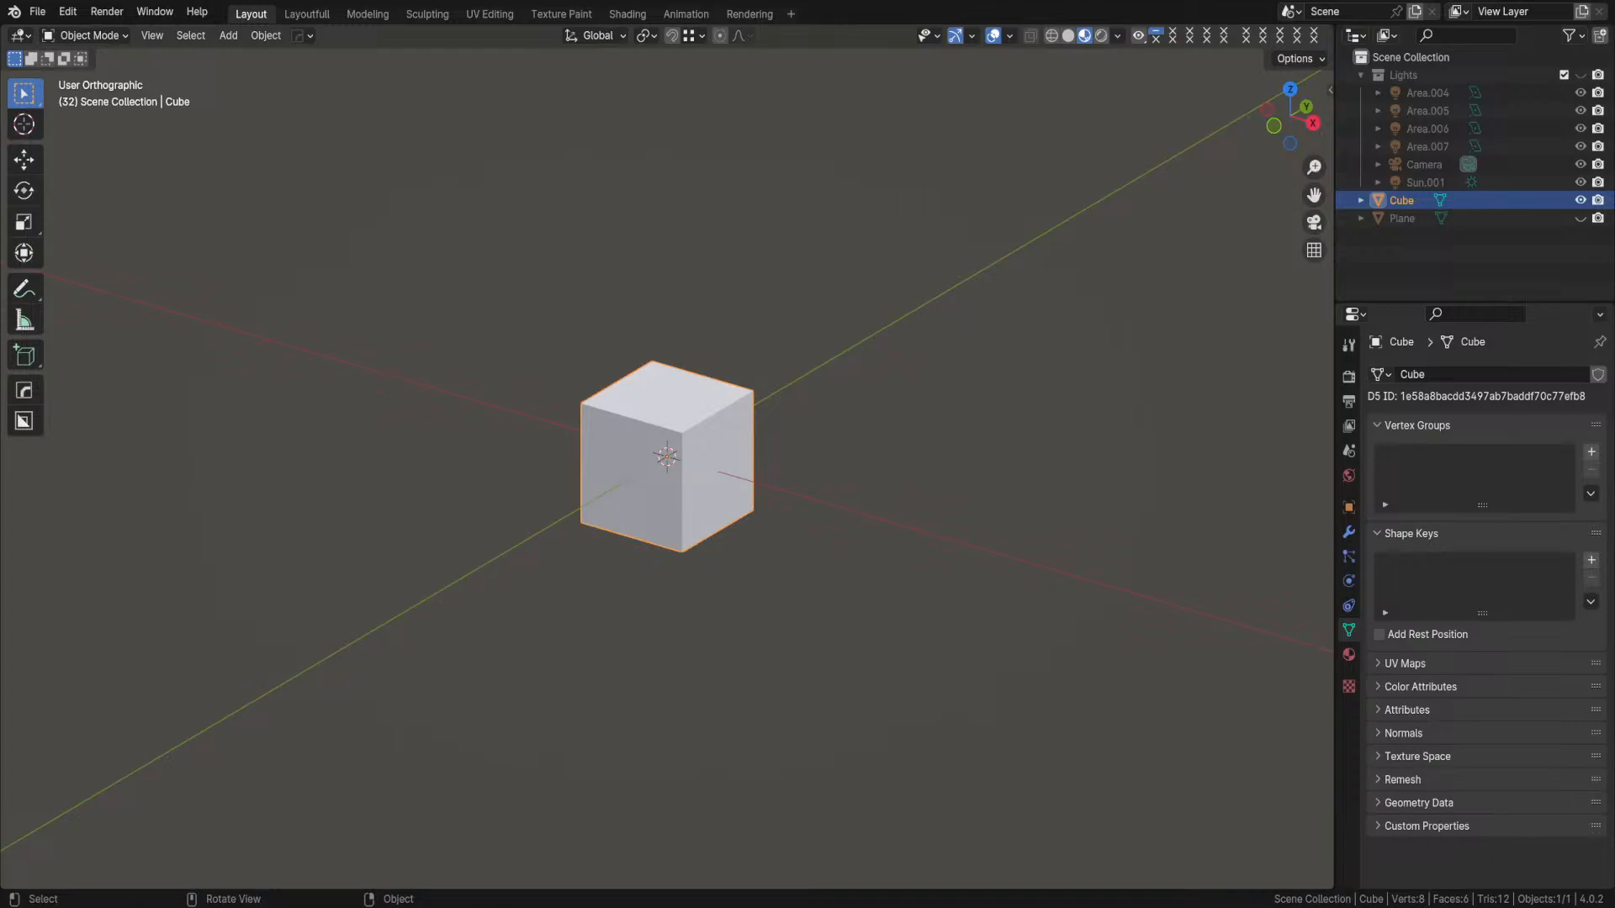
scroll(667, 456, "down", 3)
scroll(667, 456, "up", 4)
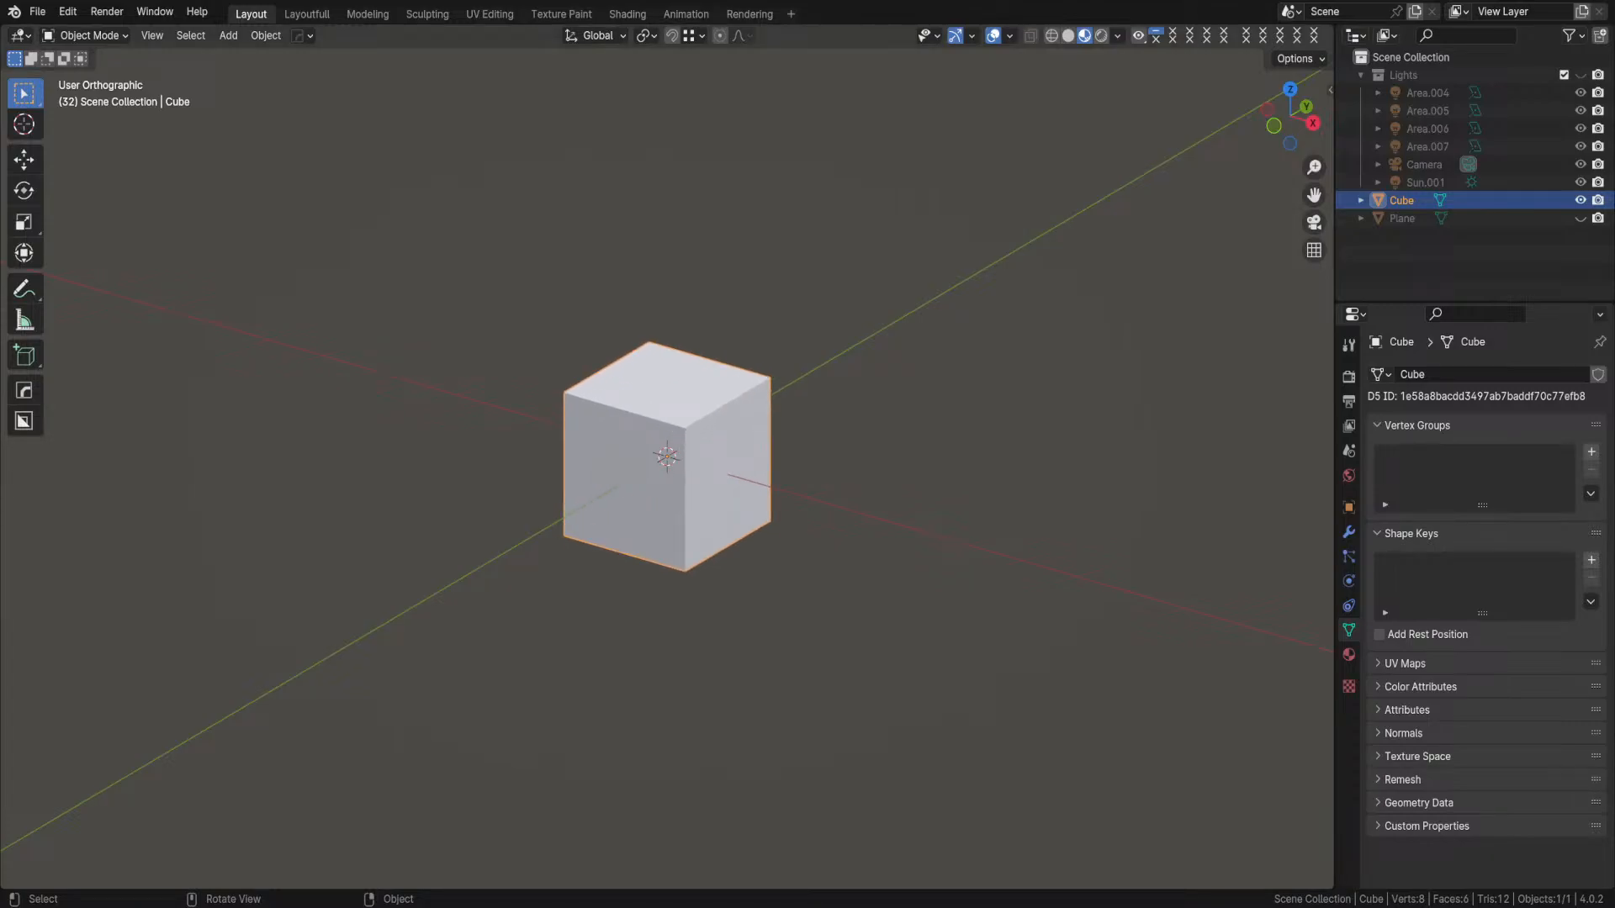
key("KP_1")
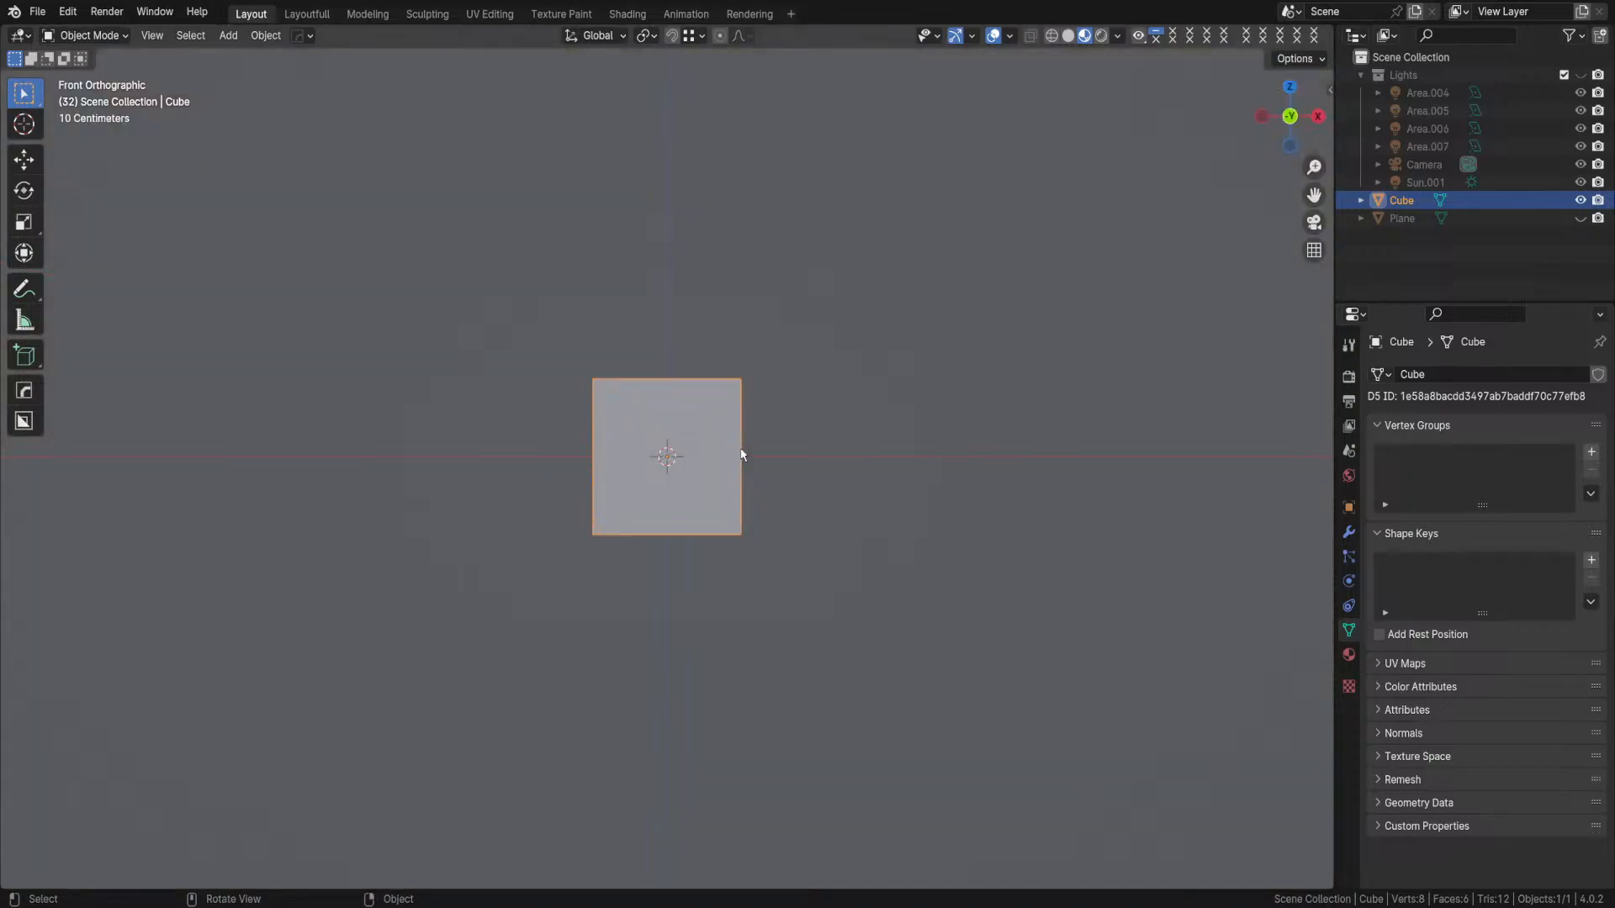
middle_click_drag(760, 451, 865, 385)
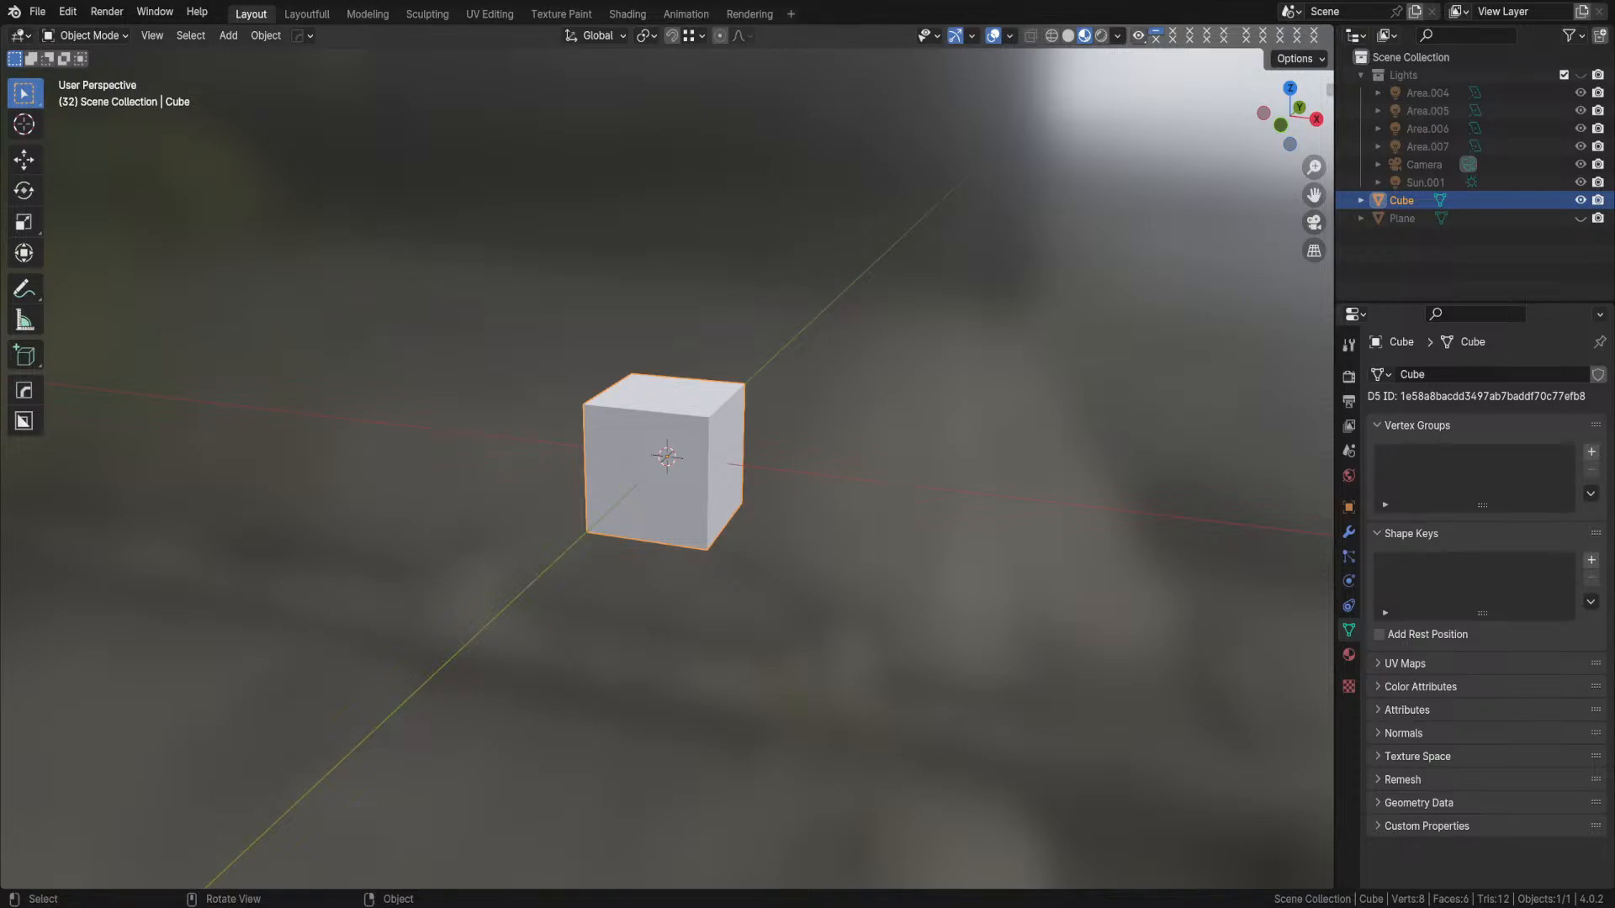
key("ctrl+z")
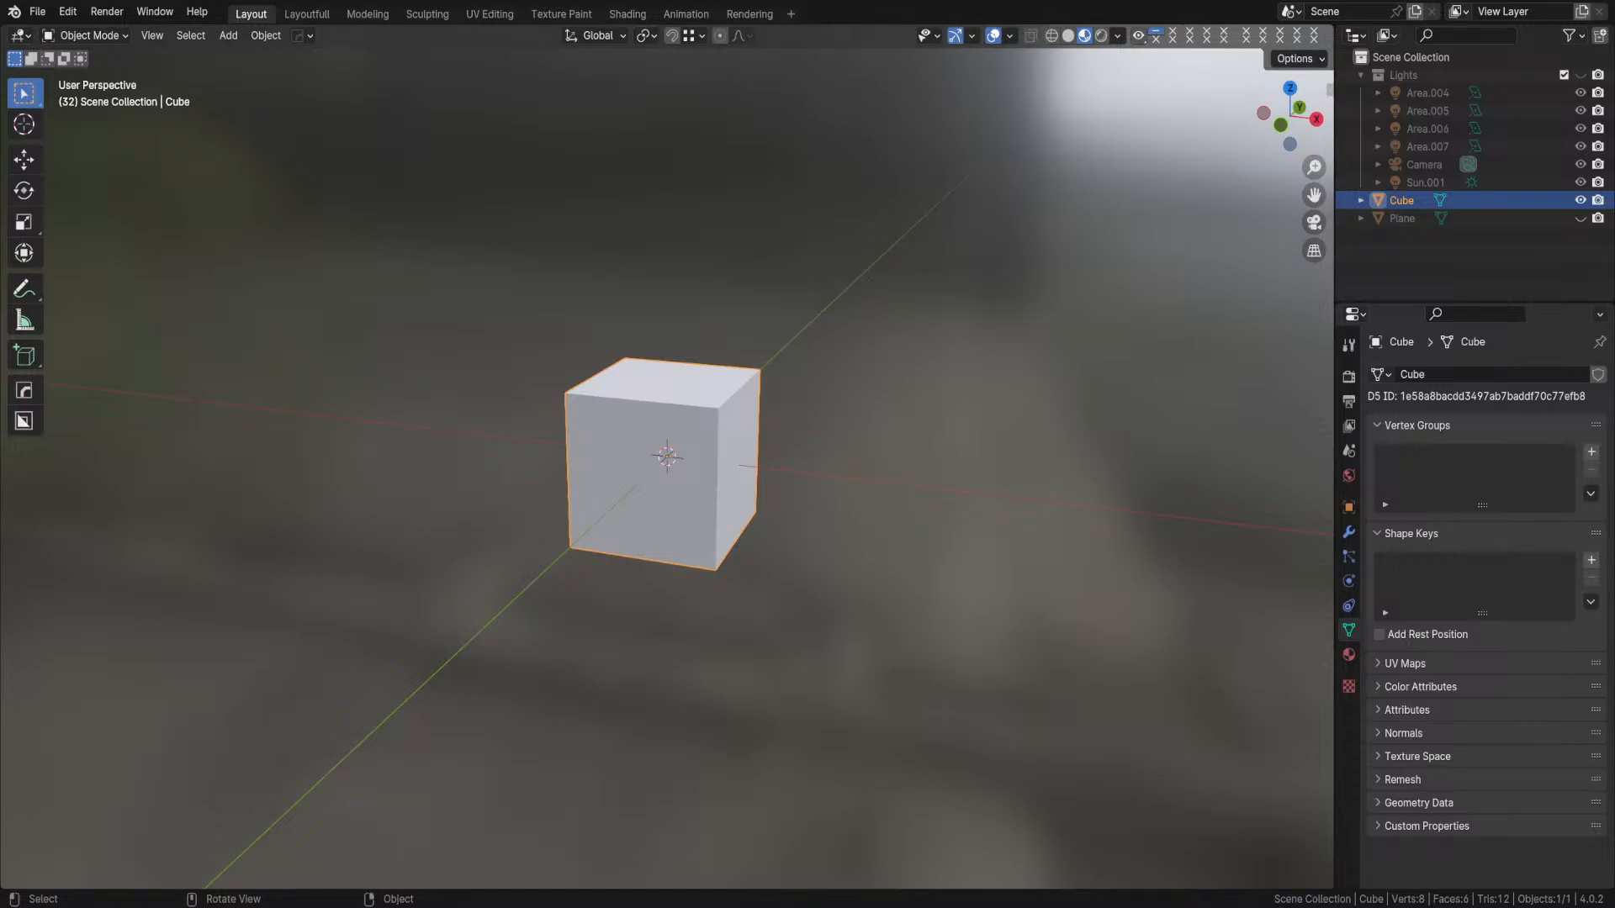
mouse_move(839, 458)
middle_mouse_down()
mouse_move(870, 411)
mouse_move(829, 439)
middle_mouse_up()
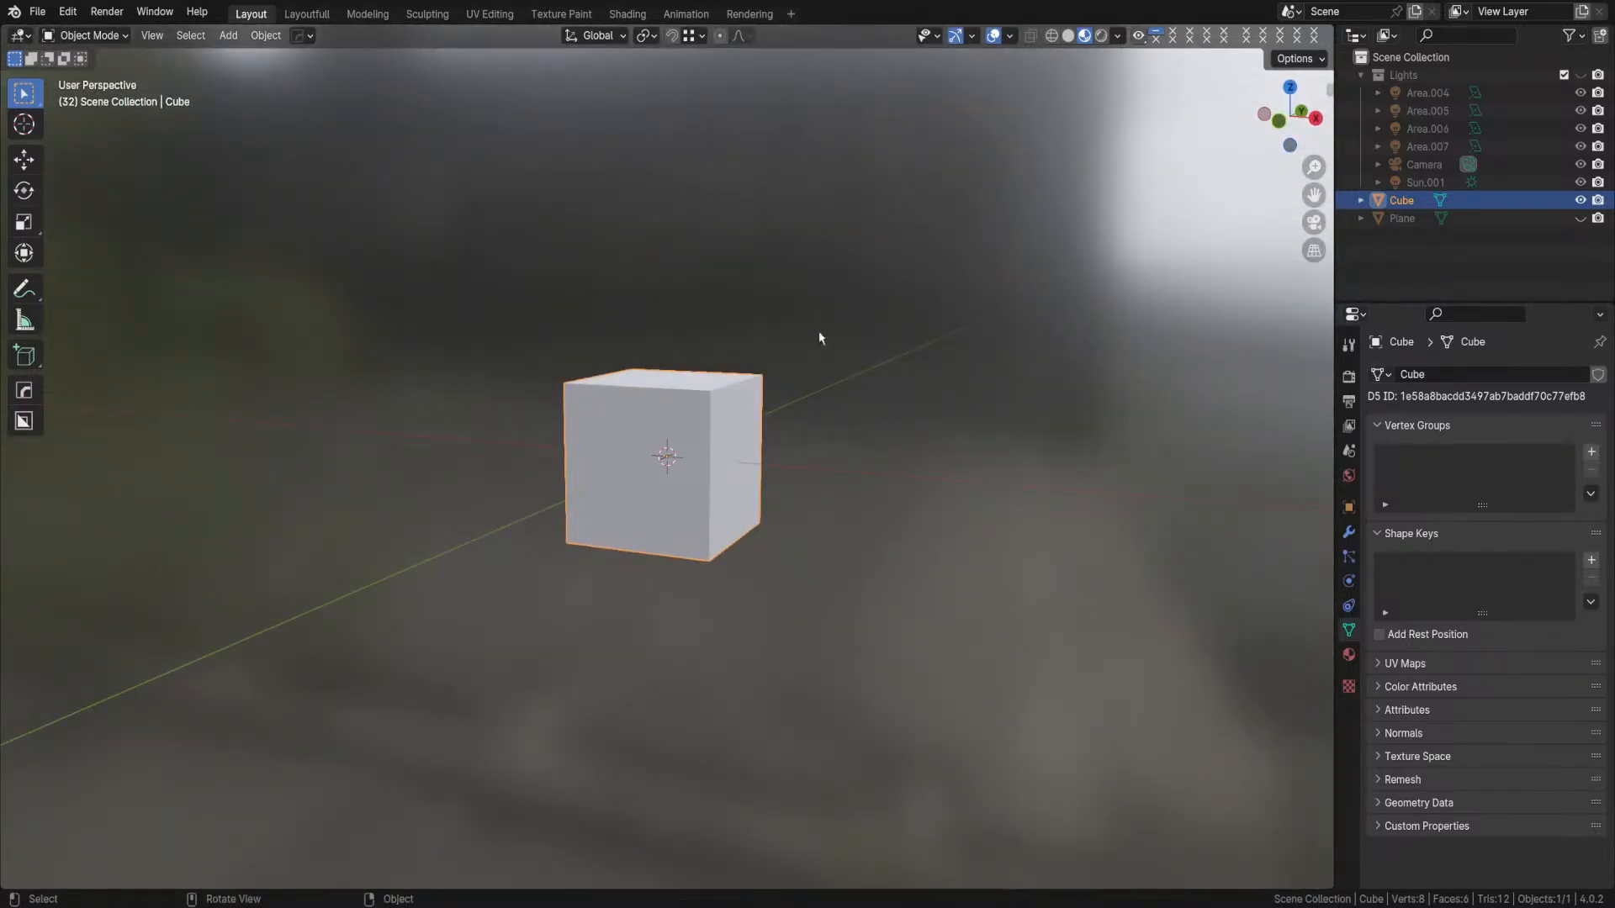
- Set the snap target to Increment and keep the cube selected in Object Mode
left_click(700, 36)
left_click(669, 127)
left_click(917, 486)
left_click(731, 461)
key("Tab")
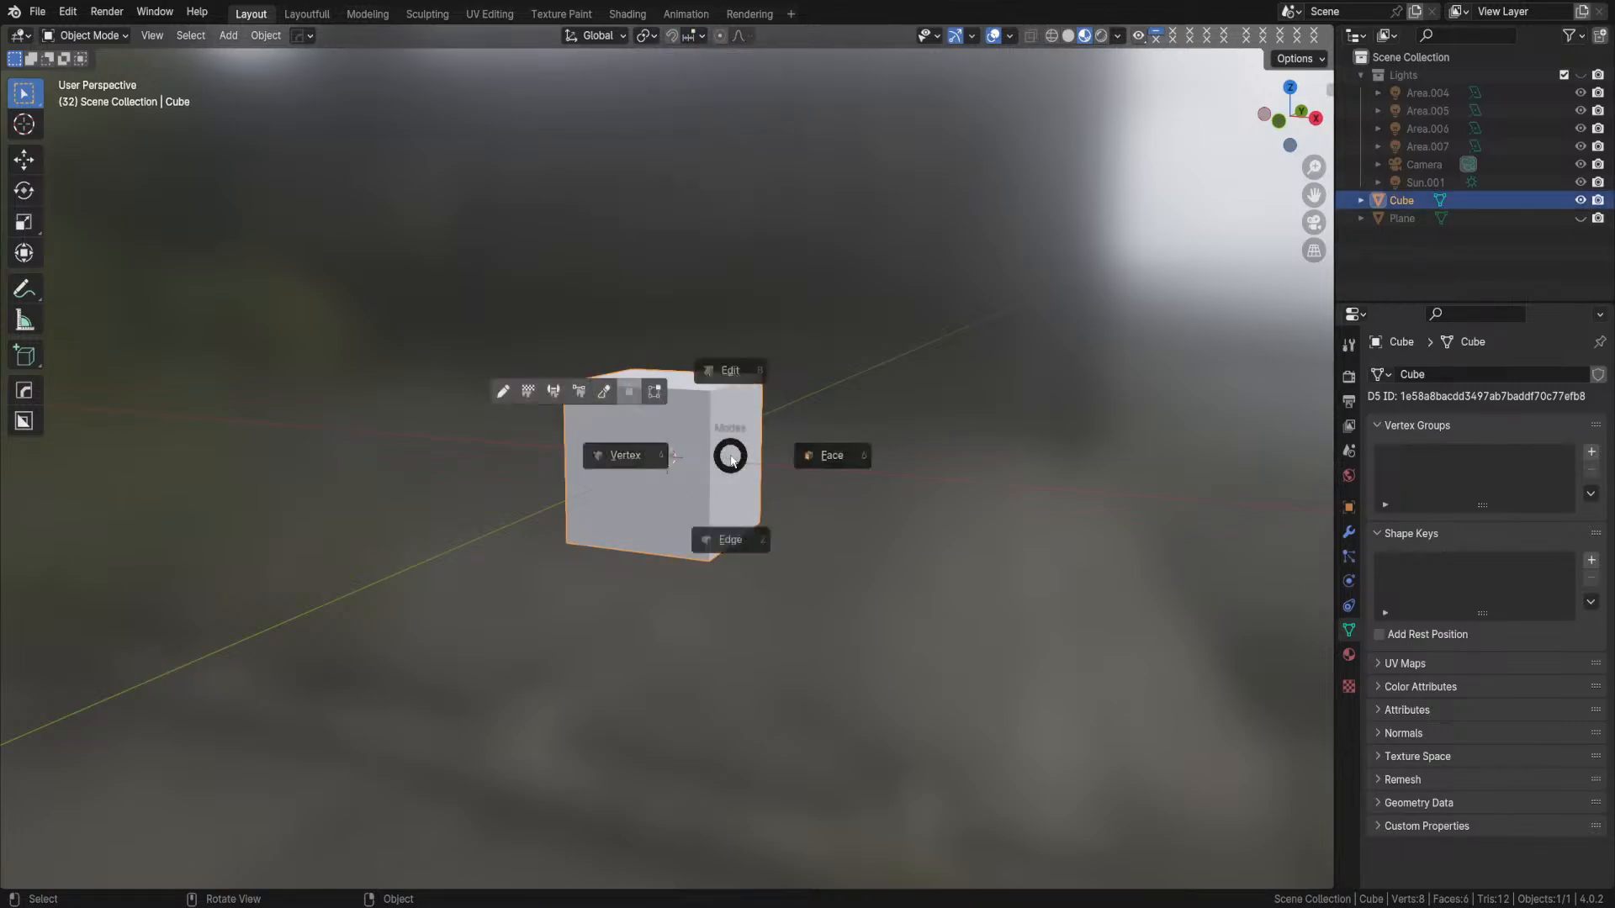
key("Escape")
- Set the cube's origin to the centre of its bottom face with the HOps mesh origin tool
right_click(719, 441)
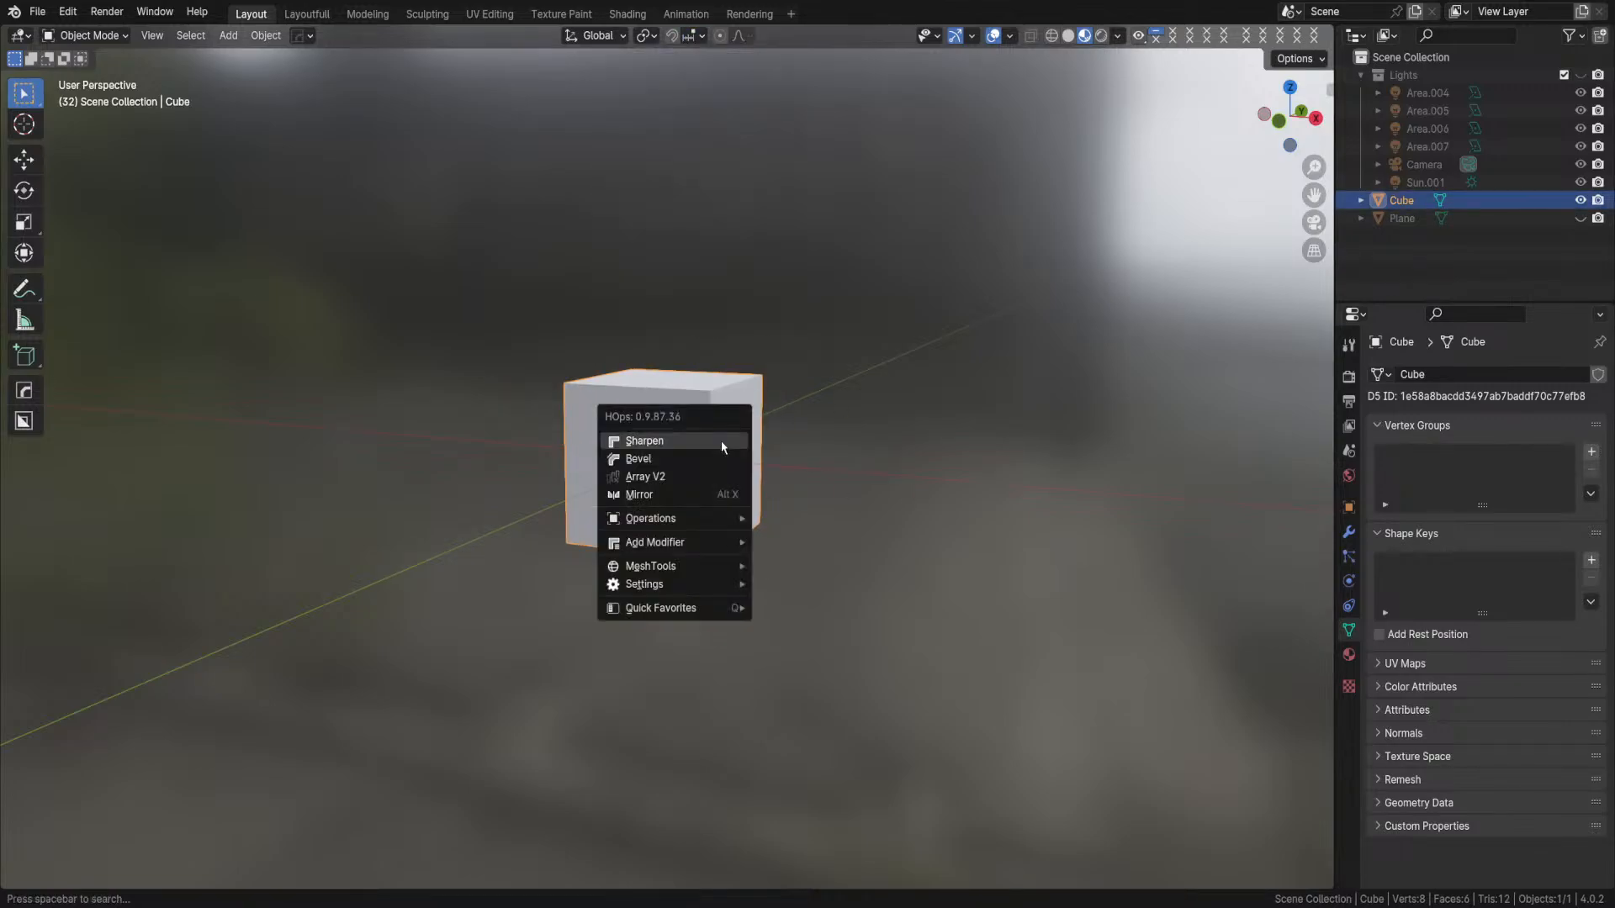
mouse_move(694, 567)
left_click(807, 564)
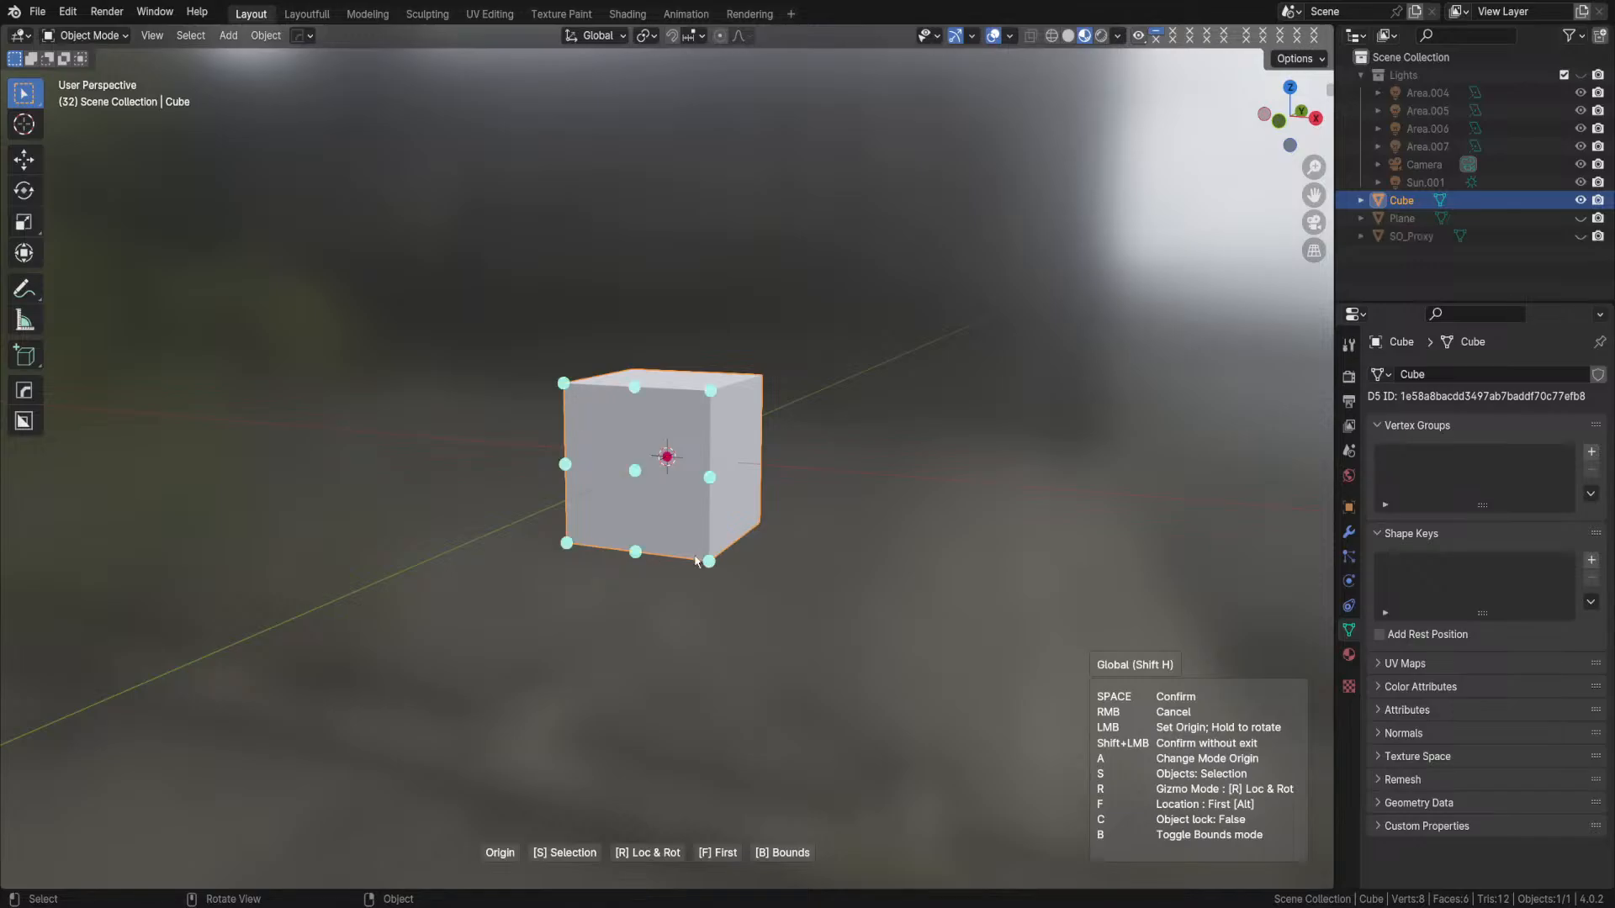
middle_click_drag(726, 639, 849, 561)
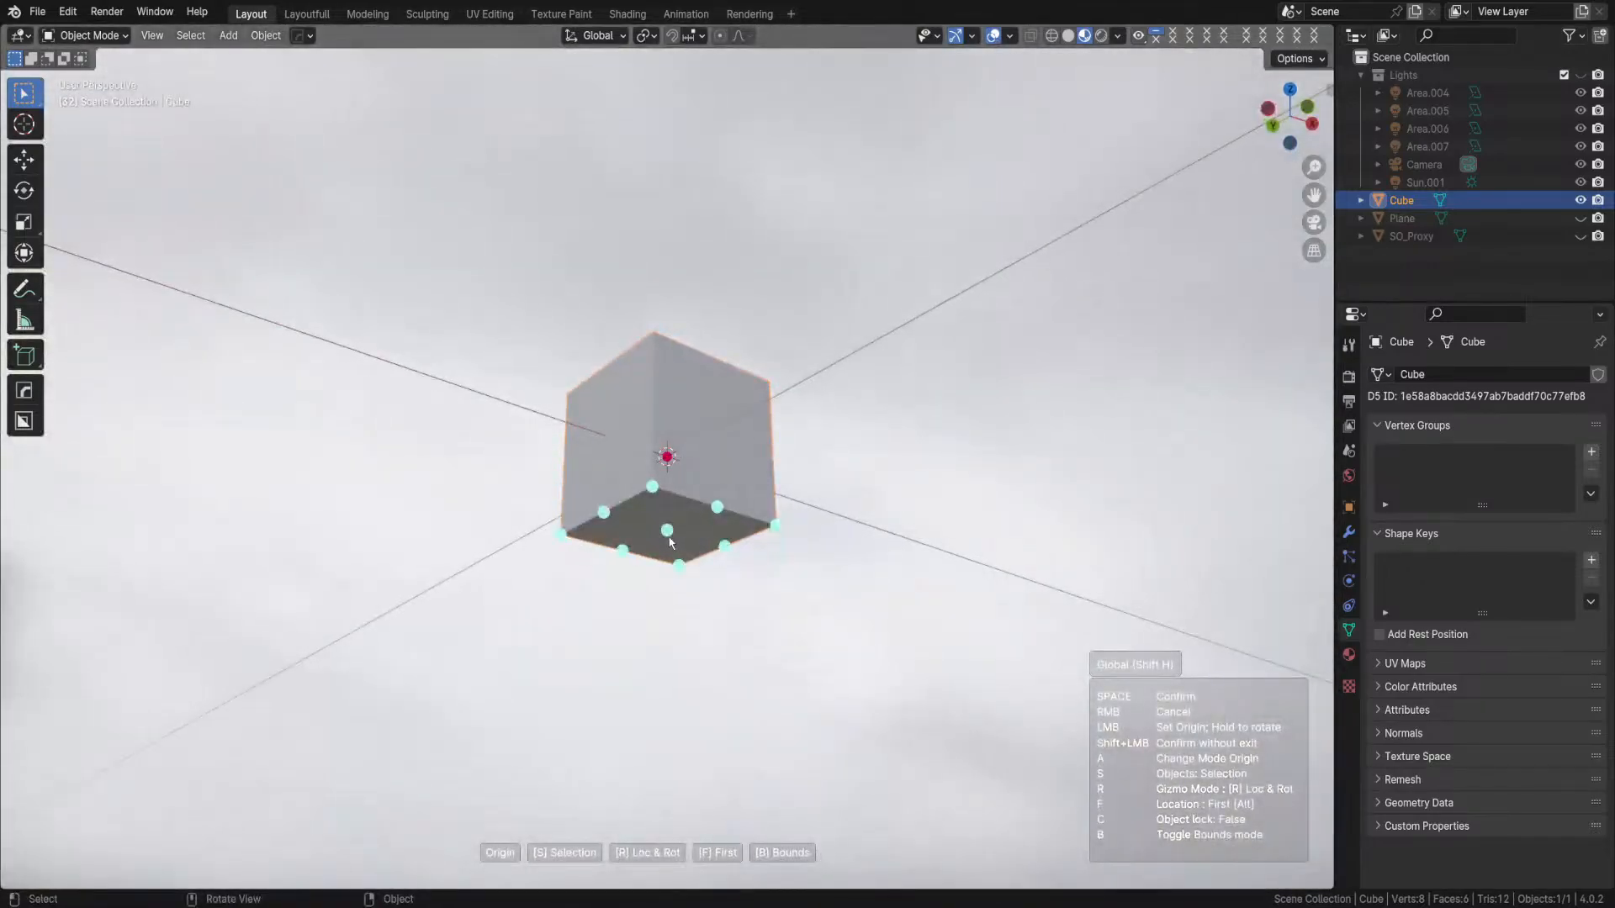
left_click(672, 534)
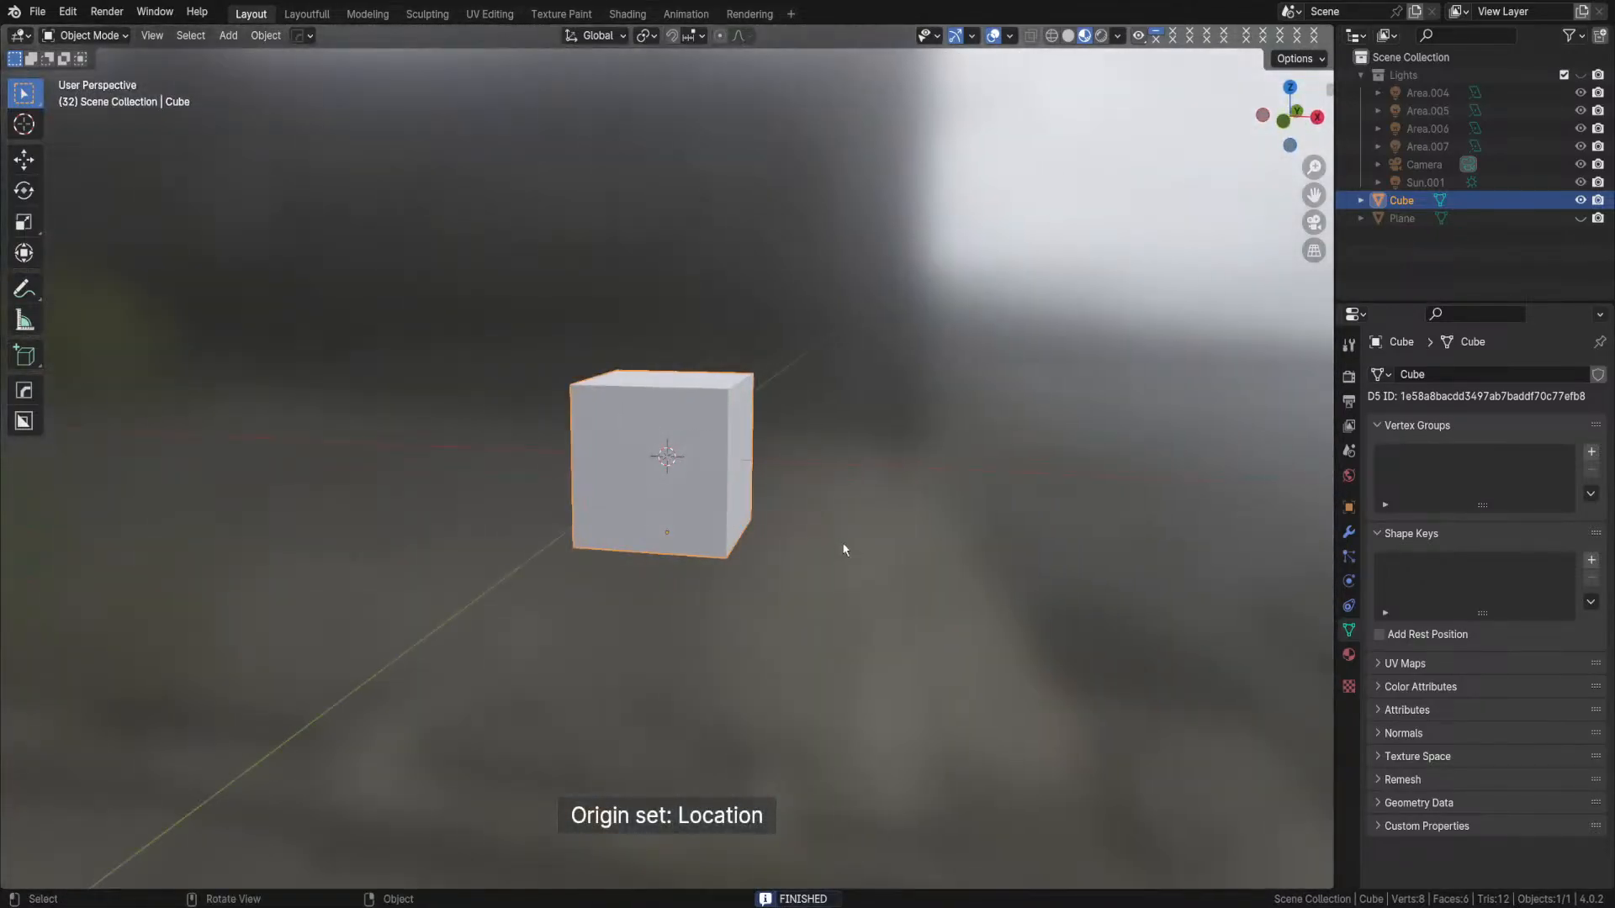
- Move the cube freely up about 2.8 m along Z and lower it about 1.58 m again
key("g")
key("z")
left_click(660, 369)
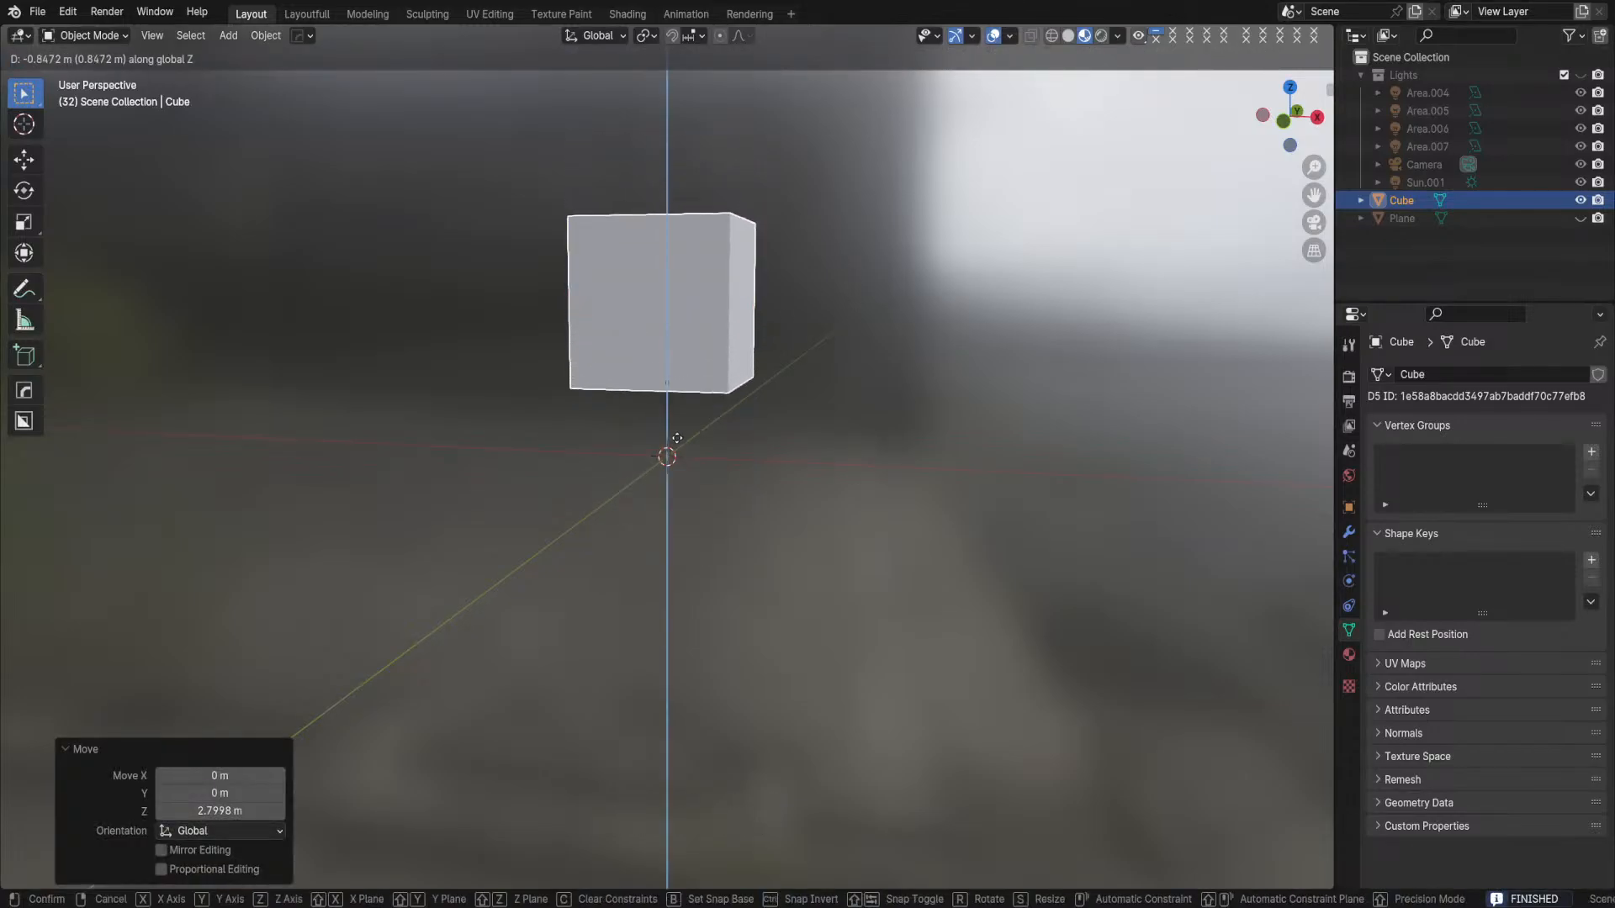
left_click(660, 502)
- Enable snapping and raise the cube along the Z axis in snapped increments
left_click(702, 35)
left_click(673, 36)
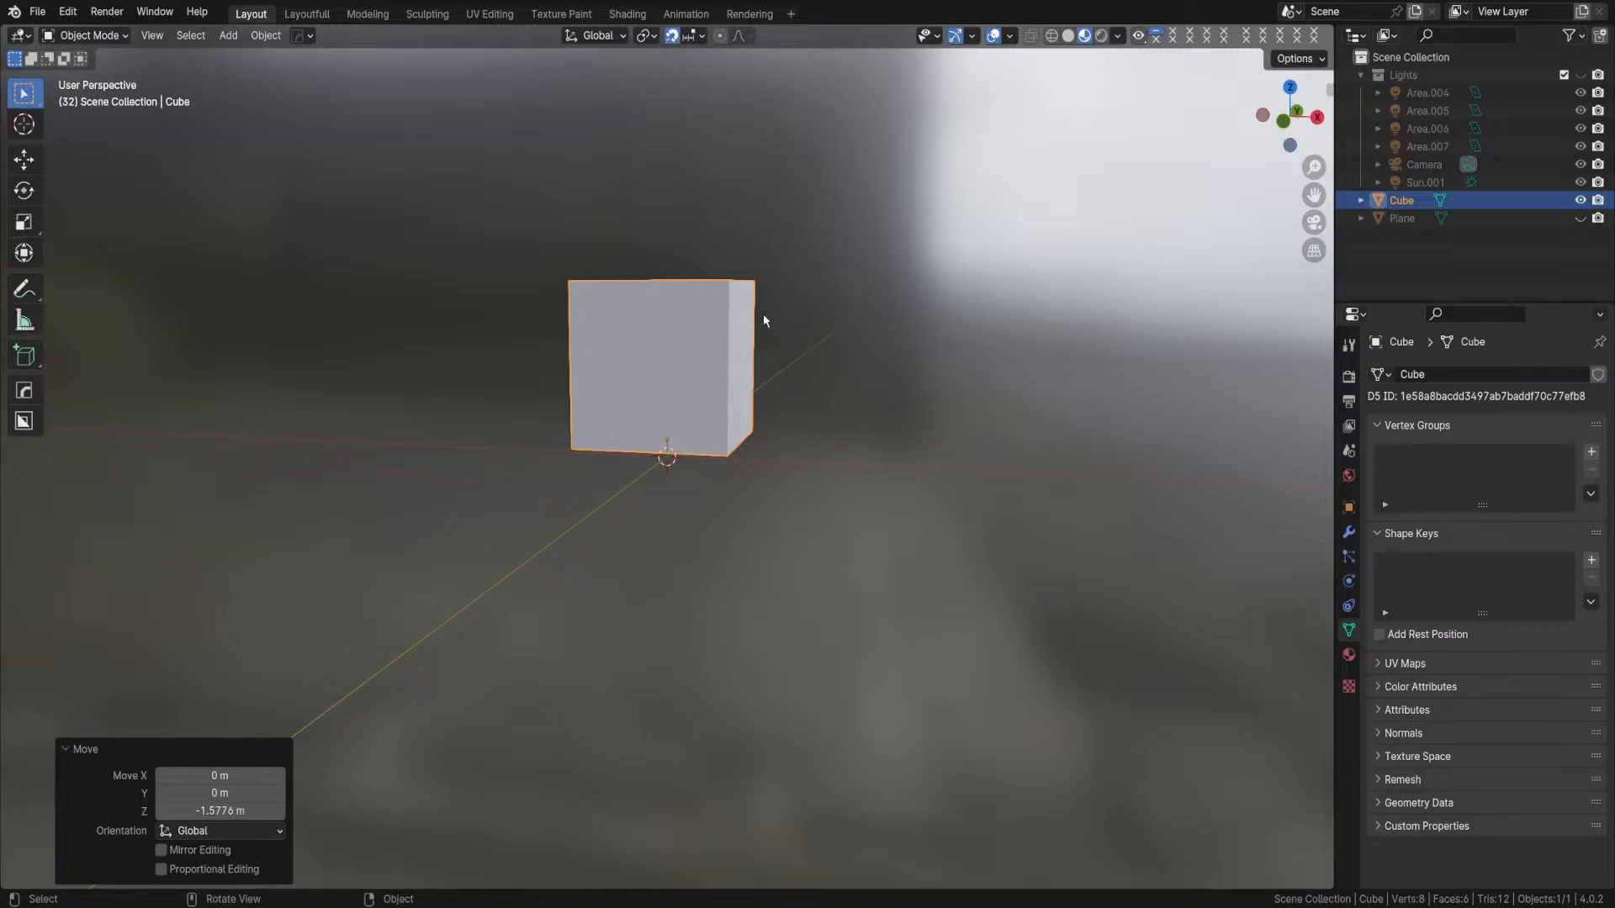
key("g")
key("z")
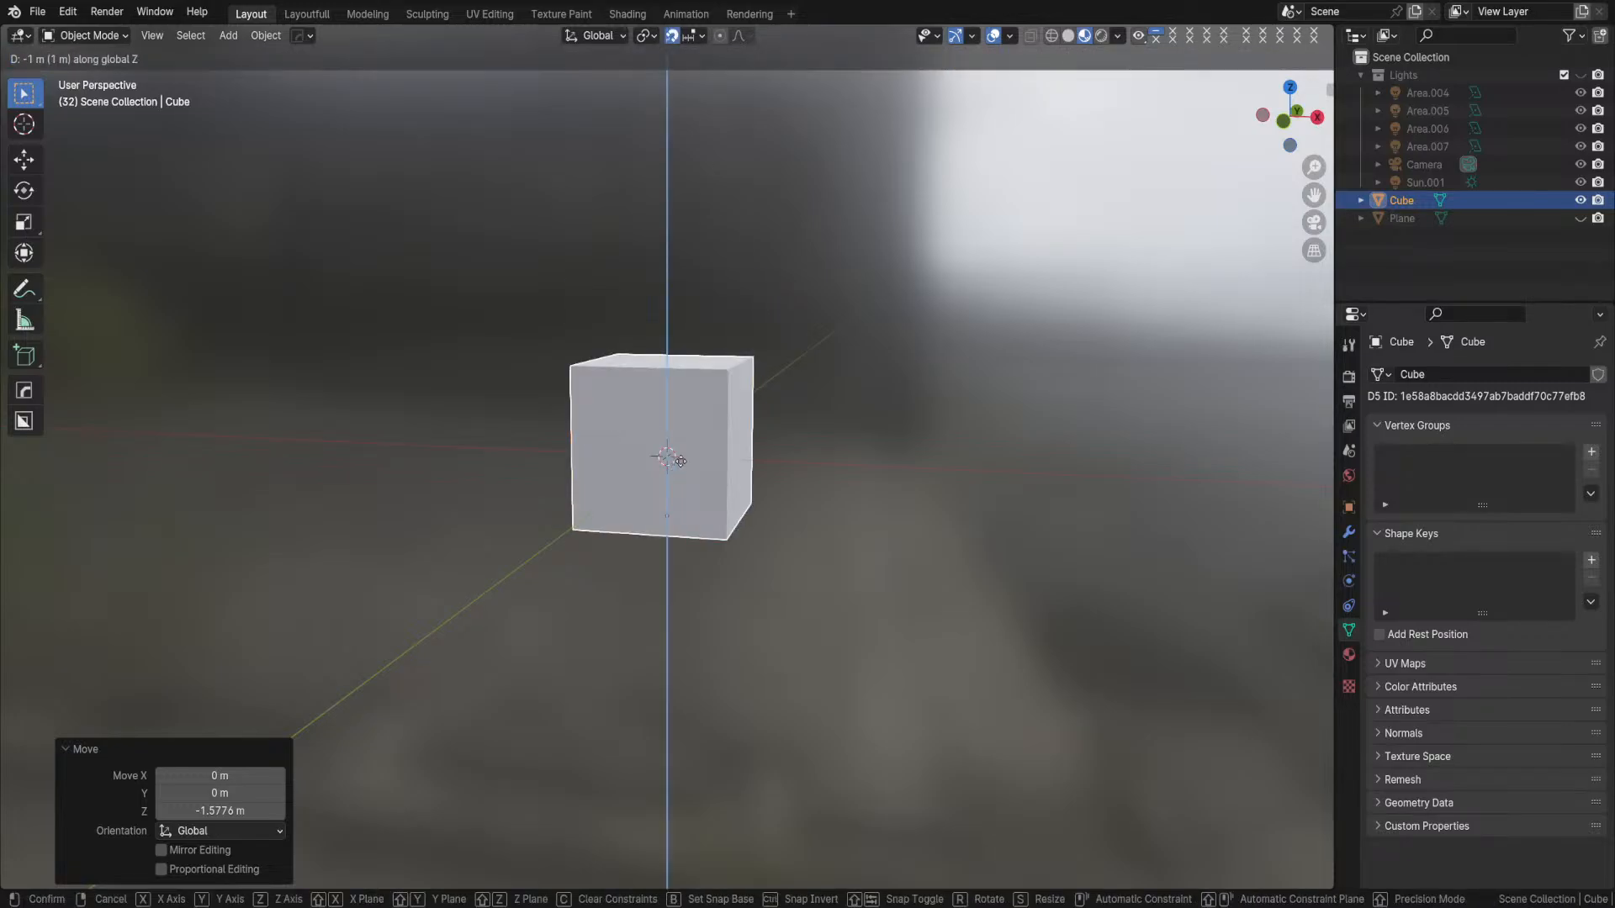
left_click(729, 240)
key("g")
key("z")
left_click(670, 459)
- Lower the cube 2.2 m along Z in front view so its base sits on the ground line at the world origin
mouse_move(886, 429)
middle_mouse_down()
mouse_move(897, 396)
mouse_move(905, 427)
middle_mouse_up()
key("KP_1")
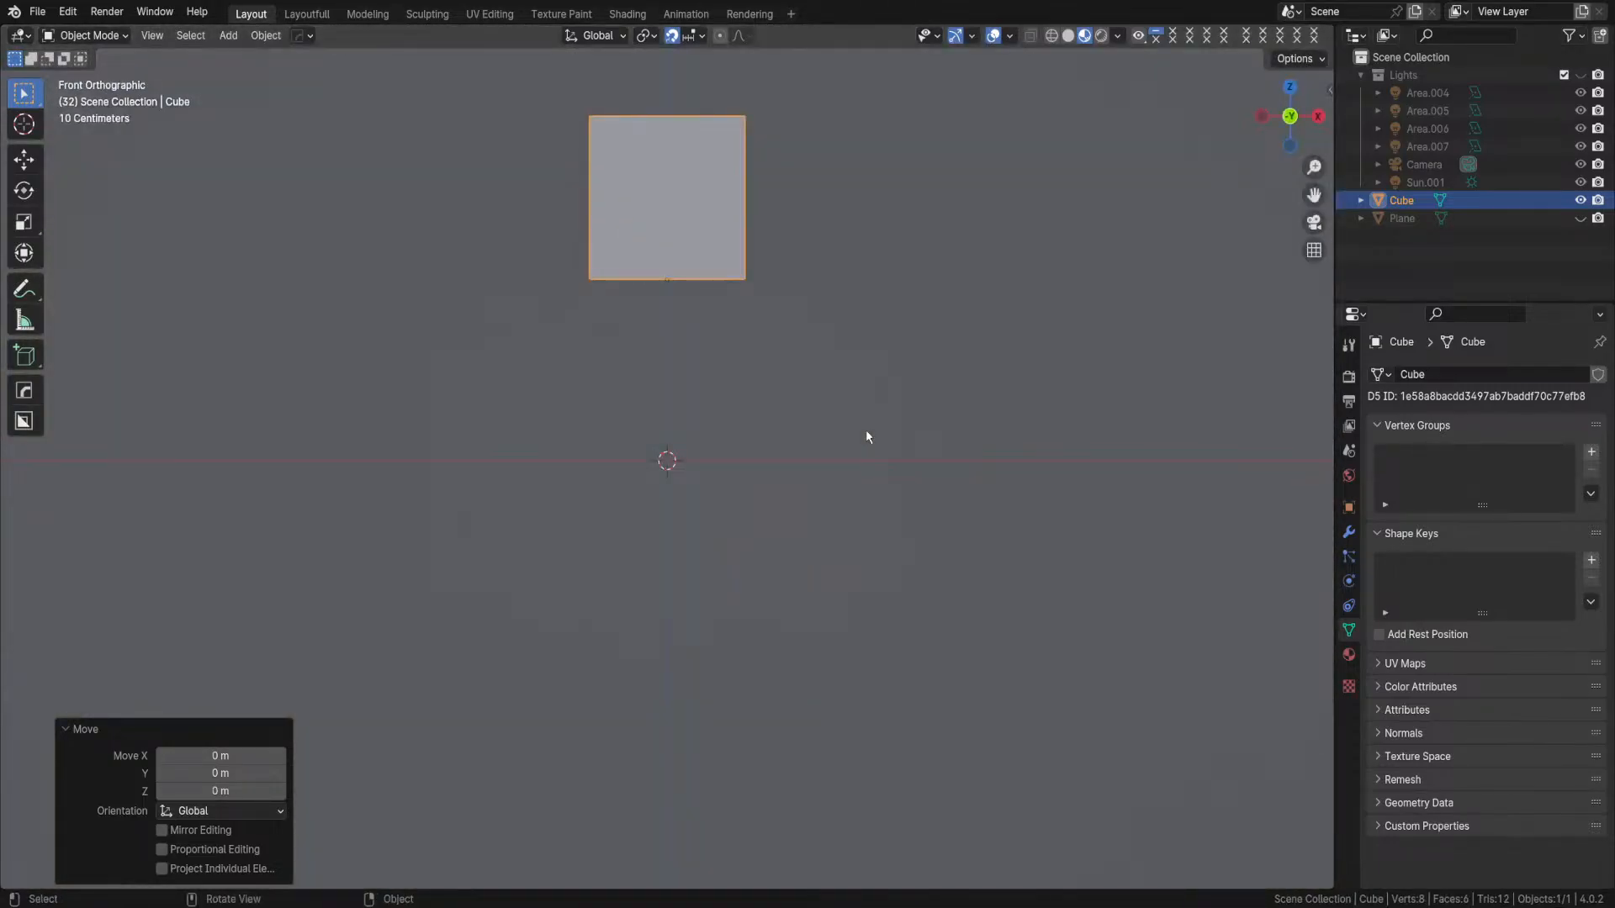
key("g")
key("z")
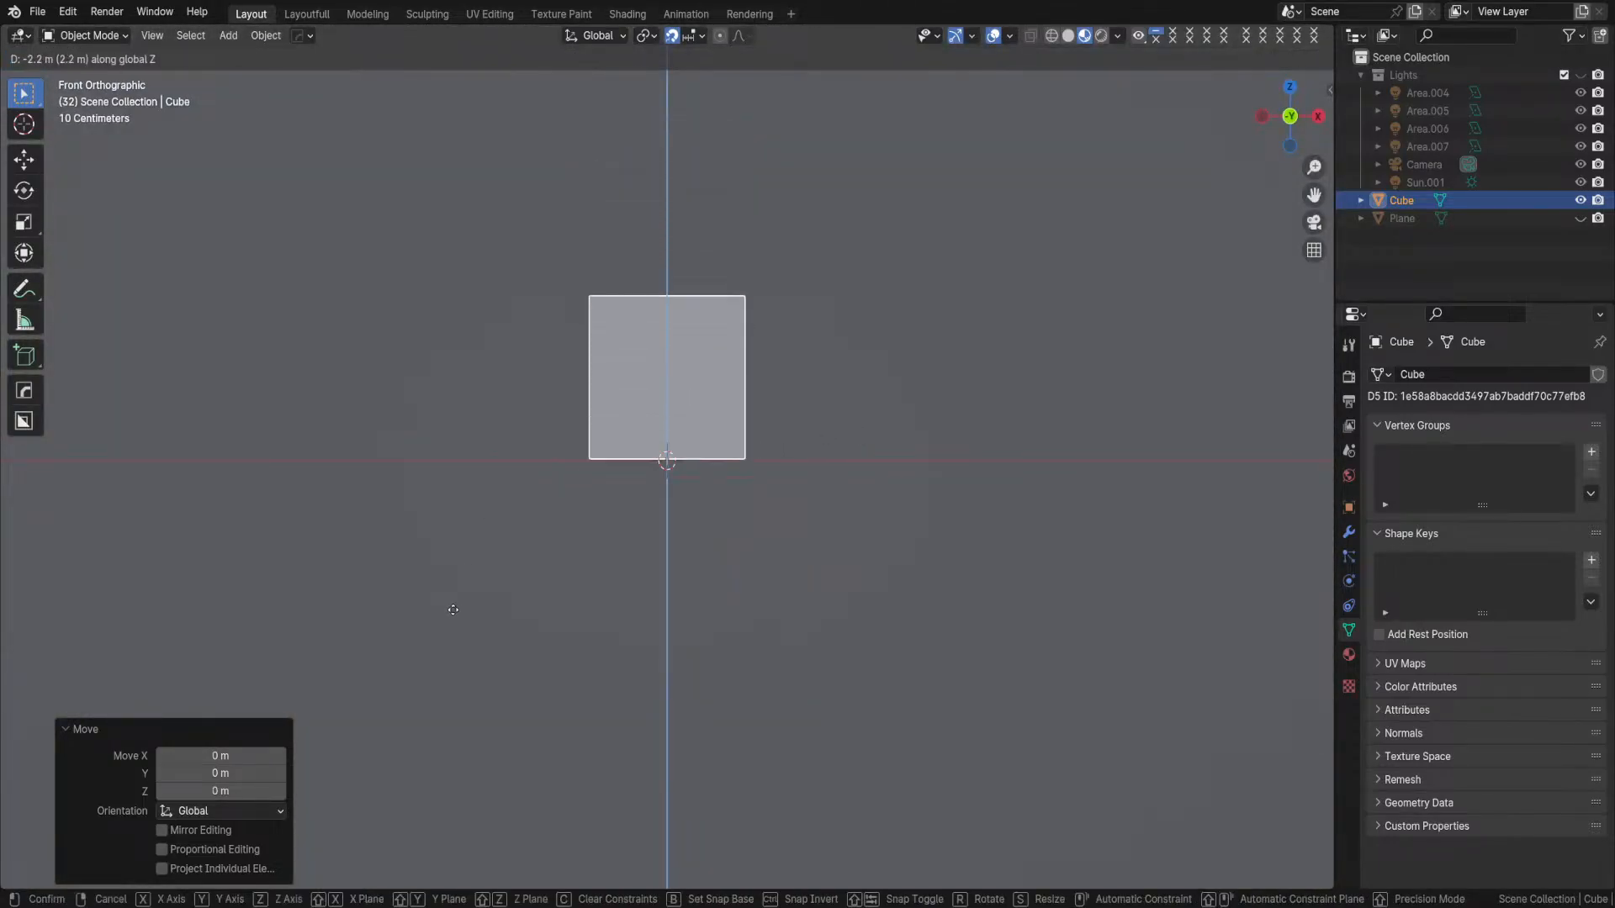
left_click(466, 610)
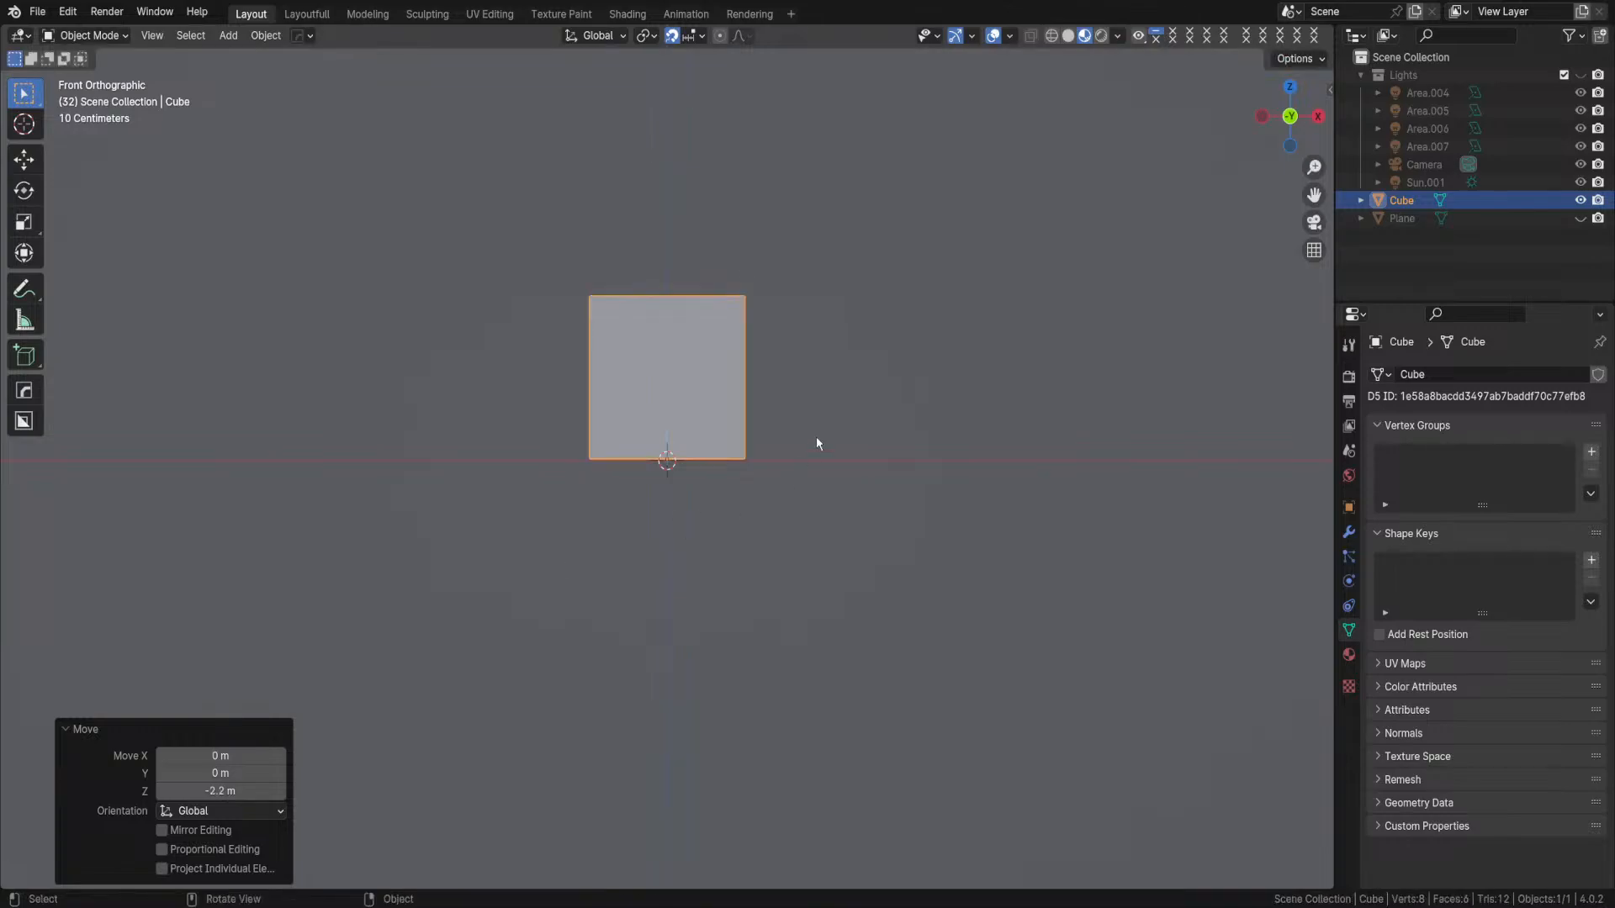
- Switch the snap target from Increment to Vertex, keeping the cube selected
scroll(966, 407, "up", 2)
middle_click_drag(966, 407, 918, 404)
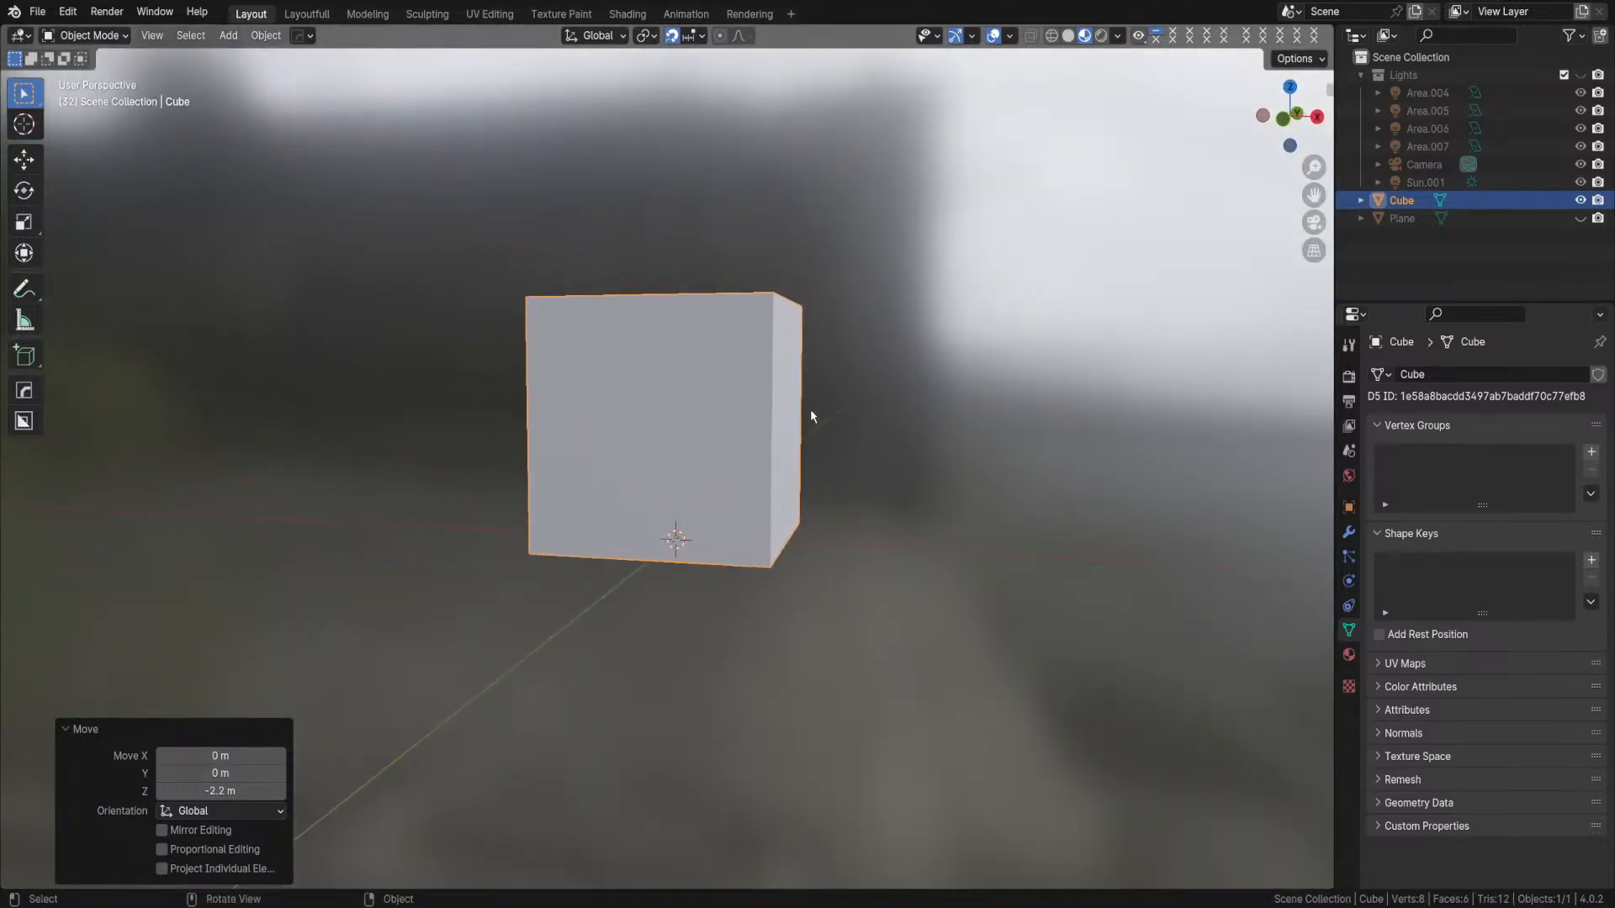
left_click(758, 410)
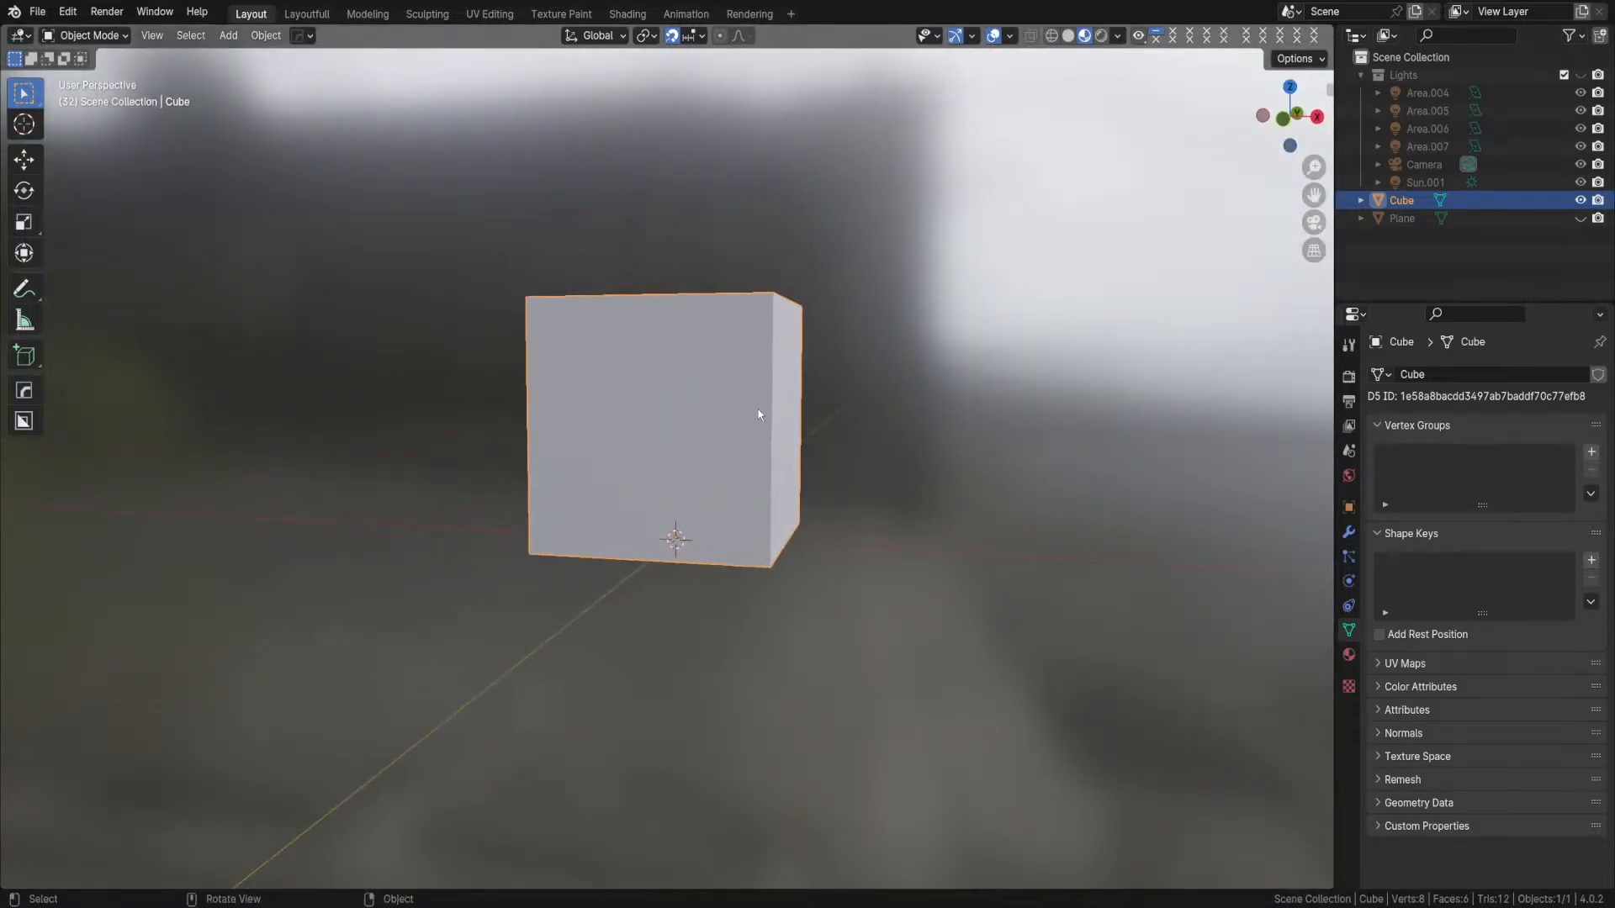
left_click(692, 36)
left_click(677, 144)
mouse_move(782, 418)
middle_mouse_down()
mouse_move(801, 429)
mouse_move(780, 426)
middle_mouse_up()
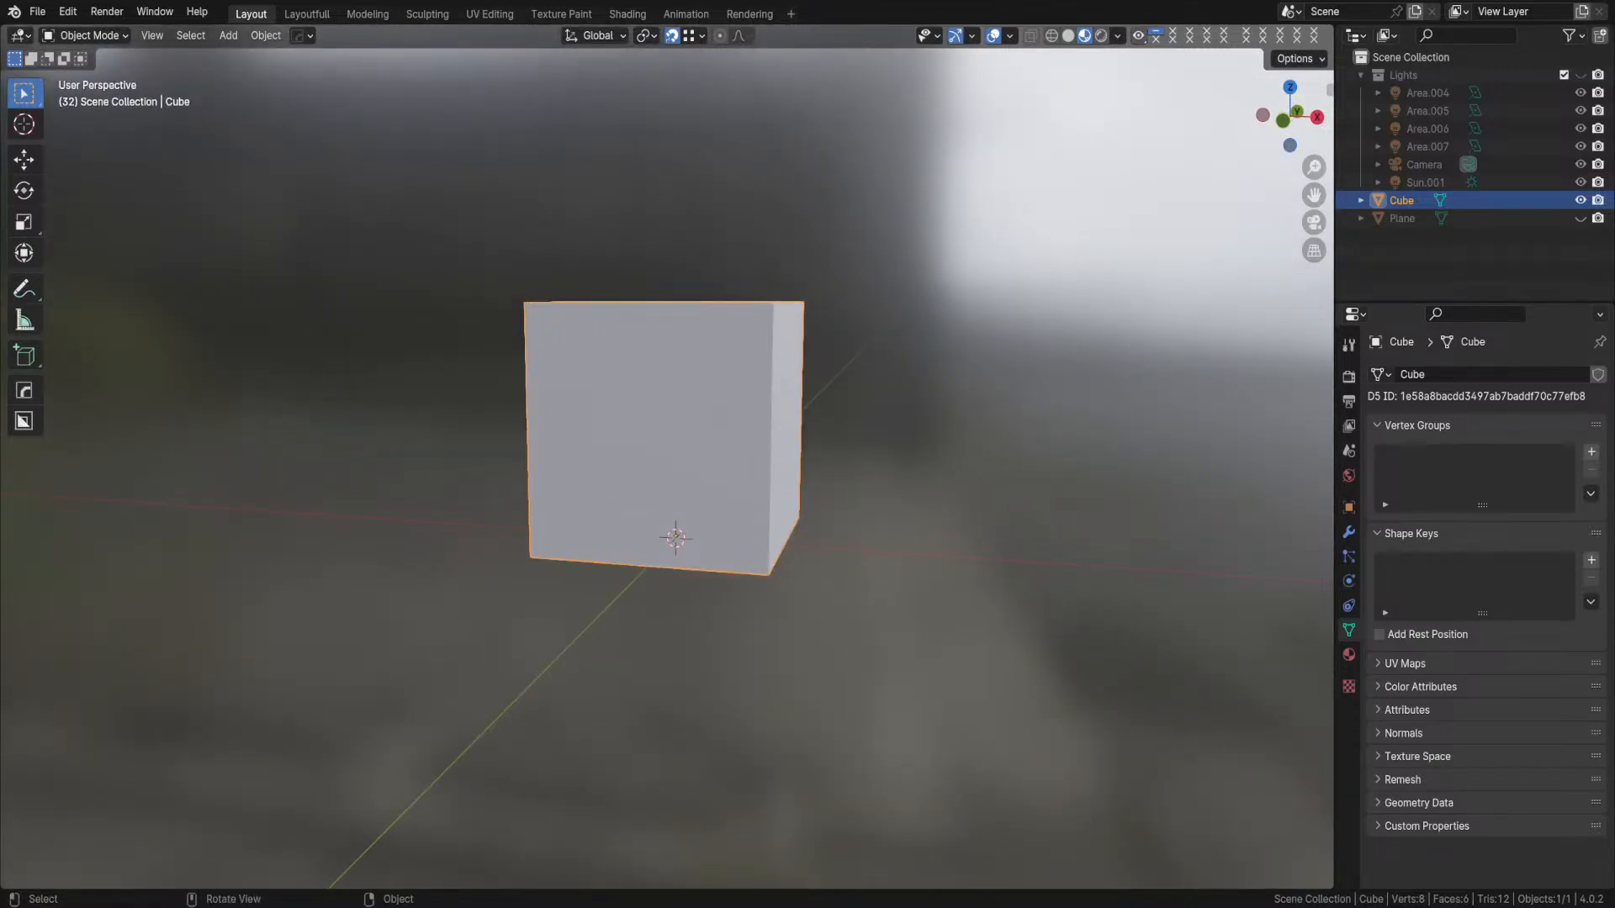
middle_click_drag(790, 580, 797, 566)
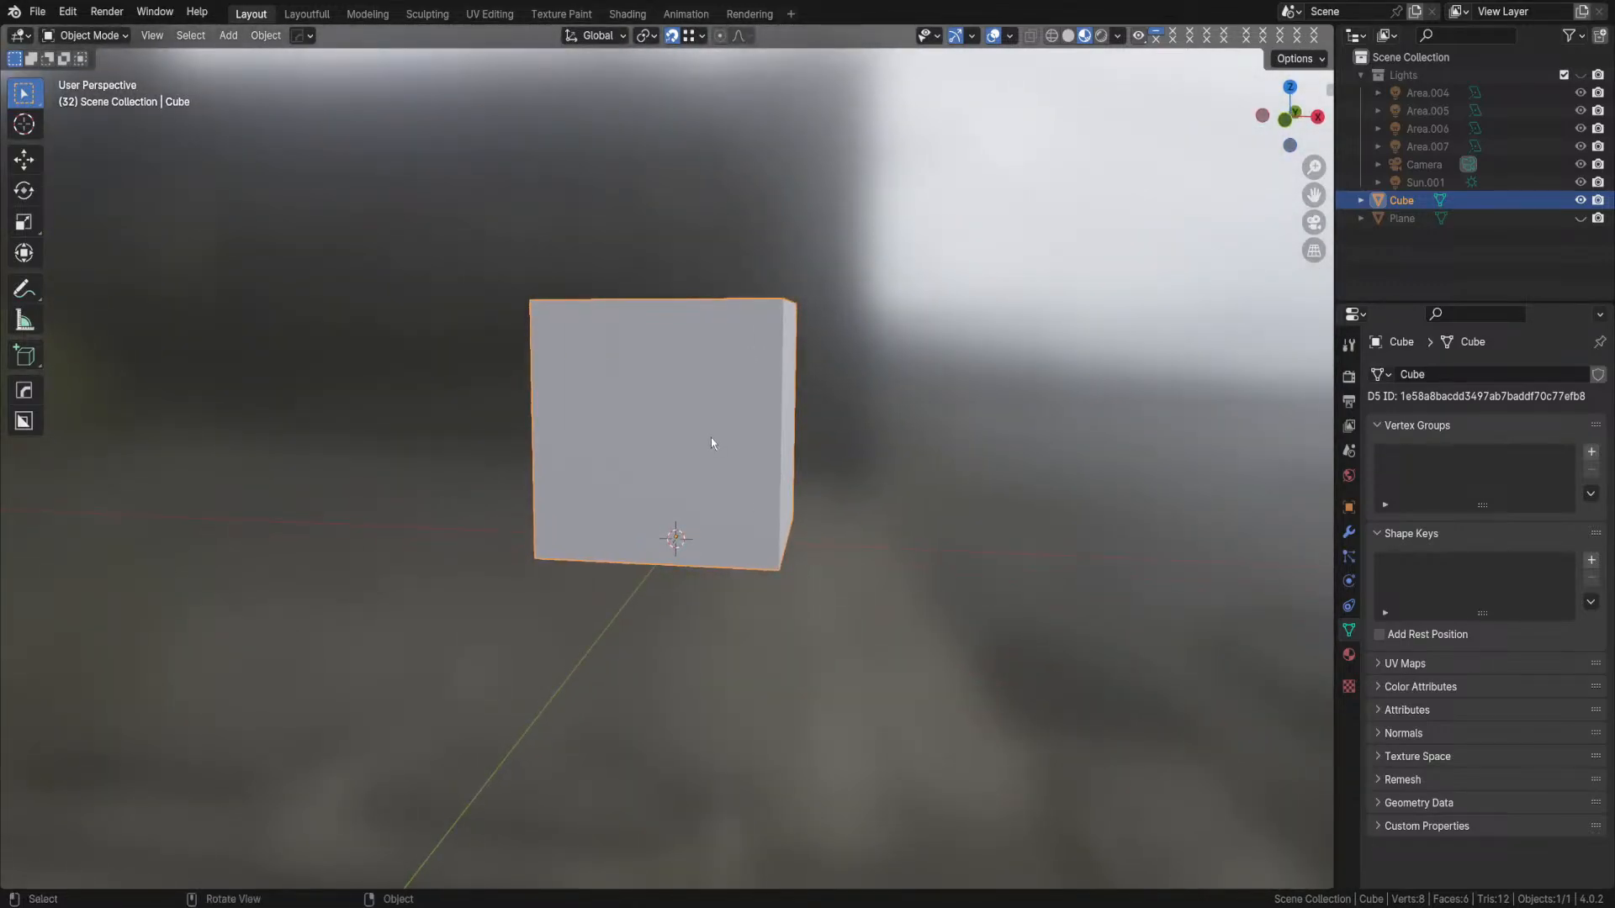
scroll(711, 439, "down", 4)
middle_click_drag(749, 469, 779, 475)
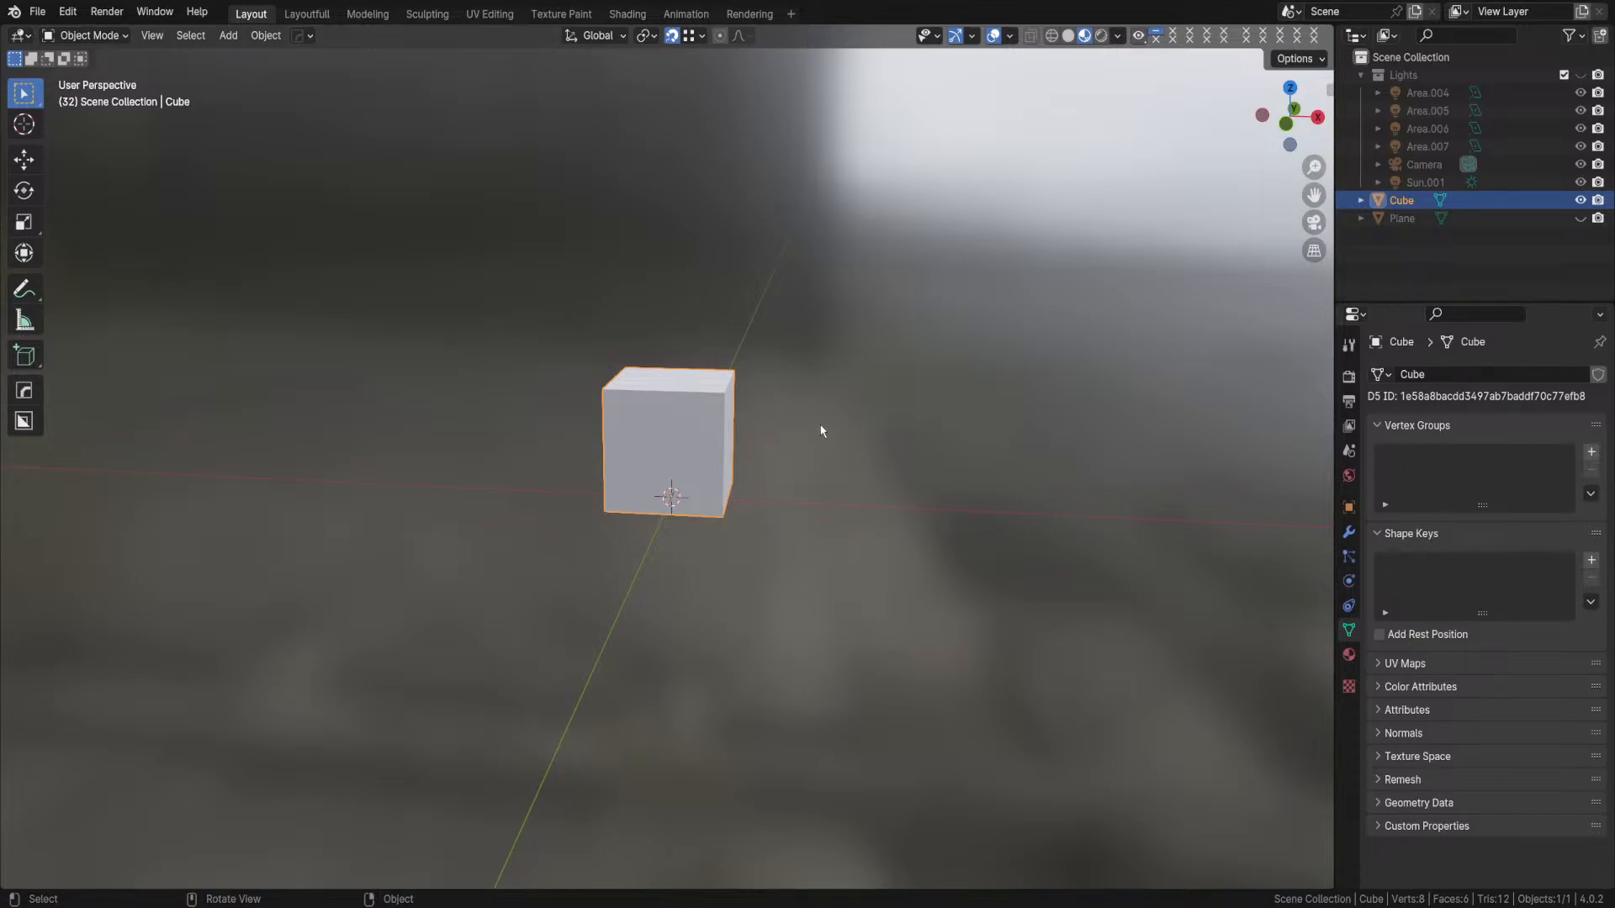
- Duplicate the cube's front face in face editing mode and move the copy out along the Y axis in front of the cube
middle_click_drag(818, 437, 799, 432)
scroll(803, 433, "up", 2)
scroll(803, 437, "up", 3)
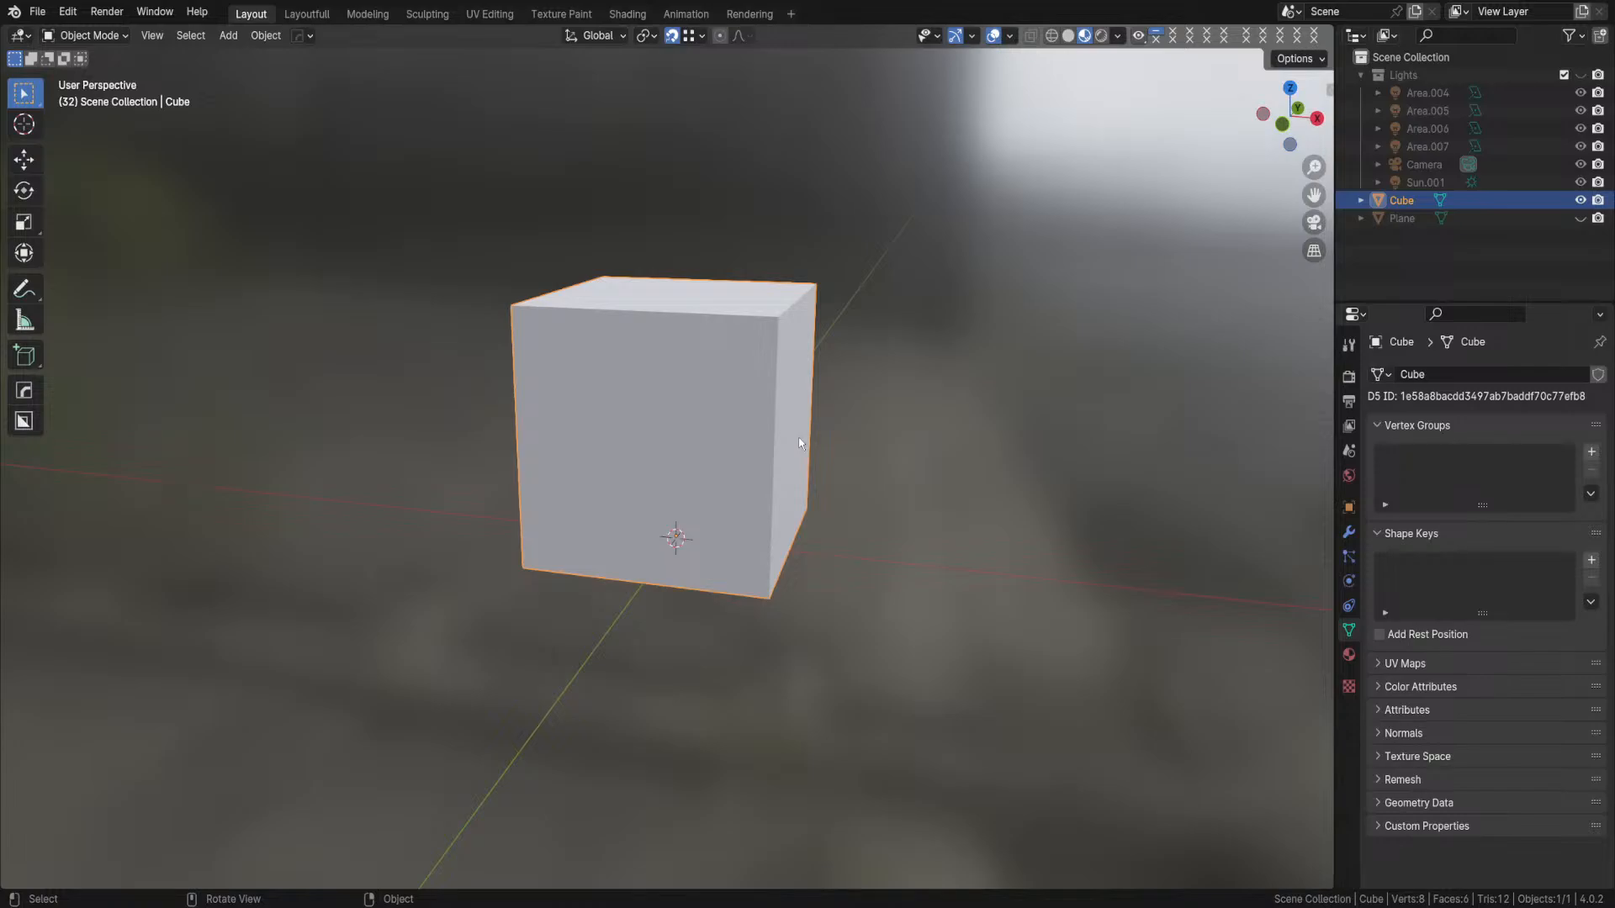
key("Tab")
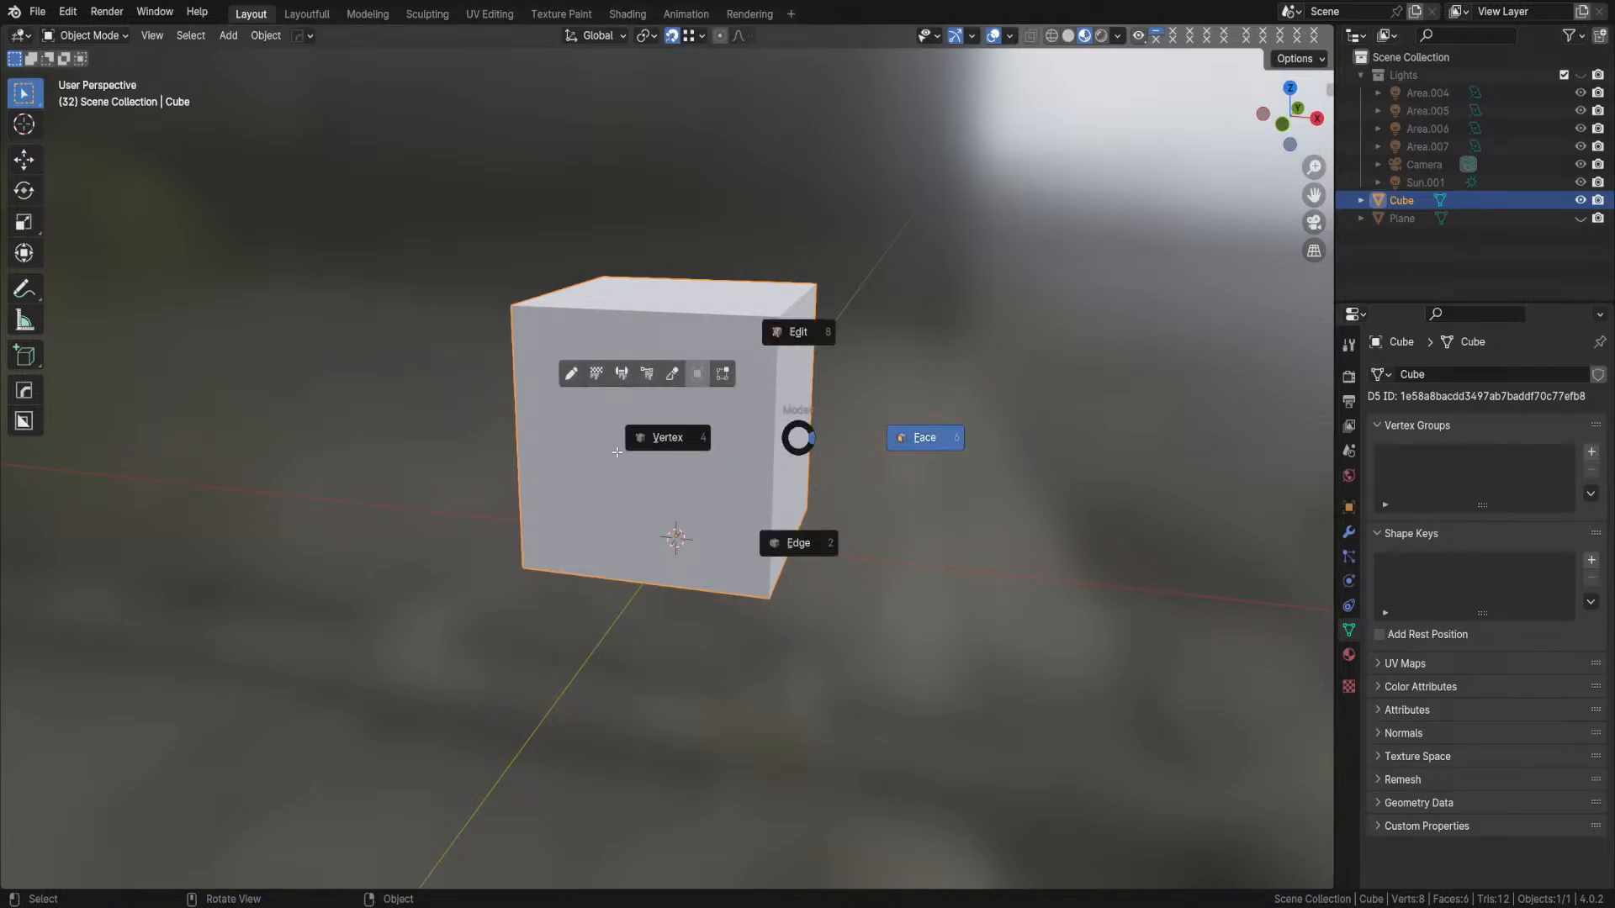
left_click(824, 440)
left_click(617, 452)
middle_click_drag(617, 453, 919, 528)
key("g")
key("x")
key("y")
left_click(775, 650)
- Add one centred vertical and one centred horizontal loop cut to the duplicated face
scroll(538, 551, "down", 1)
middle_click_drag(535, 550, 558, 554)
key("ctrl+r")
left_click(558, 553)
key("ctrl+r")
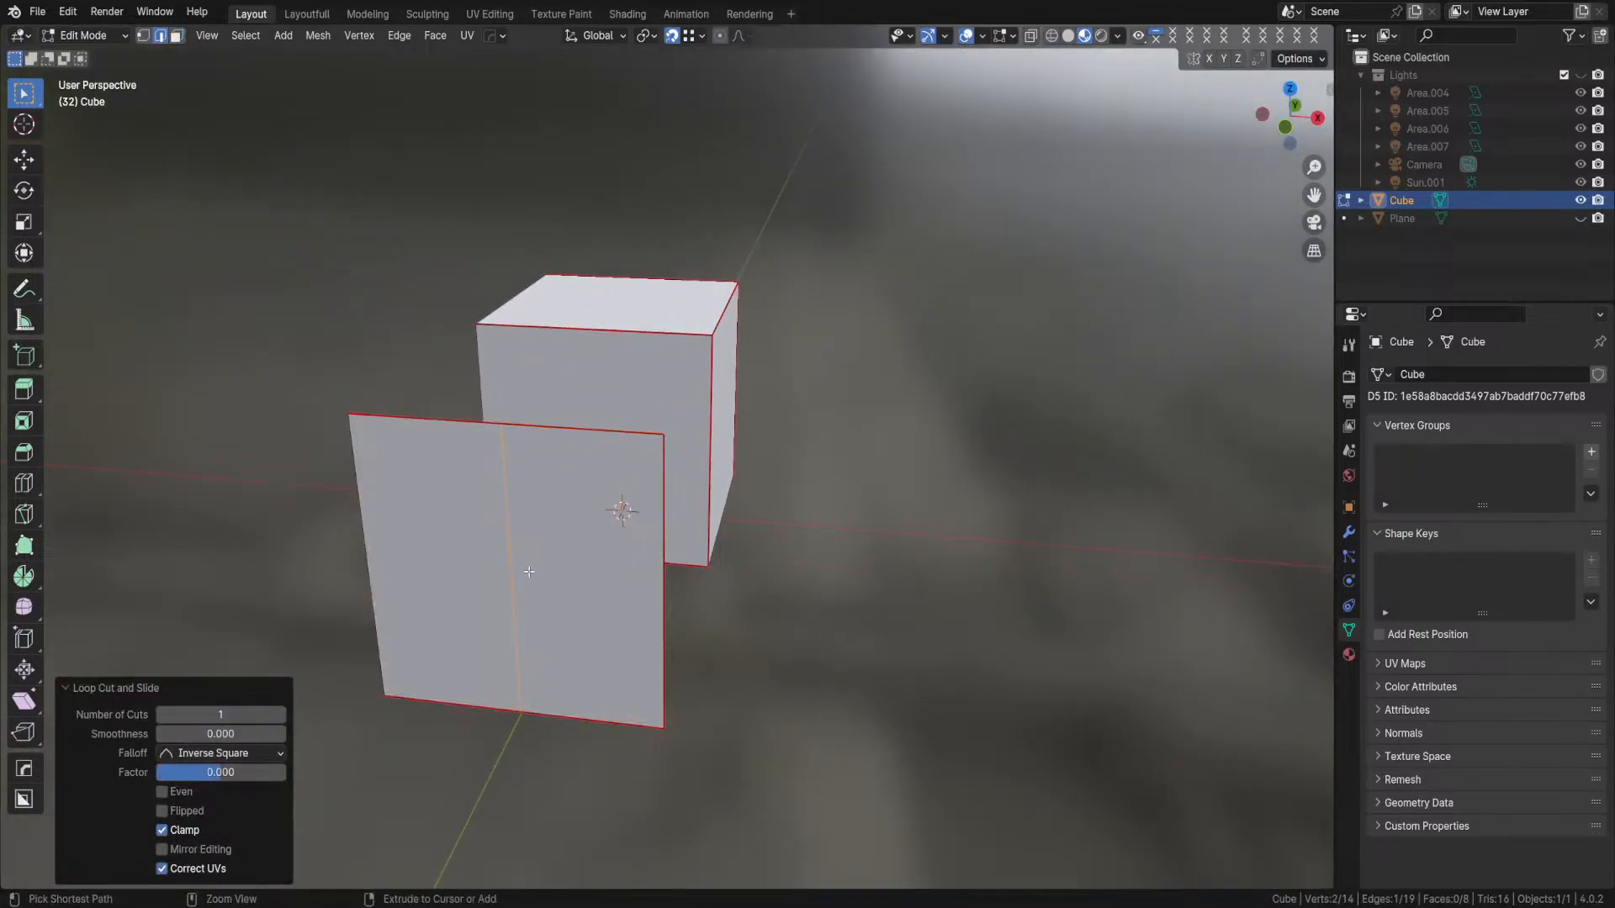
left_click(528, 572)
right_click(528, 572)
- Bevel both centre cuts of the duplicated face with a width of 0.121 m and one segment to form a cross
left_click(513, 551, "shift")
left_click(516, 631, "shift")
key("ctrl+b")
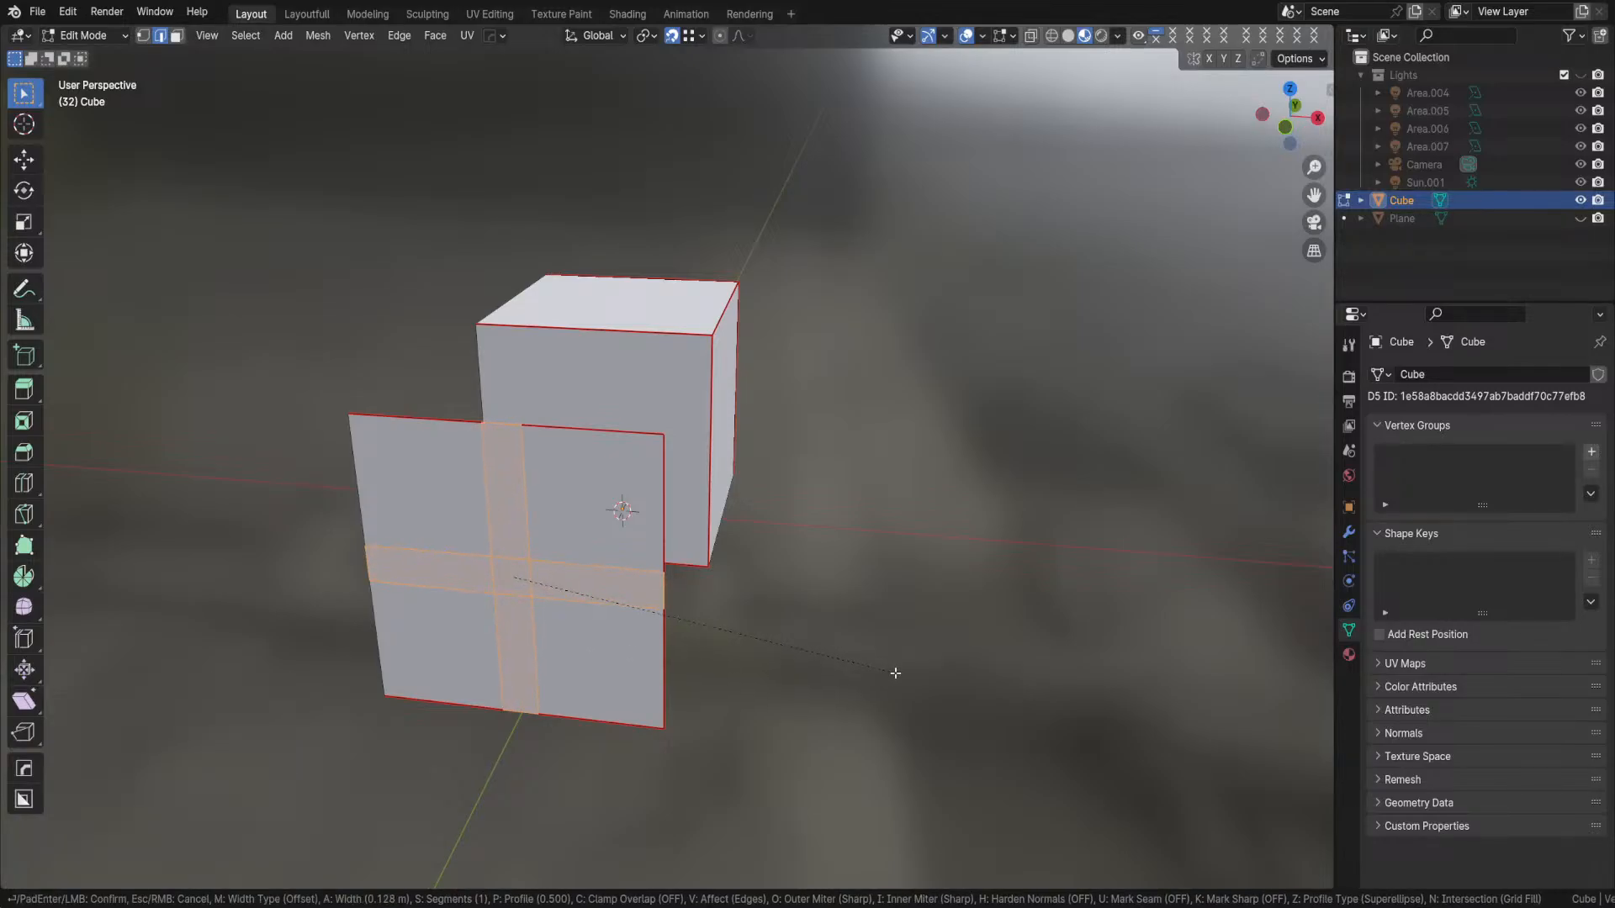
left_click(893, 673)
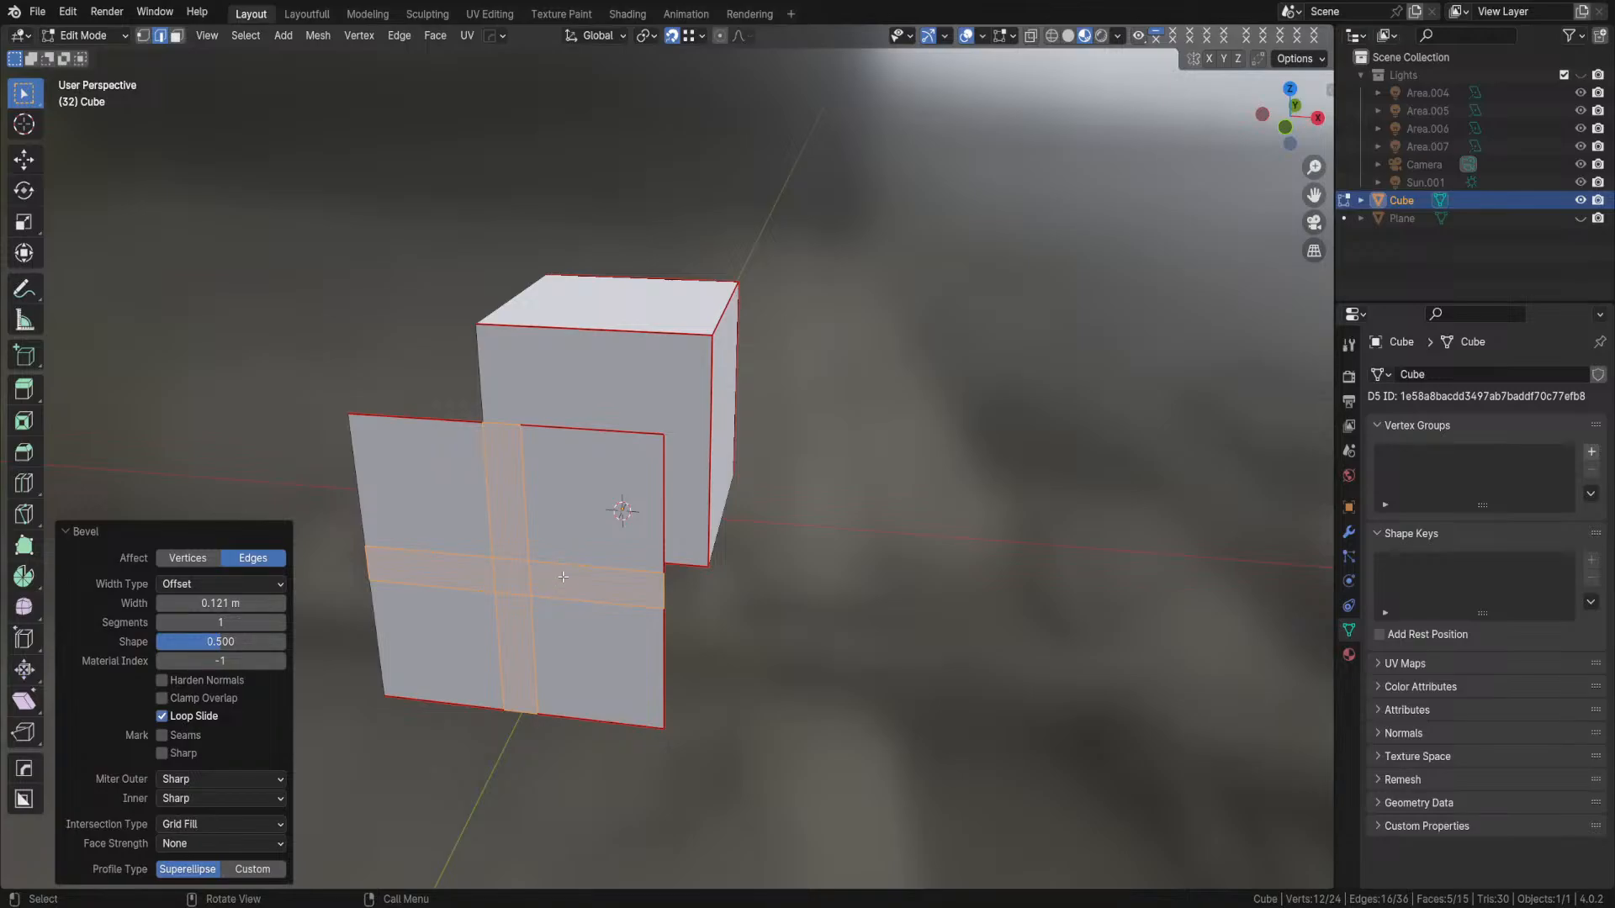
left_click(562, 576)
key("3")
key("ctrl+z")
key("ctrl+z")
- Extrude the cross faces about 0.1 m outward and grow the selection to include the cross's side faces
key("e")
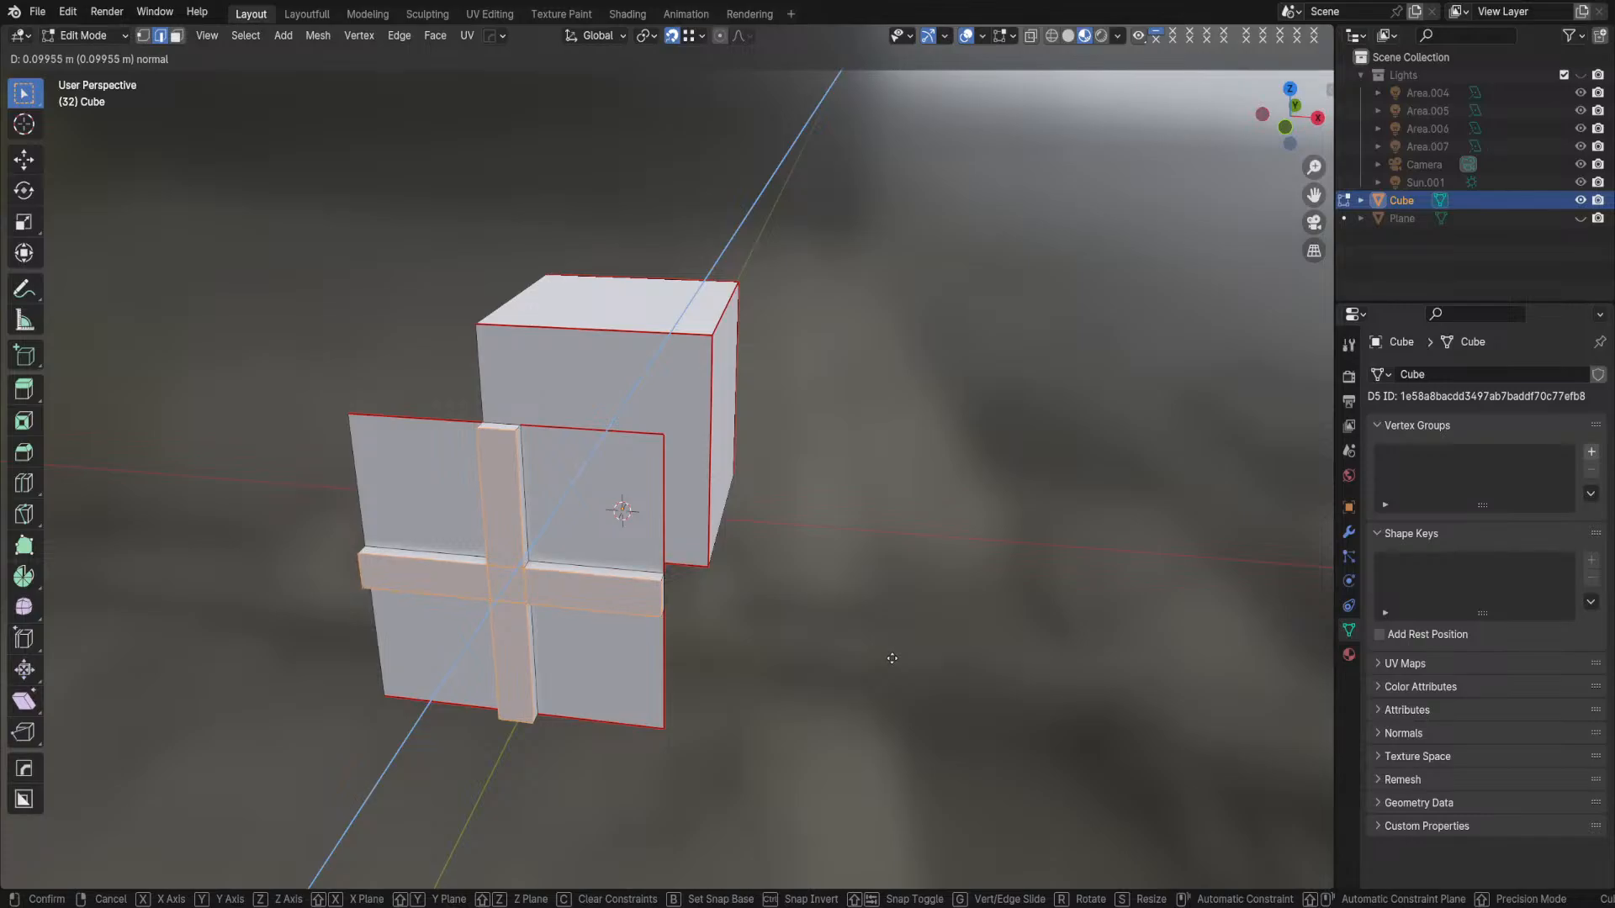
left_click(892, 659)
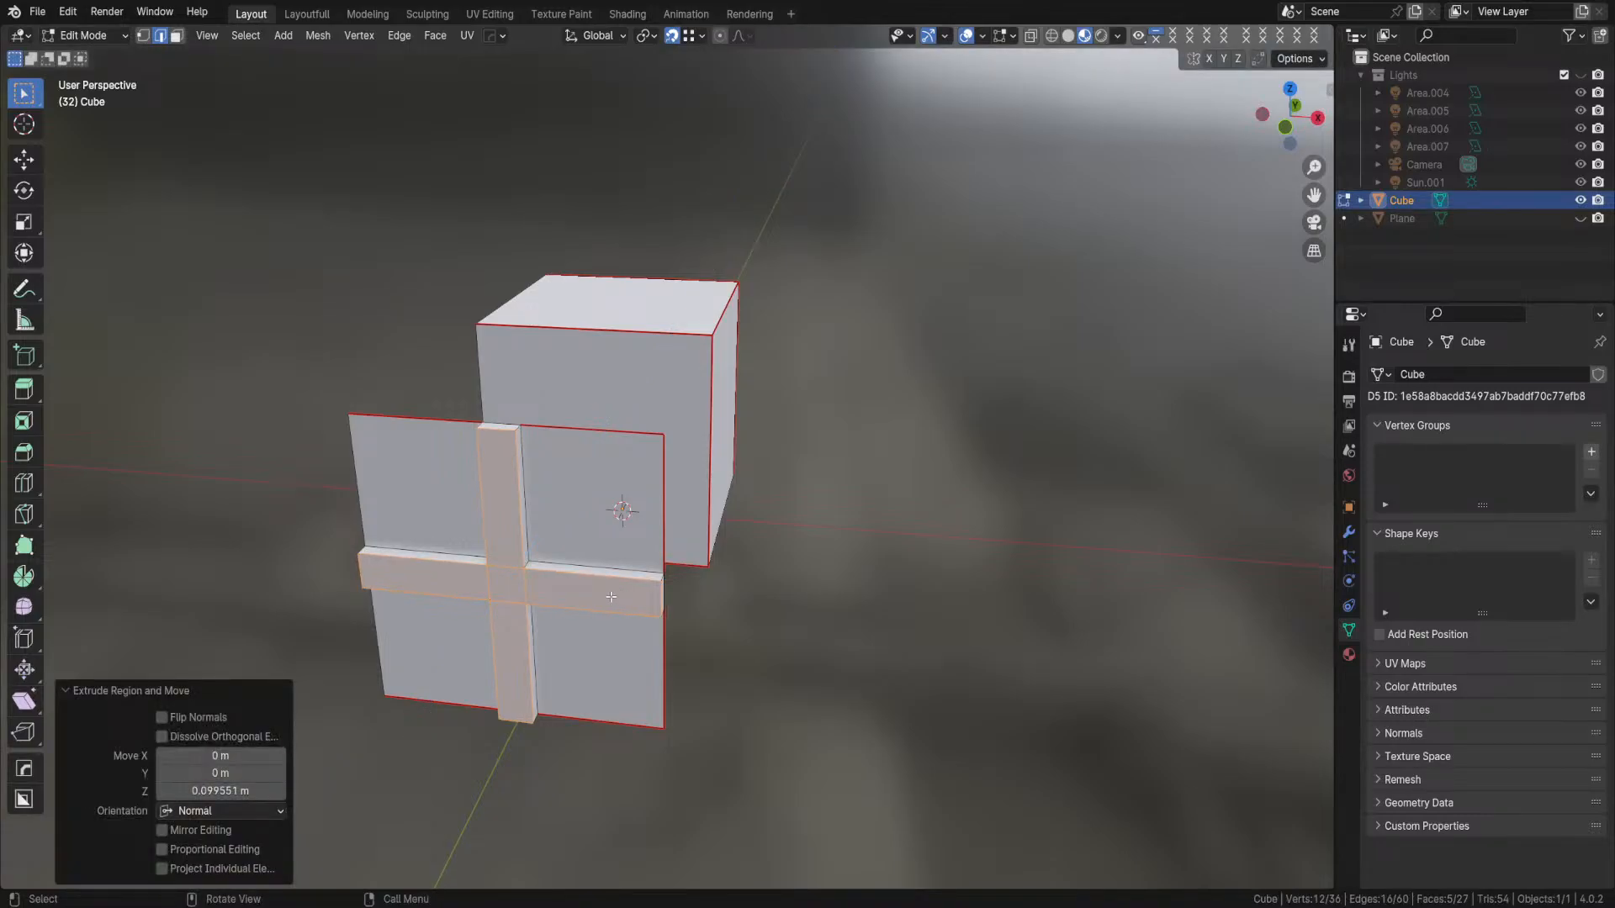
key("ctrl+KP_Add")
middle_click_drag(605, 594, 893, 657)
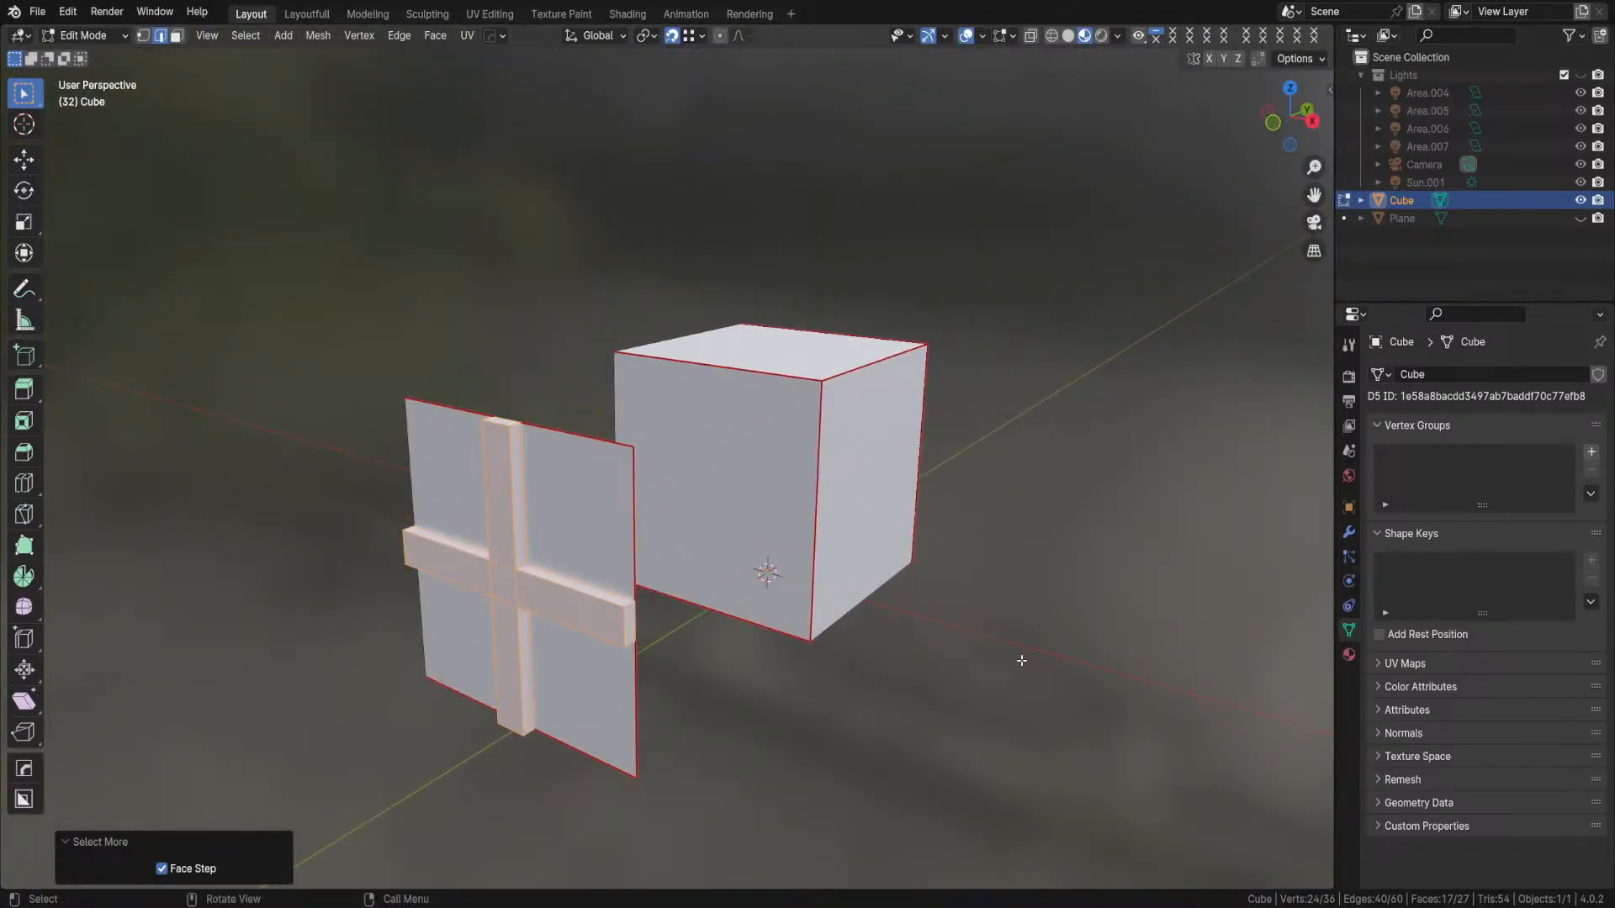
- Split the cross from the panel and move it about 2.19 m along Y, snapping it to the cube's front face
key("y")
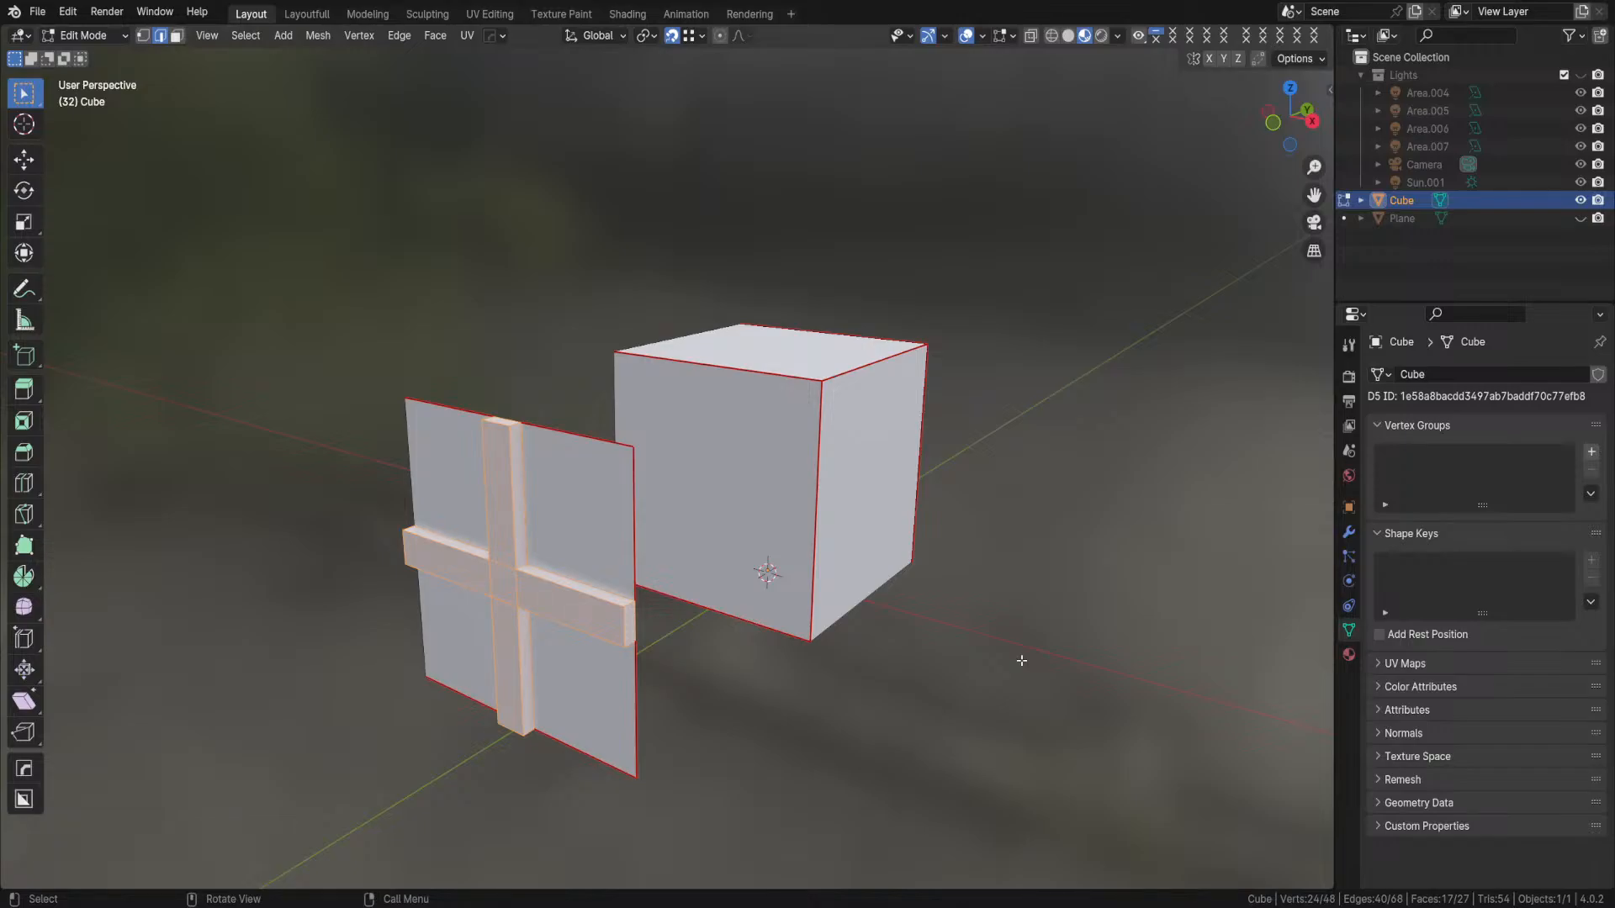
key("g")
key("y")
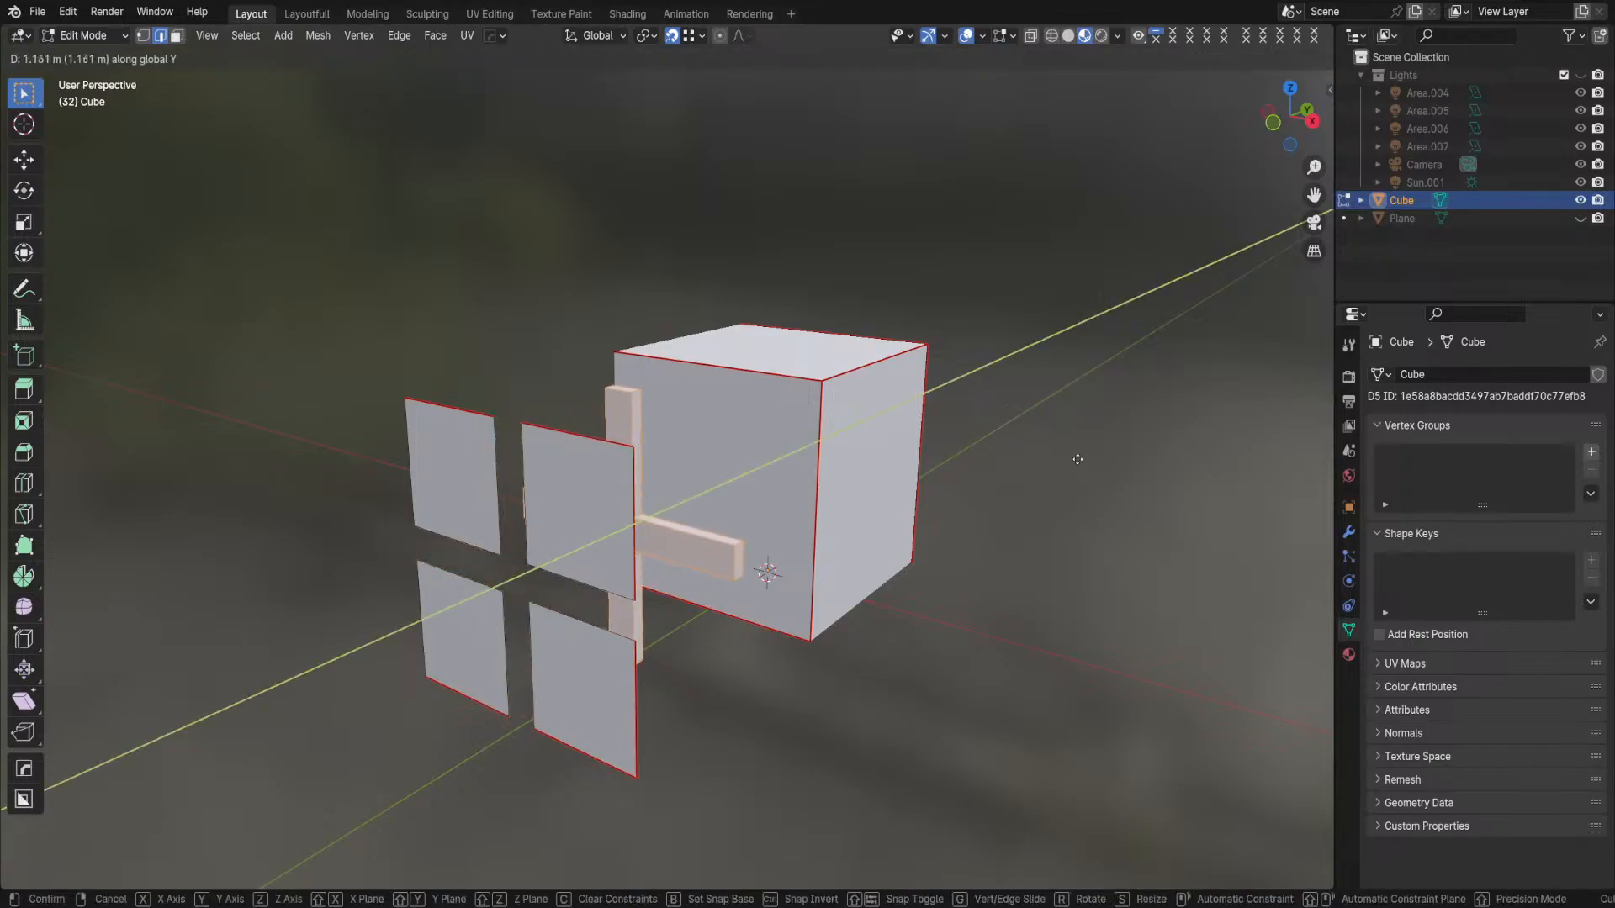
left_click(825, 383)
- Rotate the cross 45° about the Y axis to make a diagonal X brace on the cube's front
mouse_move(987, 634)
middle_mouse_down()
mouse_move(1024, 628)
mouse_move(987, 652)
middle_mouse_up()
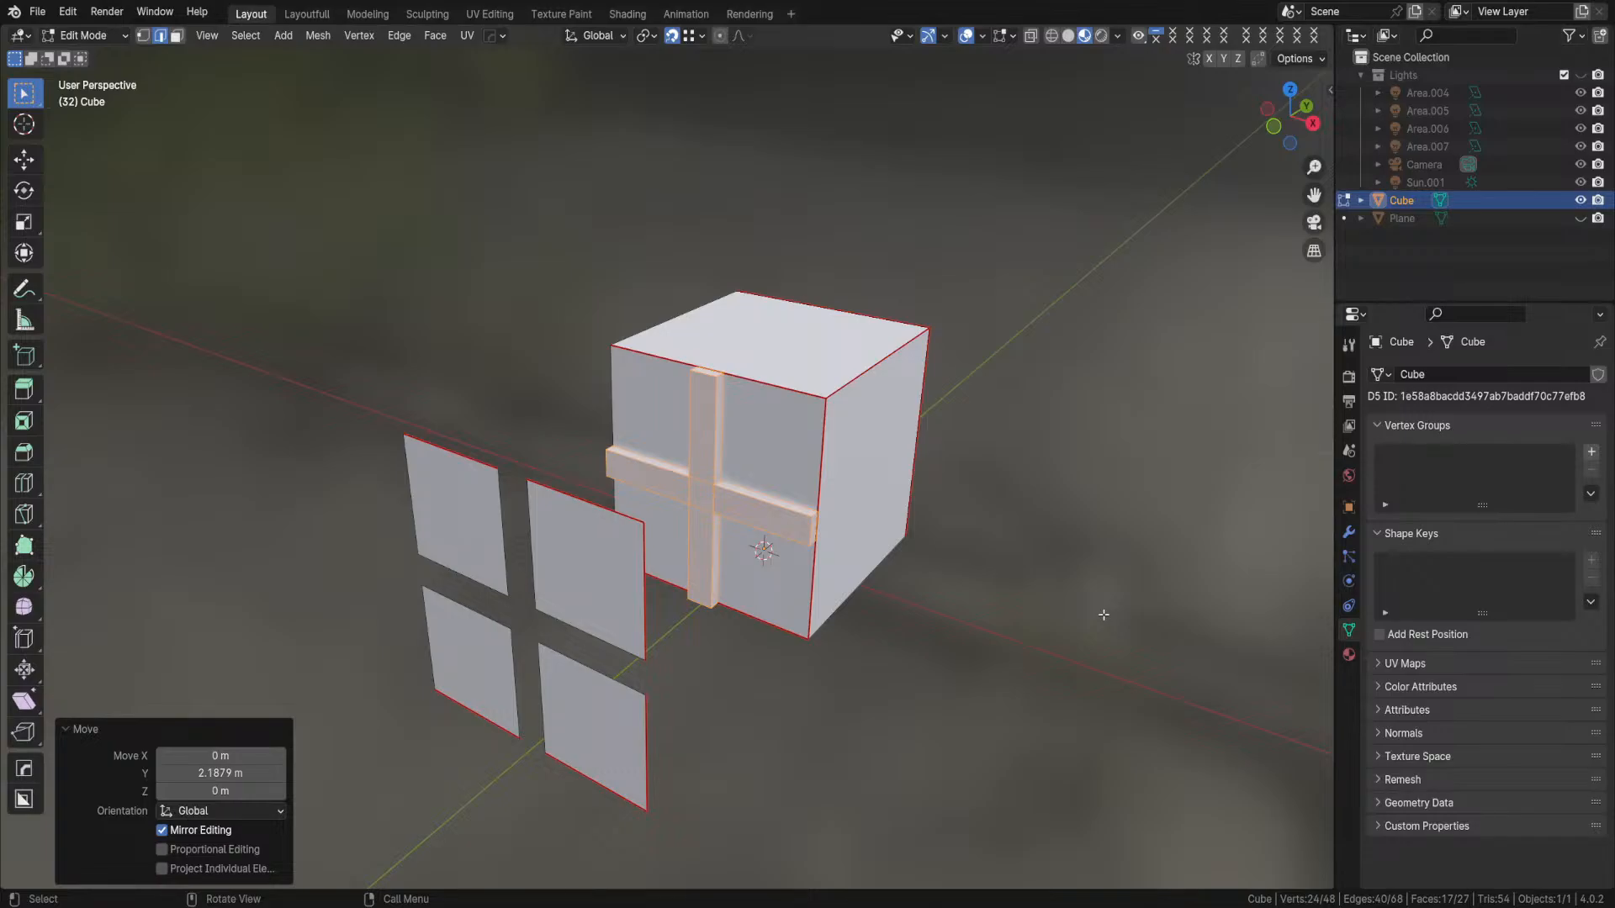
key("r")
type("y")
type("45")
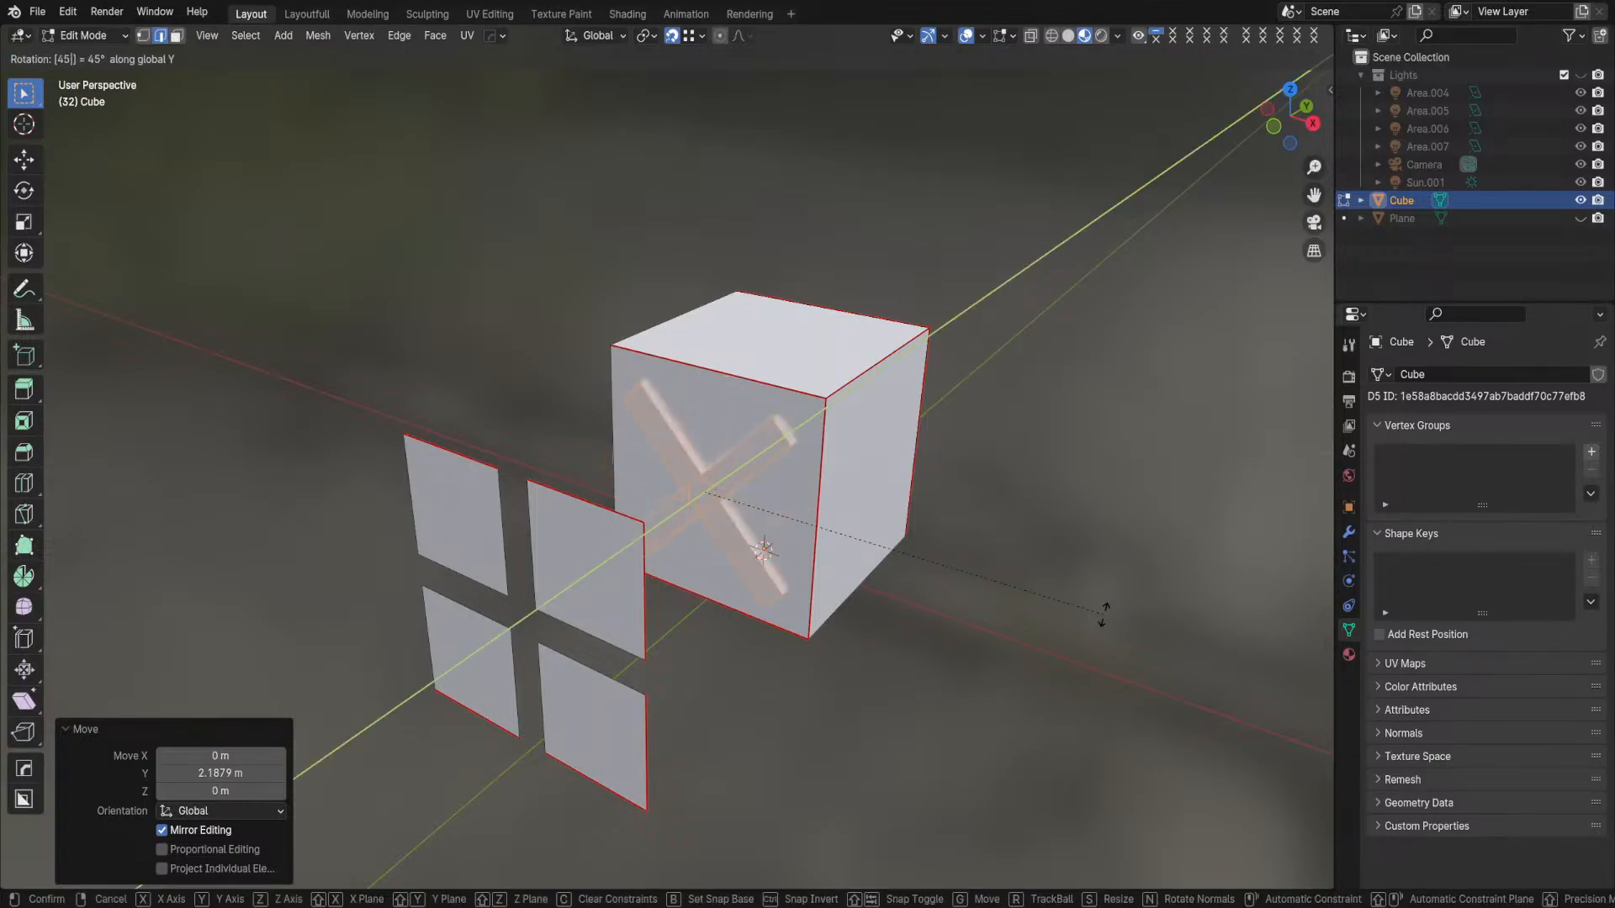
key("Return")
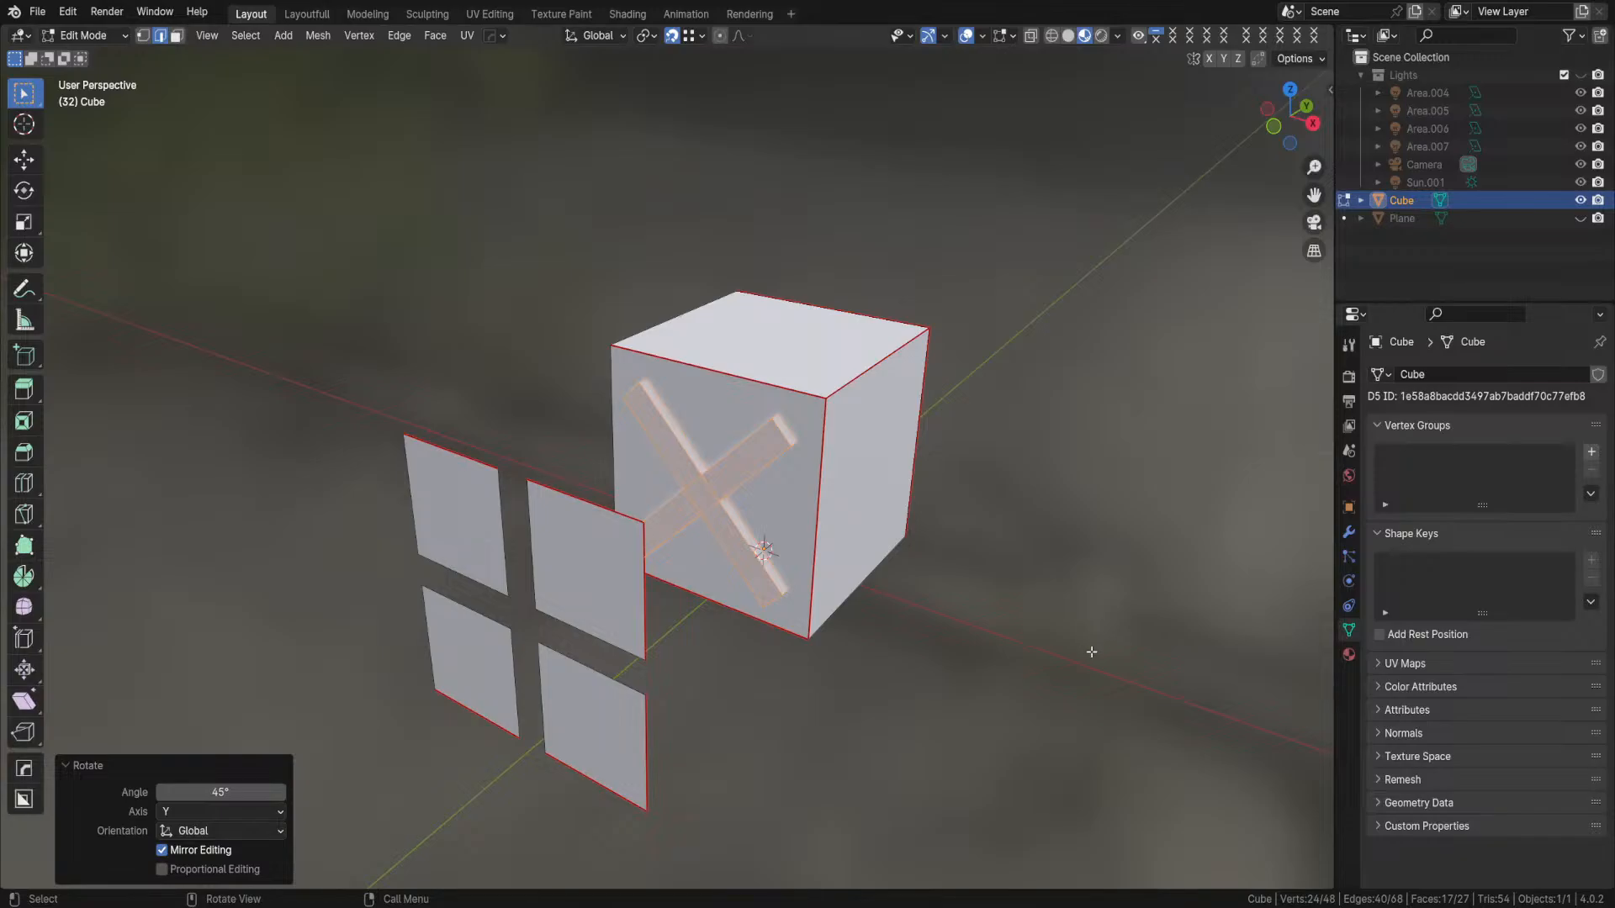
key("s")
key("y")
key("Escape")
key("s")
key("x")
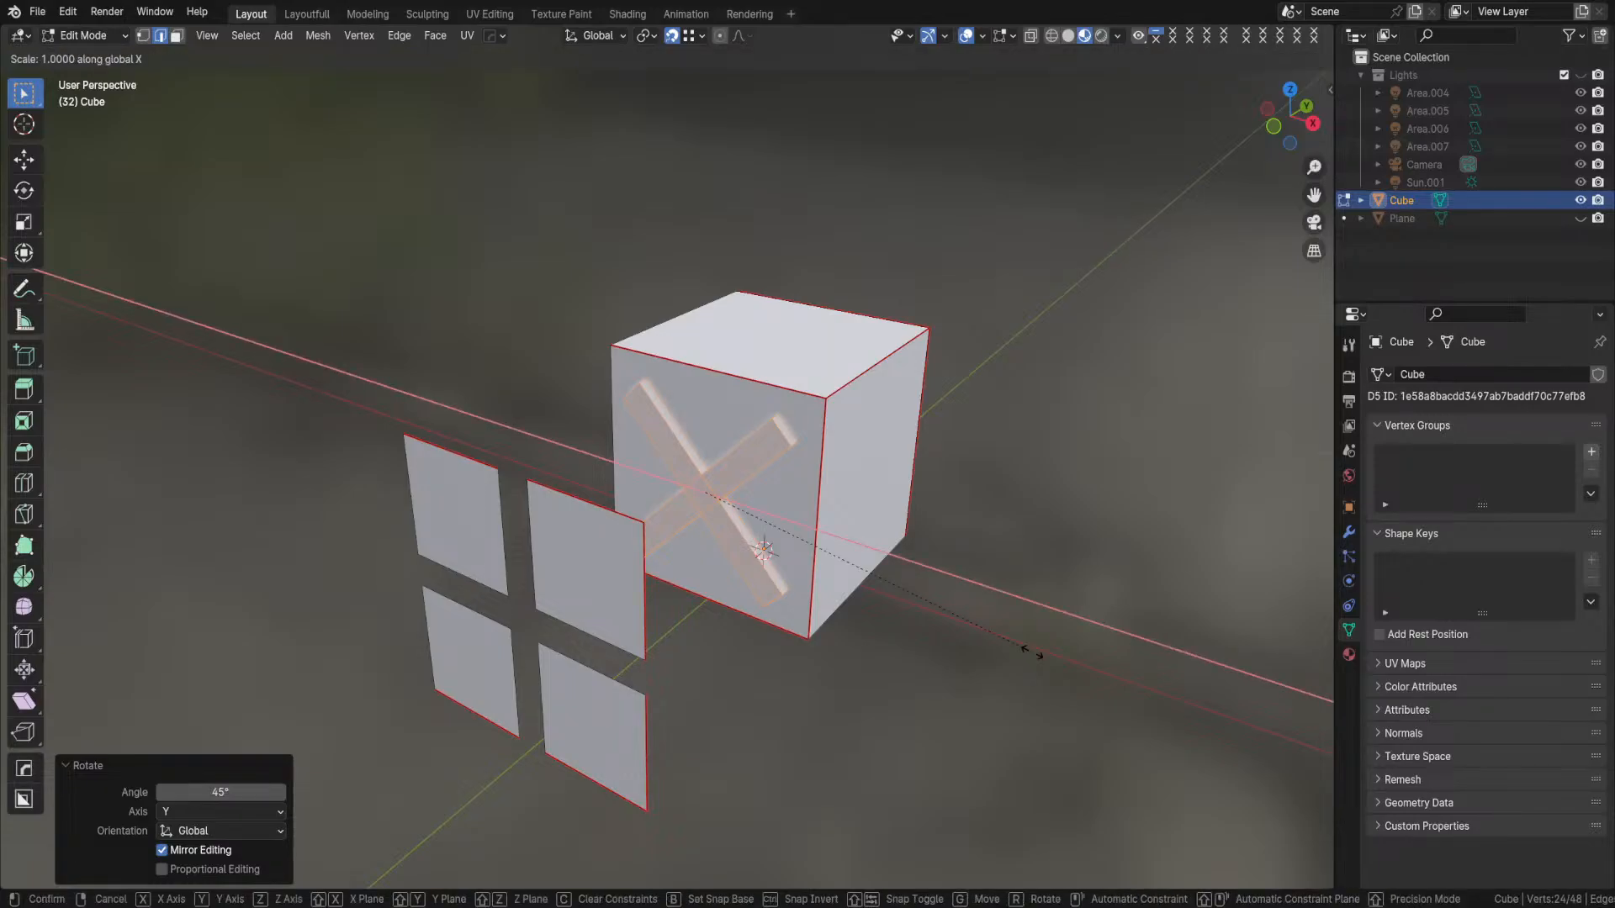
key("x")
key("shift+z")
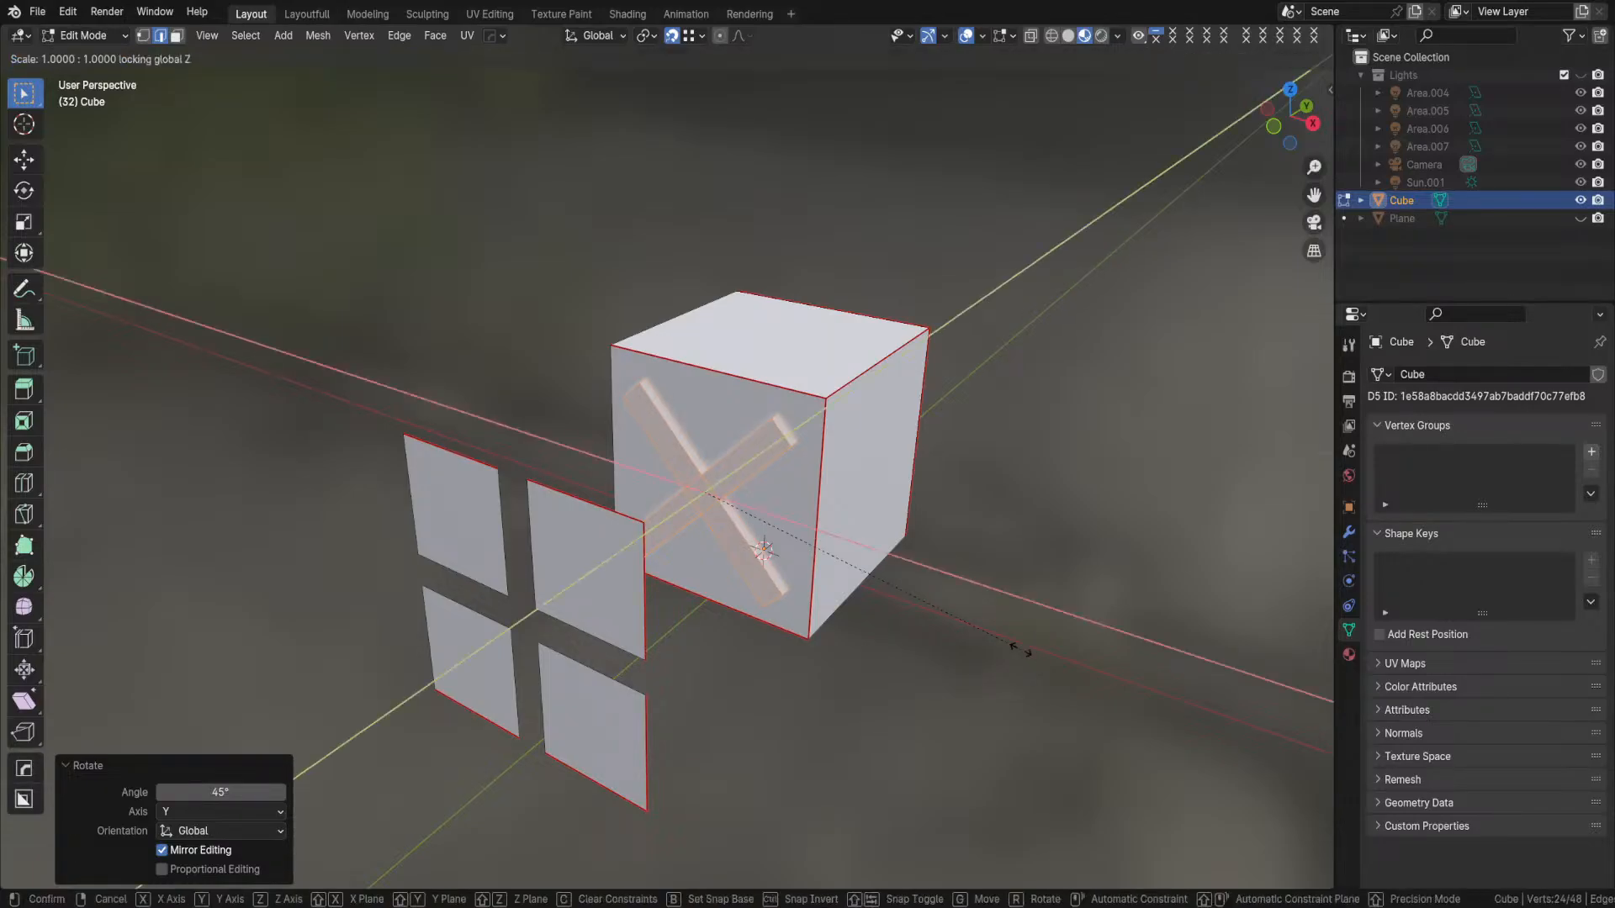
key("Escape")
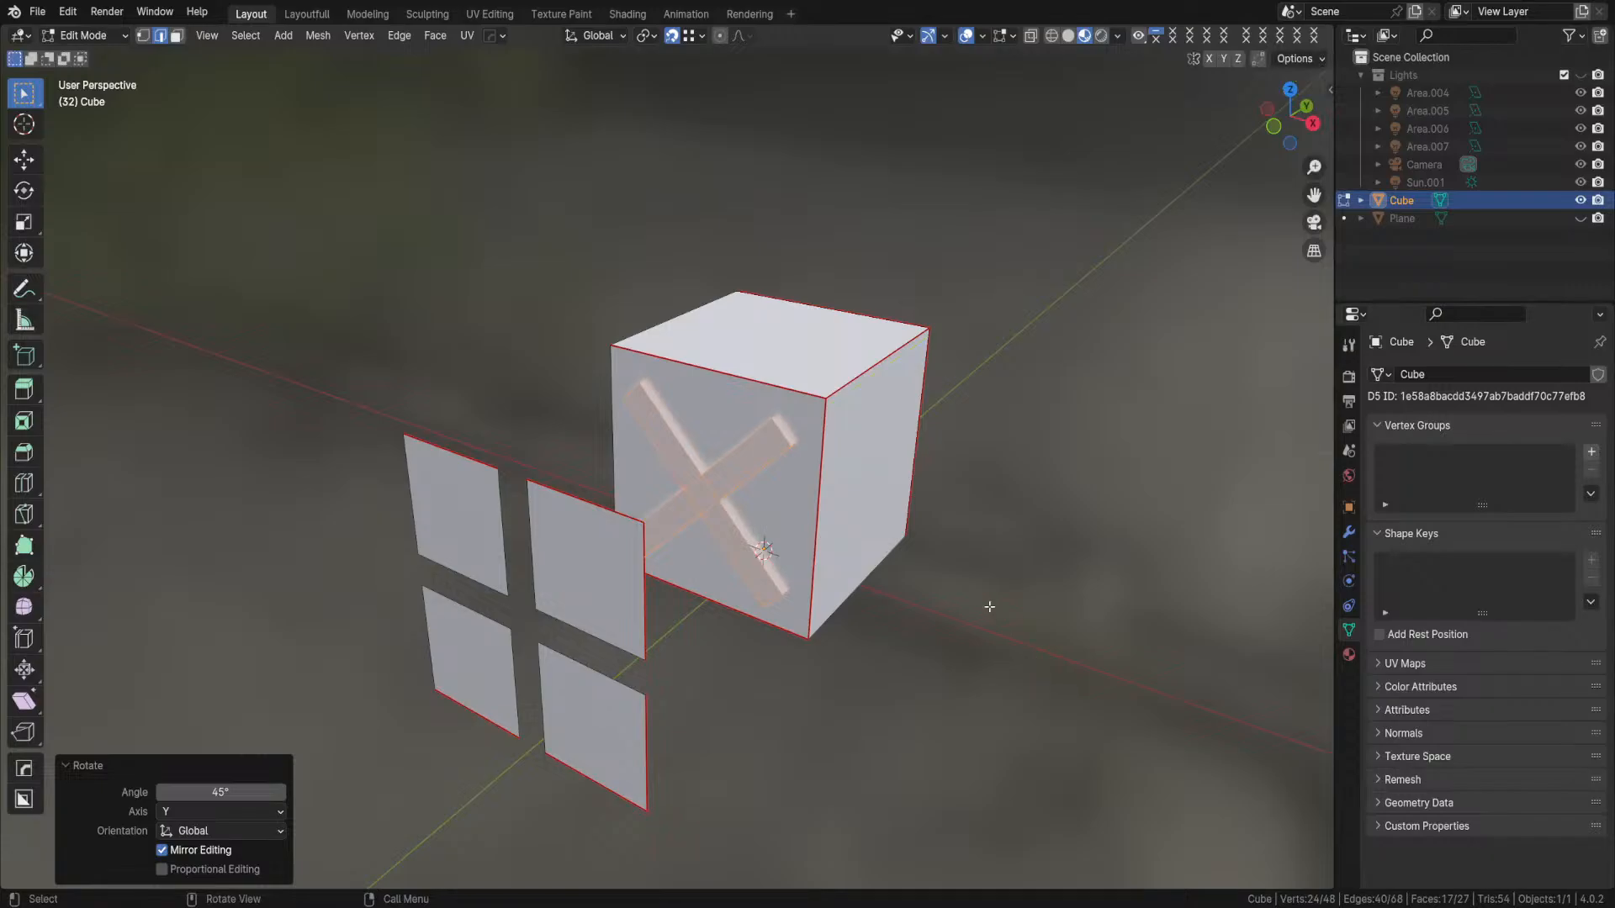
- Scale the X brace by about 1.169 along X and Z only, keeping its thickness along Y
key("s")
key("shift+y")
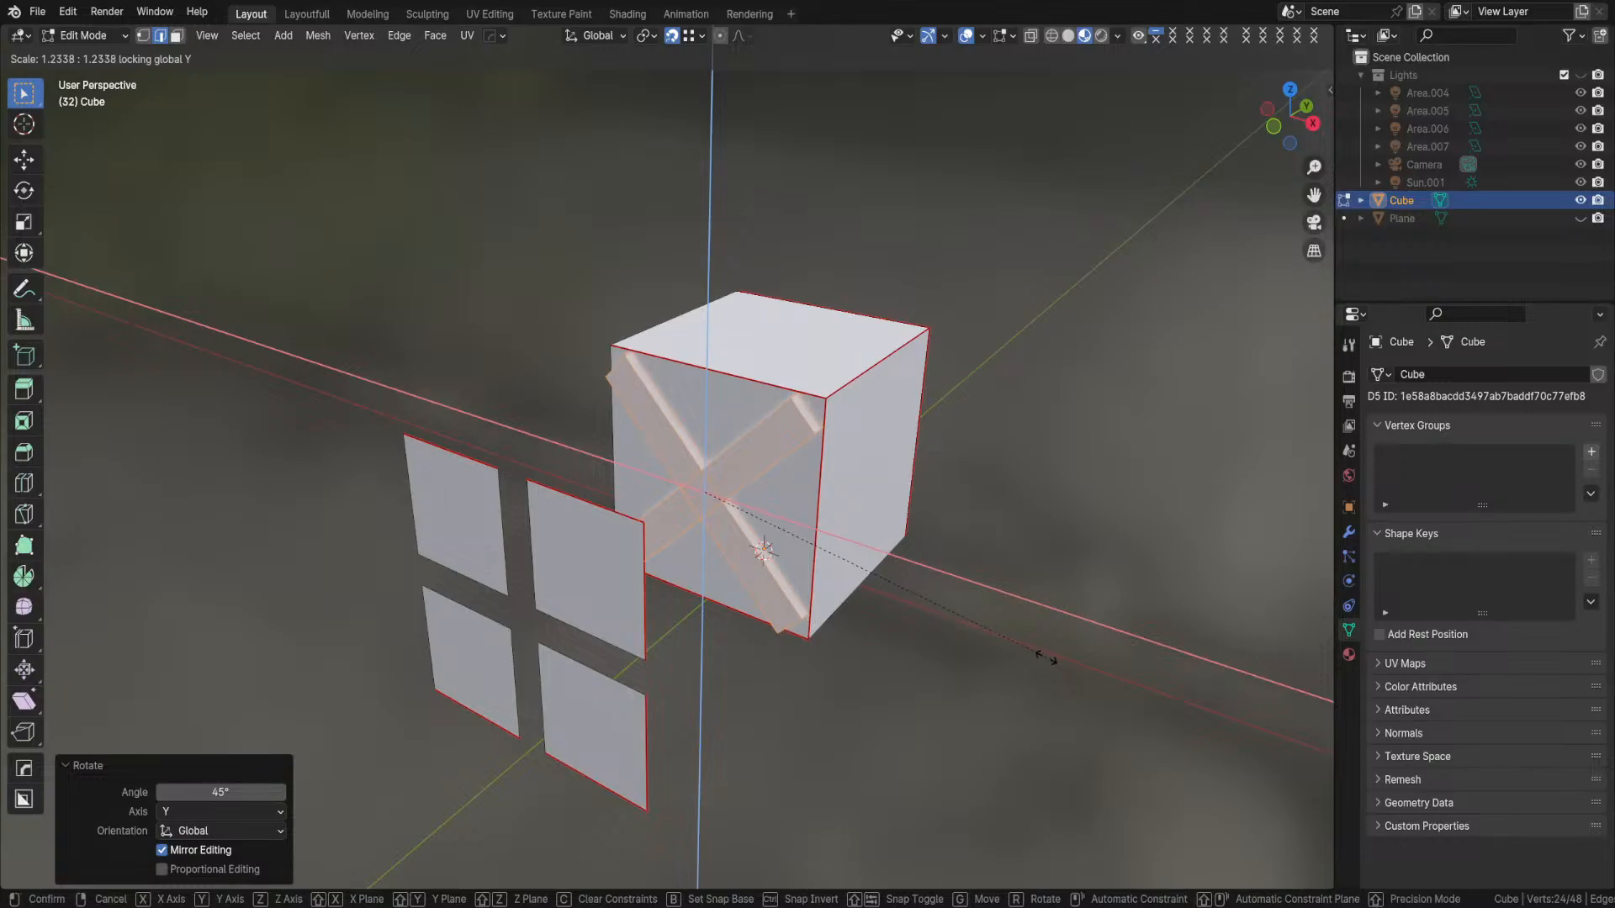
left_click(1026, 648)
- Delete the four leftover square panel faces in front of the cube
mouse_move(943, 594)
middle_mouse_down()
mouse_move(992, 580)
mouse_move(951, 565)
middle_mouse_up()
key("Tab")
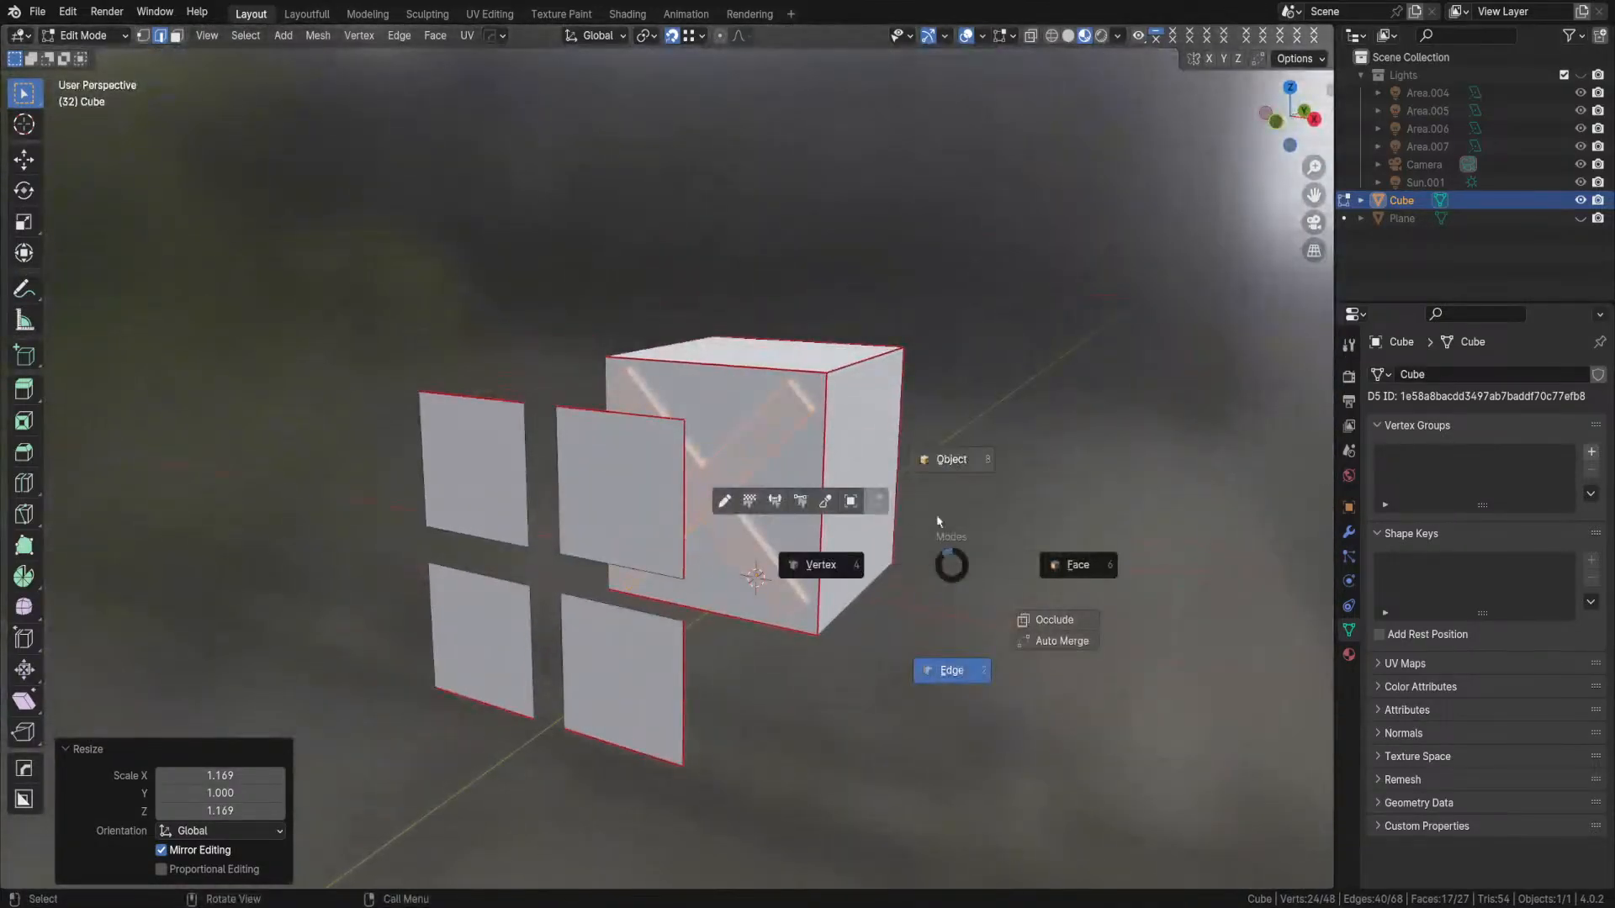
left_click(925, 455)
key("Tab")
left_click(623, 496)
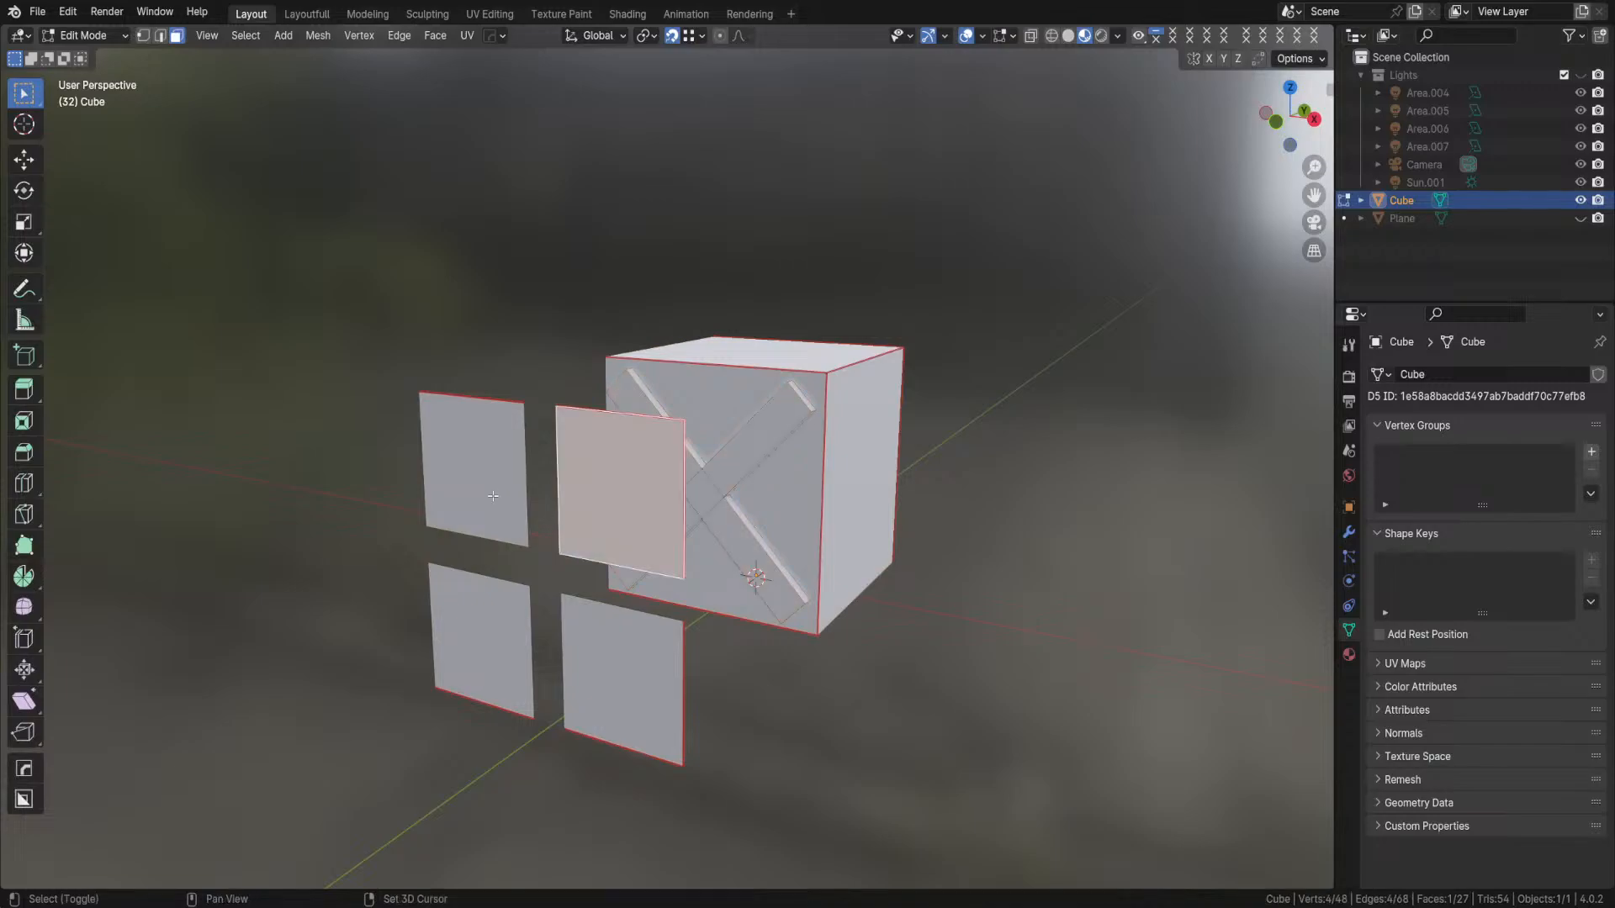
left_click(475, 467, "shift")
left_click(481, 639, "shift")
left_click(615, 680, "shift")
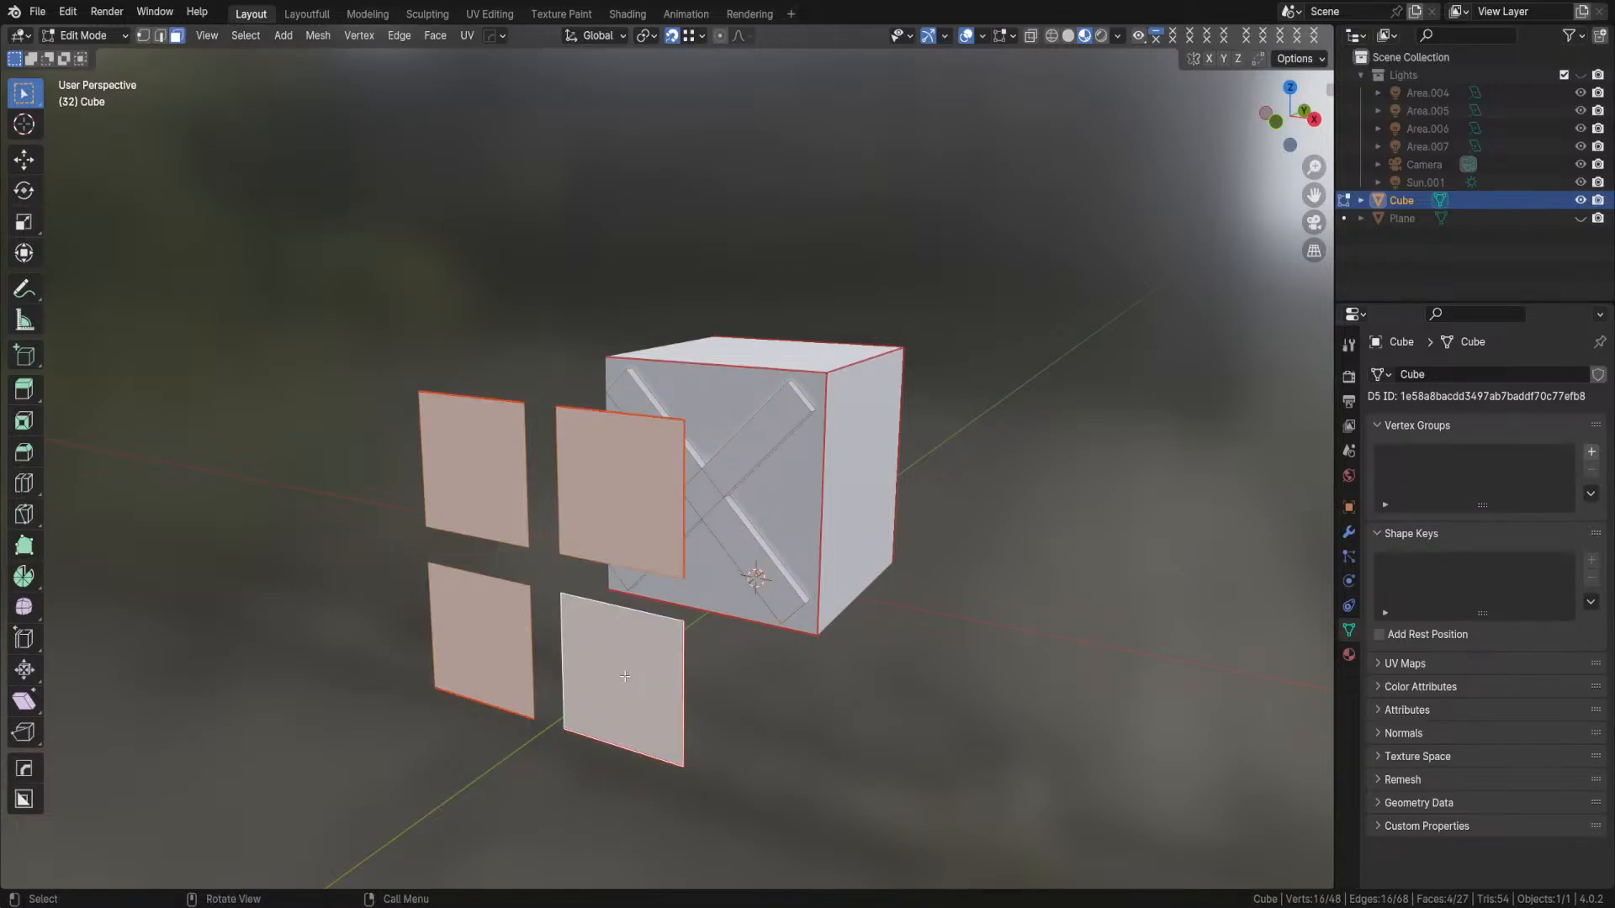
key("x")
left_click(603, 711)
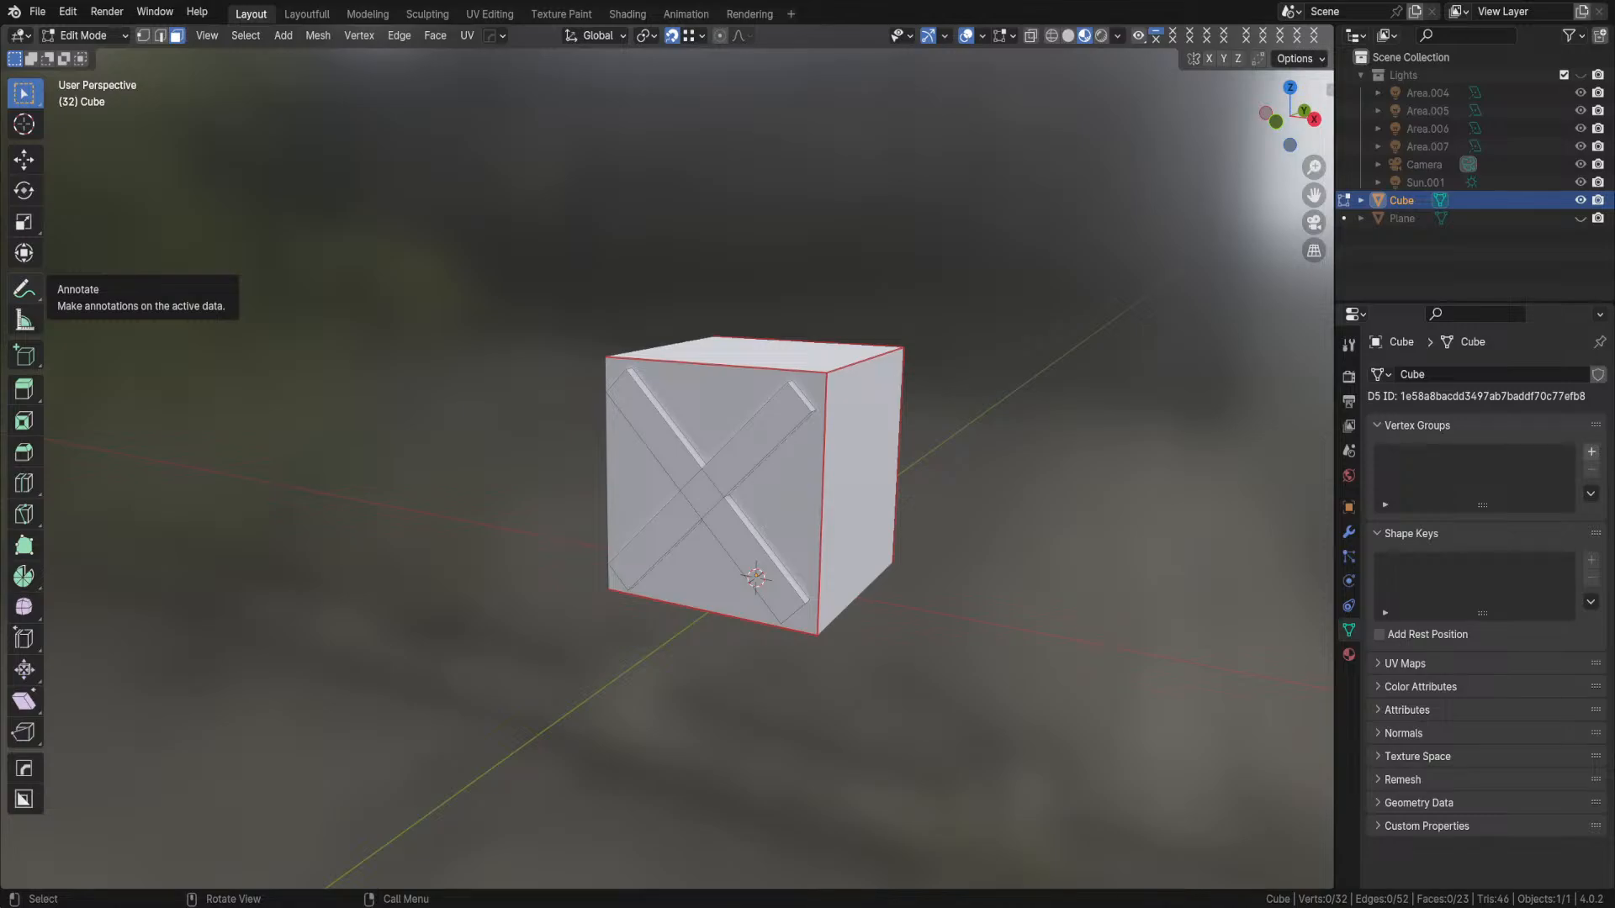
- Add two evenly spaced, centred vertical loop cuts running around the cube's top and side faces
middle_click_drag(951, 379, 820, 430)
left_click(803, 494)
key("ctrl+r")
scroll(820, 430, "up", 1)
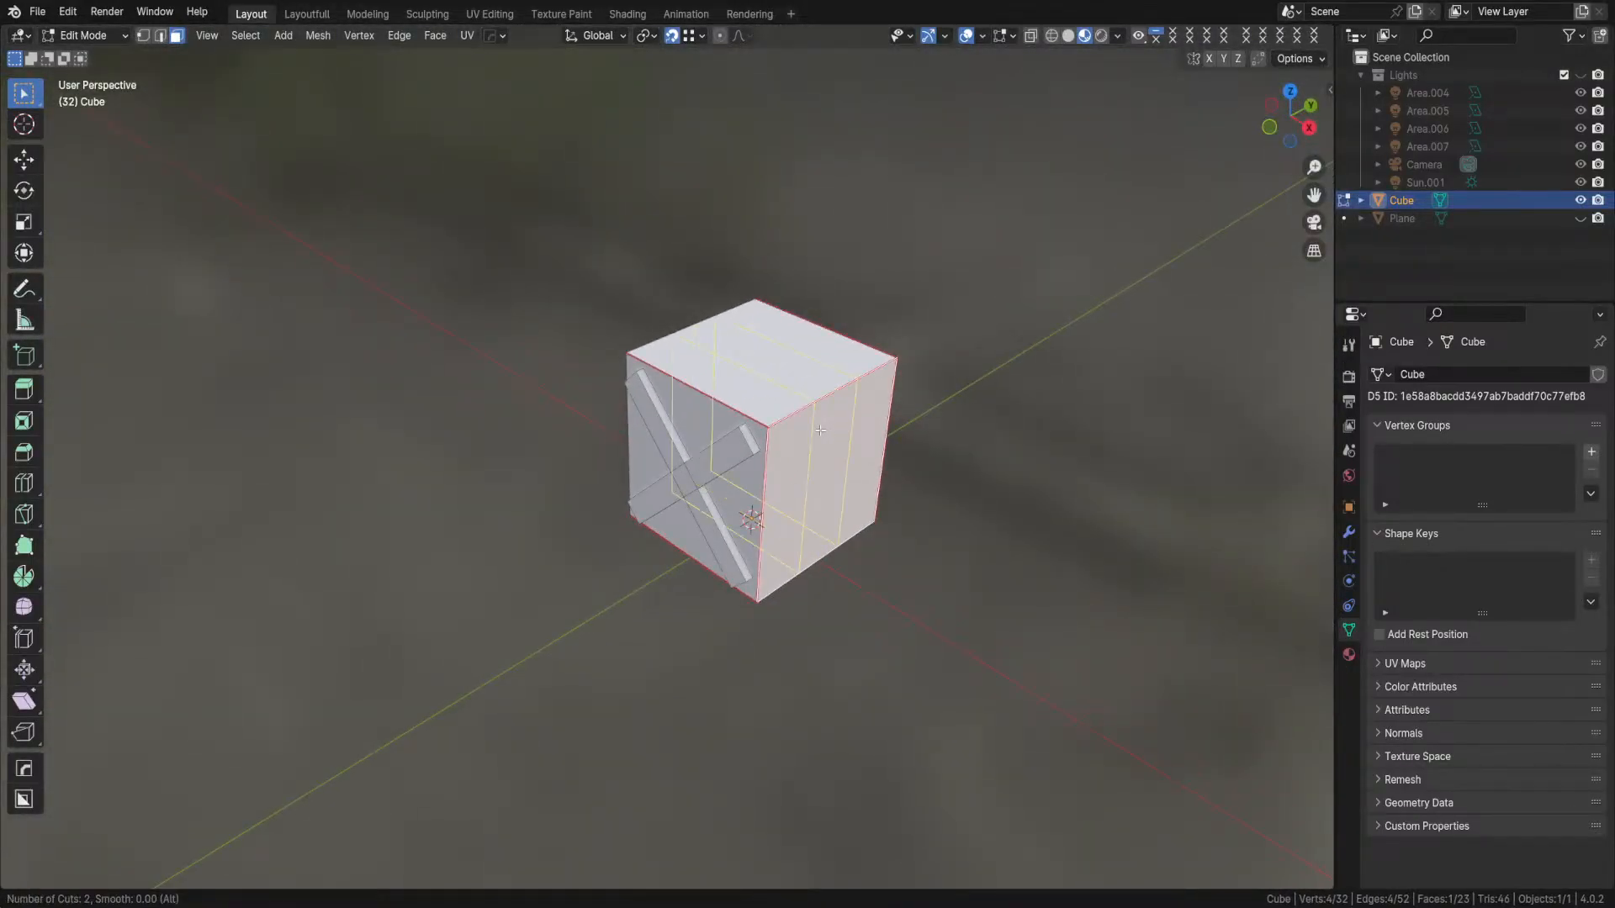
left_click(820, 430)
right_click(820, 430)
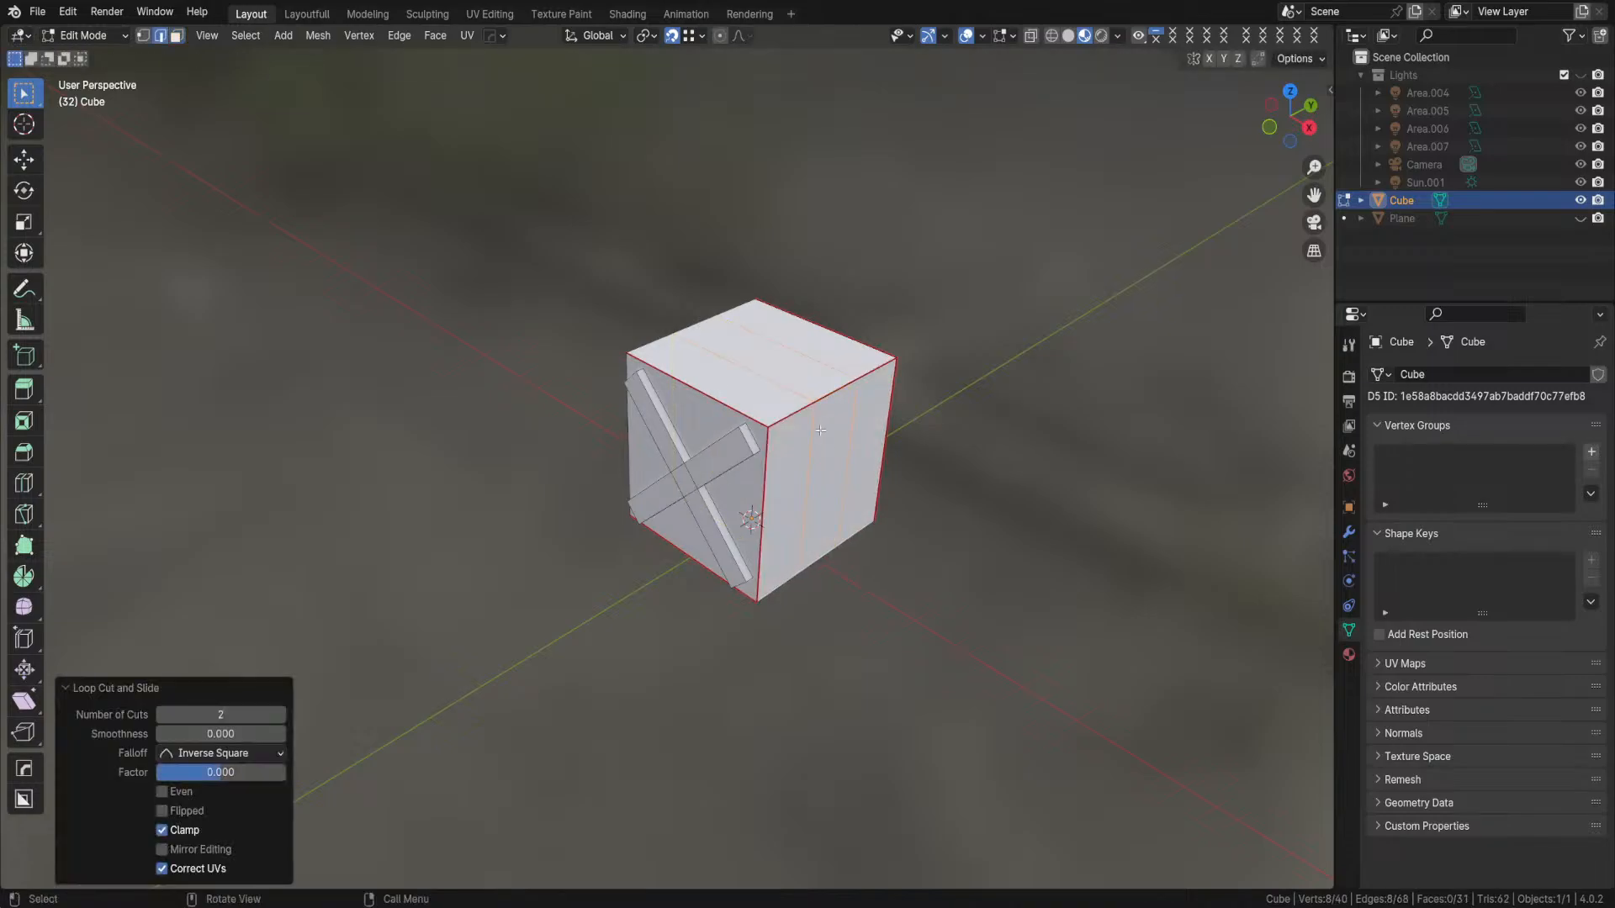
key("ctrl+b")
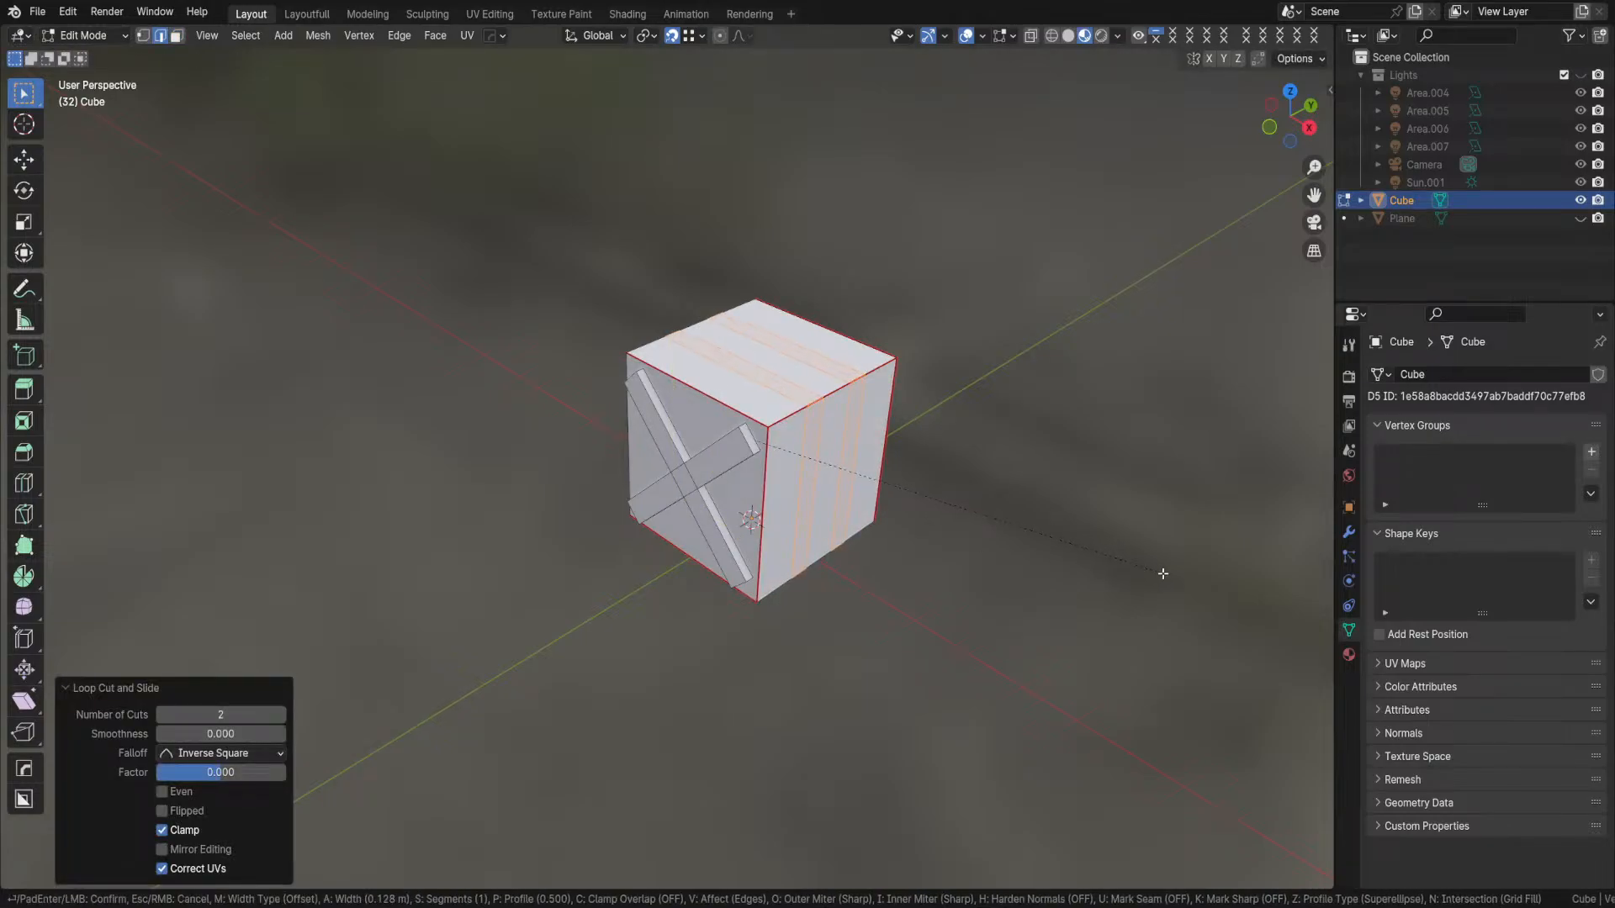
left_click(1166, 575)
key("ctrl+e")
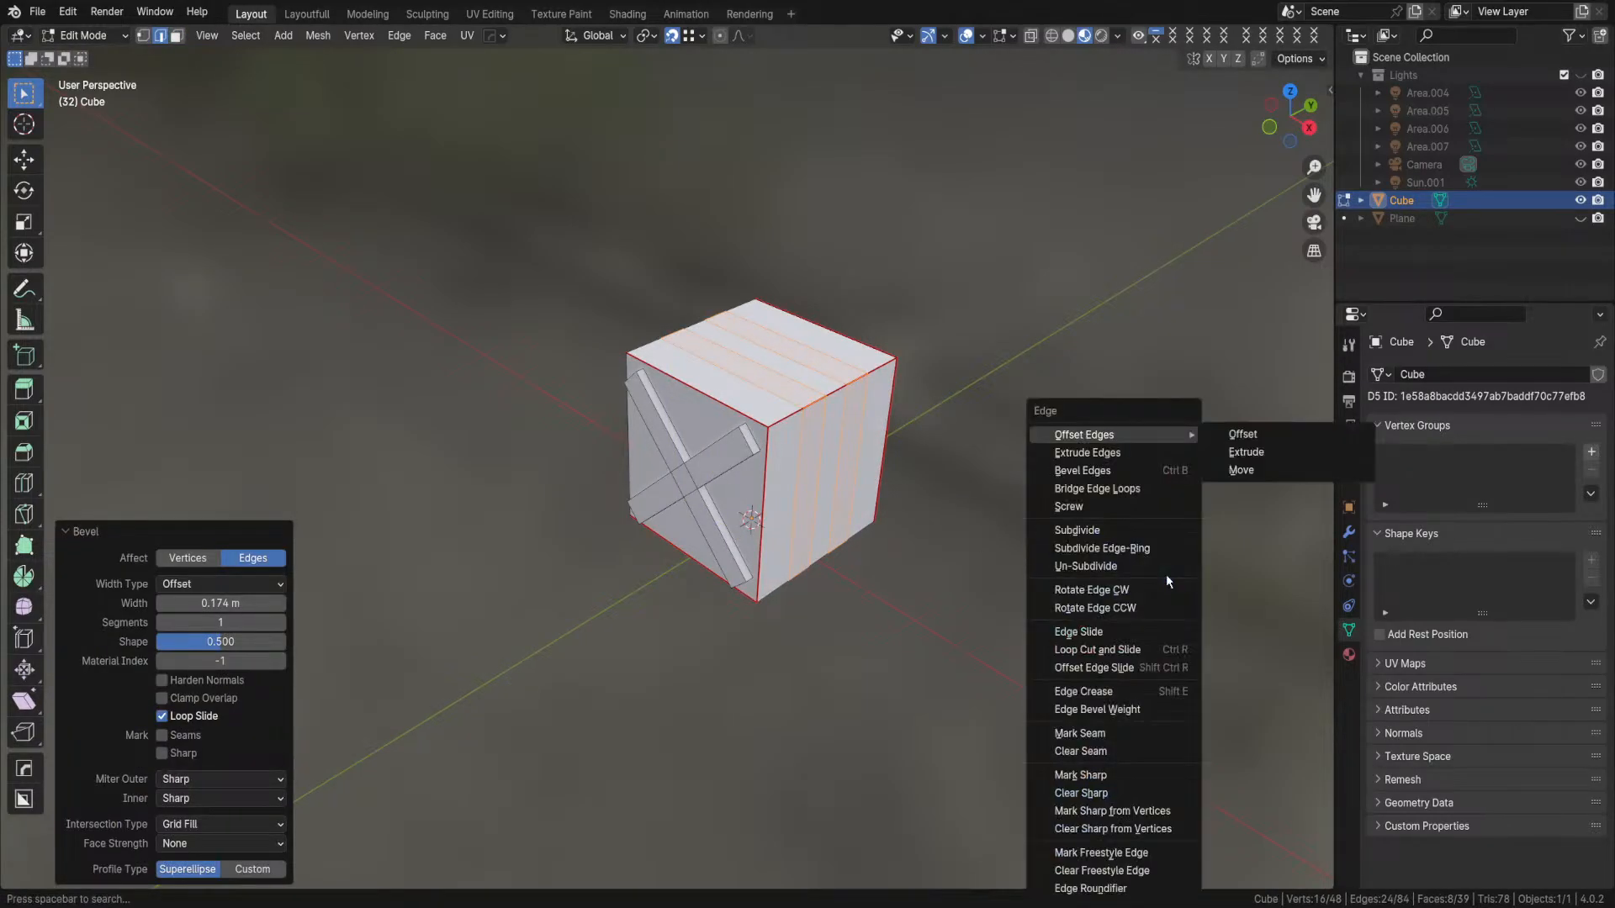
key("e")
right_click(952, 445)
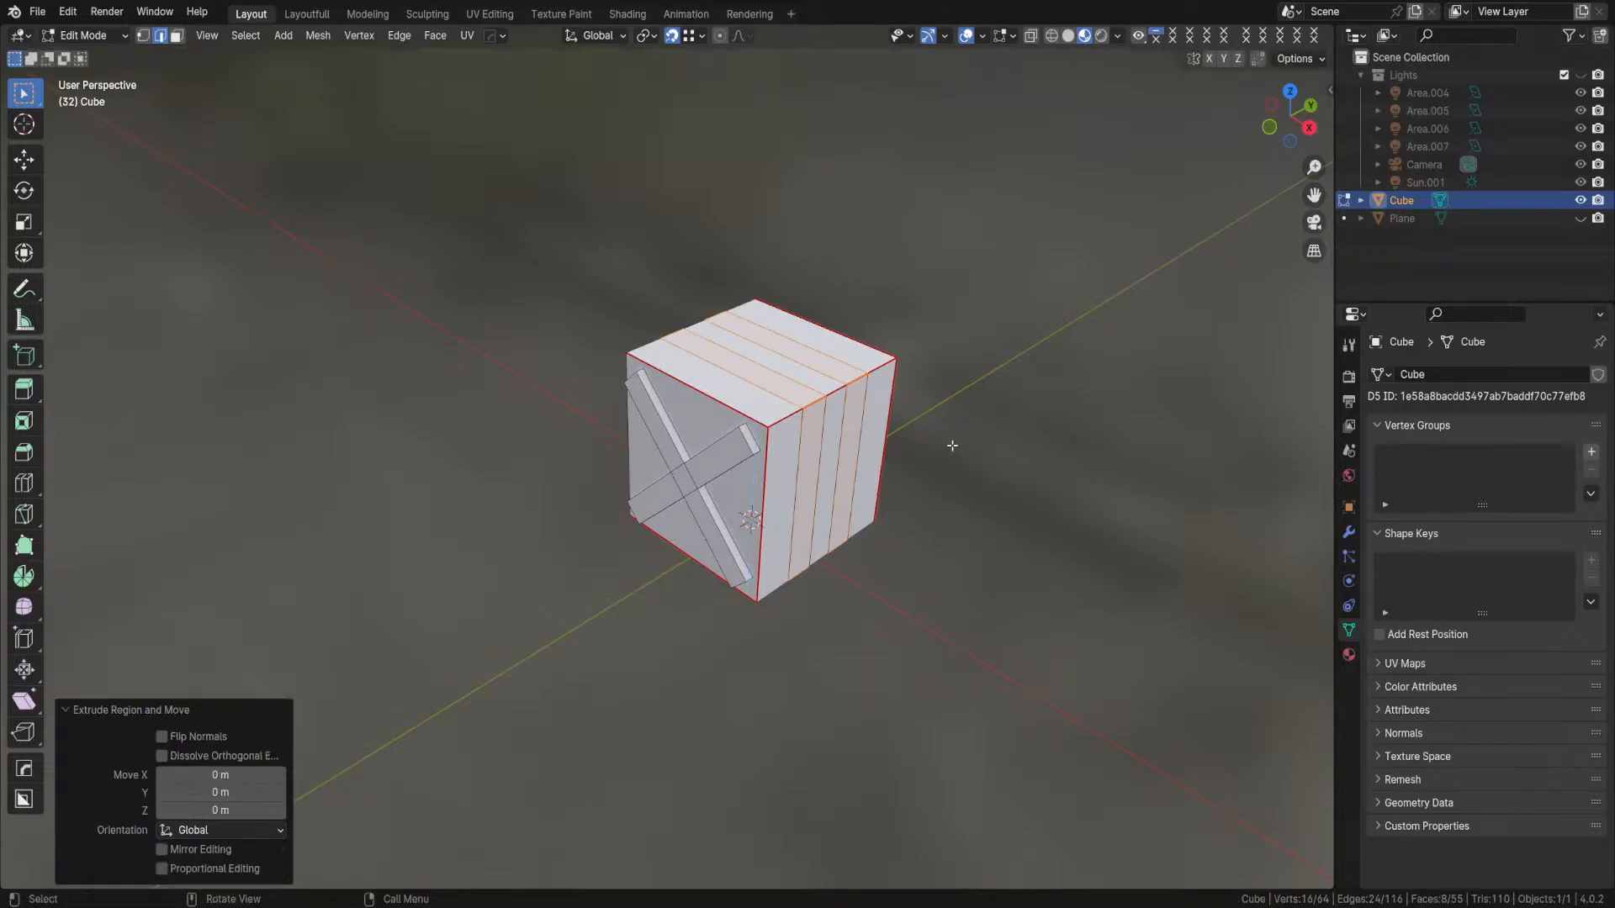
key("ctrl+z")
key("ctrl+z")
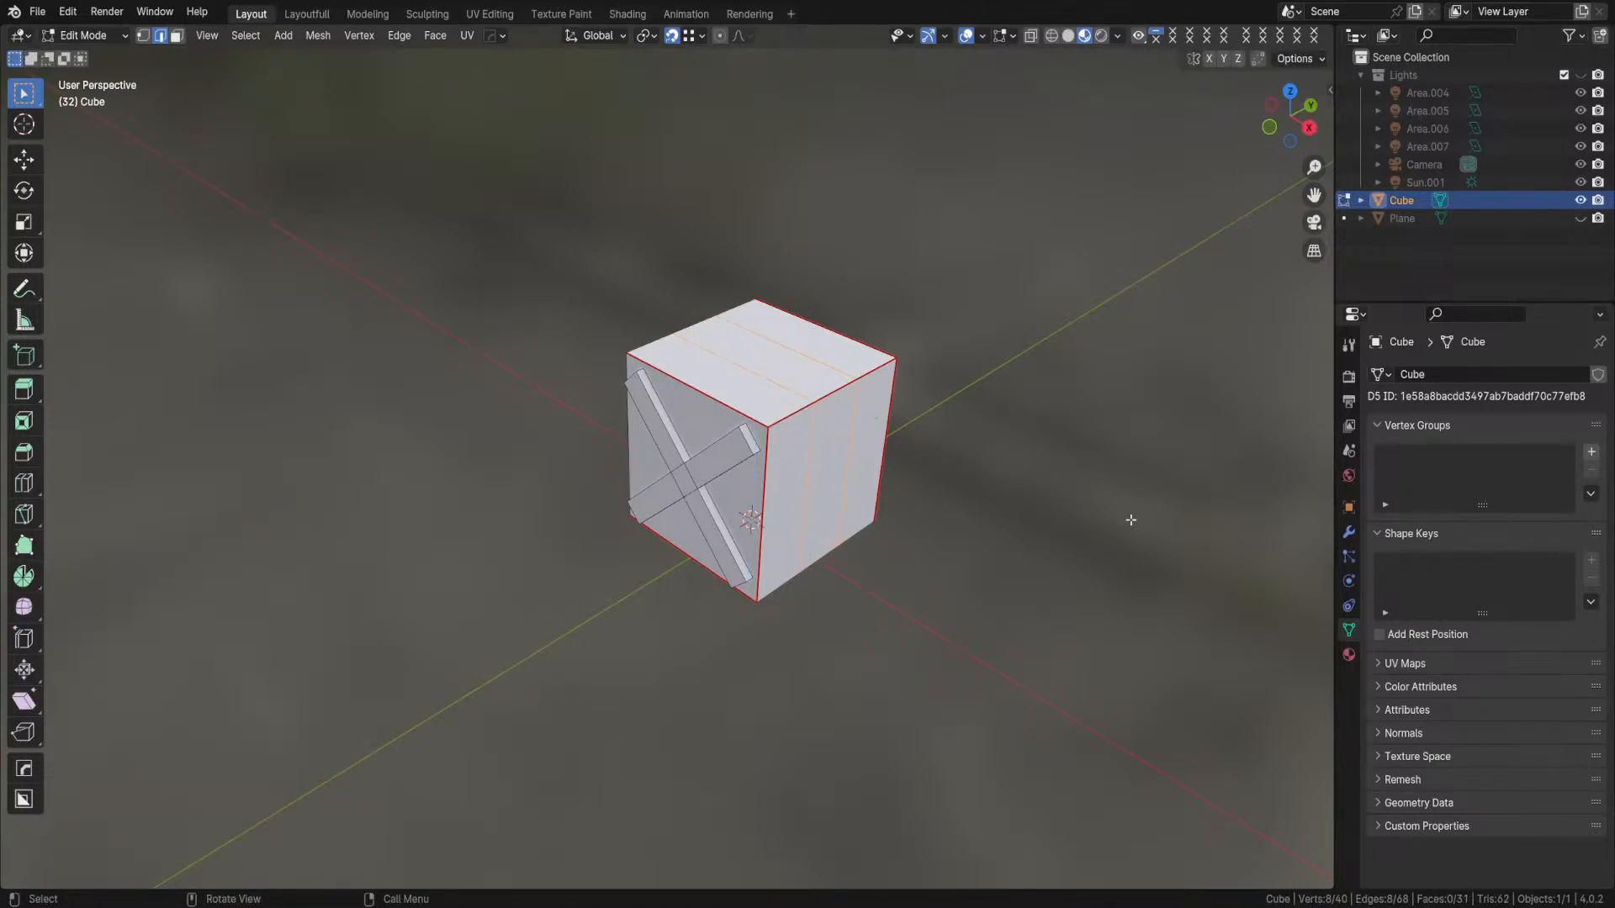
- Bevel both loop cuts about 0.144 m with one segment and extrude the resulting bands about 0.111 m along their normals
key("ctrl+b")
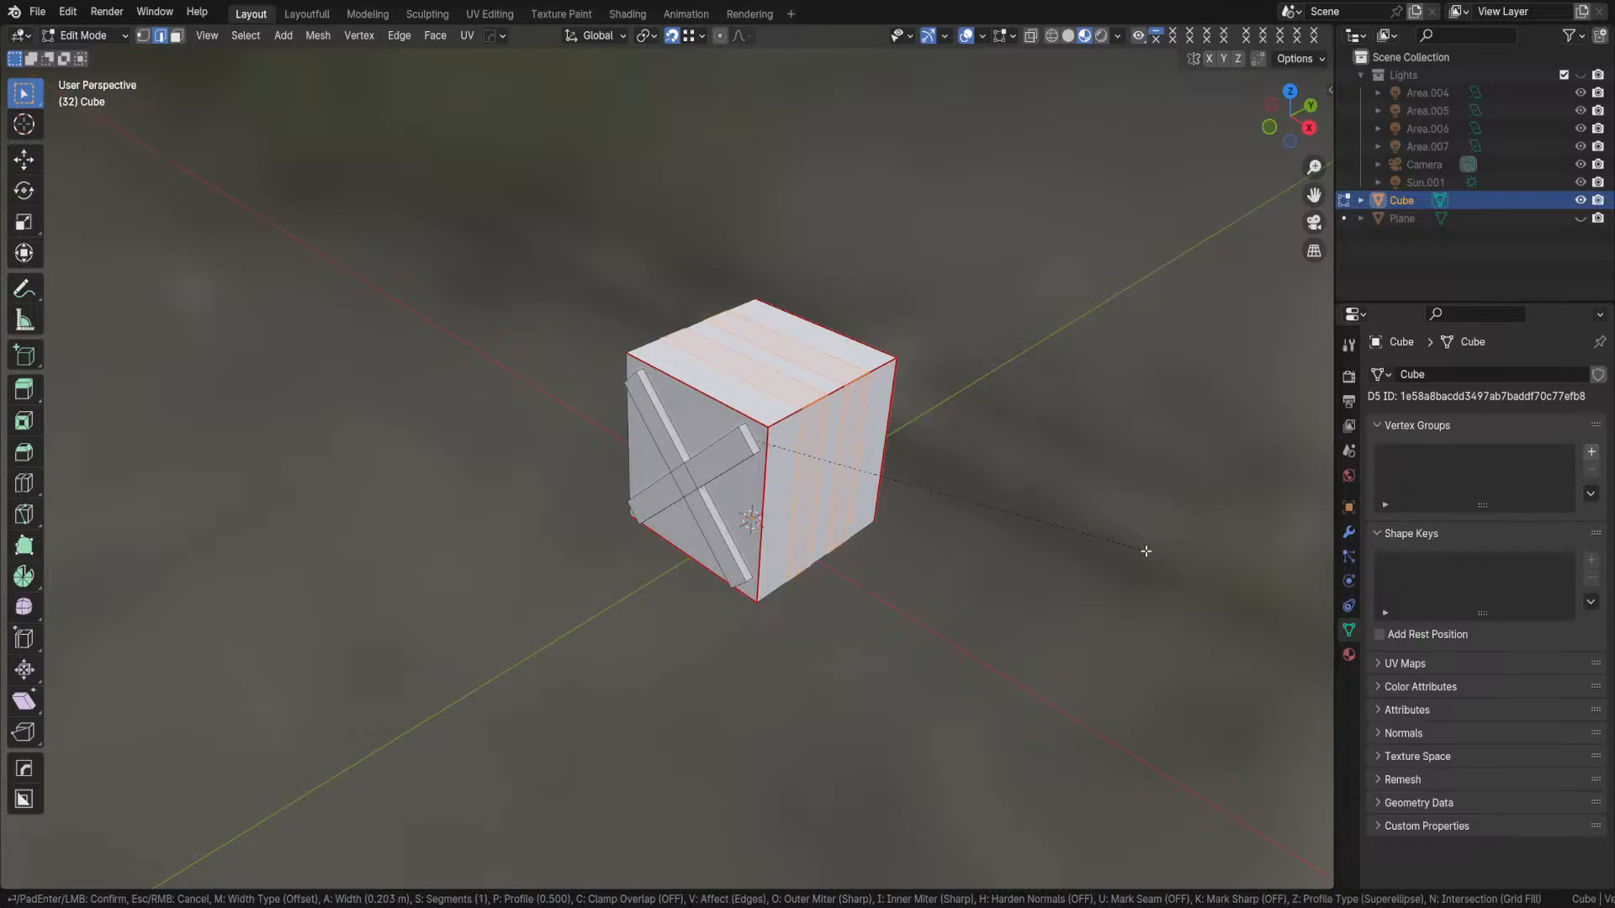
left_click(883, 458)
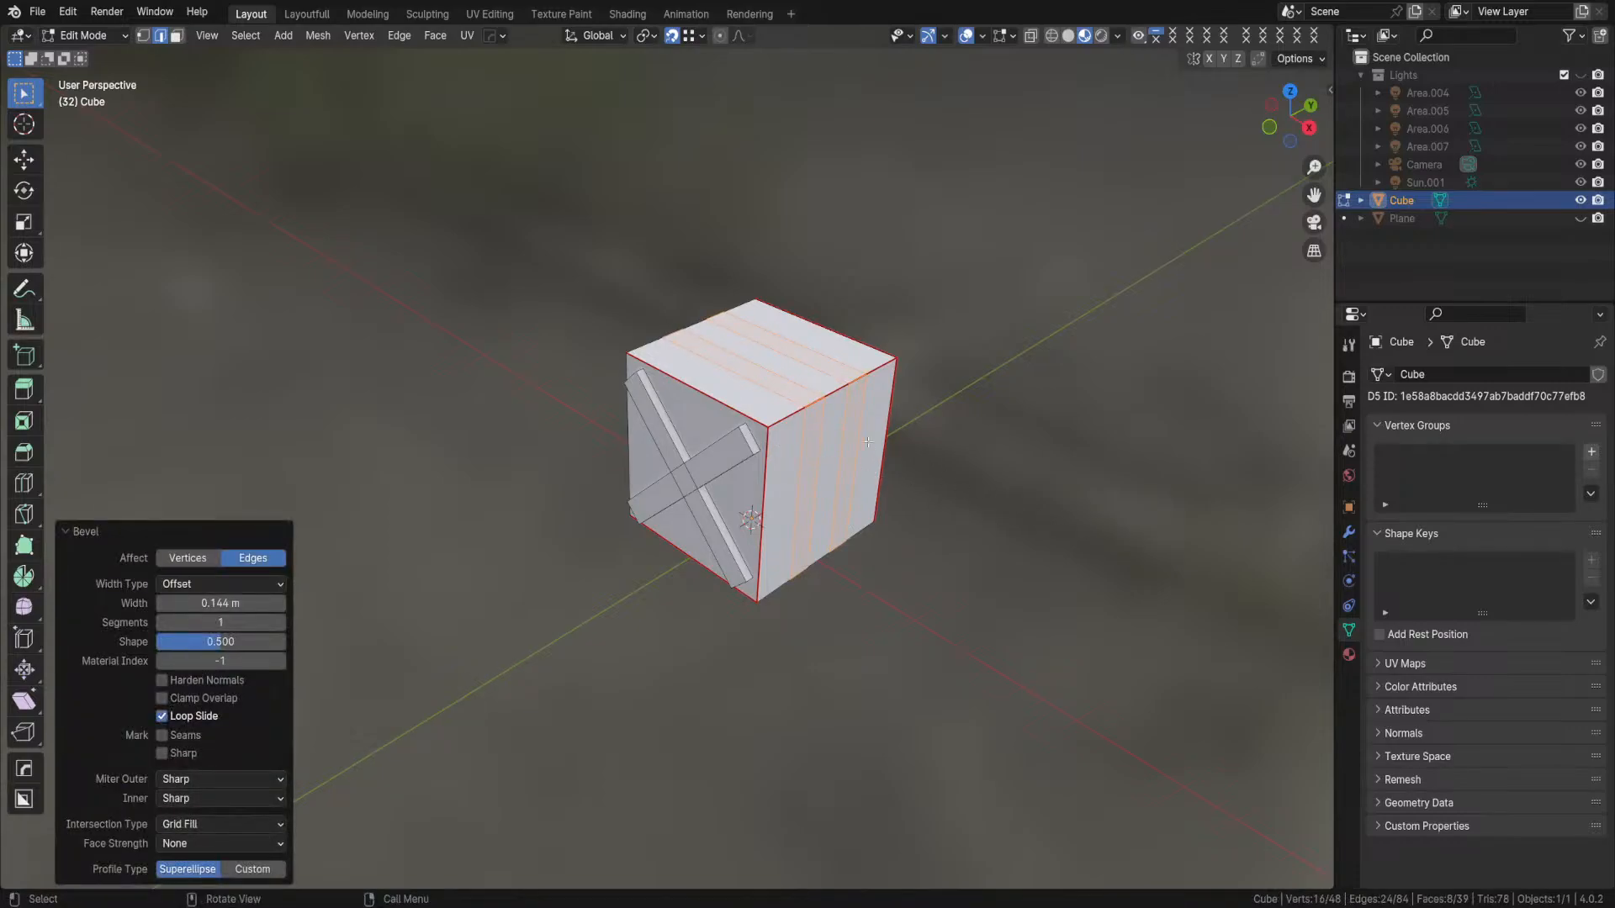
key("alt+e")
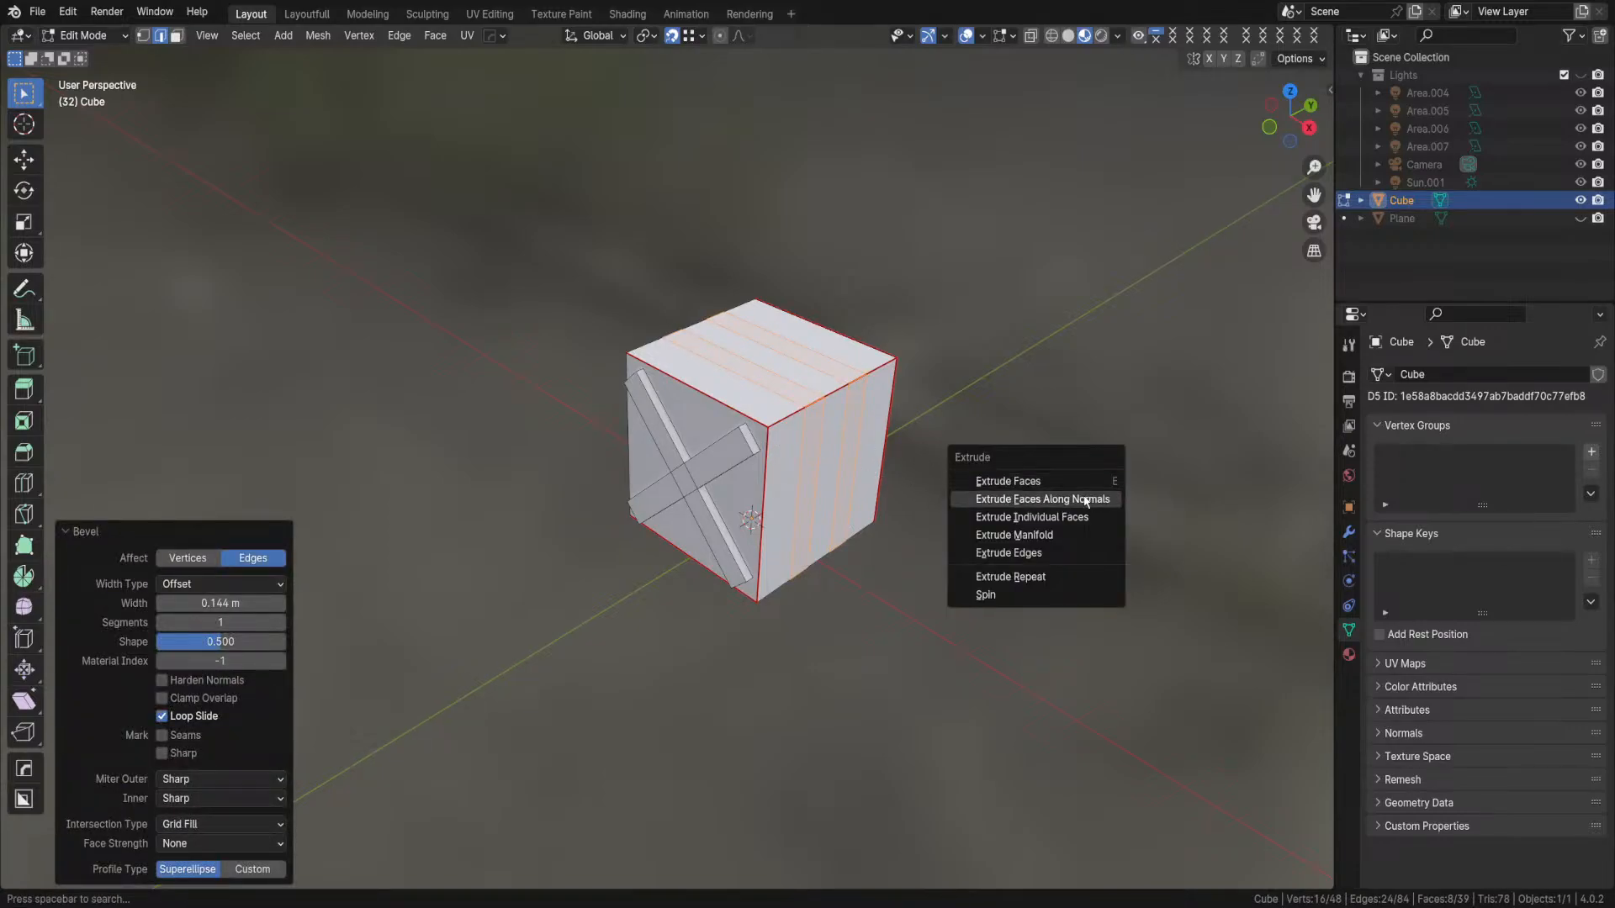
left_click(1088, 500)
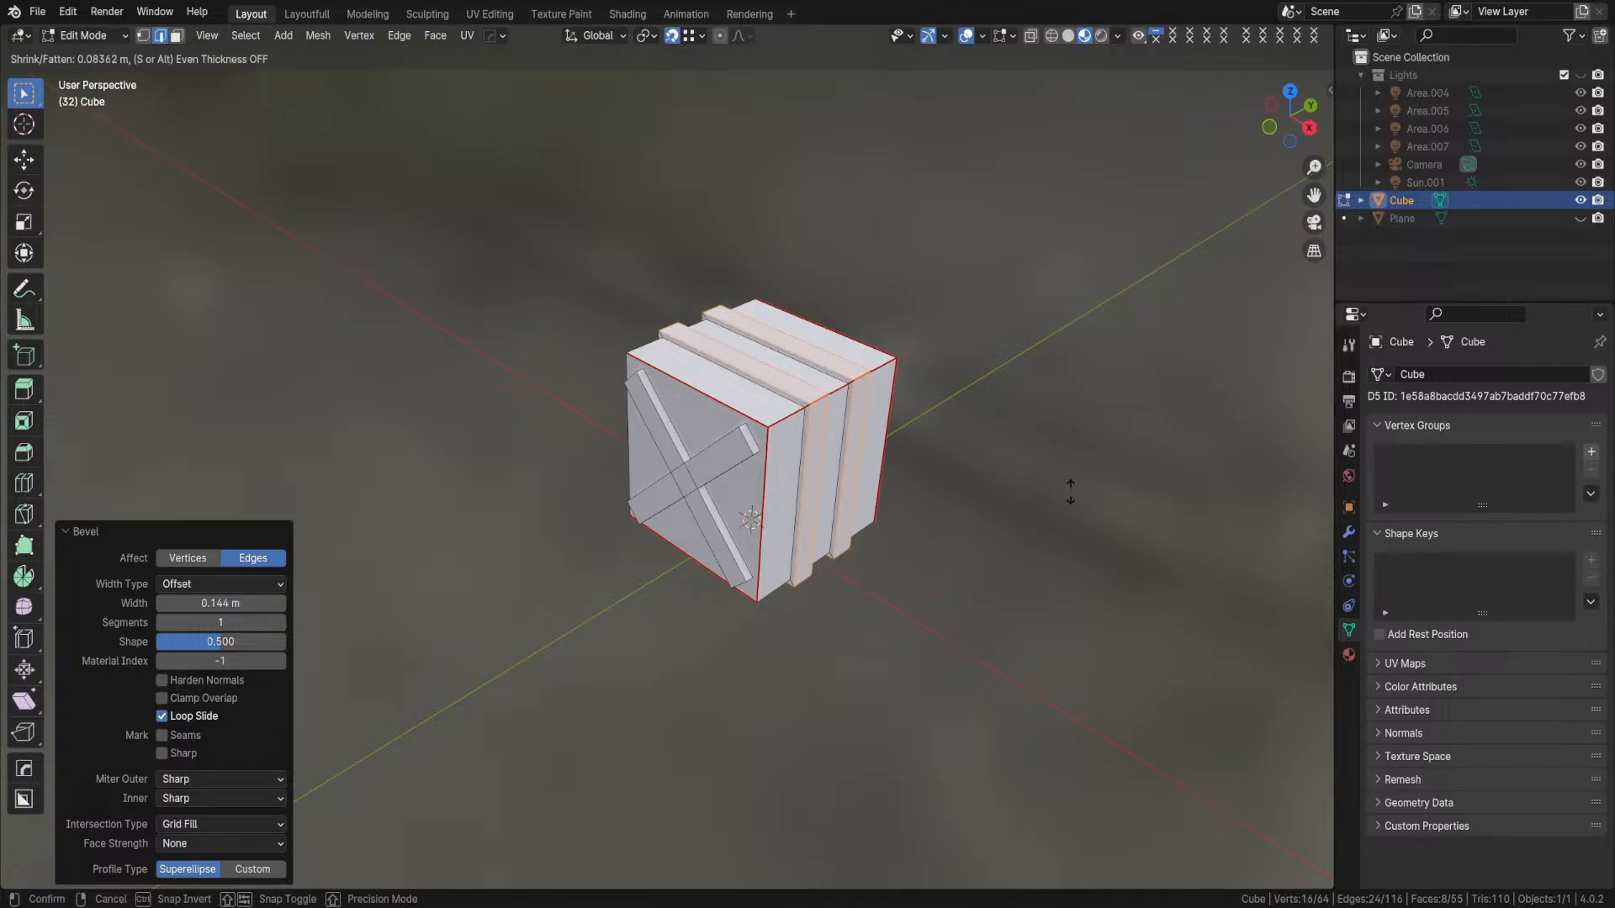
left_click(1068, 486)
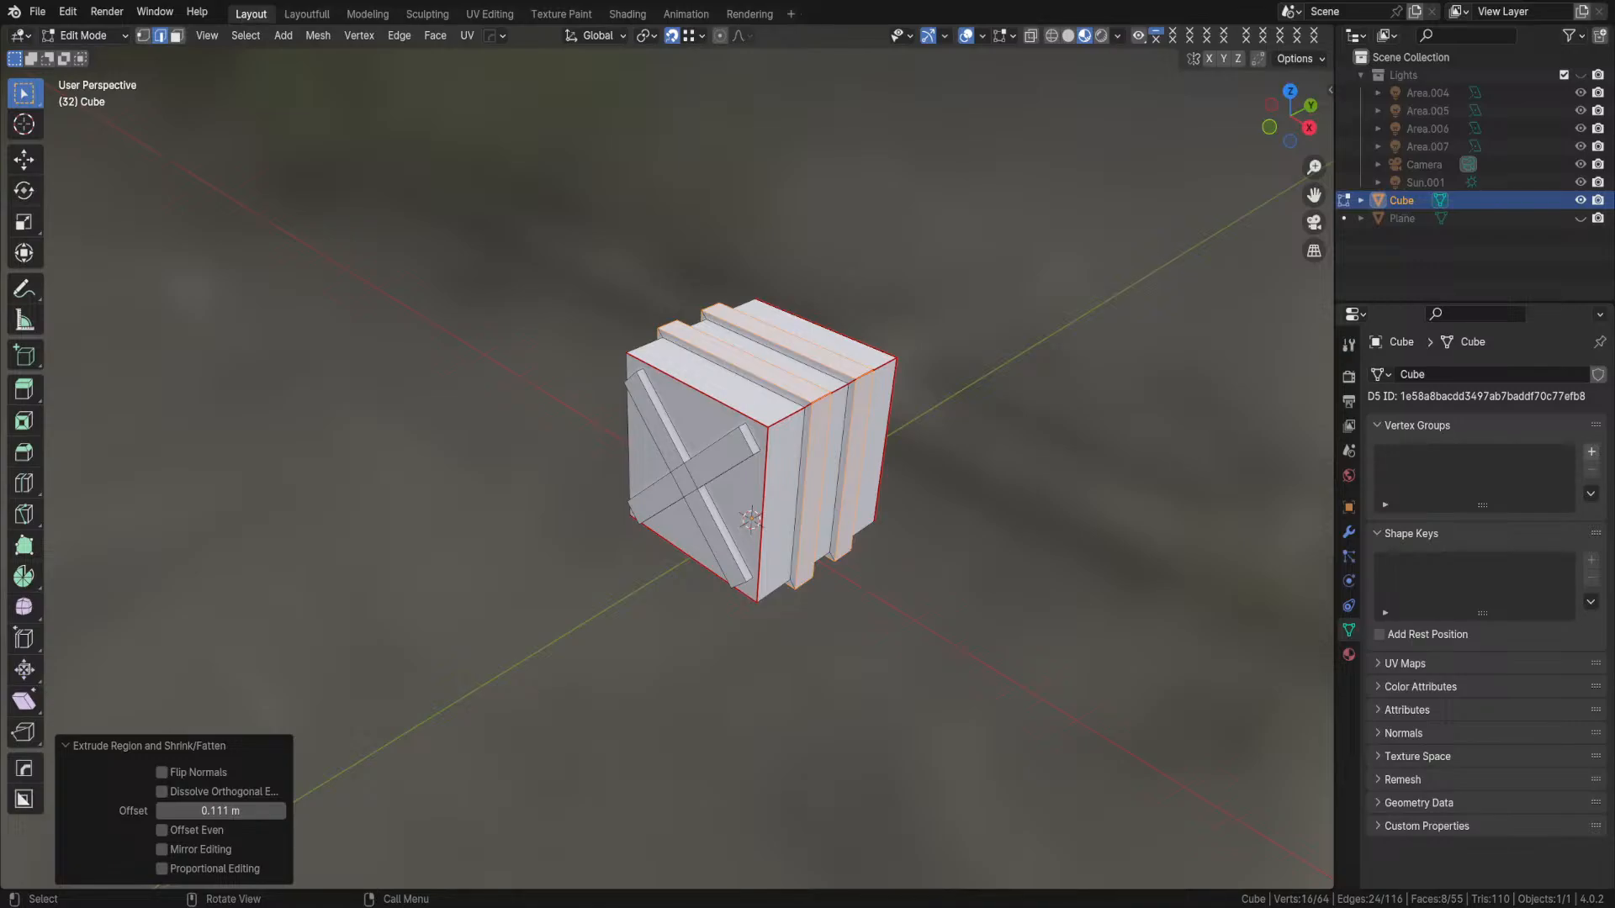
- Examine the cube's raised bands and X brace in Object Mode from several angles
middle_click_drag(916, 420, 748, 409)
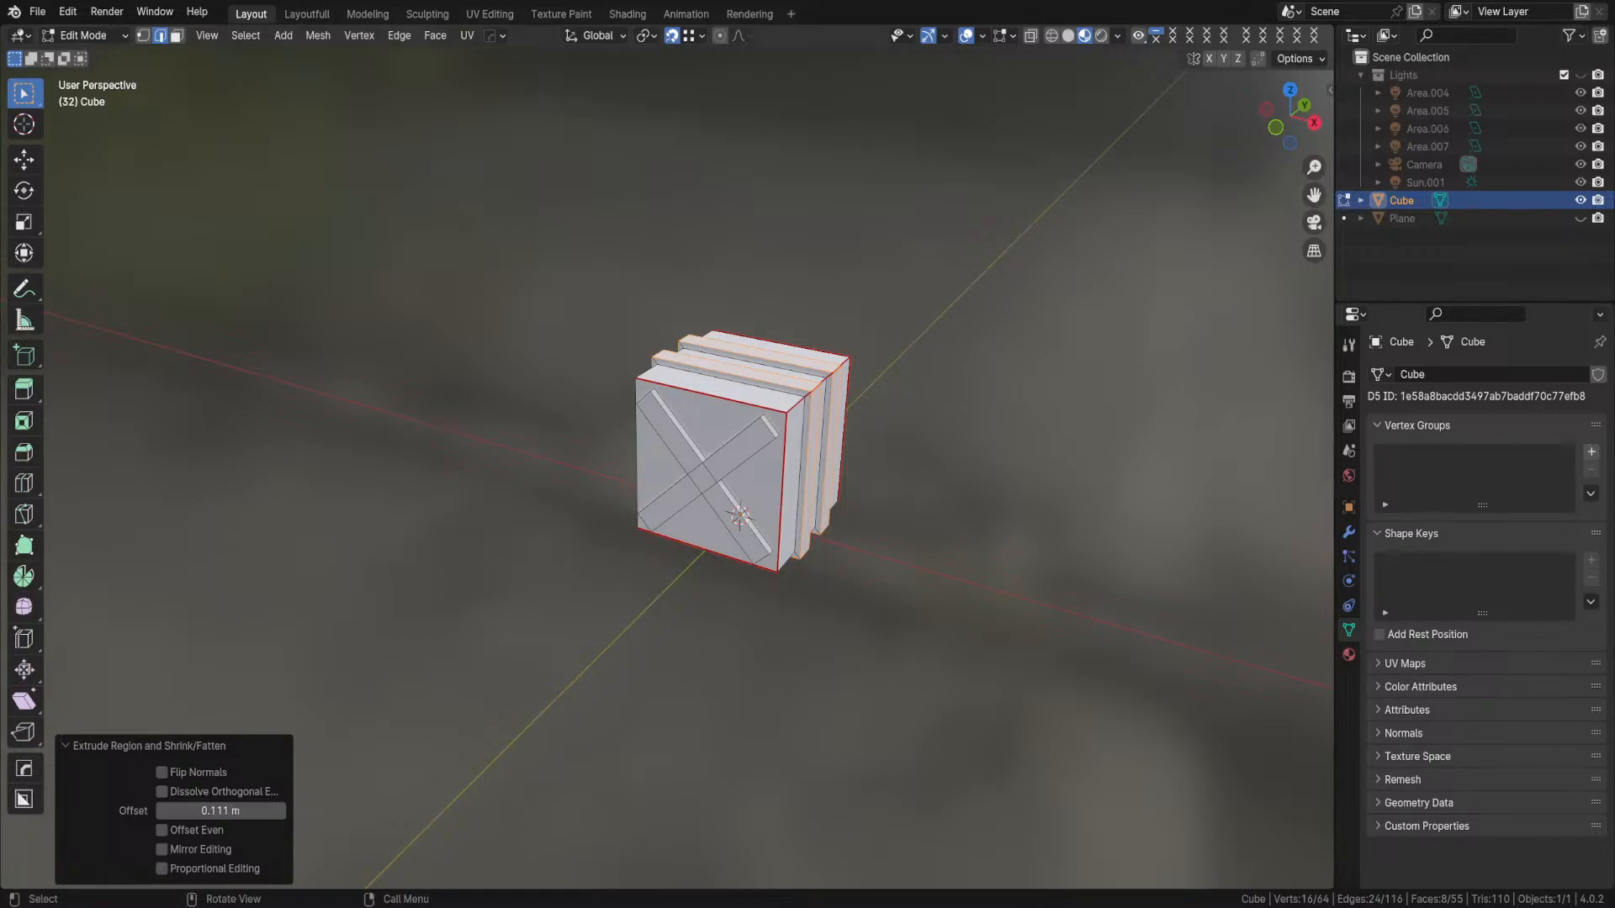
middle_click_drag(1001, 265, 883, 508)
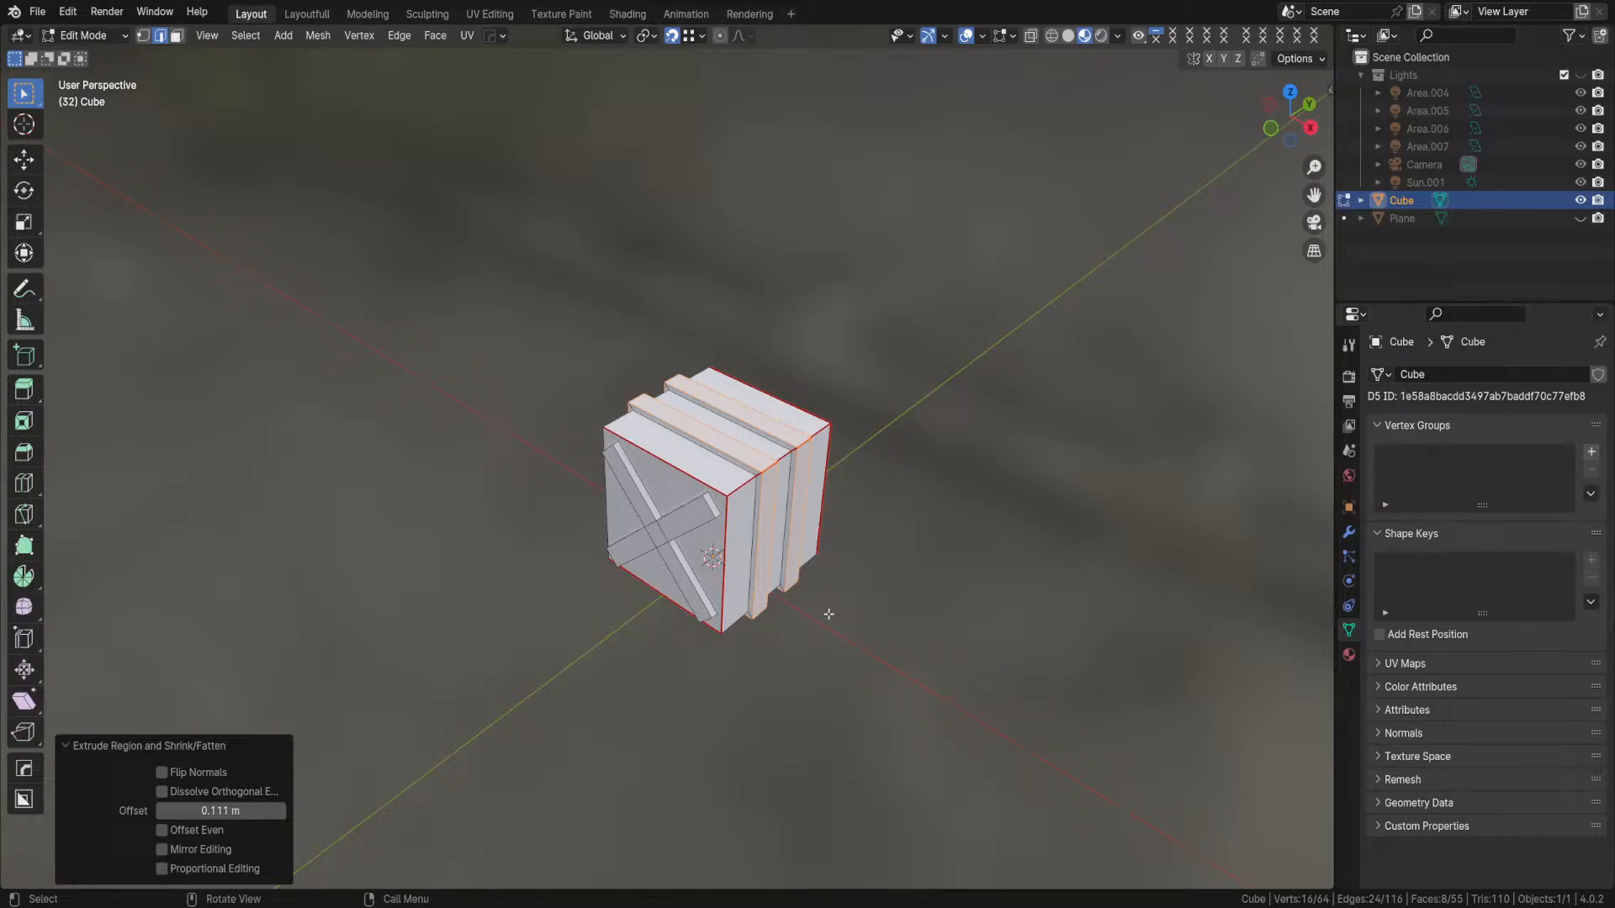
middle_click_drag(749, 529, 770, 503)
key("ctrl+Tab")
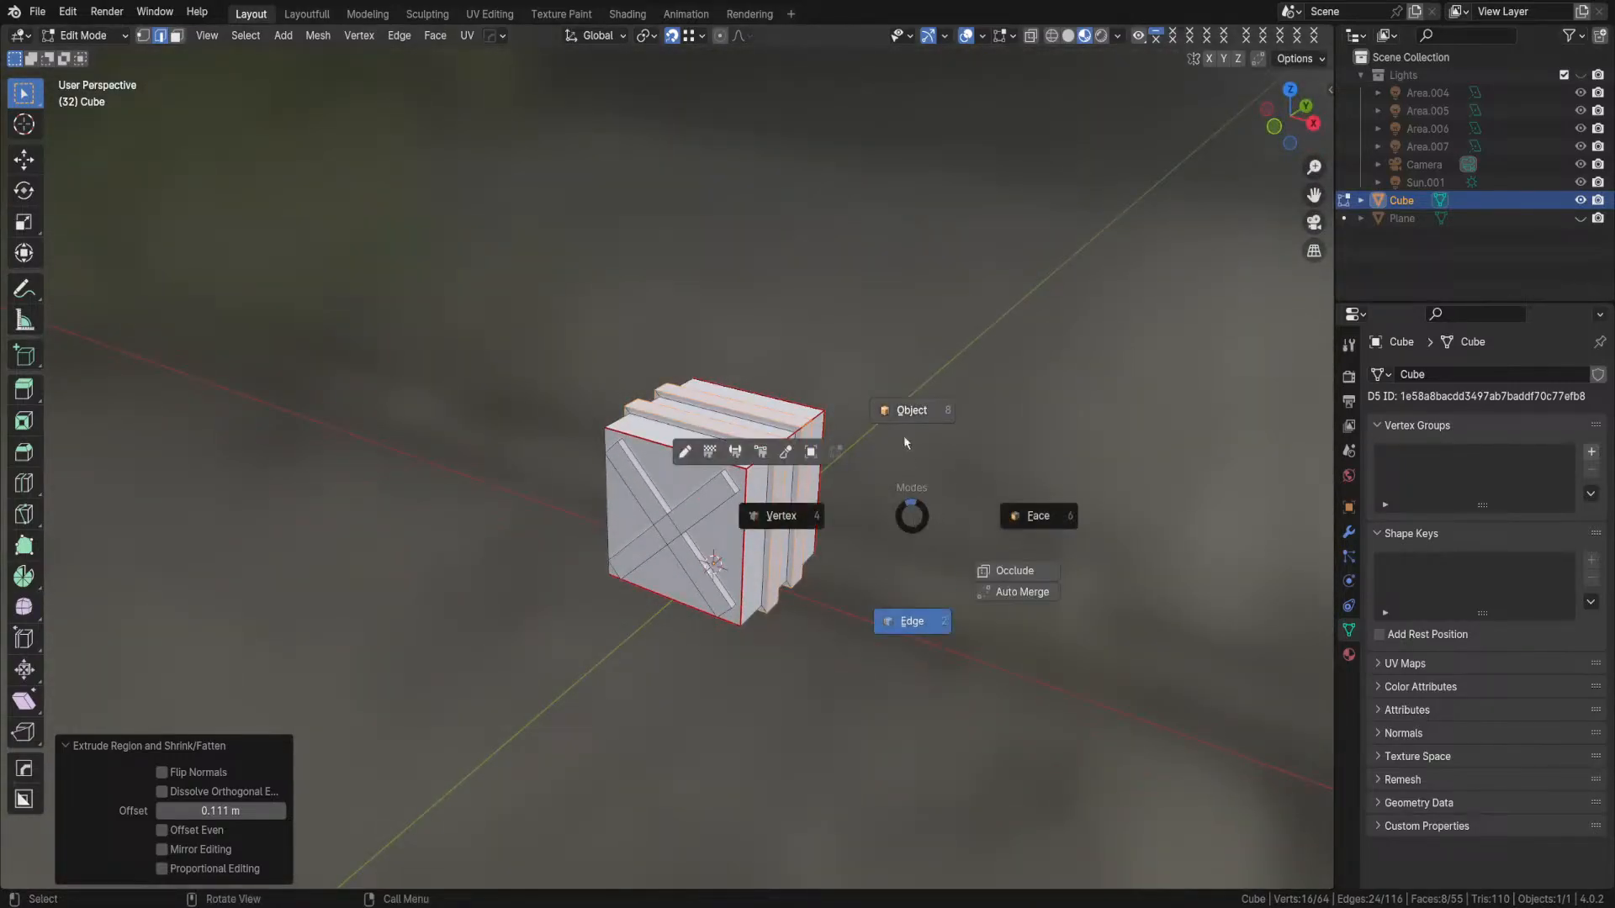
left_click(691, 523)
scroll(826, 534, "up", 4)
middle_click_drag(843, 536, 835, 522)
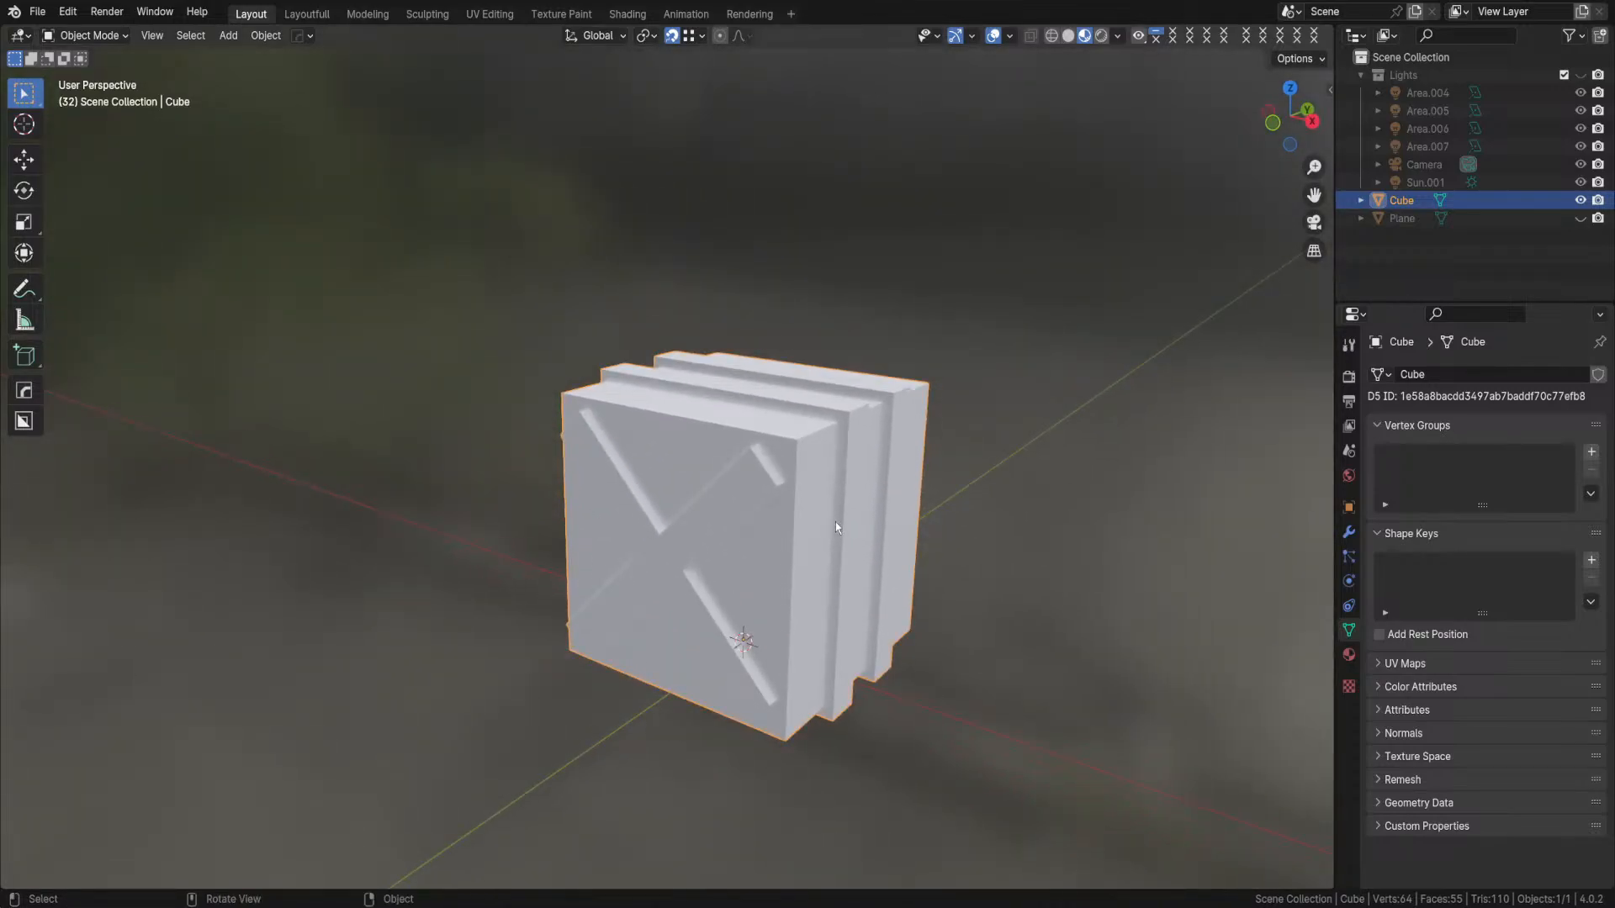
- Duplicate the cube's front face about 0.955 m forward along negative Y and scale the copy by about 1.179
key("ctrl+Tab")
left_click(906, 518)
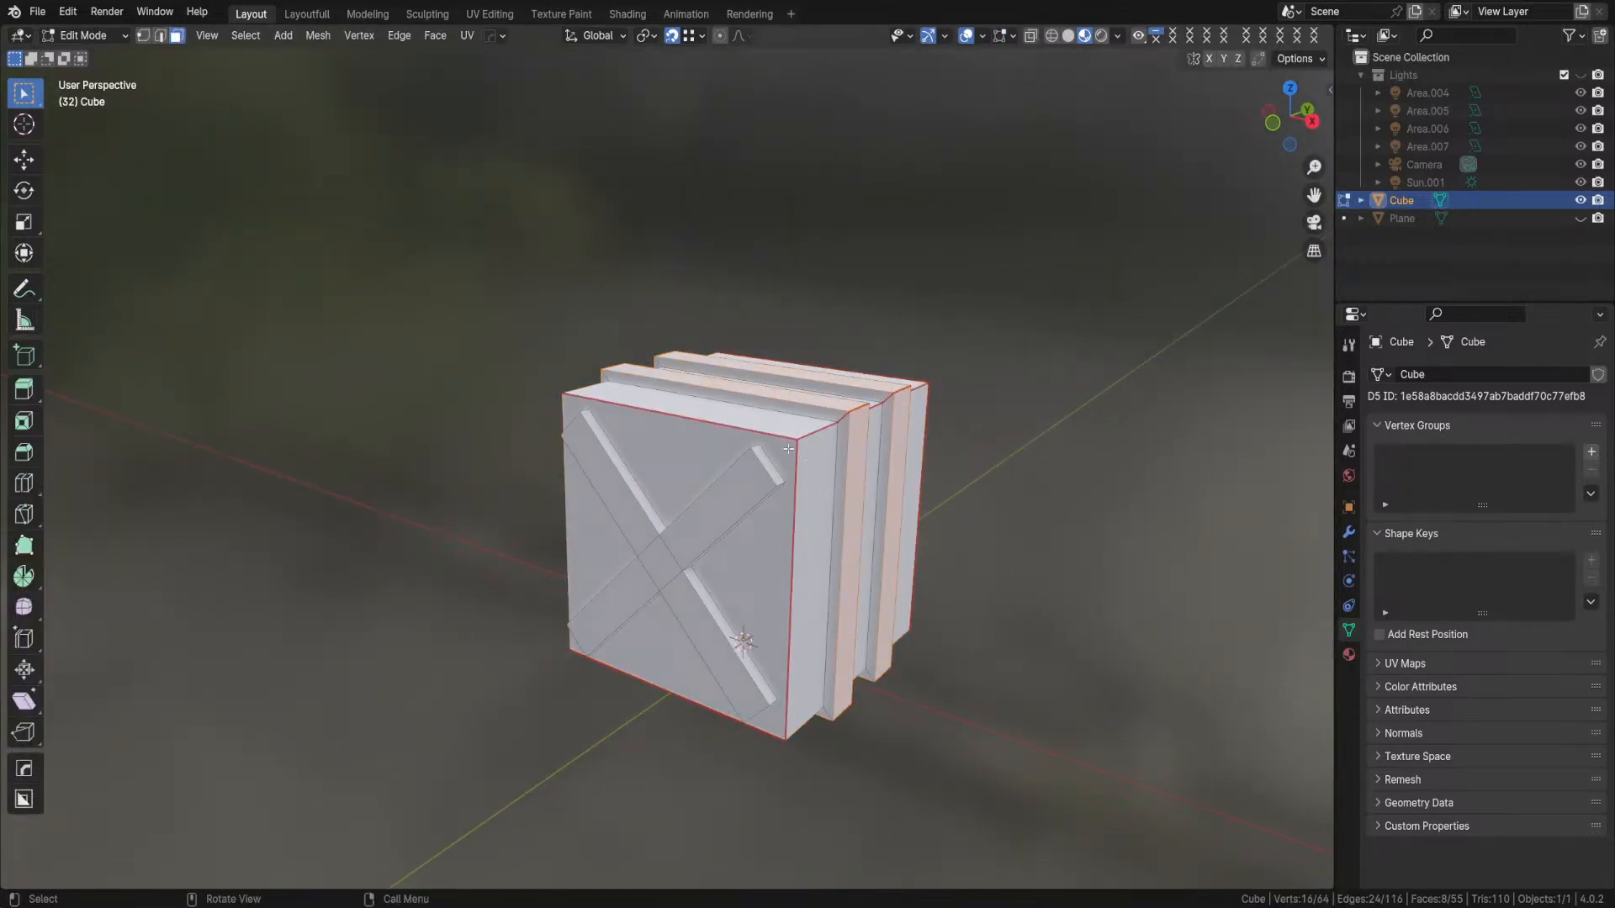
left_click(788, 449)
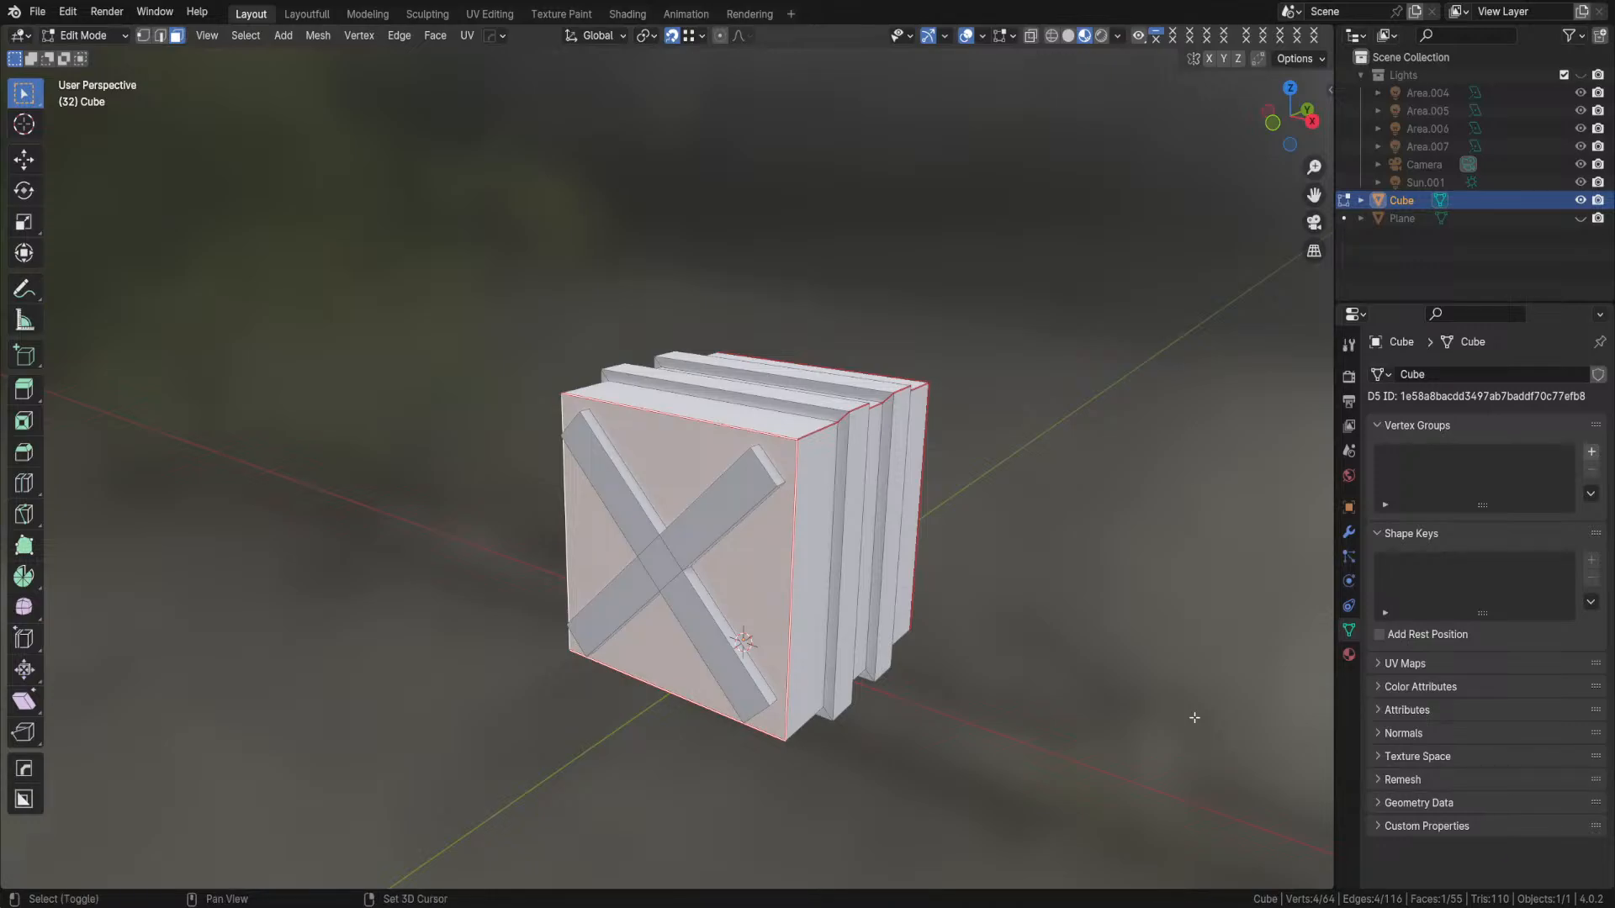
key("g")
key("x")
key("y")
left_click(1096, 763)
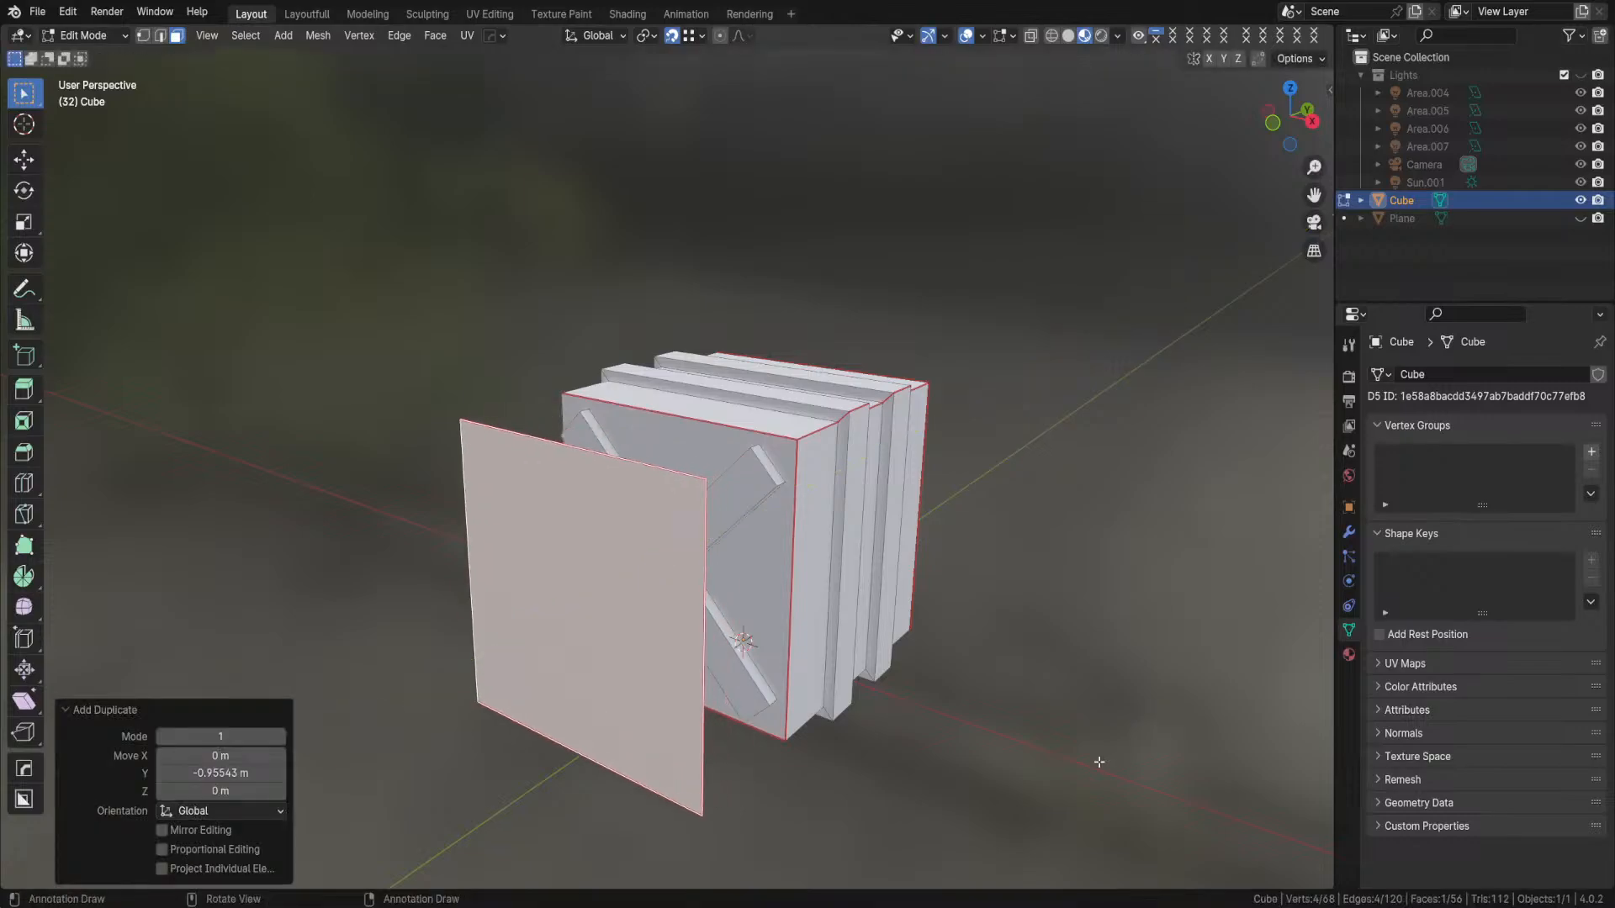
key("s")
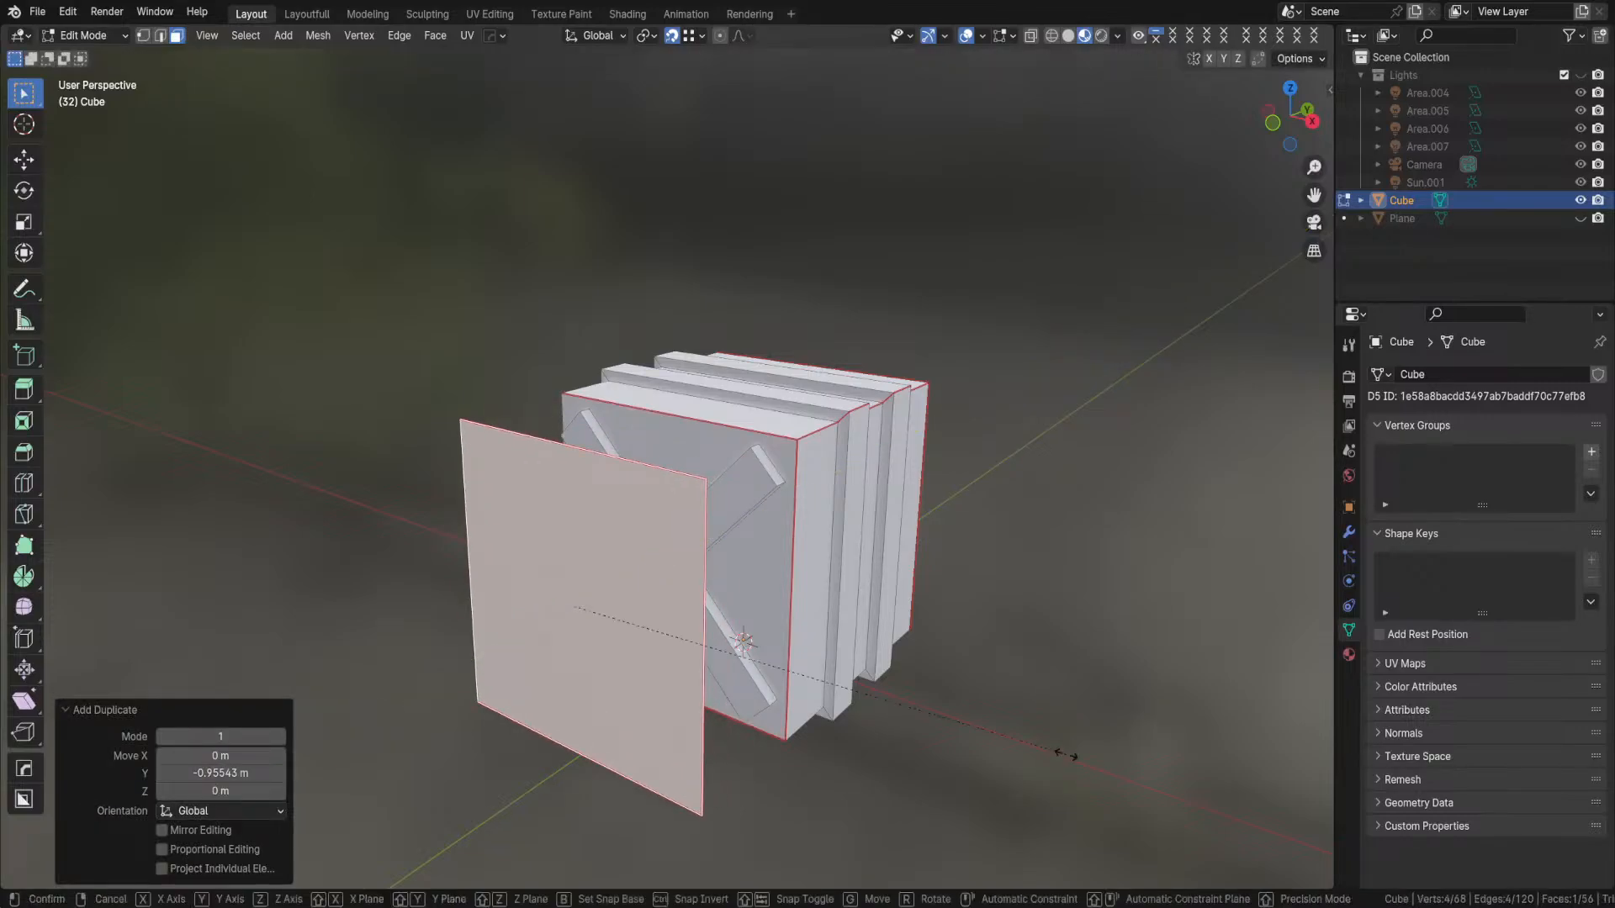
left_click(1154, 780)
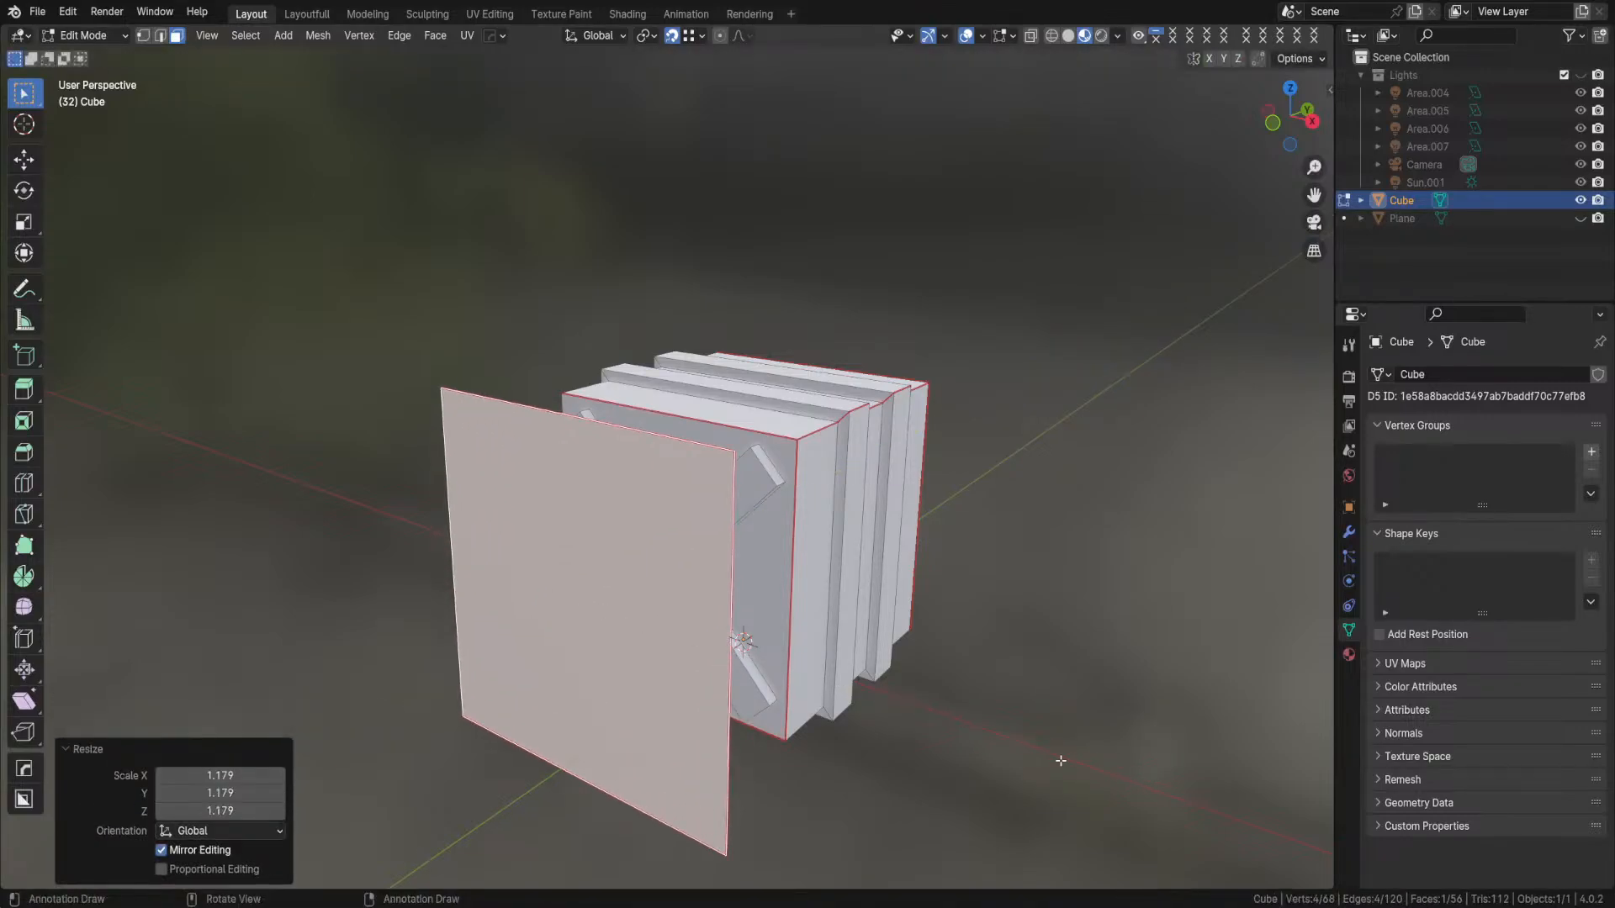
- Inset the duplicated panel about 0.234 m and extrude its inner face about 0.178 m back toward the cube to form a frame
key("i")
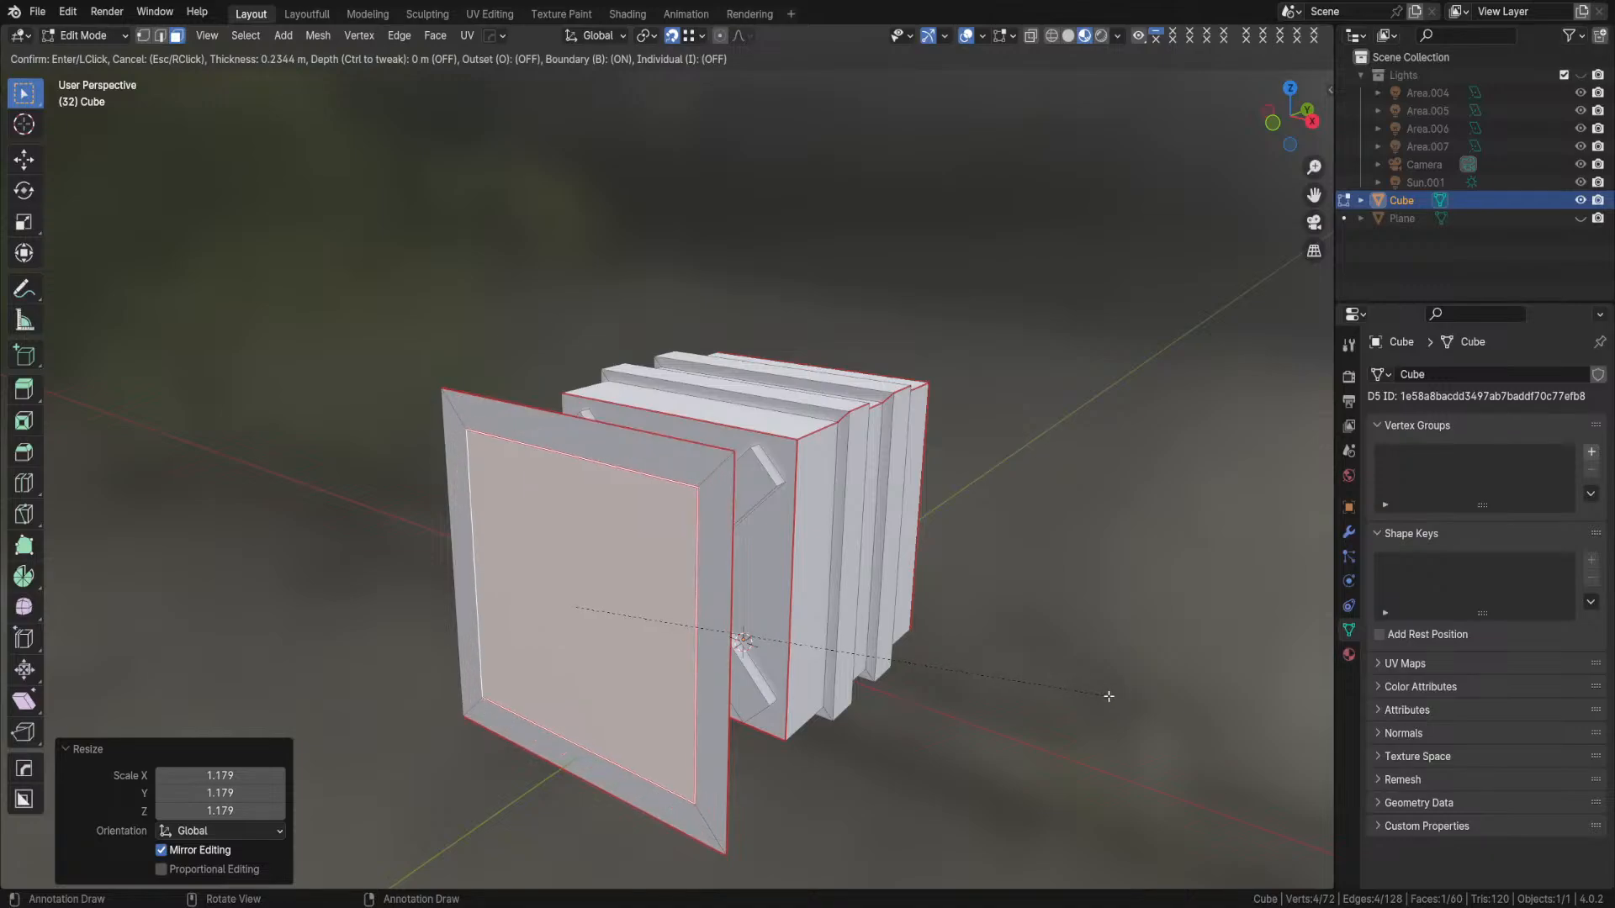
left_click(1109, 696)
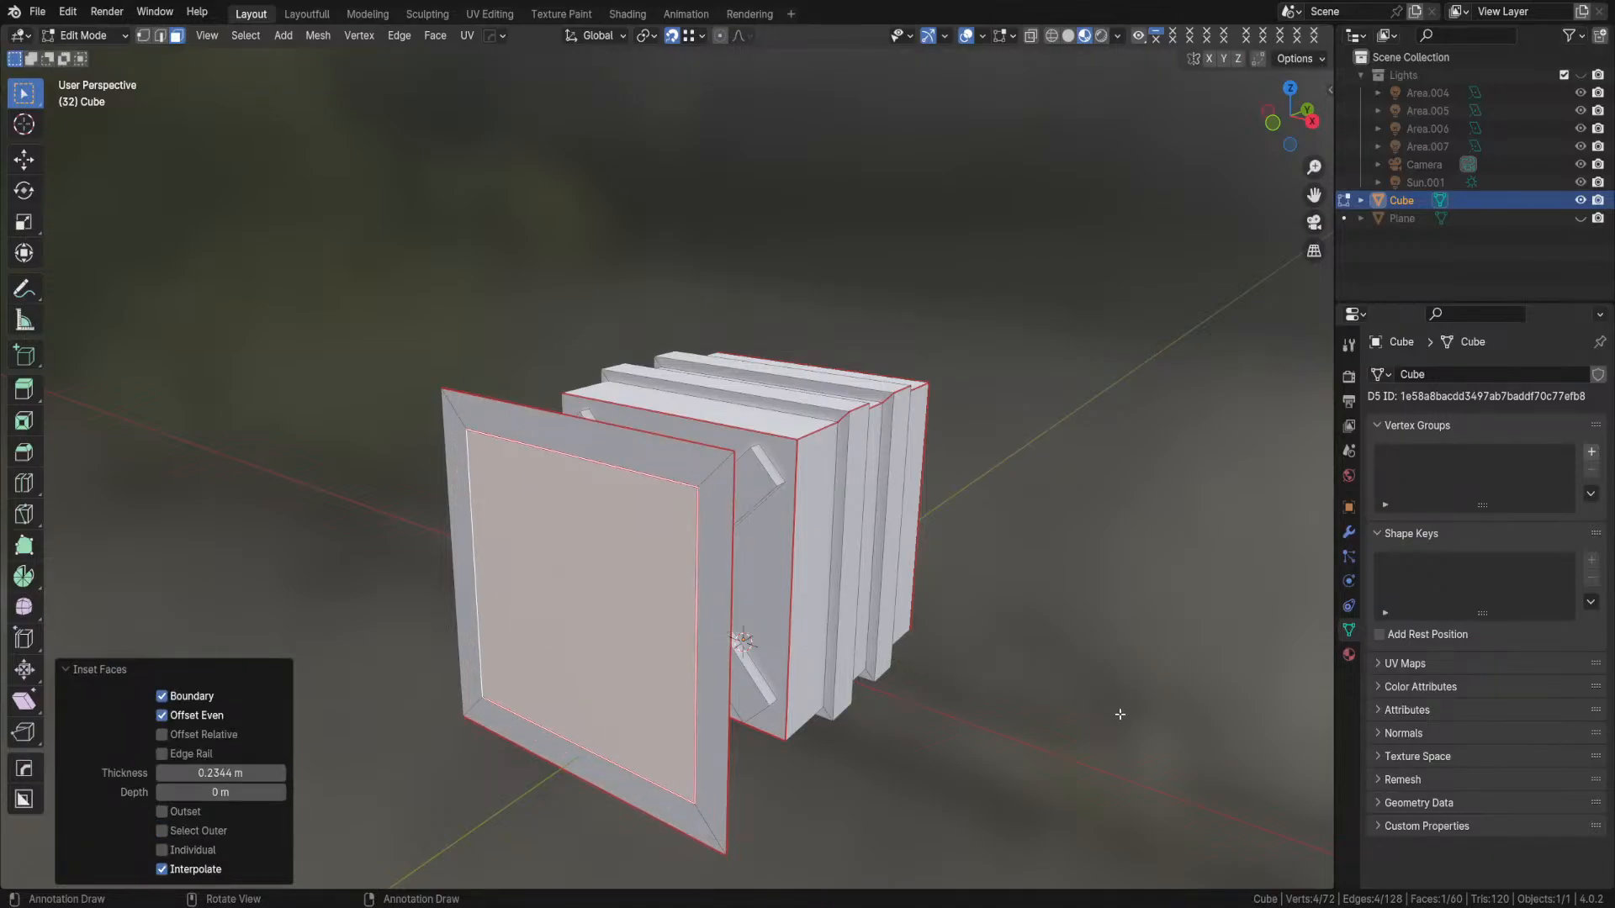
key("e")
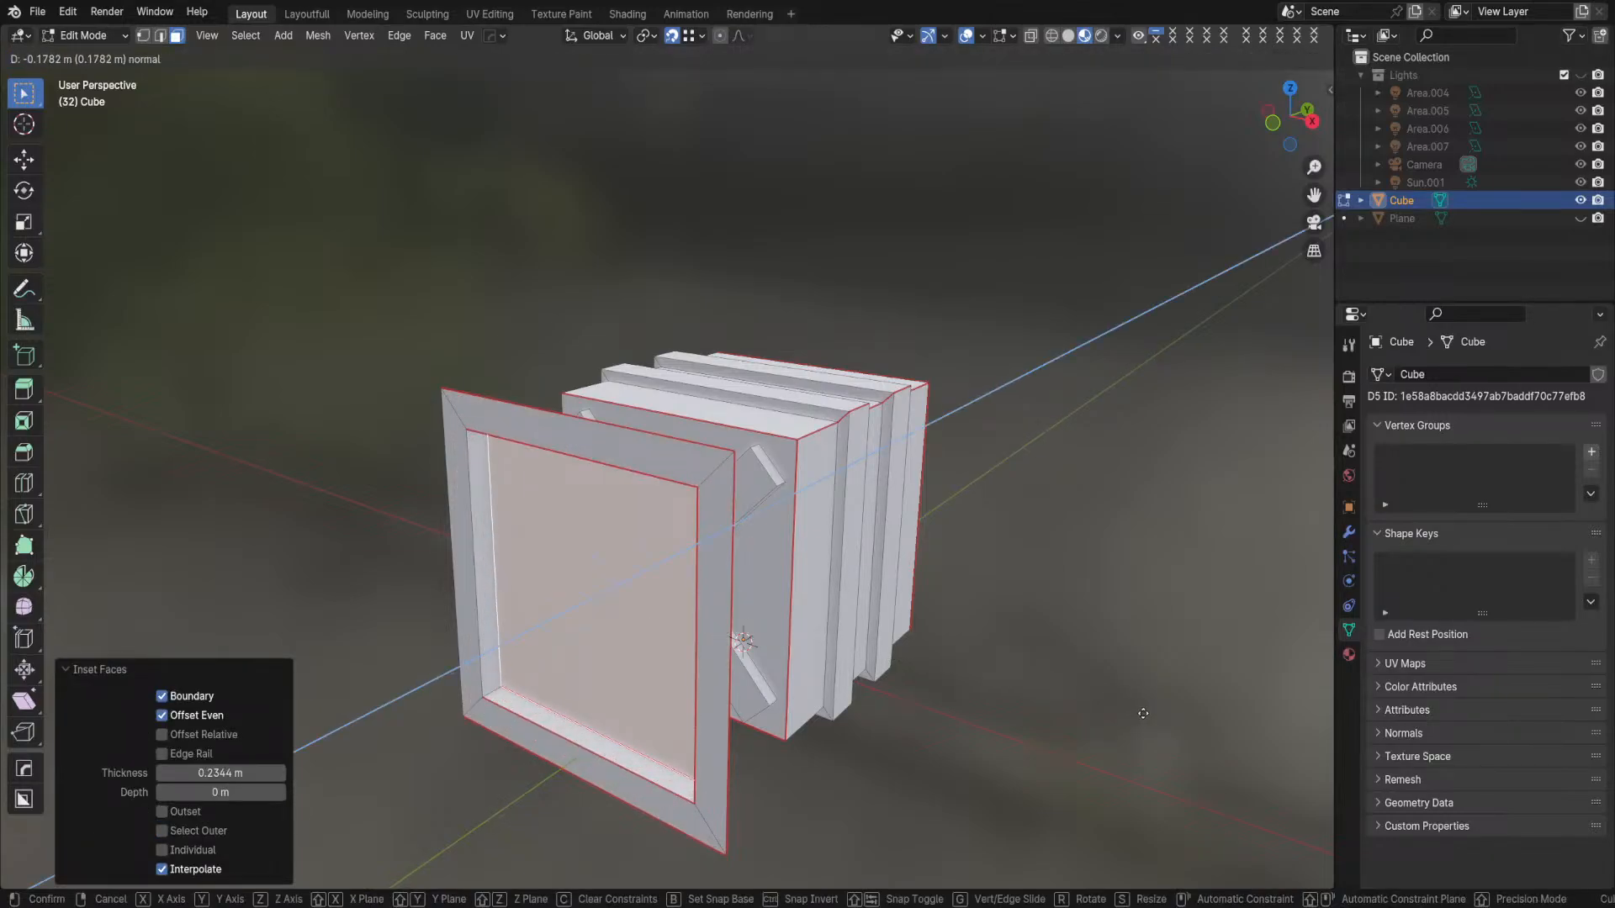
left_click(1143, 713)
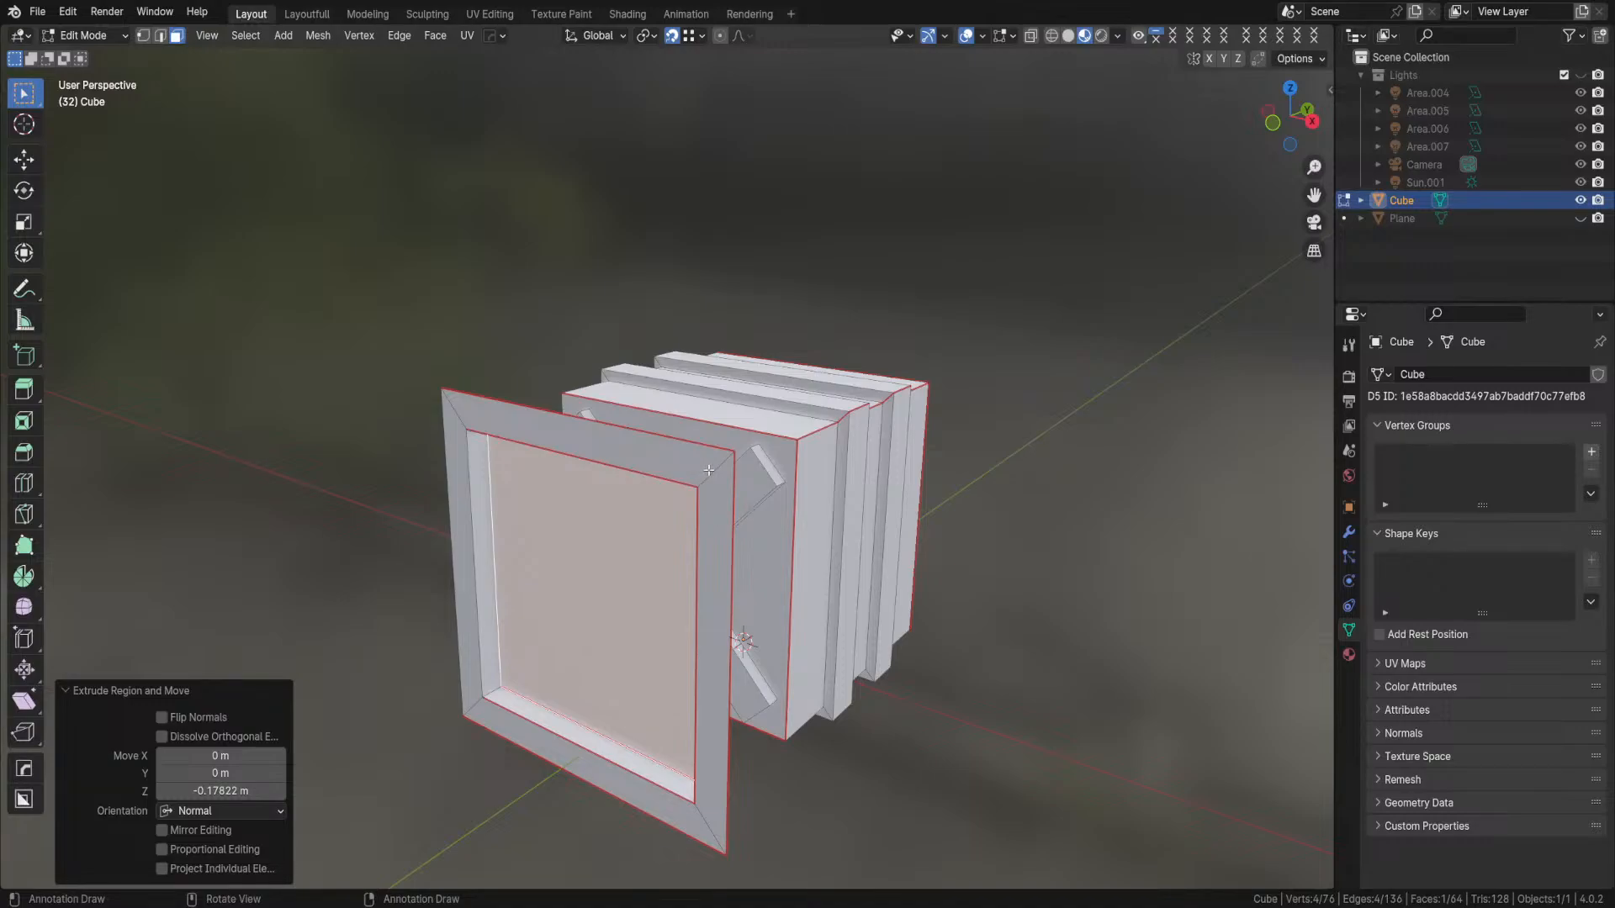
- Select the whole linked frame and move it about 0.777 m along Y onto the cube's front
key("l")
key("g")
key("y")
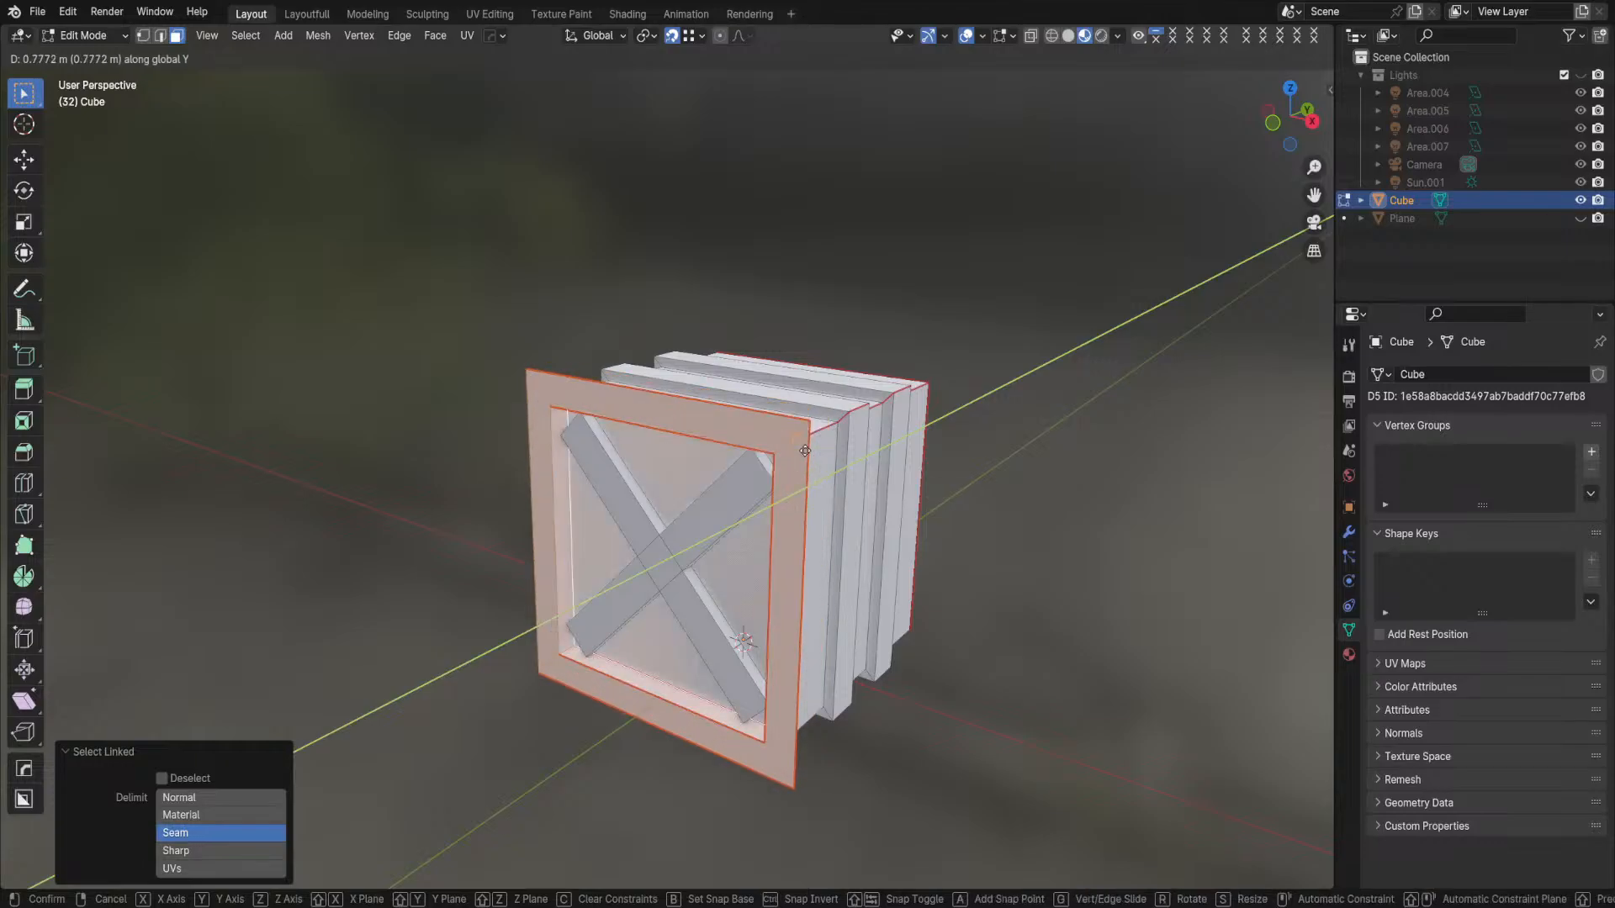
left_click(793, 456)
- Scale the selected front frame by about 0.871 in the front view so it fits just inside the cube's outline
key("KP_1")
mouse_move(851, 496)
middle_mouse_down()
mouse_move(829, 485)
mouse_move(813, 499)
middle_mouse_up()
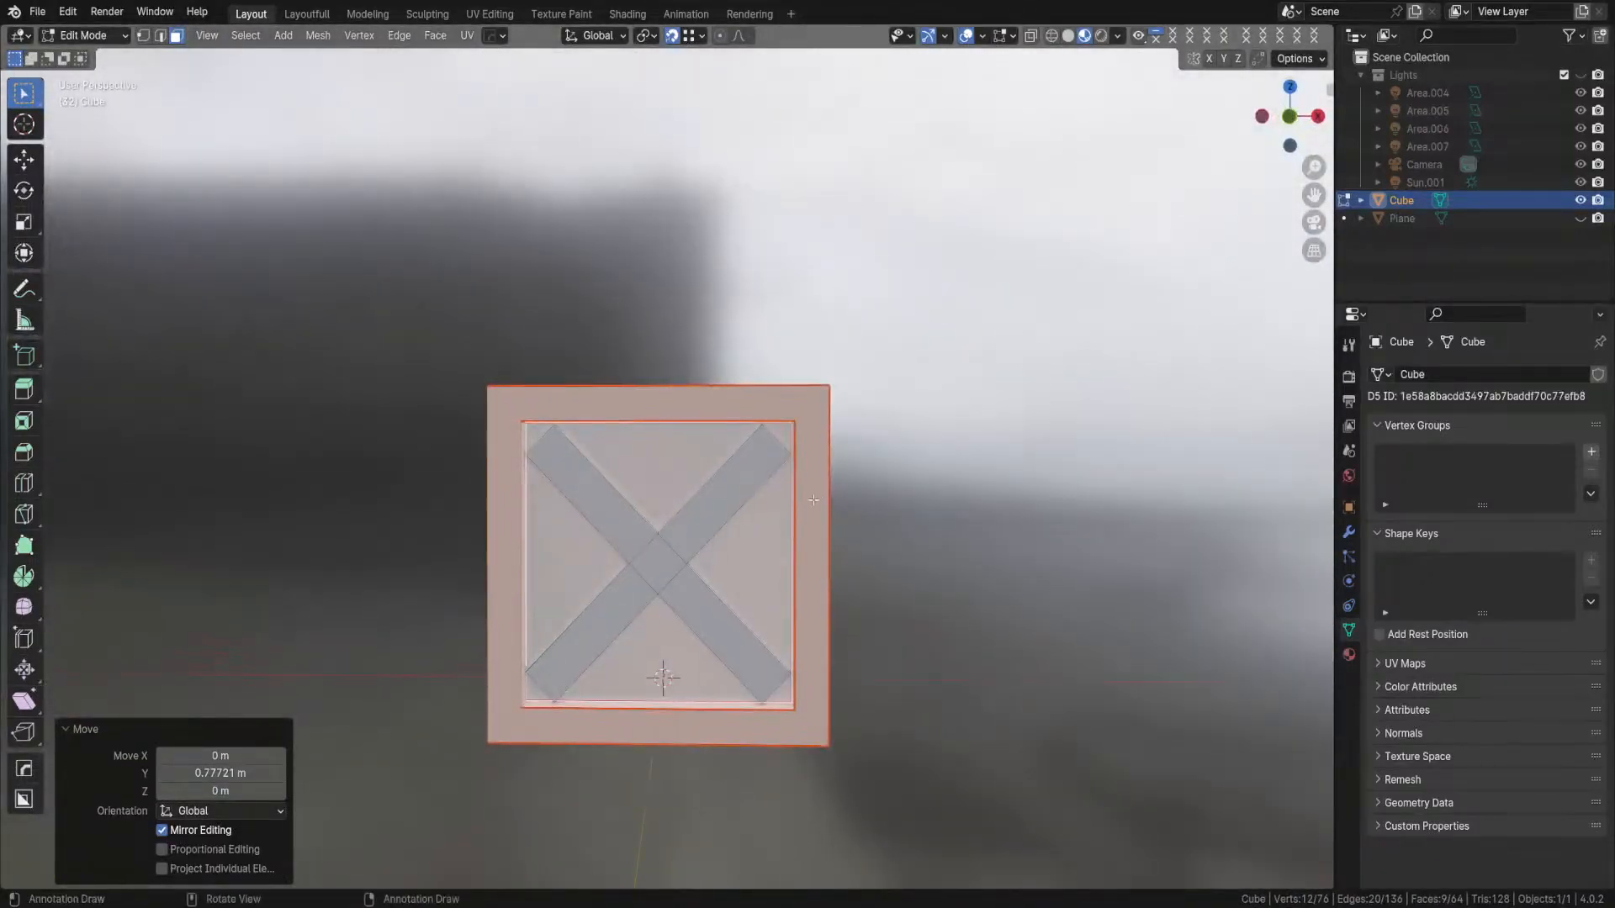
key("KP_1")
key("s")
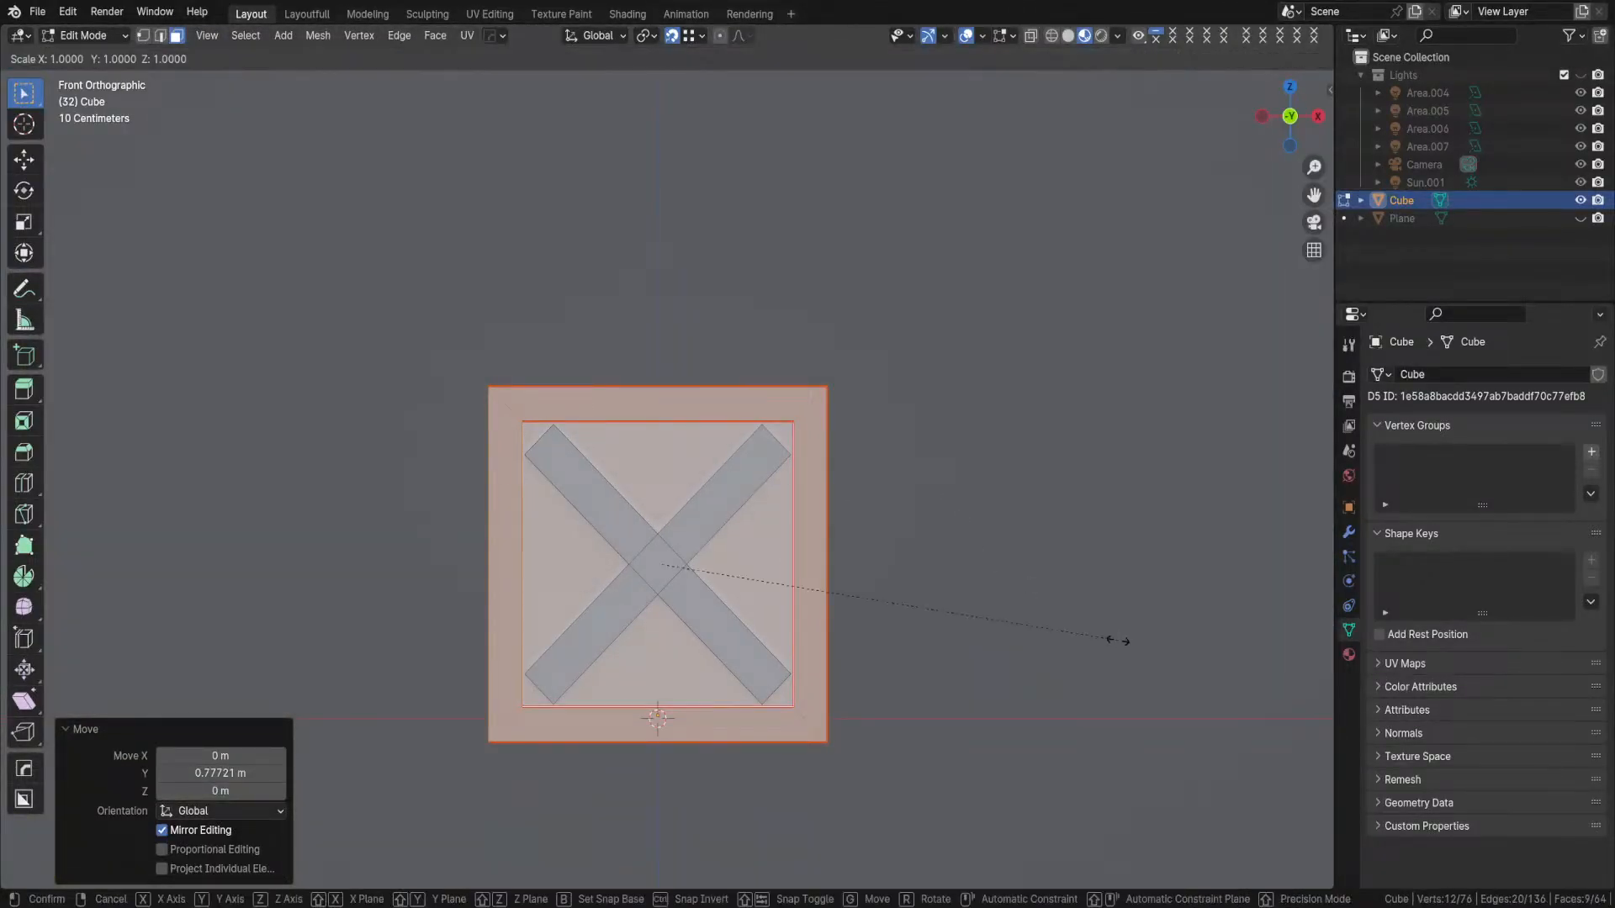
left_click(1043, 608)
middle_click_drag(1023, 605, 336, 528)
key("KP_1")
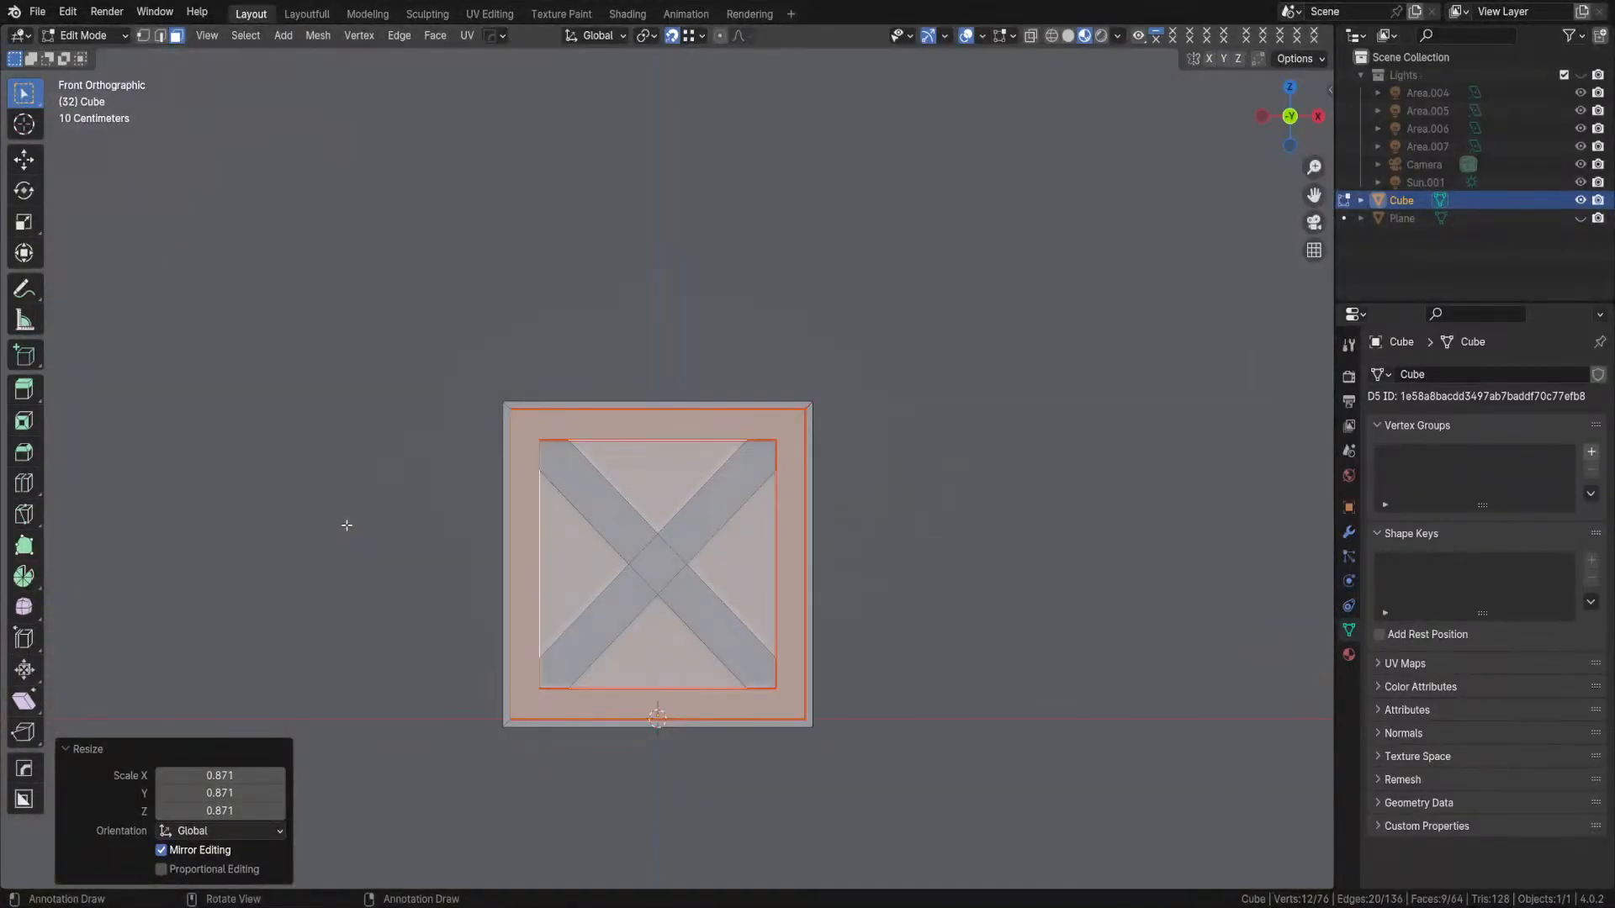
scroll(587, 526, "up", 4)
scroll(587, 526, "down", 3)
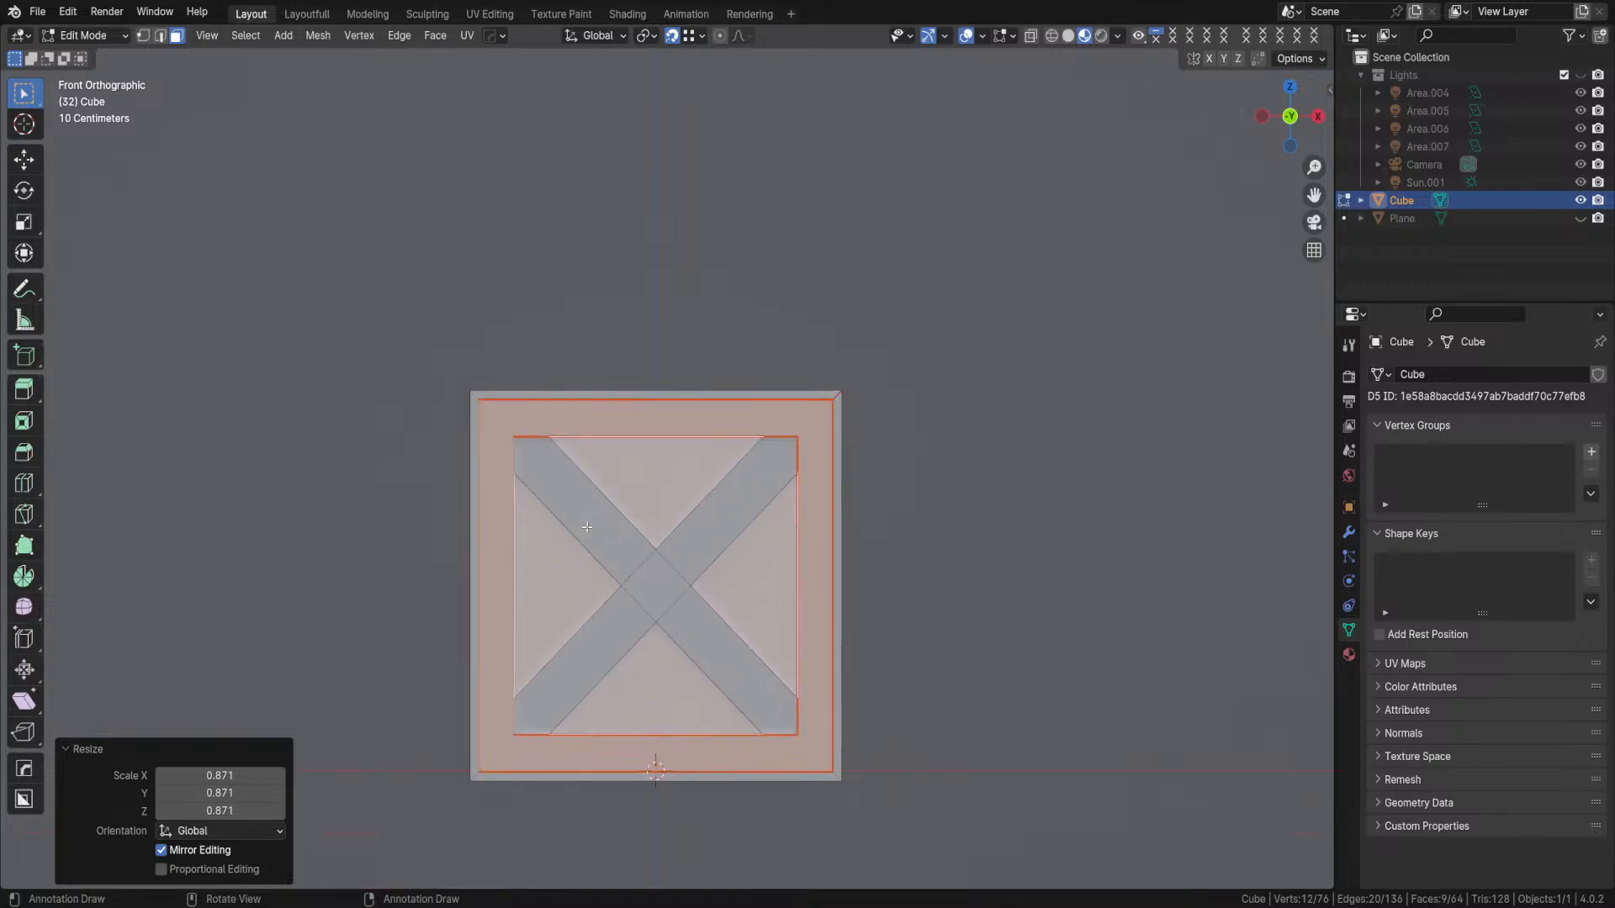
- Select the front frame's four outer boundary edges and extrude them about 0.171 m back along Y toward the cube
key("2")
left_click(629, 781)
left_click(624, 772)
left_click(825, 687, "shift")
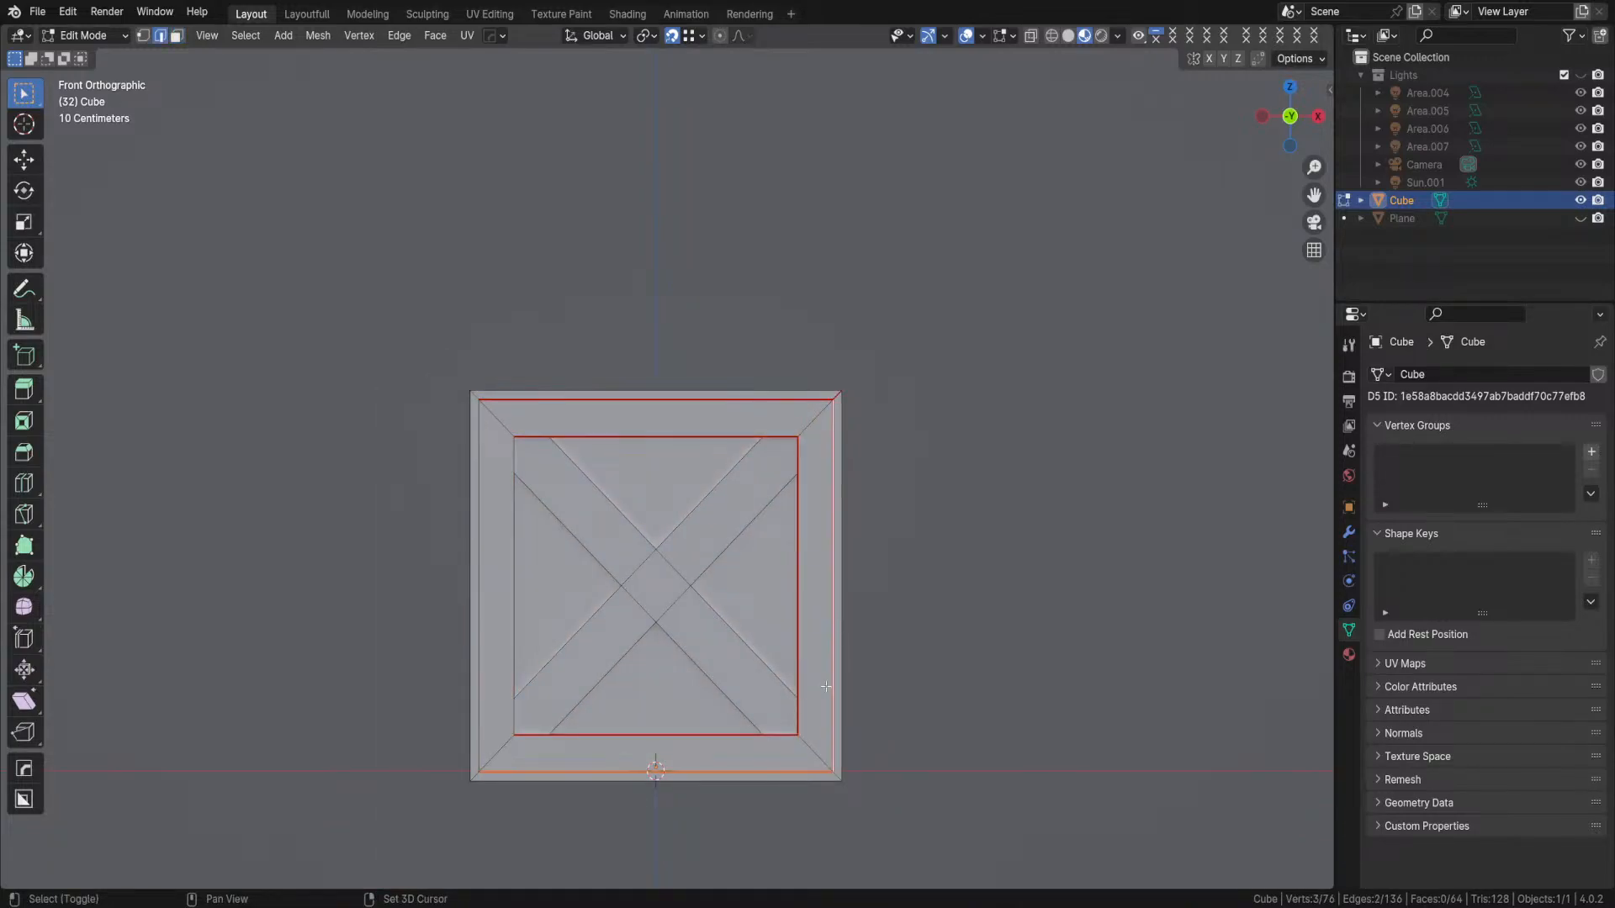
left_click(692, 402, "shift")
left_click(481, 482, "shift")
middle_click_drag(484, 482, 610, 550)
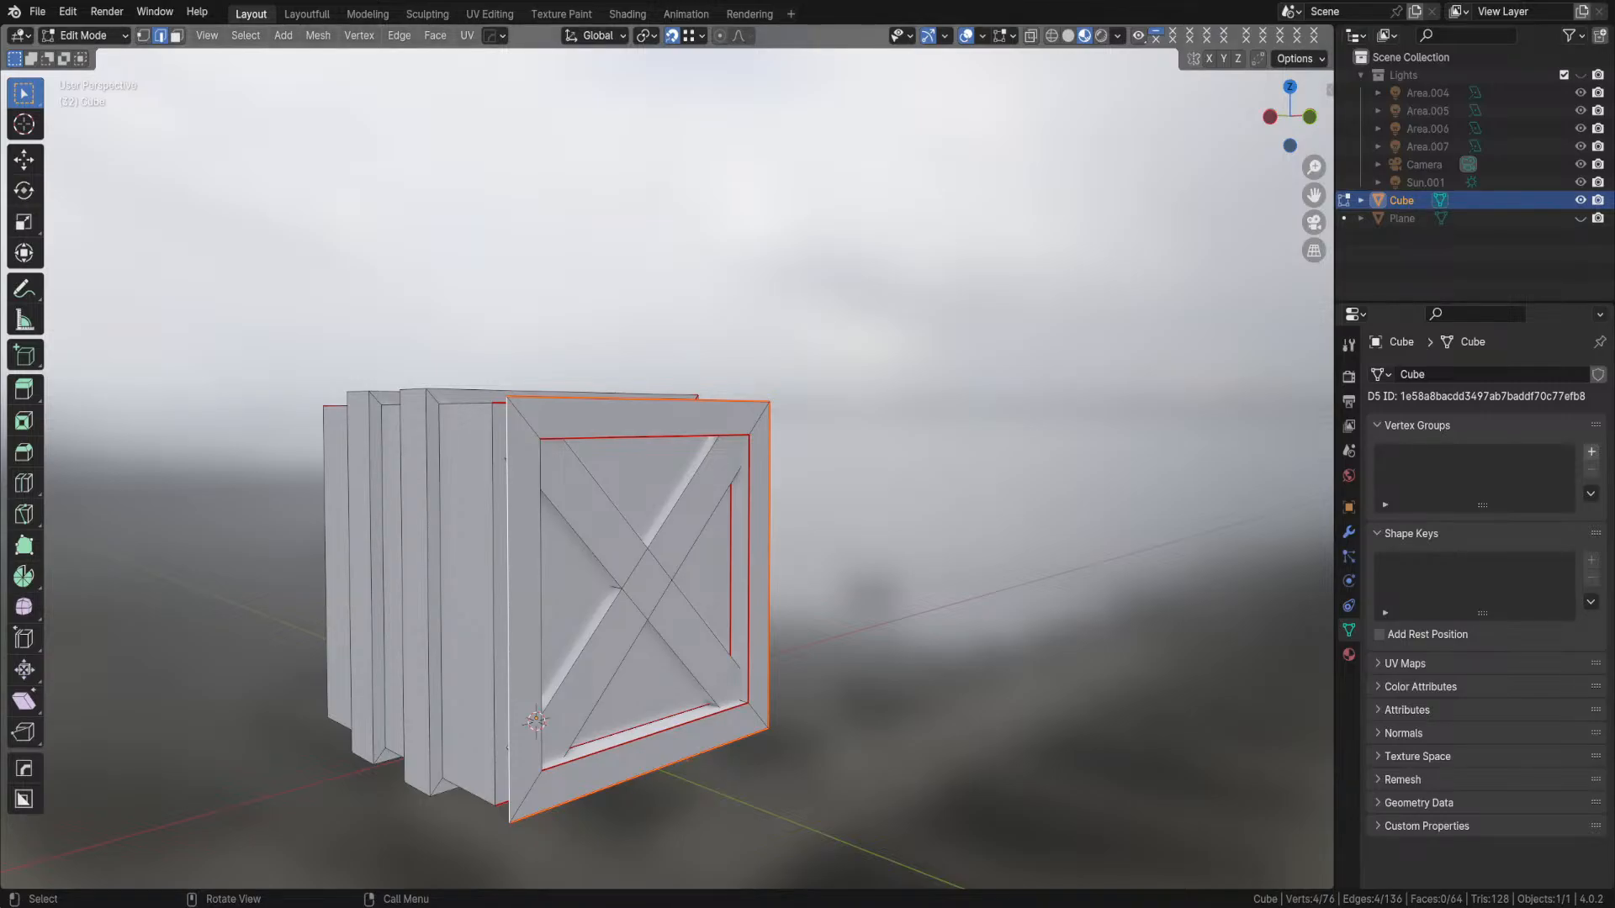
middle_click_drag(716, 439, 432, 497)
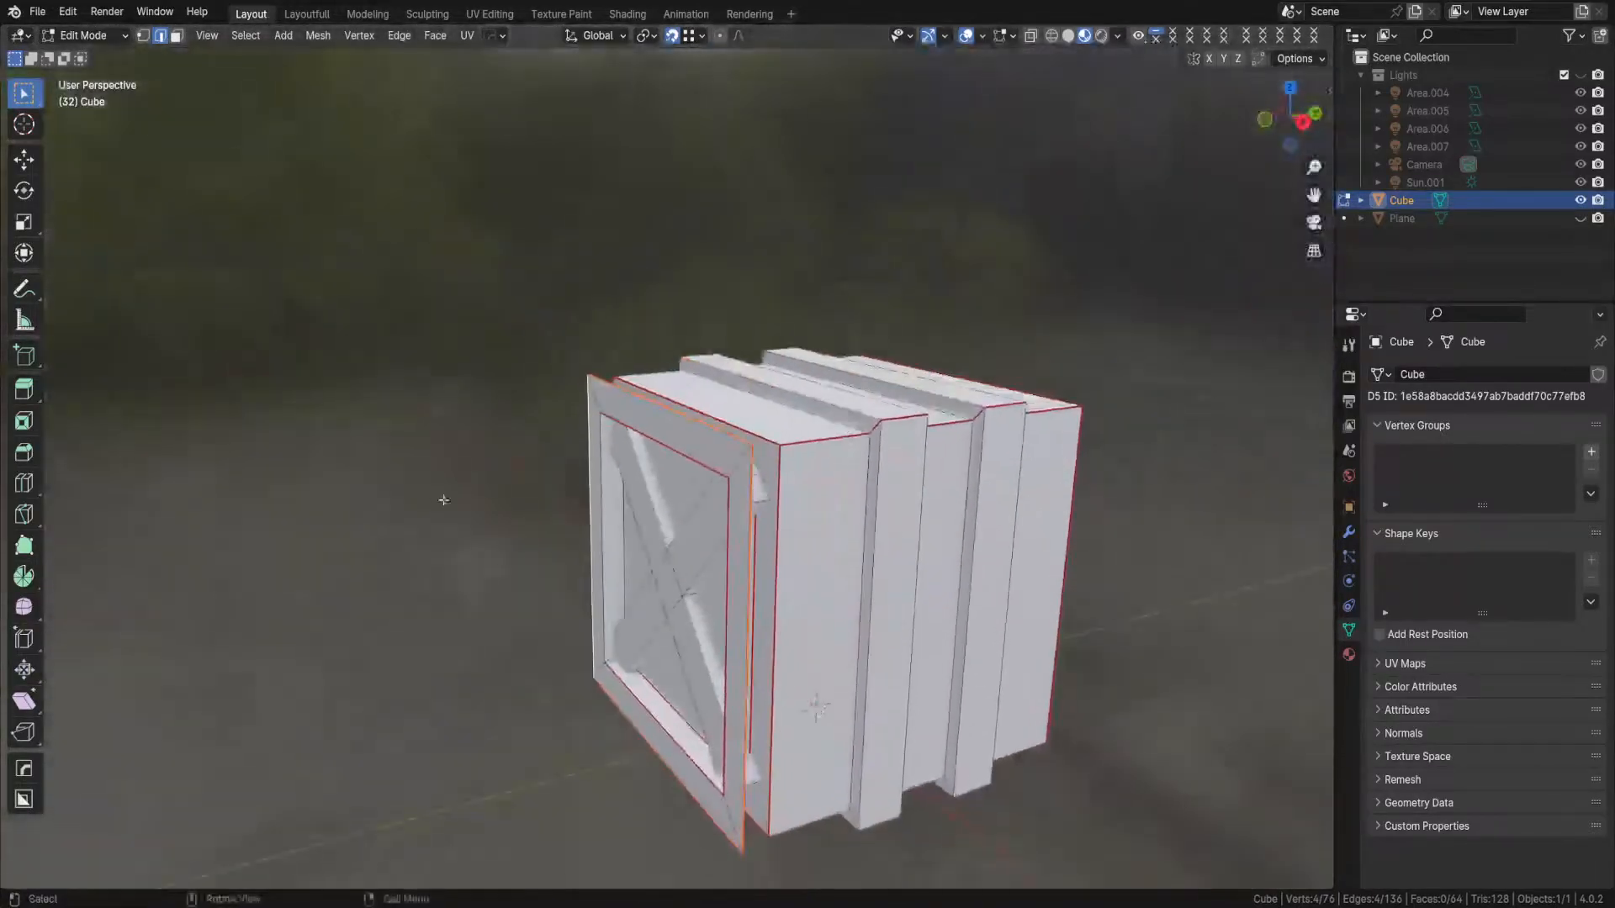
scroll(849, 535, "up", 2)
scroll(827, 487, "down", 2)
middle_click_drag(754, 568, 1027, 656)
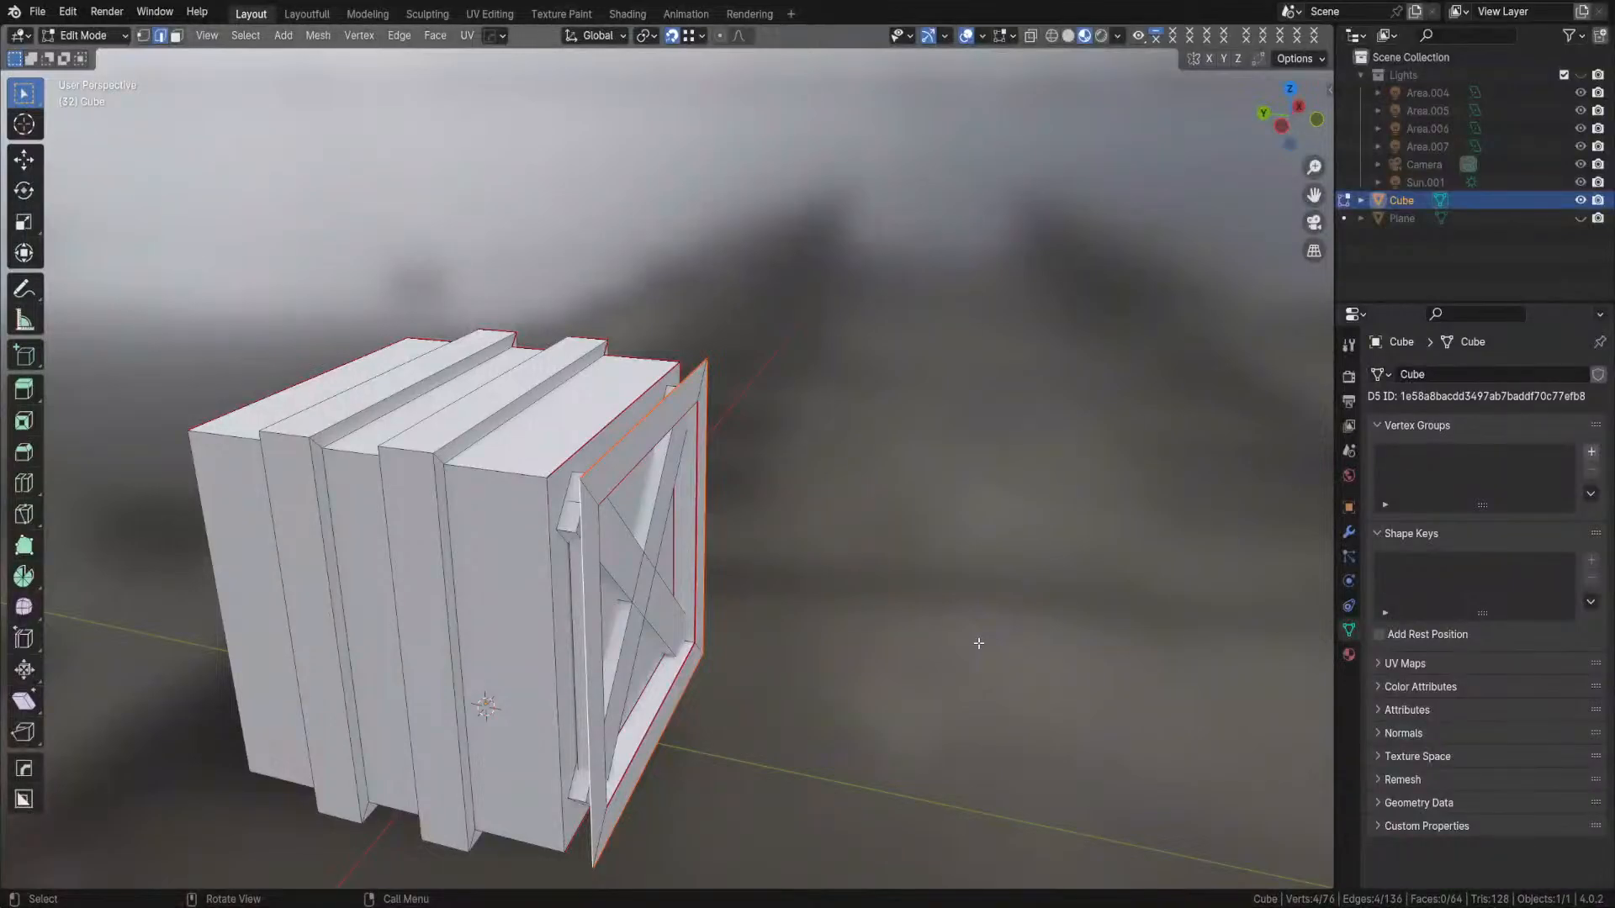
key("g")
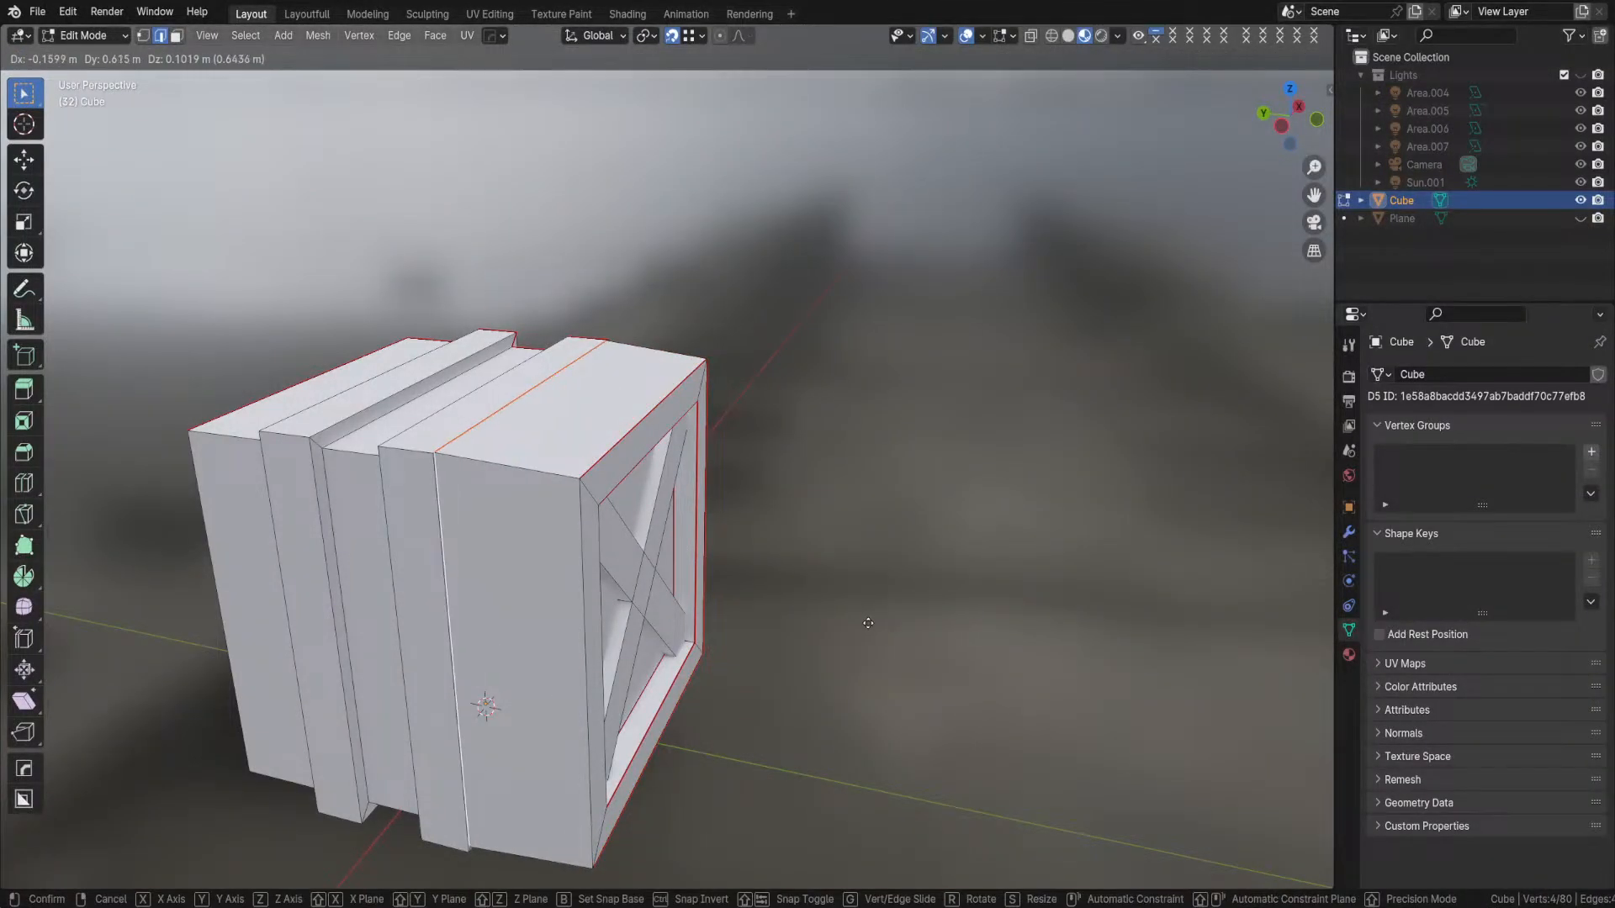
key("y")
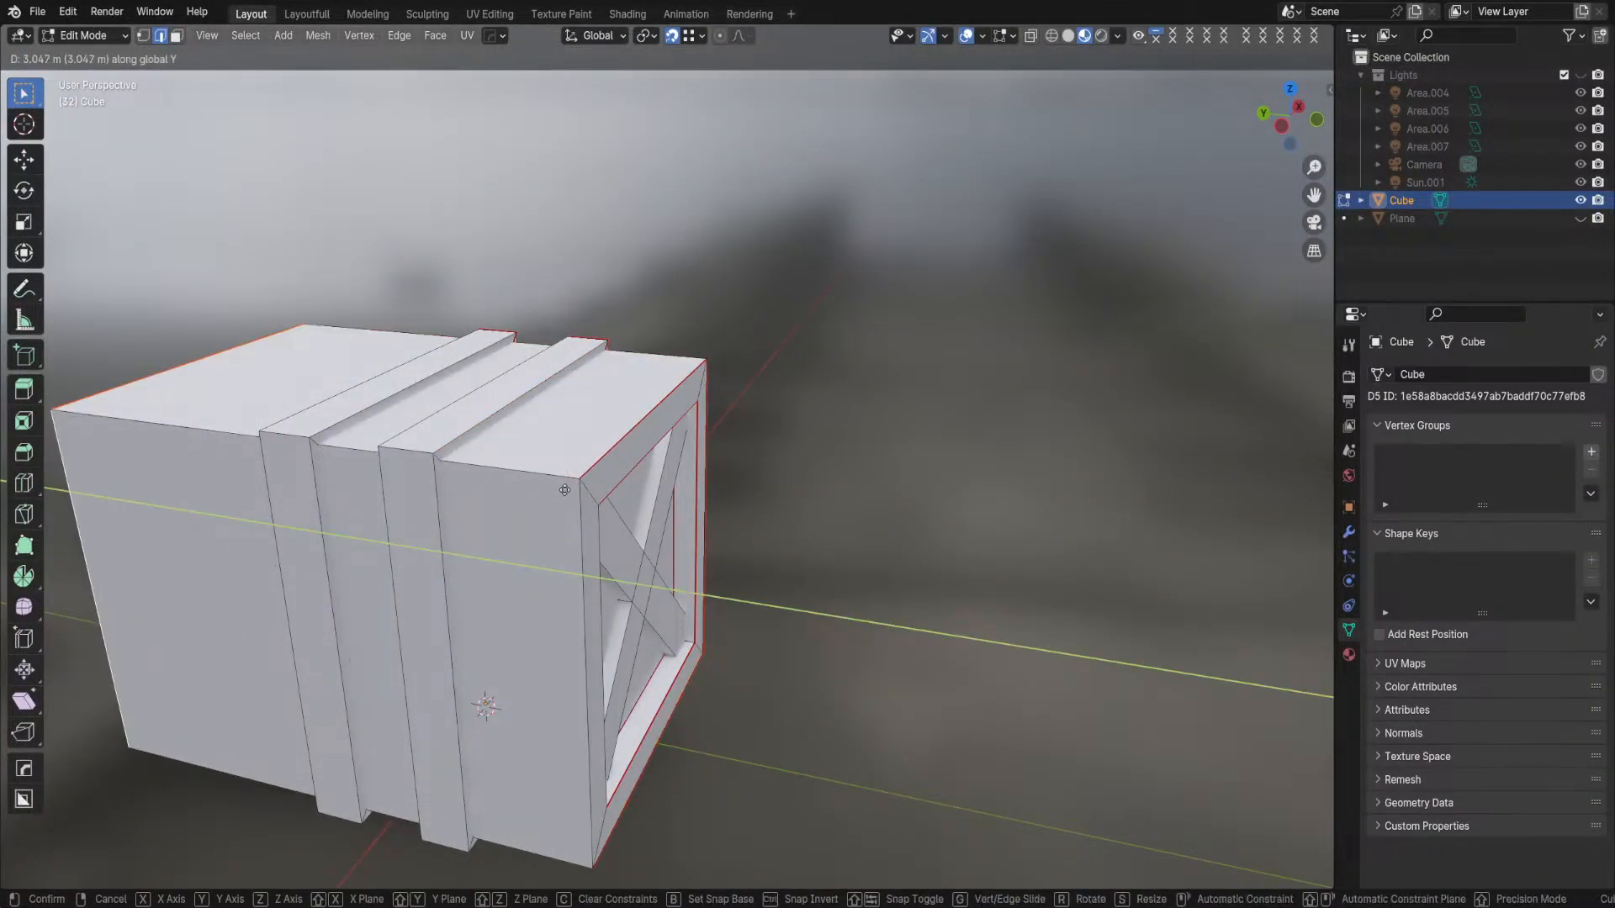
left_click(551, 470)
mouse_move(1063, 627)
middle_mouse_down()
mouse_move(1104, 624)
mouse_move(1084, 624)
middle_mouse_up()
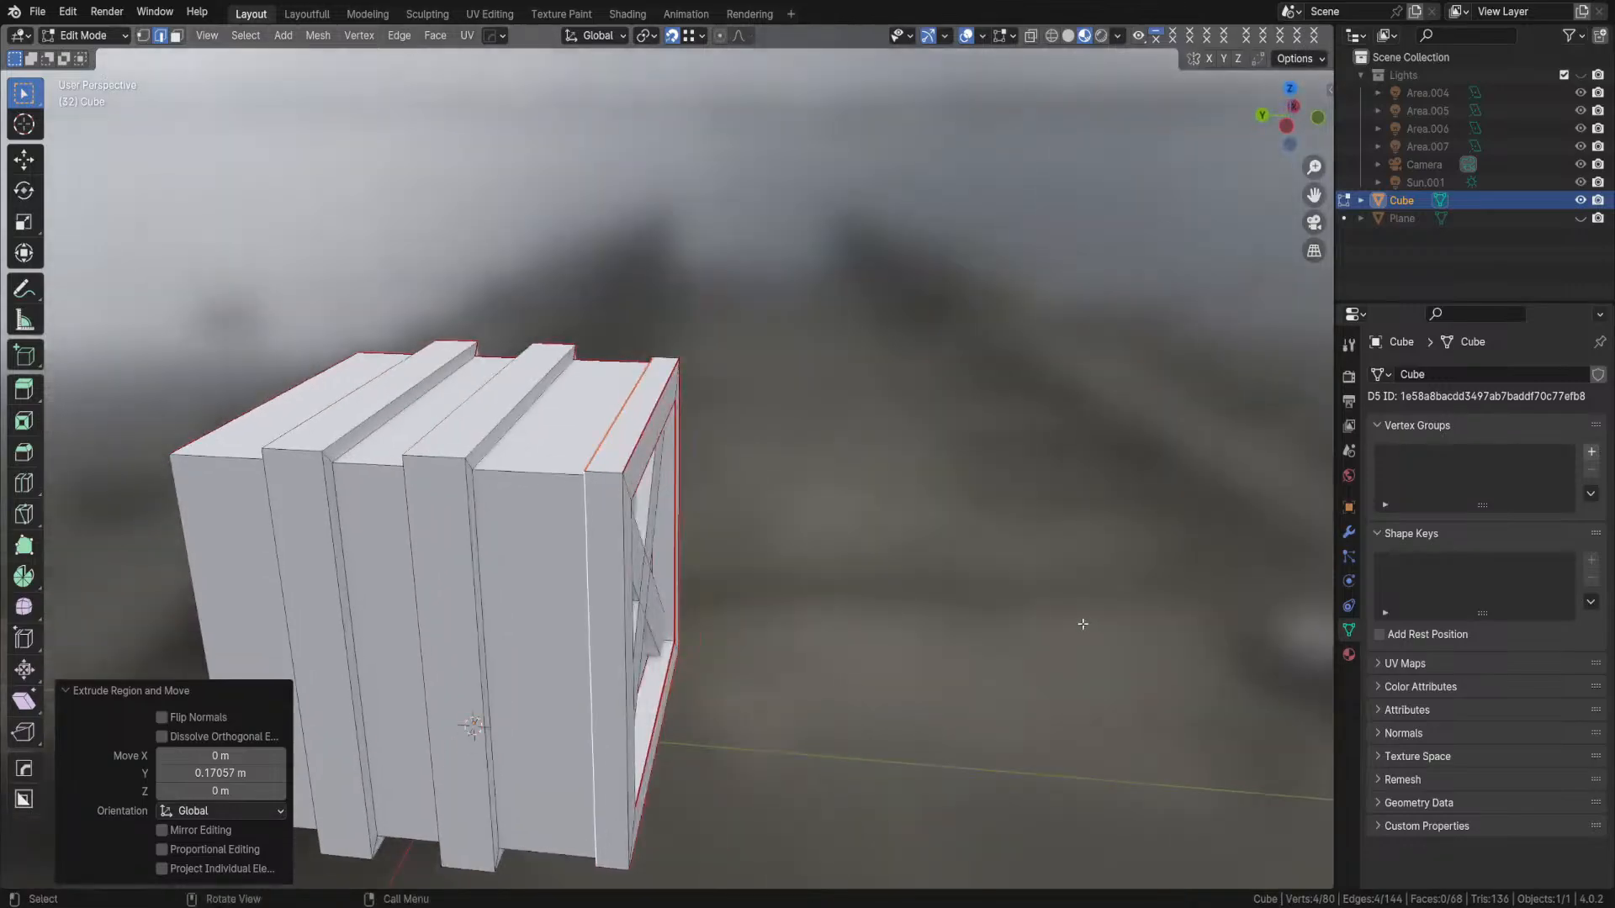
- Select the loop of faces around the frame's outer sides and scale it by about 0.974 in the front view
key("3")
left_click(597, 472, "alt")
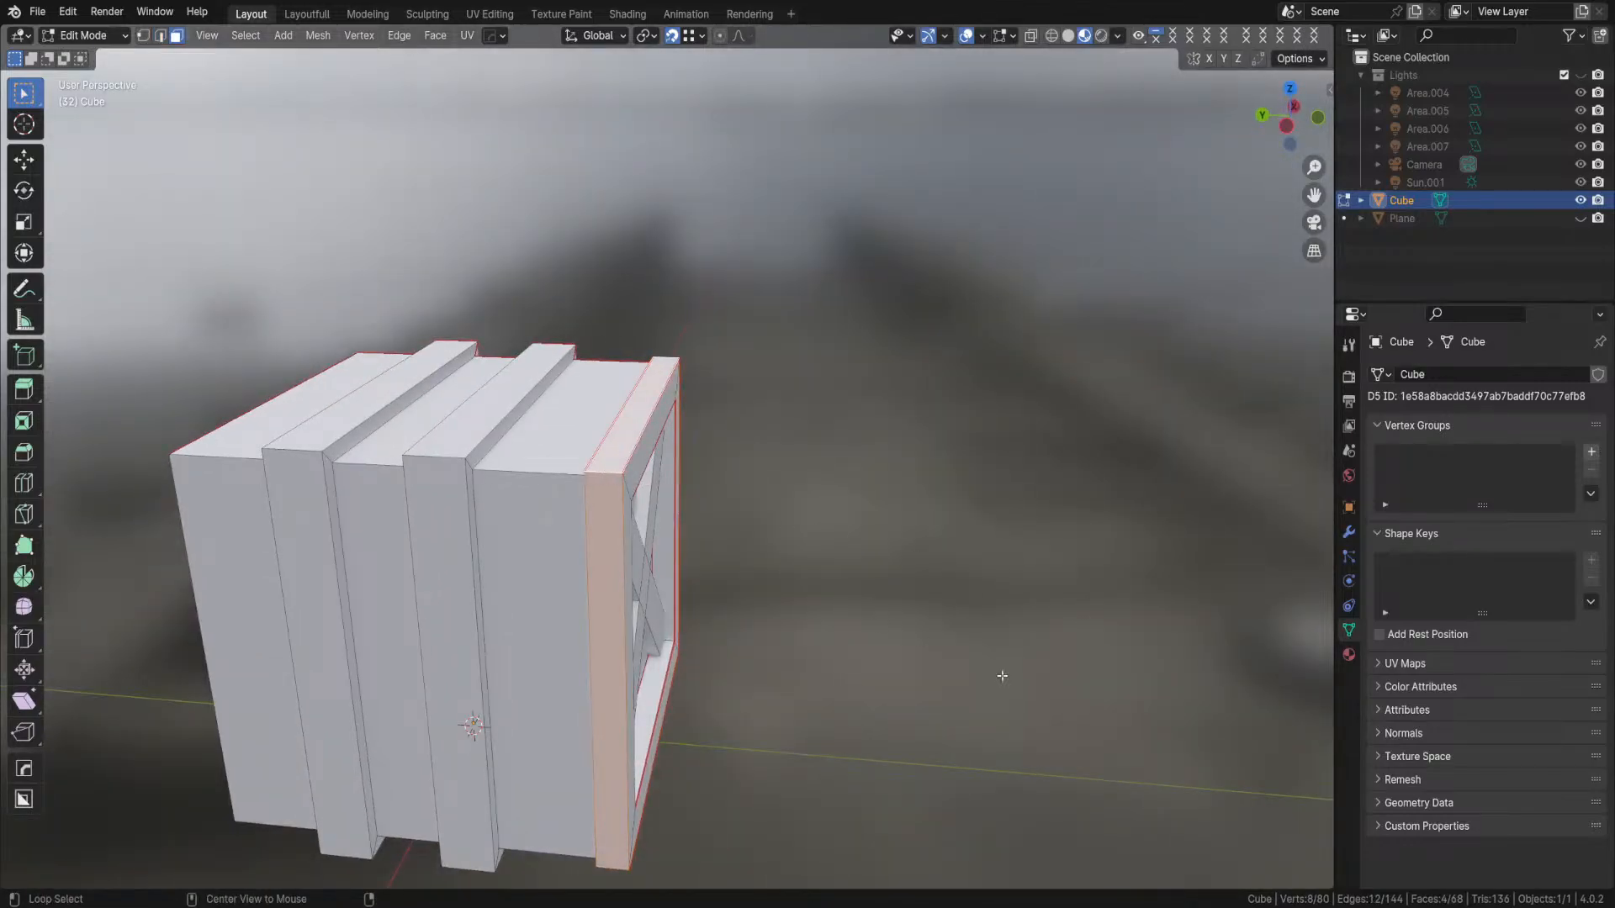
middle_click_drag(1048, 598, 934, 581)
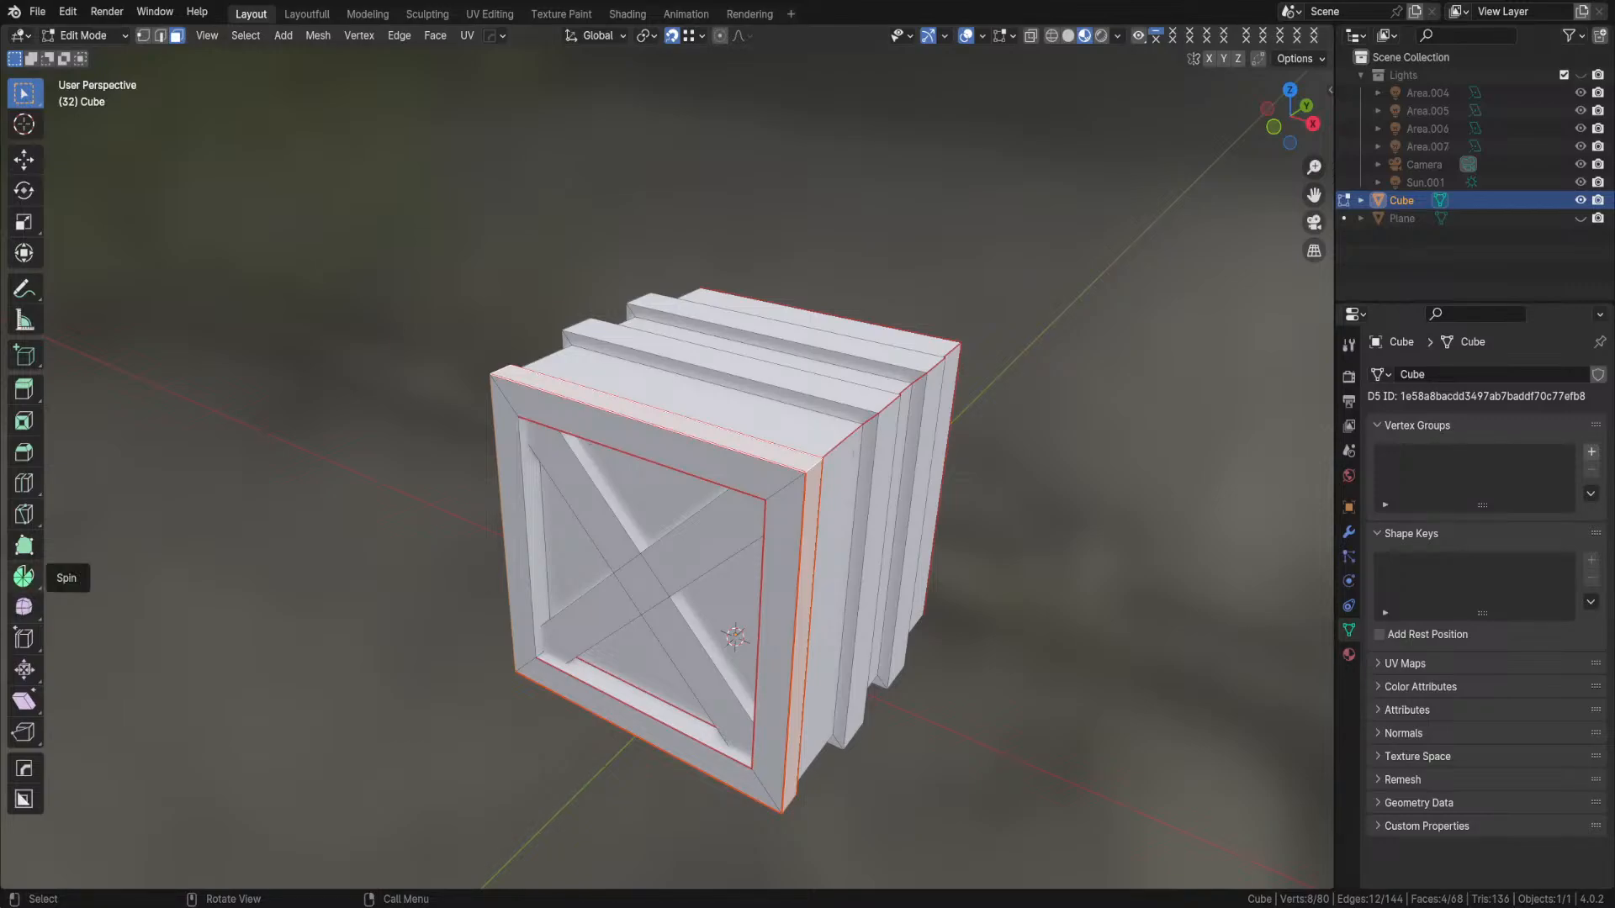
middle_click_drag(731, 513, 897, 443)
key("KP_1")
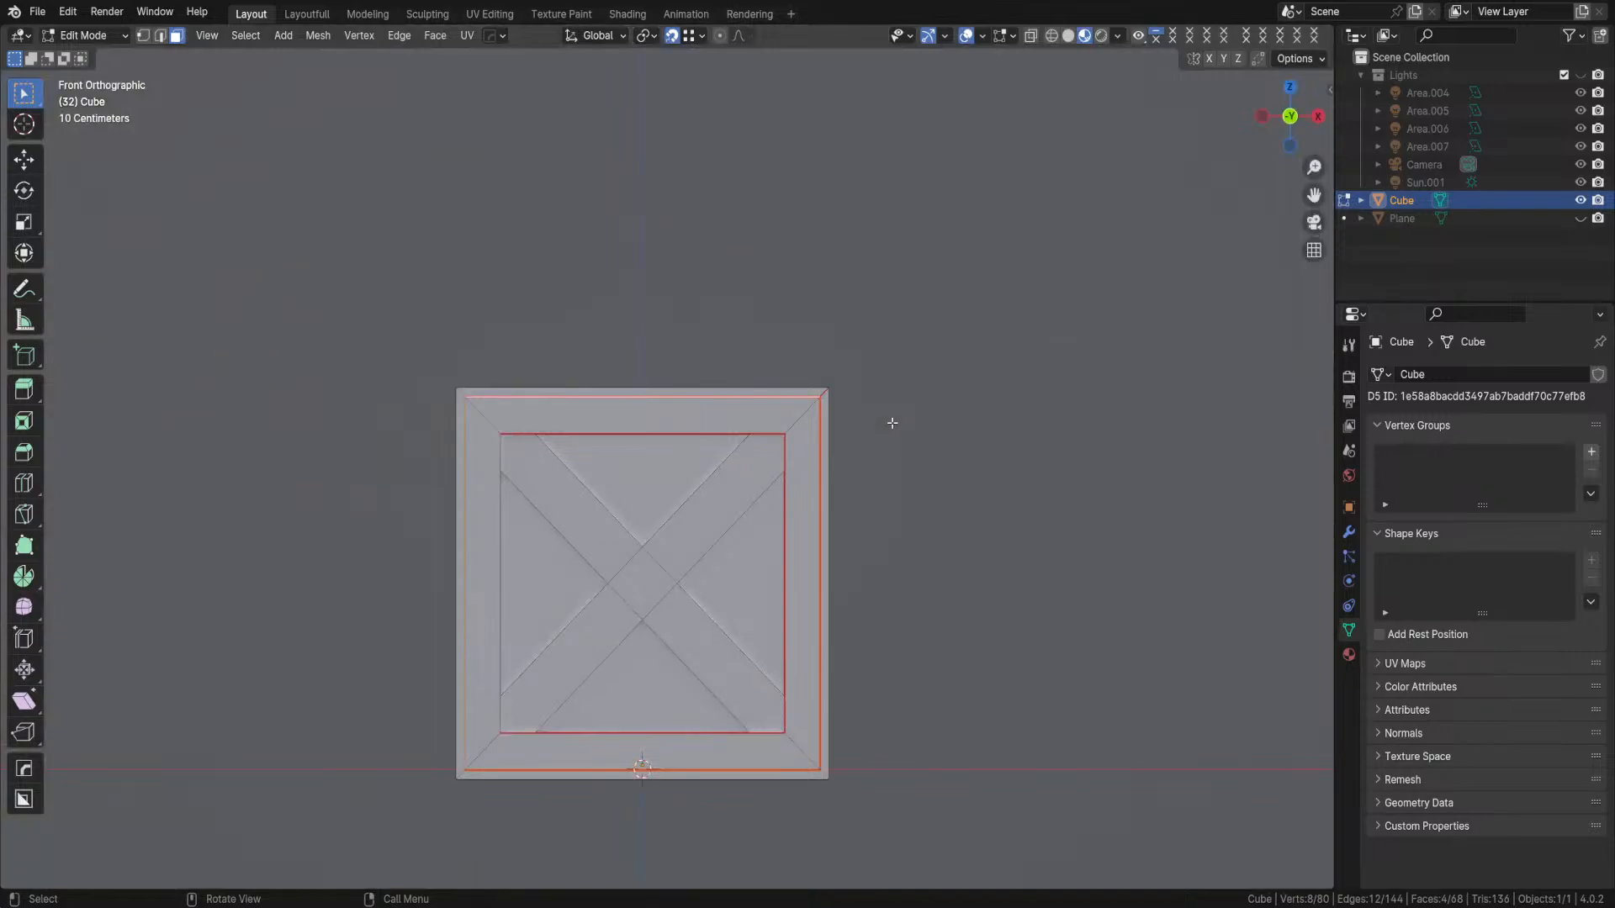
scroll(1001, 479, "up", 2)
scroll(1042, 450, "down", 1)
scroll(1093, 448, "up", 2)
key("s")
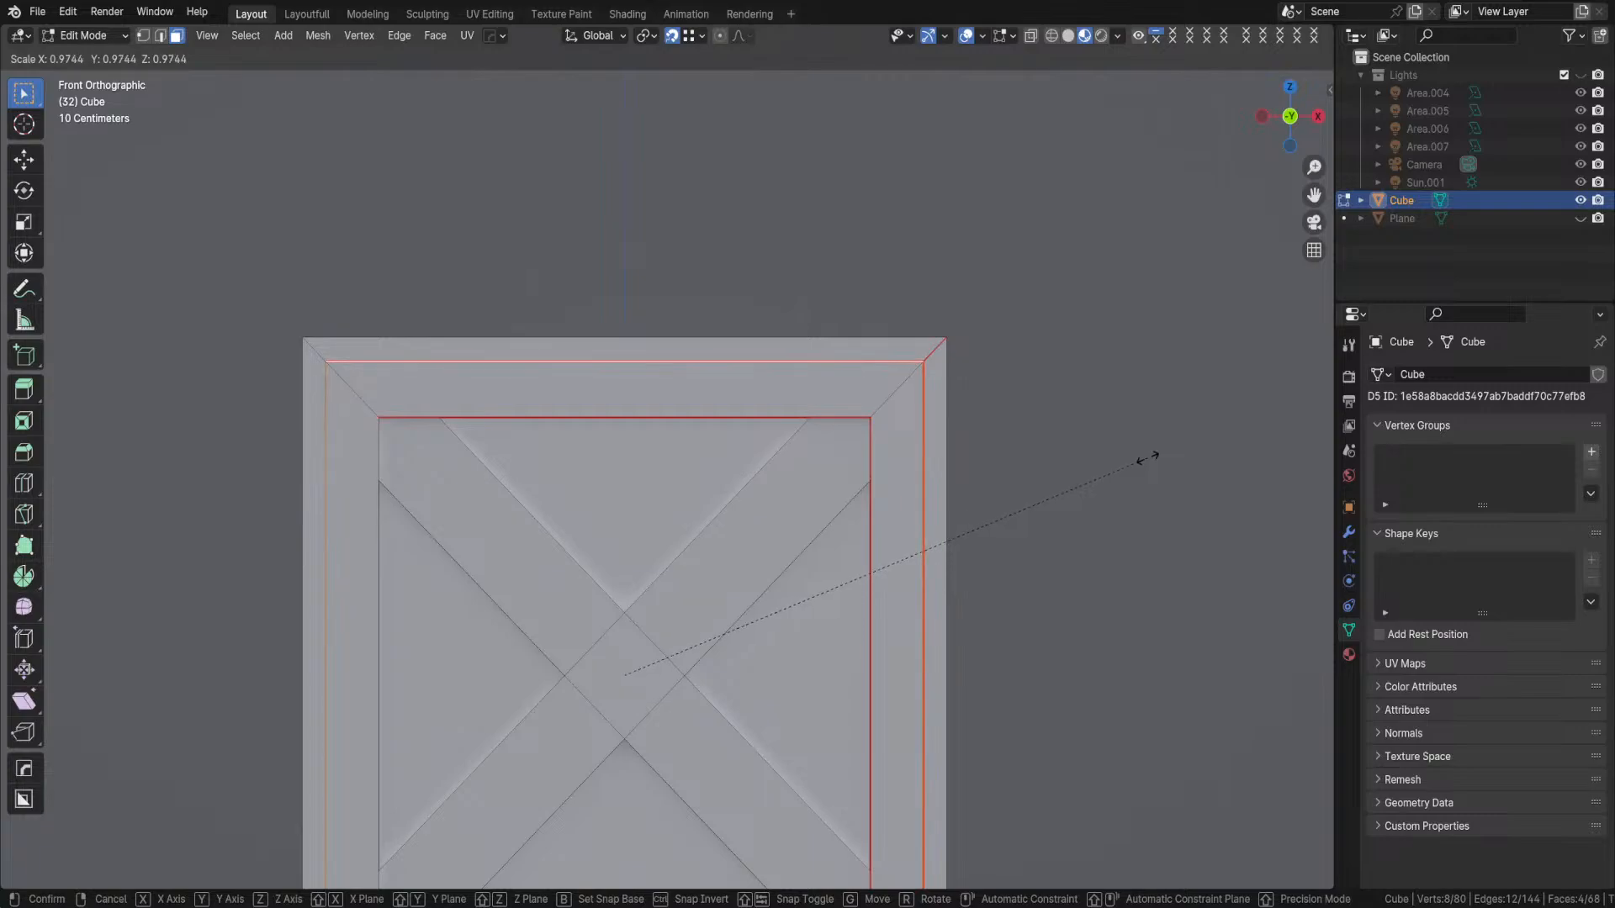
left_click(1147, 455)
middle_click_drag(1147, 455, 863, 459)
middle_click_drag(570, 484, 546, 459)
middle_click_drag(536, 392, 586, 467)
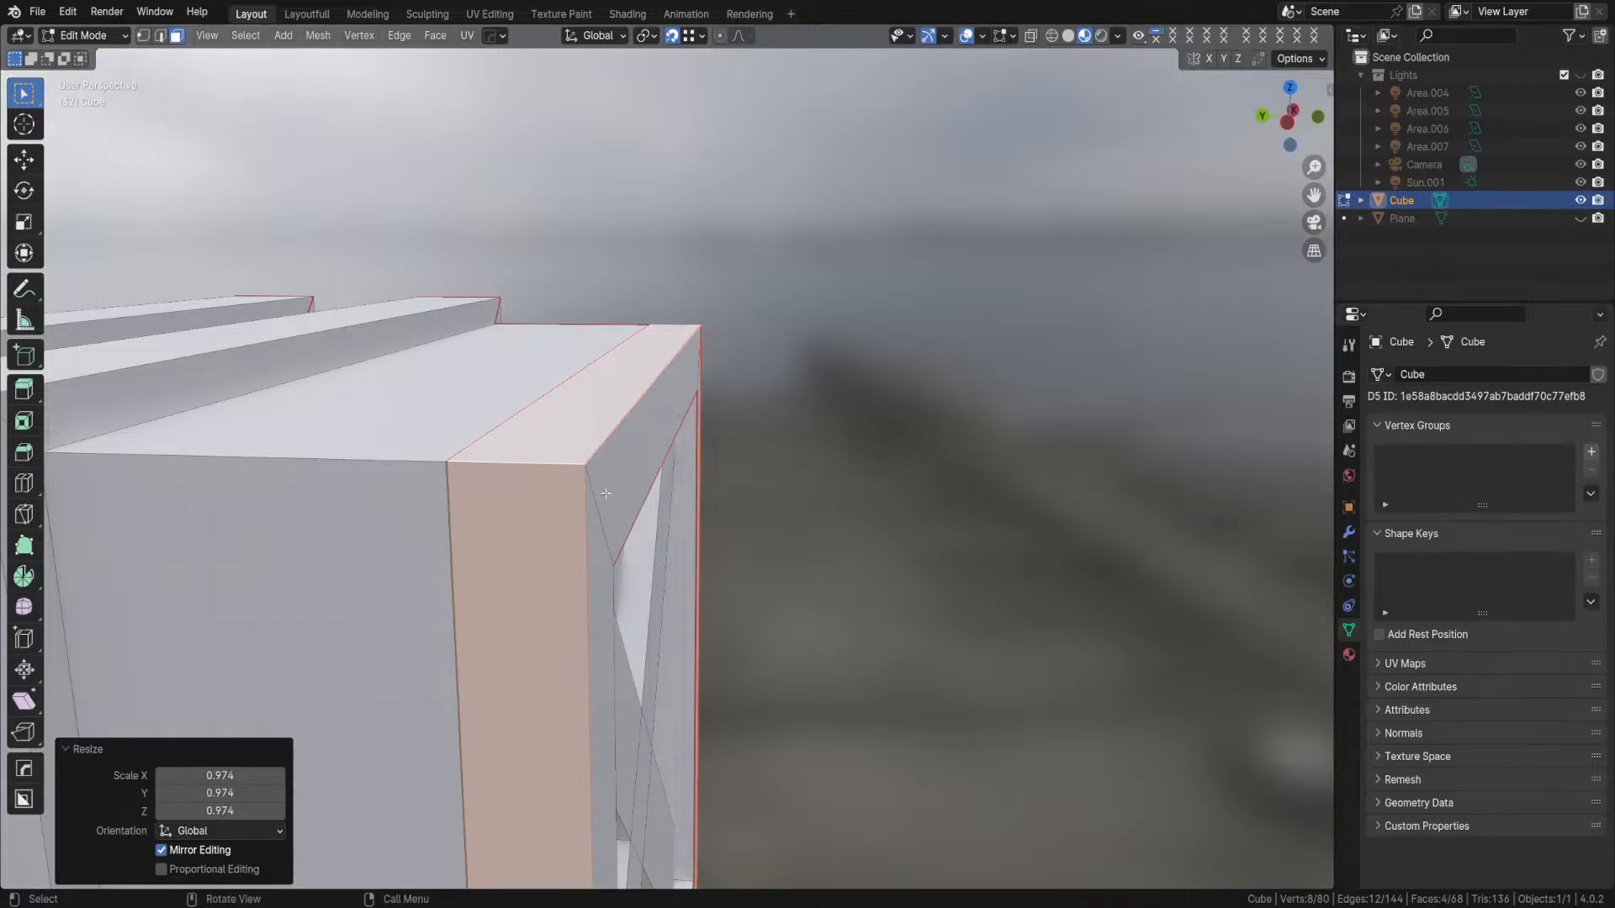
- Snap the short edges at the frame's two upper corners onto the cube's matching corners one at a time
key("2")
left_click(501, 475)
key("g")
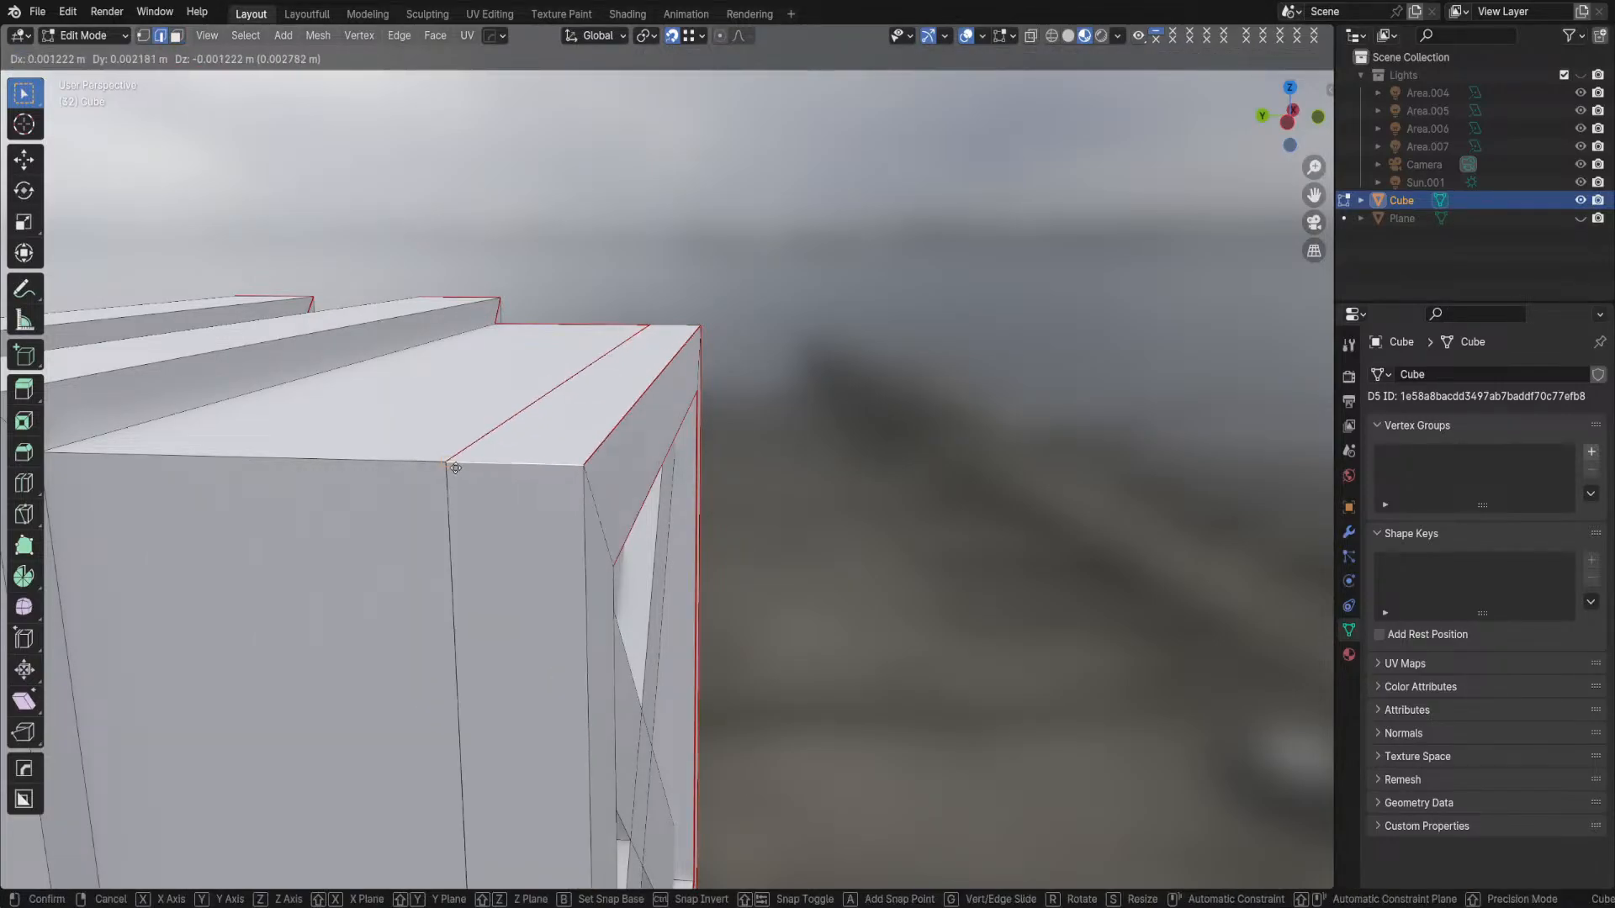
left_click(455, 467)
middle_click_drag(766, 495, 764, 341)
left_click(736, 203)
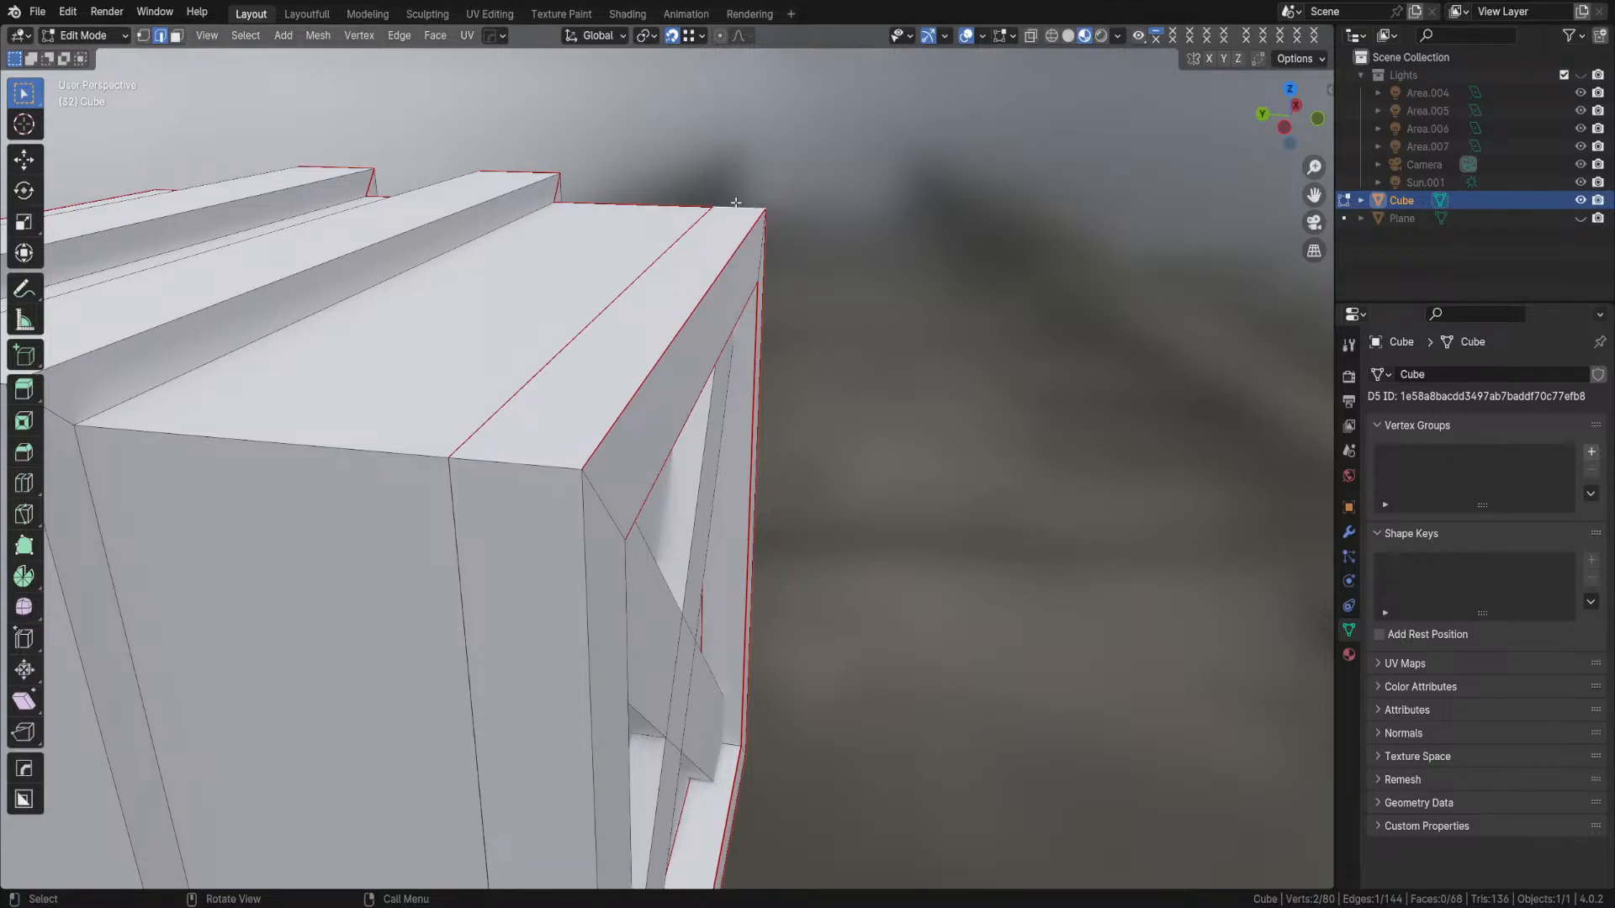
key("g")
left_click(824, 427)
middle_click_drag(826, 430, 565, 406)
- Snap the short edges at the frame's two lower corners about 0.002 m along Y onto the cube's matching corners
left_click(742, 814)
key("g")
left_click(742, 813)
middle_click_drag(474, 622, 557, 644)
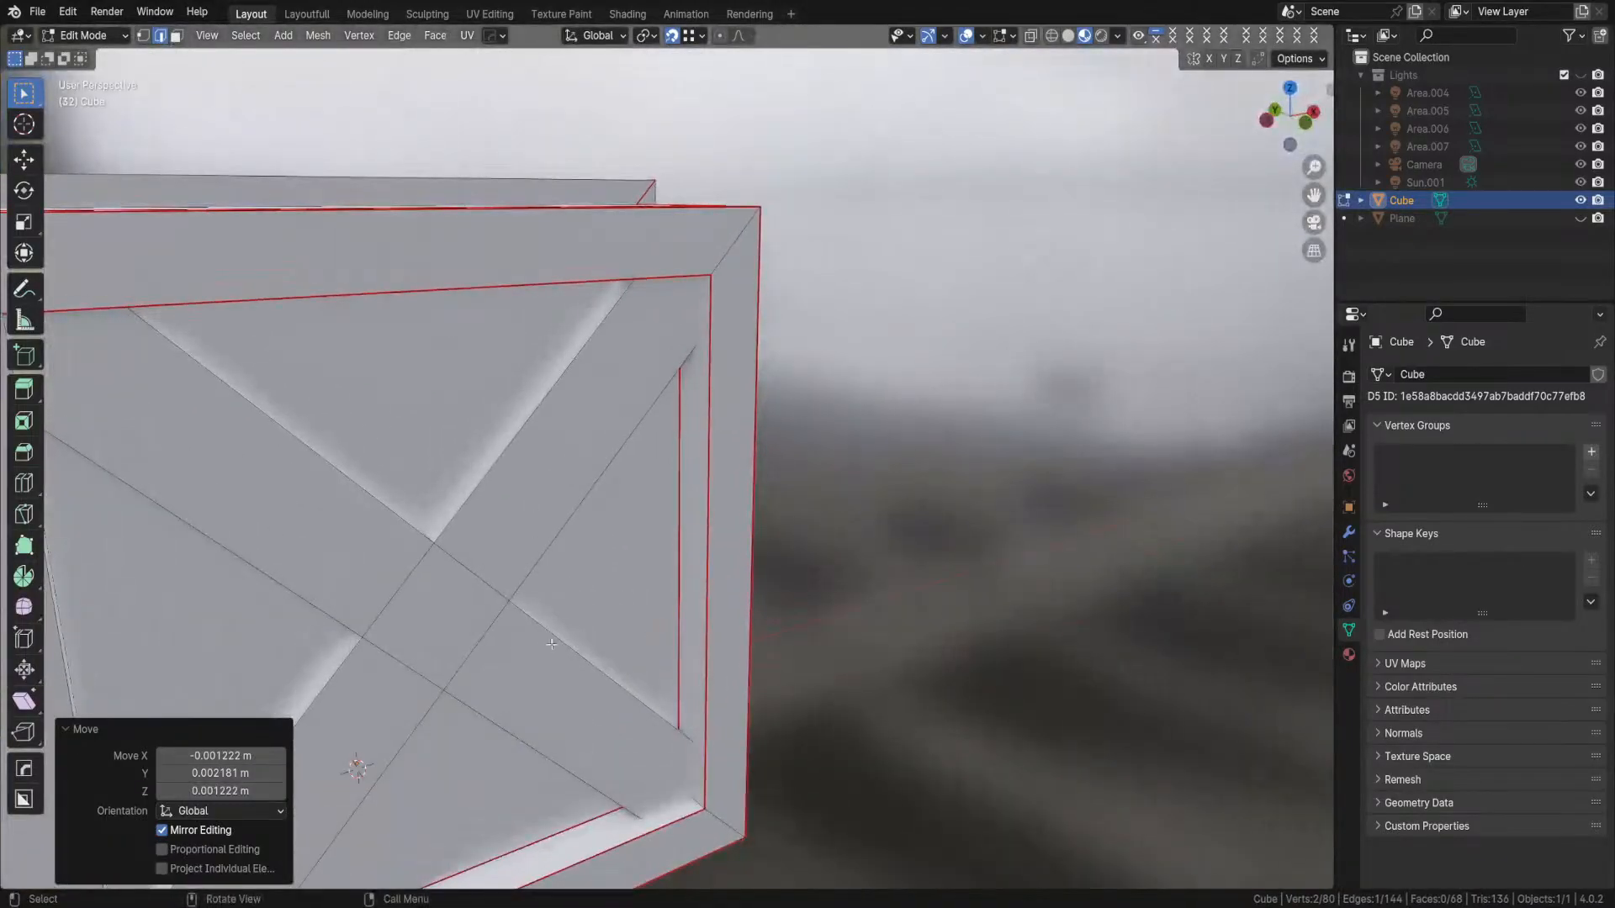
scroll(528, 645, "down", 6)
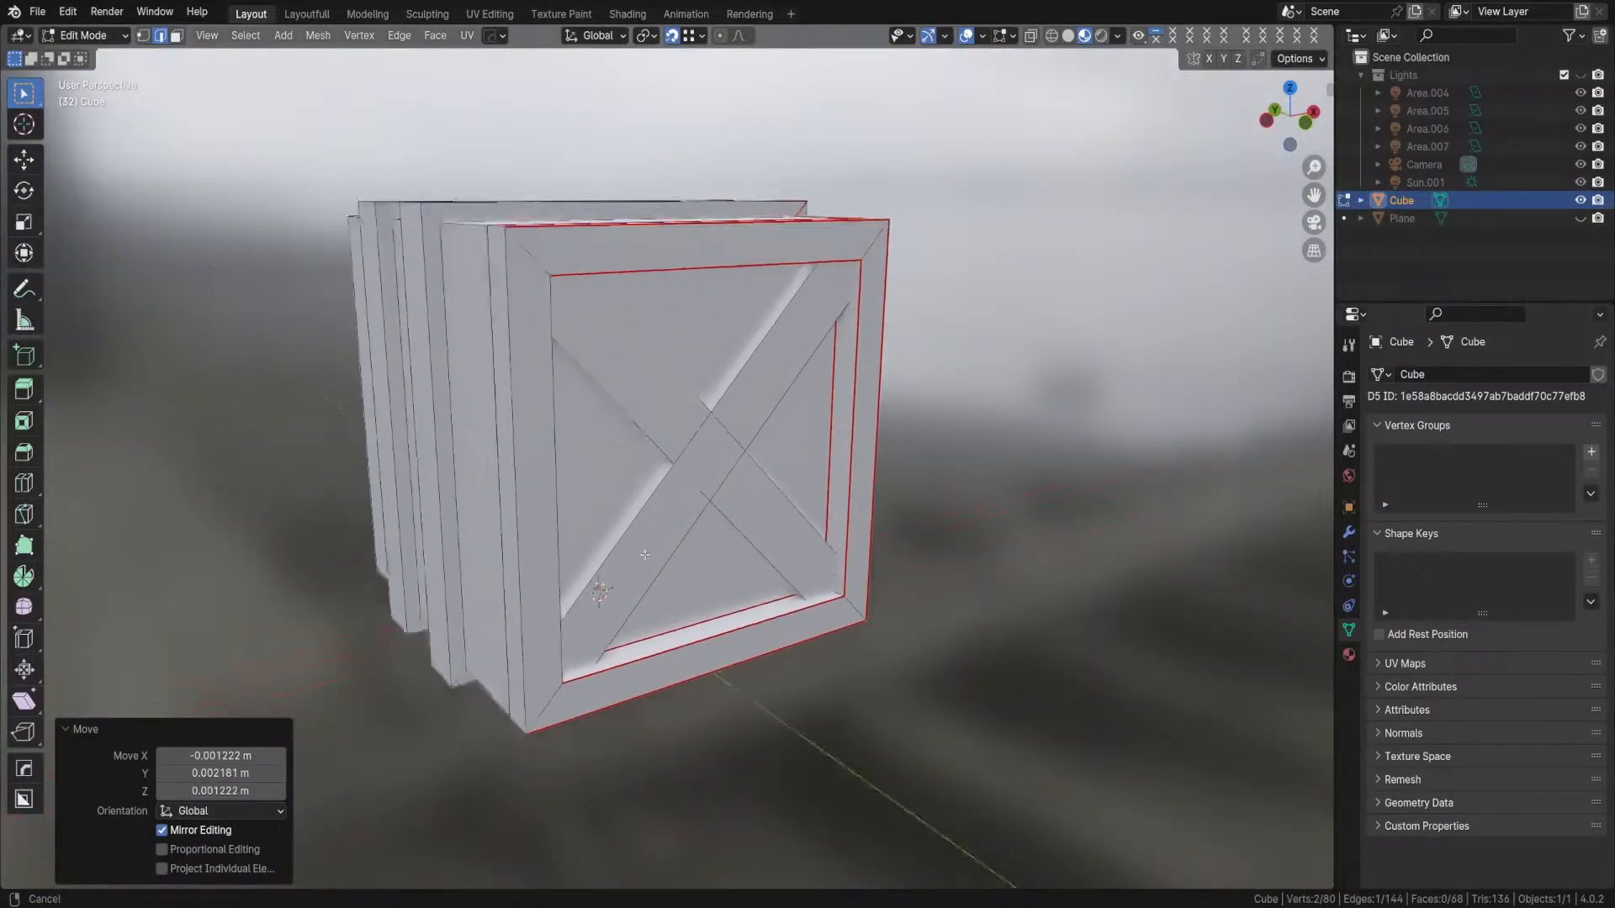
left_click(763, 581)
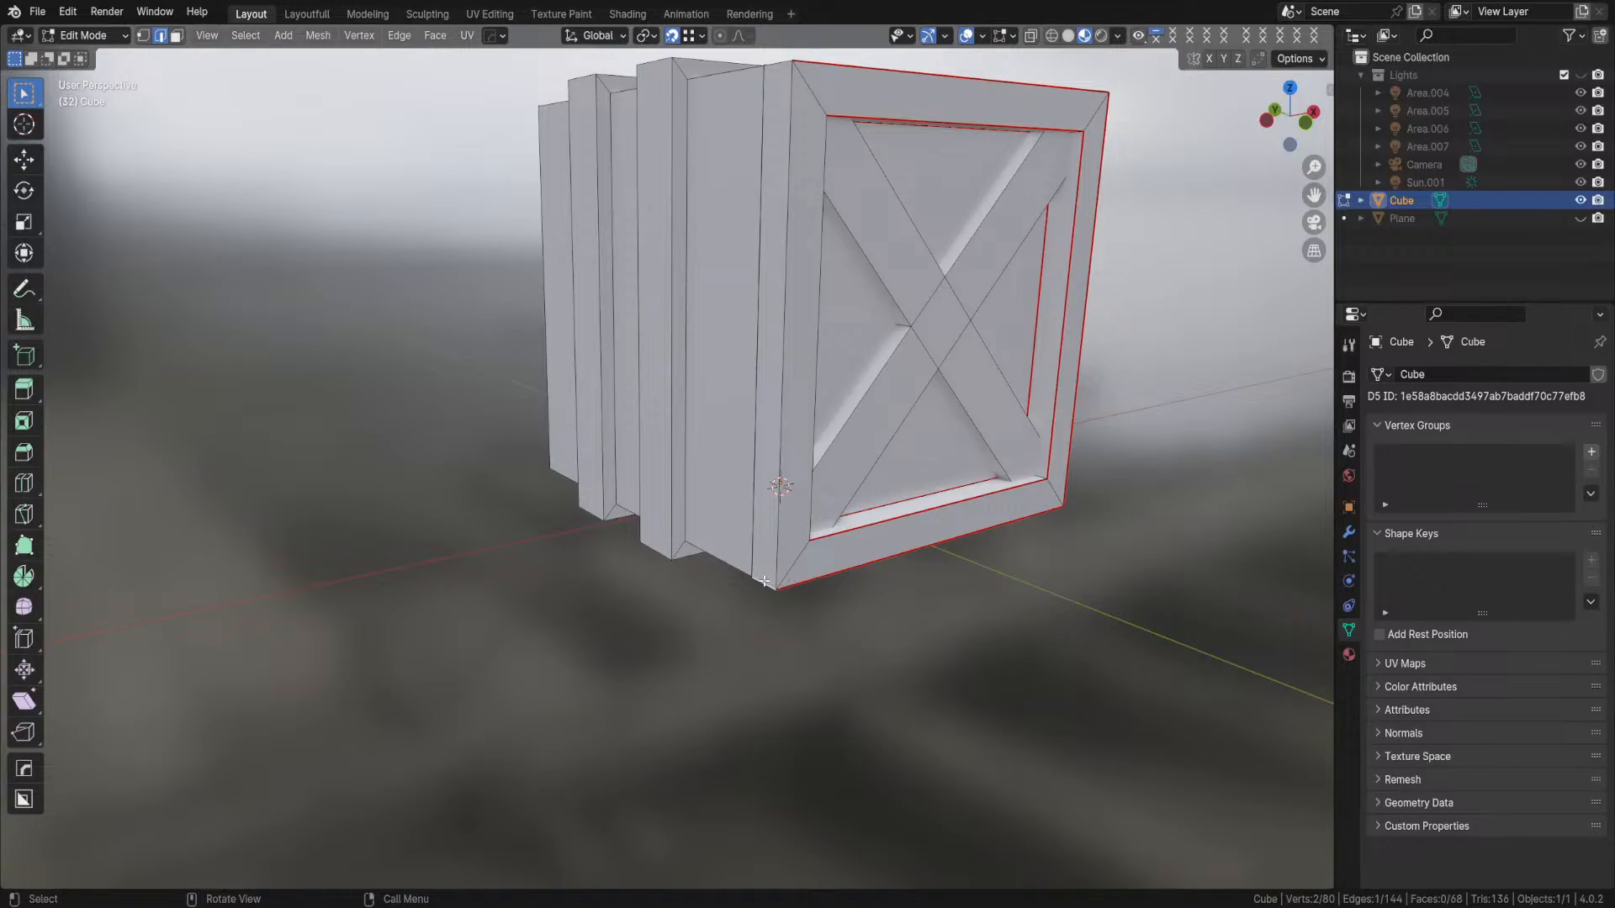
key("g")
left_click(763, 581)
middle_click_drag(916, 588, 698, 522)
scroll(915, 522, "down", 4)
middle_click_drag(916, 522, 785, 376, "shift")
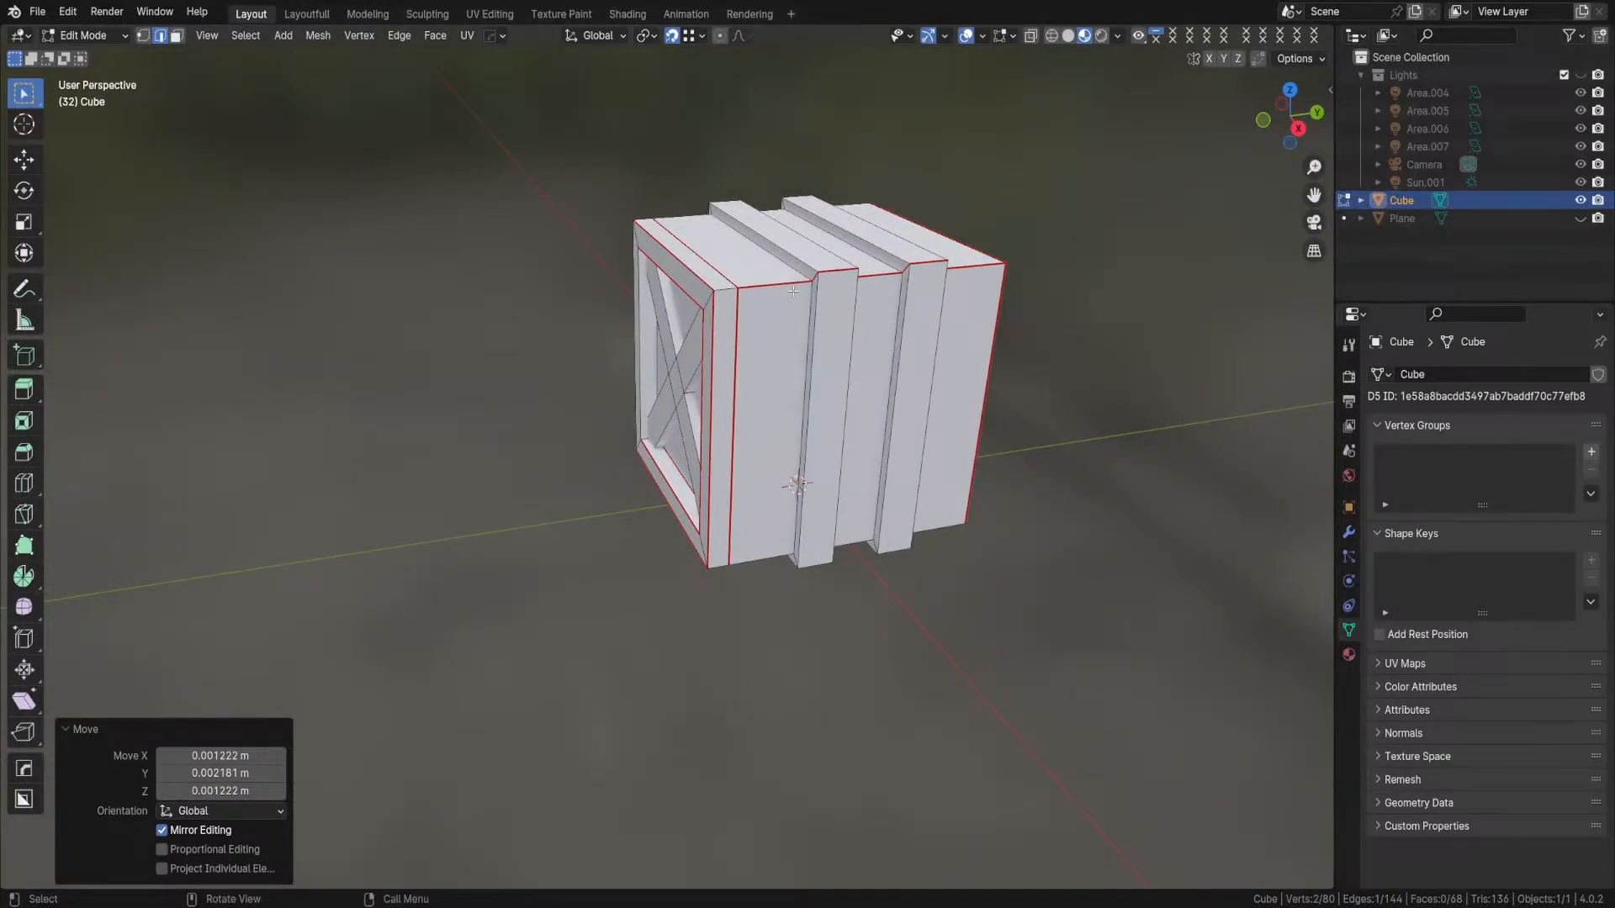
- Check the crate in Object Mode, return to face editing, select the linked banded cube body and scale it by about 0.912
key("ctrl+Tab")
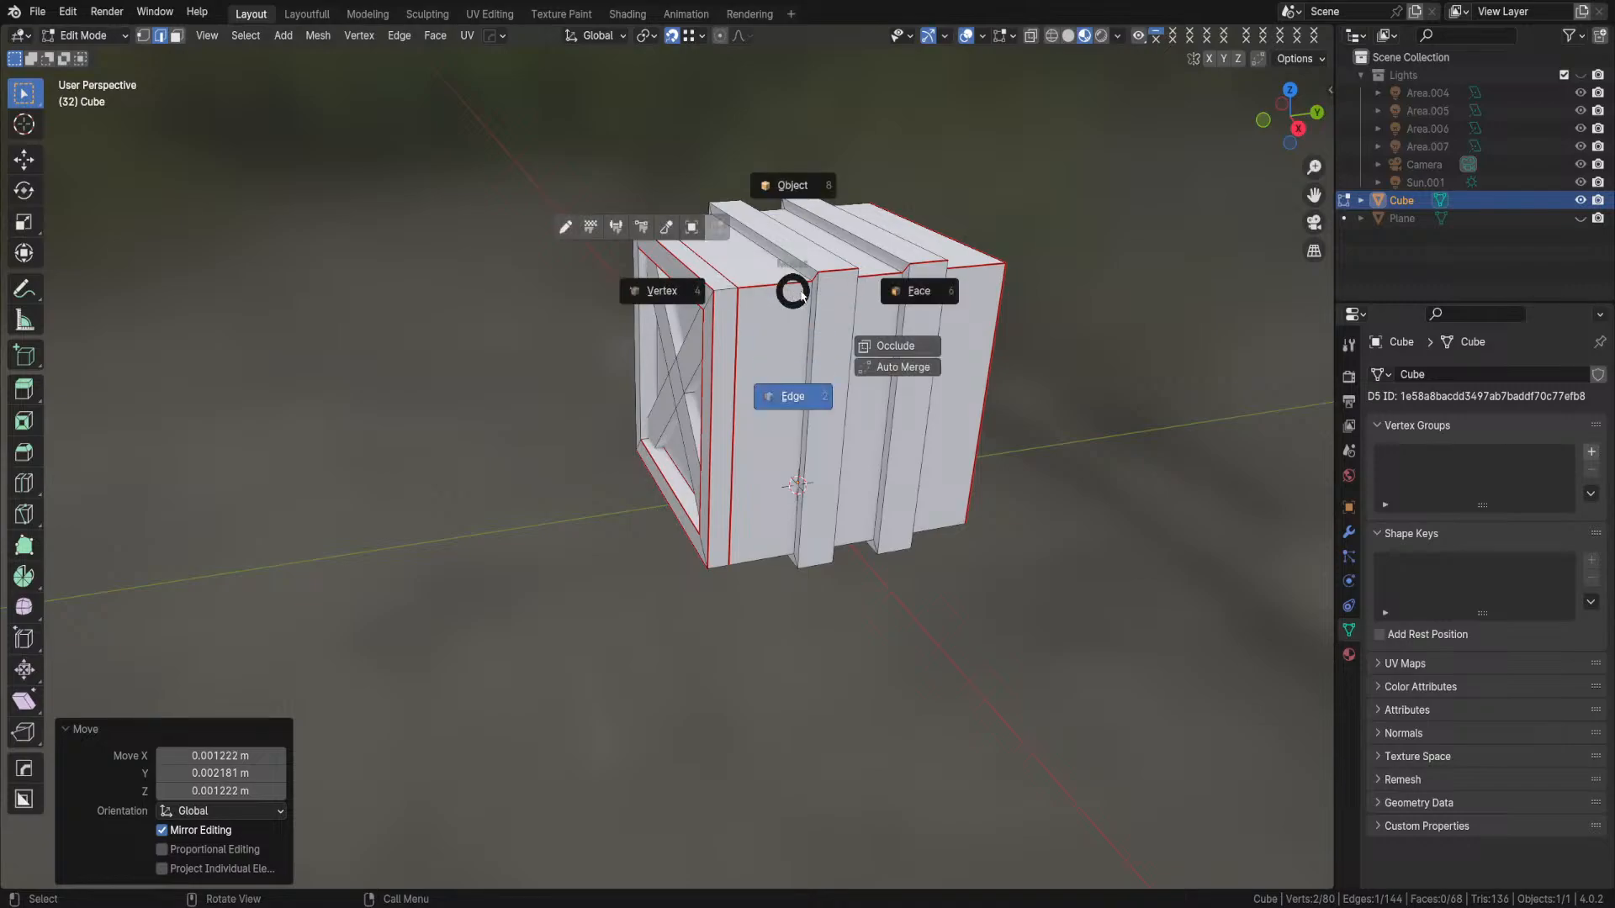
left_click(772, 315)
key("ctrl+Tab")
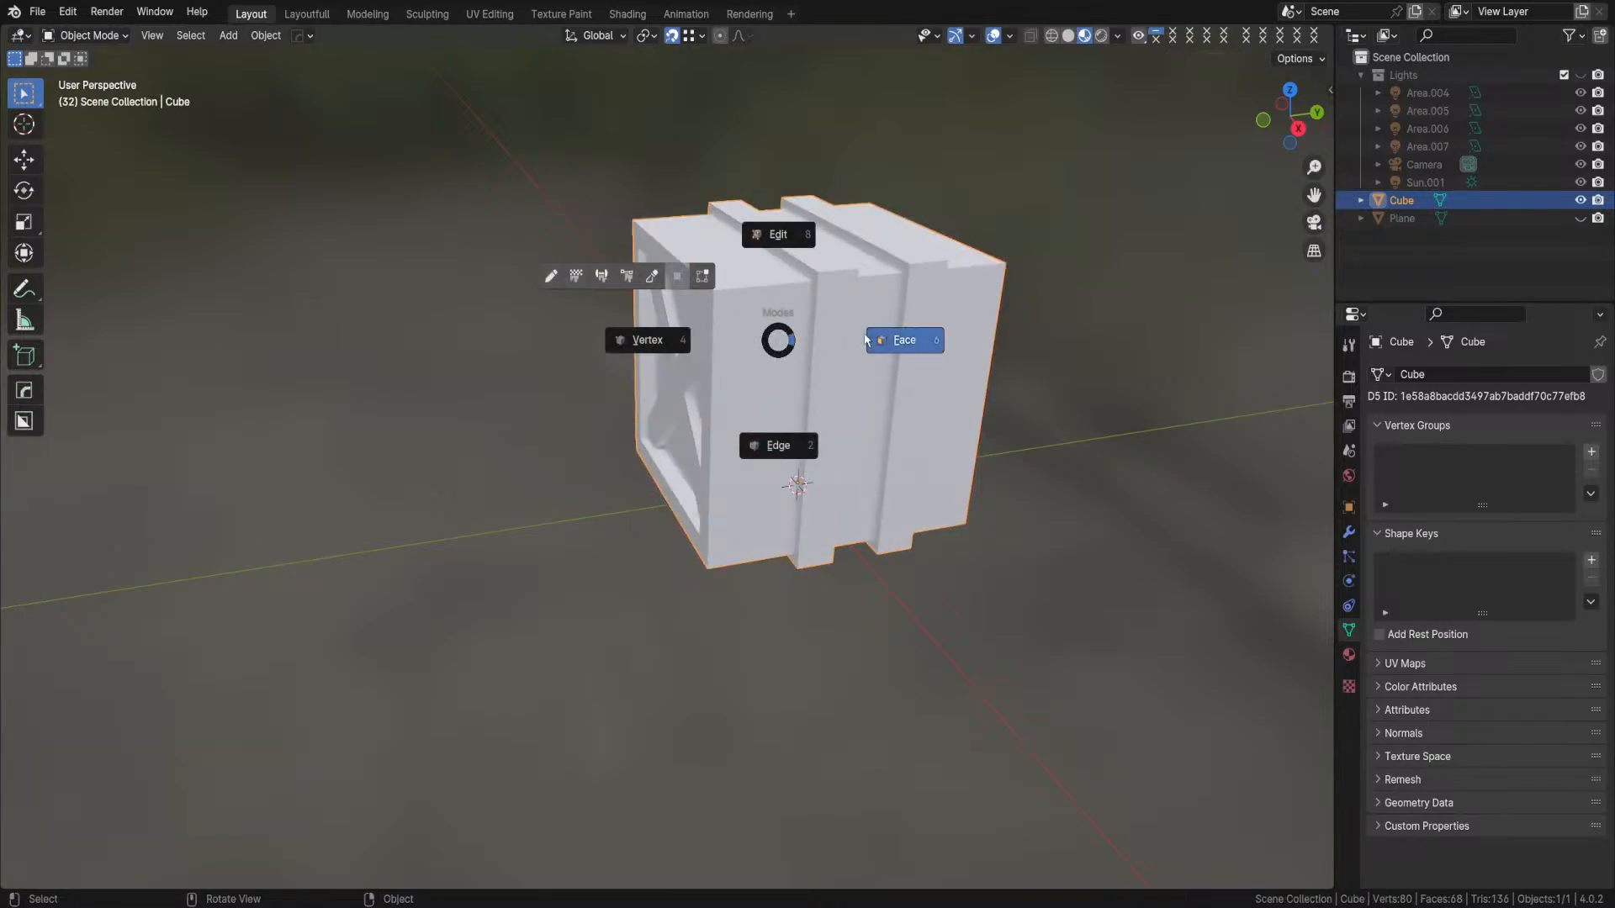
left_click(901, 342)
middle_click_drag(901, 343, 788, 292)
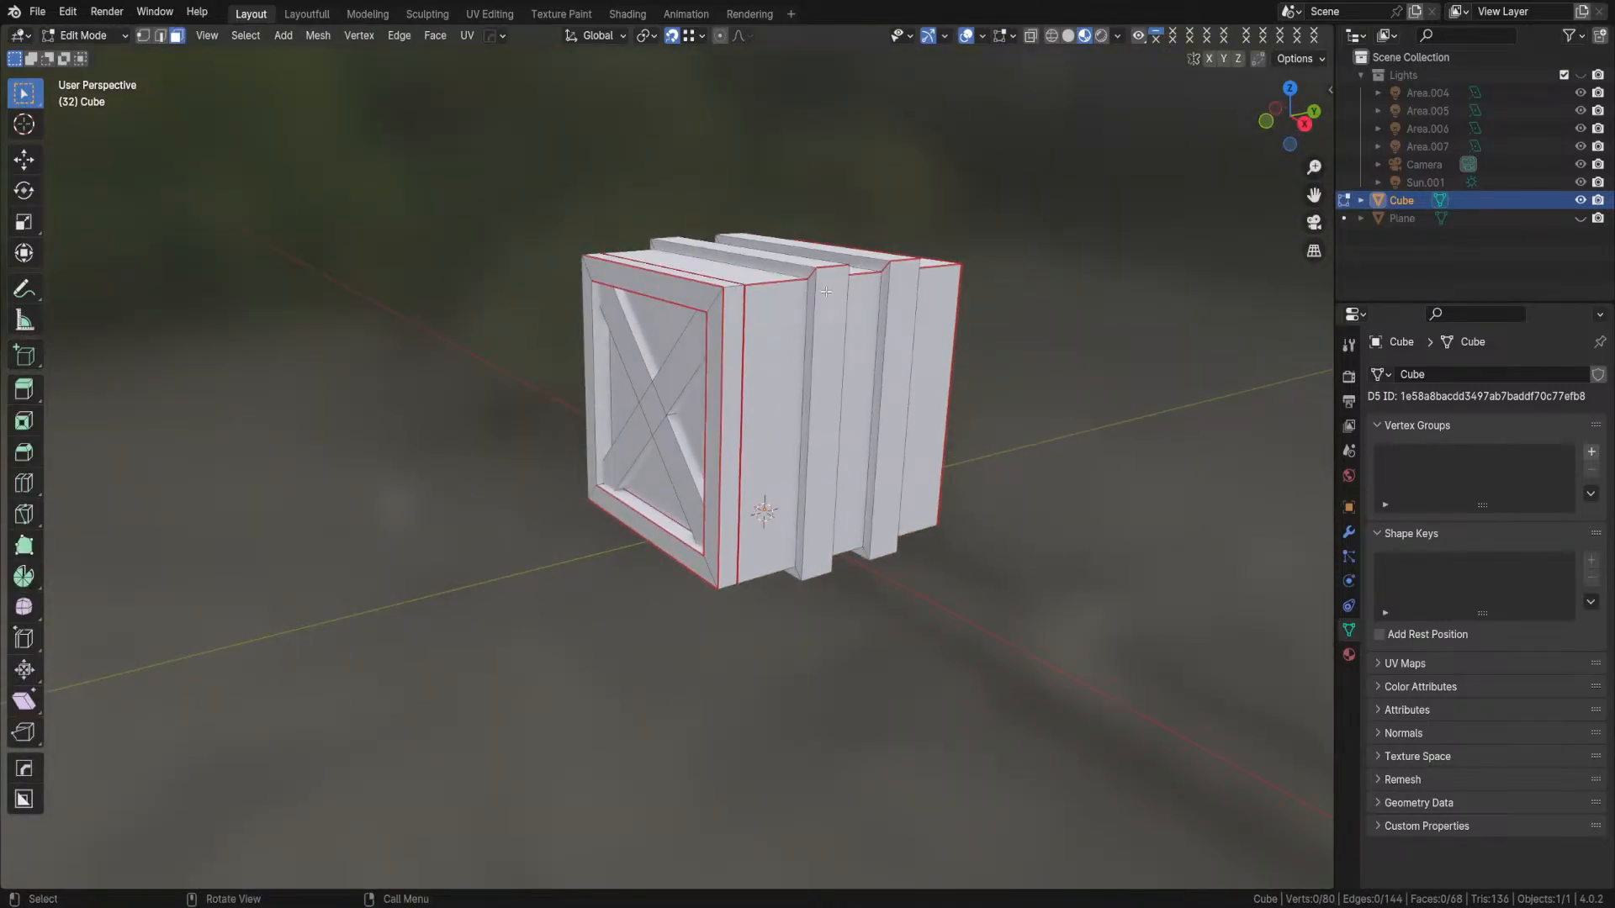
key("l")
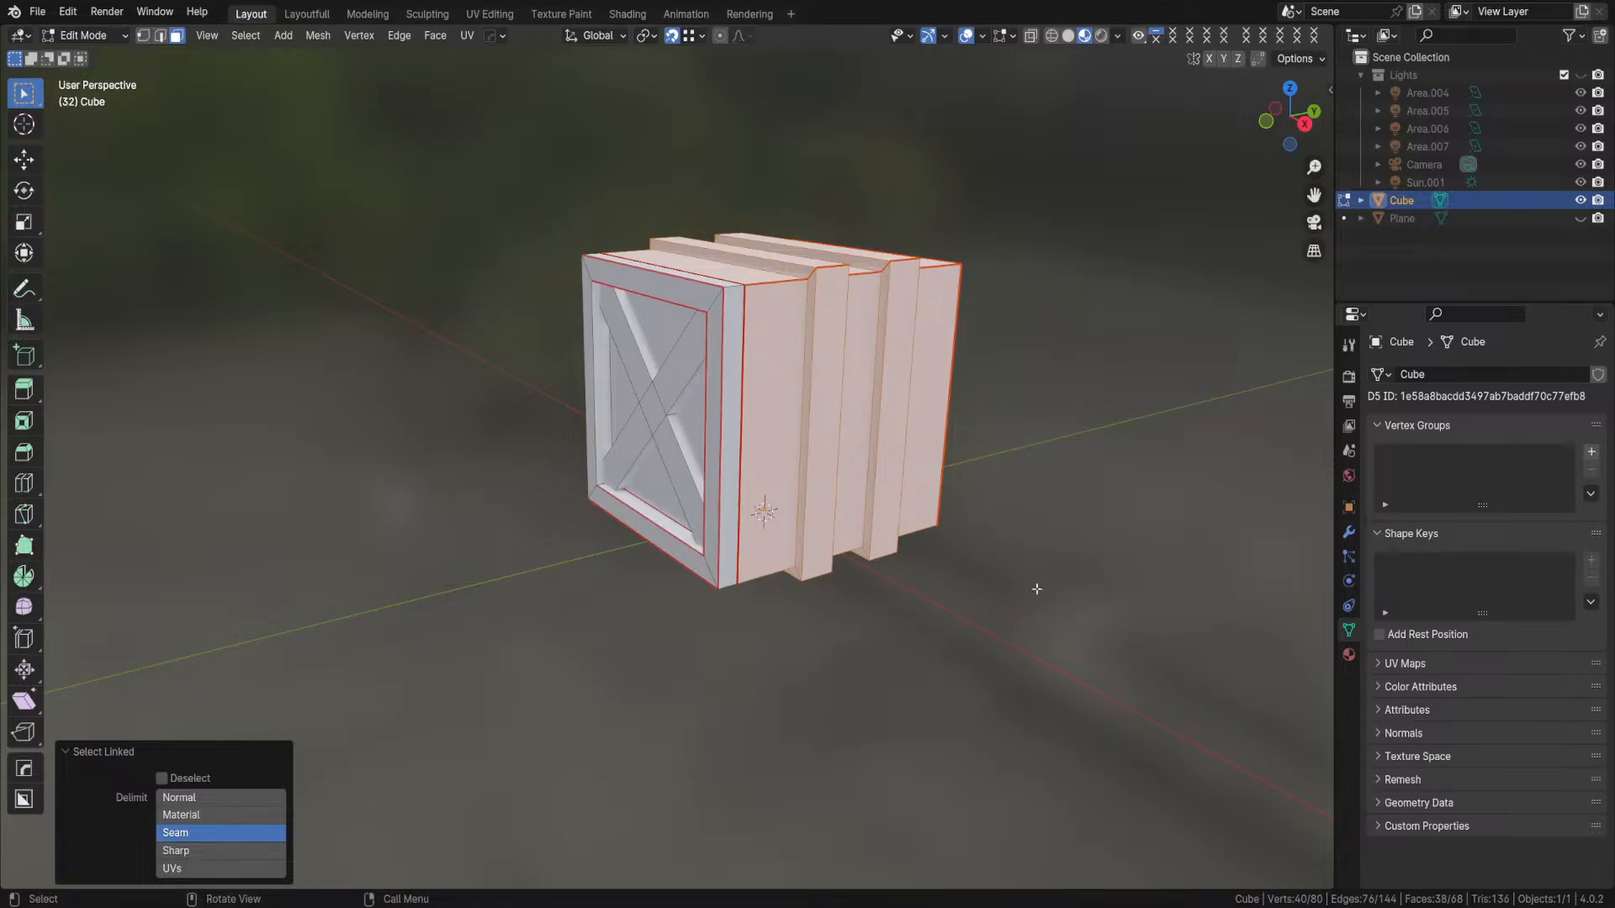
middle_click_drag(1132, 604, 1137, 545)
key("s")
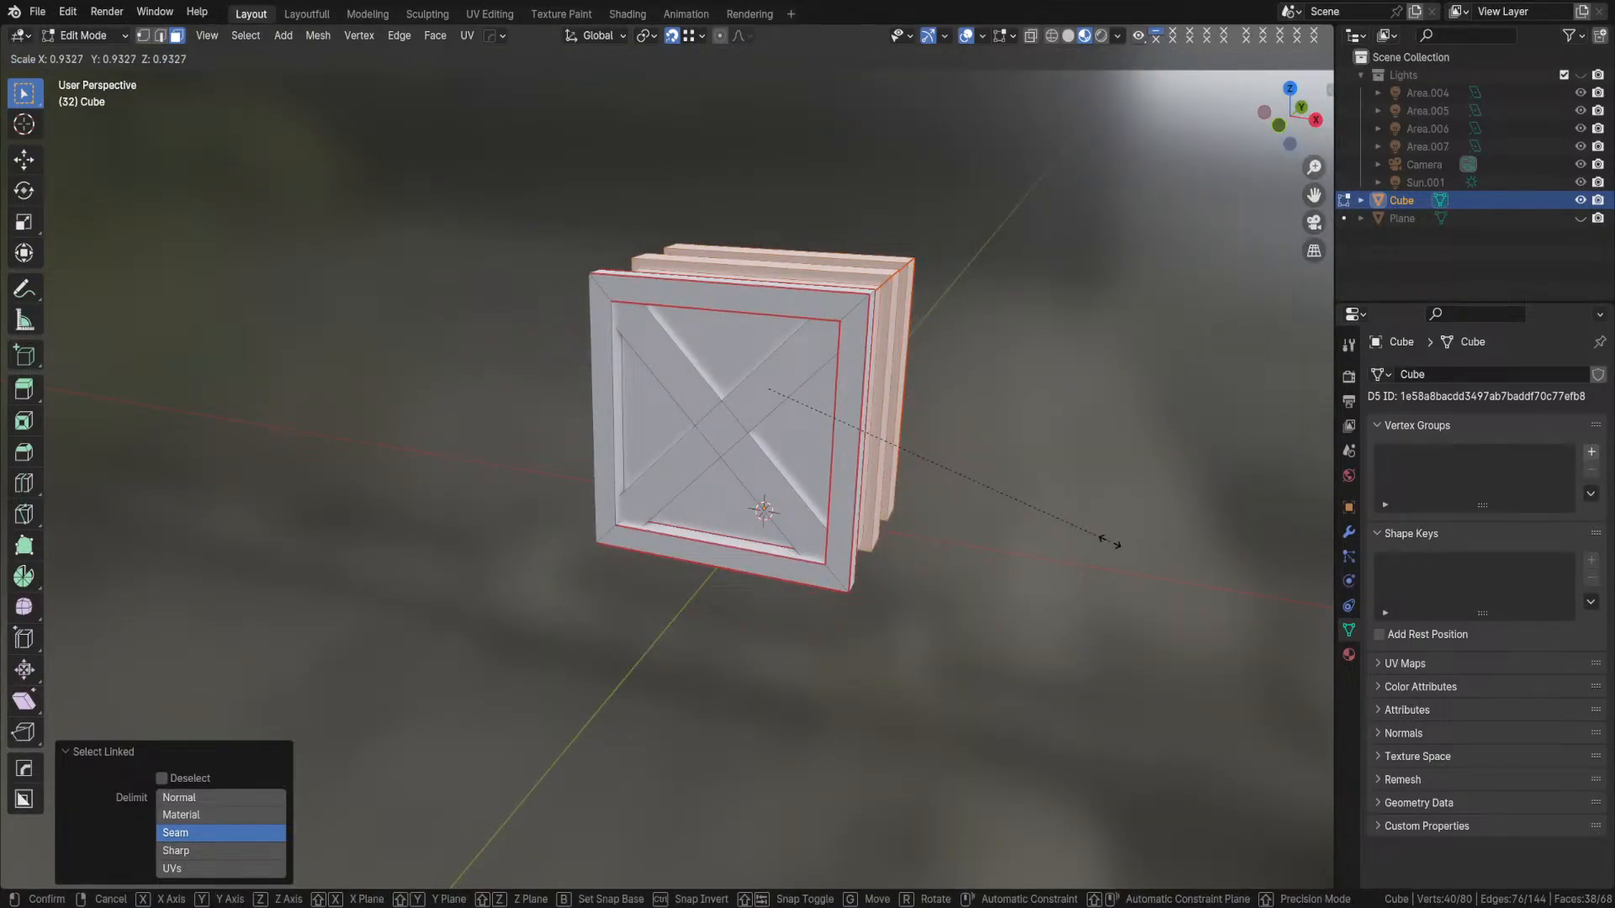
left_click(1098, 539)
- Scale the banded cube body by about 1.016 in the front view to align it with the frame
key("KP_1")
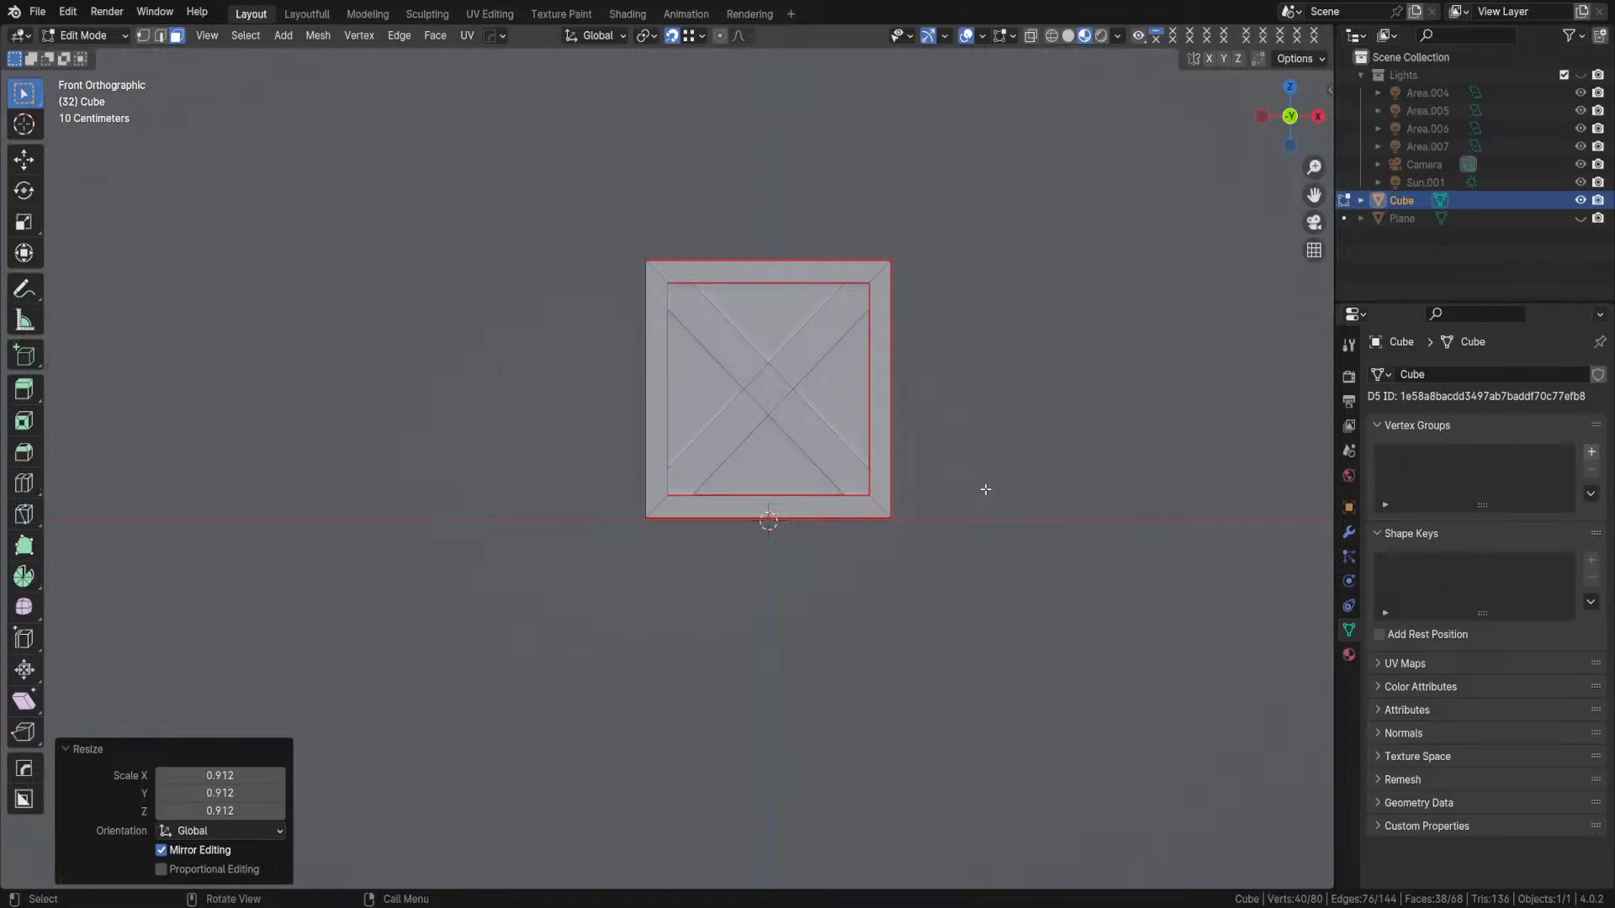
scroll(986, 489, "up", 1)
key("s")
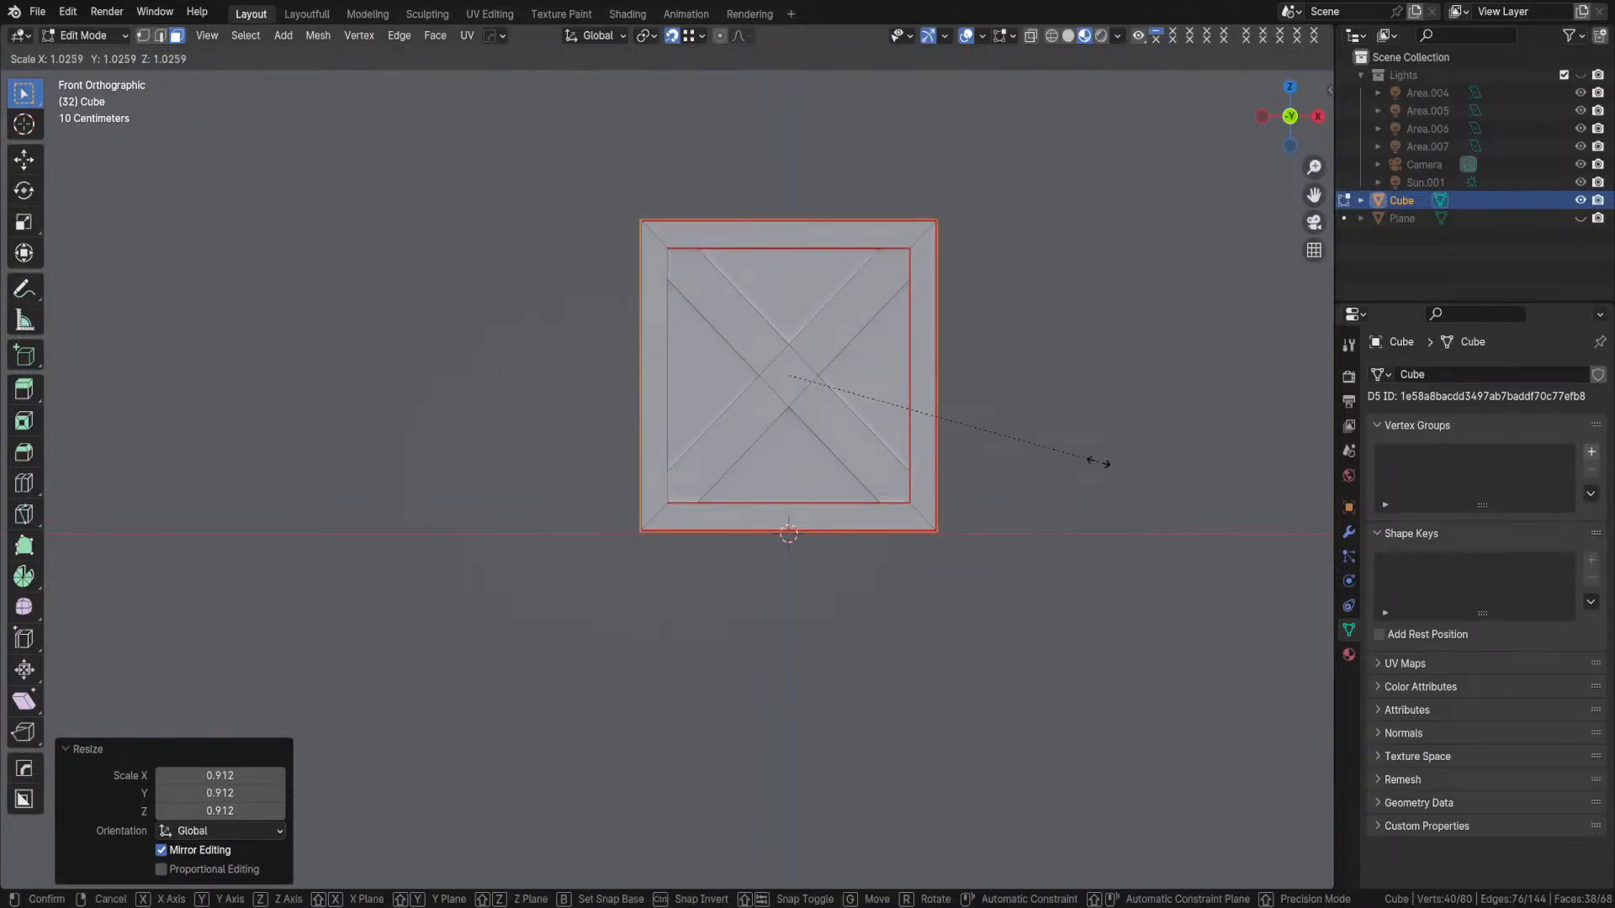
left_click(1085, 454)
middle_click_drag(1085, 454, 884, 716)
scroll(800, 533, "up", 3)
middle_click_drag(708, 482, 510, 262)
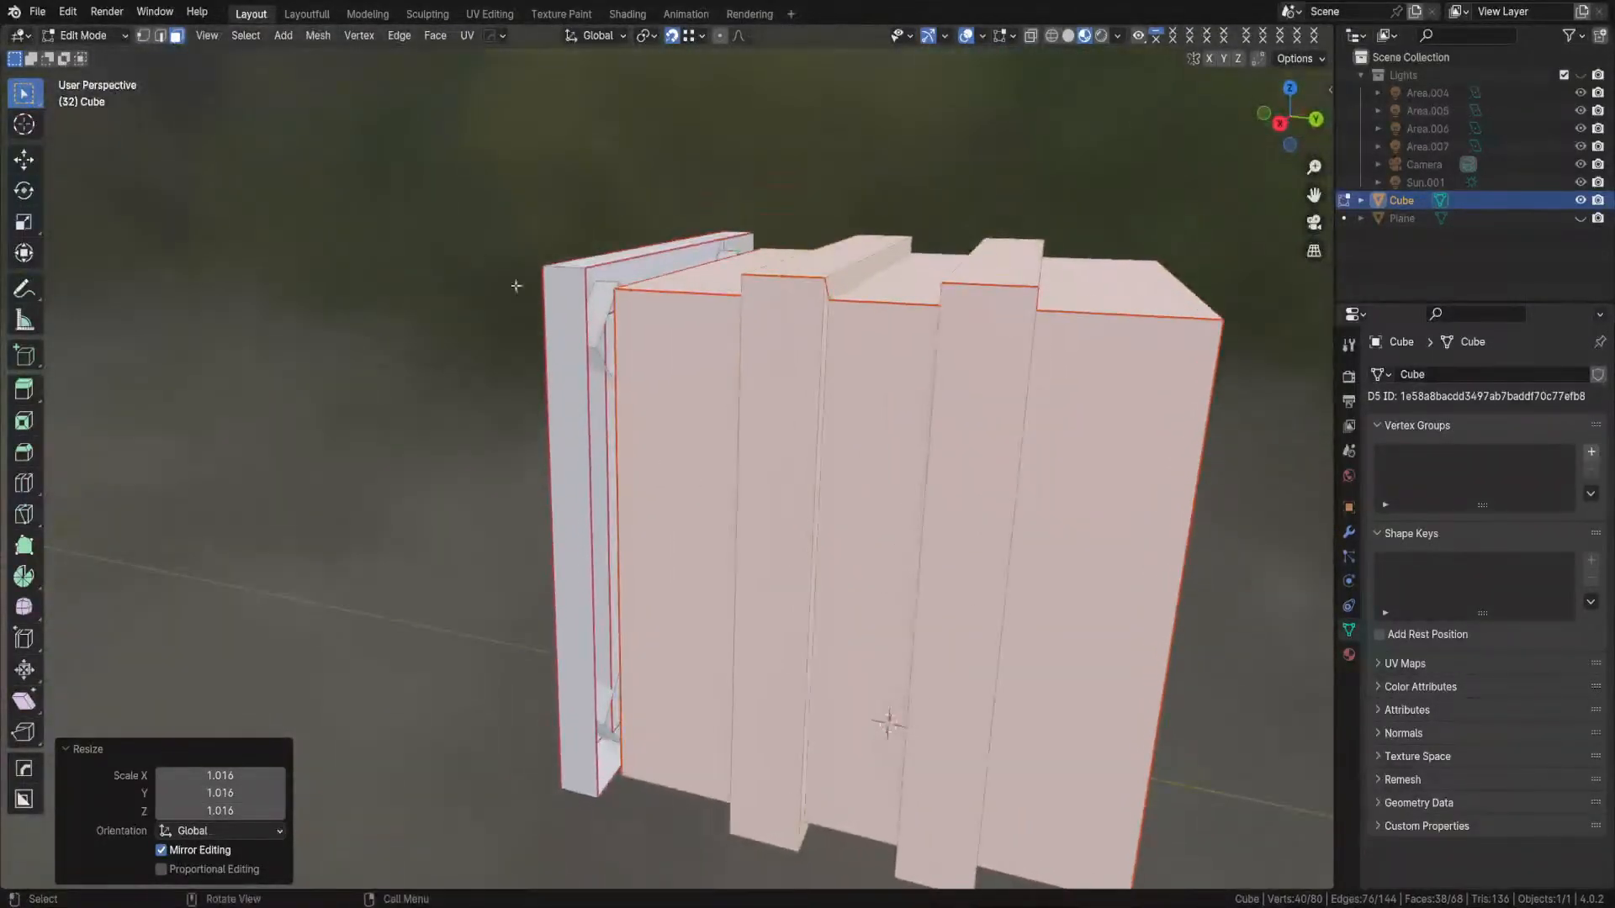
left_click(574, 310)
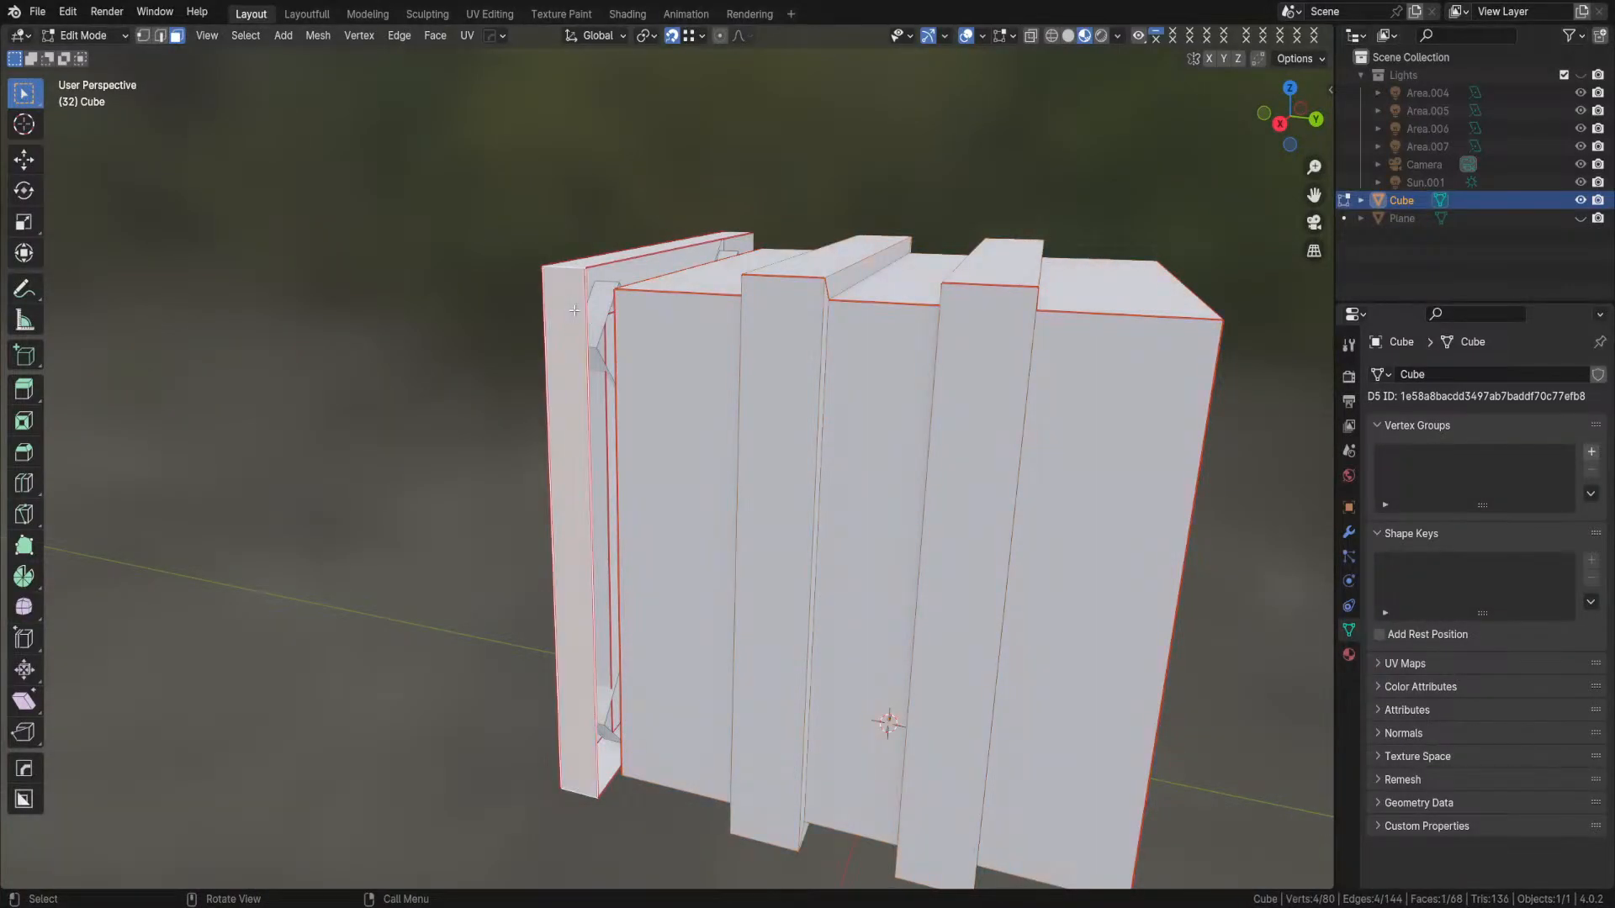
key("l")
middle_click_drag(715, 430, 795, 451)
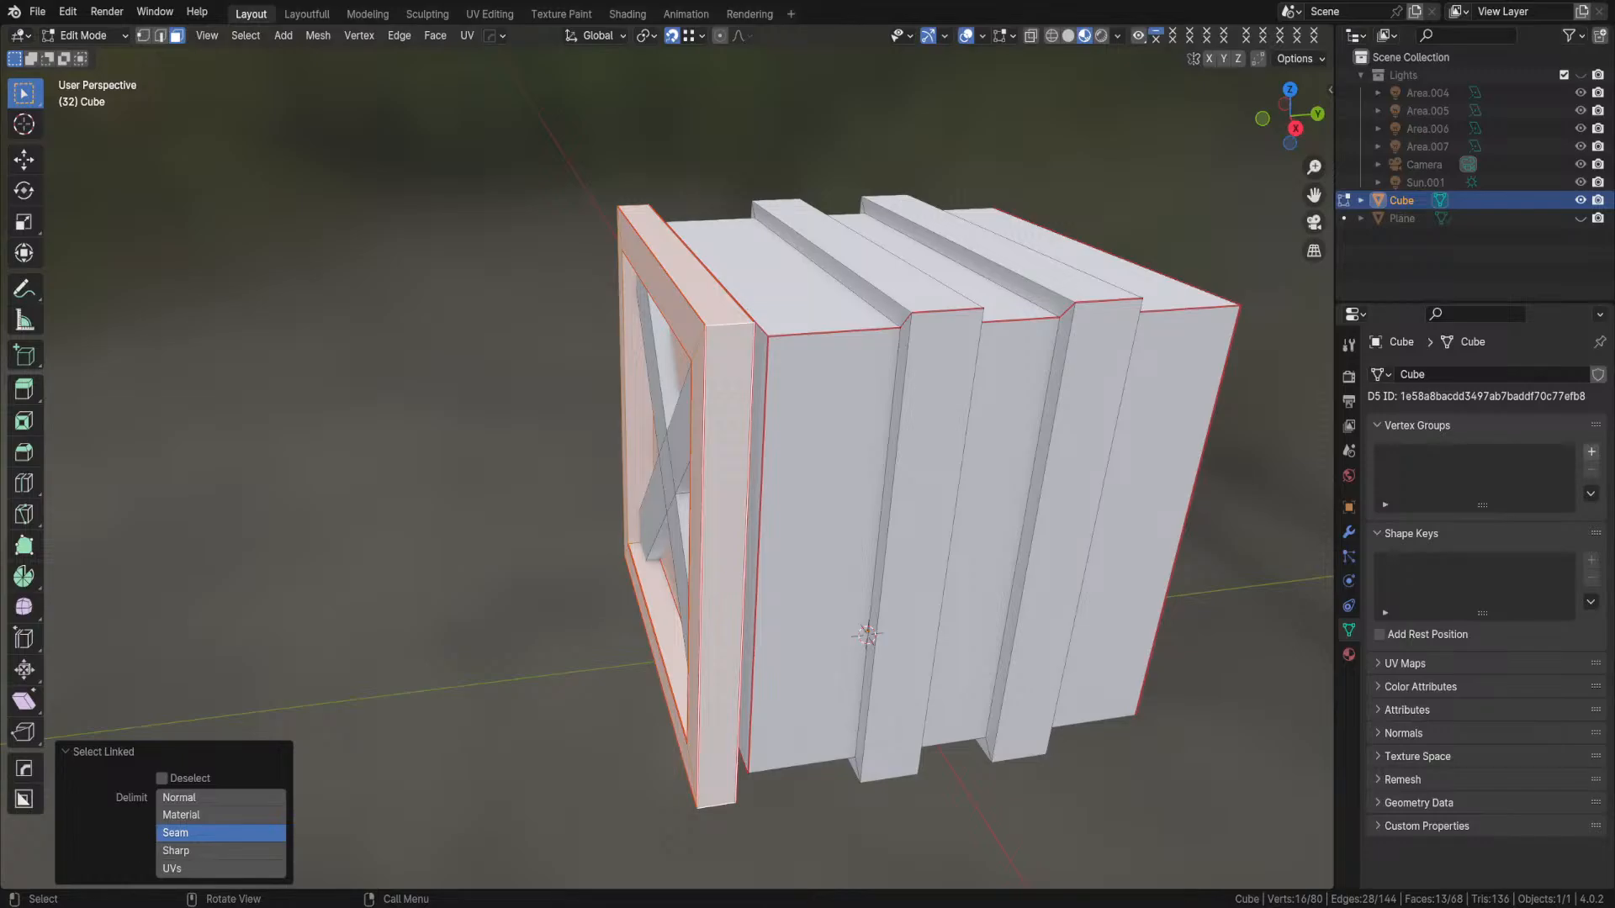
middle_click_drag(750, 402, 610, 266)
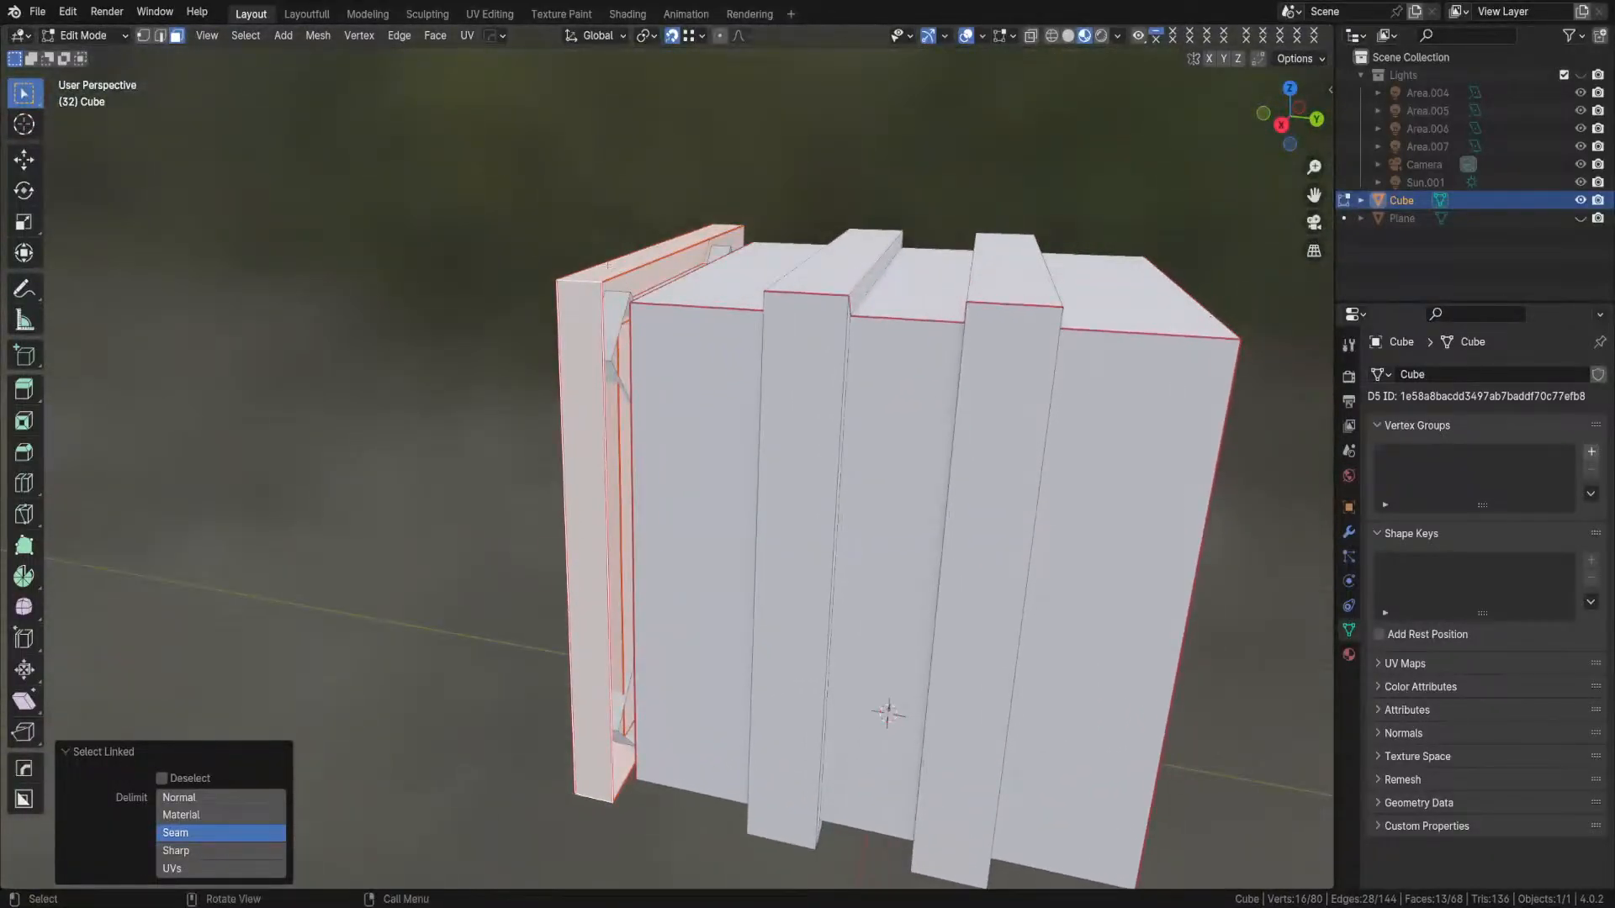
key("alt+a")
- Extrude the front frame's rear outer edge loop inward, scaling it to about 0.83 in X and Z
key("2")
left_click(615, 278, "alt")
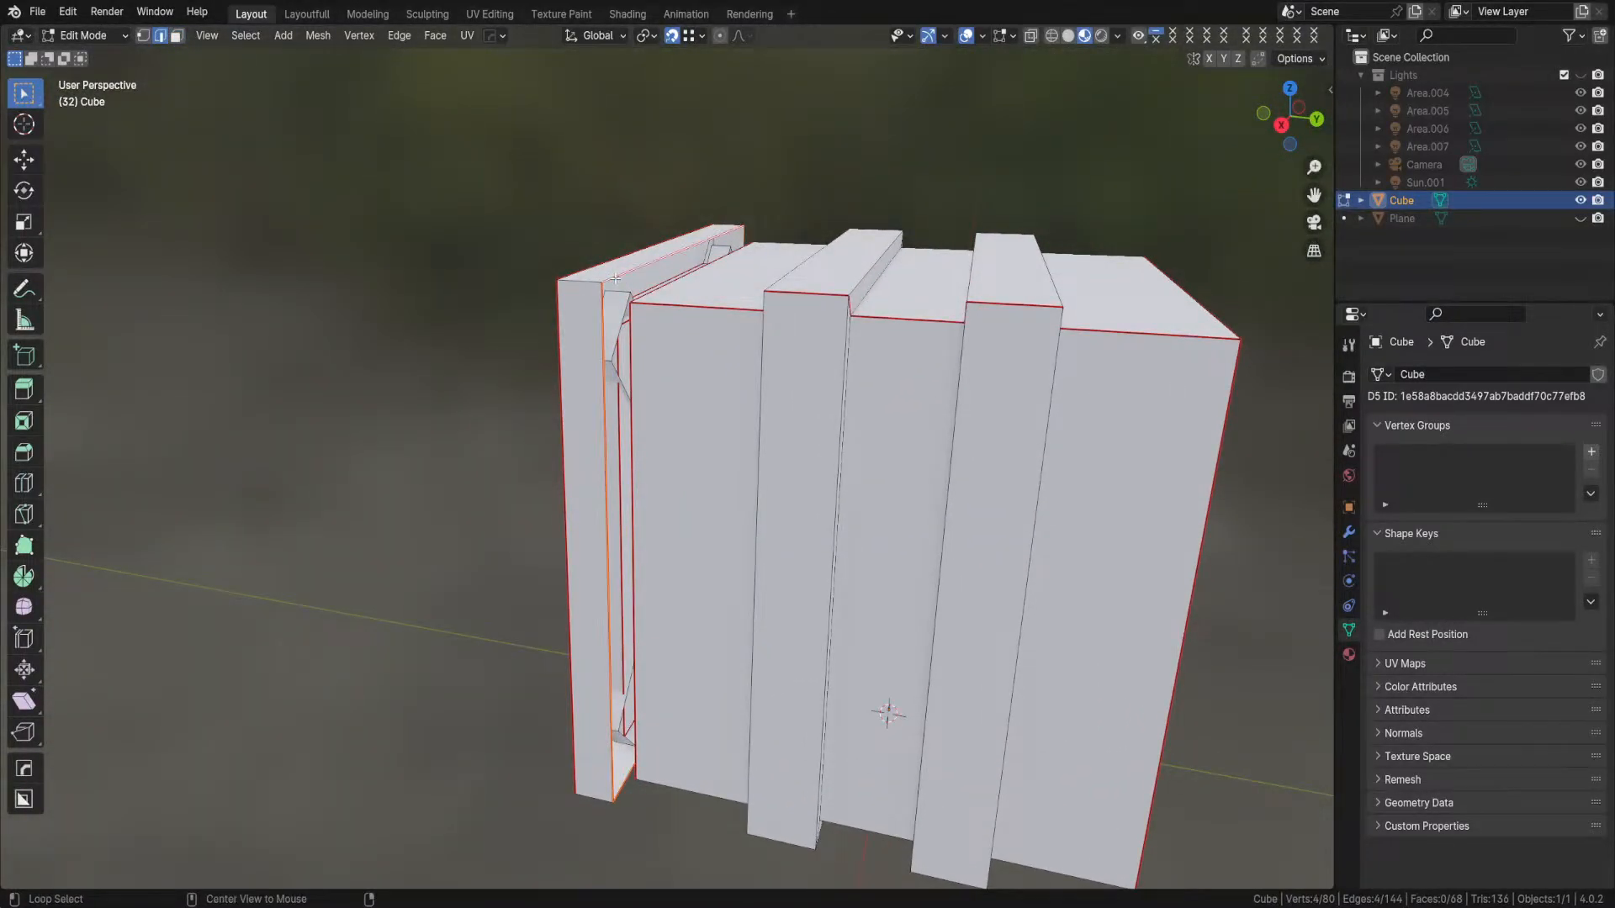
key("e")
key("s")
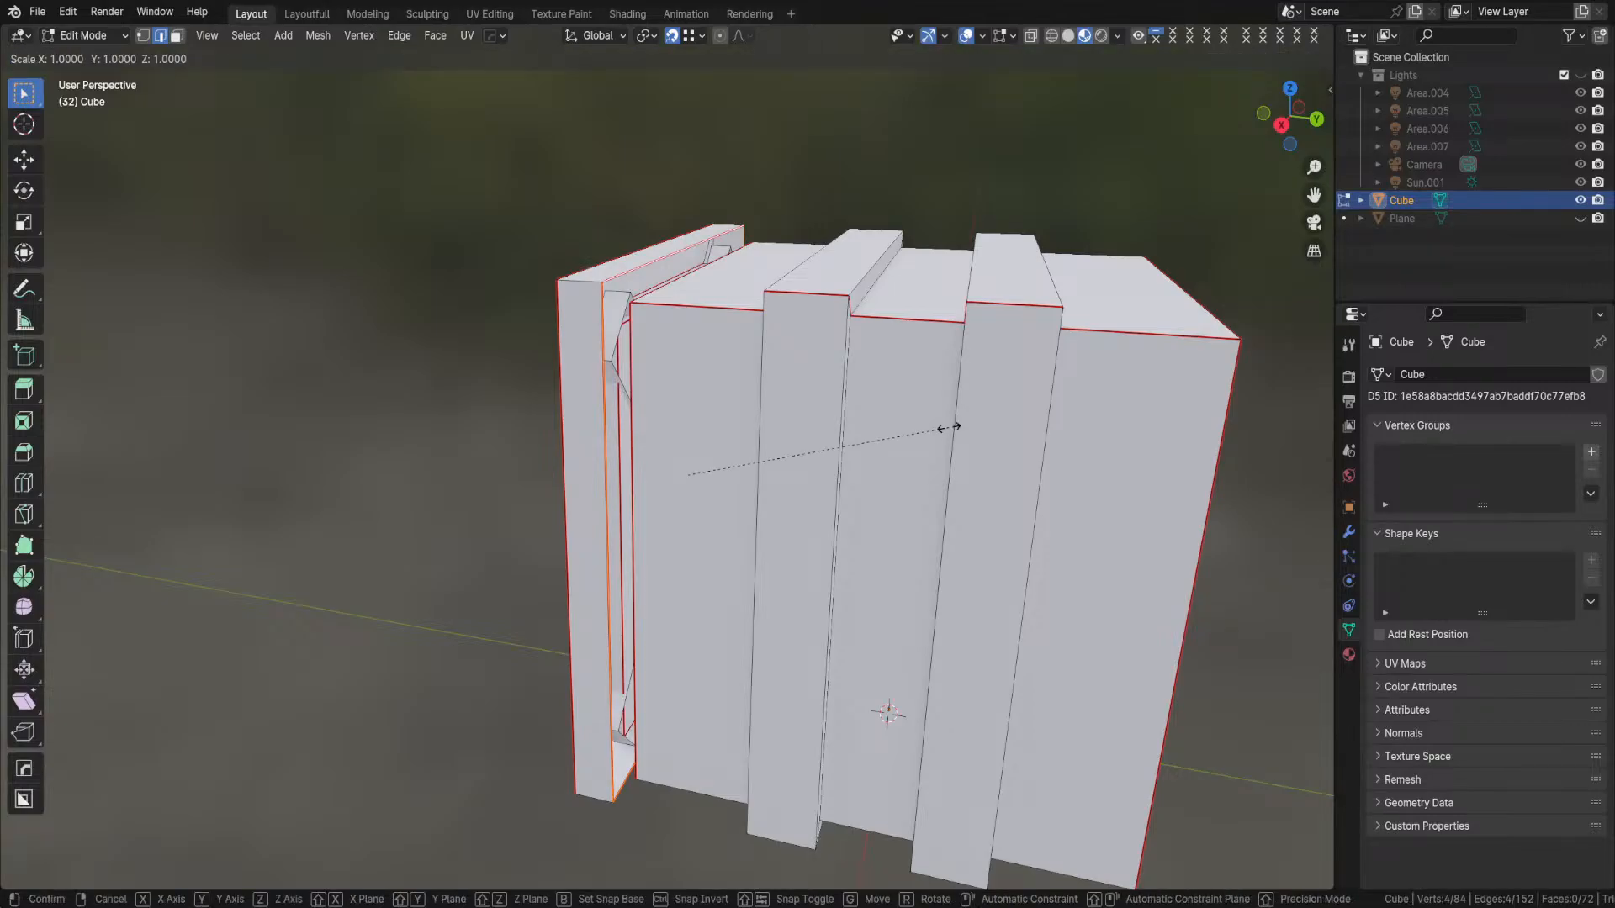
key("shift+y")
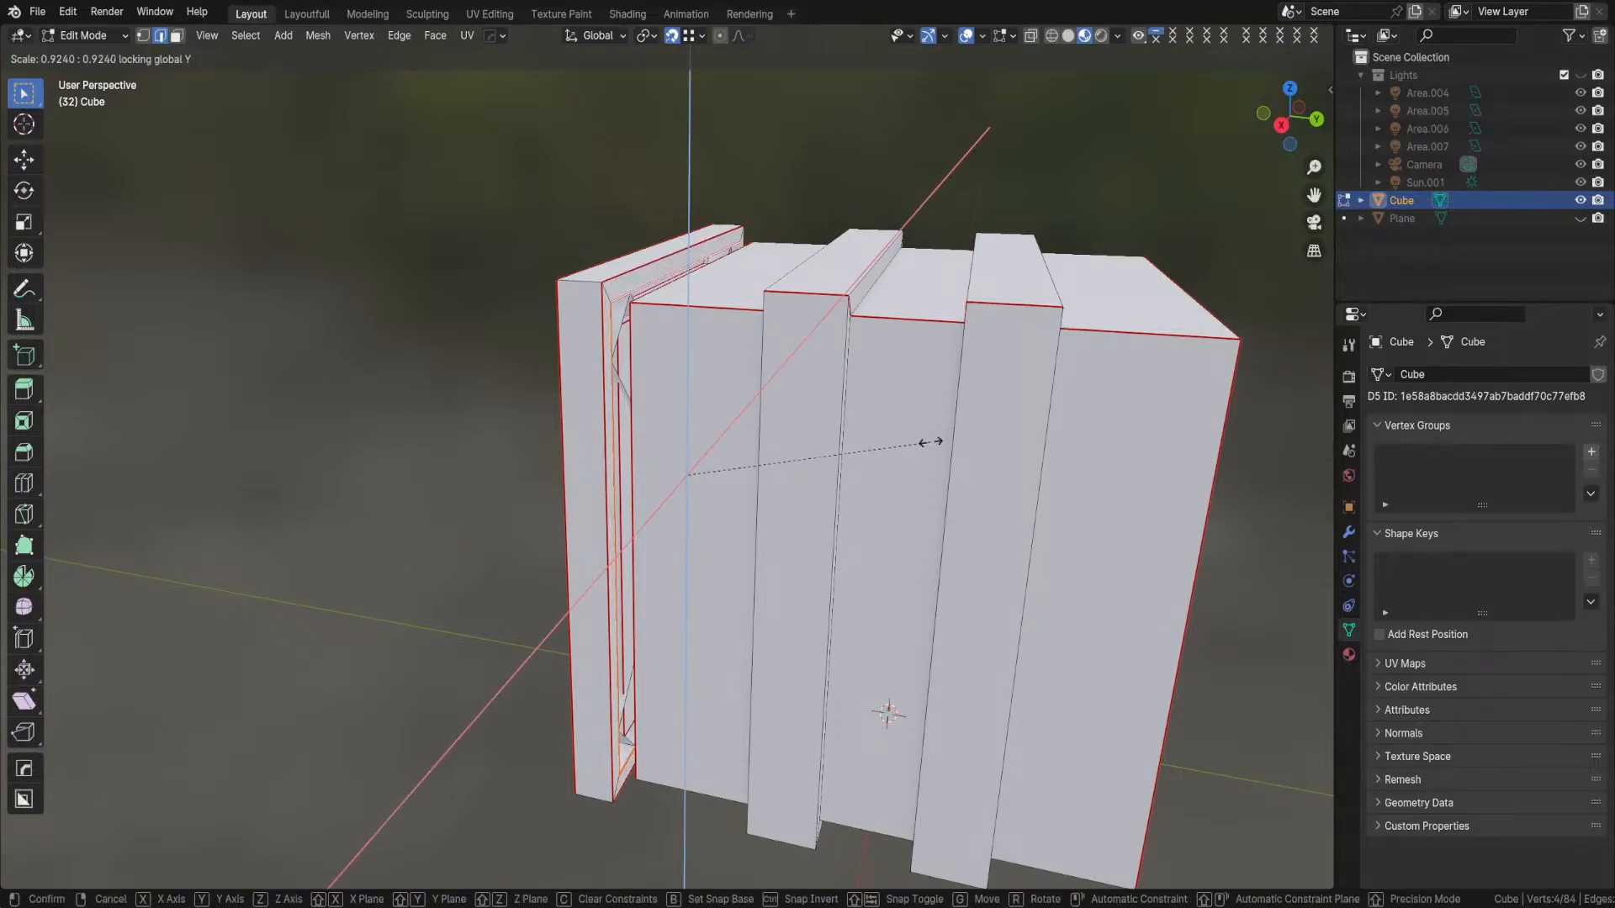
left_click(908, 461)
middle_click_drag(908, 461, 784, 403)
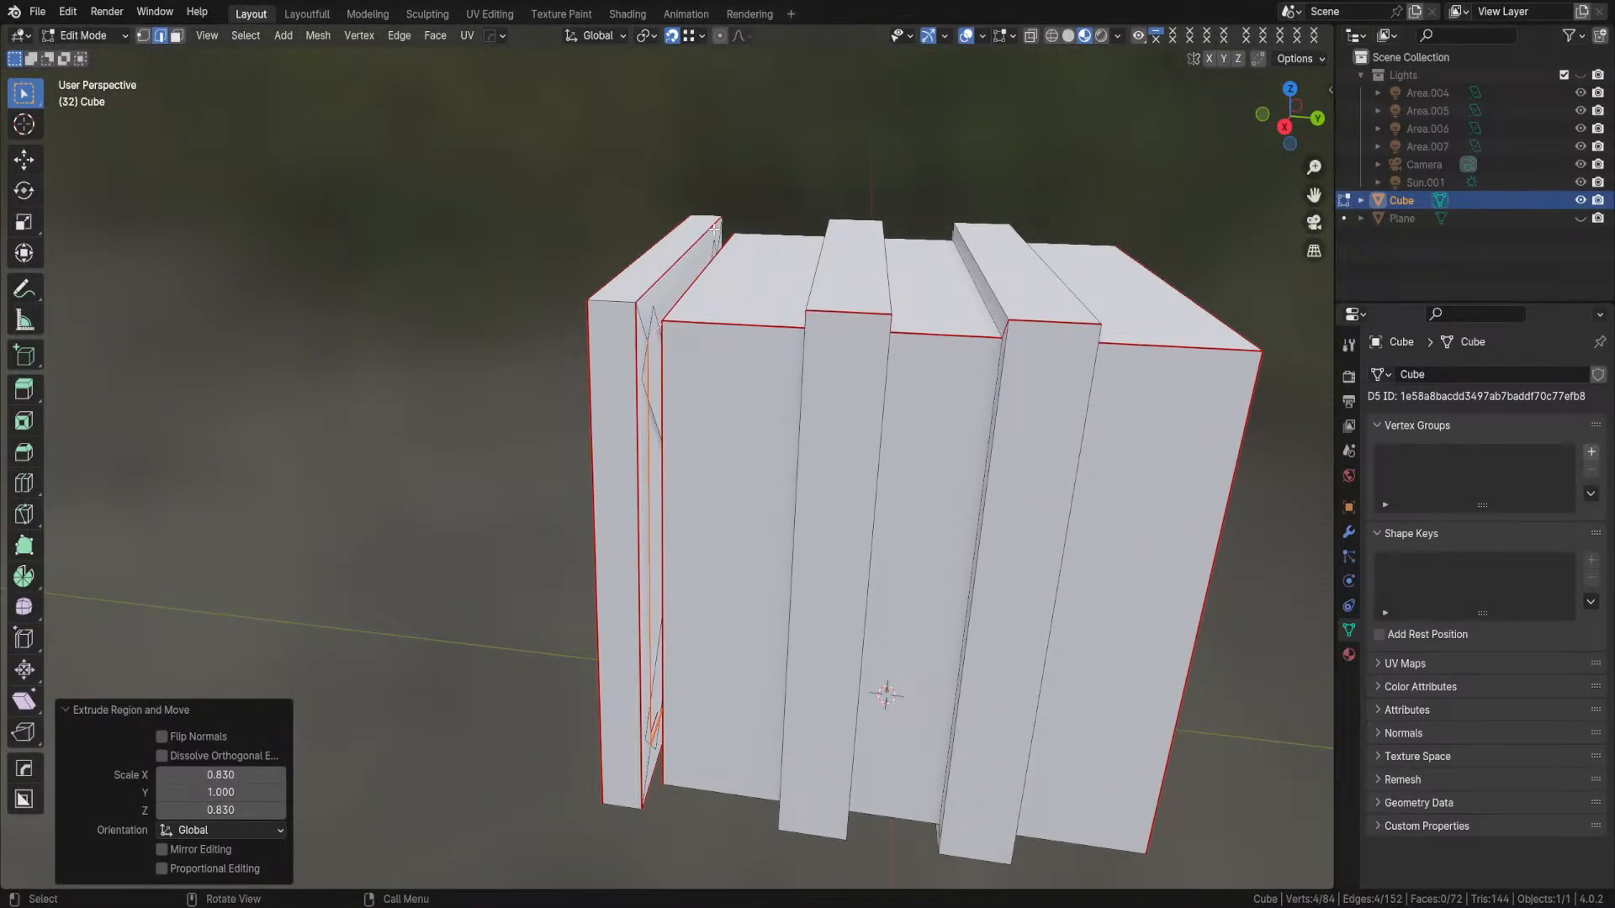
middle_click_drag(714, 227, 761, 548)
- Return to Object Mode and delete the crate object
key("Tab")
left_click(760, 443)
scroll(724, 538, "down", 1)
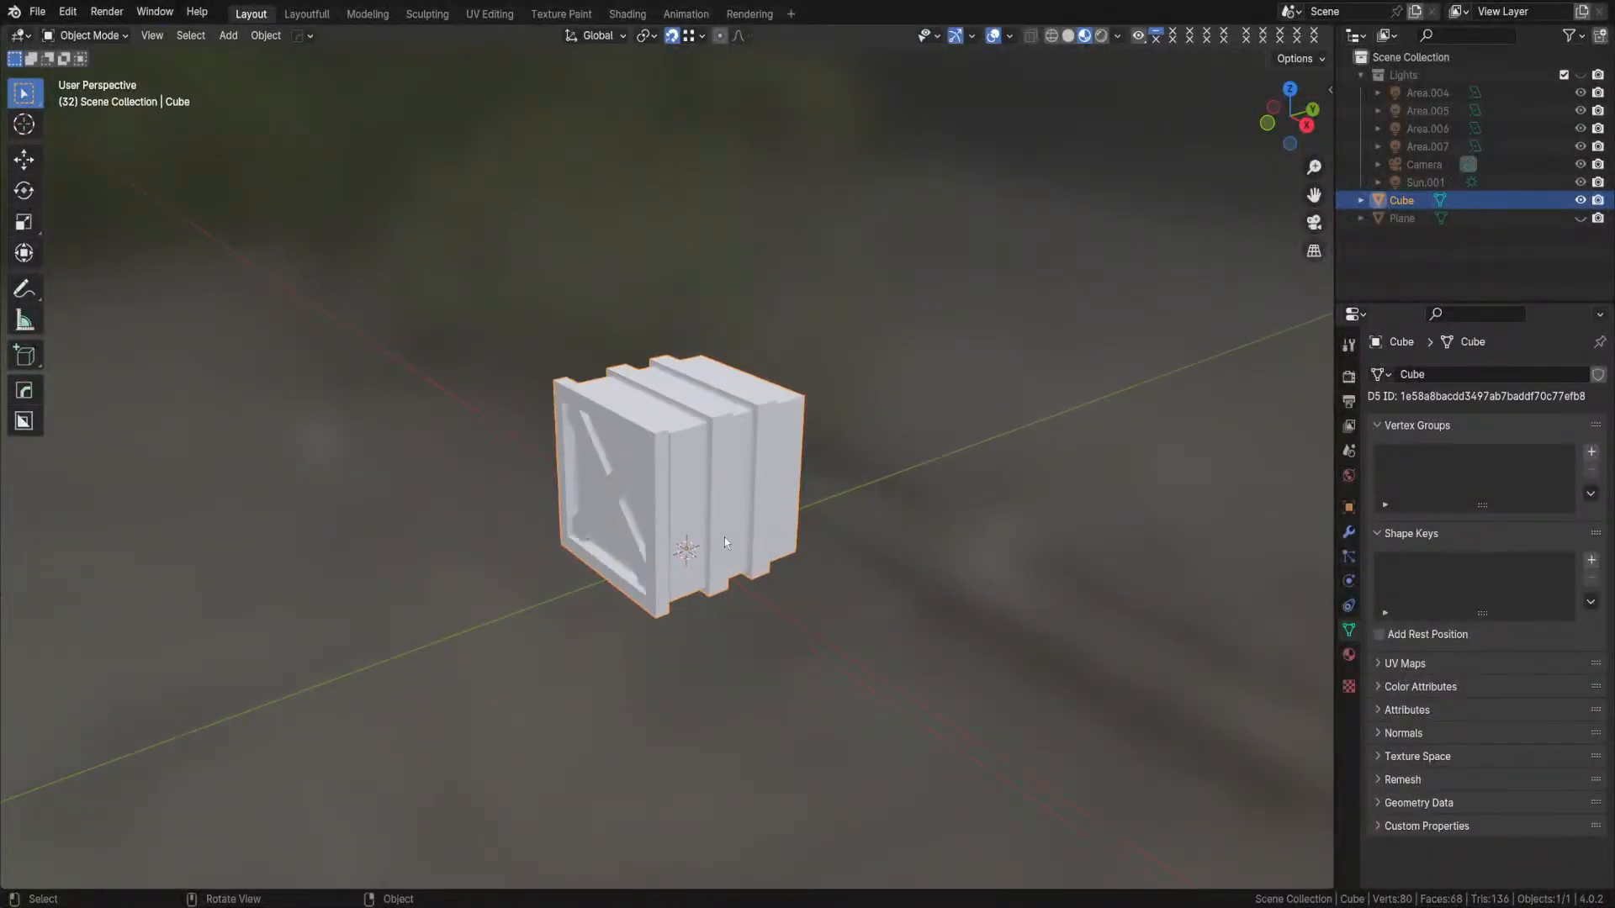
middle_click_drag(690, 585, 673, 553)
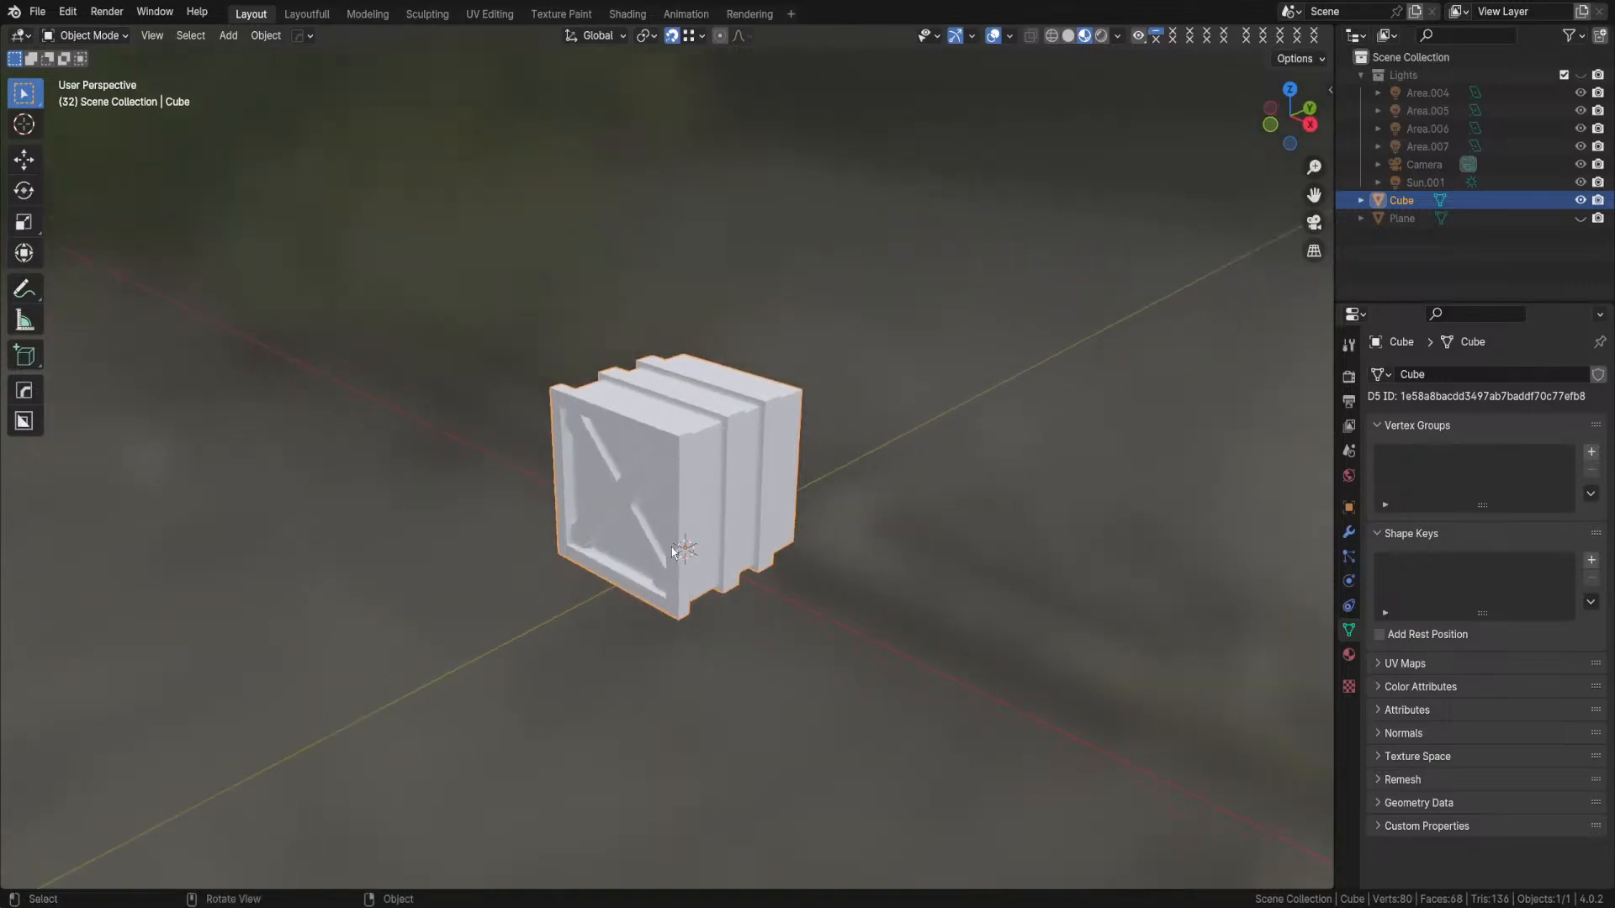
key("Delete")
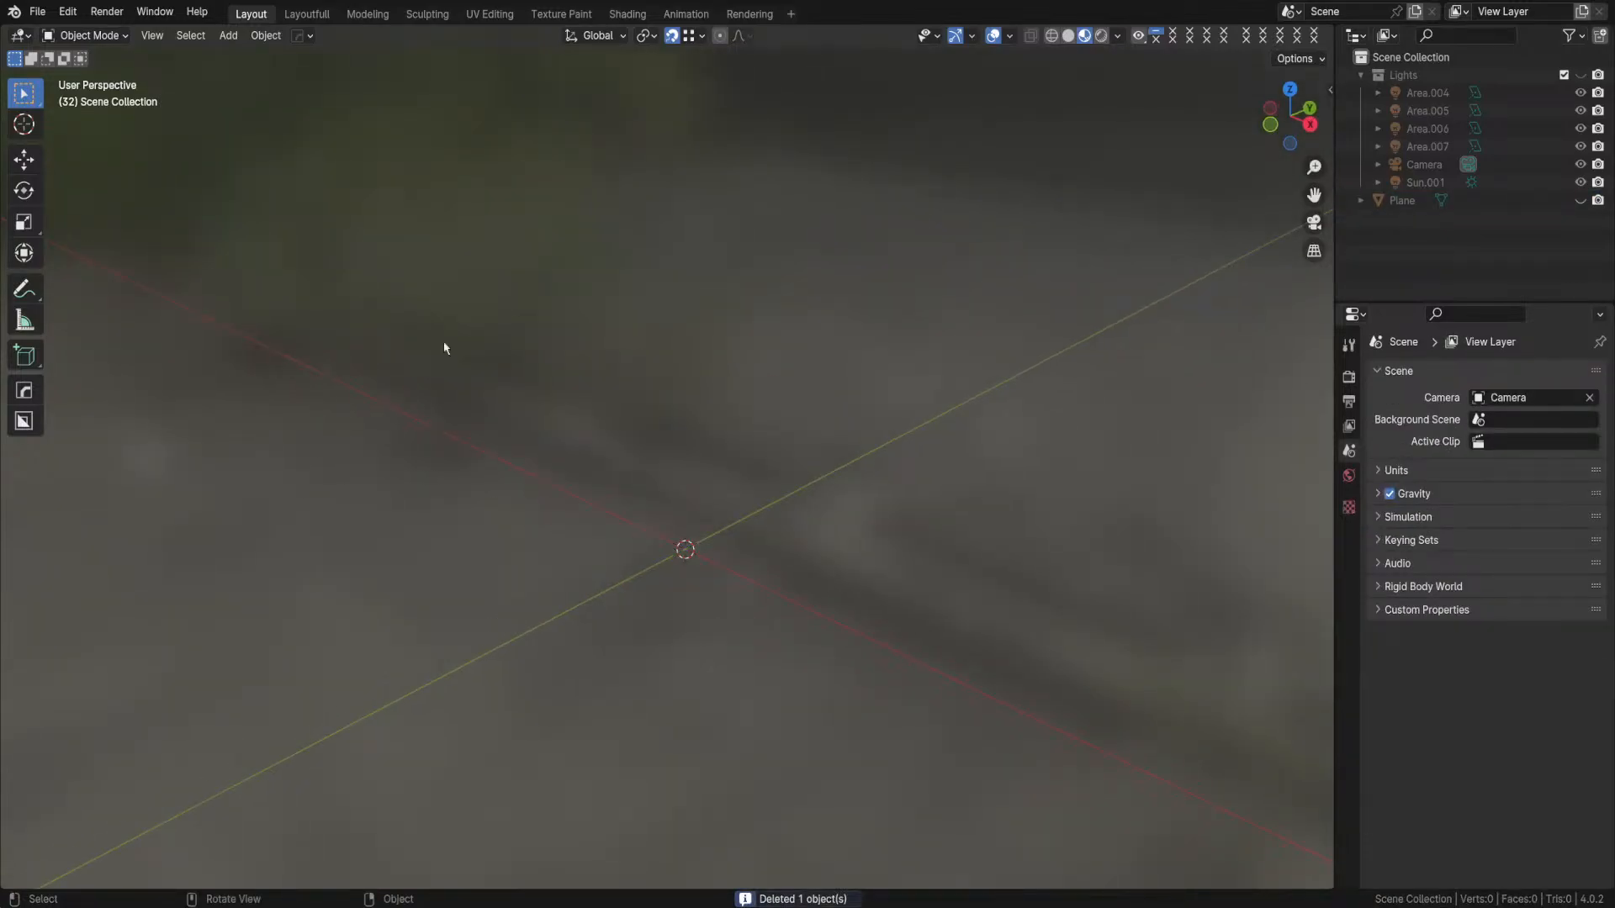
- Add a 2 m cube at the world origin and raise it about 1.88 m along Z
left_click(228, 36)
mouse_move(269, 57)
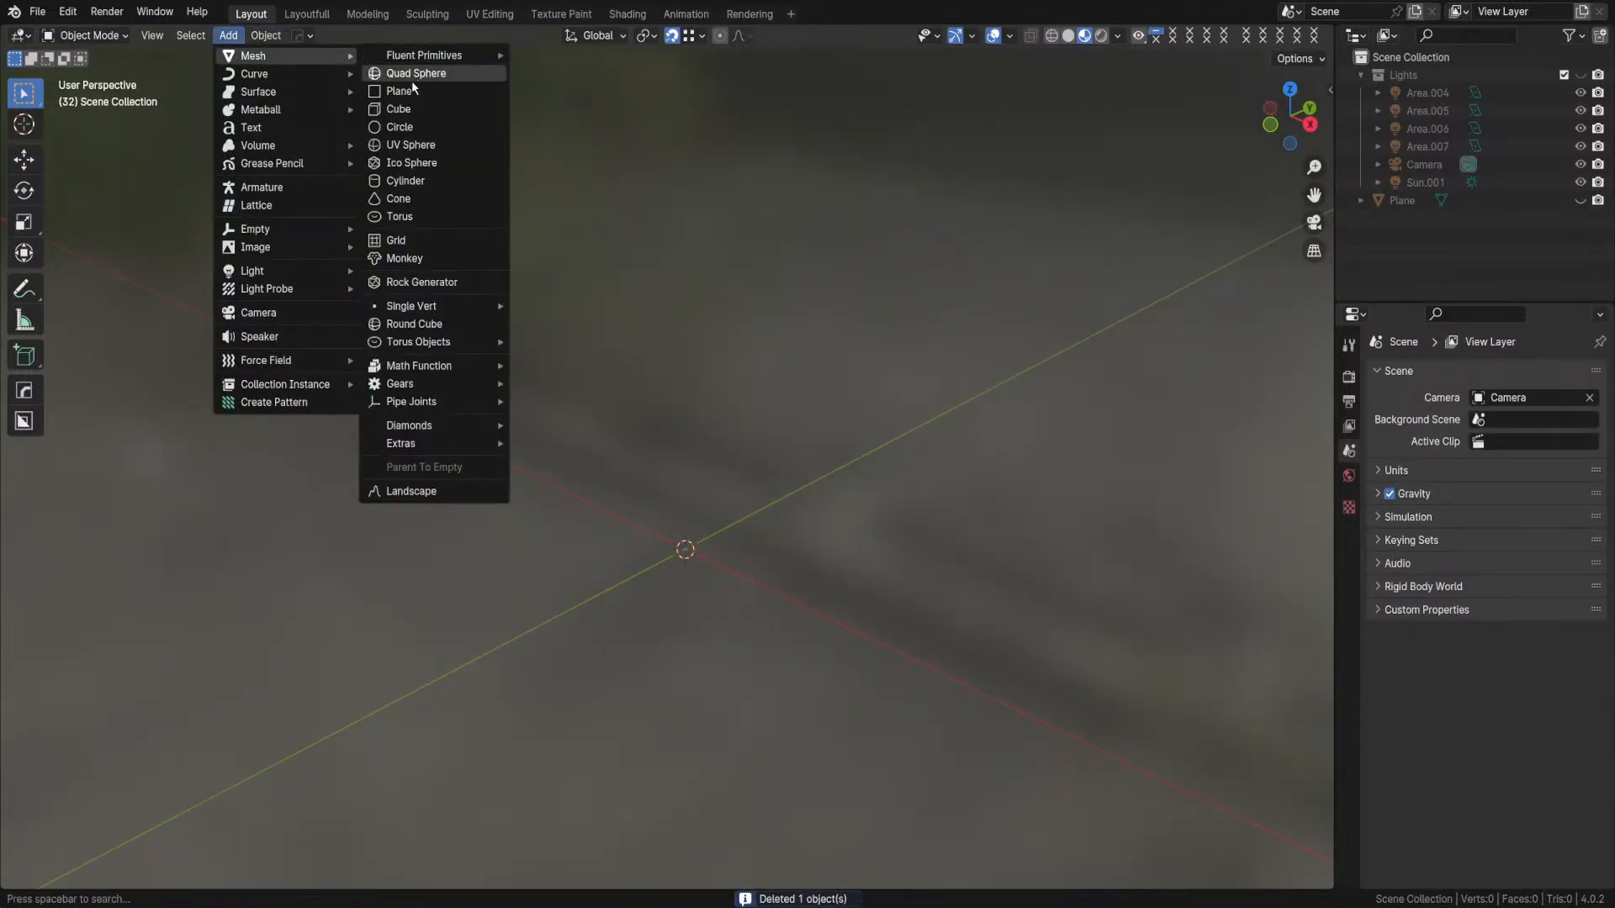
left_click(417, 110)
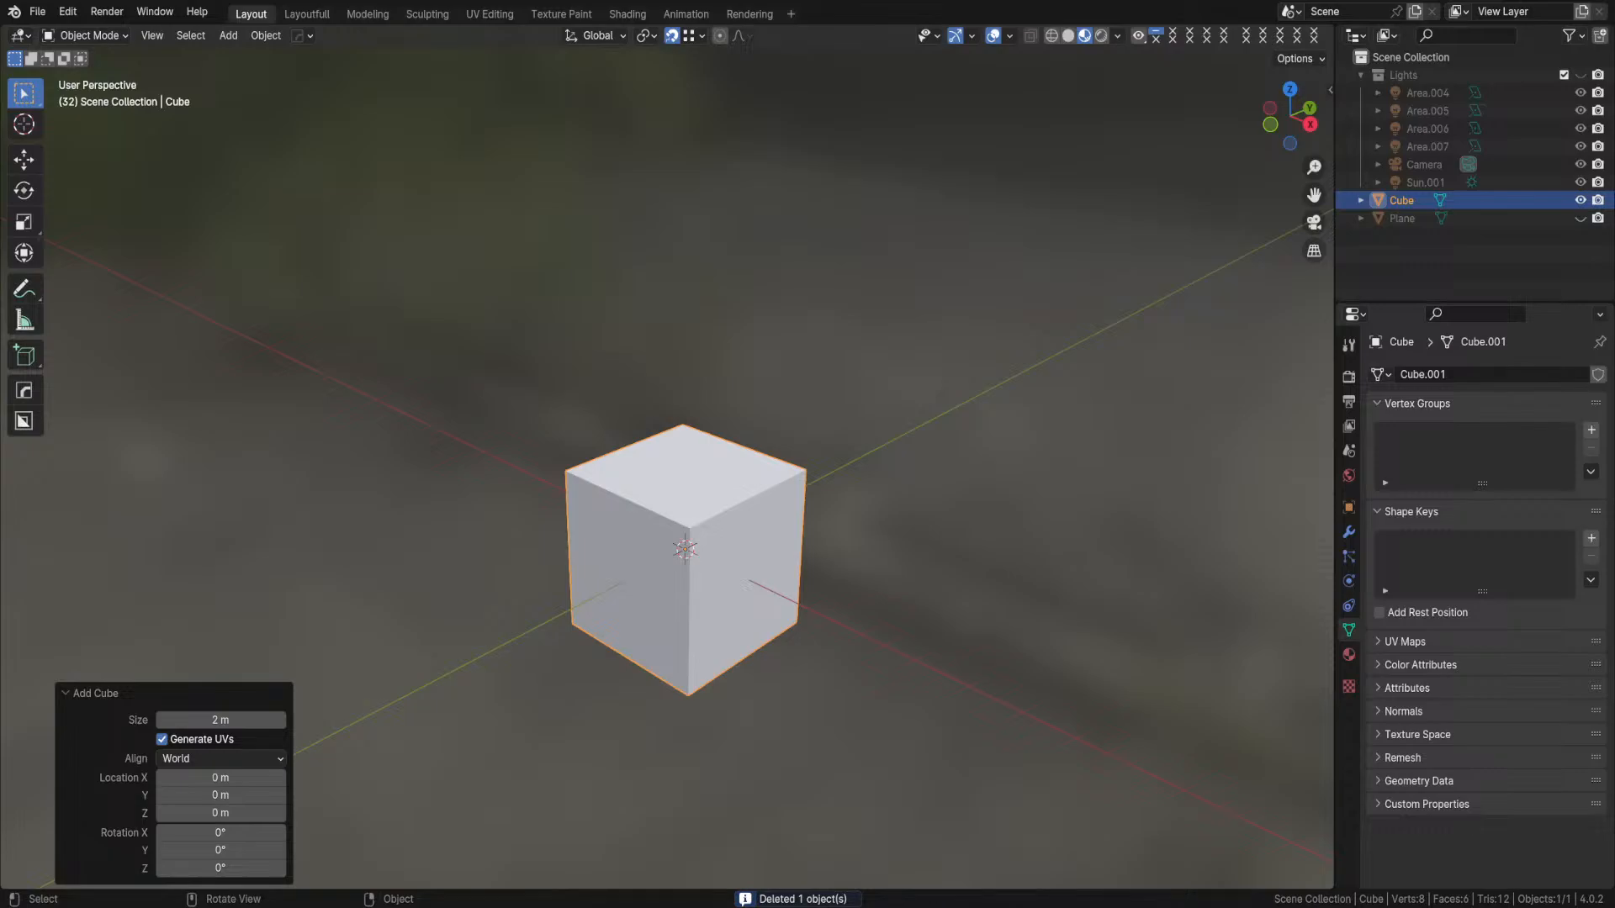
middle_click_drag(698, 538, 753, 517)
key("g")
key("z")
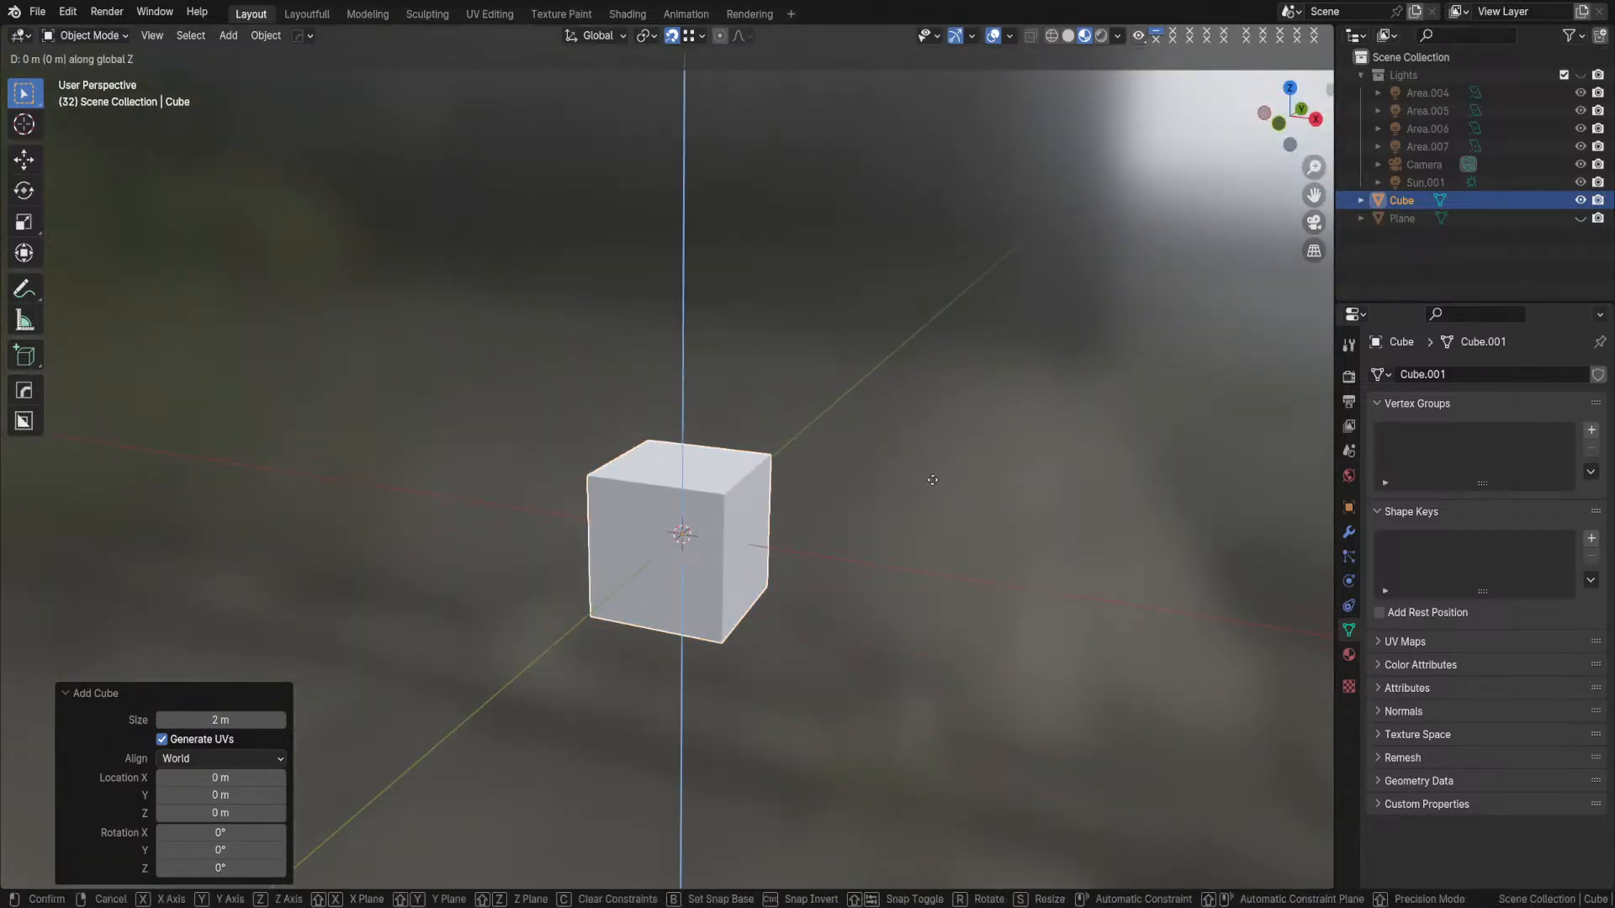
left_click(894, 356)
middle_click_drag(724, 434, 736, 402)
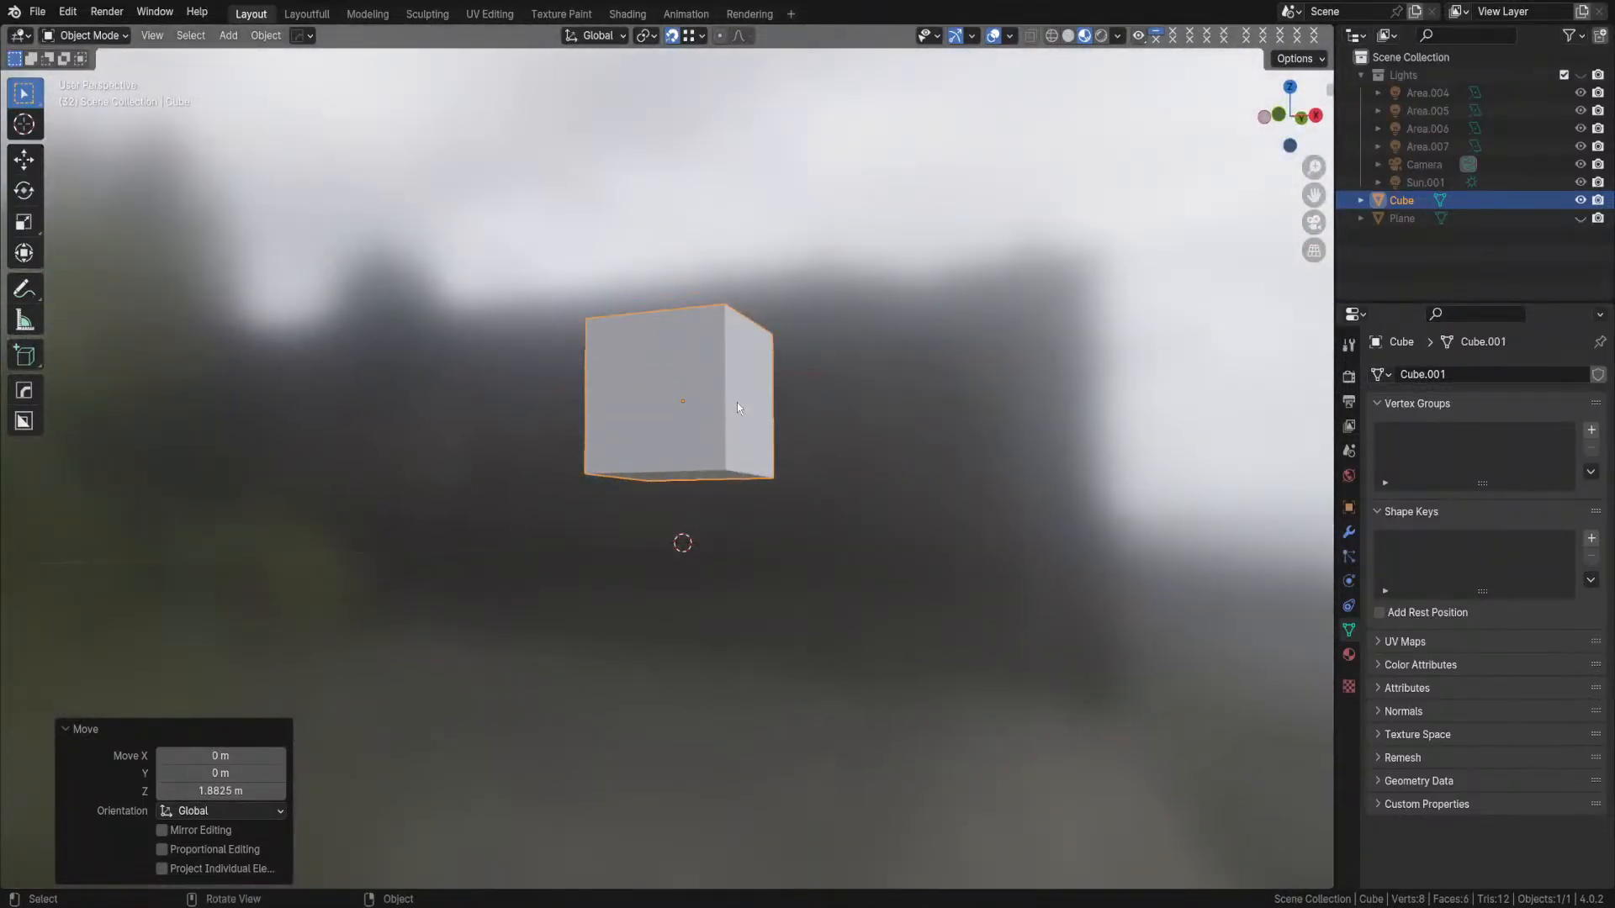
- Set the cube's origin to the centre of its bottom face with the HOps Set Origin tool
key("q")
mouse_move(719, 449)
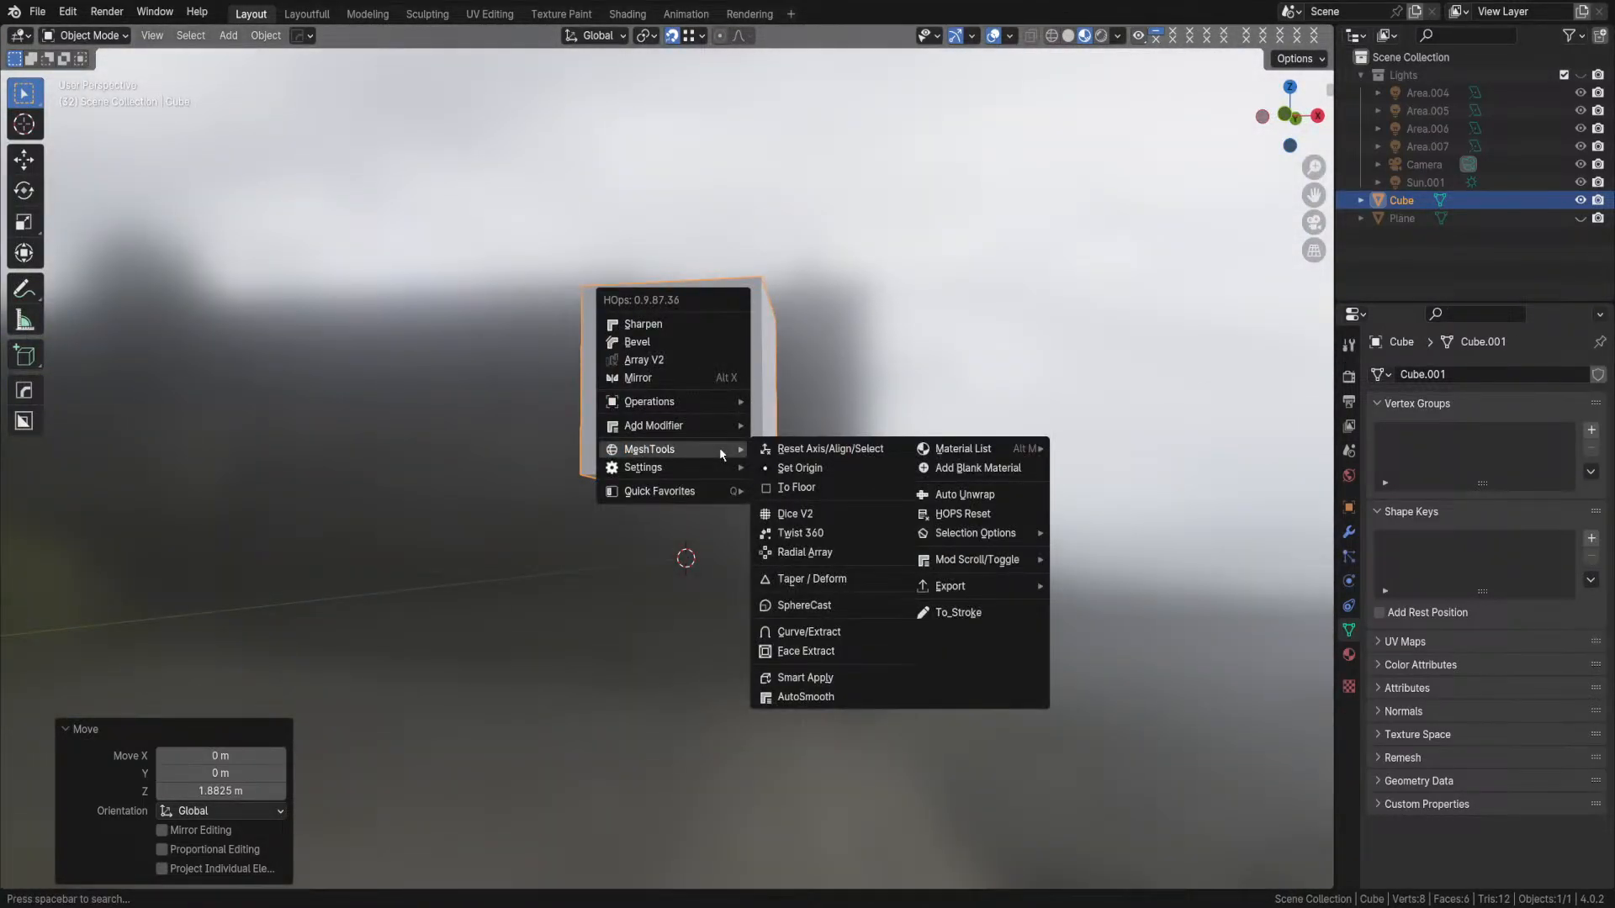
left_click(767, 468)
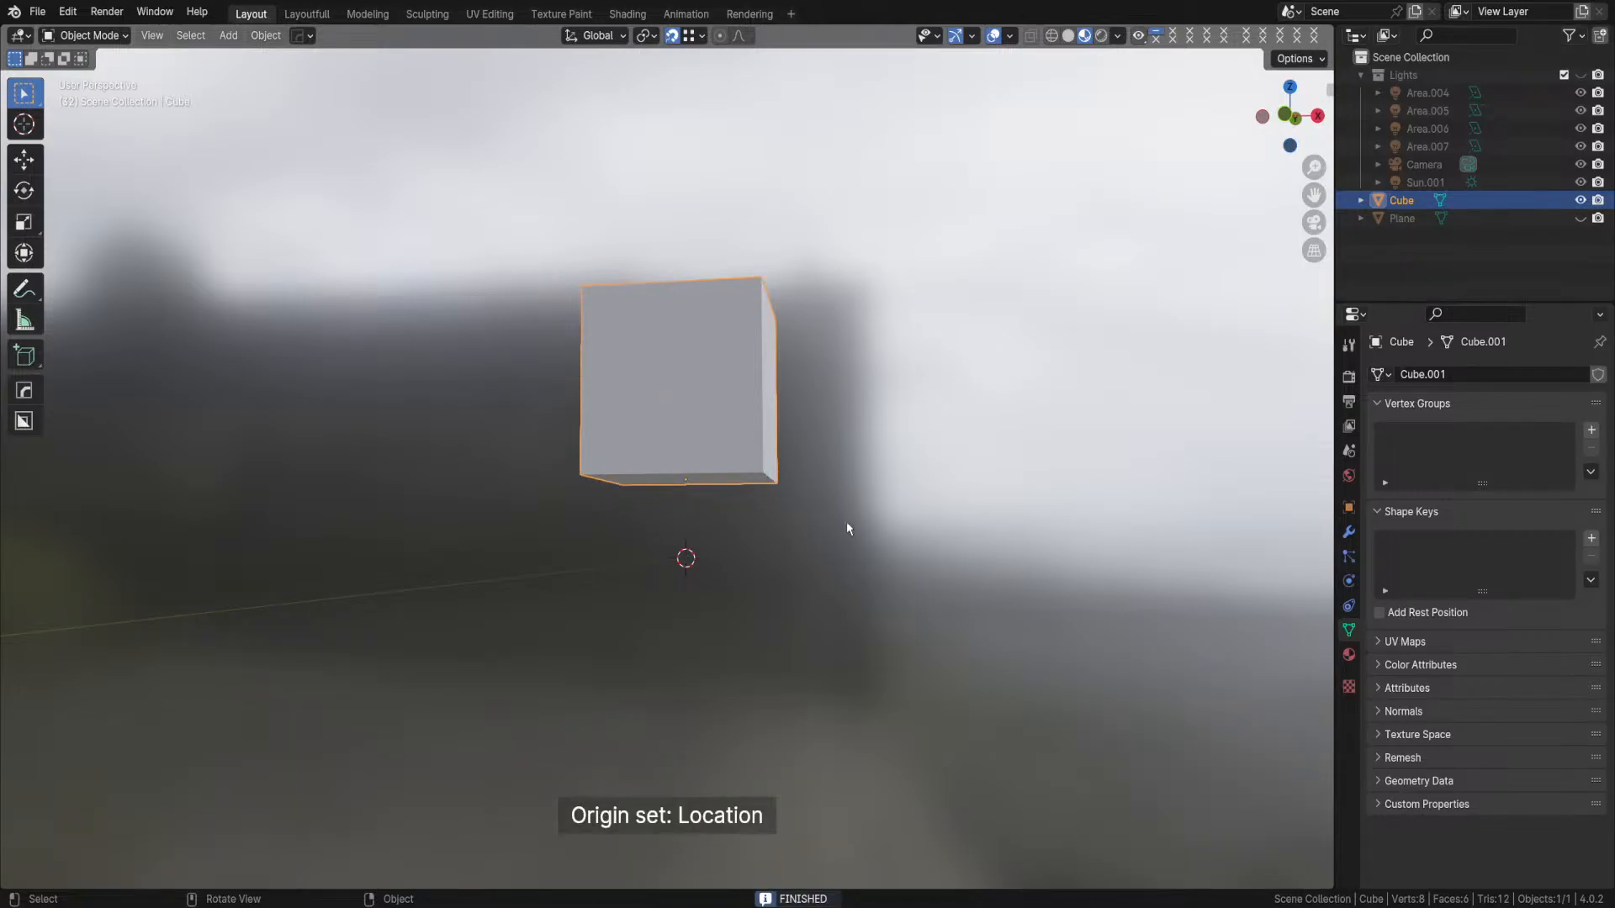
middle_click_drag(844, 533, 850, 537)
key("ctrl+Tab")
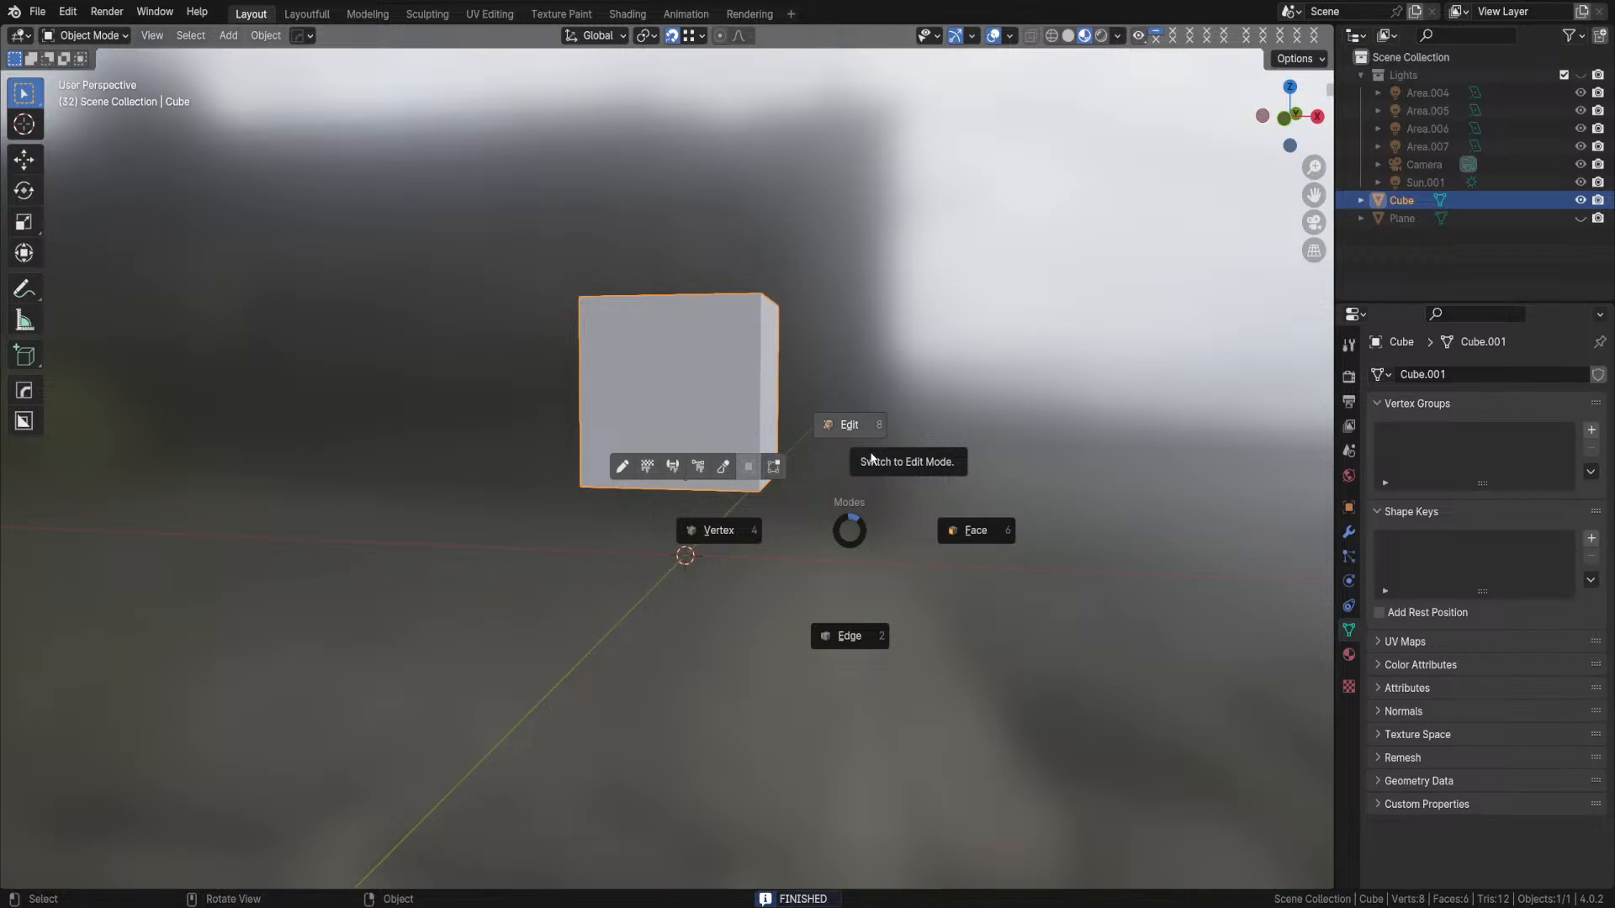
left_click(895, 502)
key("Tab")
left_click(667, 335)
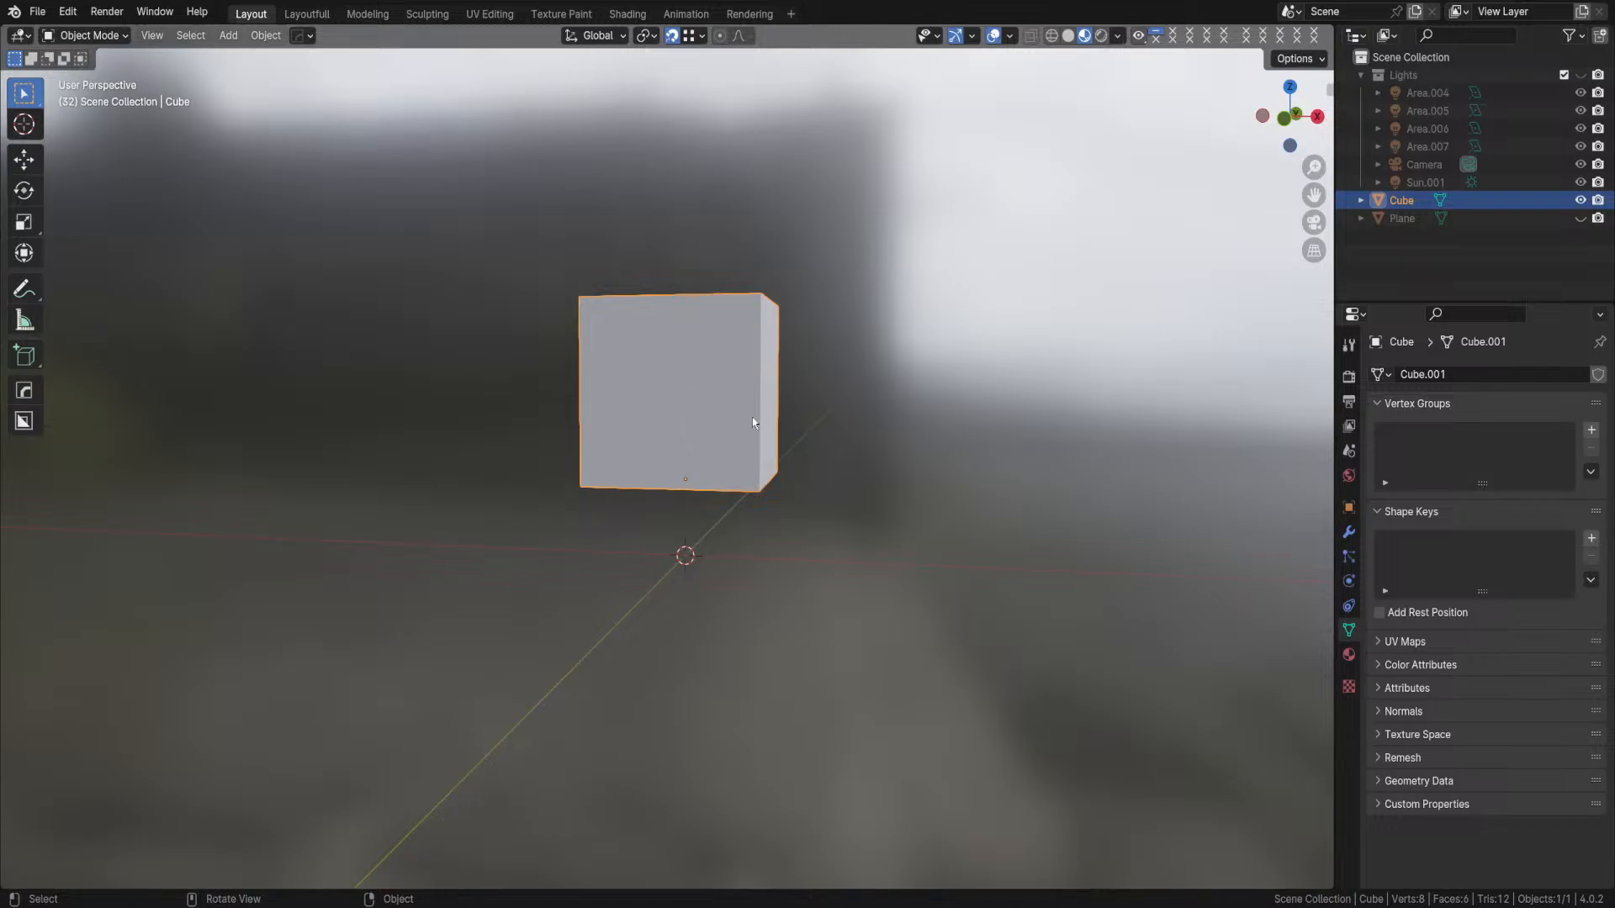
- Change the snapping target to Increment
middle_click_drag(750, 379, 721, 353)
left_click(686, 37)
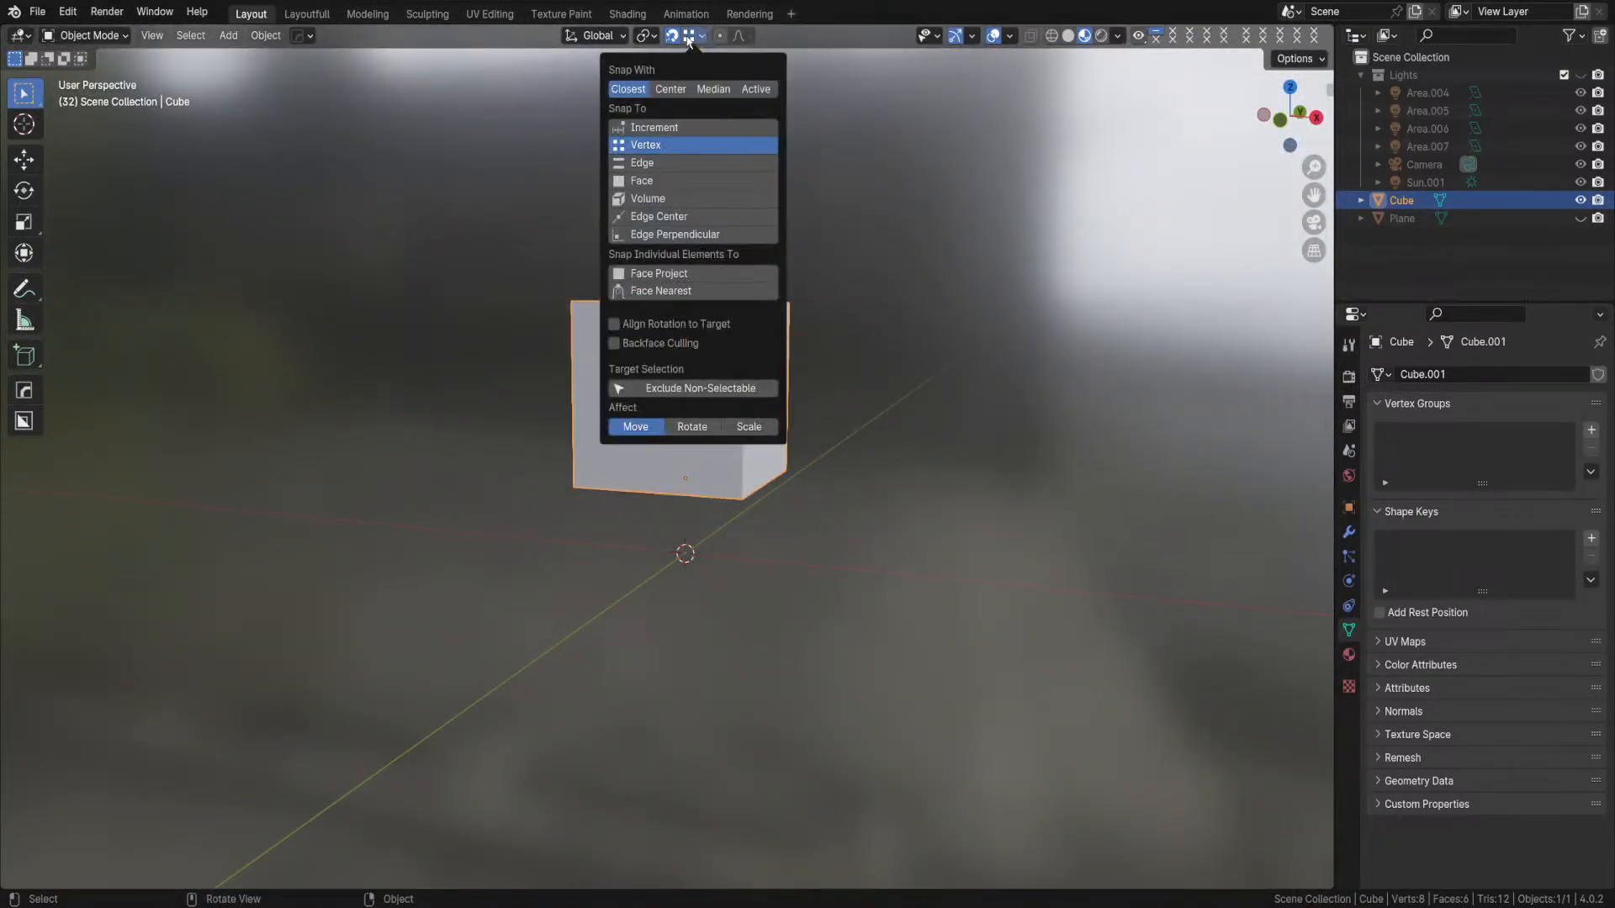
left_click(672, 127)
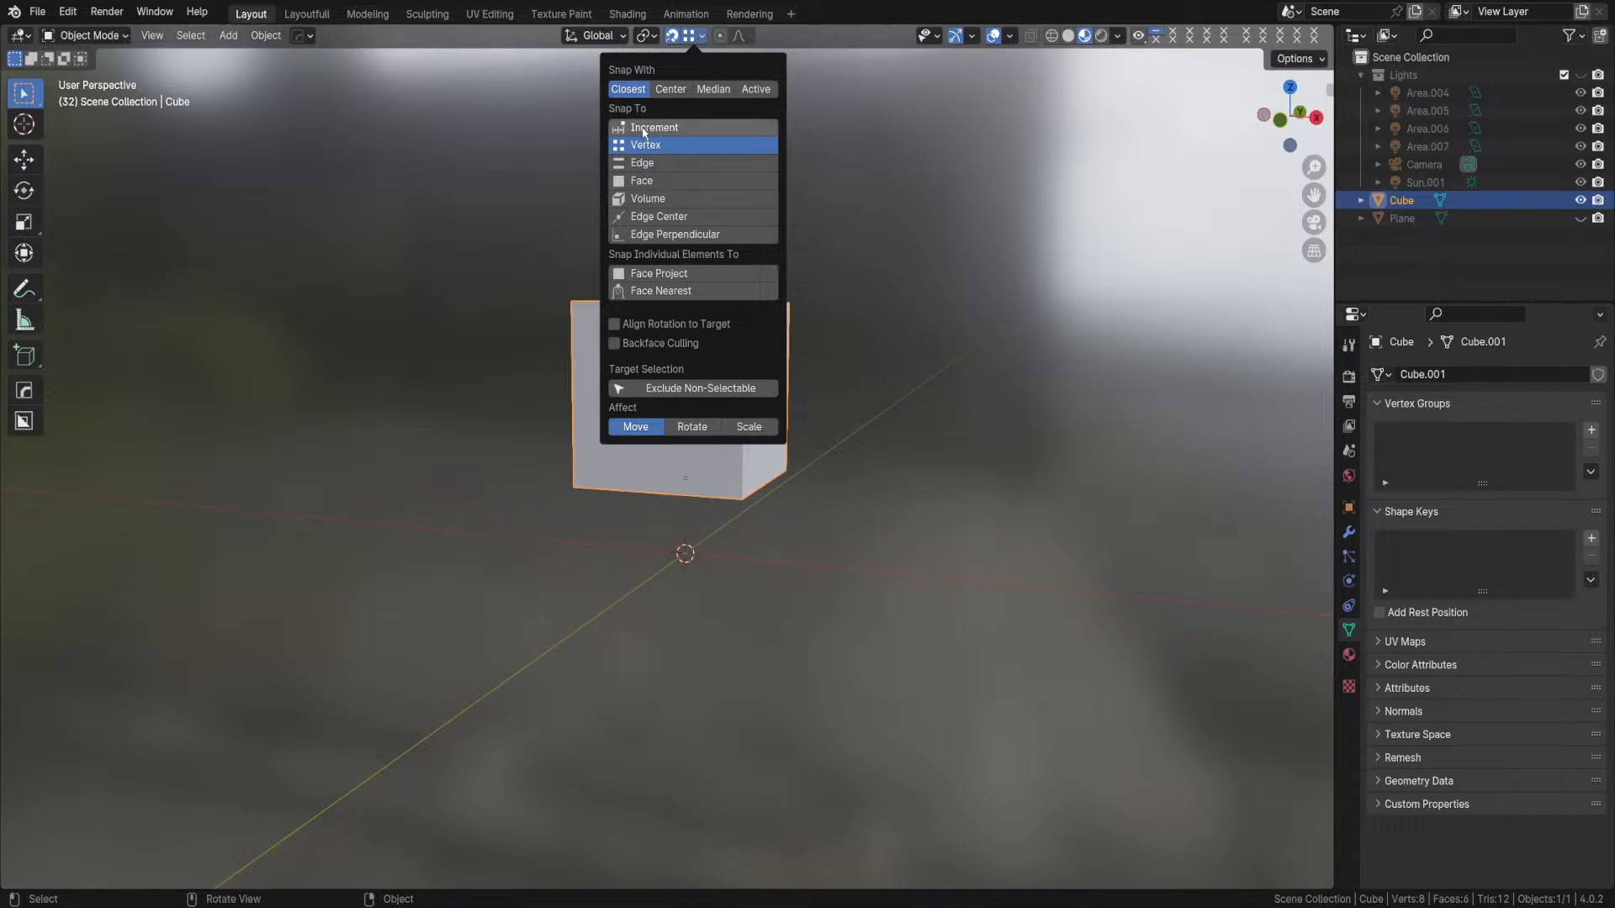
left_click(956, 434)
- Lower the cube 0.9 m along Z in the front view so its base rests on the world origin
key("KP_1")
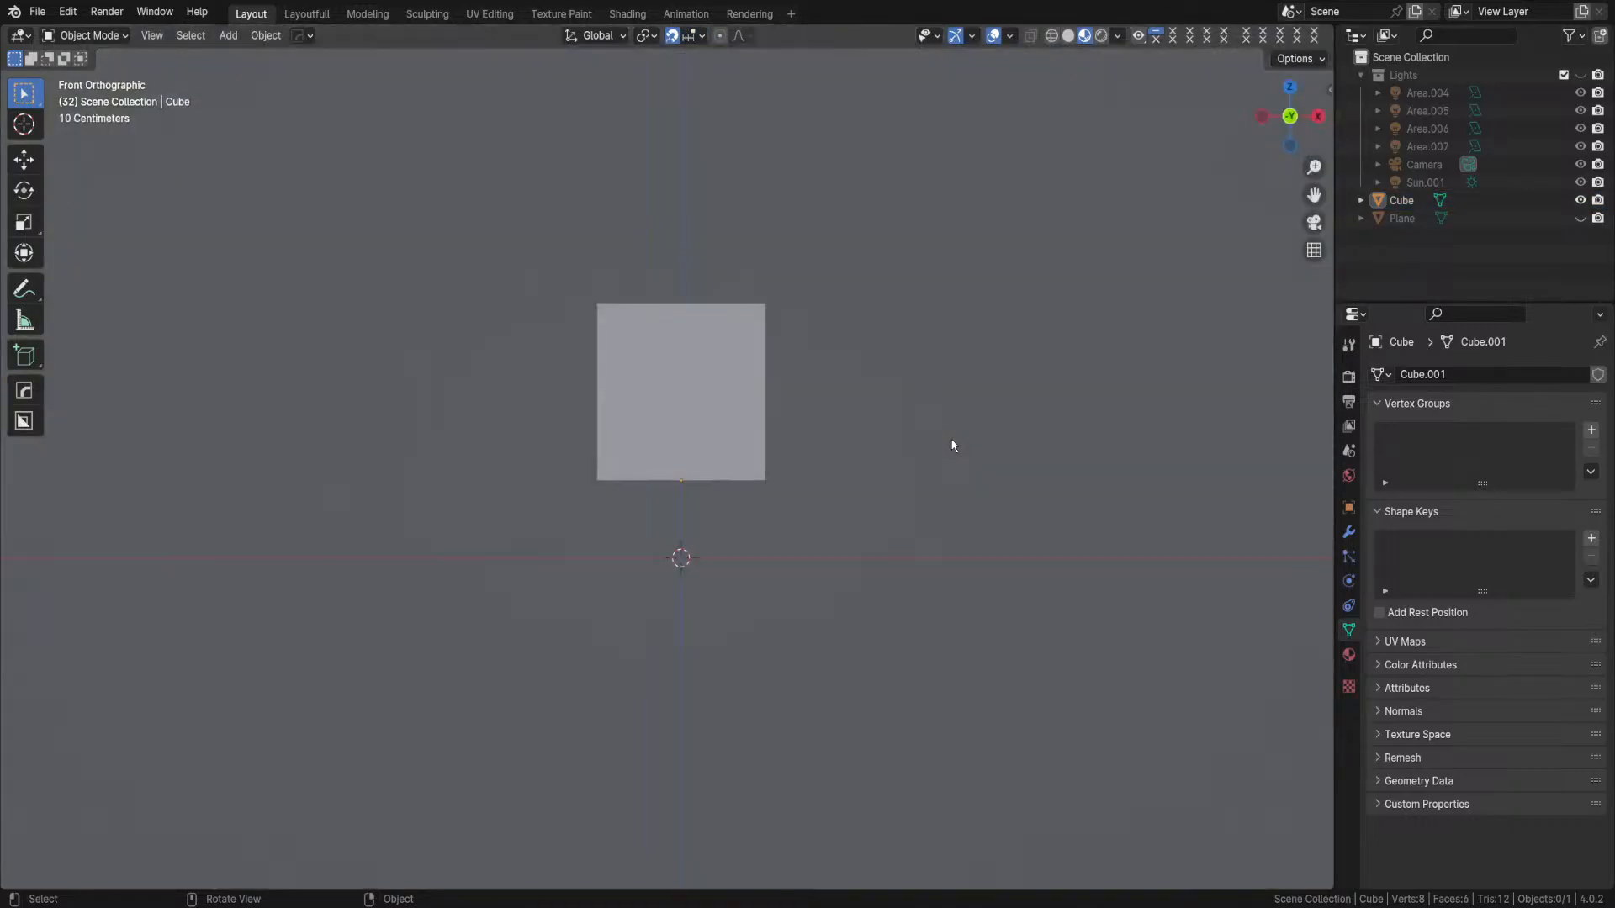
scroll(953, 446, "up", 1)
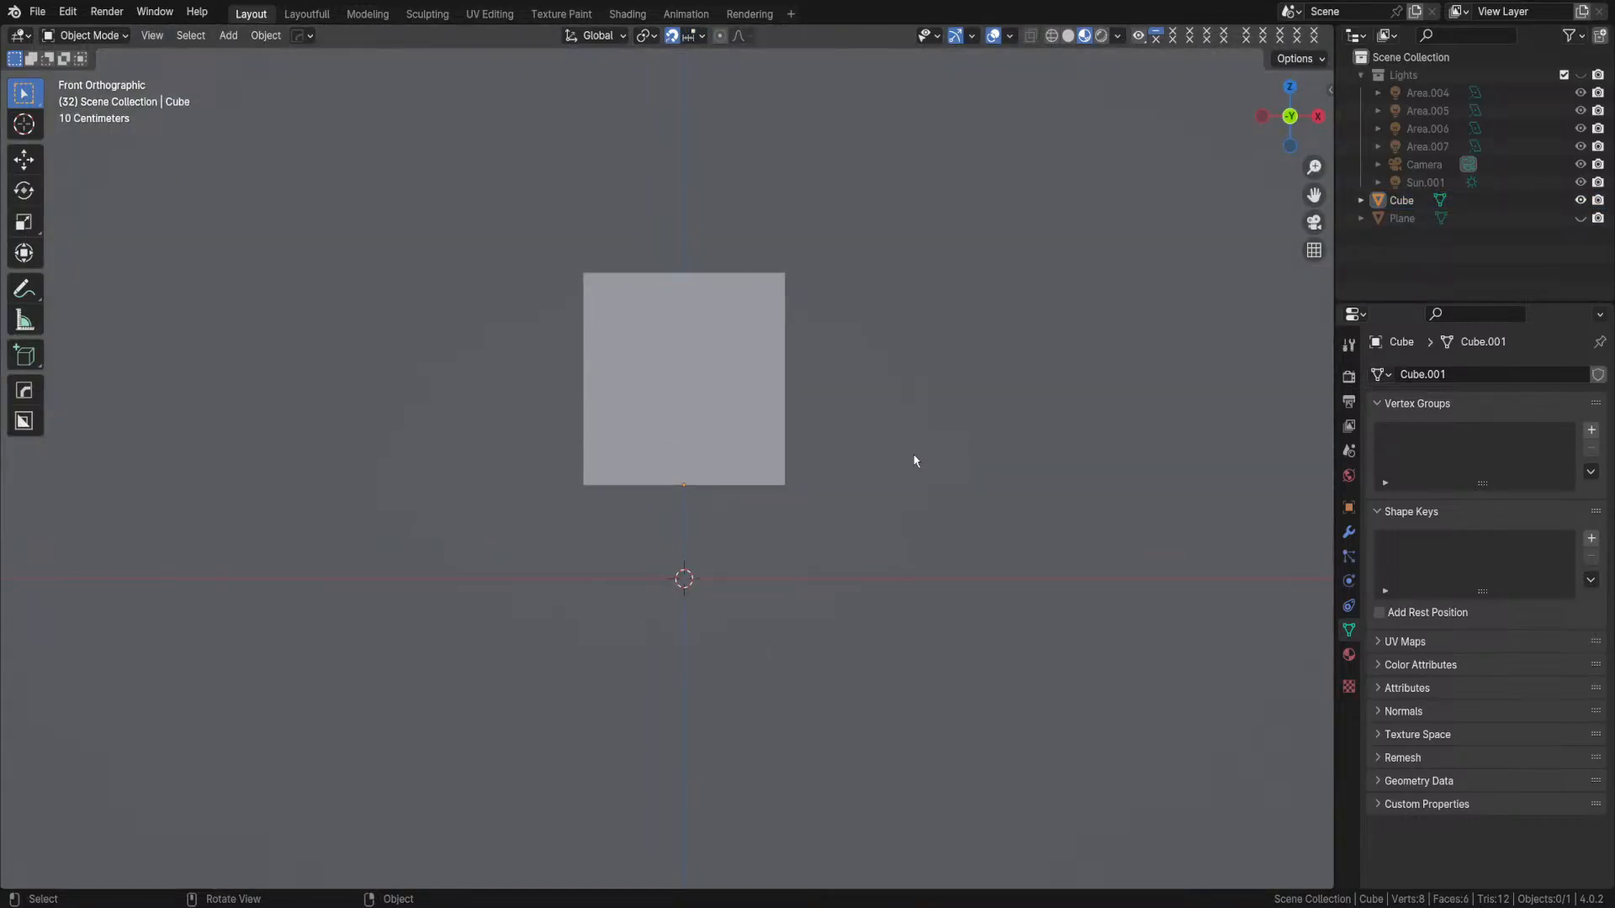
key("z")
key("Escape")
left_click(741, 438)
key("g")
key("z")
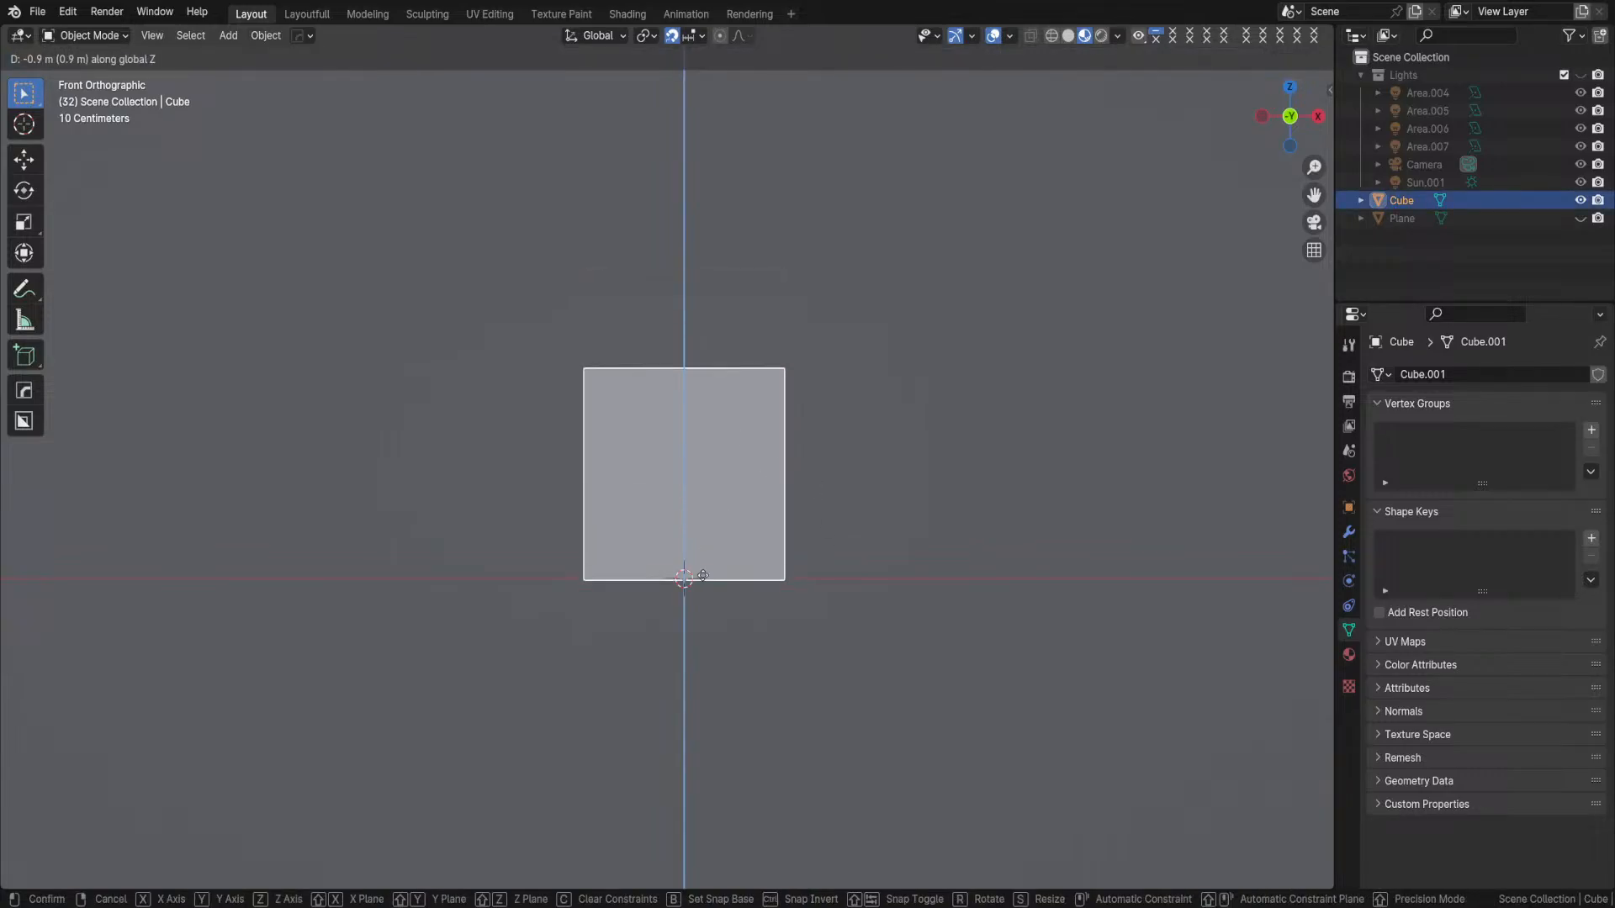
left_click(703, 574)
middle_click_drag(833, 569, 919, 619)
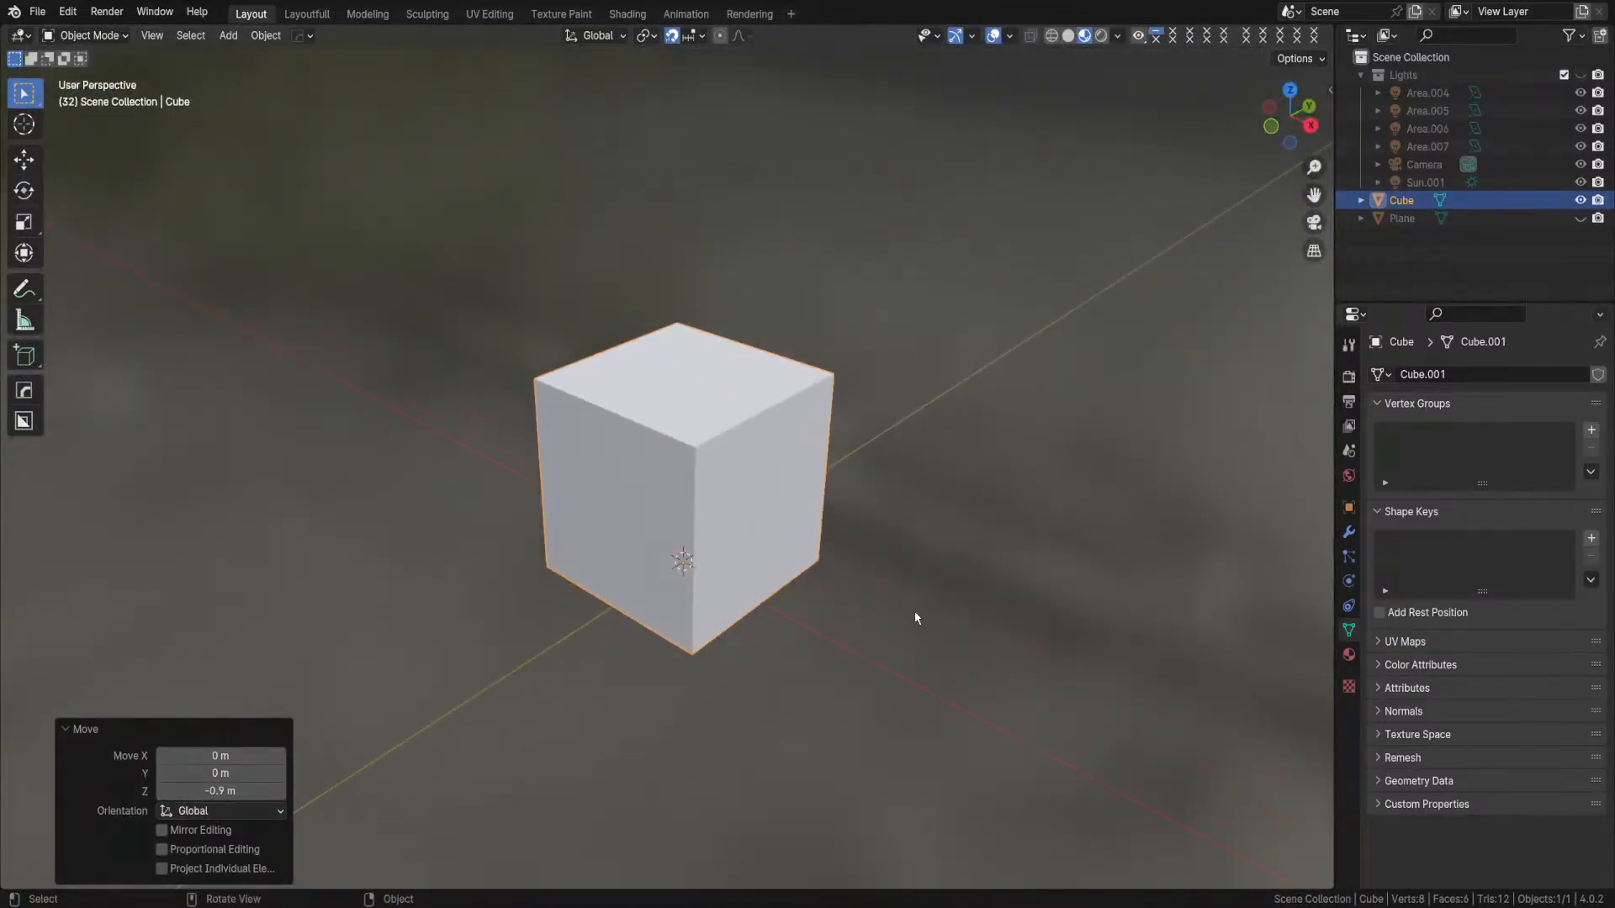
scroll(860, 622, "down", 2)
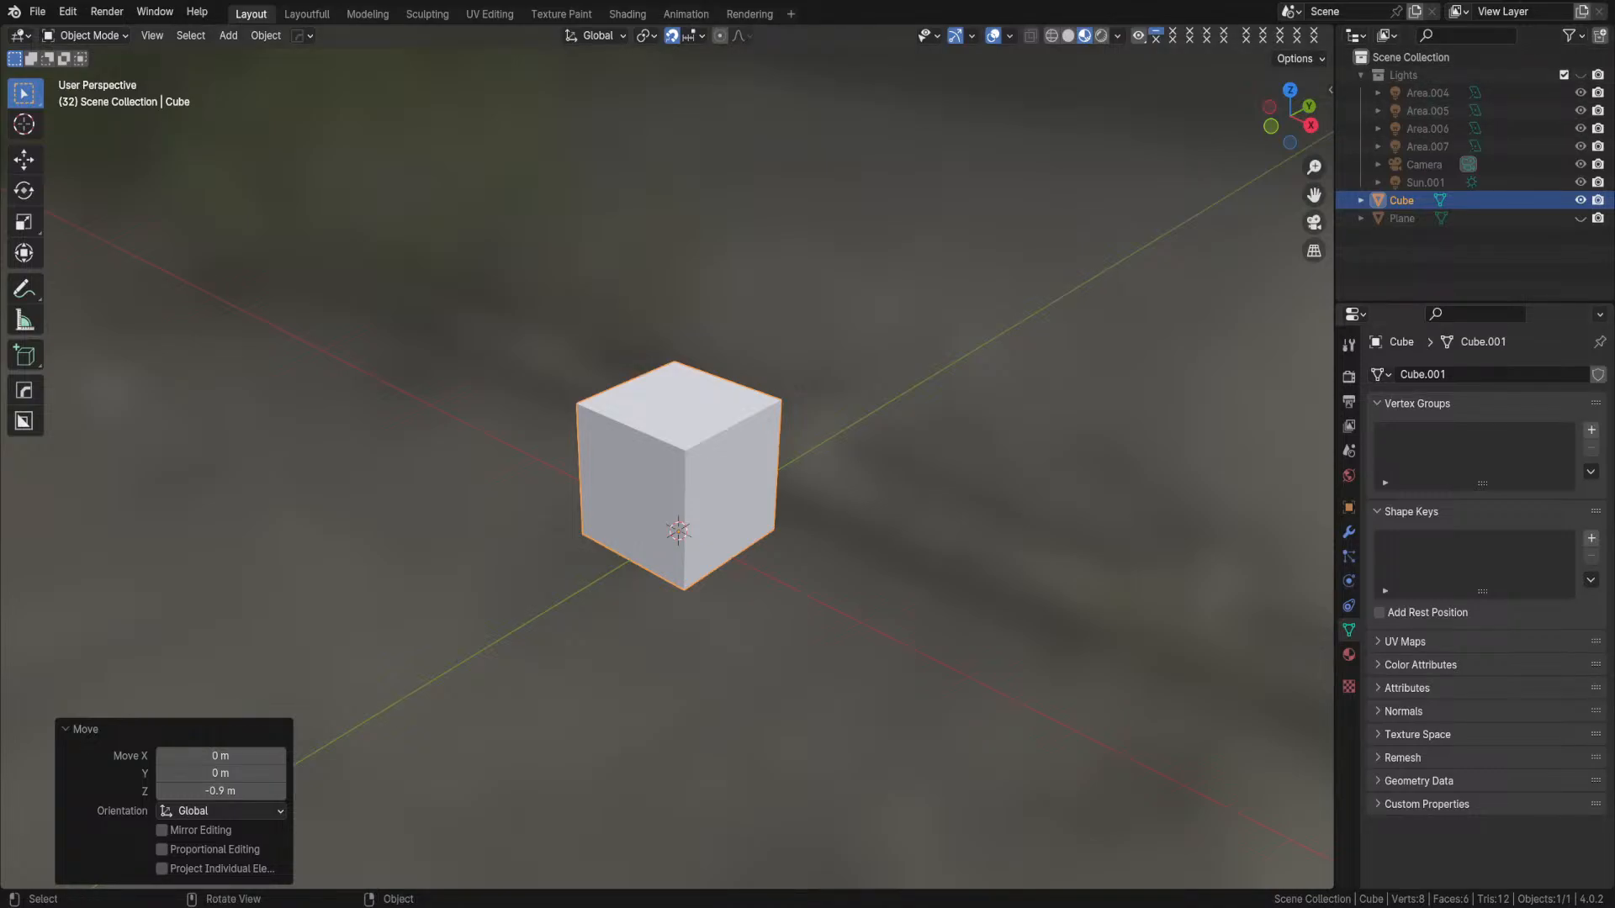
middle_click_drag(678, 589, 863, 615)
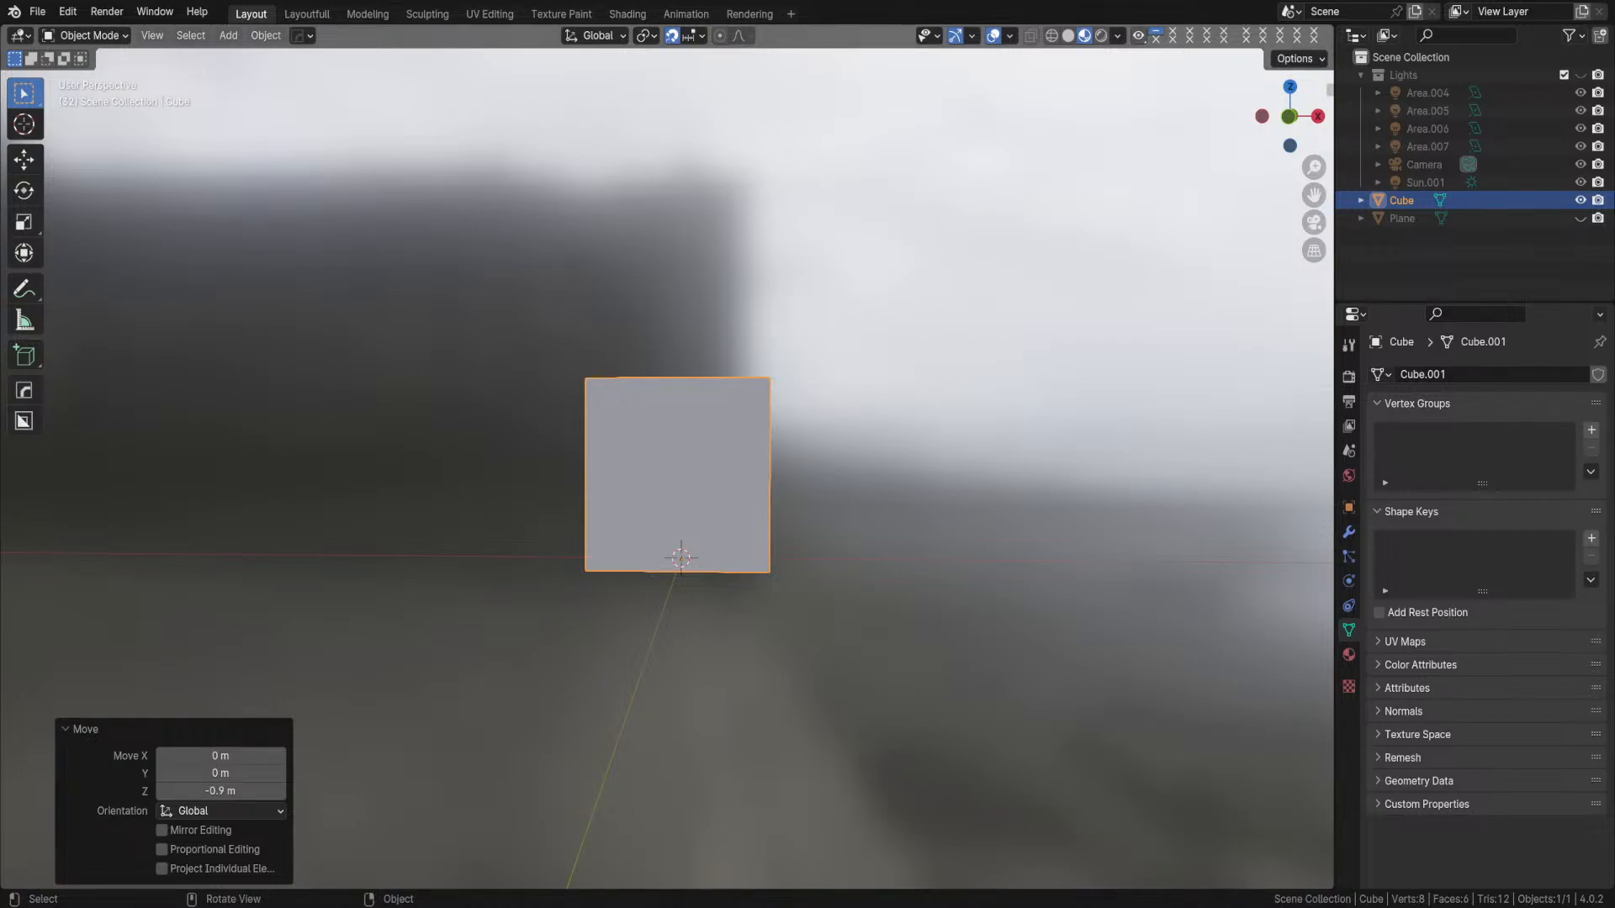
mouse_move(698, 563)
middle_mouse_down()
mouse_move(714, 589)
mouse_move(698, 569)
middle_mouse_up()
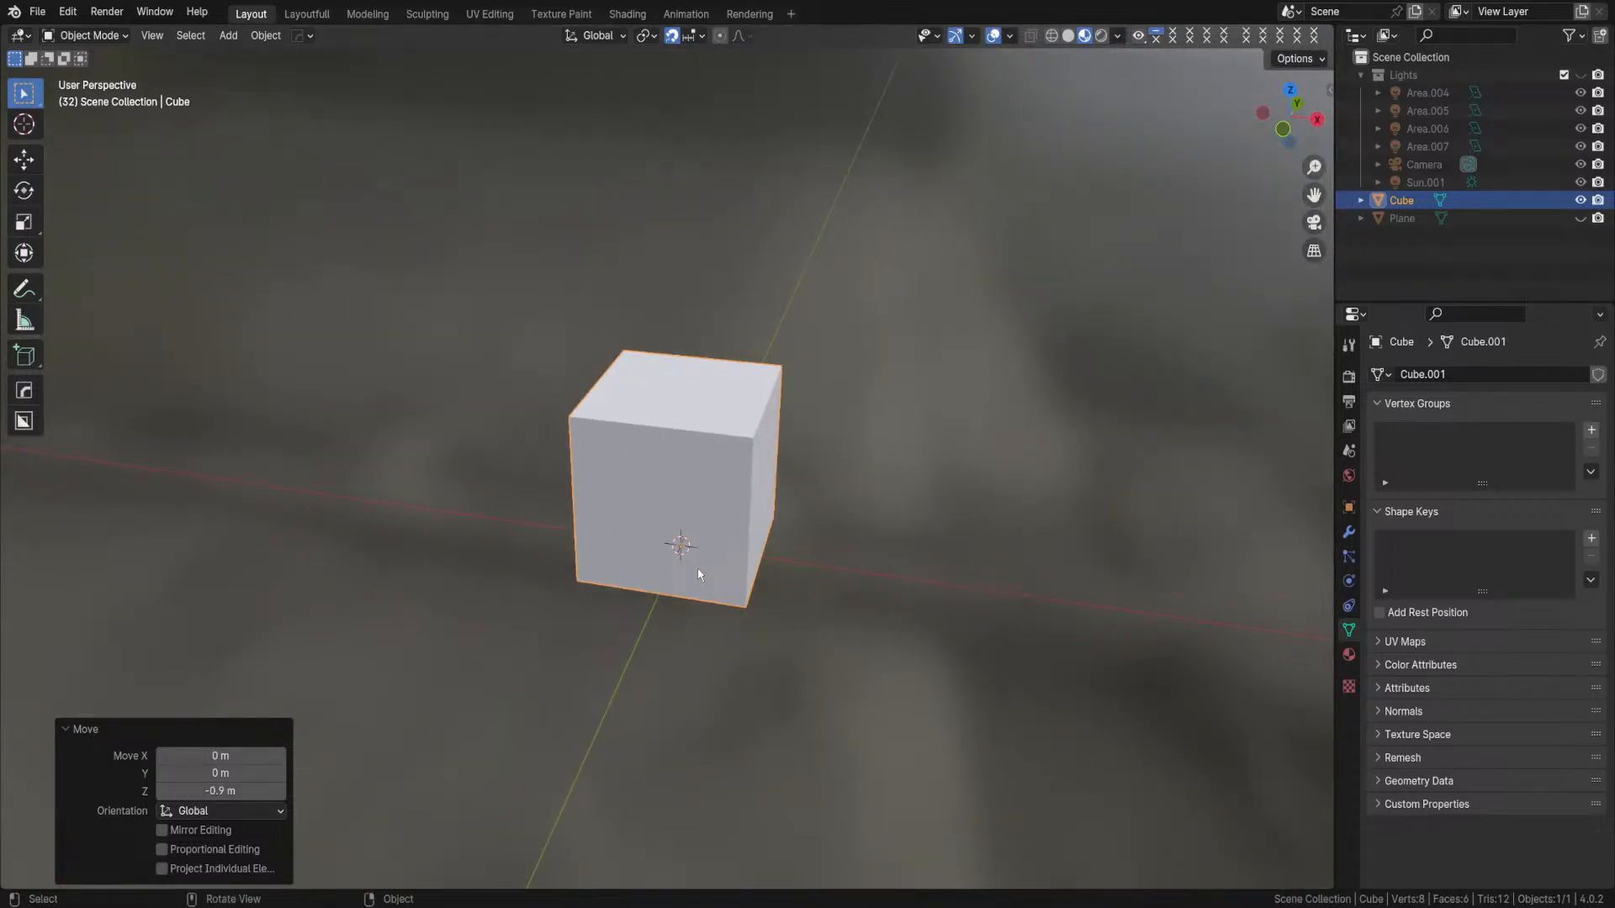
scroll(753, 492, "down", 1)
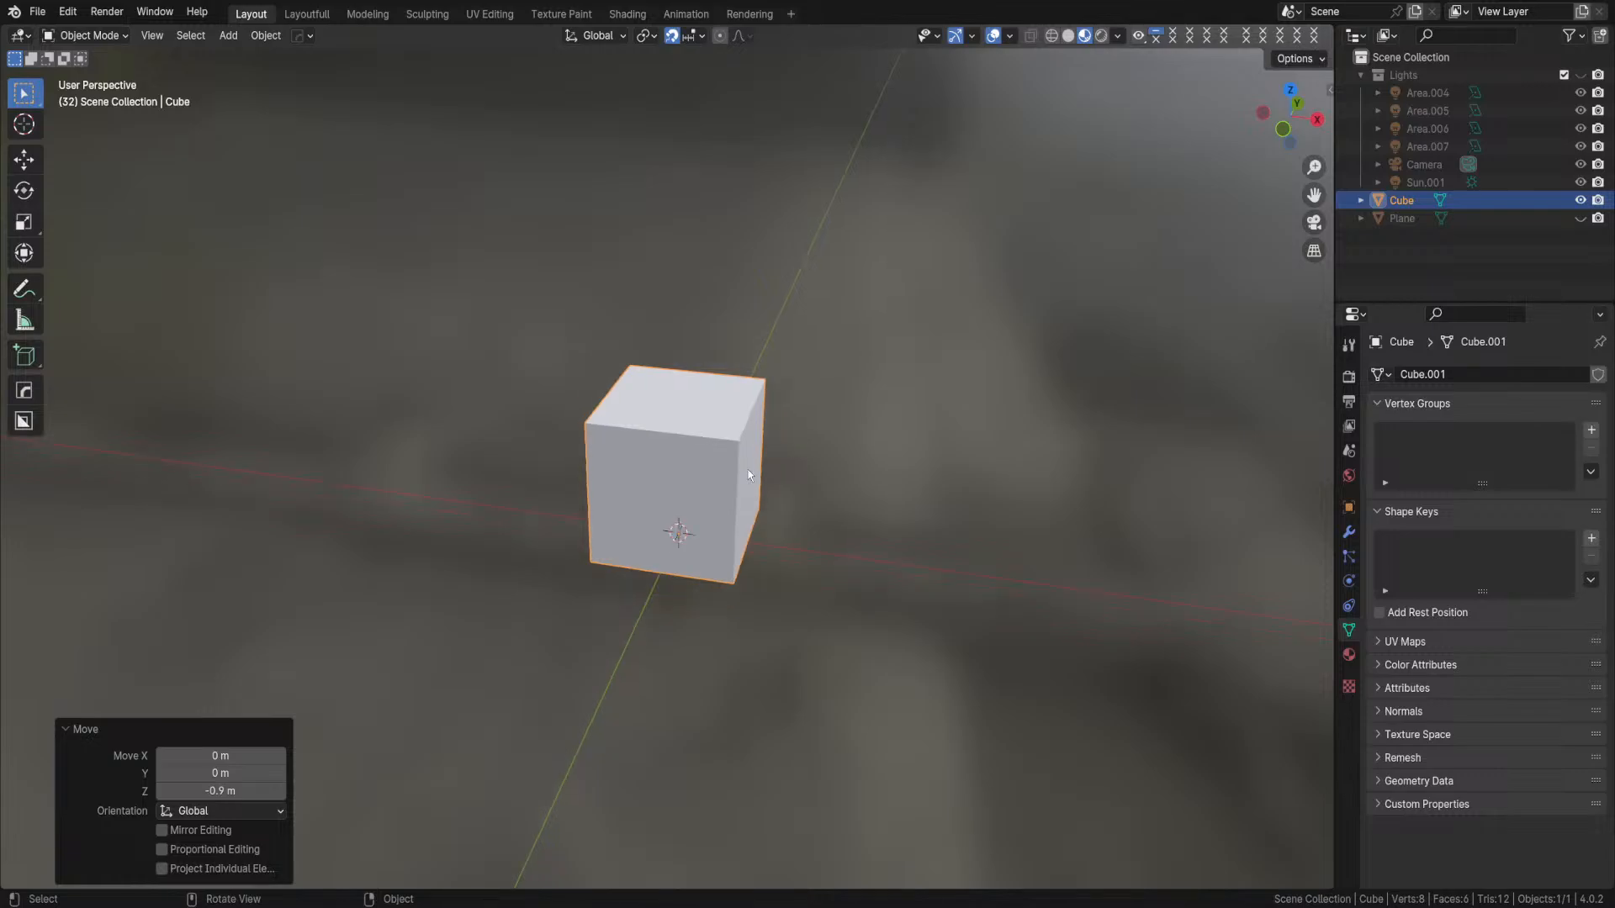
scroll(710, 499, "up", 1)
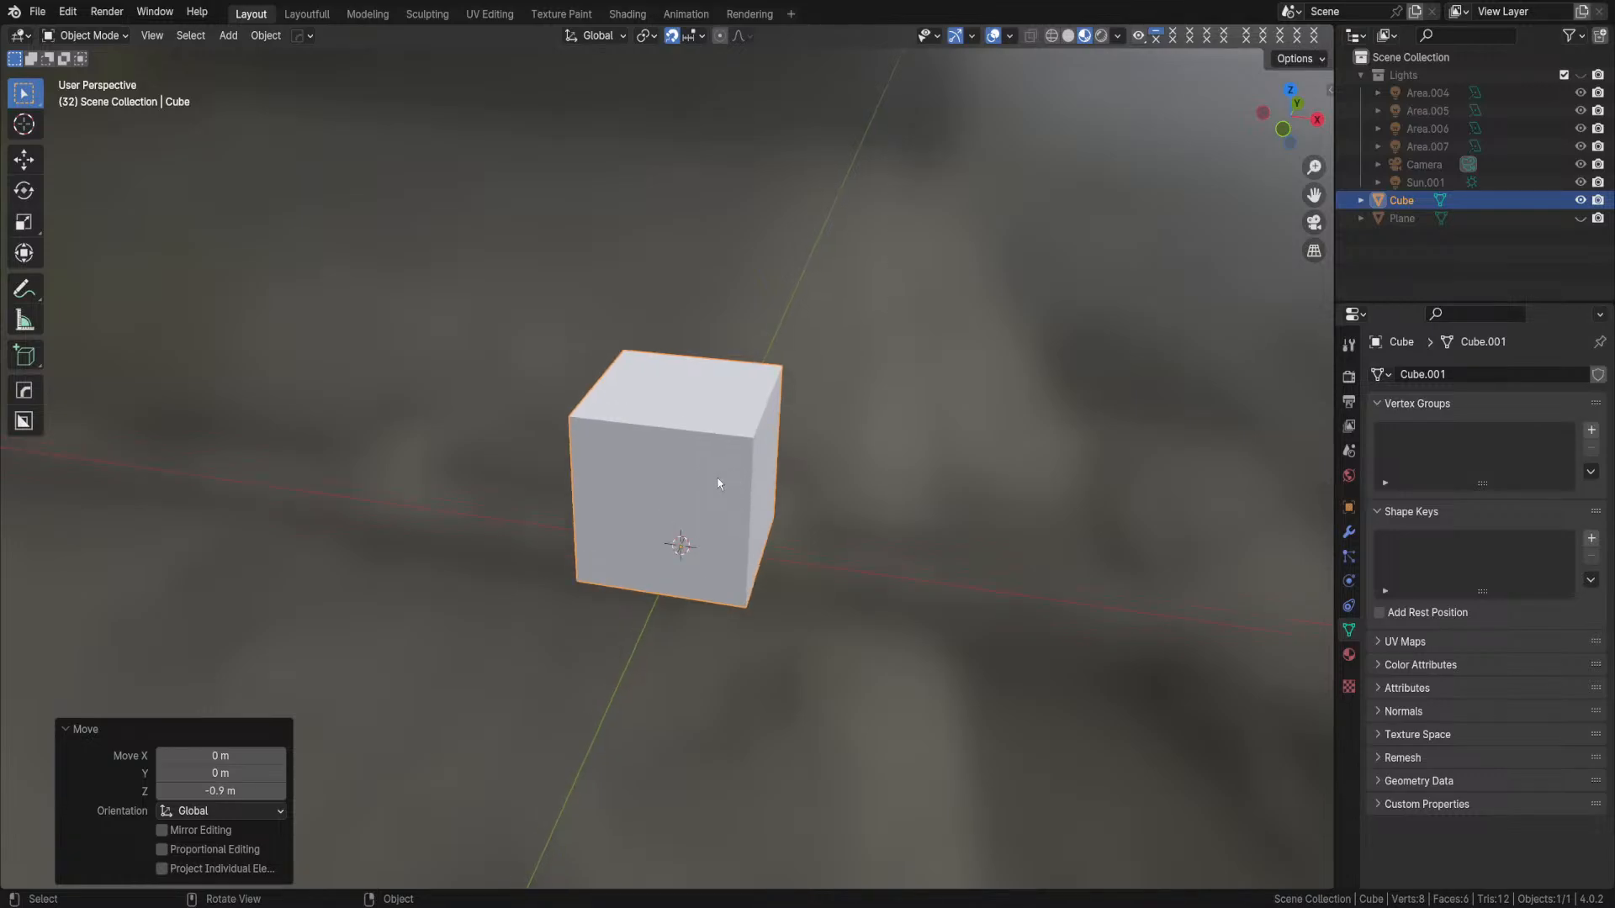
scroll(711, 500, "up", 2)
scroll(705, 506, "down", 3)
middle_click_drag(703, 504, 945, 533)
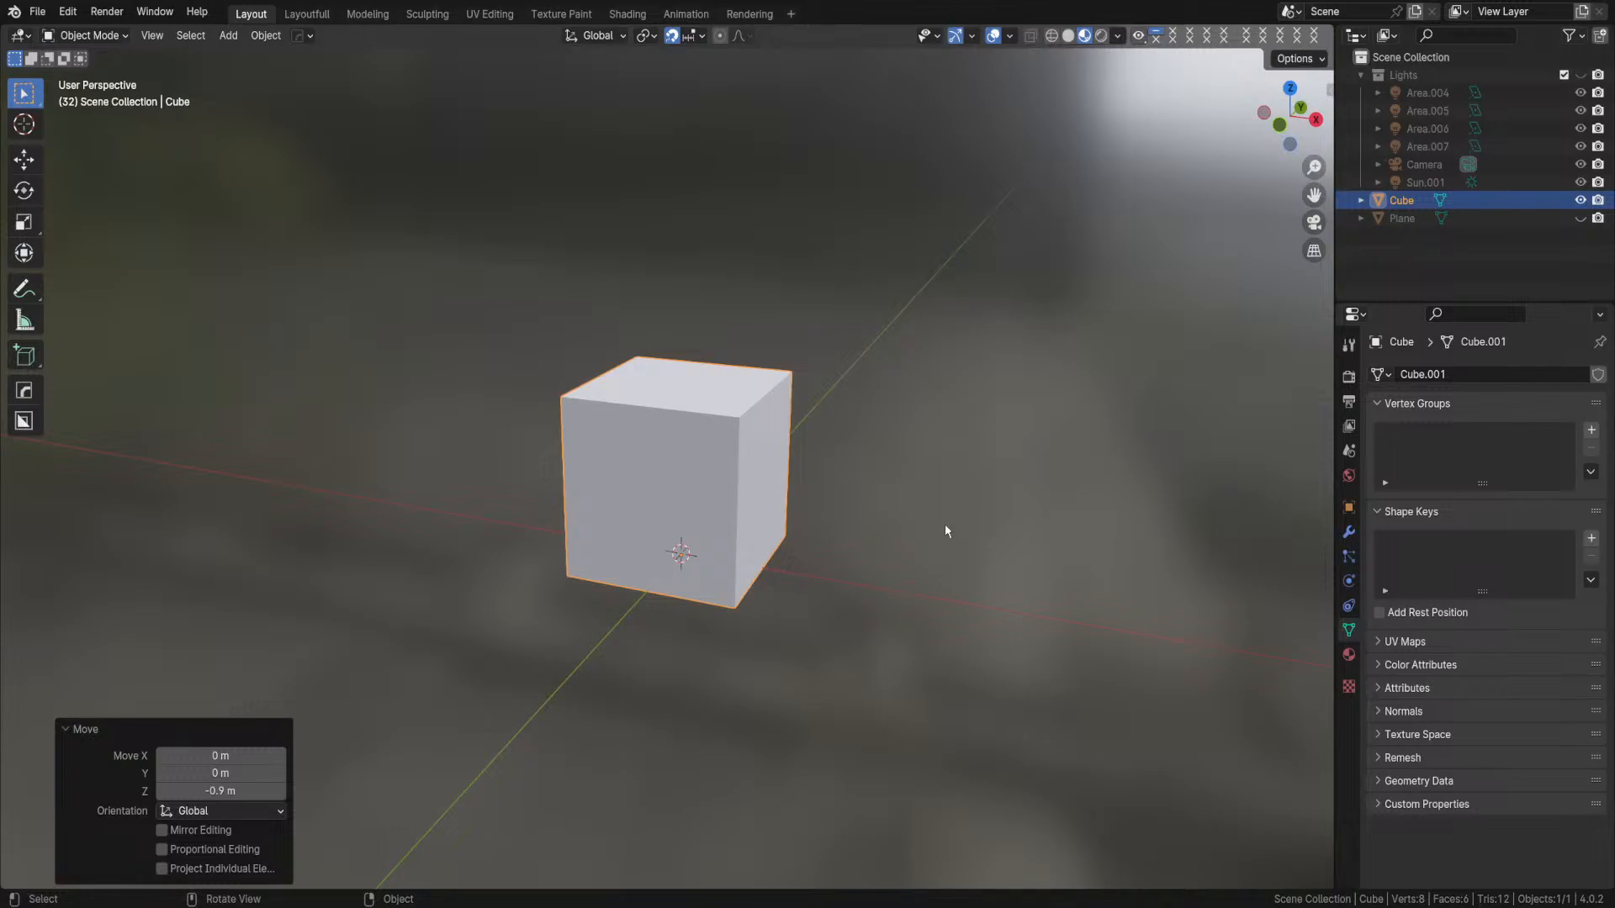
- Collapse the Lights collection and import the image 3dbf609efc26b501c6063f647b32e788 as a plane
left_click(1362, 75)
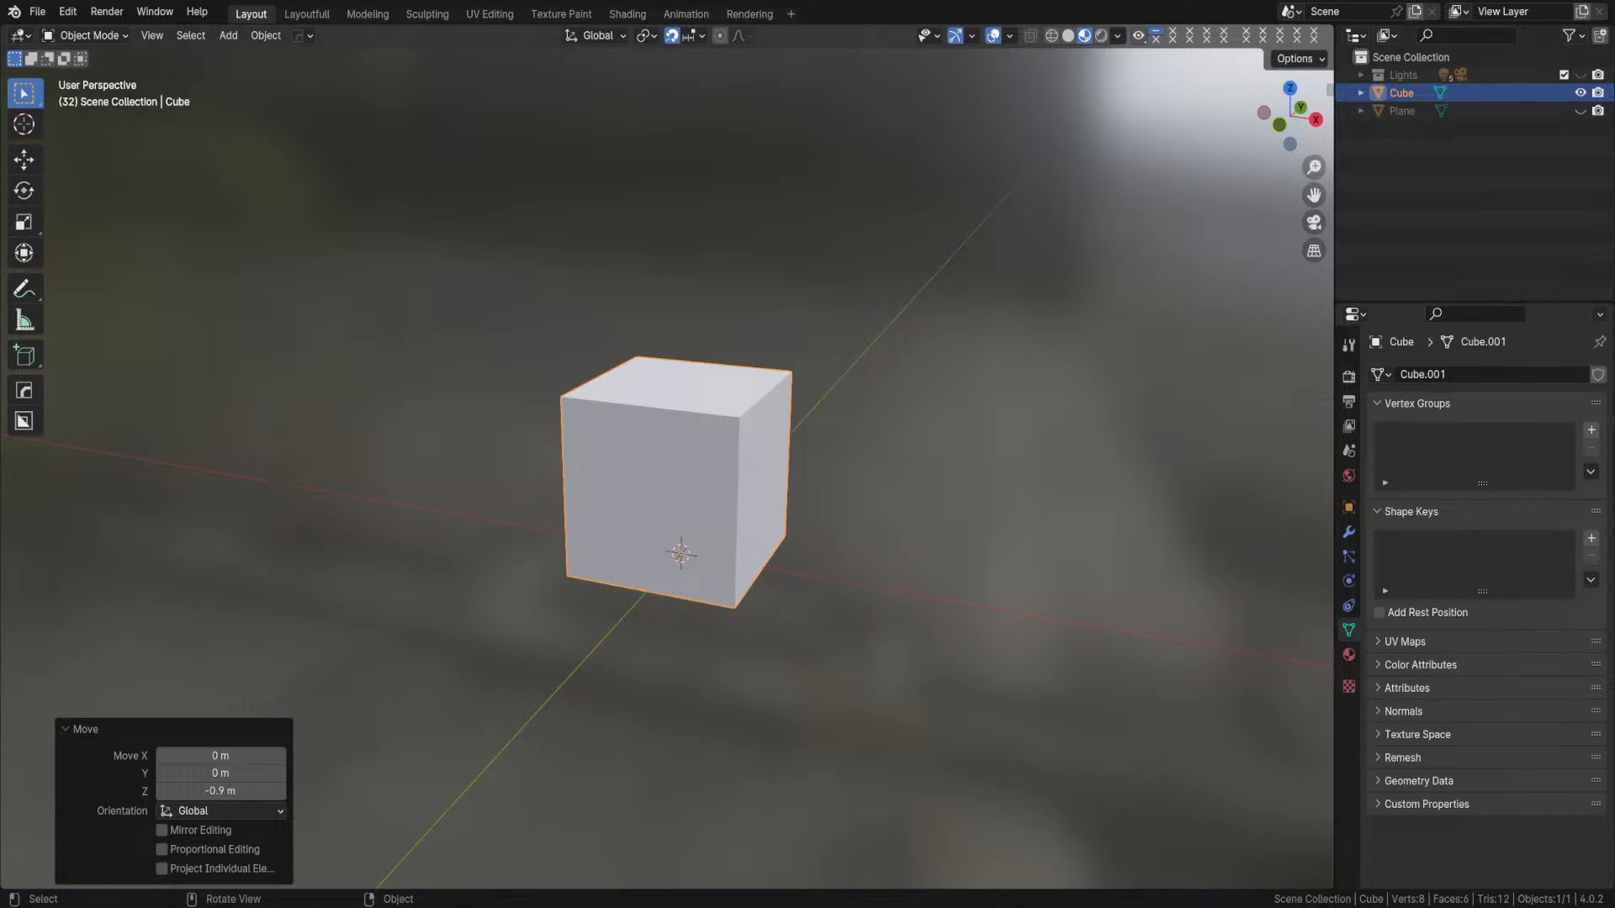
scroll(673, 479, "down", 3)
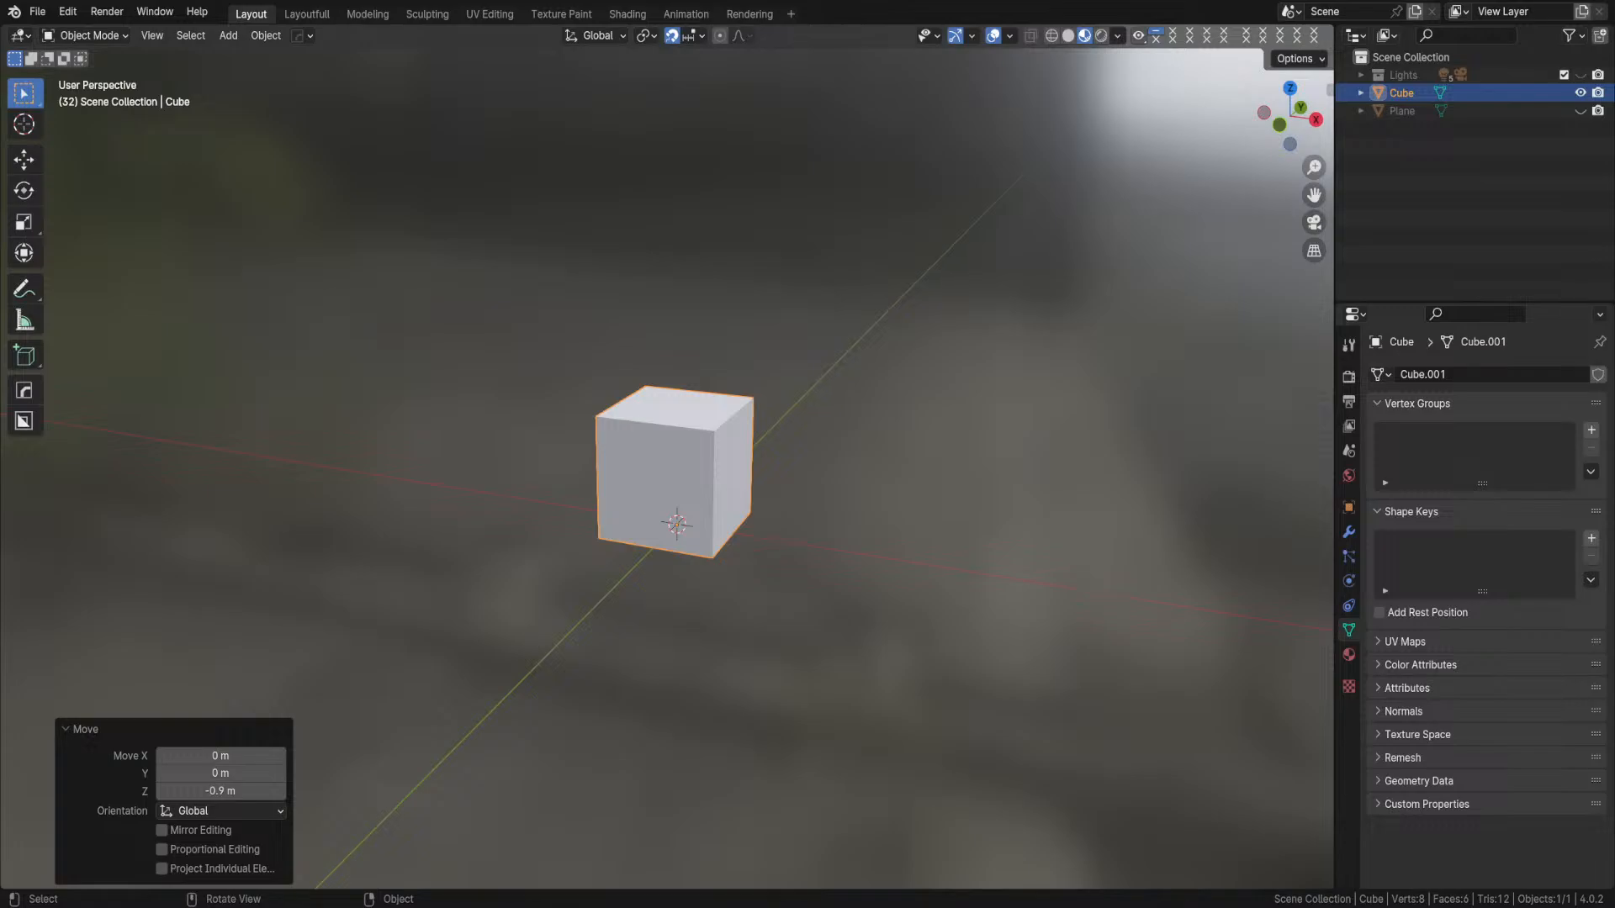
left_click(37, 10)
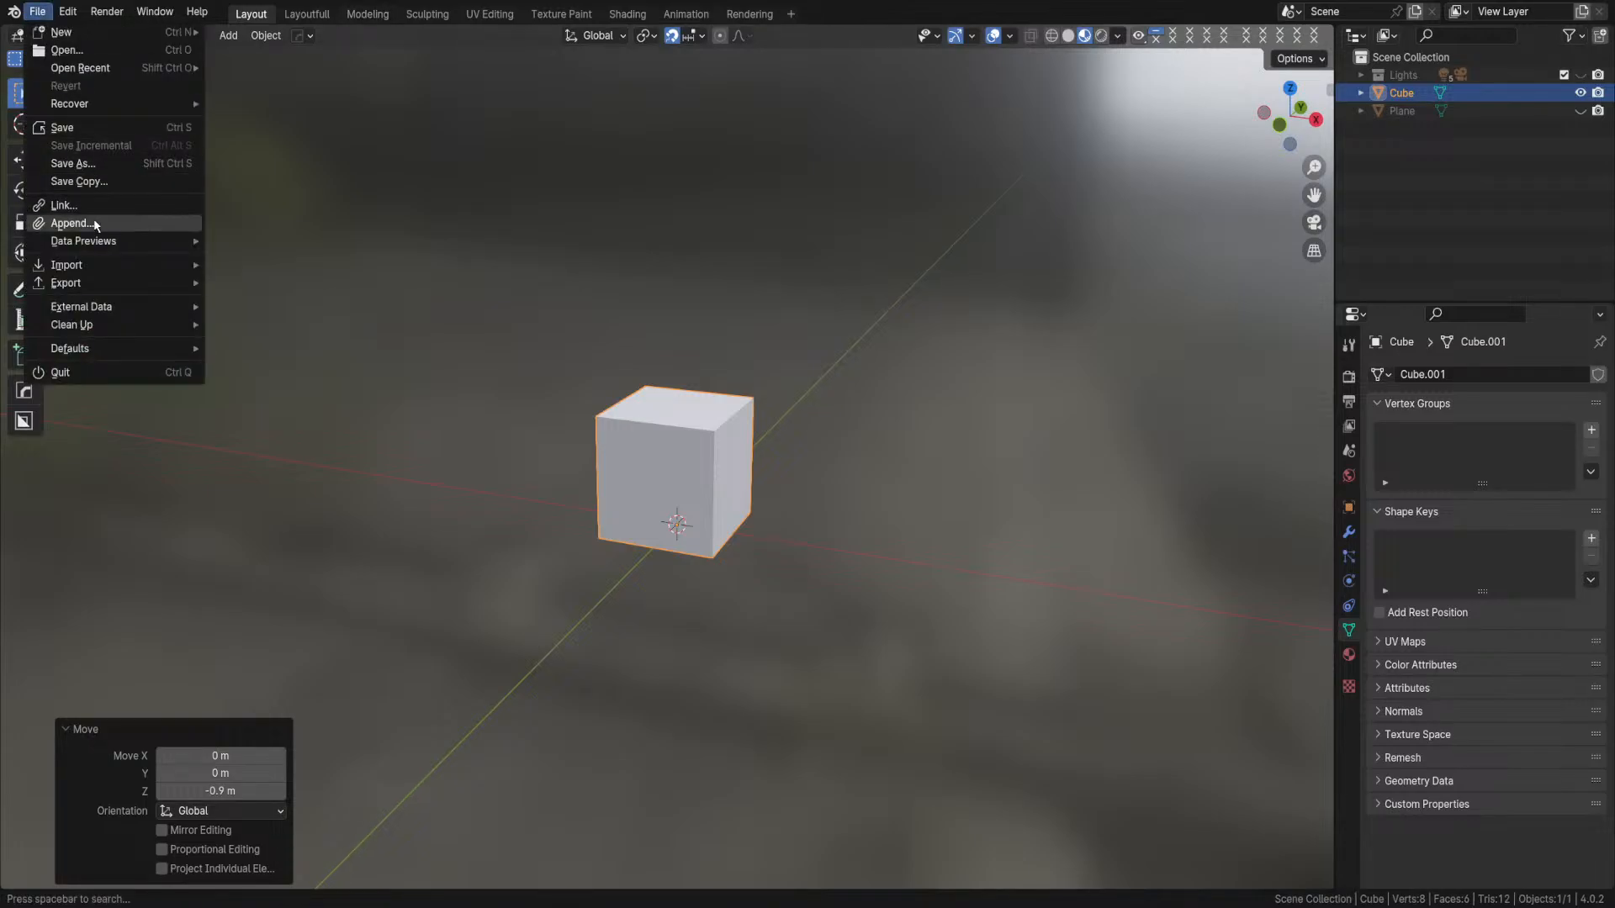
mouse_move(99, 264)
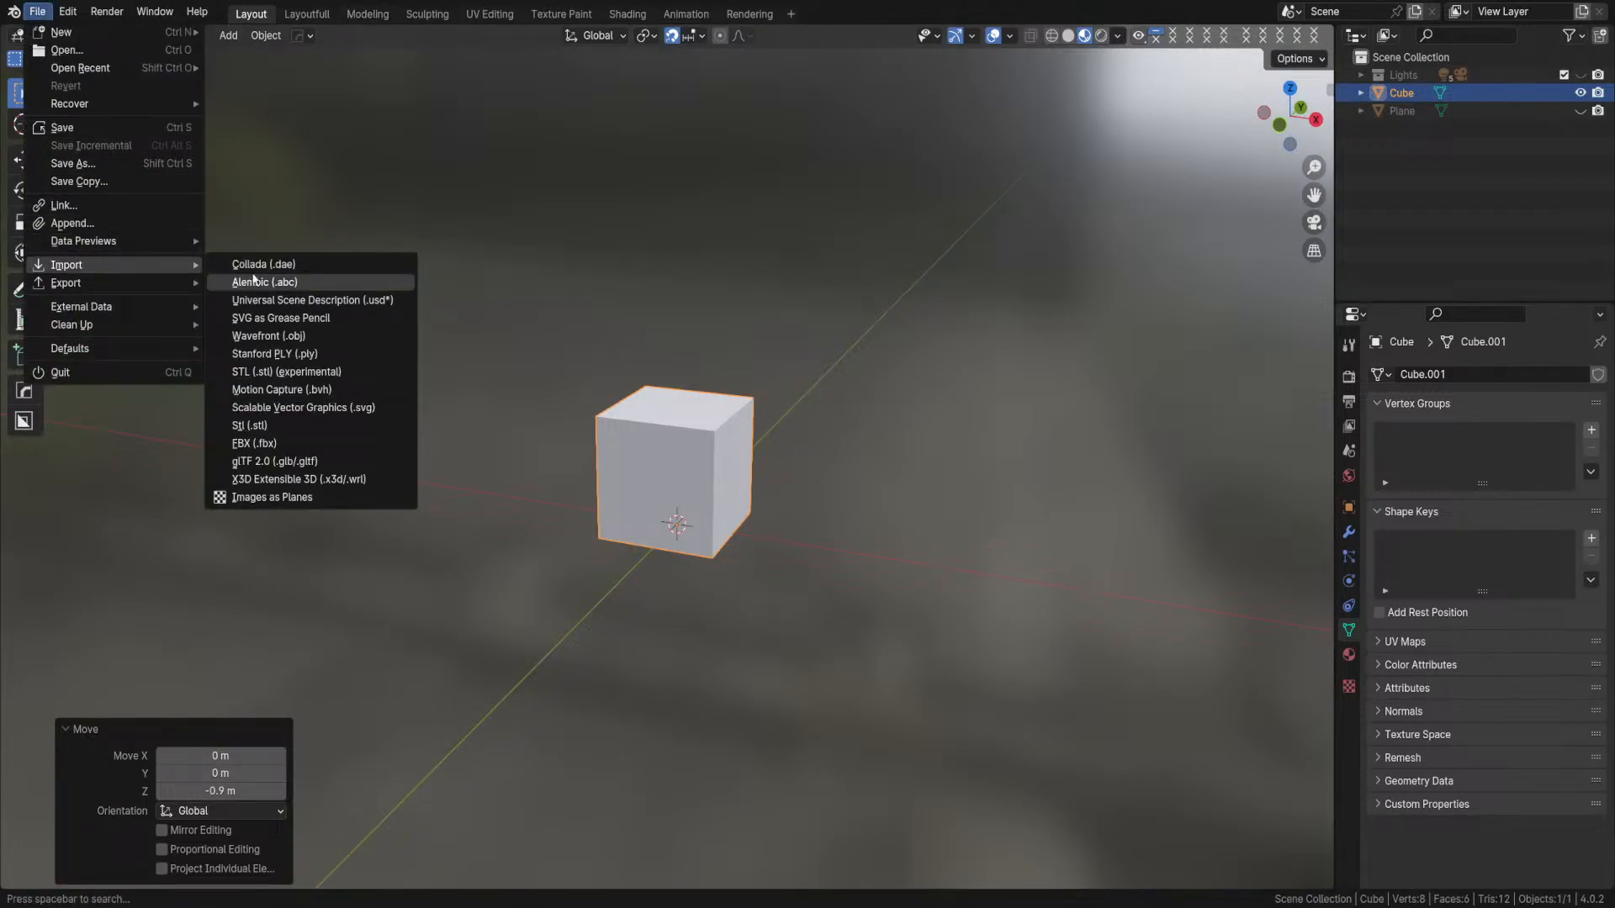
left_click(293, 496)
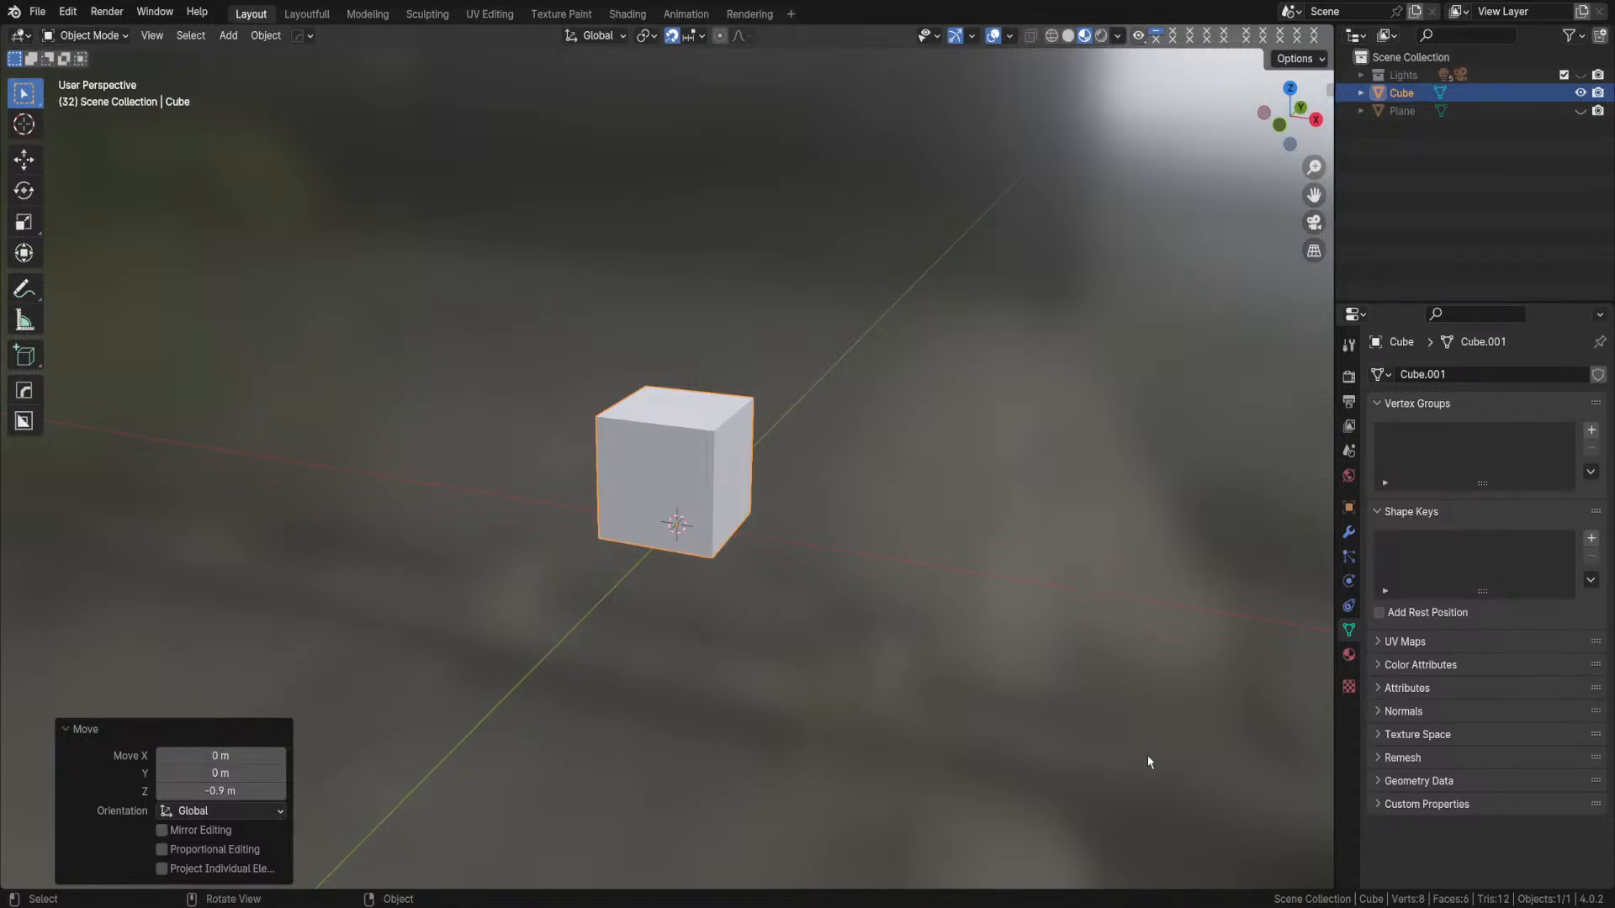
scroll(779, 402, "up", 2)
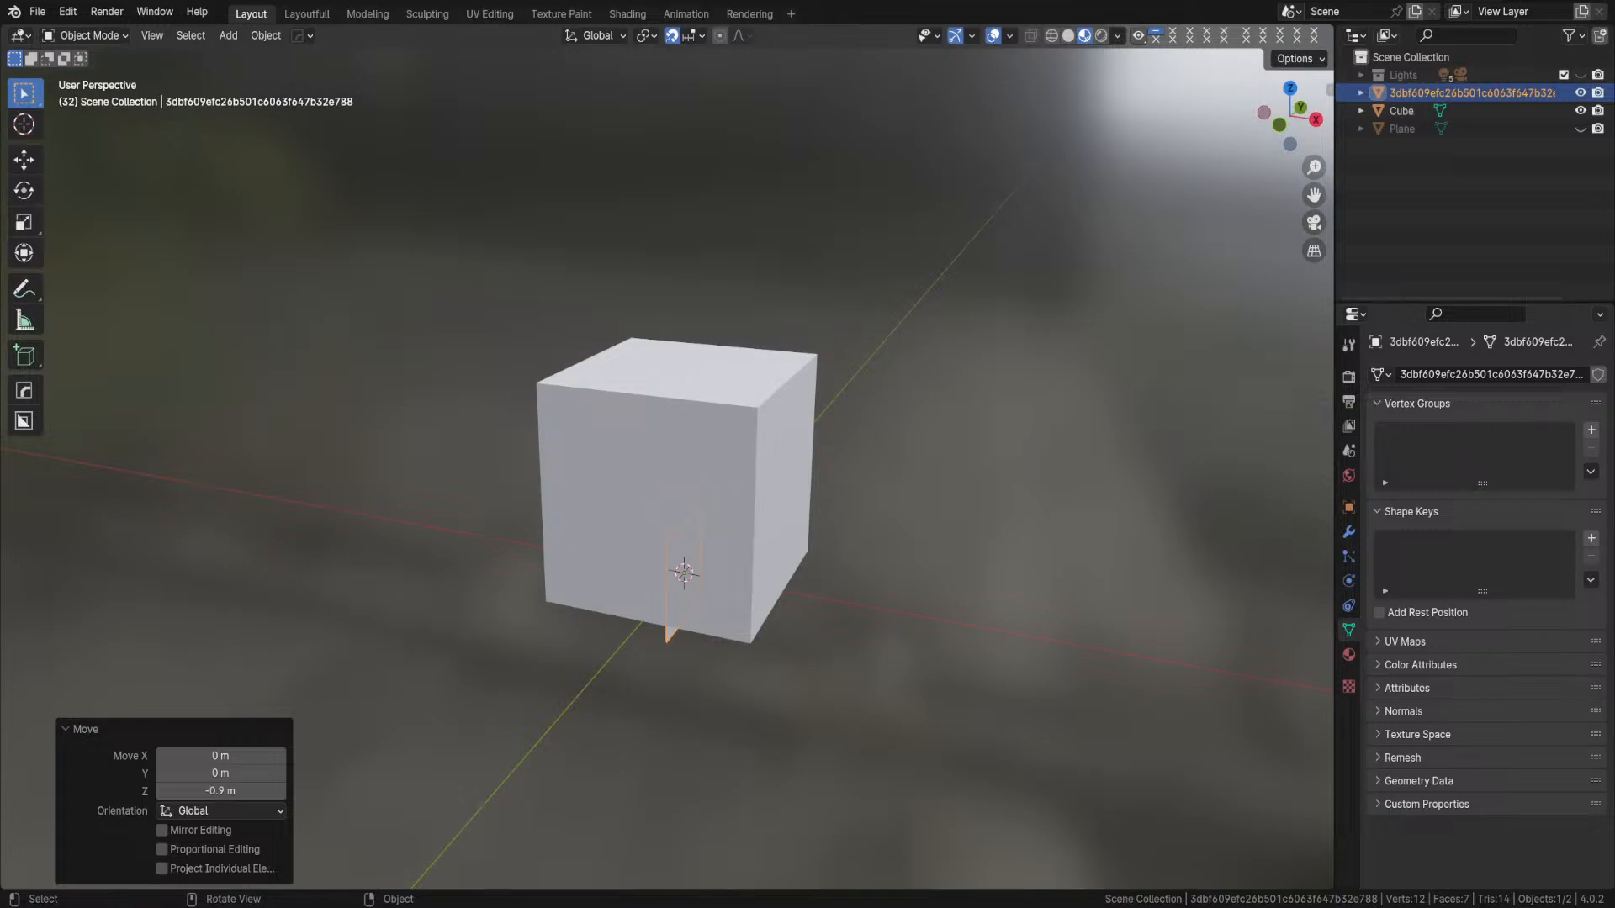
left_click(37, 11)
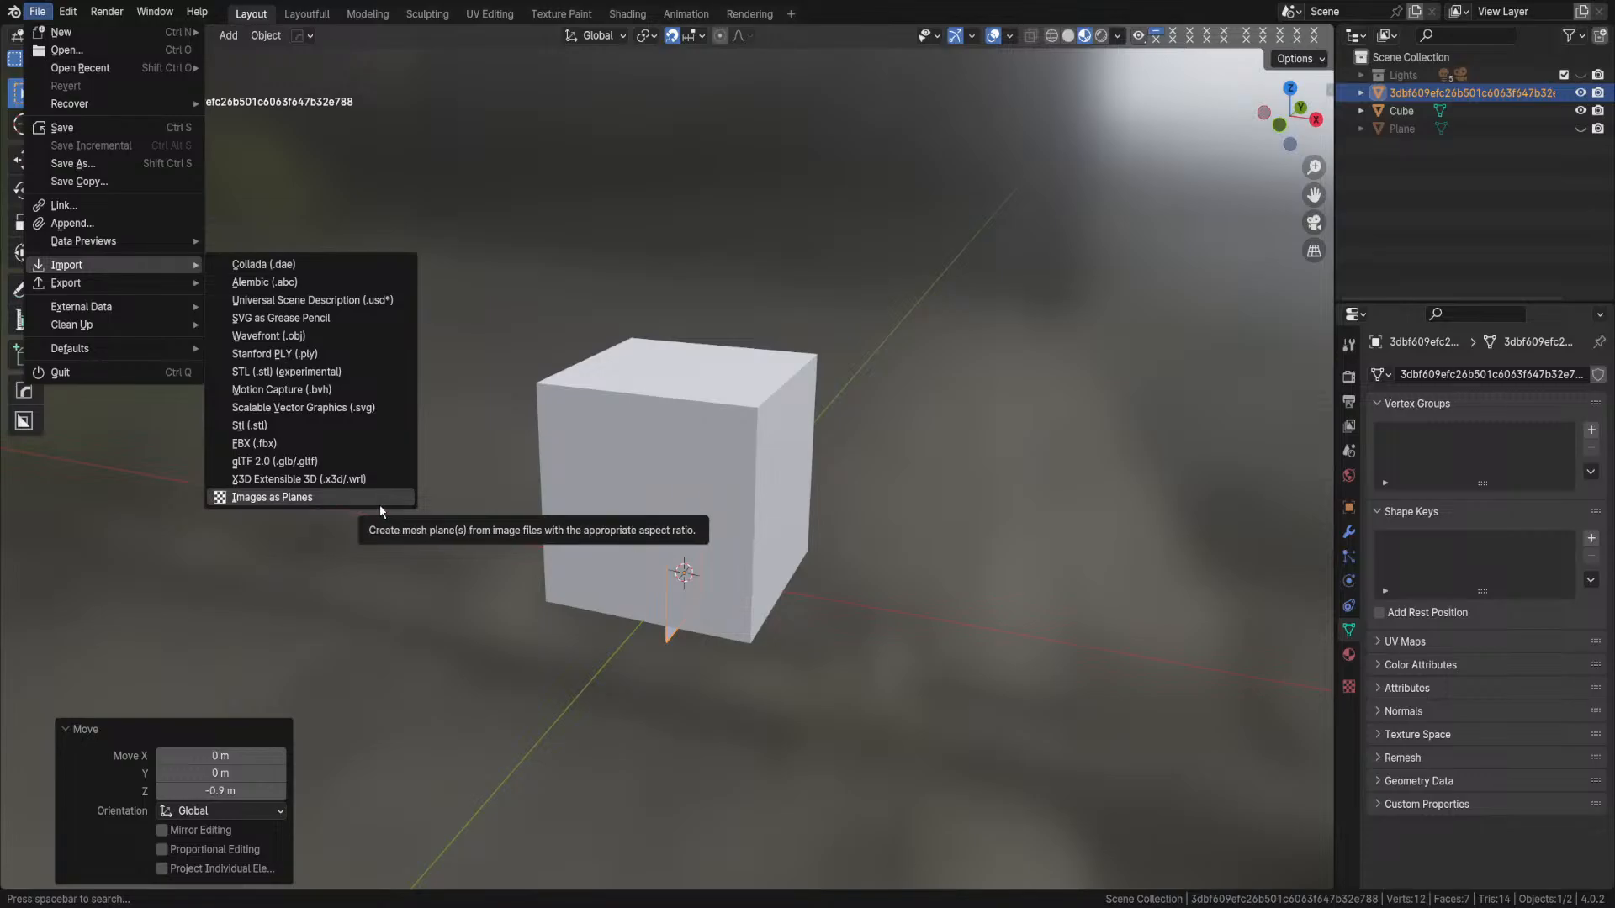
left_click(668, 637)
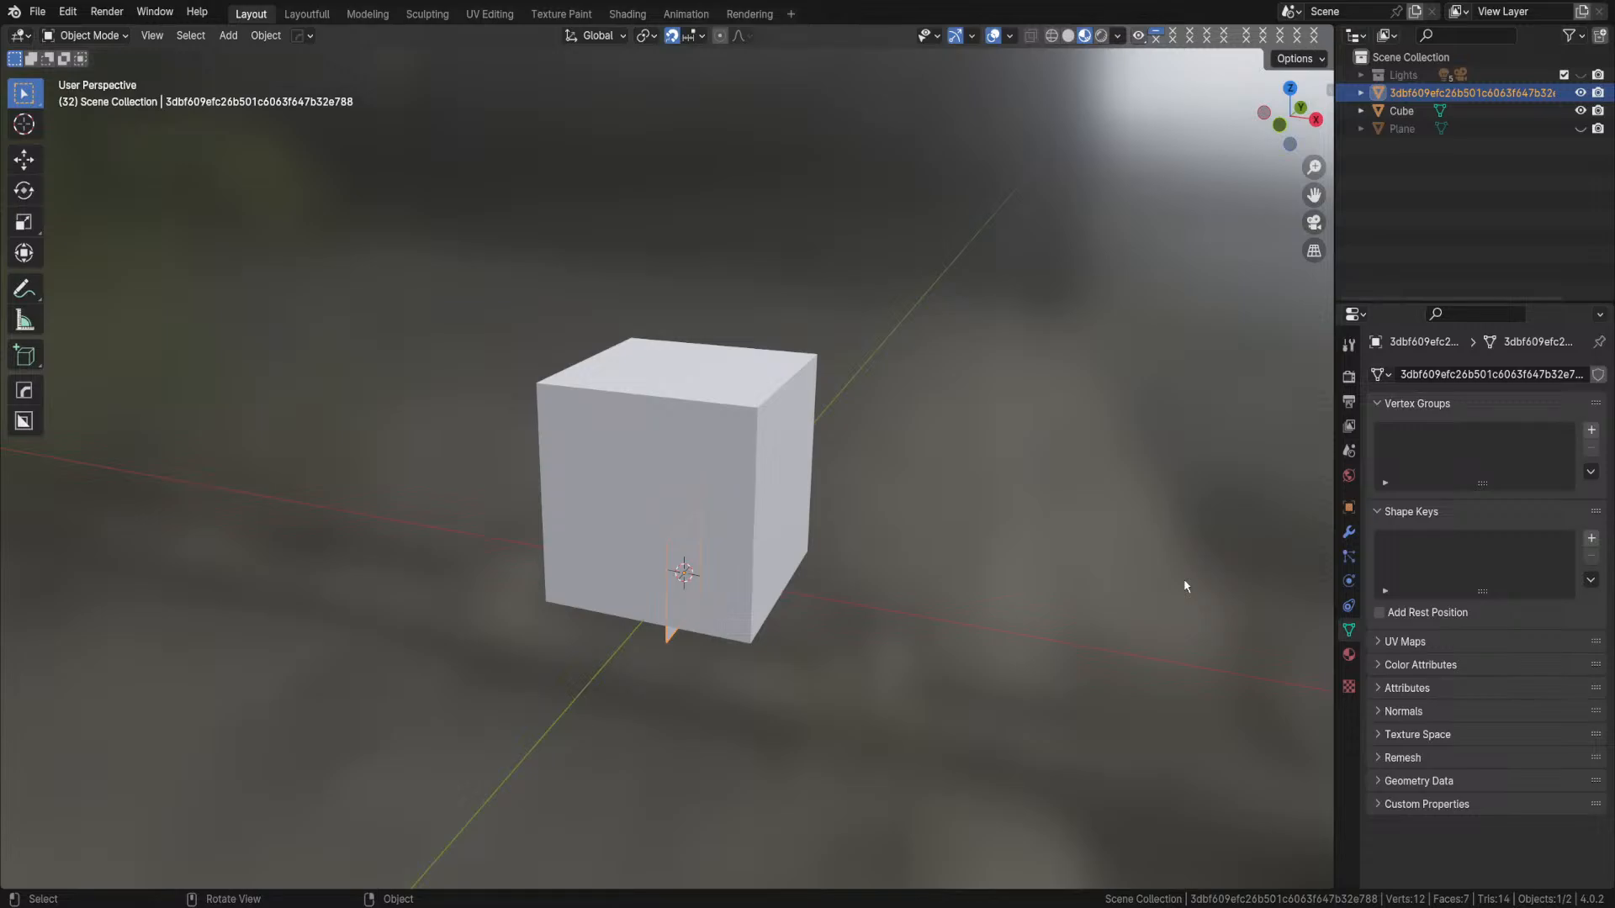
key("KP_1")
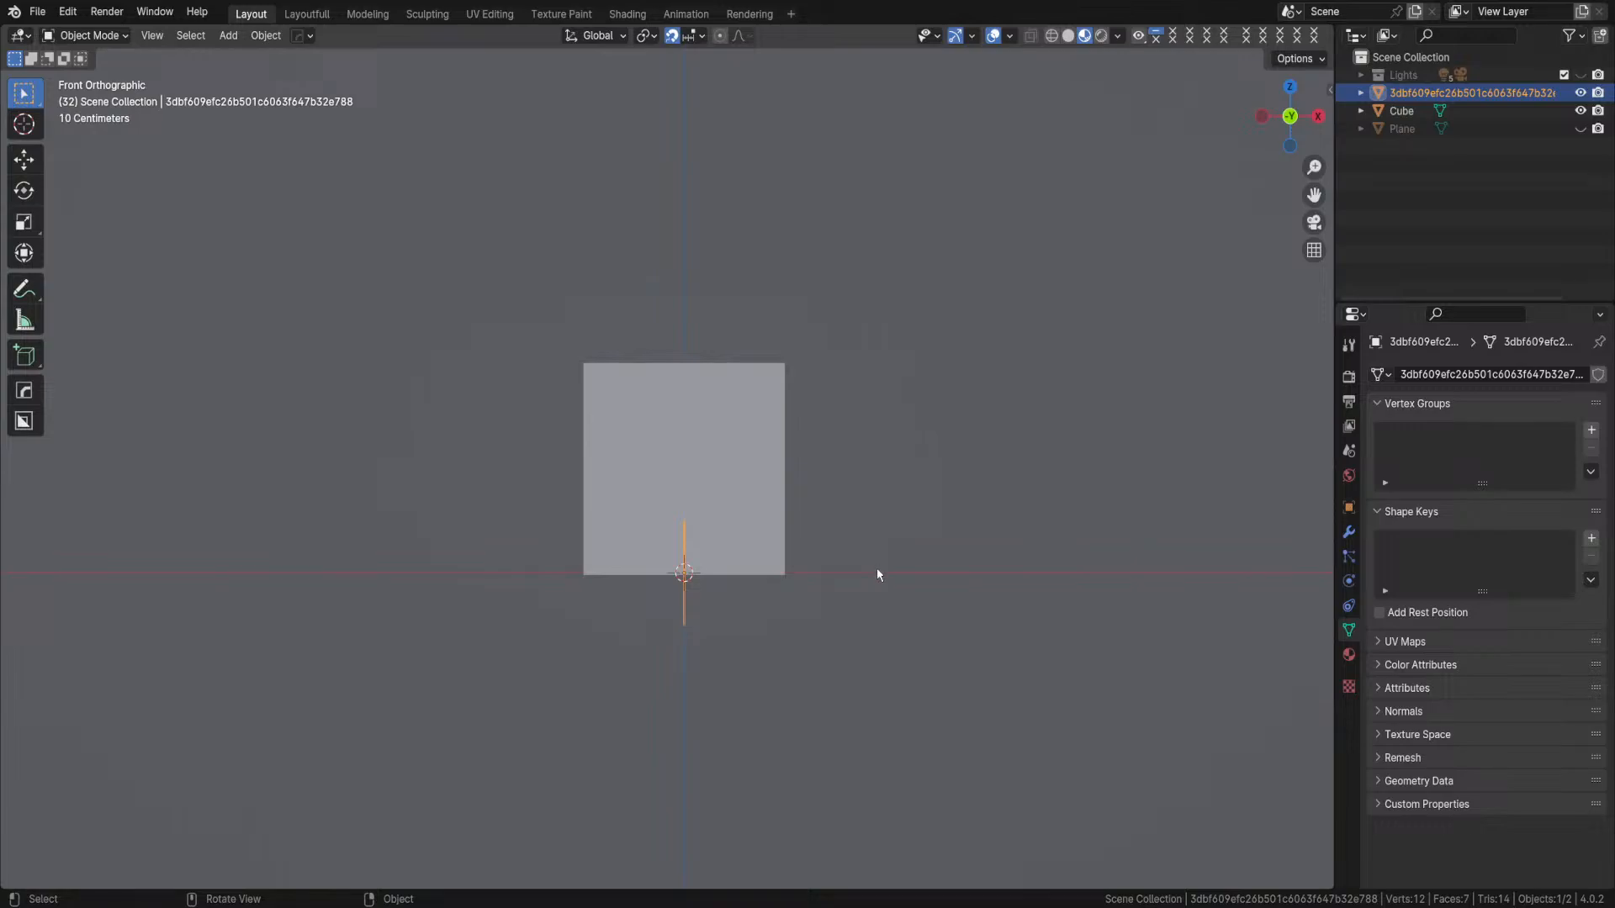
key("r")
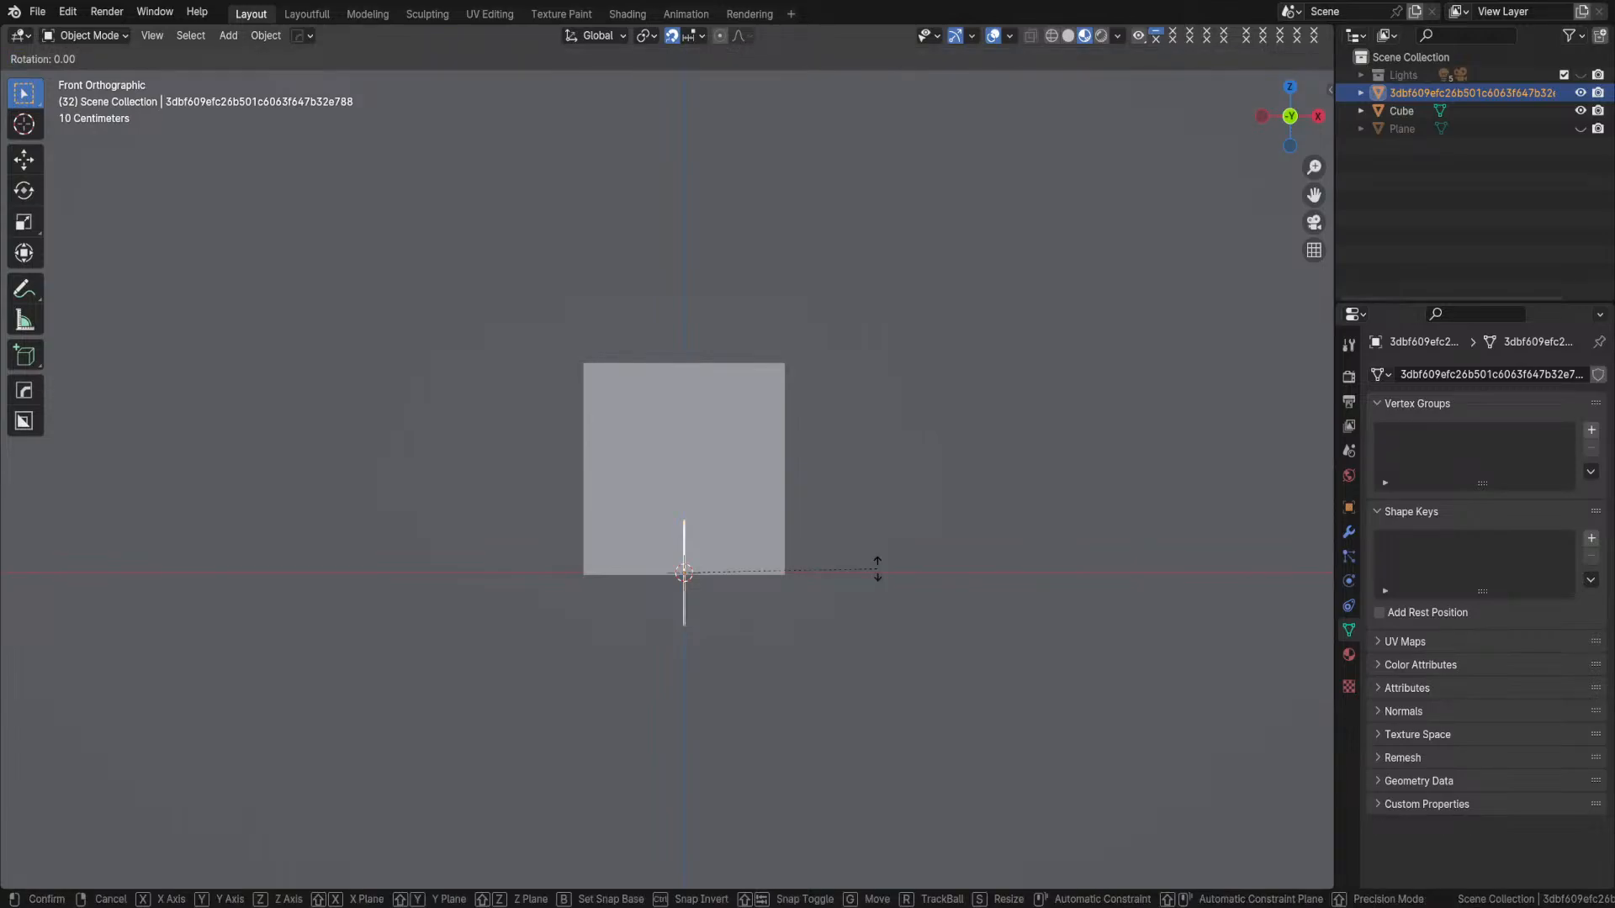
right_click(885, 560)
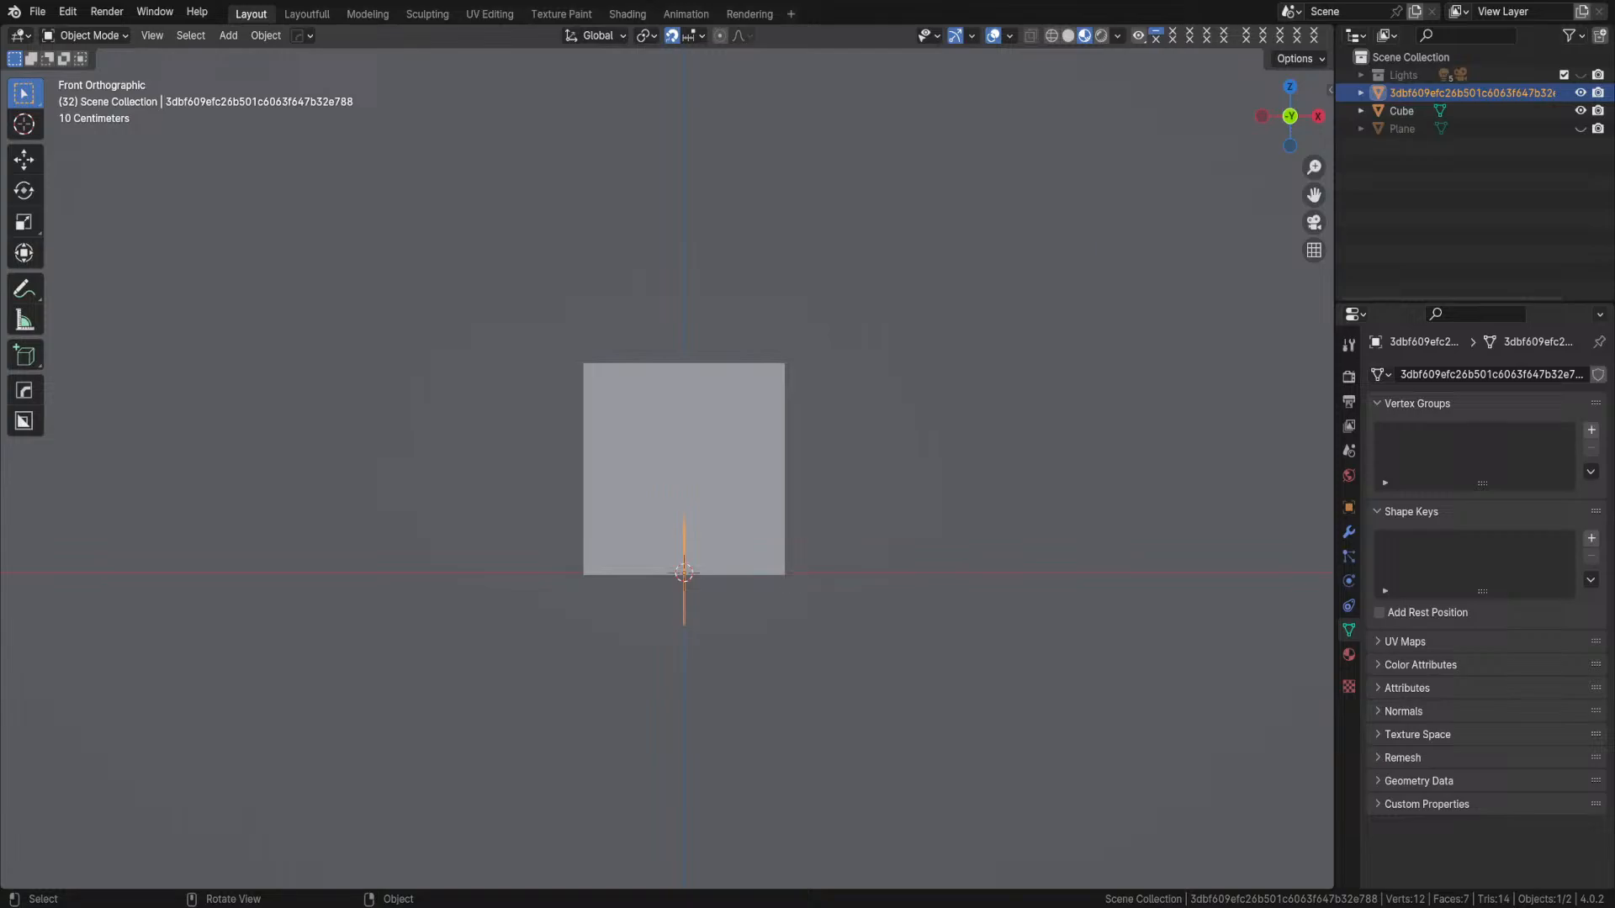
- Open the Preferences and look at the file import options
left_click(37, 11)
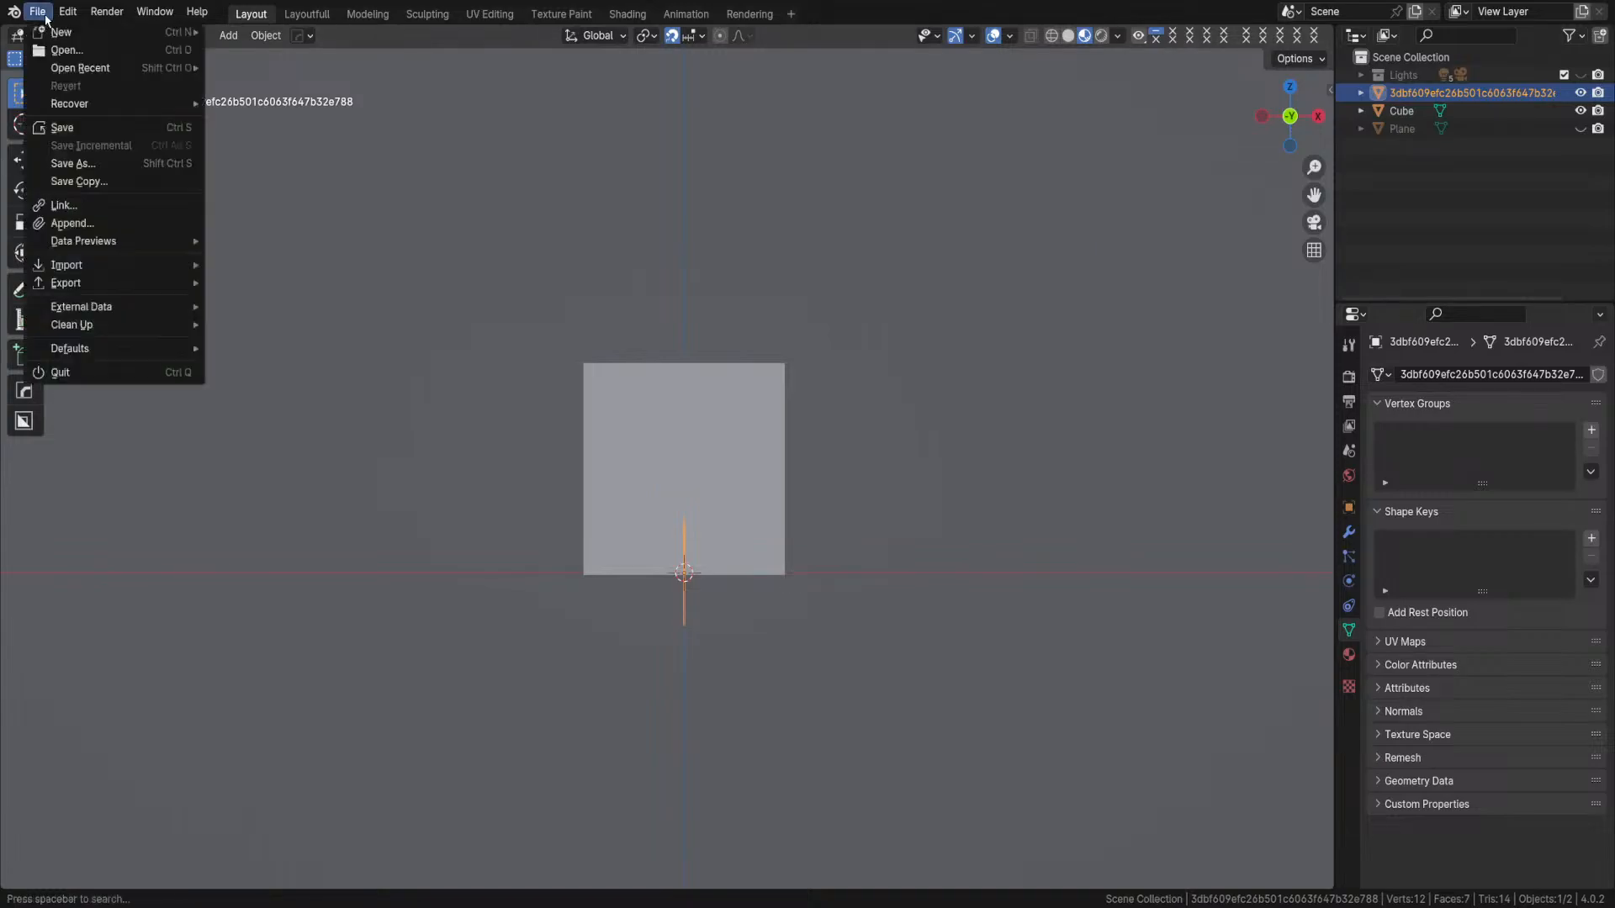
mouse_move(67, 11)
left_click(113, 239)
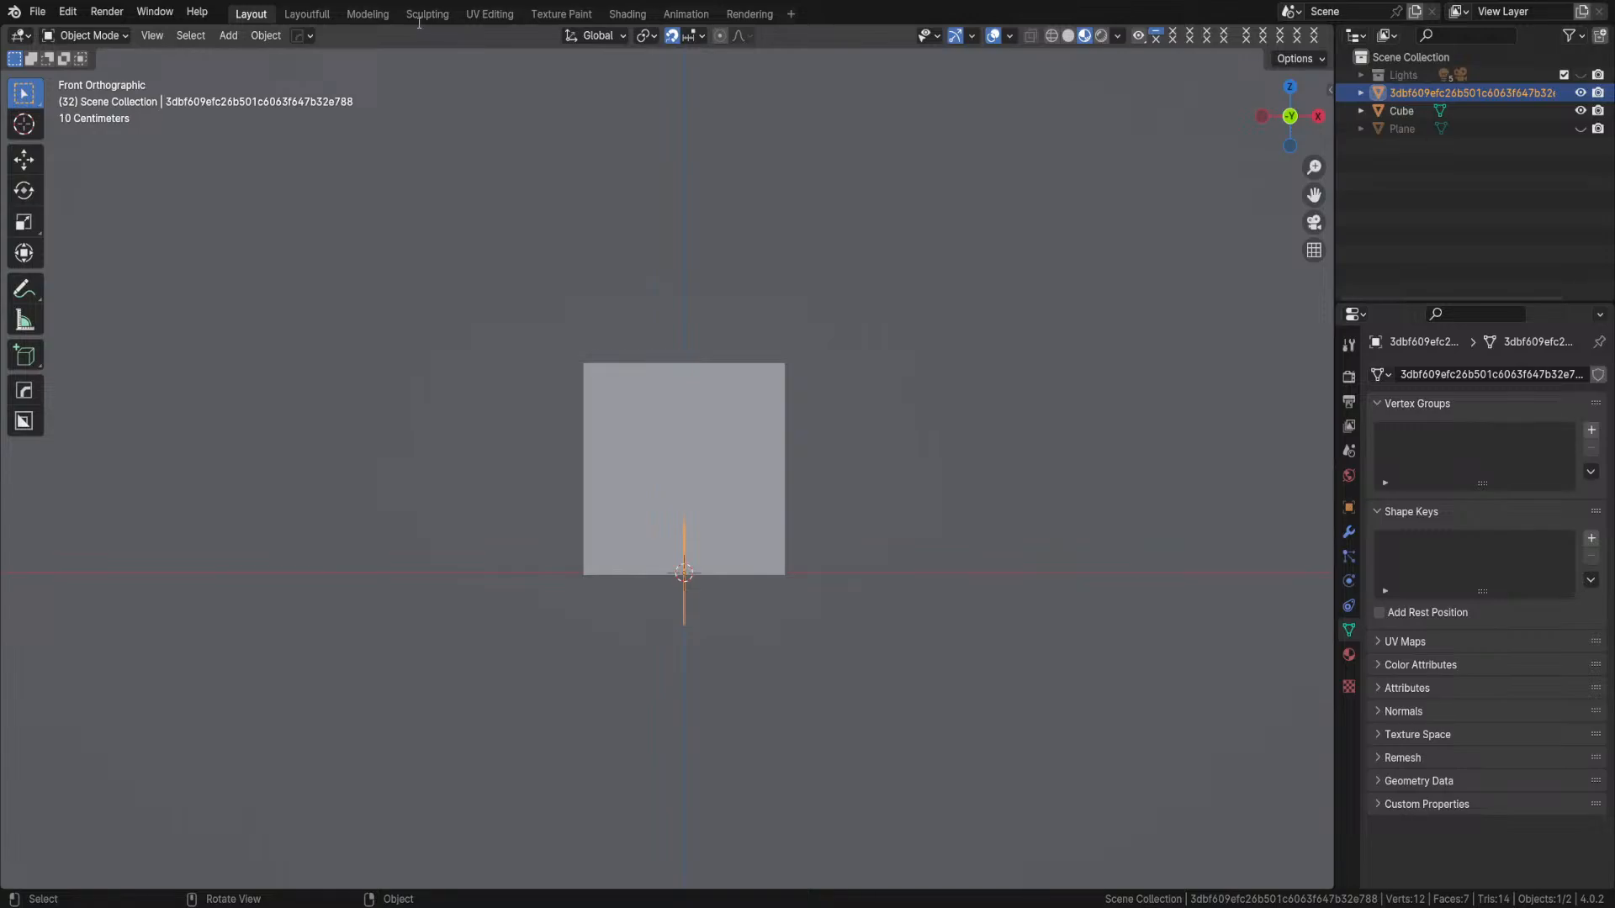
left_click(69, 12)
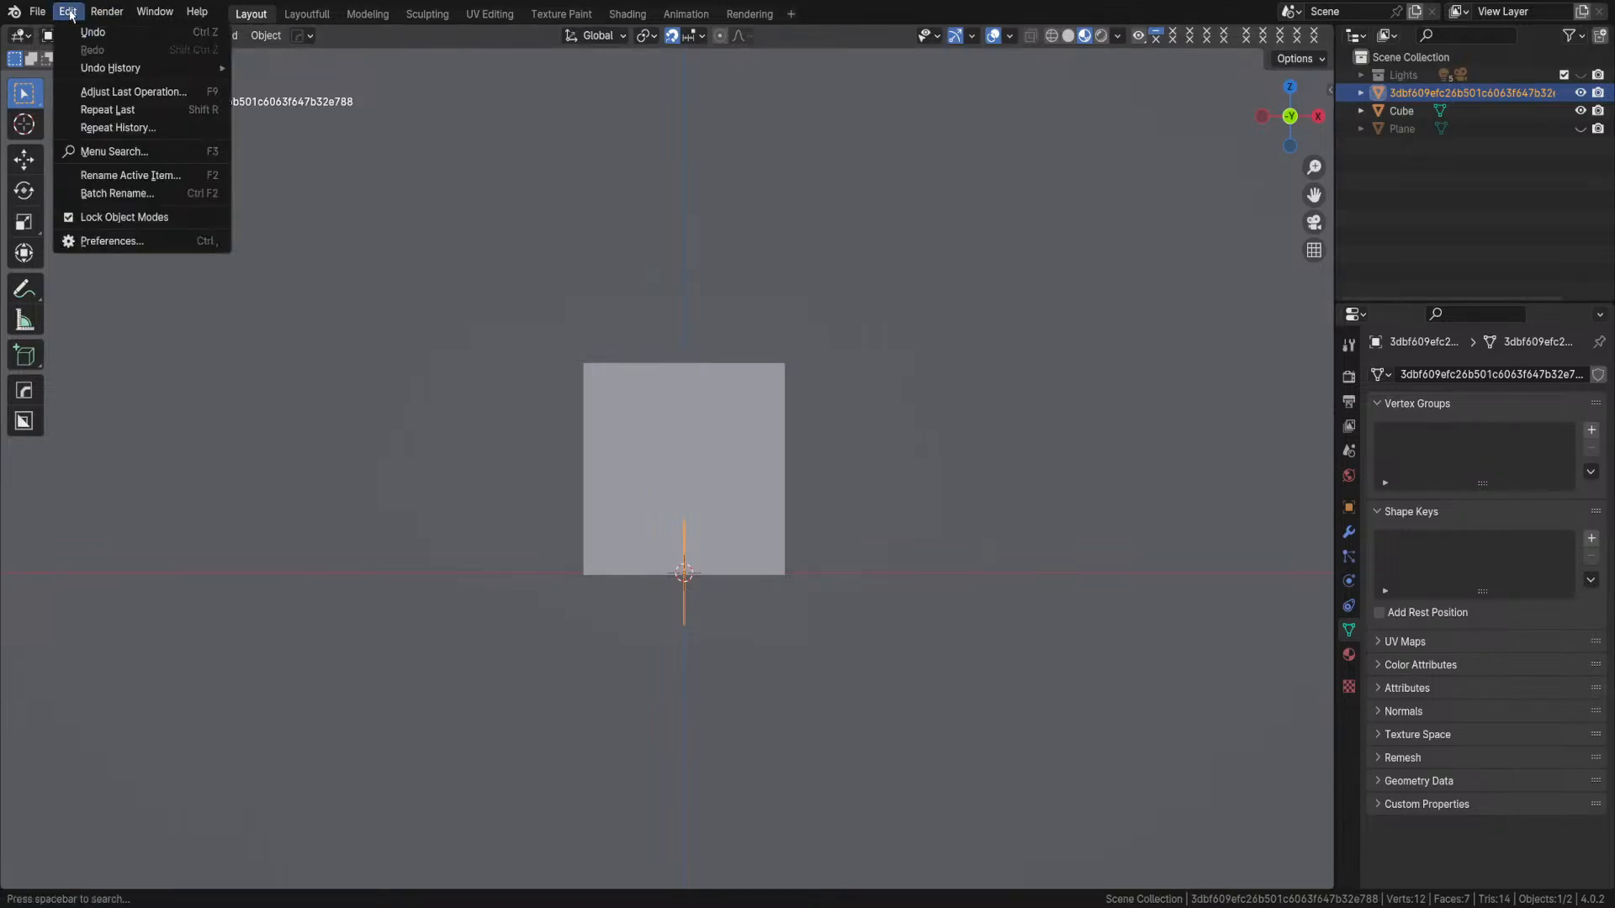
left_click(108, 245)
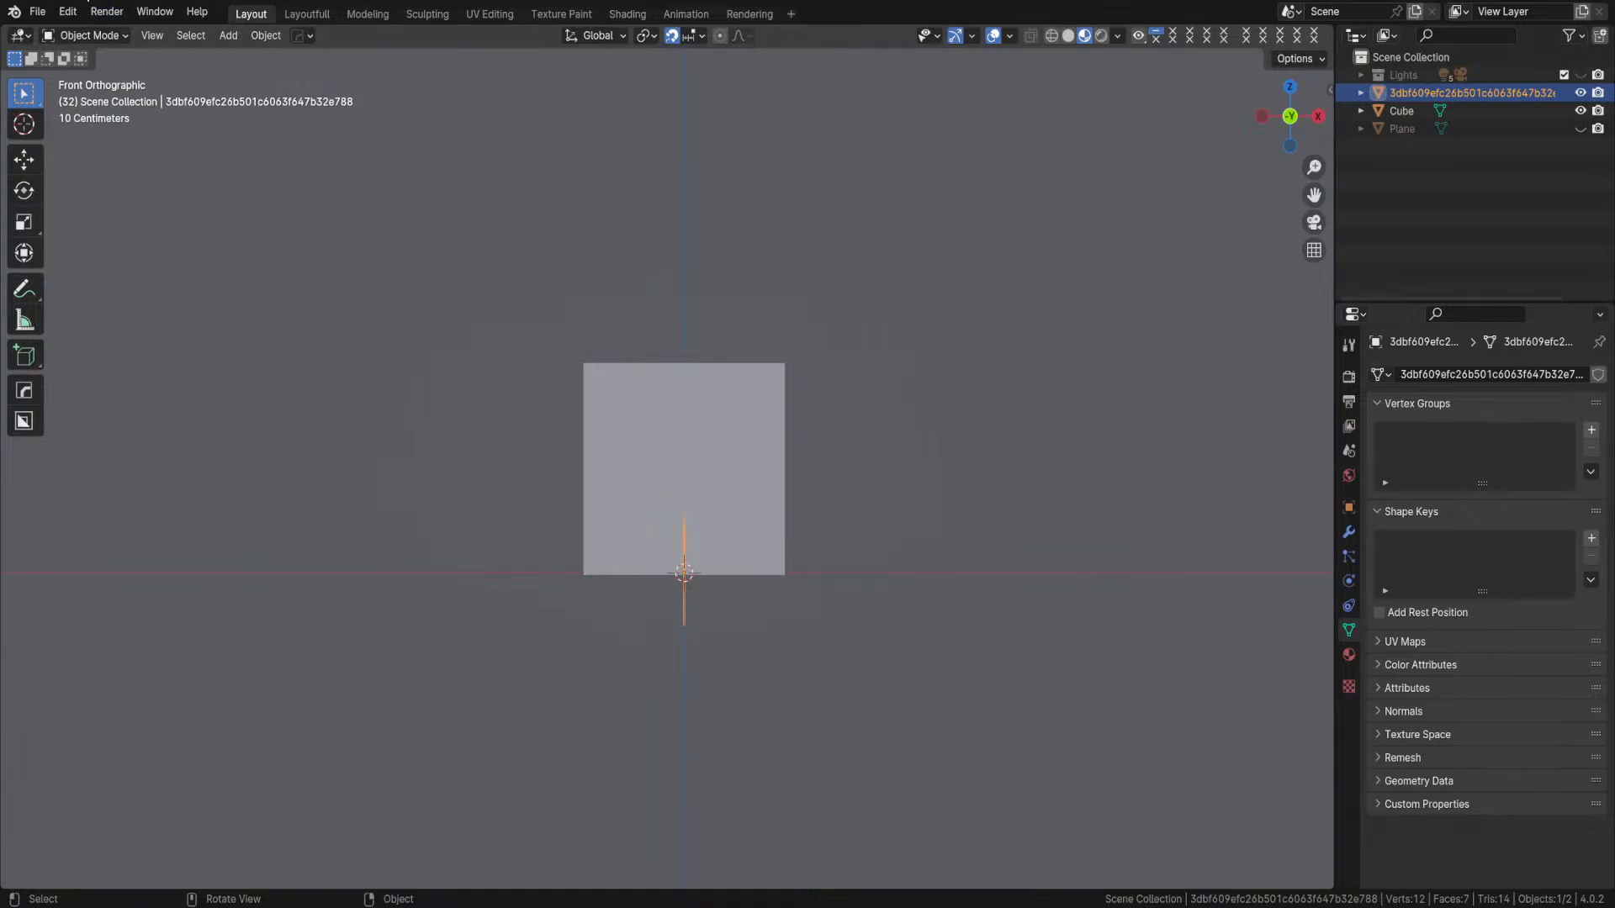
left_click(68, 11)
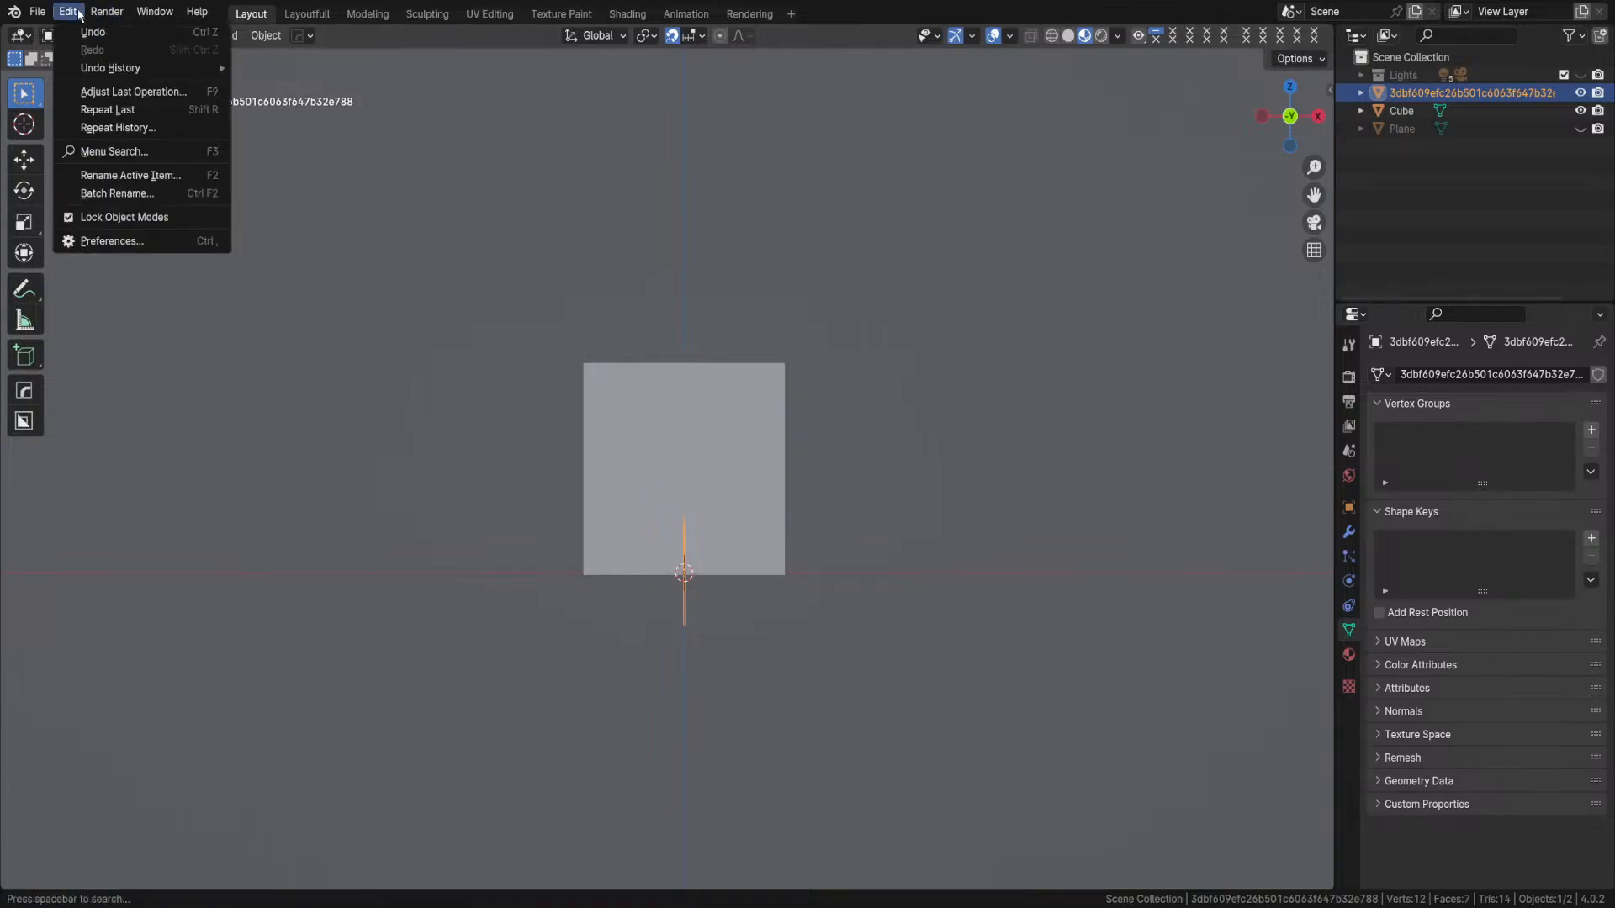
left_click(115, 244)
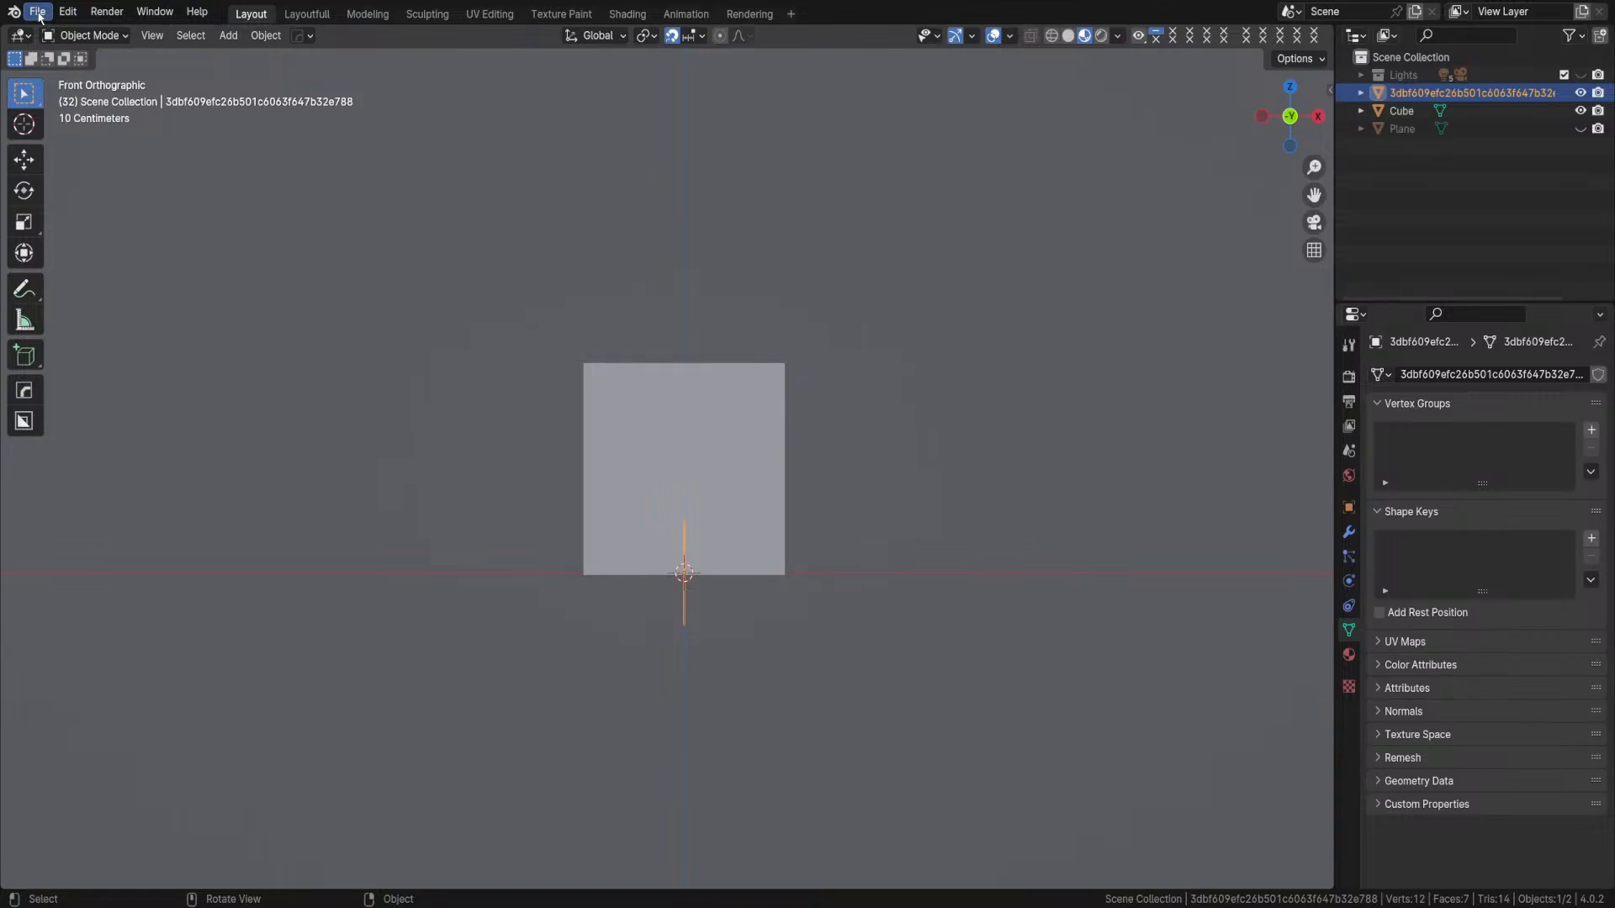
left_click(38, 12)
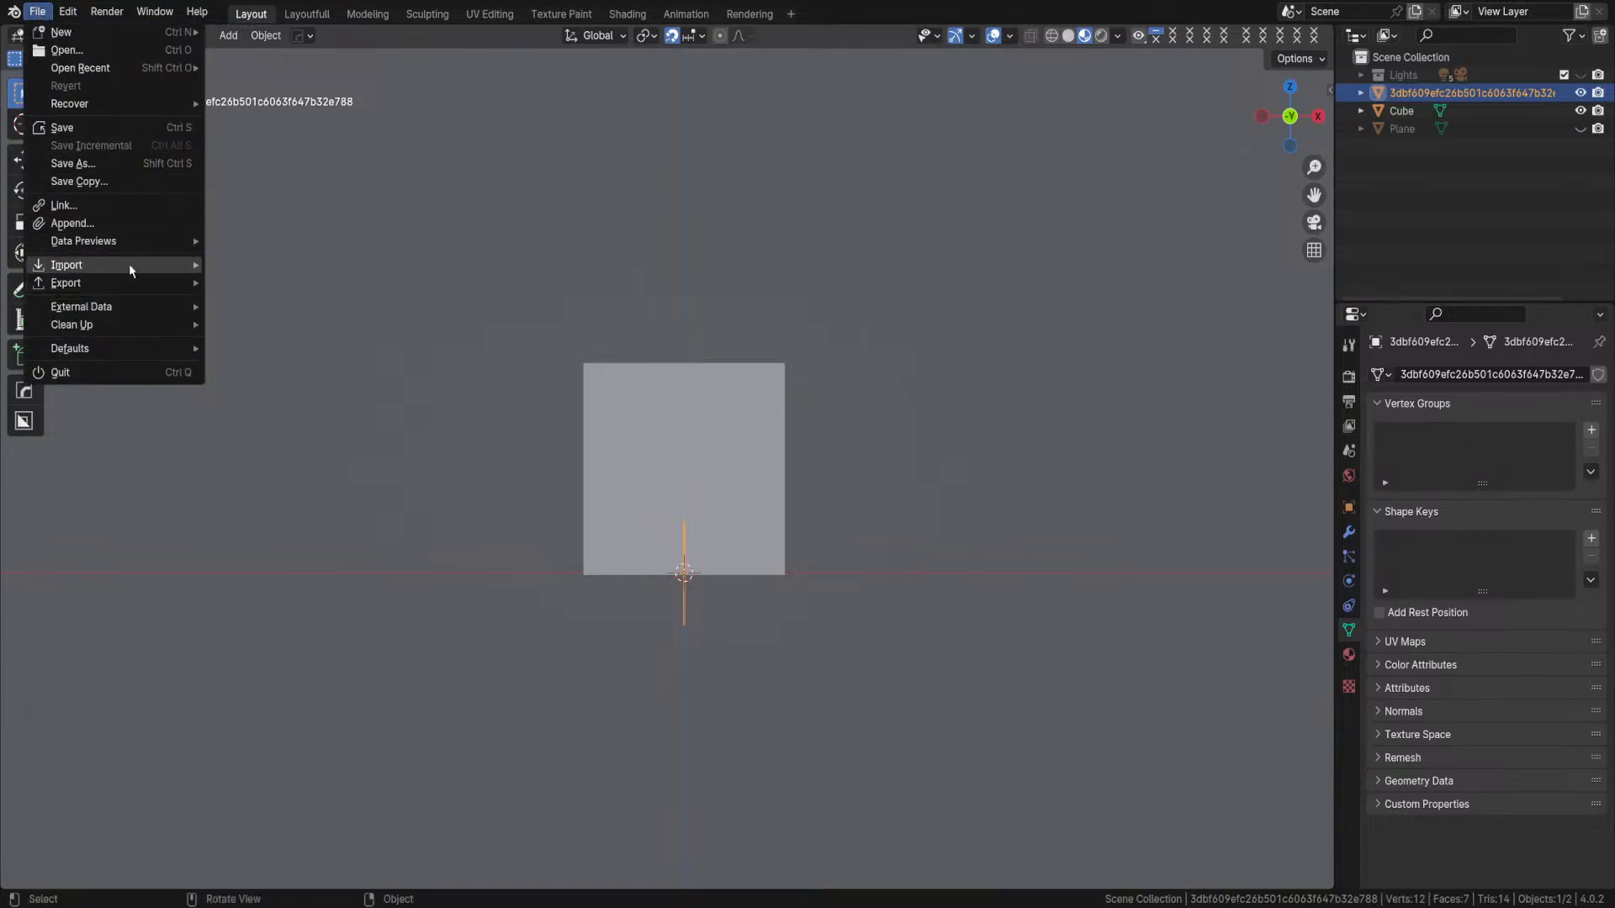
mouse_move(125, 264)
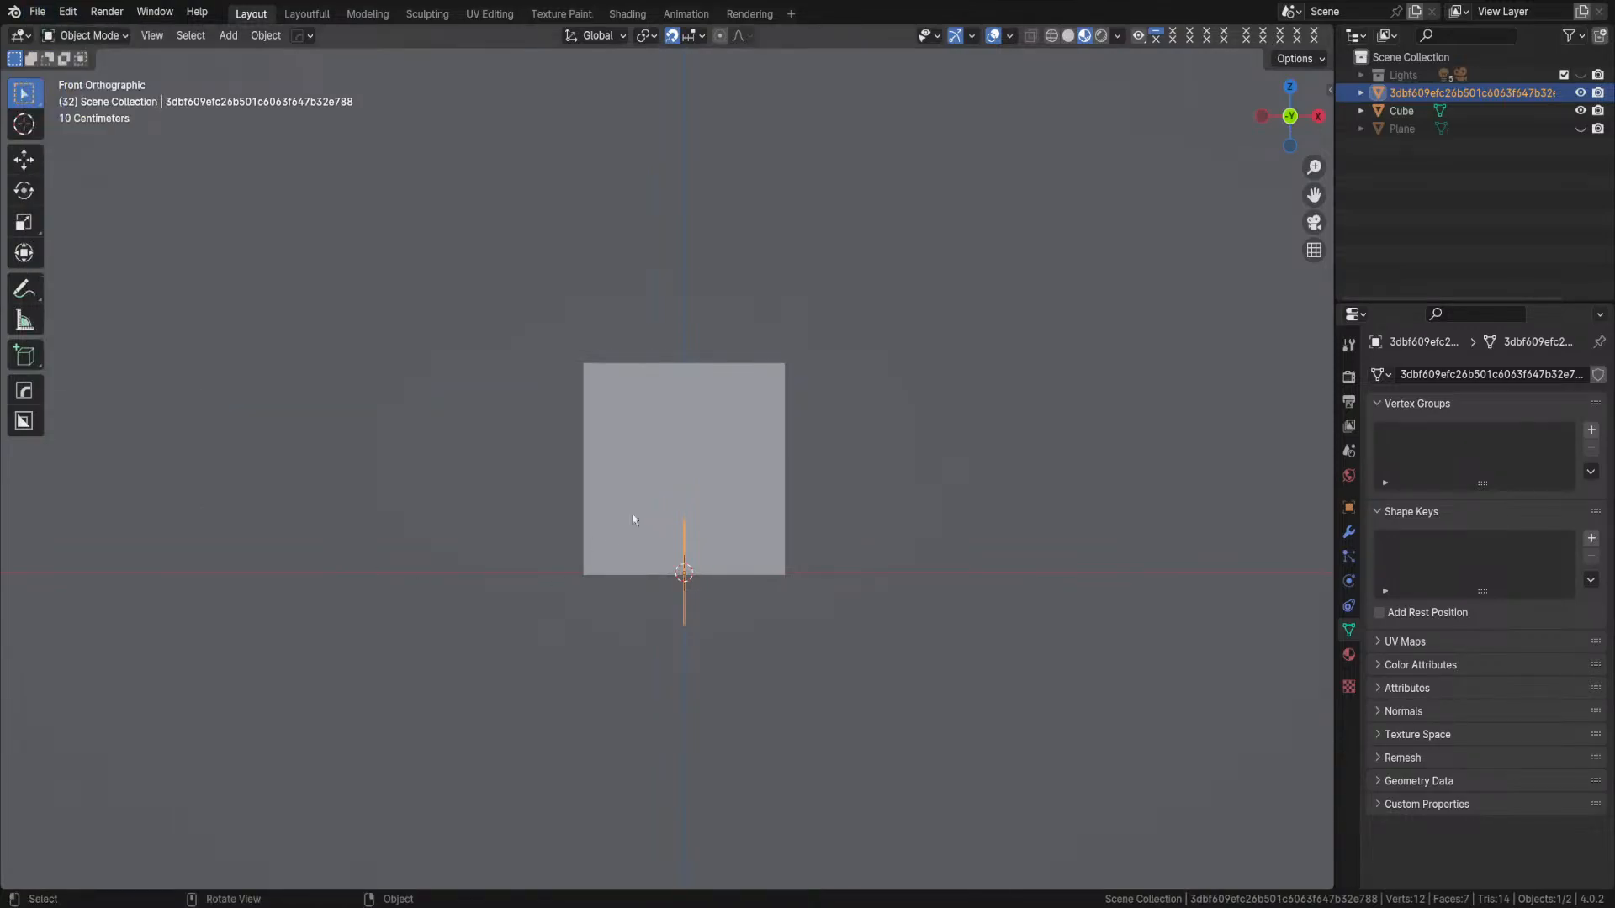
- Rotate the imported reference image plane 90° about the global Z axis so it faces the front view
left_click(674, 484)
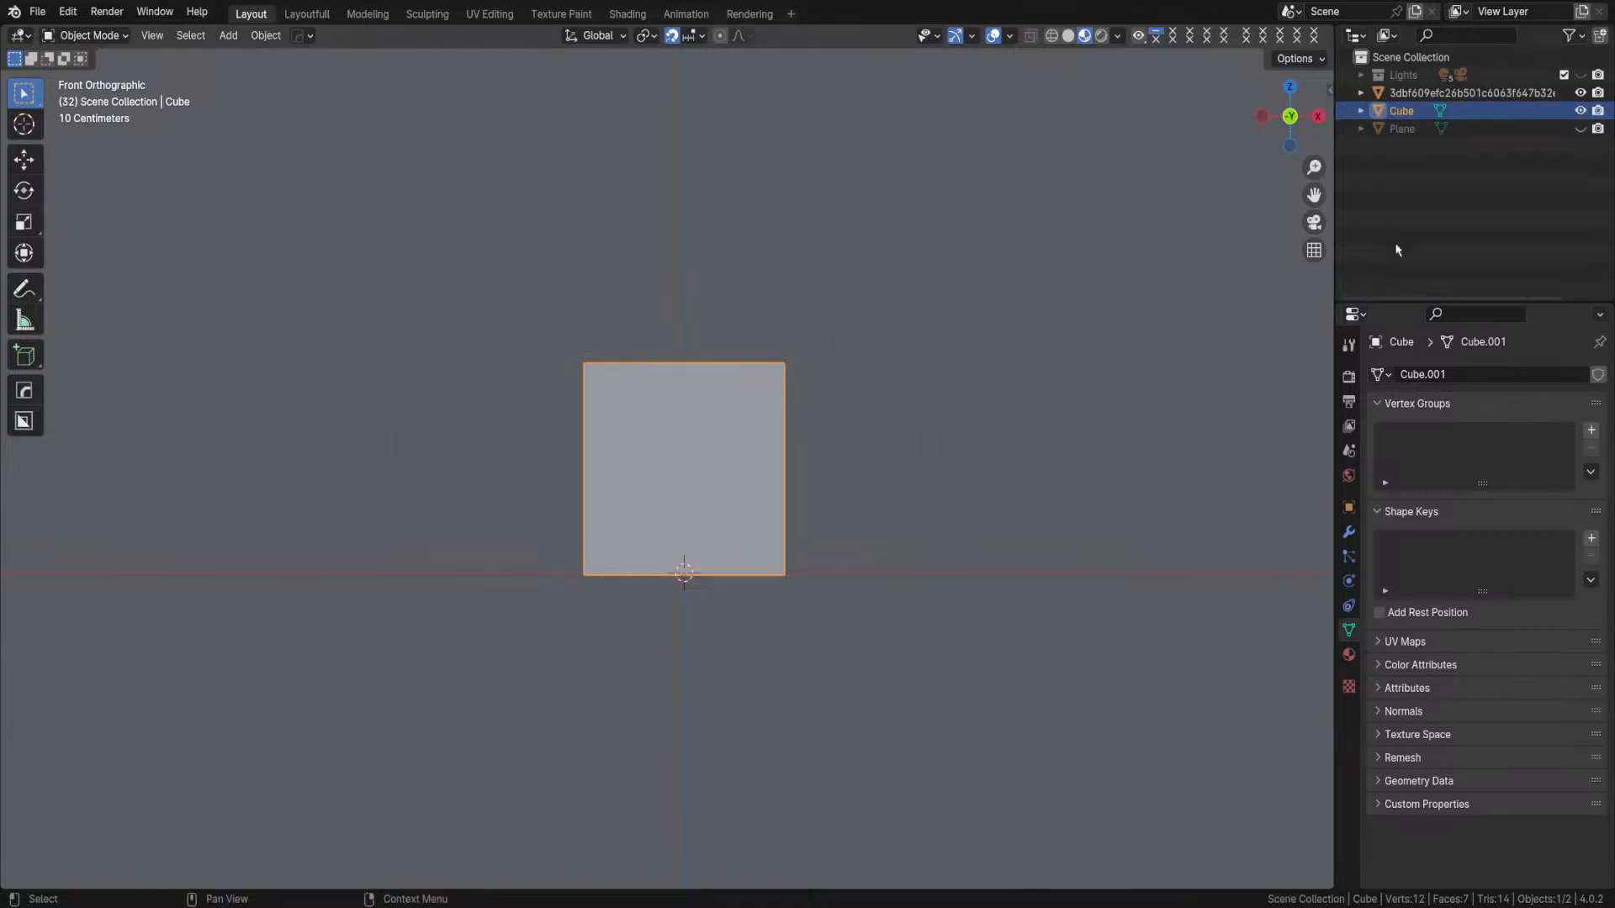
left_click(1421, 95)
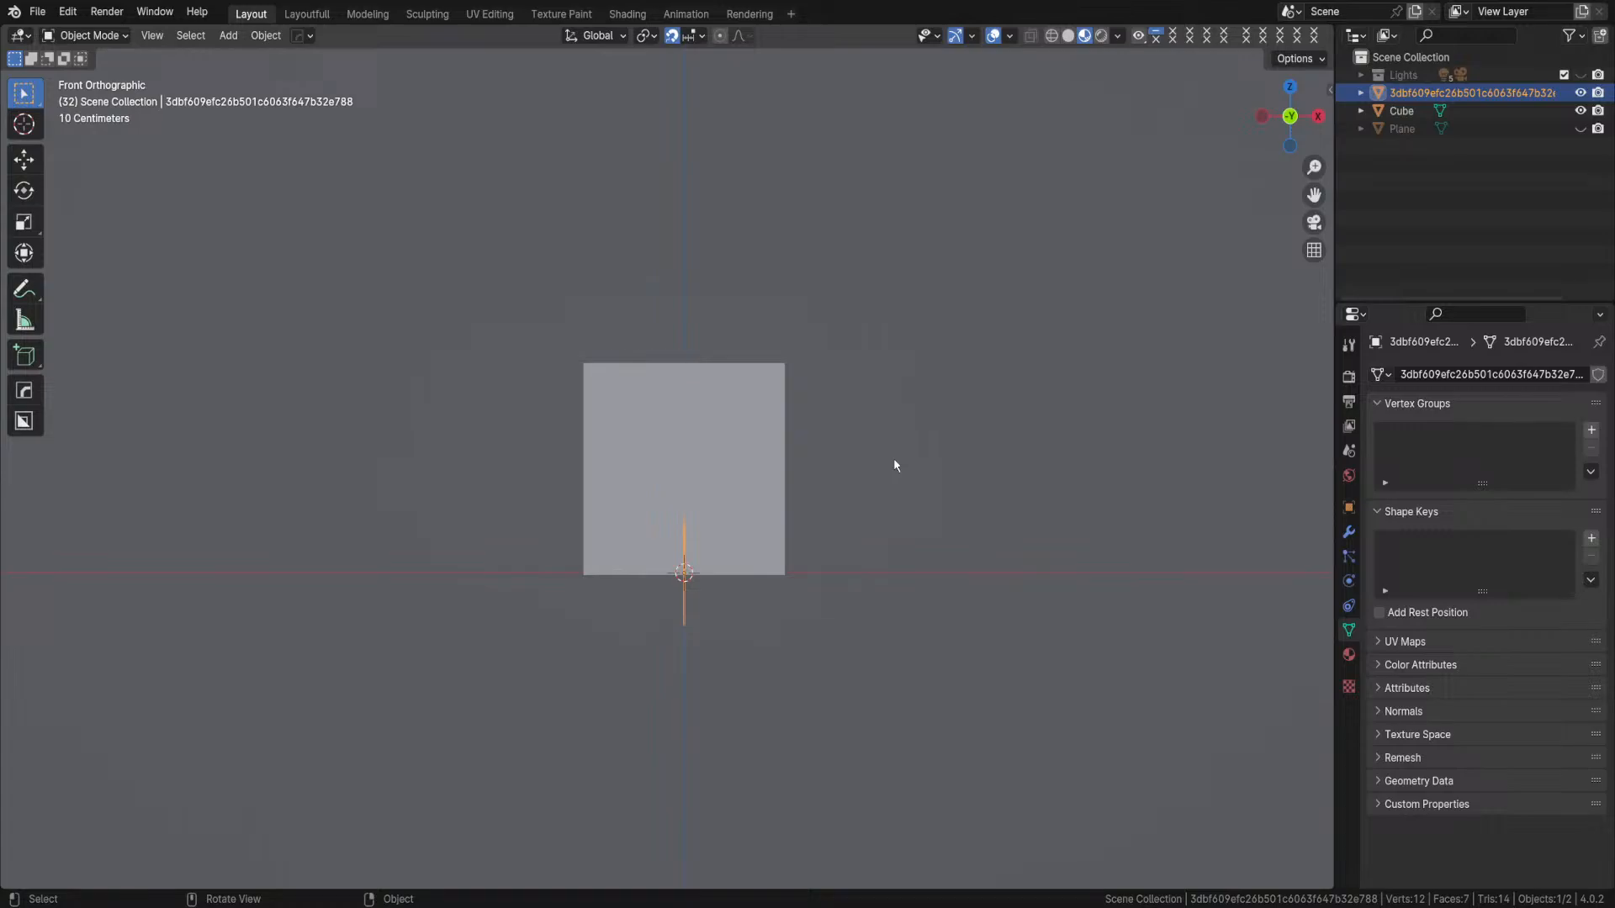
key("r")
key("z")
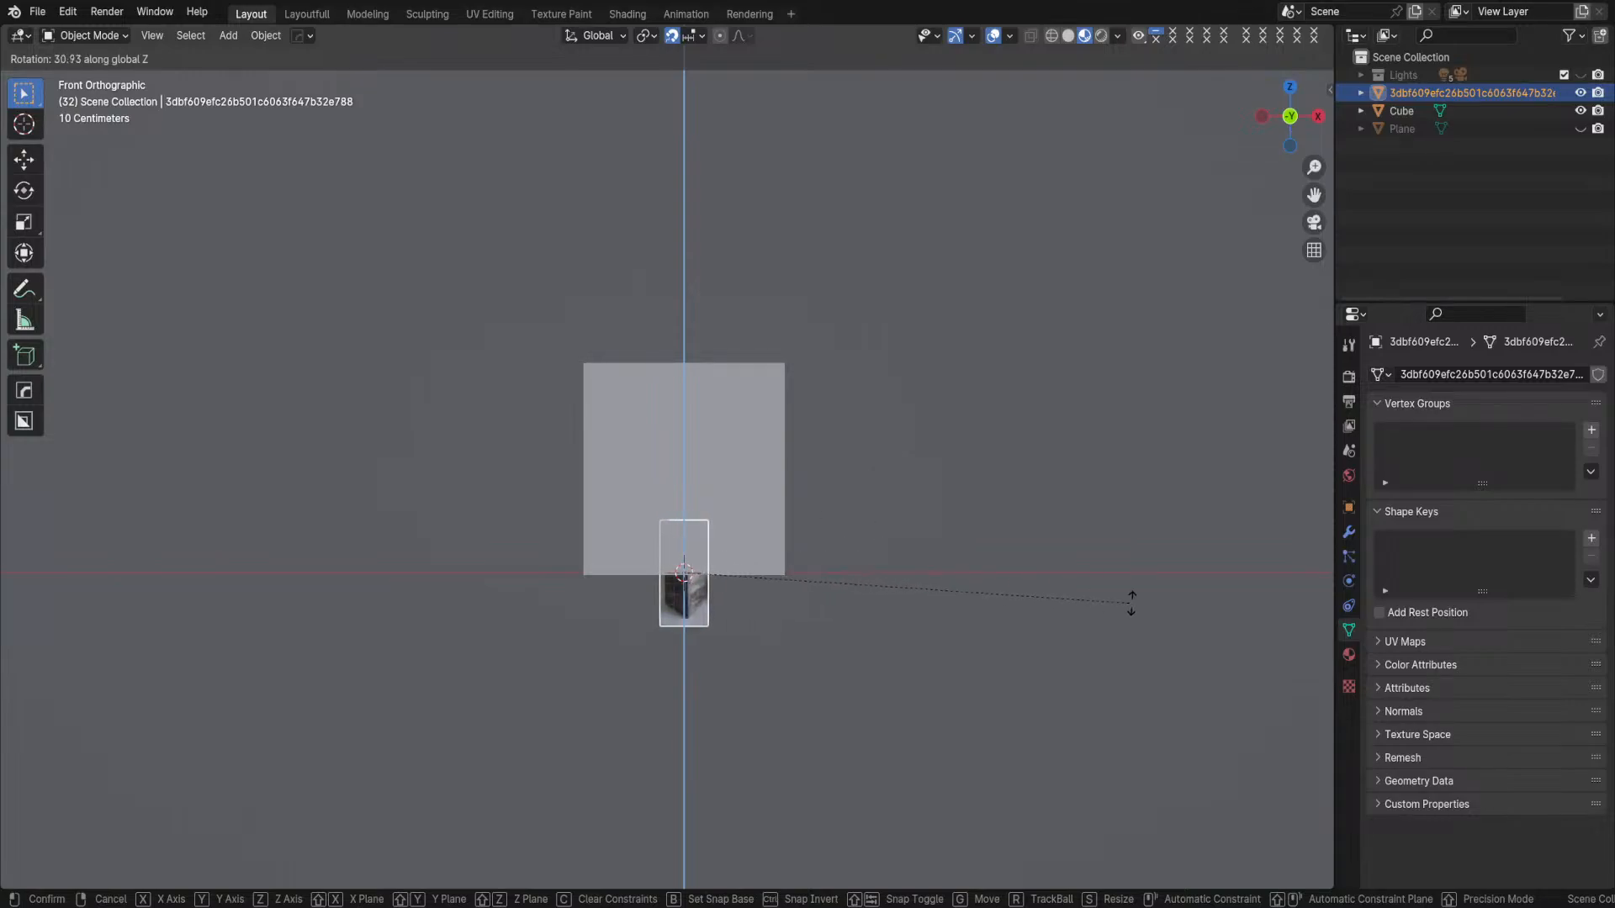
left_click(915, 577)
left_click(225, 792)
type("90")
key("Return")
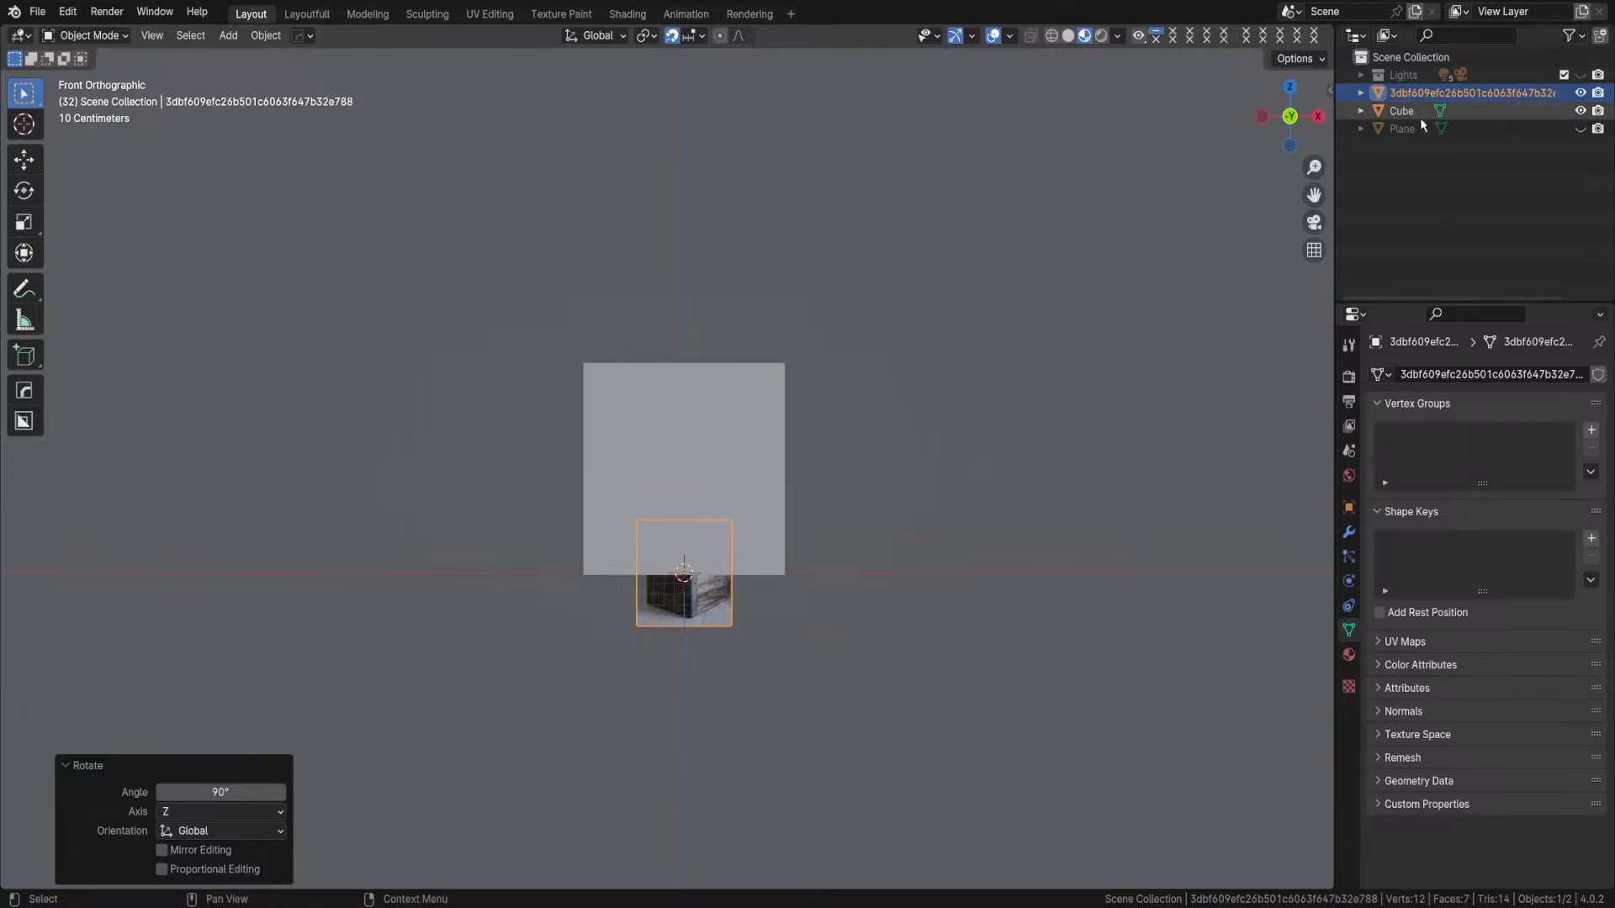
- Try a further 90° rotation of the image plane about global Z and reset that rotation's angle to 0°
left_click(1425, 95)
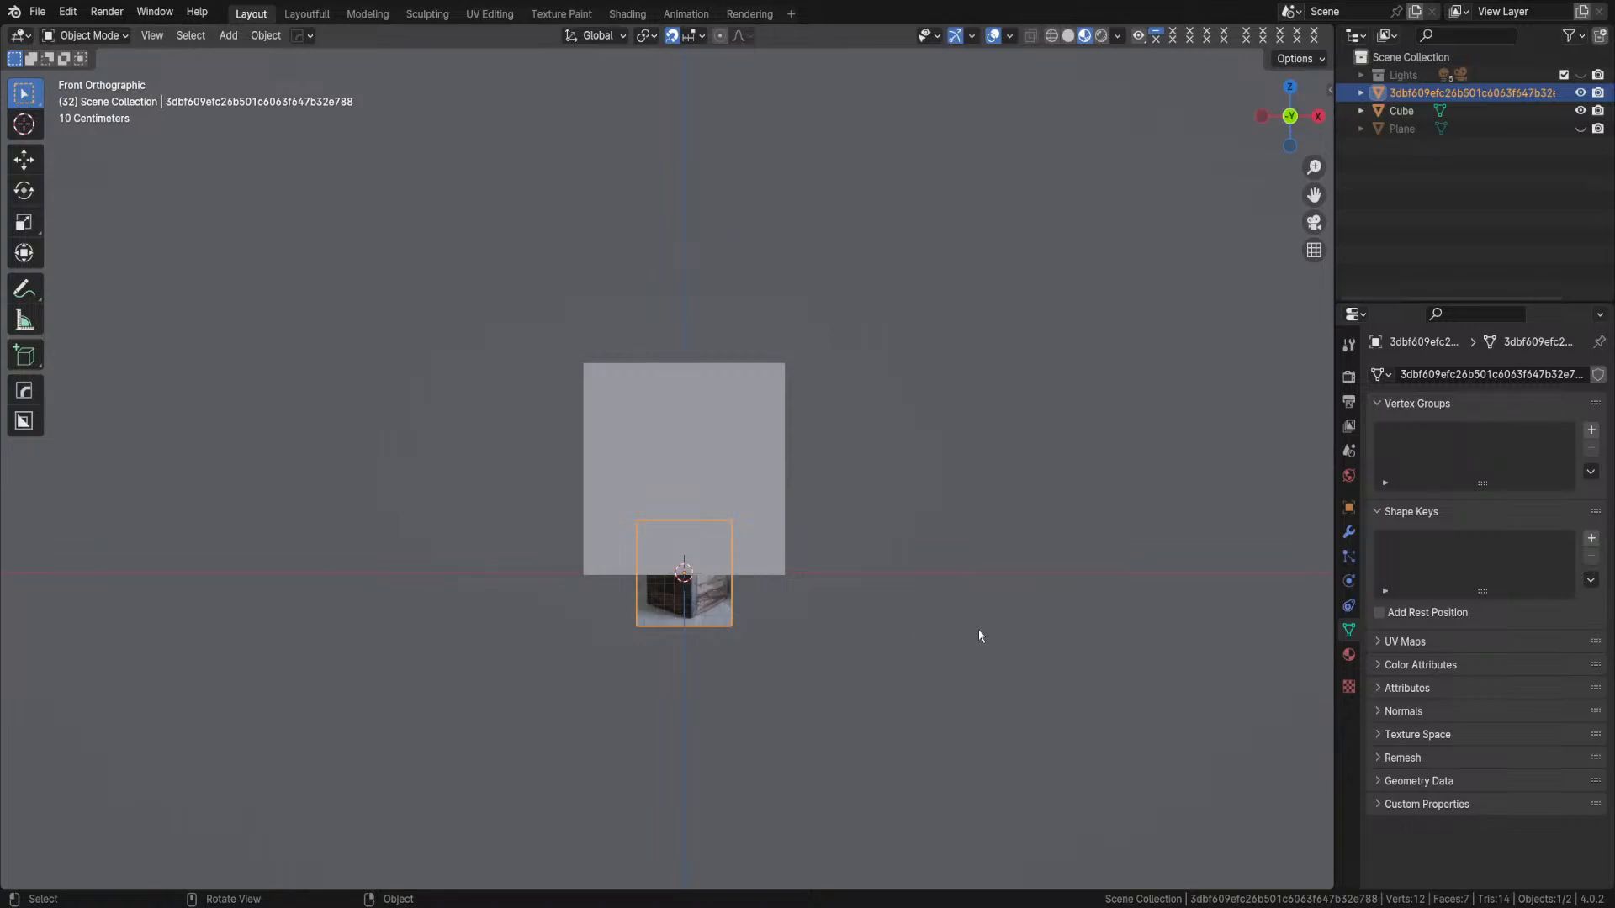
key("r")
key("z")
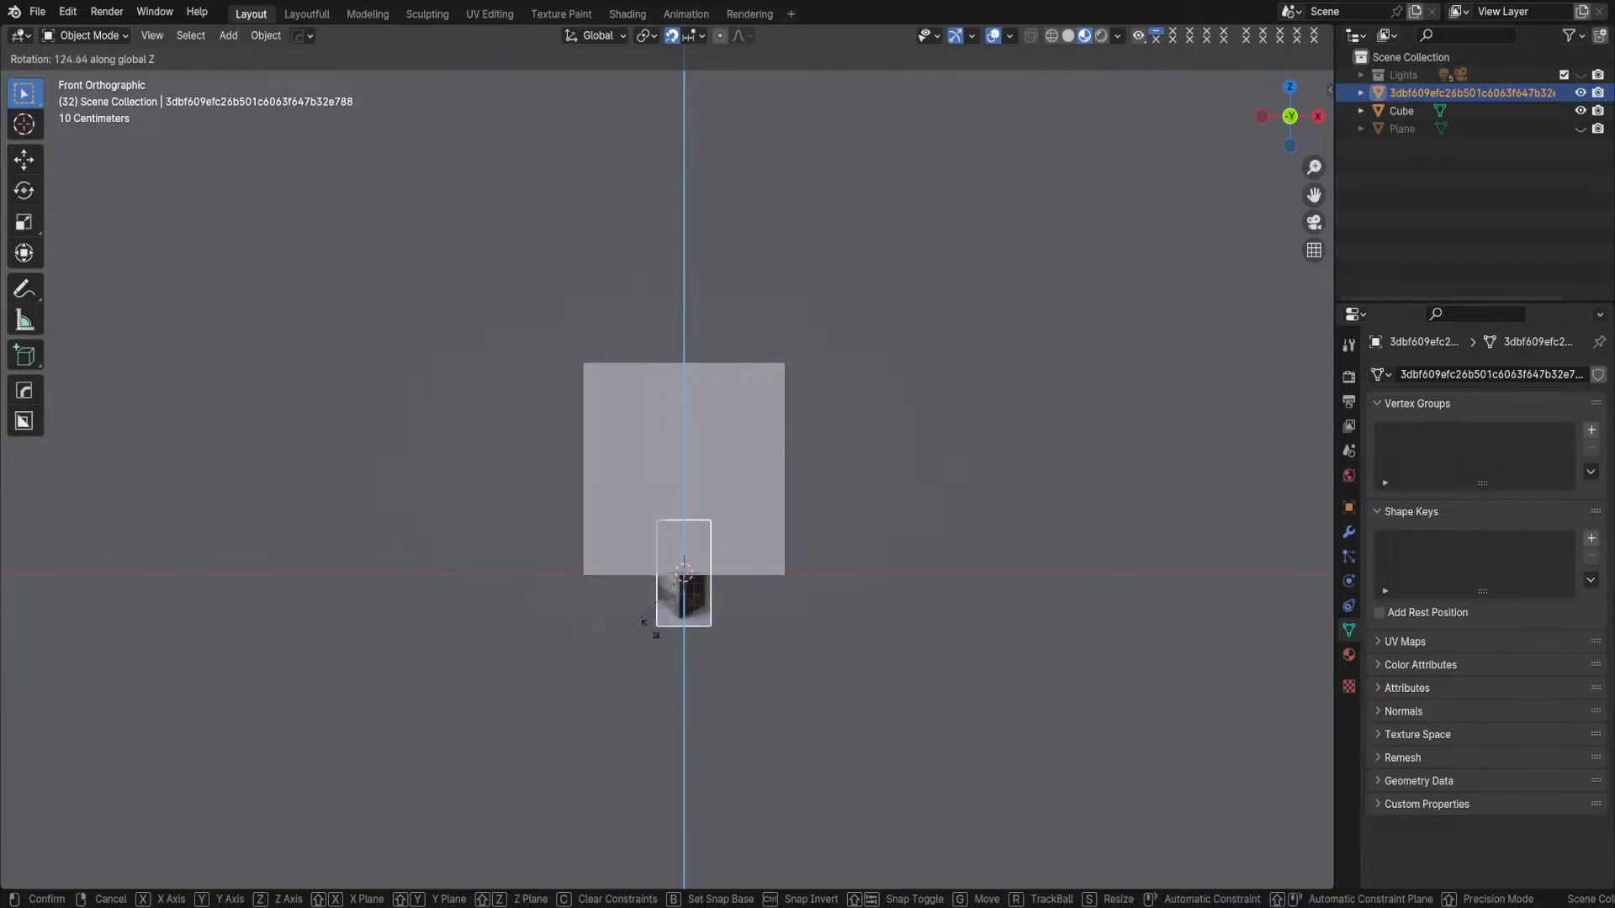
left_click(779, 739)
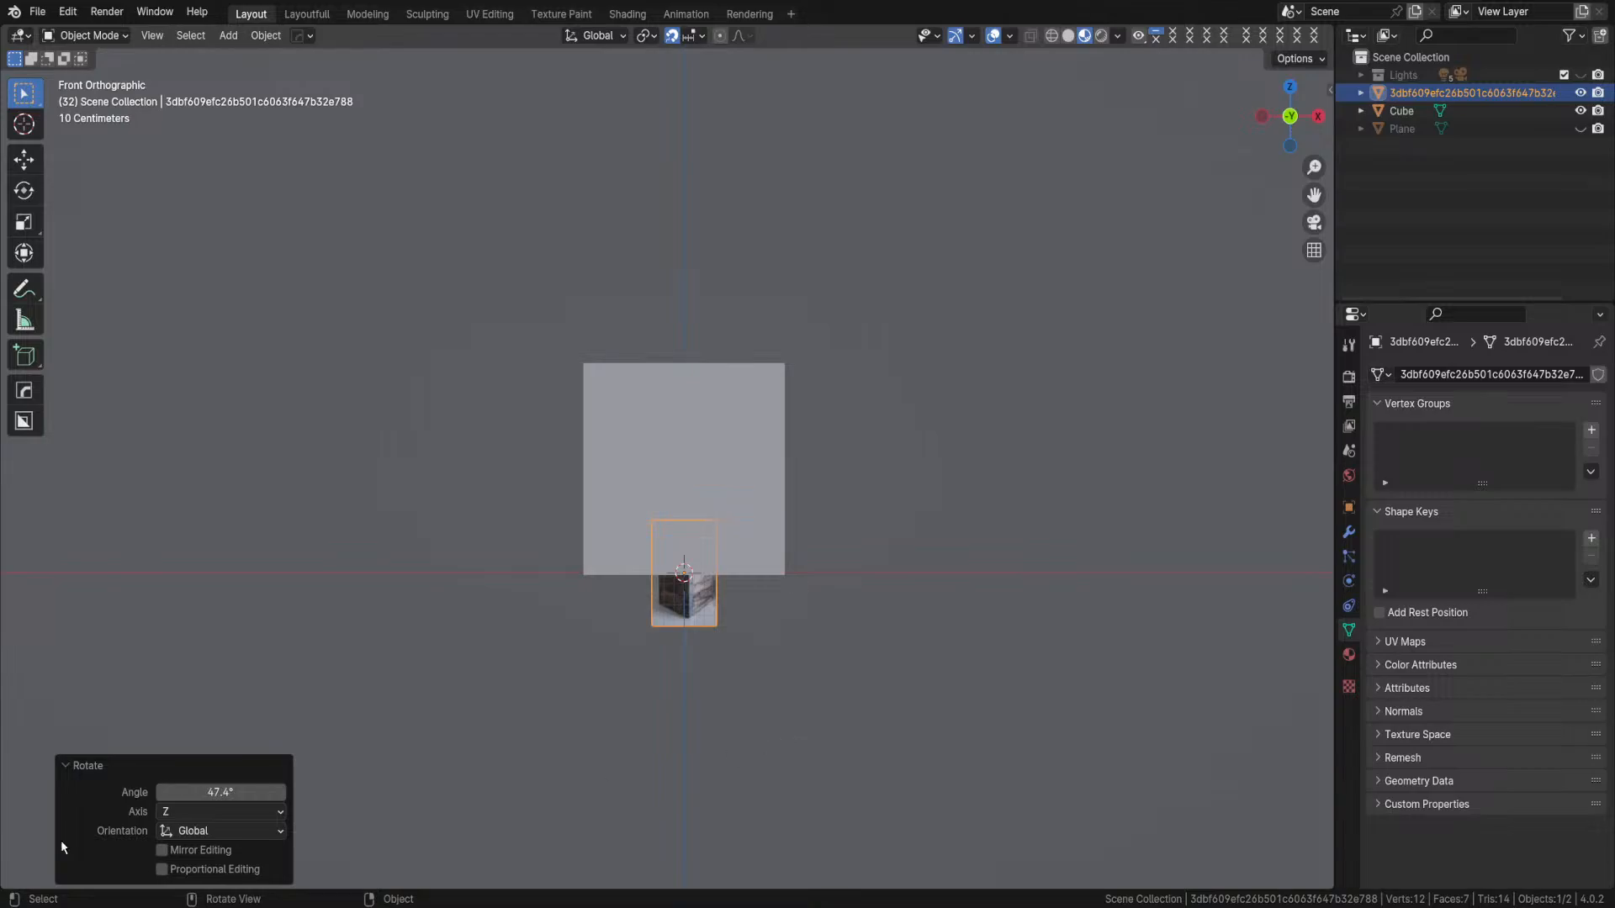
double_click(194, 792)
type("90")
key("Return")
double_click(220, 791)
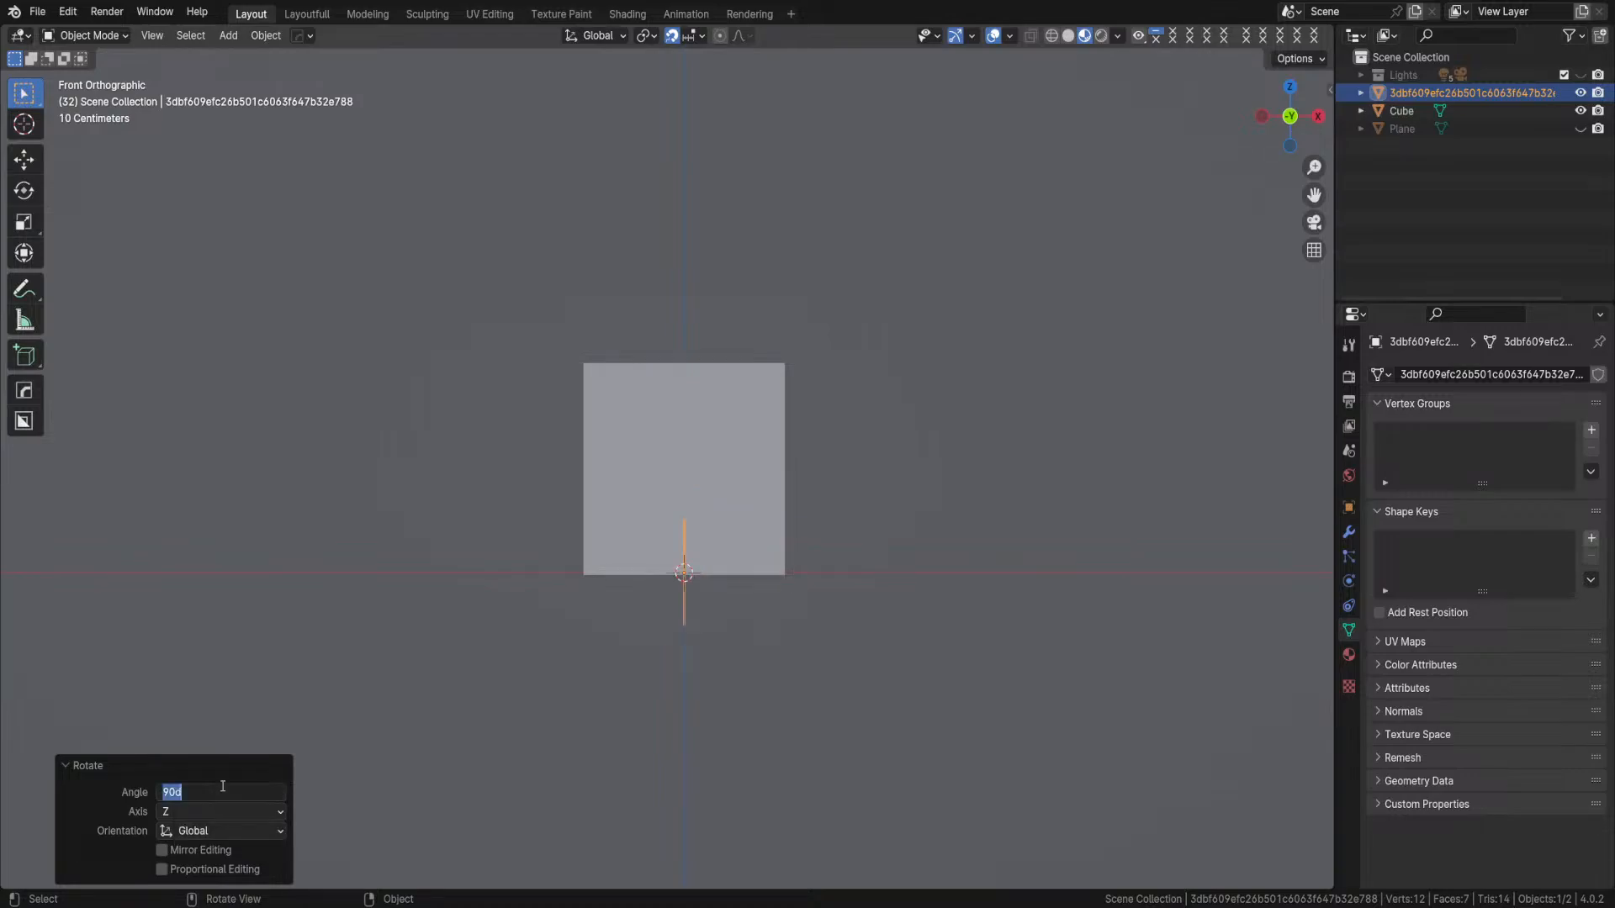
type("0")
key("Return")
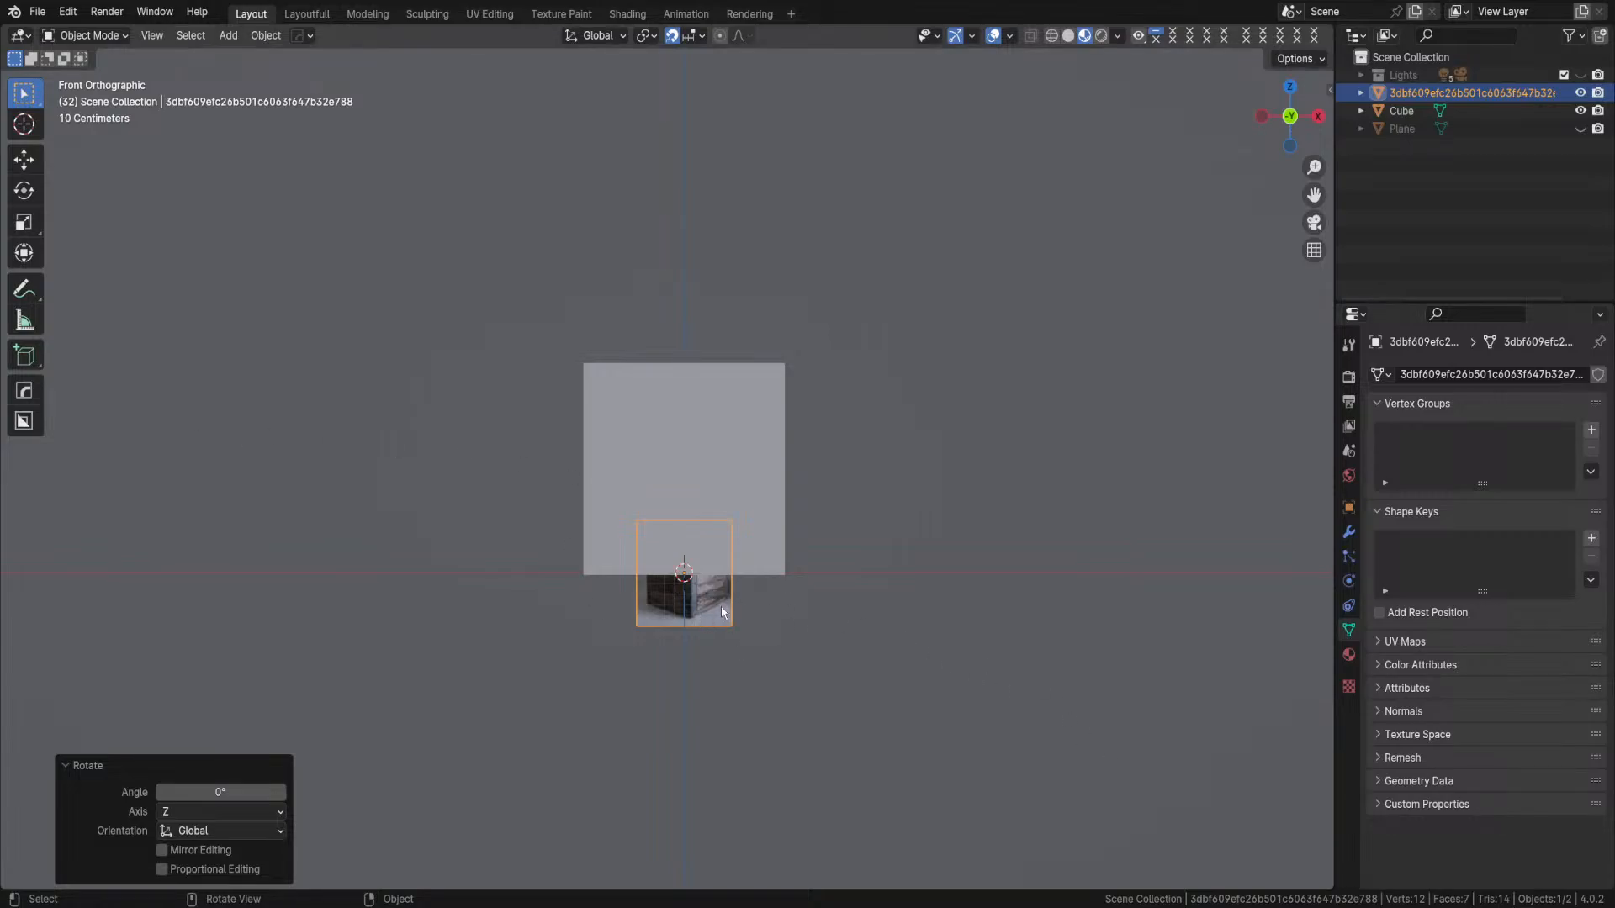
- Scale the reference image plane up uniformly by about 3.8 and deselect it
key("alt+a")
left_click(1491, 95)
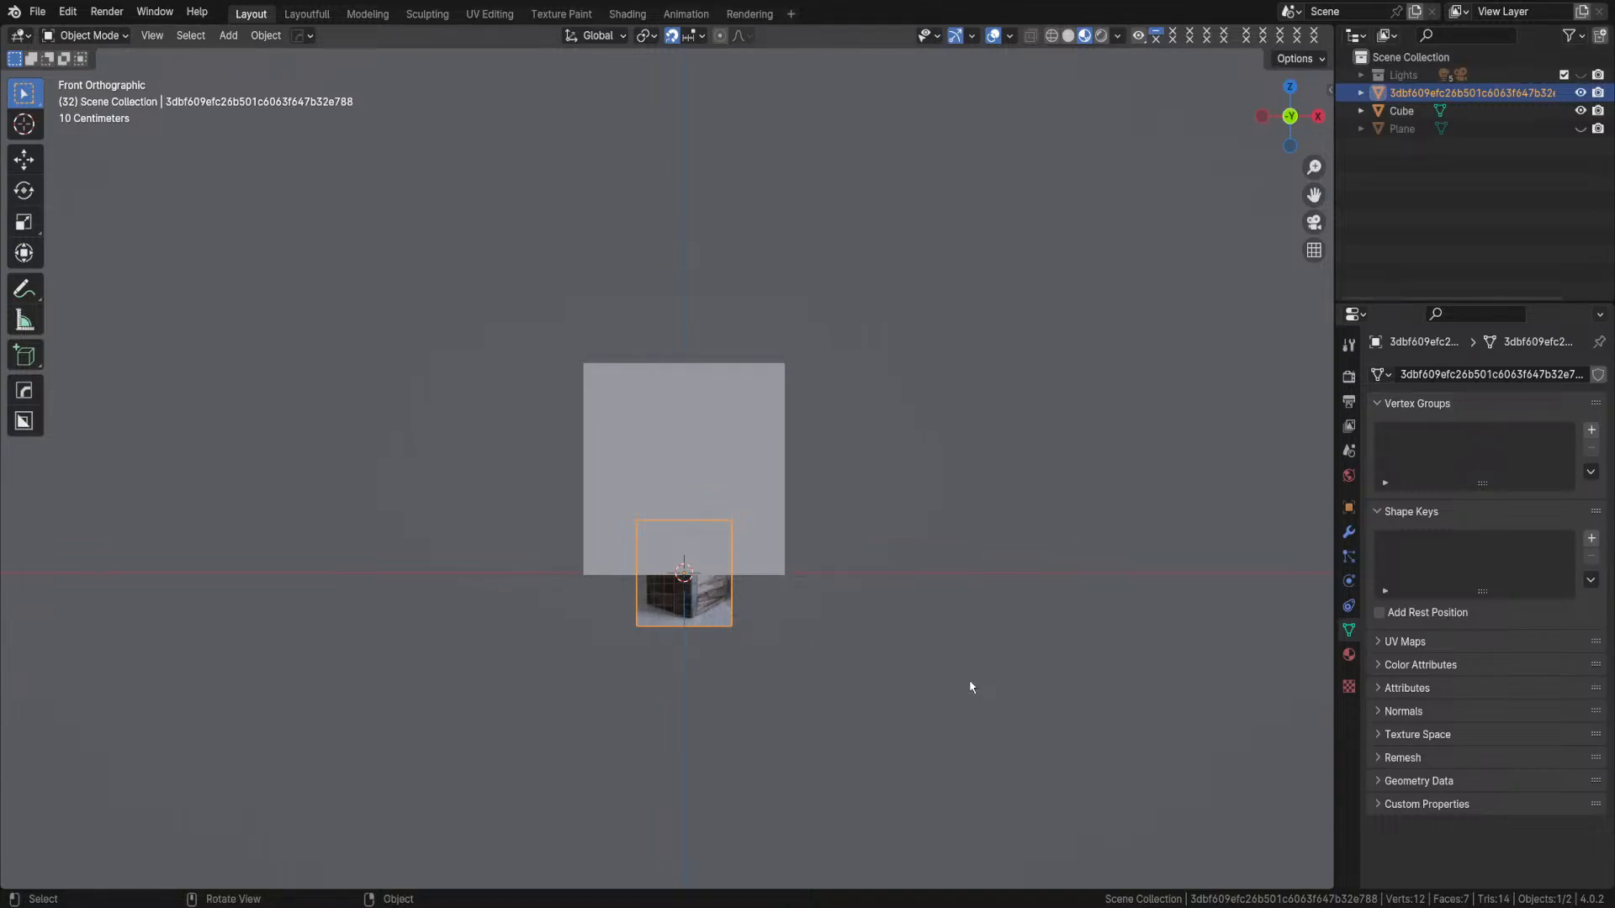
key("s")
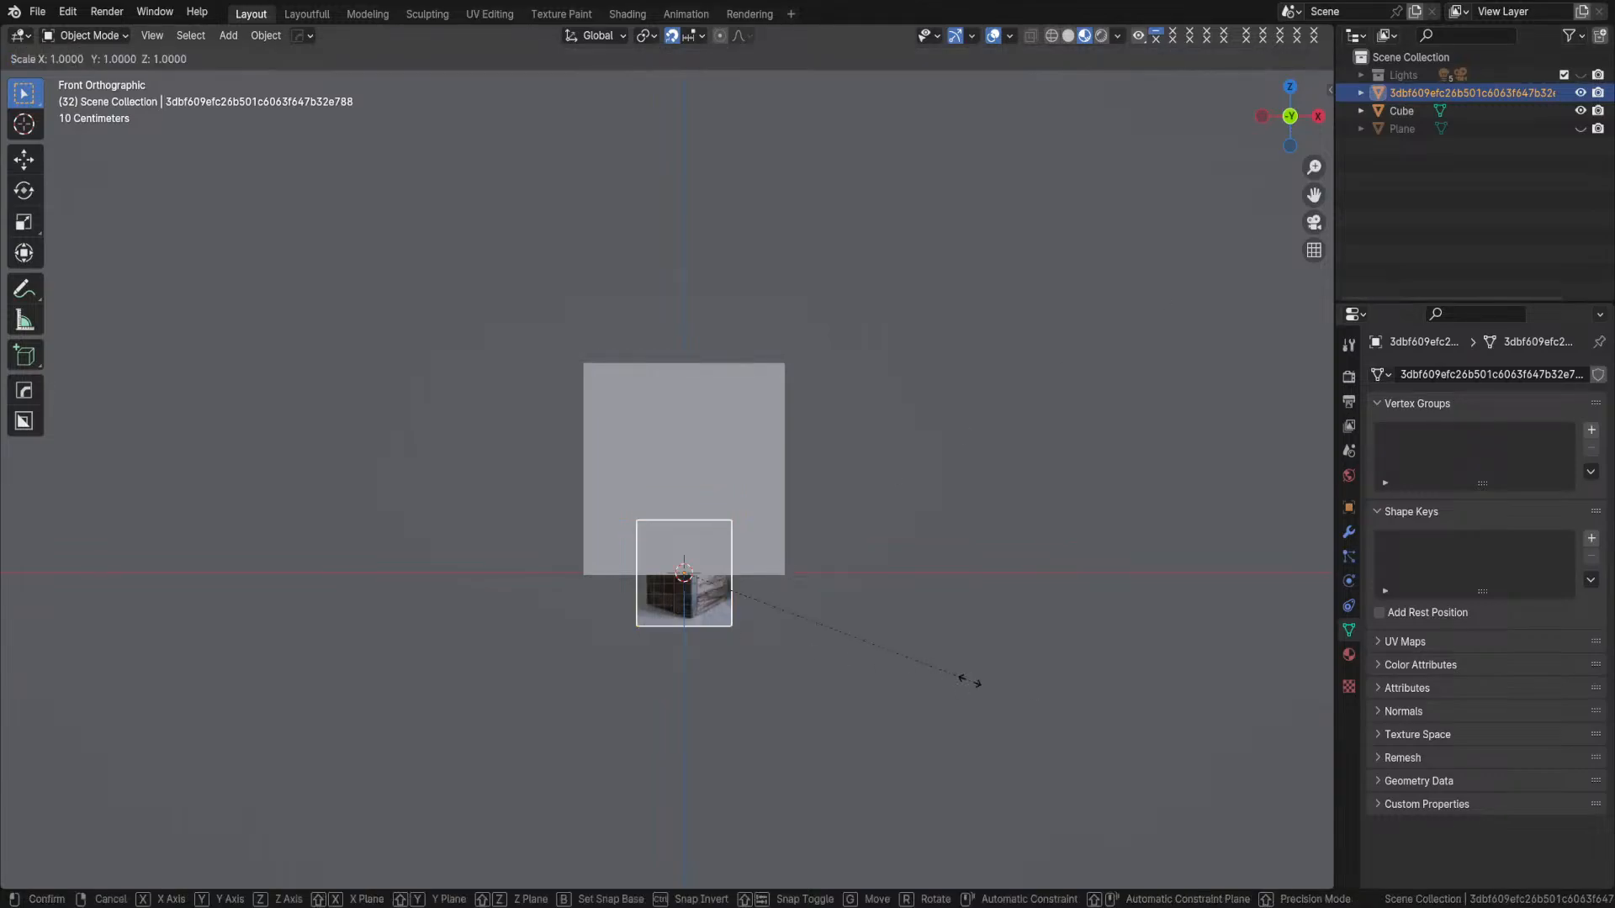
left_click(471, 843)
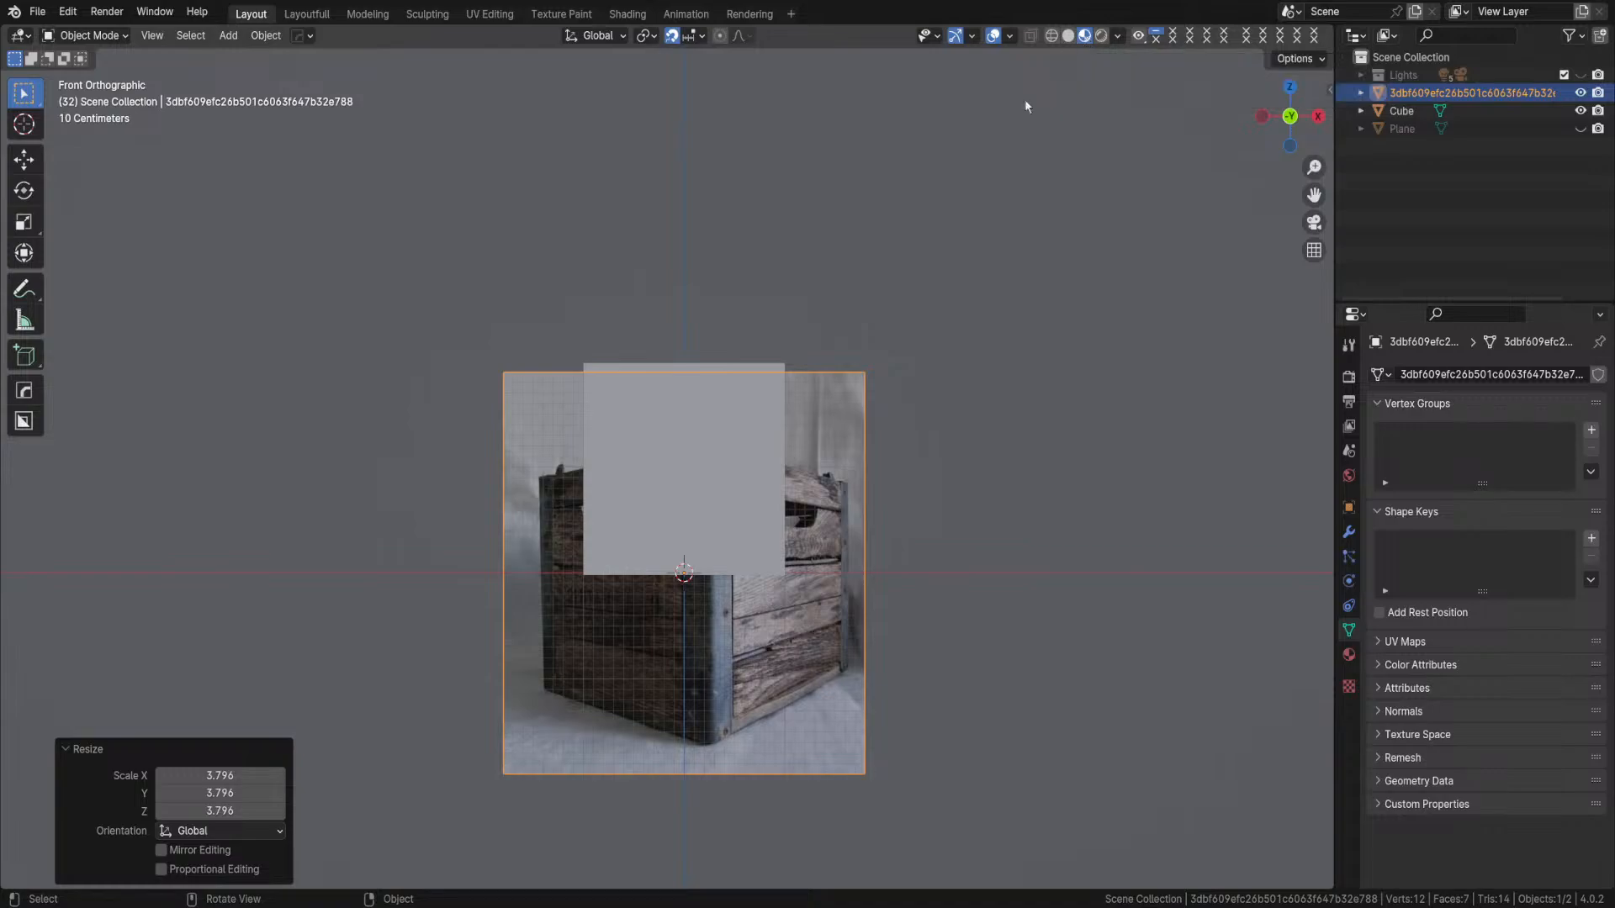
key("alt+a")
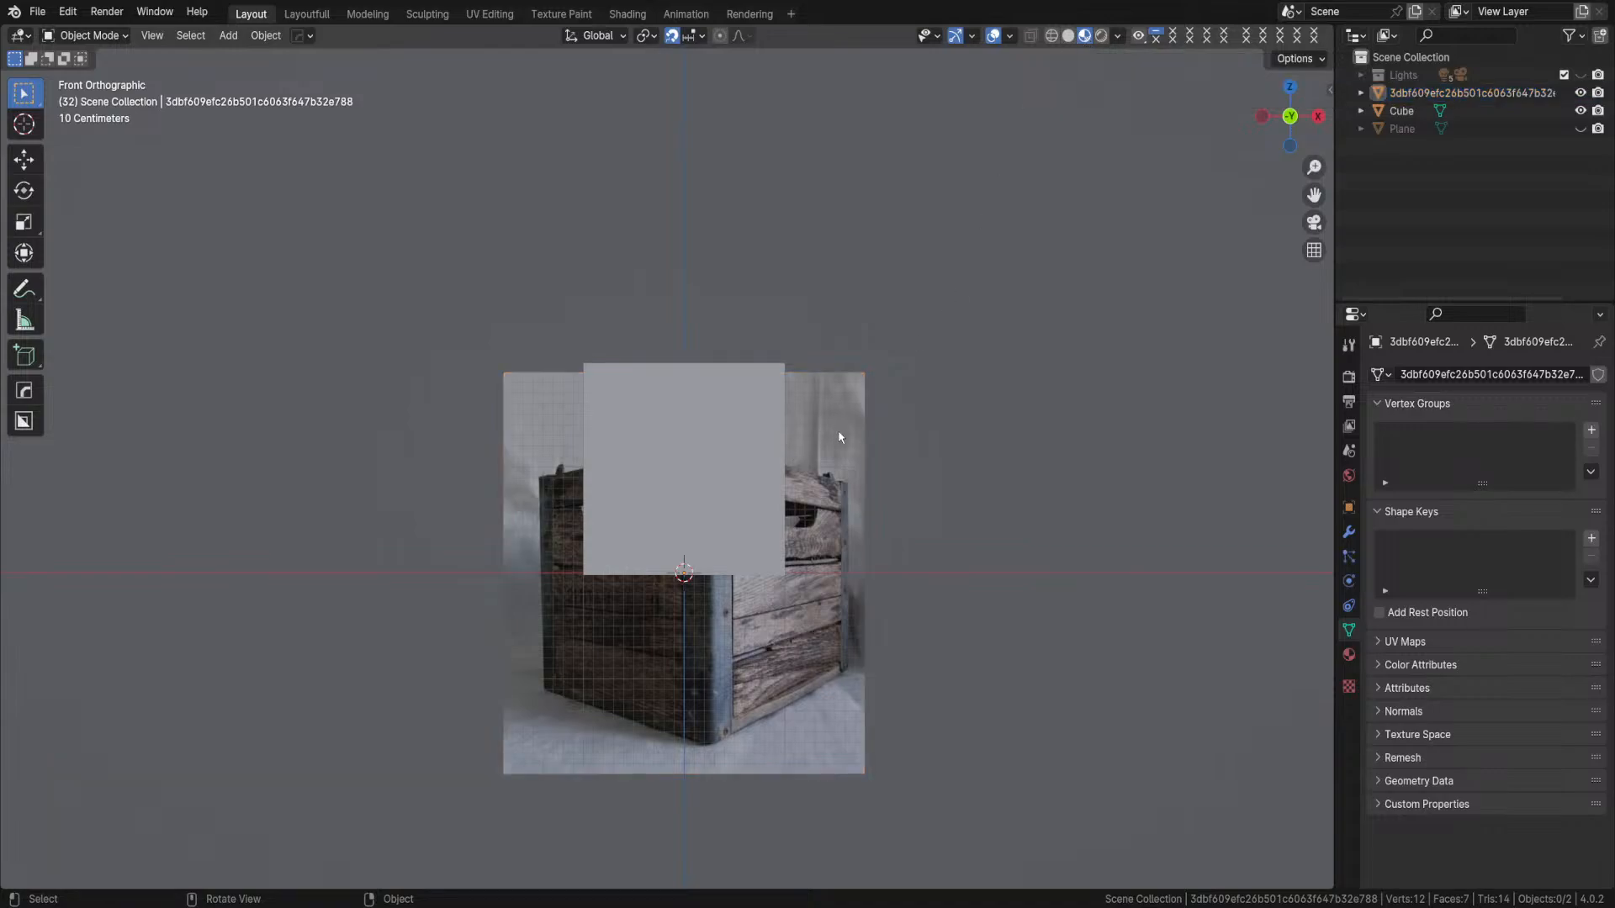
- Show the image plane's material properties and raise the plane 1.9 m along Z so its lower edge rests on the floor line
left_click(1348, 654)
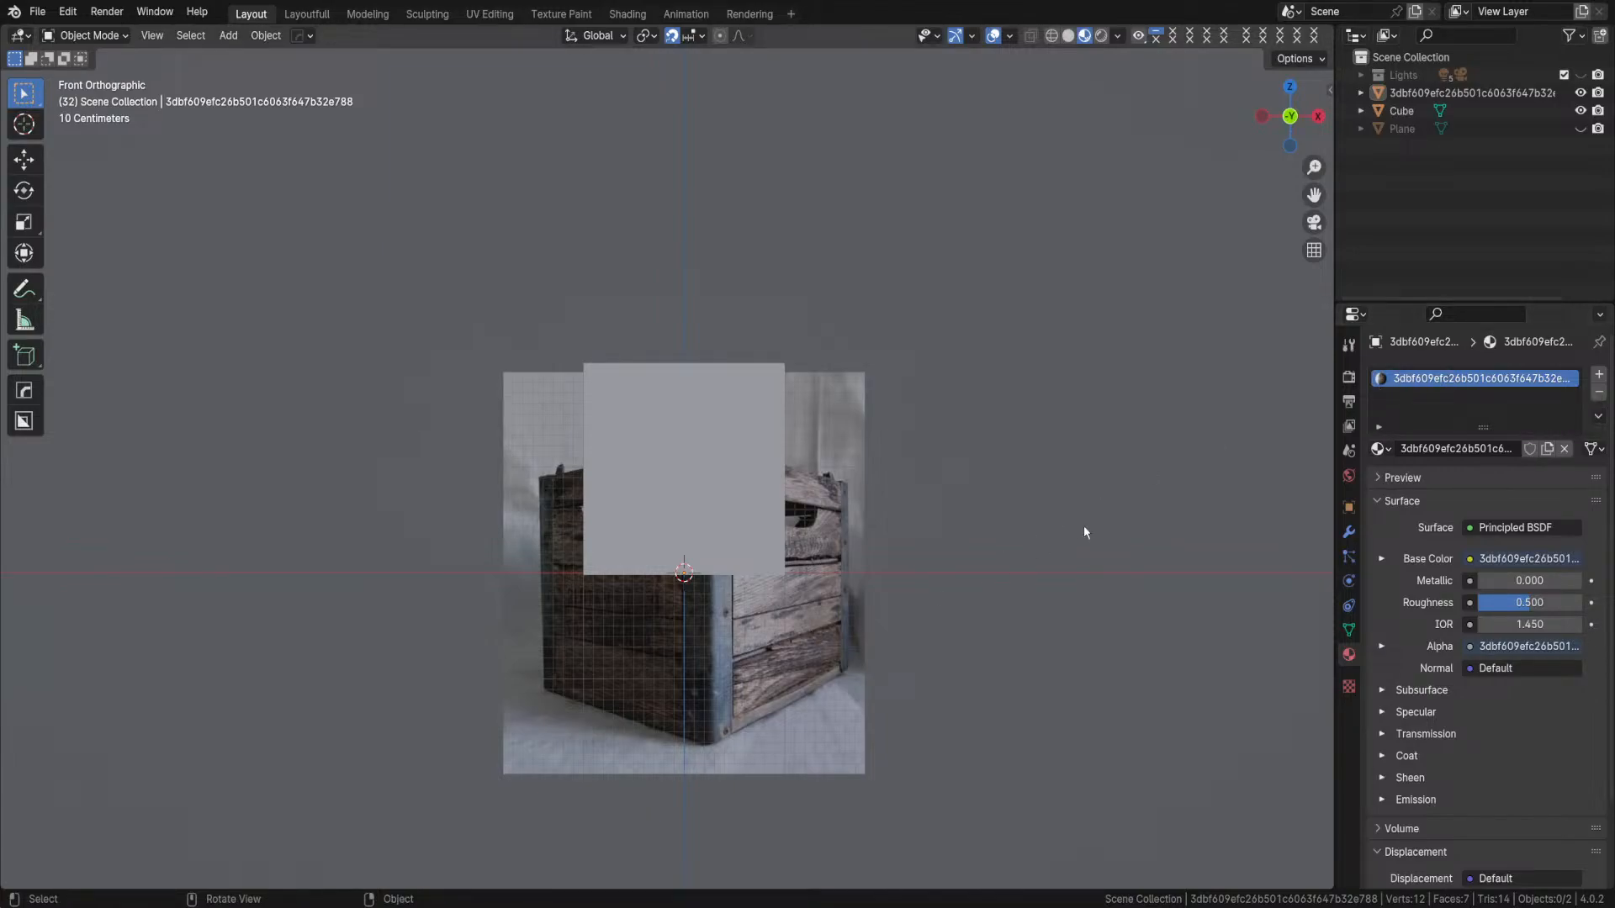
key("z")
key("Escape")
left_click(773, 413)
left_click(841, 455)
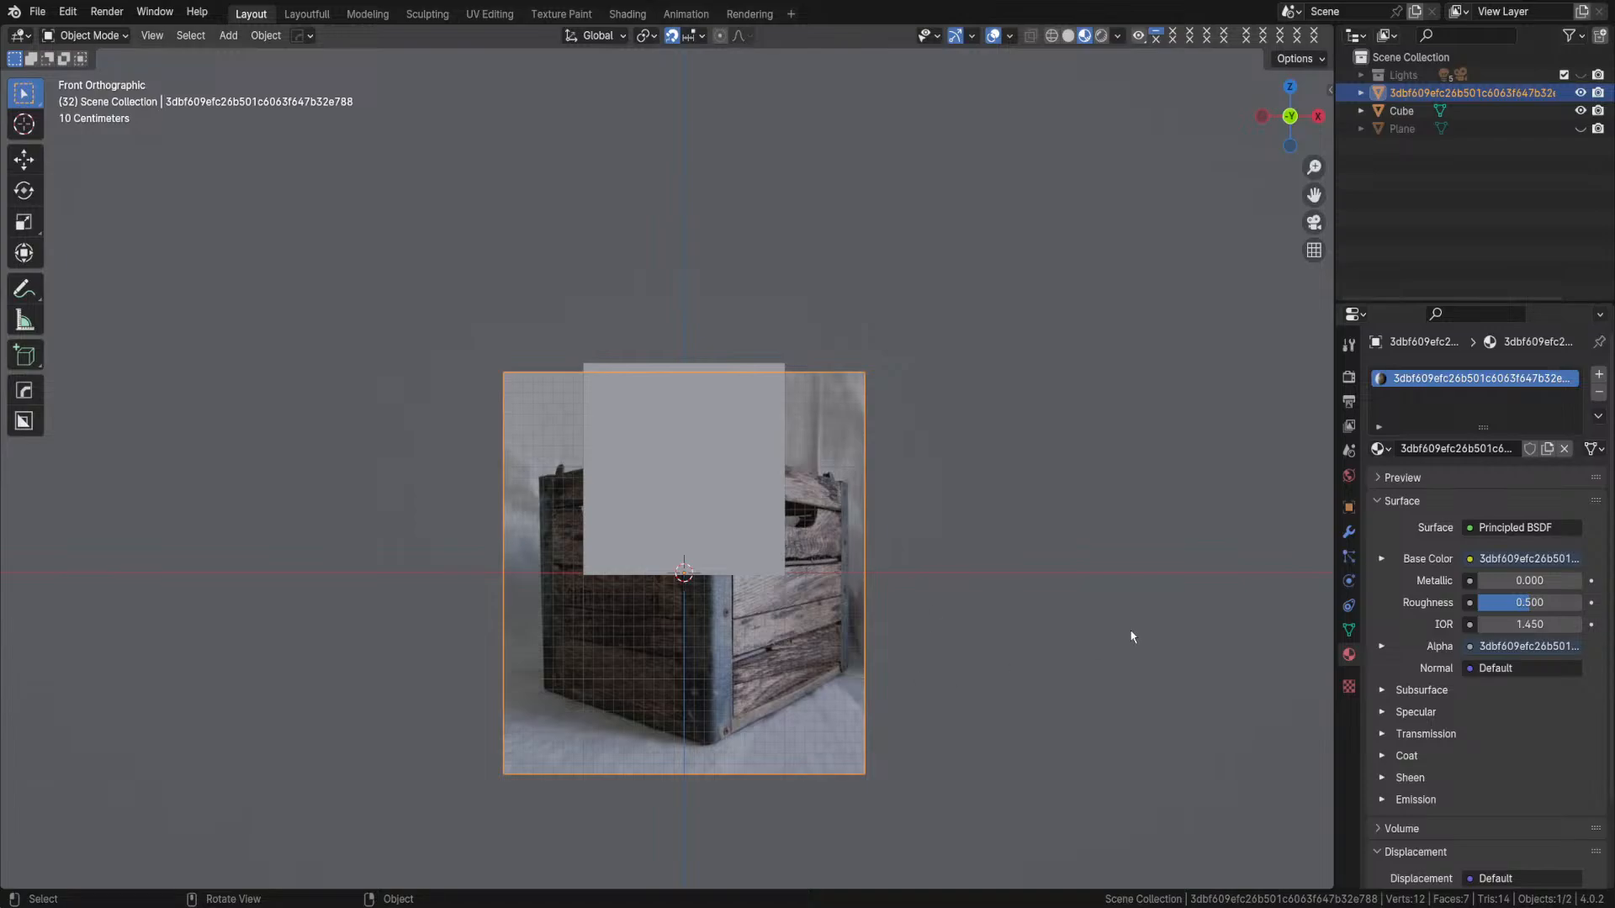
key("g")
key("z")
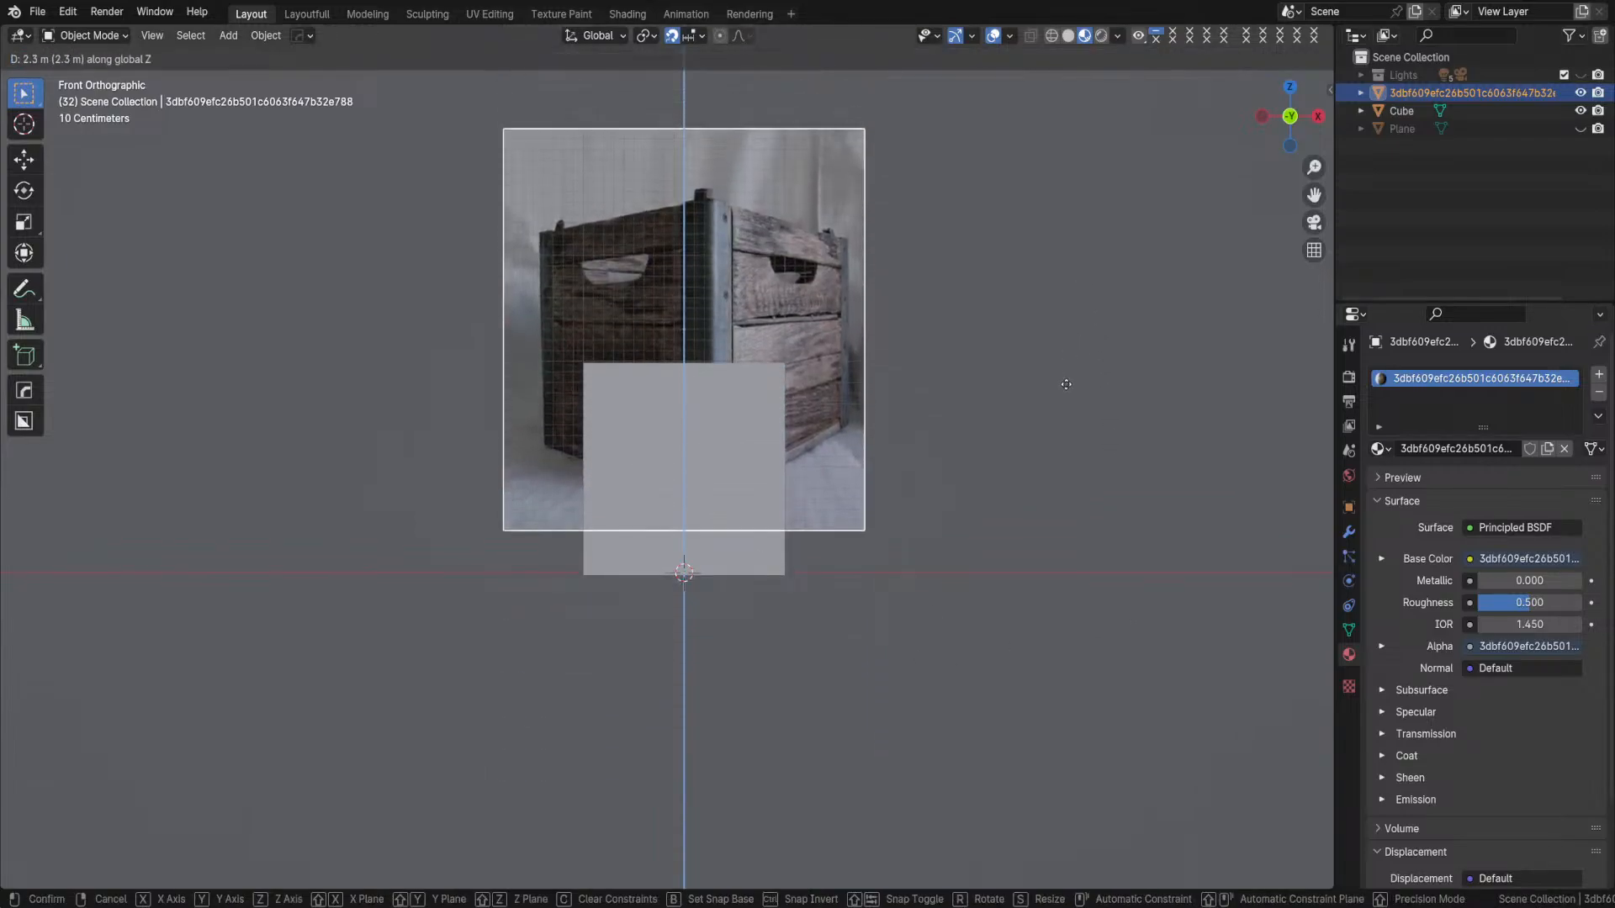
left_click(1026, 450)
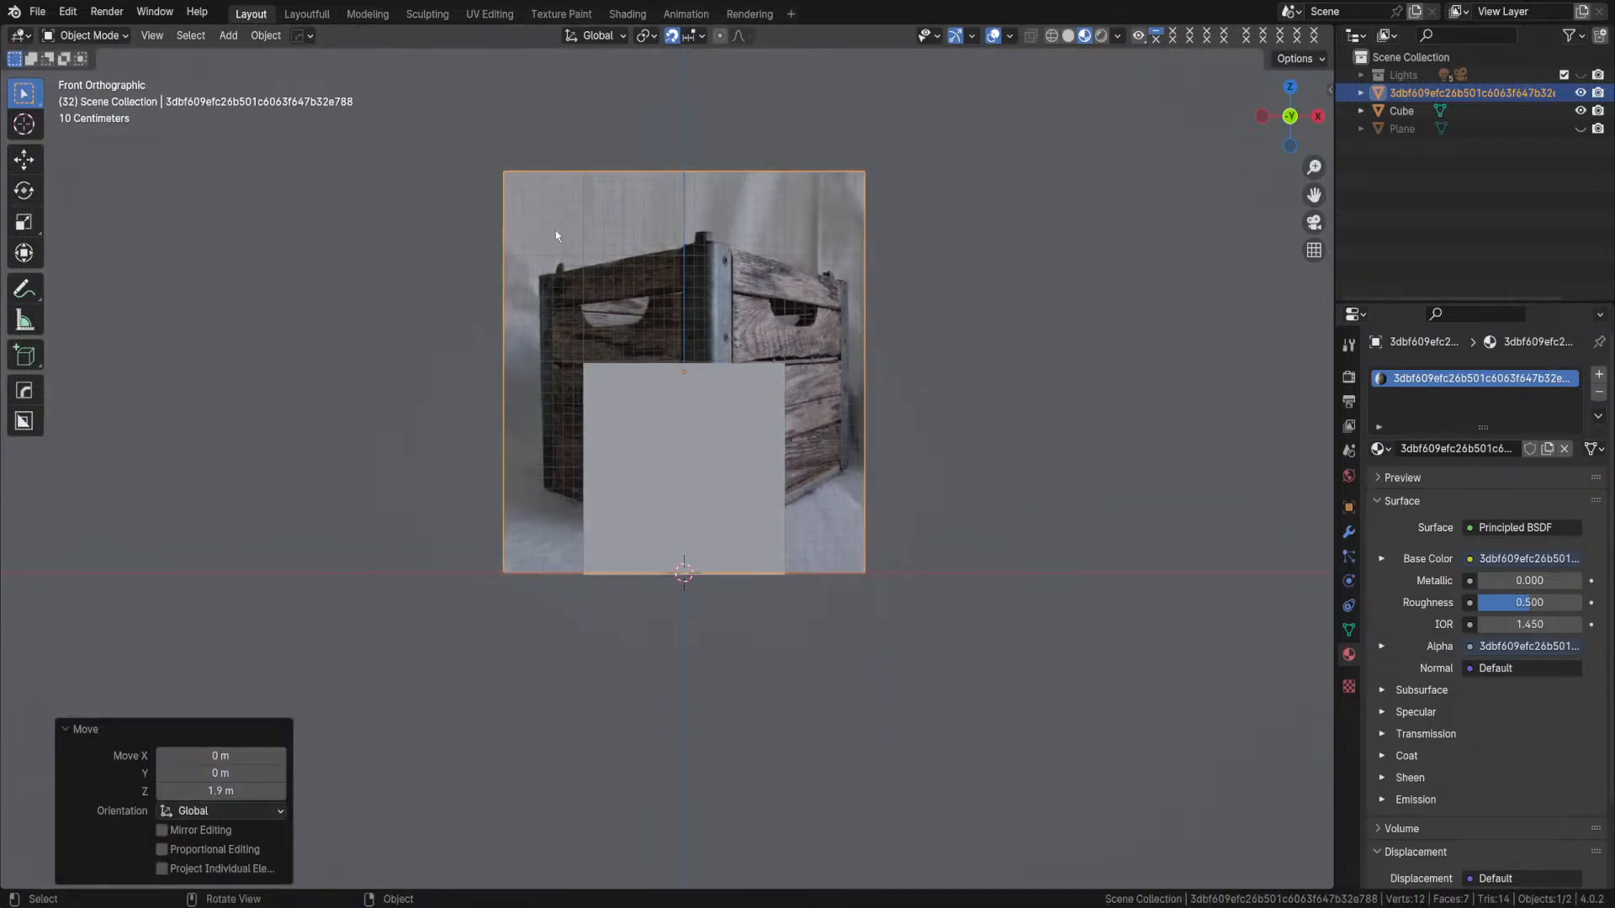
middle_click_drag(798, 347, 1070, 501)
key("g")
key("y")
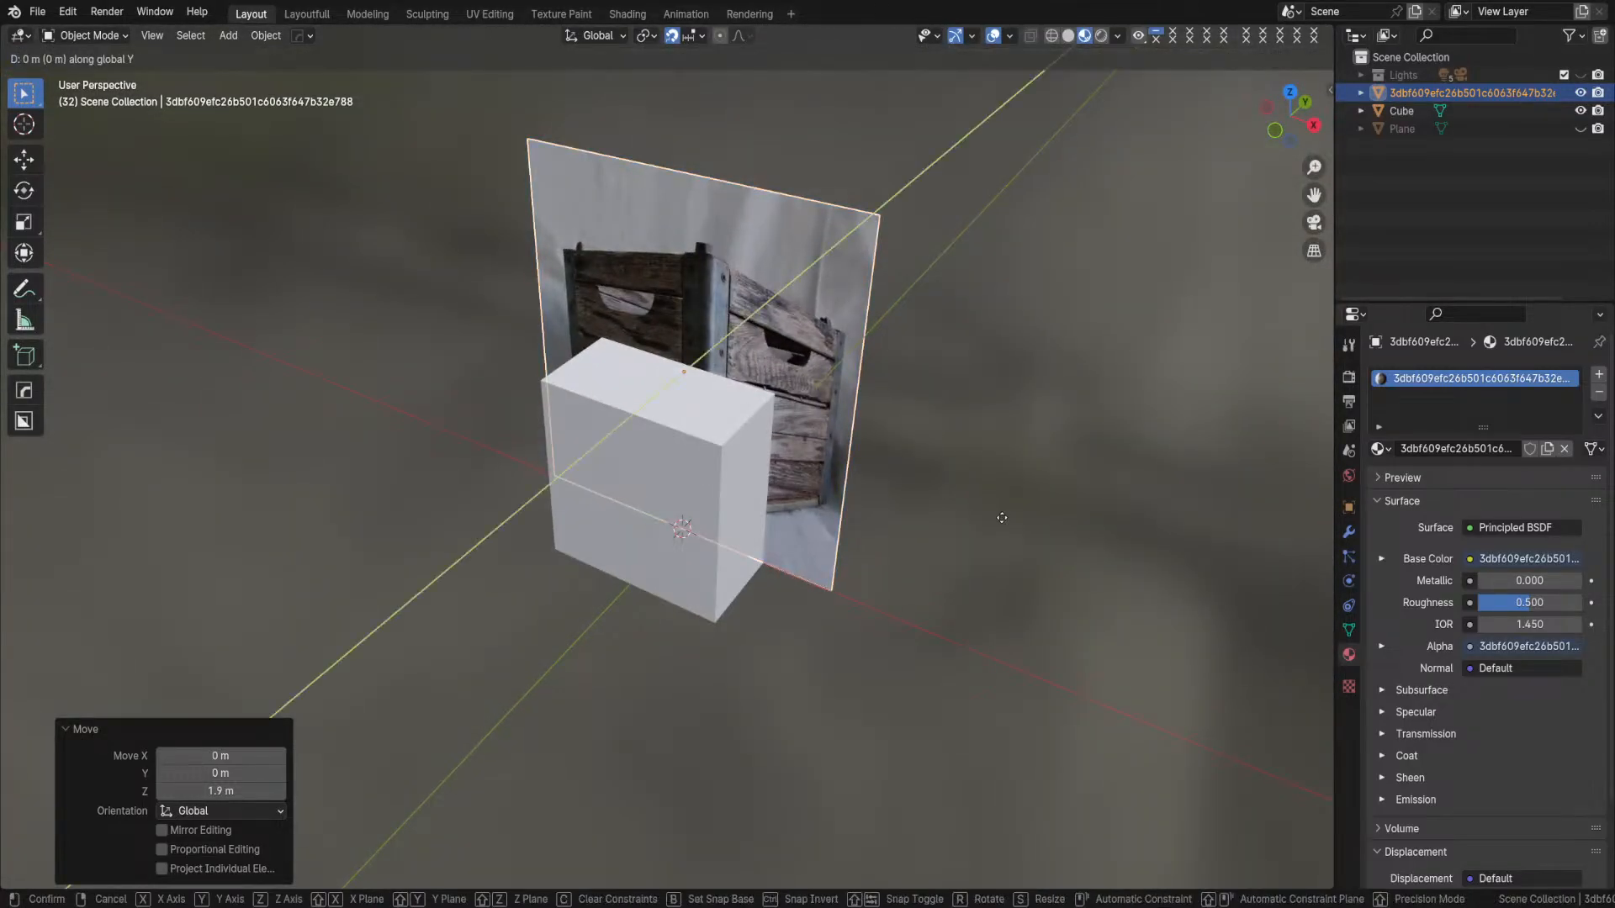
key("Escape")
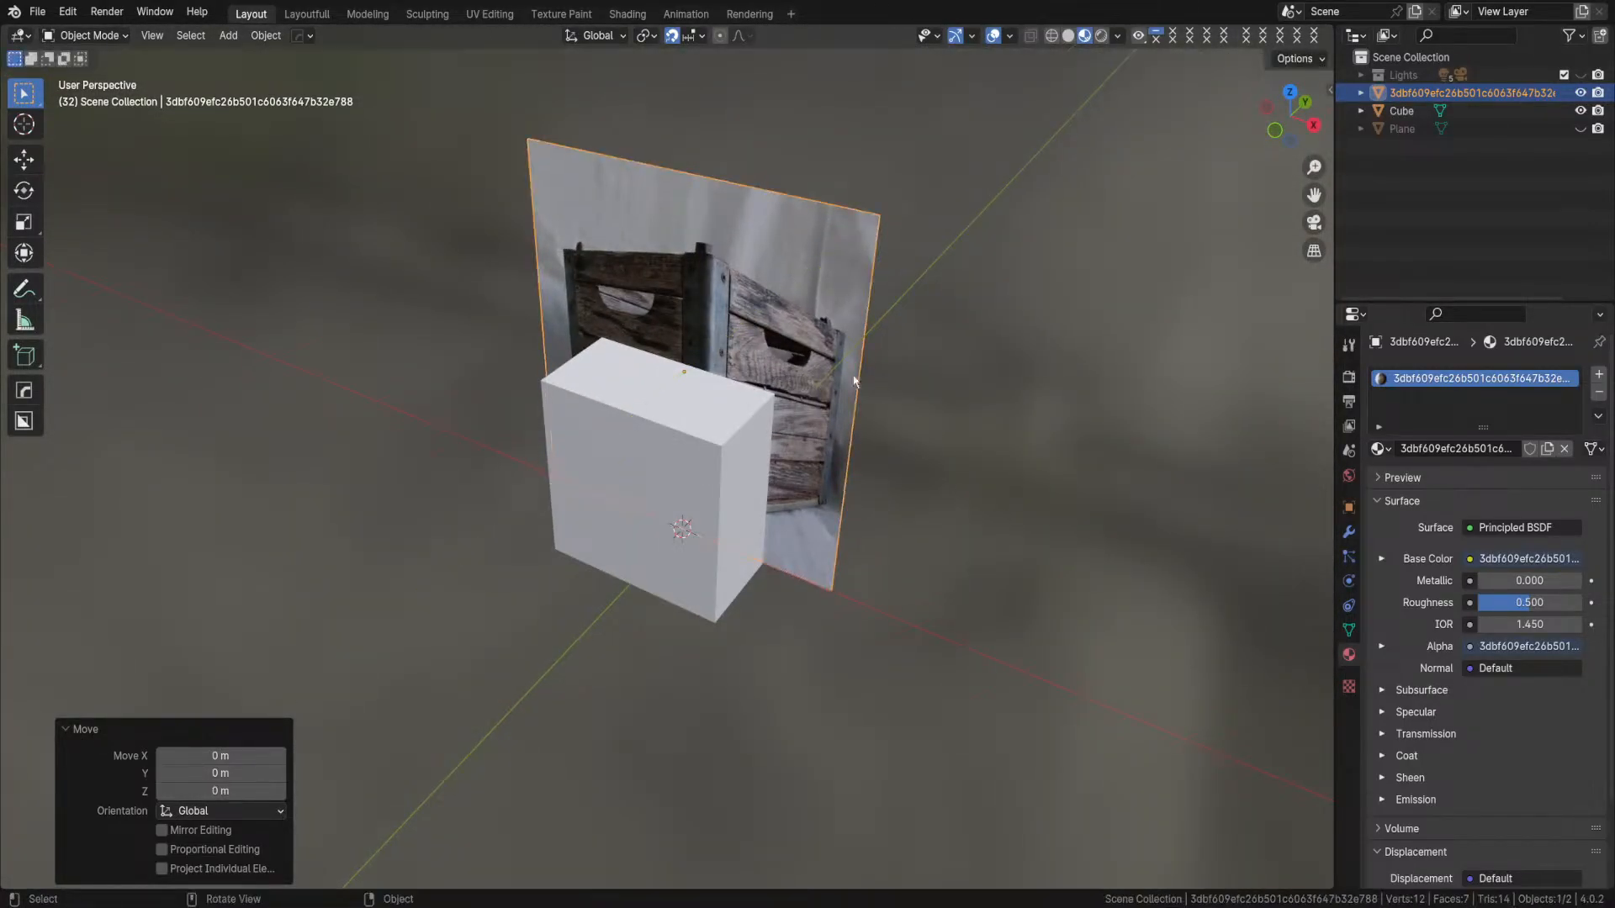
- Move the reference image plane 2 m along the global Y axis so it stands behind the cube
left_click(848, 439)
left_click(757, 363)
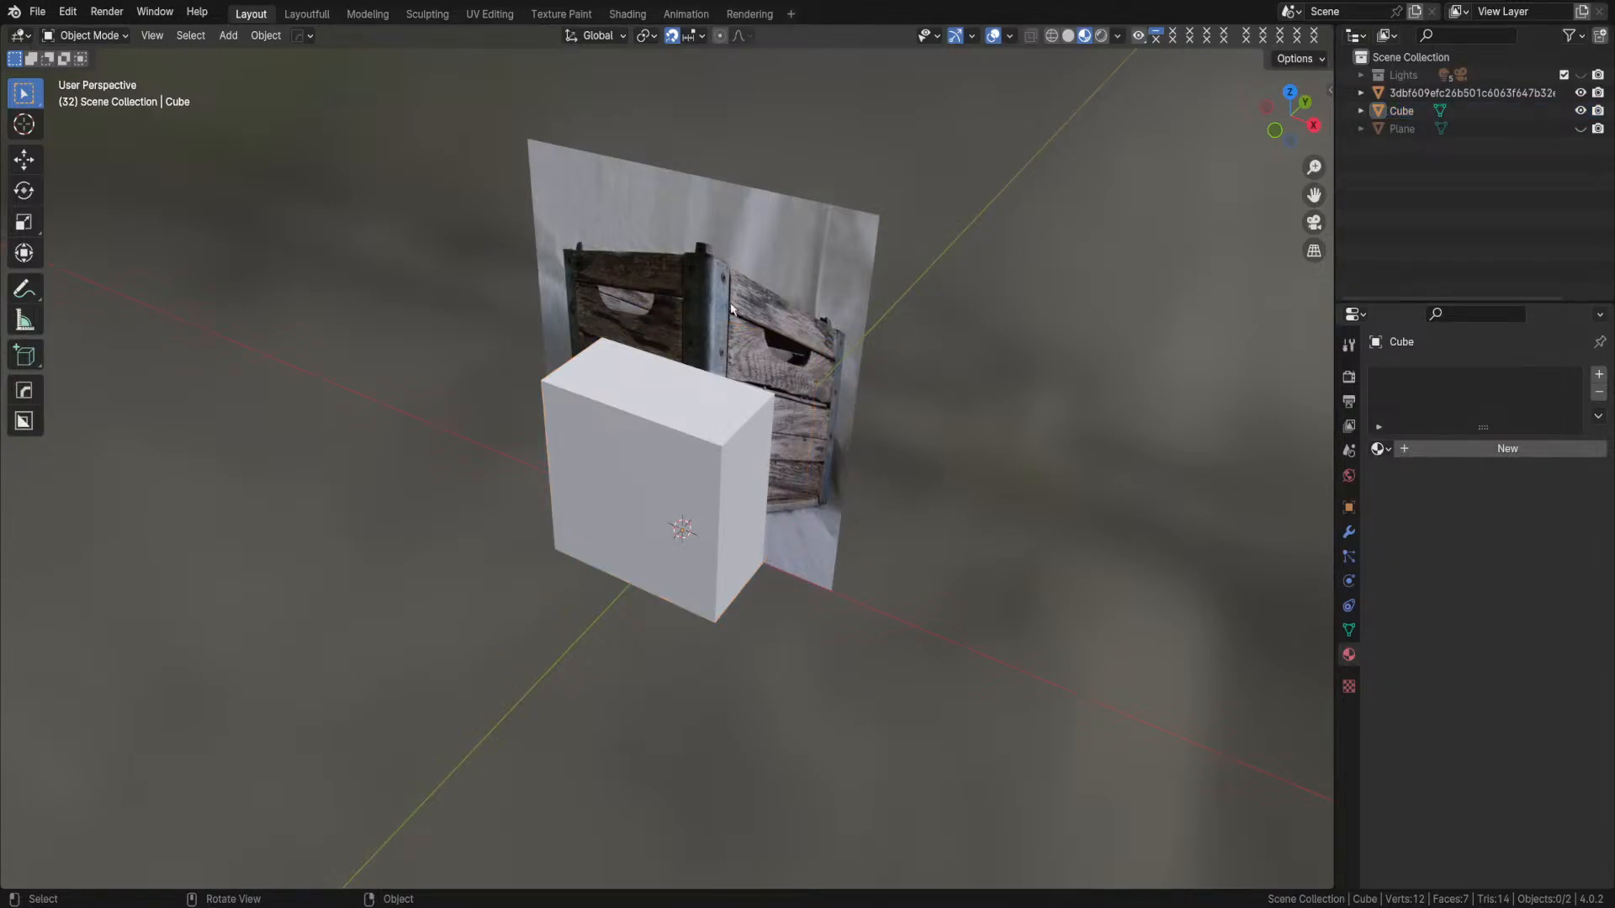
left_click(711, 358)
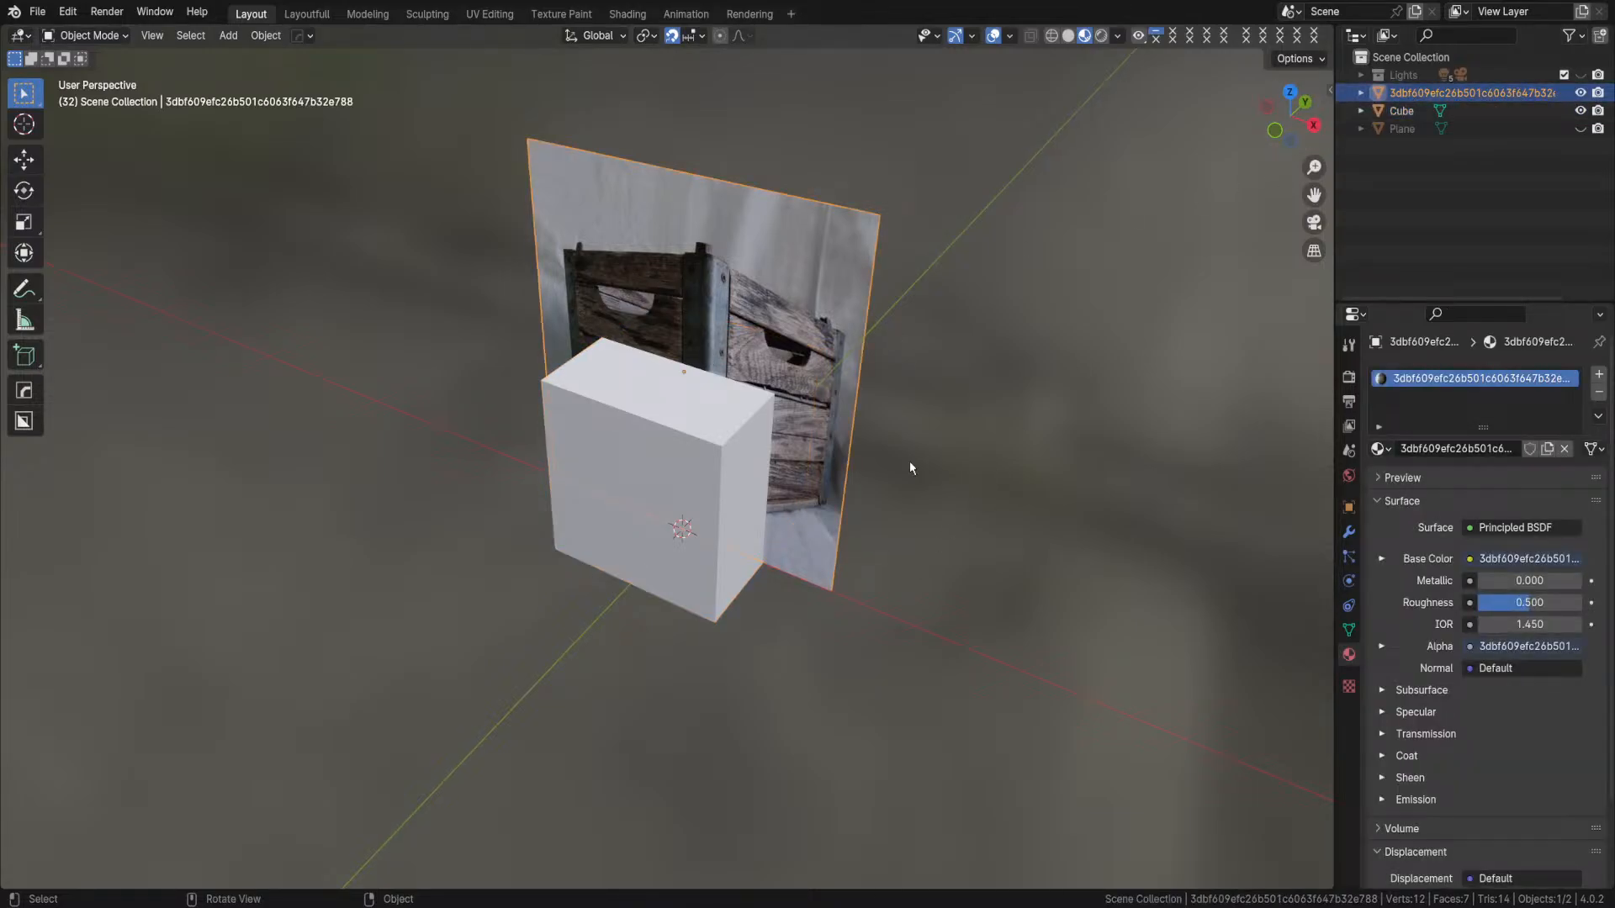
key("g")
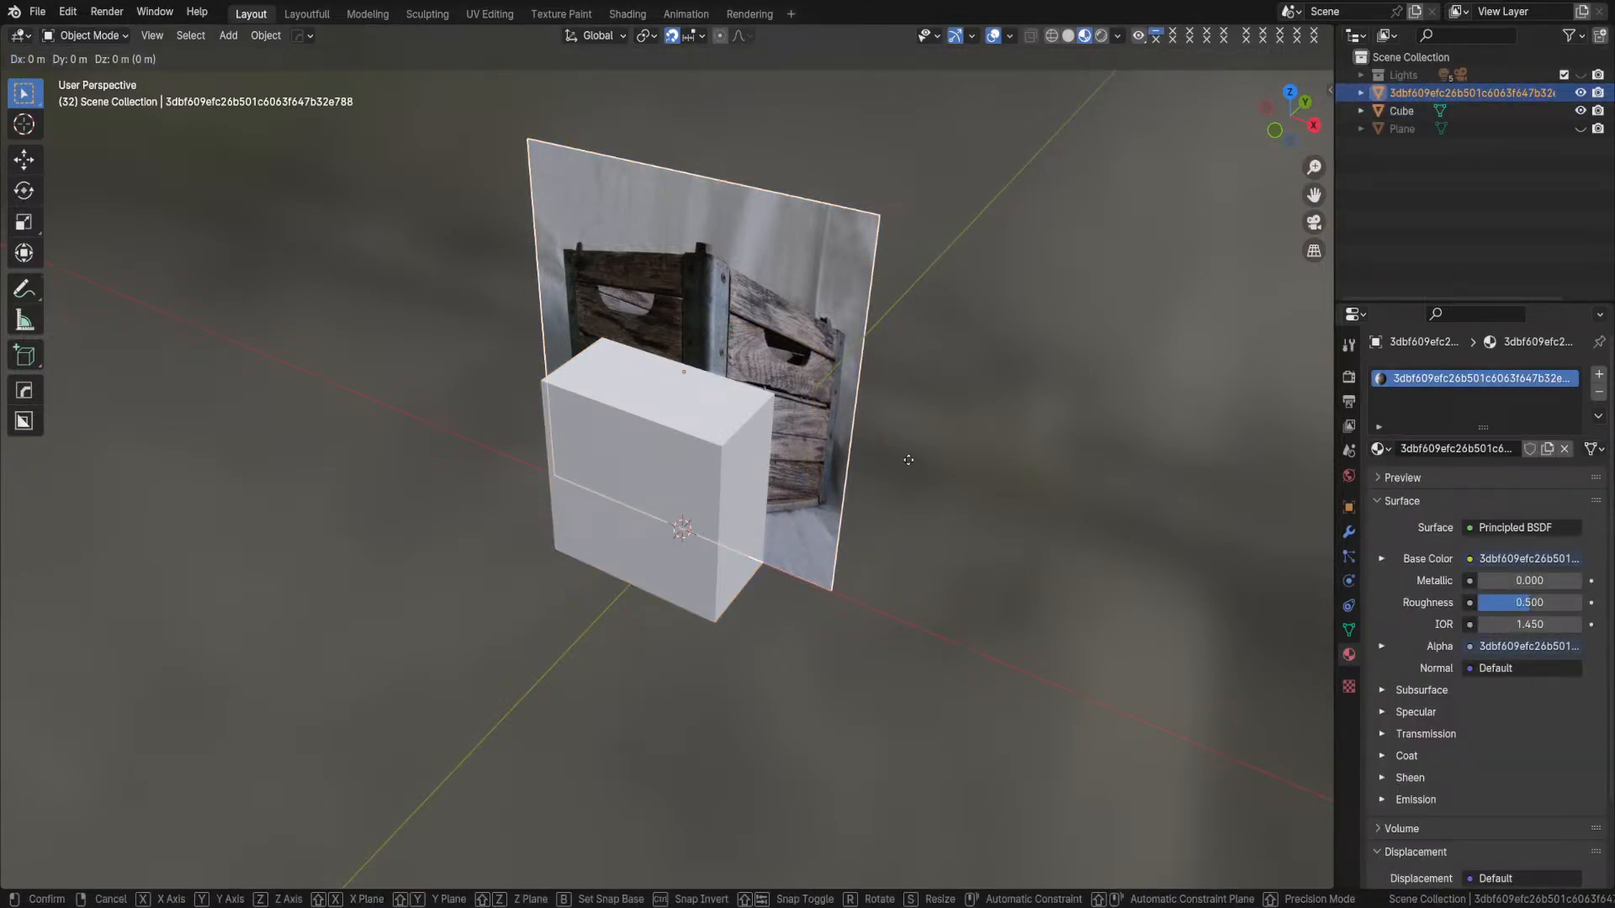
key("y")
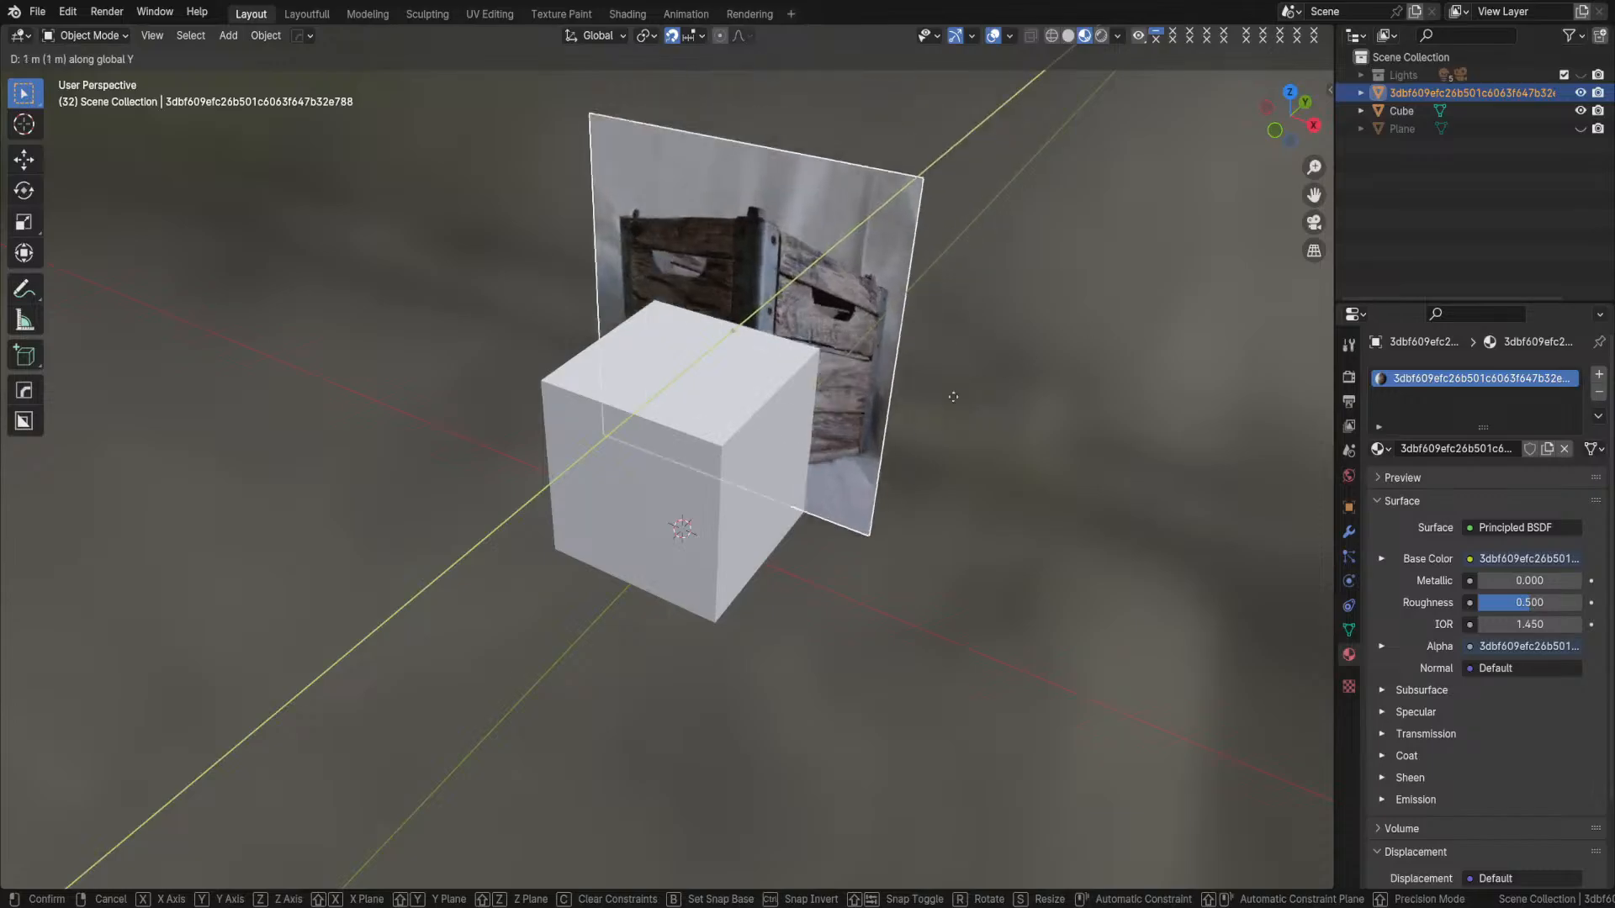
left_click(990, 335)
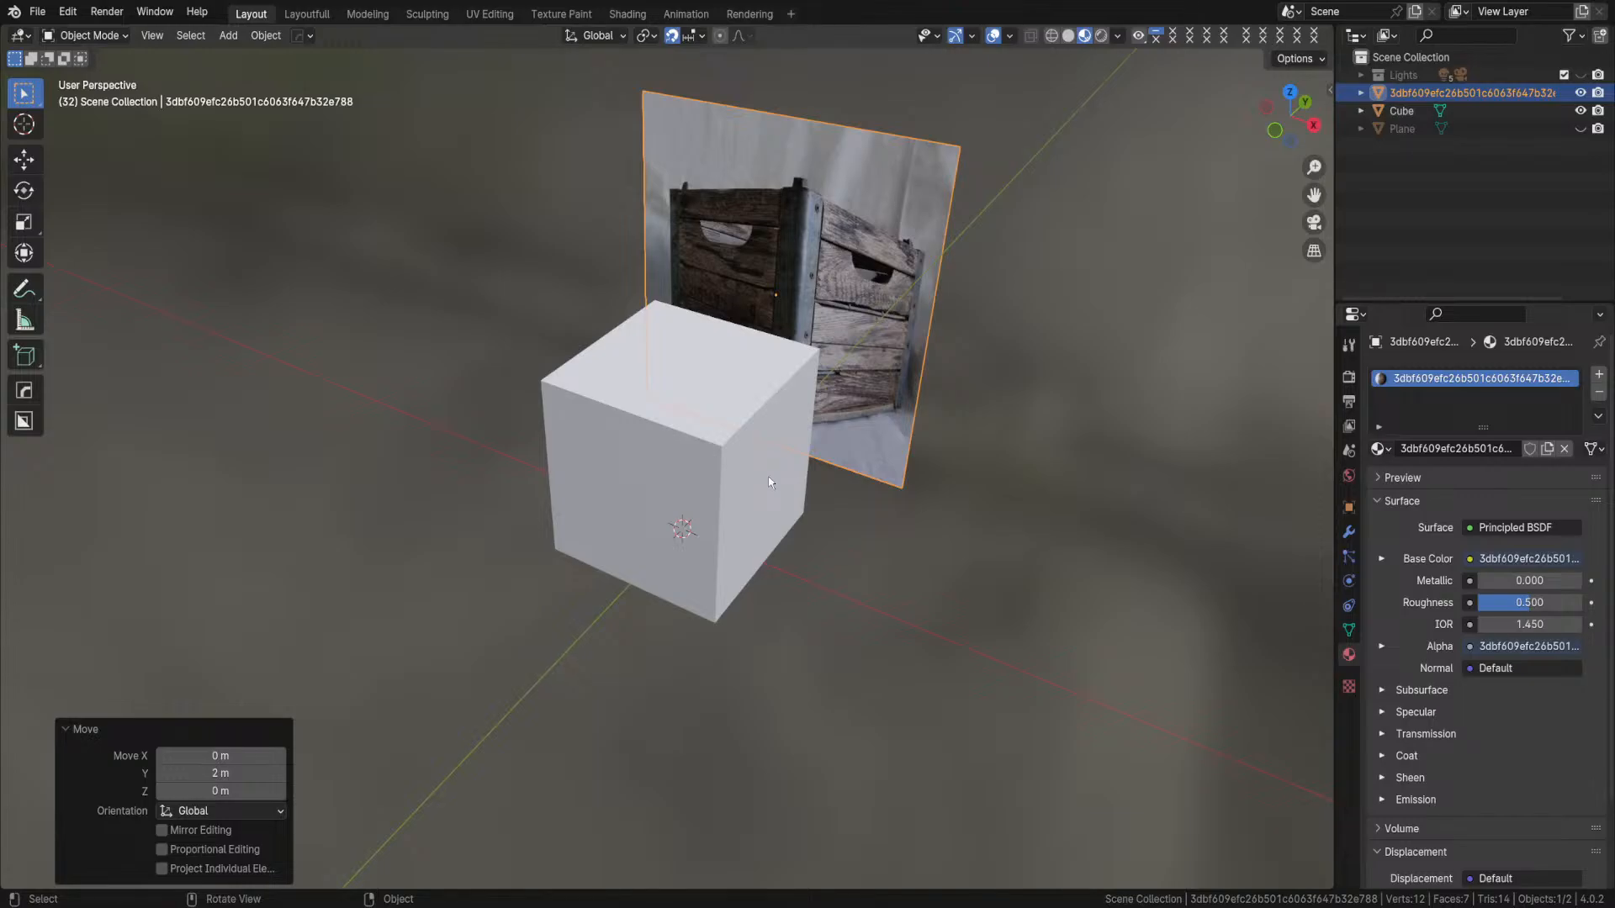
- Examine how the cube and crate reference plane line up in front, top and perspective views
middle_click_drag(1002, 625, 1034, 567)
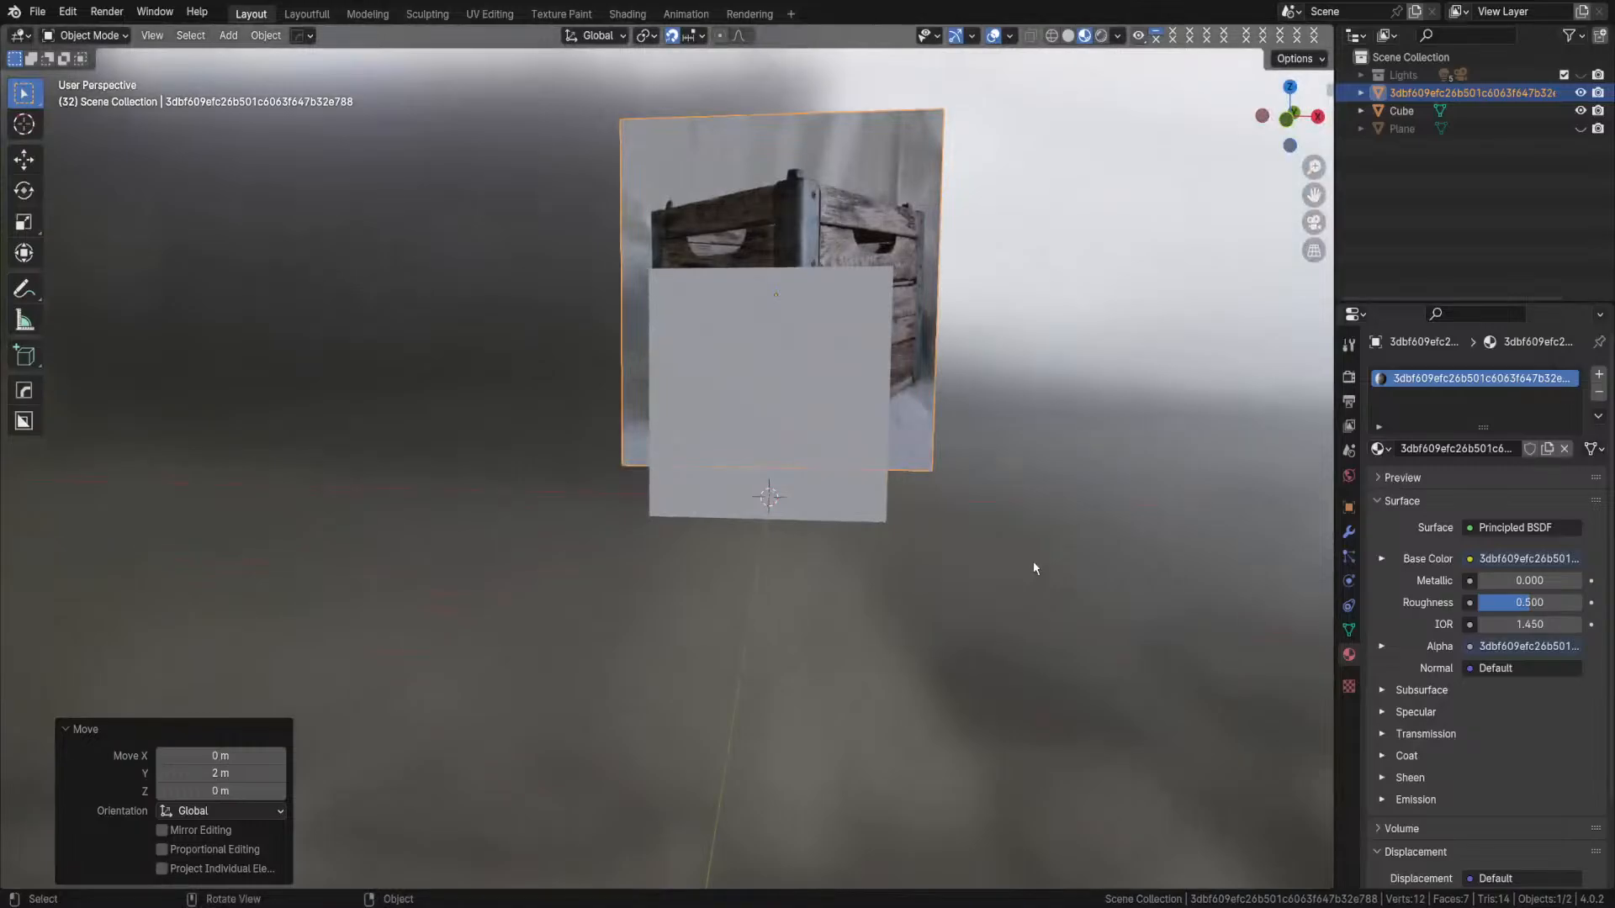
middle_click_drag(1137, 424, 986, 502)
key("KP_1")
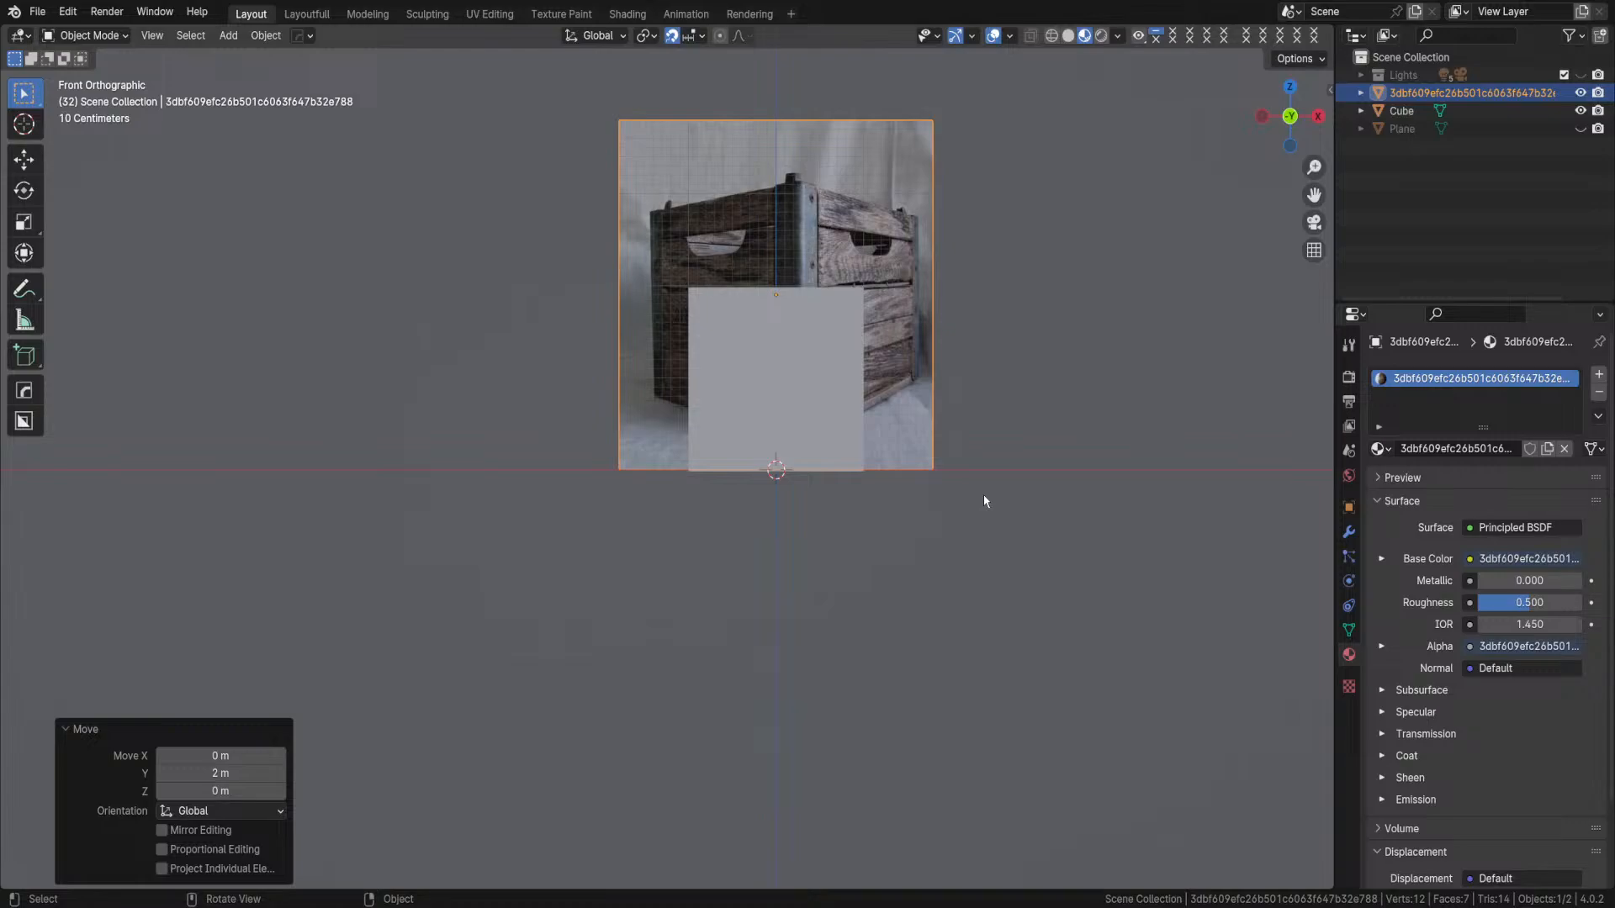
middle_click_drag(1057, 404, 955, 462)
scroll(956, 460, "down", 6)
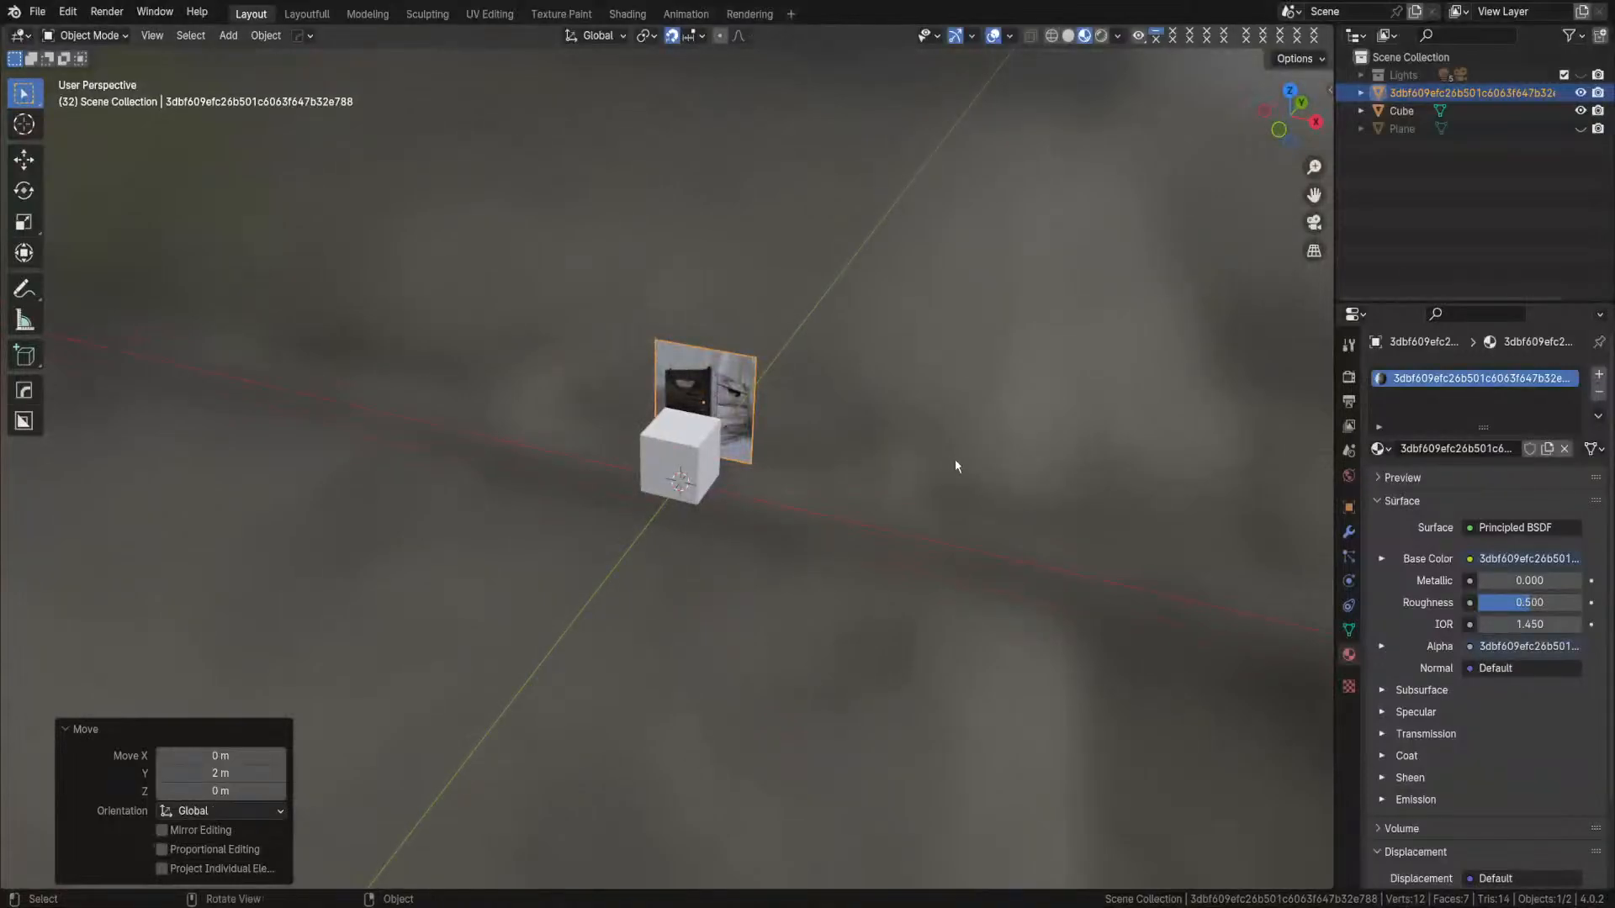
key("KP_1")
scroll(955, 459, "up", 5)
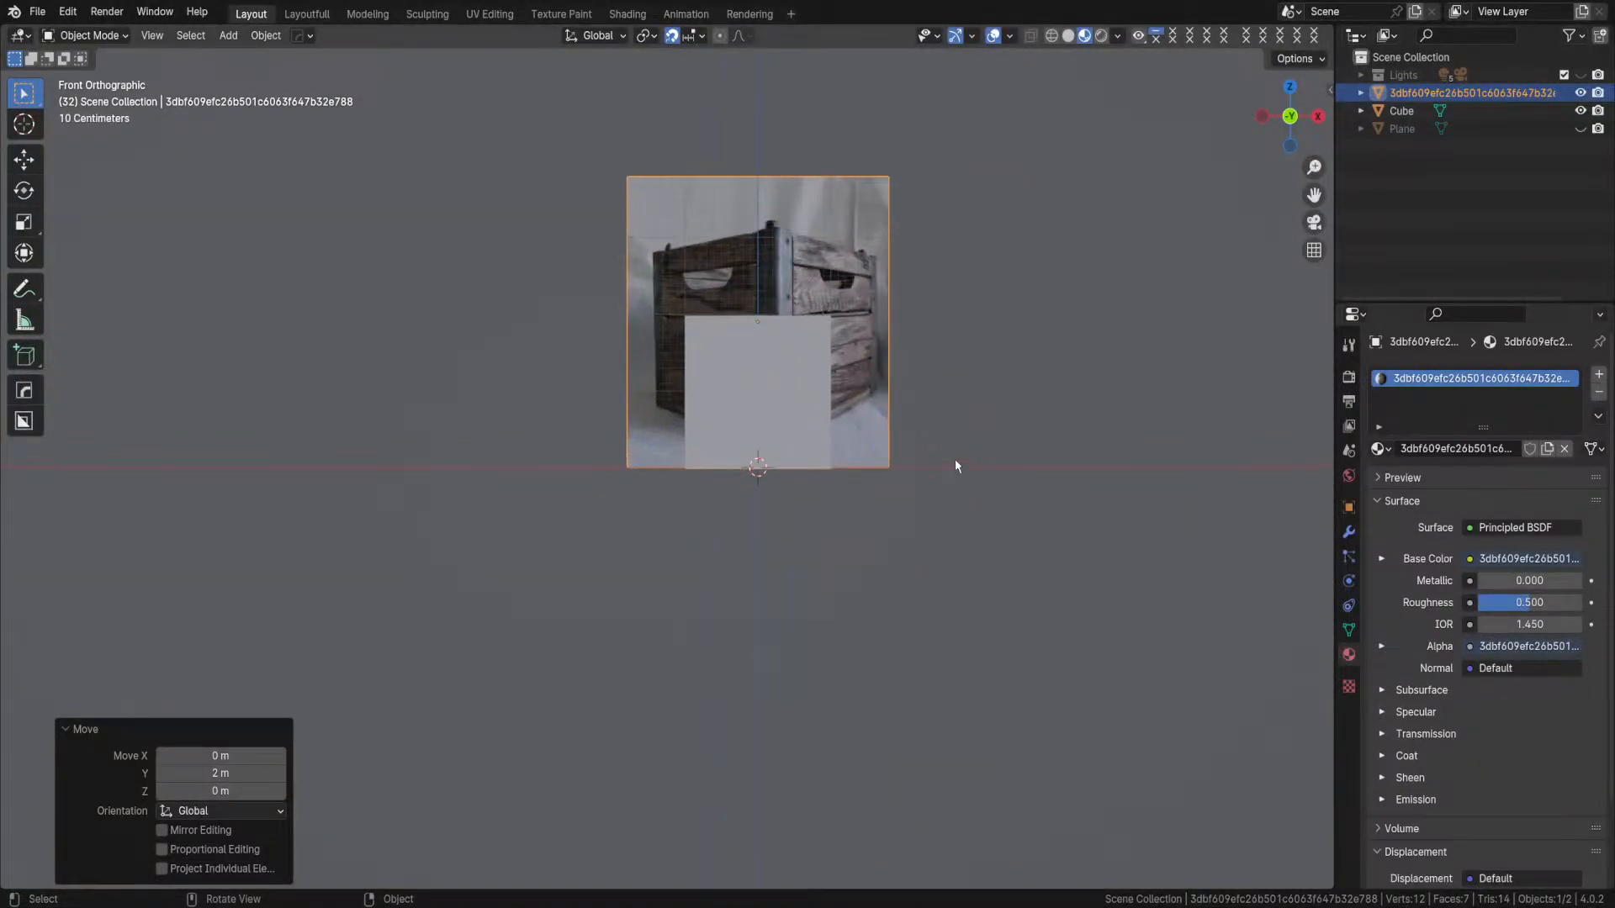
middle_click_drag(991, 412, 995, 443)
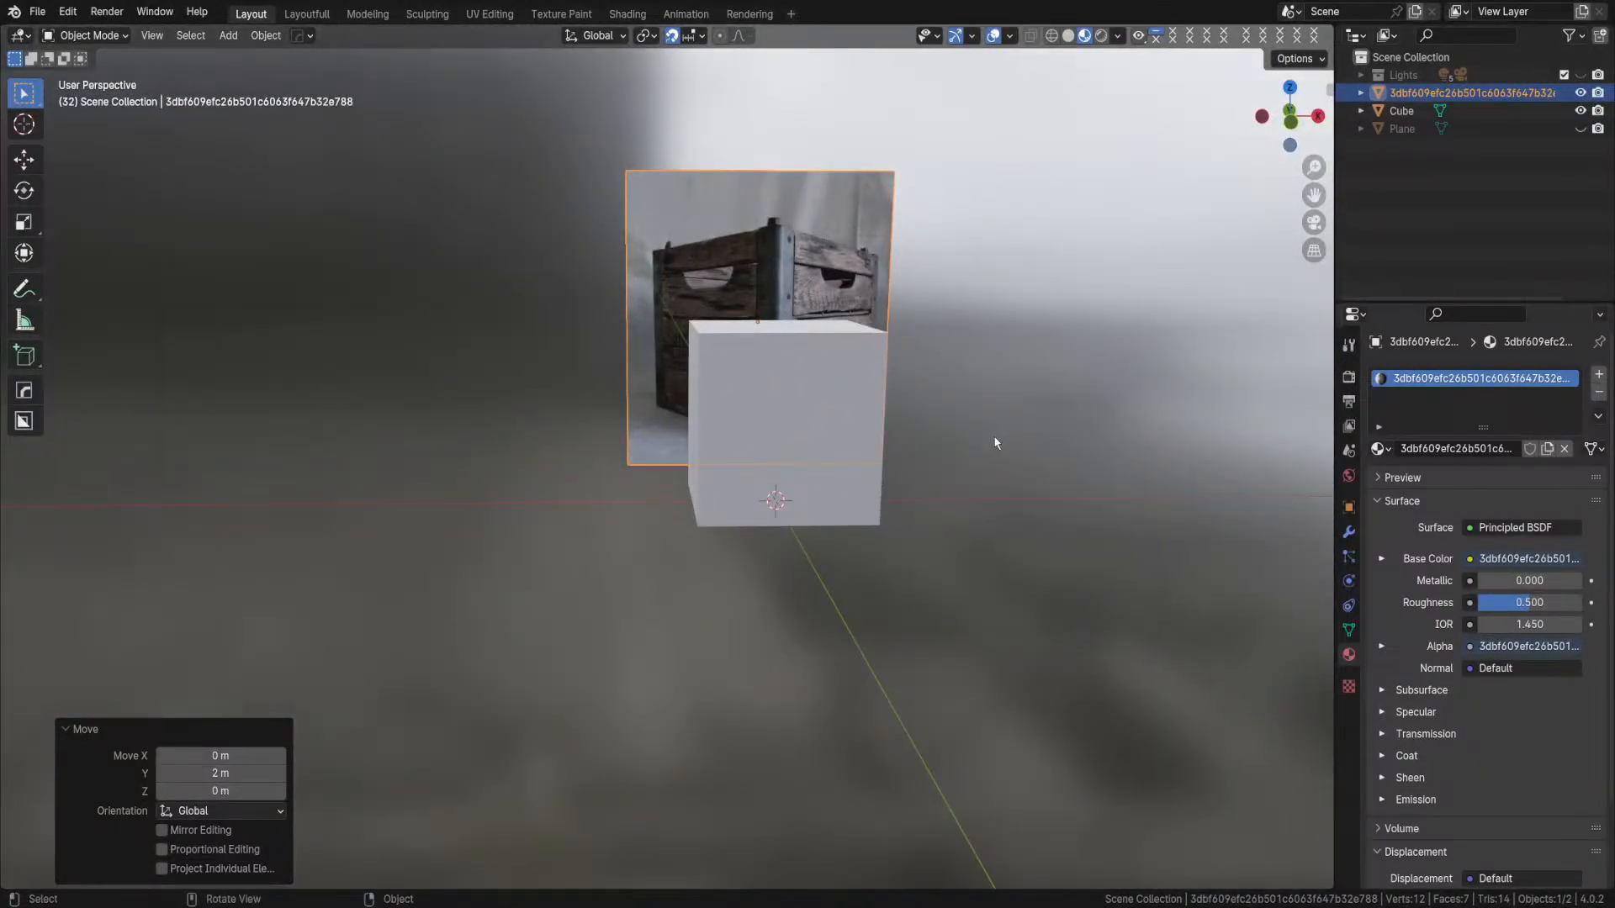
key("KP_7")
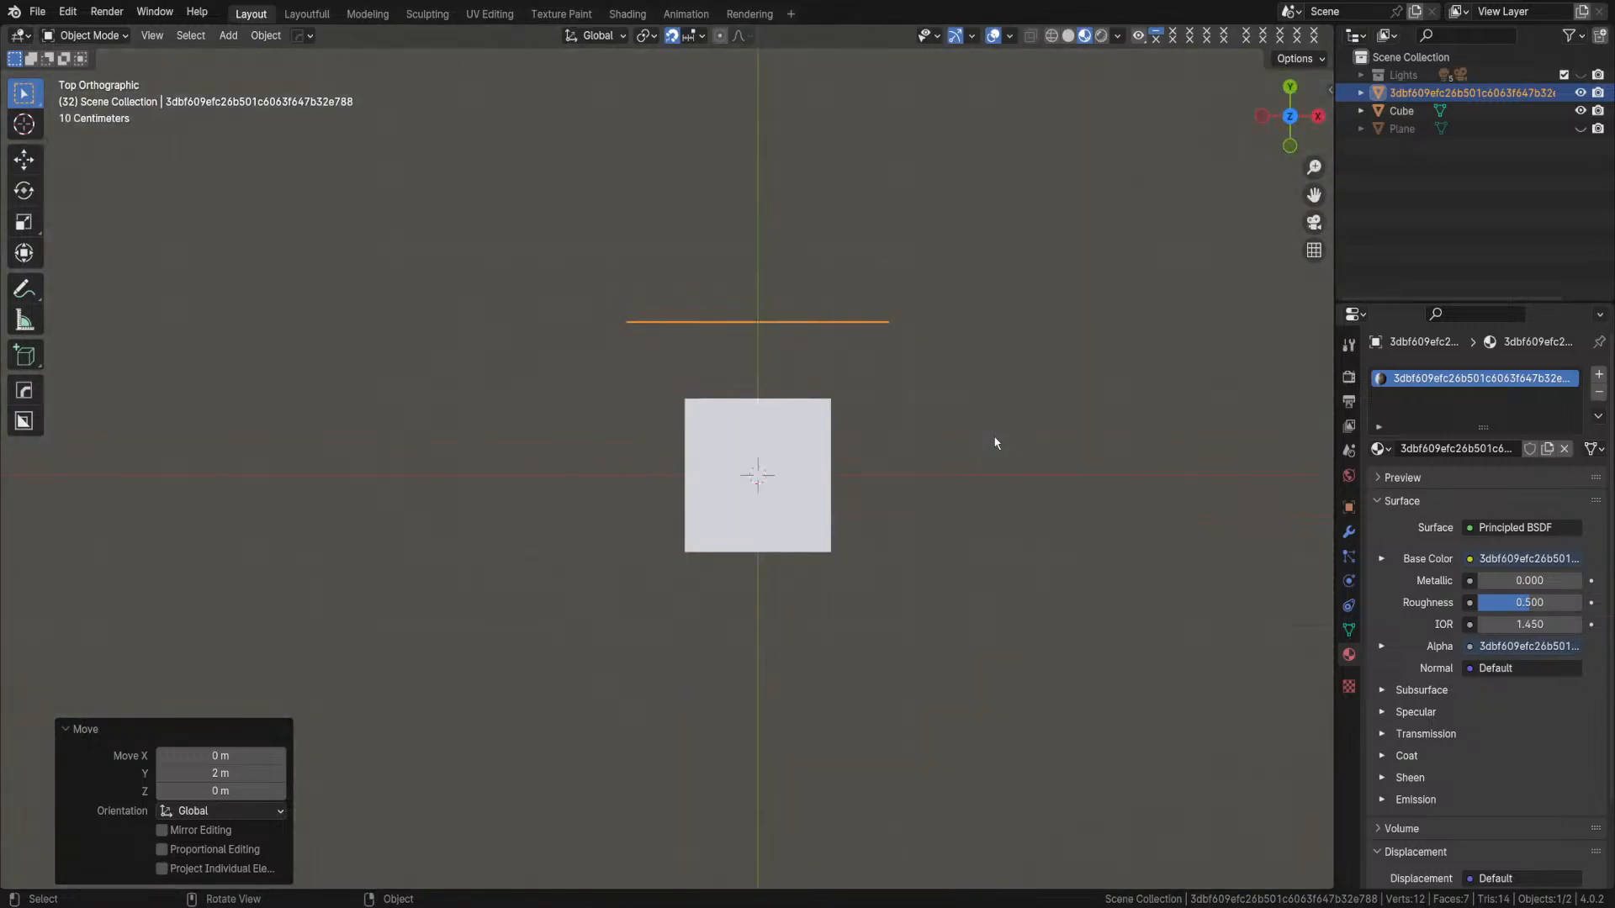
middle_click_drag(1059, 432, 1025, 296)
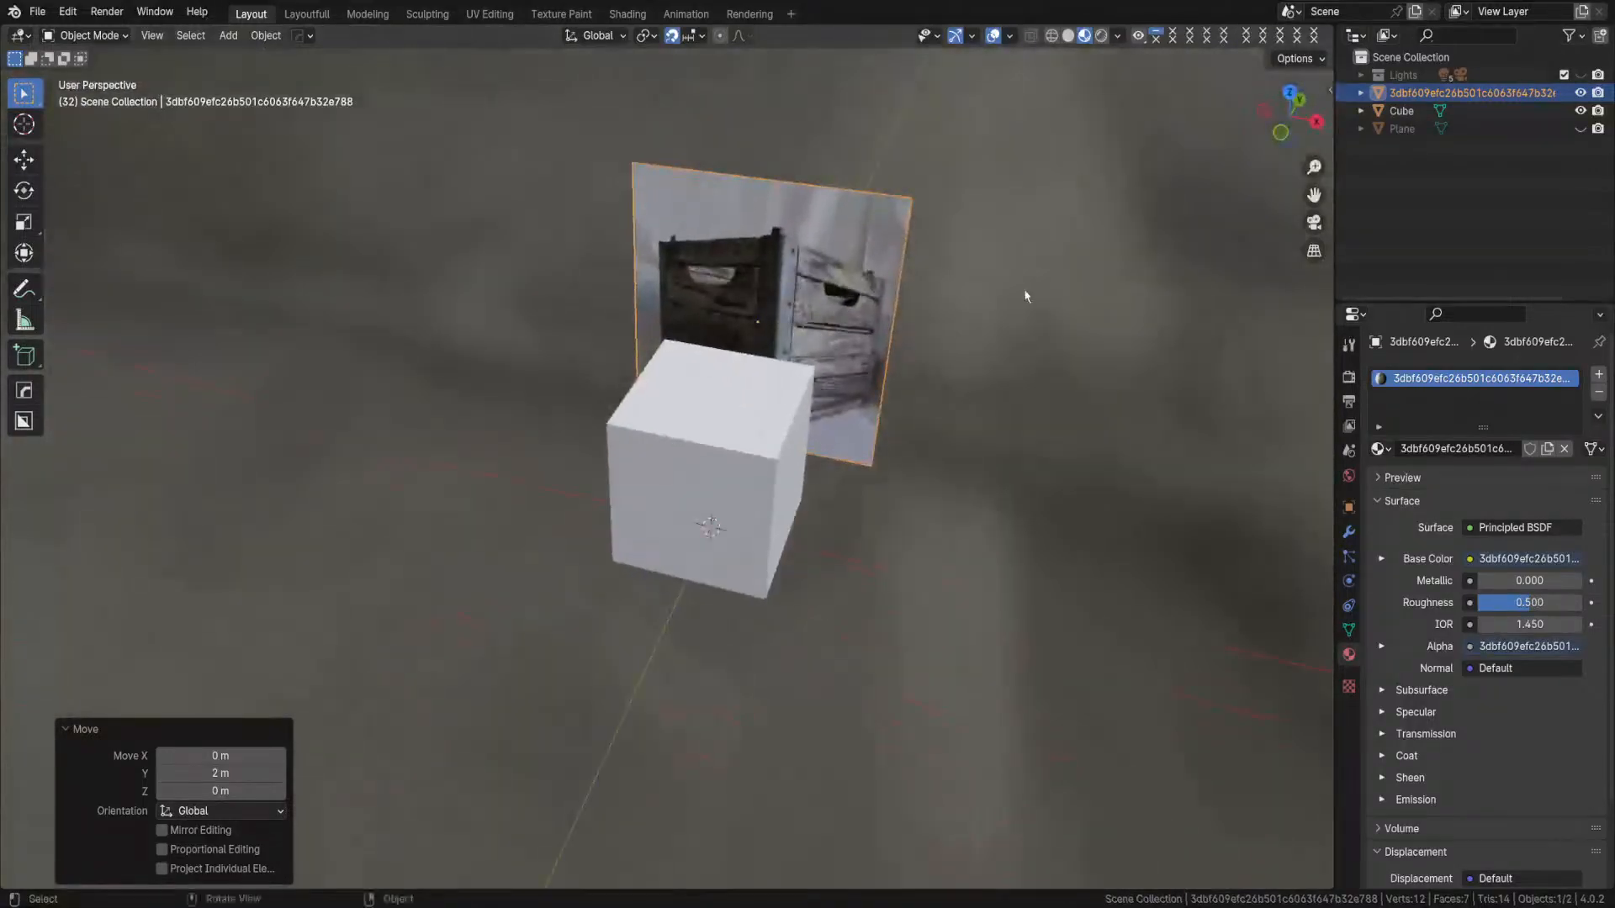
- Move the crate reference plane 2 m along X, 4 m along Y and 2 m along Z, away from the cube
scroll(662, 443, "down", 3)
left_click(671, 441)
left_click(823, 422)
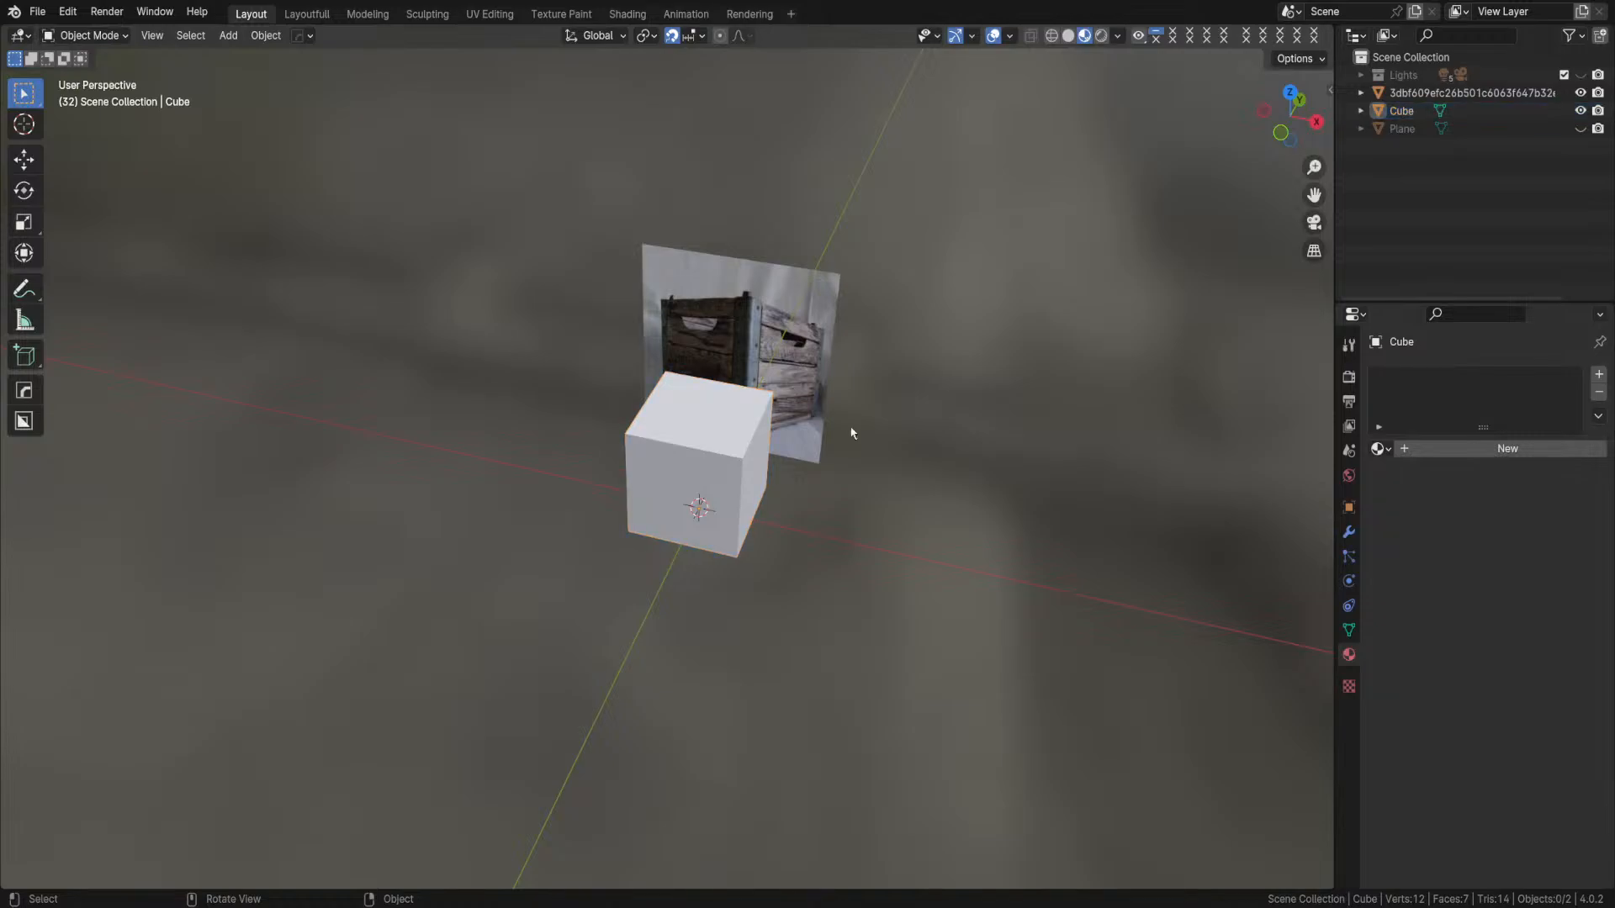
middle_click_drag(822, 421, 966, 480)
left_click(1435, 93)
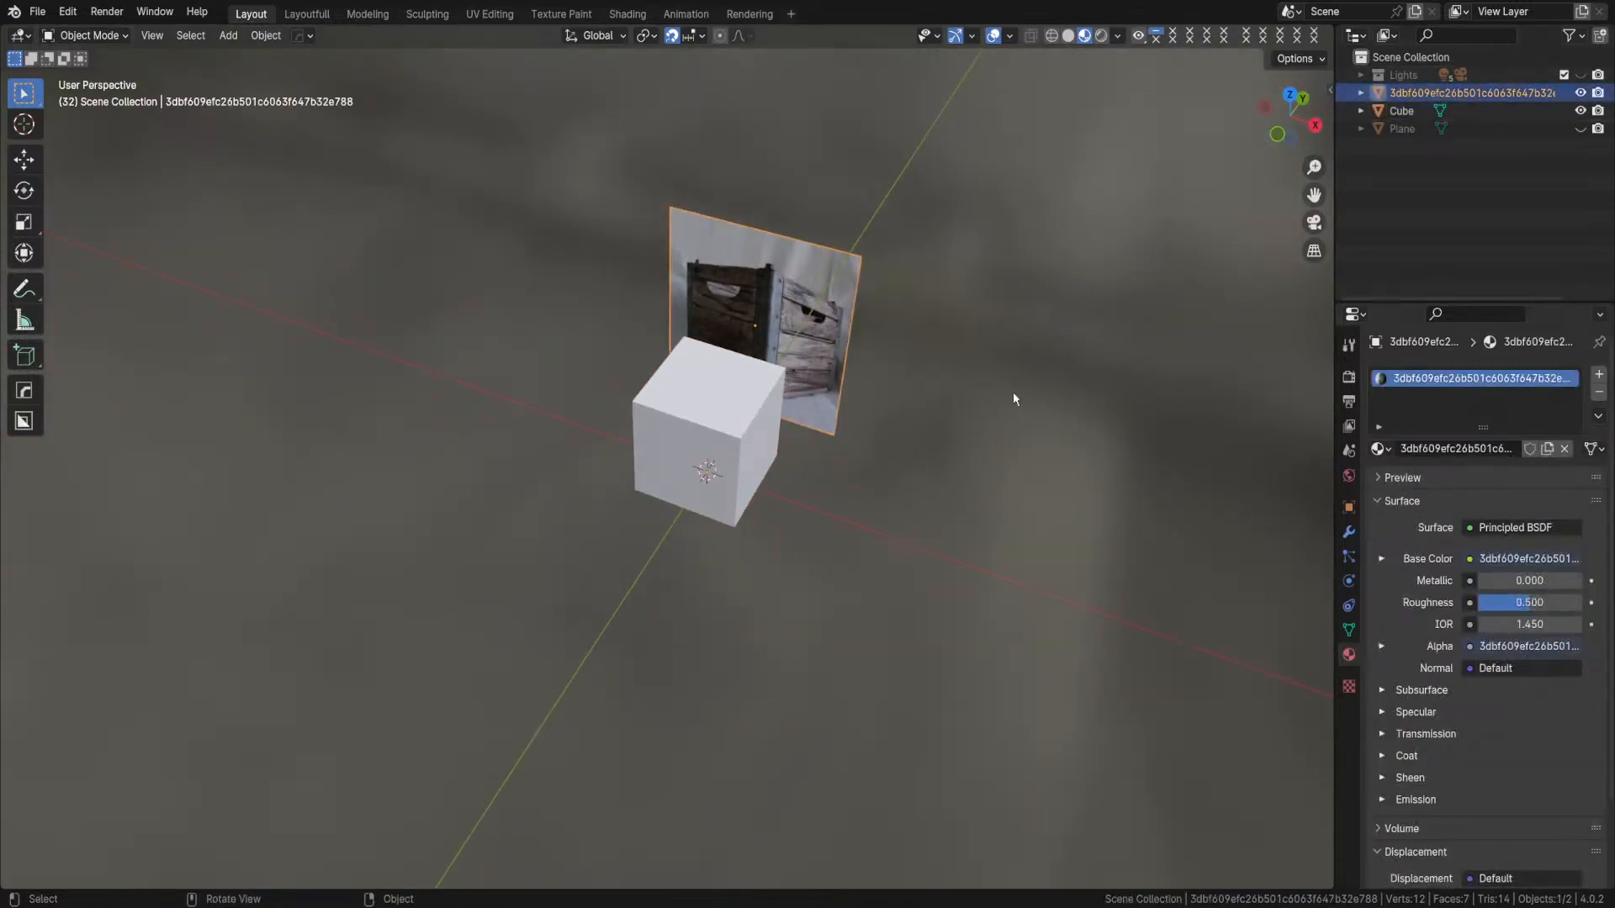
key("g")
left_click(1177, 226)
- In front view, move the crate reference plane a further 3 m along X and 1 m along Z
middle_click_drag(938, 391, 969, 253)
key("KP_1")
scroll(967, 248, "down", 1)
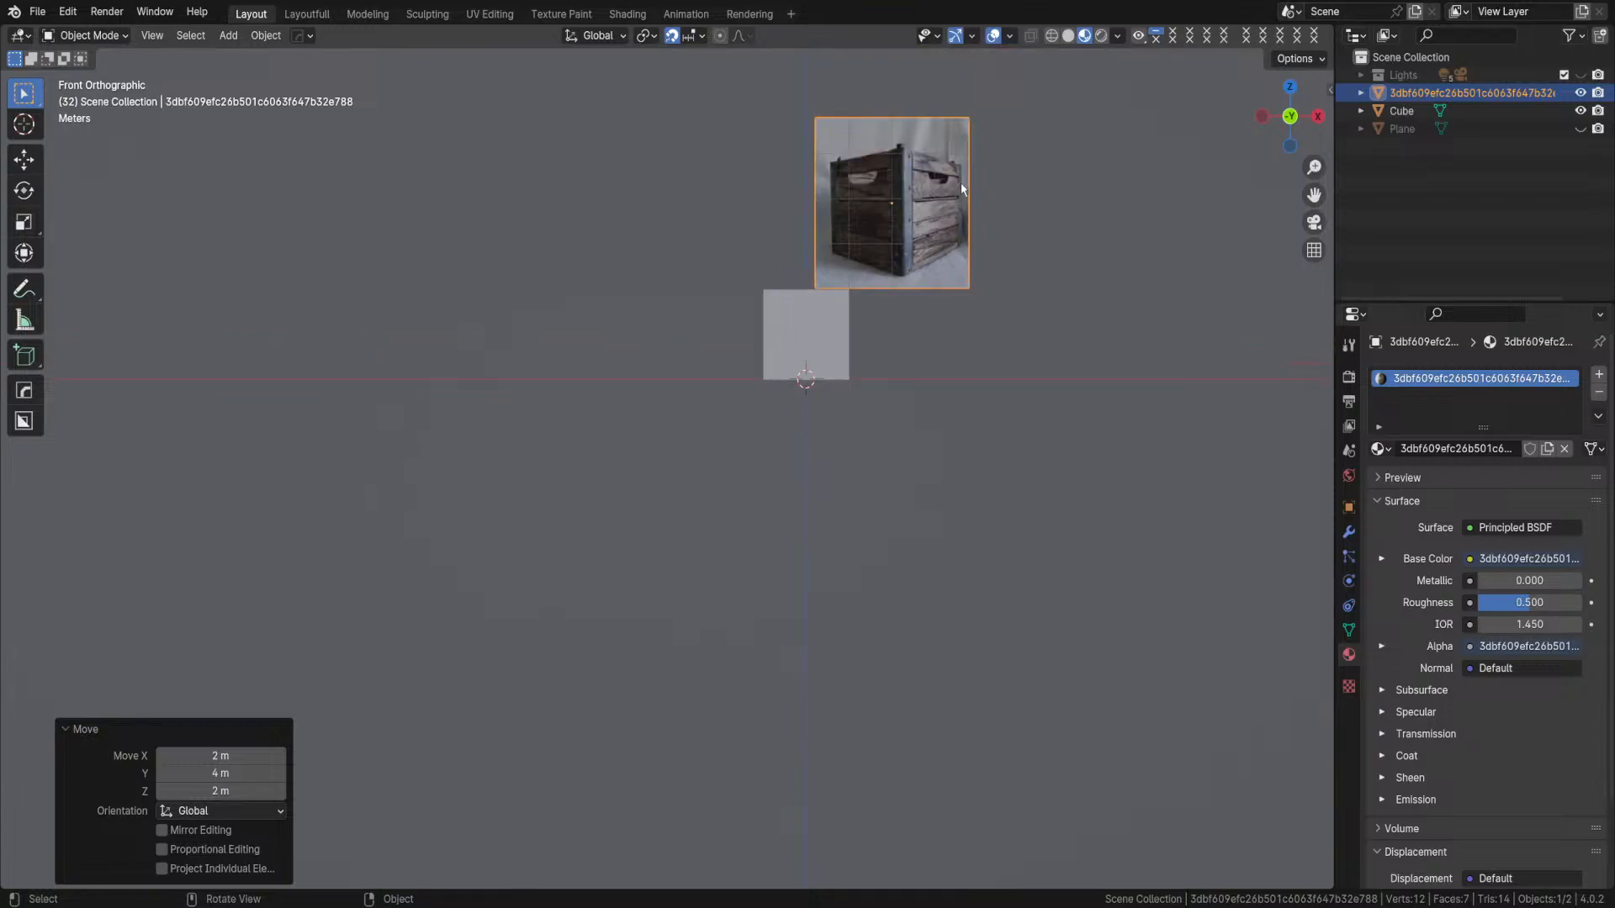
key("g")
middle_click_drag(1113, 180, 1006, 361, "shift")
scroll(923, 385, "up", 3)
middle_click_drag(1059, 300, 964, 414, "shift")
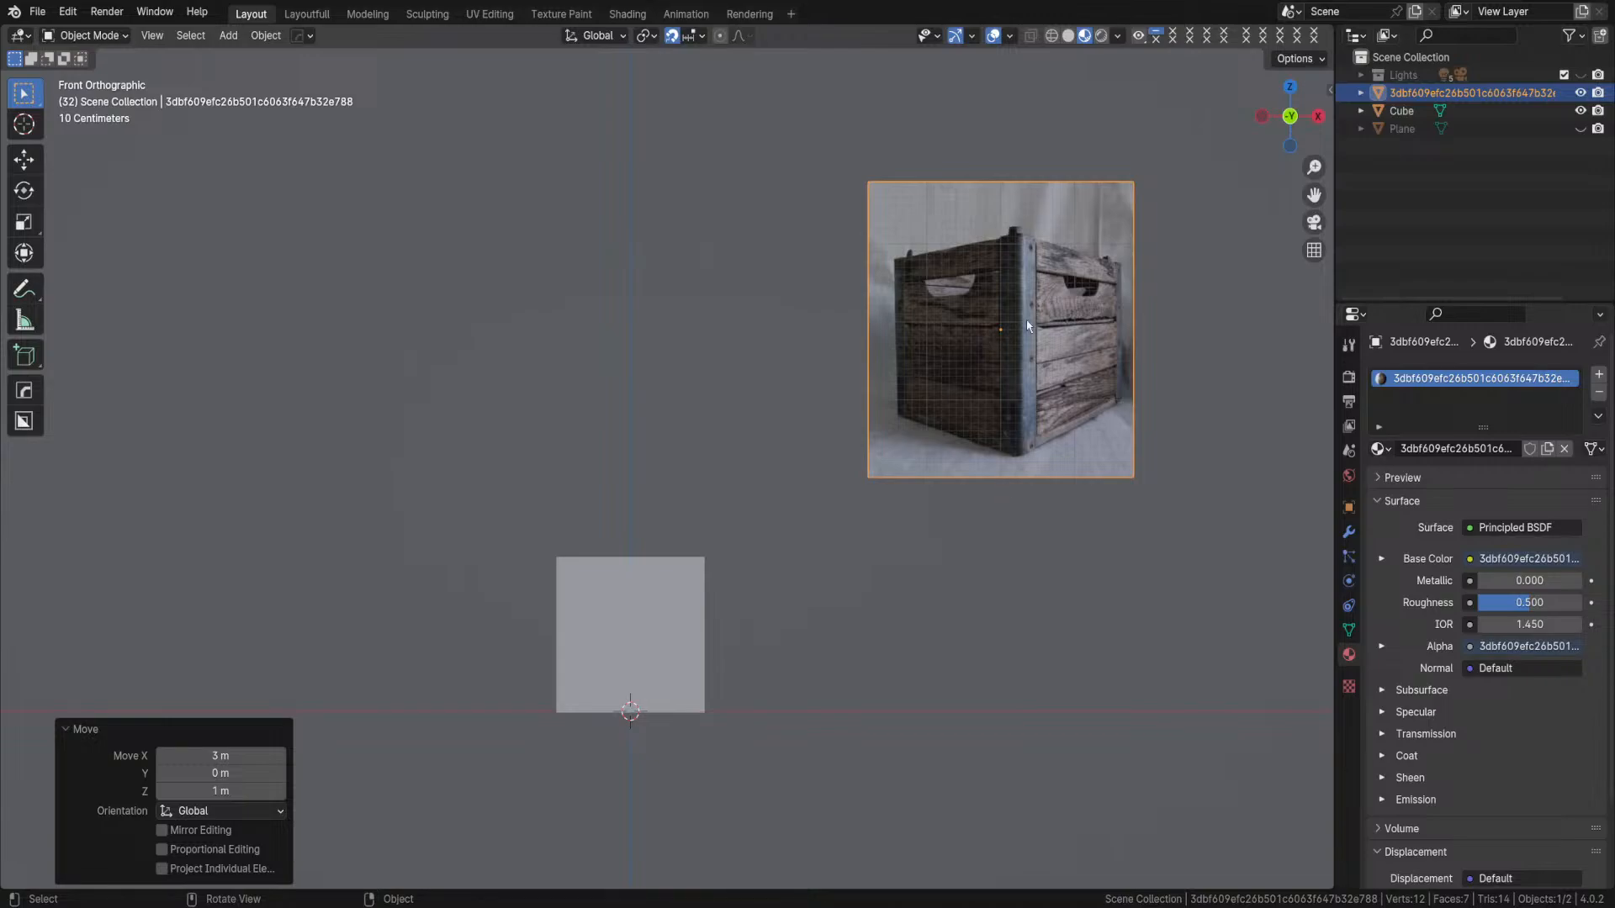
- Enter Edit Mode on the cube with face selection and select its top face
left_click(653, 634)
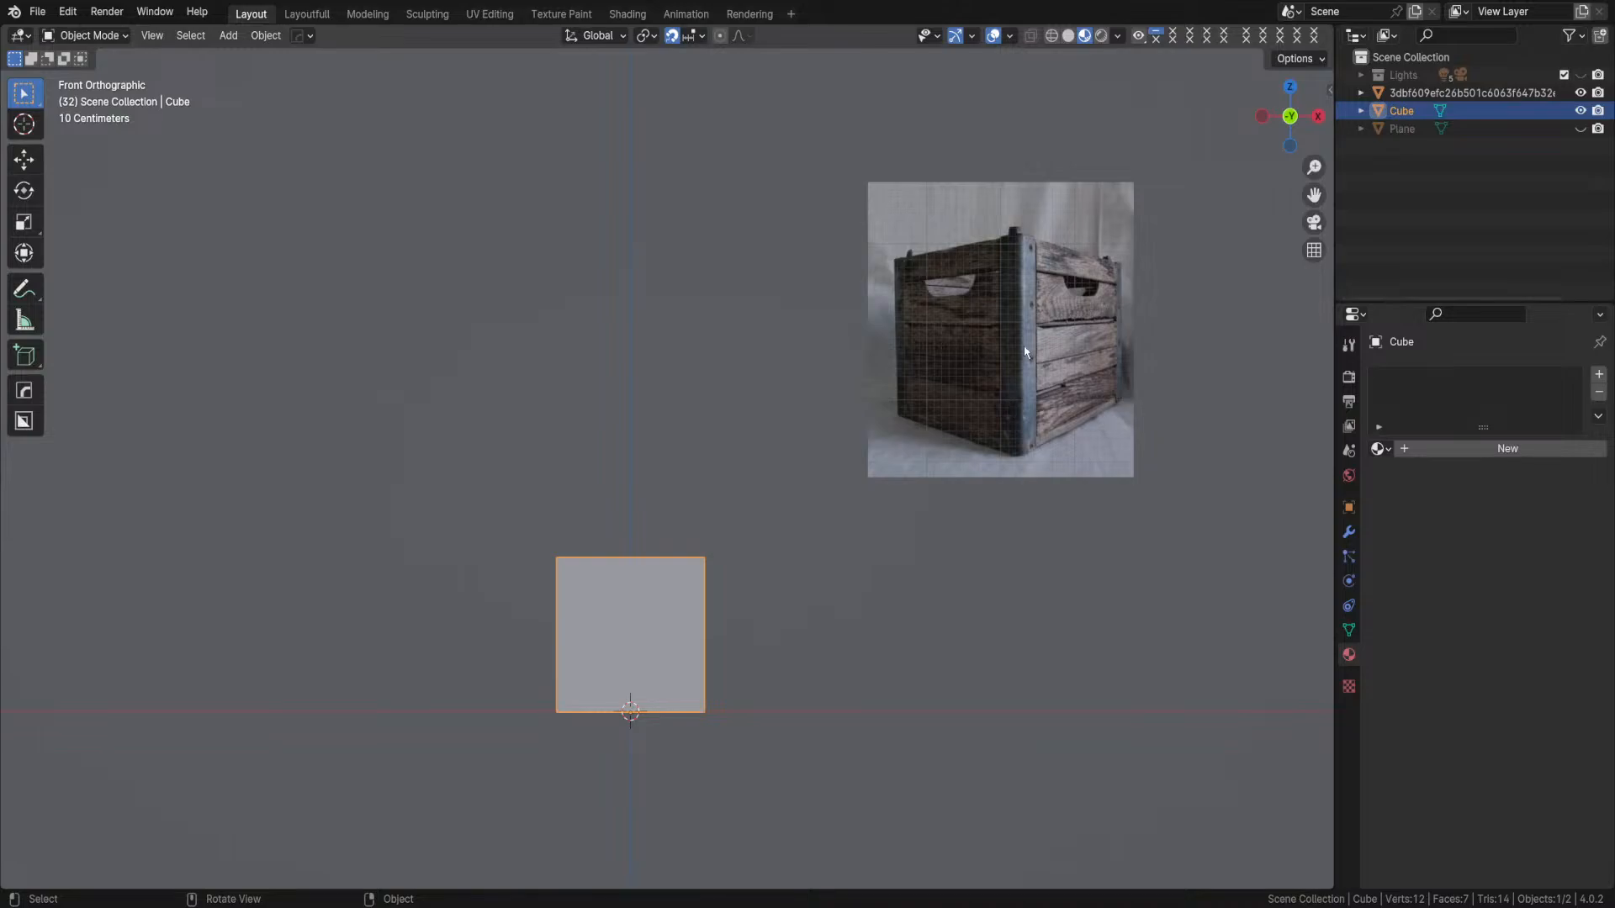
key("alt+a")
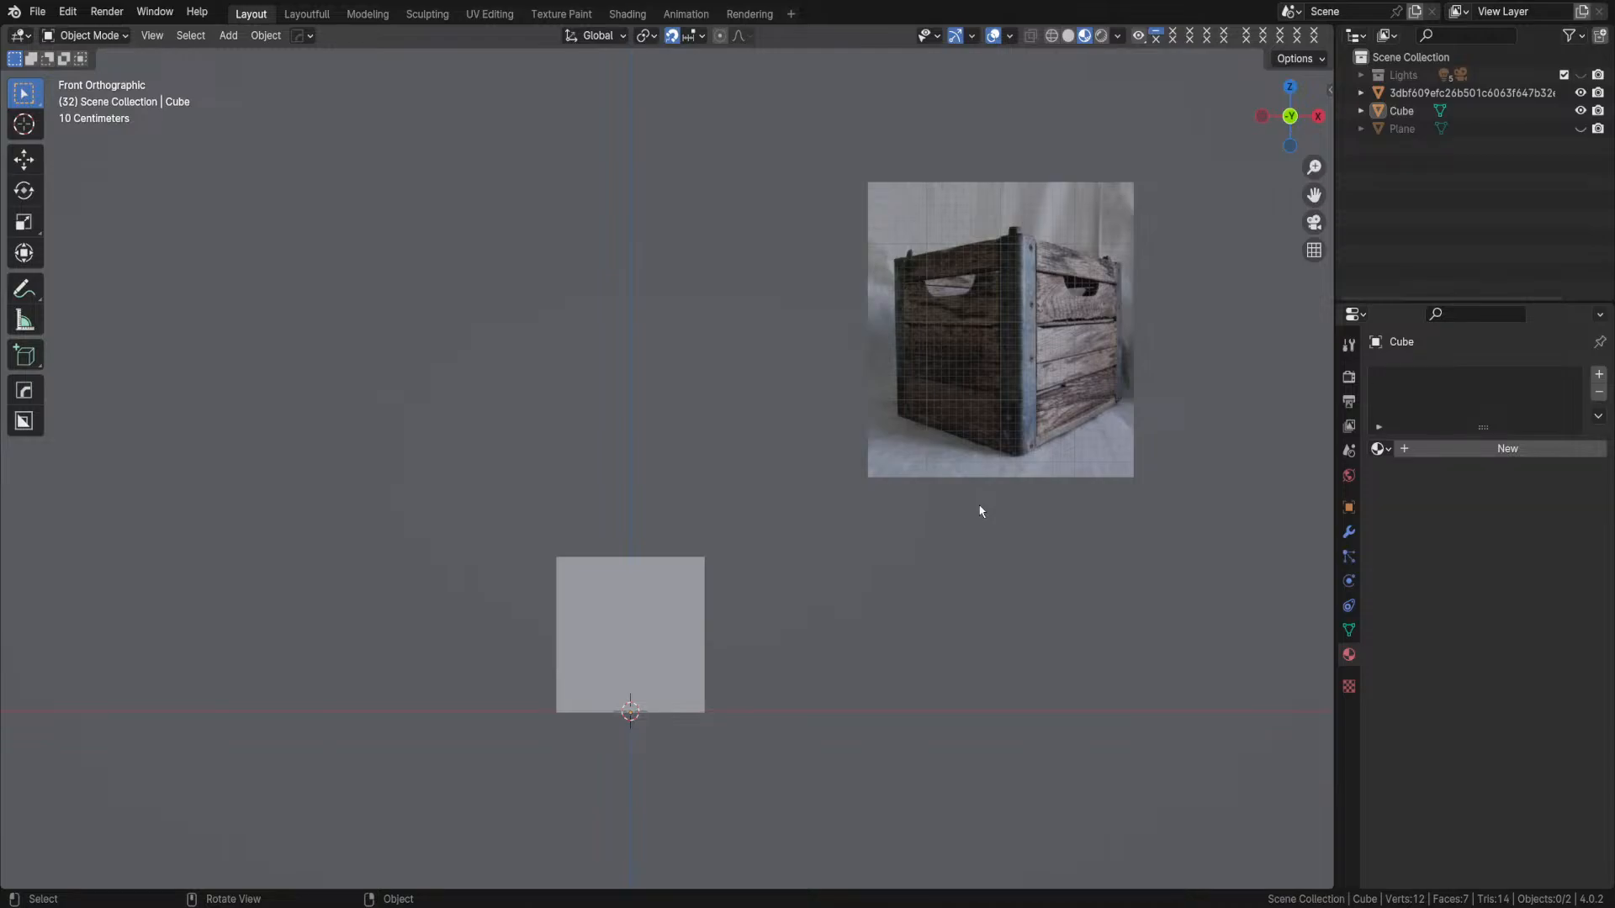
middle_click_drag(1022, 572, 959, 588)
middle_click_drag(882, 622, 1015, 507)
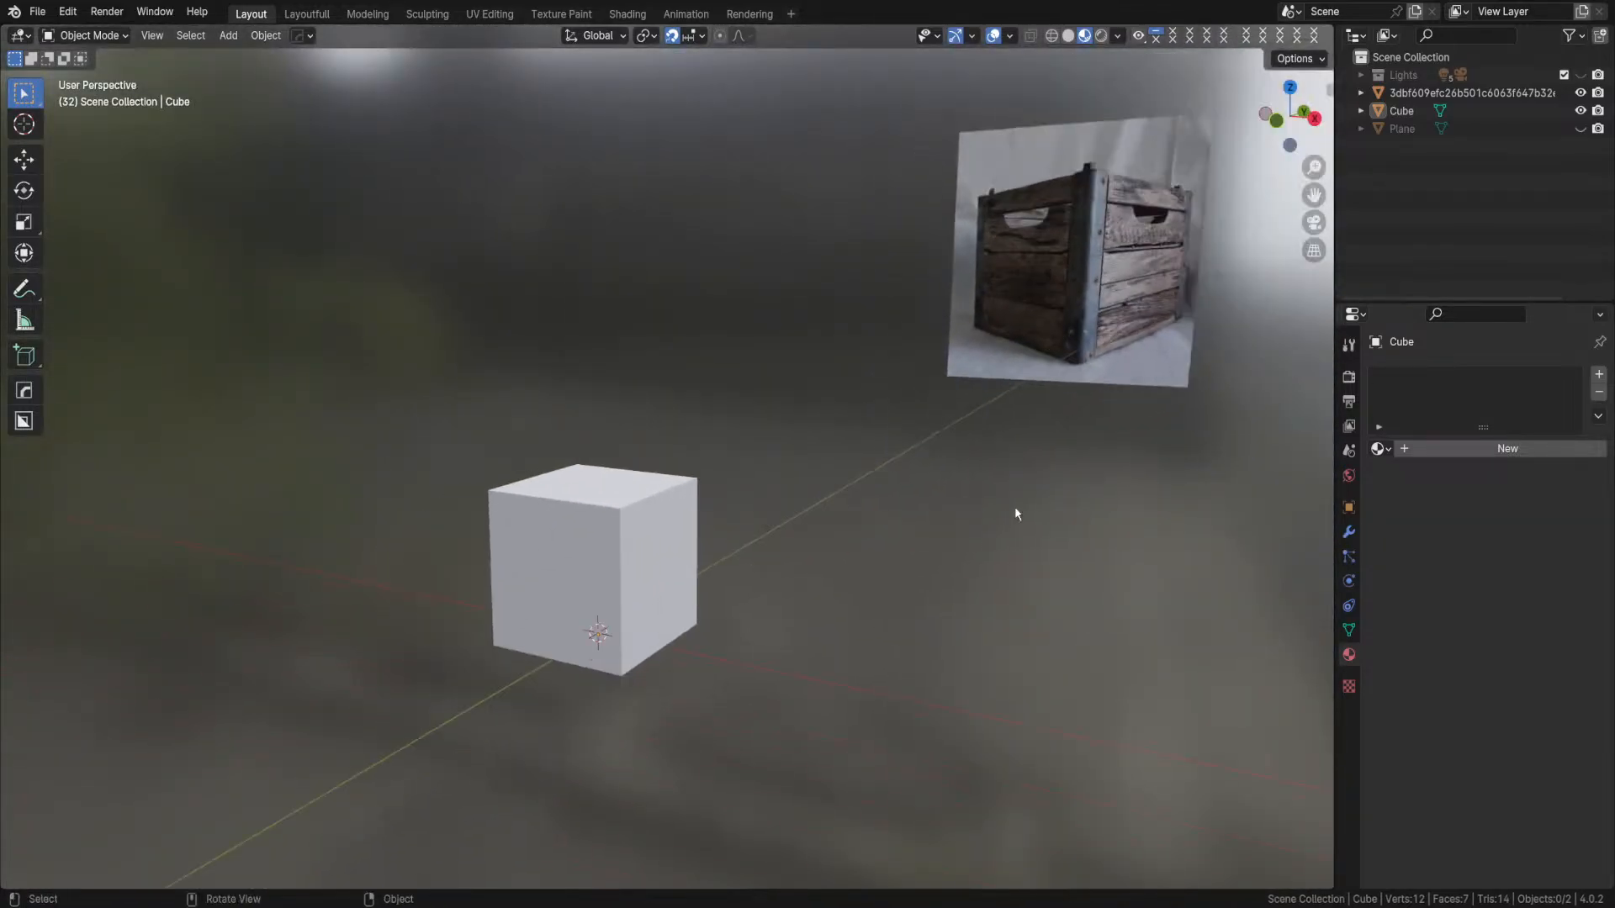
left_click(652, 566)
middle_click_drag(841, 543, 1090, 178)
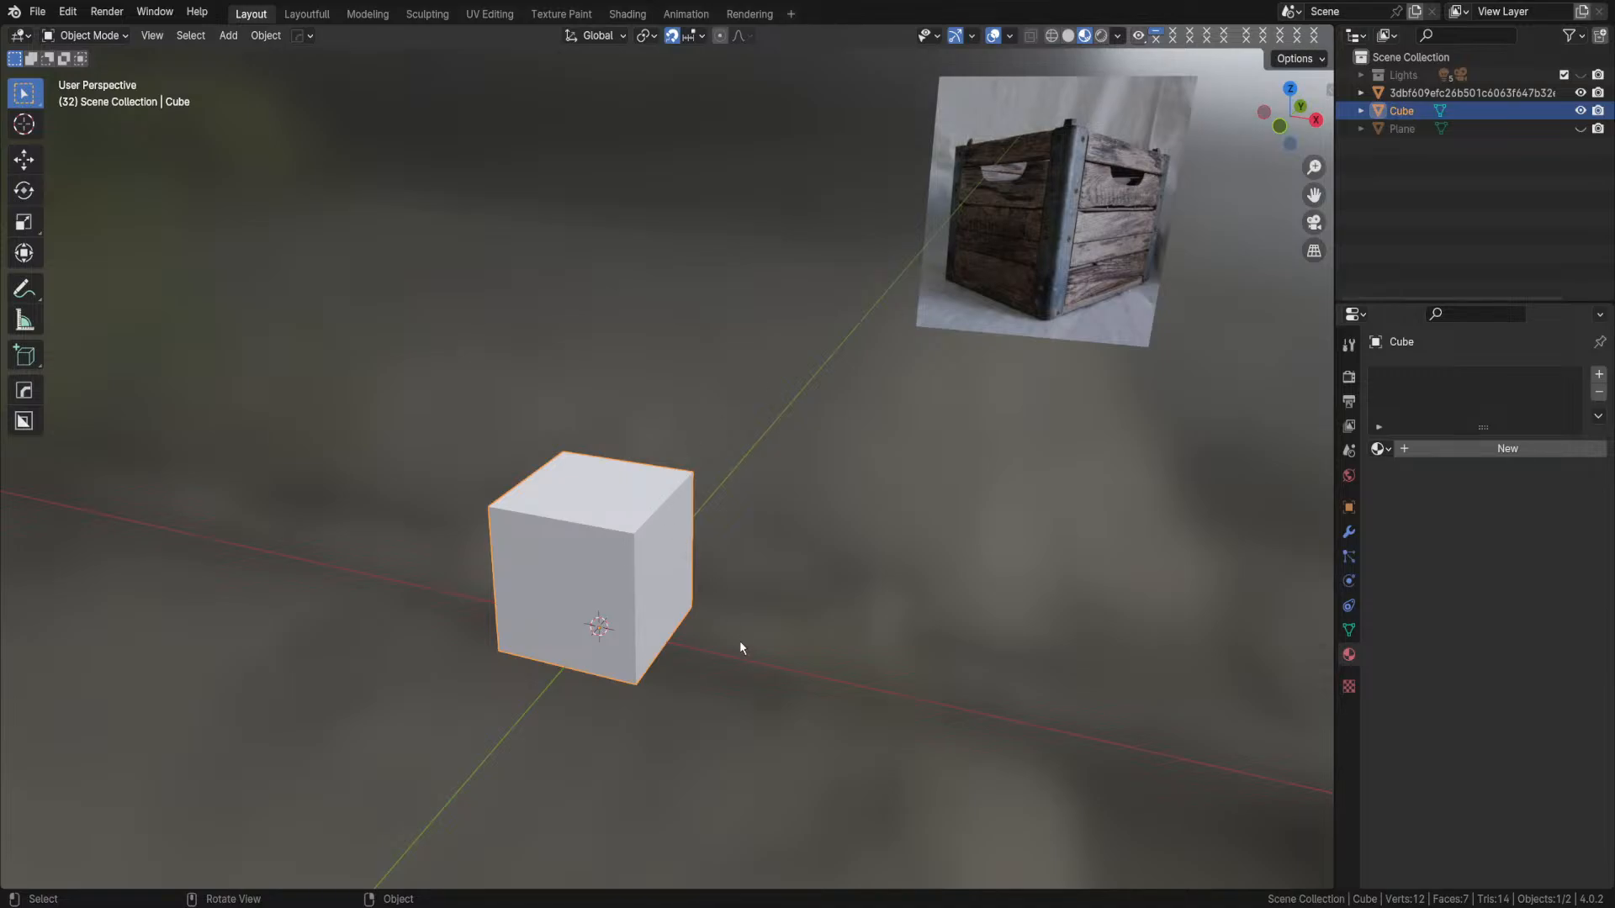
key("Tab")
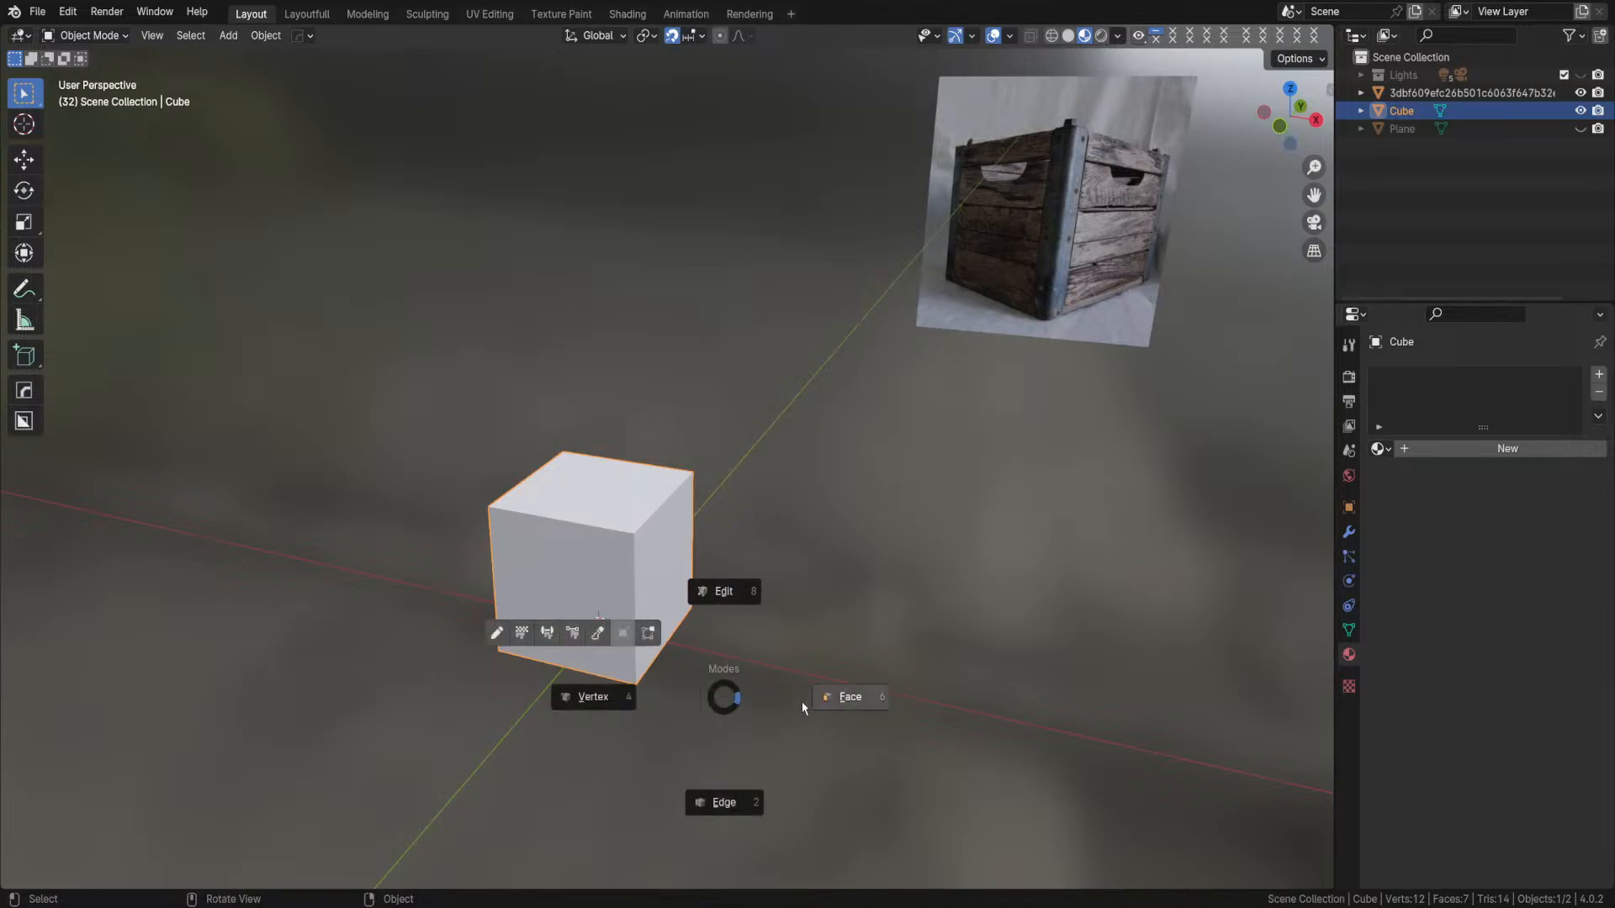
left_click(828, 701)
left_click(611, 503)
- Leave Edit Mode on the cube and re-enter it with face selection
middle_click_drag(905, 606, 895, 648)
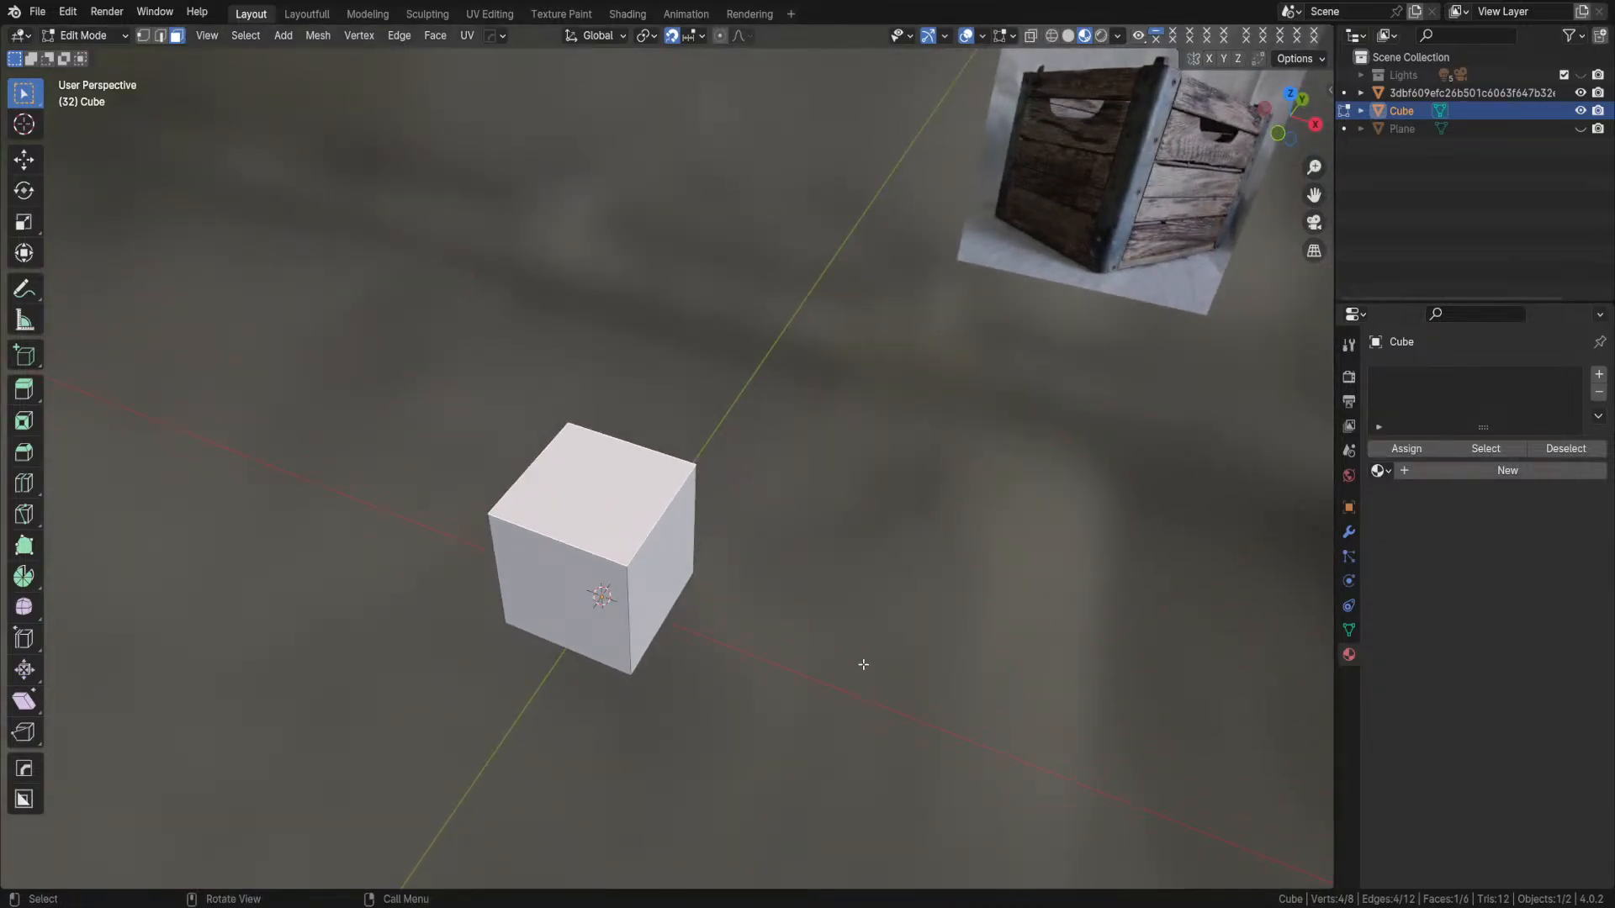
middle_click_drag(862, 608, 872, 559)
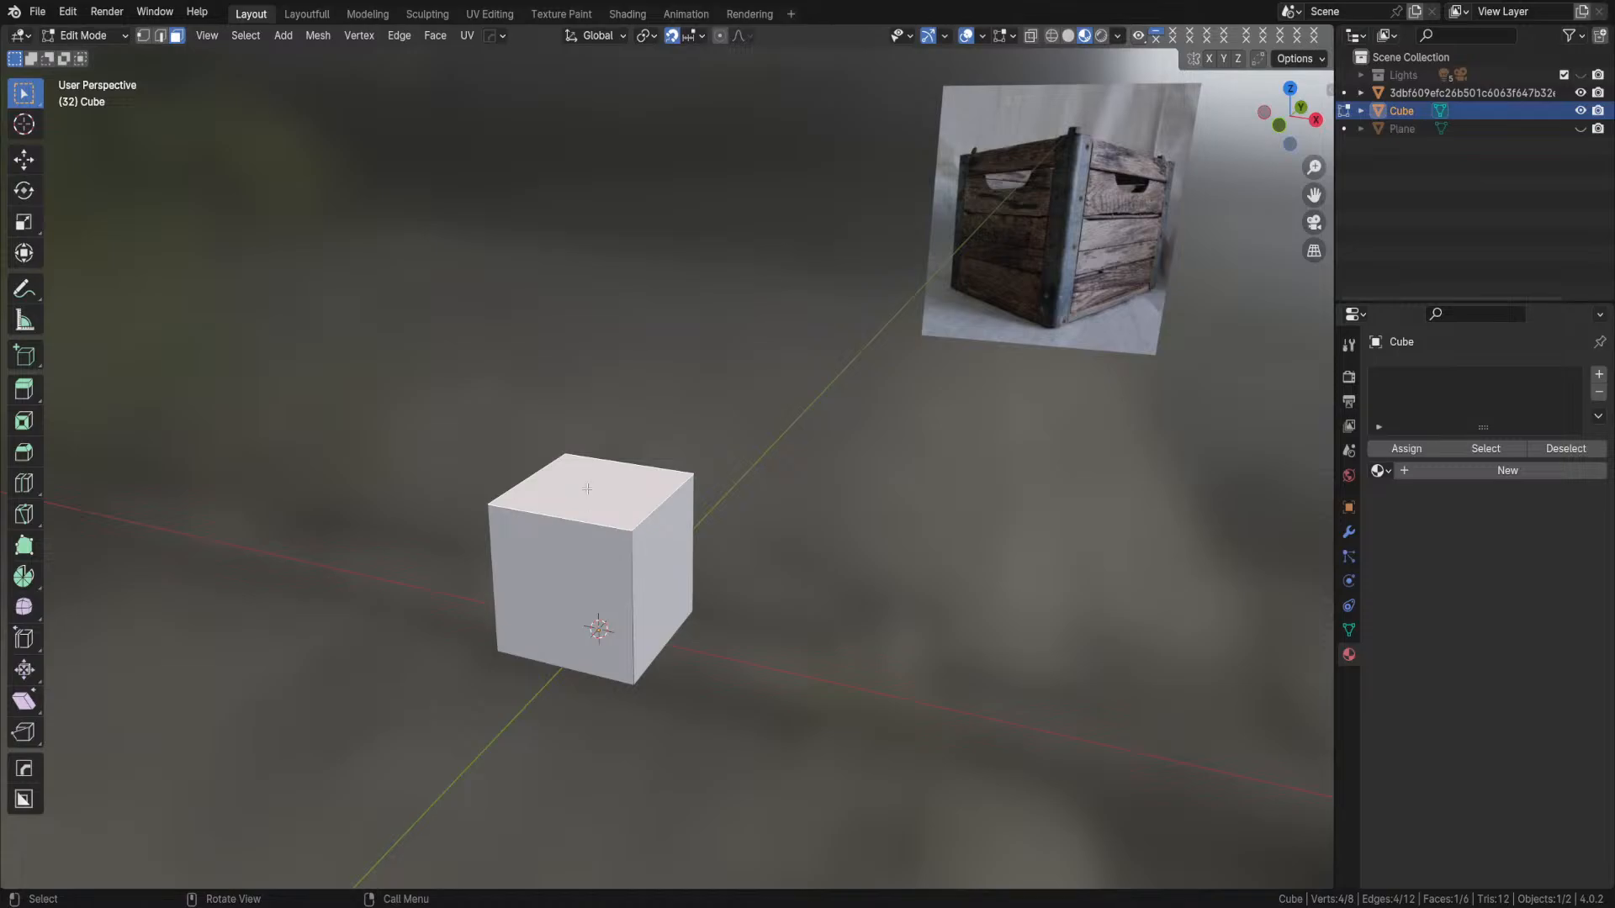
middle_click_drag(626, 495, 600, 522)
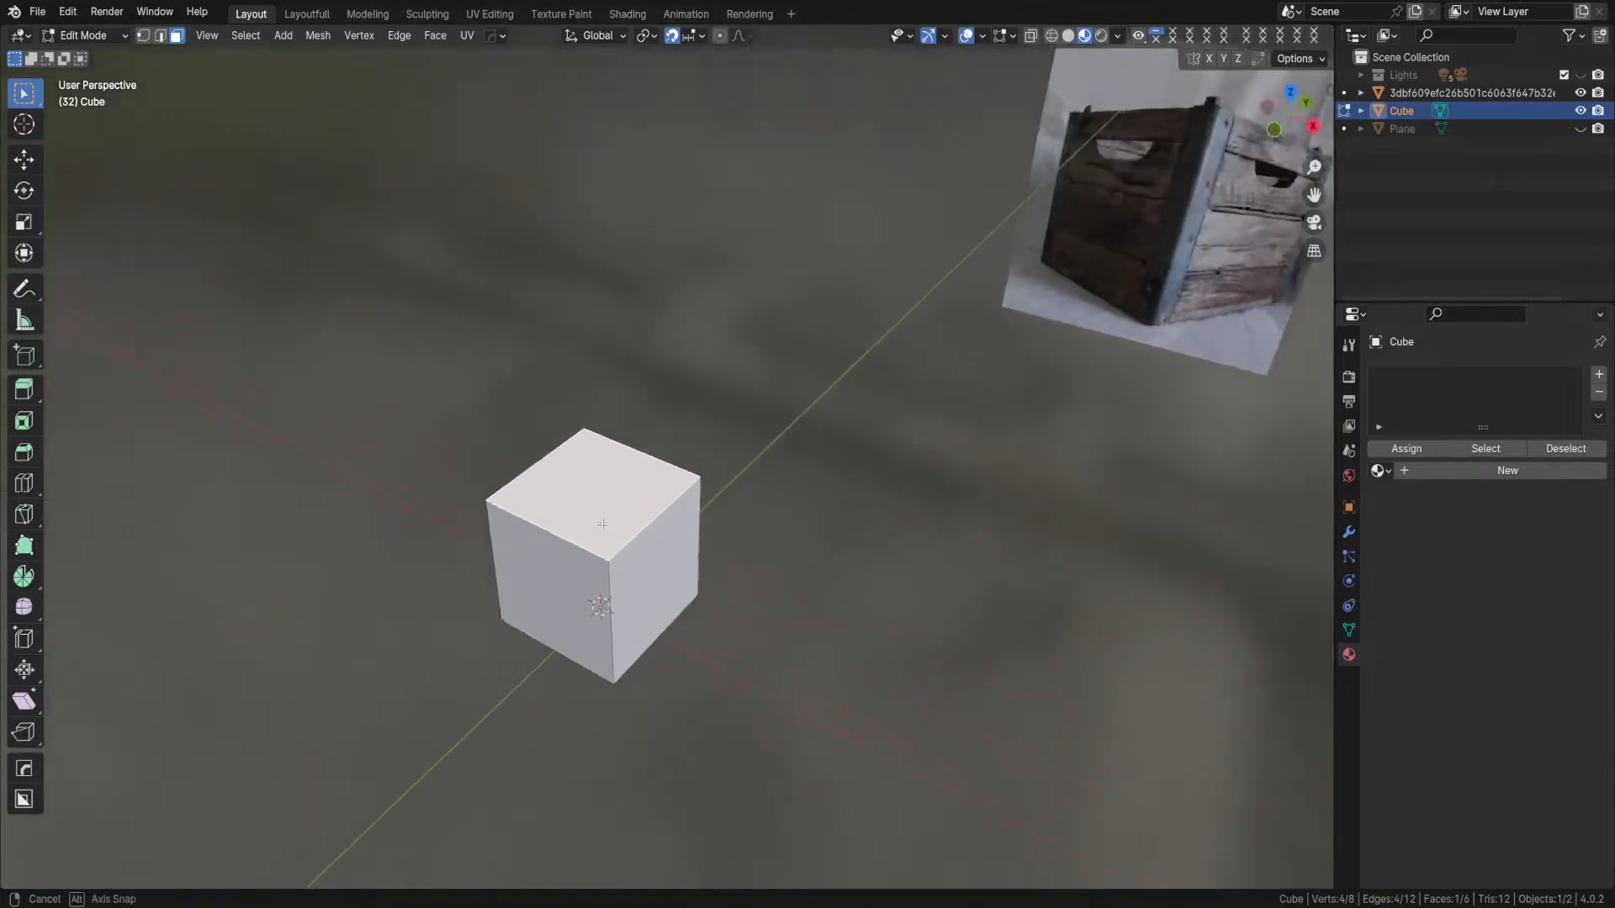
key("Tab")
left_click(625, 451)
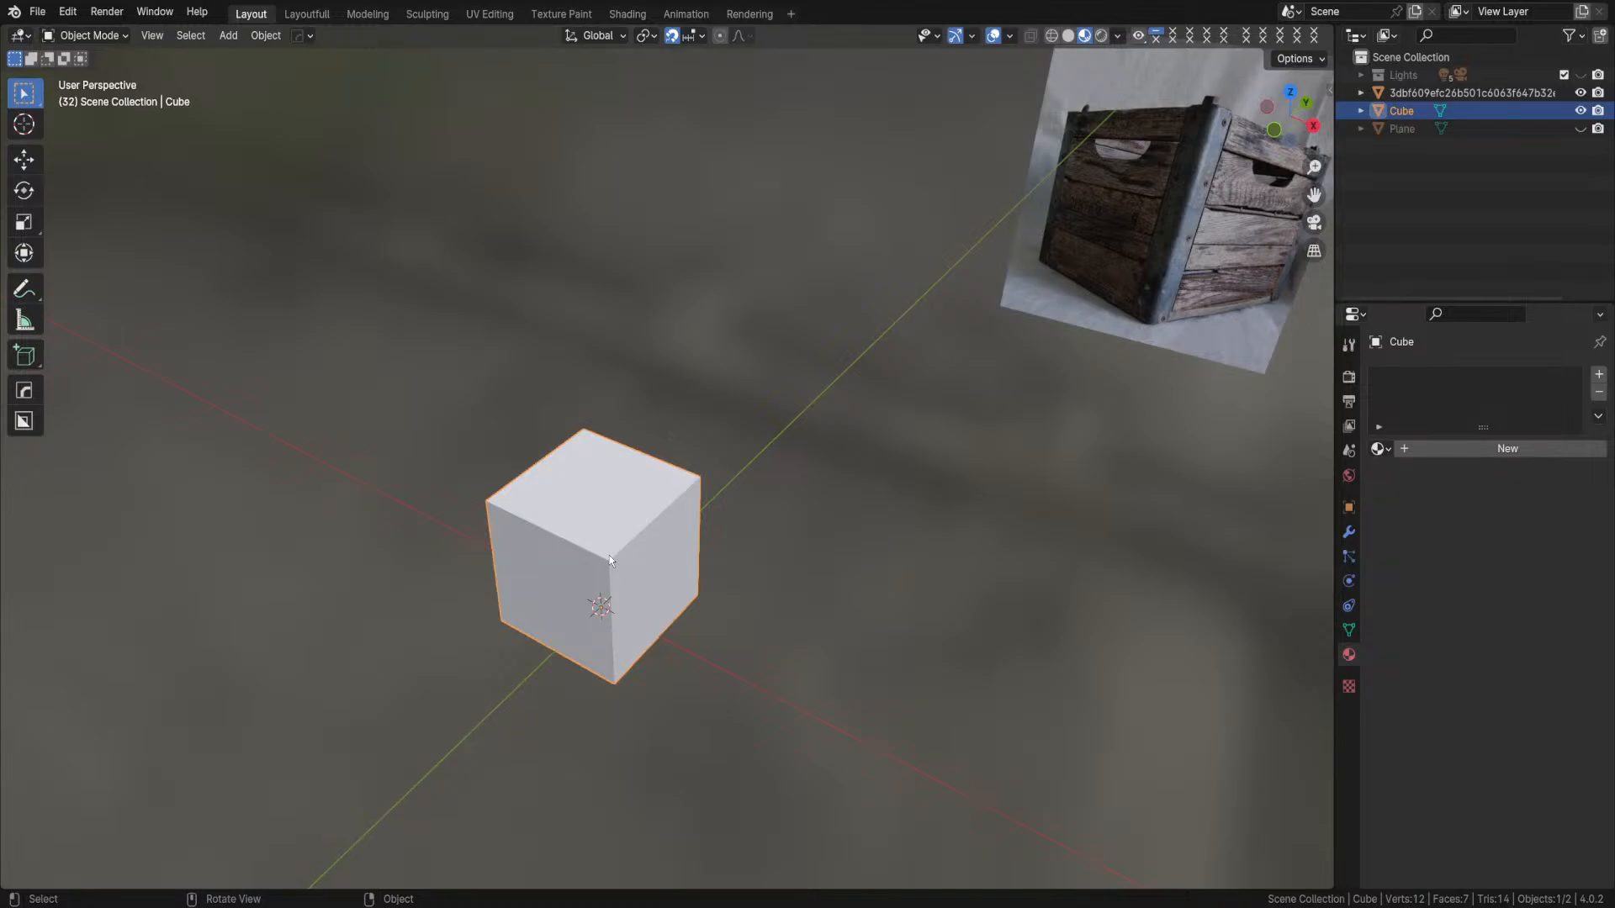
key("Tab")
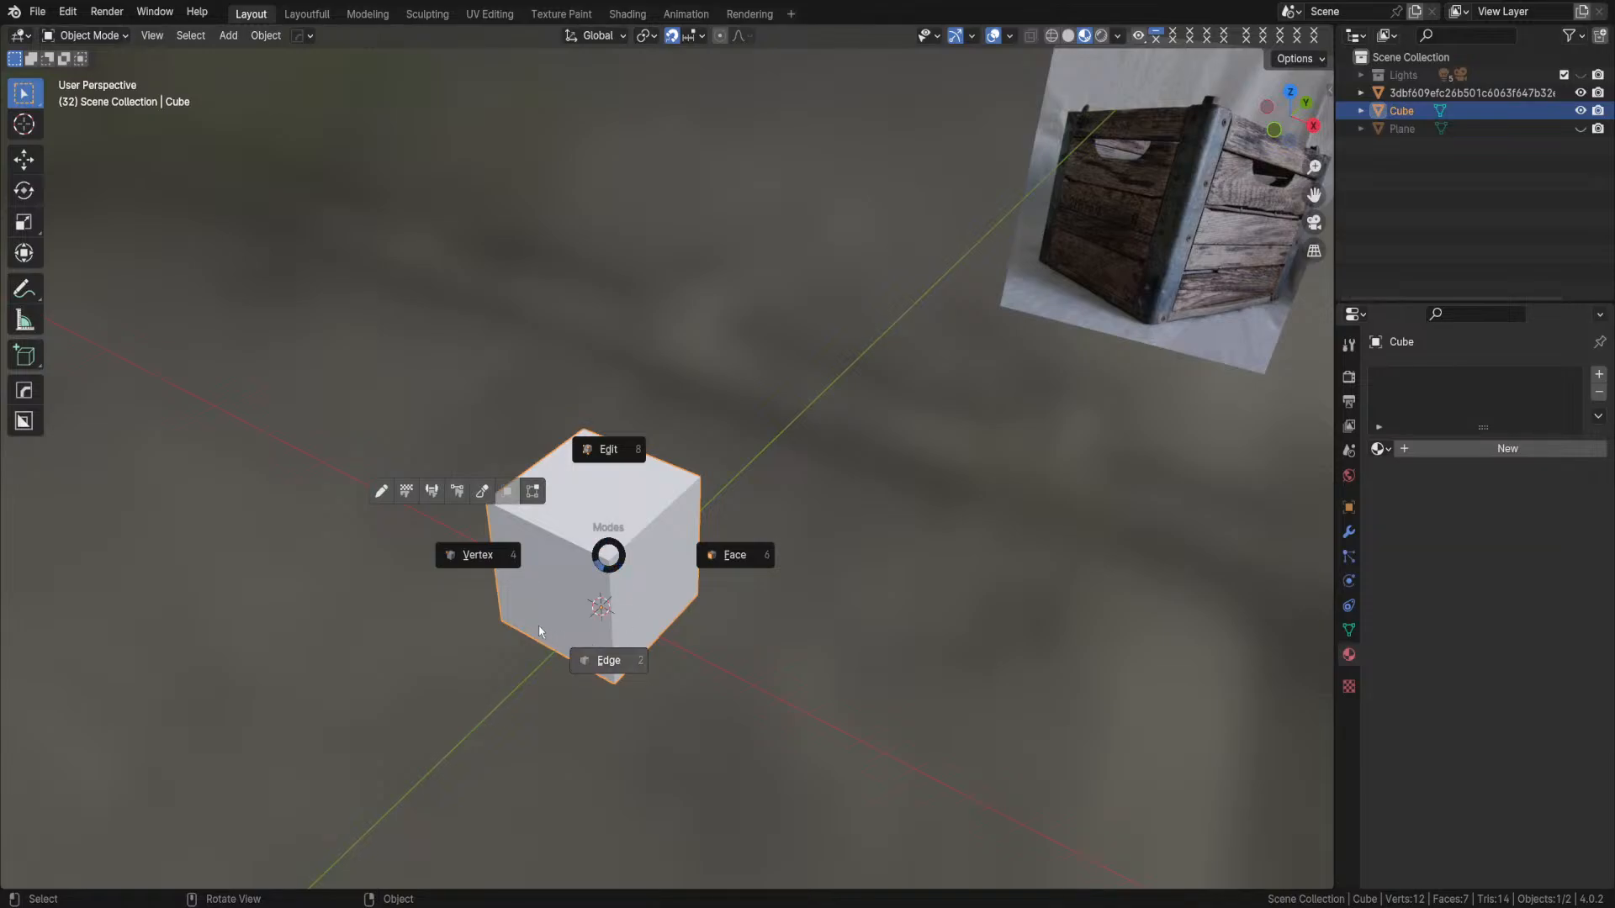
left_click(736, 555)
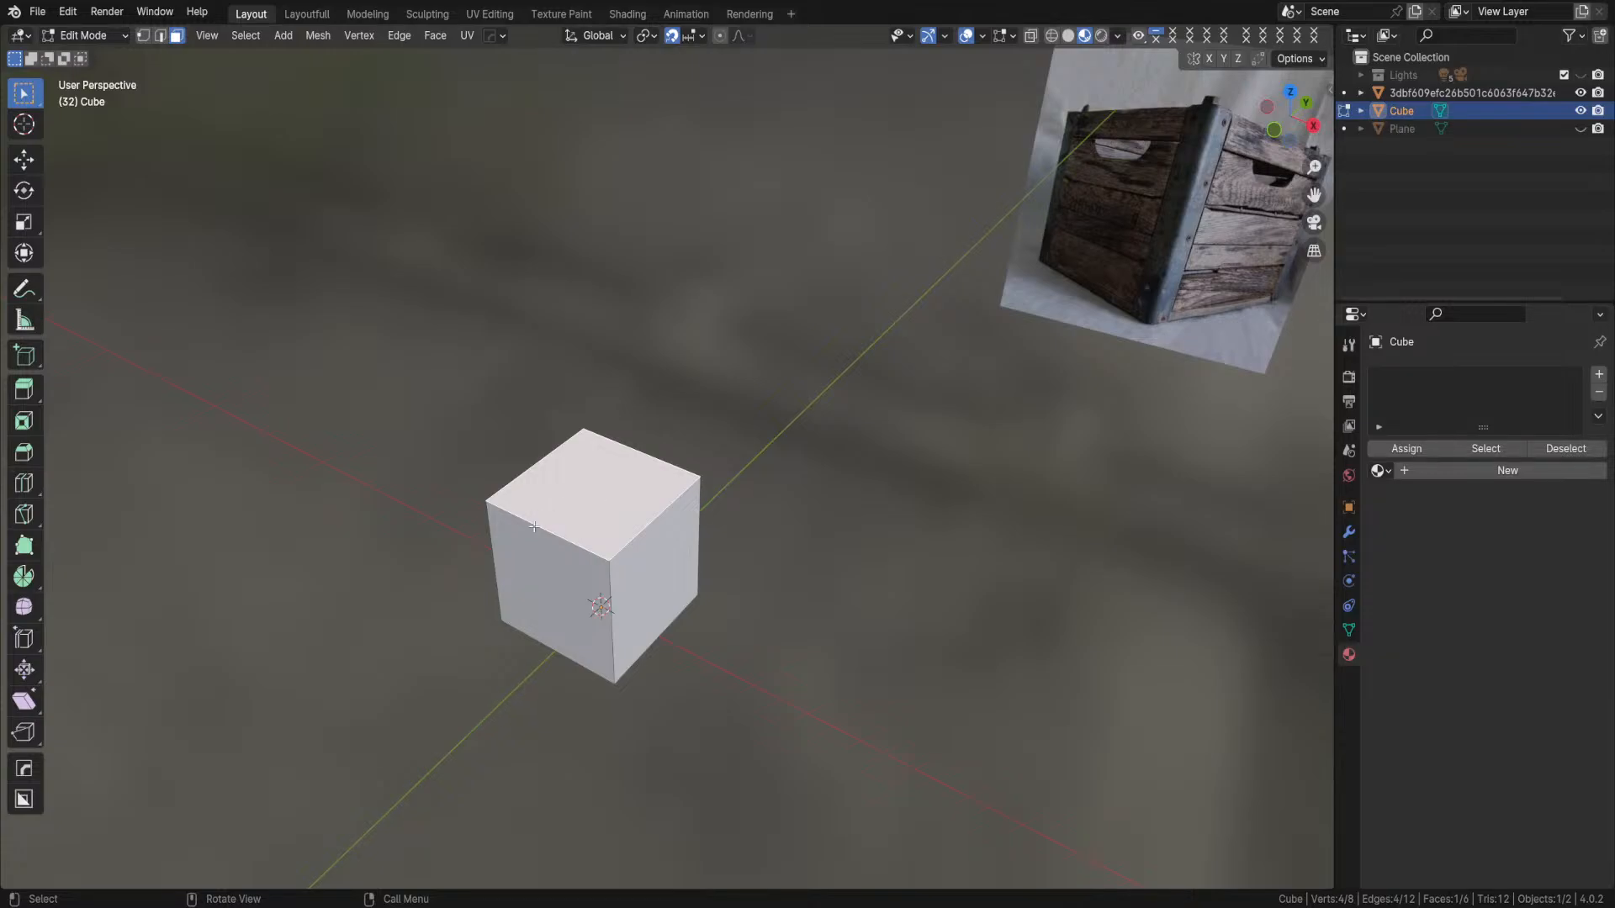
- Switch to vertex selection and try moving the cube's rear top corner vertex
key("1")
left_click(582, 430)
key("g")
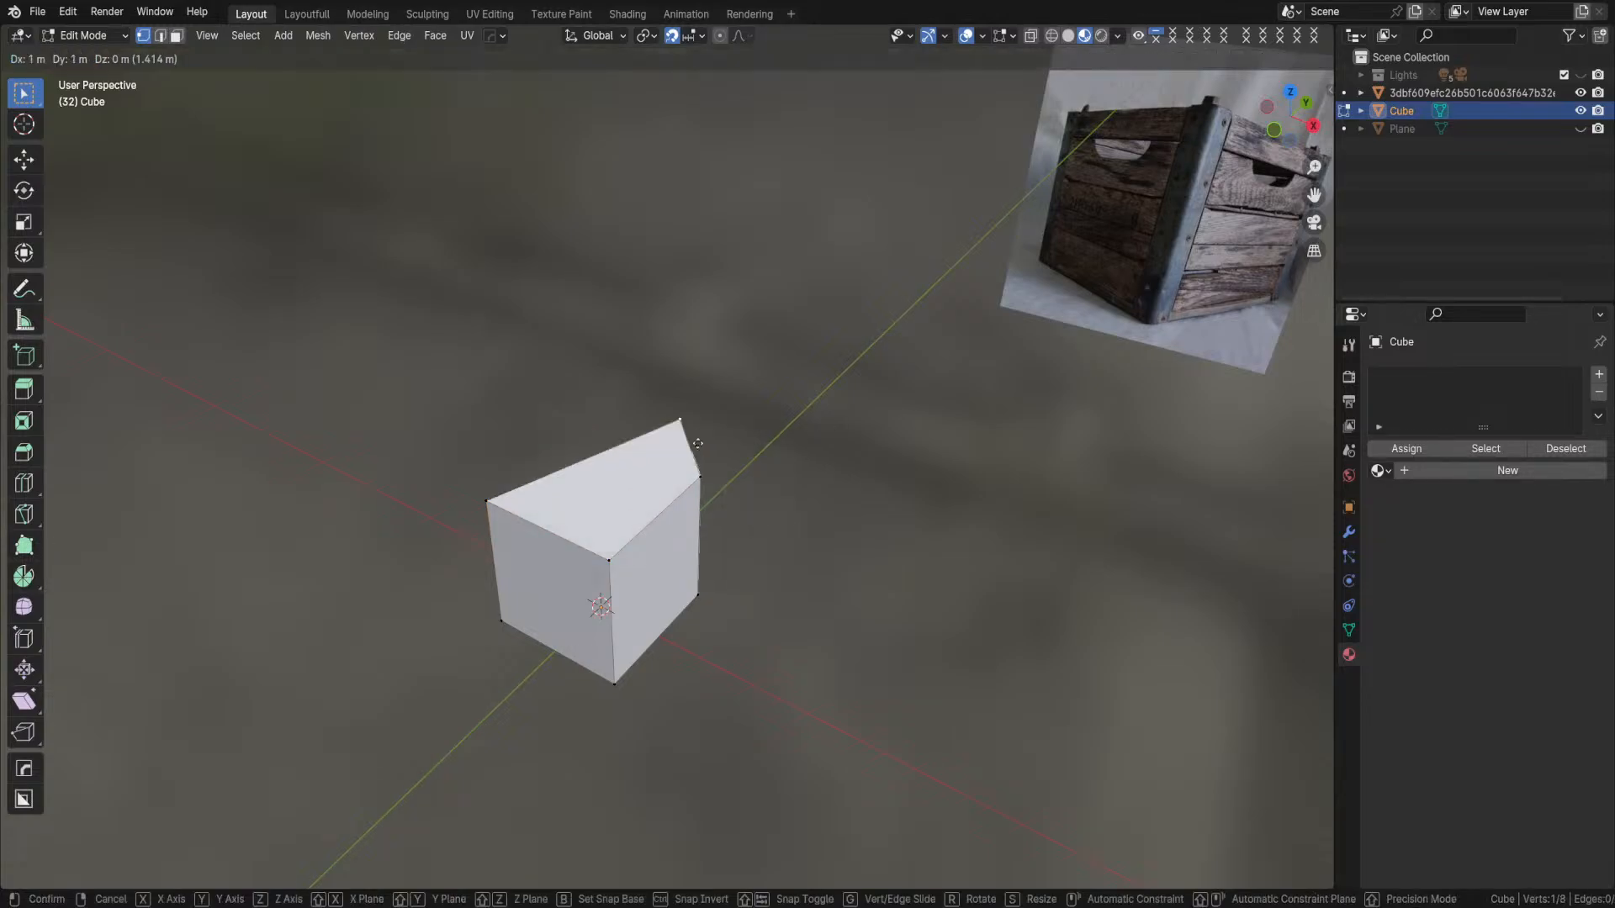
right_click(517, 375)
- Switch to edge selection and try moving two of the cube's top edges in turn
left_click(160, 35)
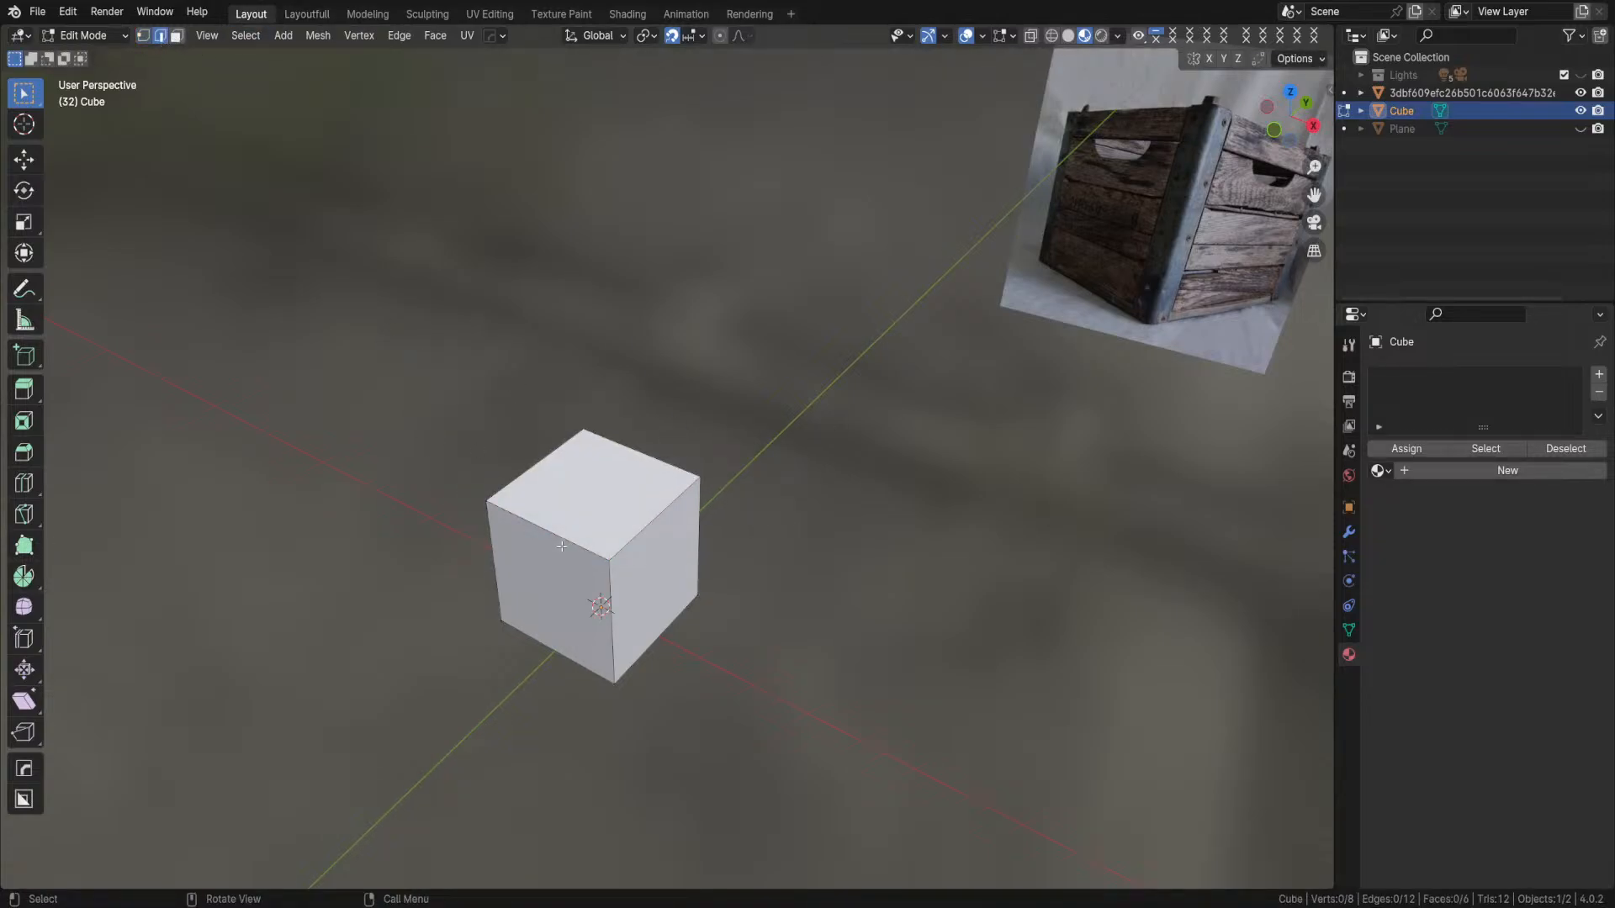
left_click(562, 543)
key("g")
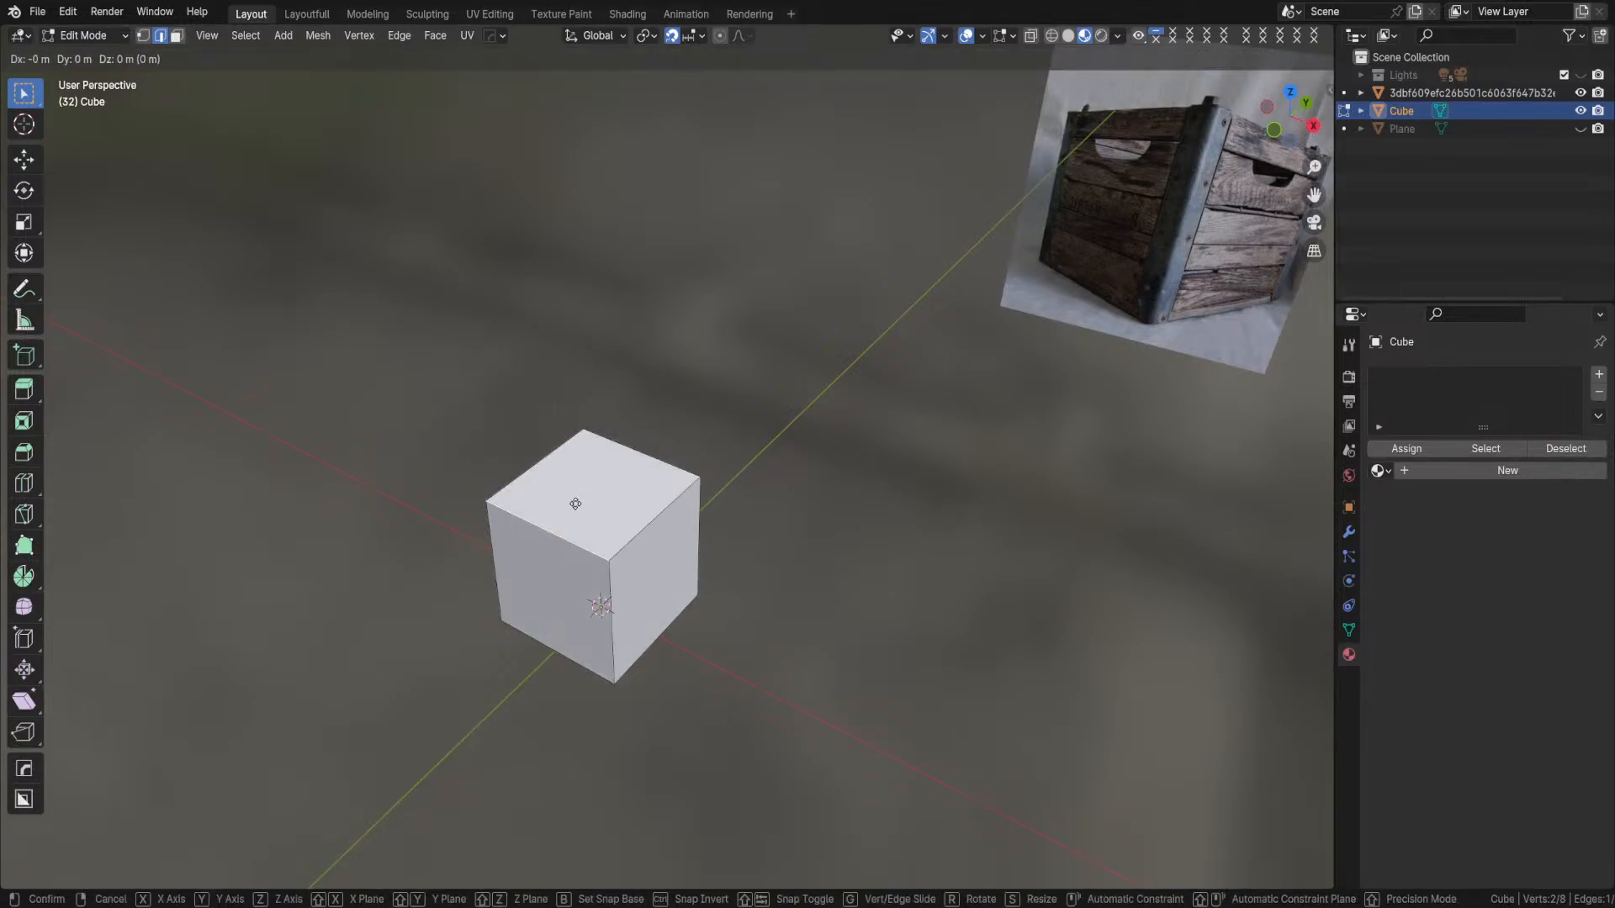
left_click(573, 505)
left_click(647, 527)
key("g")
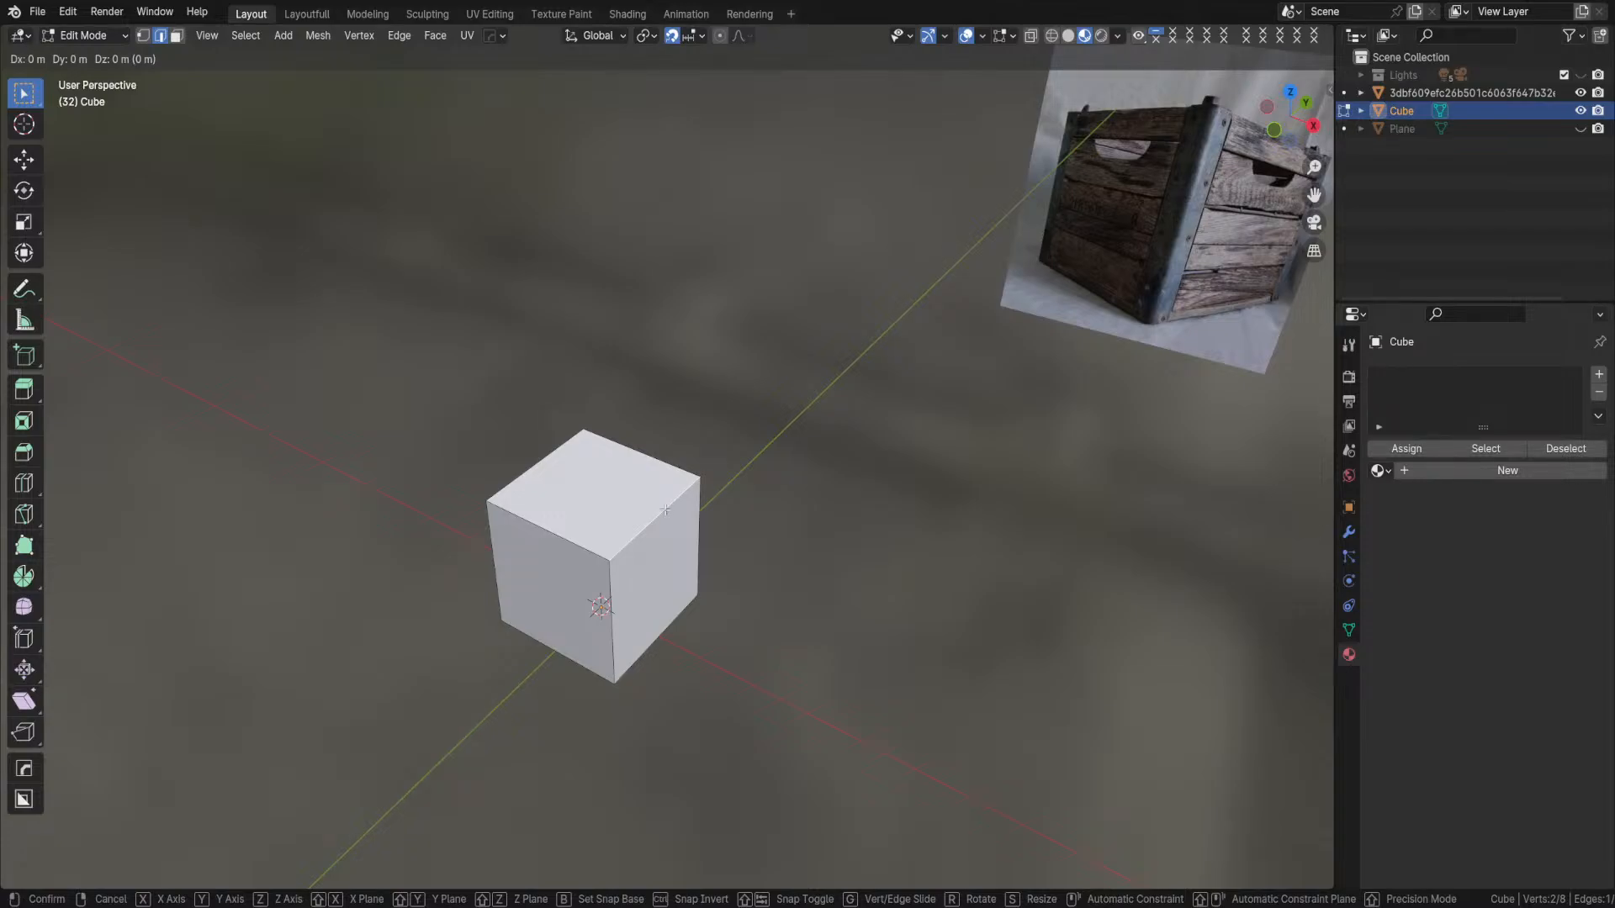
left_click(665, 509)
- Switch back to face selection, select the cube's top face and try several trial insets on it
key("3")
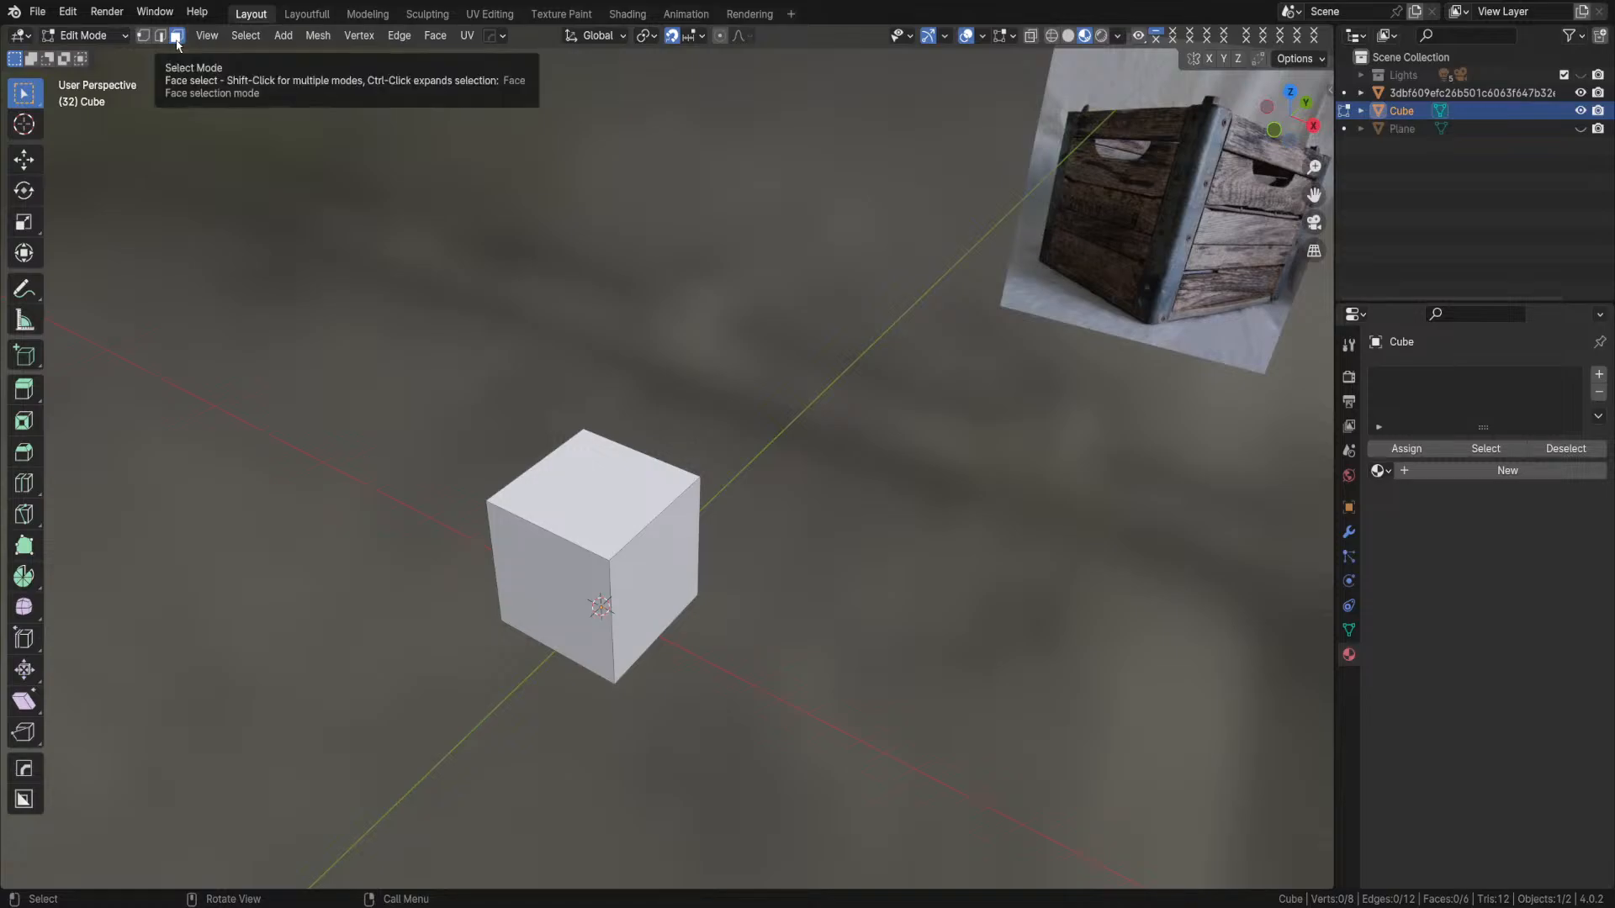
left_click(561, 446)
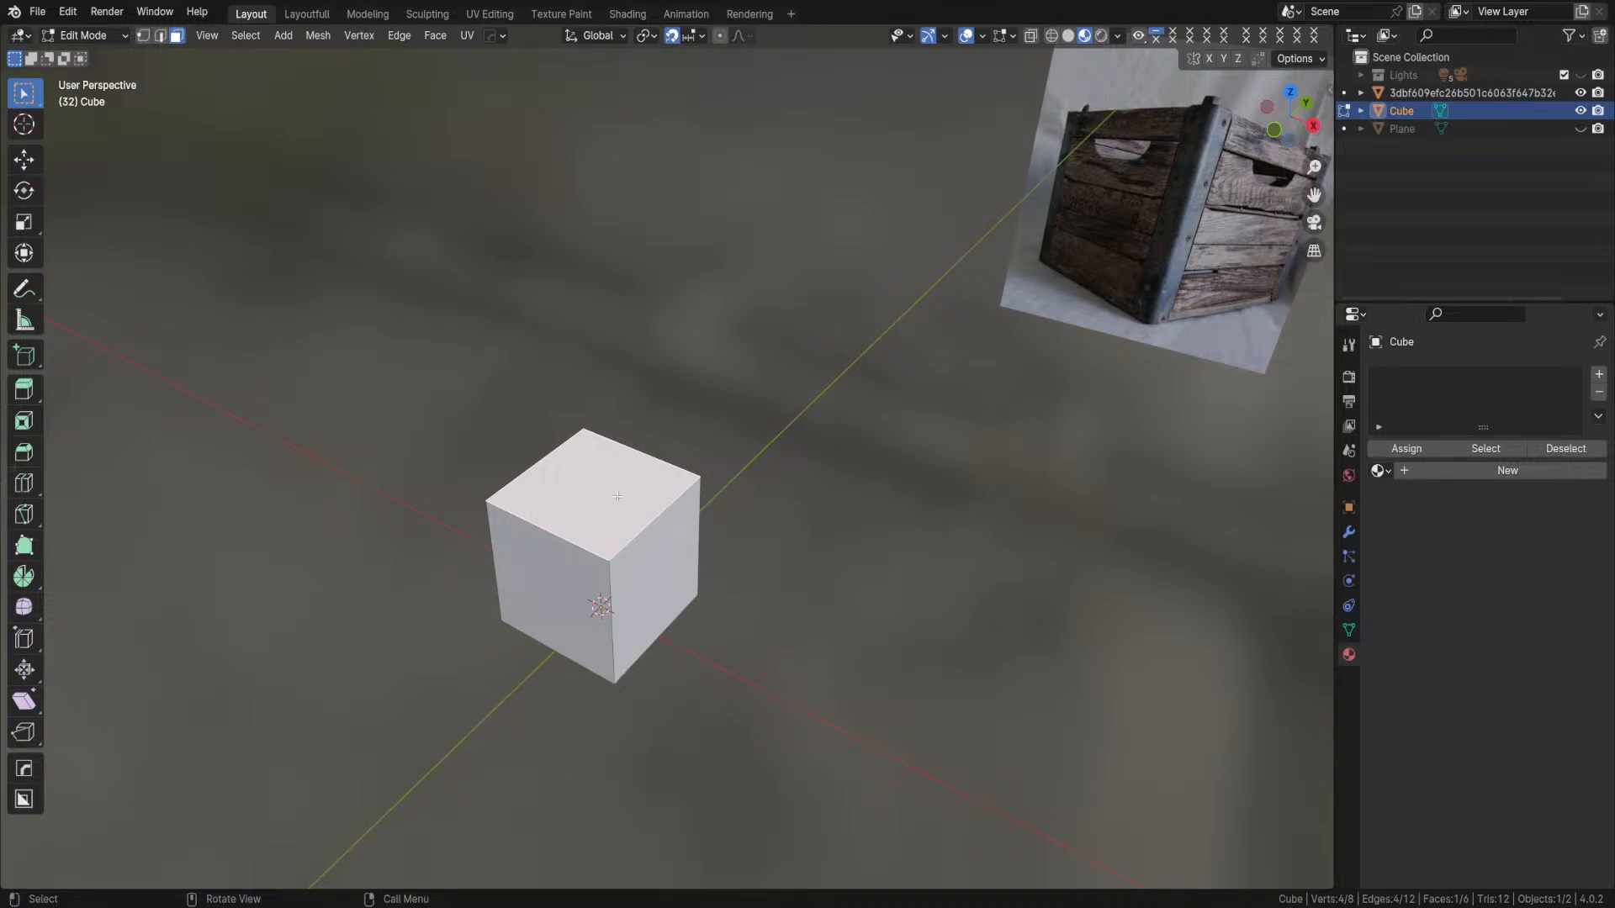
key("i")
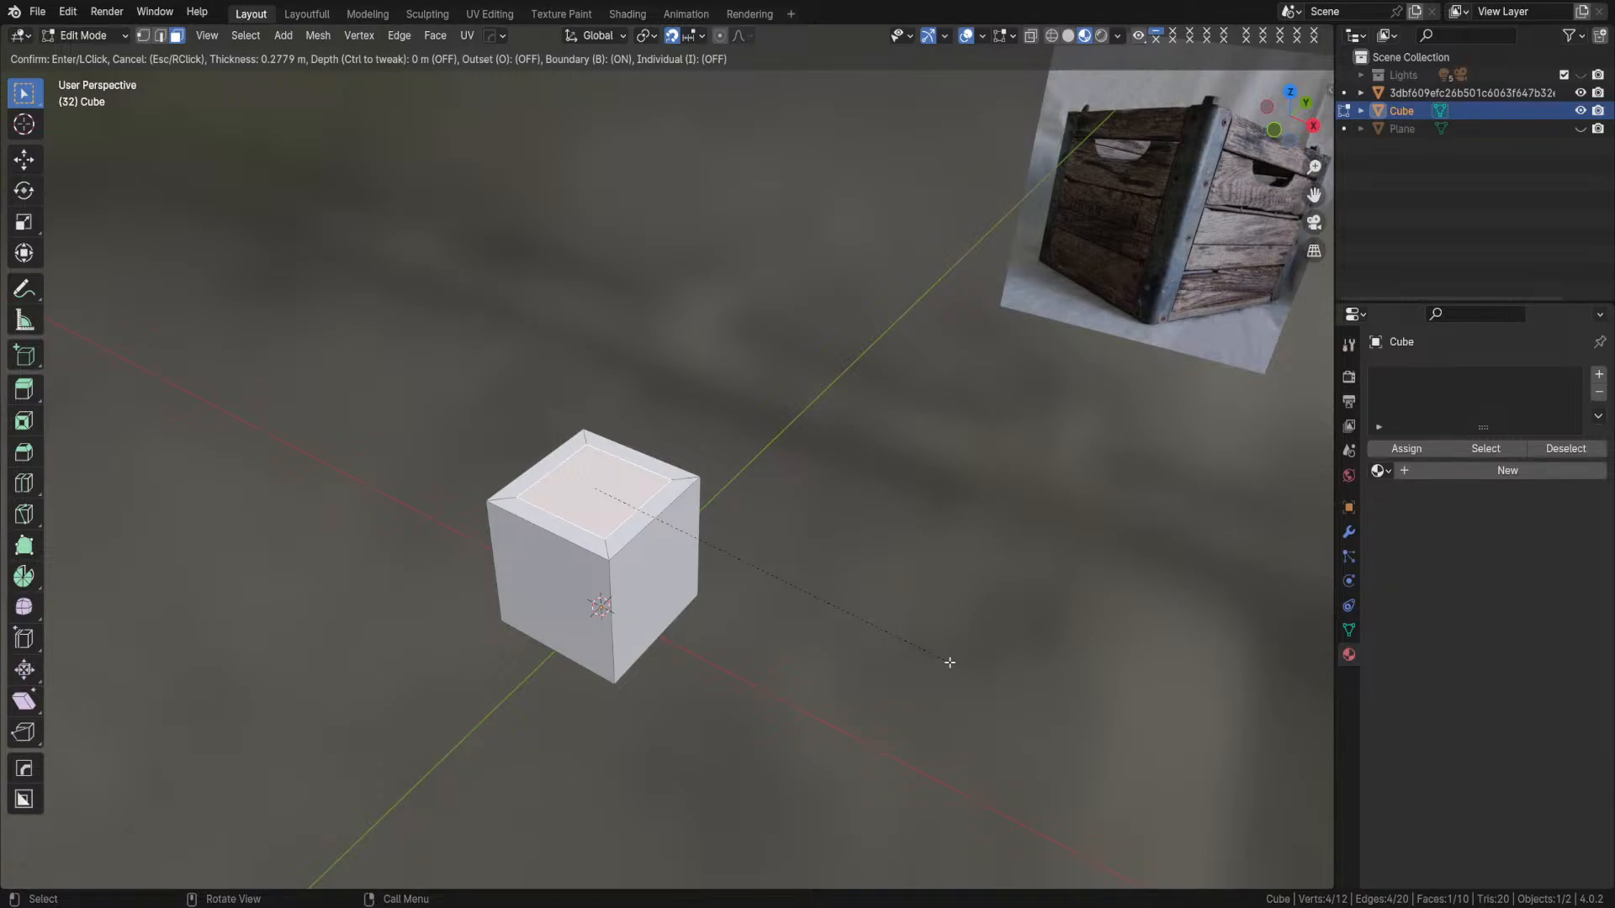
key("Escape")
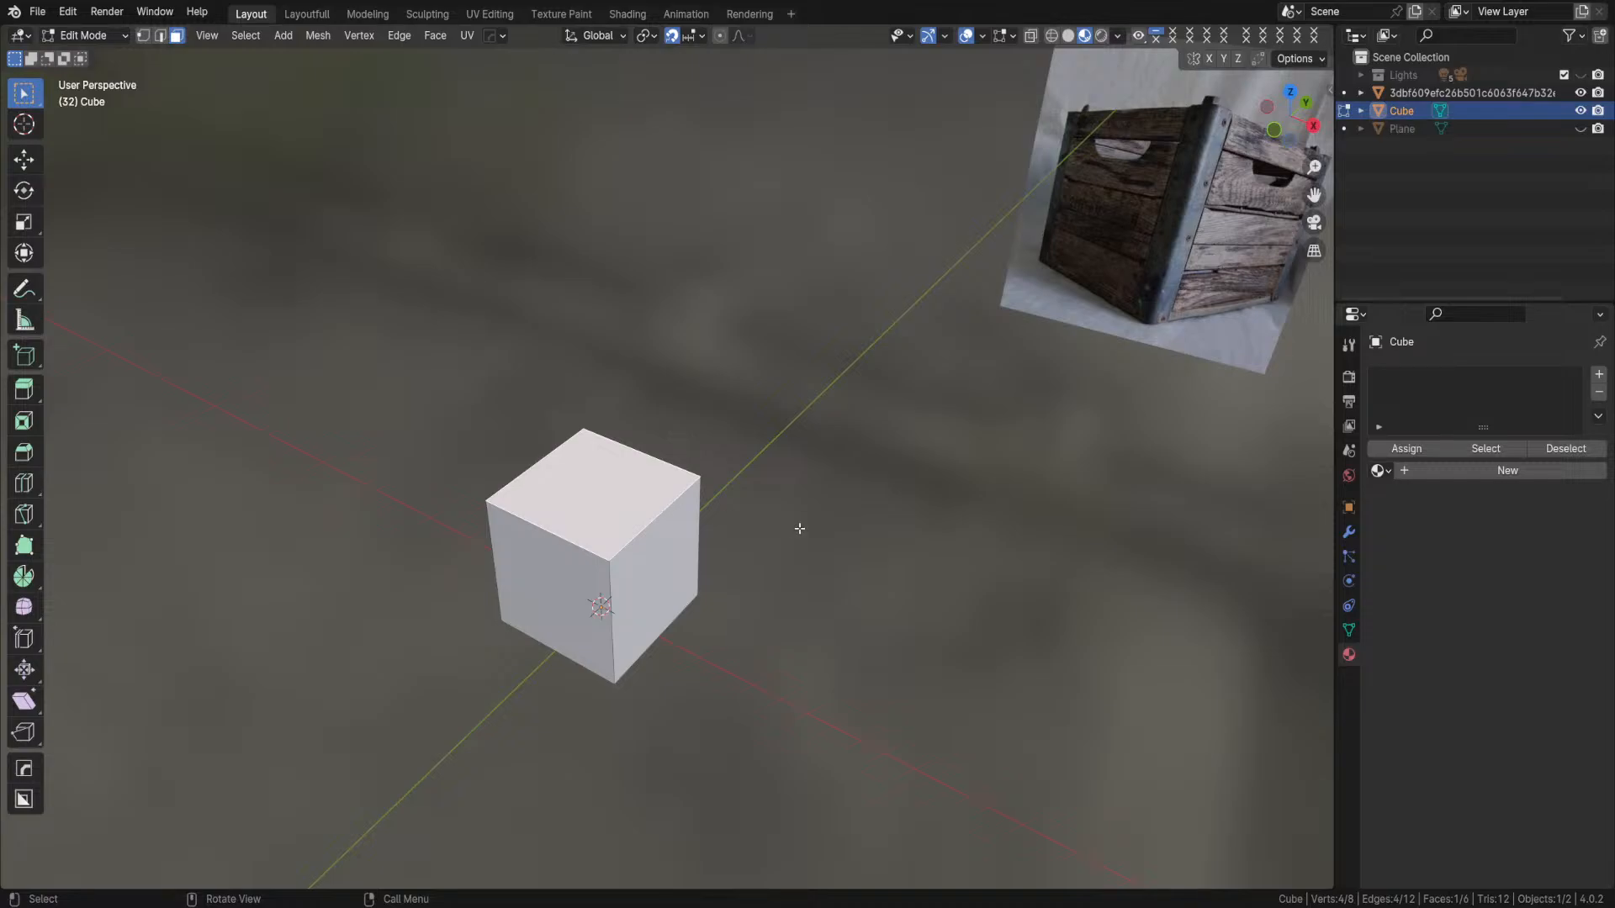
key("i")
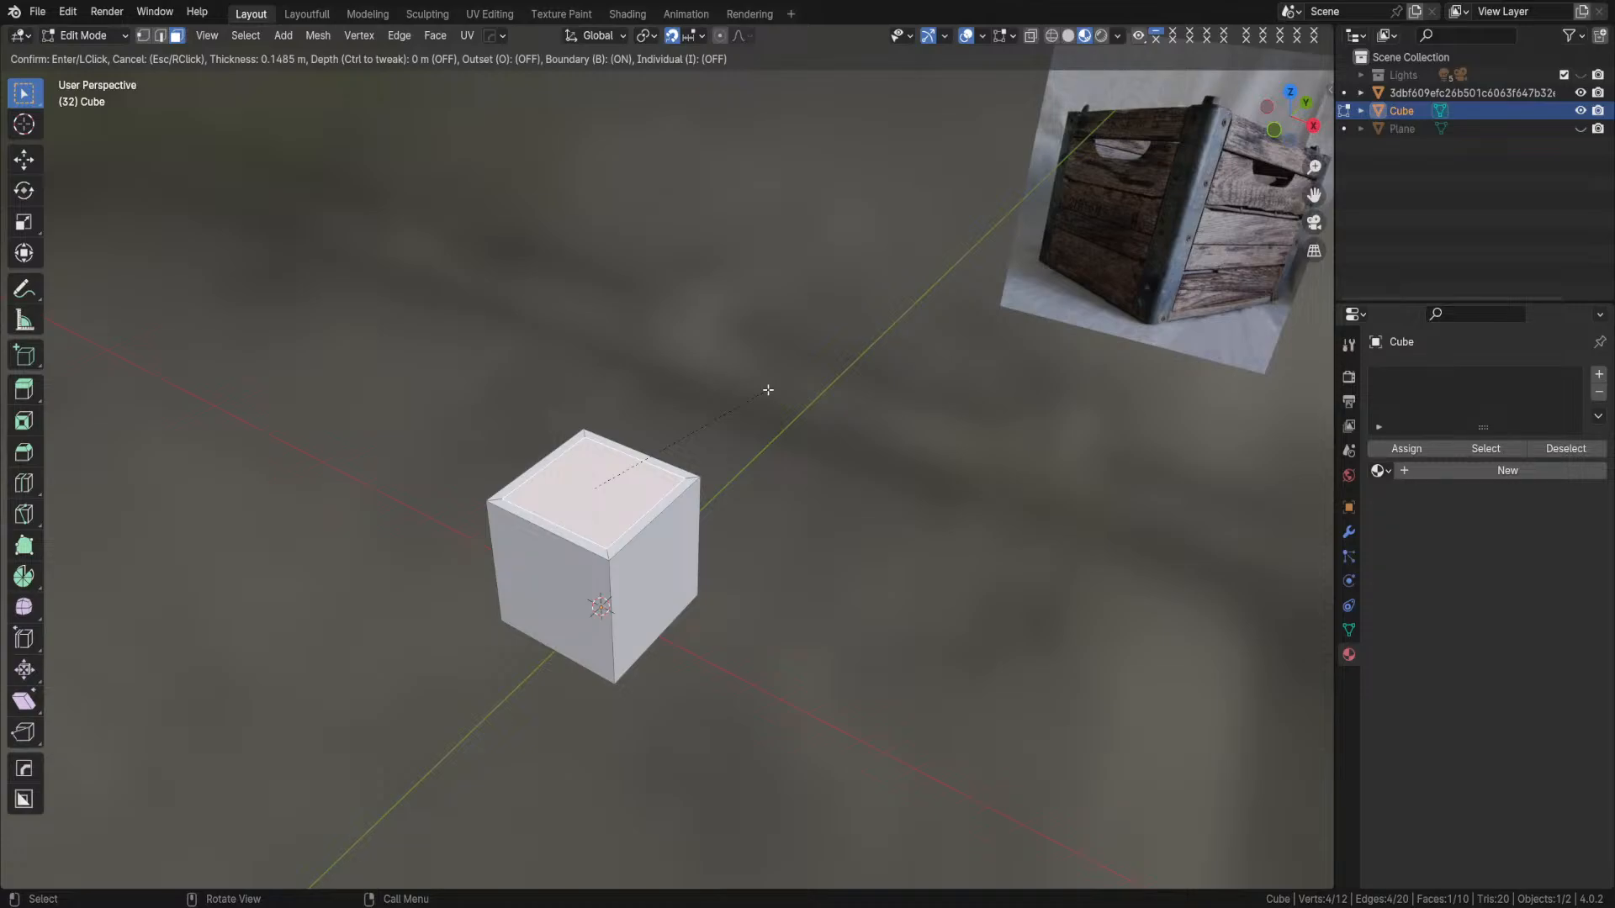
key("Escape")
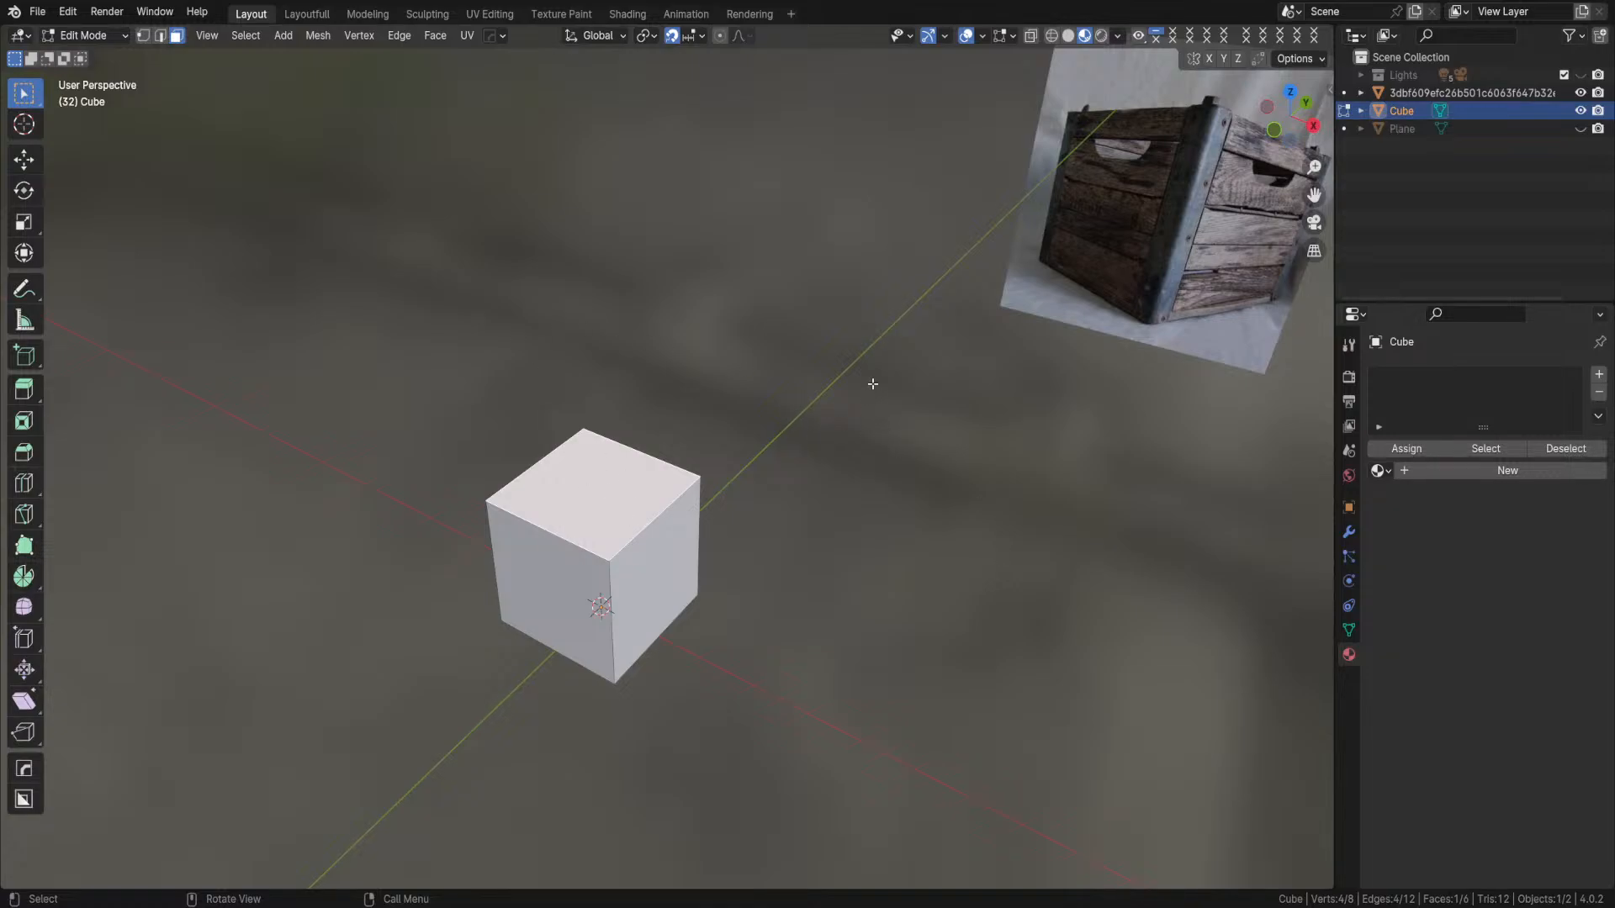
key("i")
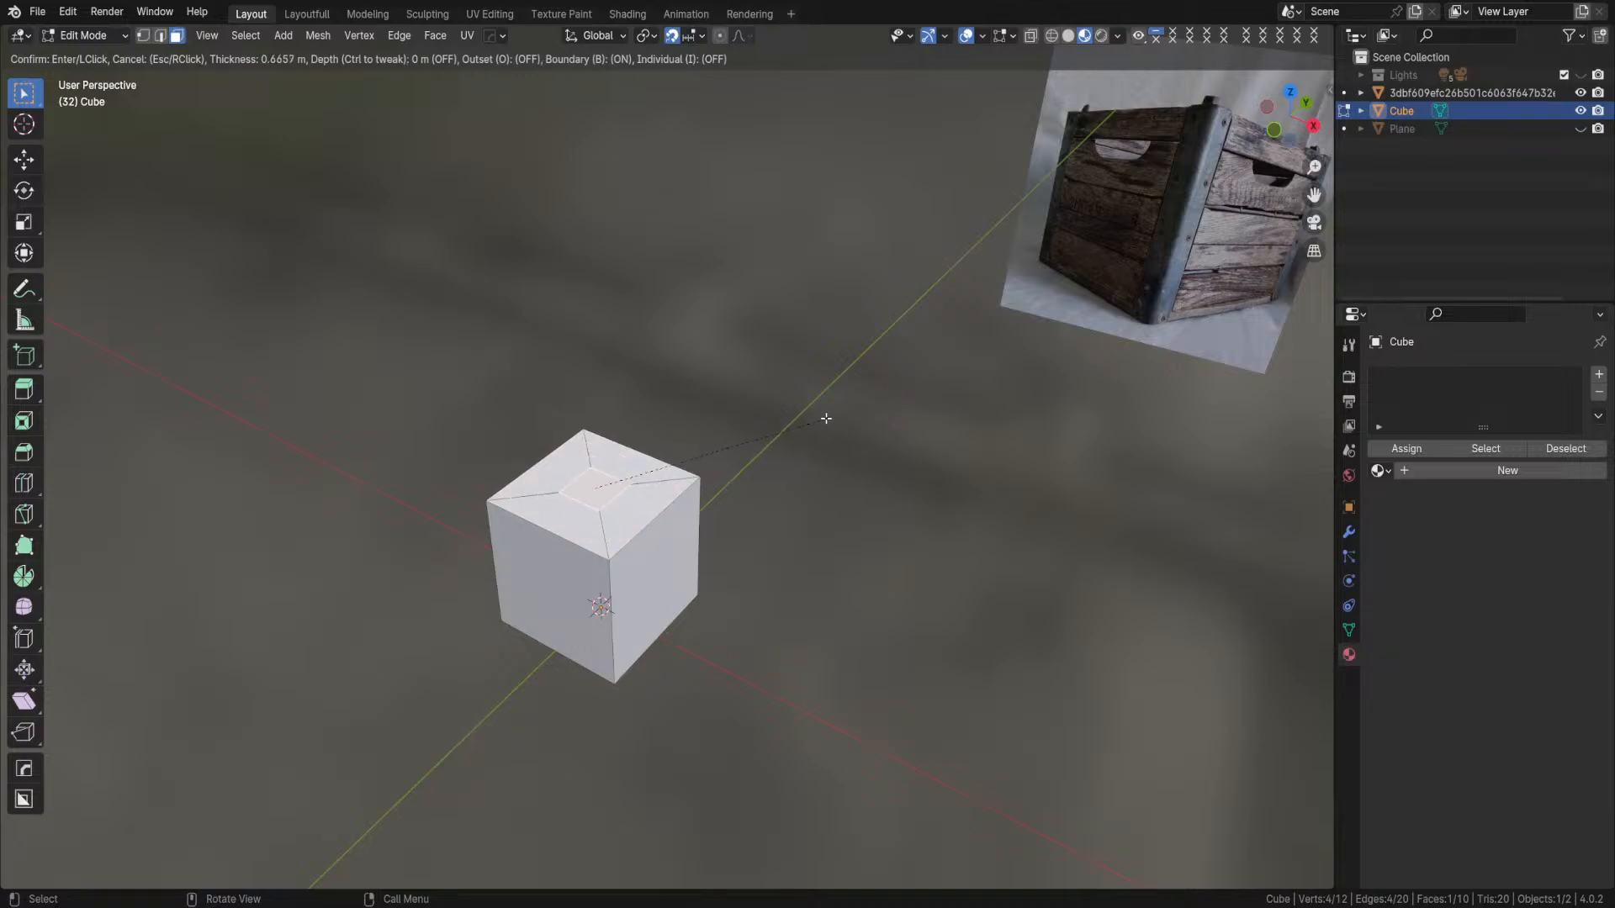
key("Escape")
key("i")
key("Escape")
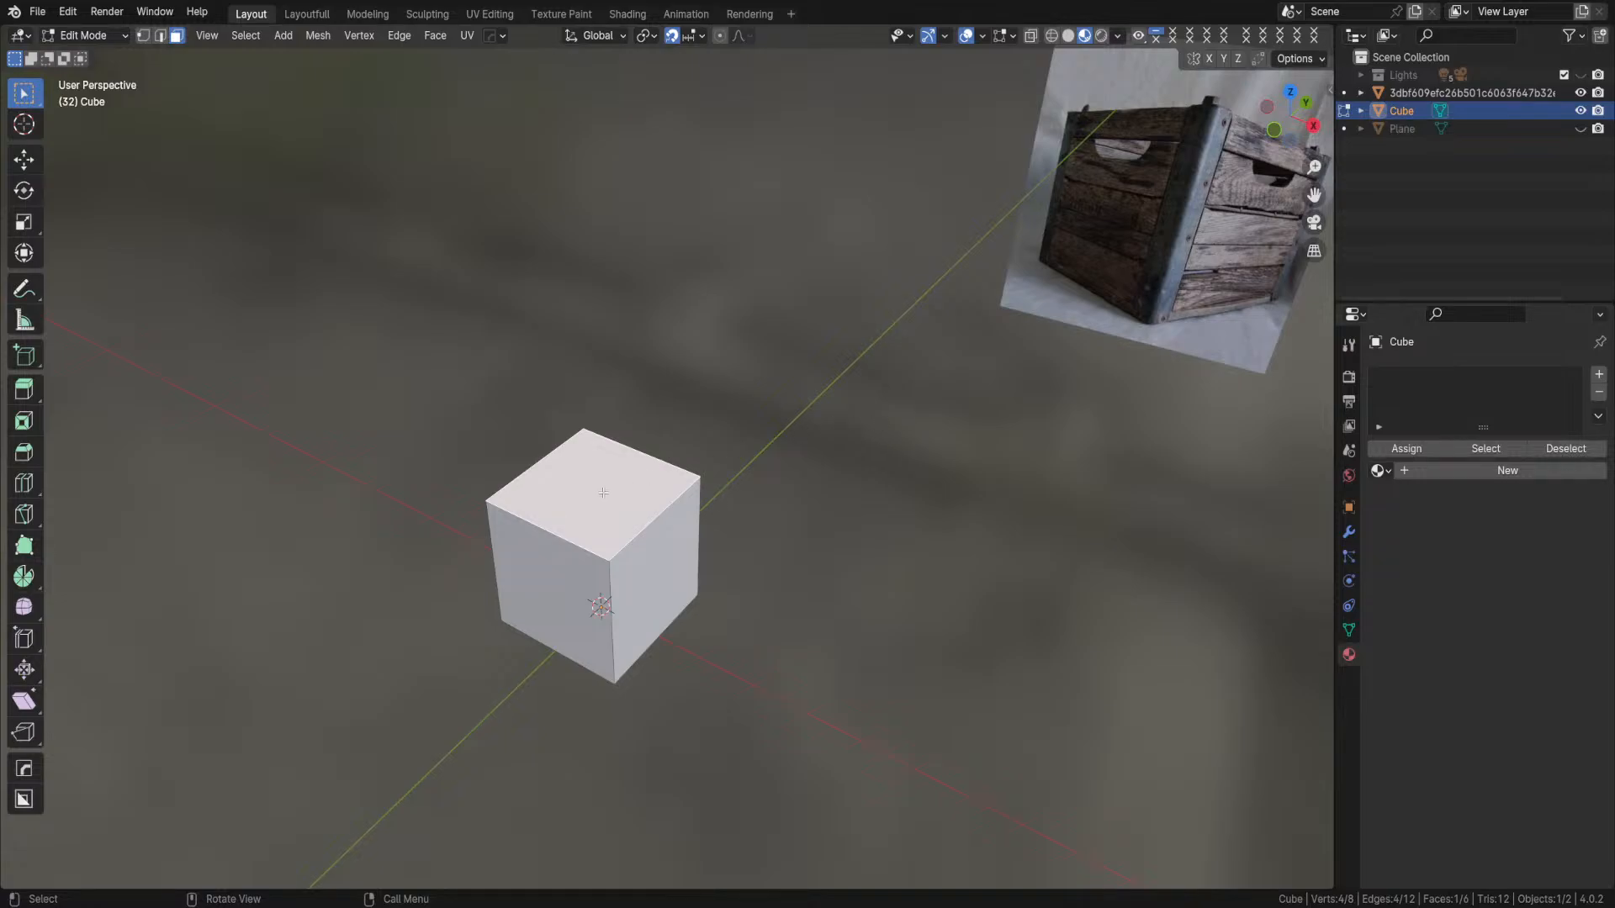
- Inset the cube's top face by about 0.17 m
key("i")
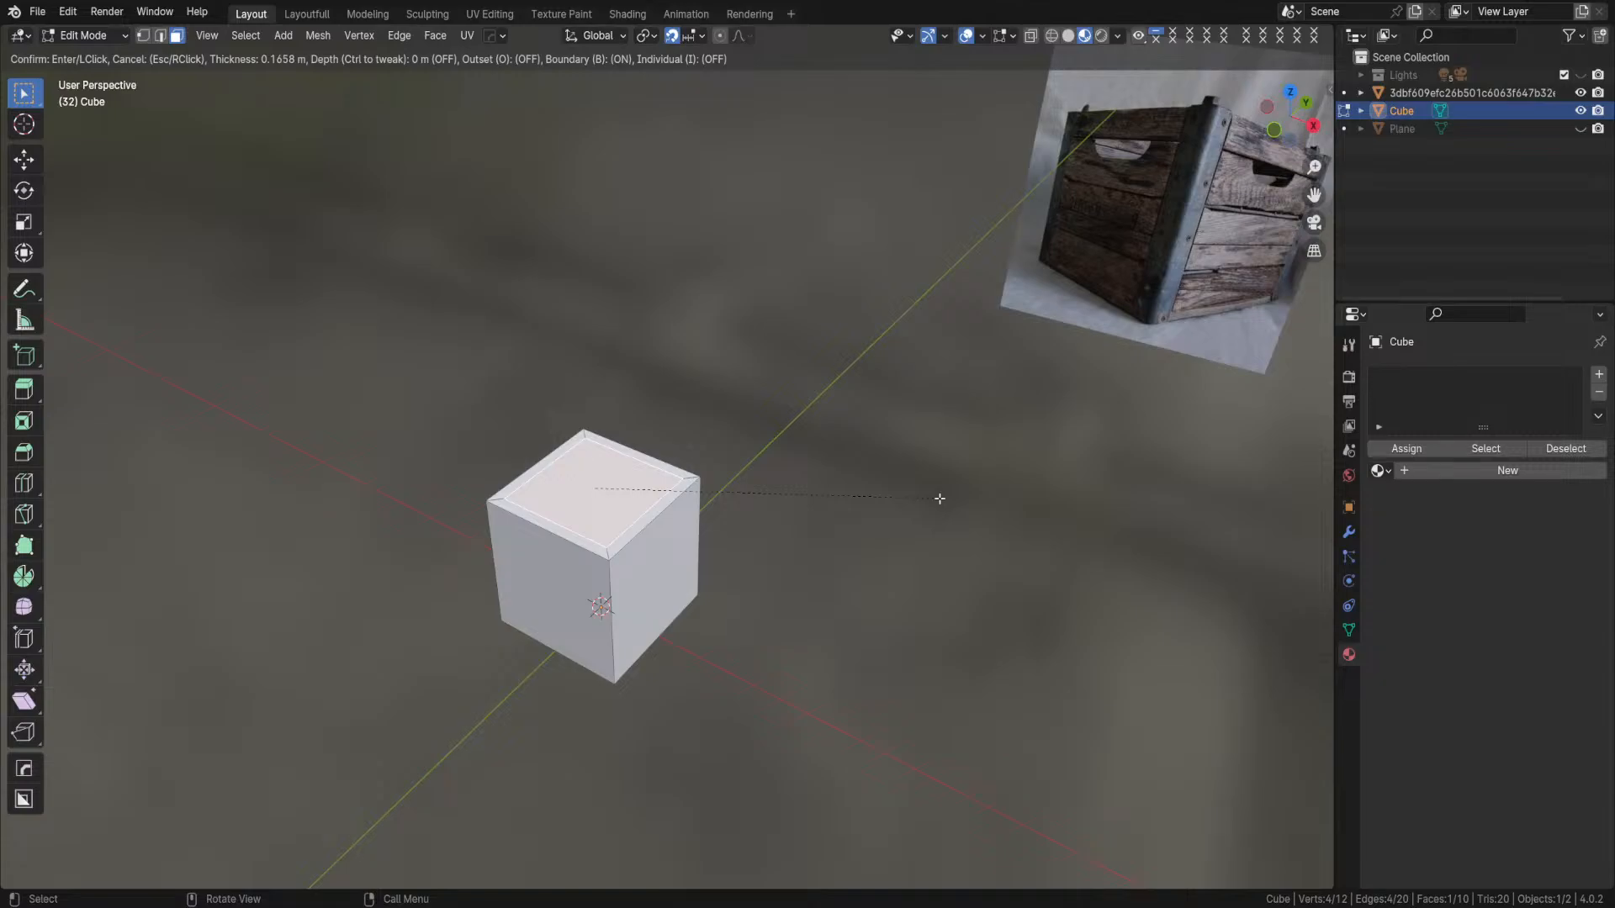
left_click(939, 499)
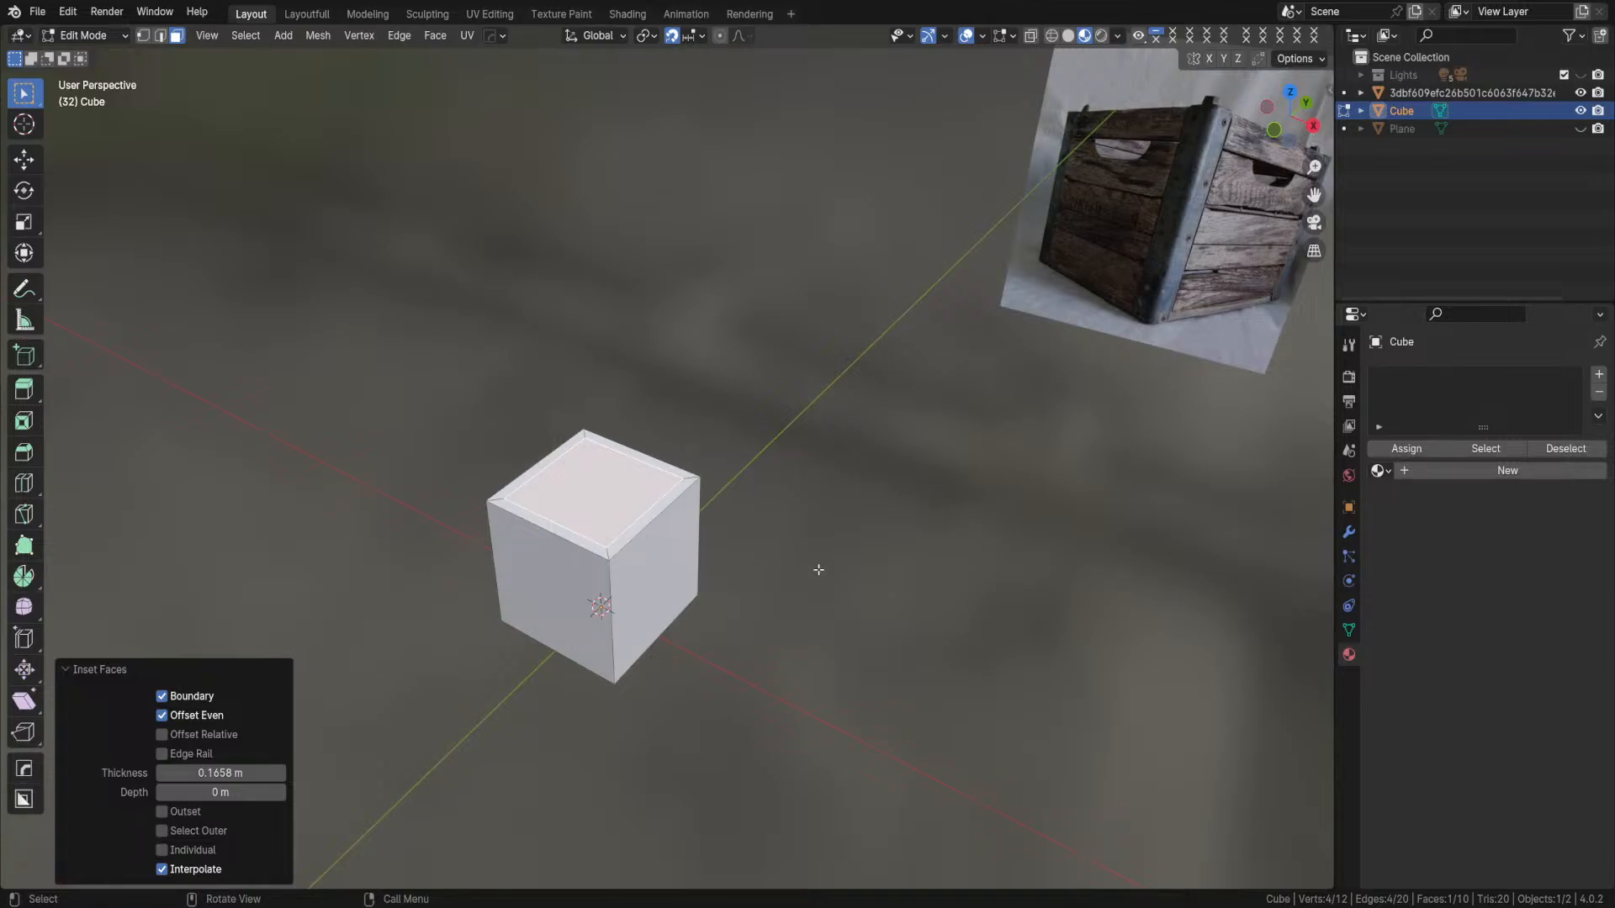
middle_click_drag(818, 565, 876, 581)
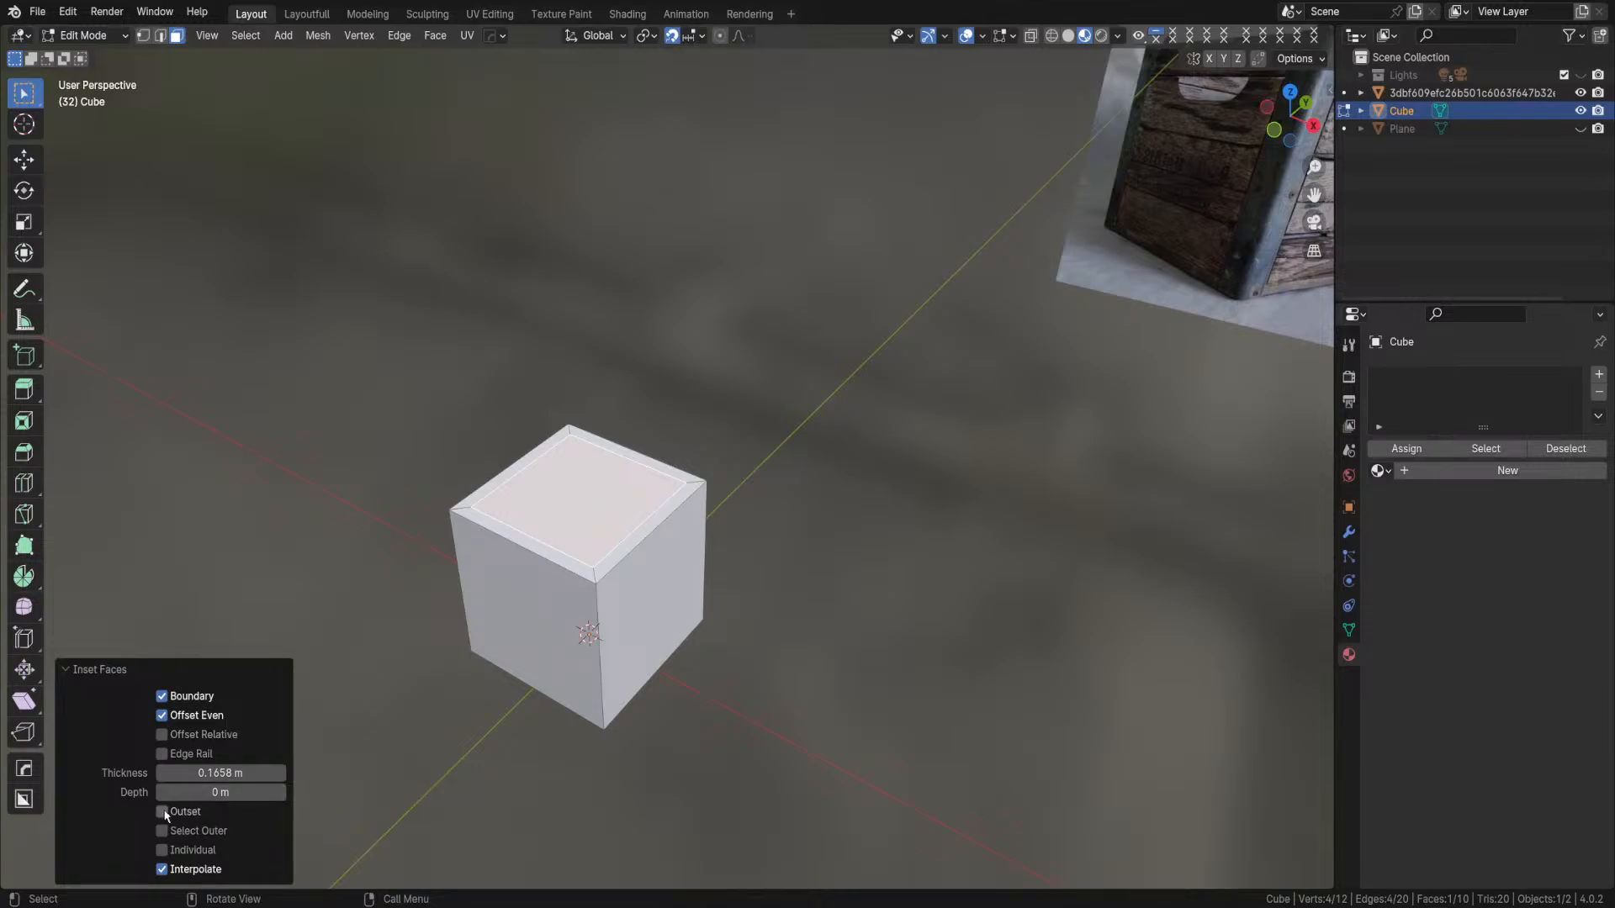
scroll(572, 551, "up", 2)
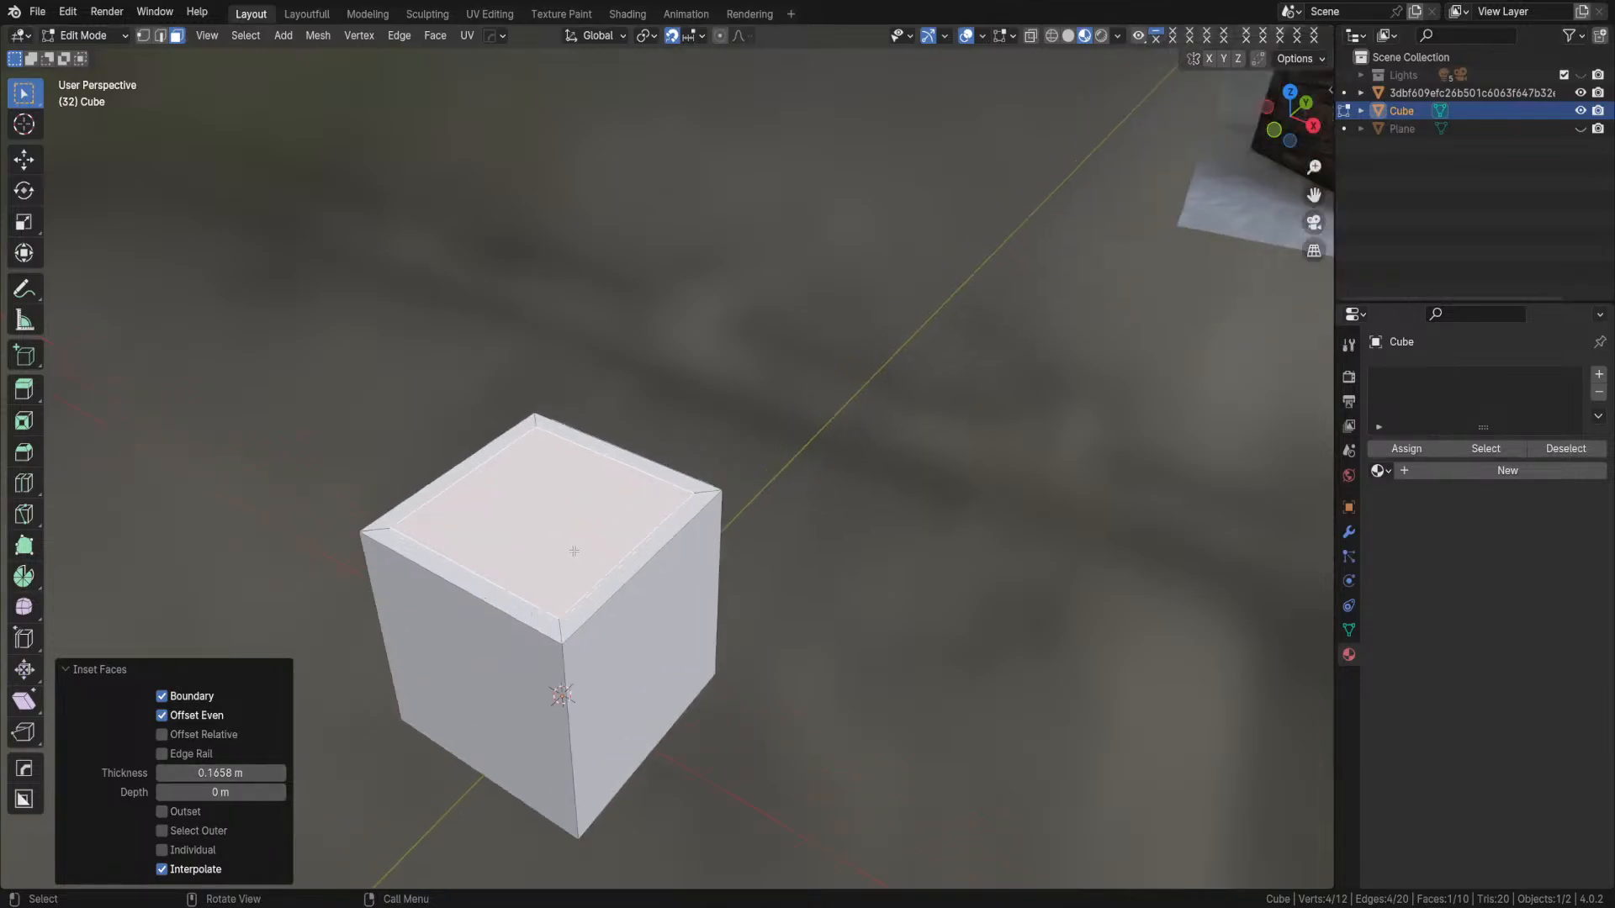
scroll(573, 551, "up", 2)
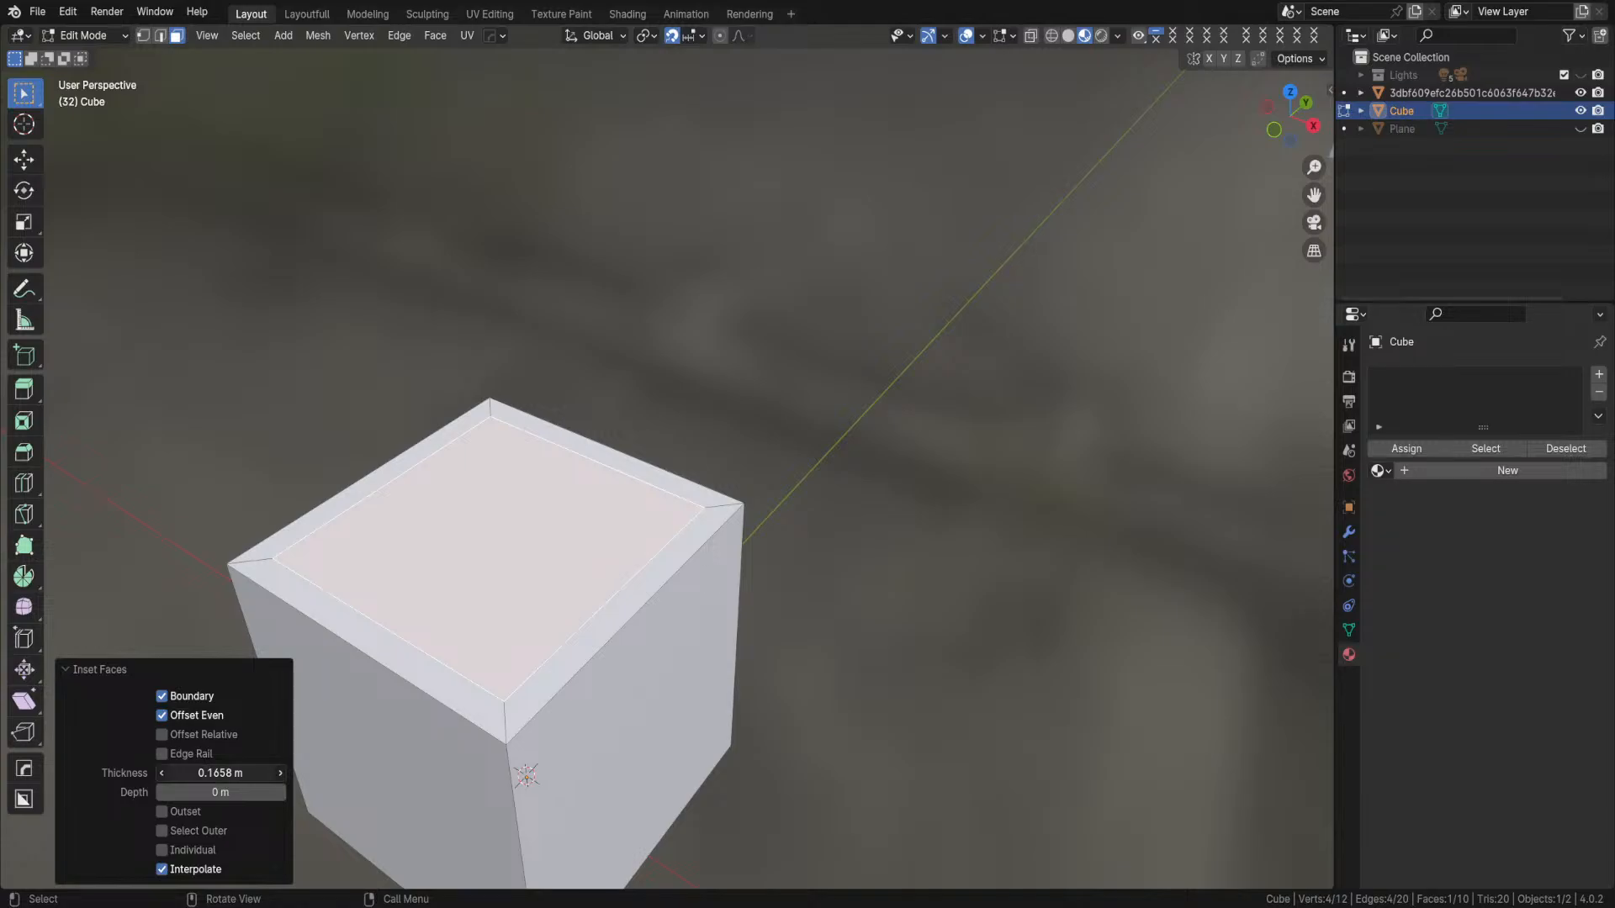
- Reduce the top face inset's thickness to roughly 0.1 m and keep the inner face selected
left_click_drag(220, 773, 184, 773)
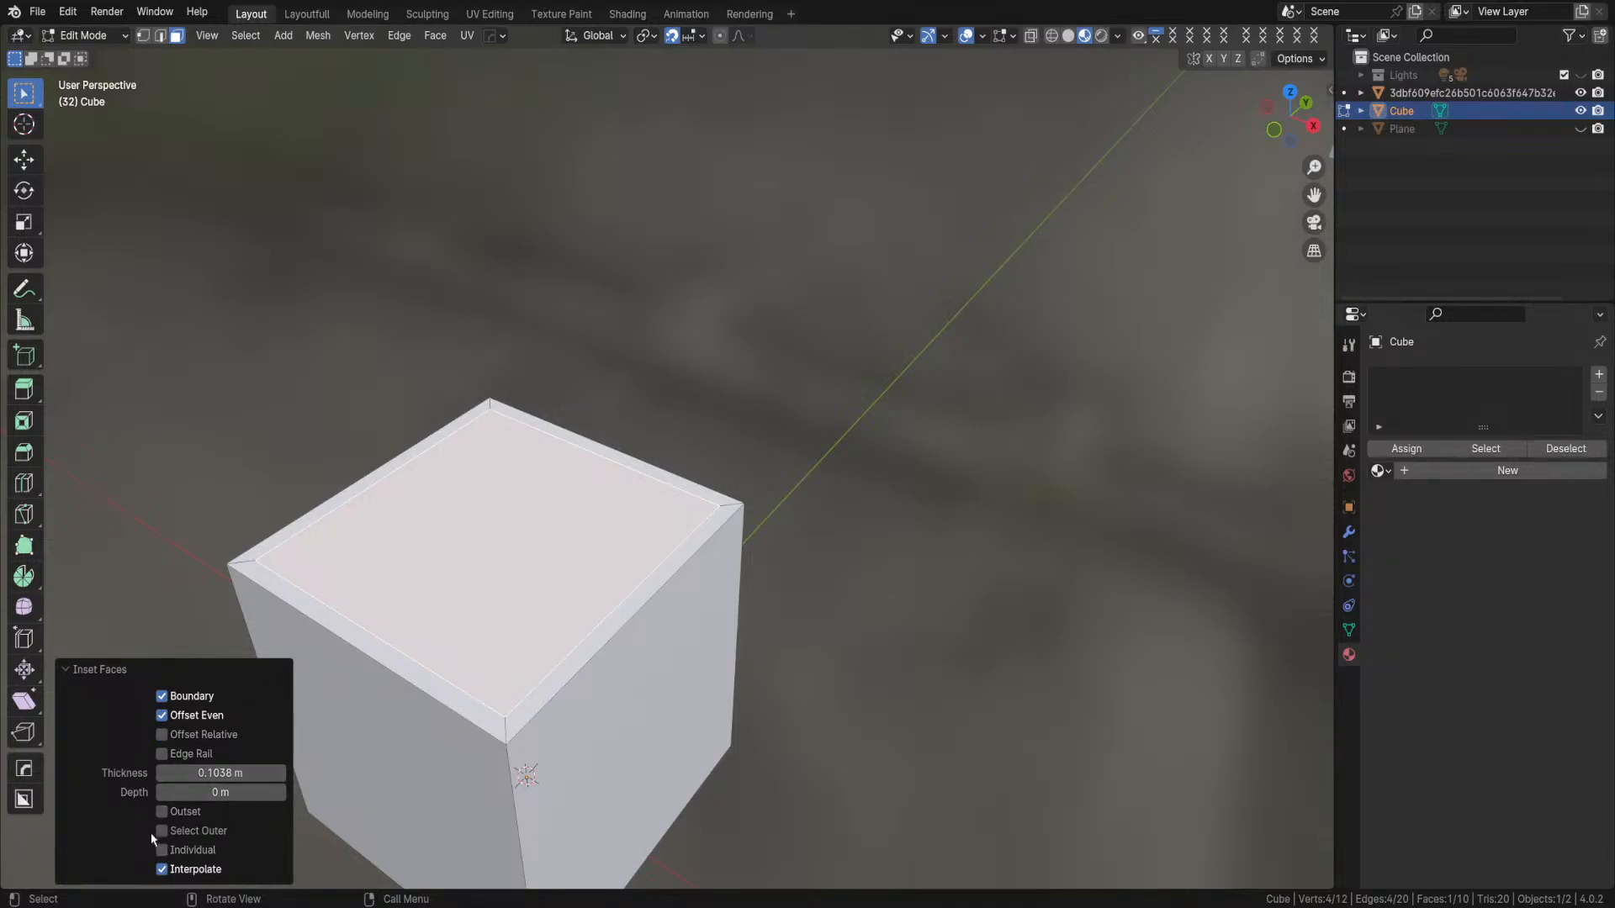
mouse_move(220, 773)
left_mouse_down()
mouse_move(252, 773)
mouse_move(206, 773)
left_mouse_up()
left_click(459, 531)
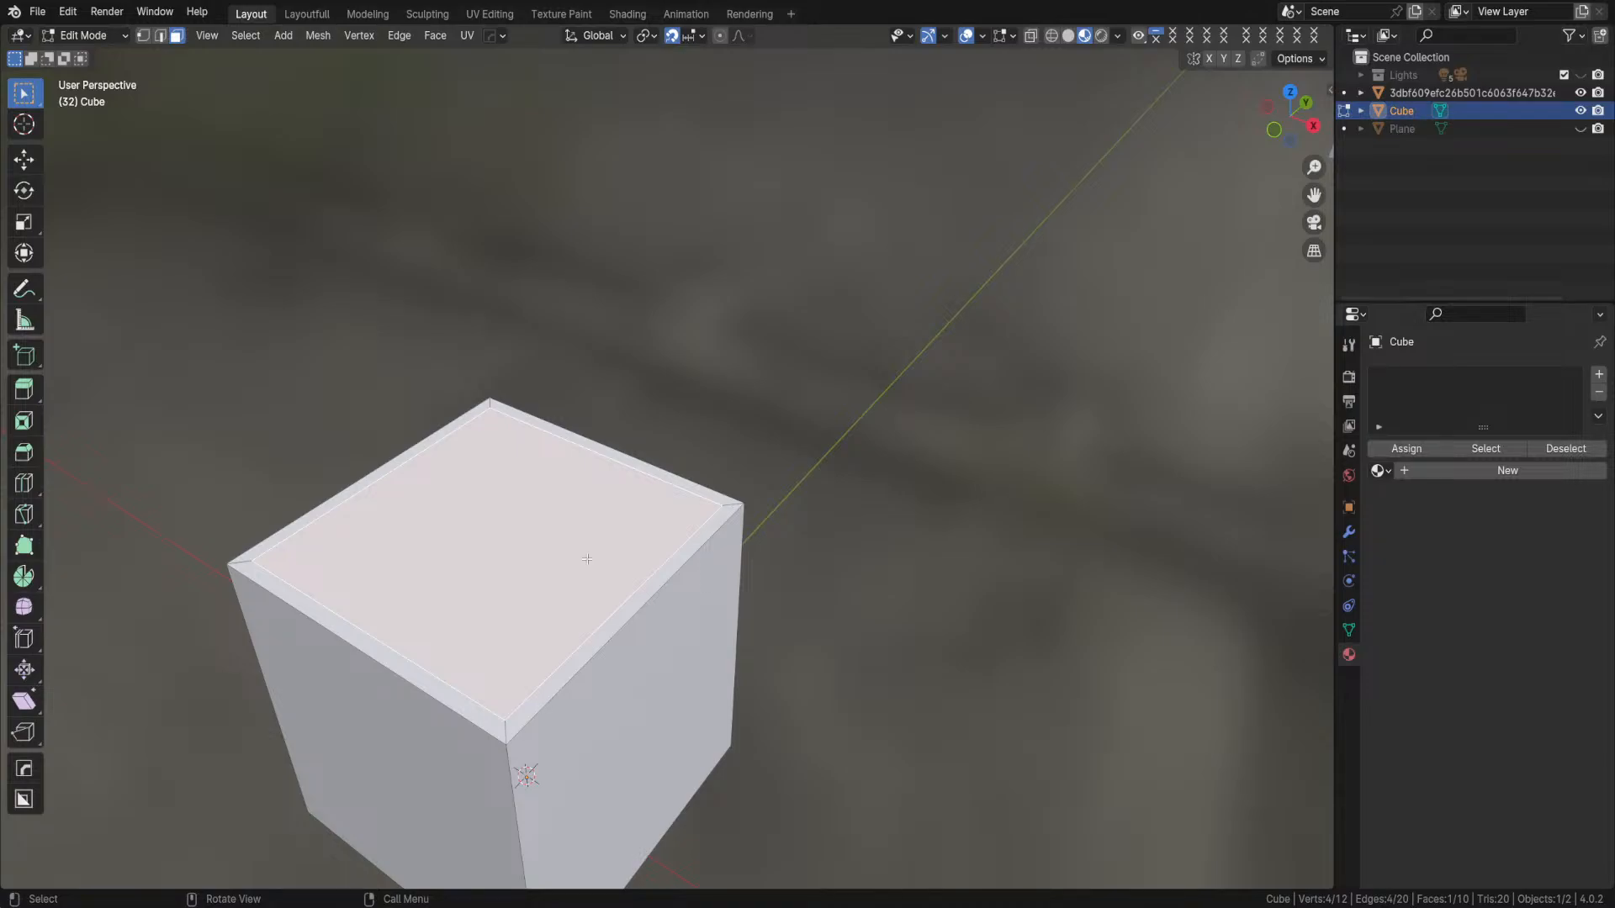
scroll(613, 539, "down", 2)
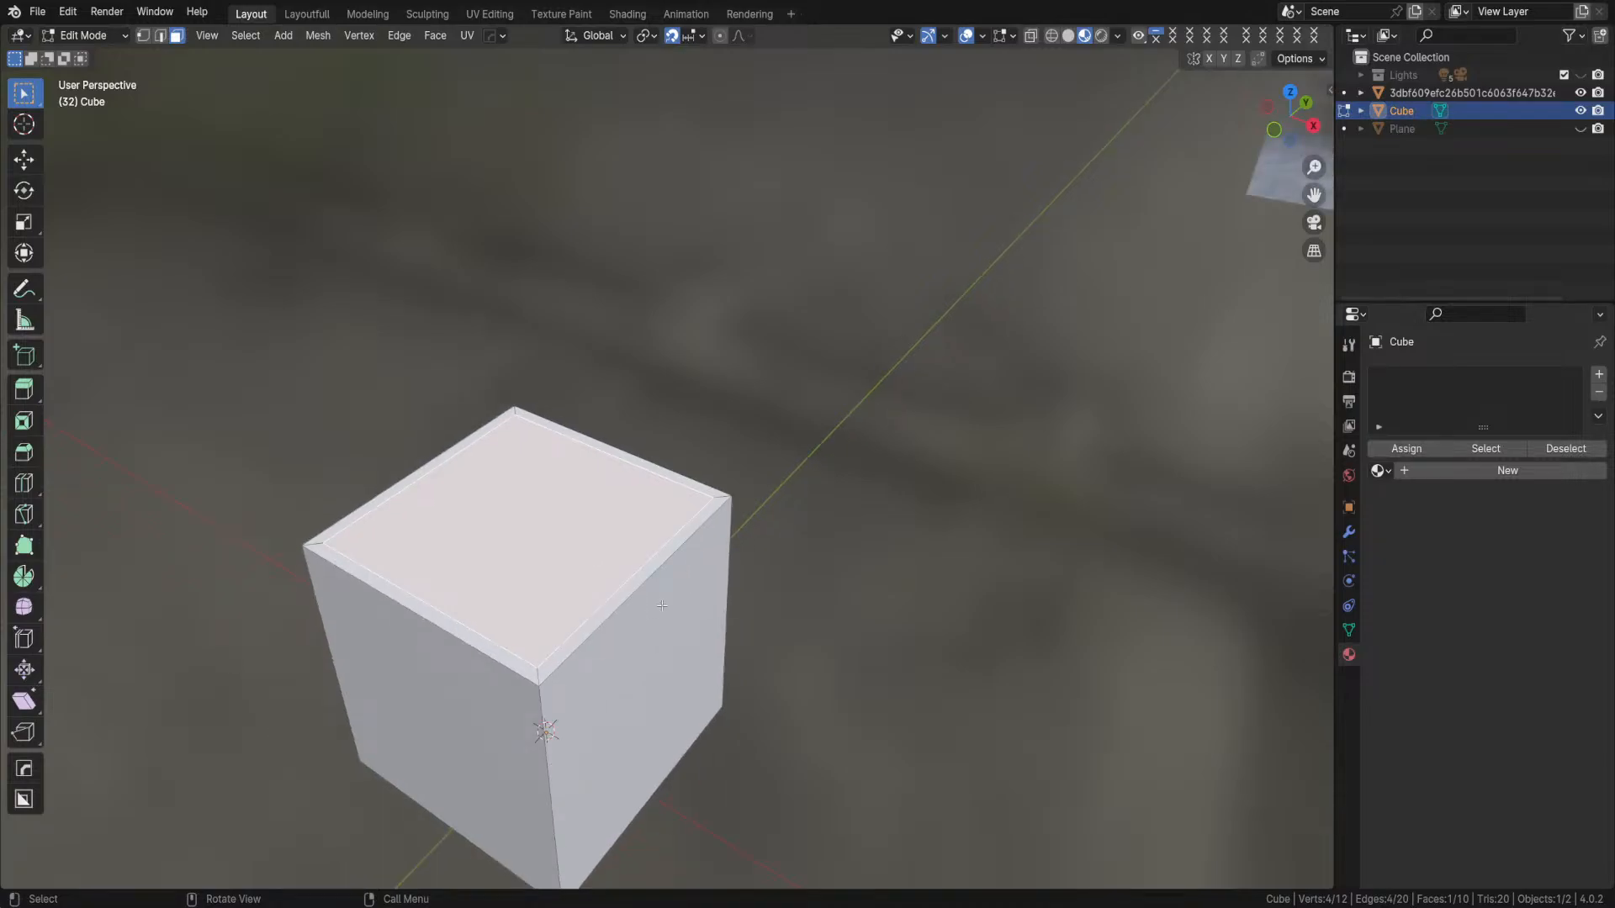
left_click(948, 540)
left_click(443, 535)
- Try extruding the inset top face 1 m down into the cube with the Extrude Region tool
middle_click_drag(922, 583, 995, 606)
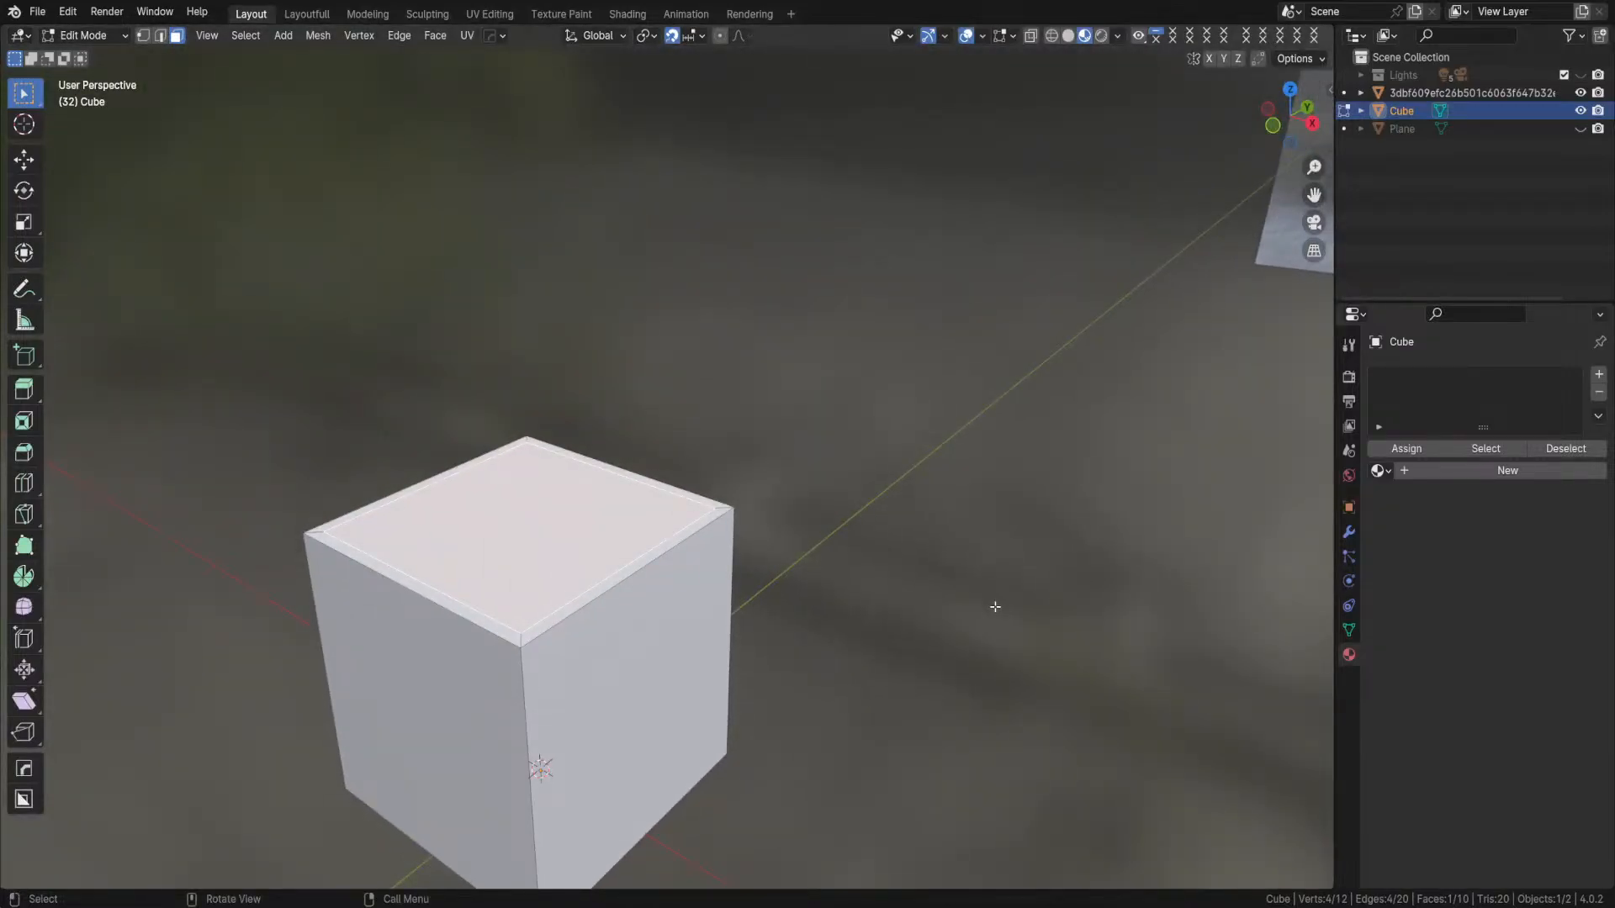
left_click(28, 403)
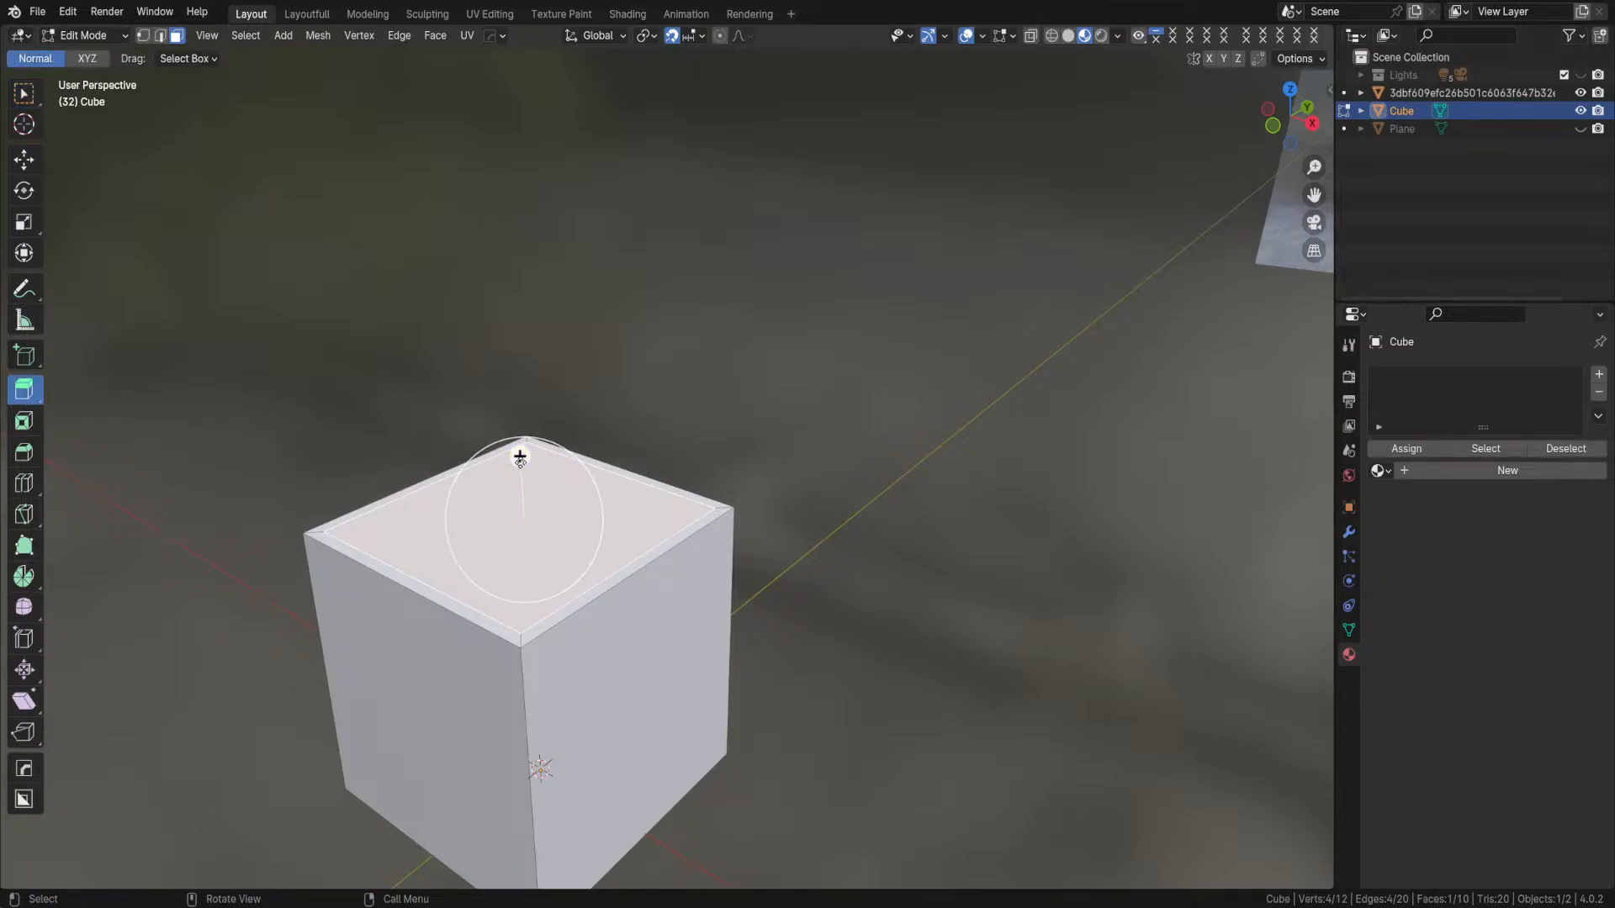
left_click_drag(521, 456, 519, 590)
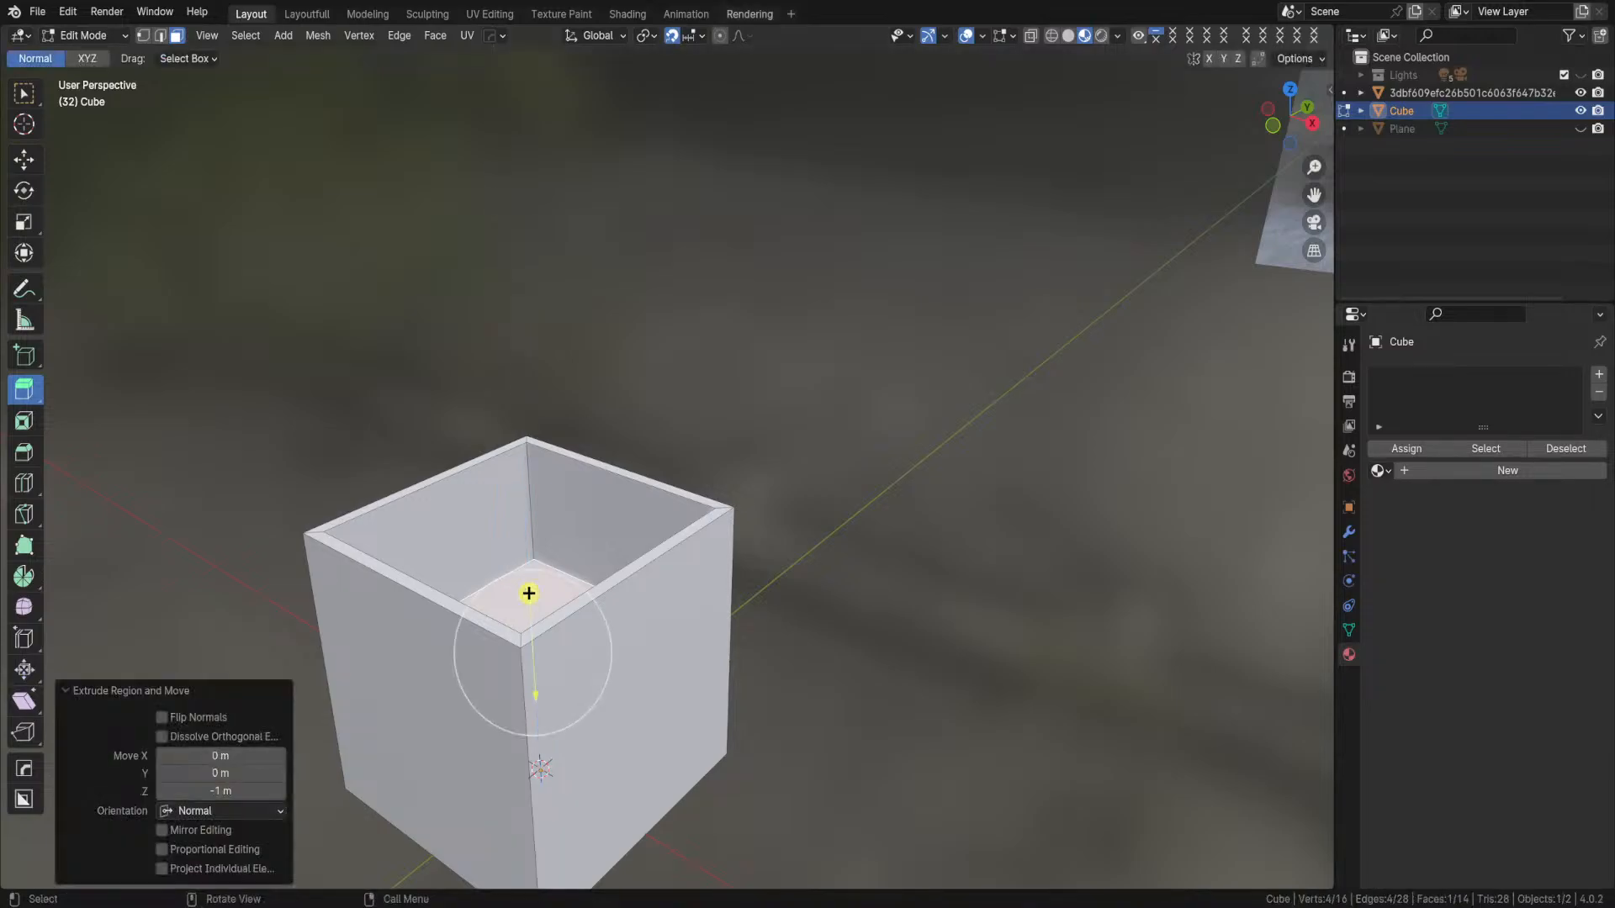
- Turn off snapping, try a free extrusion about 0.31 m deeper, and undo both trial extrusions
left_click(673, 36)
left_click_drag(528, 593, 518, 630)
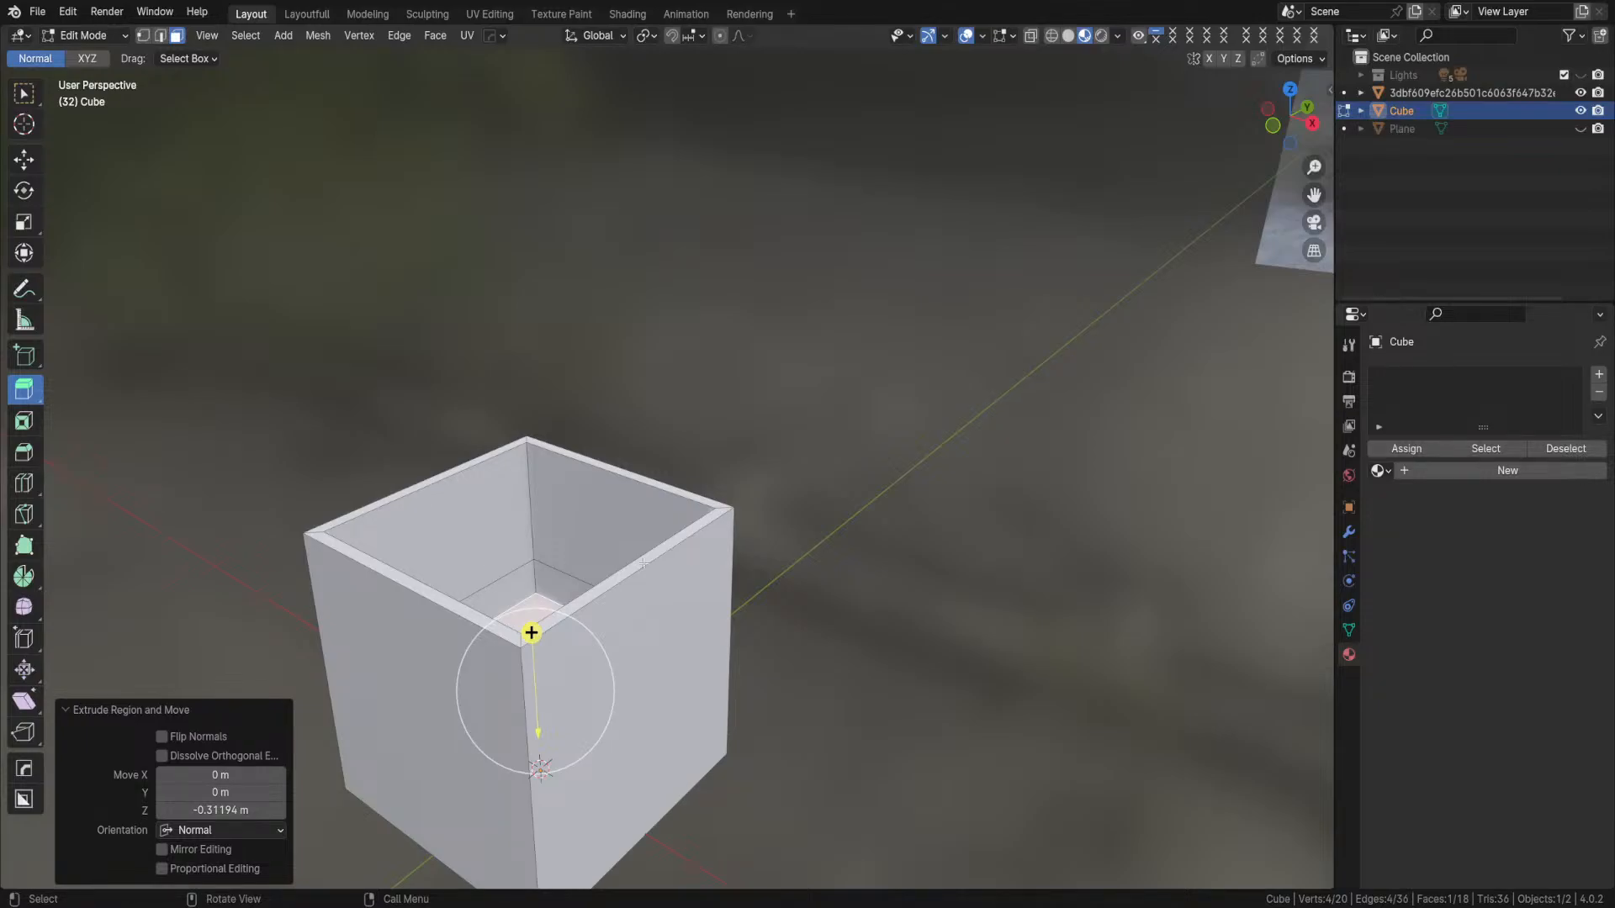
key("ctrl+z")
key("ctrl+z")
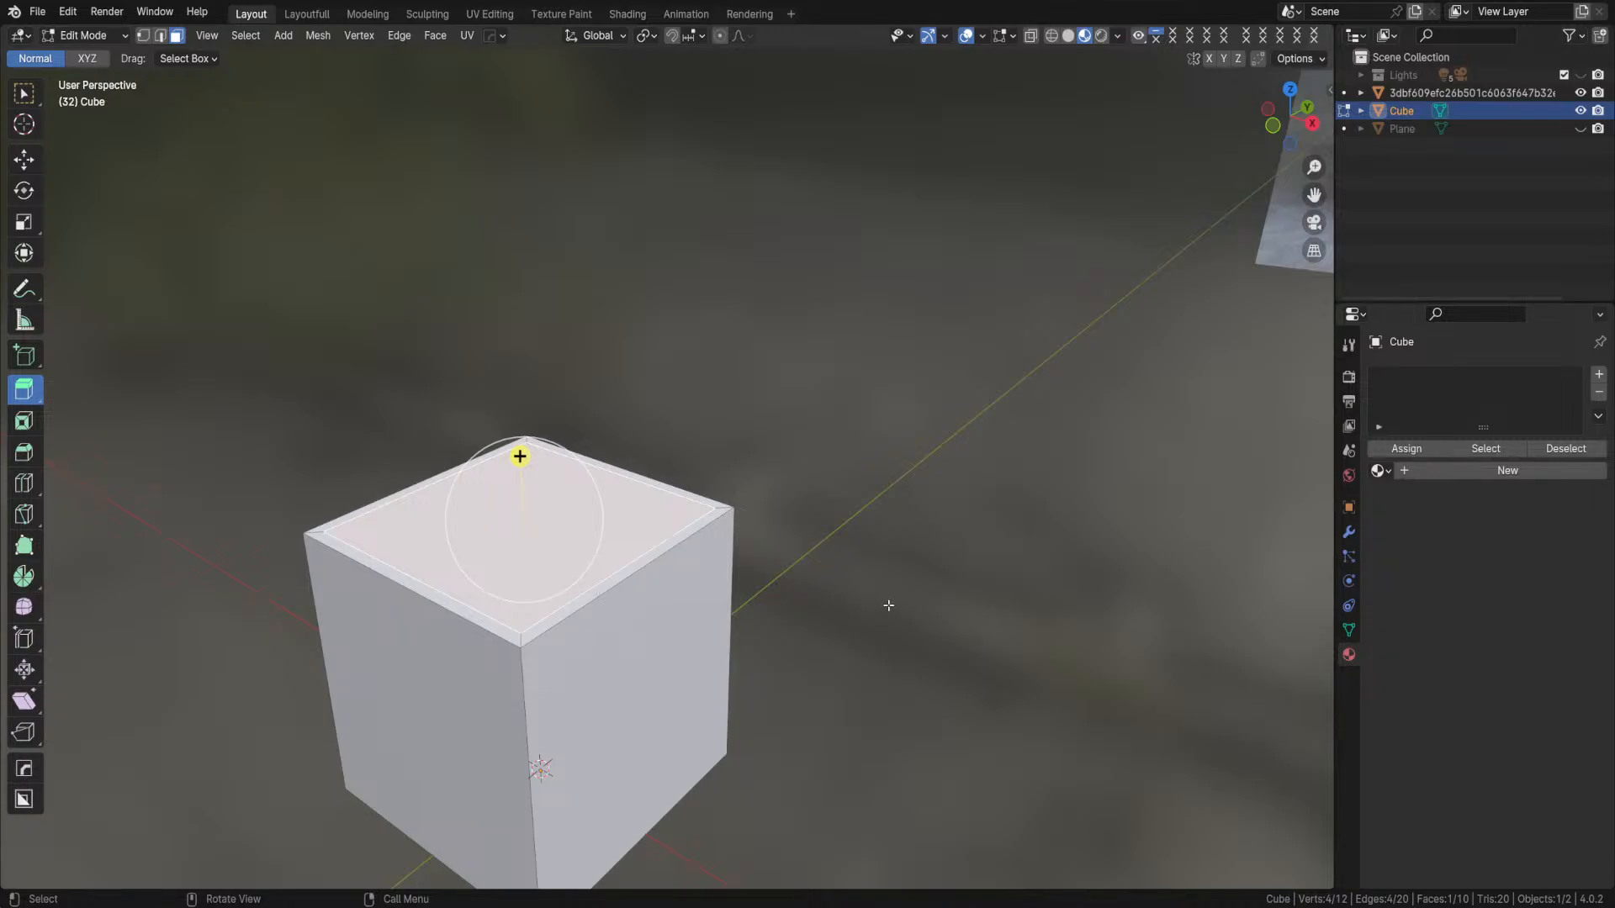
- Return to the Select Box tool and extrude the inset top face about 0.88 m down into the cube
middle_click_drag(966, 566, 930, 605)
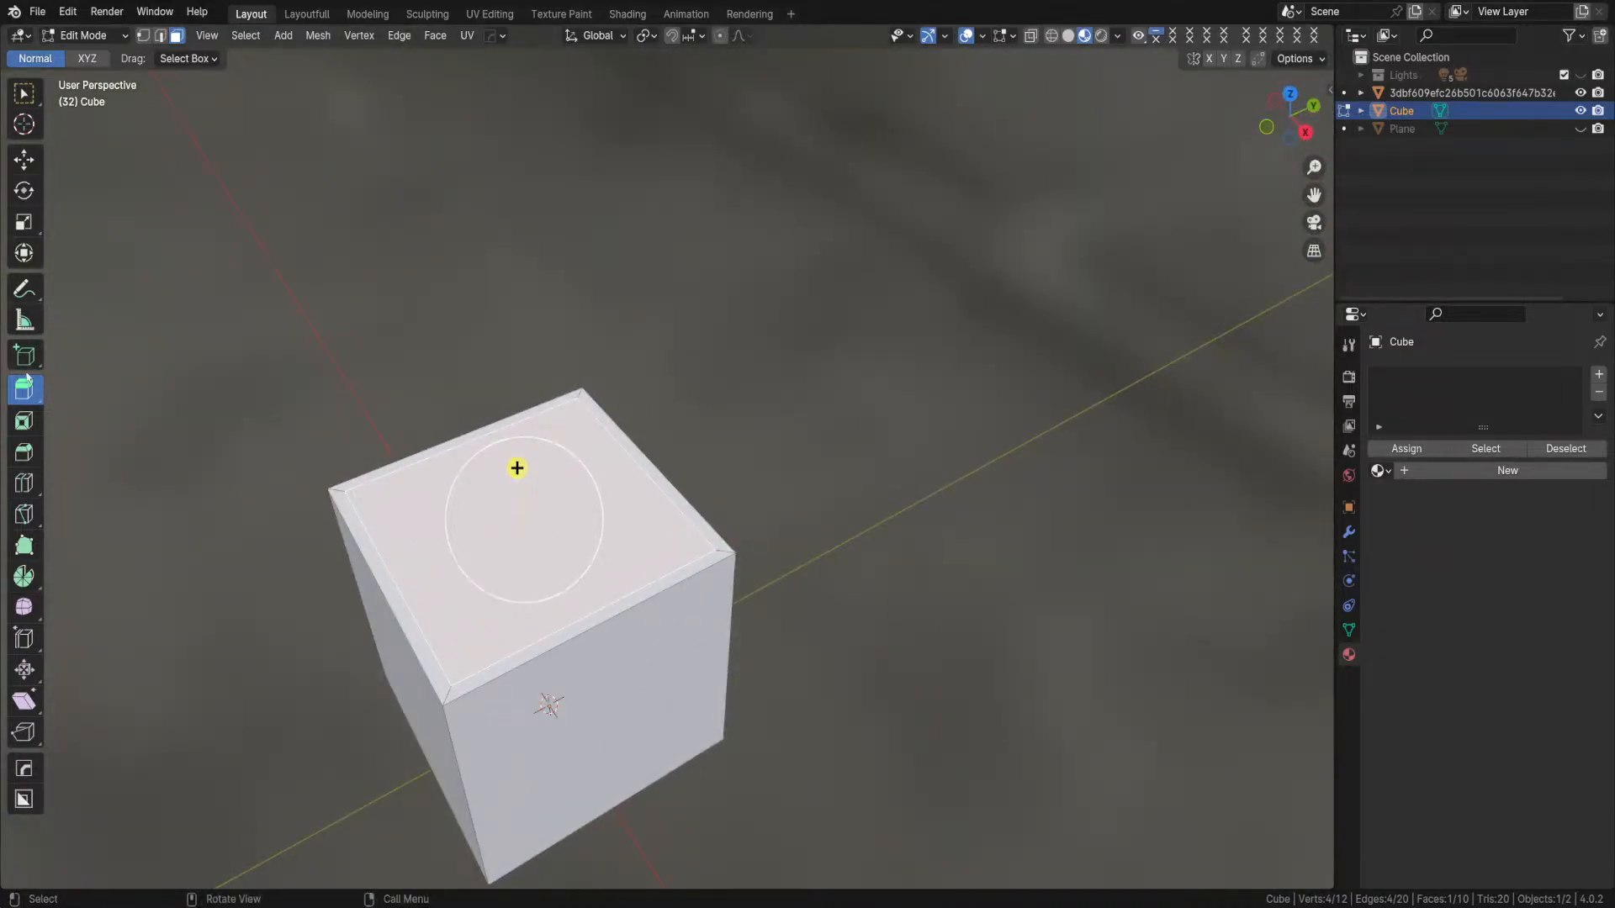
left_click(24, 99)
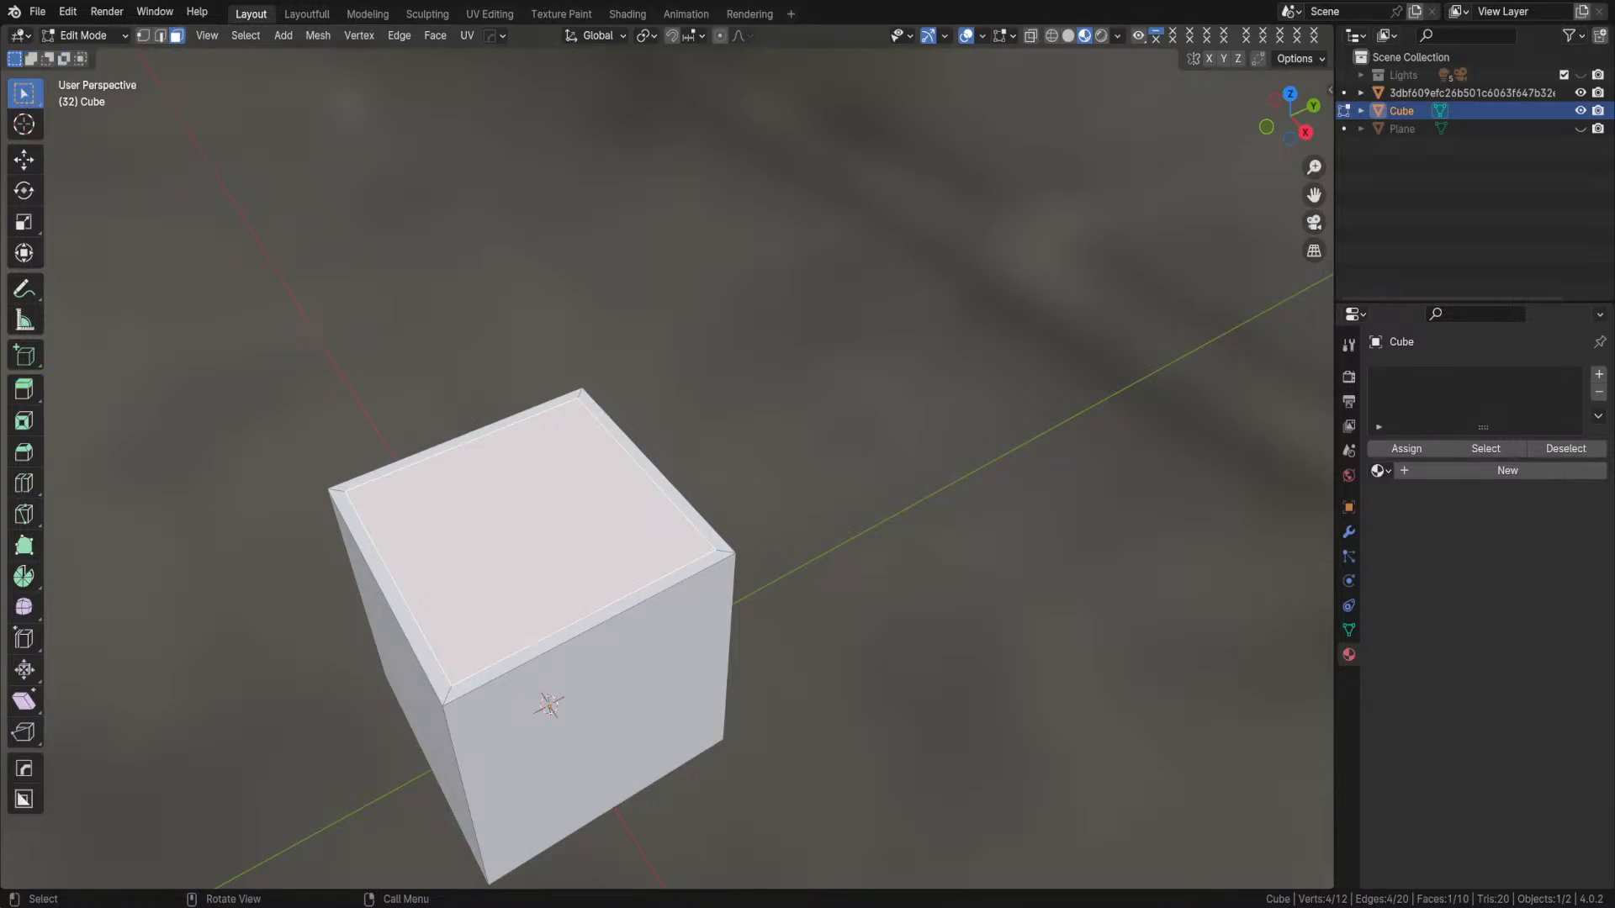
middle_click_drag(760, 468, 603, 559)
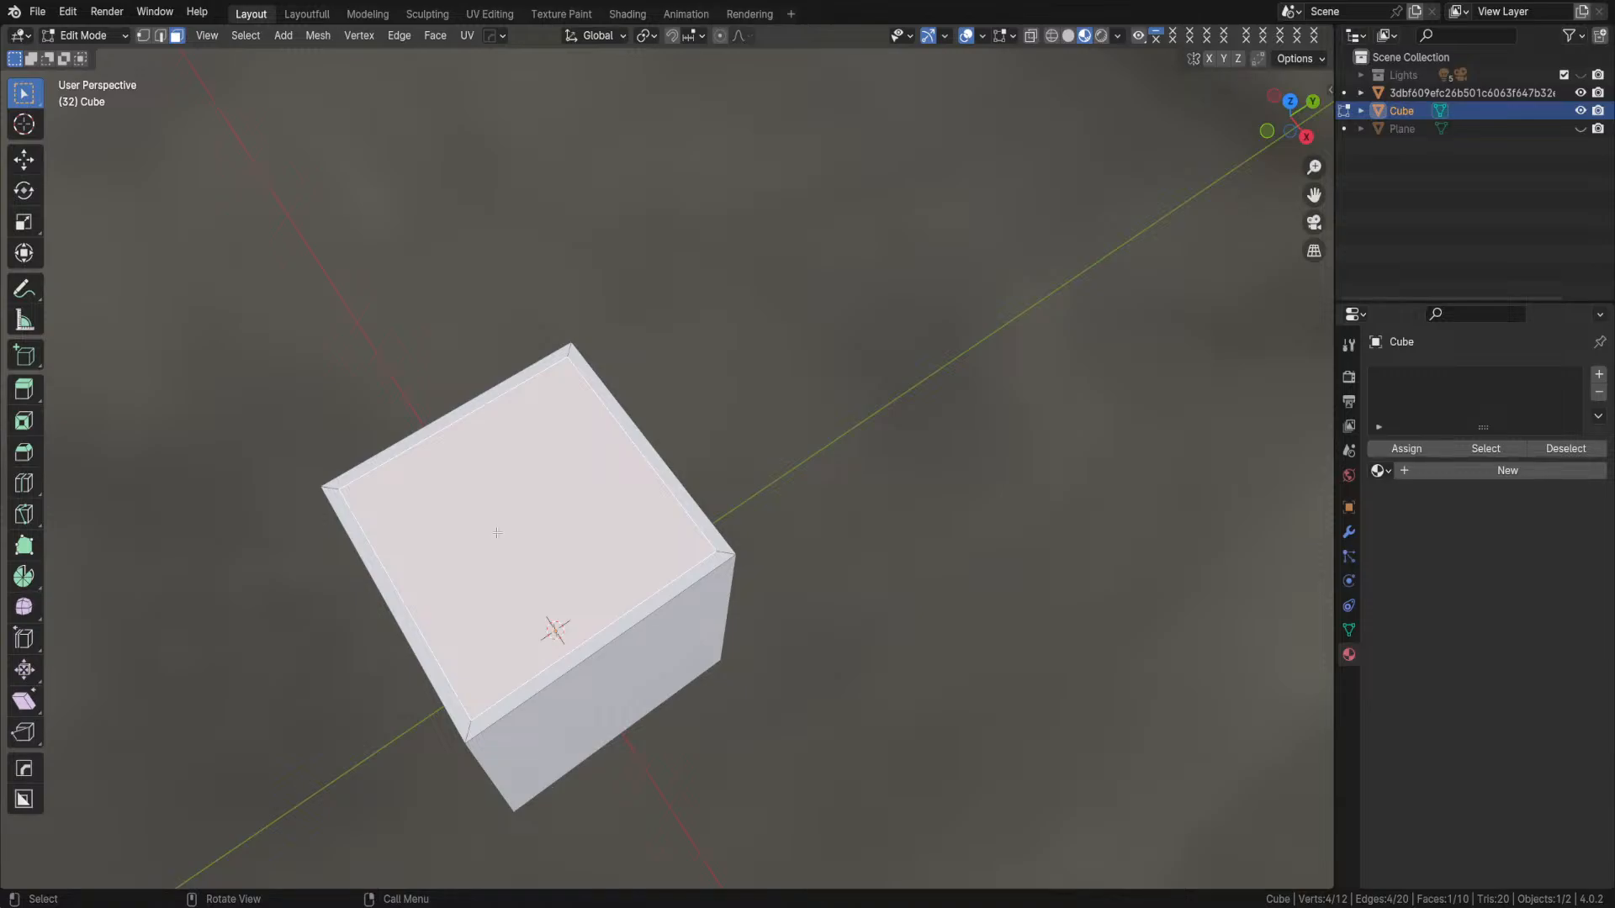
key("e")
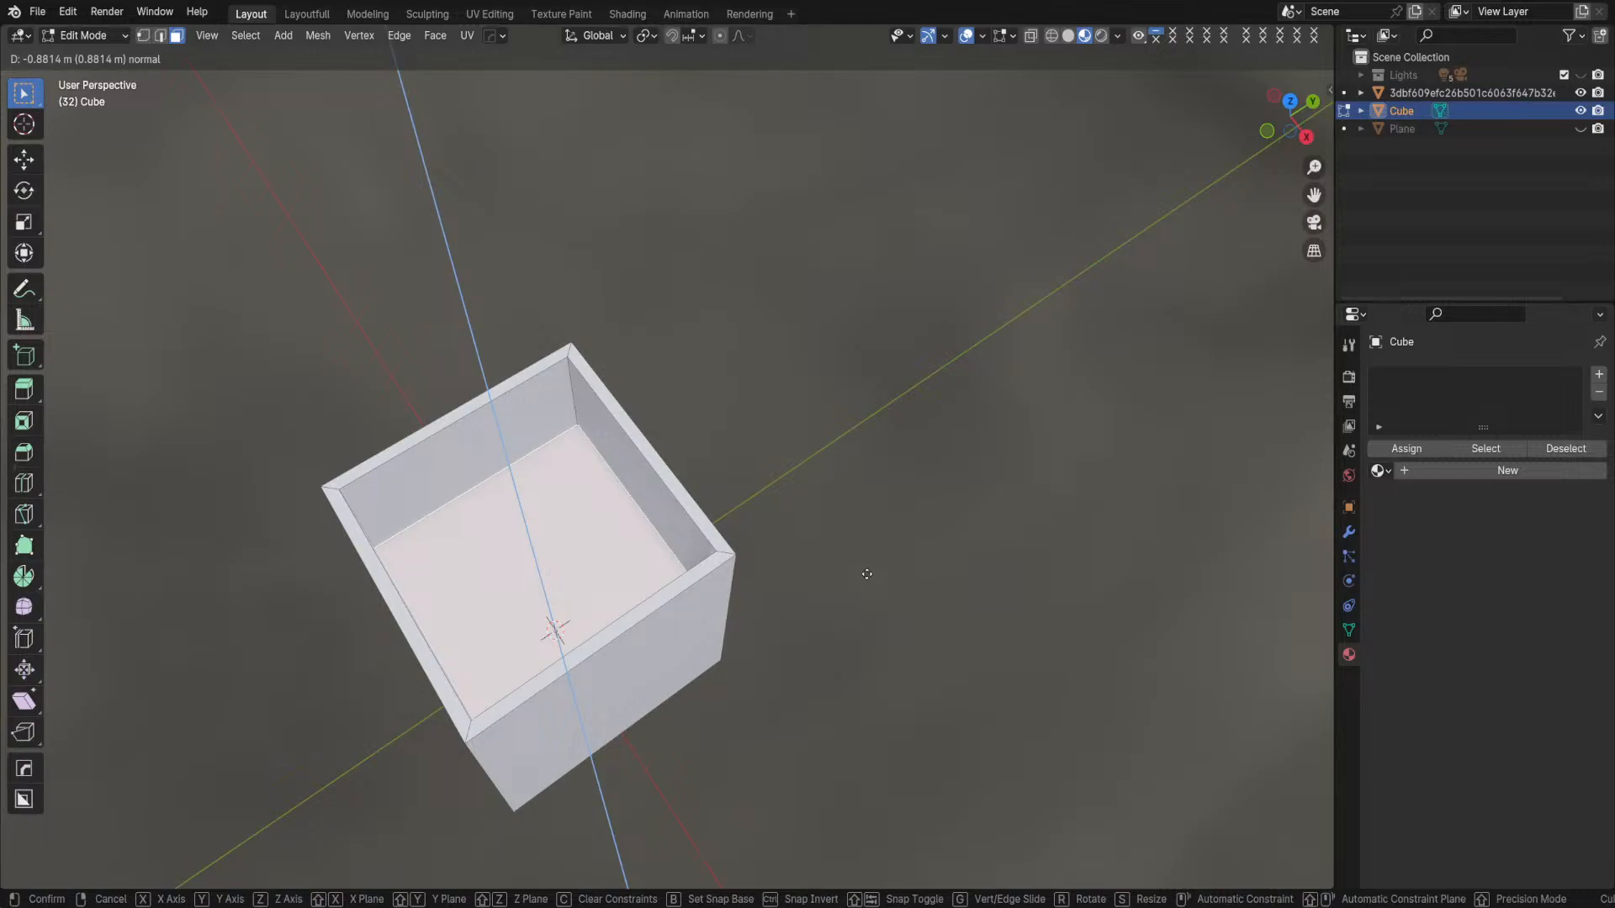
left_click(867, 574)
- Deepen the extrusion to -1.8814 m along Z using X-ray in front view, then clear the selection and turn X-ray off
middle_click_drag(828, 736, 959, 710)
key("KP_1")
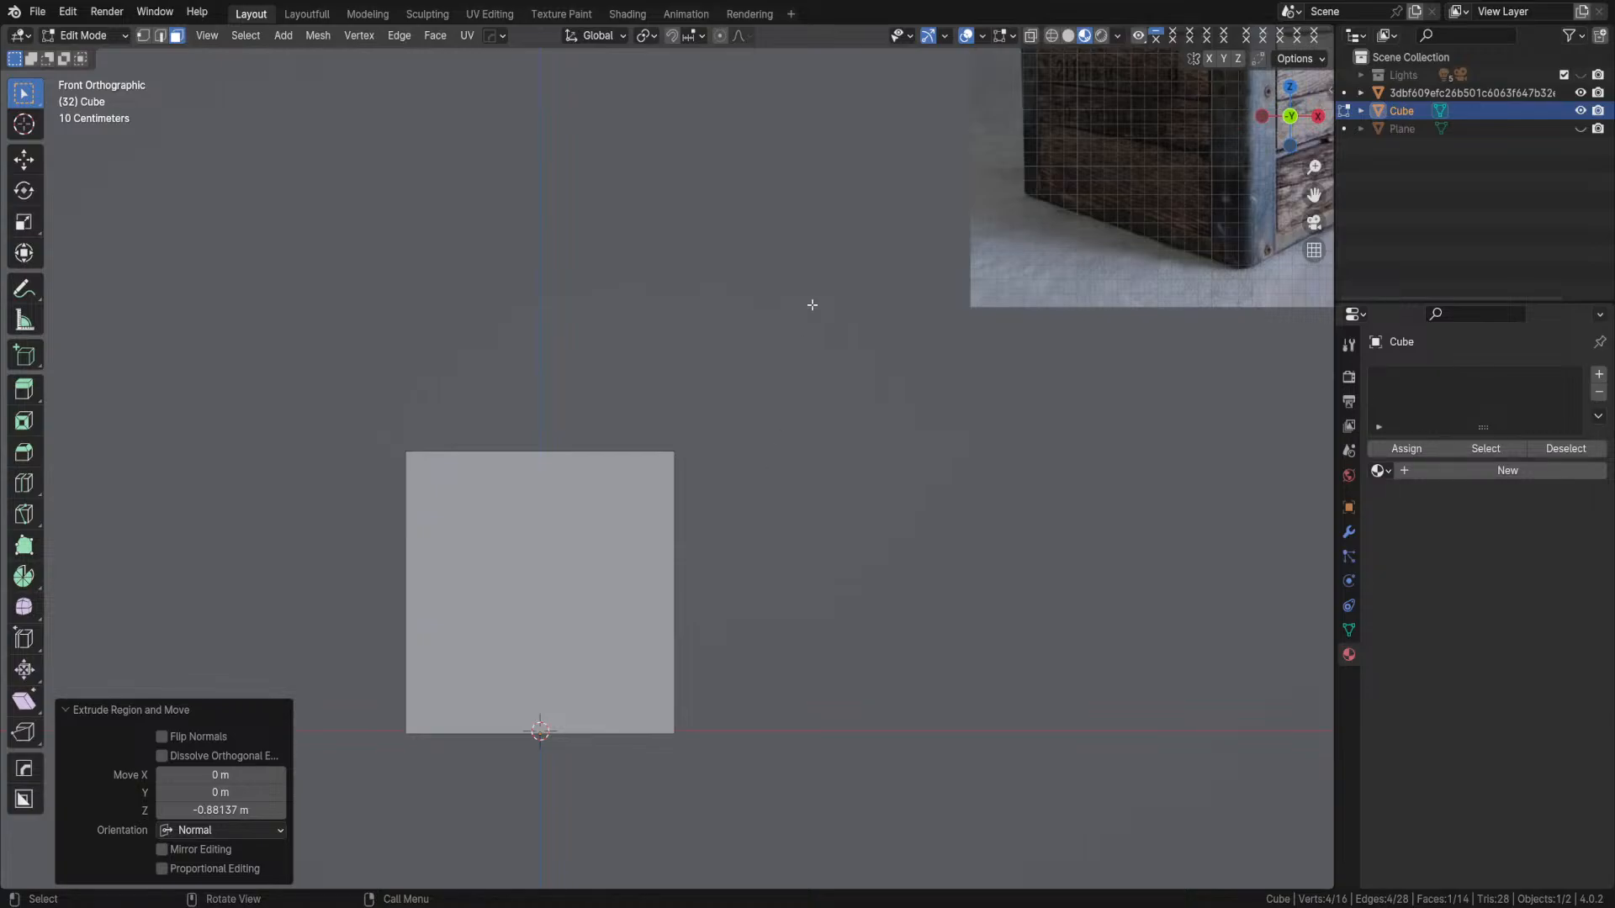
left_click(1030, 37)
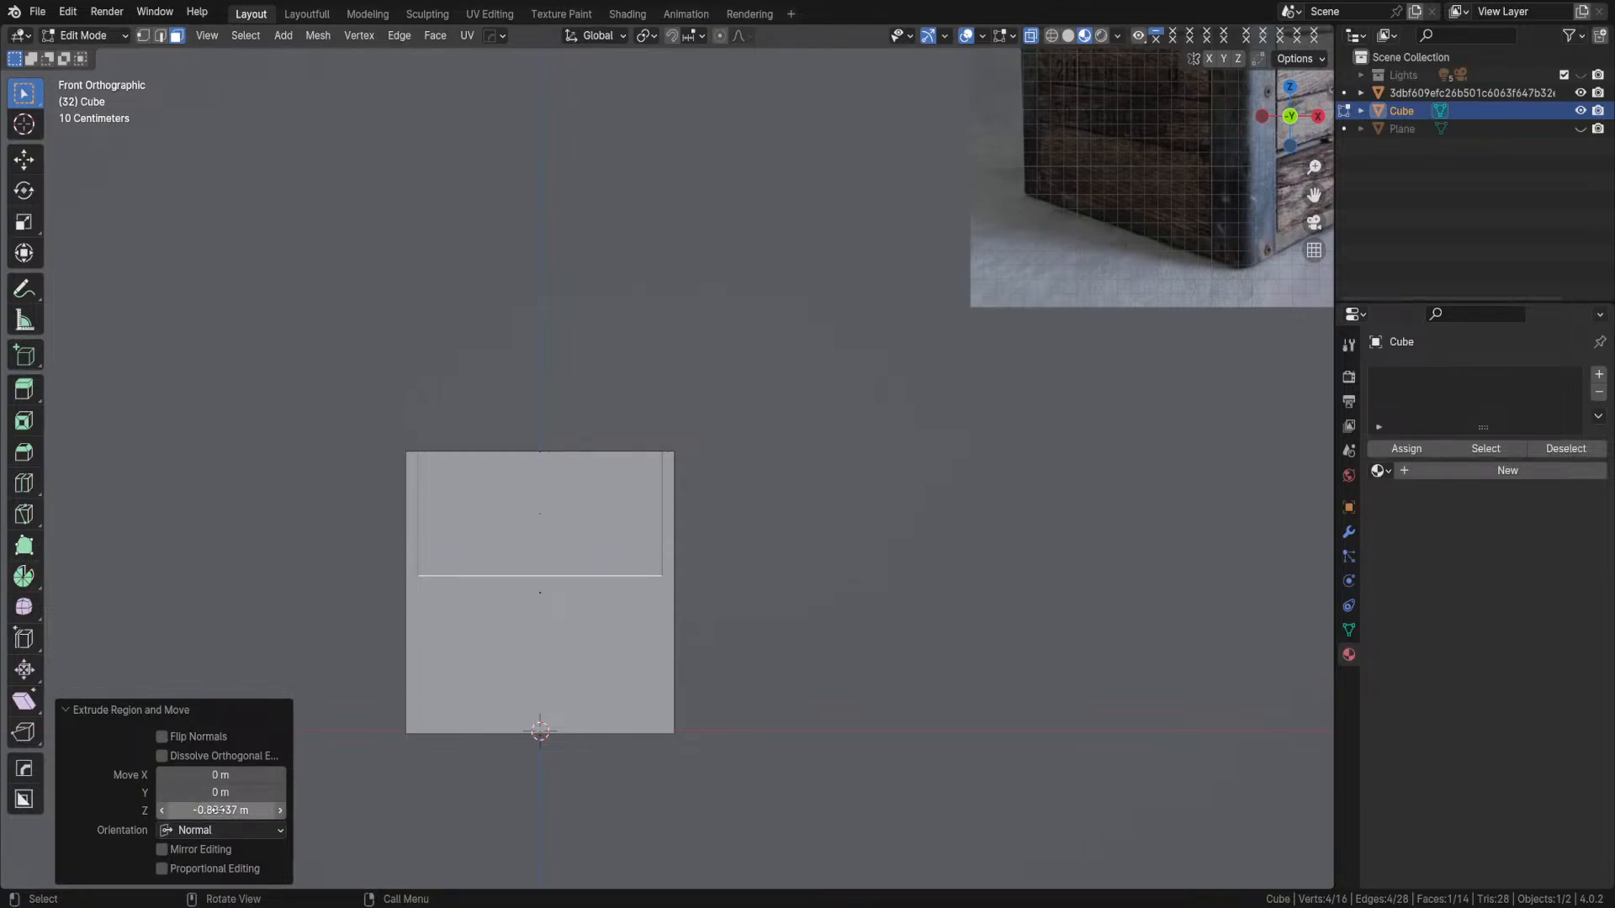
left_click_drag(217, 810, 141, 809)
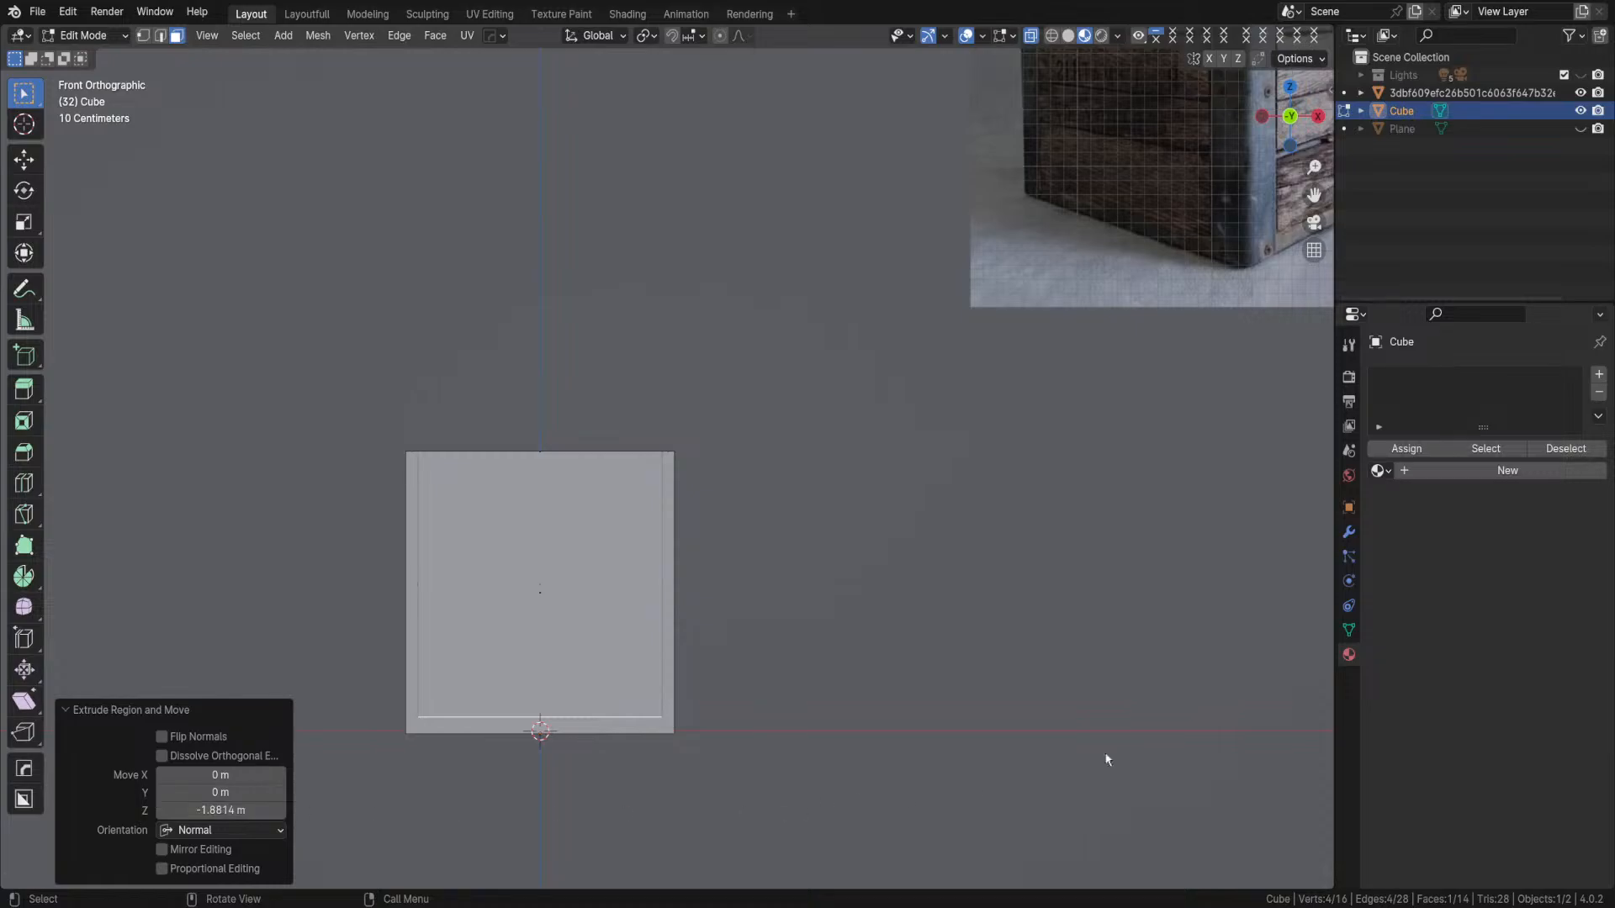
left_click(889, 628)
middle_click_drag(905, 635, 940, 316)
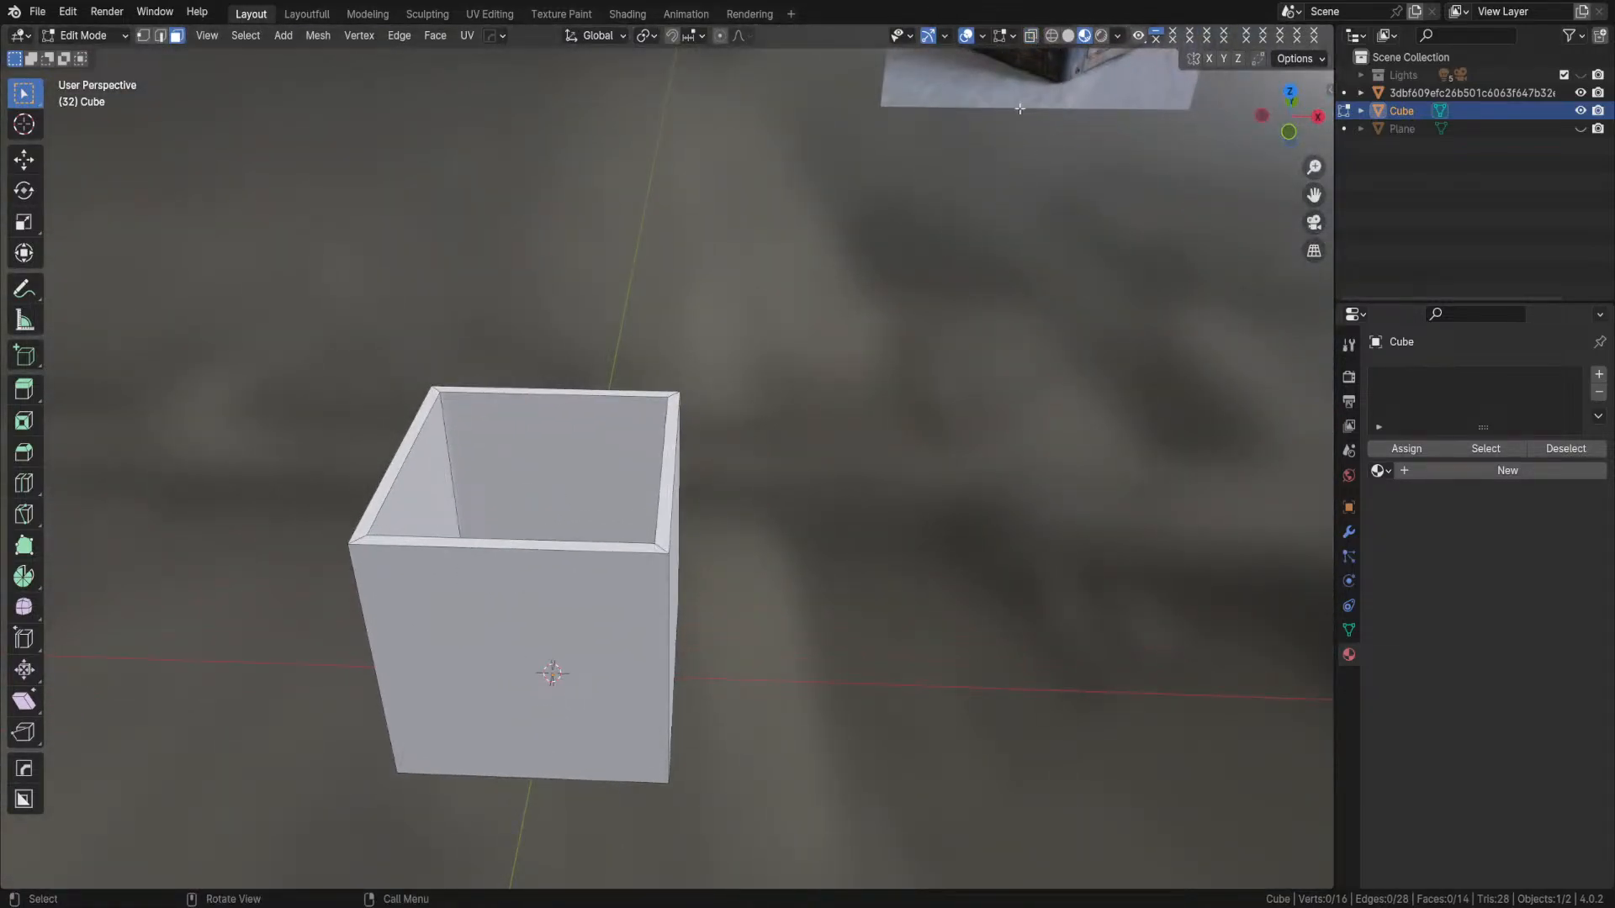
- Select the hollow box's four outer side faces one by one, going around the box
middle_click_drag(839, 583, 775, 590)
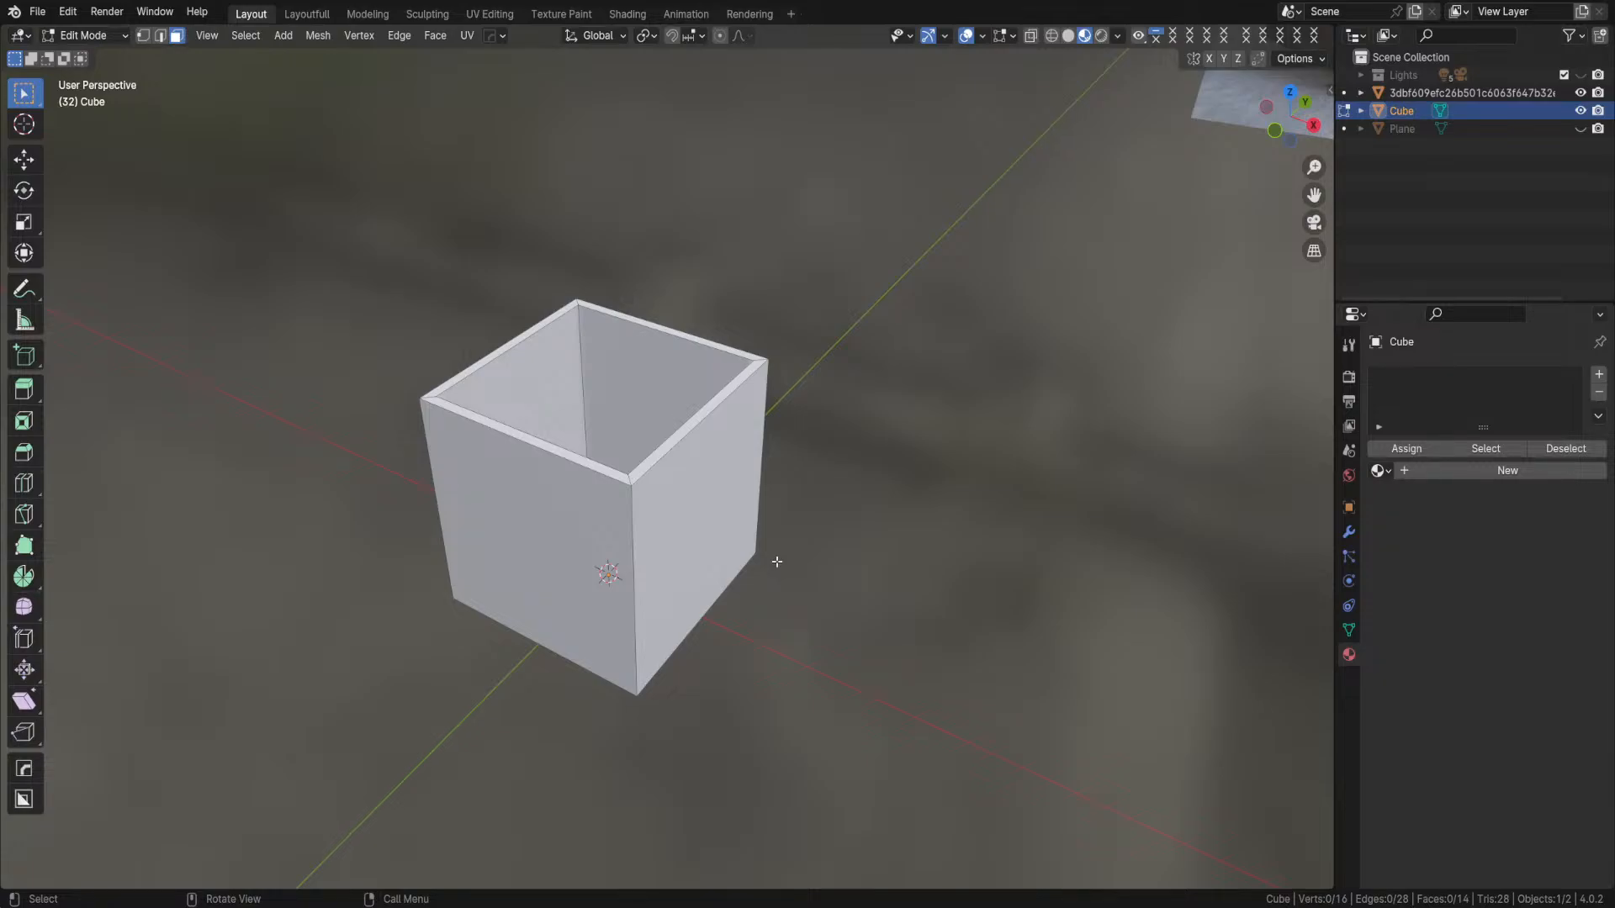
middle_click_drag(850, 527, 741, 447)
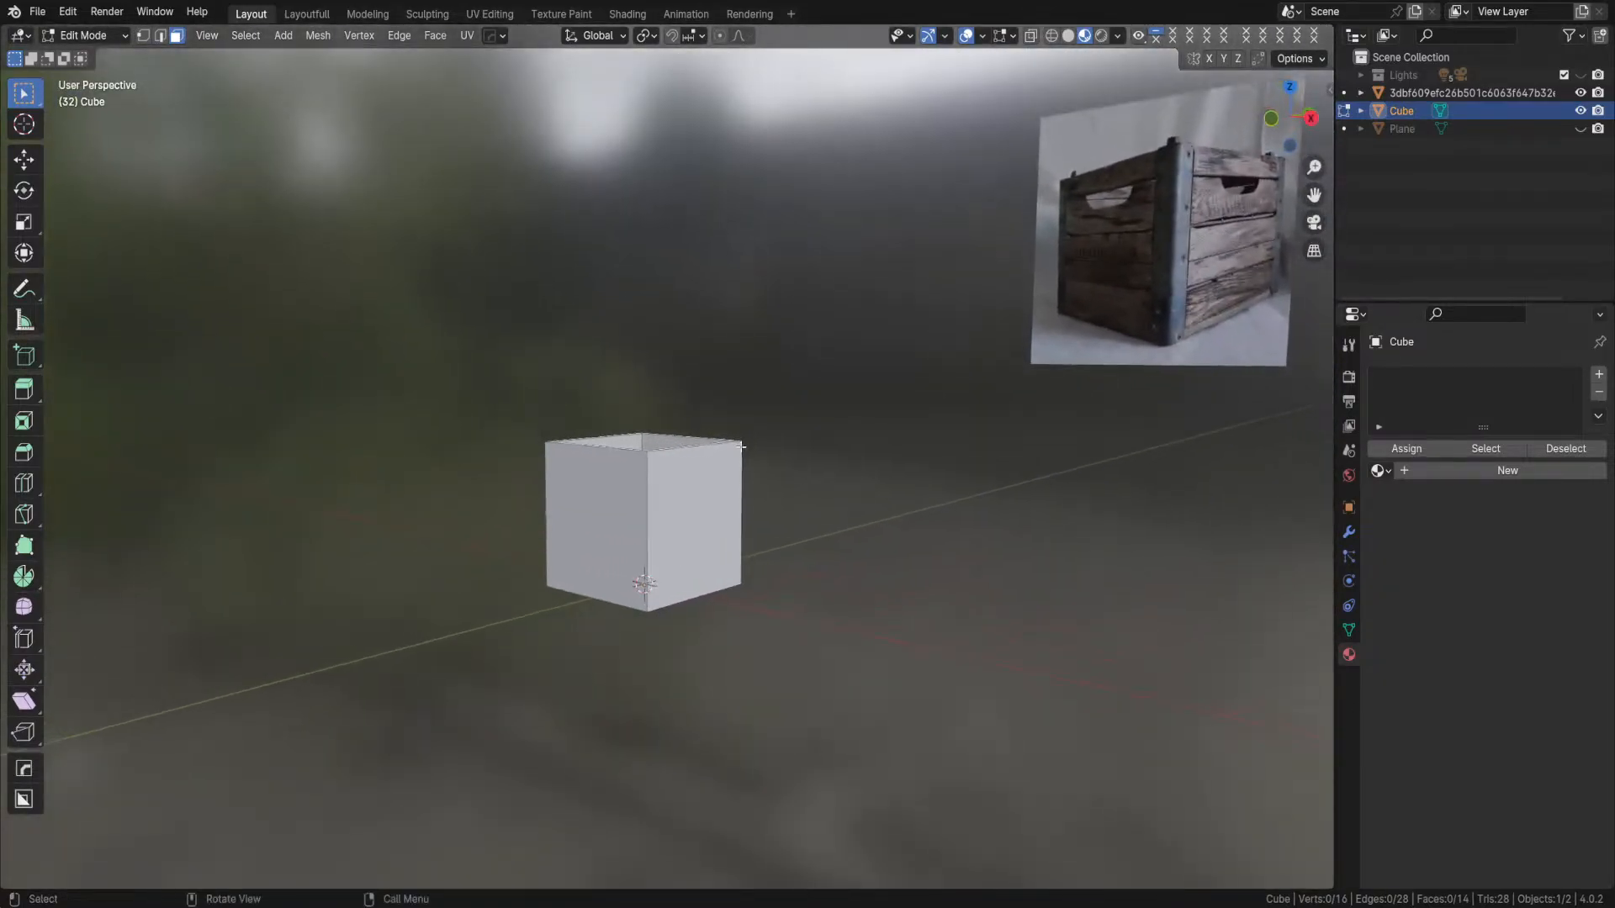
middle_click_drag(880, 522, 1085, 186)
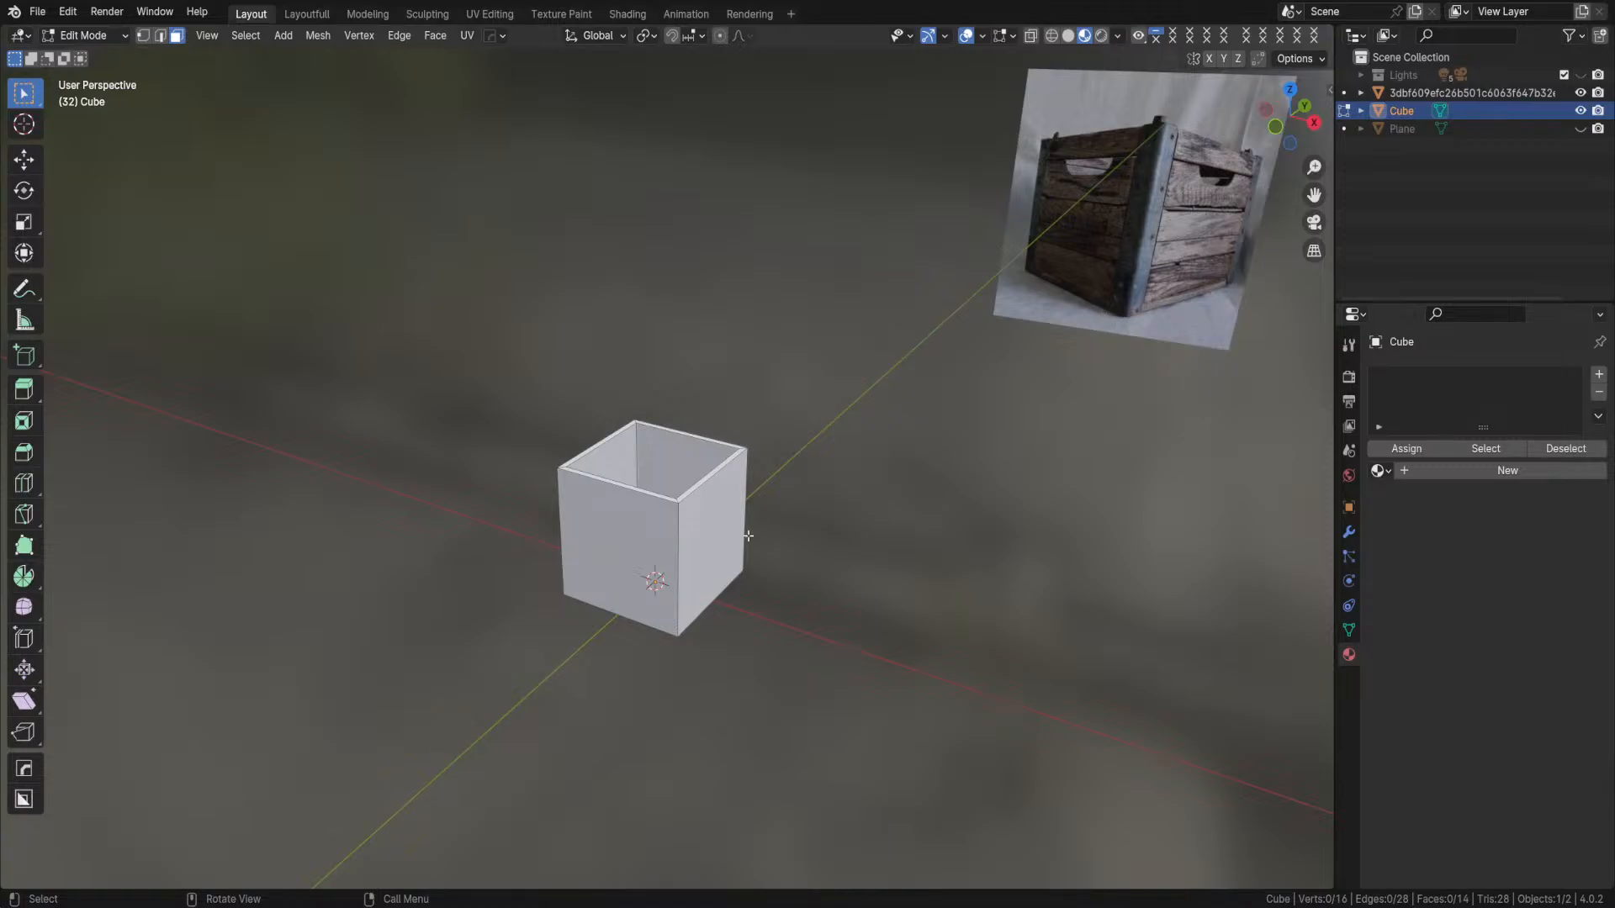
left_click(698, 542)
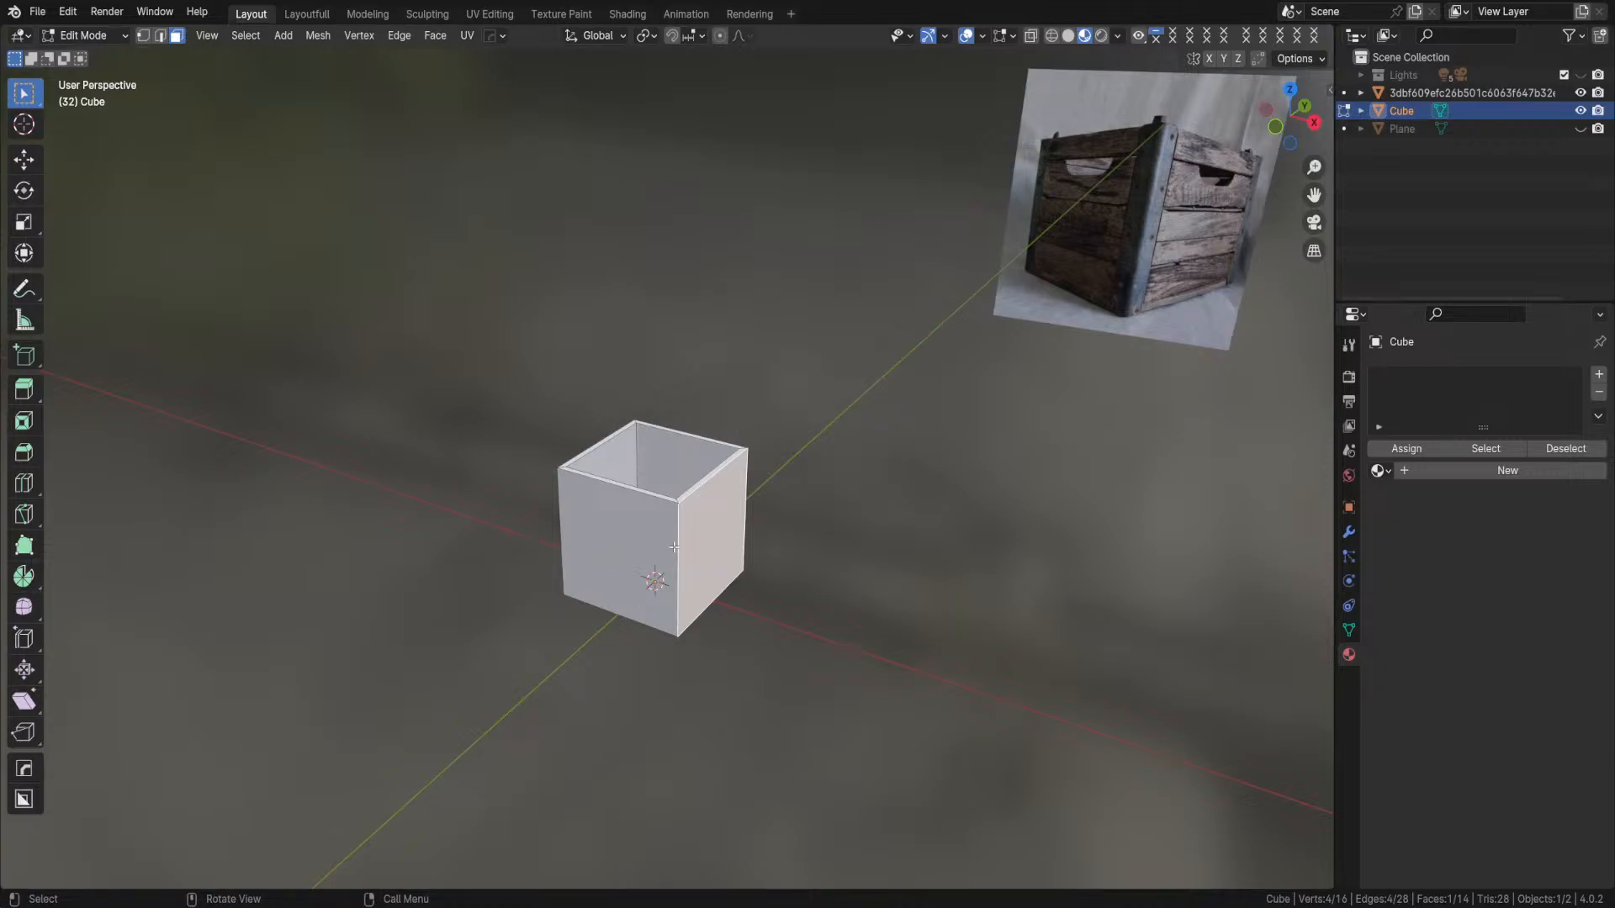
left_click(627, 547, "shift")
middle_click_drag(627, 547, 777, 555)
left_click(584, 564, "shift")
middle_click_drag(584, 564, 823, 546)
left_click(586, 562, "shift")
middle_click_drag(479, 614, 745, 588)
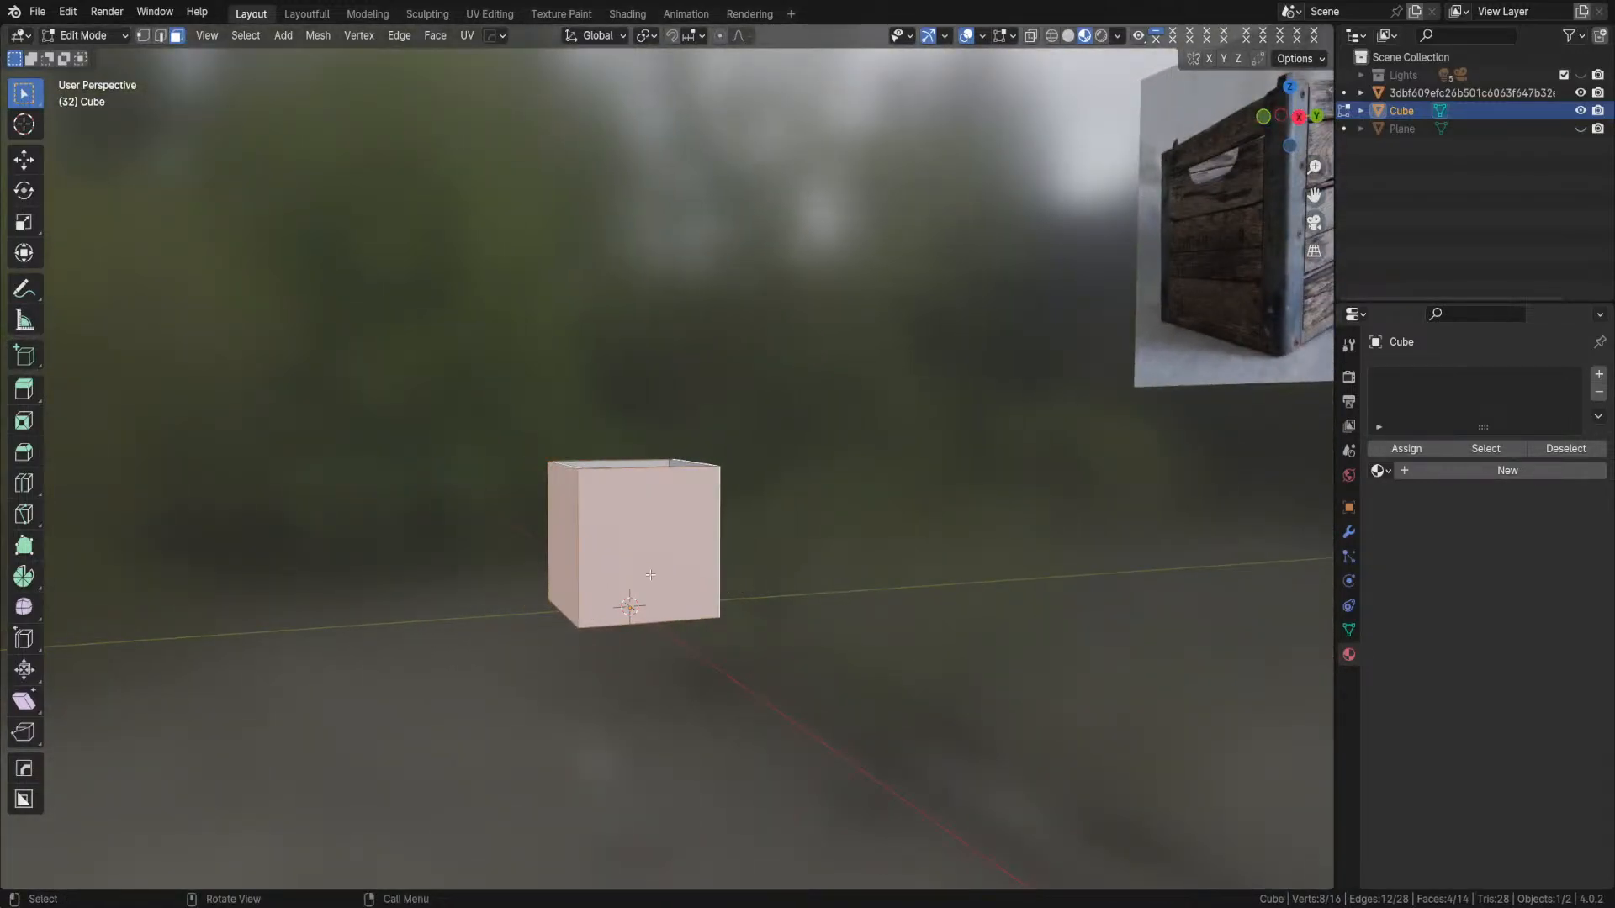
- Start the selection over from a single side face and add the other three outer side faces individually
left_click(615, 545)
middle_click_drag(624, 537, 653, 558)
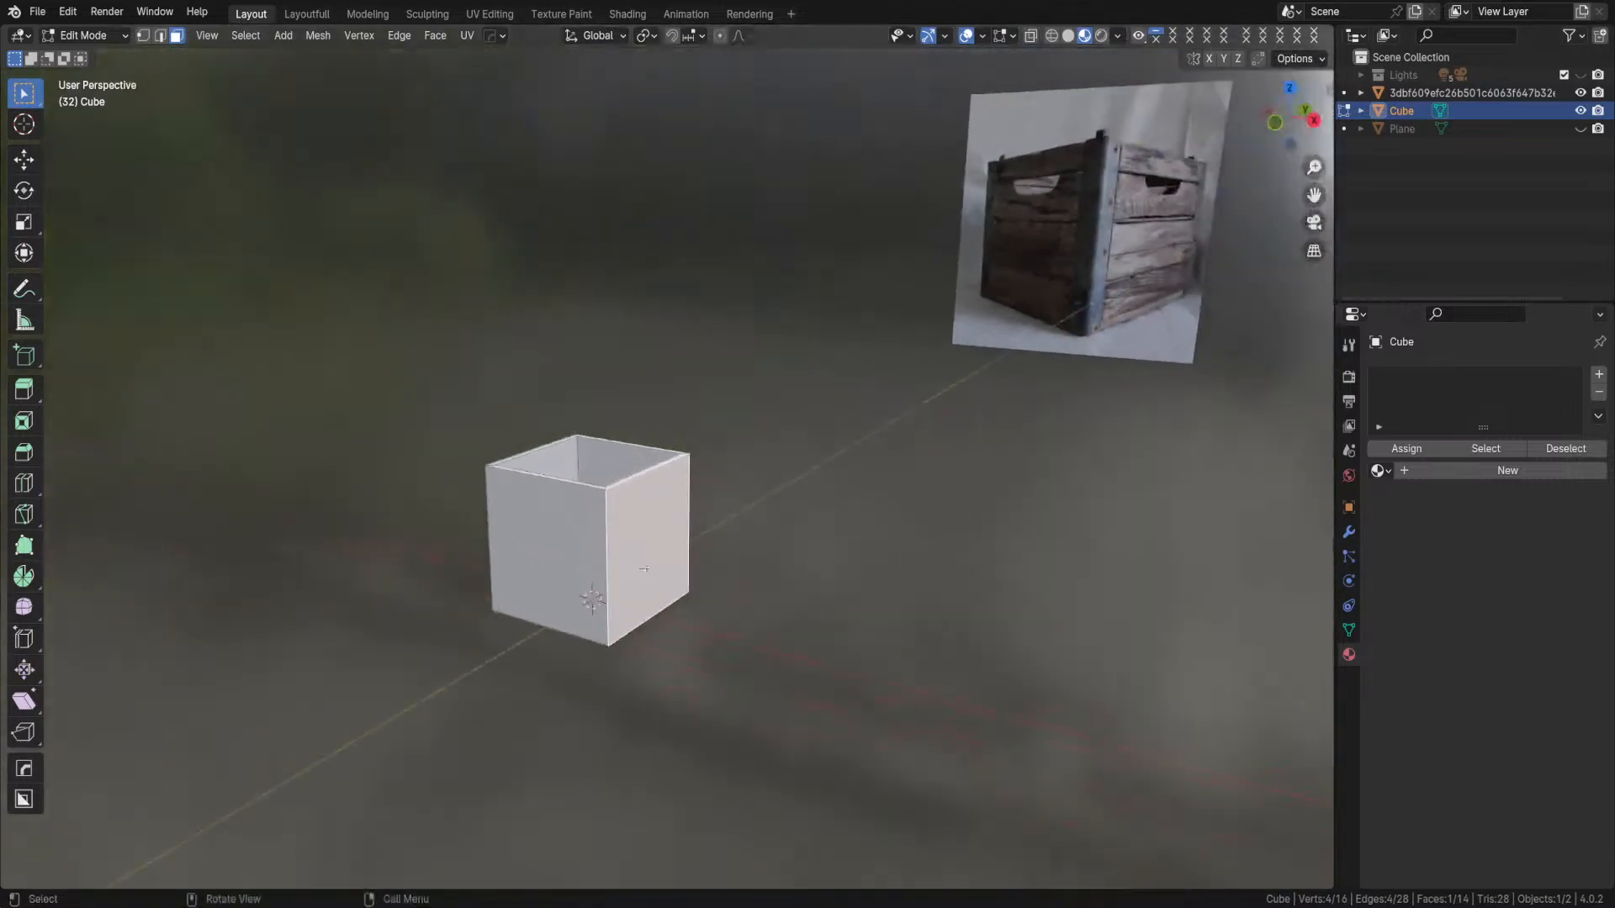
left_click(530, 561, "shift")
middle_click_drag(530, 562, 709, 572)
left_click(503, 562, "shift")
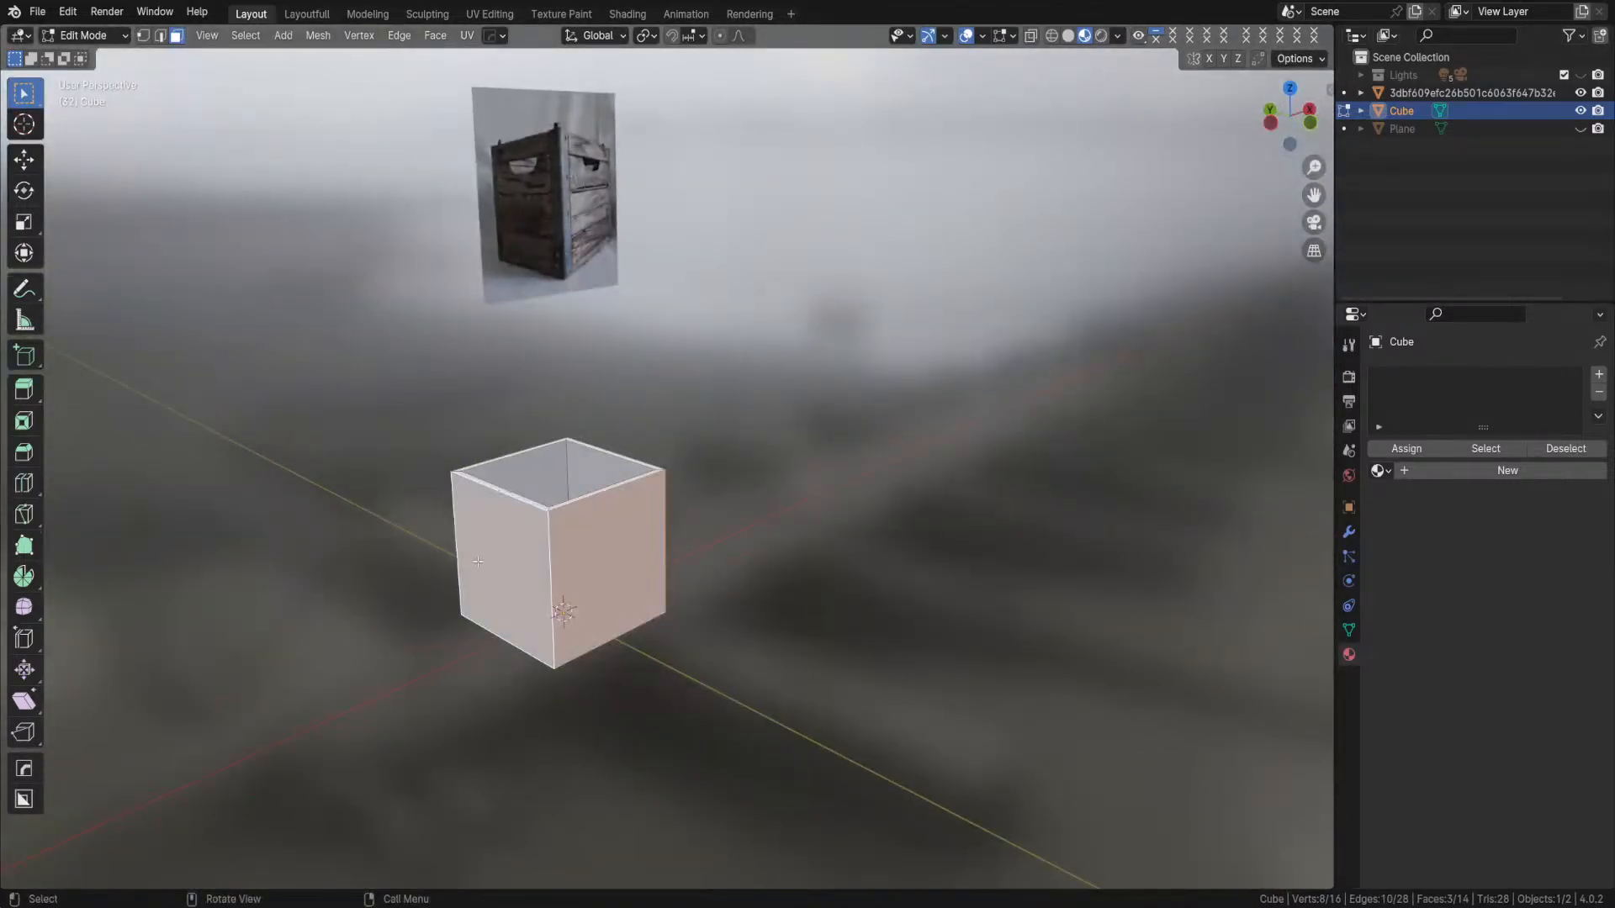
middle_click_drag(503, 562, 692, 566)
left_click(527, 550, "shift")
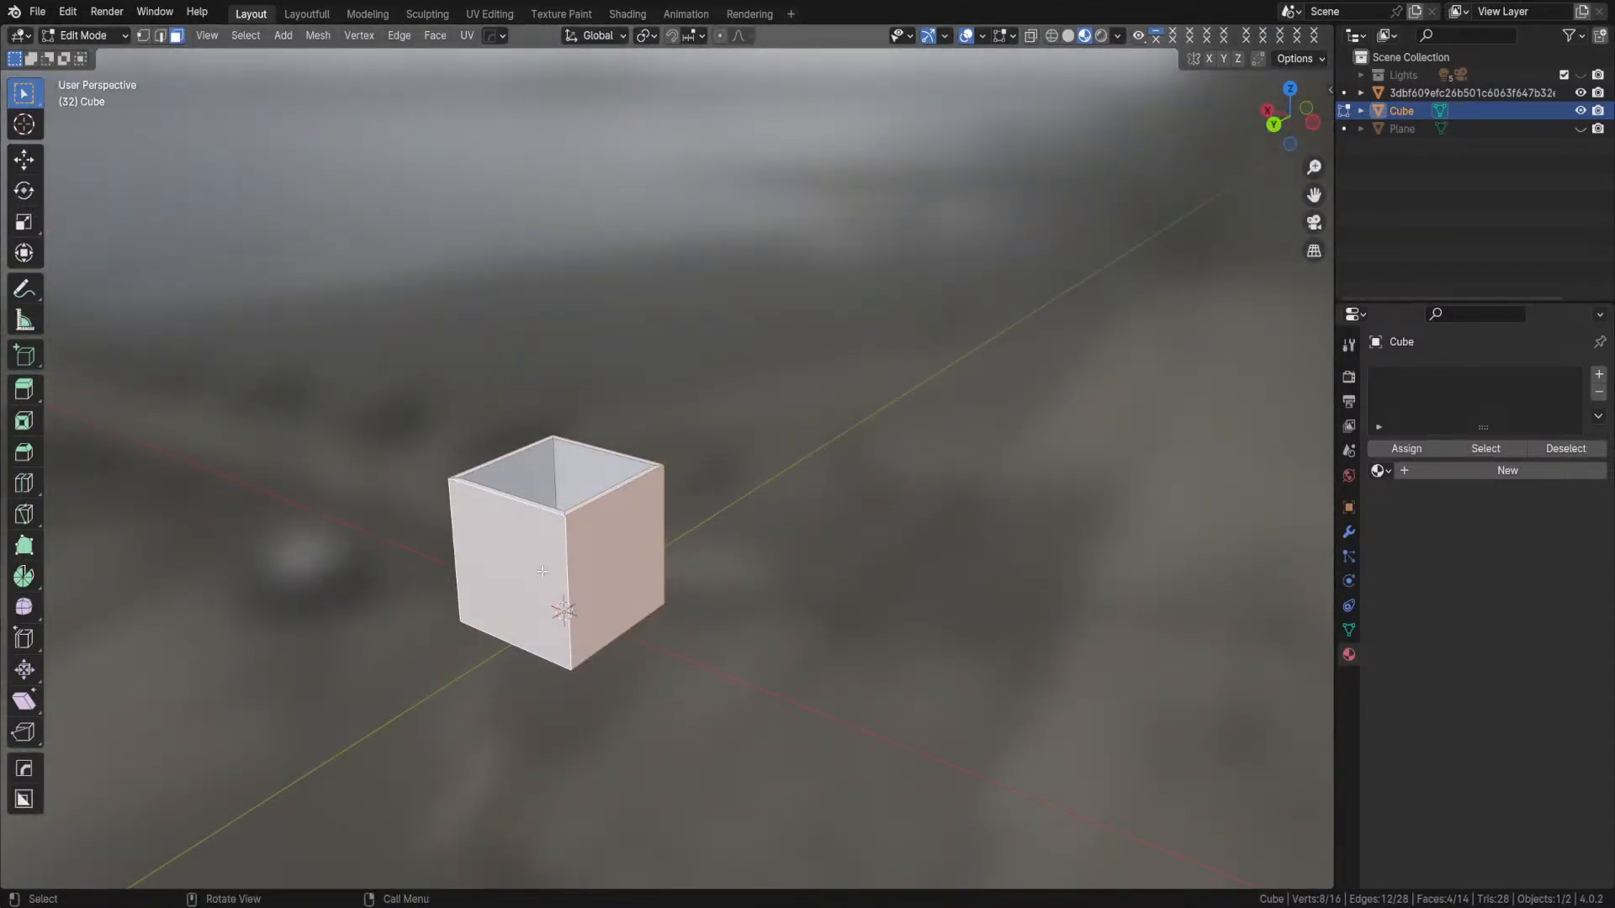
middle_click_drag(492, 579, 562, 565)
scroll(563, 565, "up", 2)
- Clear the selection, select all four outer side faces at once as a face loop, and inspect them from all around
left_click(788, 564)
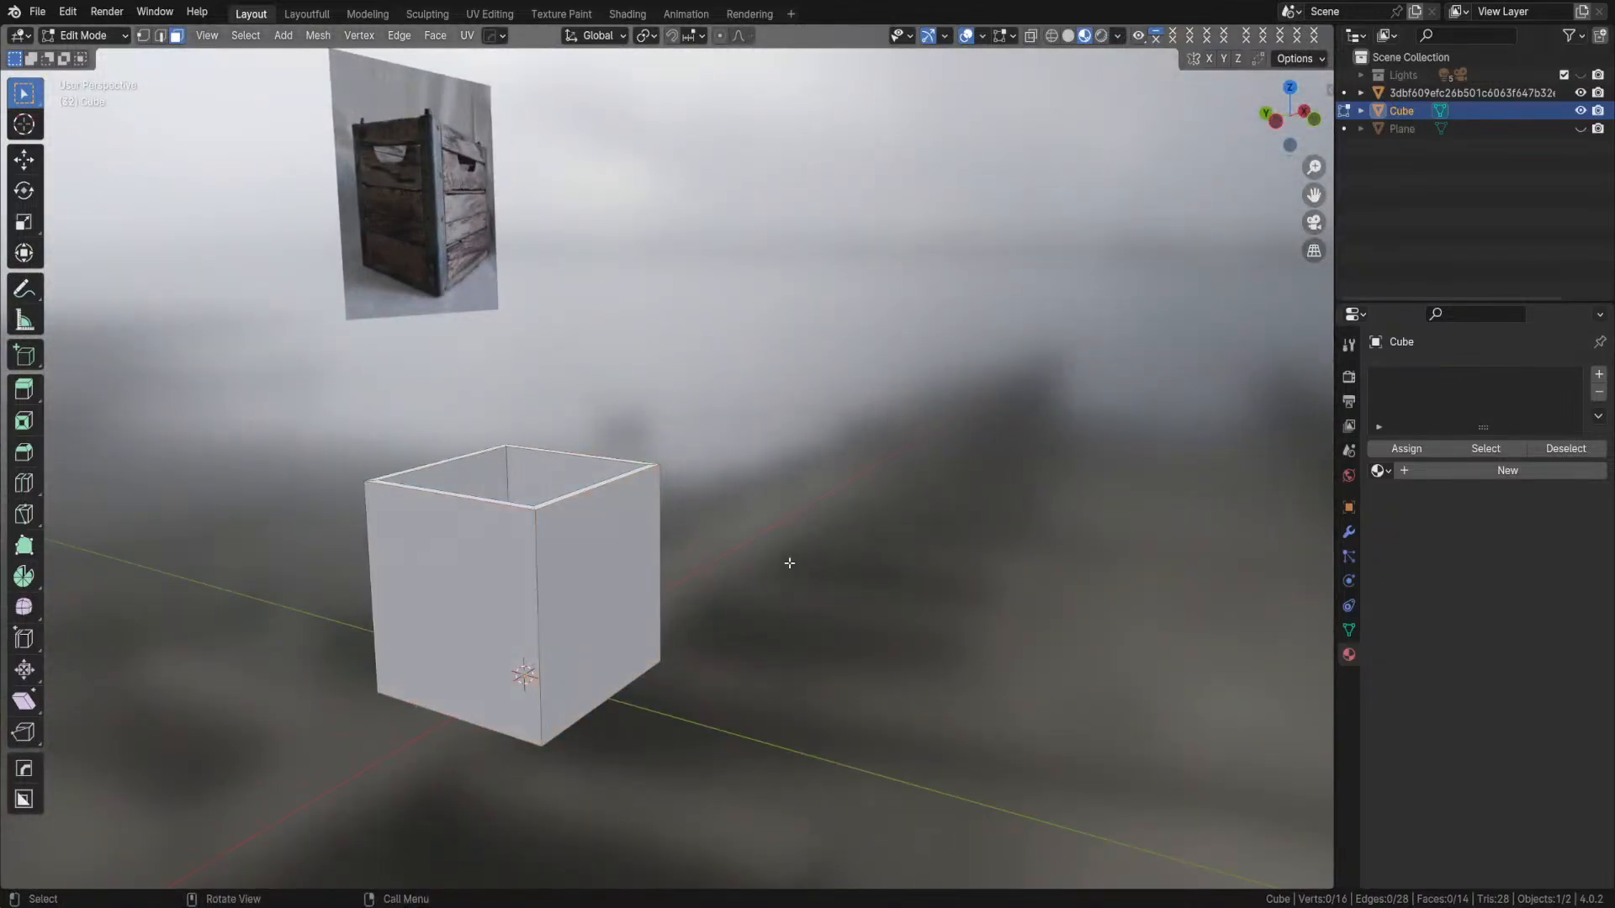
left_click(541, 612, "alt")
middle_click_drag(540, 611, 280, 553)
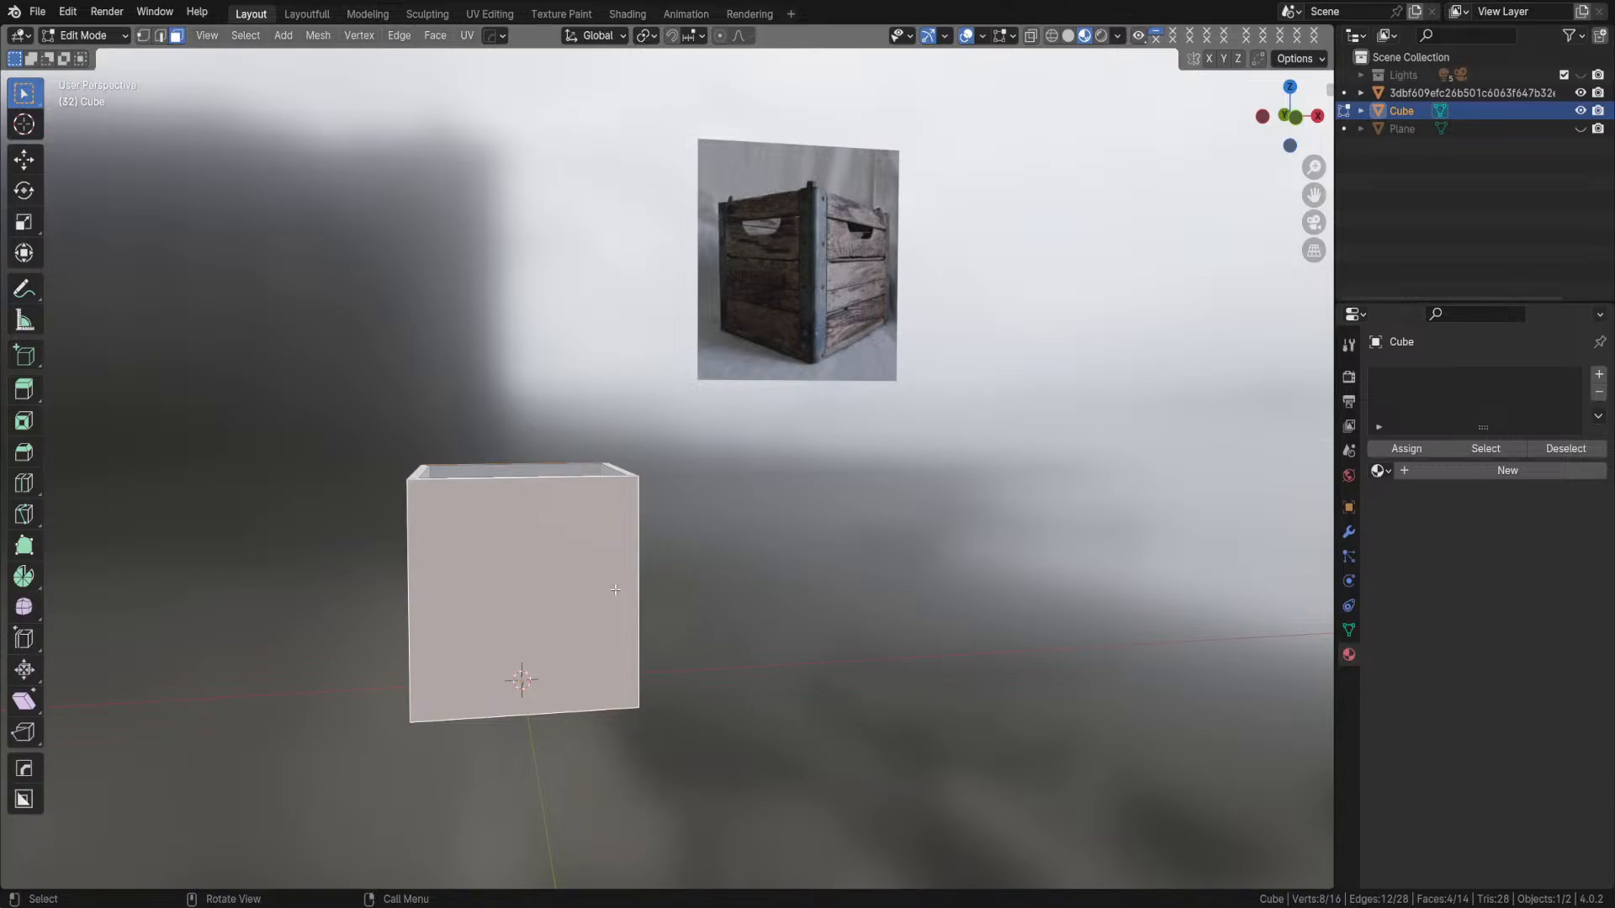
middle_click_drag(742, 625, 670, 641)
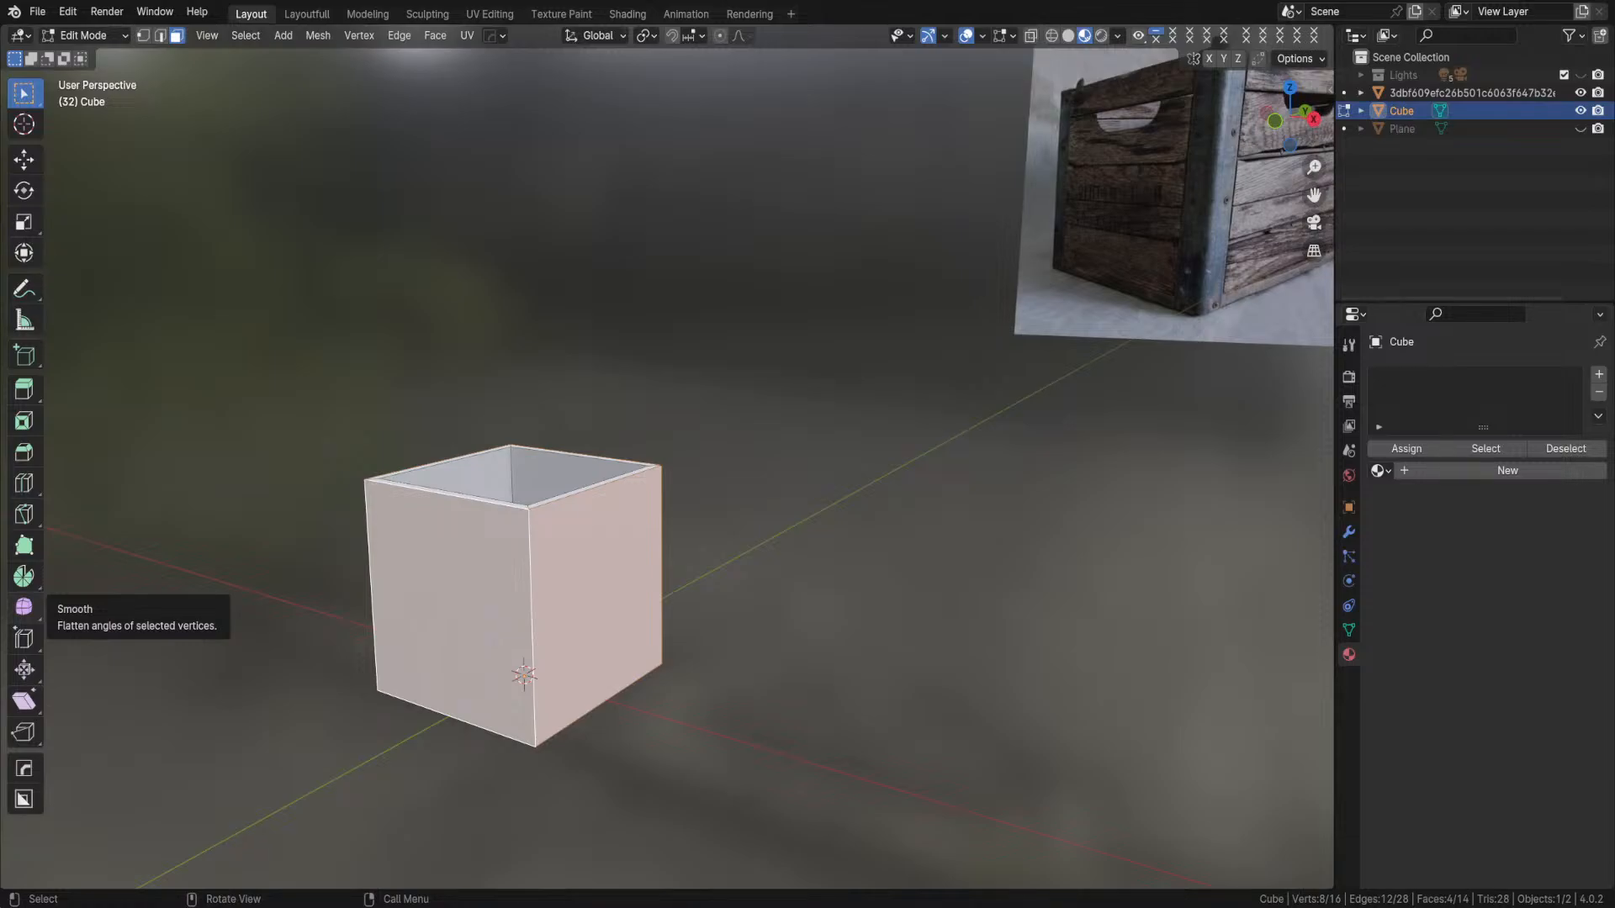
middle_click_drag(425, 614, 593, 596)
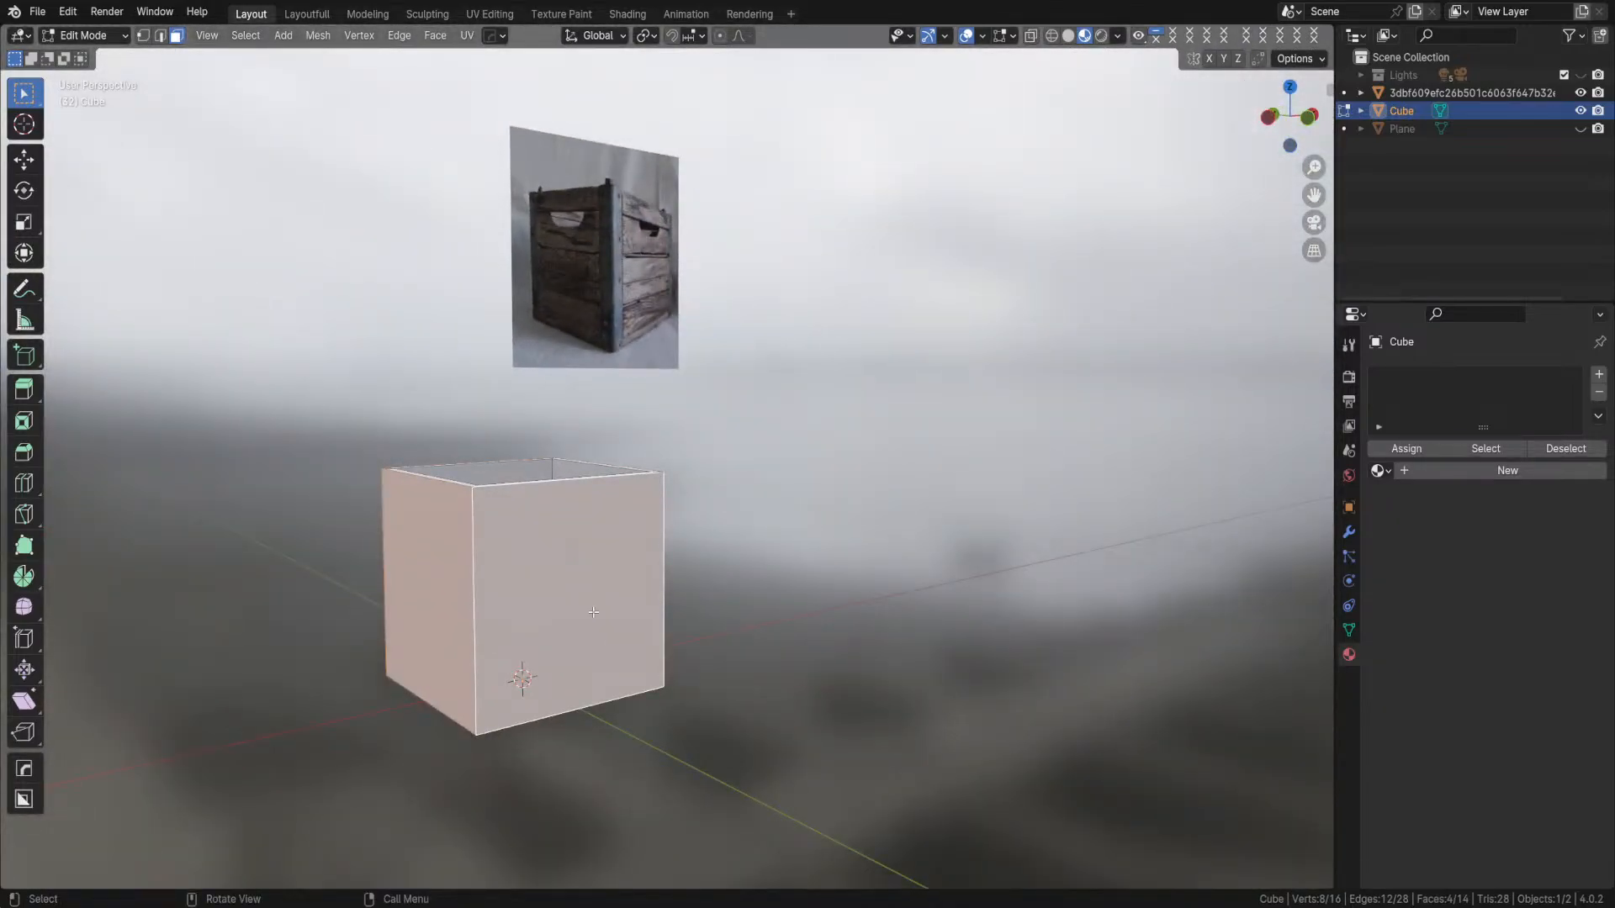
middle_click_drag(648, 608, 626, 620)
- Deselect everything and loop-select the four outer side faces again from a vertical corner edge
left_click(825, 597)
middle_click_drag(473, 587, 432, 577)
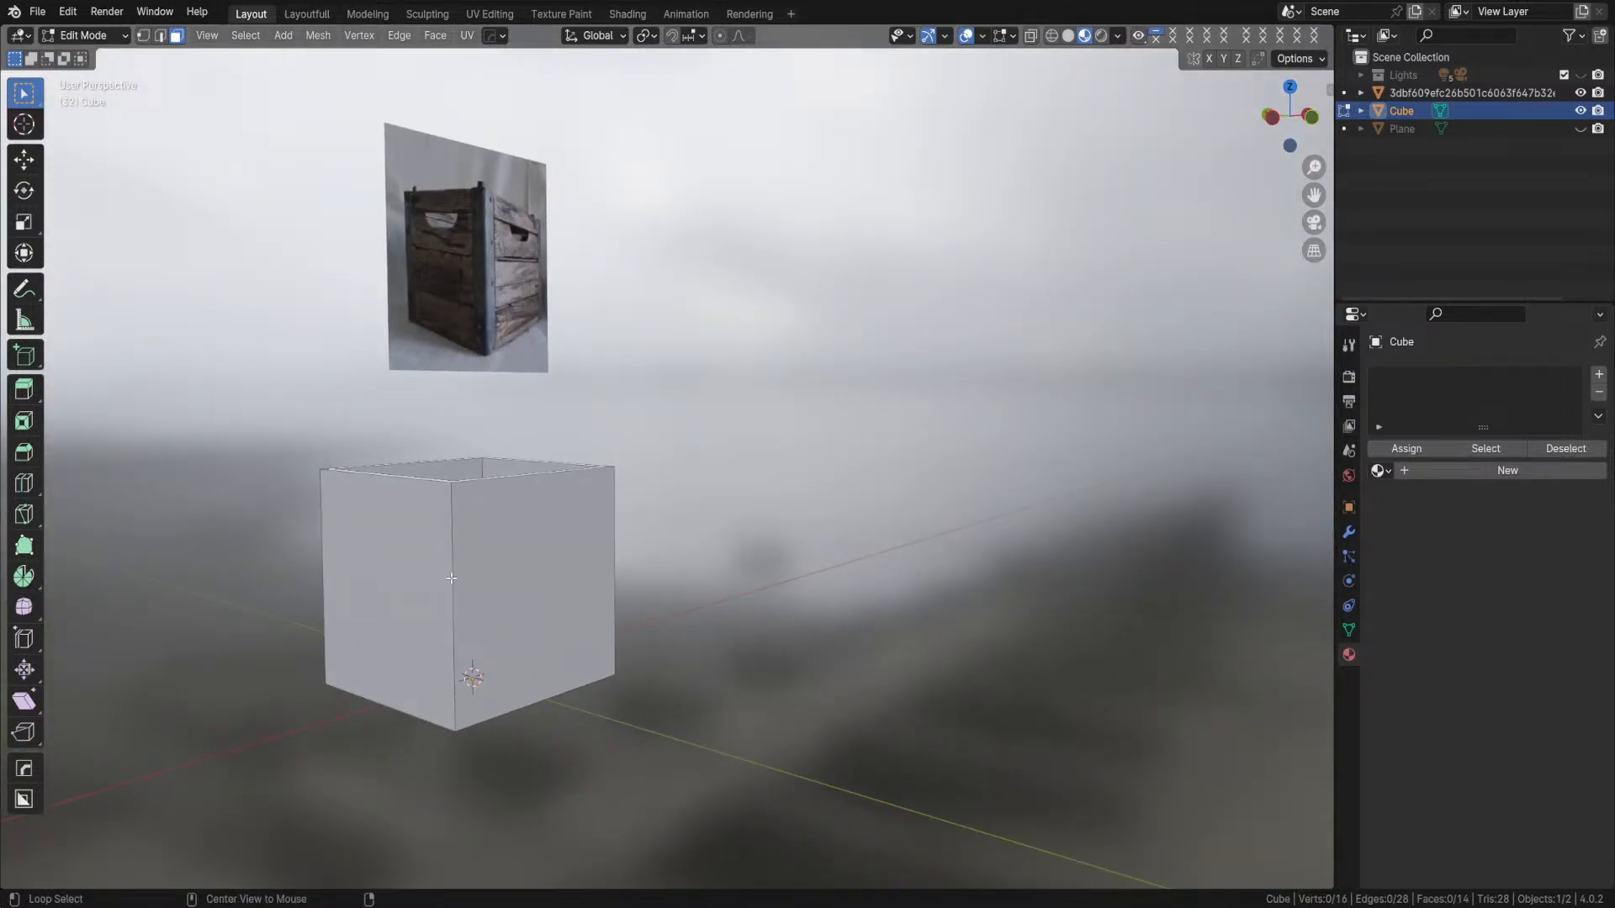
left_click(452, 578, "alt")
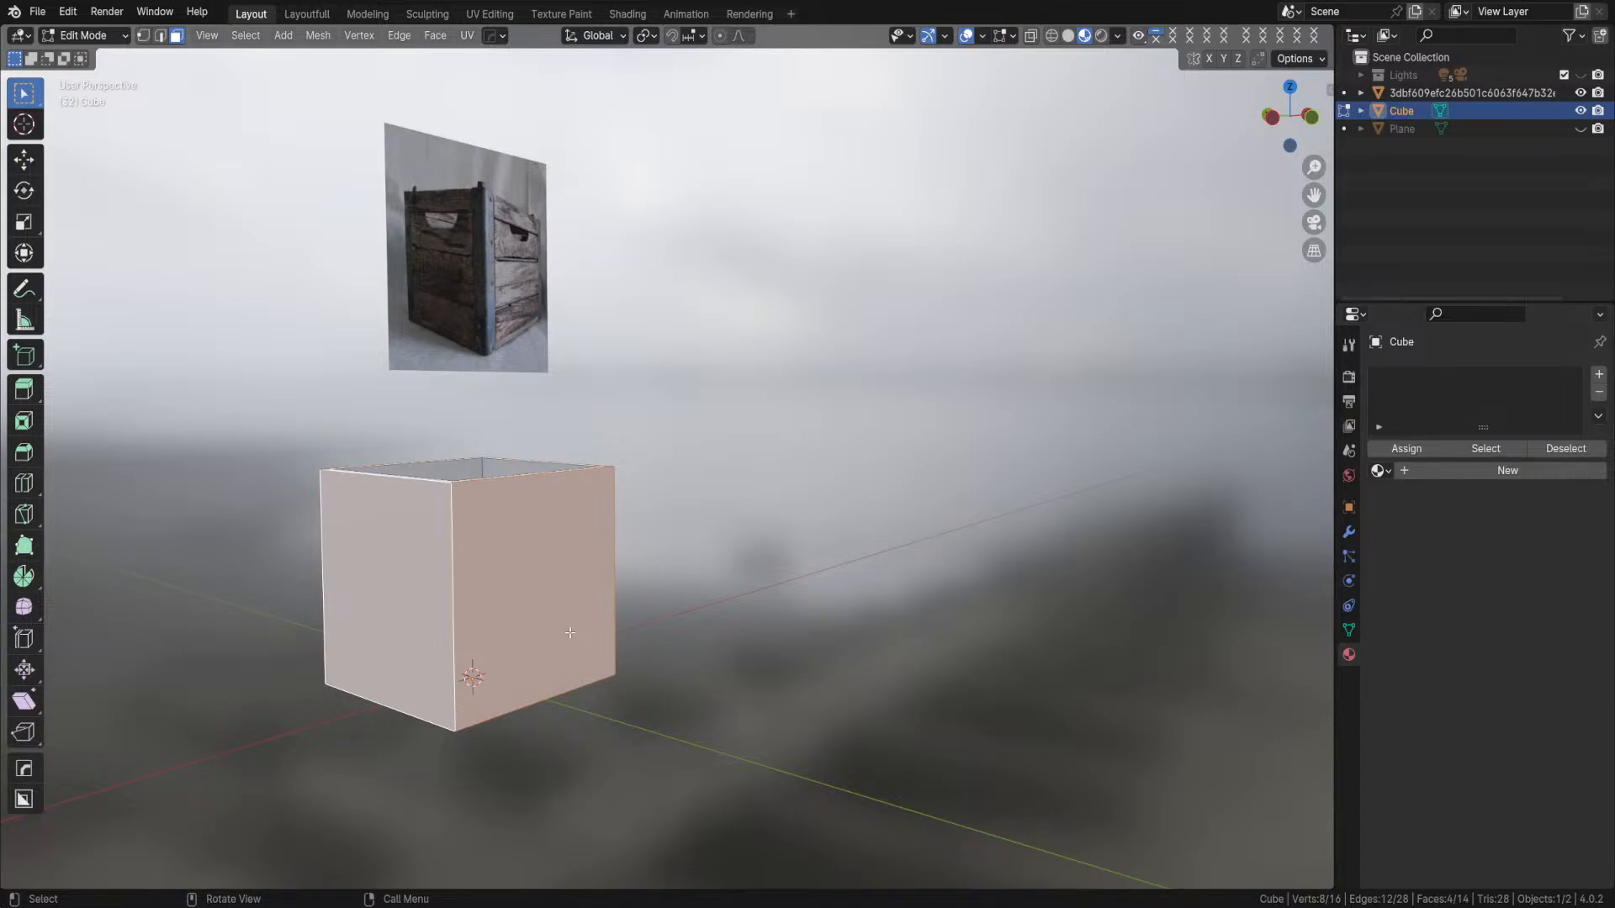
- Inset the four selected outer side faces of the box by about 0.2 m from the front view
middle_click_drag(898, 646, 797, 634)
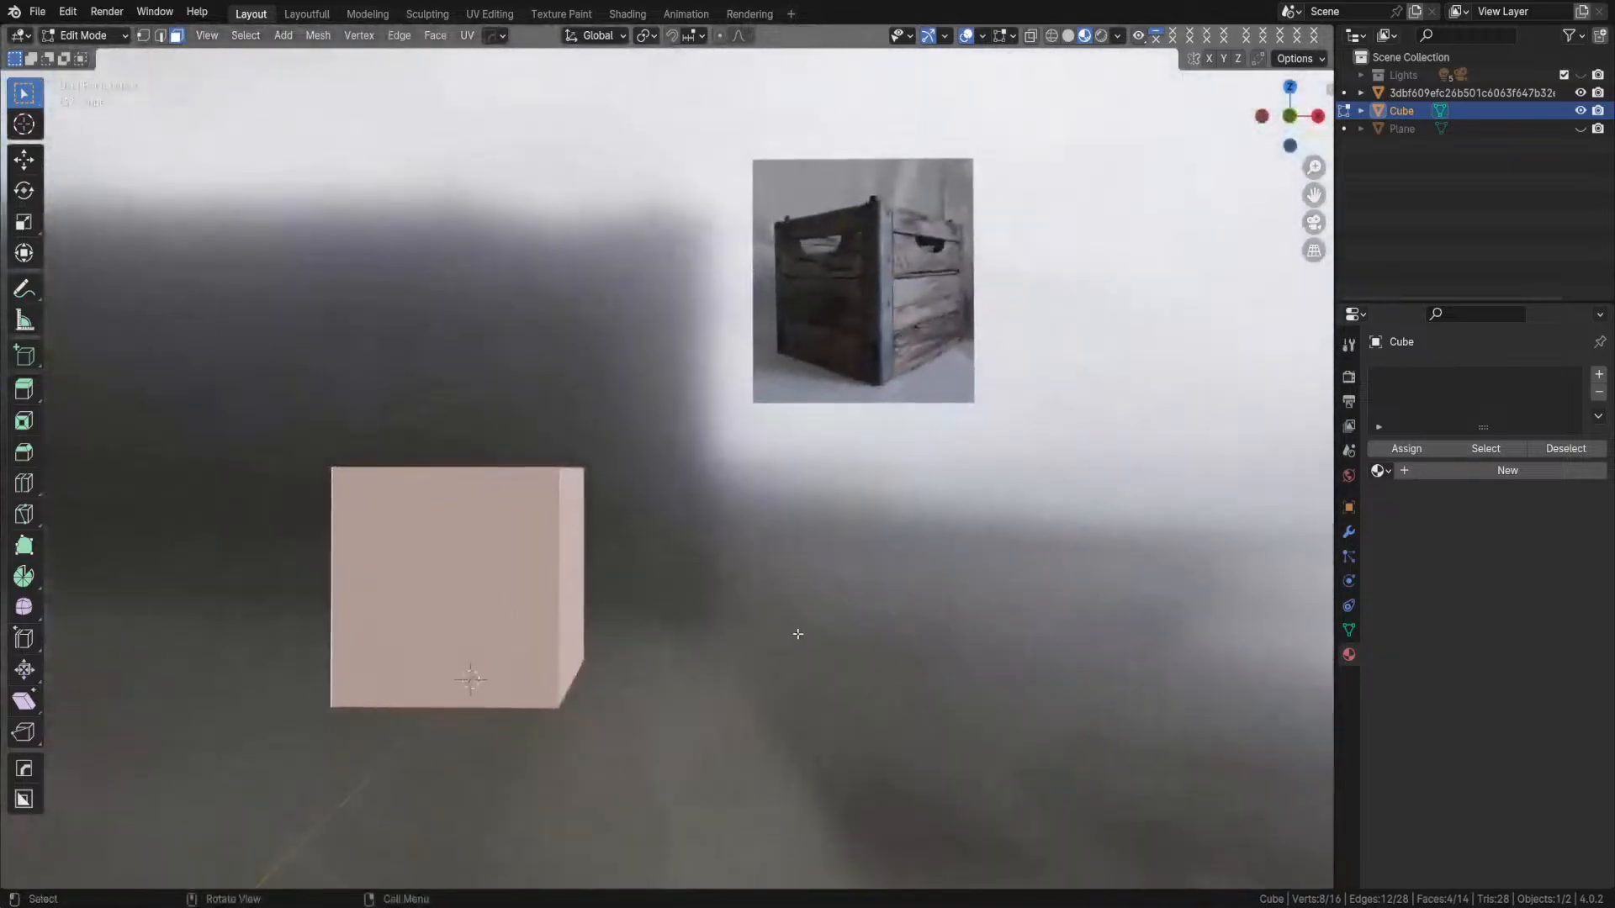
key("KP_1")
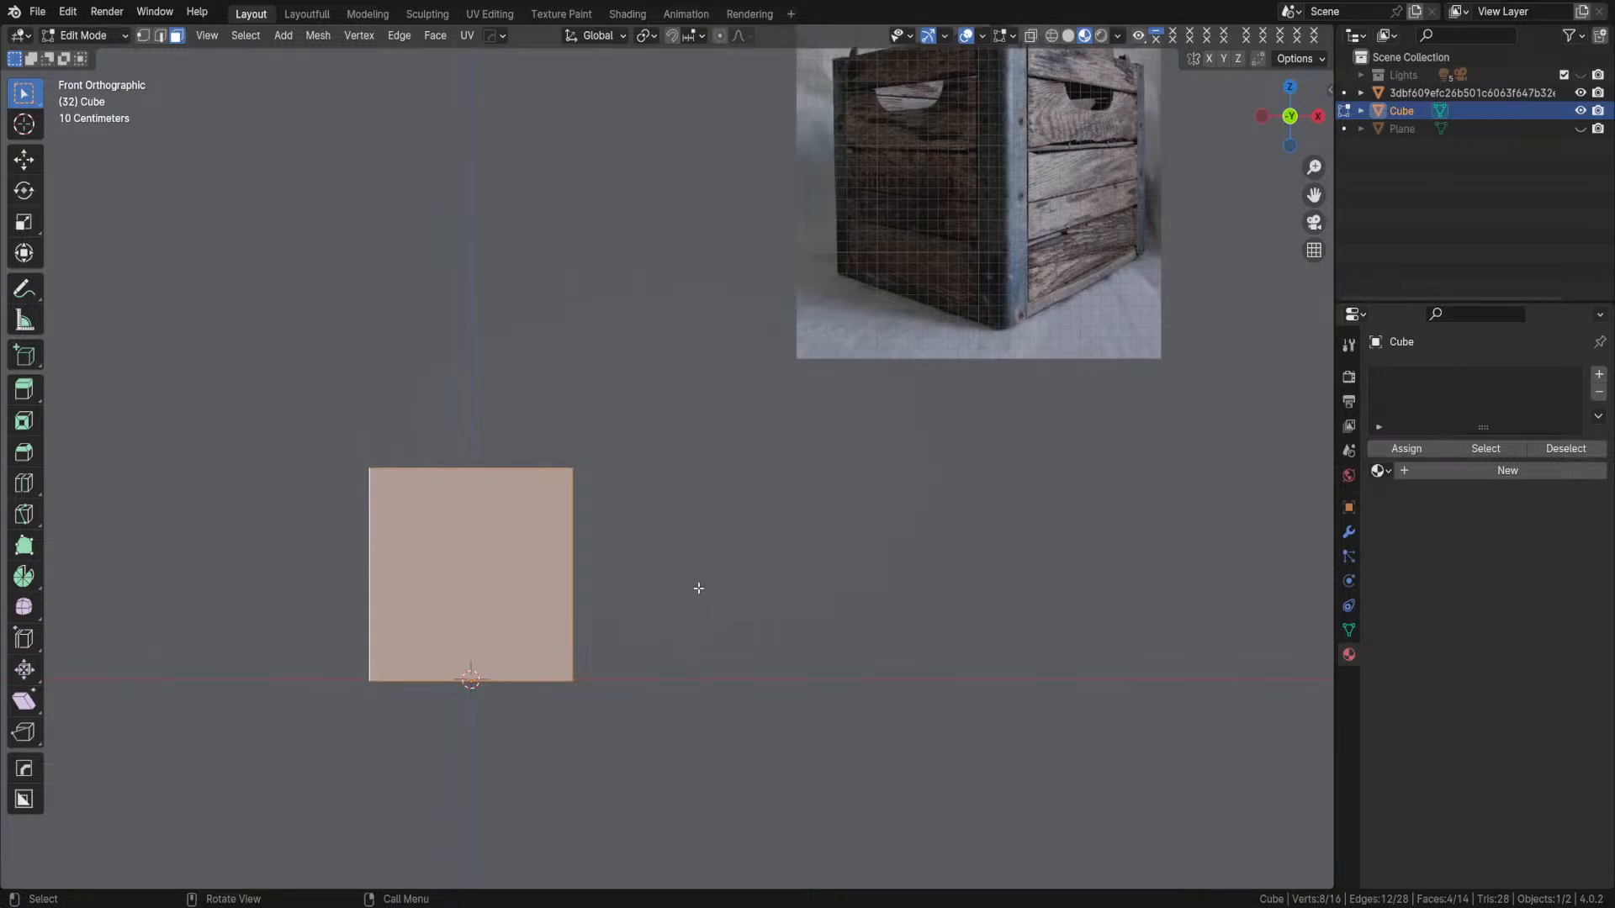
key("i")
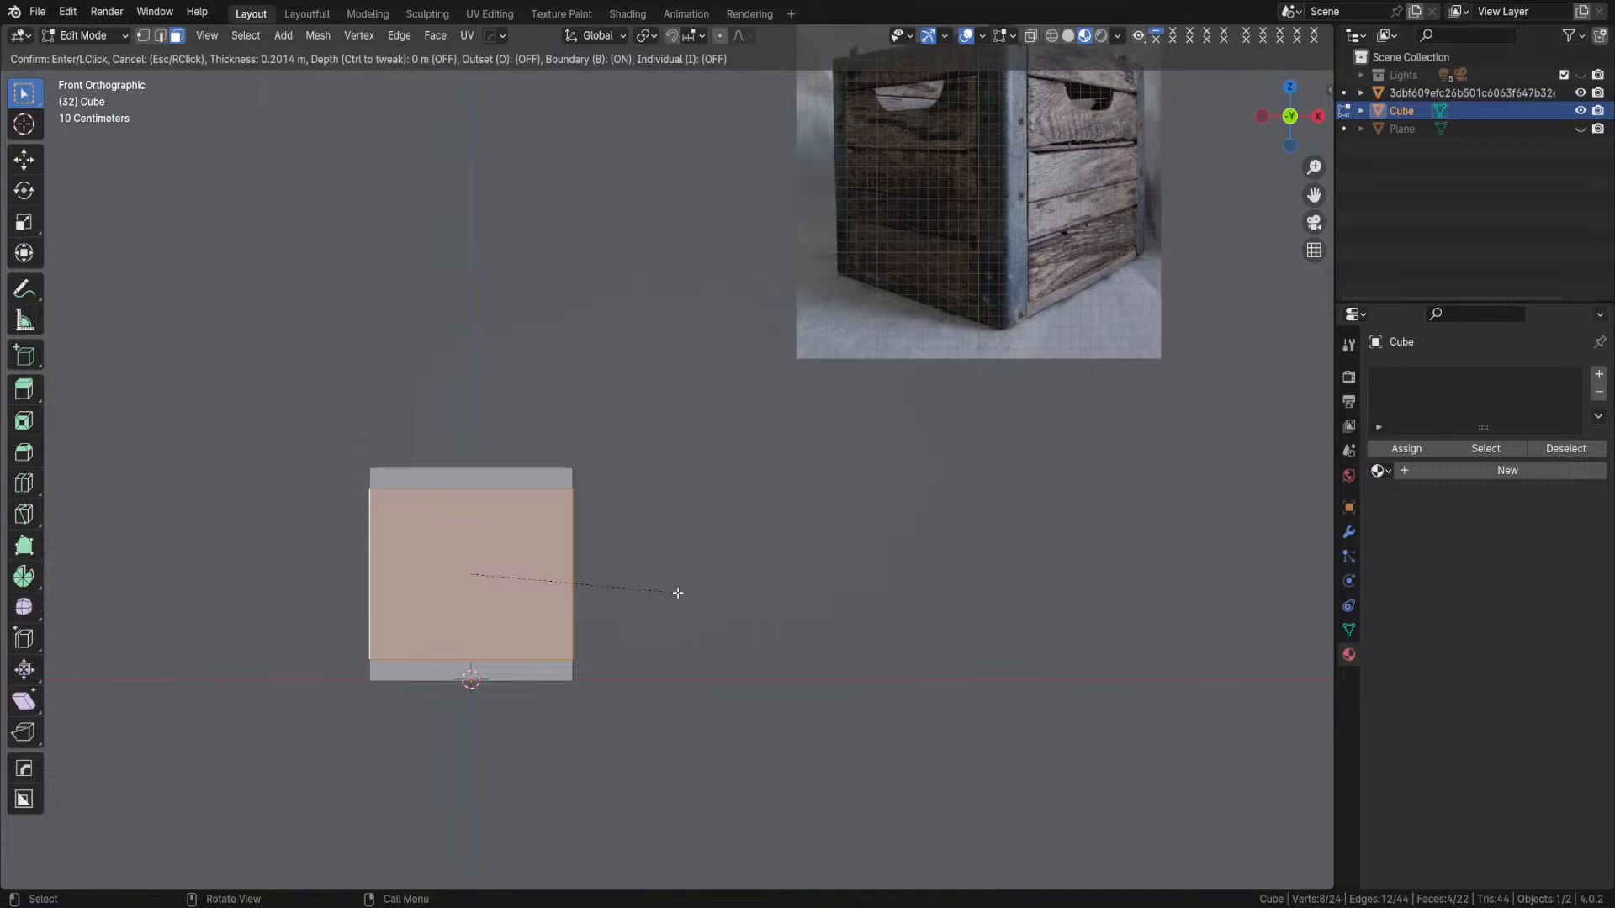
left_click(678, 592)
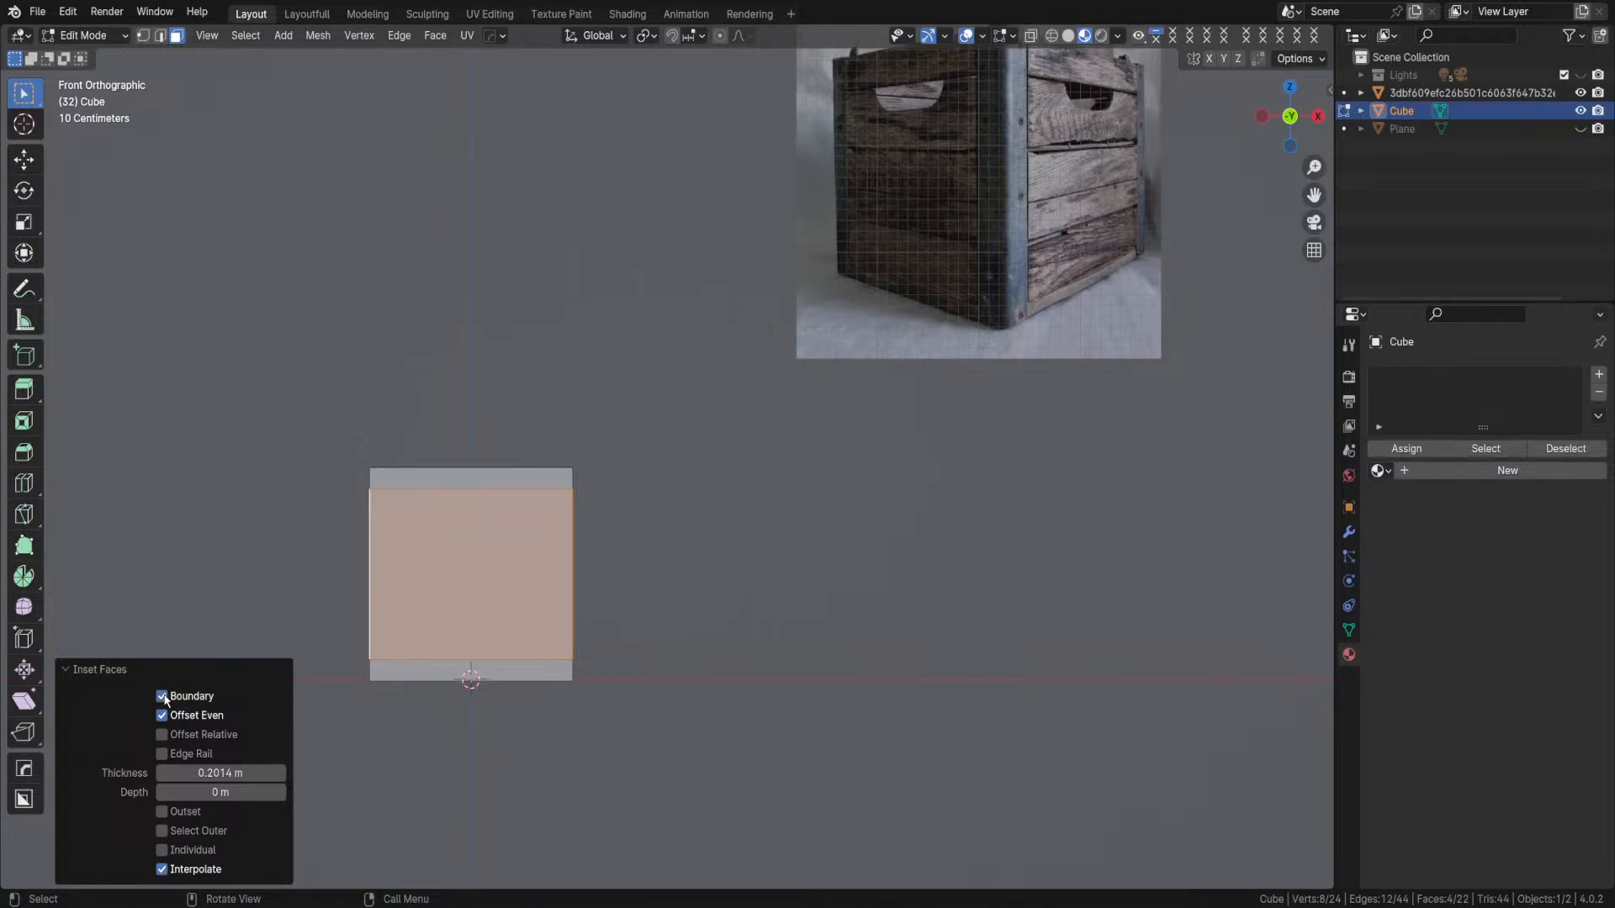
- Make the inset apply to each side face individually and adjust its thickness to 0.2124 m
left_click(163, 754)
left_click(163, 754)
left_click(162, 851)
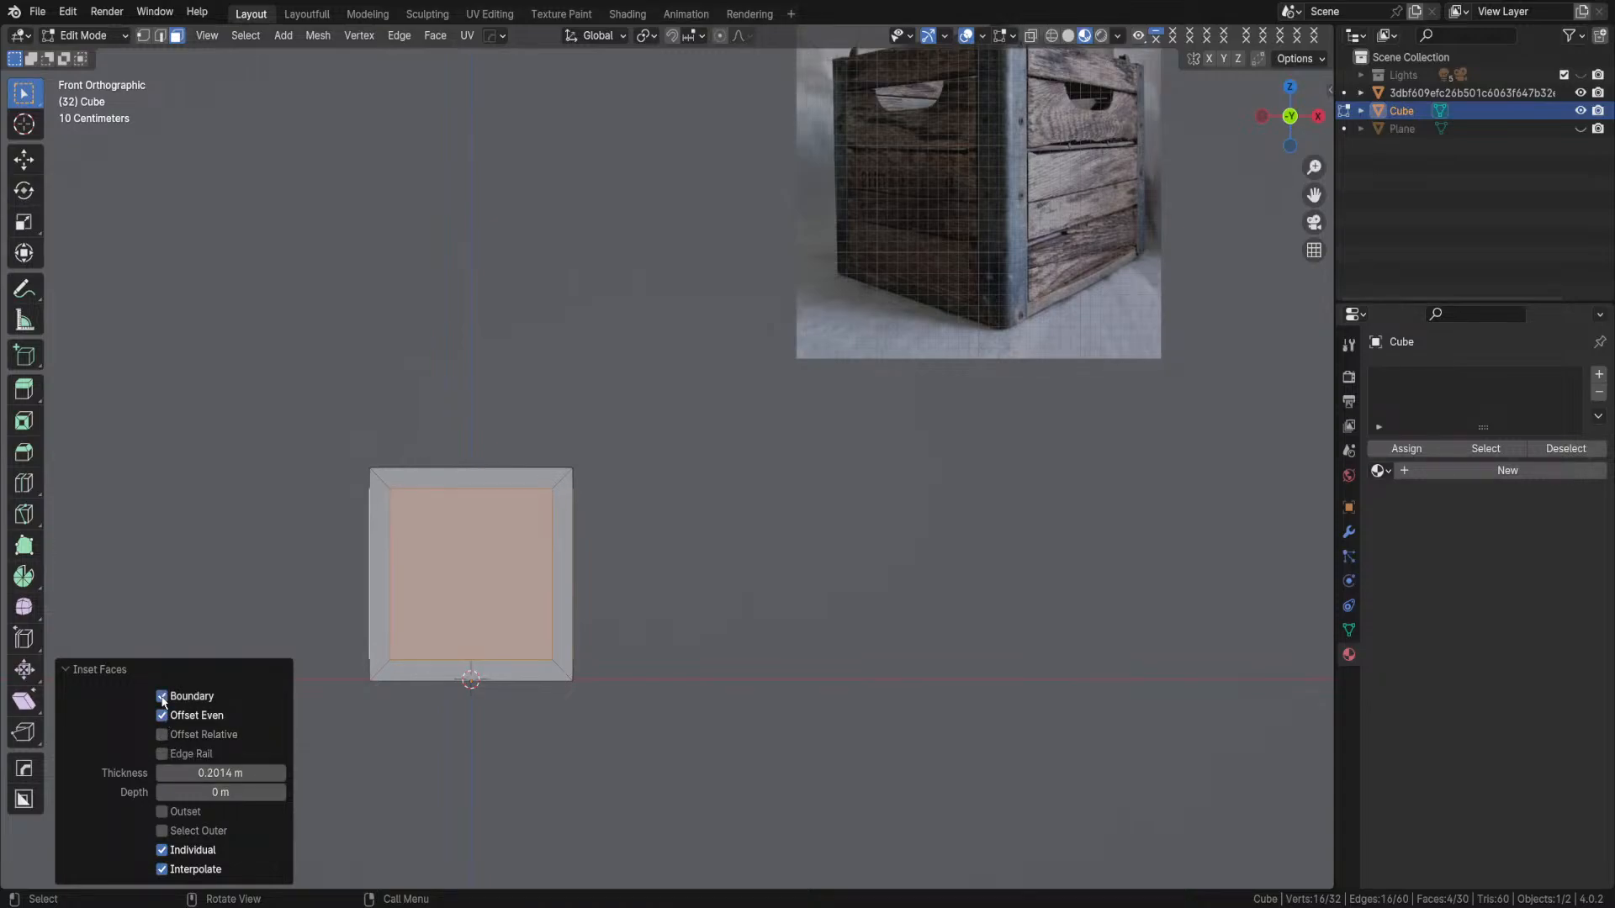
left_click(162, 830)
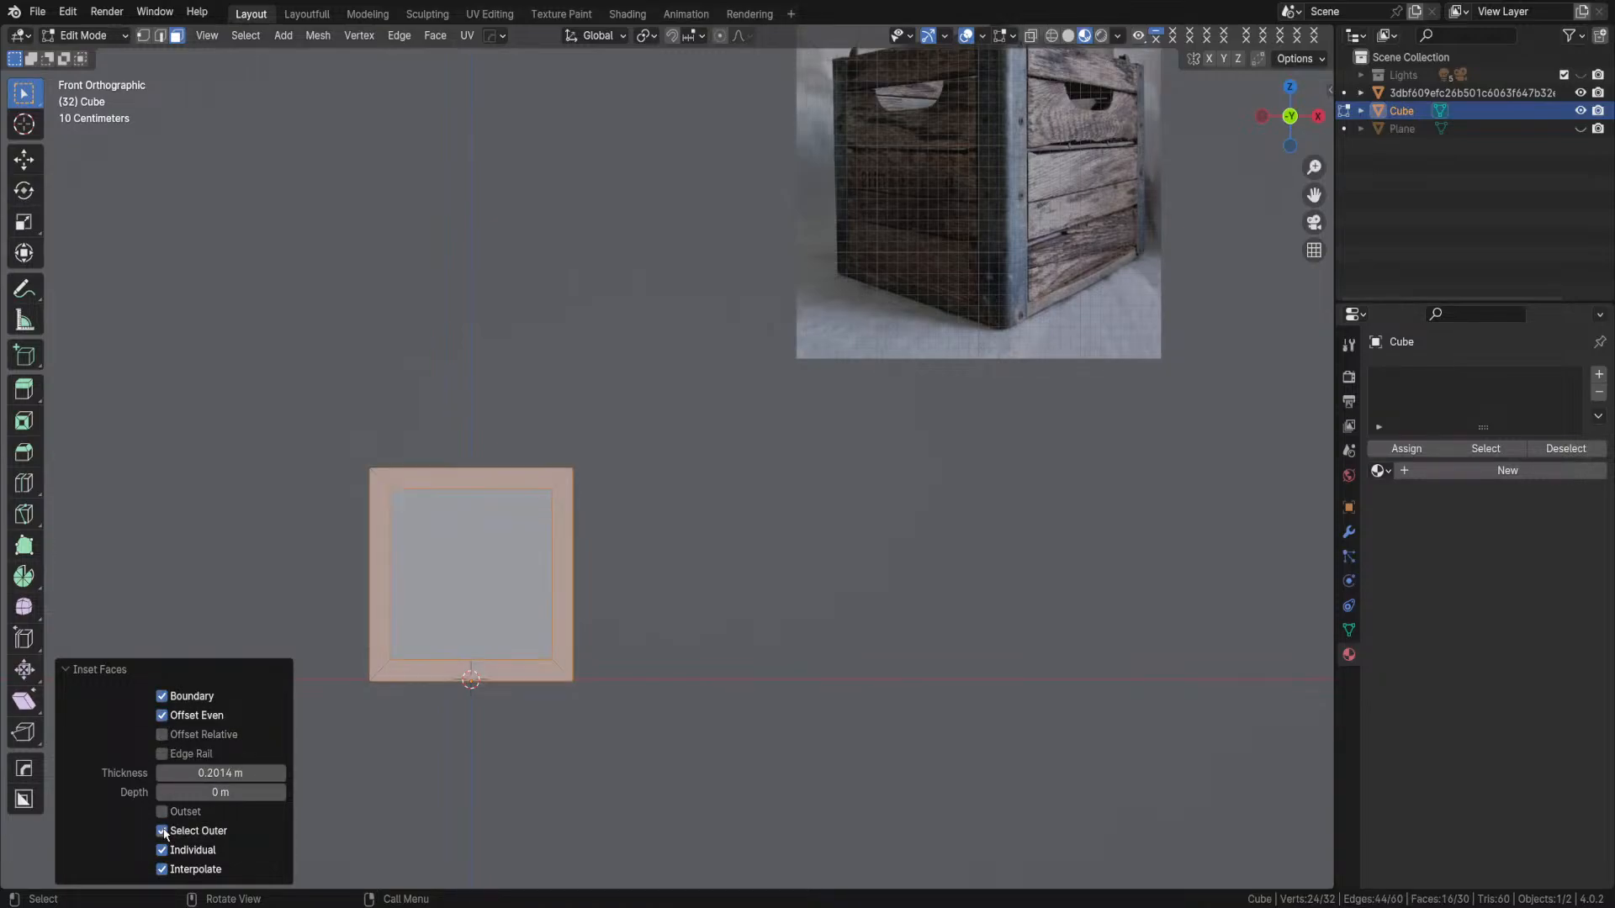
left_click(162, 830)
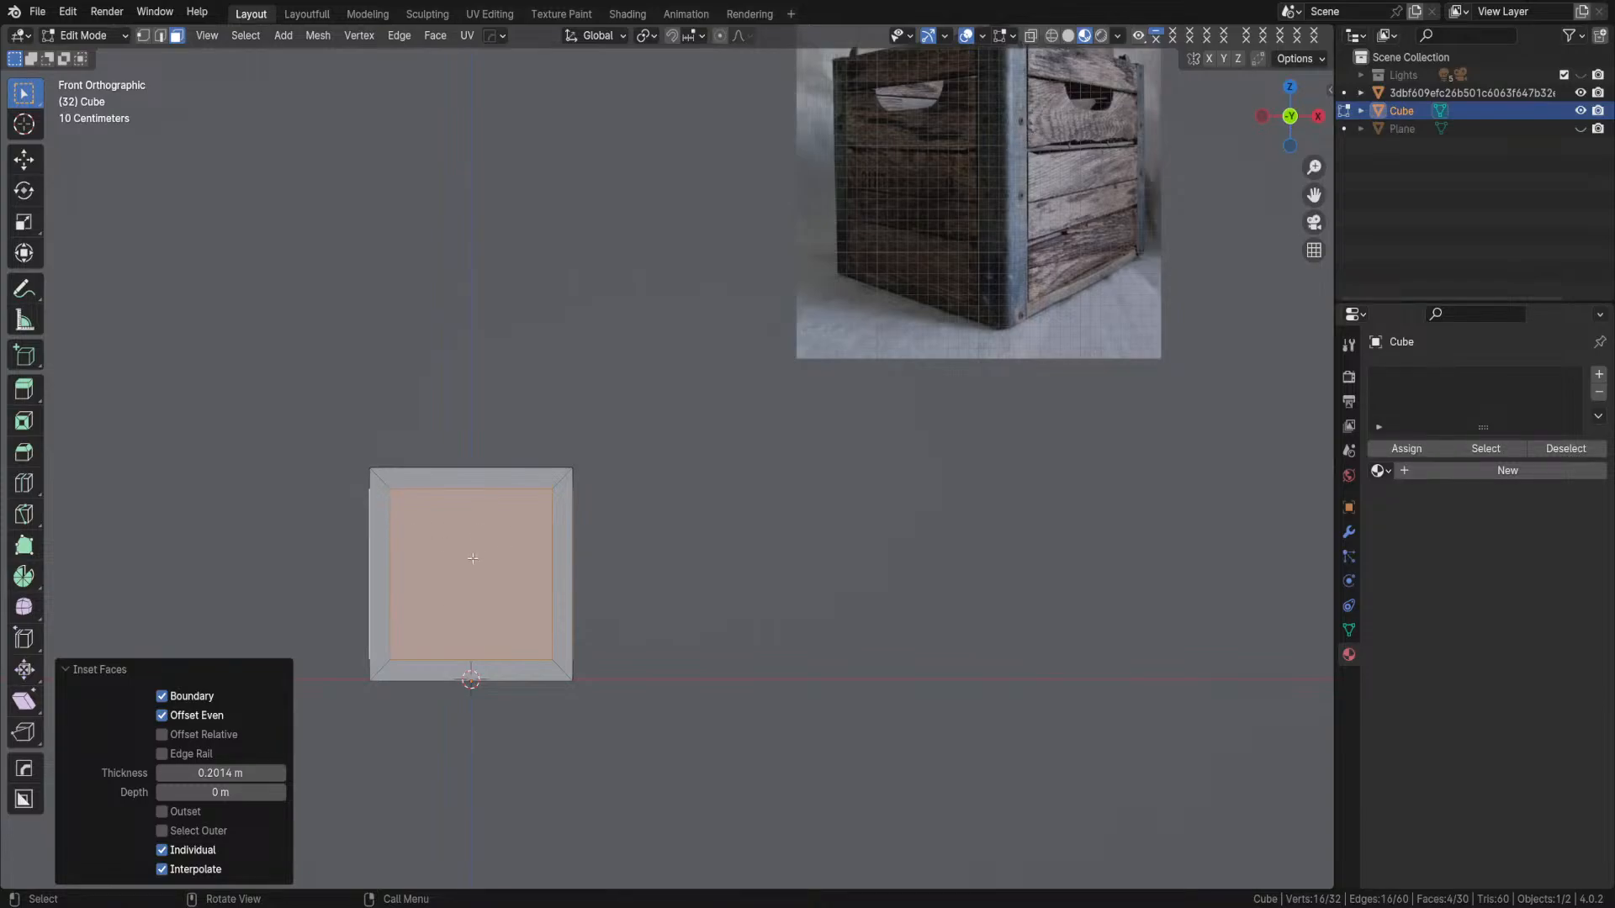
left_click_drag(220, 773, 165, 772)
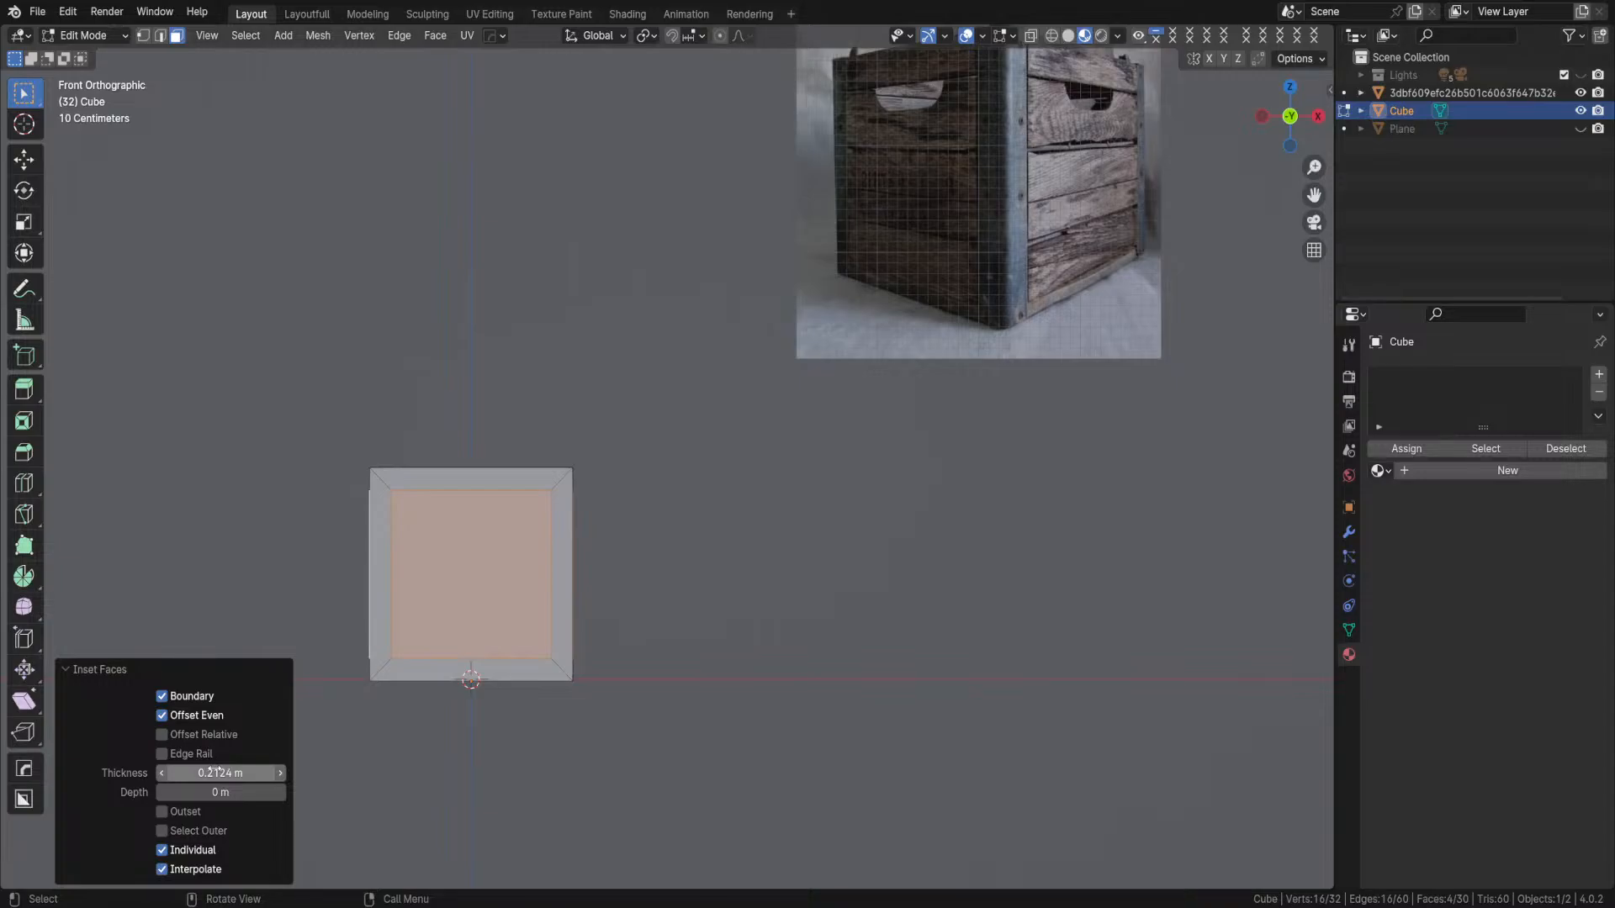
- Select the two narrow border faces that meet at the box's front-left vertical corner
middle_click_drag(515, 592, 517, 525)
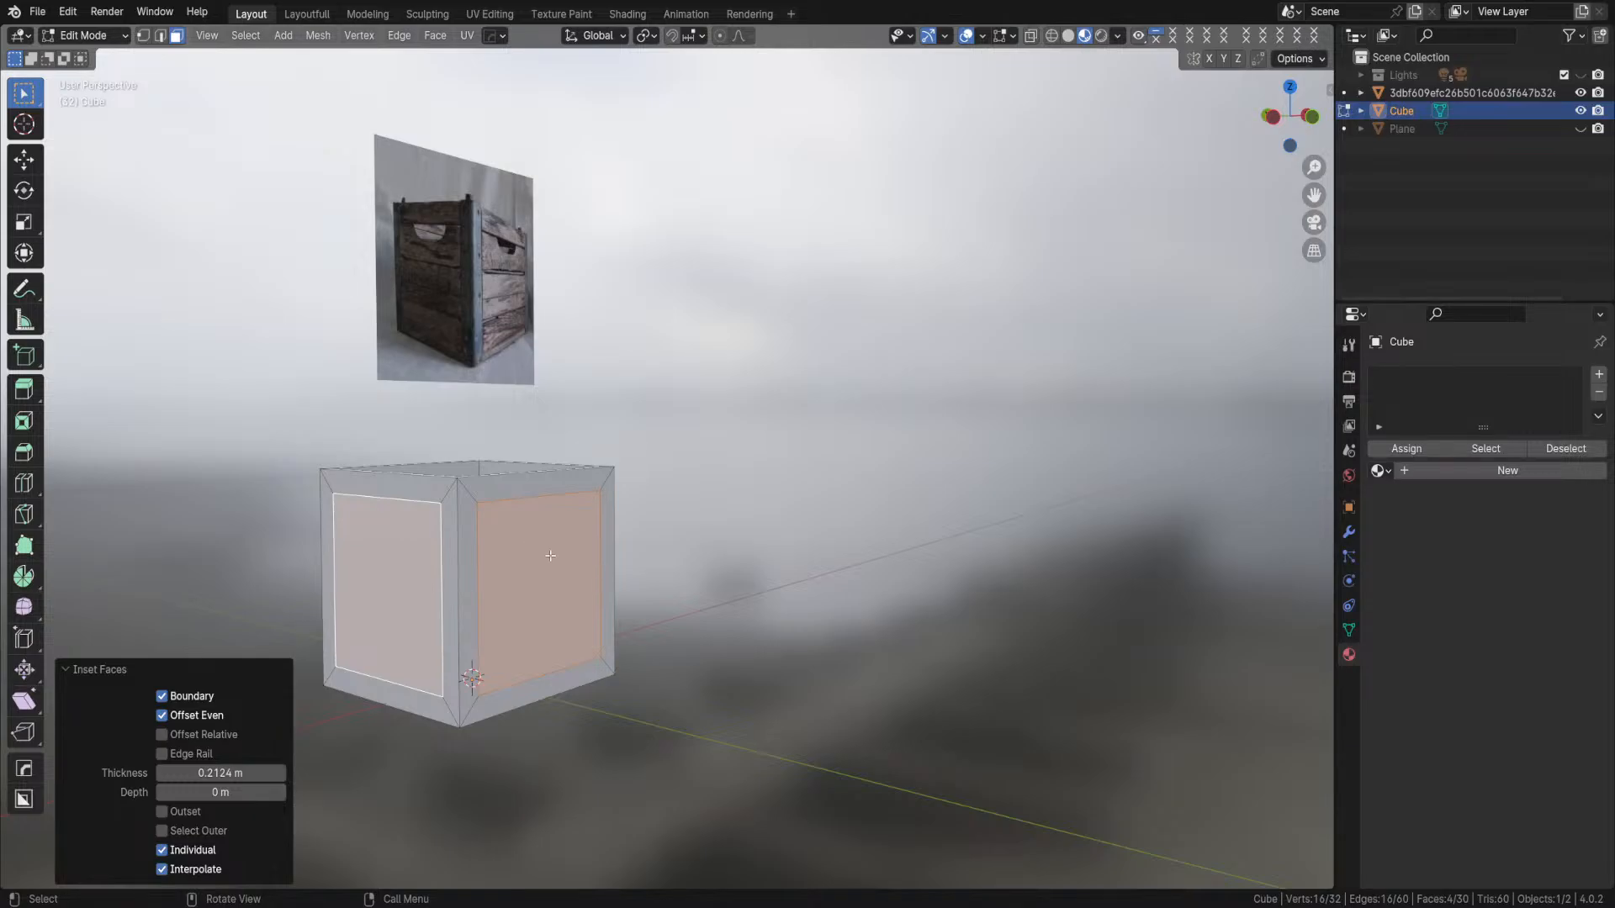
mouse_move(528, 554)
middle_mouse_down()
mouse_move(465, 548)
mouse_move(574, 568)
mouse_move(529, 572)
middle_mouse_up()
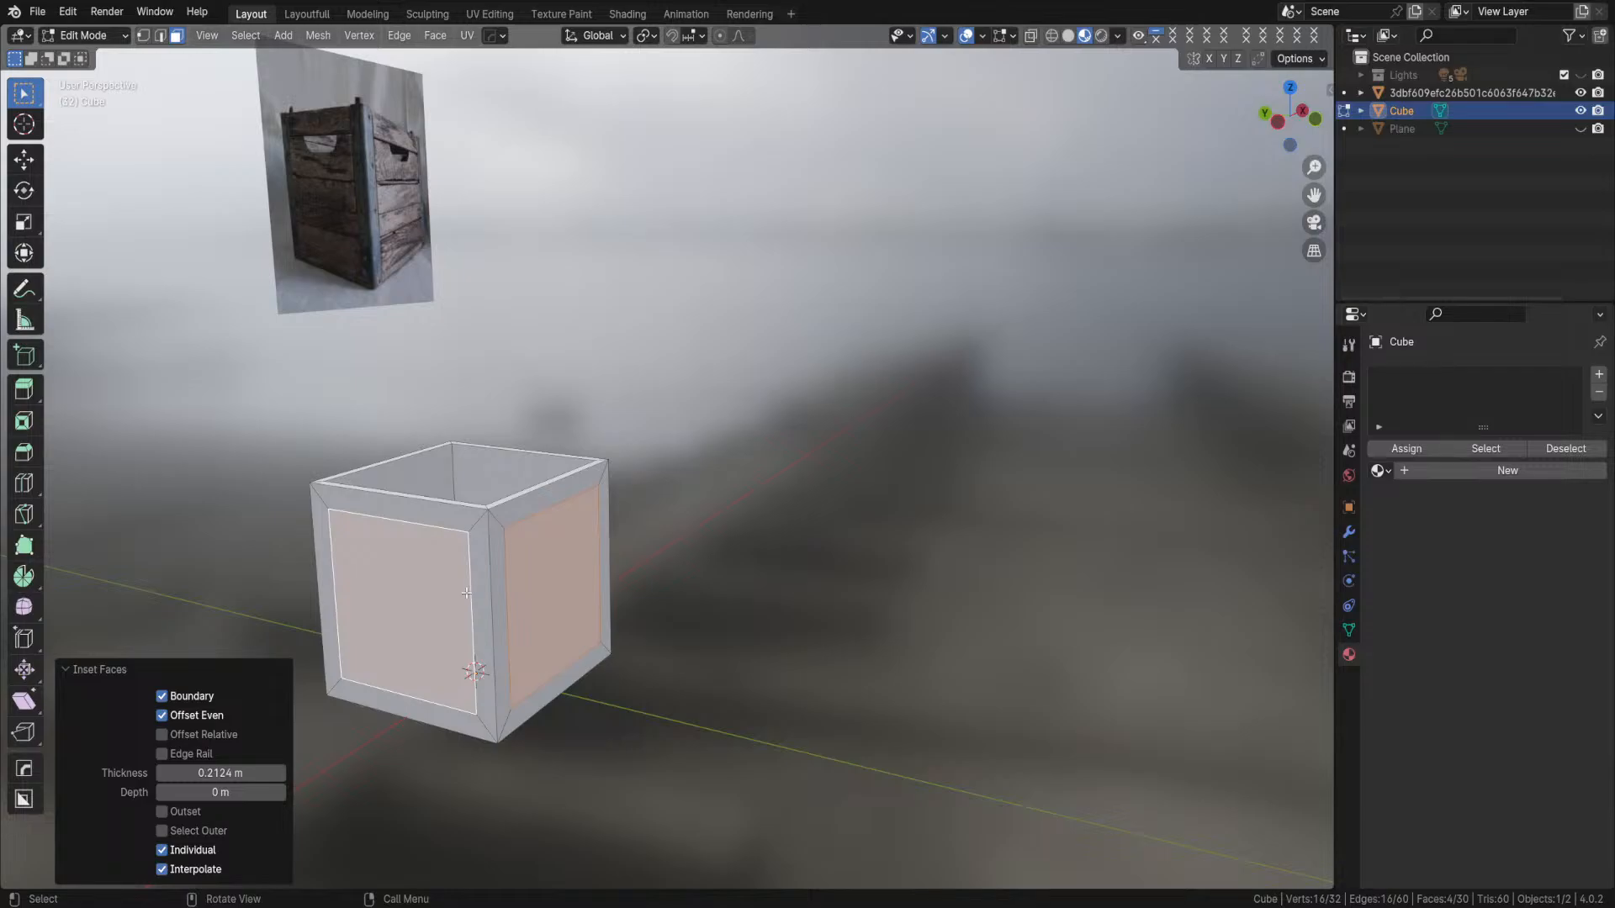
left_click(495, 591)
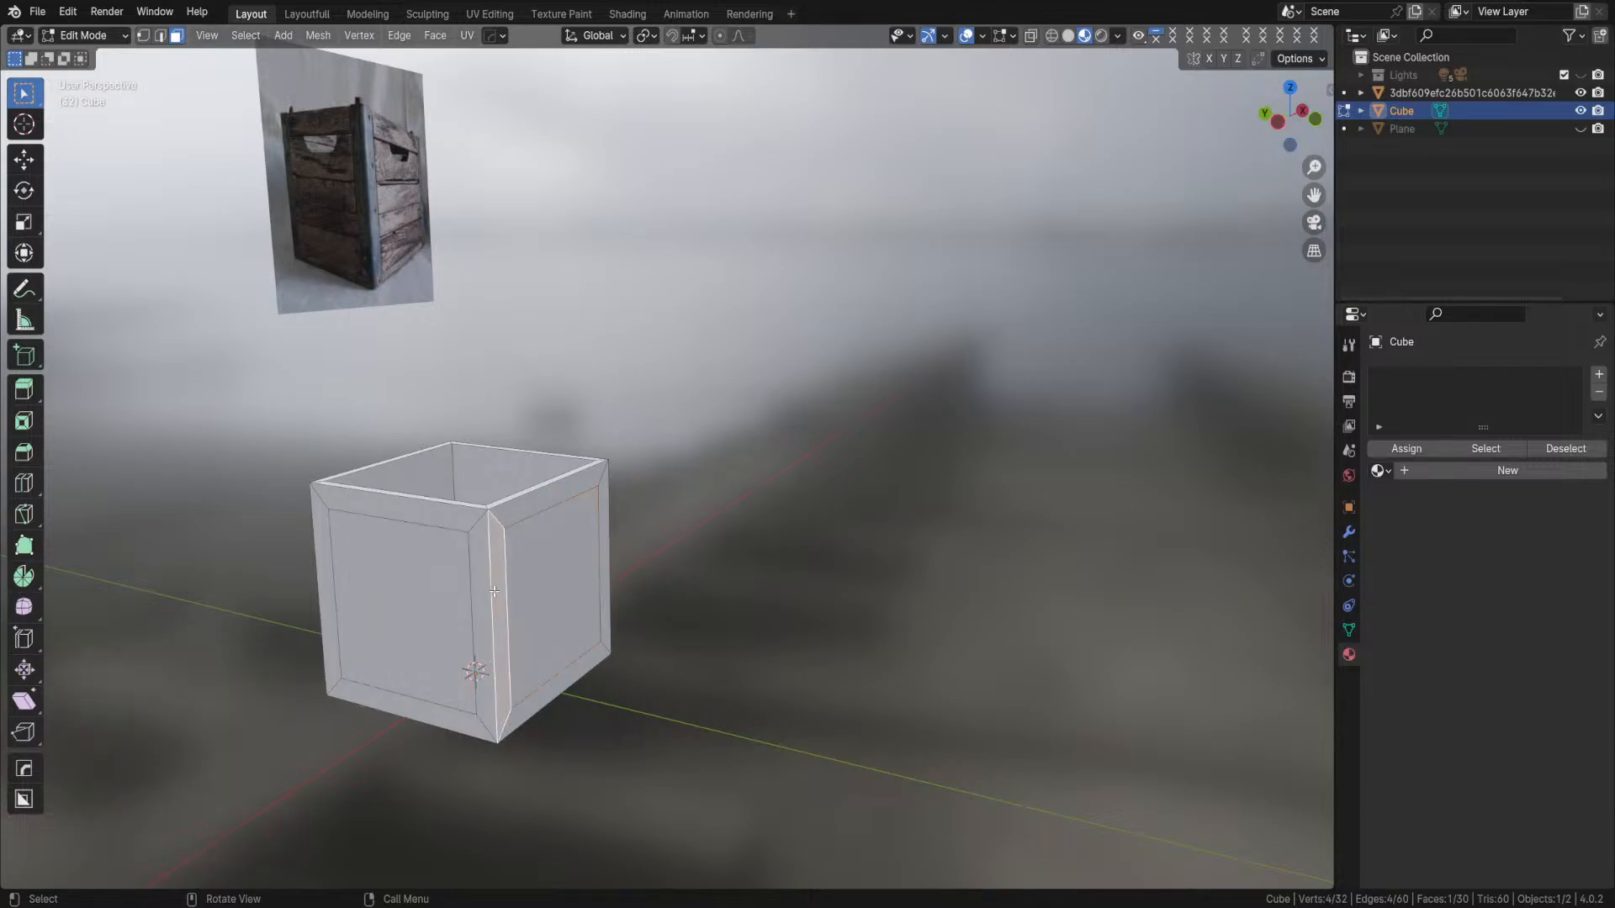
left_click(484, 593, "shift")
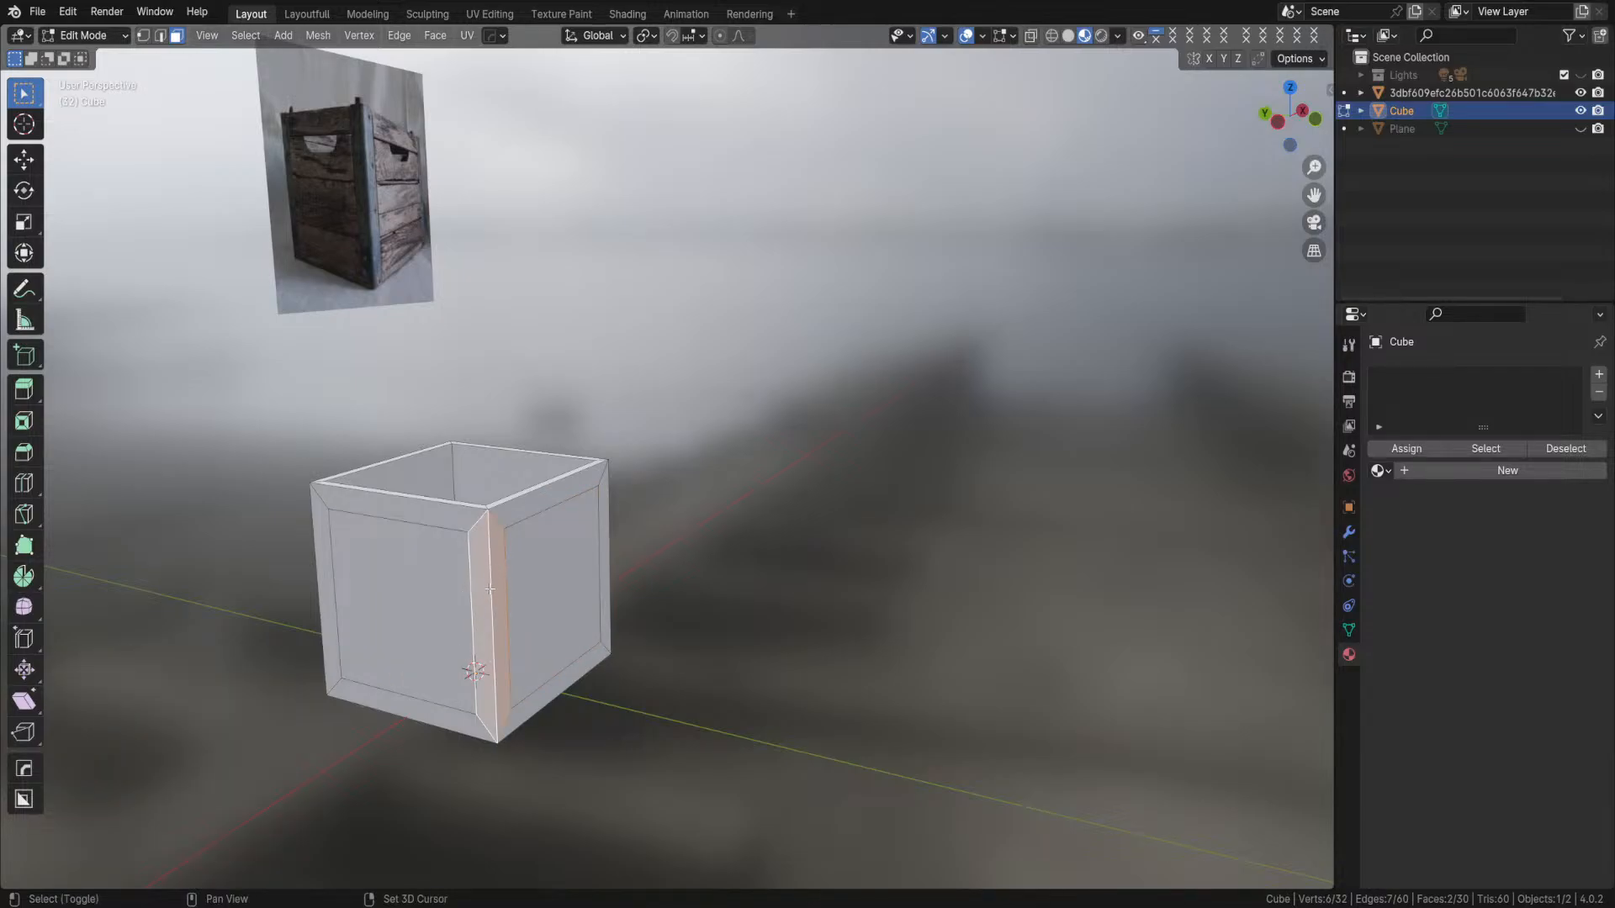
middle_click_drag(550, 572, 516, 605)
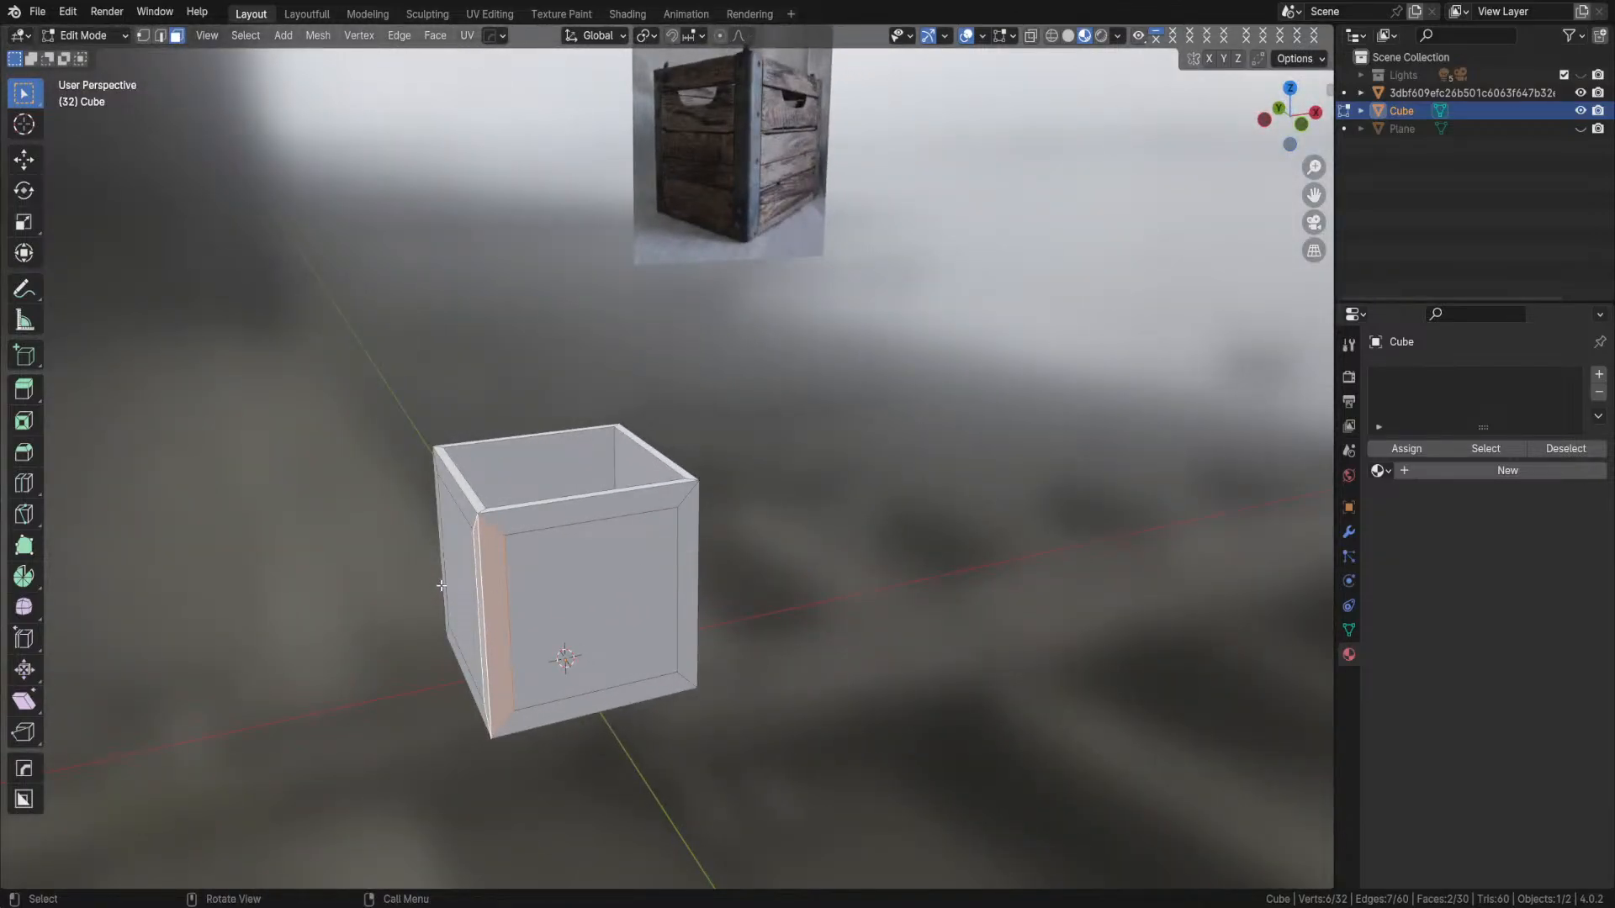
middle_click_drag(496, 574, 560, 642)
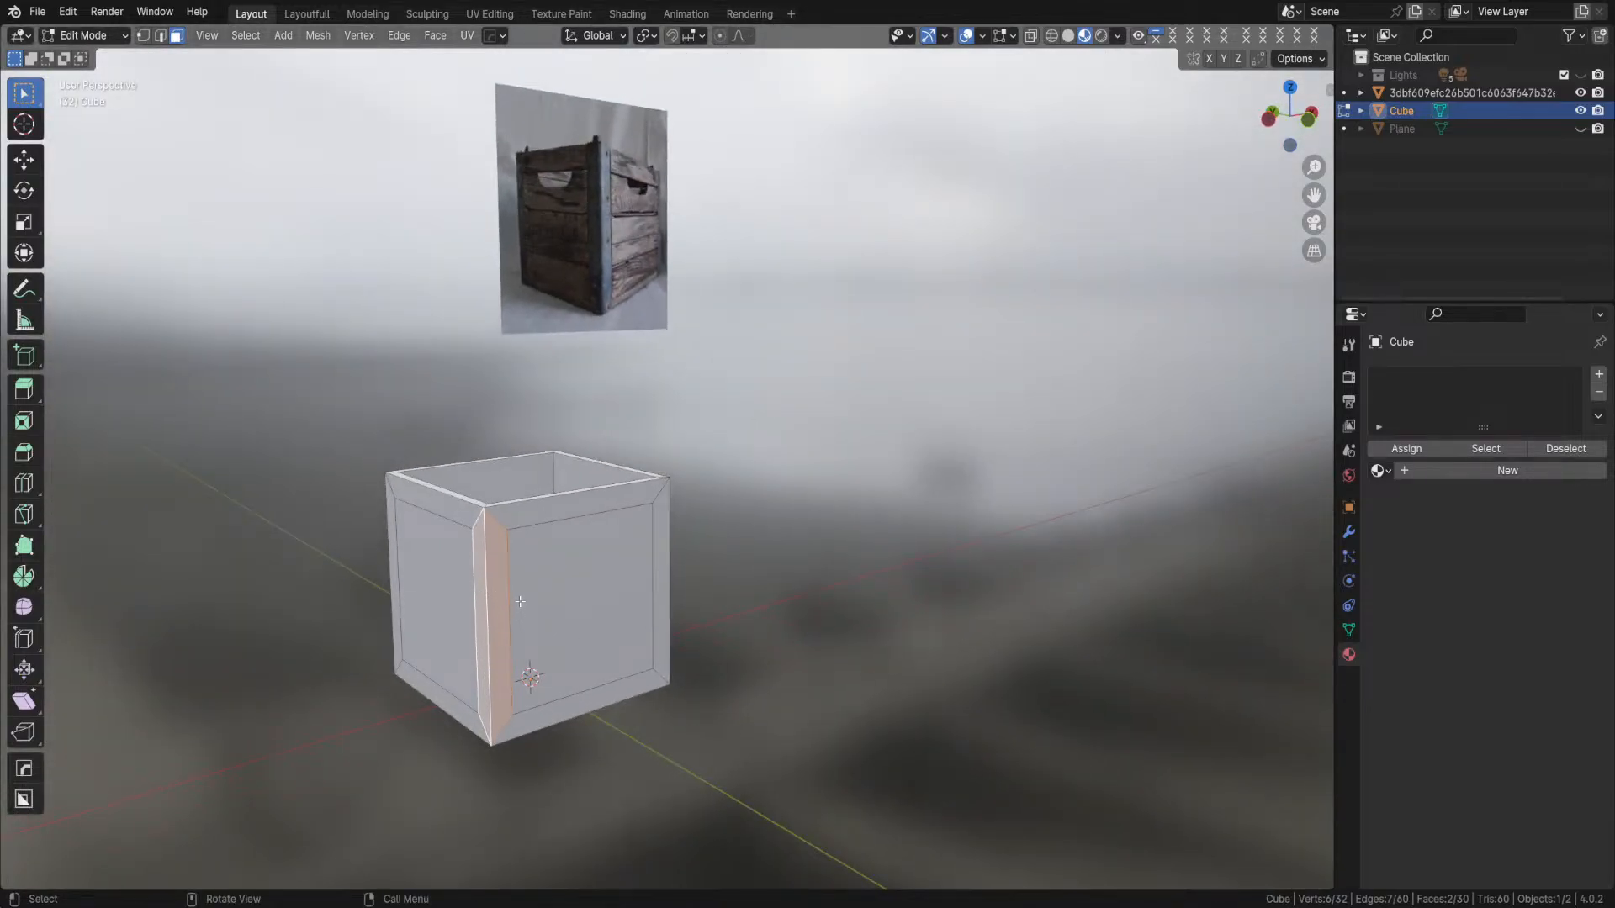
middle_click_drag(489, 607, 886, 623)
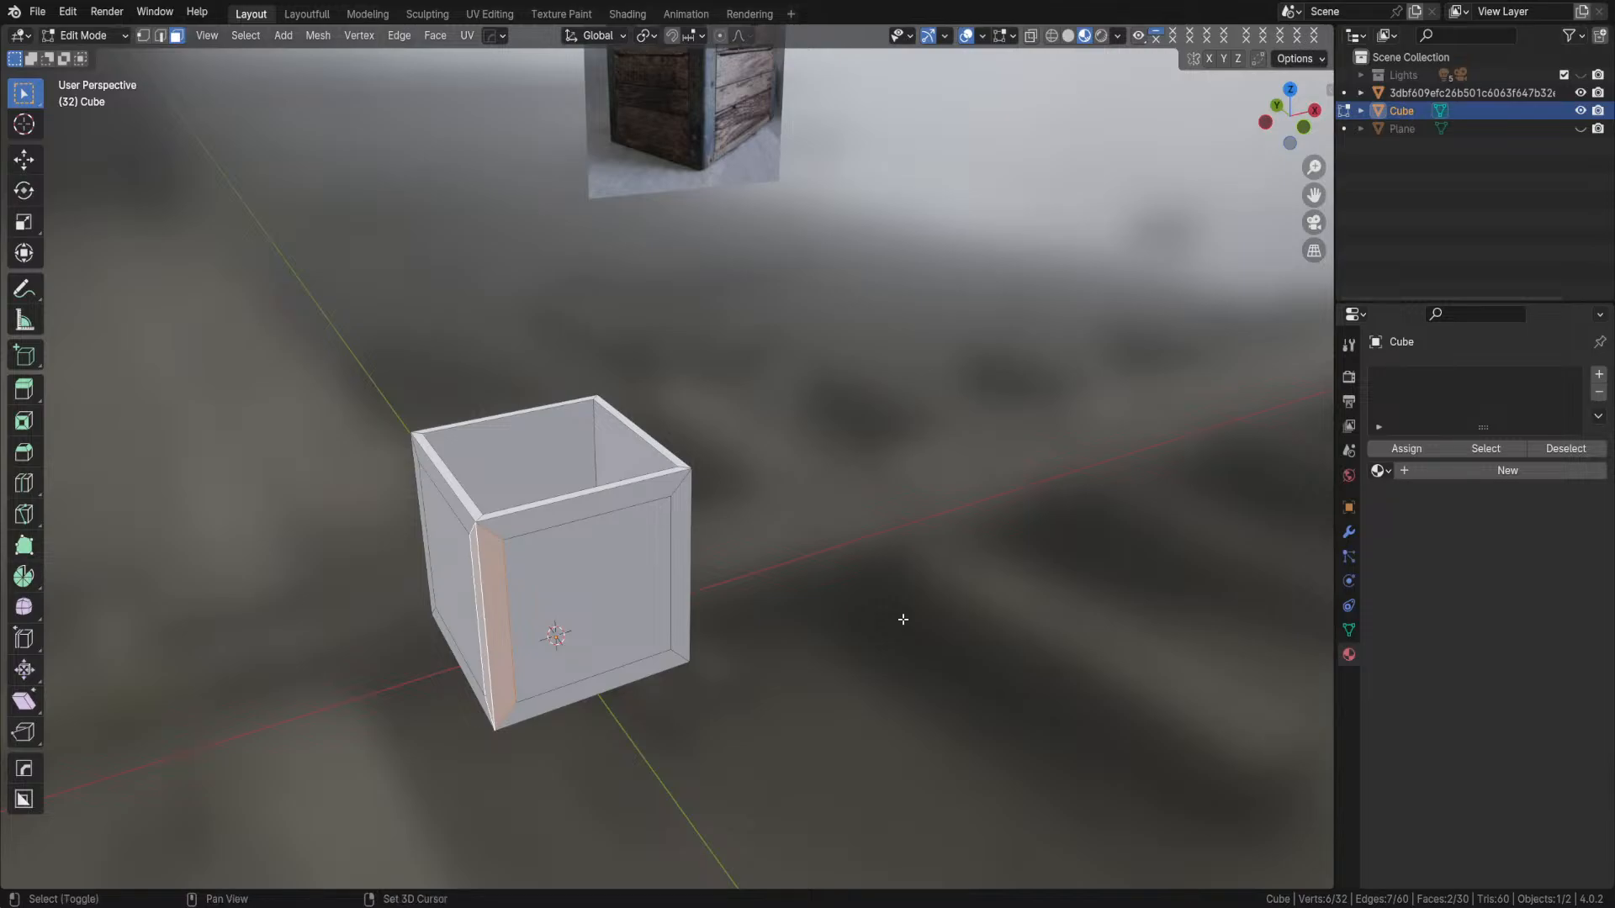
- Duplicate the two corner strip faces and move the copy about -1.04 m along X, away from the box
key("g")
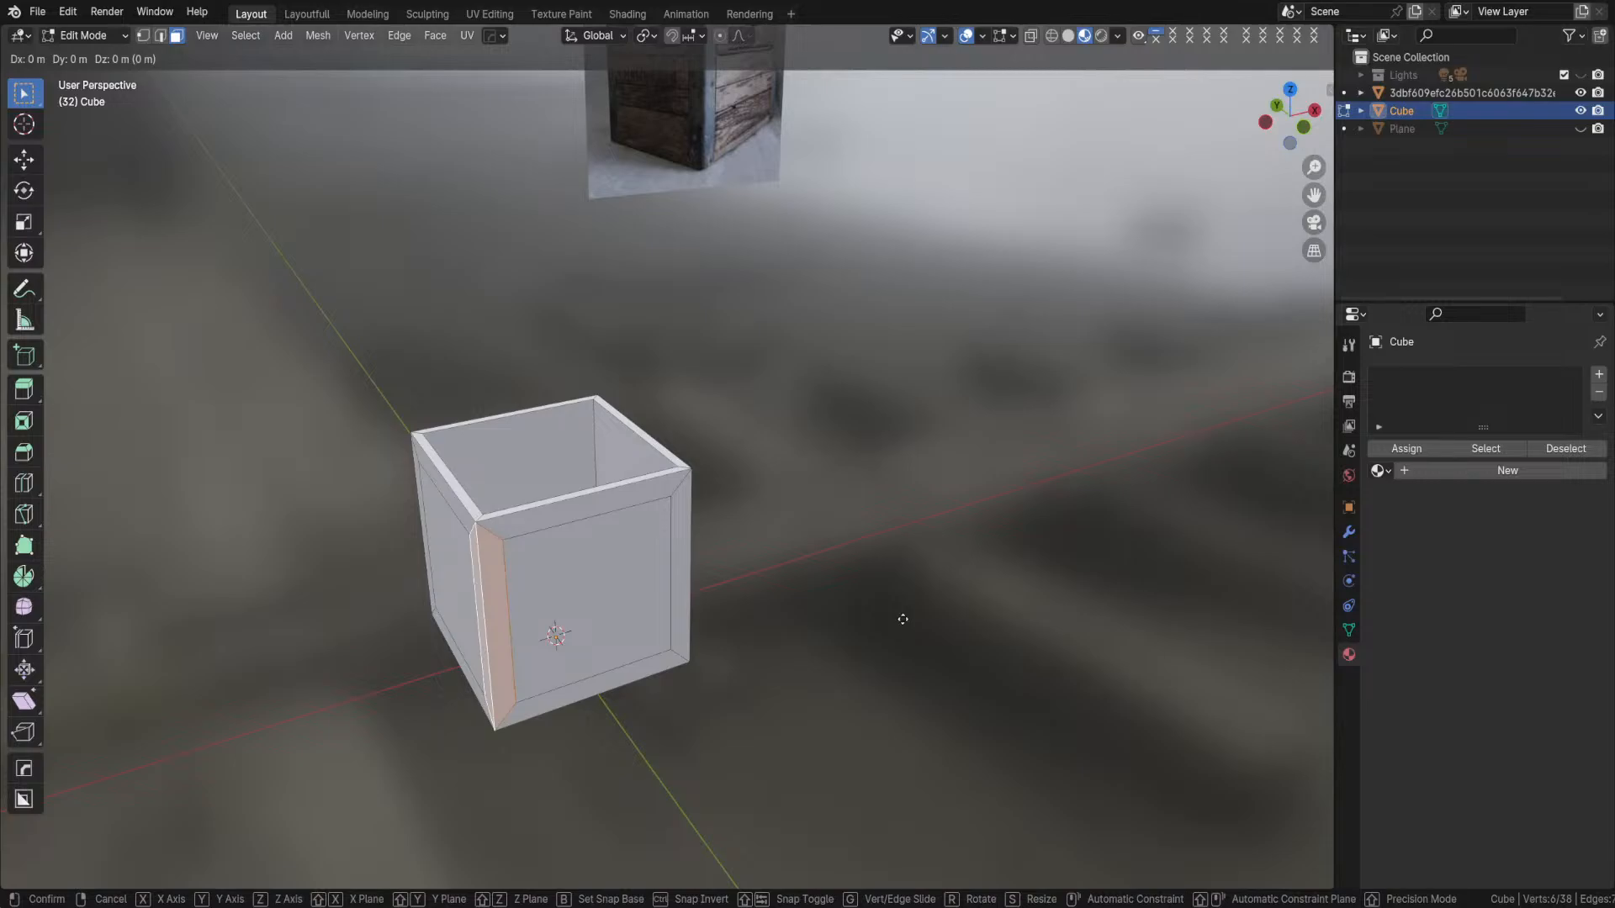
key("x")
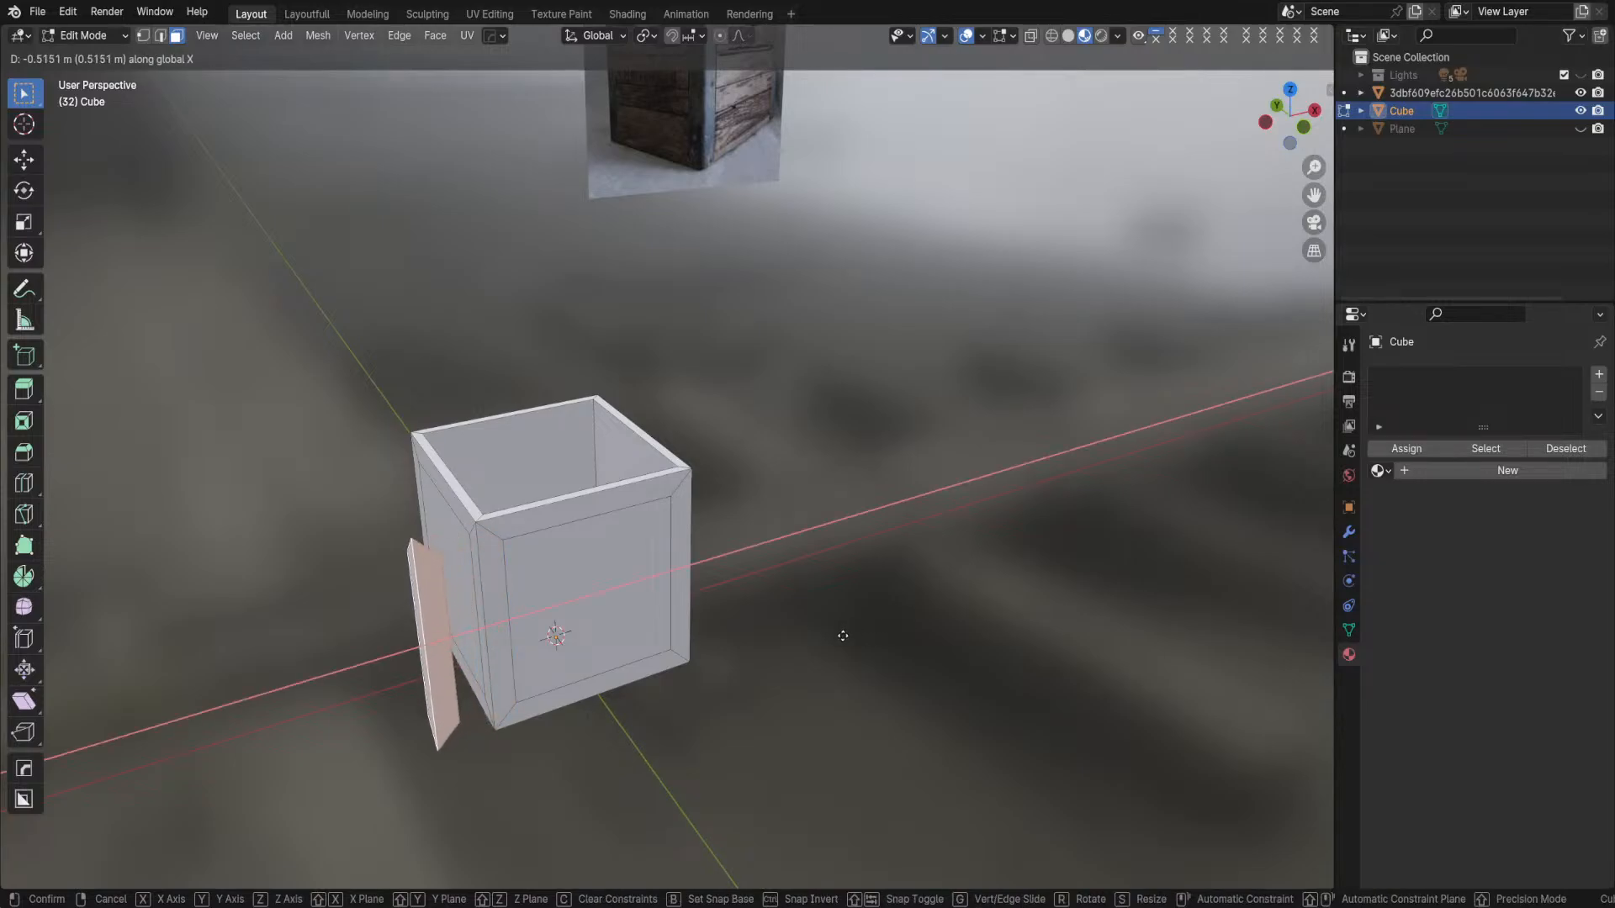
left_click(779, 663)
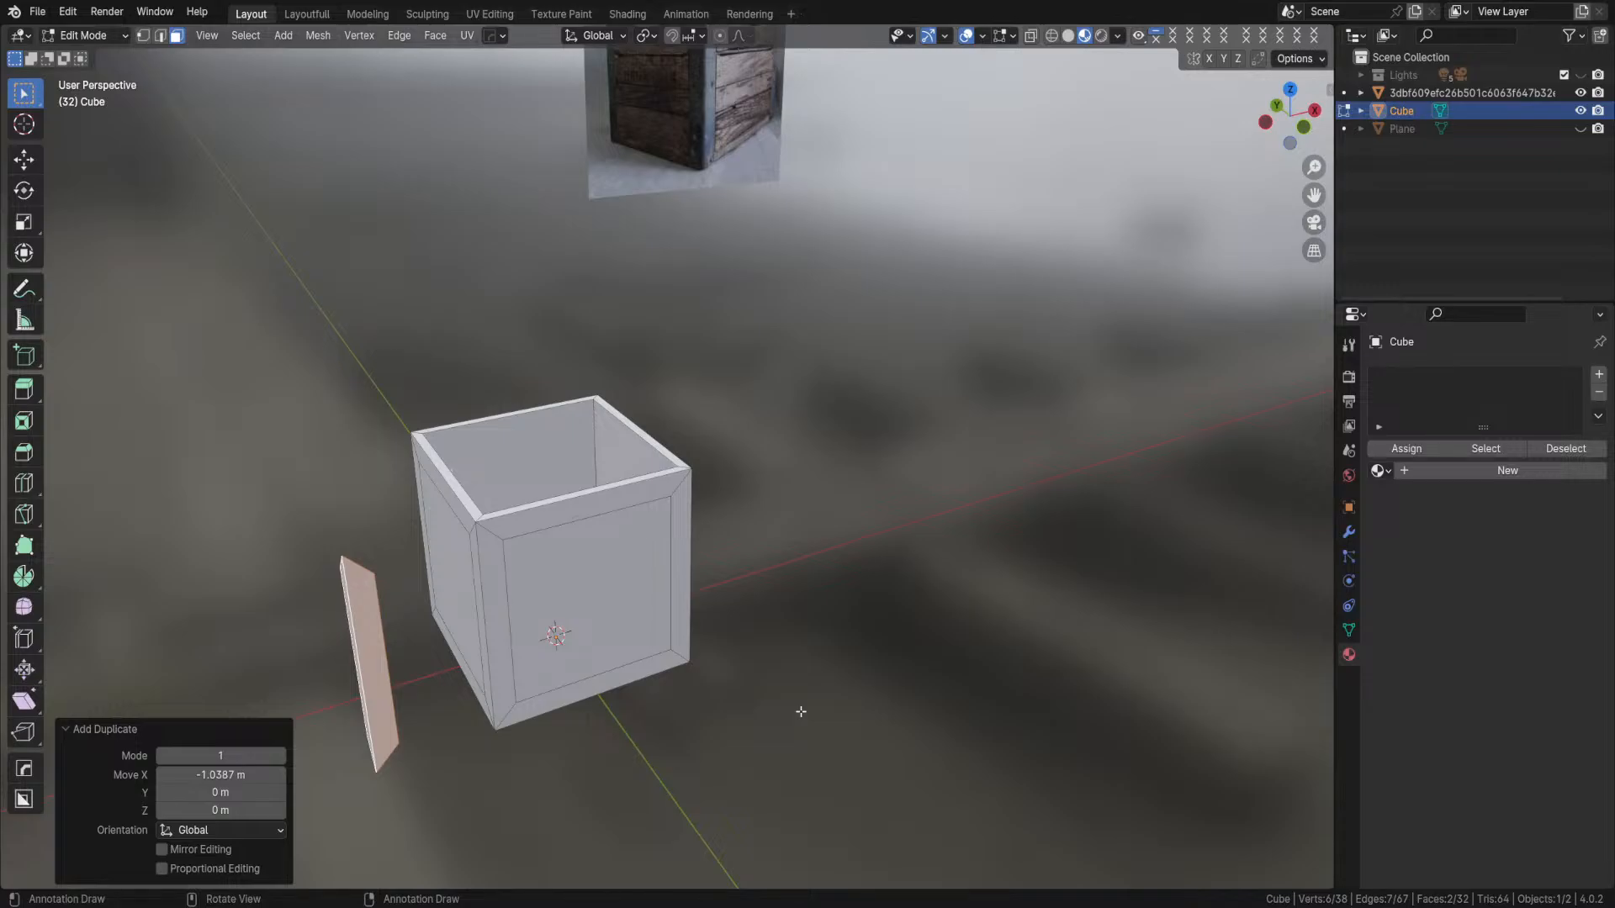
- Switch to vertex selection and select the two outer top vertices of the duplicated corner strip
middle_click_drag(504, 765, 473, 557)
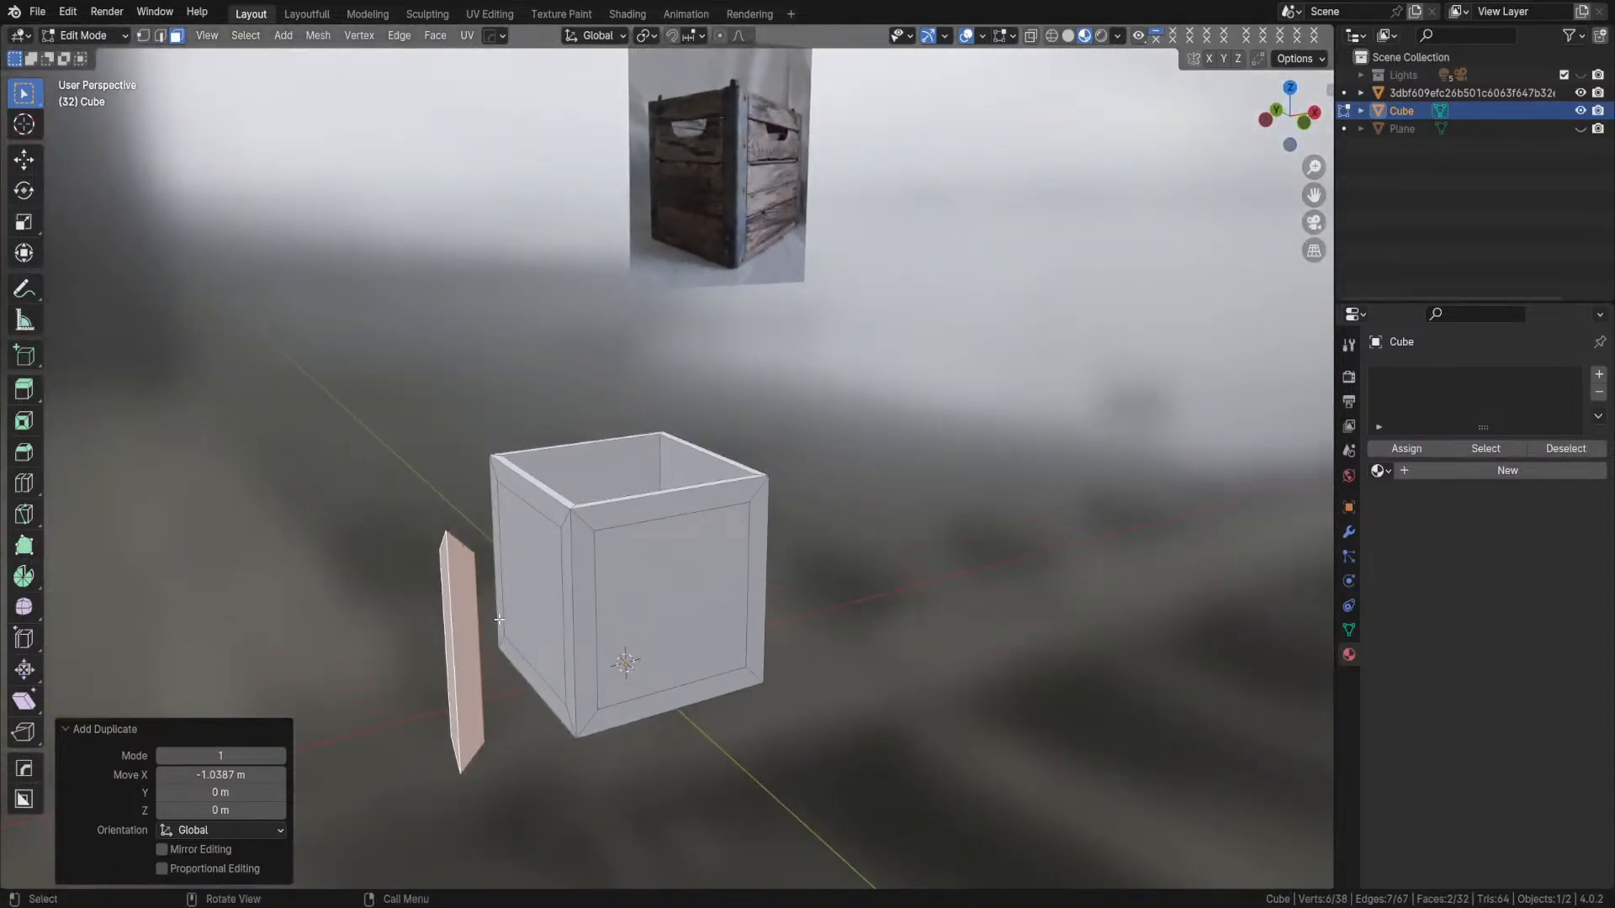
key("1")
left_click(473, 554)
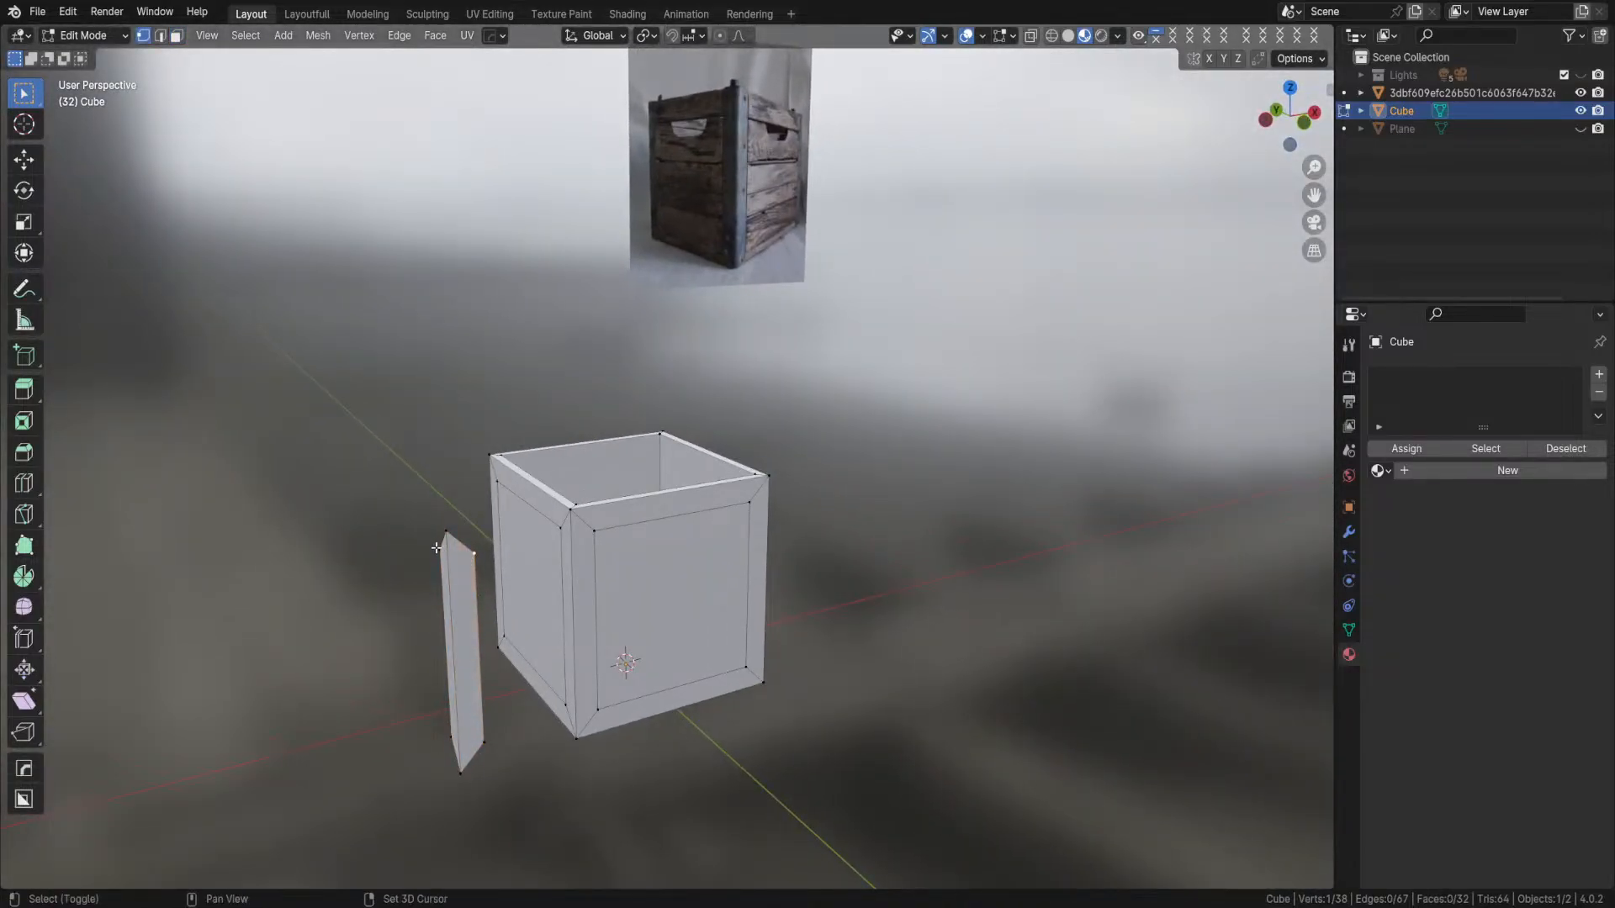
middle_click_drag(437, 548, 471, 648)
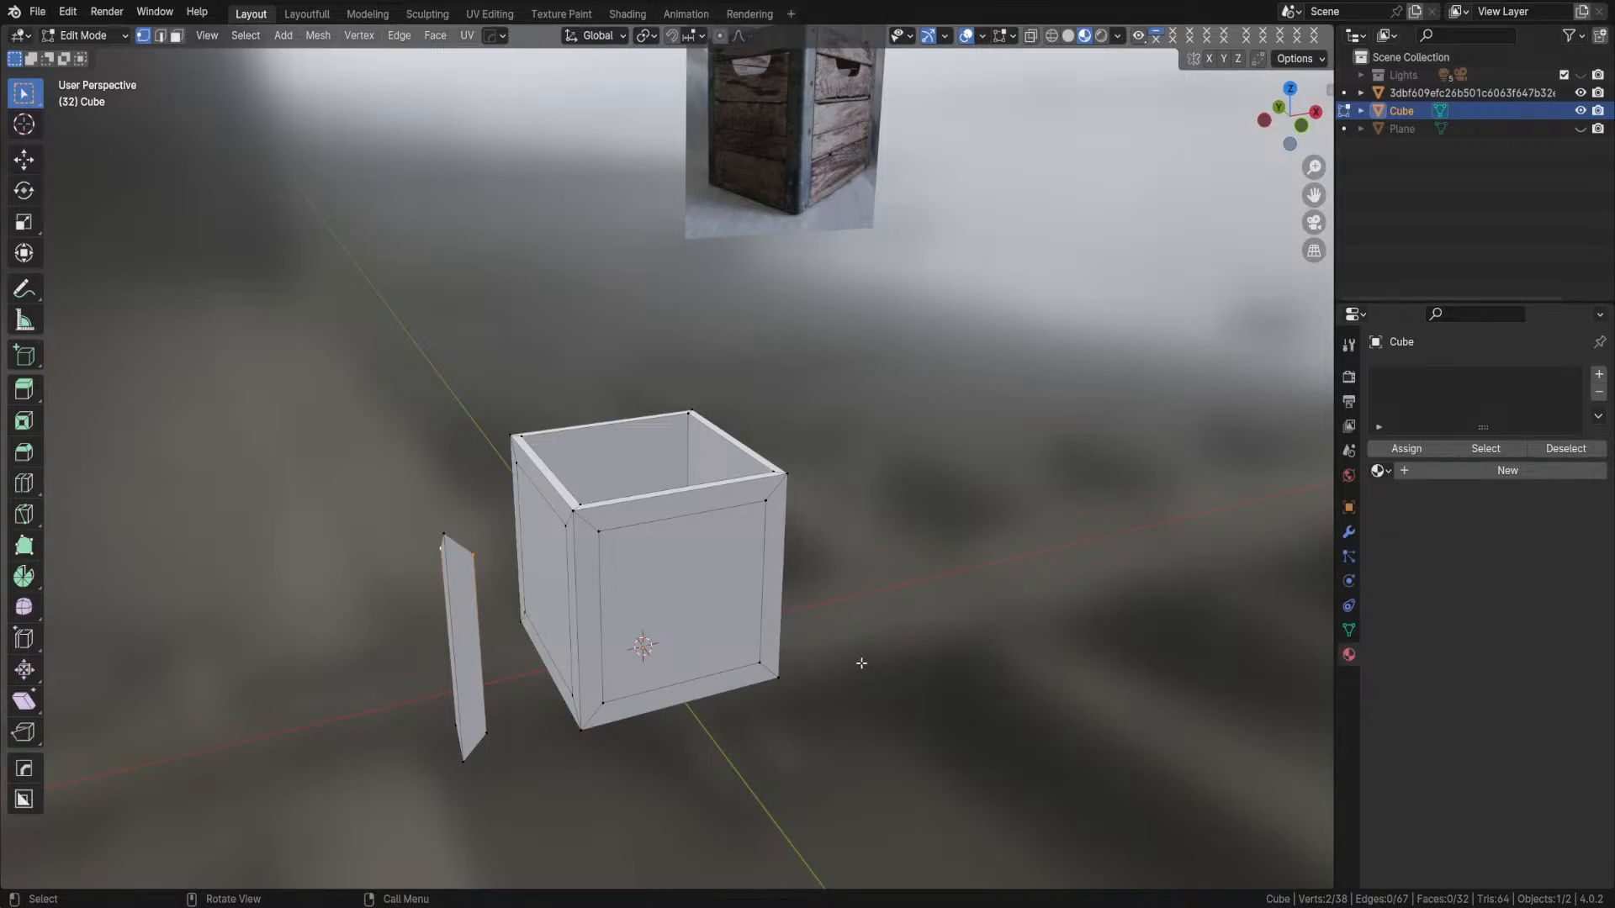
middle_click_drag(857, 662, 860, 653)
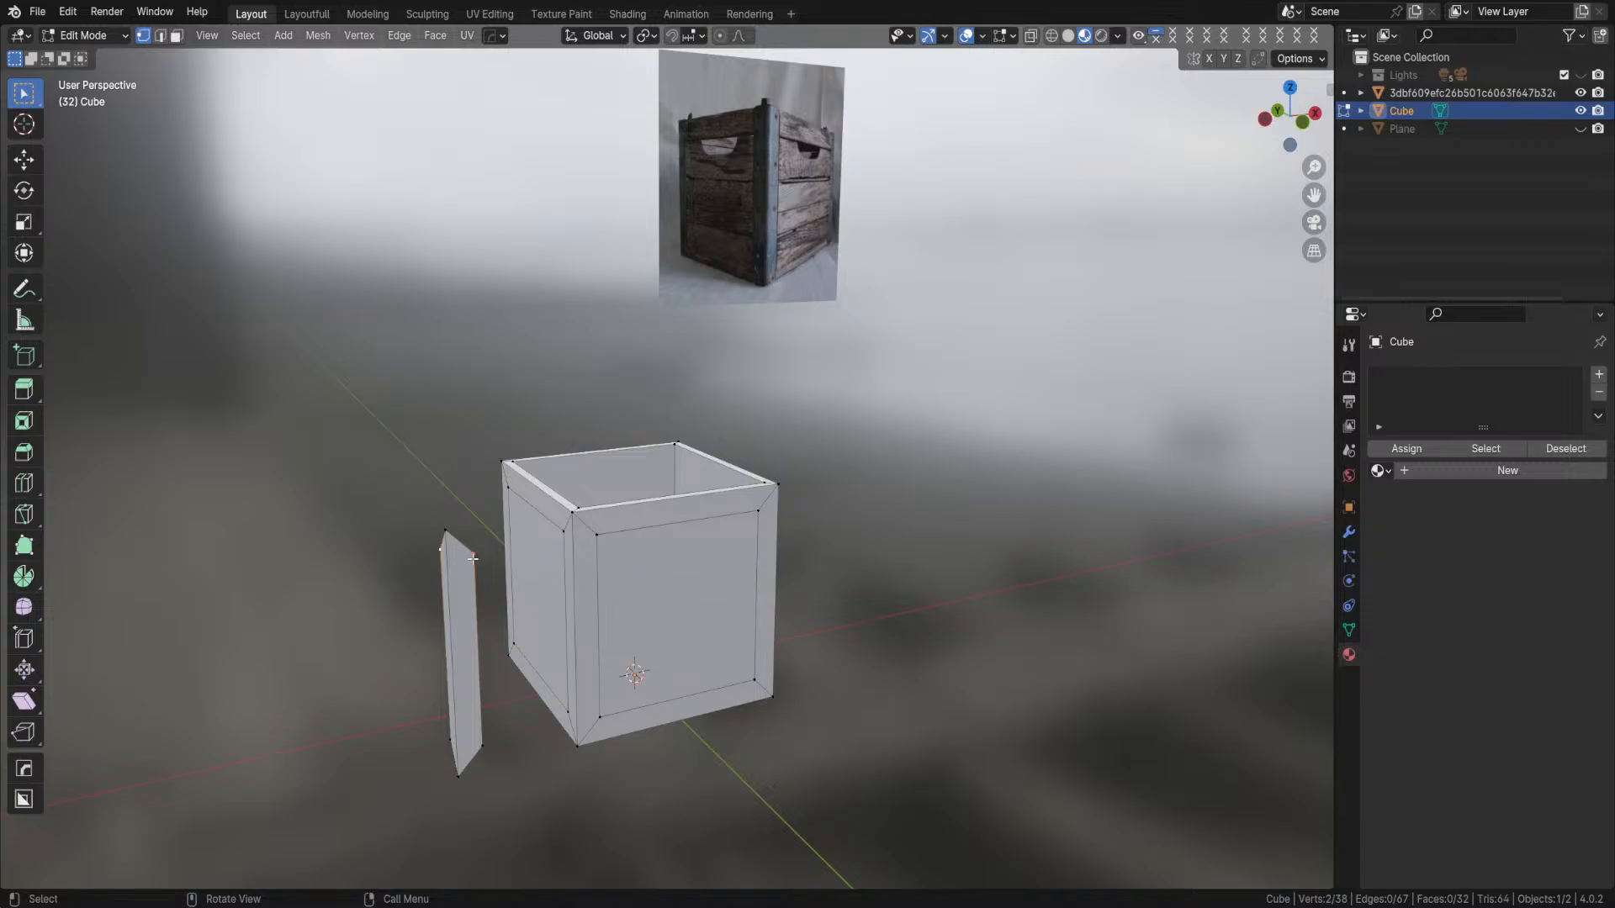
middle_click_drag(468, 578, 484, 622)
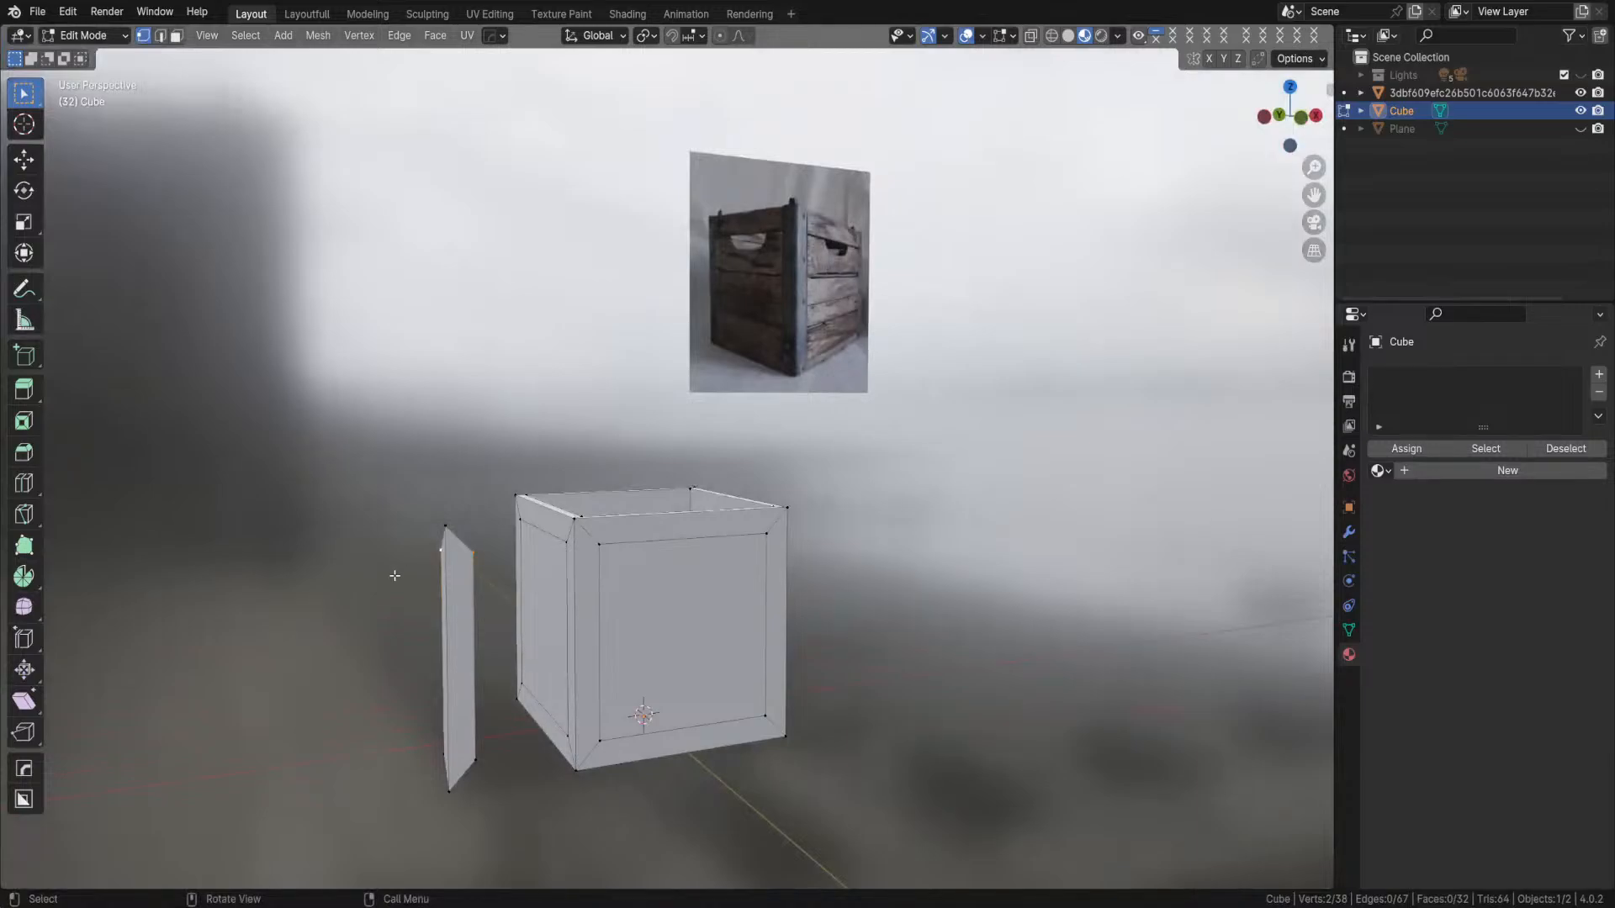
left_click(472, 555)
left_click(440, 551, "shift")
middle_click_drag(487, 579, 643, 496)
middle_click_drag(552, 562, 624, 510, "shift")
mouse_move(682, 447)
middle_mouse_down()
mouse_move(620, 454)
mouse_move(652, 469)
mouse_move(613, 412)
mouse_move(665, 440)
mouse_move(534, 462)
mouse_move(663, 401)
mouse_move(661, 456)
mouse_move(678, 424)
middle_mouse_up()
left_click(612, 411, "shift")
left_click(603, 411, "shift")
middle_click_drag(703, 531, 692, 584)
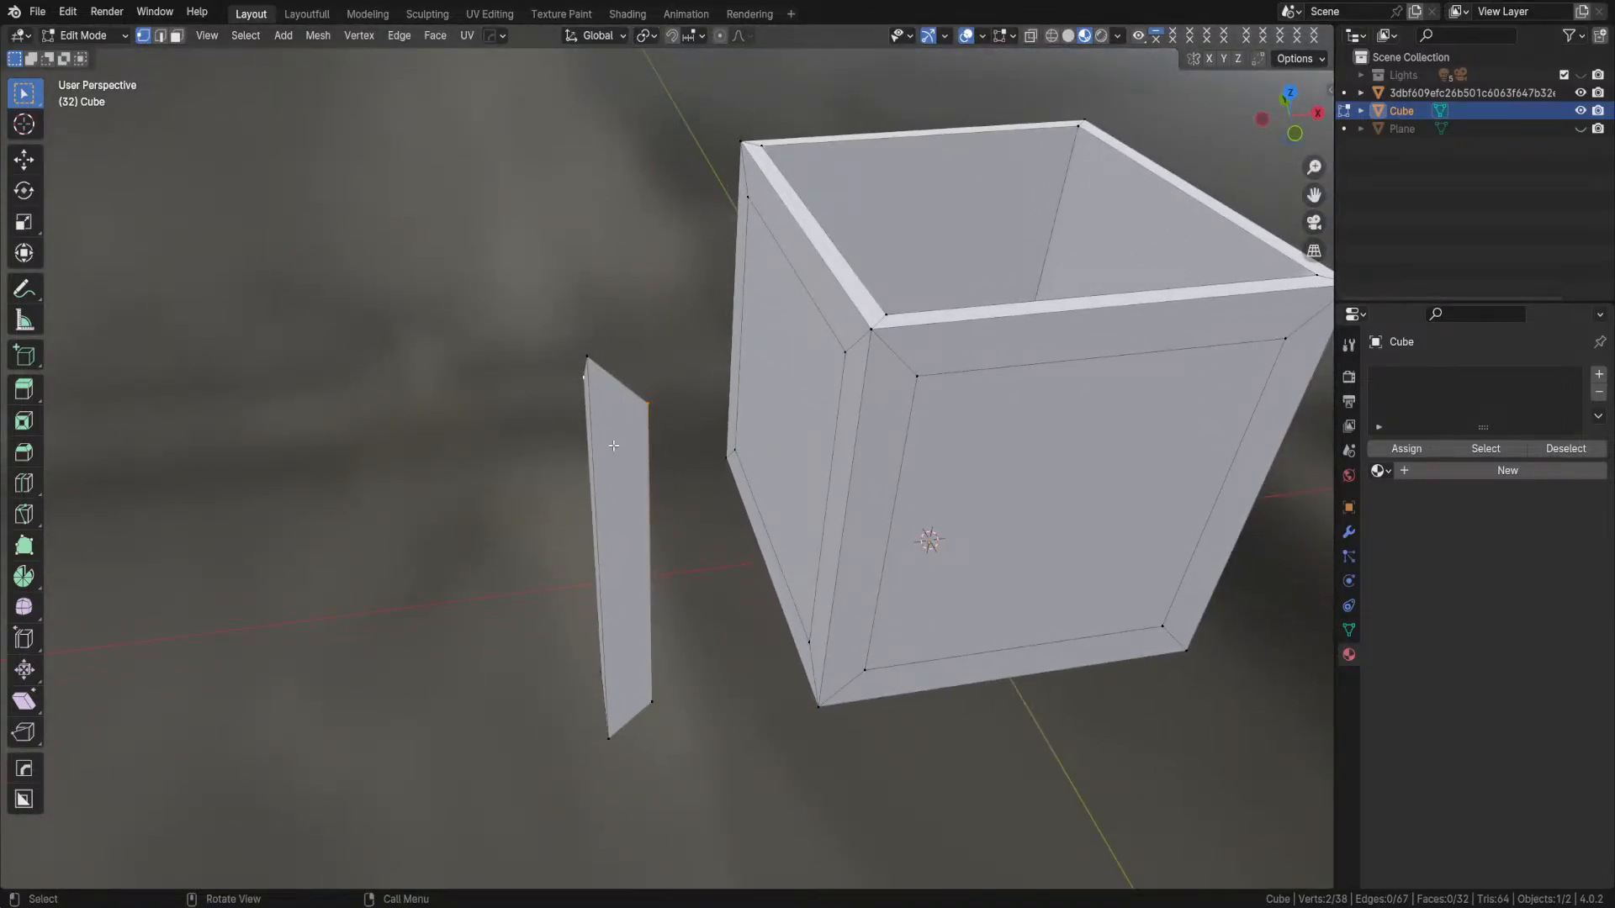
- Try to level the strip's slanted top by moving the two outer vertices about 0.08 m up along Z by eye
key("g")
key("z")
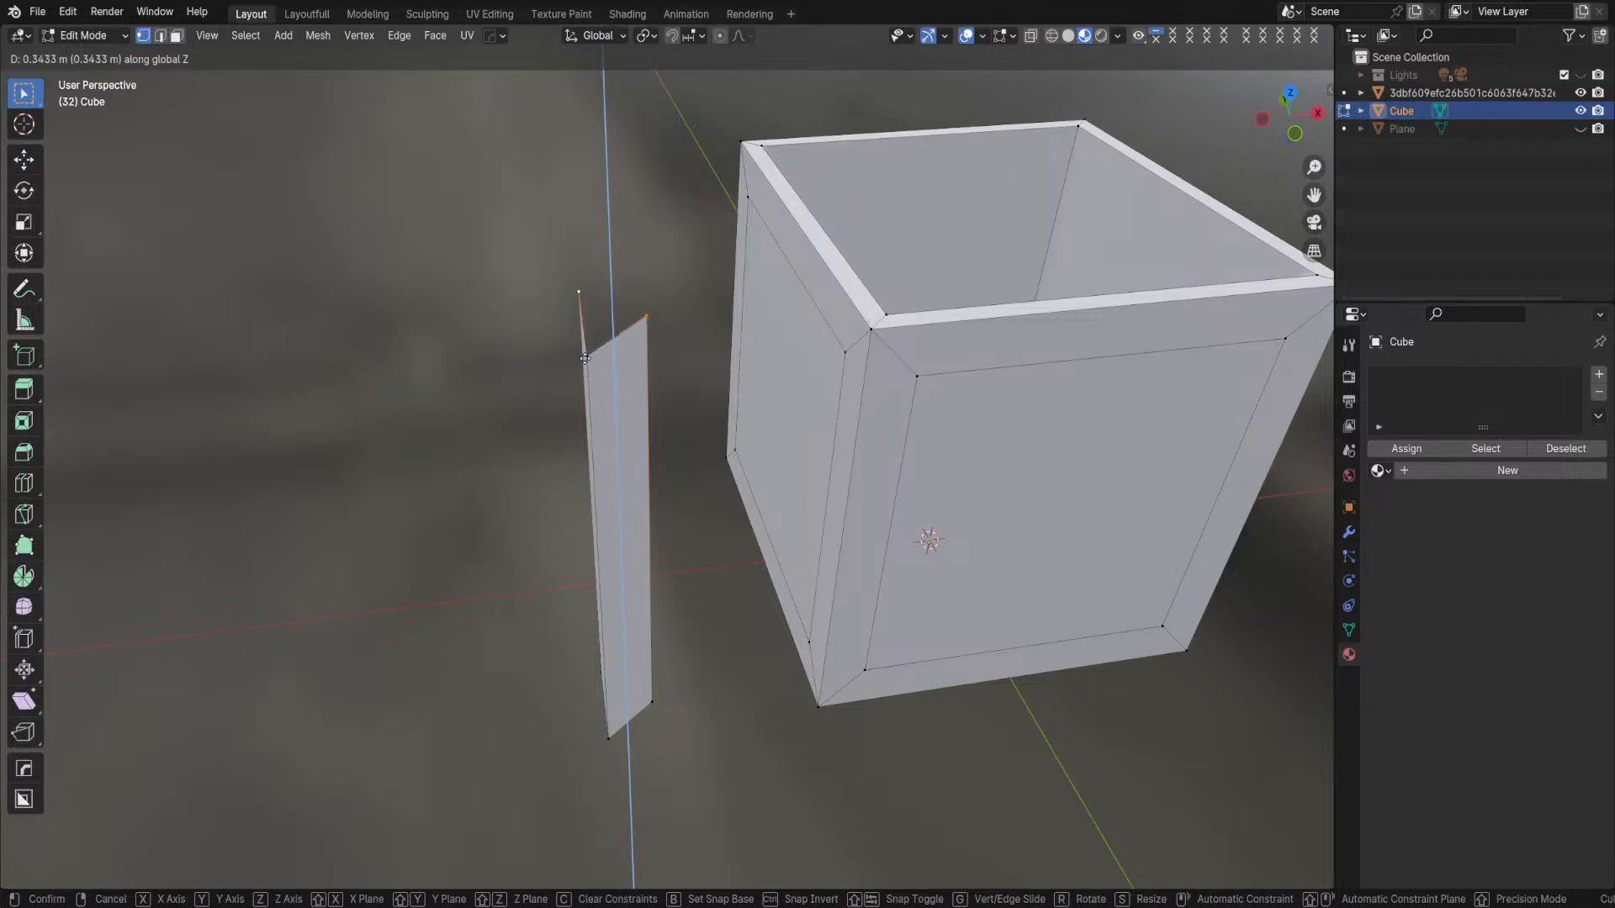
left_click(584, 426)
- Set the snapping target to Vertex and enable snapping
middle_click_drag(571, 471, 639, 168)
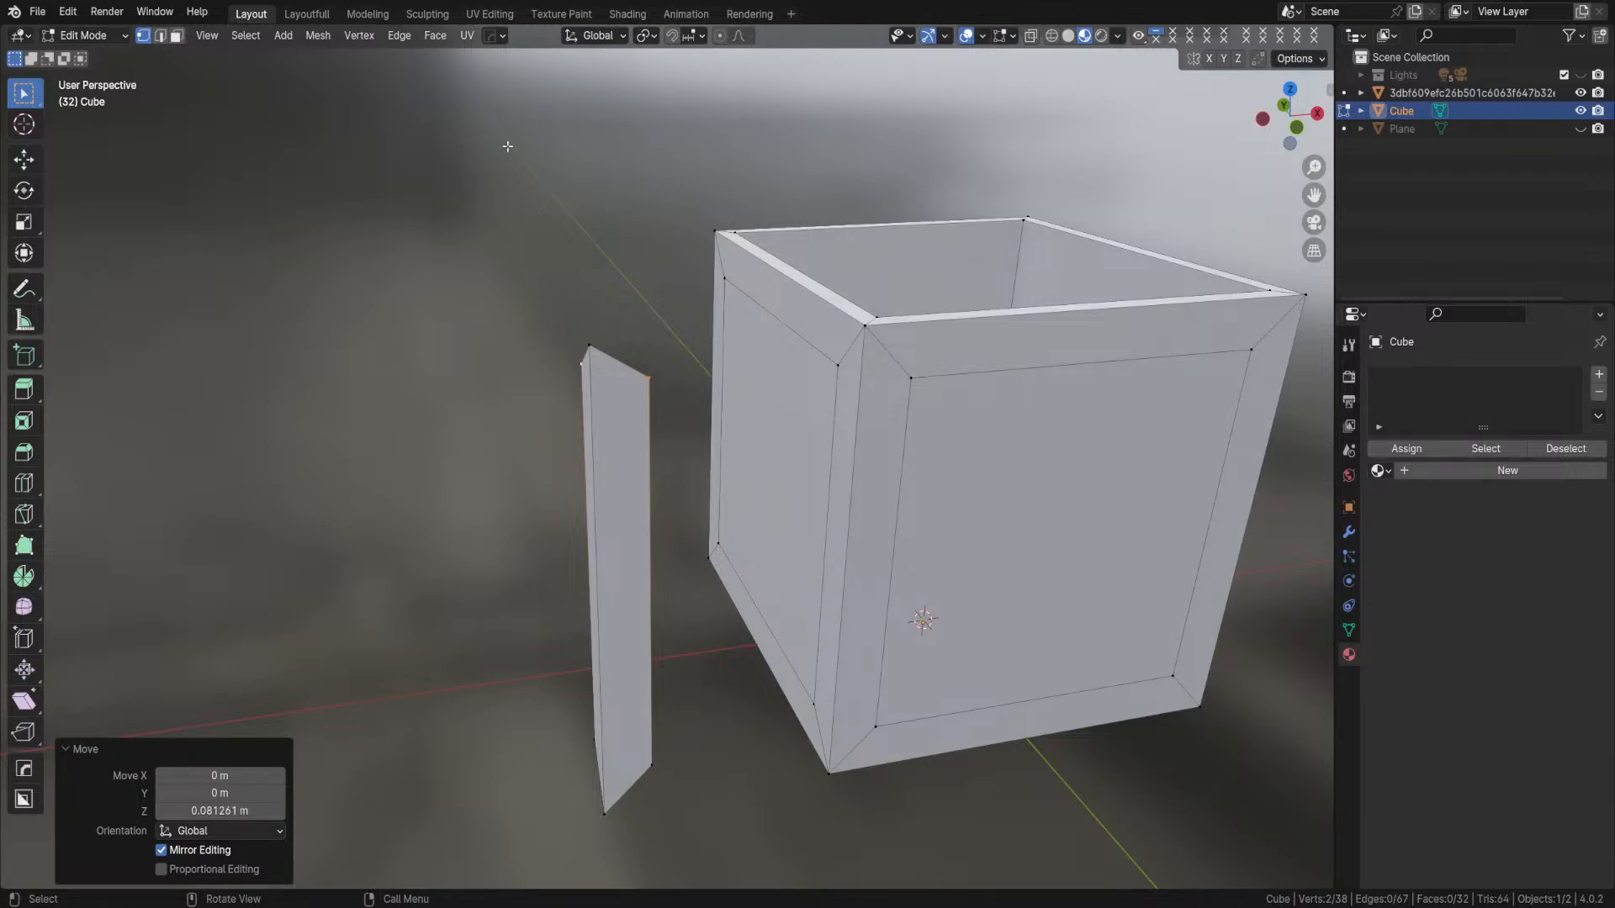
left_click(690, 38)
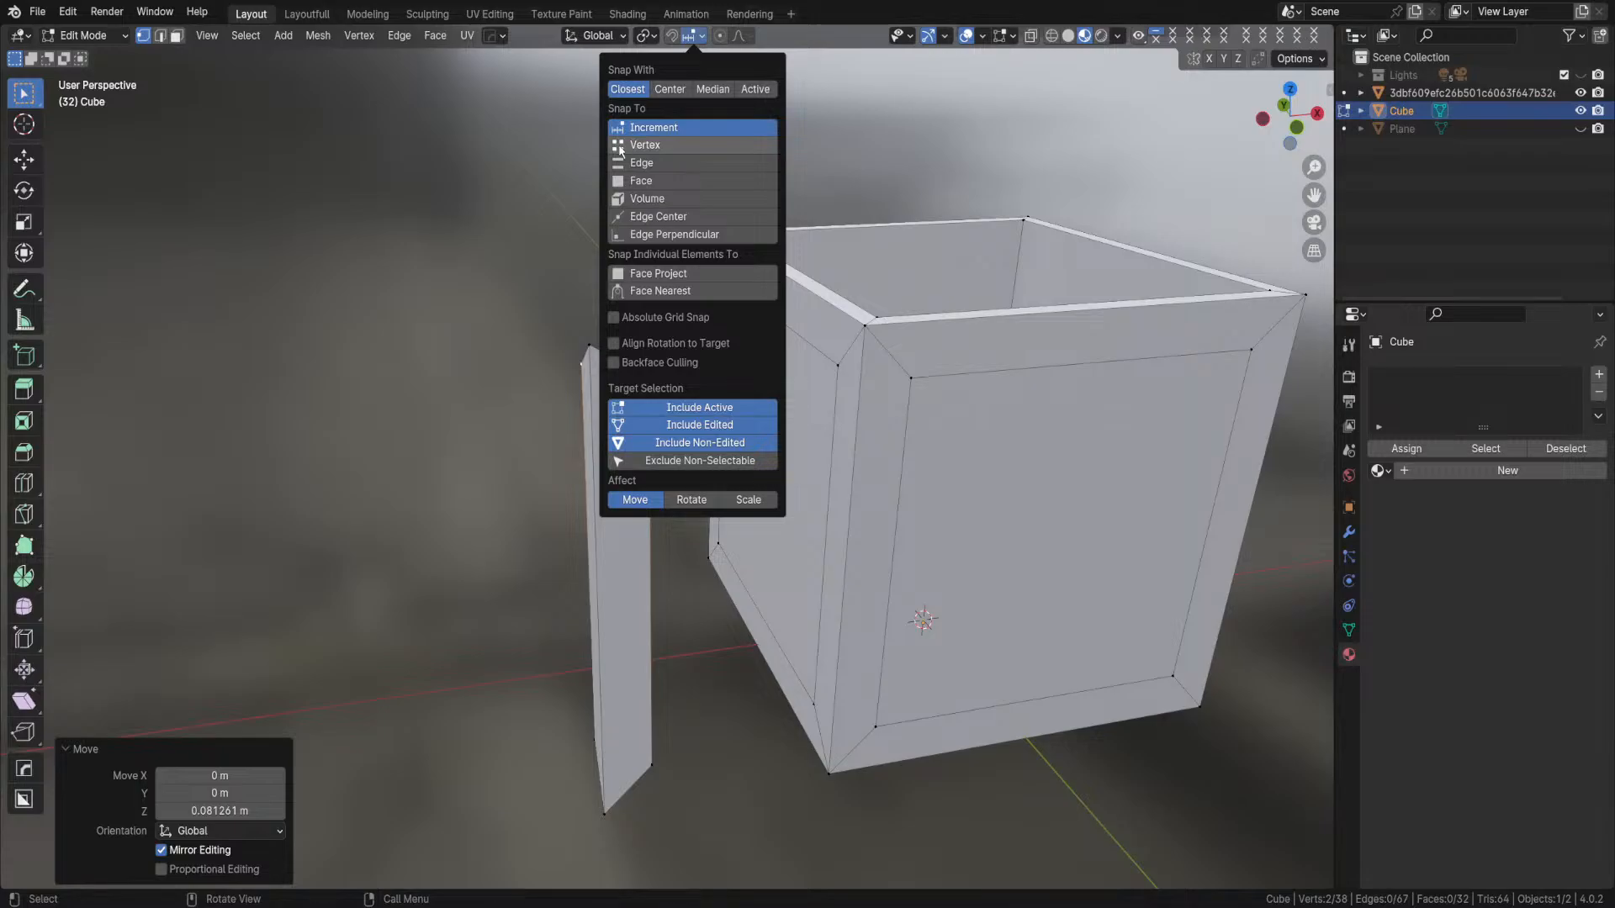
left_click(645, 149)
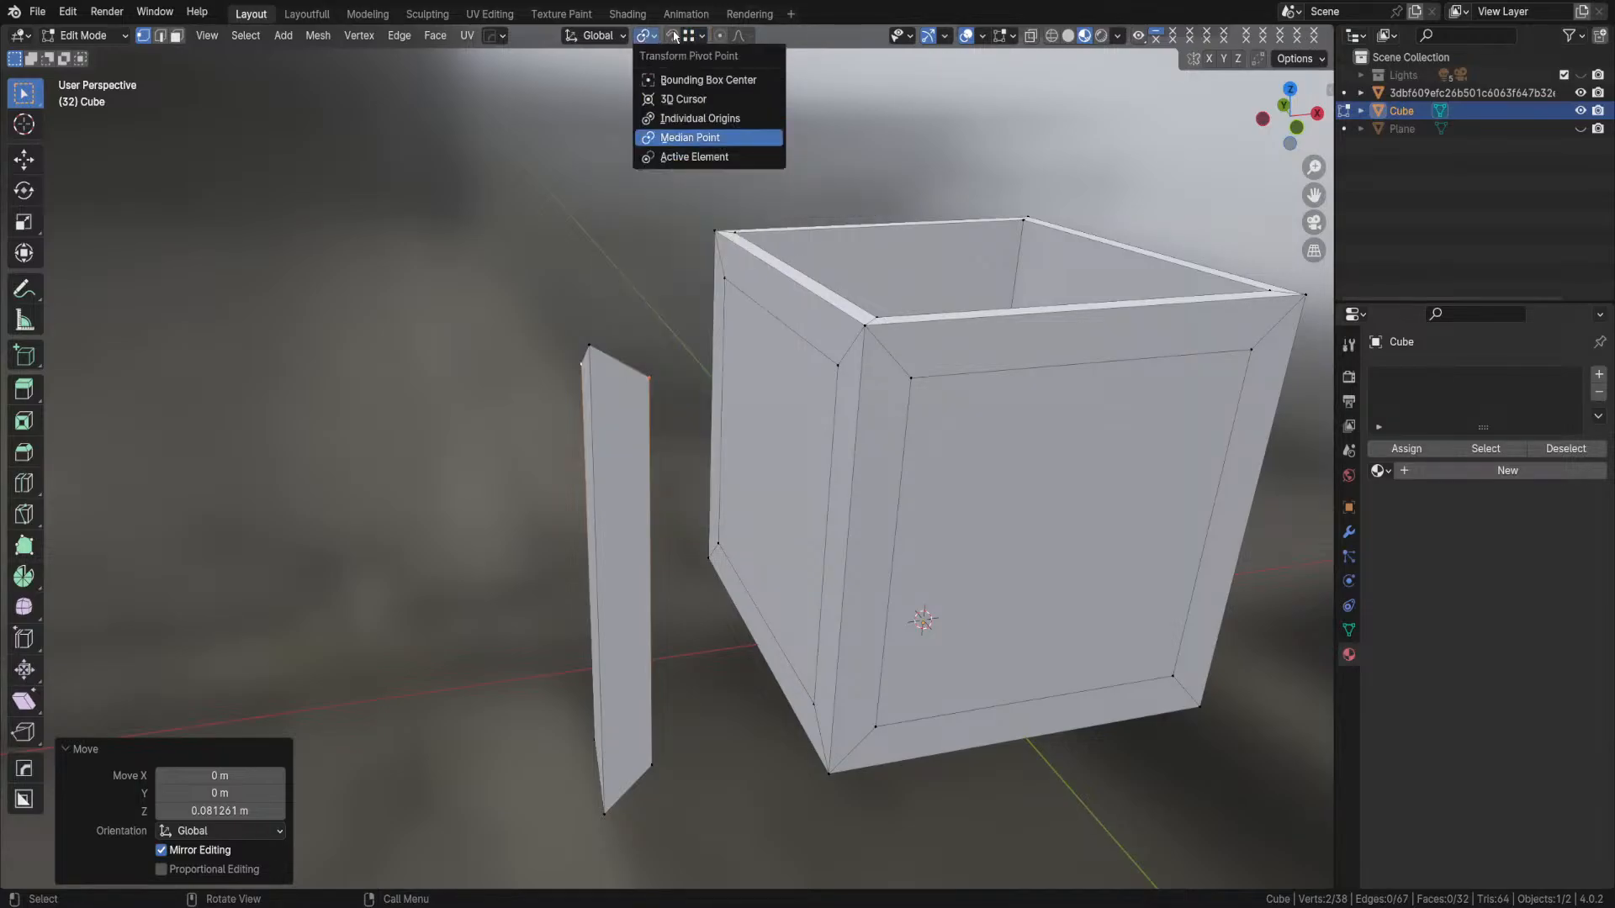
left_click(670, 38)
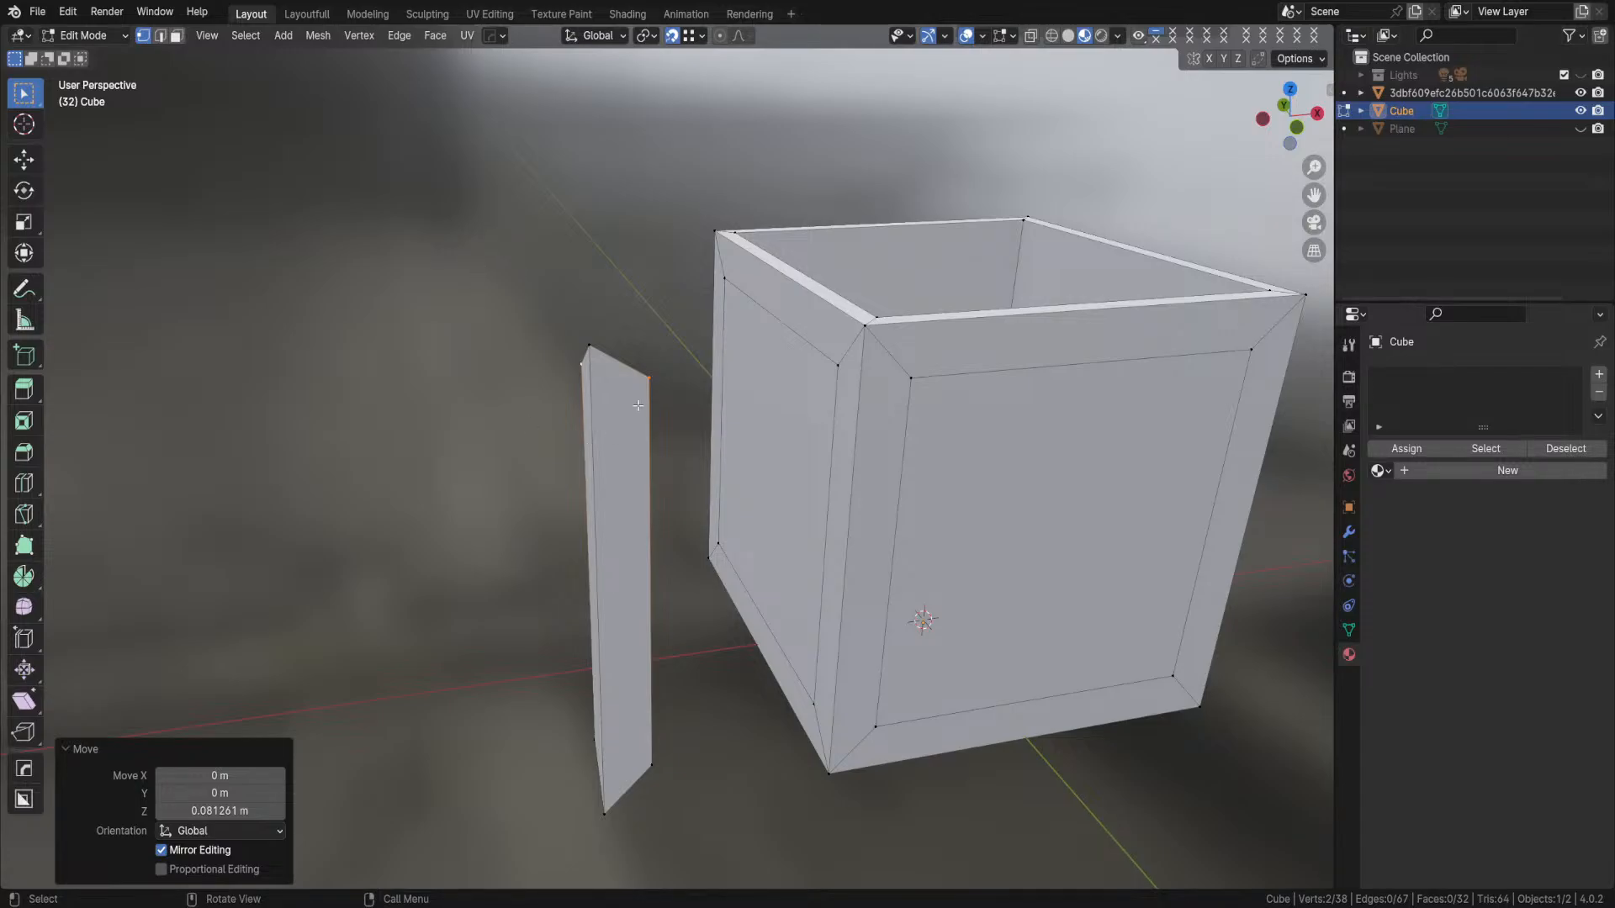
- Move the two outer top vertices up along Z, snapping them to the height of the strip's middle corner vertex
middle_click_drag(597, 468, 644, 376)
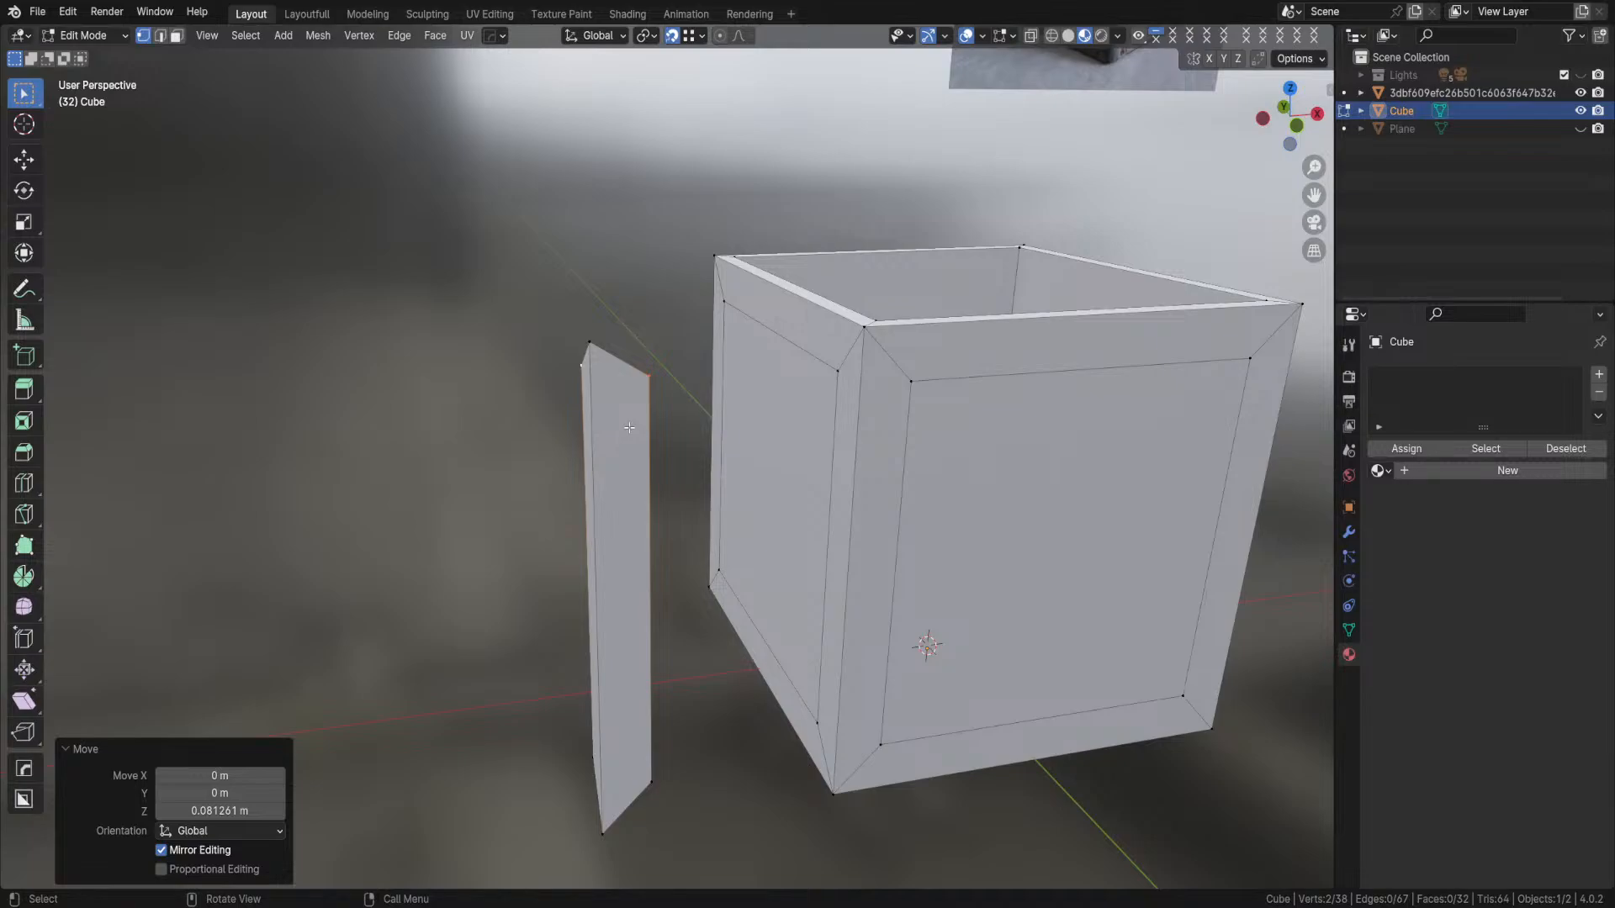
key("g")
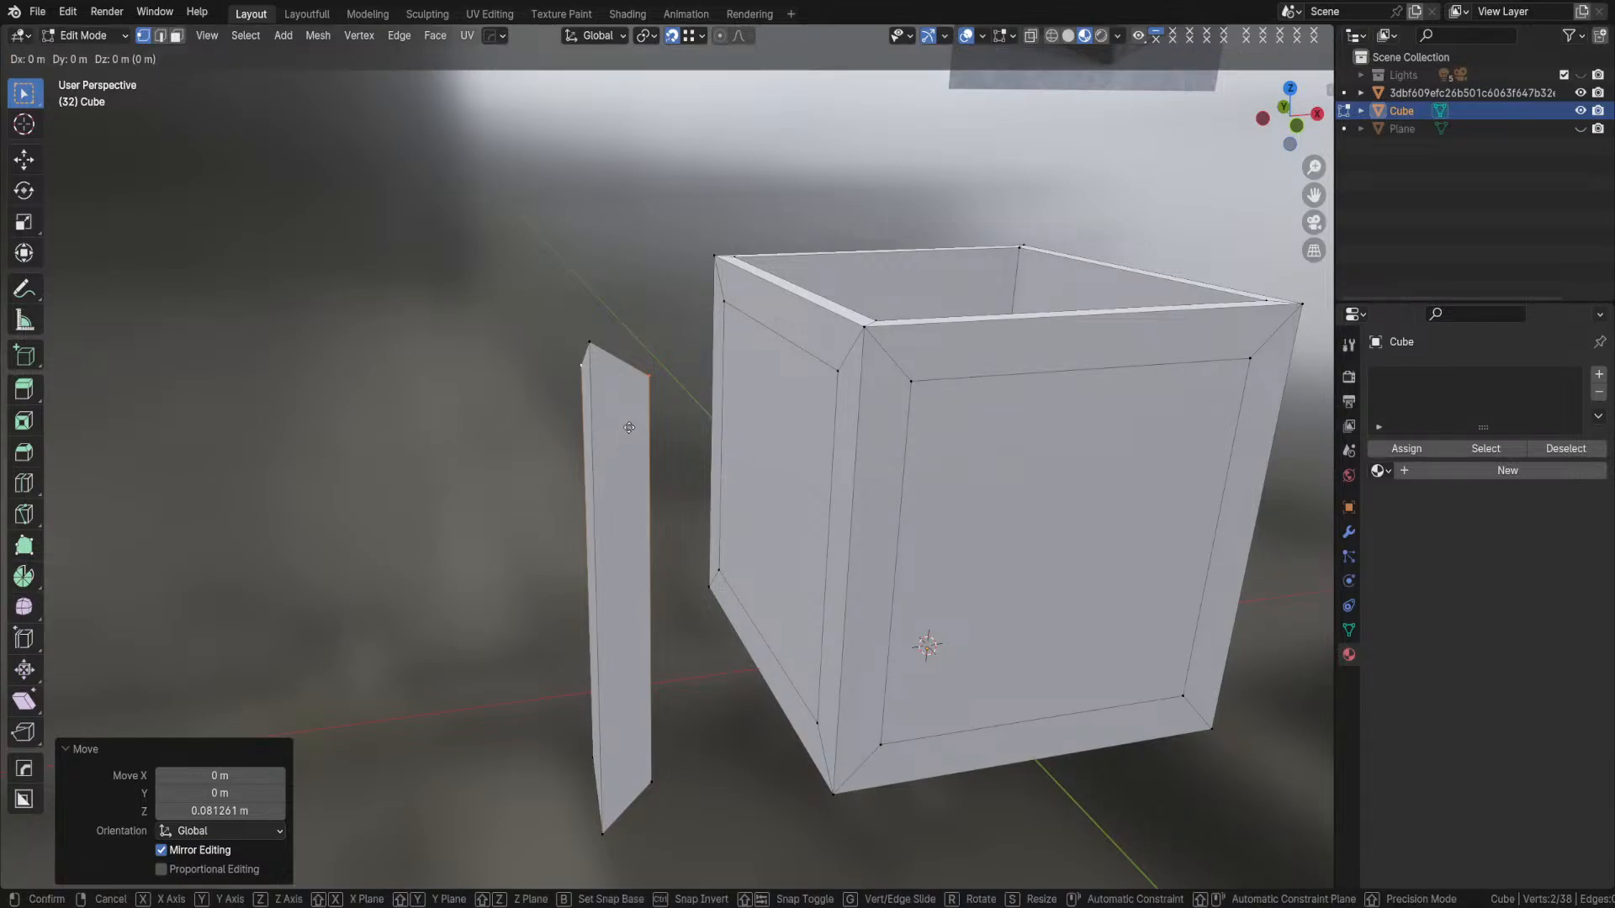
key("z")
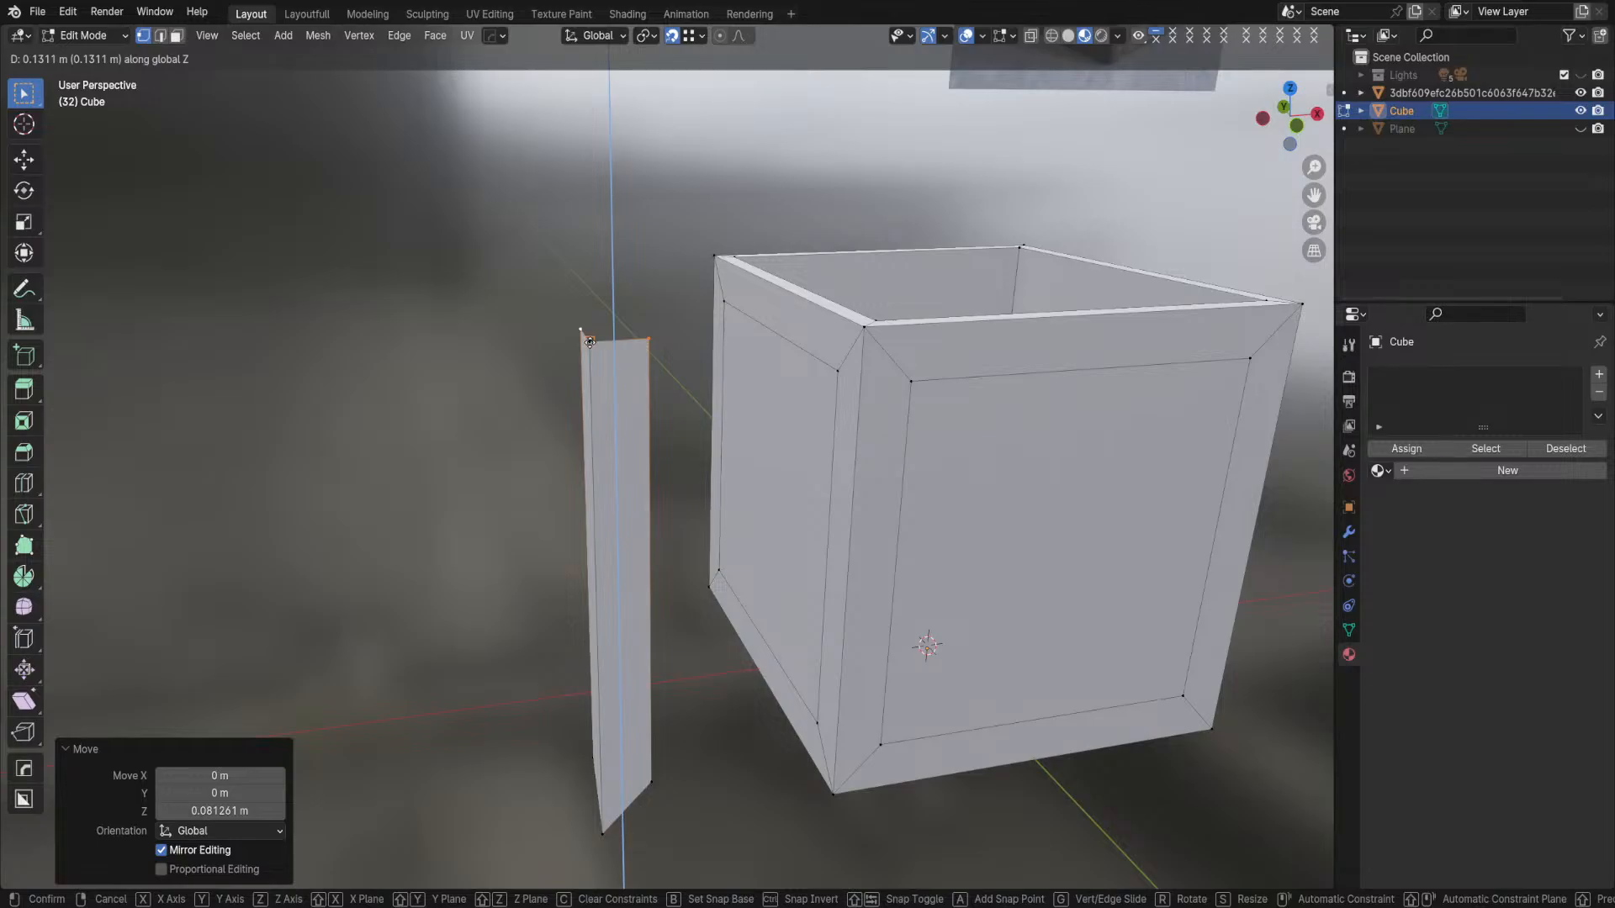
left_click(589, 342)
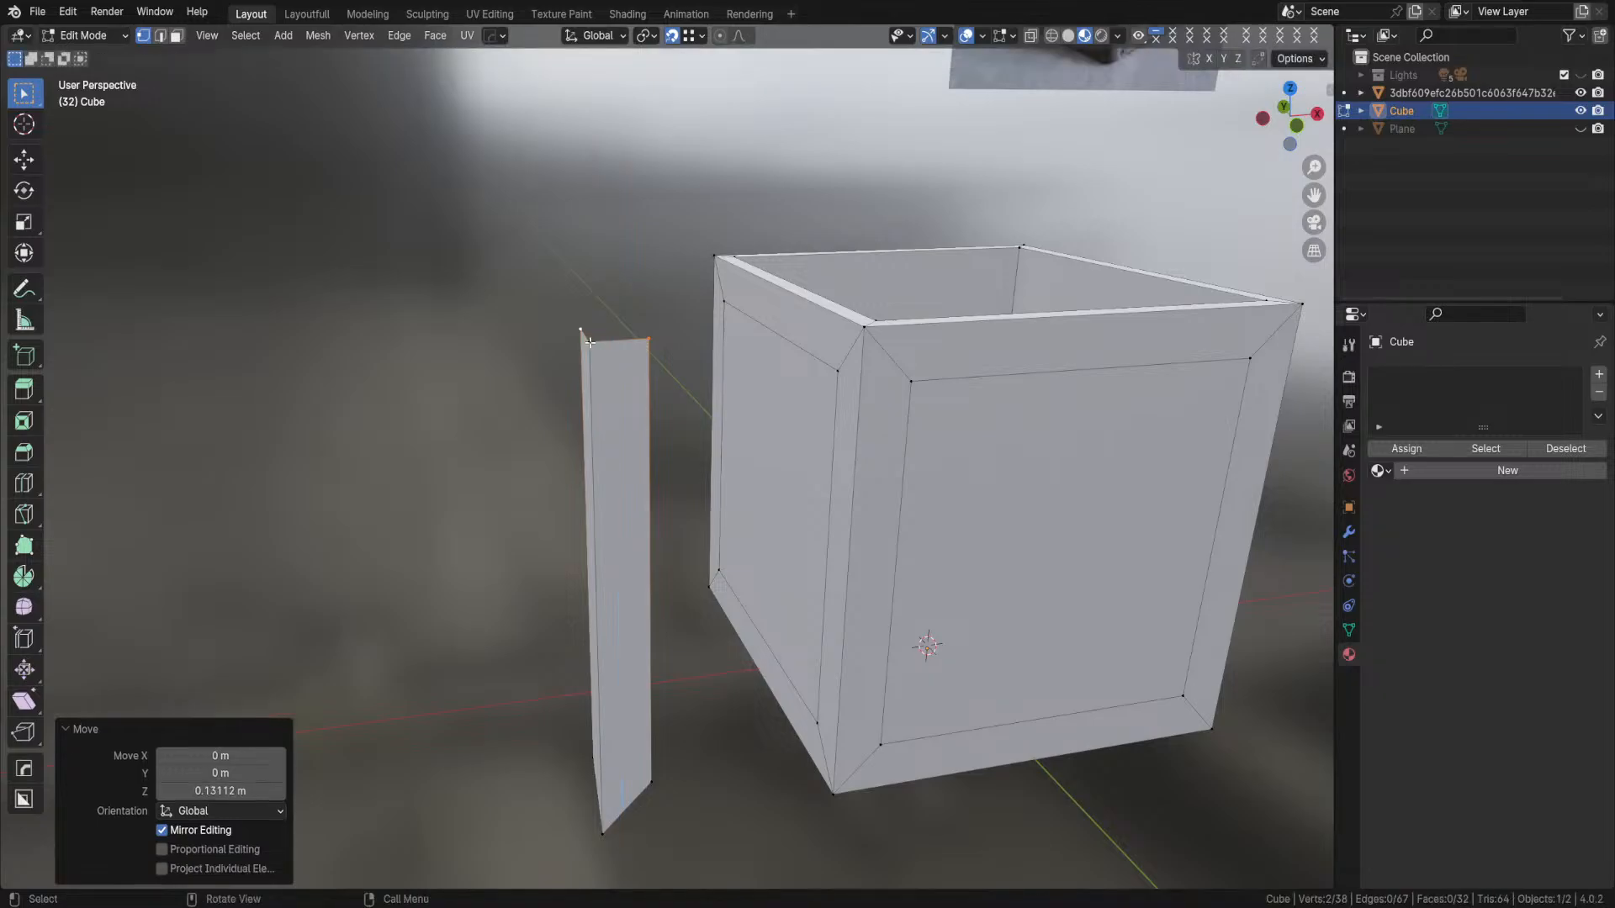
middle_click_drag(496, 394, 455, 418)
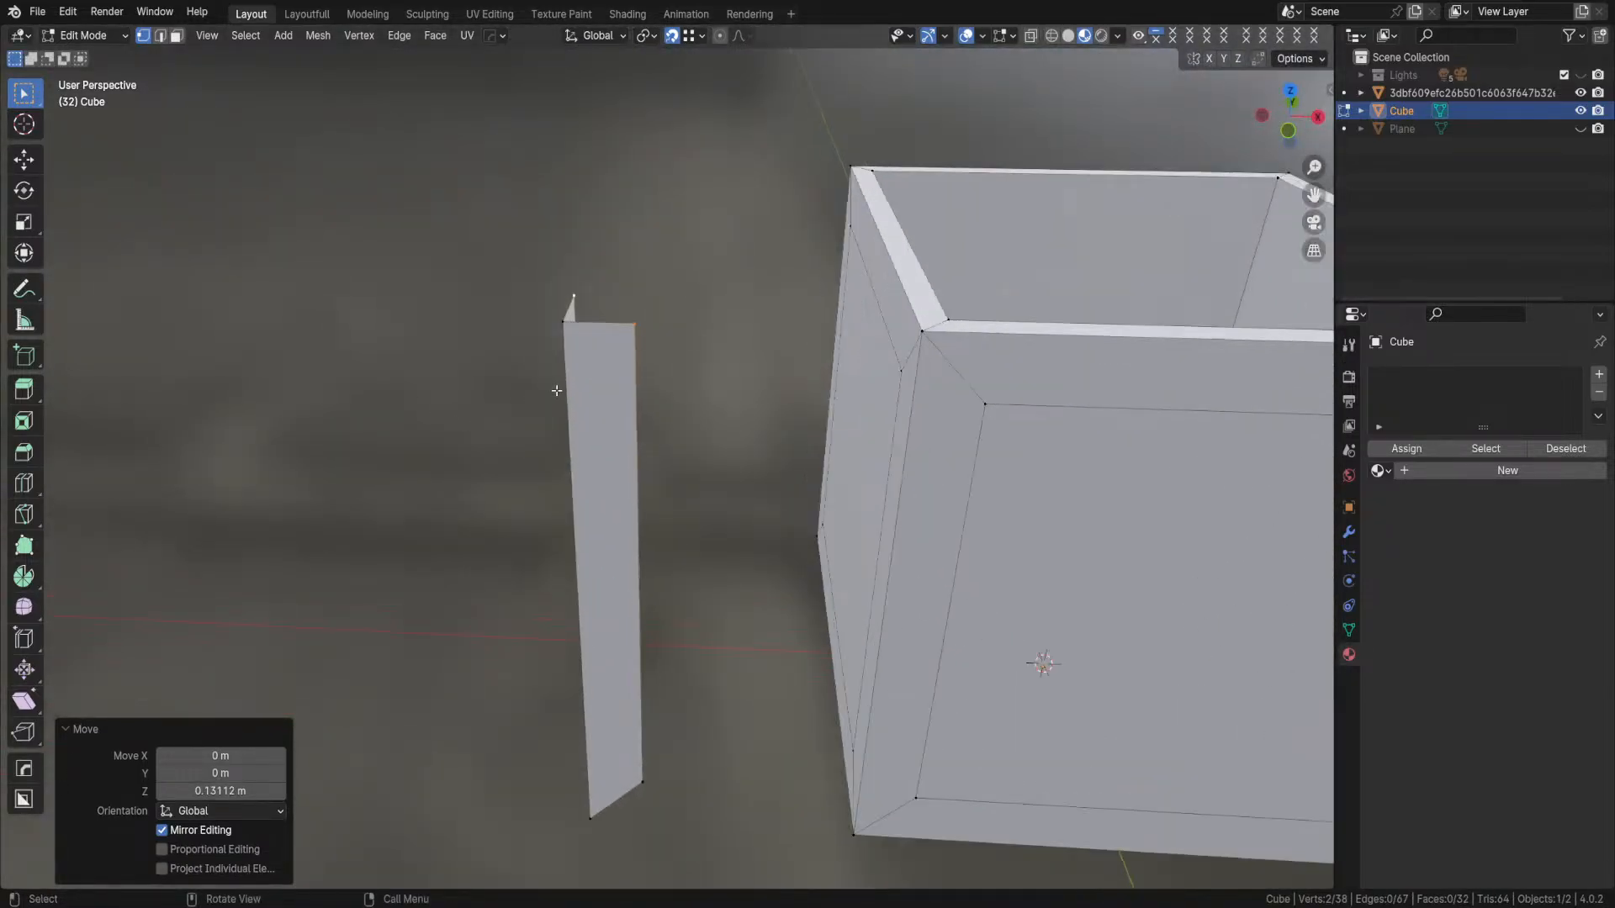
middle_click_drag(586, 371, 644, 362)
middle_click_drag(671, 624, 633, 488, "shift")
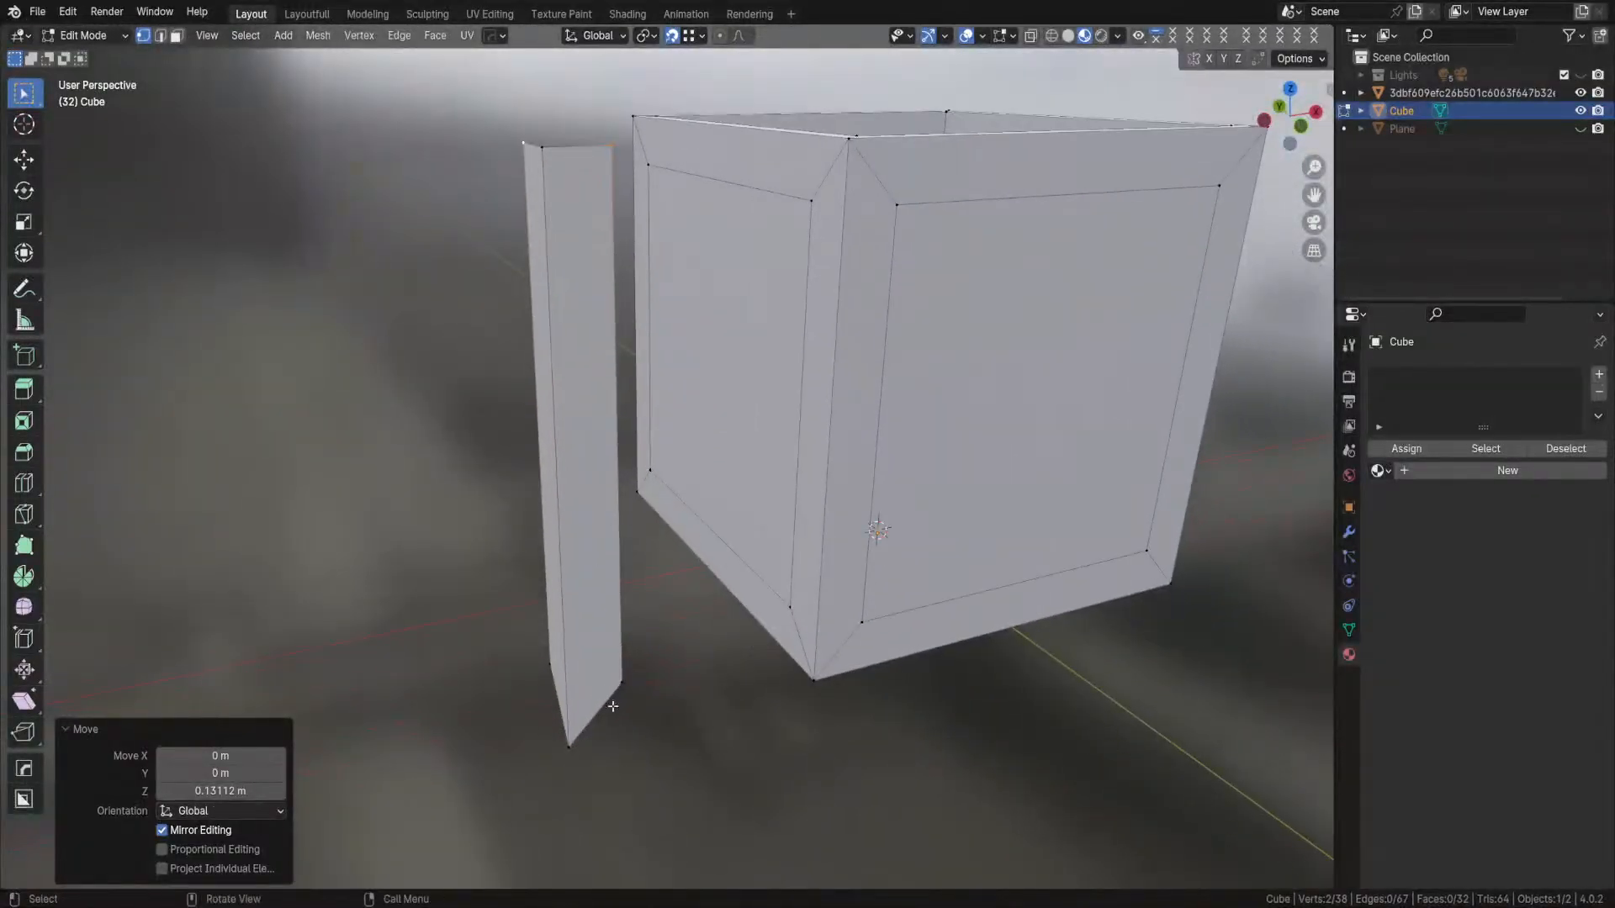
- Move the strip's two outer bottom vertices down along Z, snapping them to the height of its middle bottom vertex
left_click(619, 684)
left_click(549, 668, "shift")
middle_click_drag(591, 697, 595, 677)
key("g")
key("z")
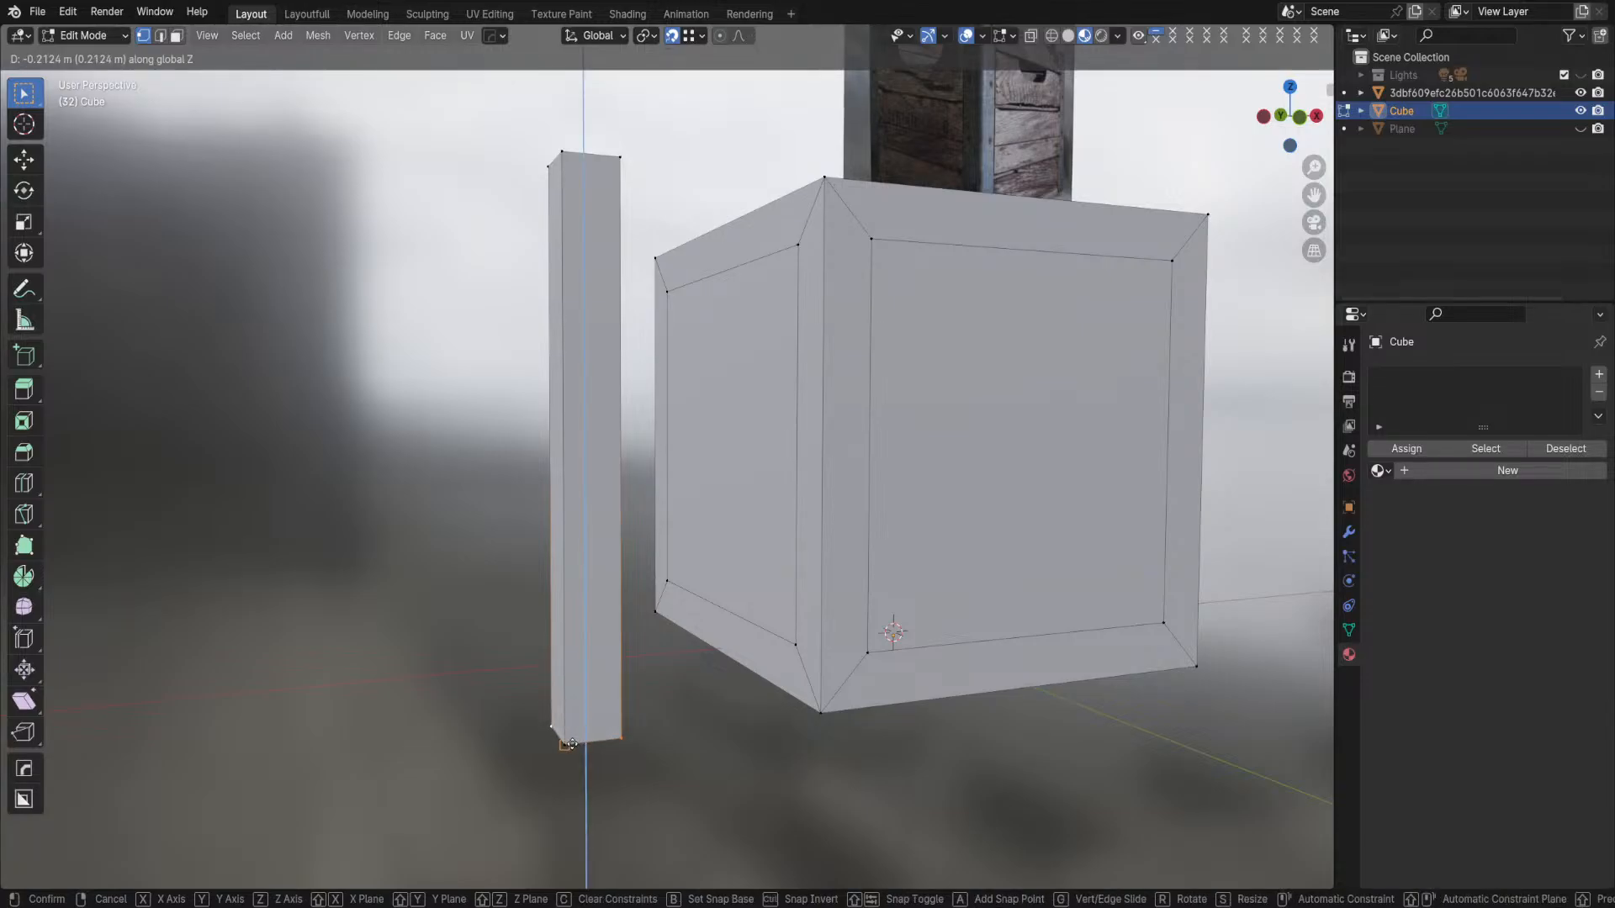
left_click(572, 744)
middle_click_drag(536, 735, 603, 327)
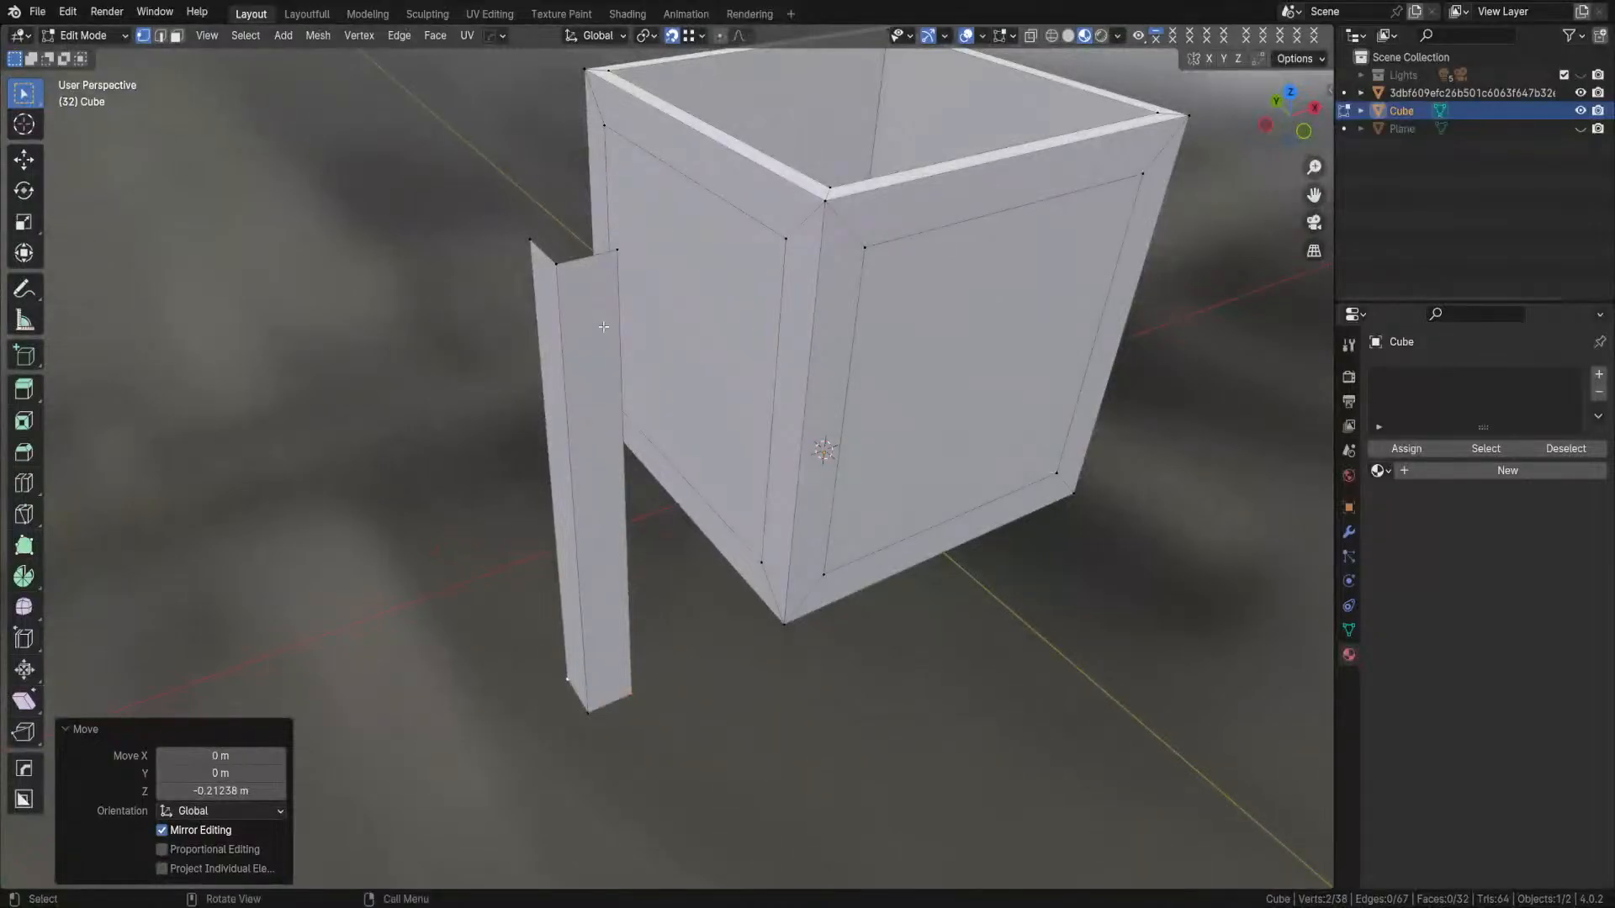
middle_click_drag(690, 493, 617, 472)
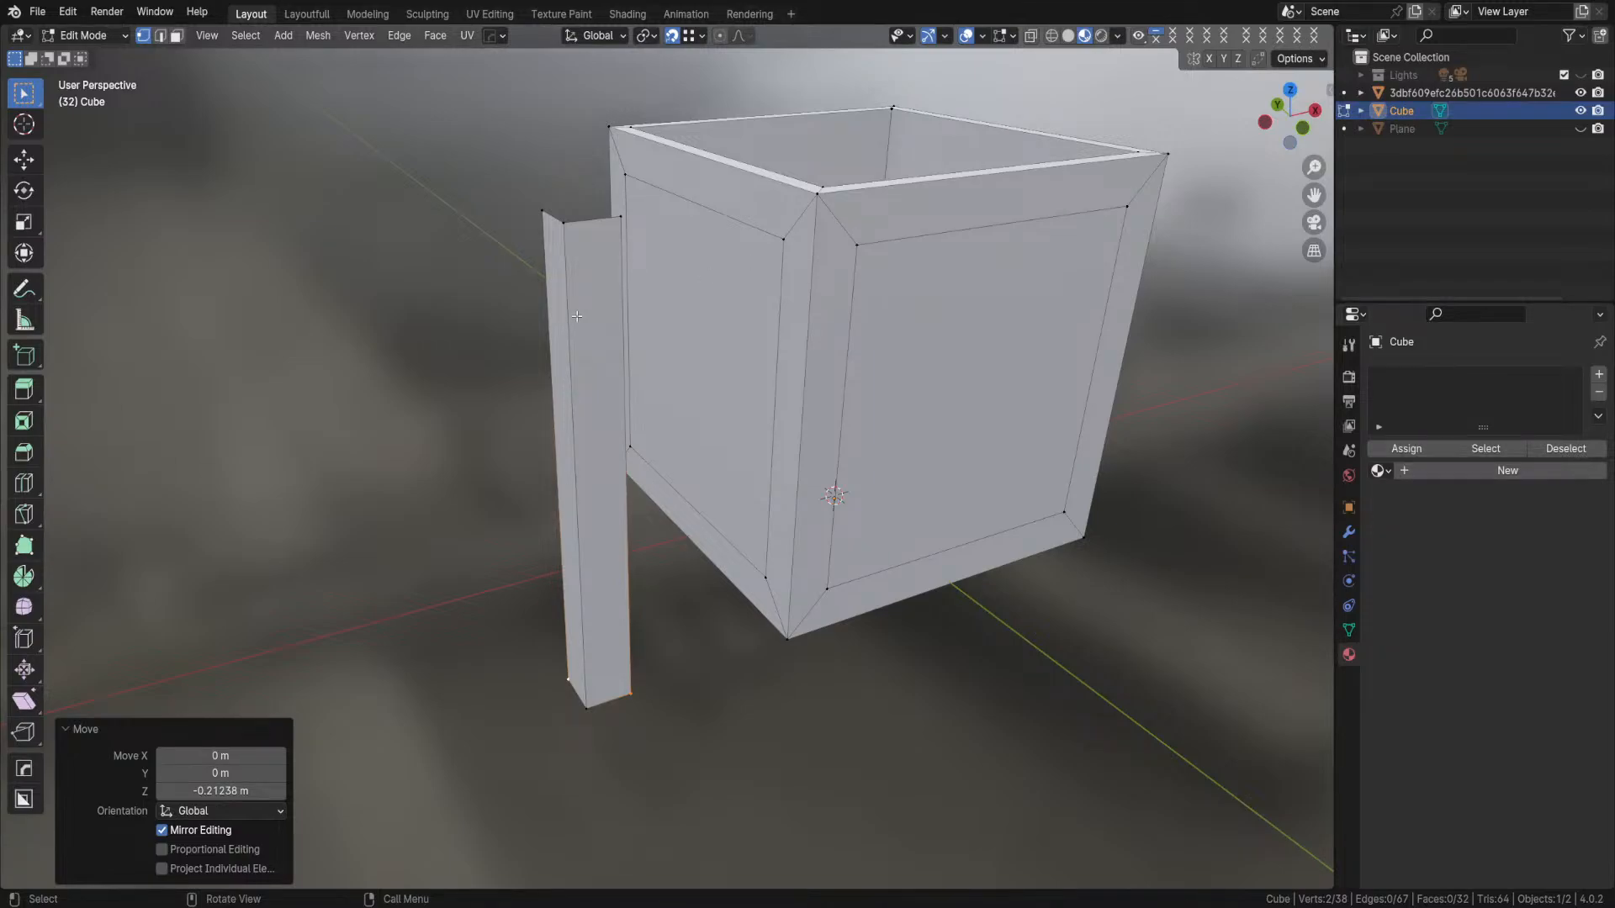
- Switch to face selection and select both long faces of the separate corner strip
key("3")
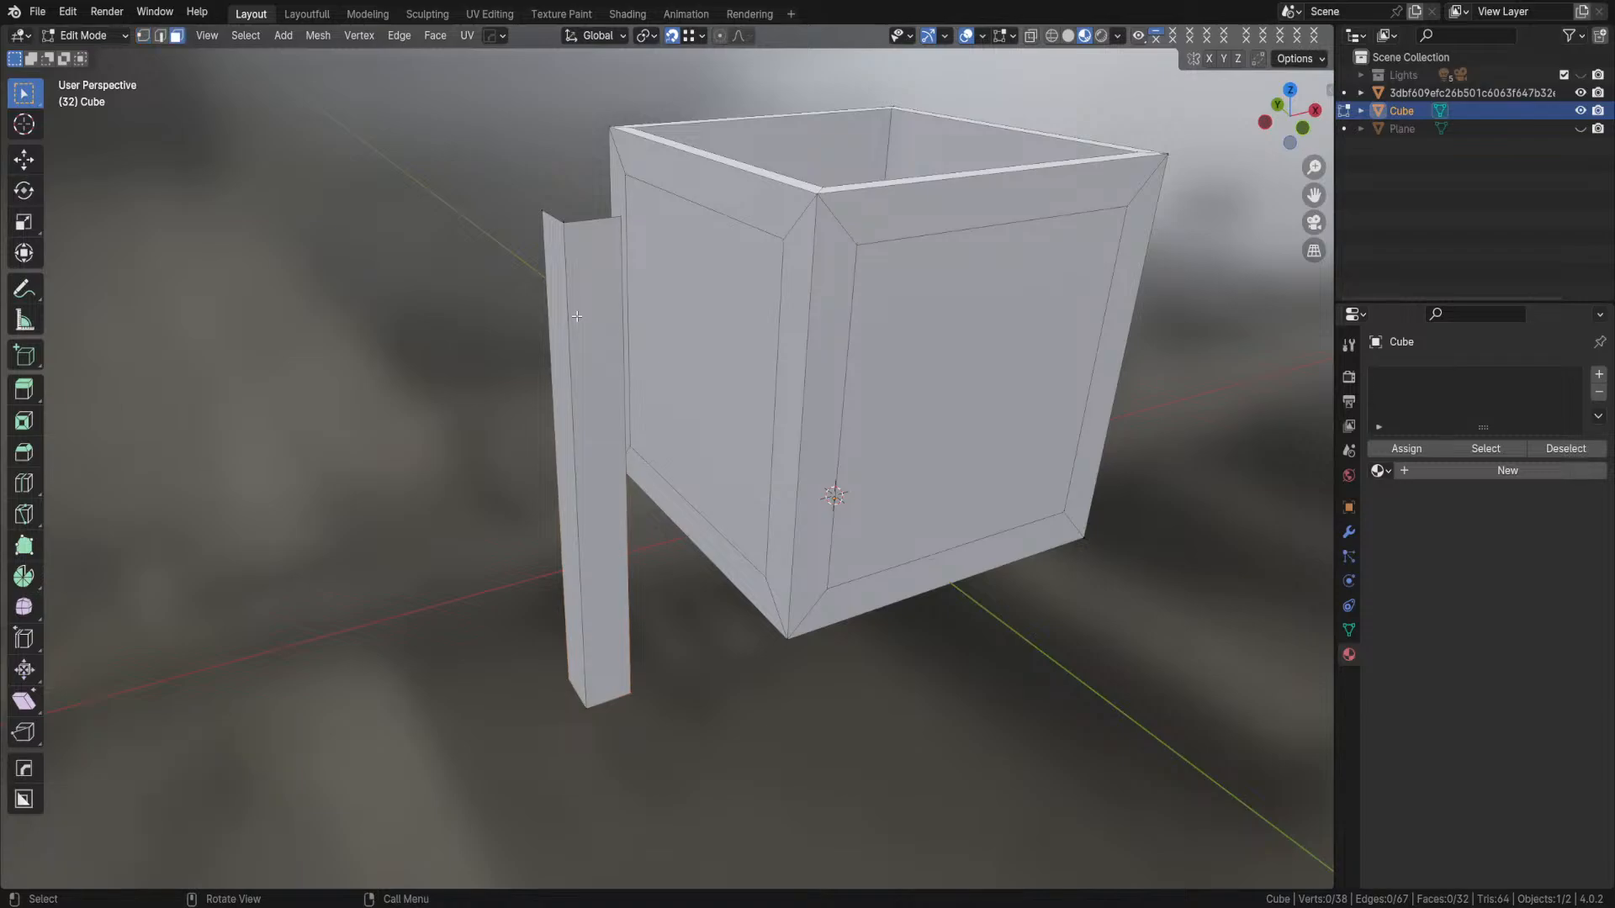
left_click(577, 316)
left_click(562, 319, "shift")
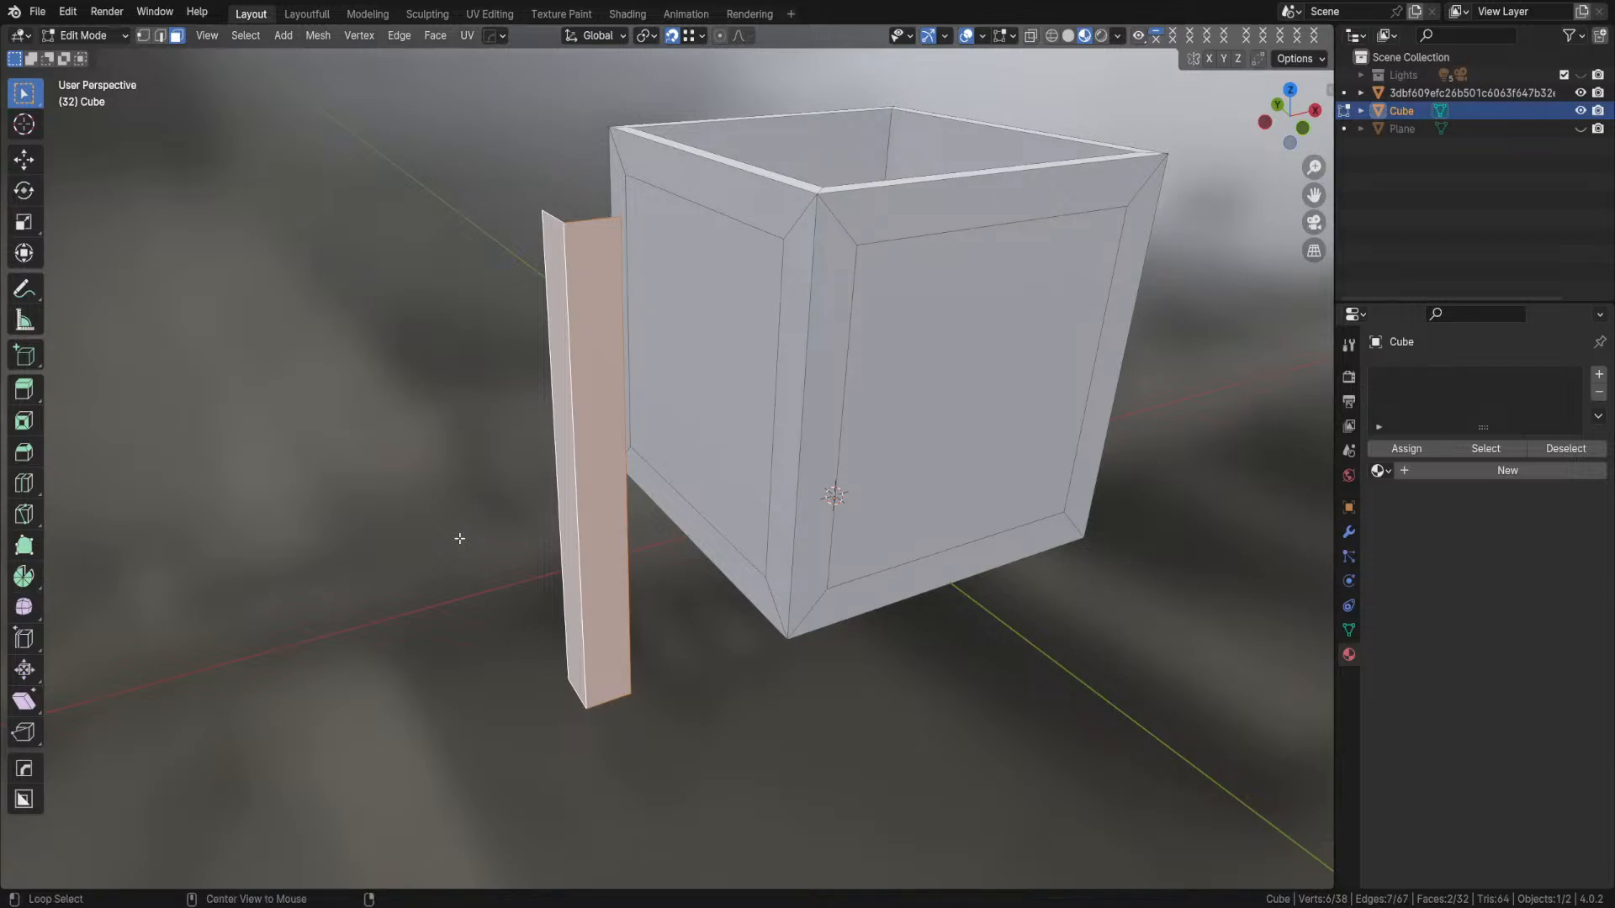
key("alt+e")
key("e")
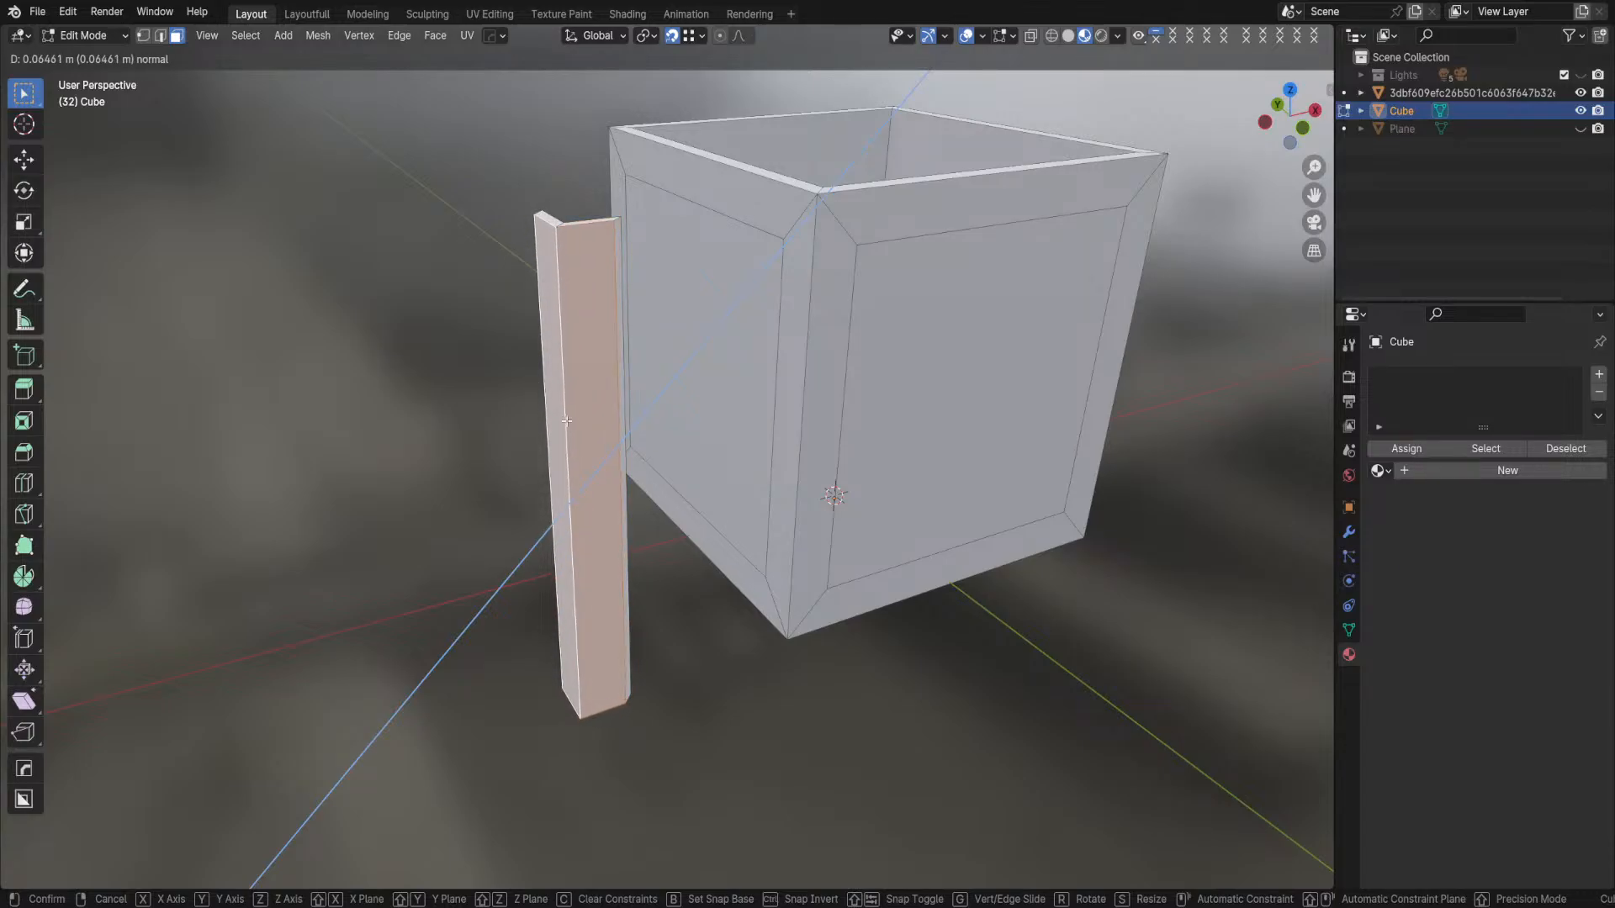
right_click(566, 420)
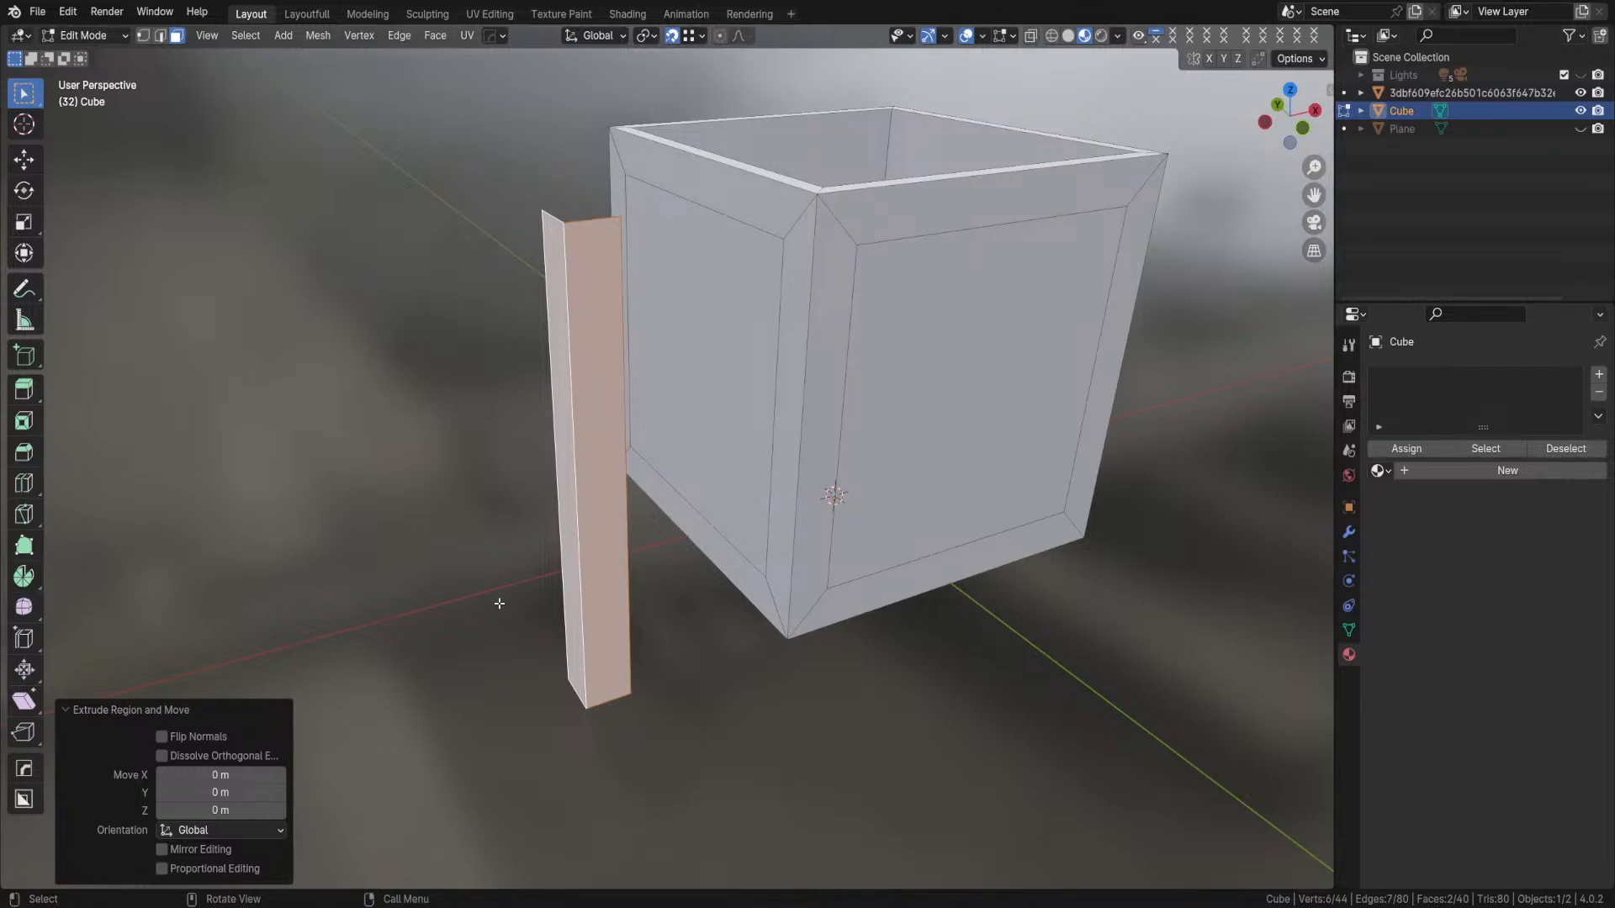
key("ctrl+z")
key("ctrl+z")
- Reselect both long faces of the corner strip and activate the Extrude Along Normals tool
left_click(578, 313)
left_click(555, 339, "shift")
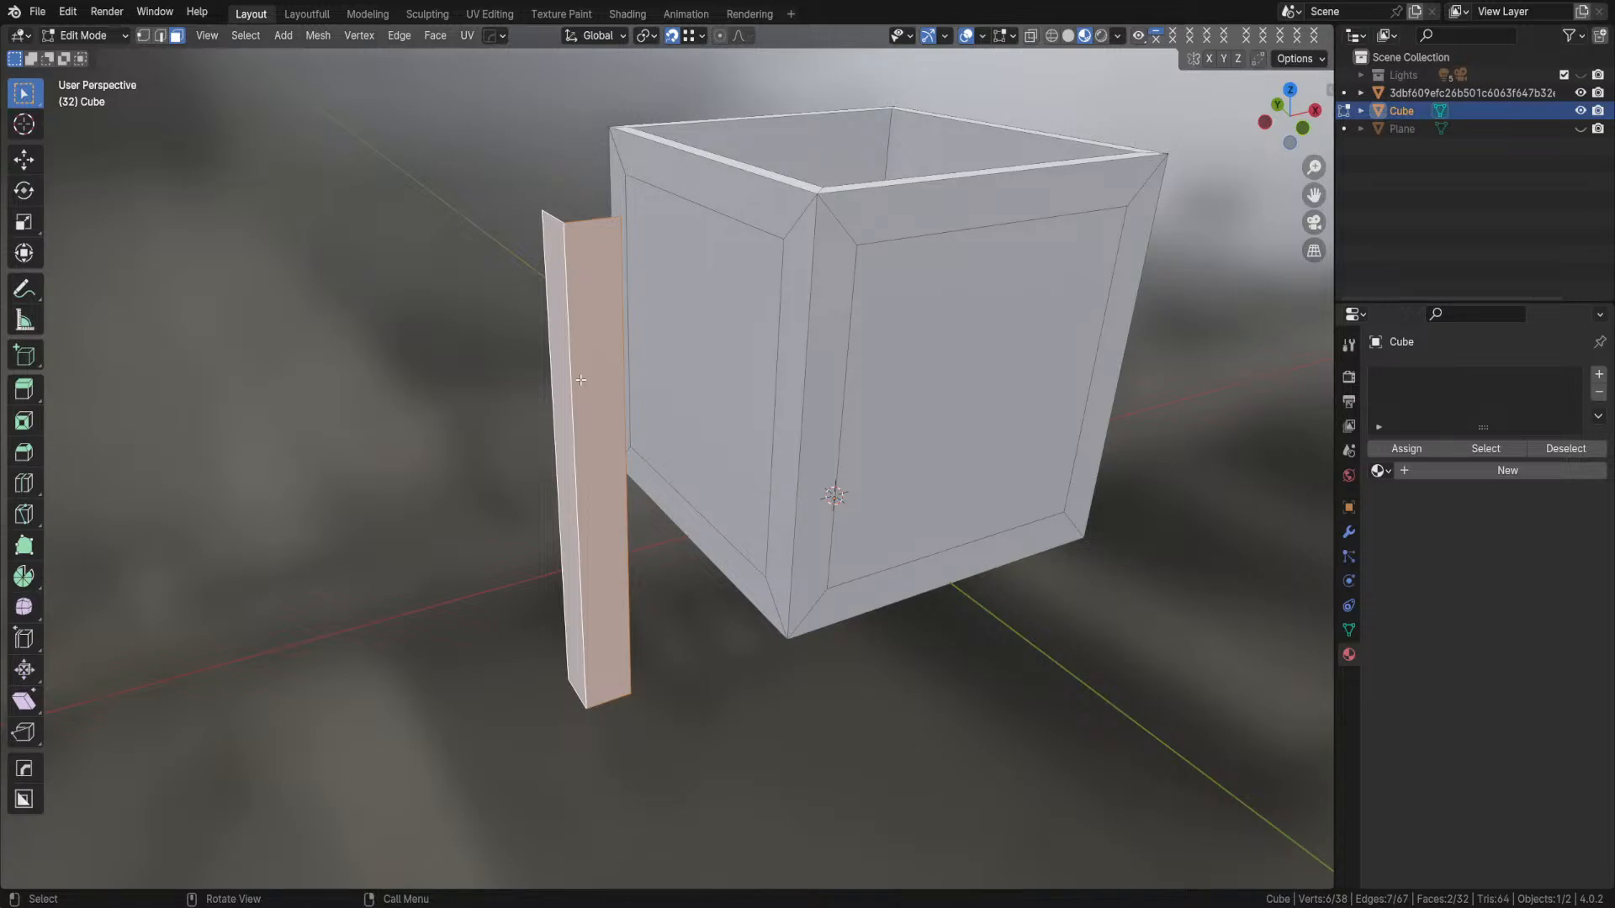
left_click(596, 356)
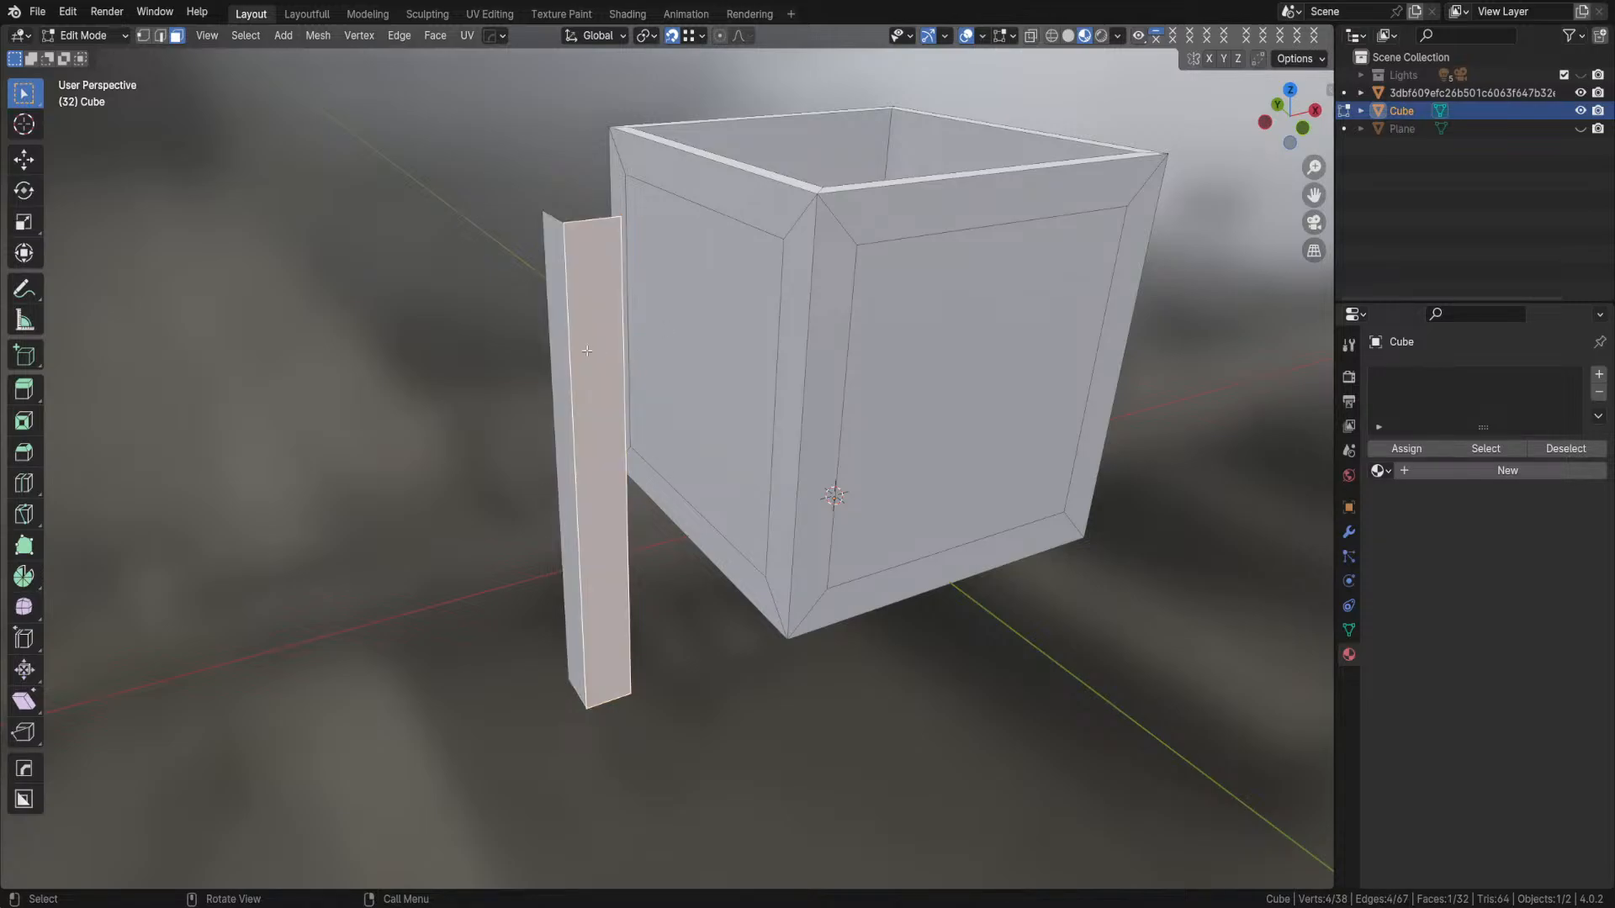
left_click(566, 359, "shift")
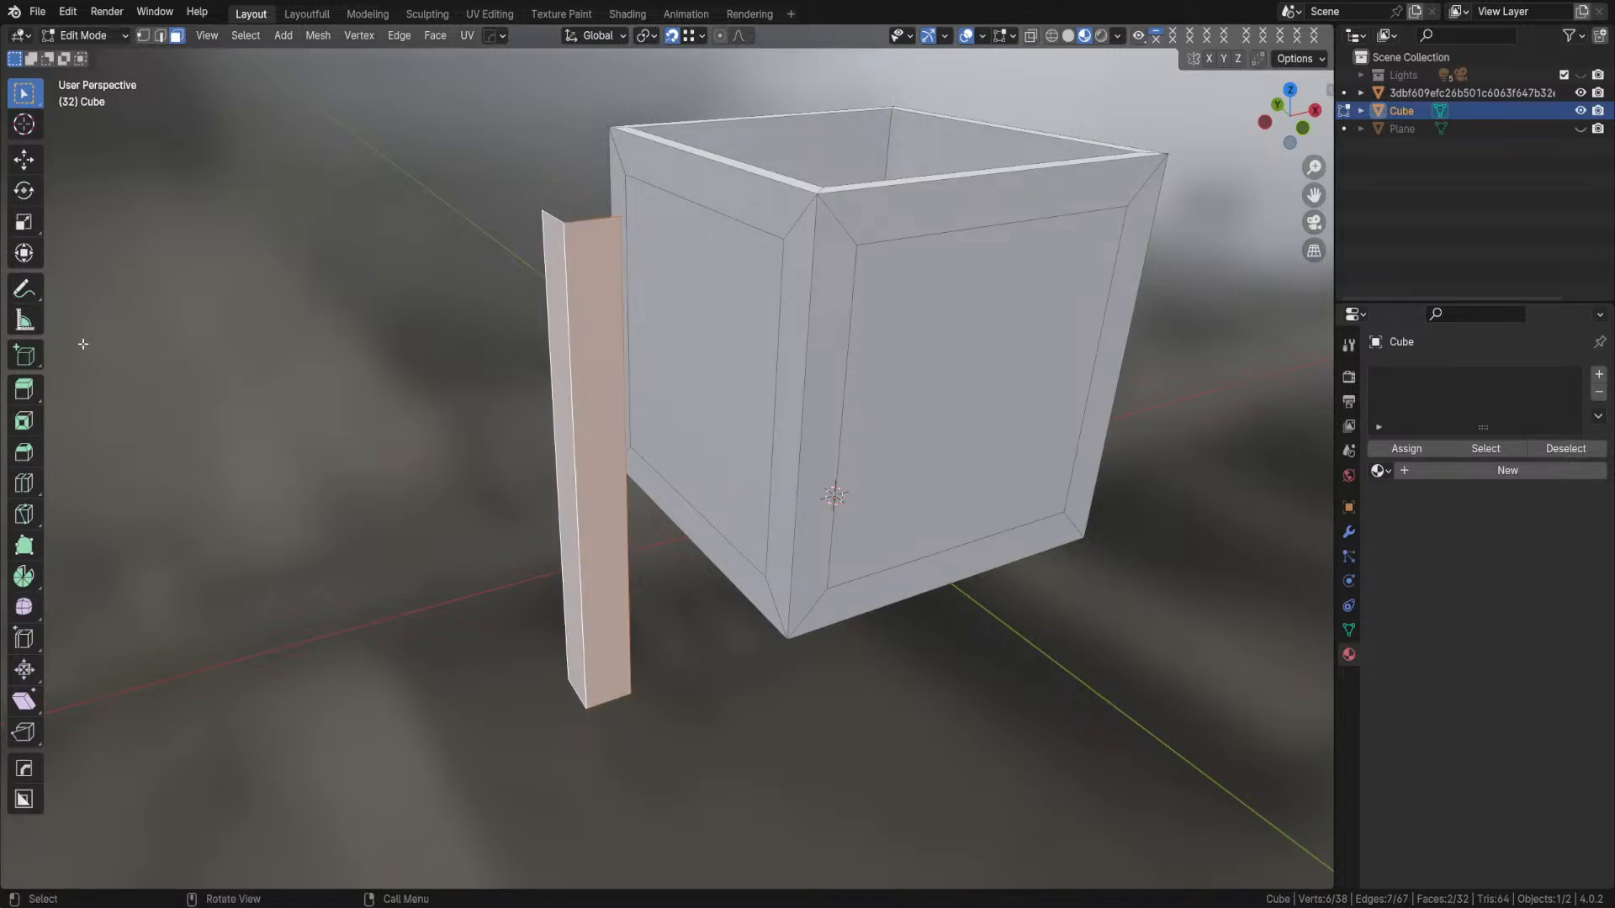
left_click(40, 406)
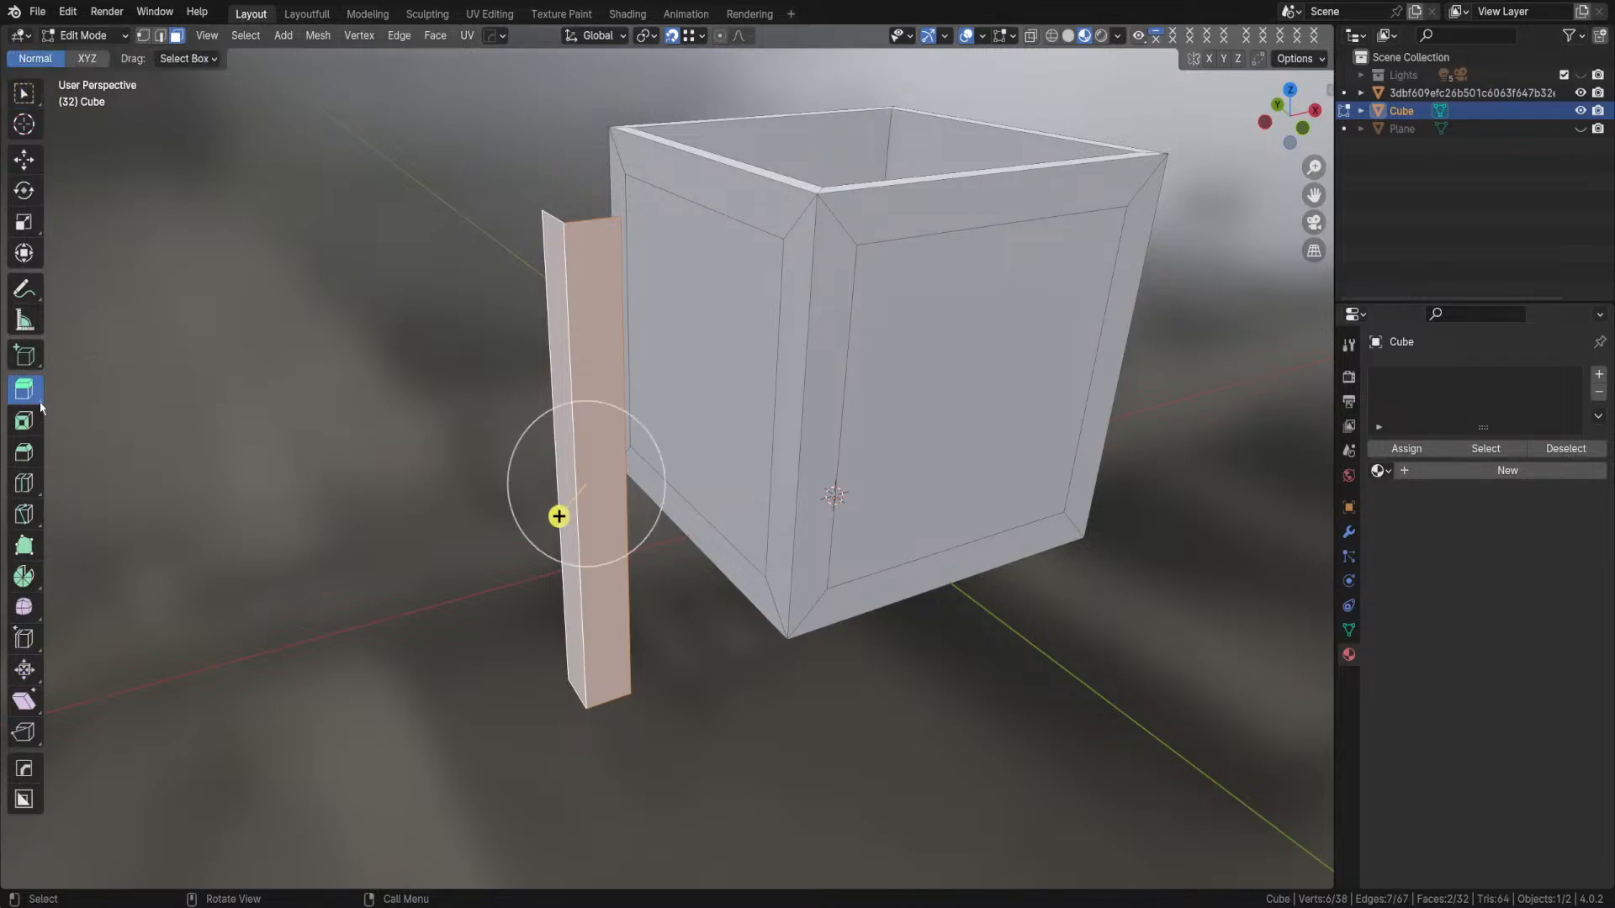
left_click(40, 407)
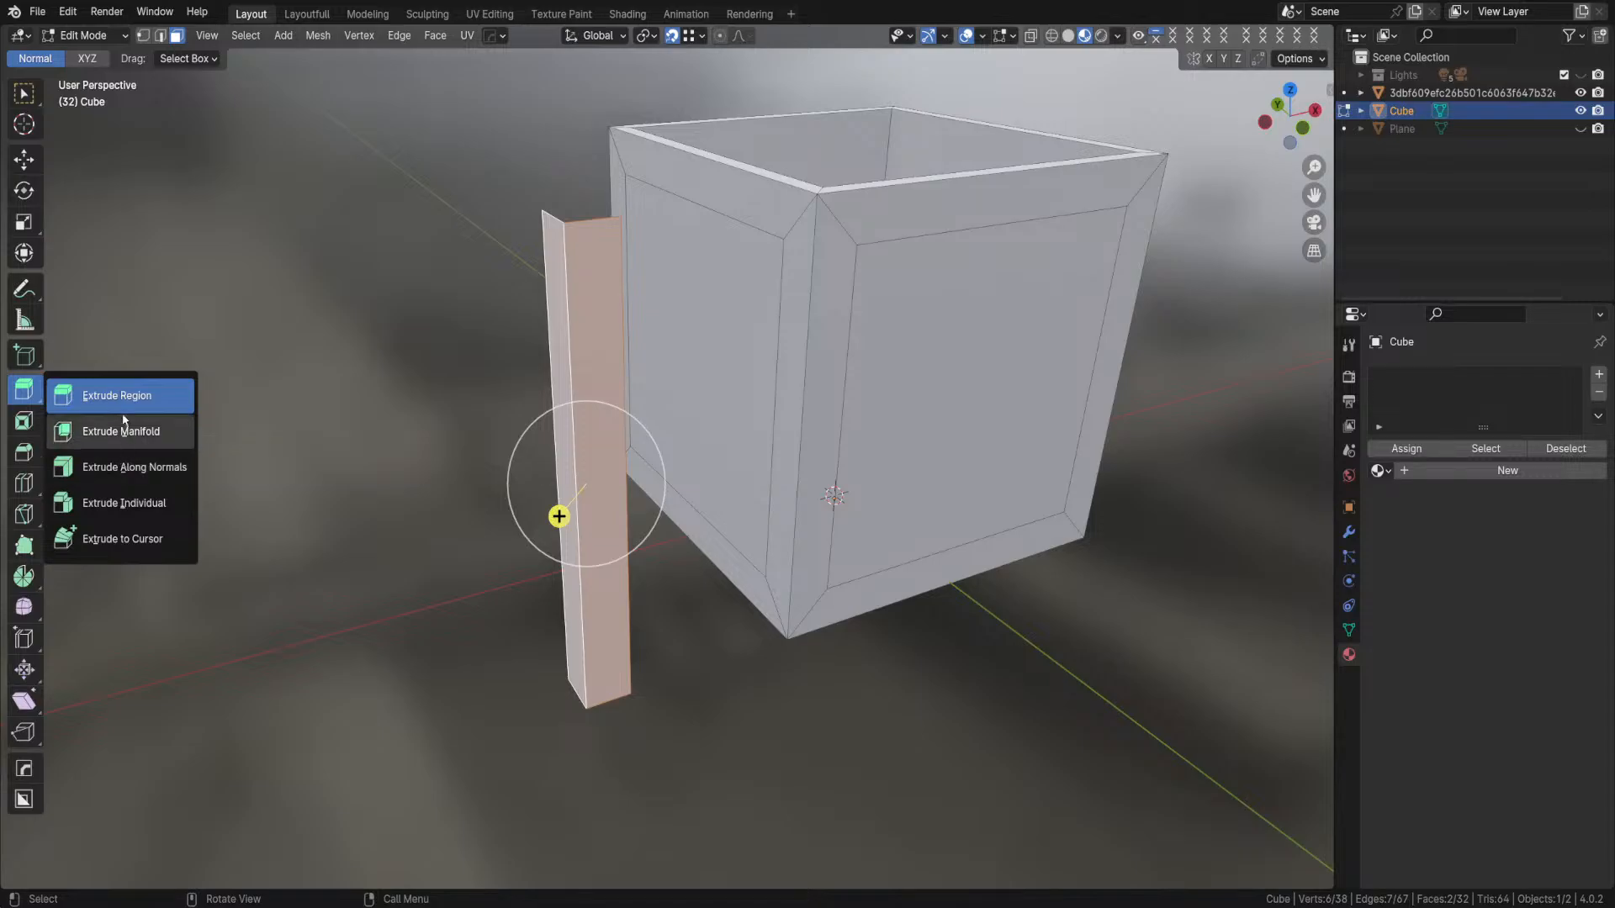
left_click(117, 469)
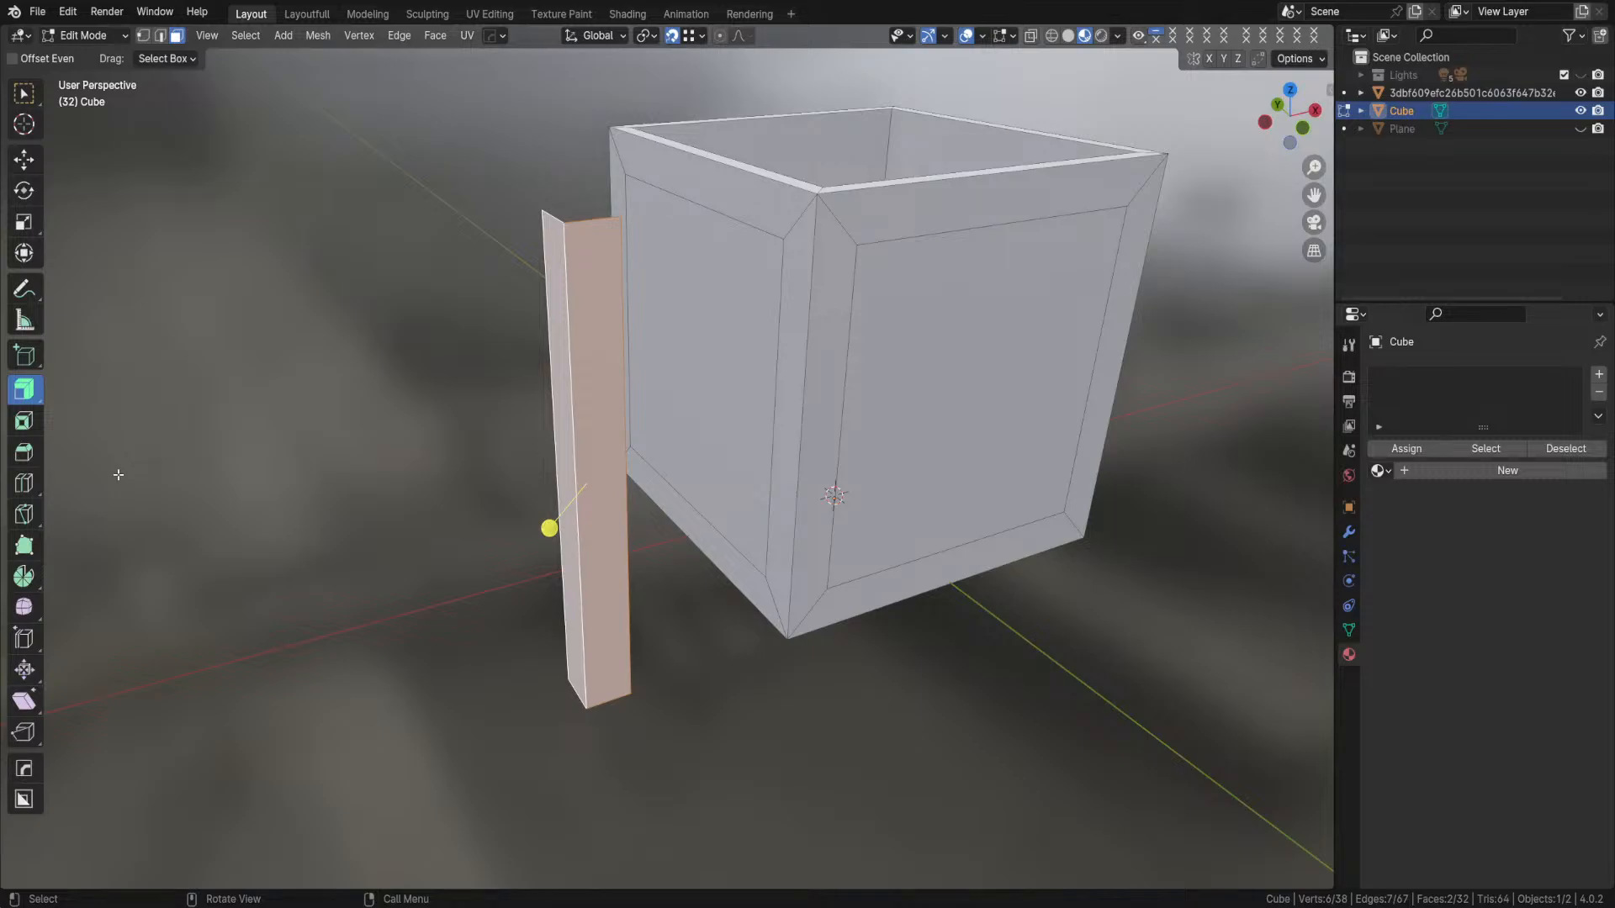
left_click(40, 407)
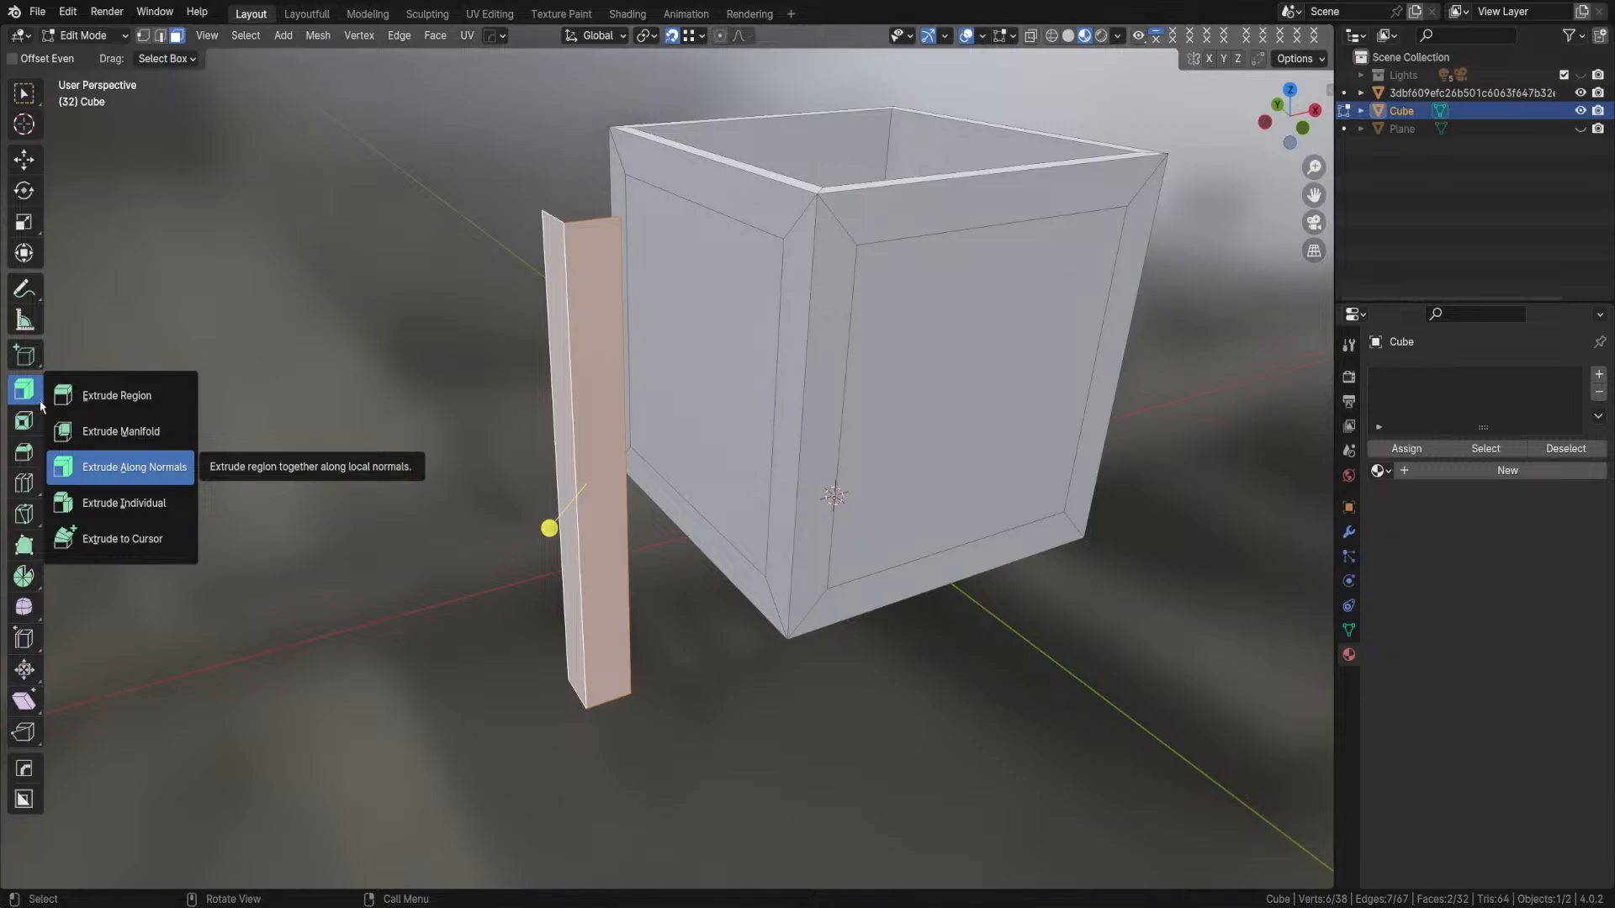
left_click(140, 476)
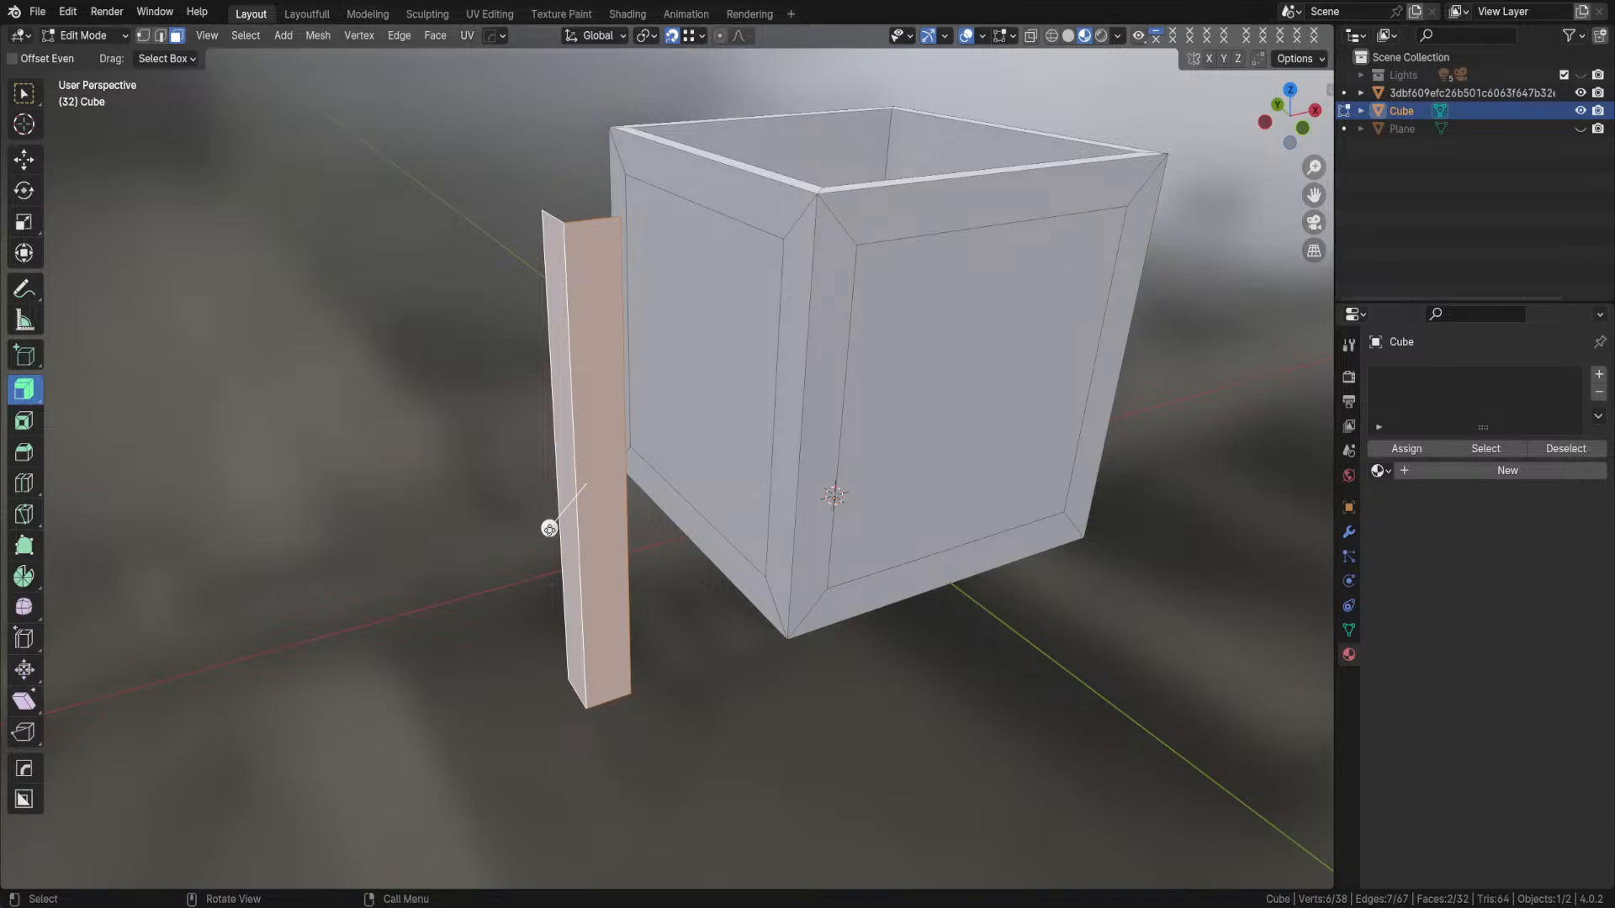
- Extrude the strip's two faces outward along their normals by about 0.05 m and enable Offset Even
left_click_drag(548, 529, 562, 525)
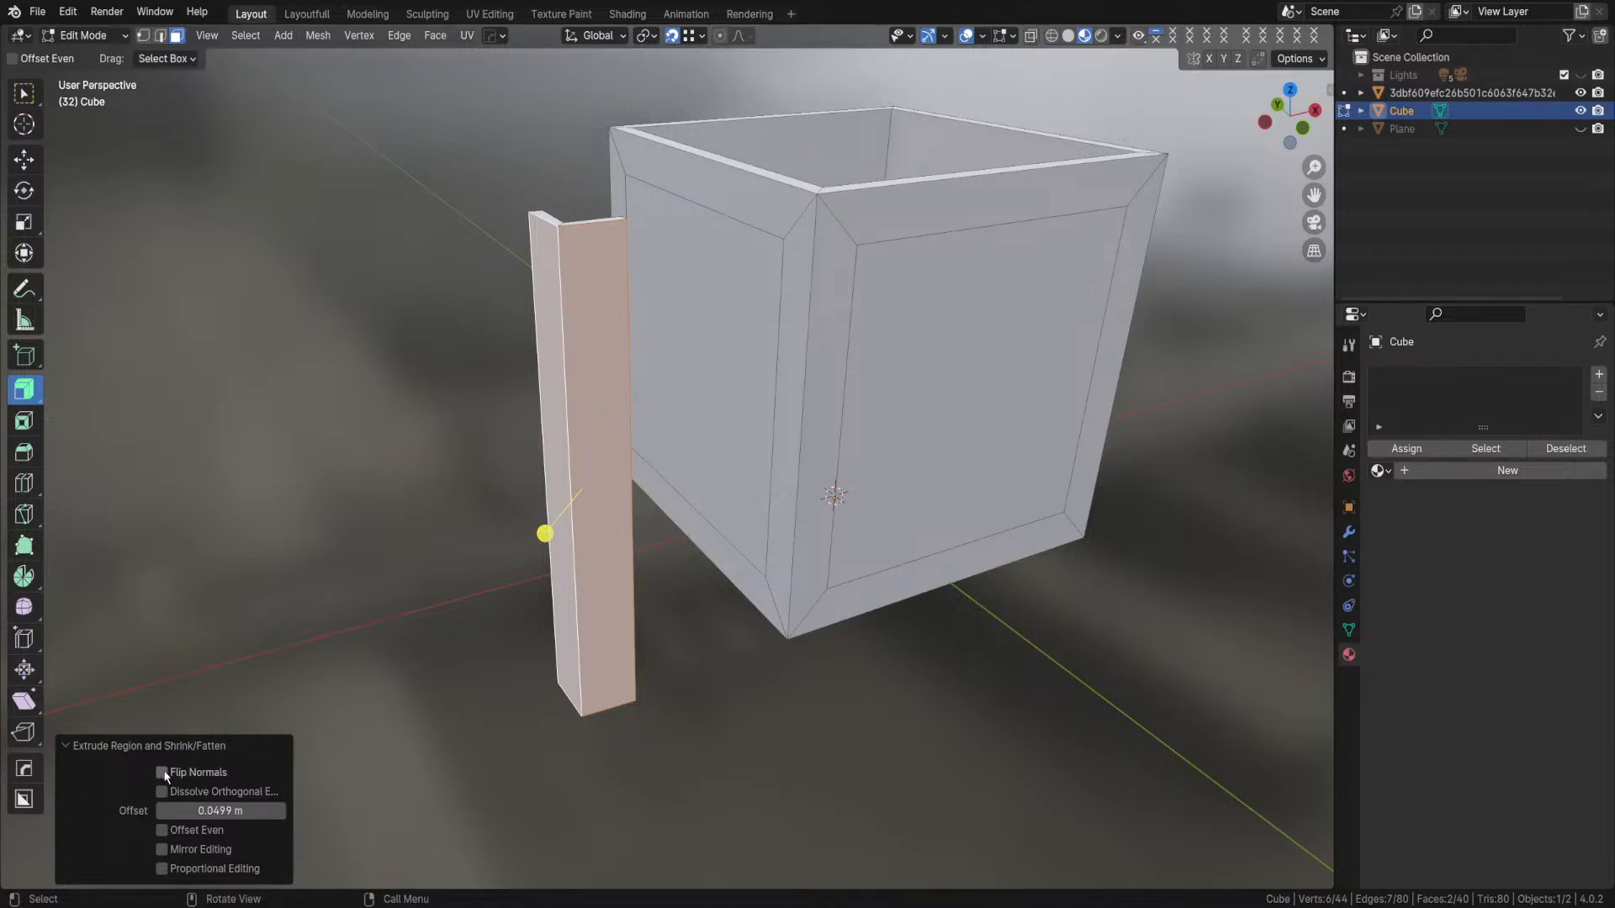
left_click(163, 830)
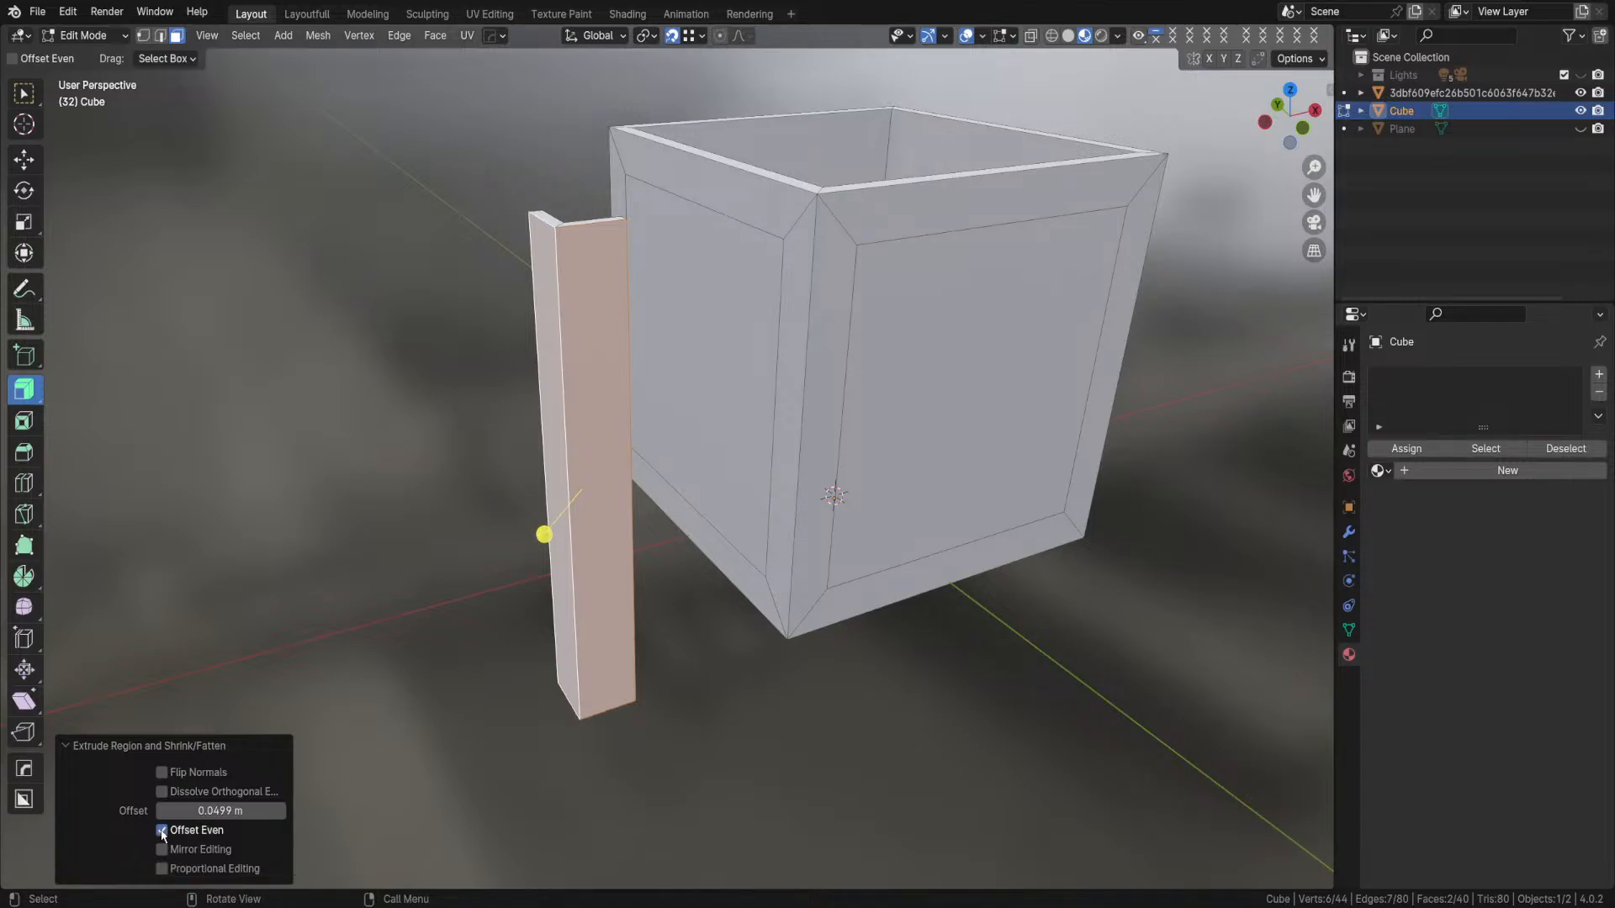
middle_click_drag(716, 639, 698, 706)
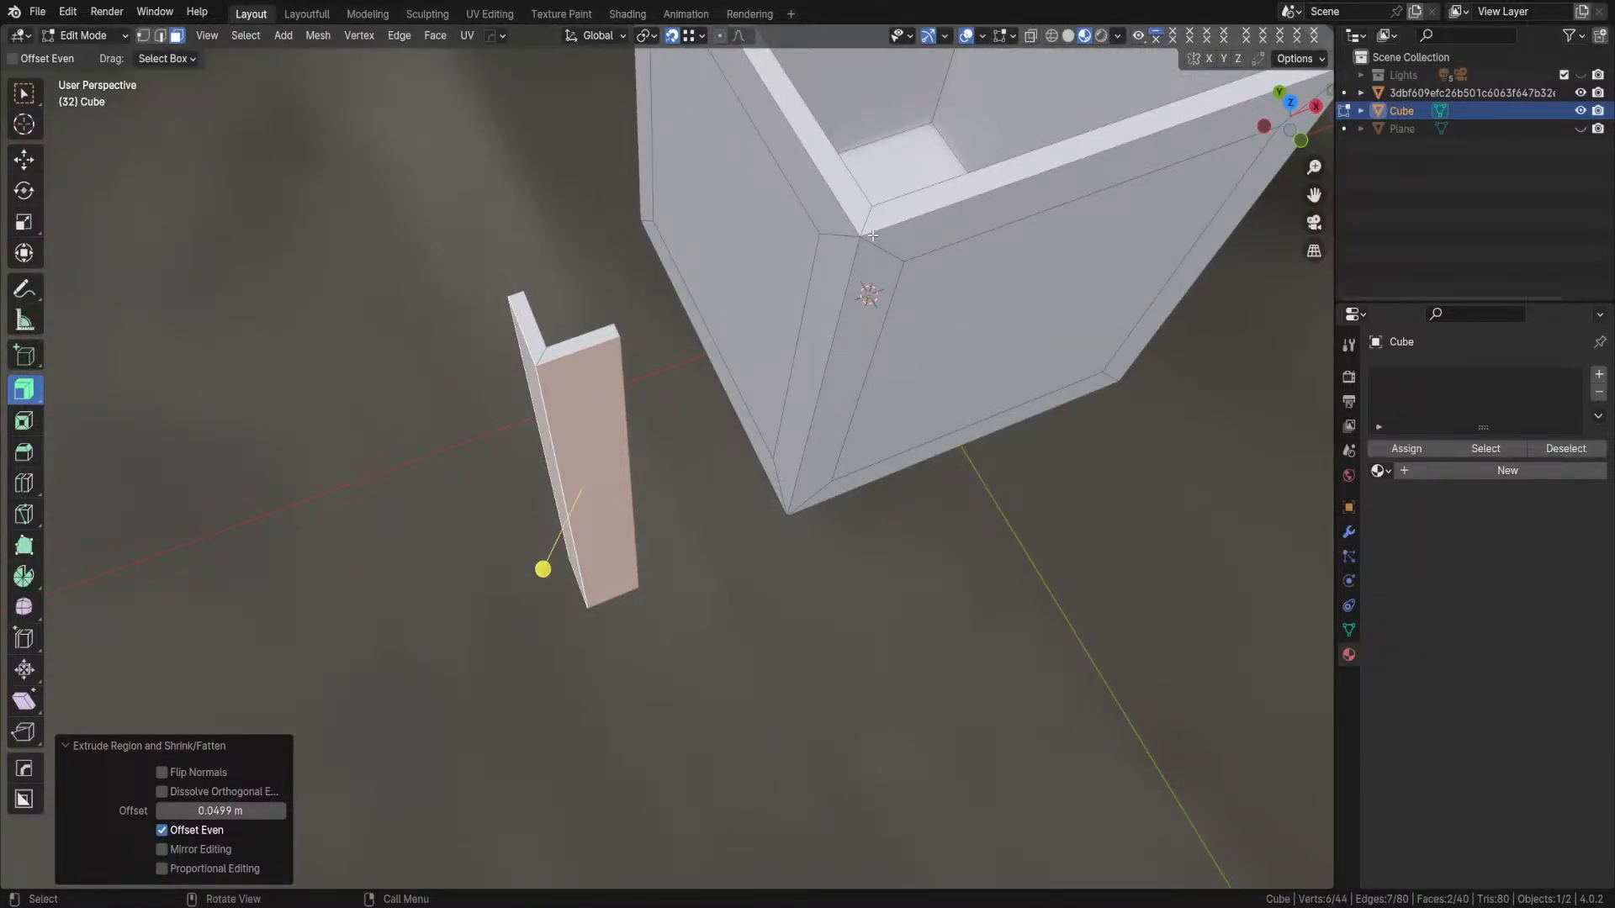
scroll(866, 263, "down", 4)
middle_click_drag(948, 353, 823, 68)
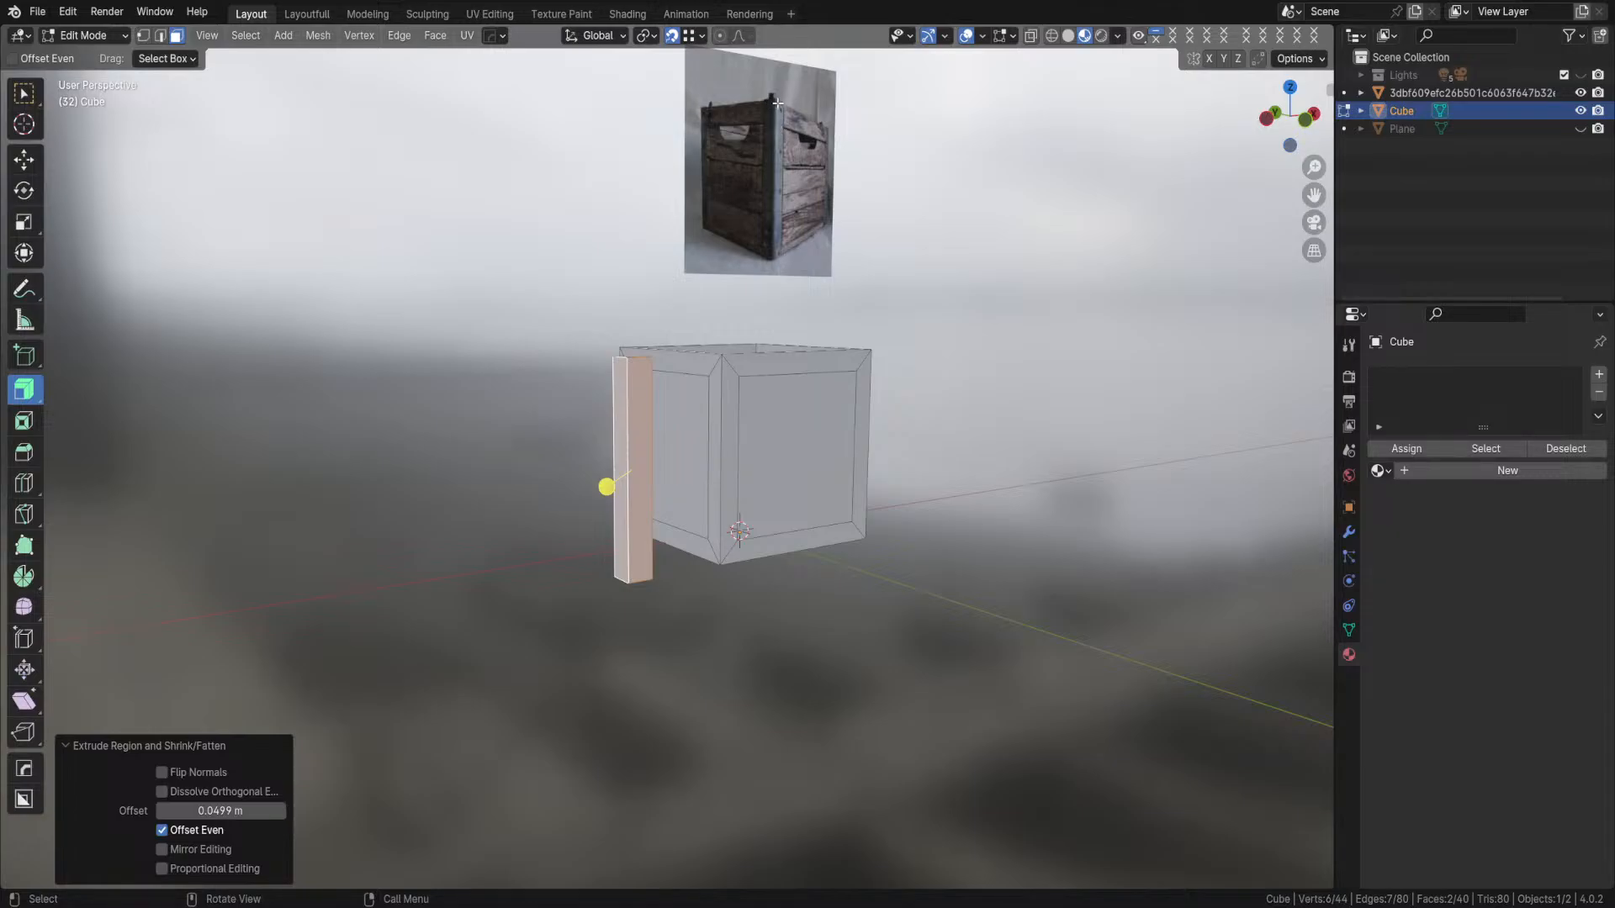
middle_click_drag(687, 386, 686, 280)
scroll(639, 302, "up", 3)
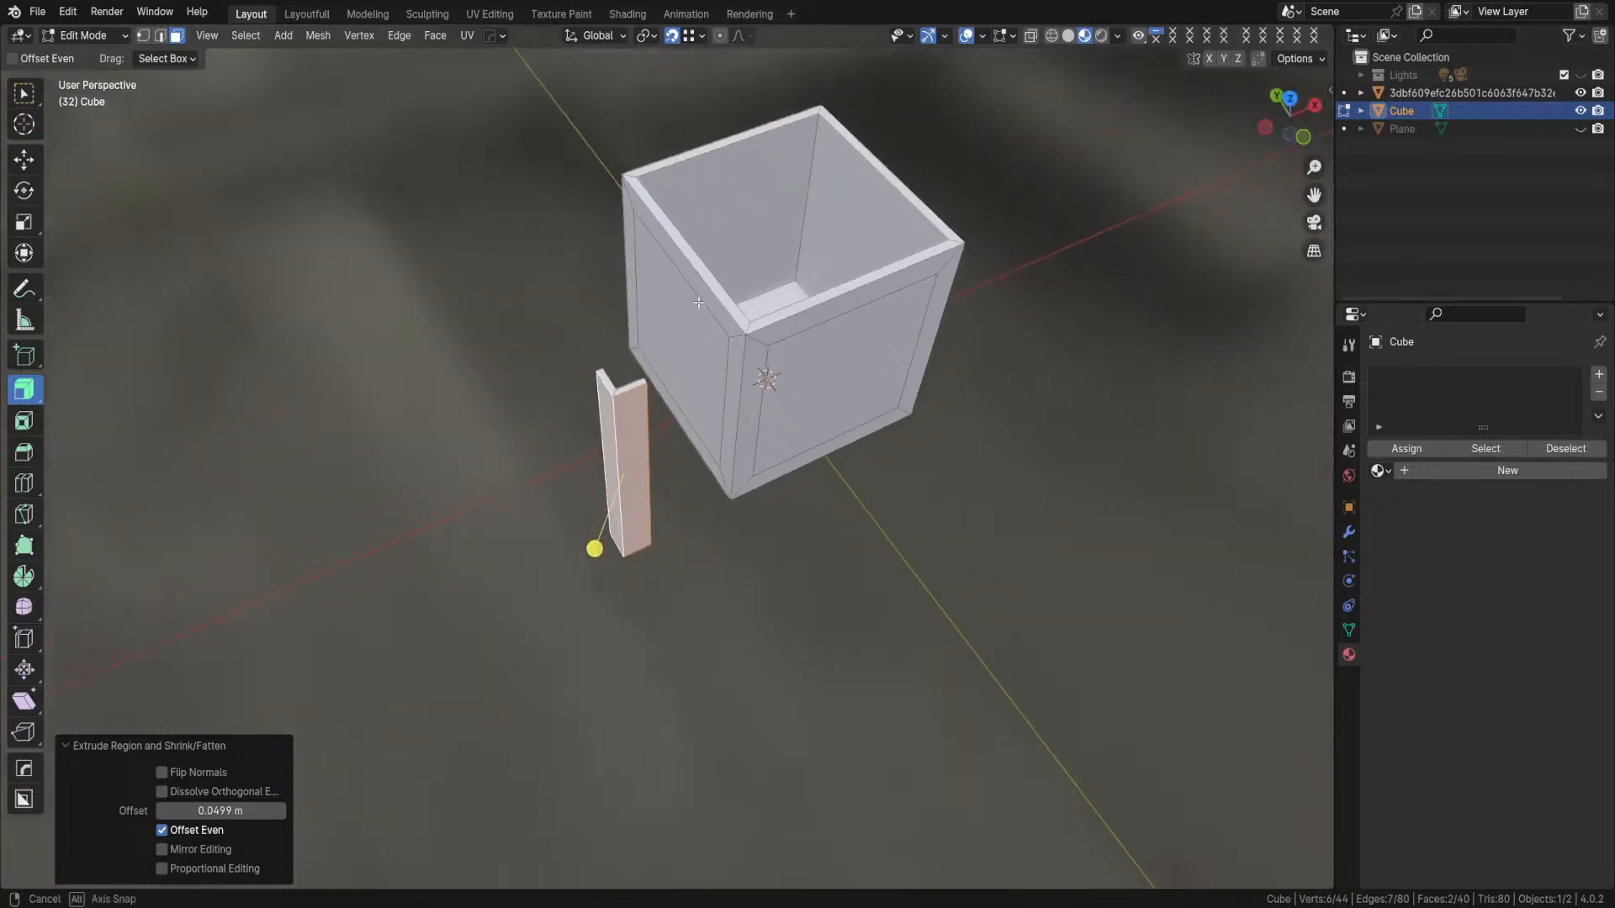
- Set the strip's extrusion offset to 0.14 m, trying 0.12 m and 0.11 m first
double_click(221, 811)
type("0.12")
key("Return")
left_click_drag(220, 810, 212, 811)
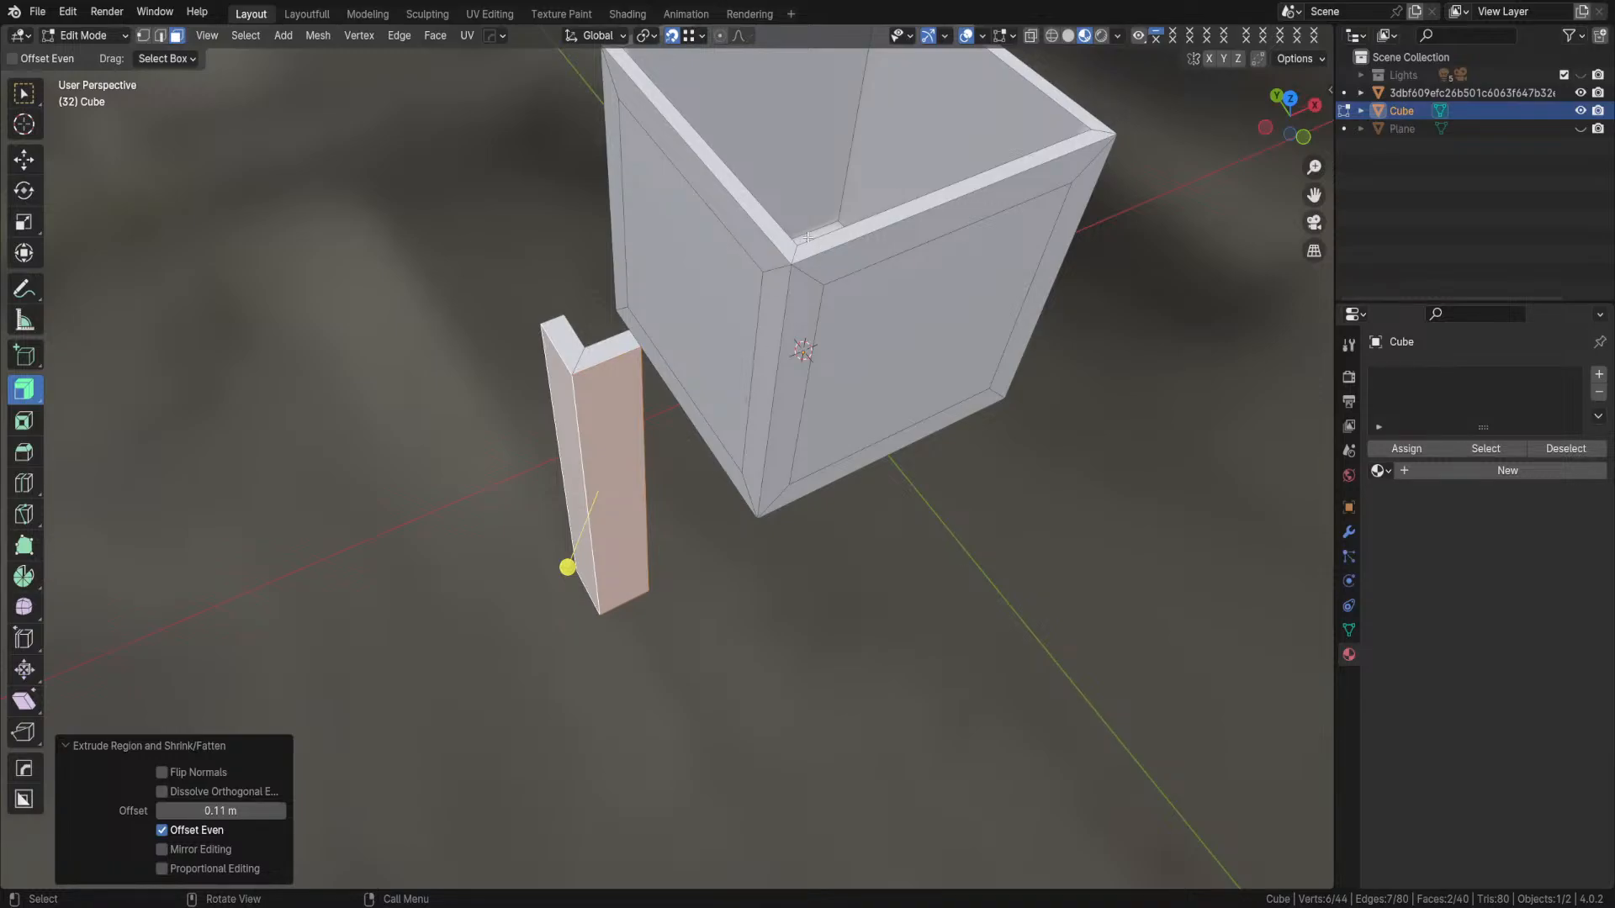
left_click(281, 813)
left_click(281, 812)
left_click(281, 813)
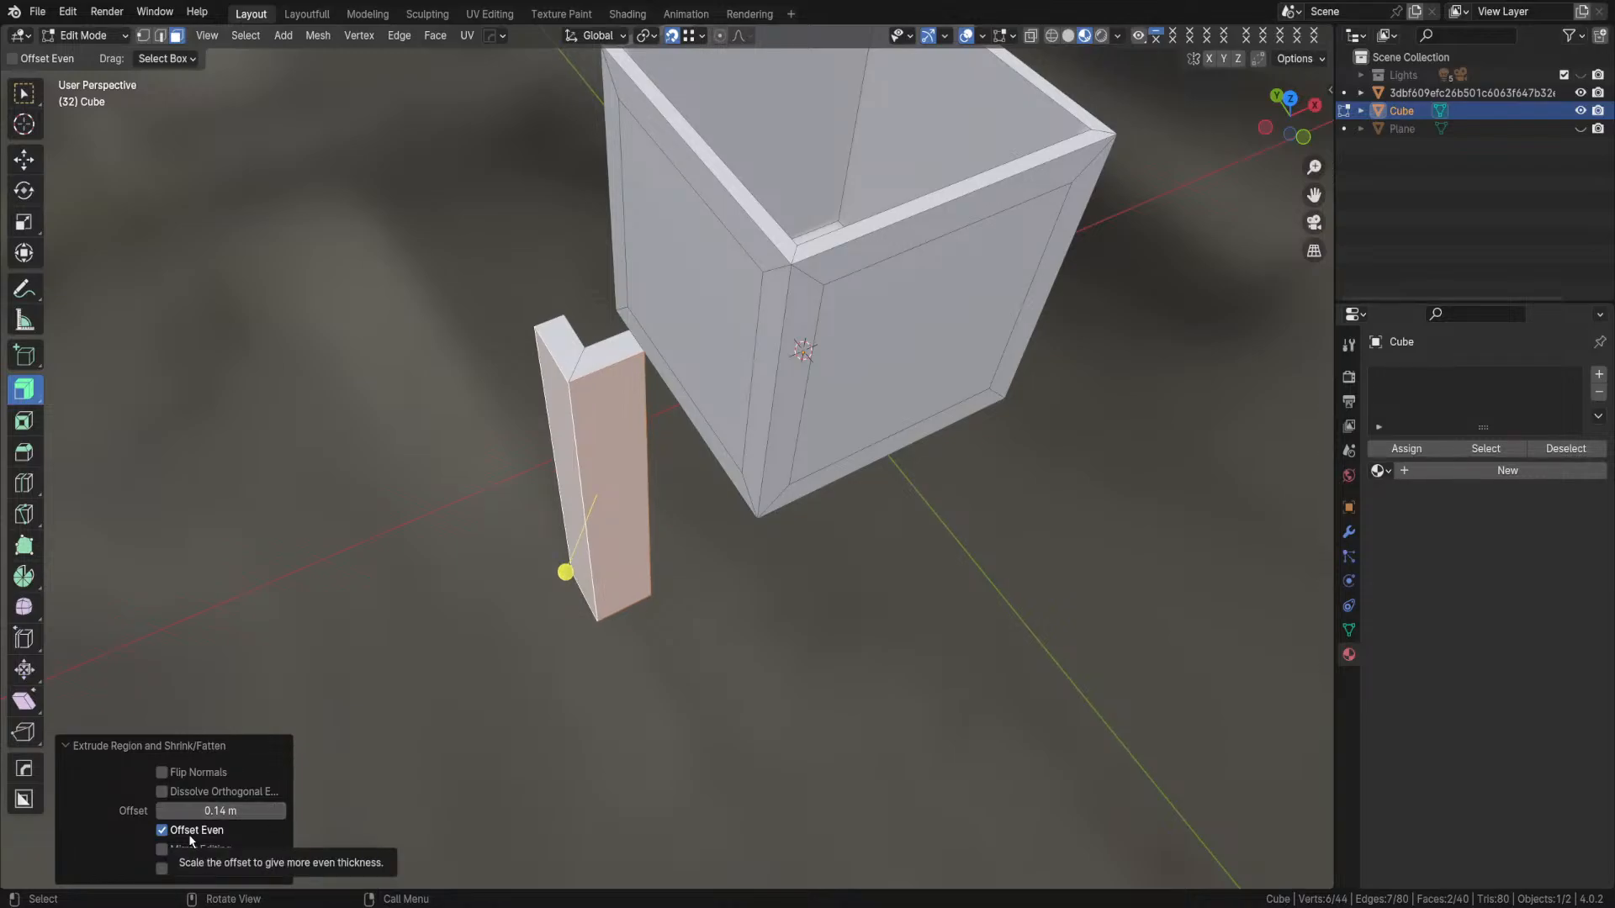
mouse_move(617, 490)
middle_mouse_down()
mouse_move(732, 534)
mouse_move(642, 613)
mouse_move(589, 431)
mouse_move(614, 471)
middle_mouse_up()
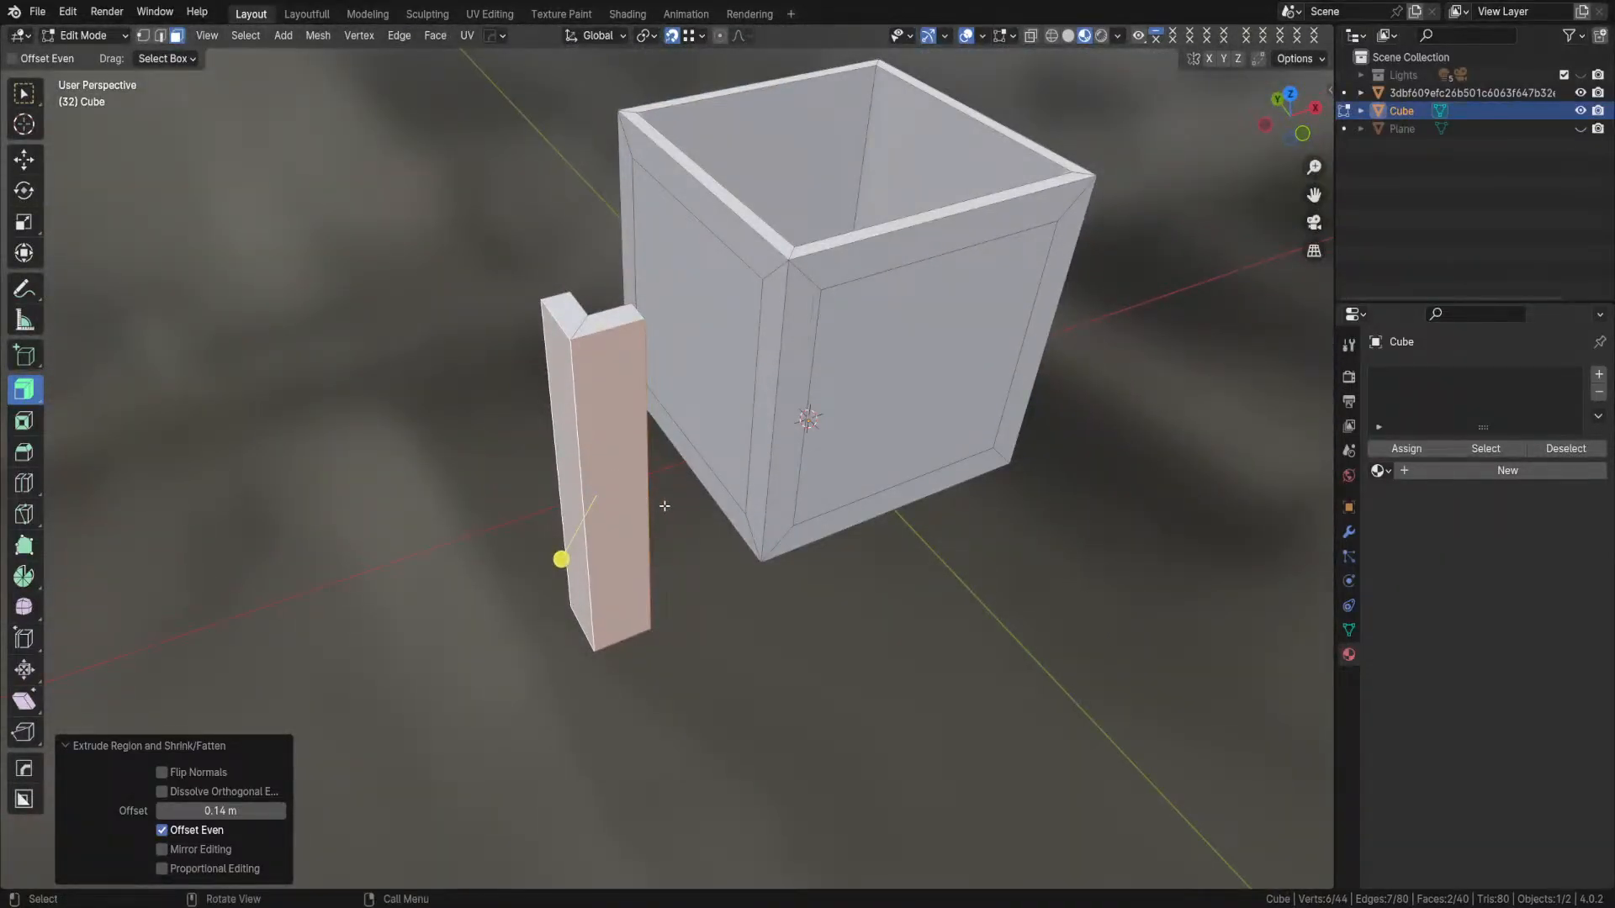
- Return to the Select Box tool and compare the thickened strip with the metal corner in the crate photo
left_click(24, 94)
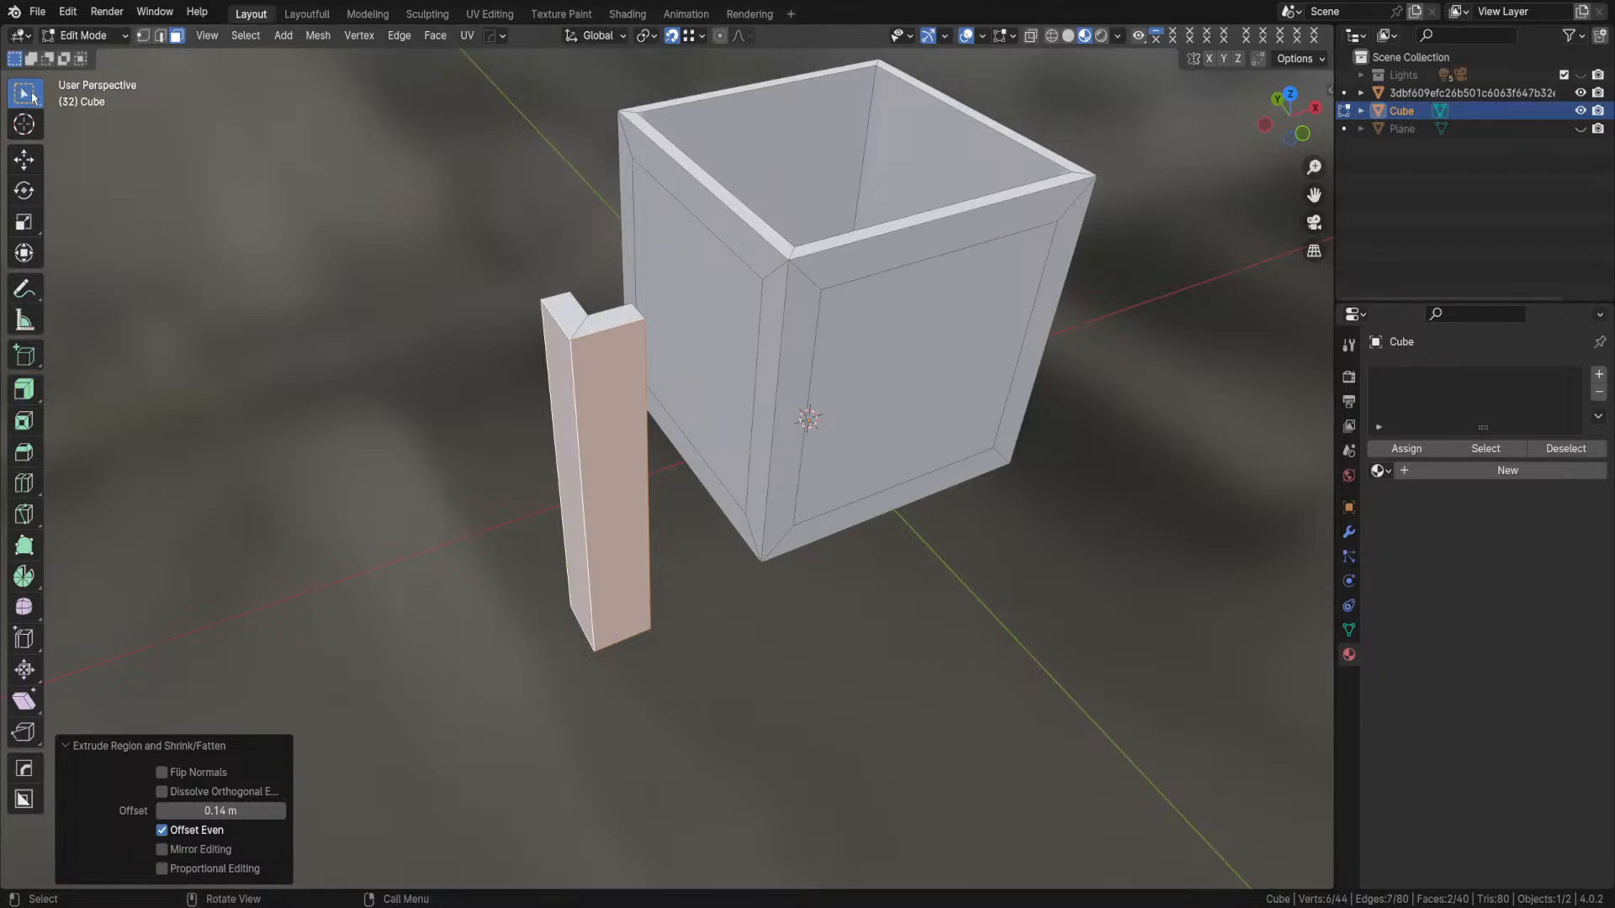
middle_click_drag(541, 566, 565, 496)
scroll(825, 140, "down", 3)
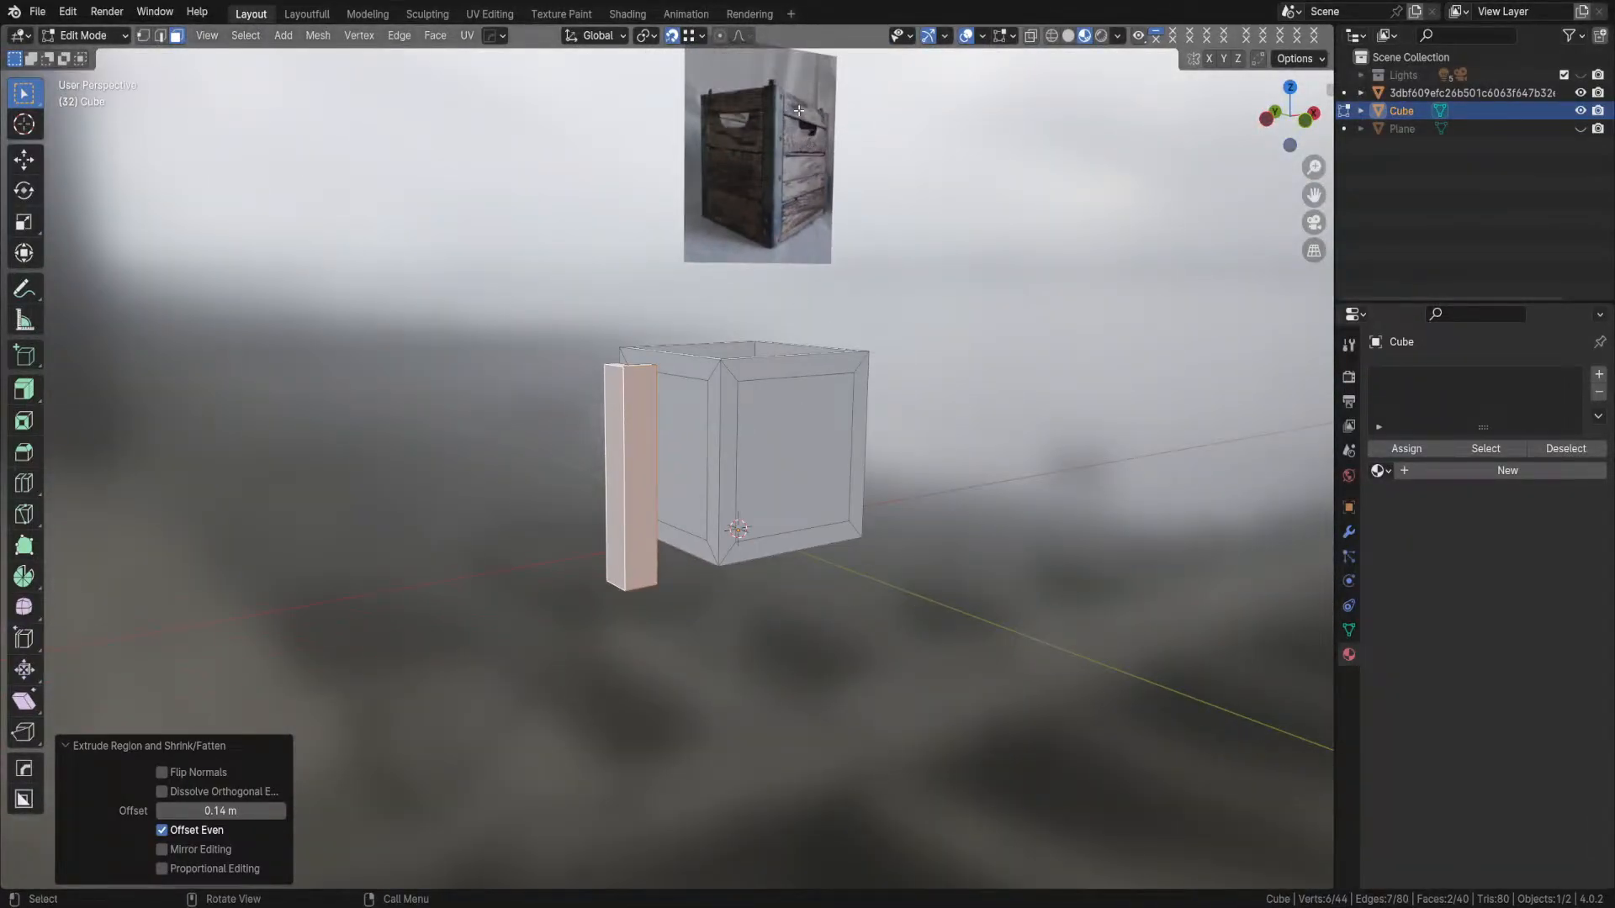
middle_click_drag(799, 111, 833, 276)
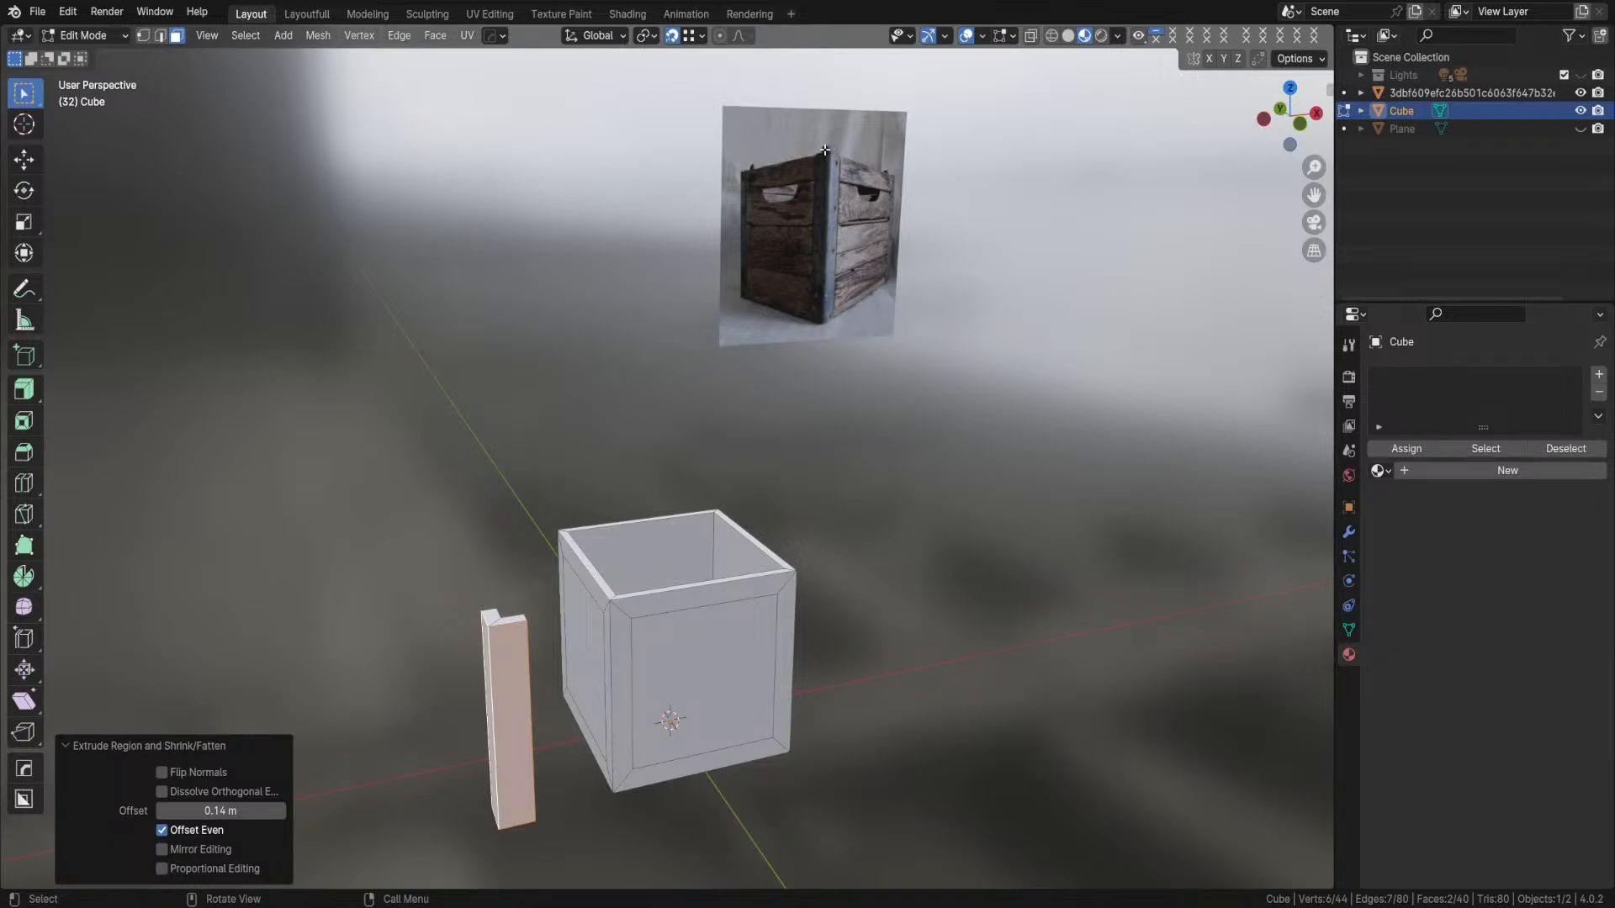
scroll(513, 643, "up", 2)
middle_click_drag(513, 644, 528, 612, "shift")
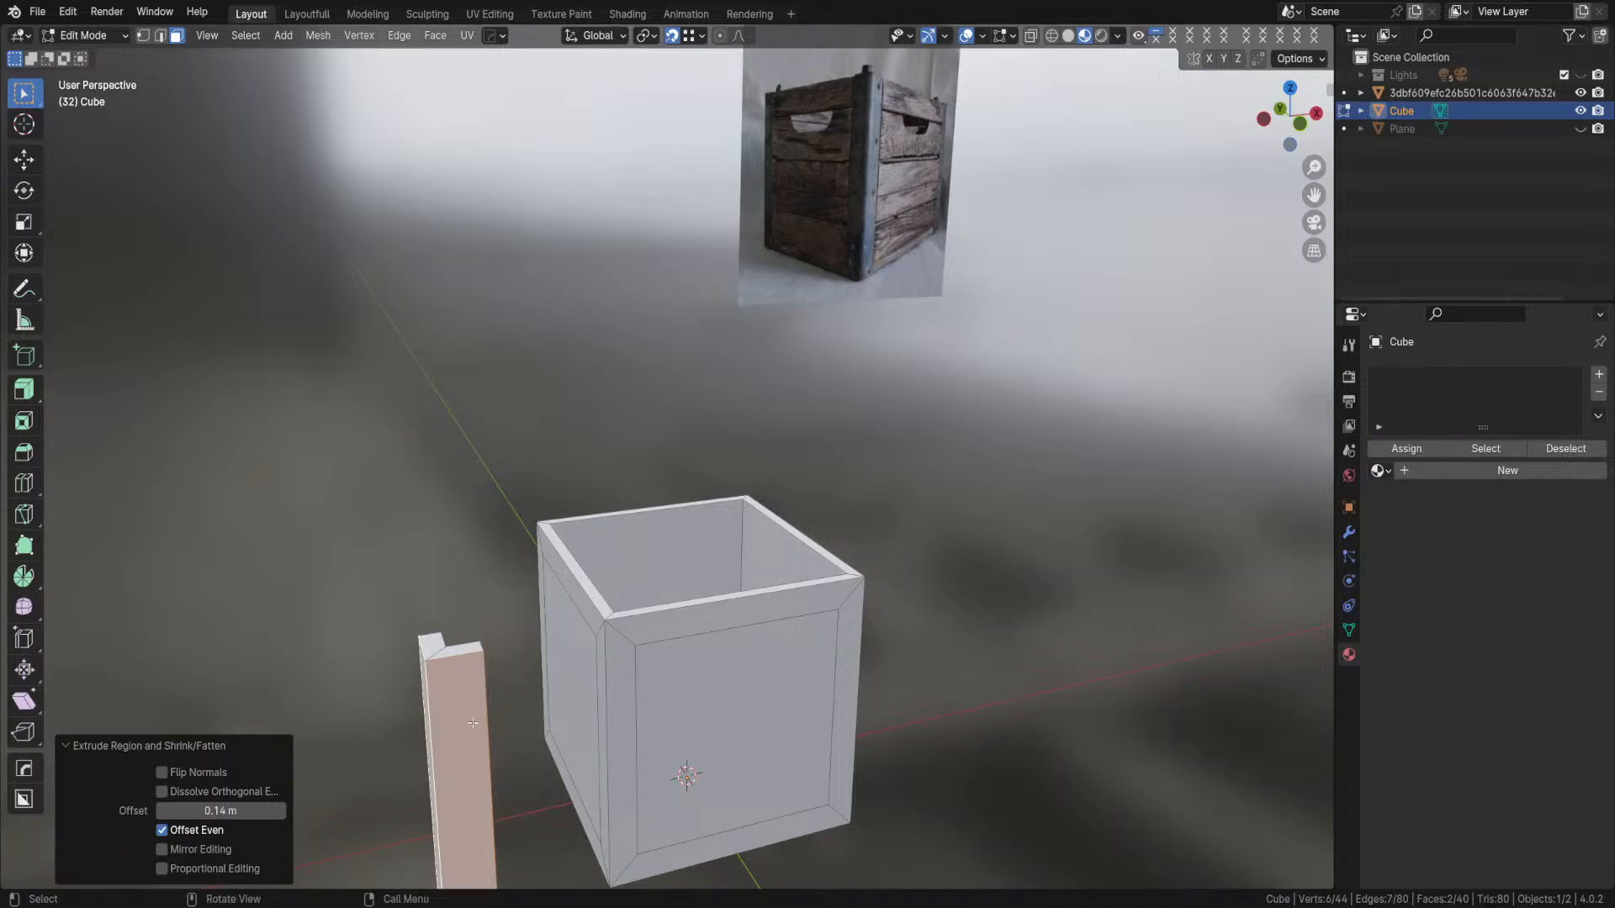
- Select all linked geometry of the separate corner strip beside the crate
key("Tab")
left_click(479, 619)
key("Tab")
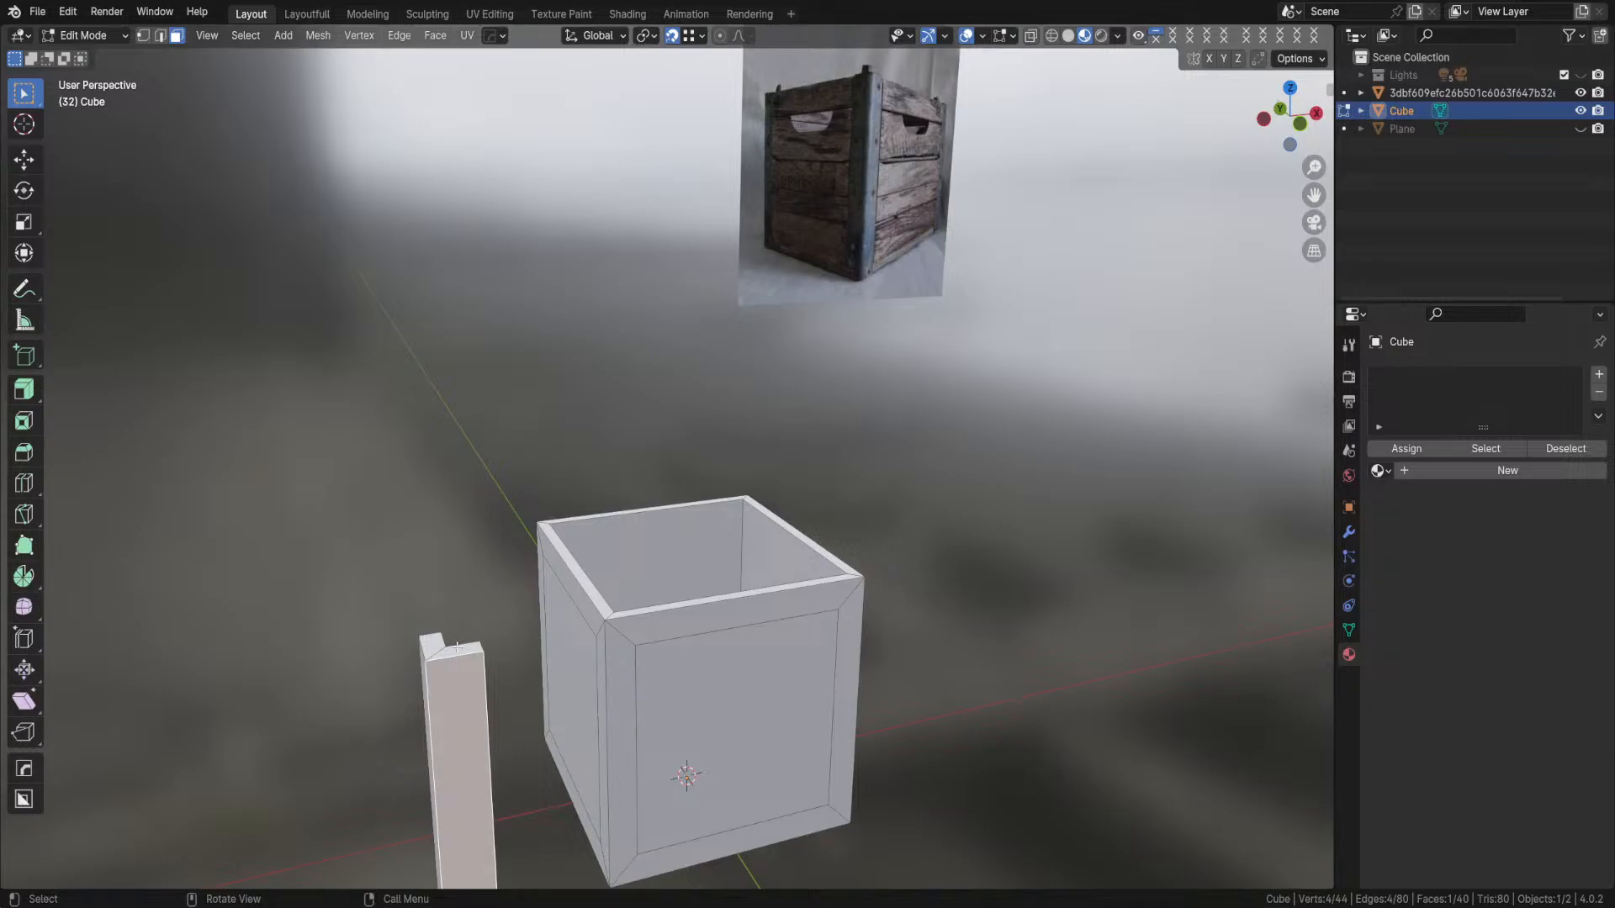
scroll(451, 705, "down", 2)
middle_click_drag(642, 660, 677, 599, "shift")
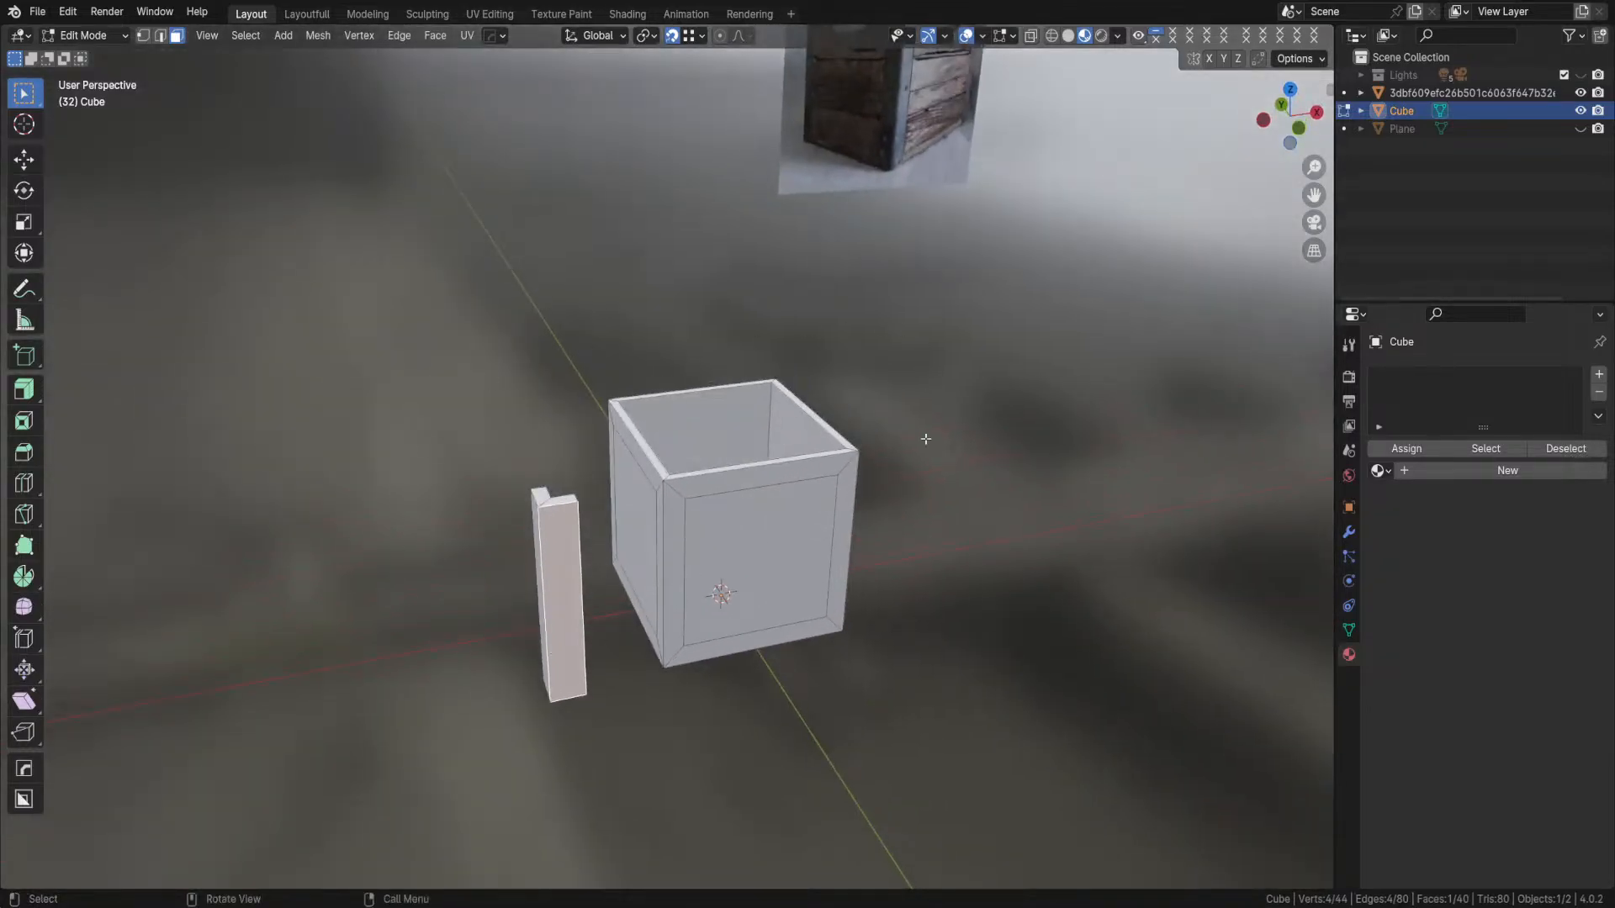
scroll(558, 628, "up", 2)
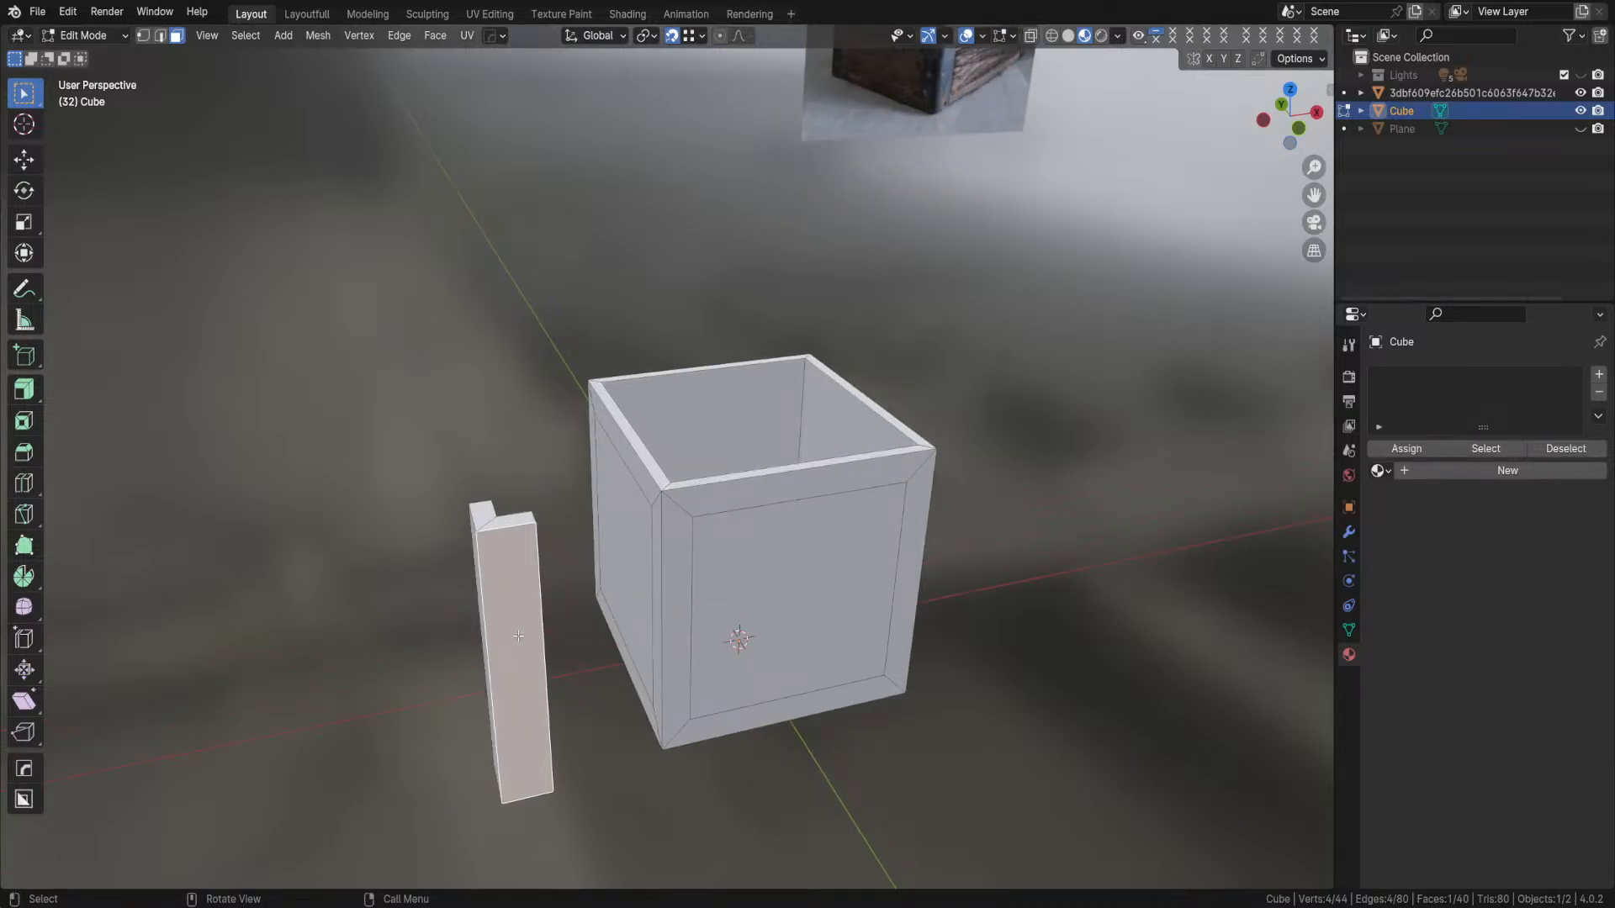
key("l")
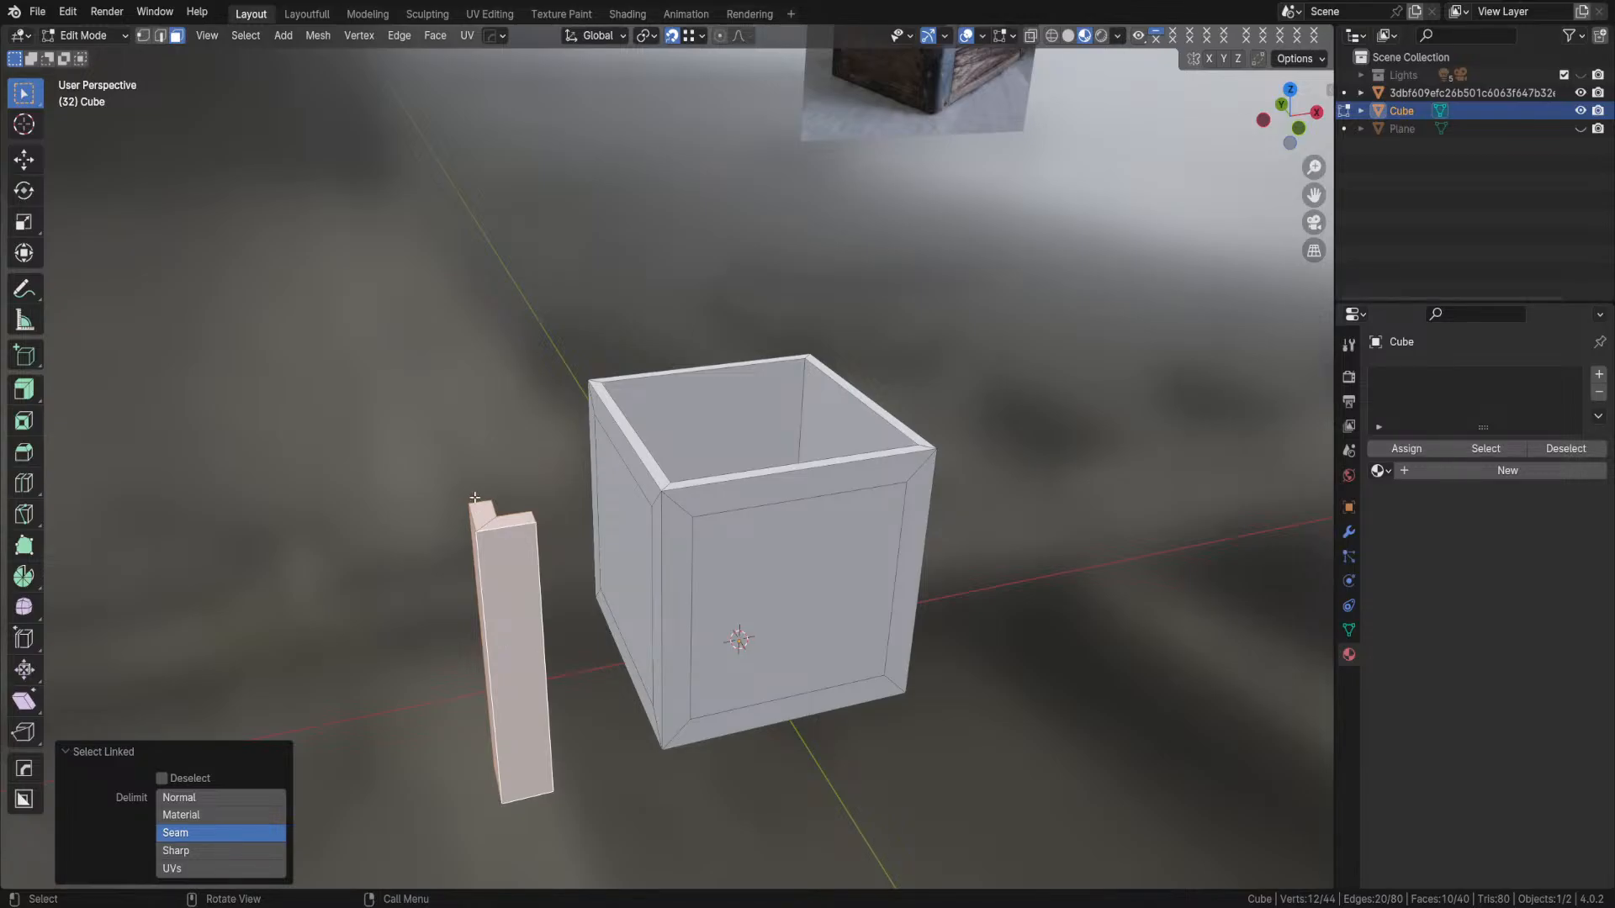
middle_click_drag(647, 720, 406, 798)
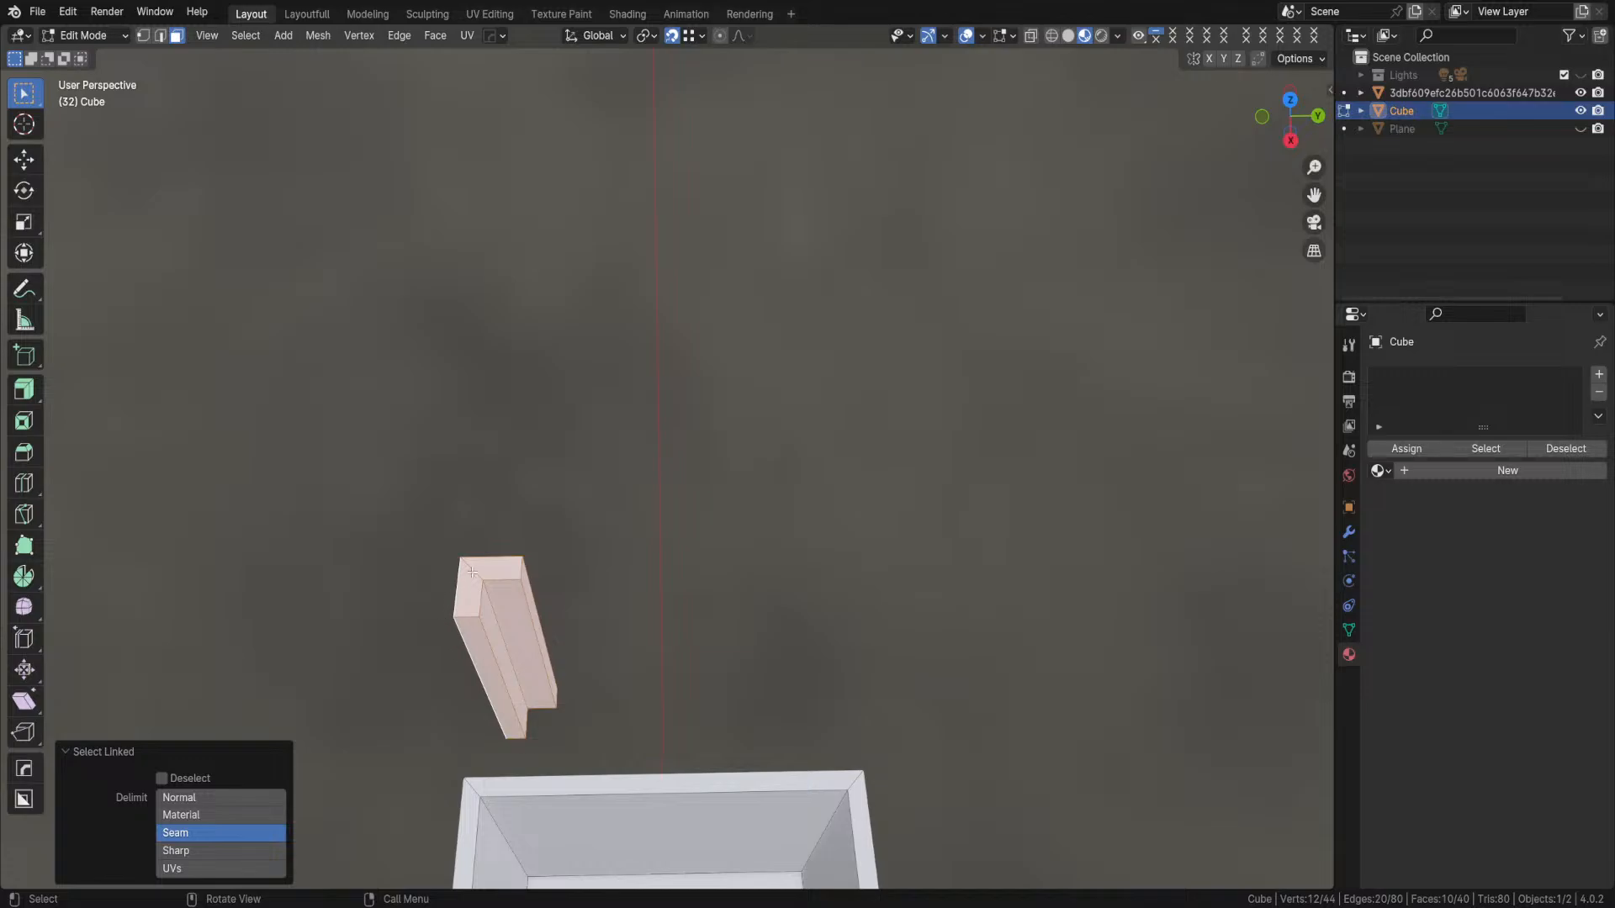
middle_click_drag(496, 625, 658, 620)
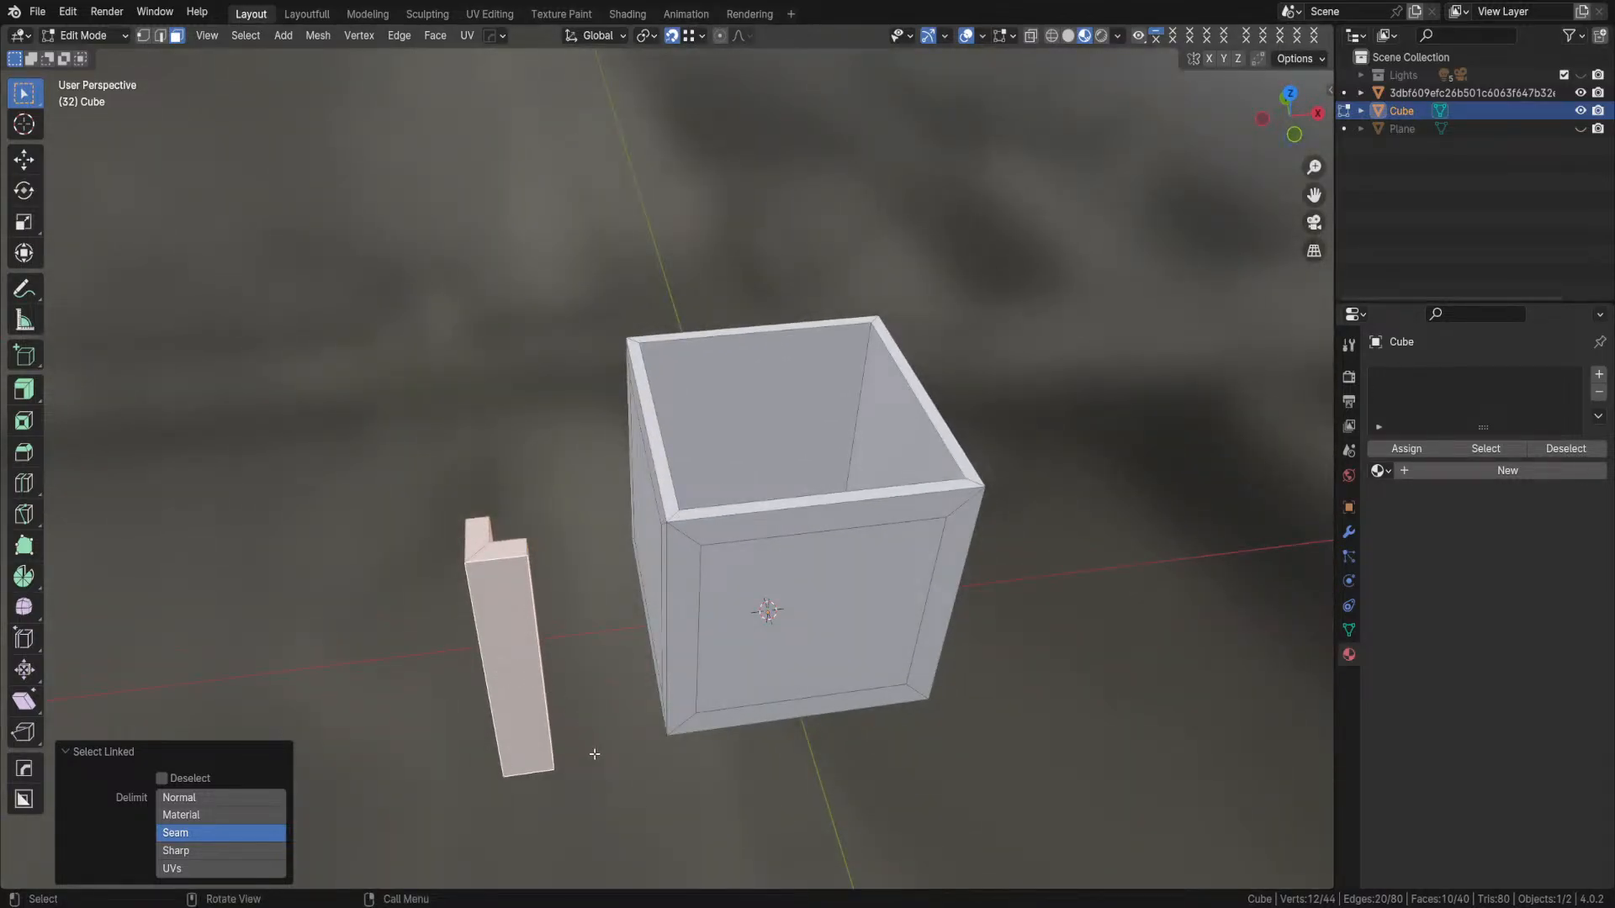
- Move the strip along the X axis by about -0.49 m and then about 1.57 m, up to the crate's near corner
key("g")
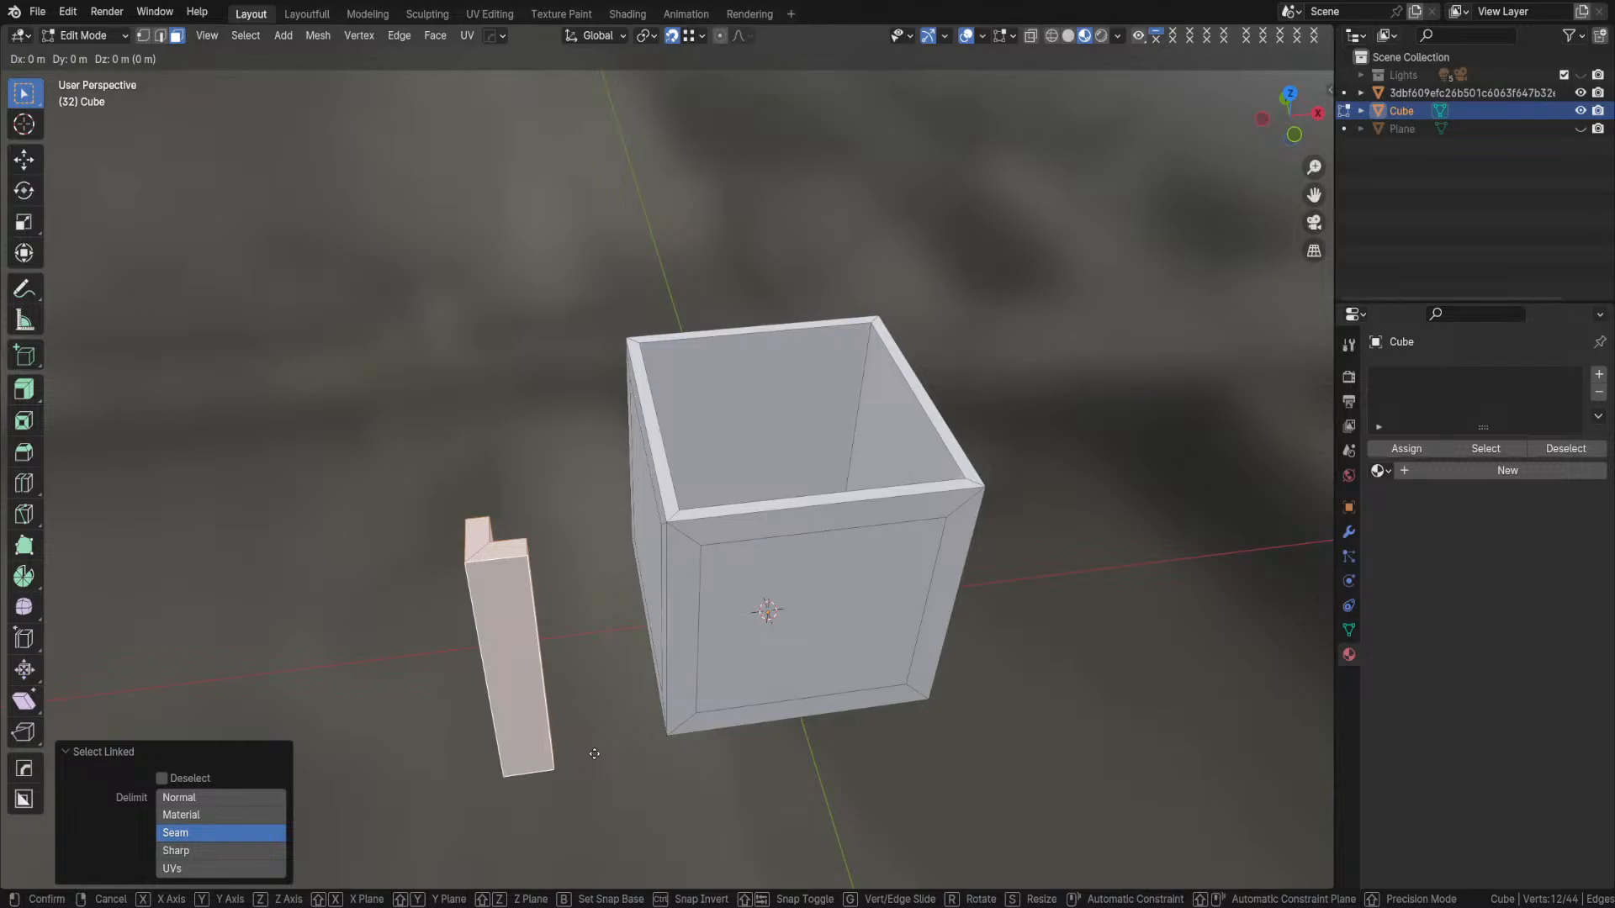
key("x")
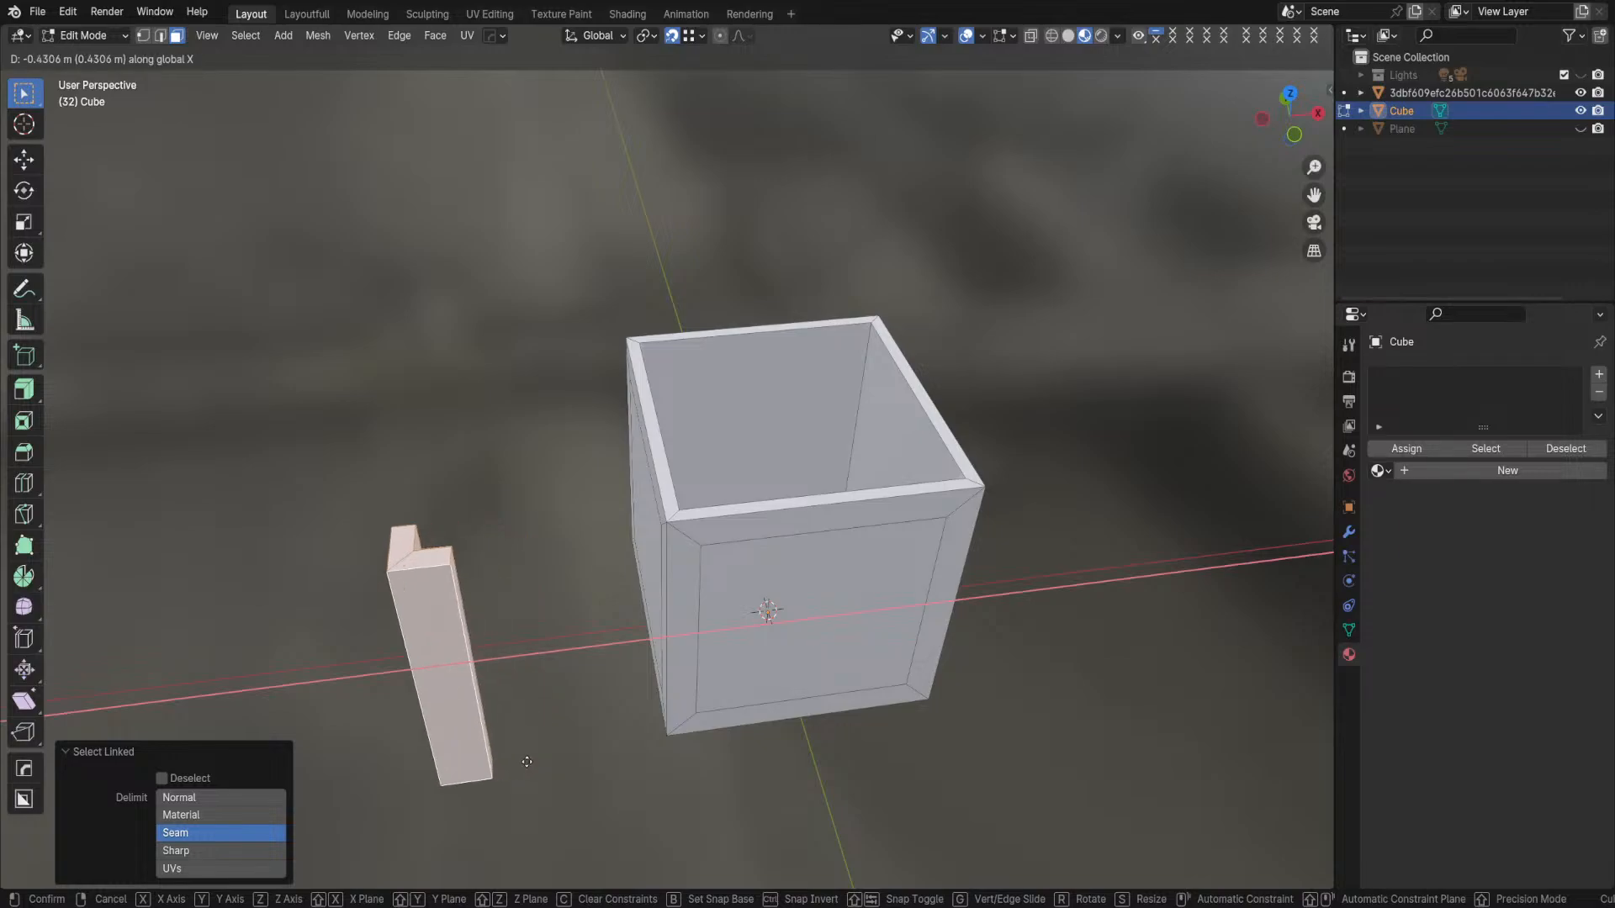
left_click(516, 762)
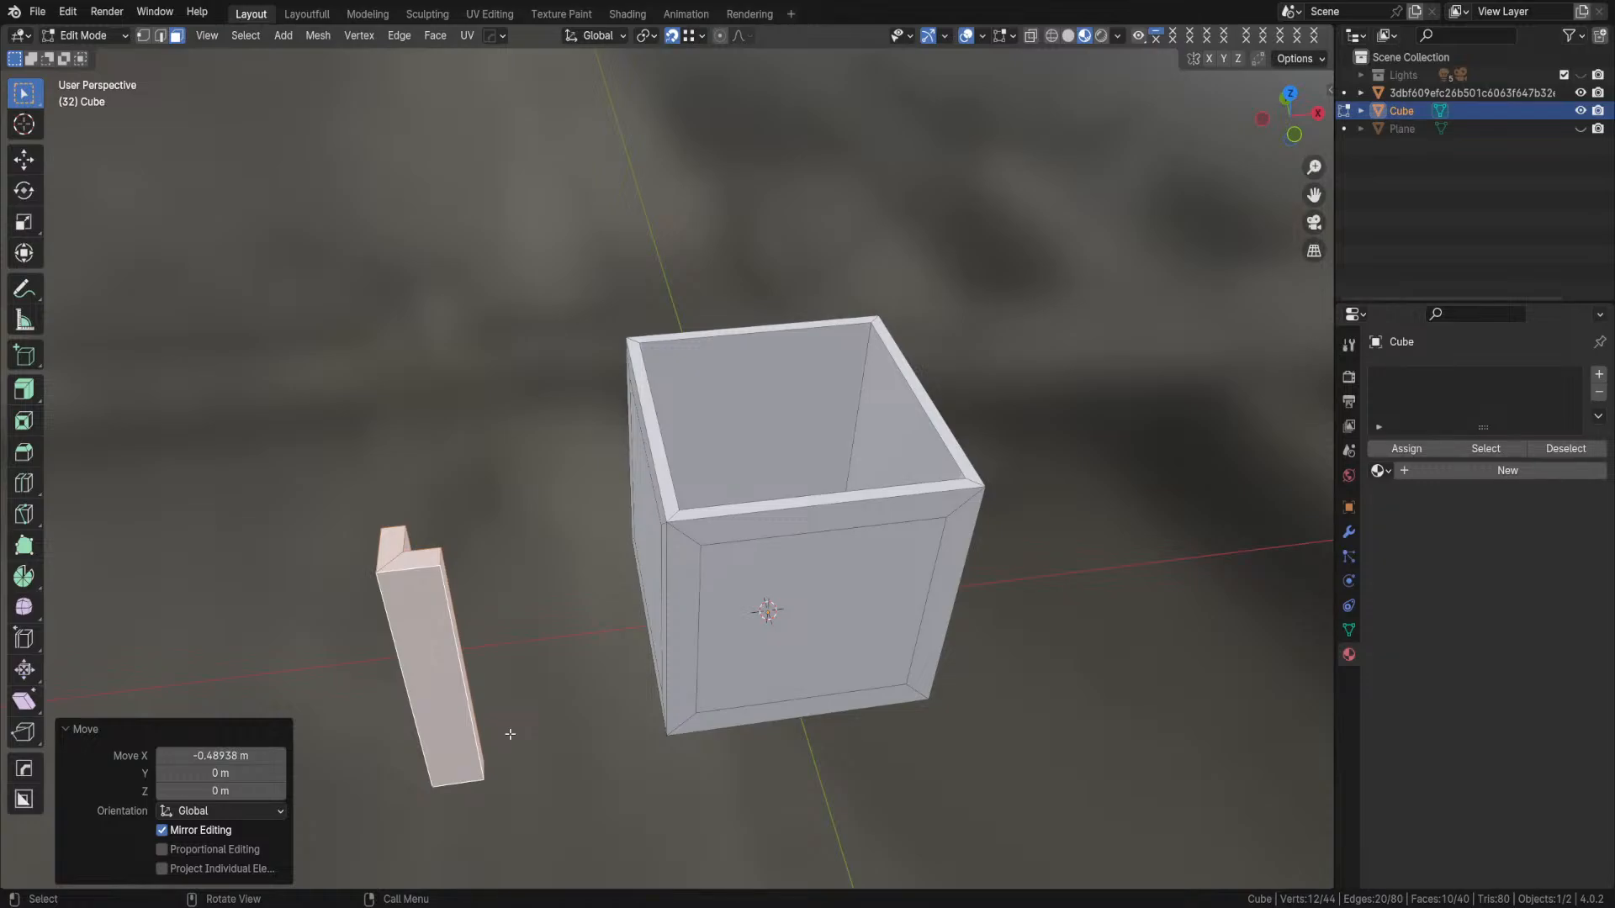
key("g")
key("x")
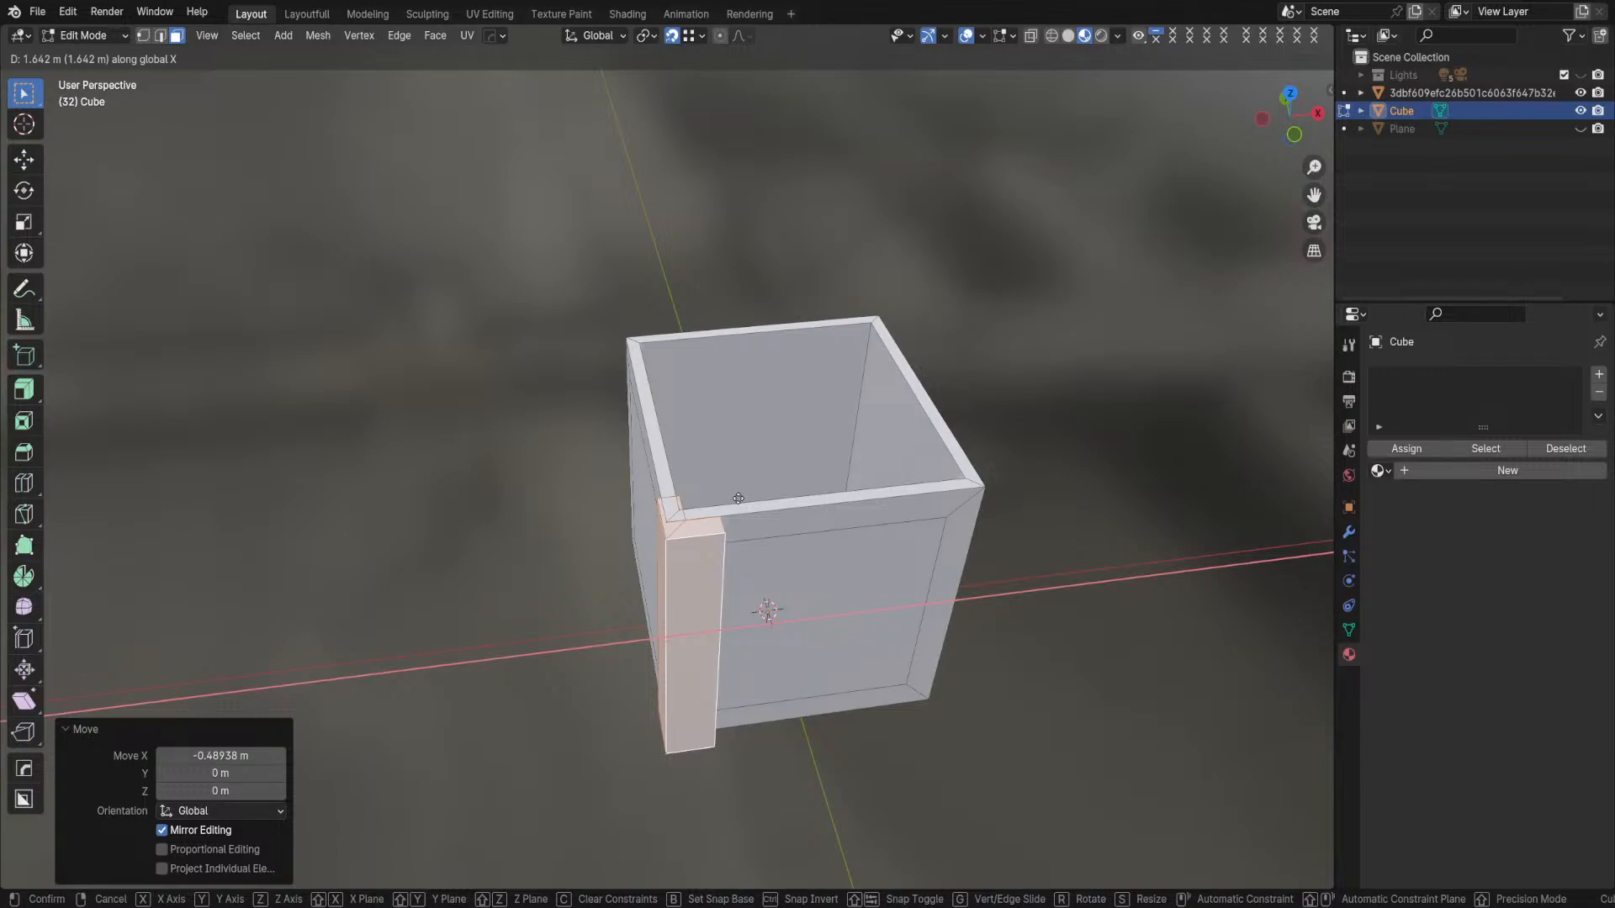
left_click(725, 505)
scroll(707, 530, "up", 3)
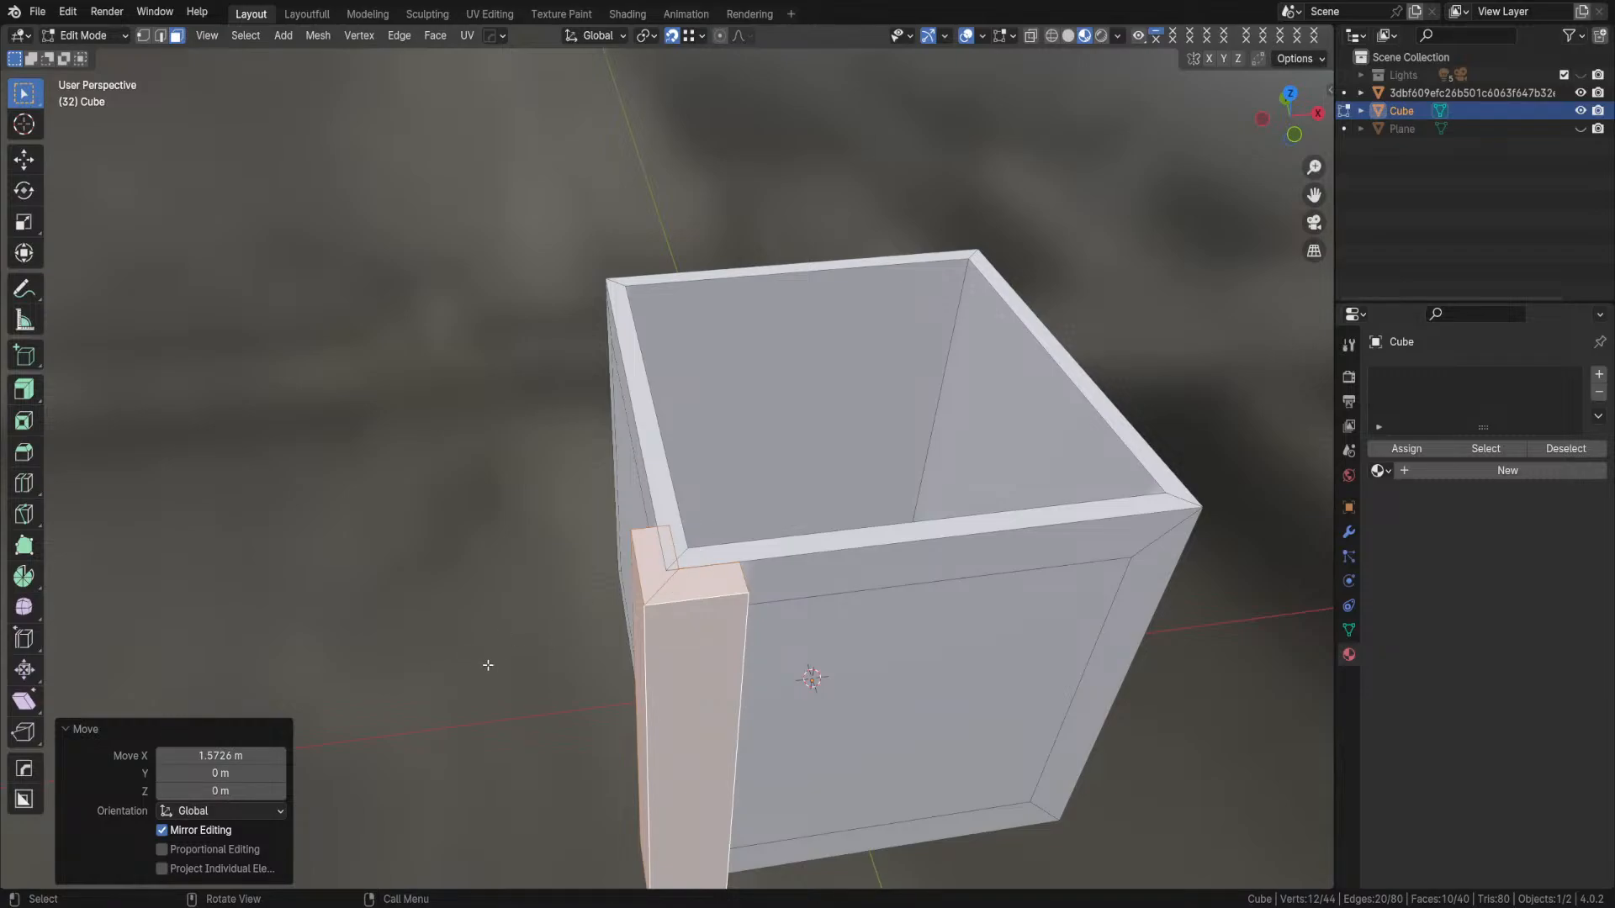
- Fit the strip around the crate's corner by moving it about 0.127 m along Y and 0.069 m along X
key("g")
key("y")
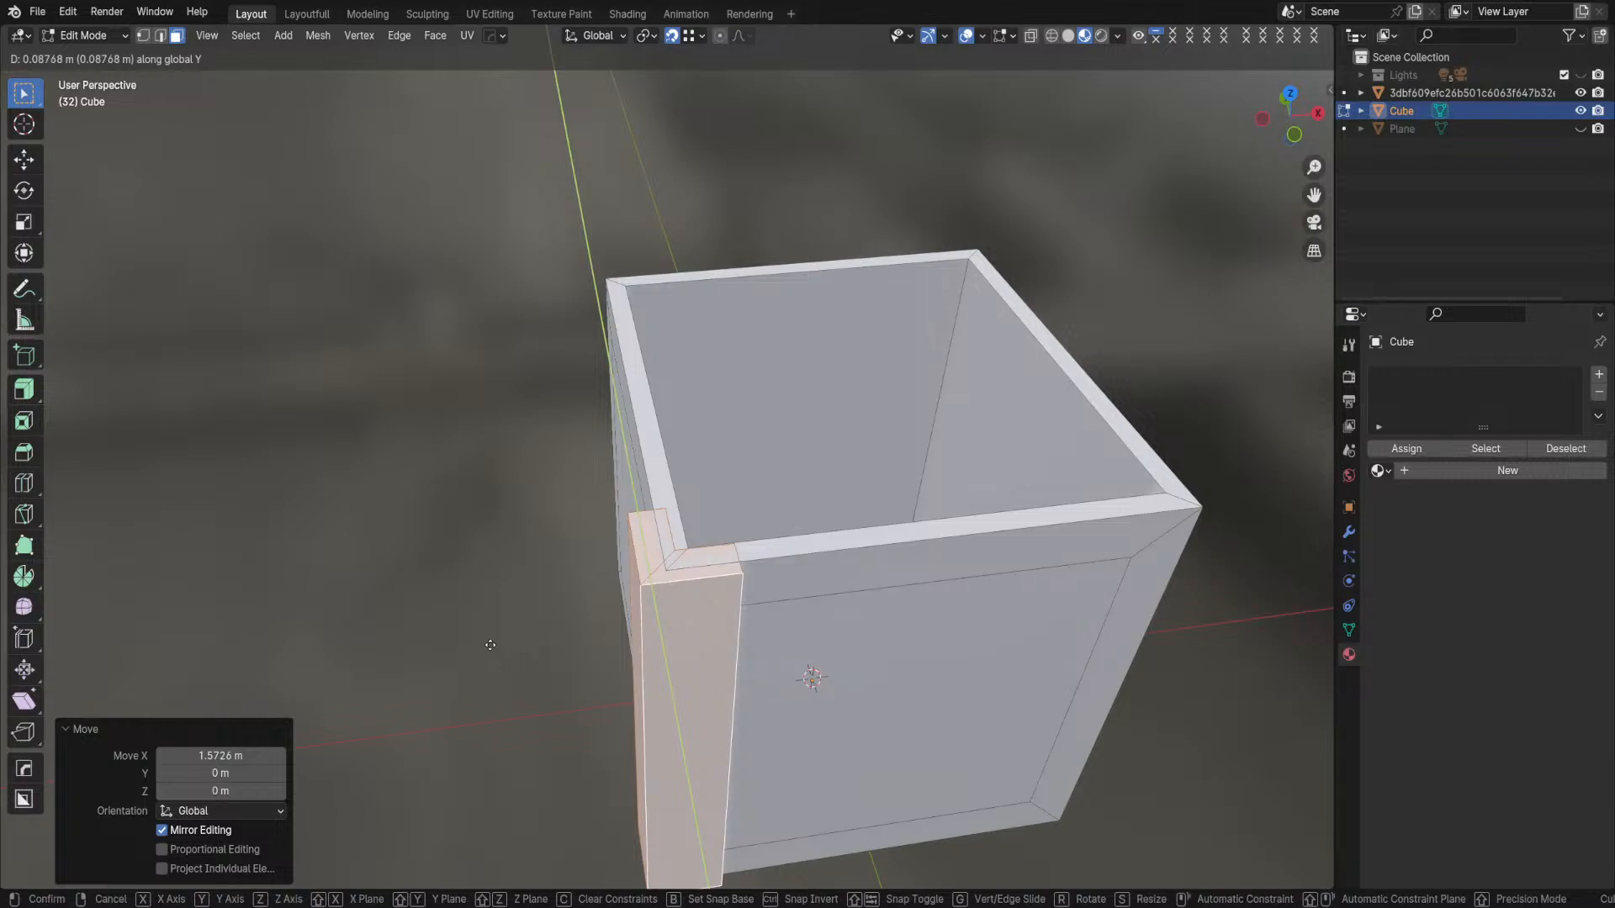
left_click(491, 646)
key("g")
key("x")
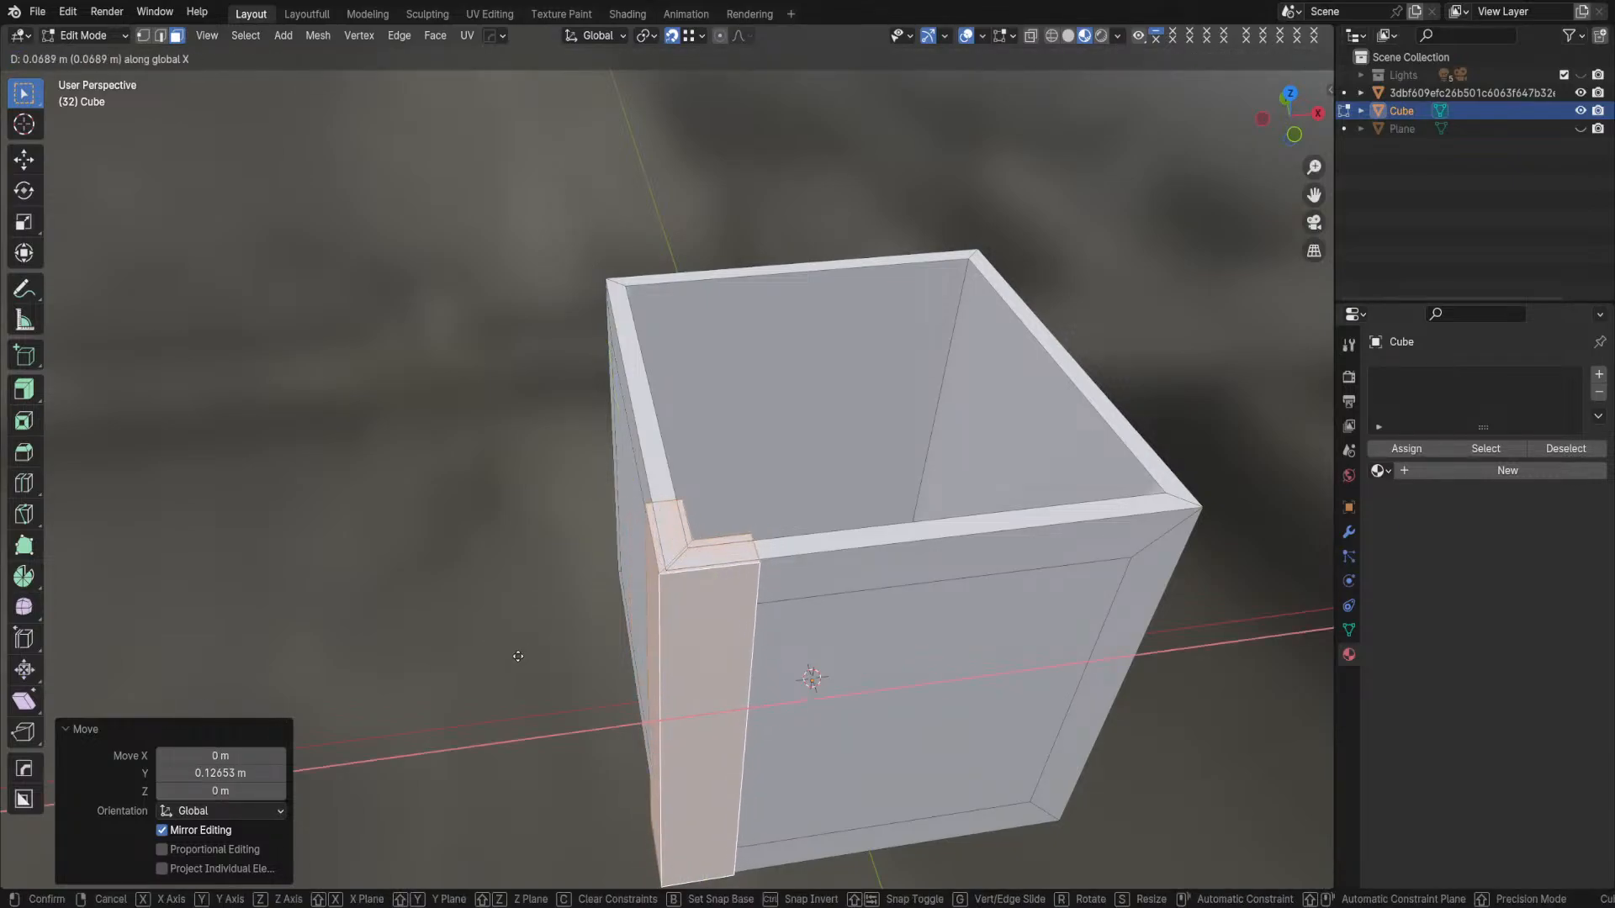
left_click(517, 656)
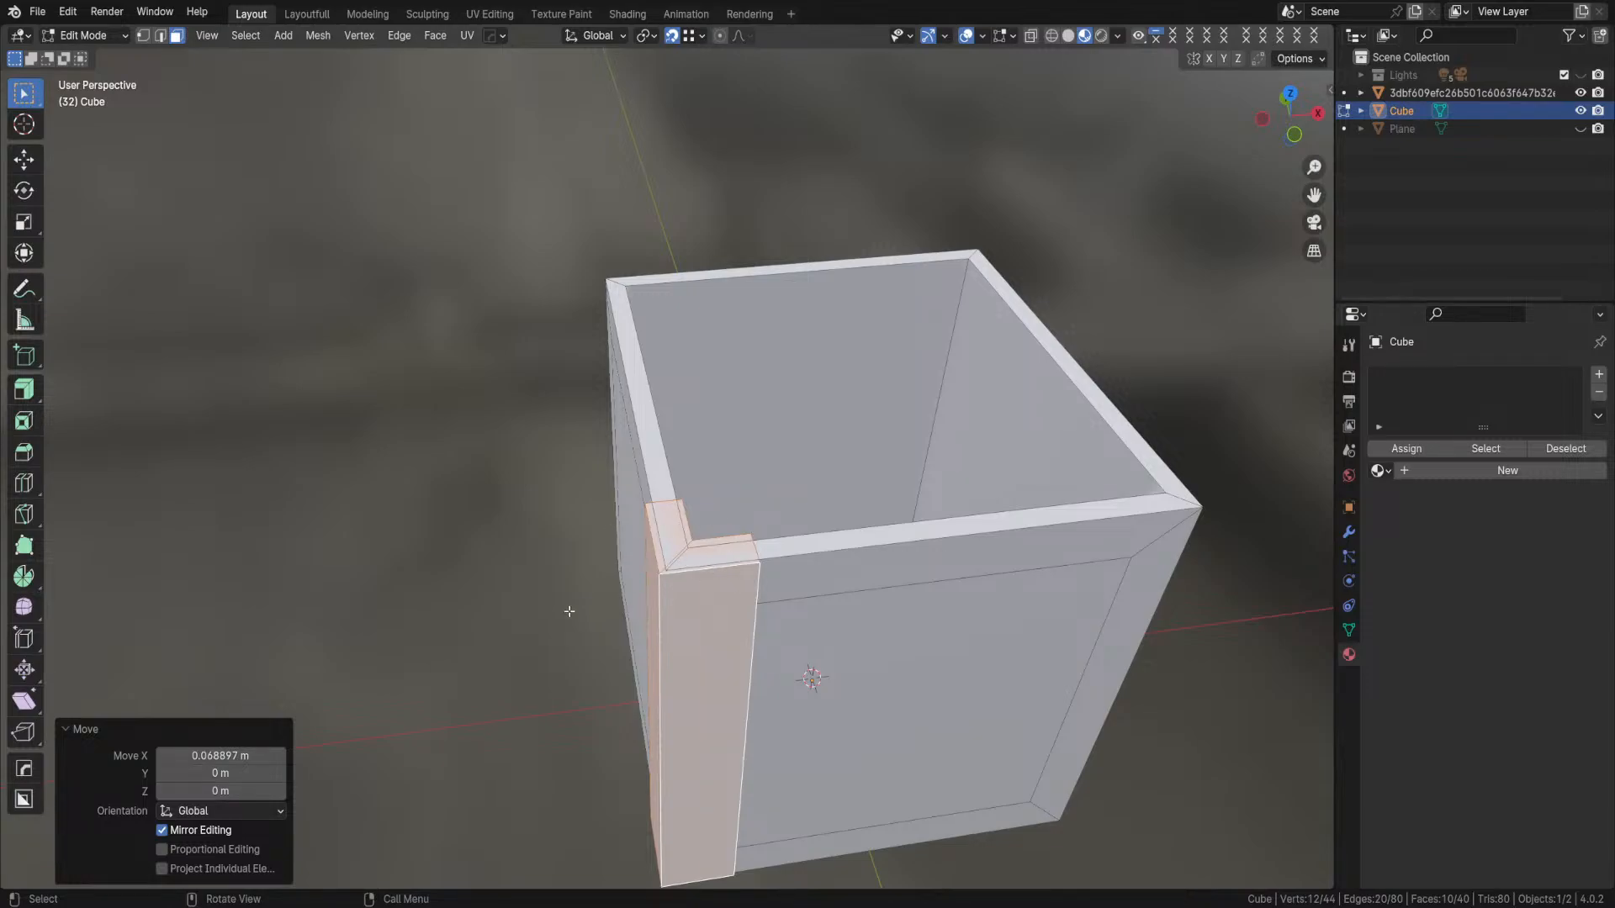
- In top orthographic view, clear the selection and select the whole linked corner strip again
key("alt+a")
key("KP_7")
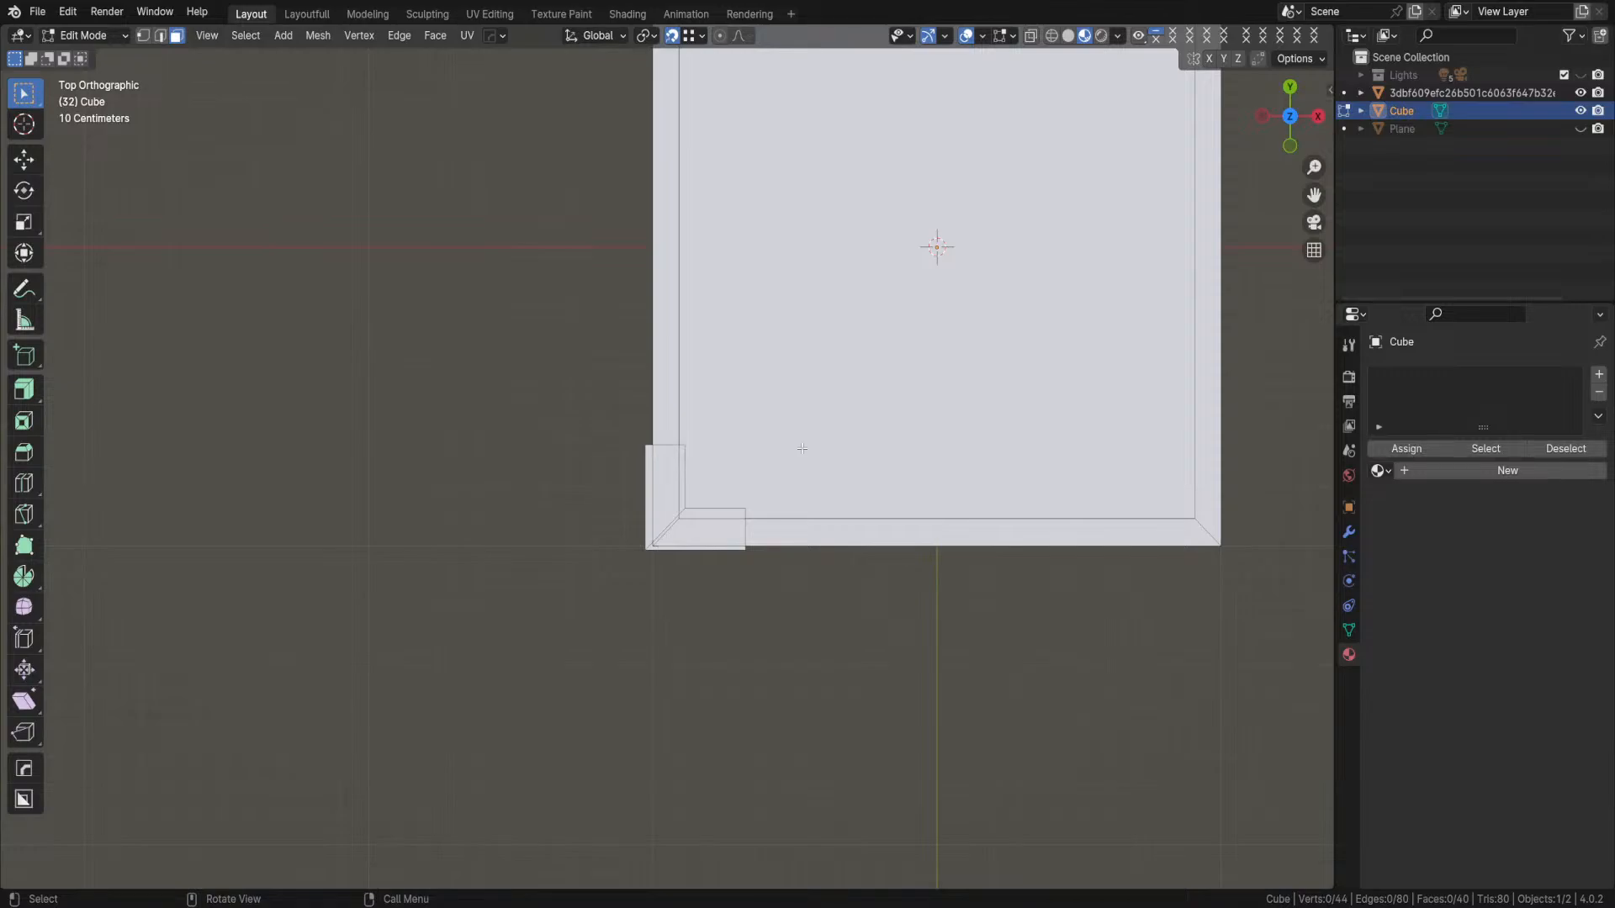
scroll(1041, 436, "up", 1)
middle_click_drag(1103, 306, 902, 339, "shift")
middle_click_drag(803, 391, 874, 377, "shift")
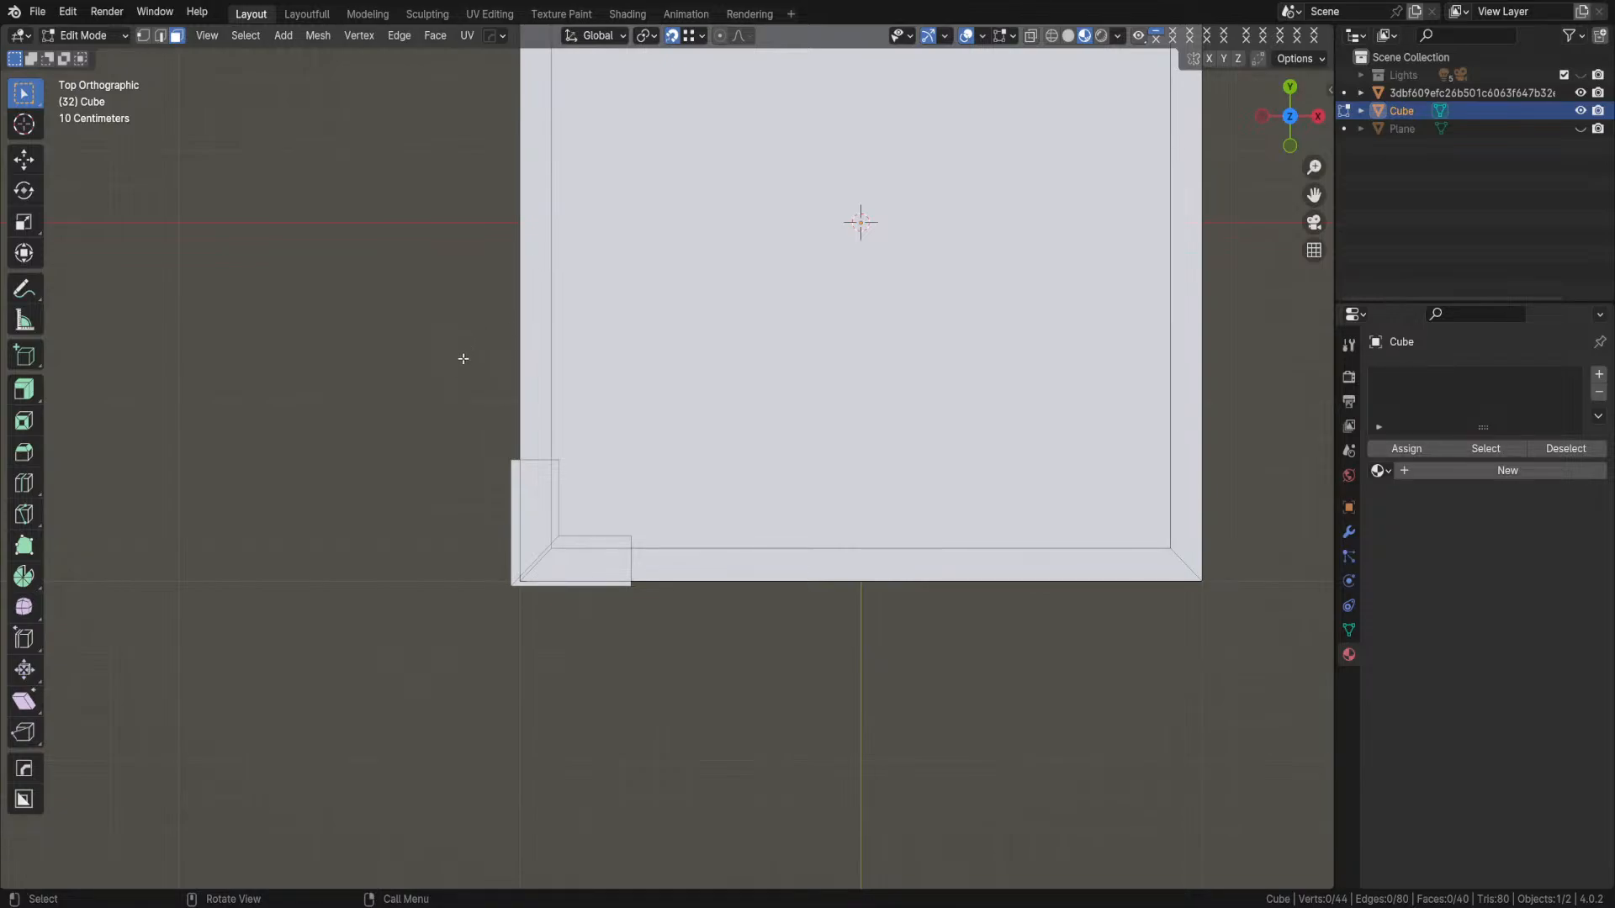
middle_click_drag(483, 264, 418, 432, "shift")
scroll(411, 436, "down", 2)
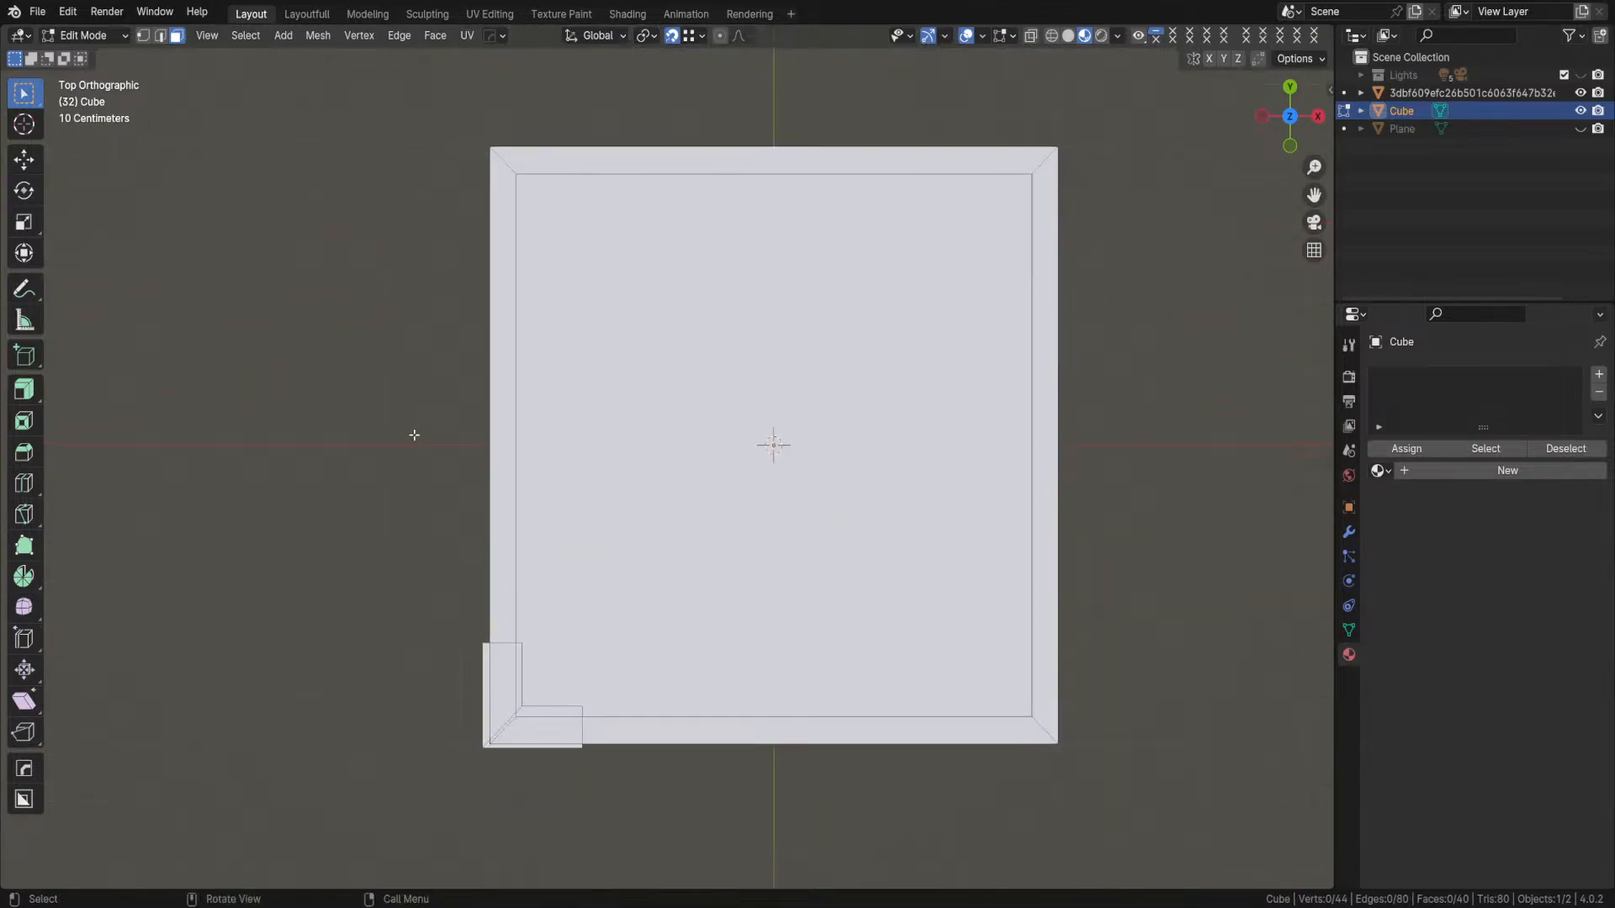
scroll(474, 695, "up", 1)
key("l")
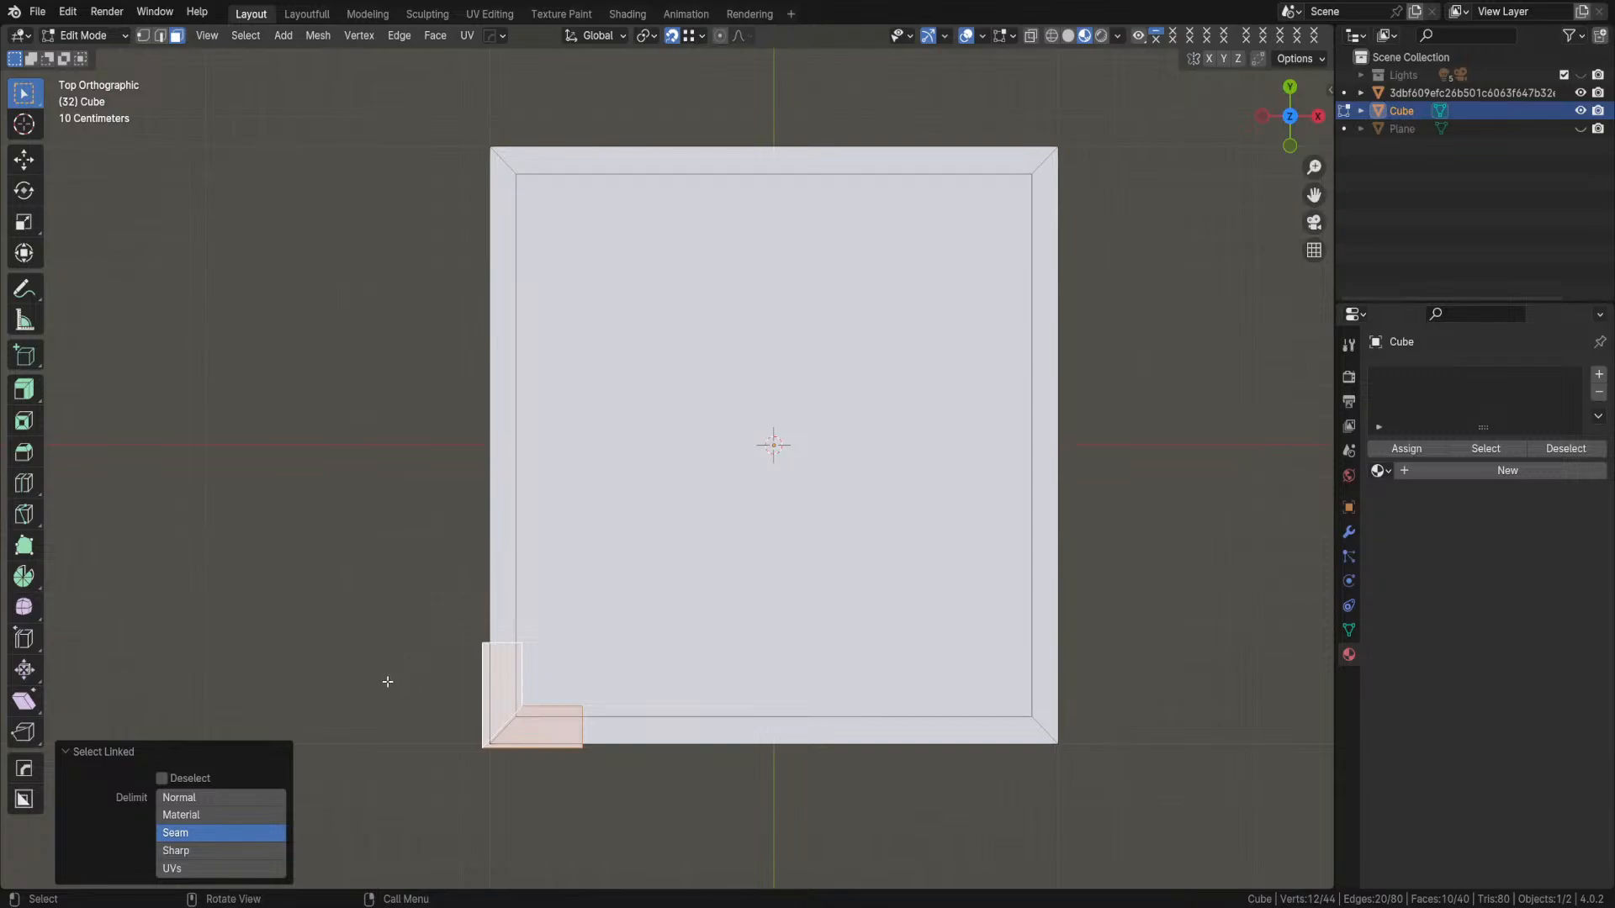
- Nudge the corner strip about 0.004 m along X and -0.011 m along Y to even out its overhang
key("g")
key("x")
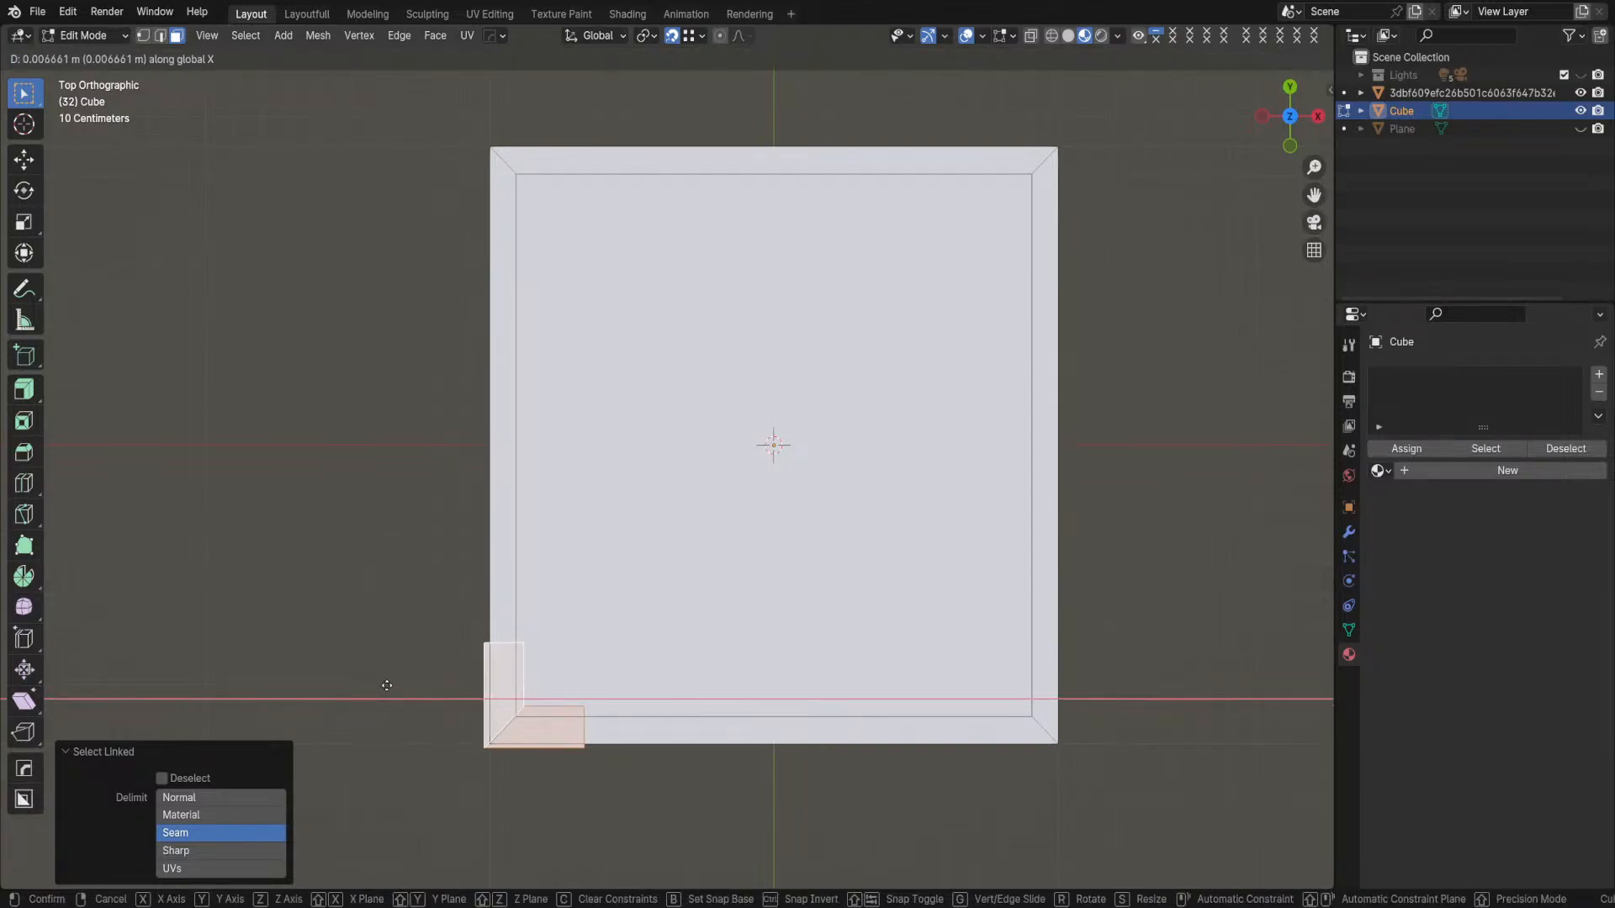
left_click(386, 686)
key("g")
key("y")
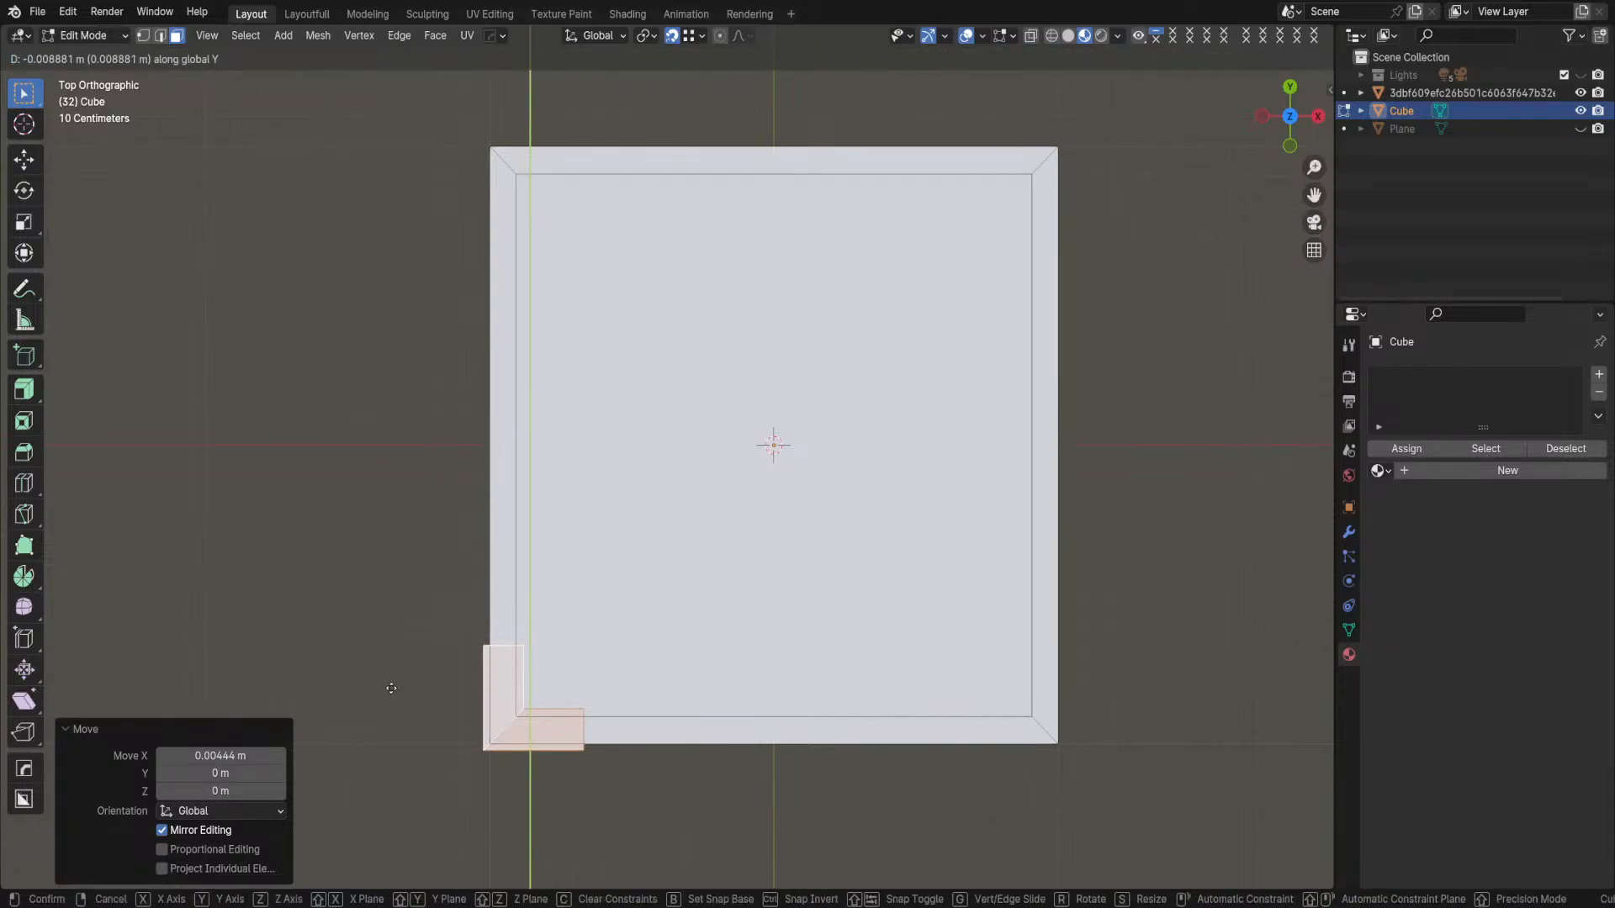
left_click(392, 689)
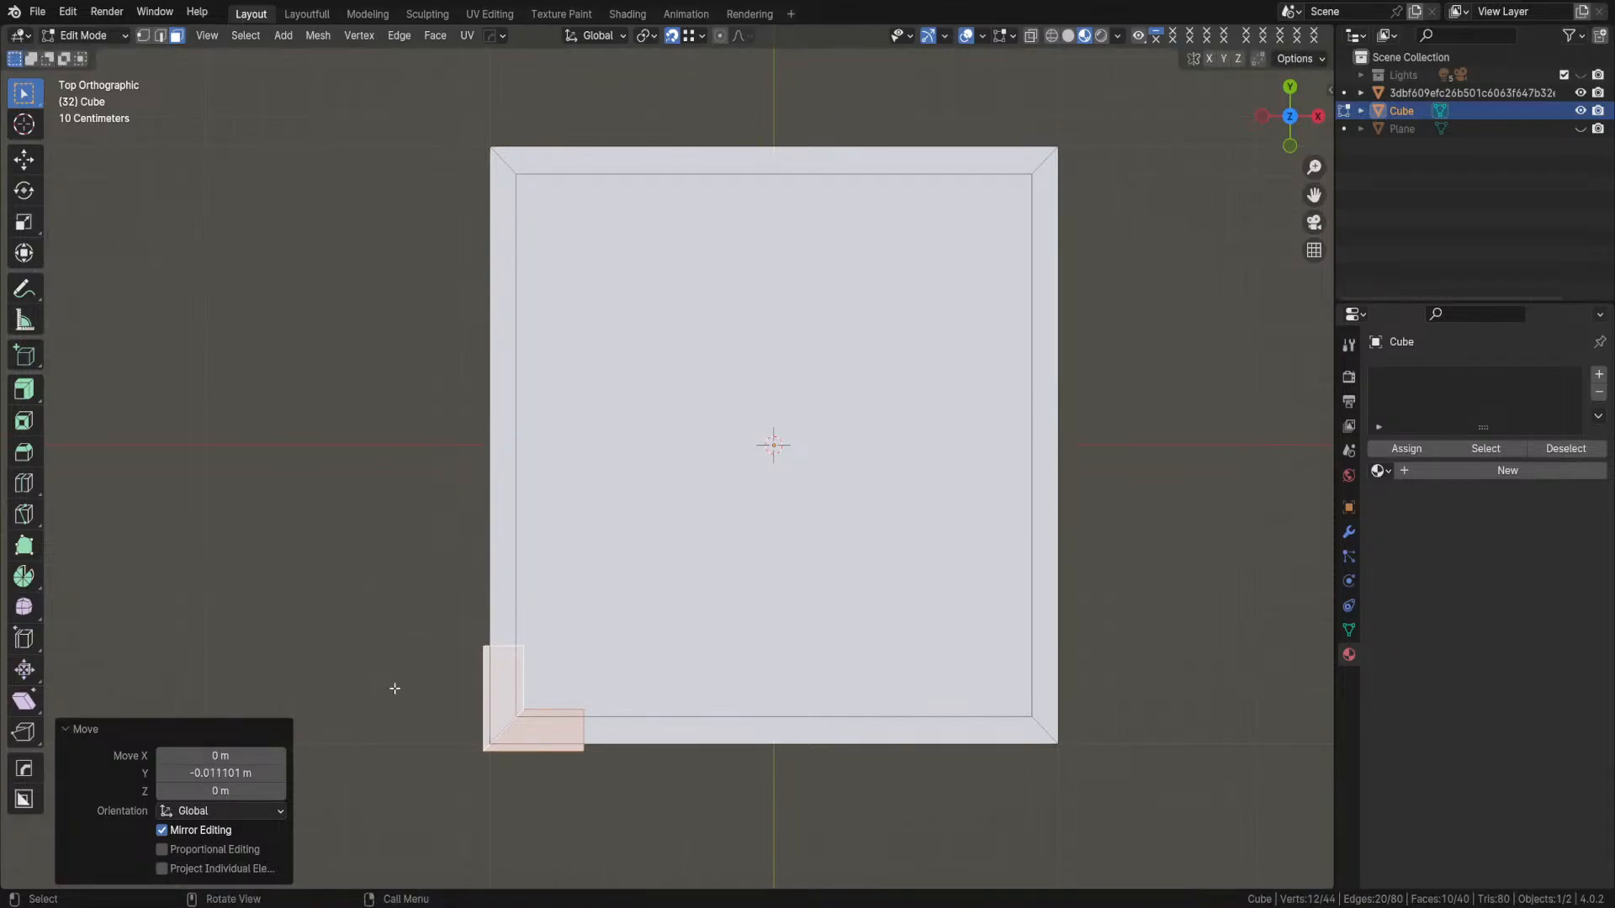
- Examine the strip's fit on the crate corner from outside and inside, comparing it with the crate photo
middle_click_drag(442, 750, 535, 507)
middle_click_drag(619, 540, 469, 642)
scroll(581, 593, "up", 5)
middle_click_drag(580, 594, 810, 246)
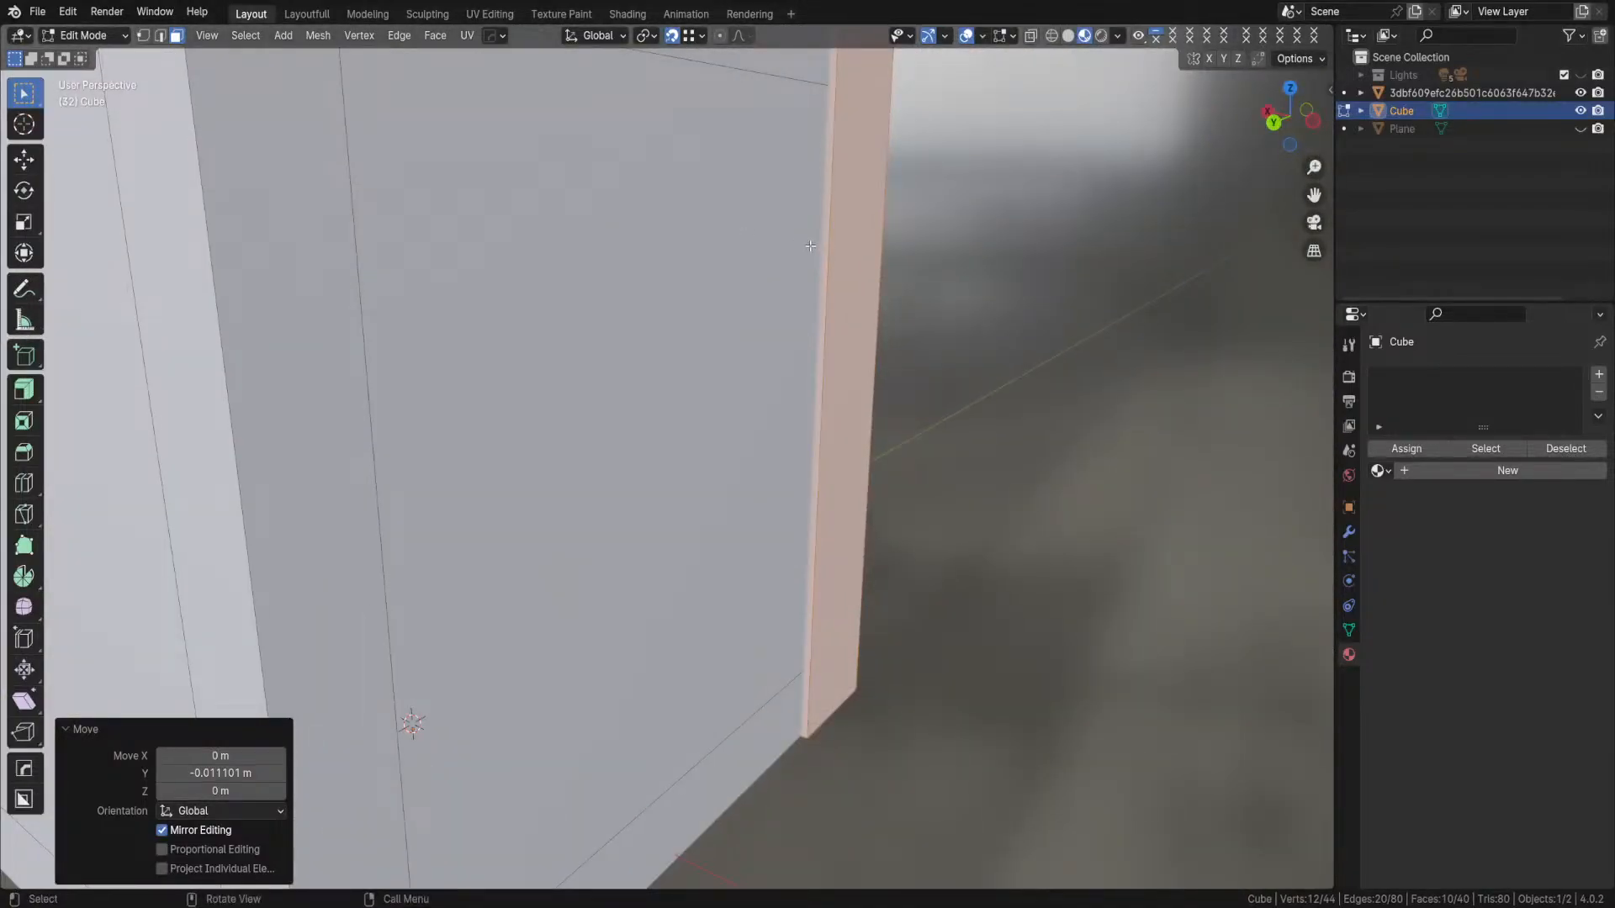
scroll(816, 257, "down", 5)
scroll(790, 252, "up", 4)
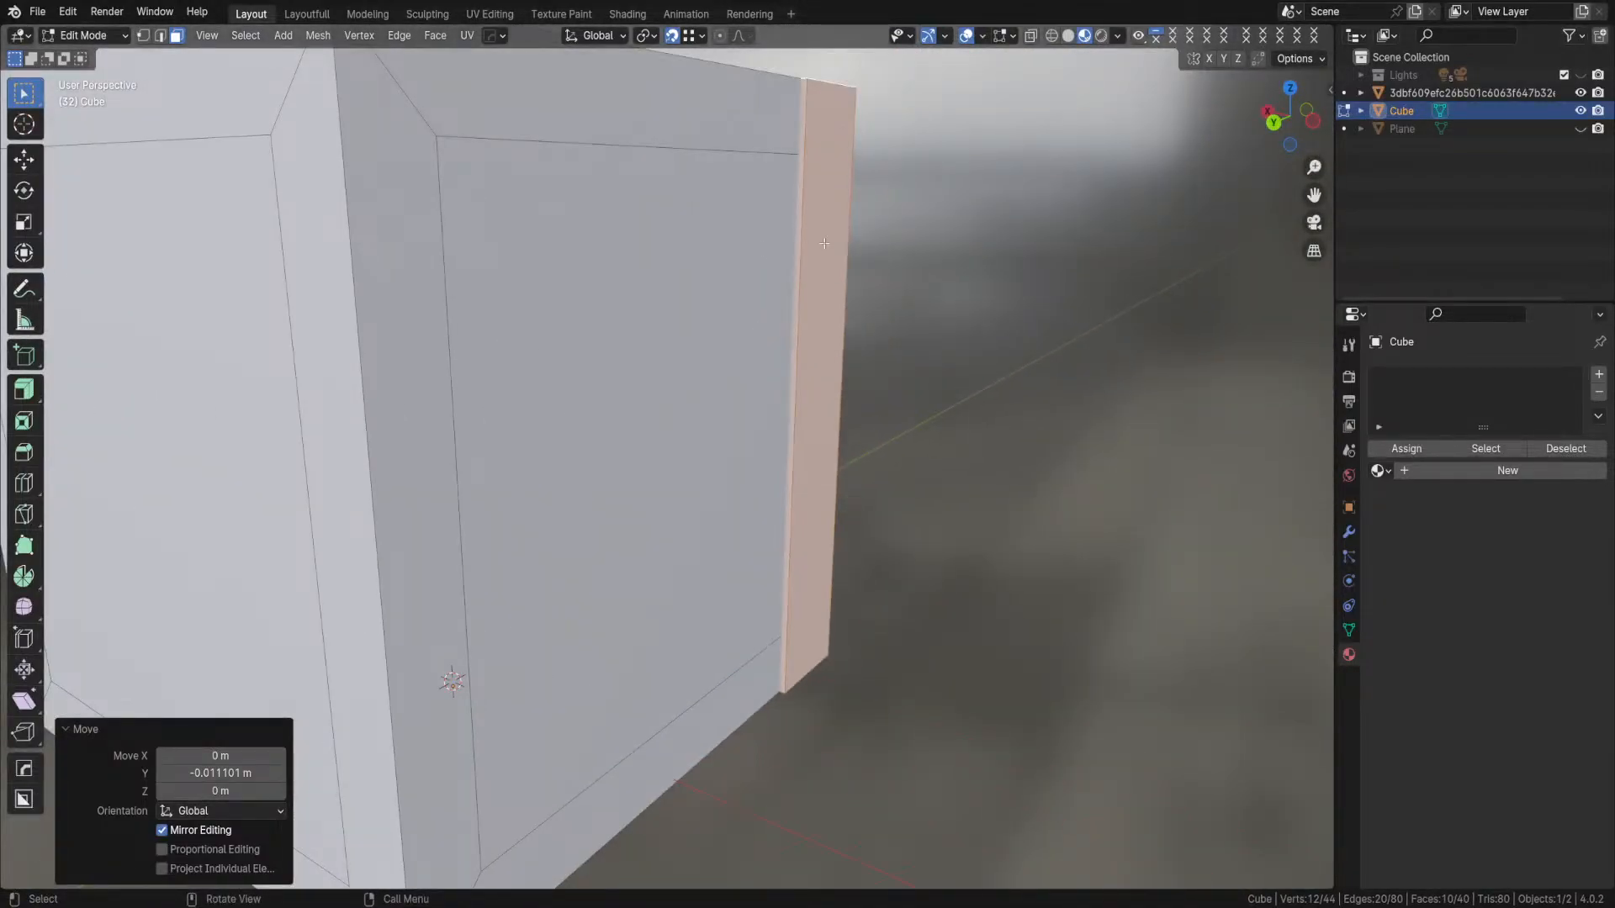
scroll(821, 244, "down", 5)
middle_click_drag(821, 244, 586, 412)
scroll(586, 411, "up", 3)
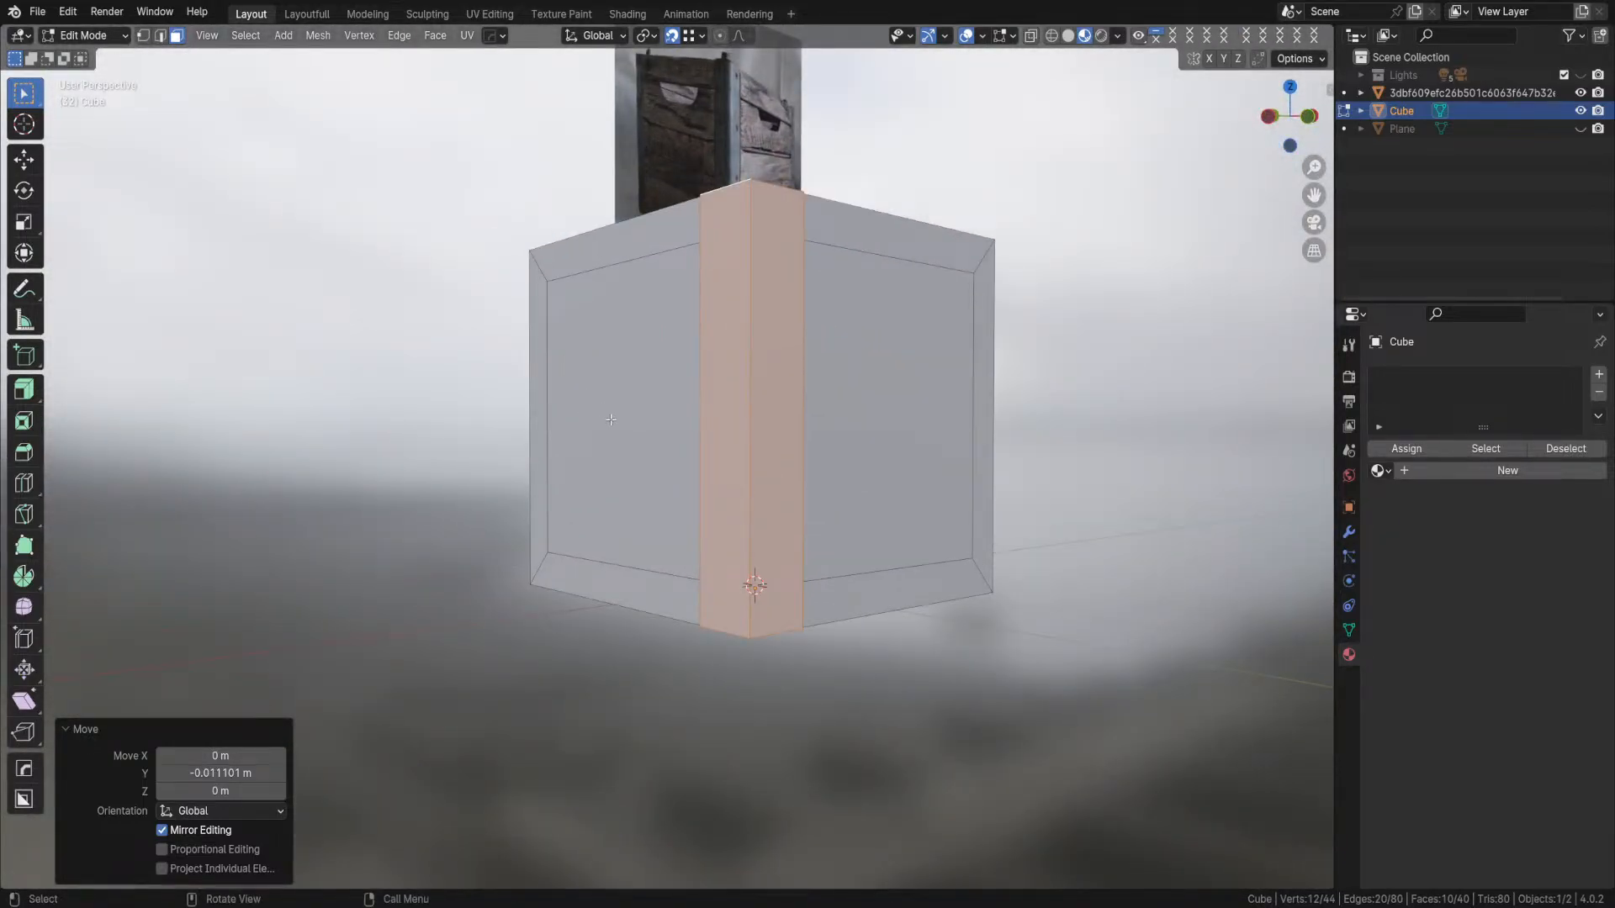
scroll(611, 419, "down", 2)
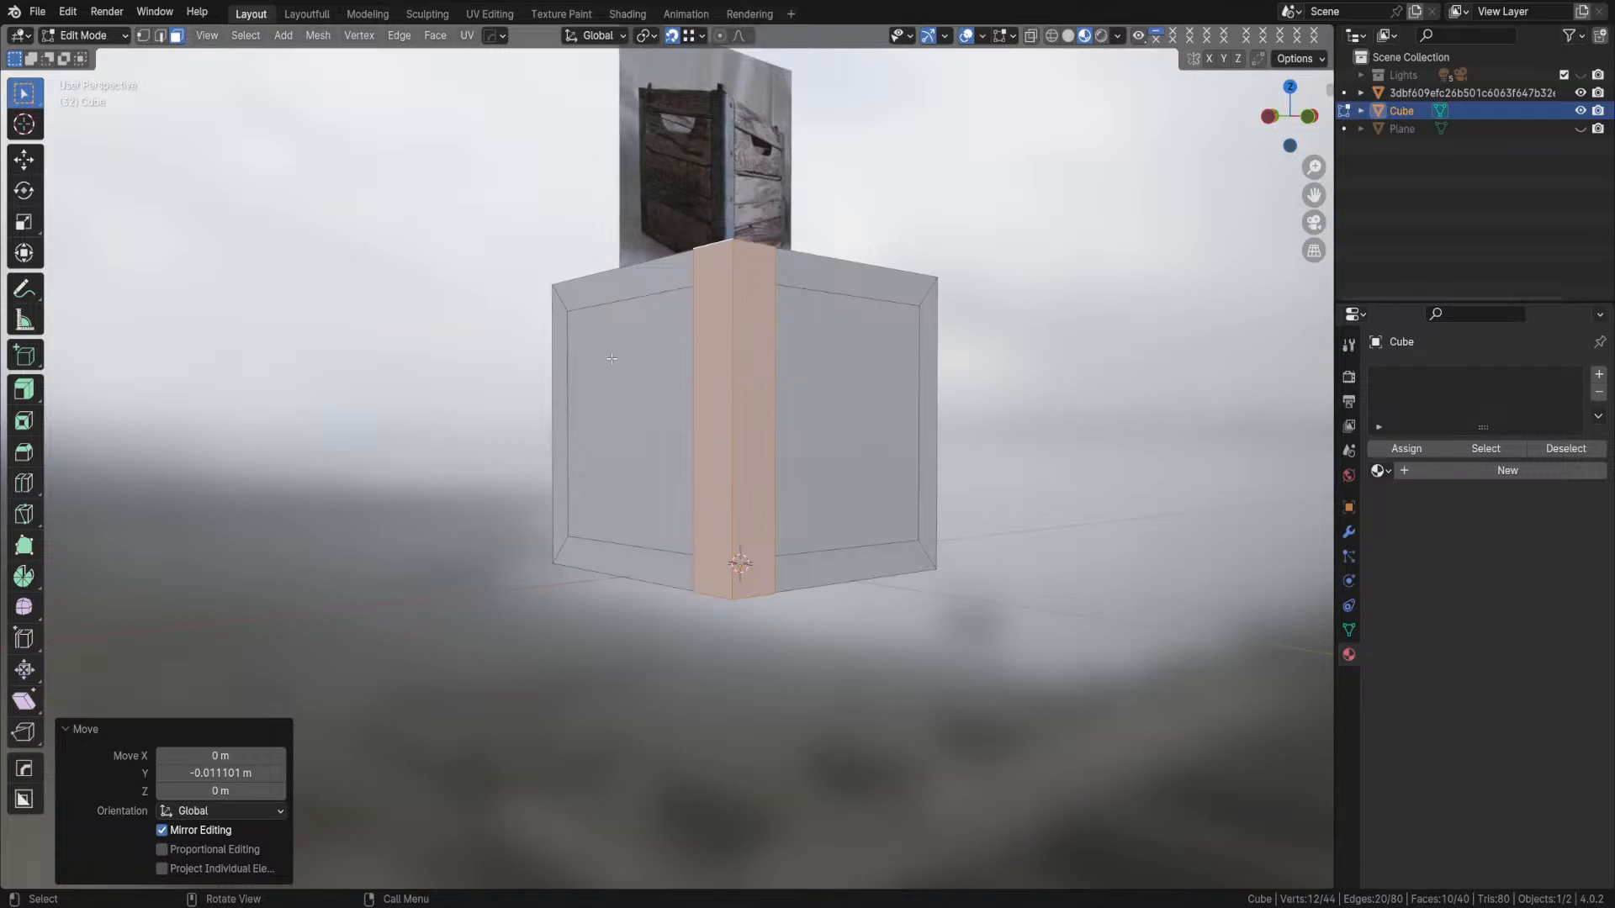
middle_click_drag(708, 328, 781, 293)
middle_click_drag(870, 238, 462, 181)
scroll(743, 287, "up", 1)
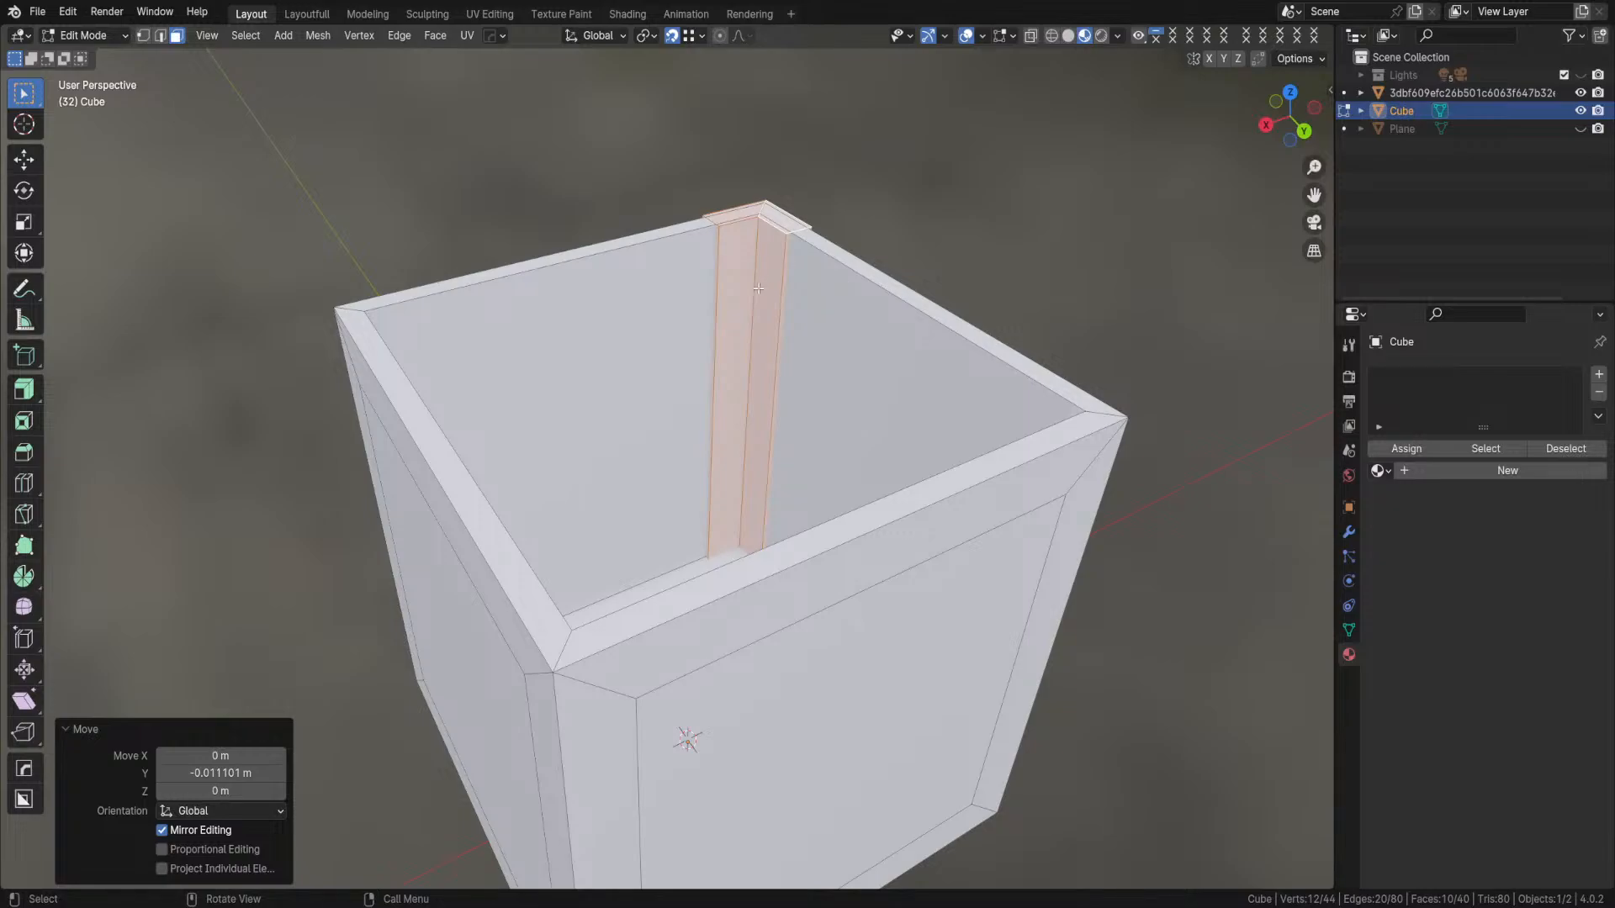
- Select the strip's two long inner faces inside the crate corner
middle_click_drag(577, 322, 723, 353)
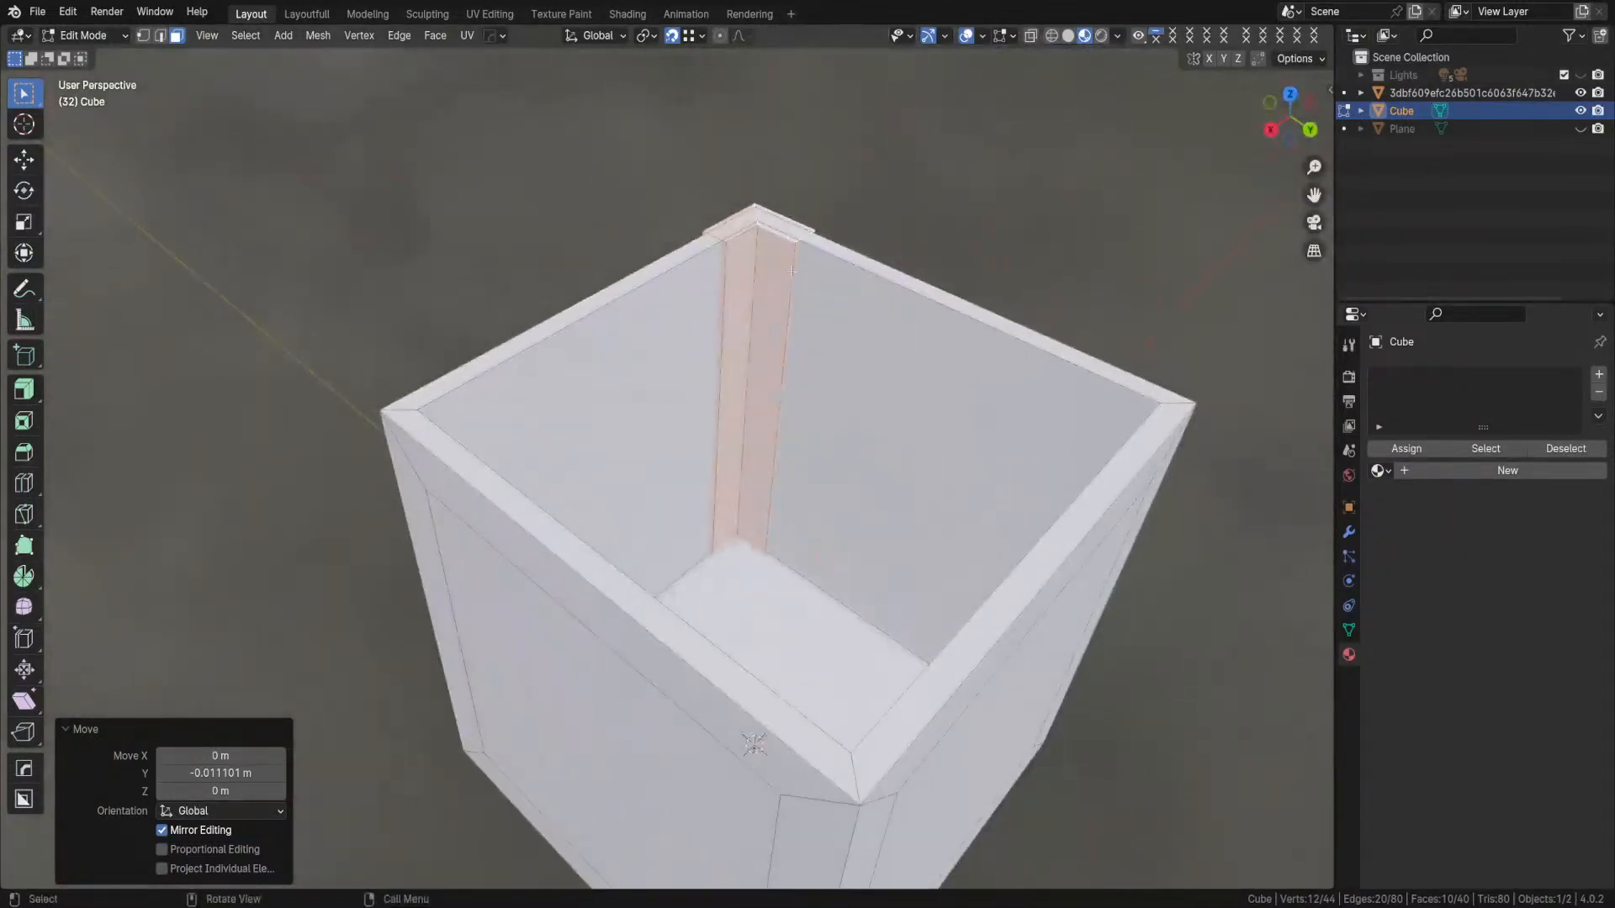
scroll(820, 264, "up", 4)
scroll(819, 264, "down", 3)
left_click(798, 396)
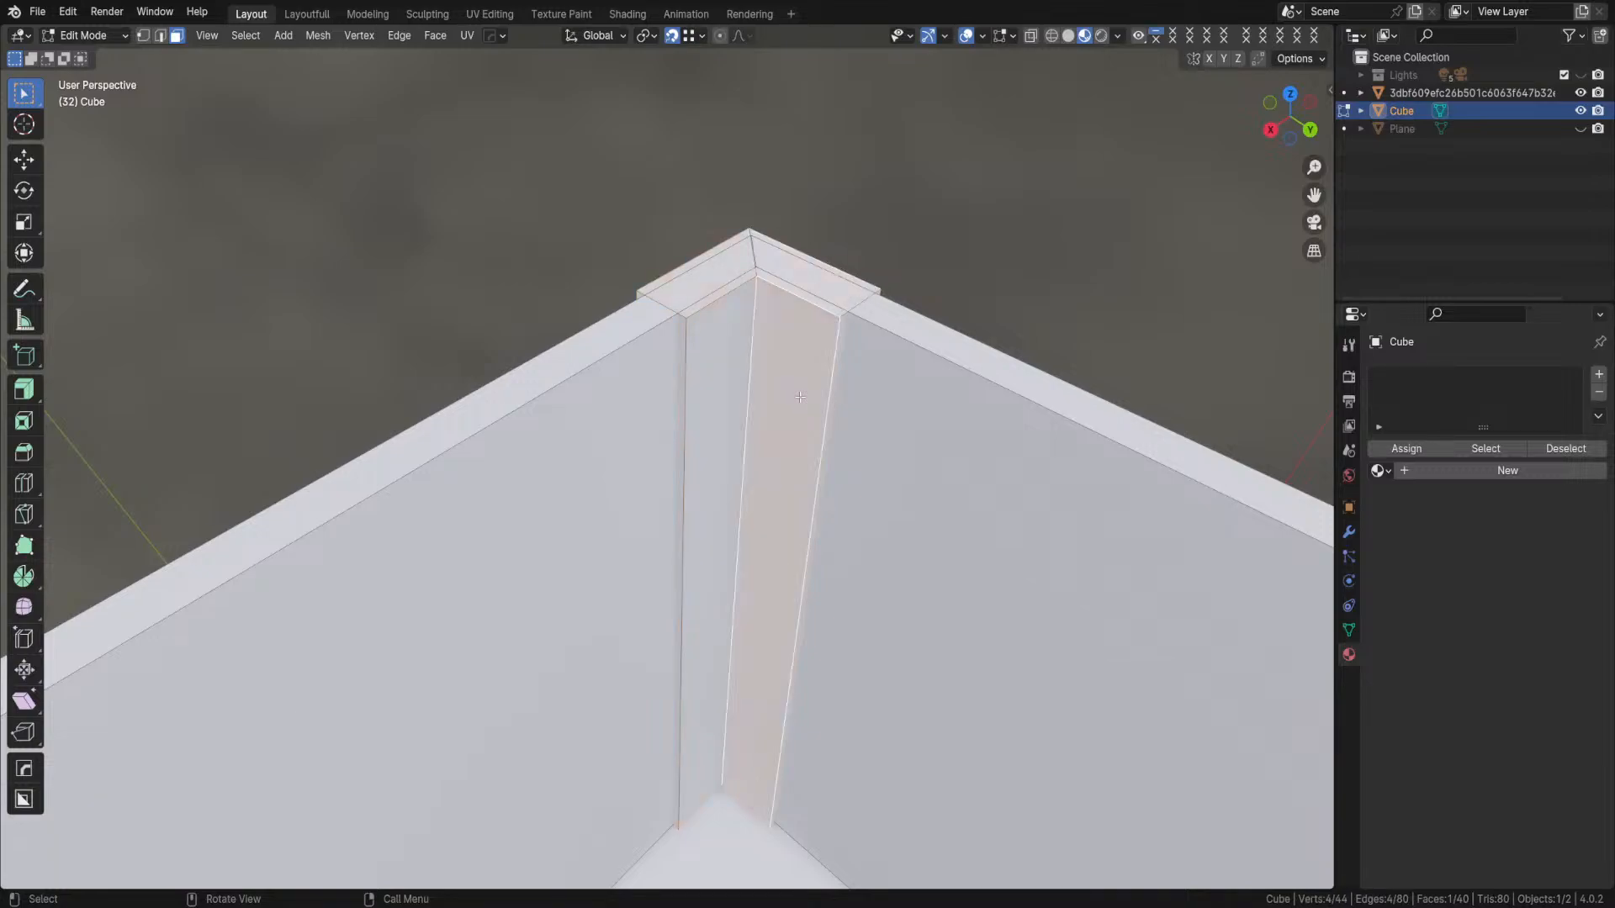
left_click(723, 357, "shift")
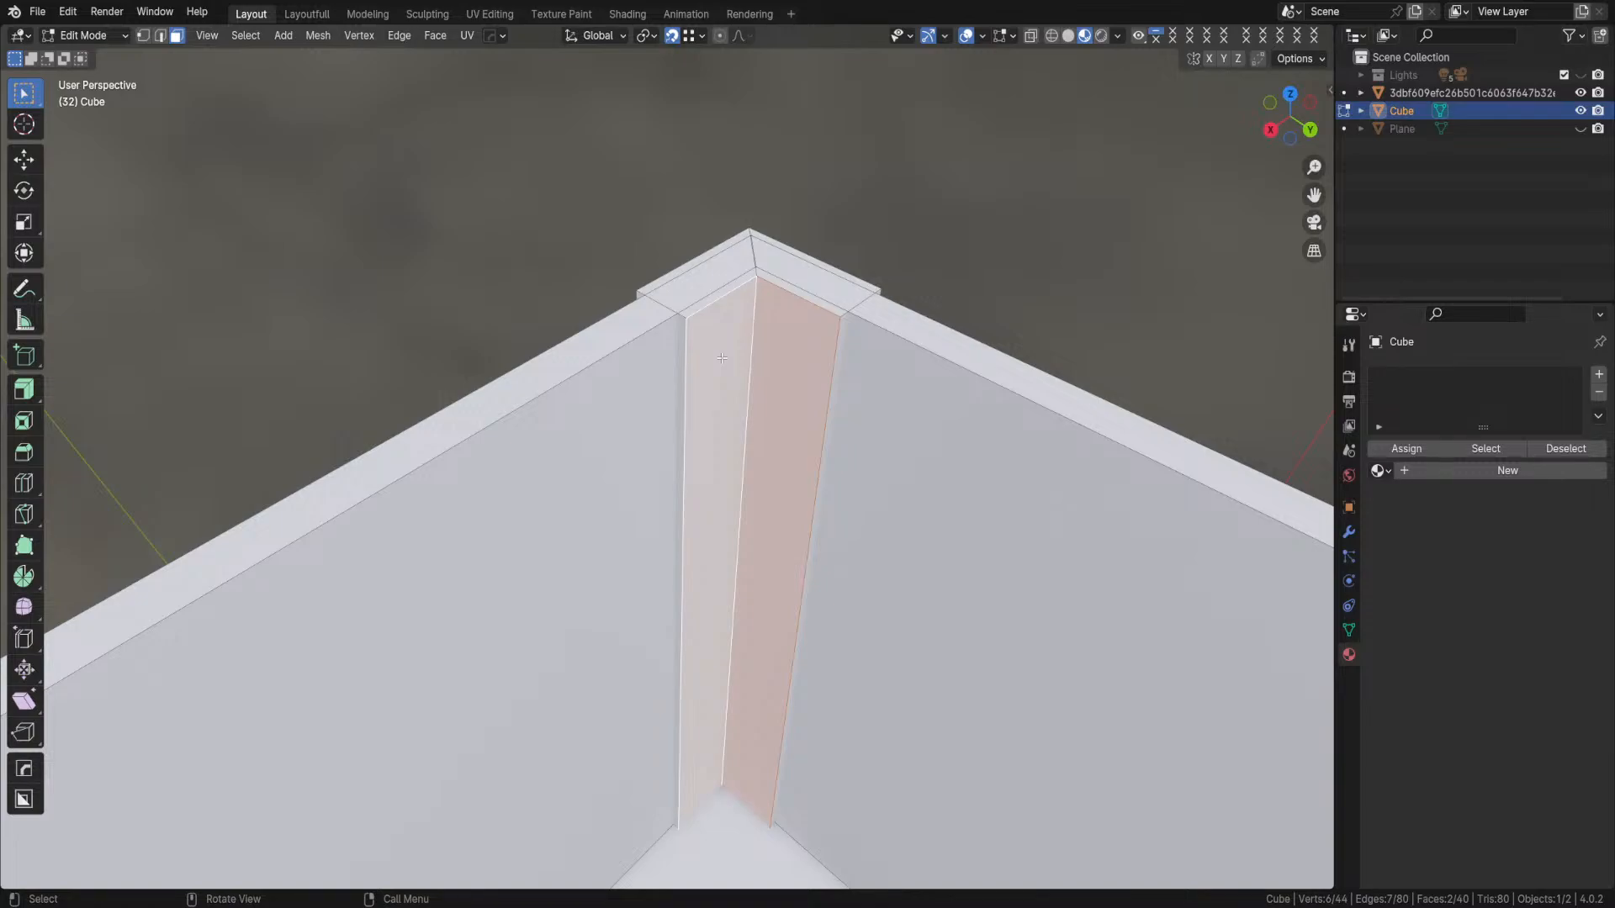
- Turn on X-ray display and examine how the strip's inner faces pass through the crate walls
left_click(1031, 36)
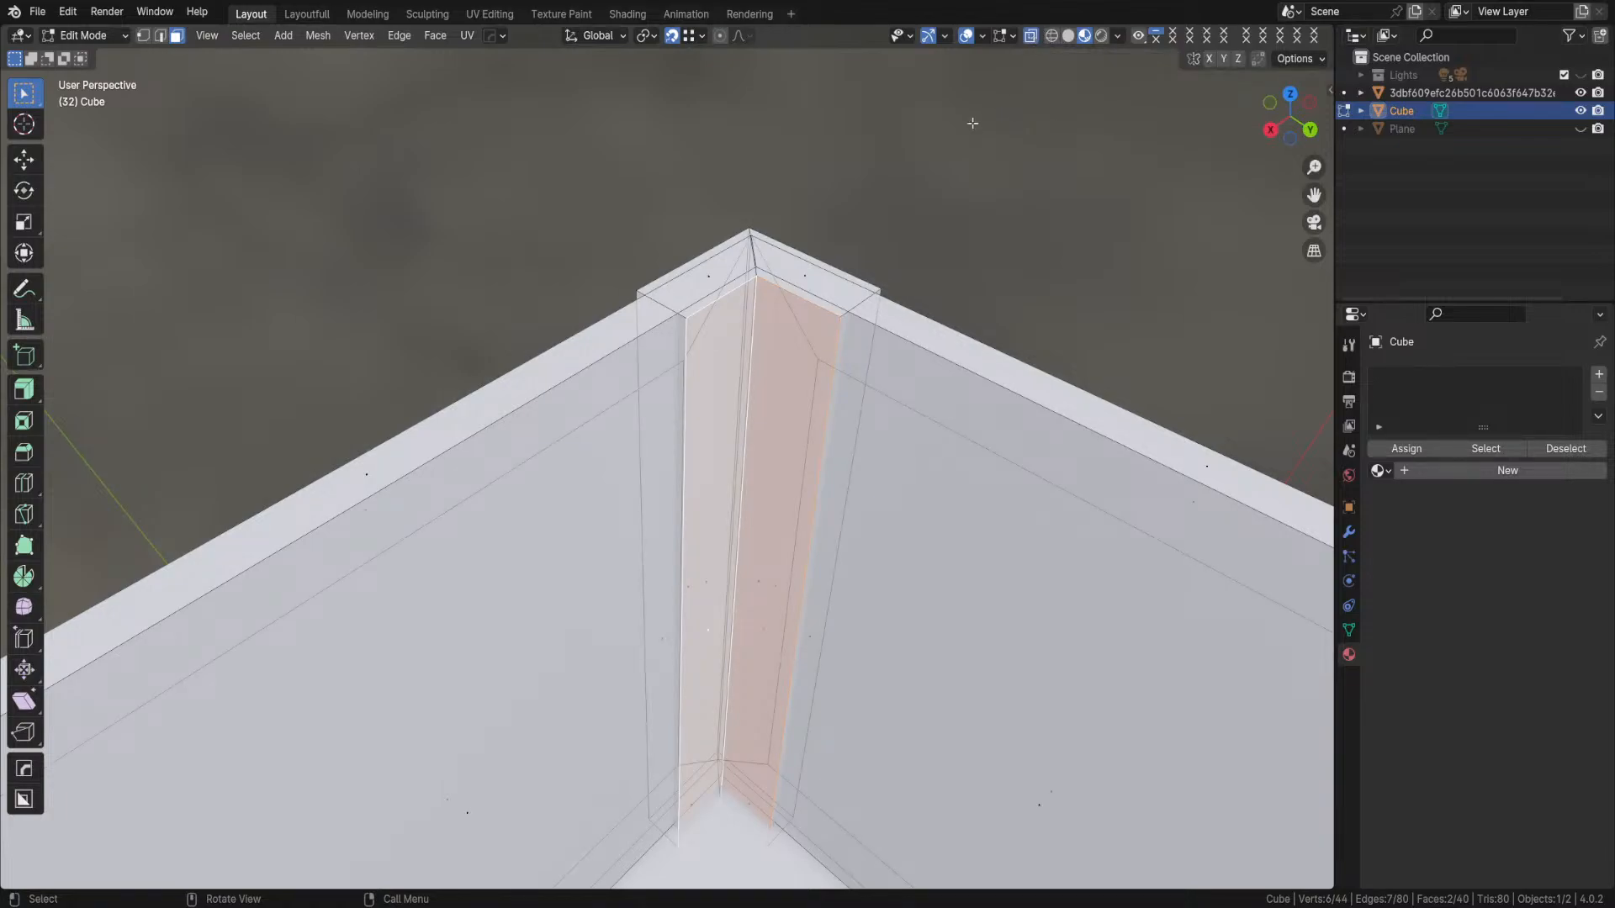
middle_click_drag(767, 574, 762, 580)
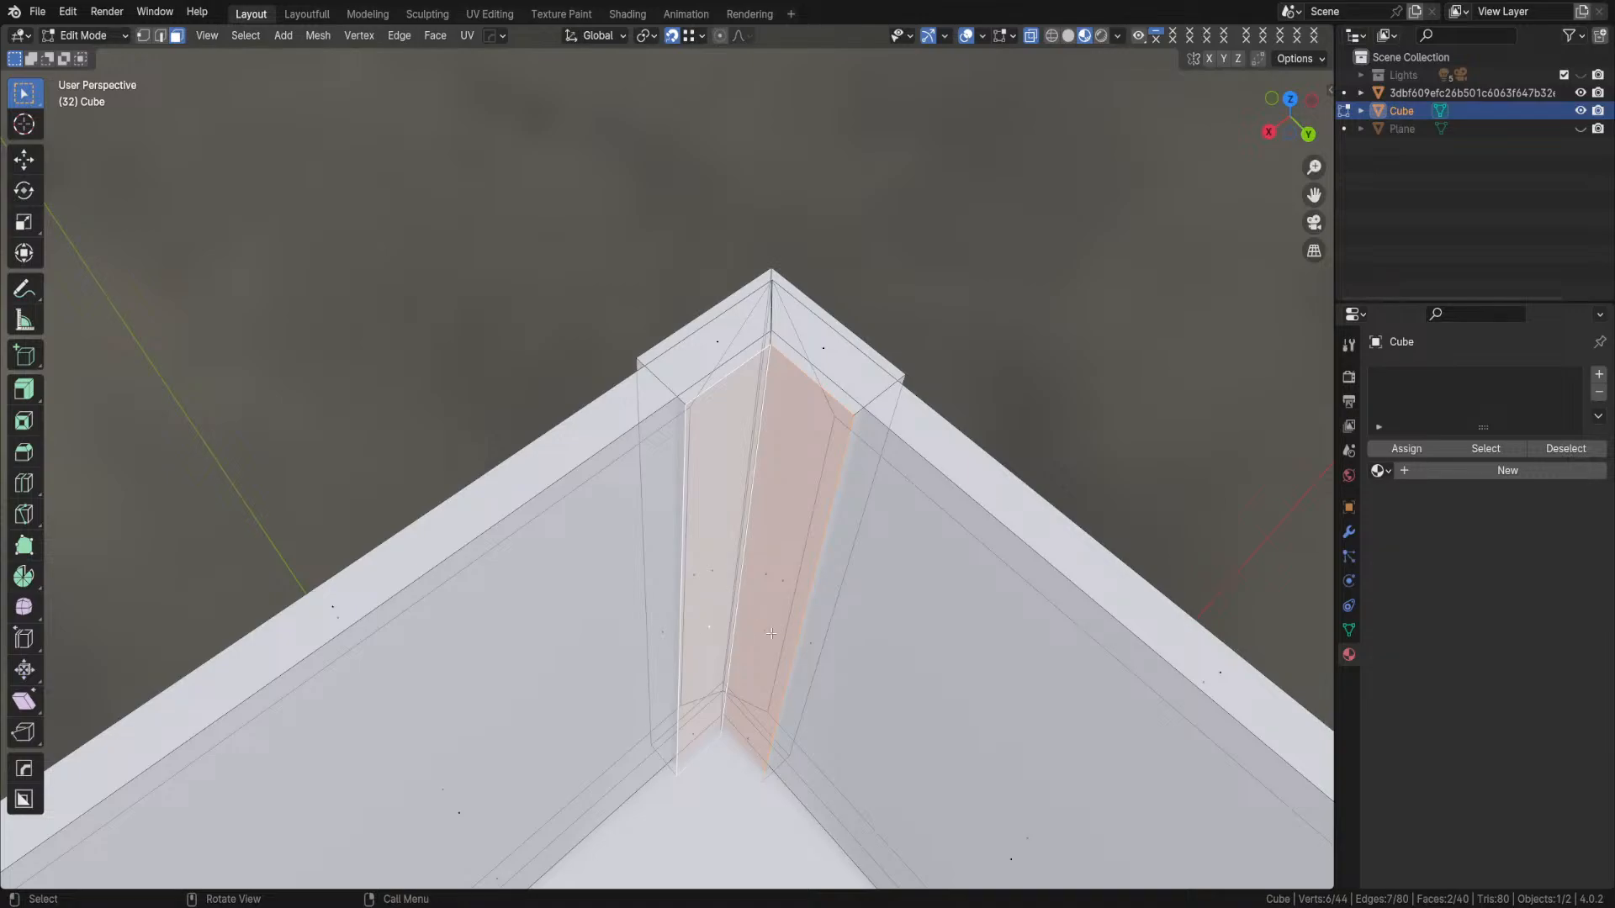
scroll(768, 633, "down", 3)
mouse_move(768, 633)
middle_mouse_down()
mouse_move(749, 546)
mouse_move(761, 607)
middle_mouse_up()
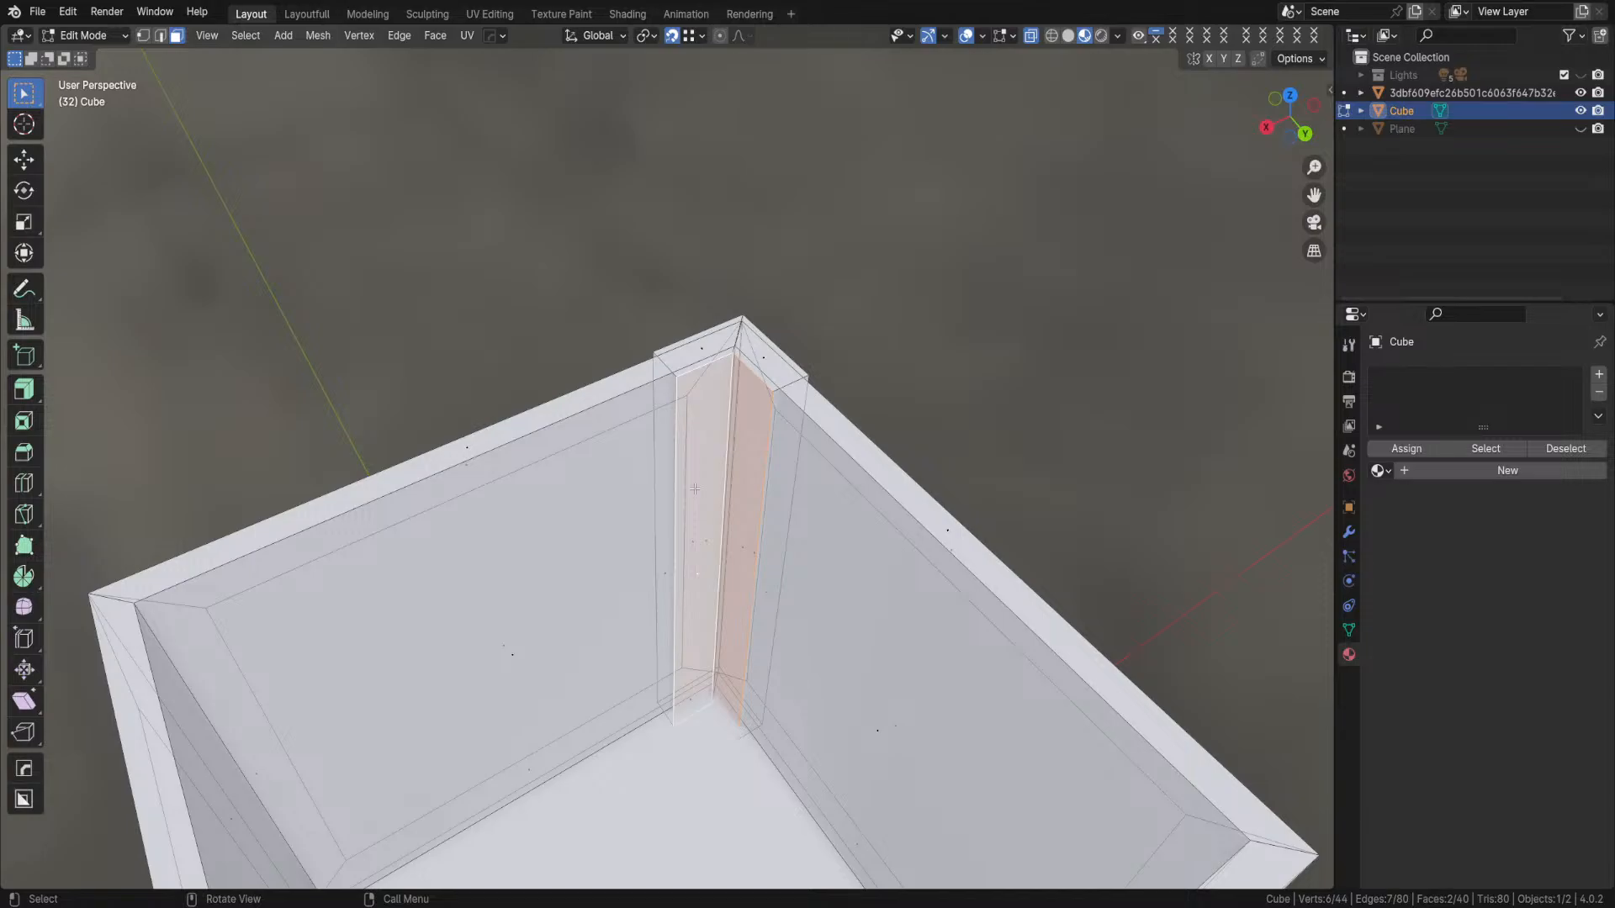
scroll(695, 489, "down", 3)
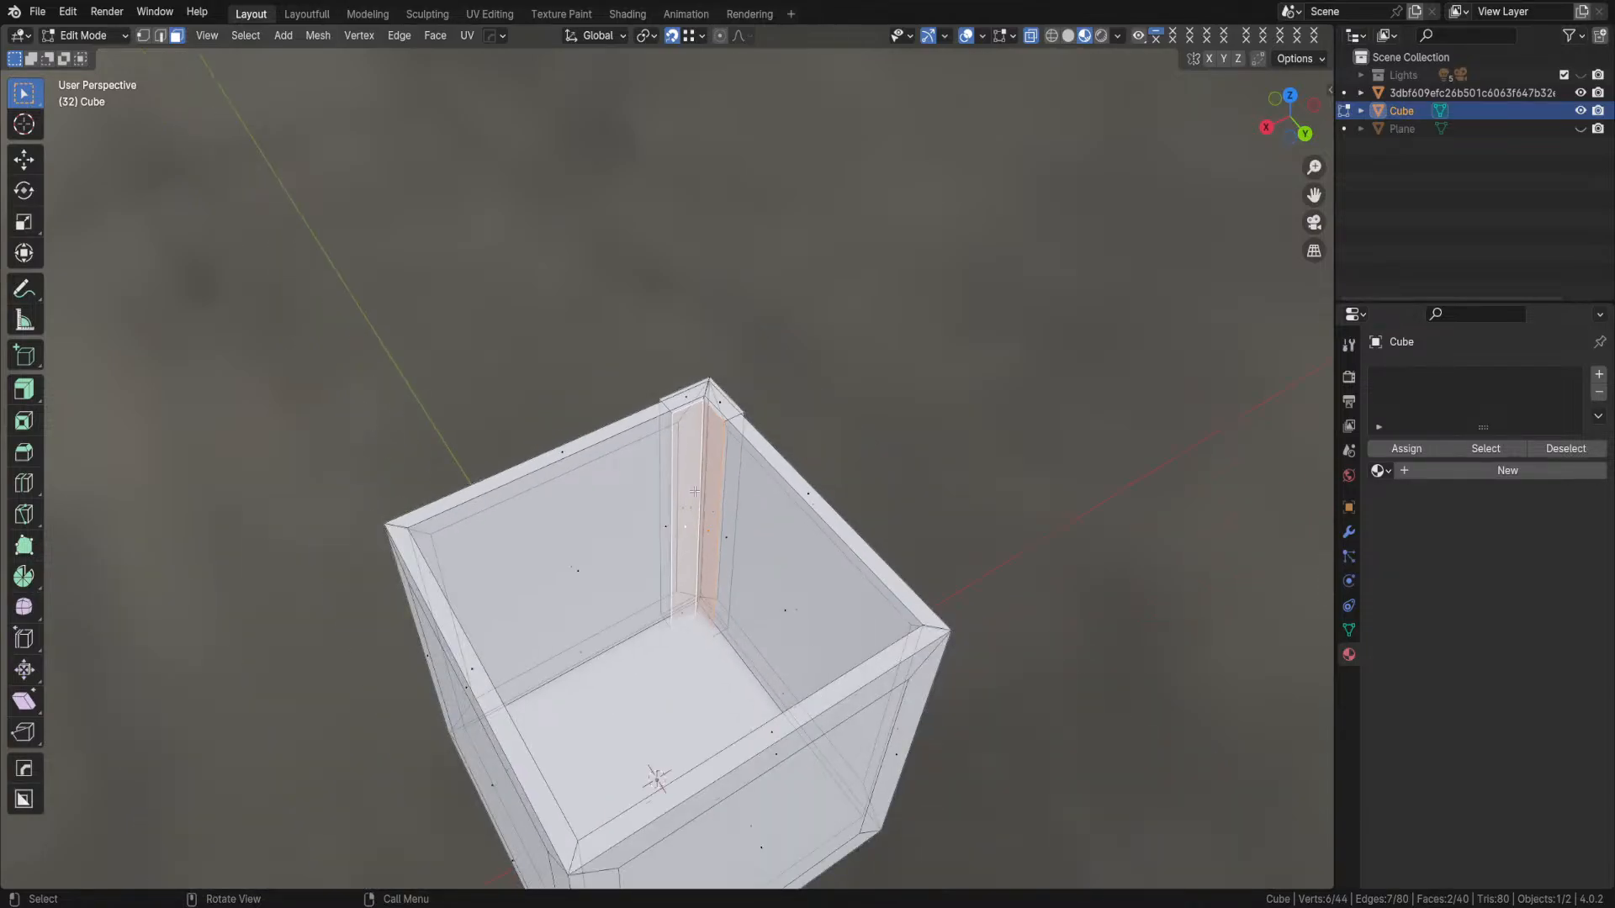
middle_click_drag(680, 548, 691, 575)
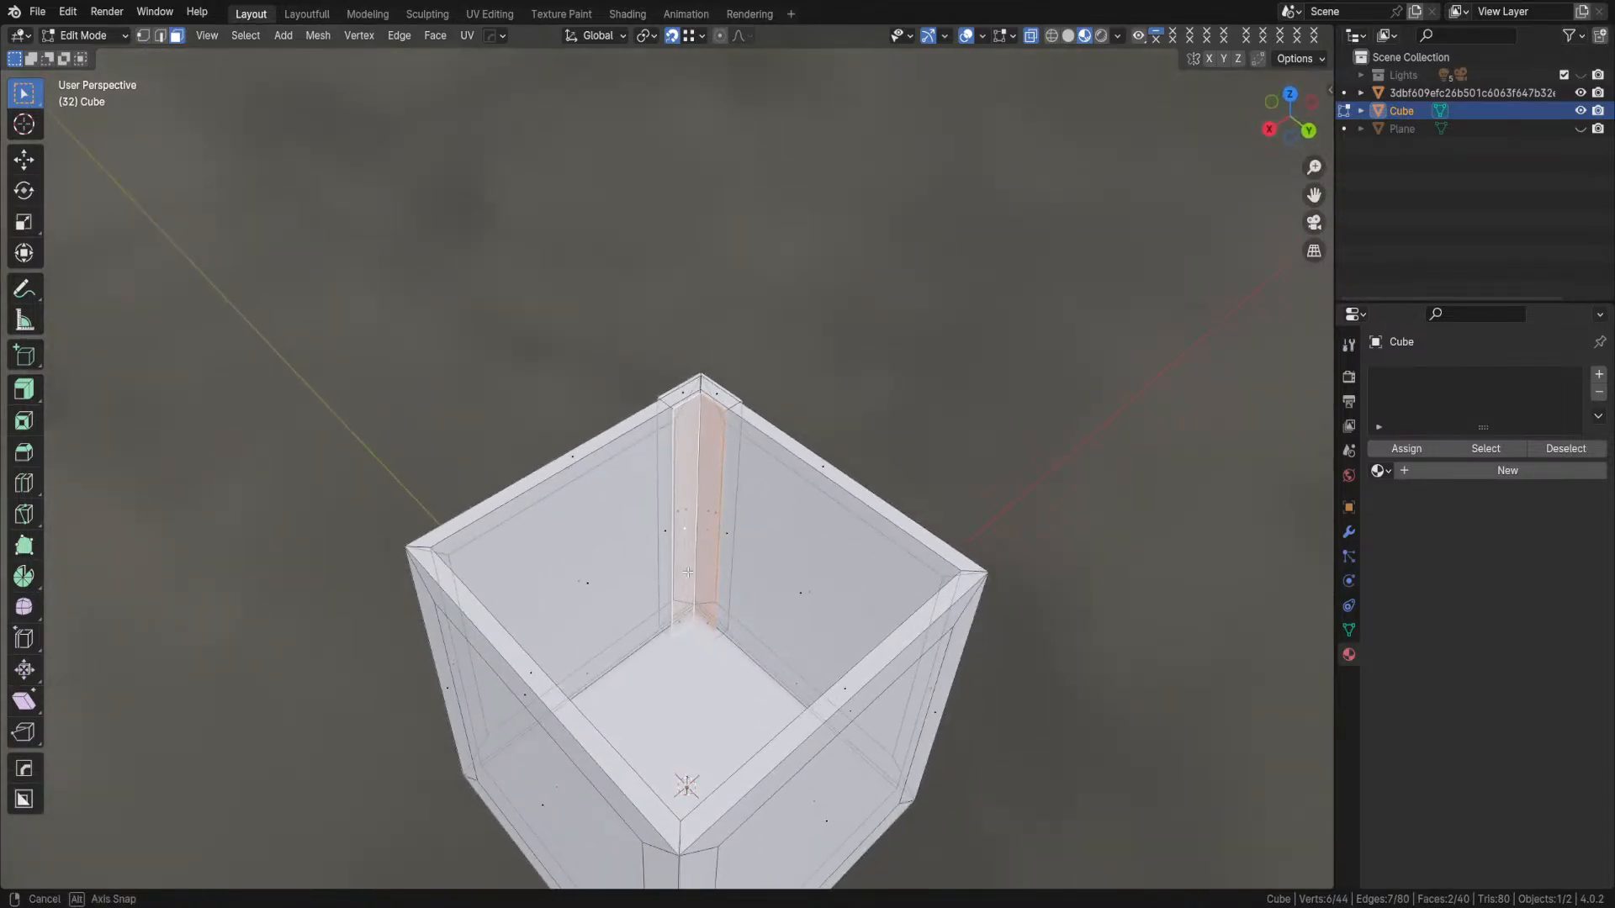
scroll(691, 575, "up", 6)
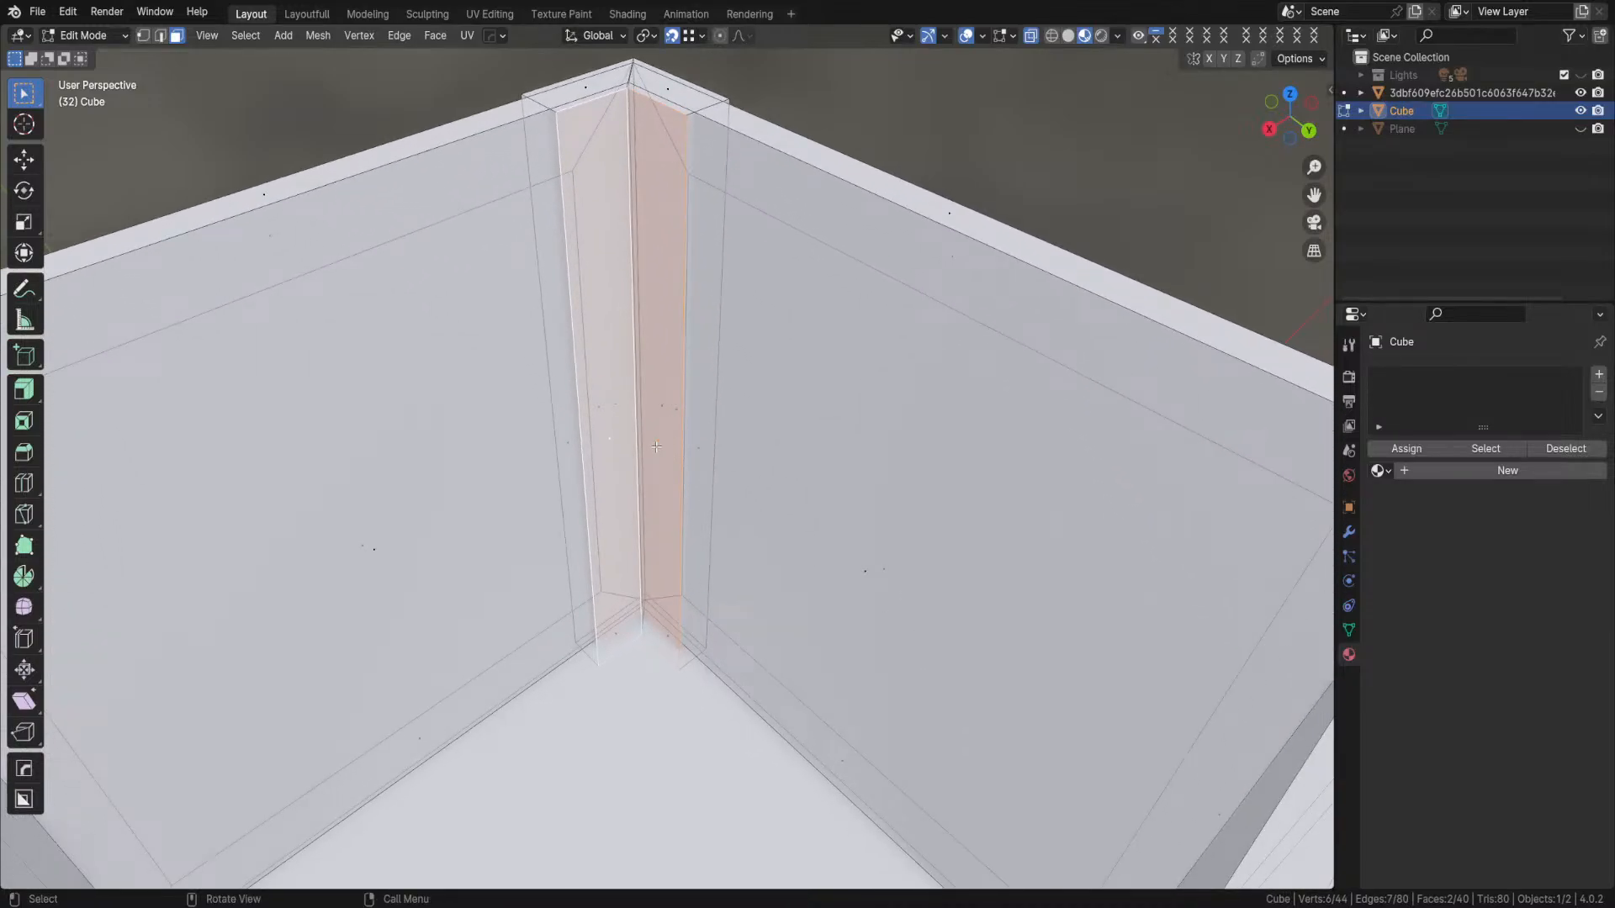
- Select the corner strip's two inner faces individually, reselect both together, and show them from above
left_click(612, 440)
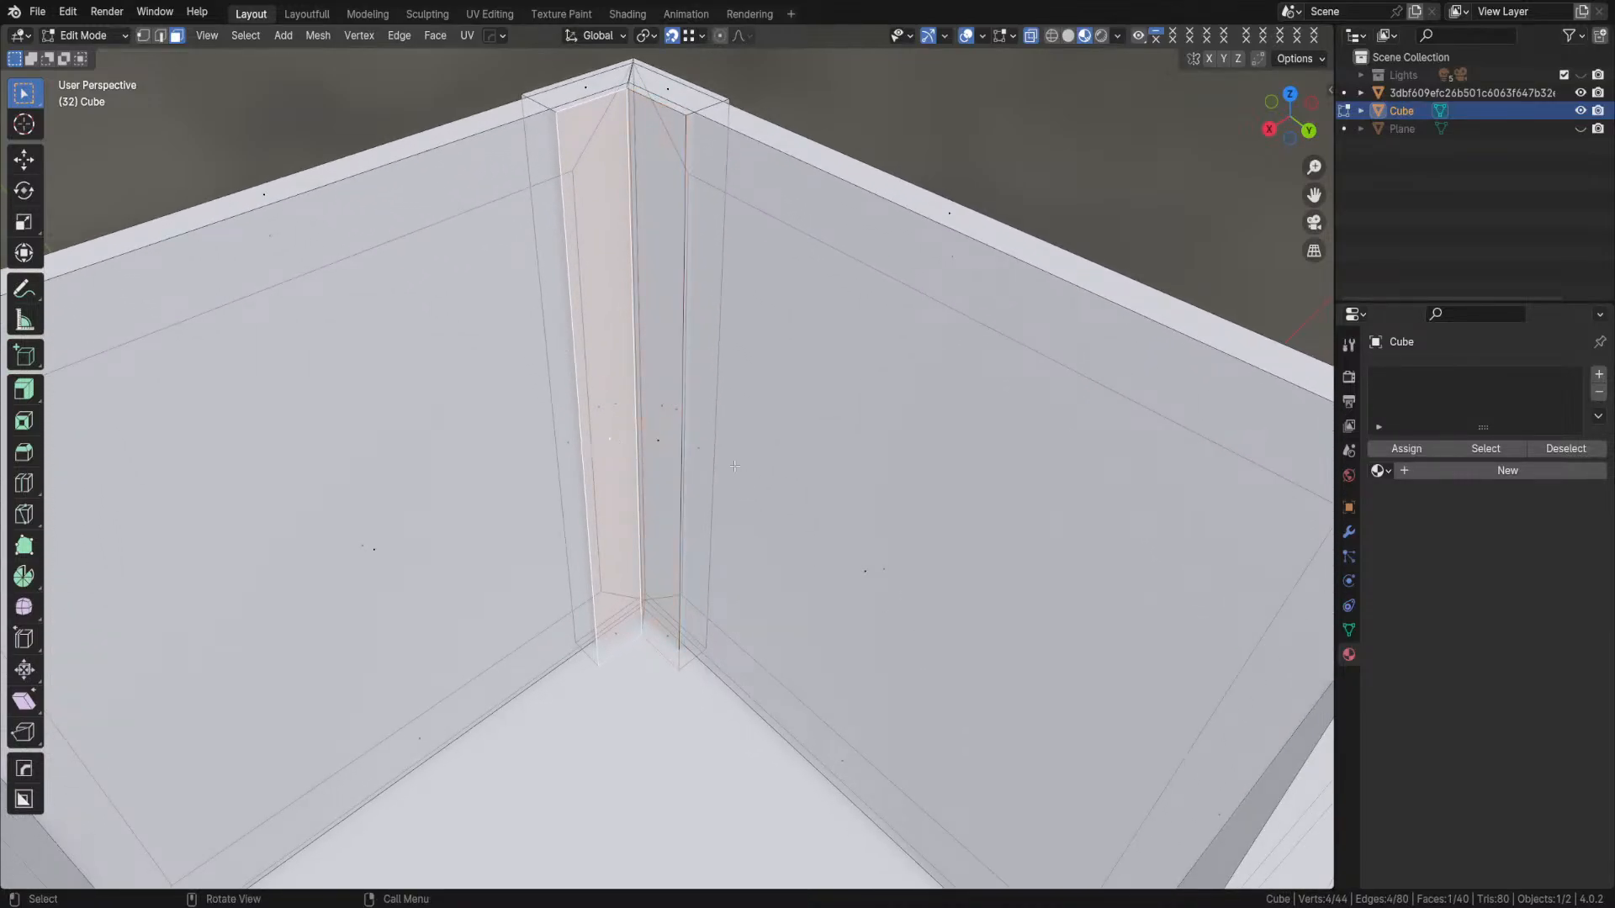
left_click(371, 555)
left_click(655, 444)
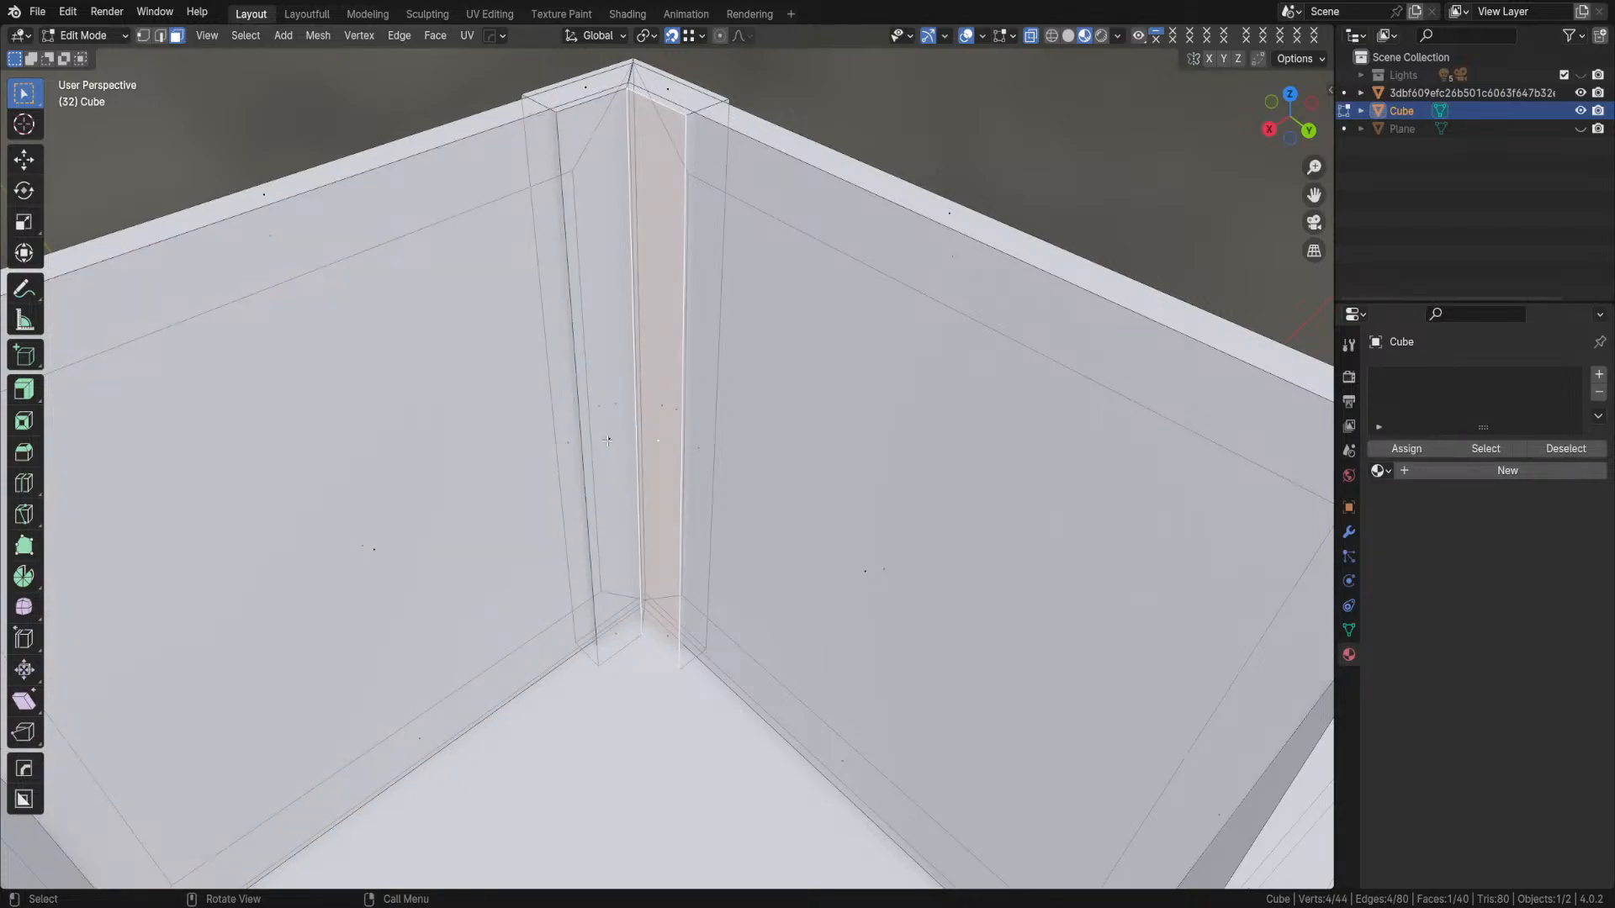
left_click(593, 410, "shift")
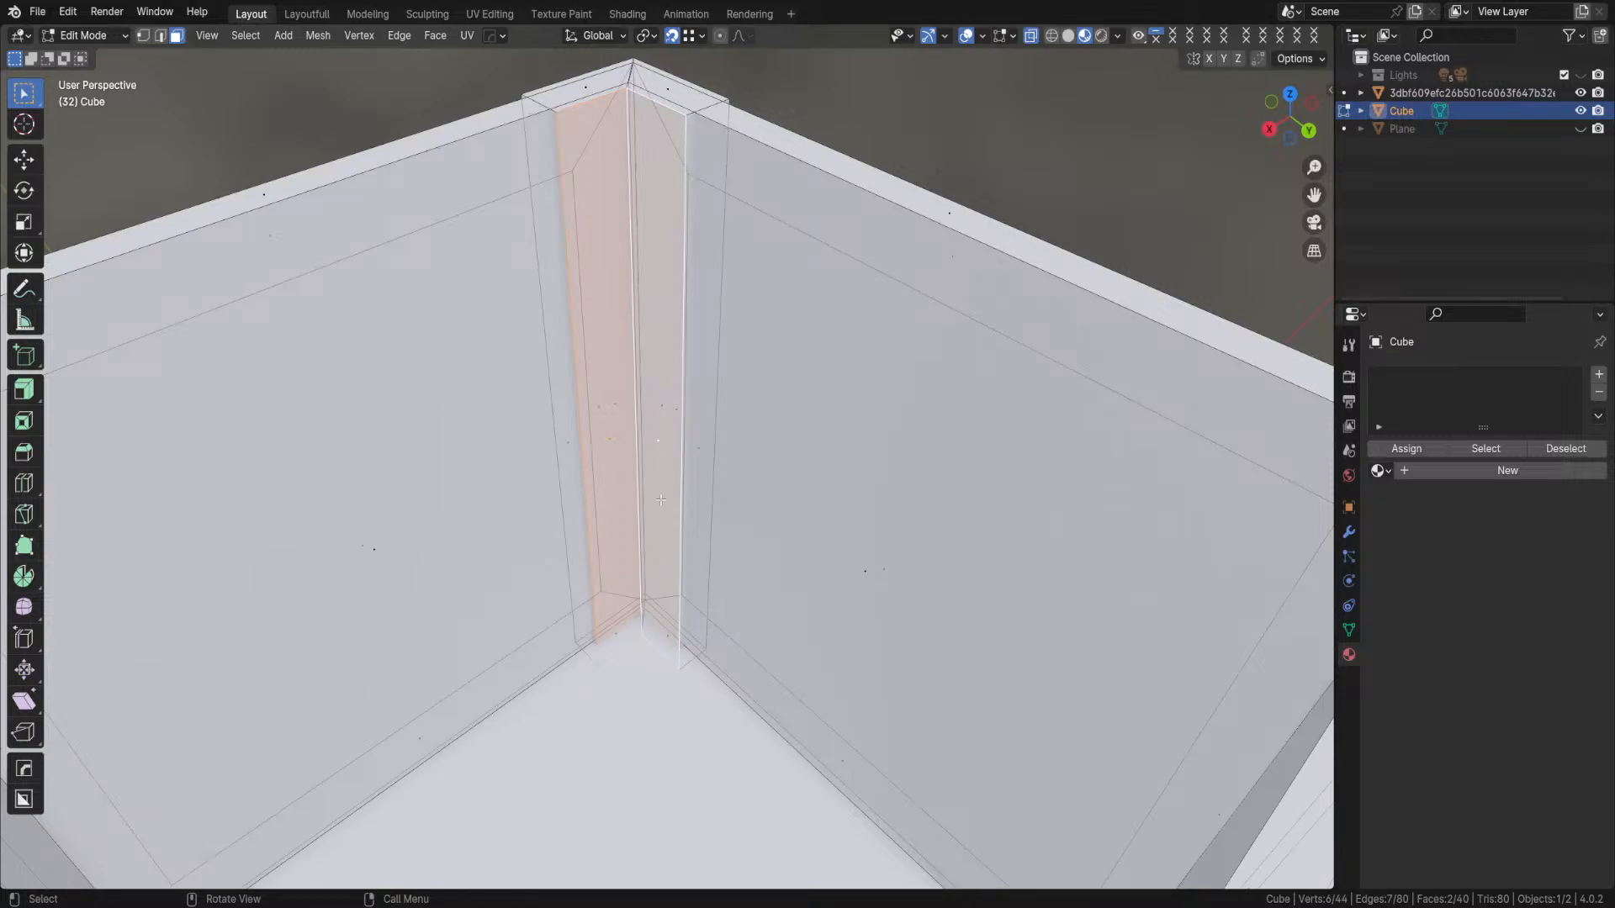
middle_click_drag(626, 422, 719, 499)
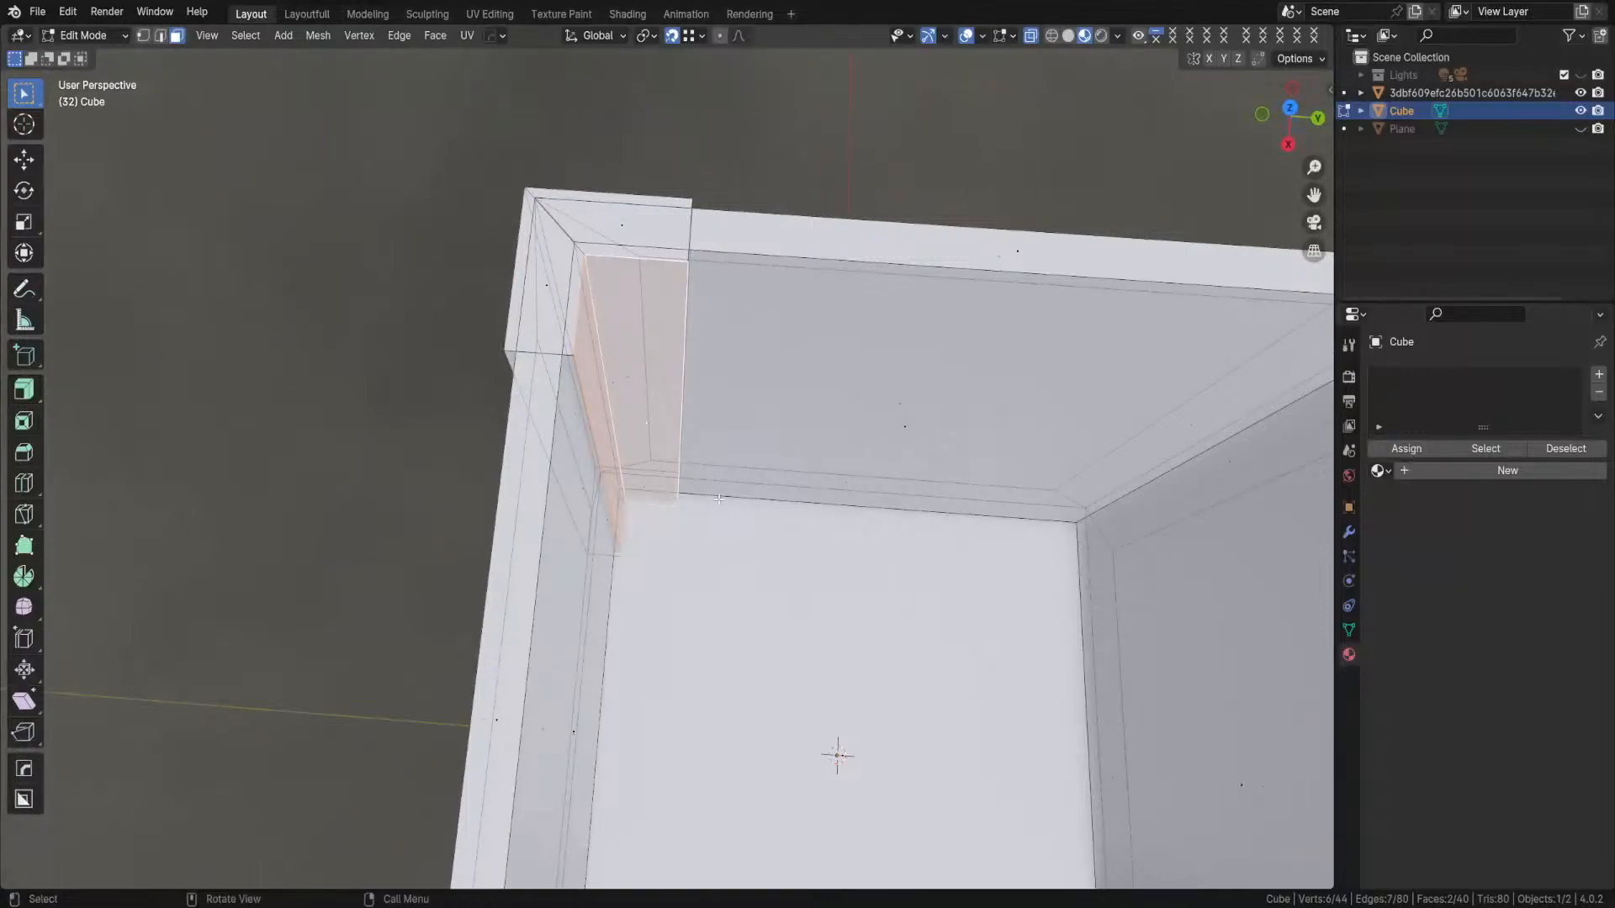
key("KP_7")
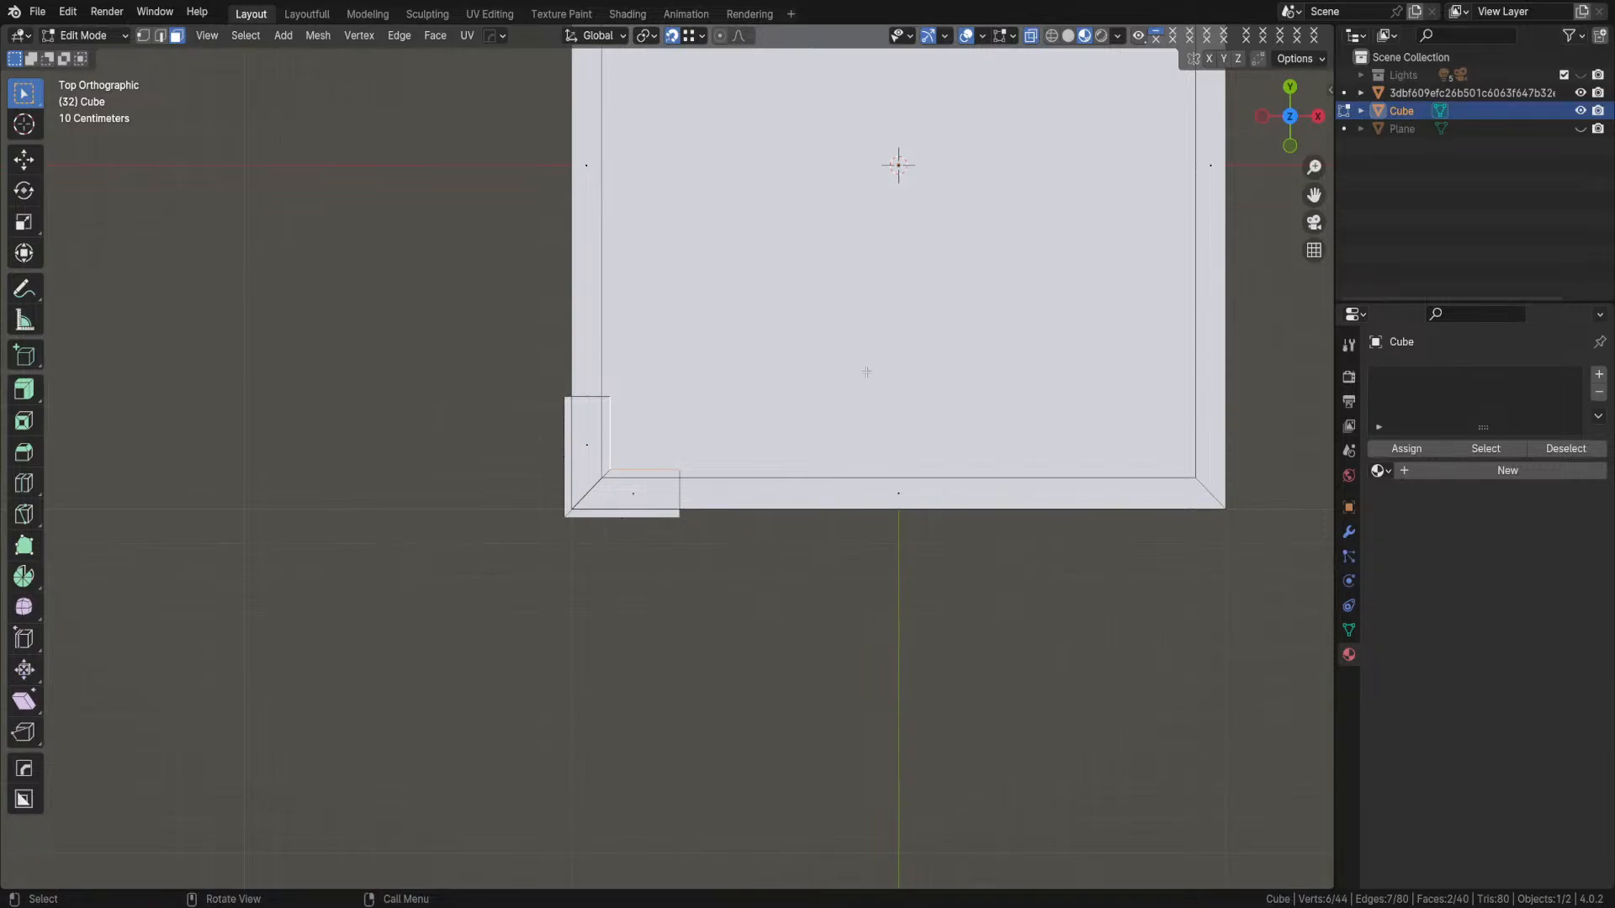
- Try scaling the strip's two inner faces with Z locked in Global orientation and freely in other transform orientations
key("s")
key("shift+z")
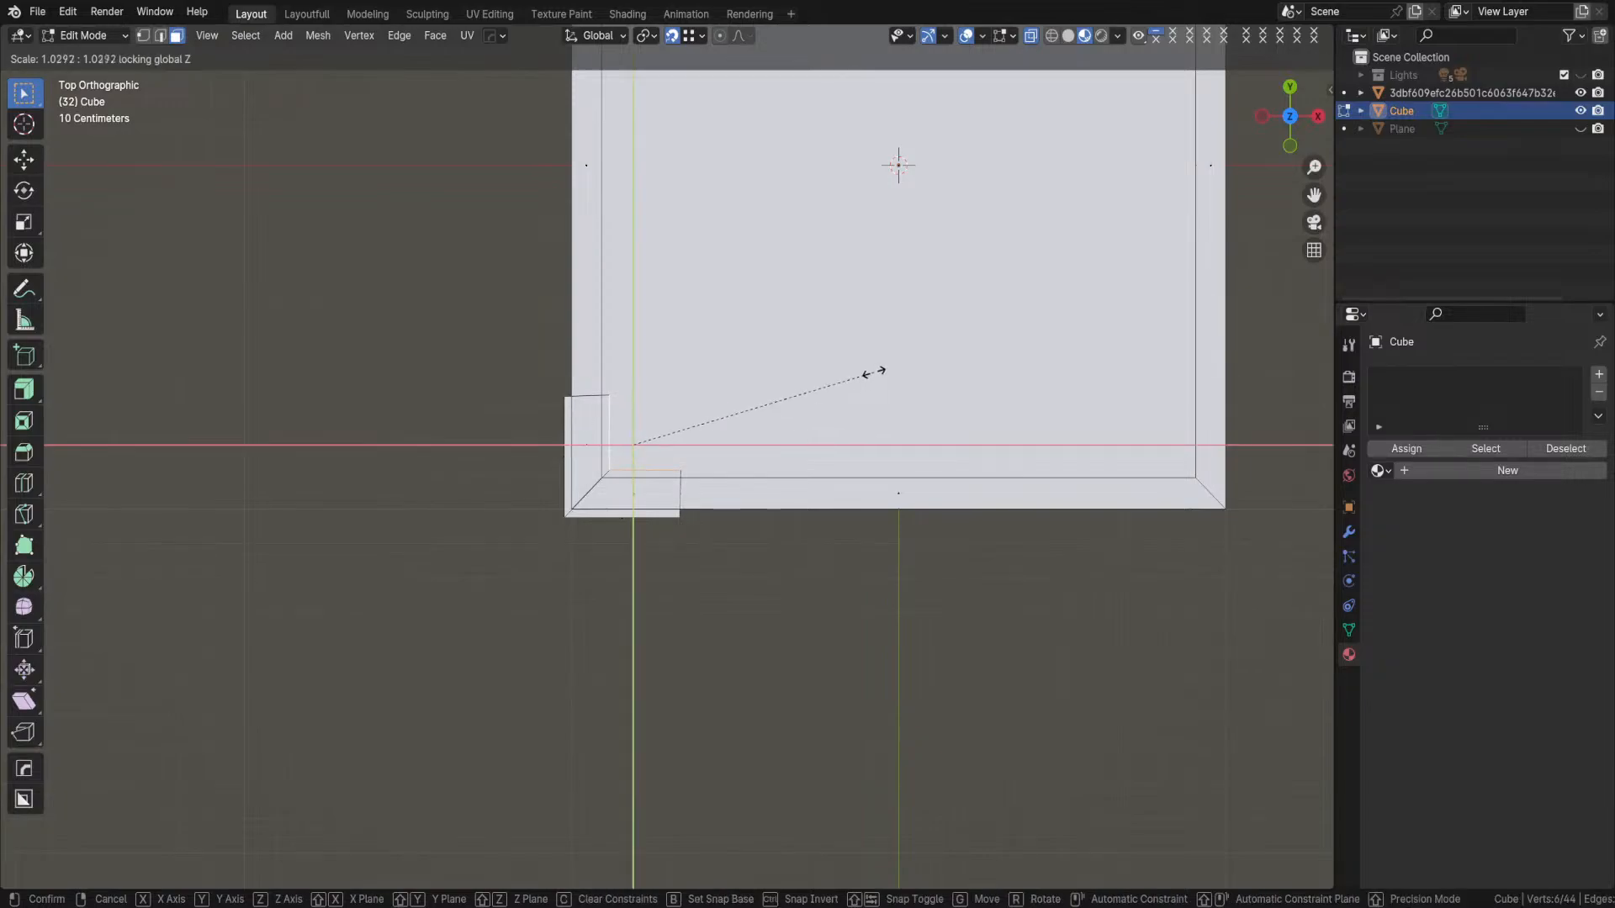
right_click(873, 371)
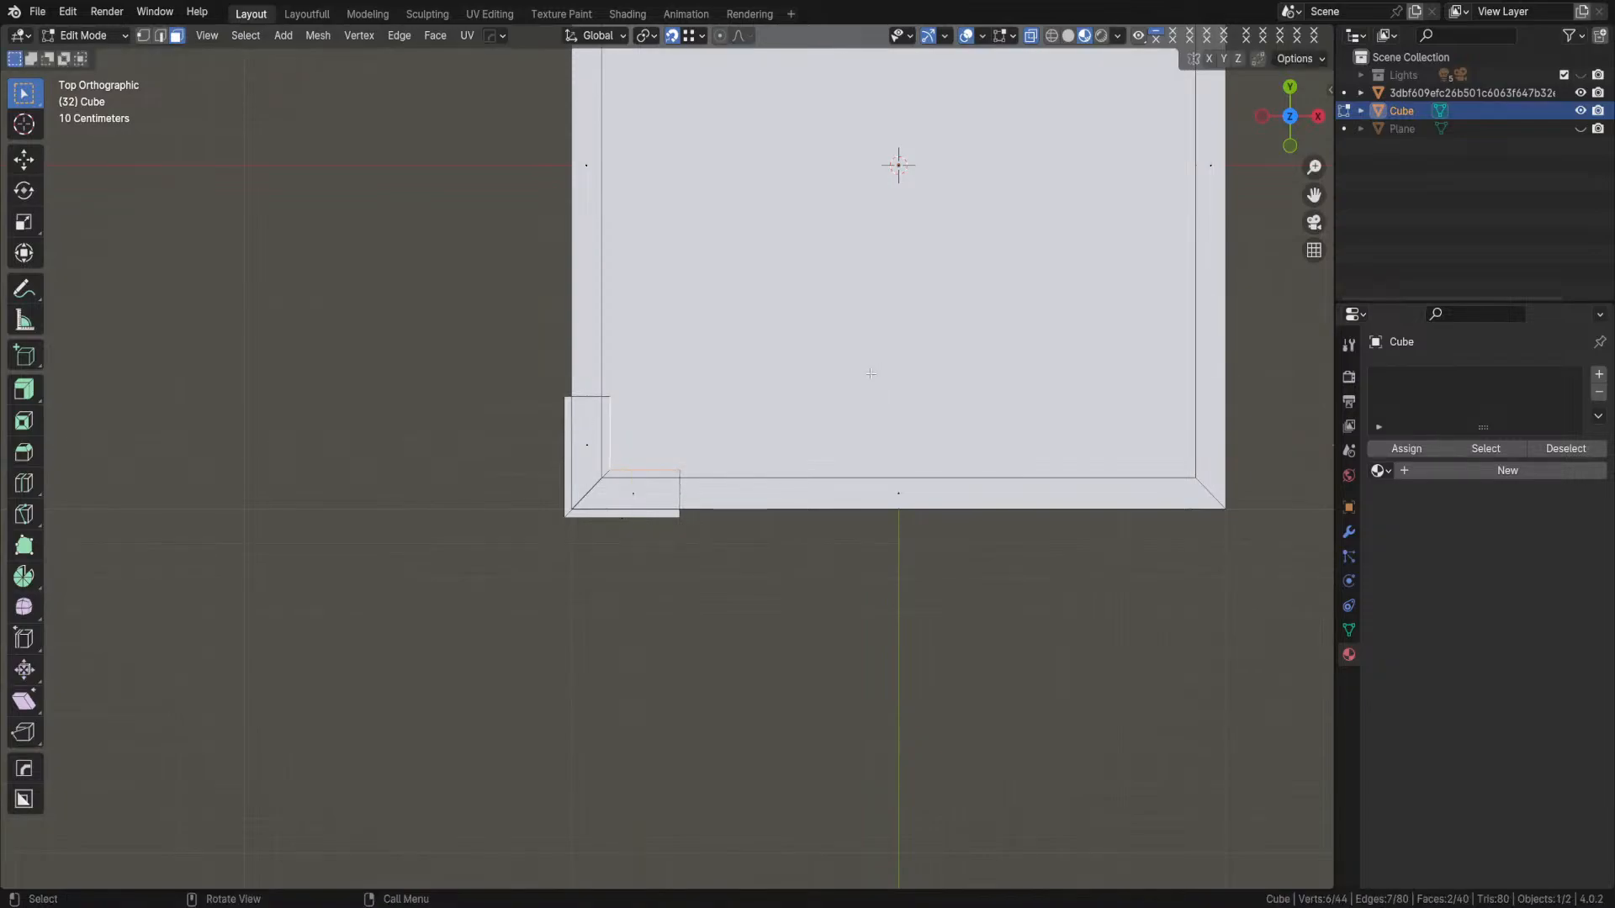
left_click(597, 36)
left_click(555, 129)
key("s")
right_click(877, 411)
left_click(602, 35)
left_click(565, 109)
key("s")
right_click(958, 375)
- Try moving the two inner faces along the Normal orientation's axes, and restore the Global orientation
left_click(603, 35)
left_click(559, 128)
key("g")
key("shift+z")
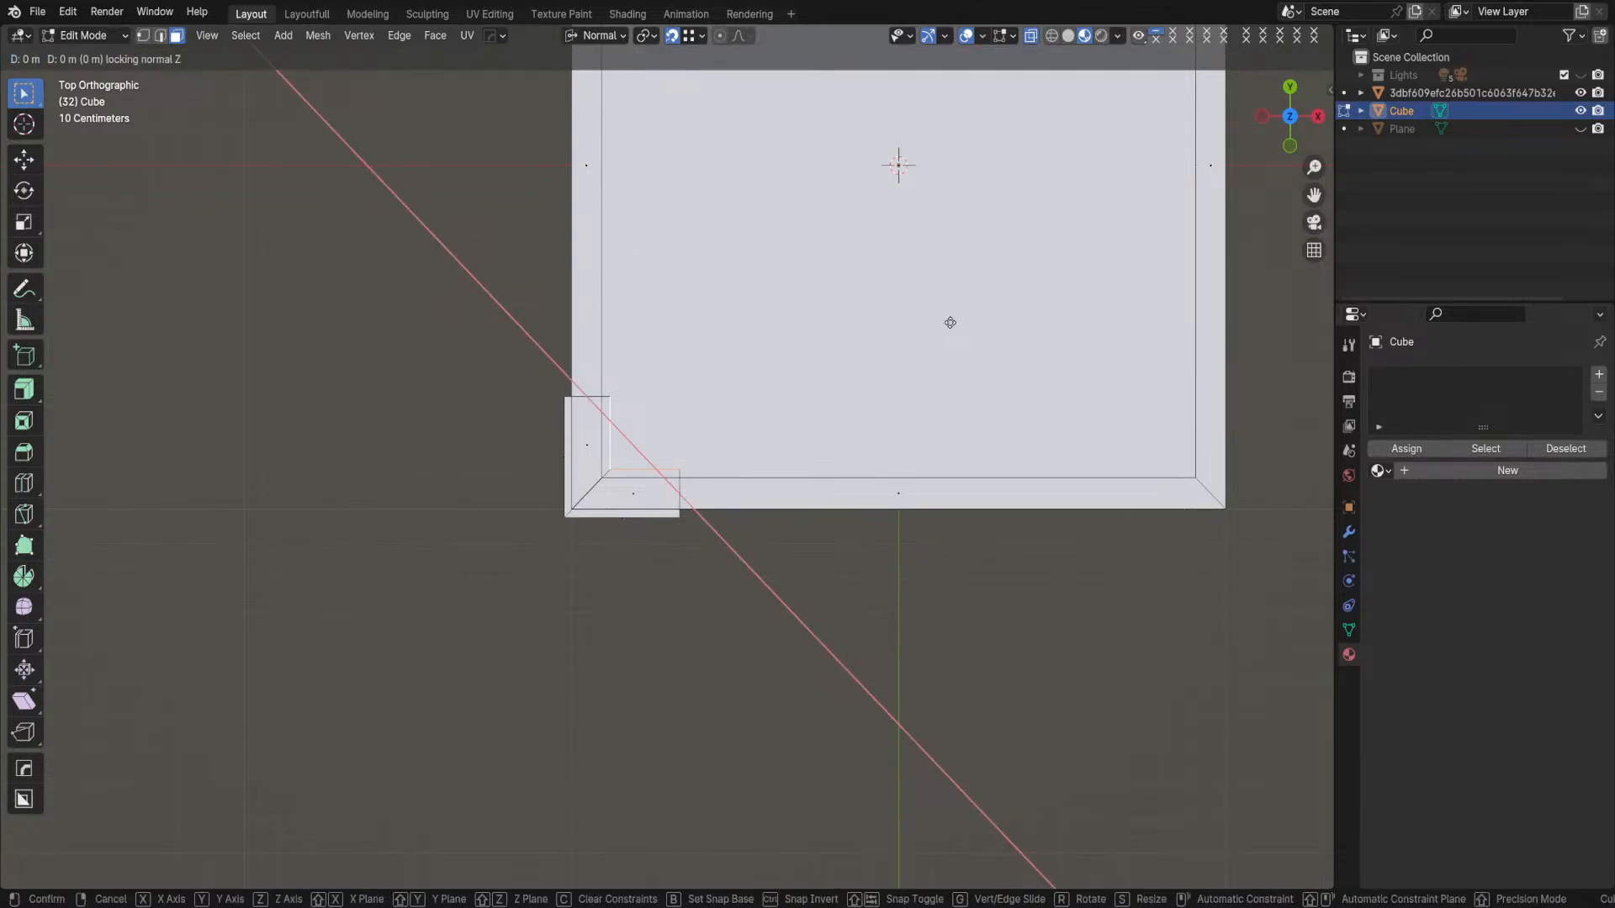
key("x")
key("y")
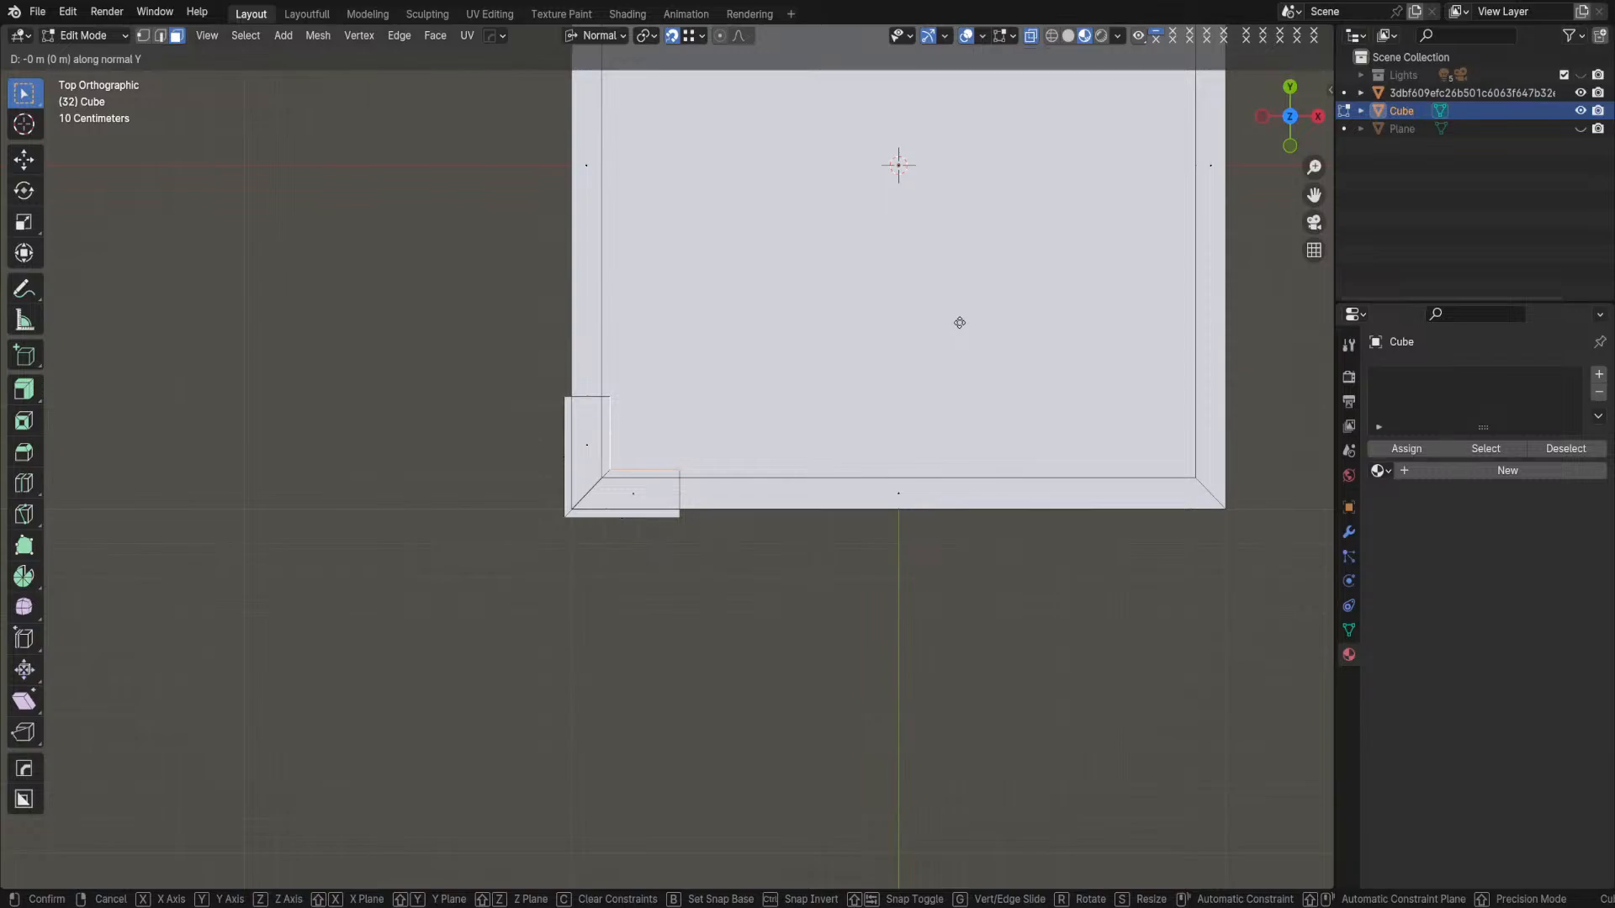
right_click(841, 385)
middle_click_drag(841, 385, 943, 306)
key("KP_7")
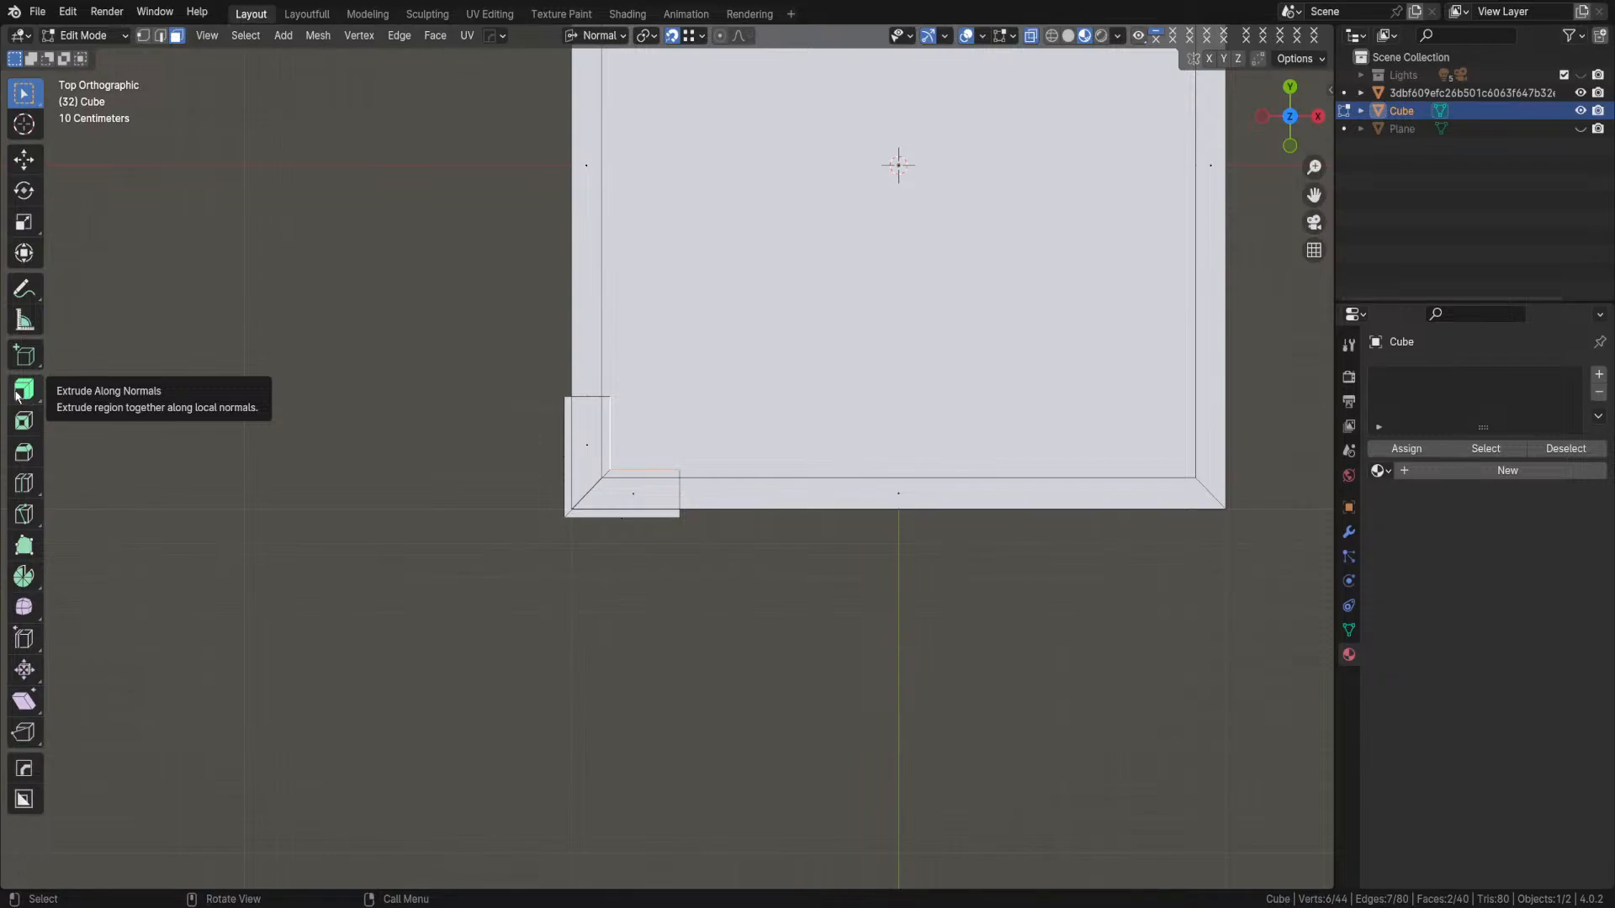
left_click(599, 35)
left_click(572, 93)
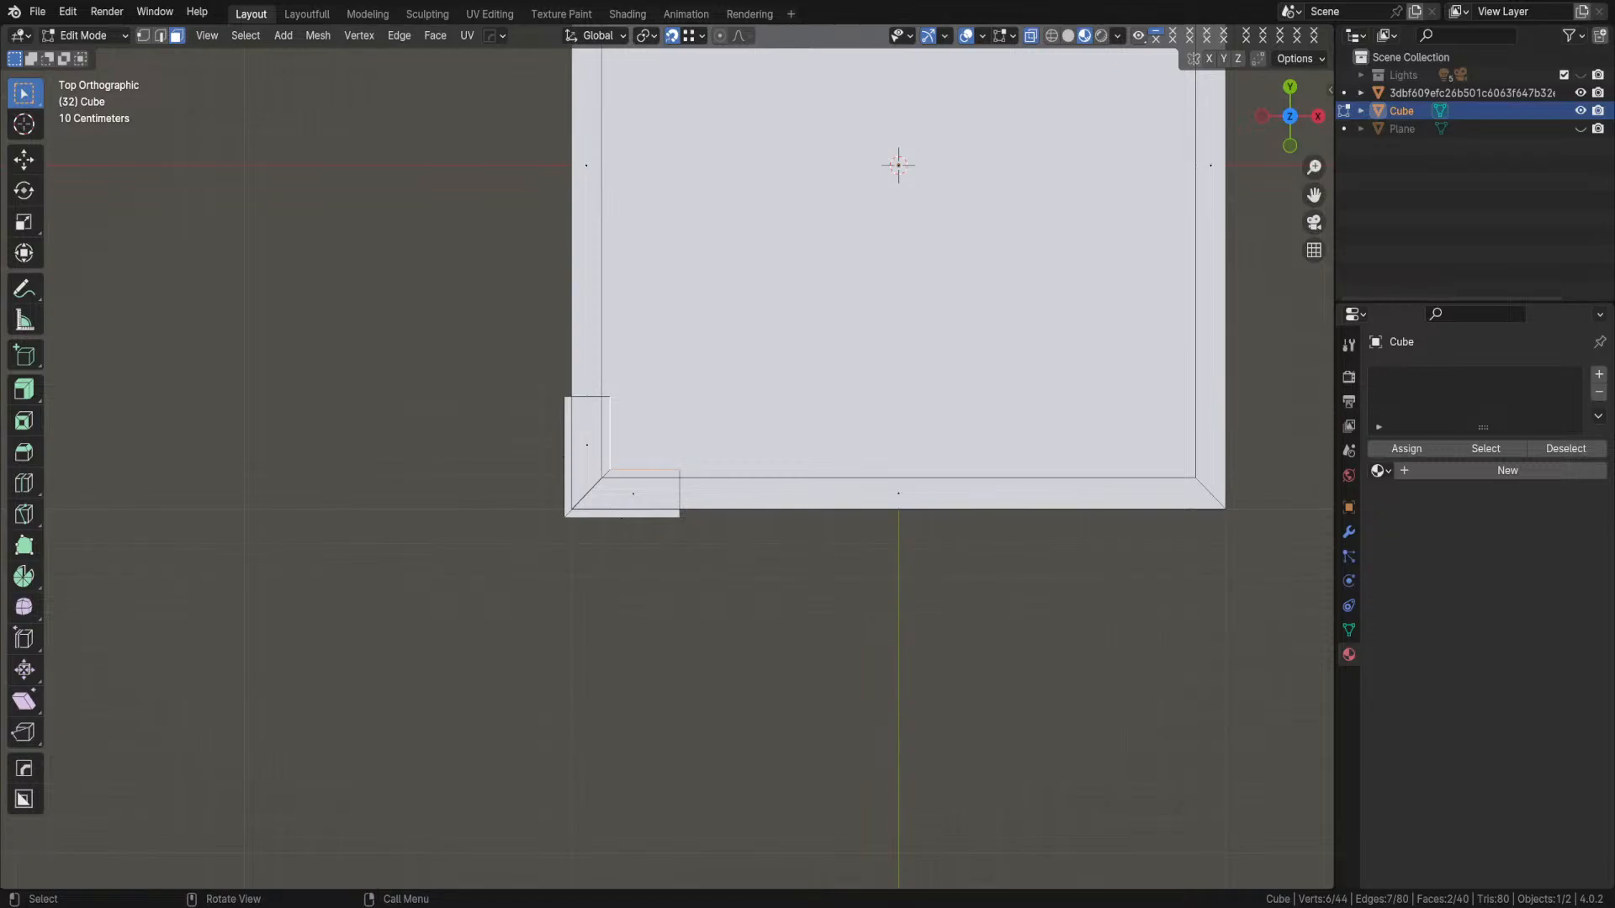
scroll(1040, 252, "up", 3)
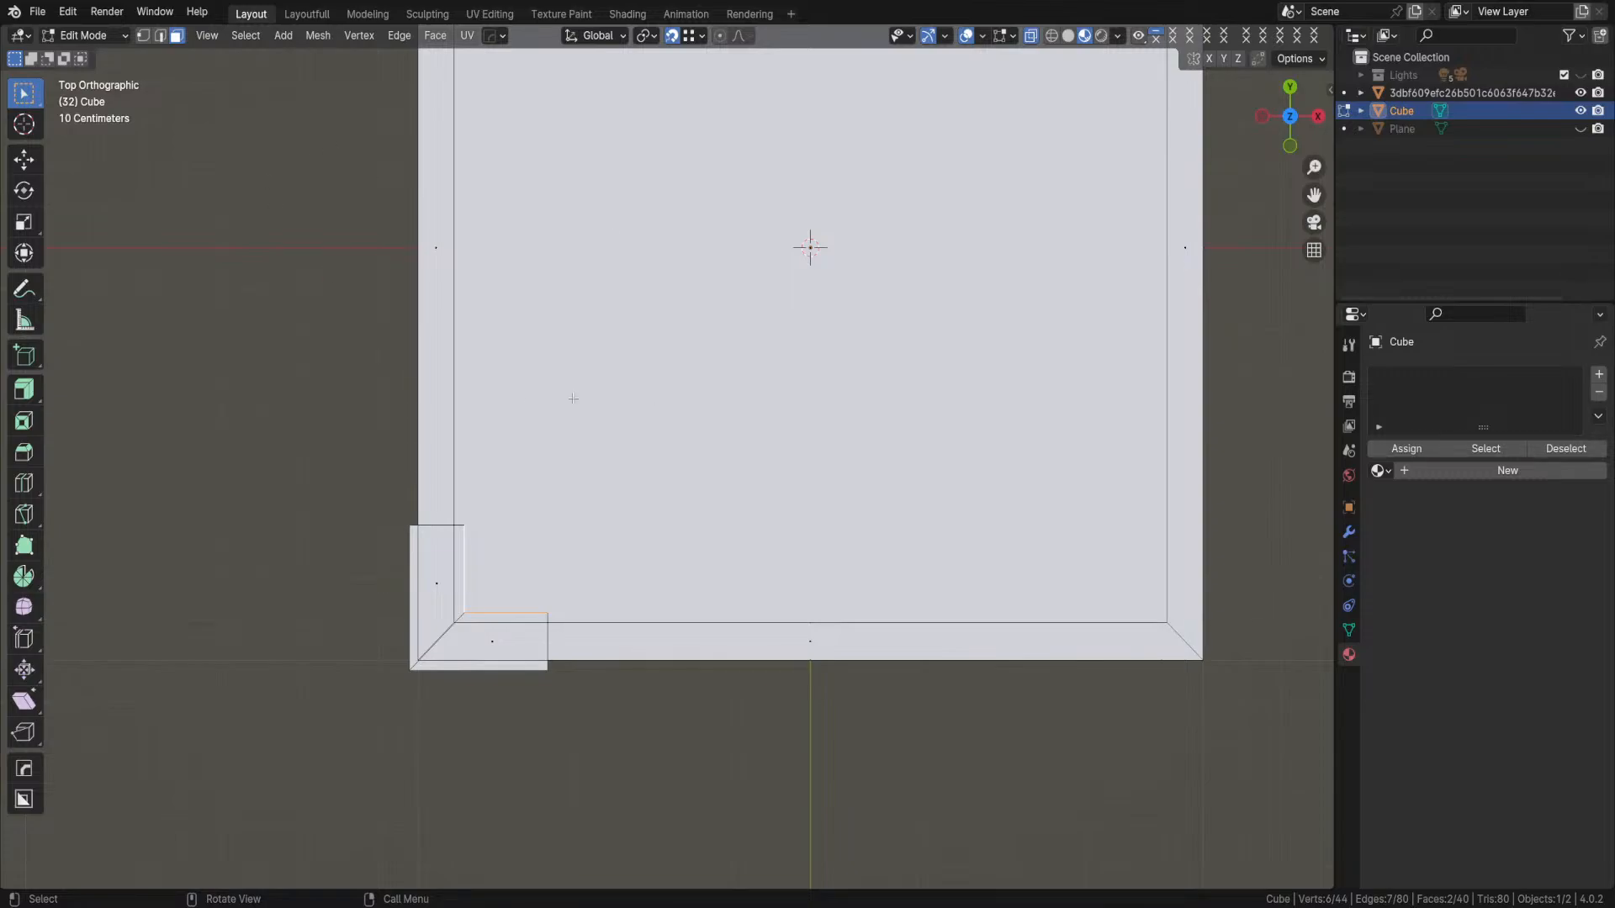
left_click(39, 403)
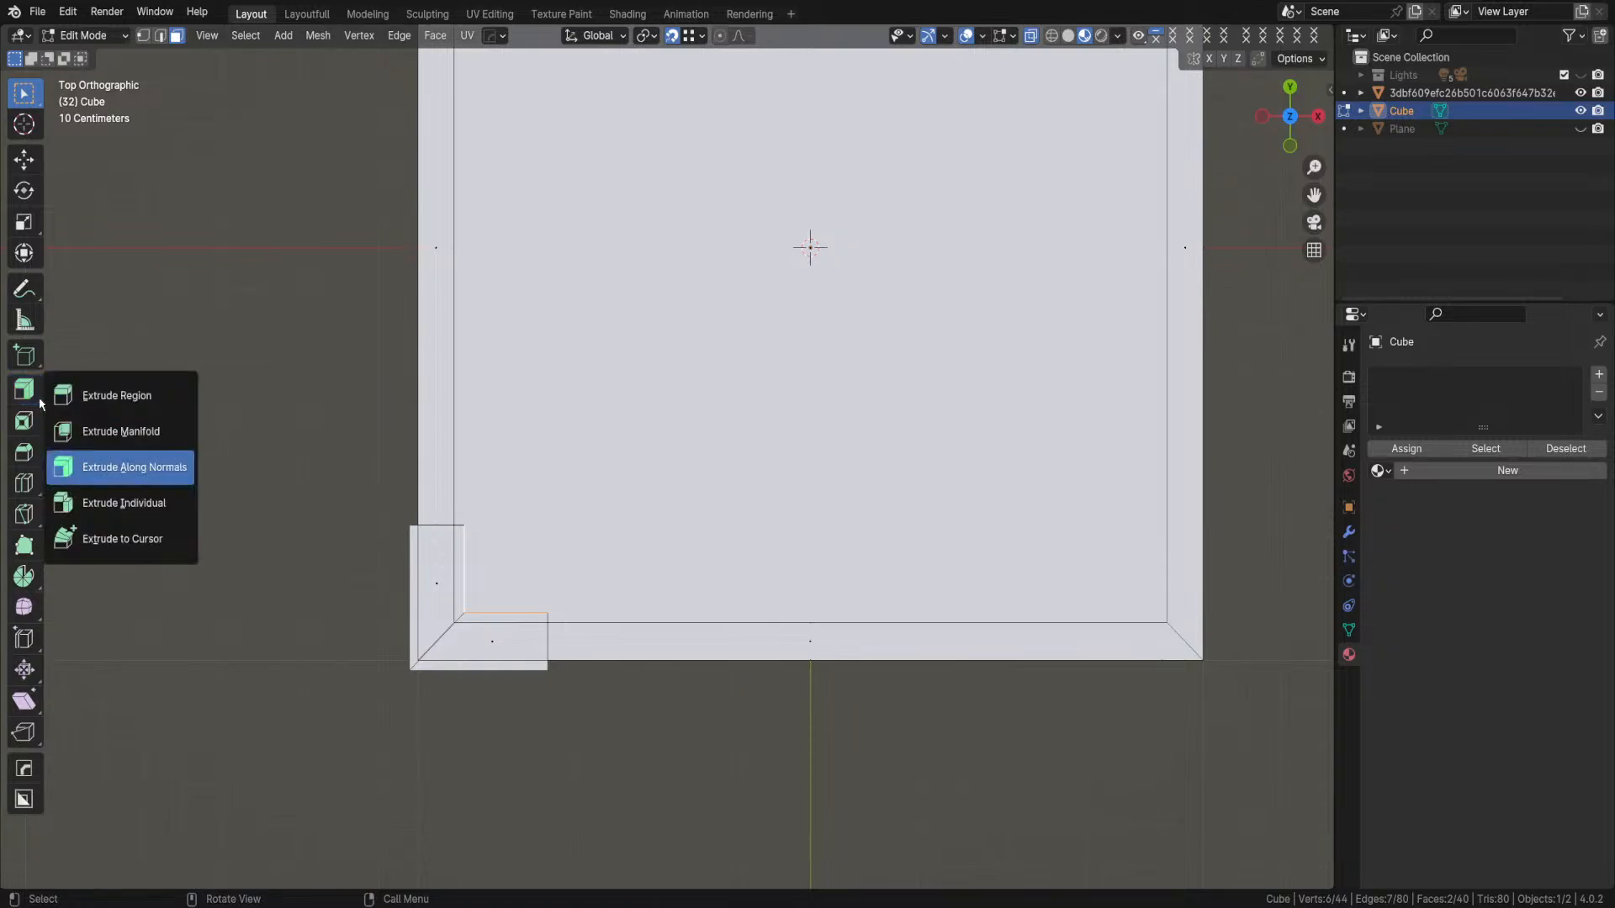
left_click(91, 396)
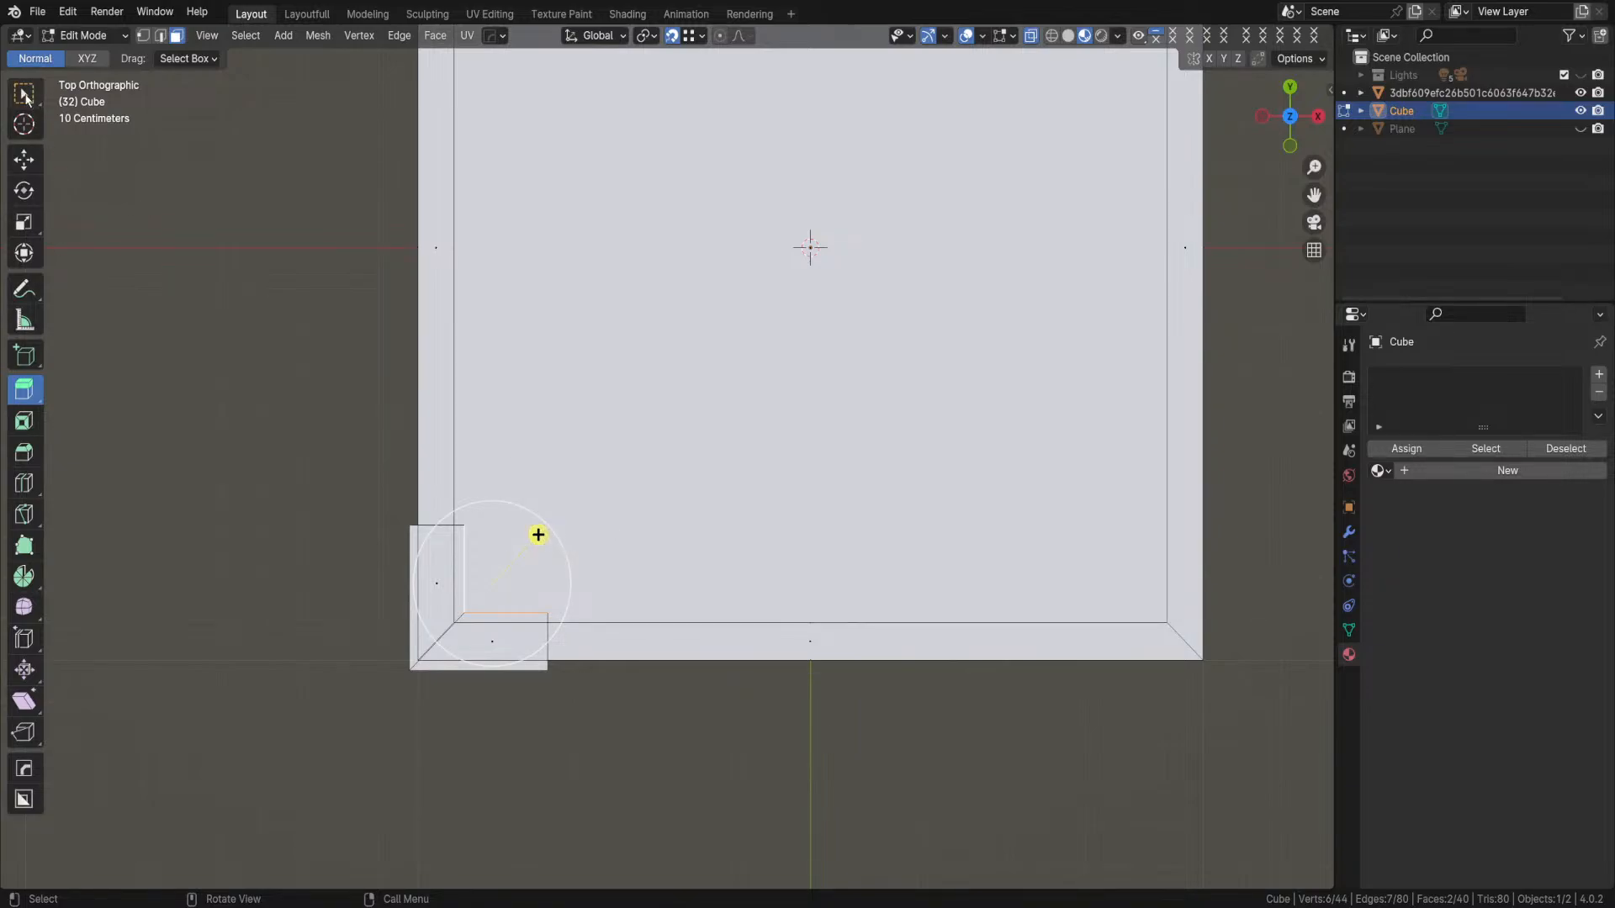
key("w")
- Turn off X-ray display and select the whole linked corner strip from outside the crate
middle_click_drag(594, 628, 621, 489)
left_click(1030, 35)
scroll(602, 367, "down", 1)
middle_click_drag(551, 450, 599, 465)
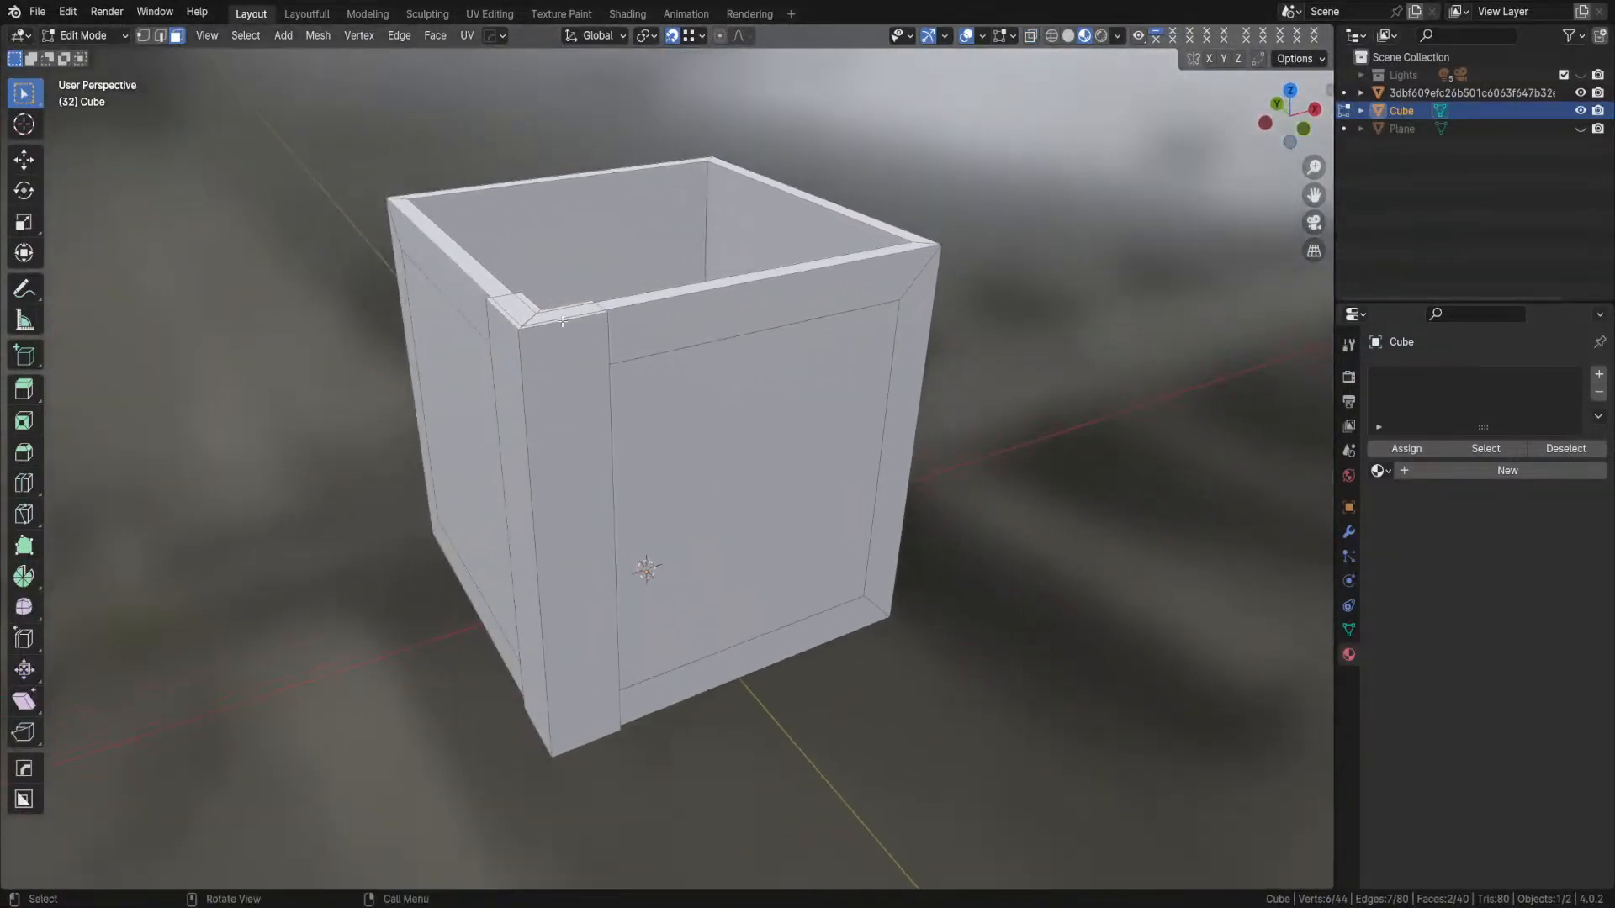
left_click(584, 581)
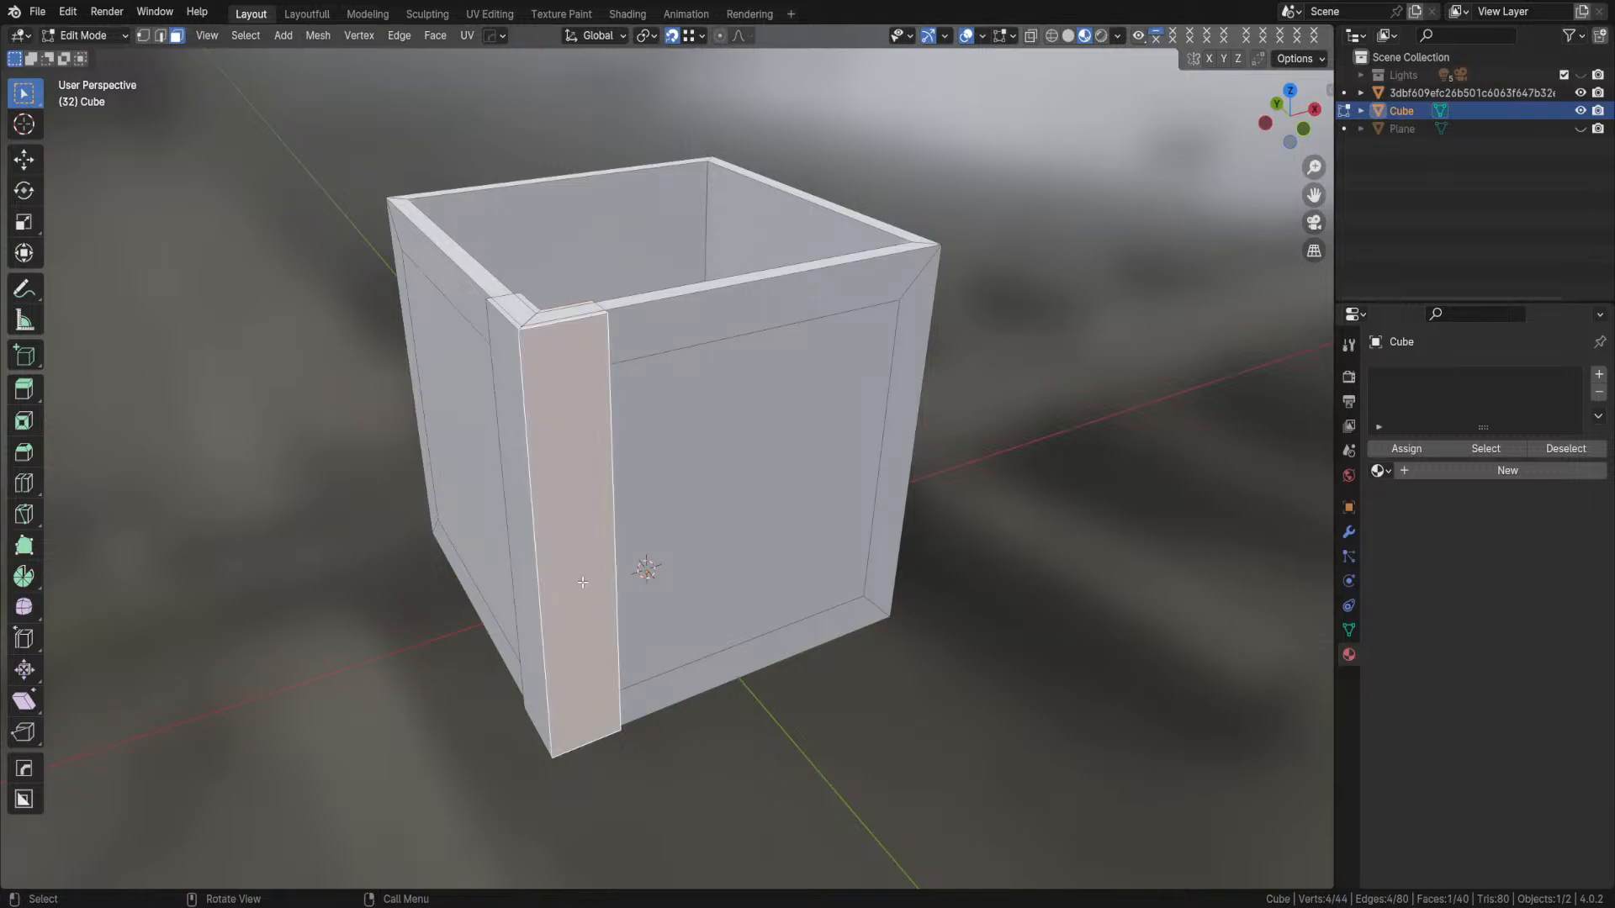
key("l")
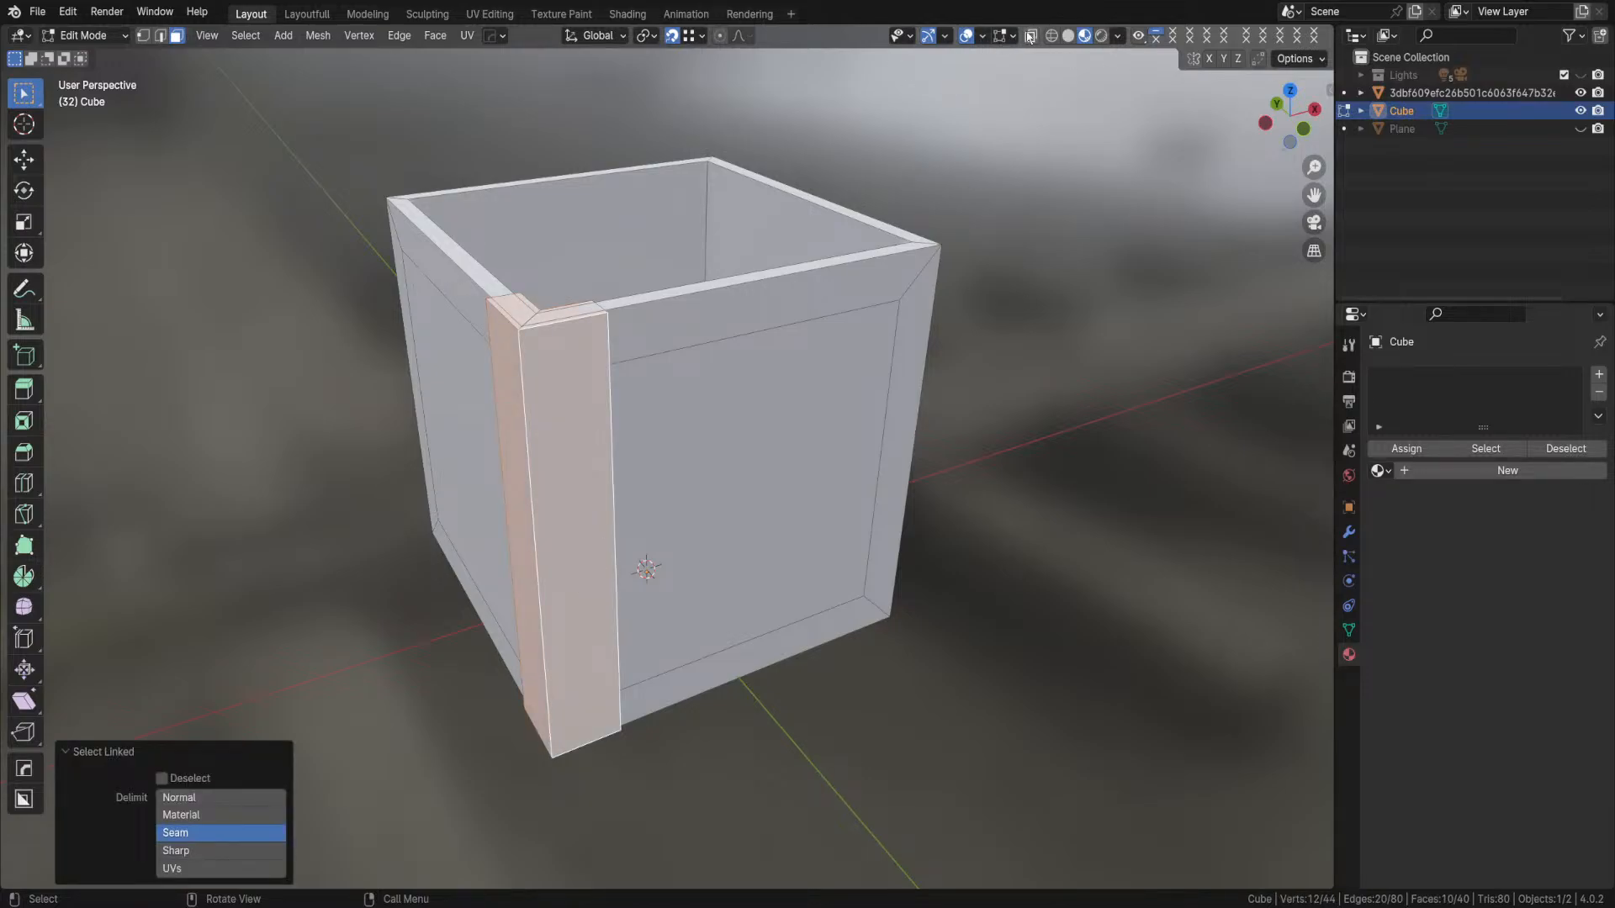
- Select the corner strip's two top faces and raise them about 0.0125 m along Z
scroll(715, 348, "down", 1)
middle_click_drag(684, 536, 585, 338)
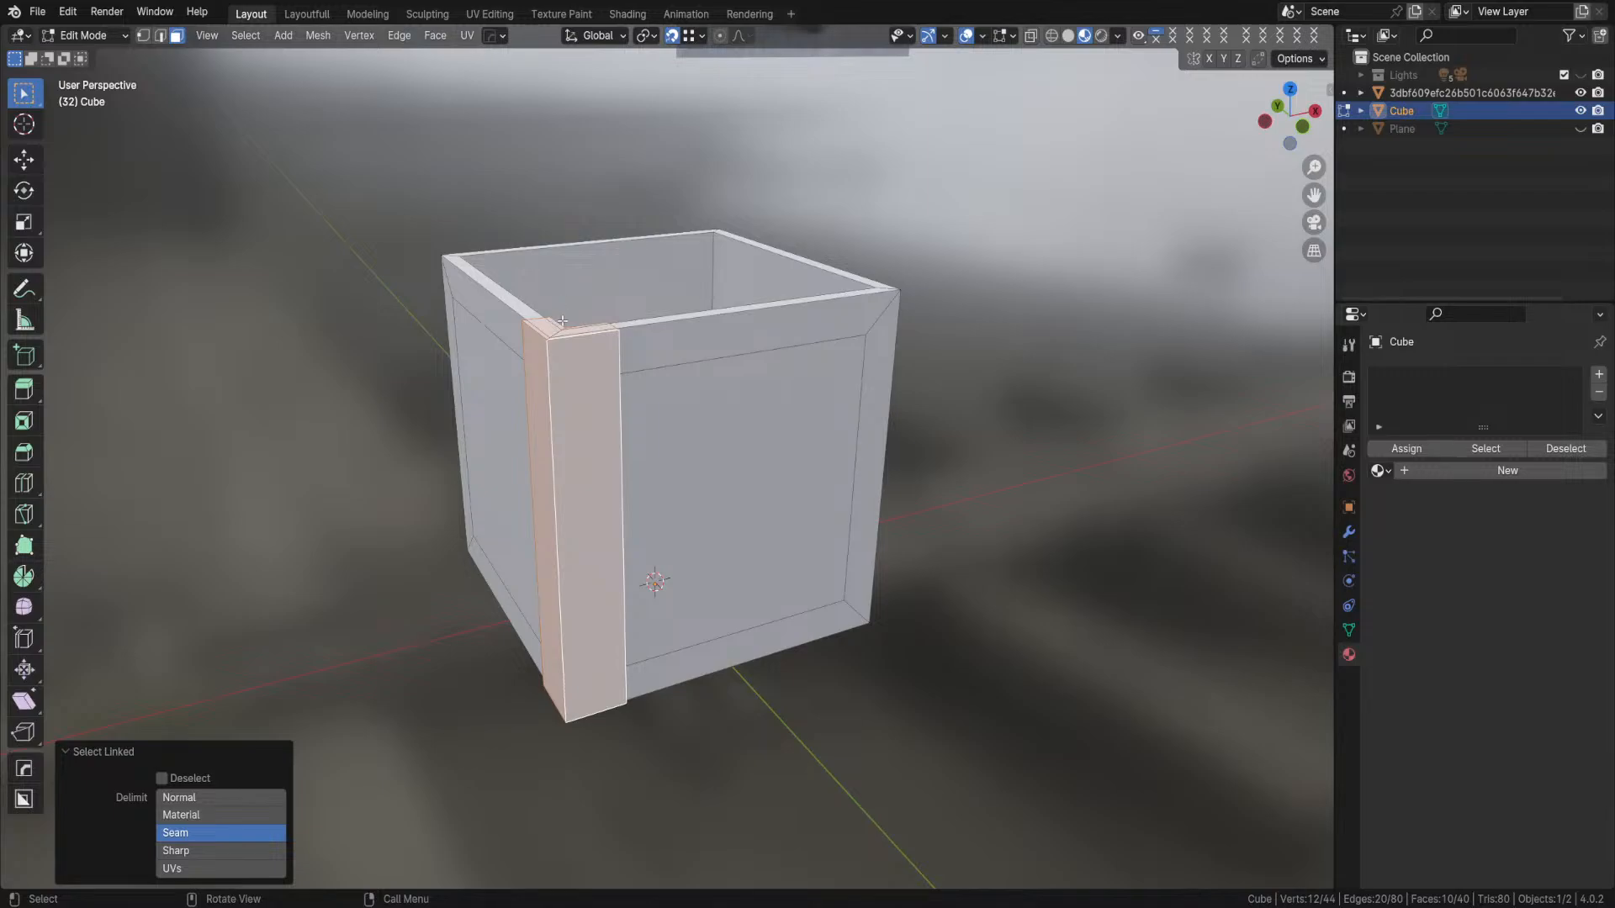
left_click(556, 331)
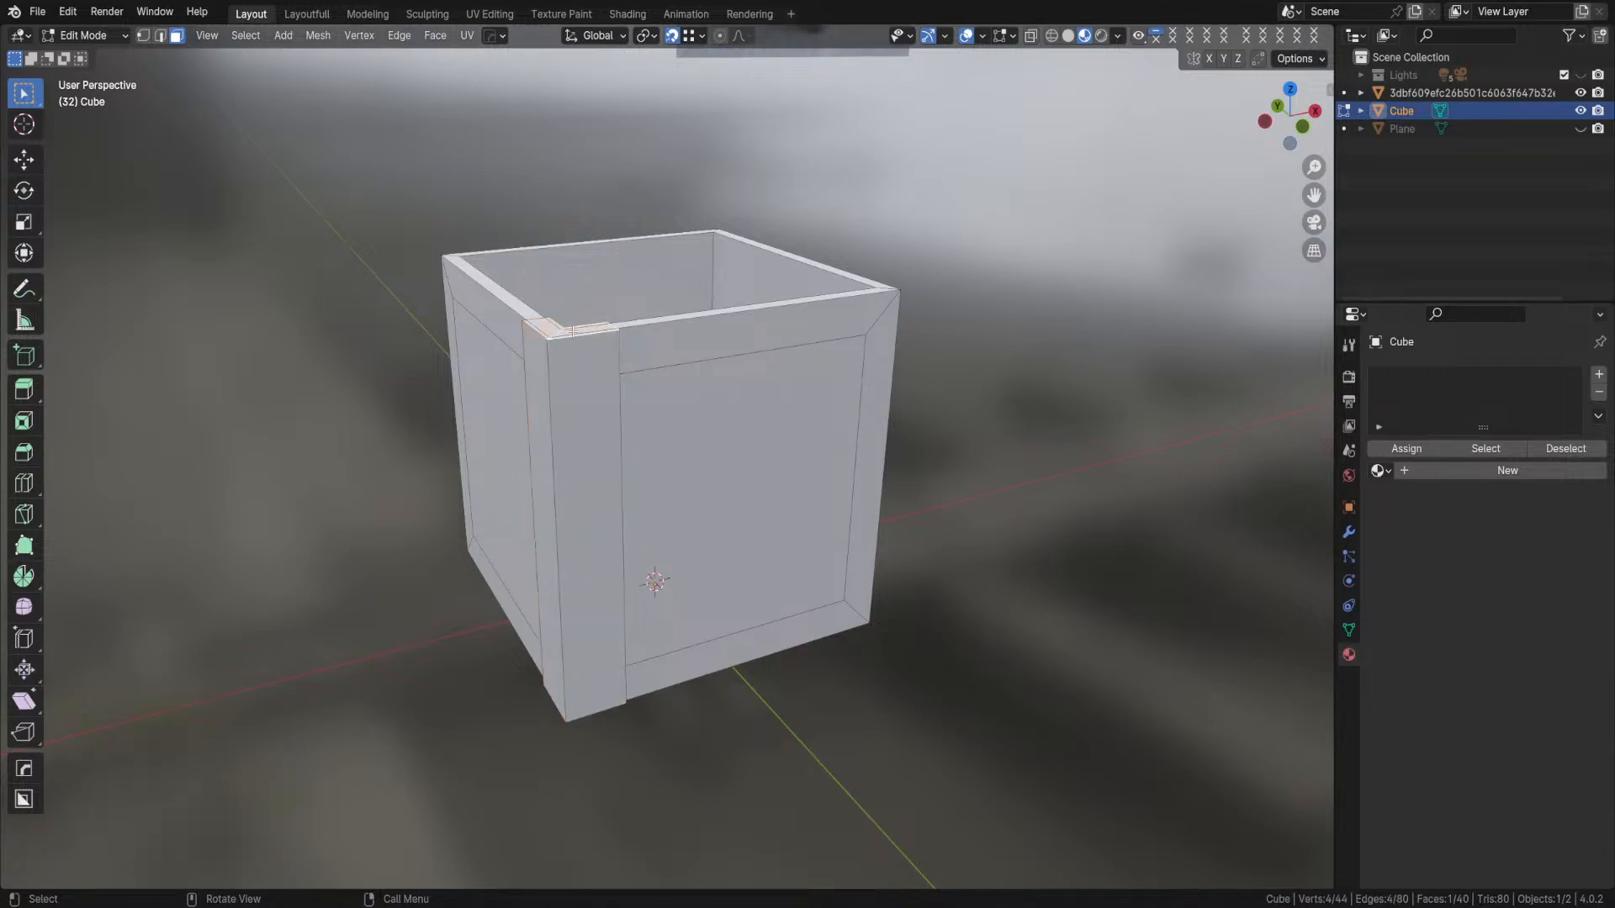
left_click(568, 333, "shift")
key("g")
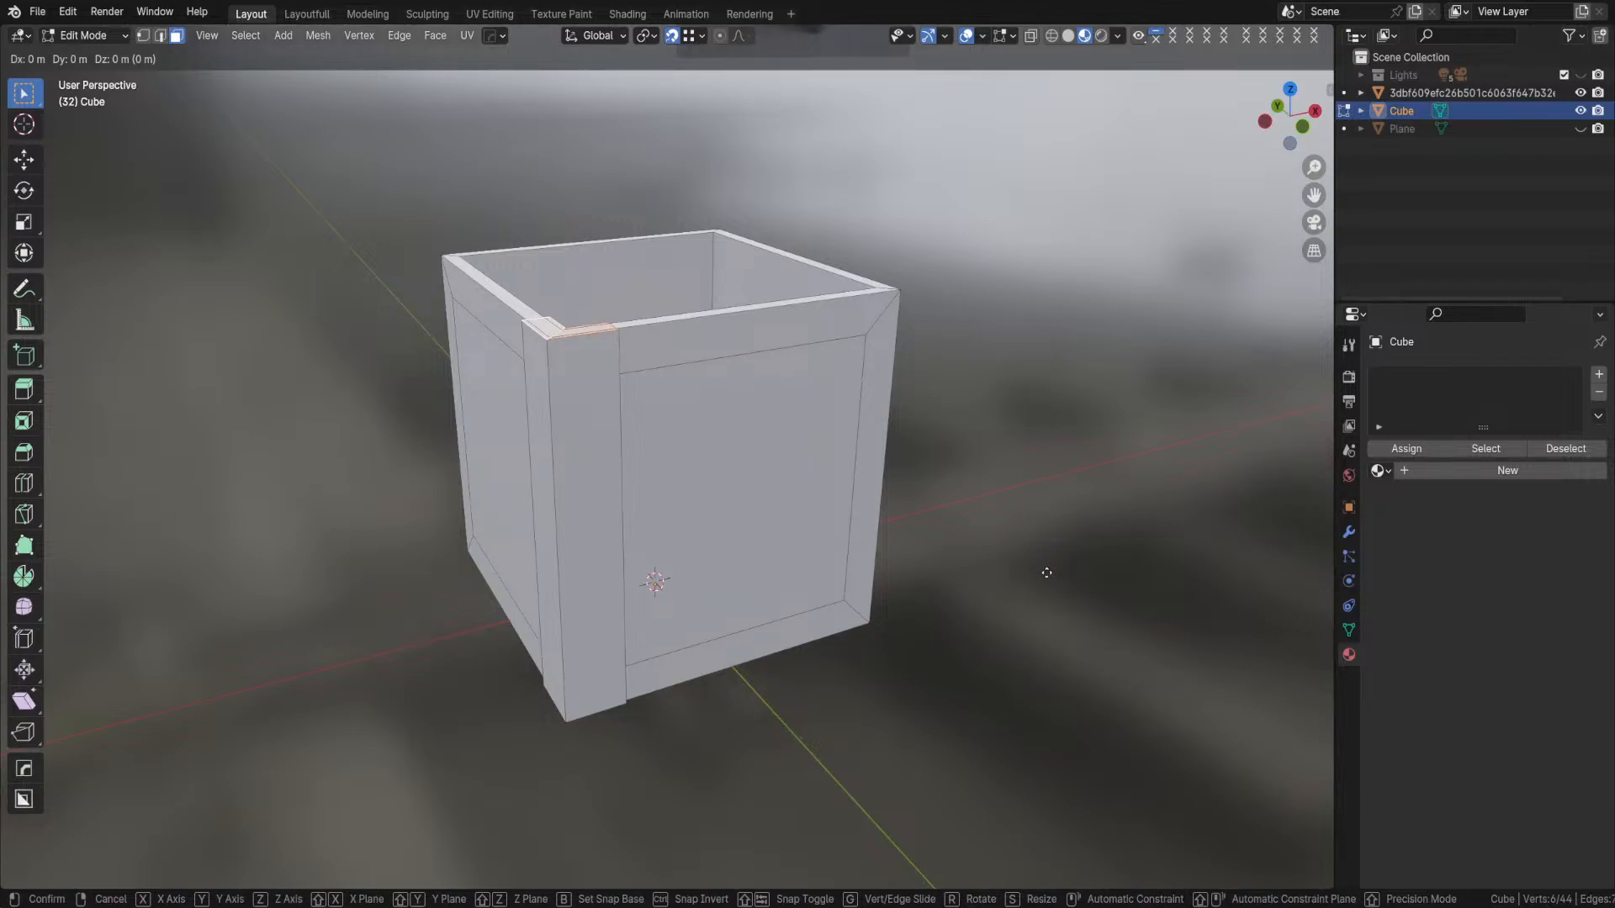
key("z")
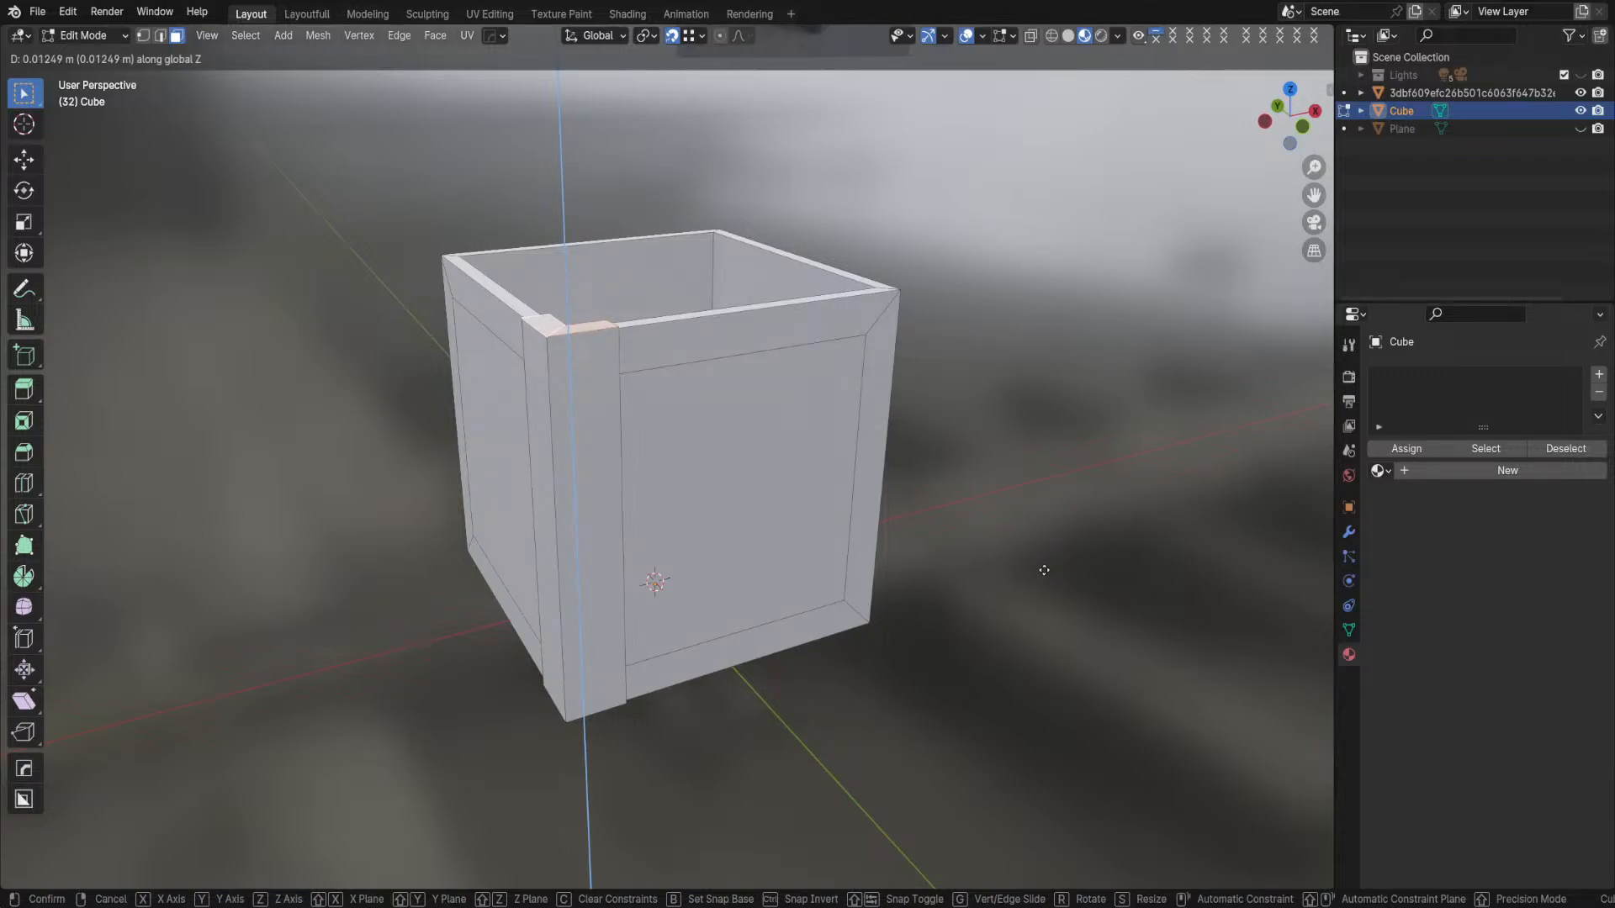
left_click(1044, 570)
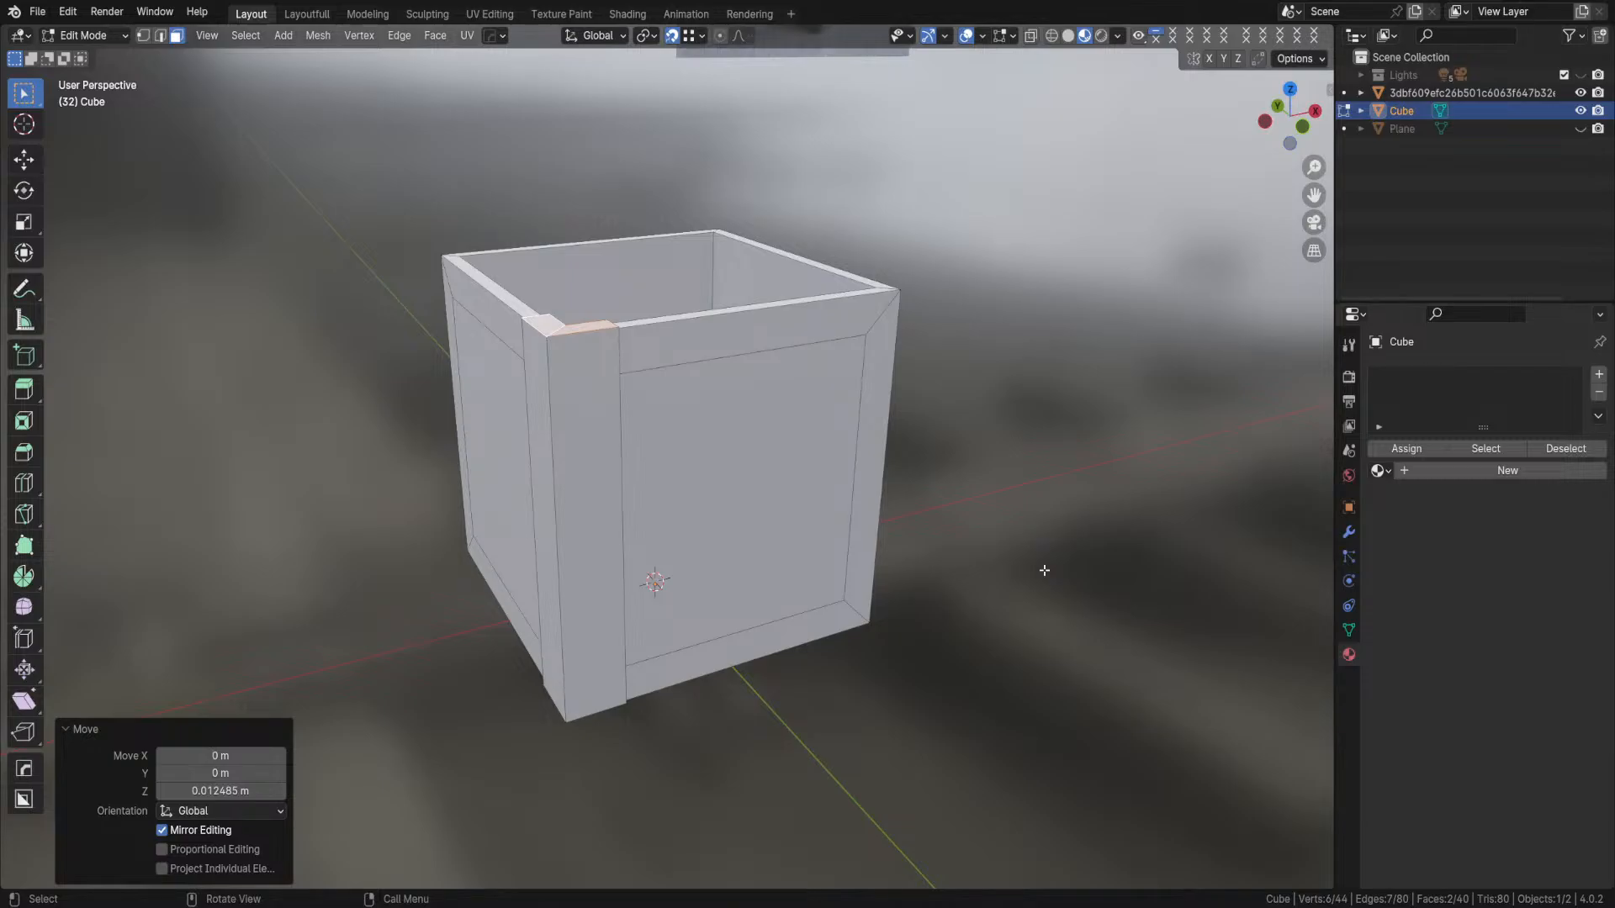
- Examine the strip's overhang above the crate rim in front view and in perspective beside the crate photo
middle_click_drag(800, 381, 708, 457)
scroll(728, 403, "down", 4)
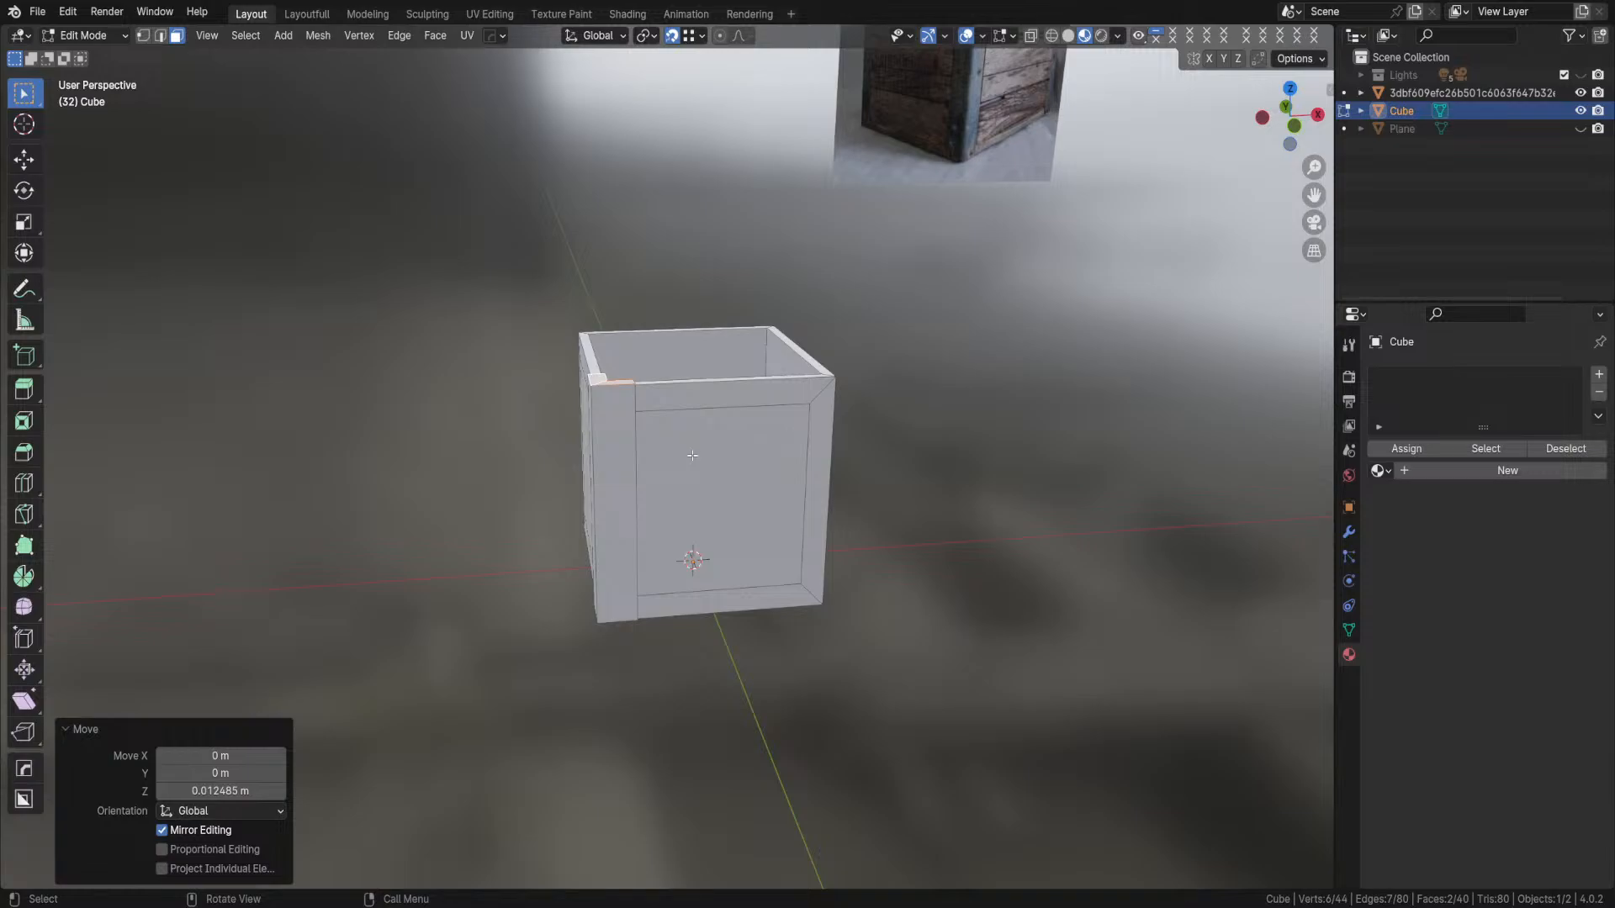
key("KP_1")
scroll(692, 455, "up", 4)
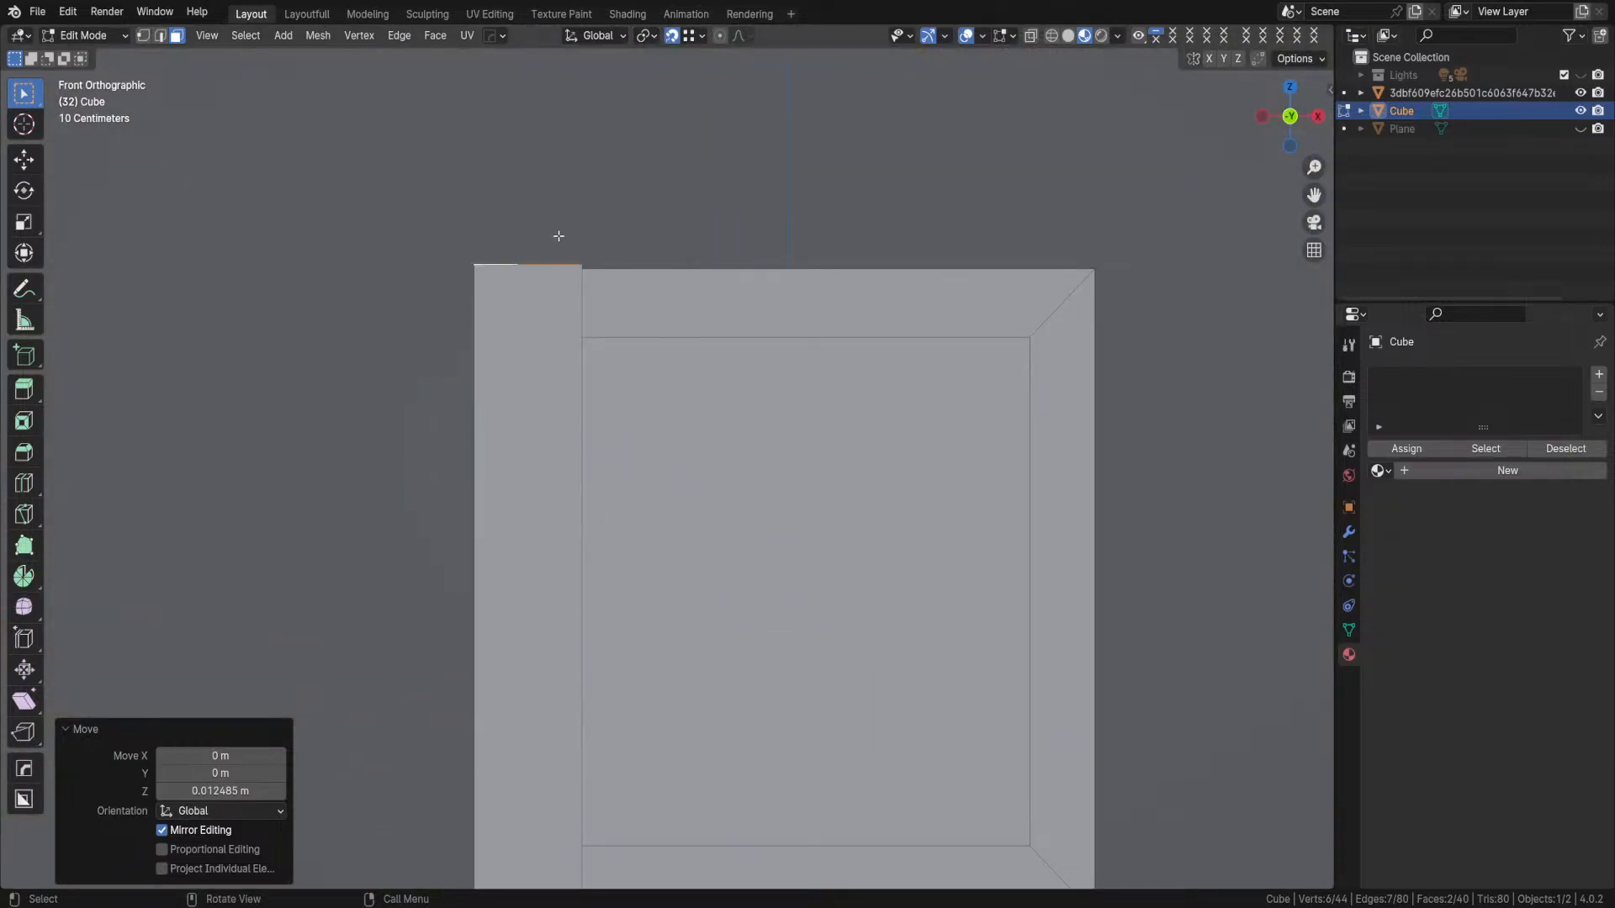
scroll(594, 263, "up", 5)
middle_click_drag(554, 246, 746, 727, "shift")
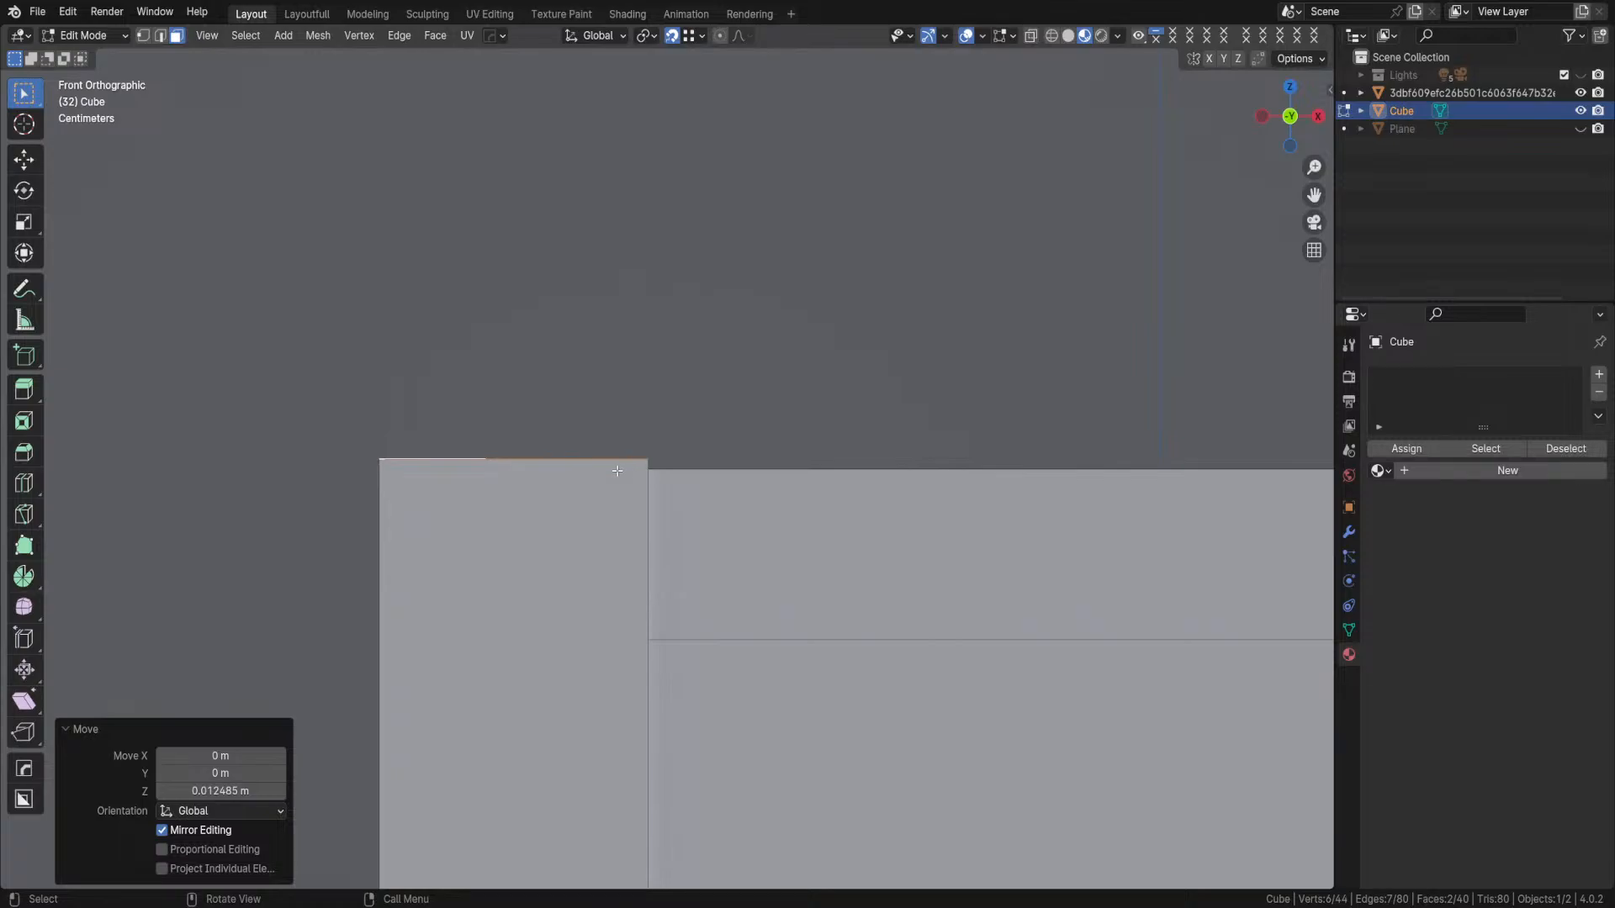
scroll(728, 426, "up", 3)
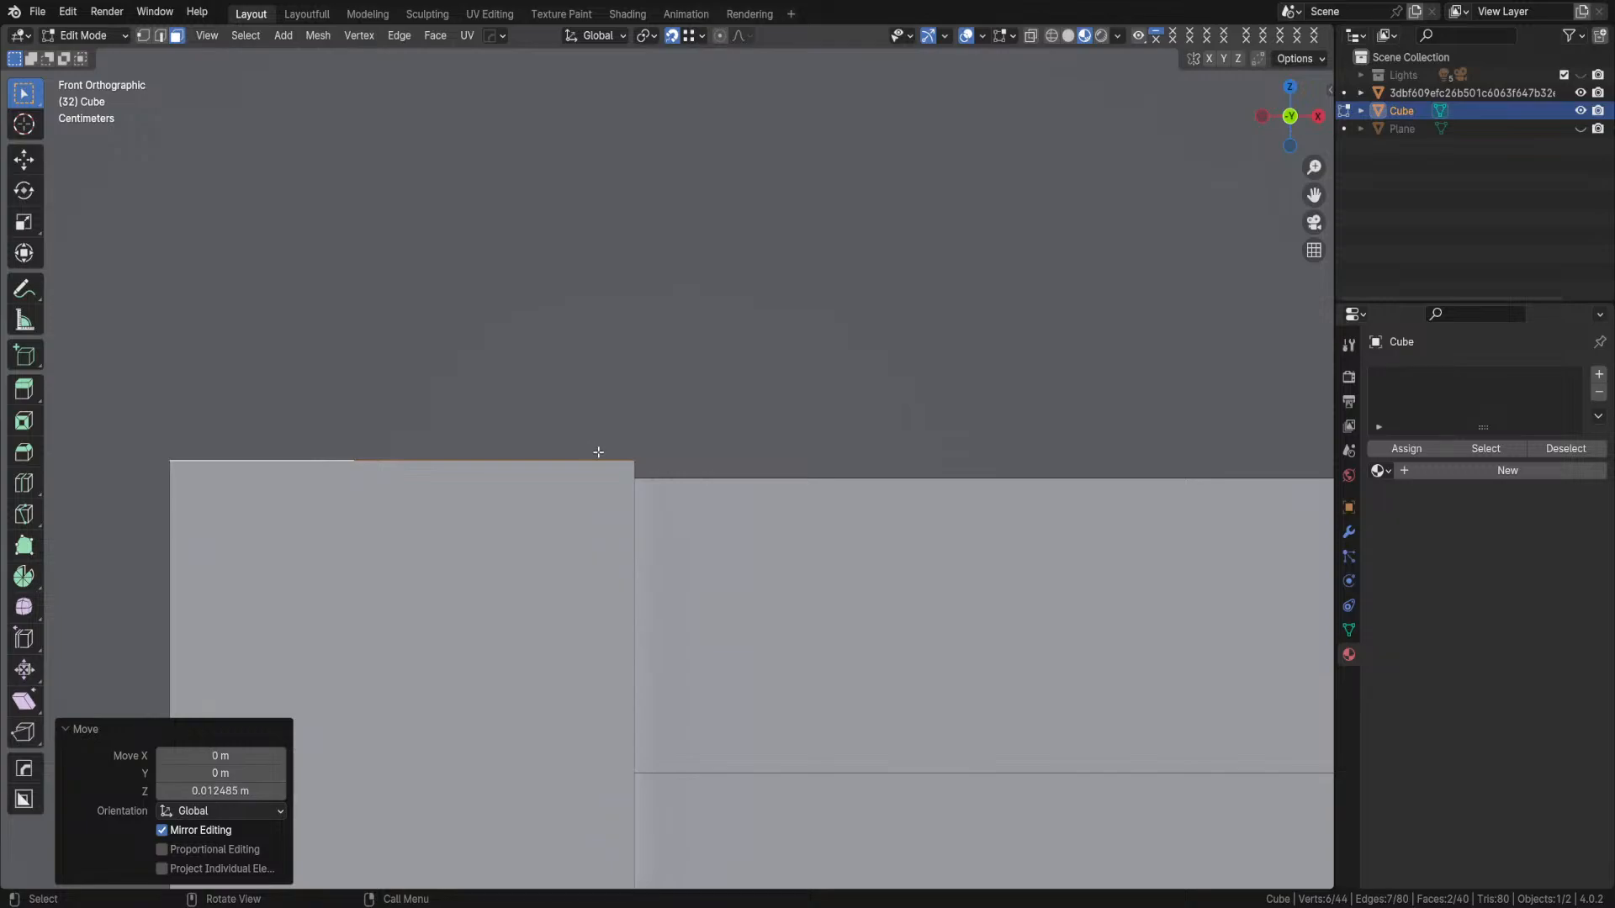
scroll(632, 464, "down", 6)
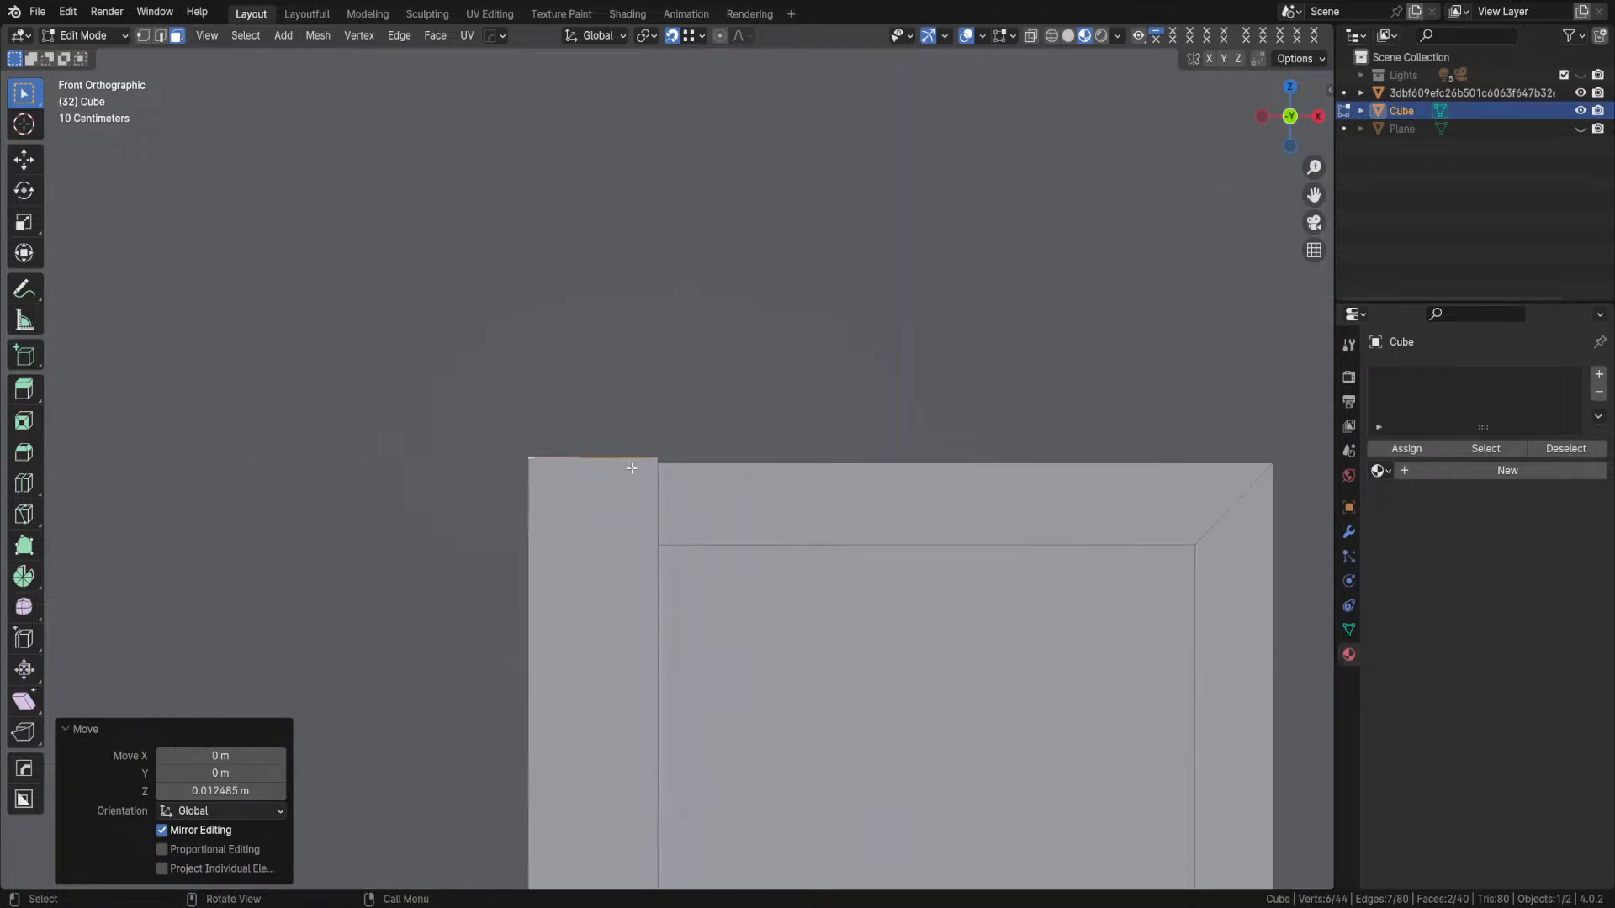
middle_click_drag(633, 463, 653, 490)
scroll(643, 528, "up", 3)
scroll(643, 528, "down", 3)
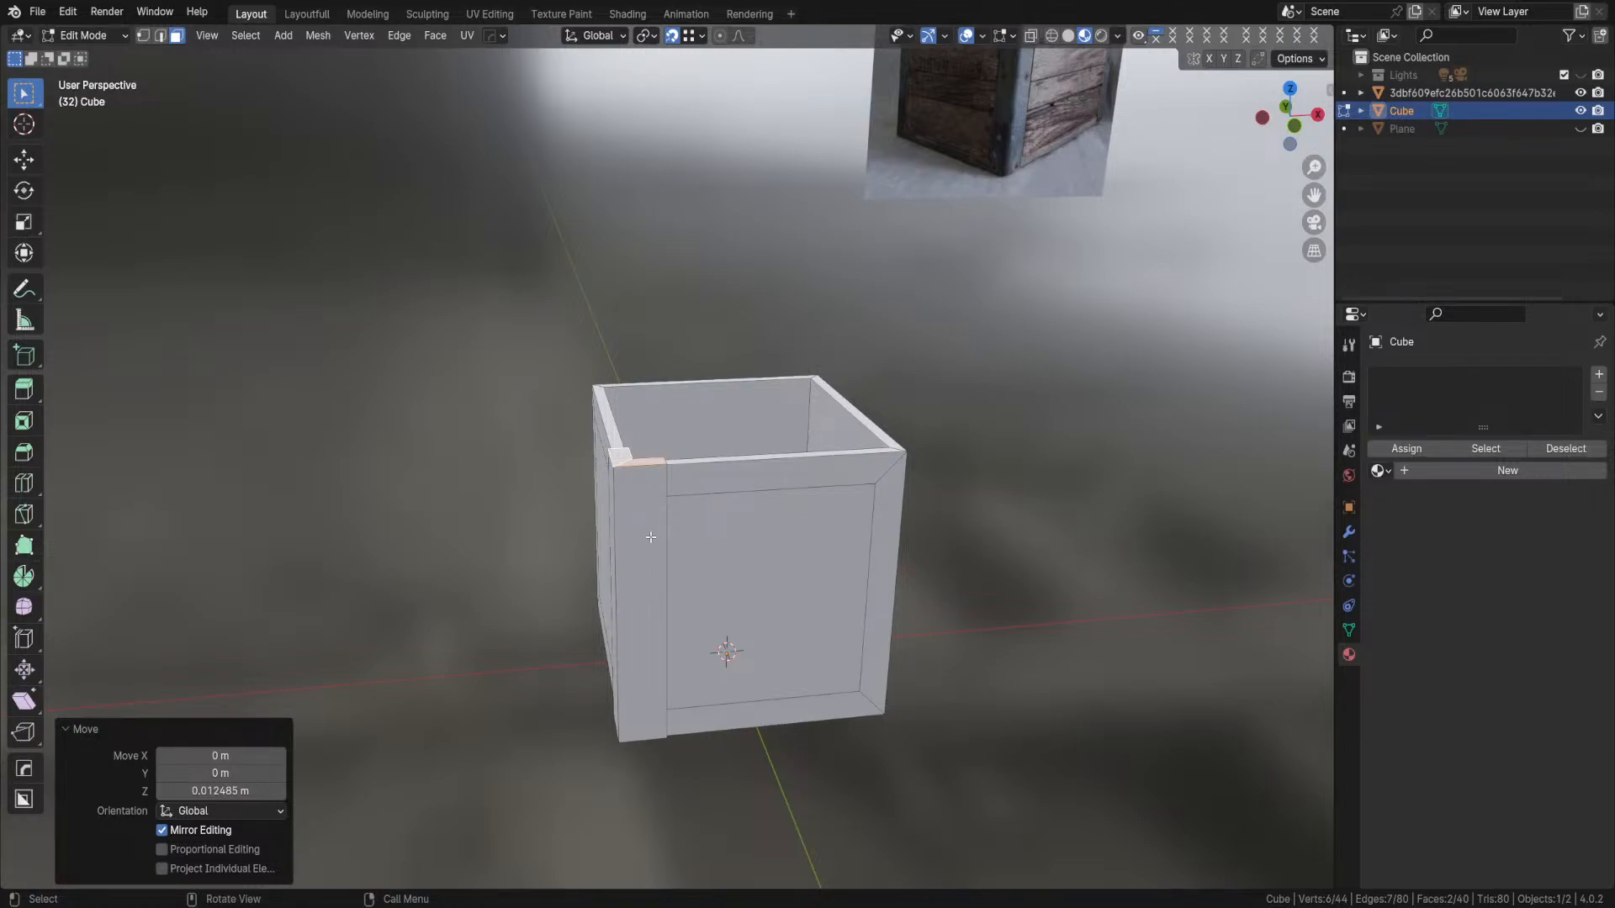
- Select all geometry linked to the strip's top and separate the selection into its own object
key("ctrl+l")
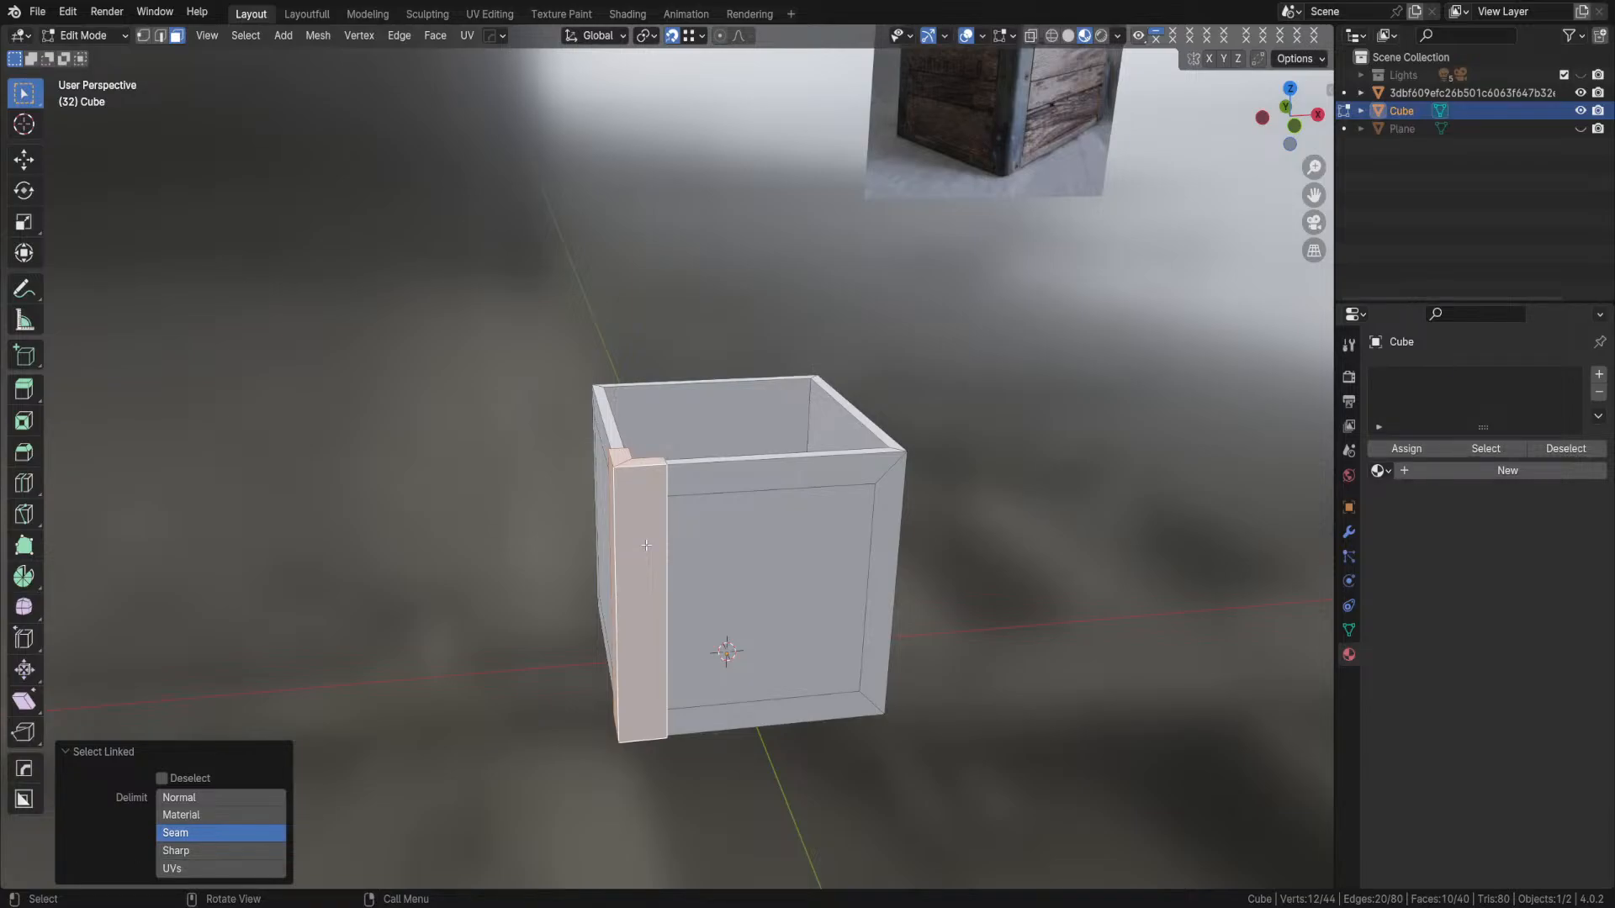
key("p")
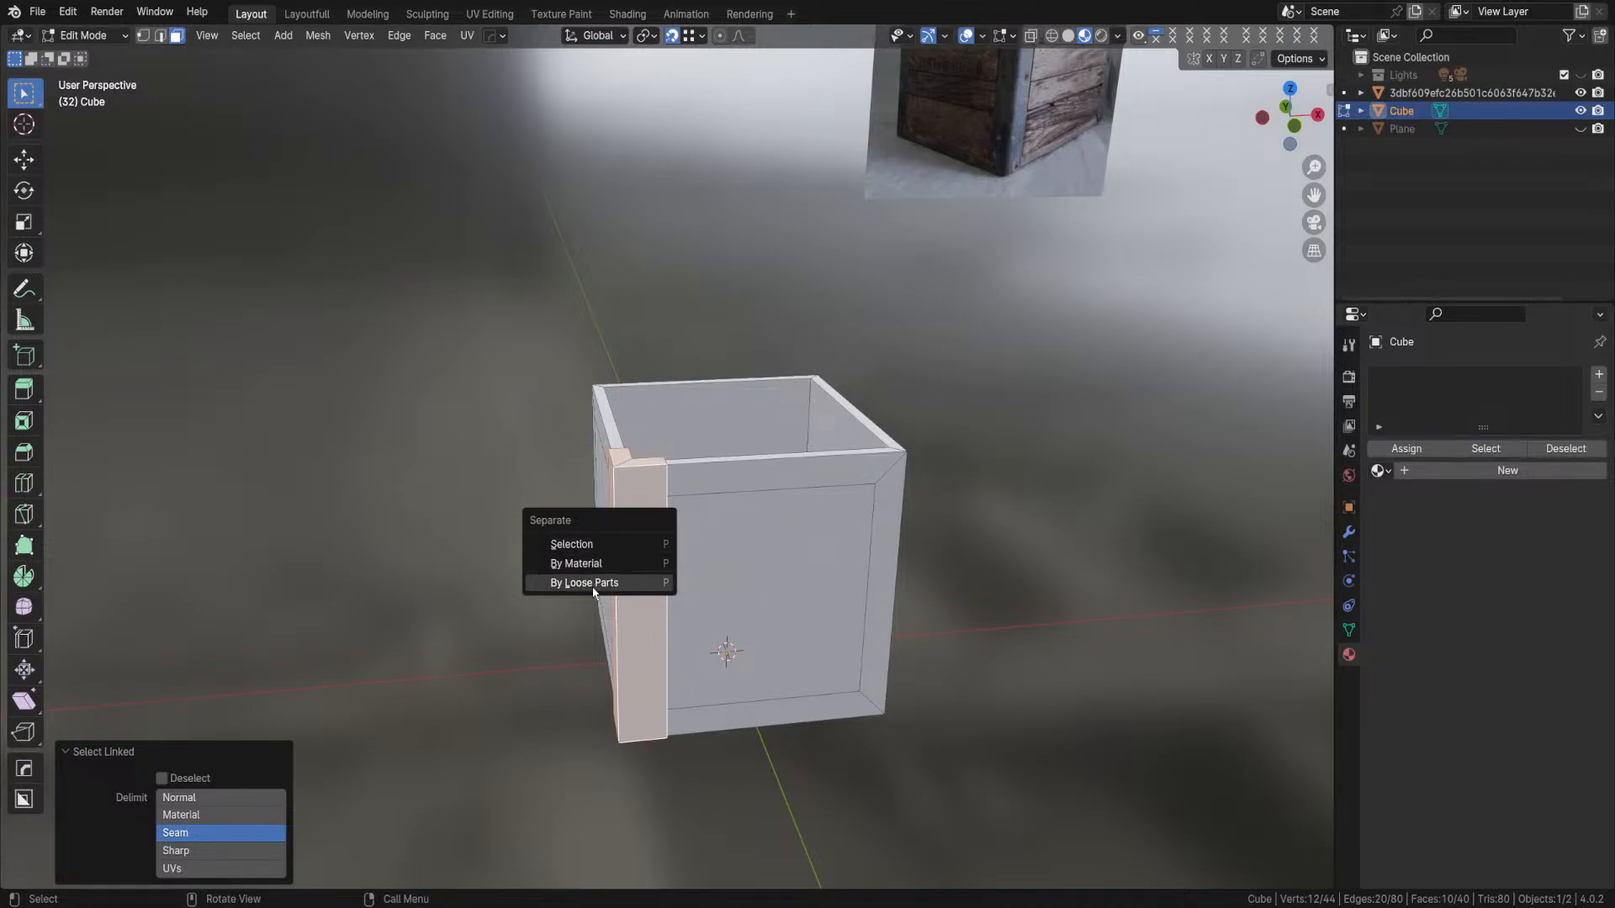
left_click(594, 544)
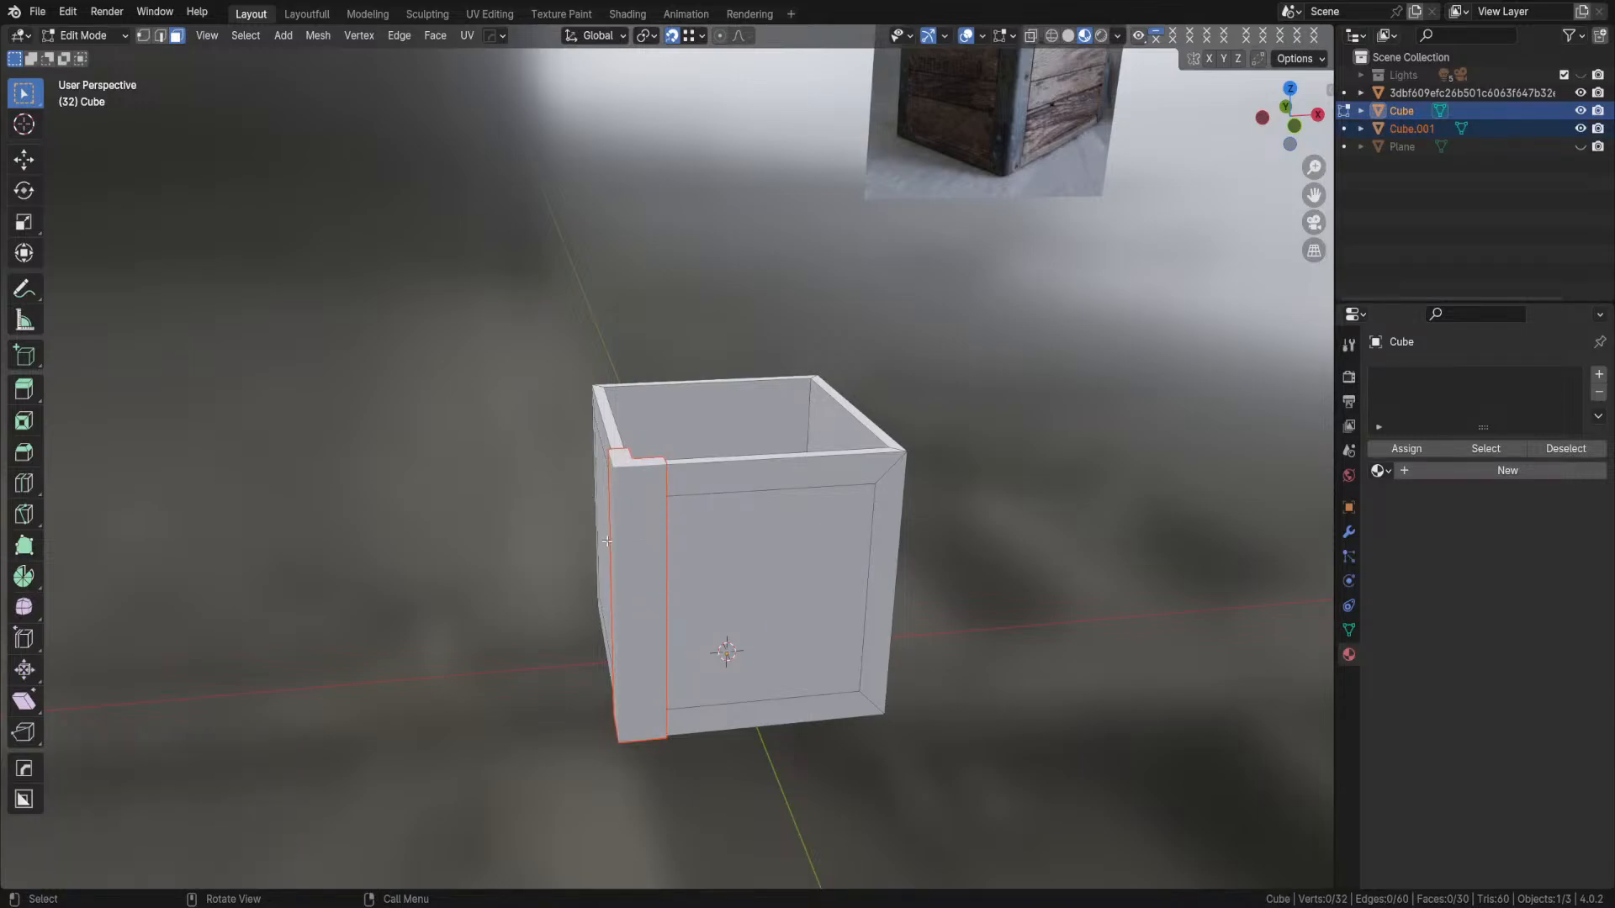
- Test face selection on the crate's front side and the separated strip, and return to Object Mode
left_click(769, 553)
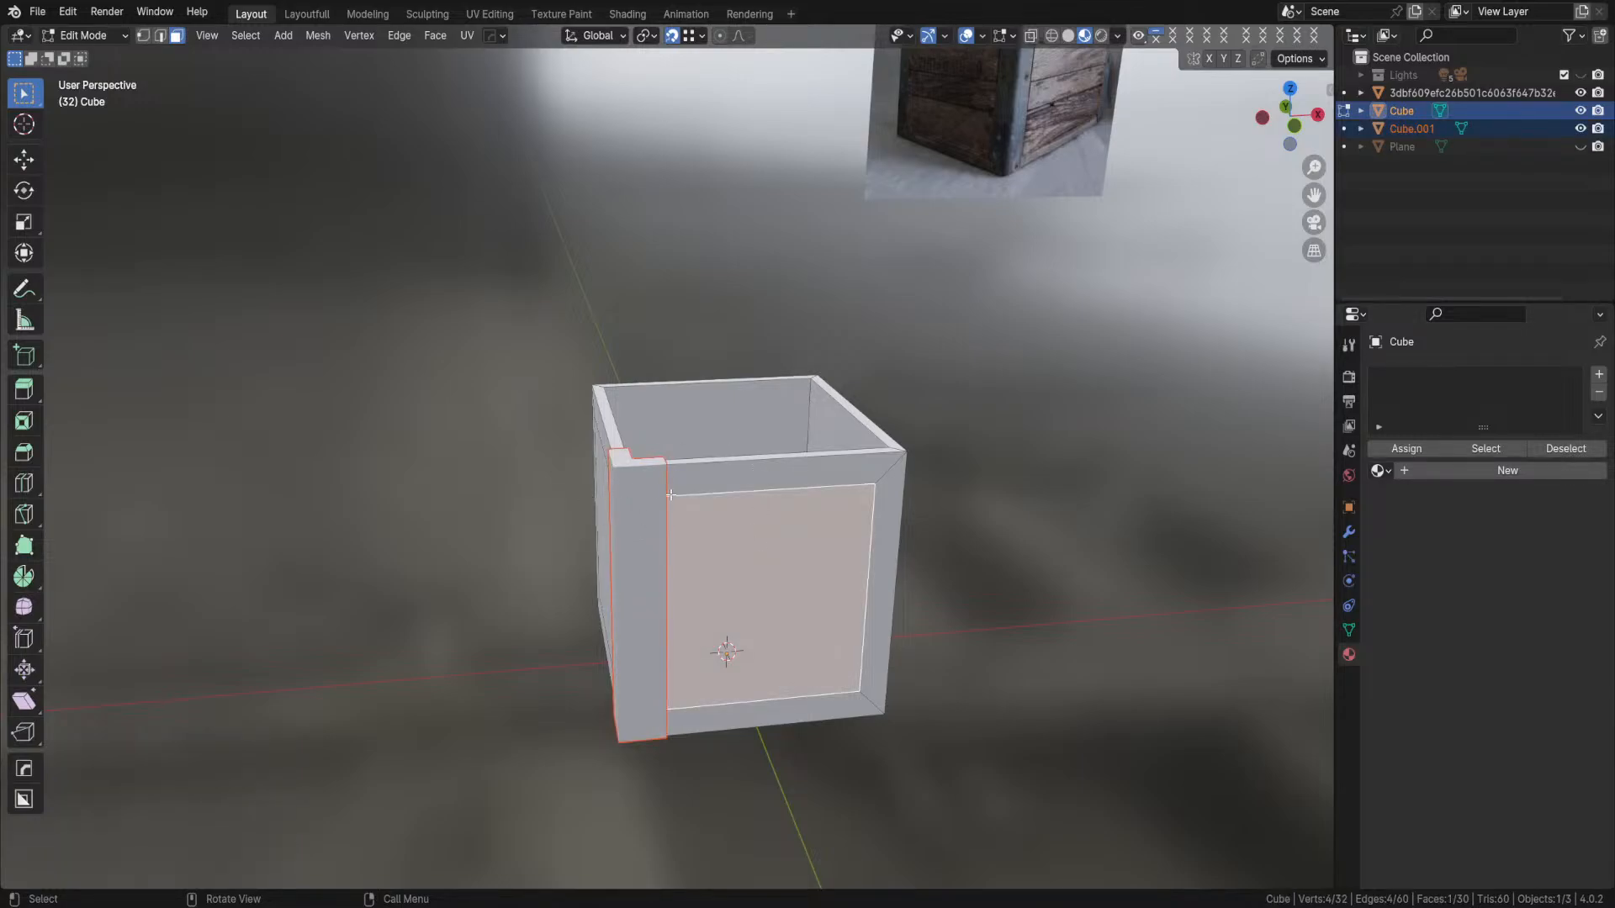
left_click(645, 480)
left_click(636, 502)
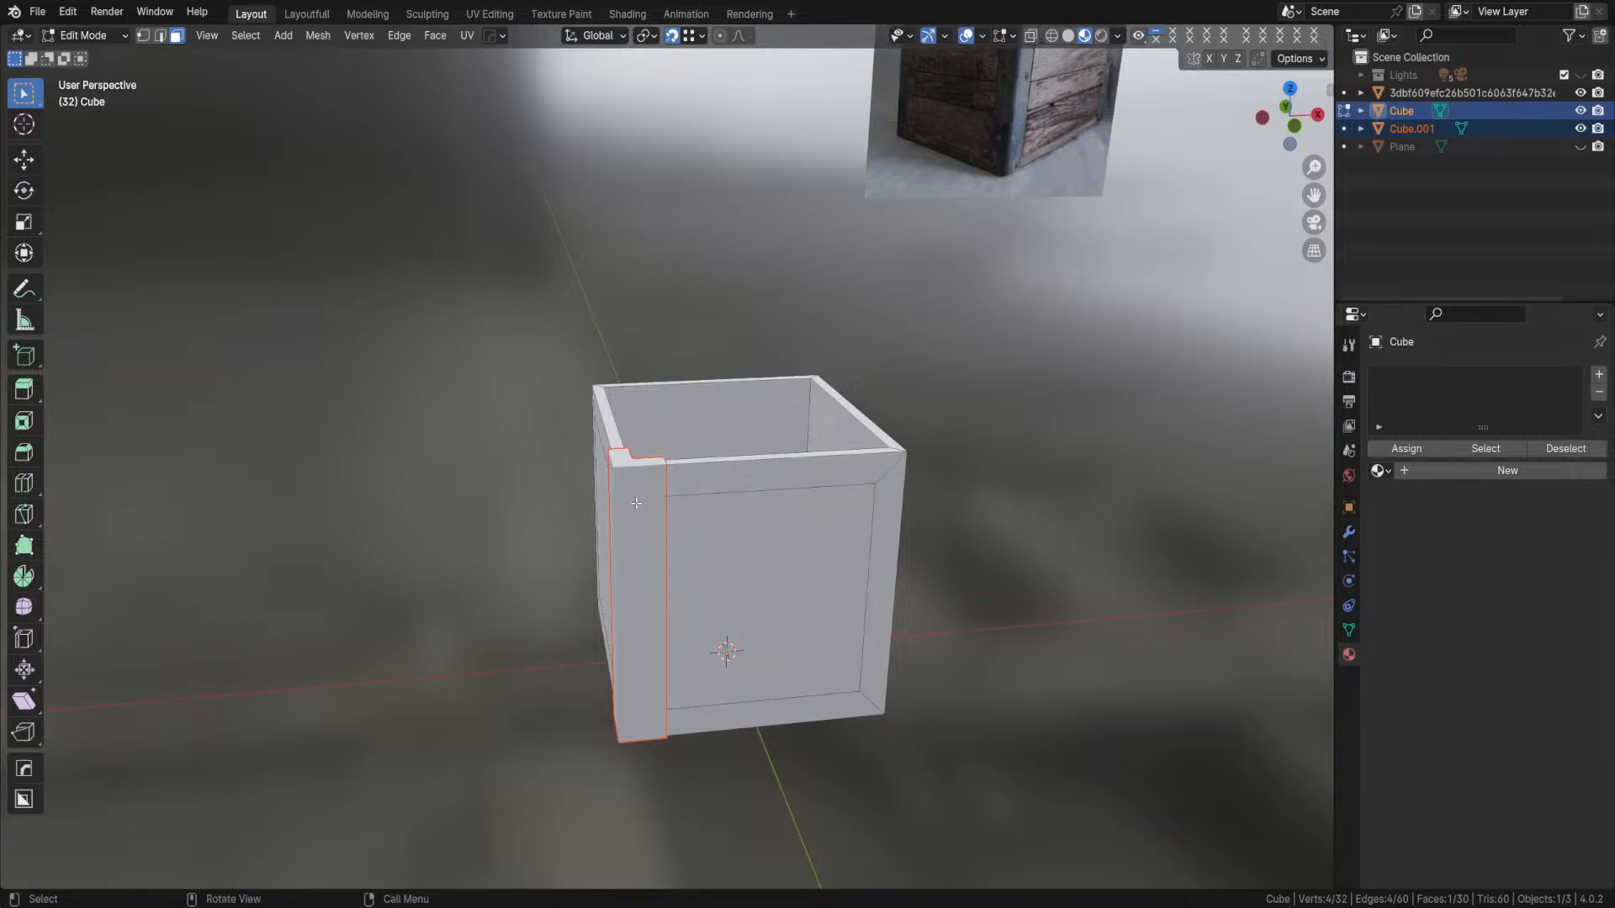
left_click(765, 505)
left_click(854, 485)
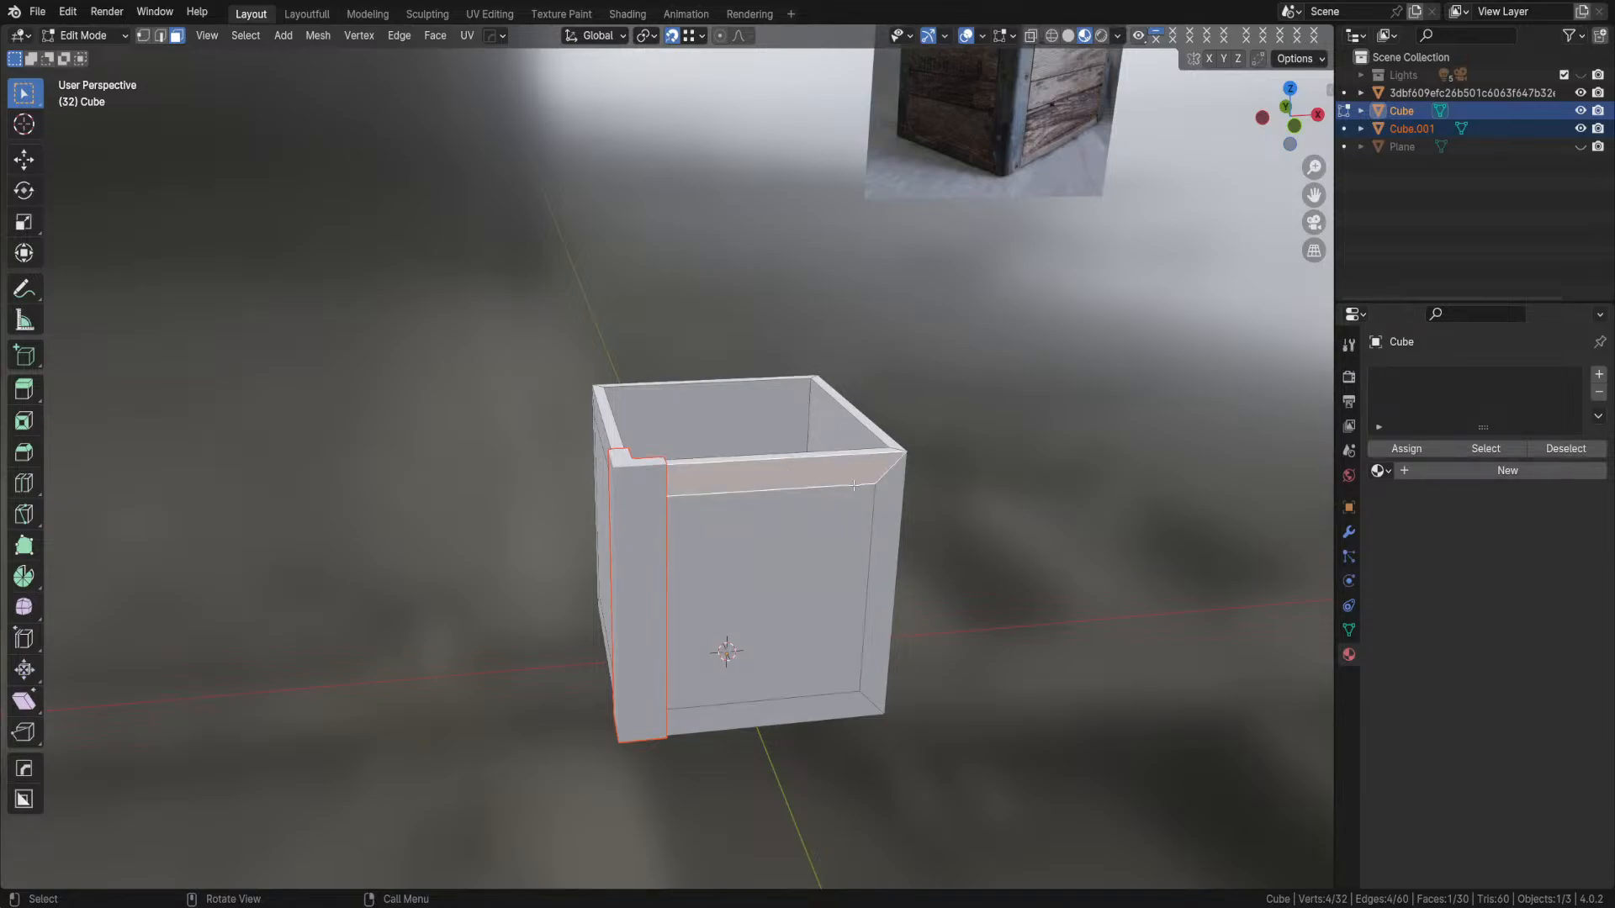
left_click(869, 519)
left_click(642, 516)
key("Tab")
left_click(749, 442)
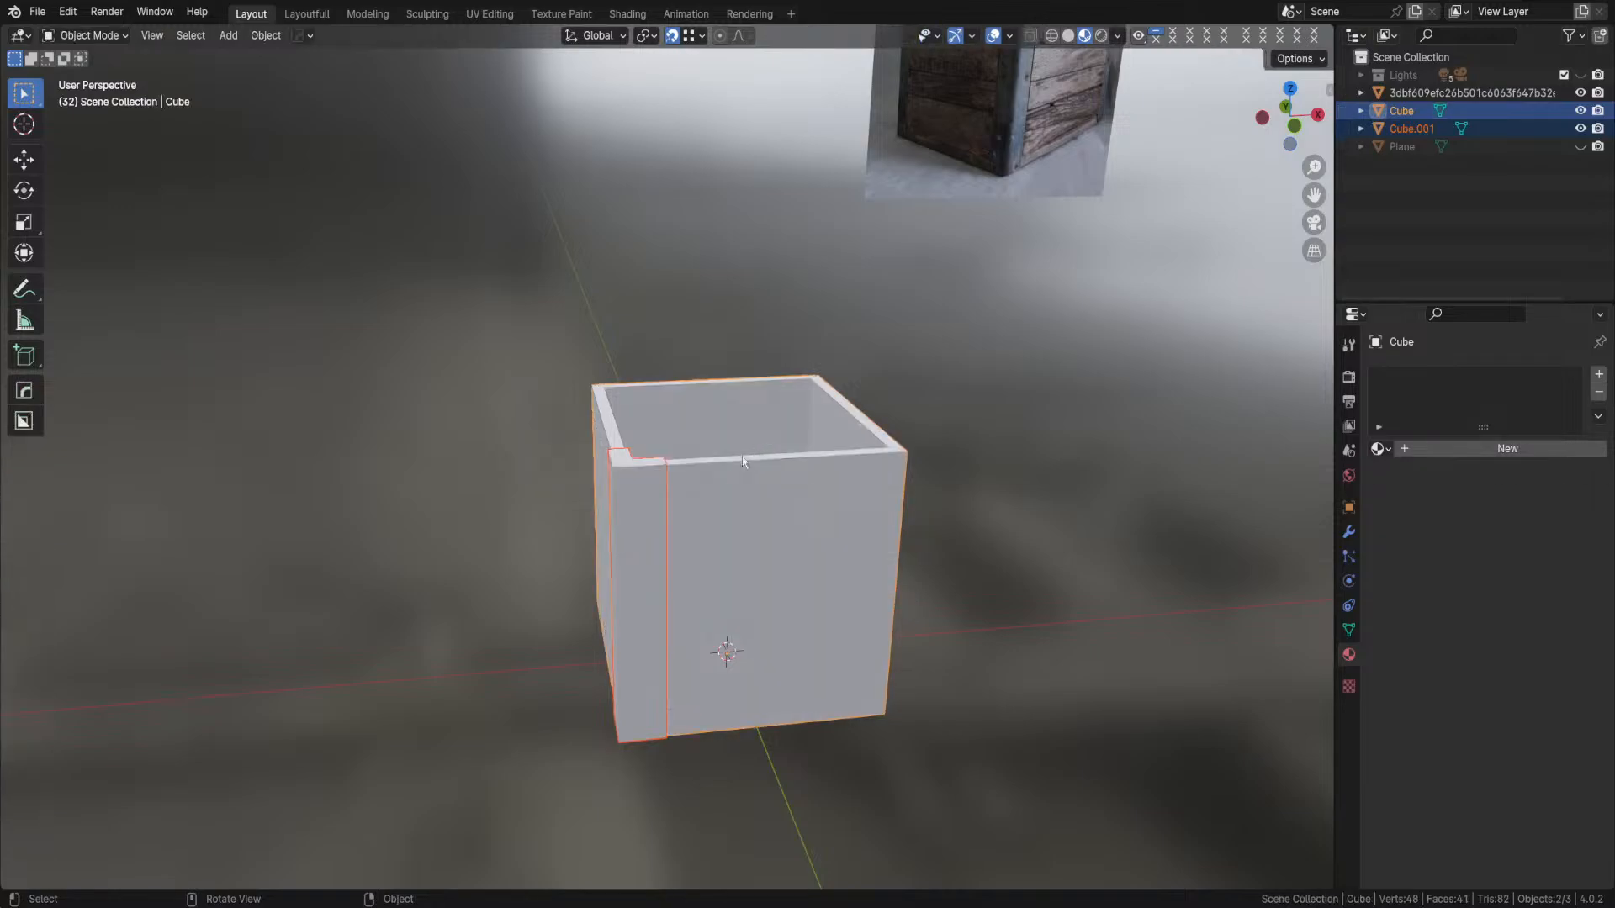
- Select the corner strip and the crate body in turn as separate objects, leaving only the strip selected
left_click(640, 536)
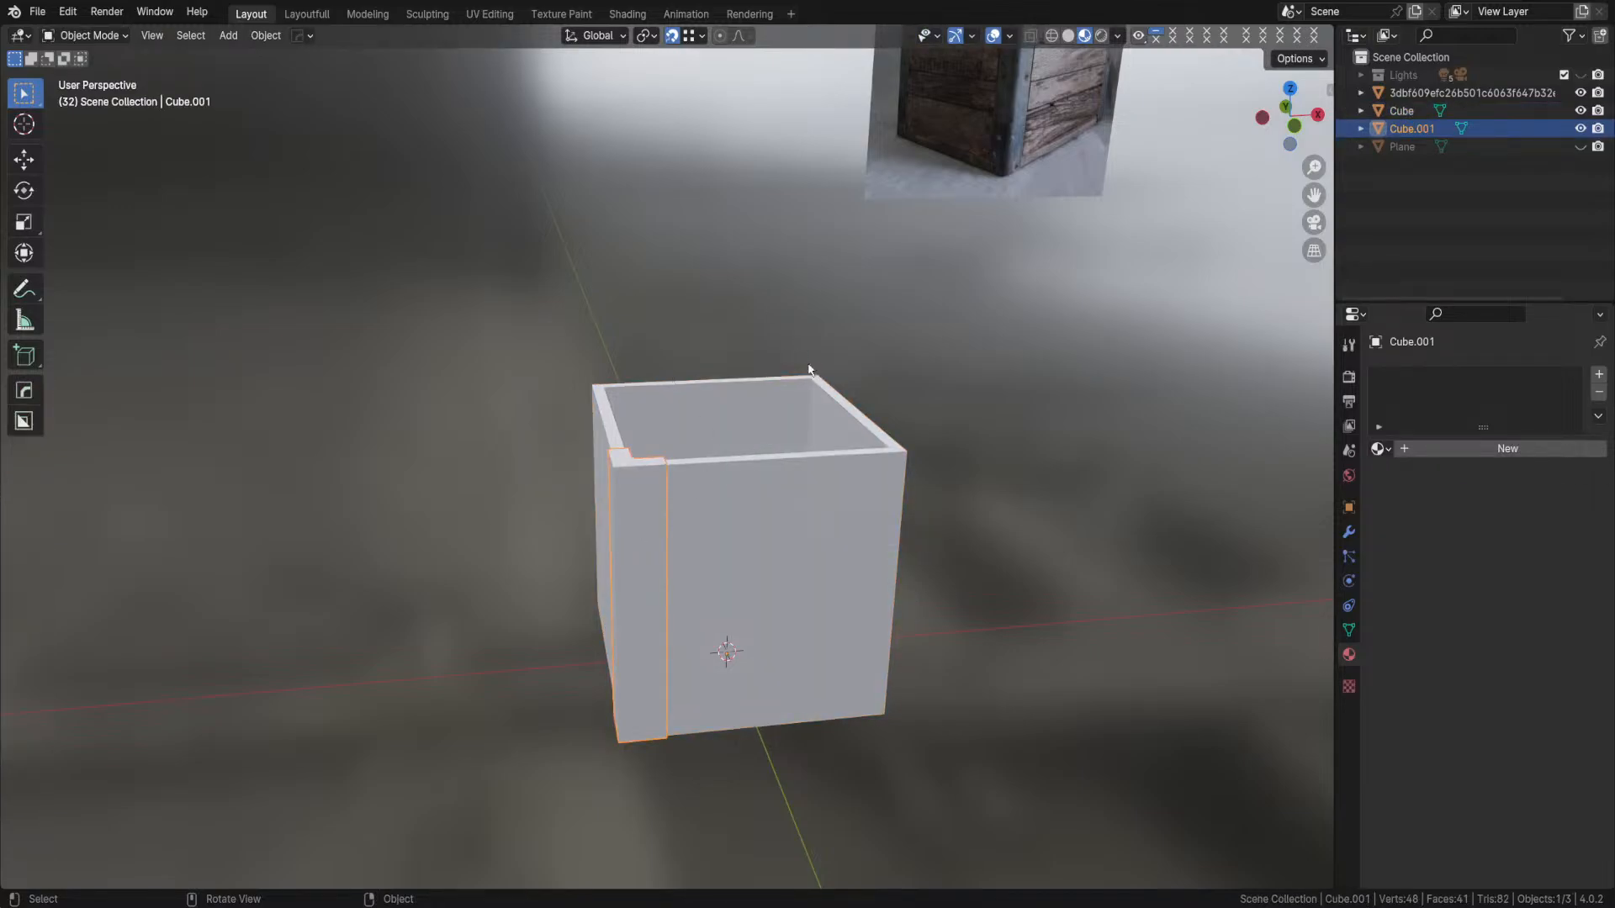
left_click(825, 503)
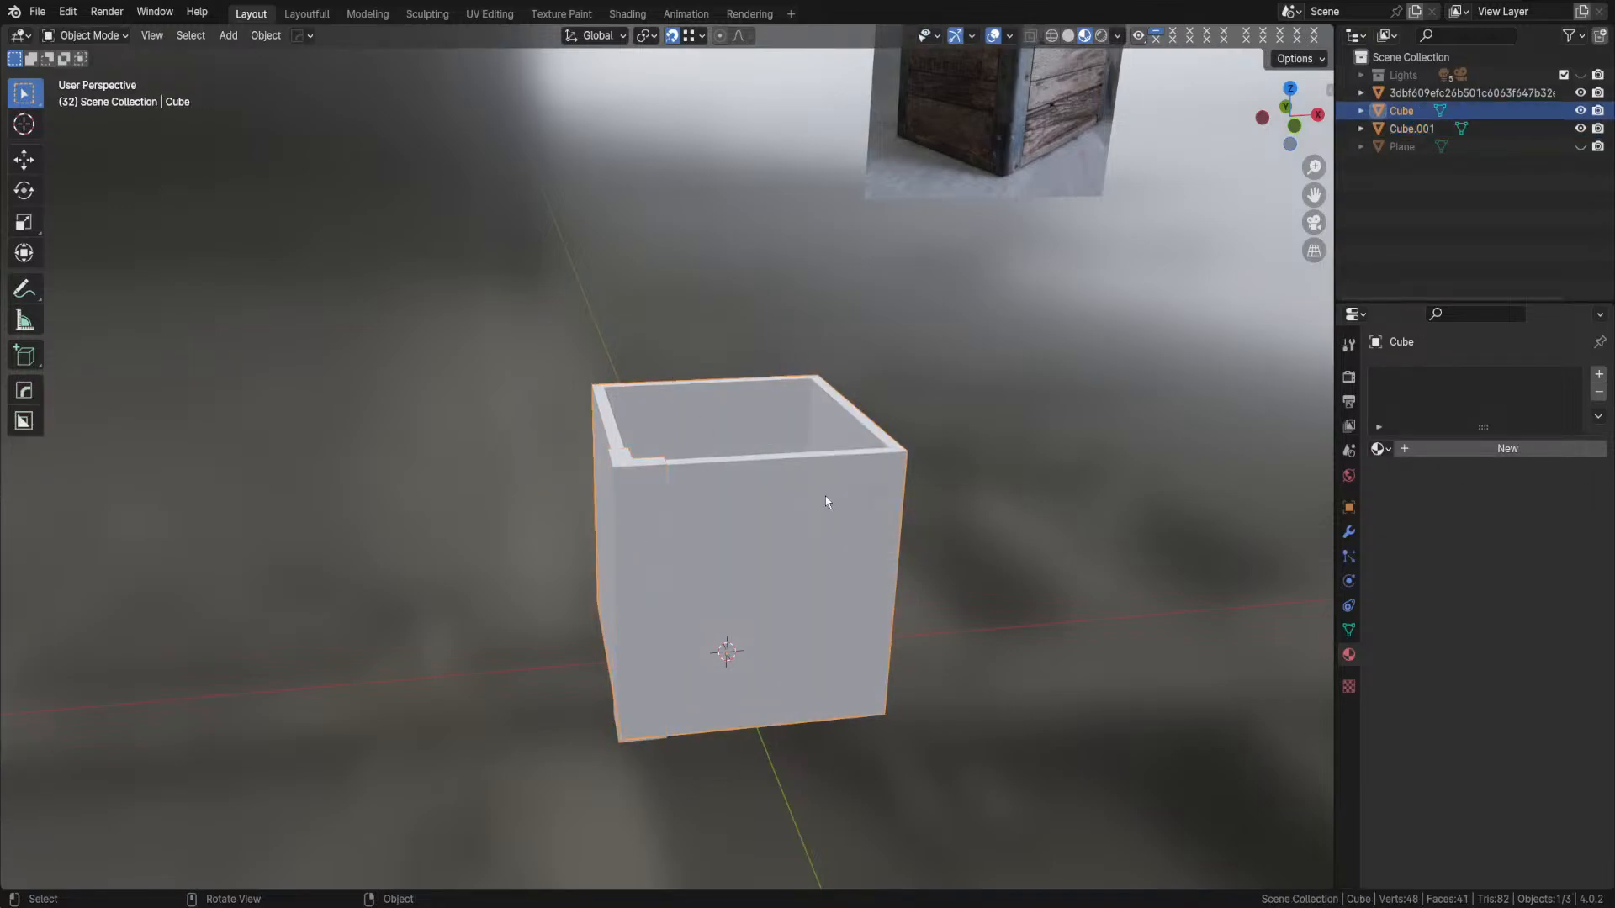
left_click(625, 496)
left_click(625, 497)
left_click(626, 498)
left_click(647, 508)
left_click(647, 508)
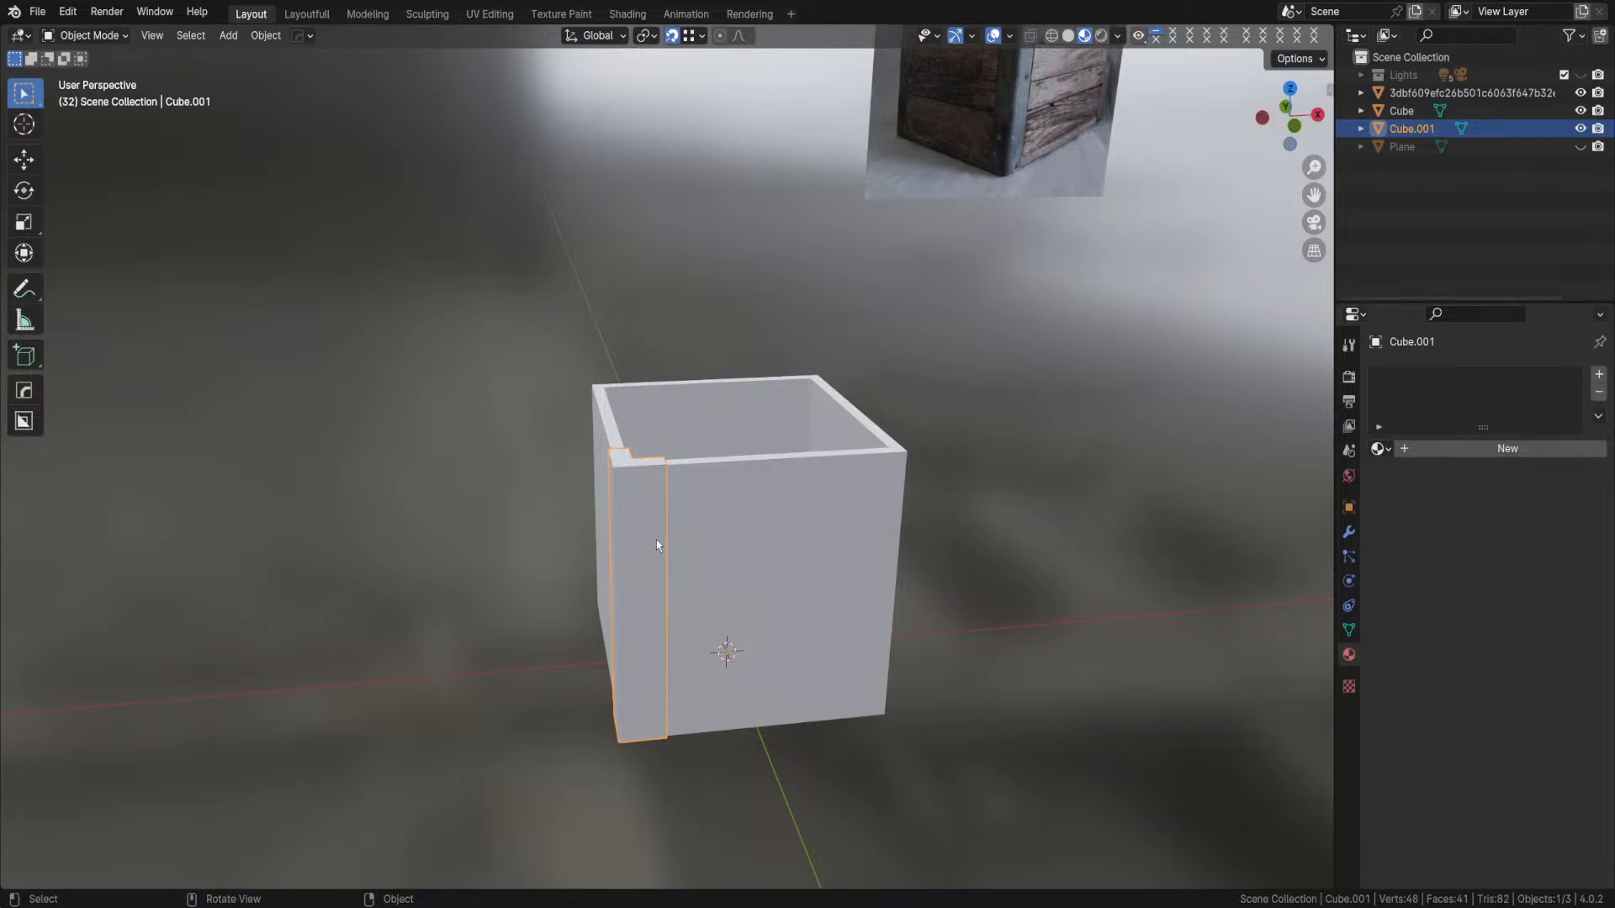
- Add a Mirror modifier to the corner strip, mirroring it across the X axis
middle_click_drag(652, 533, 928, 514)
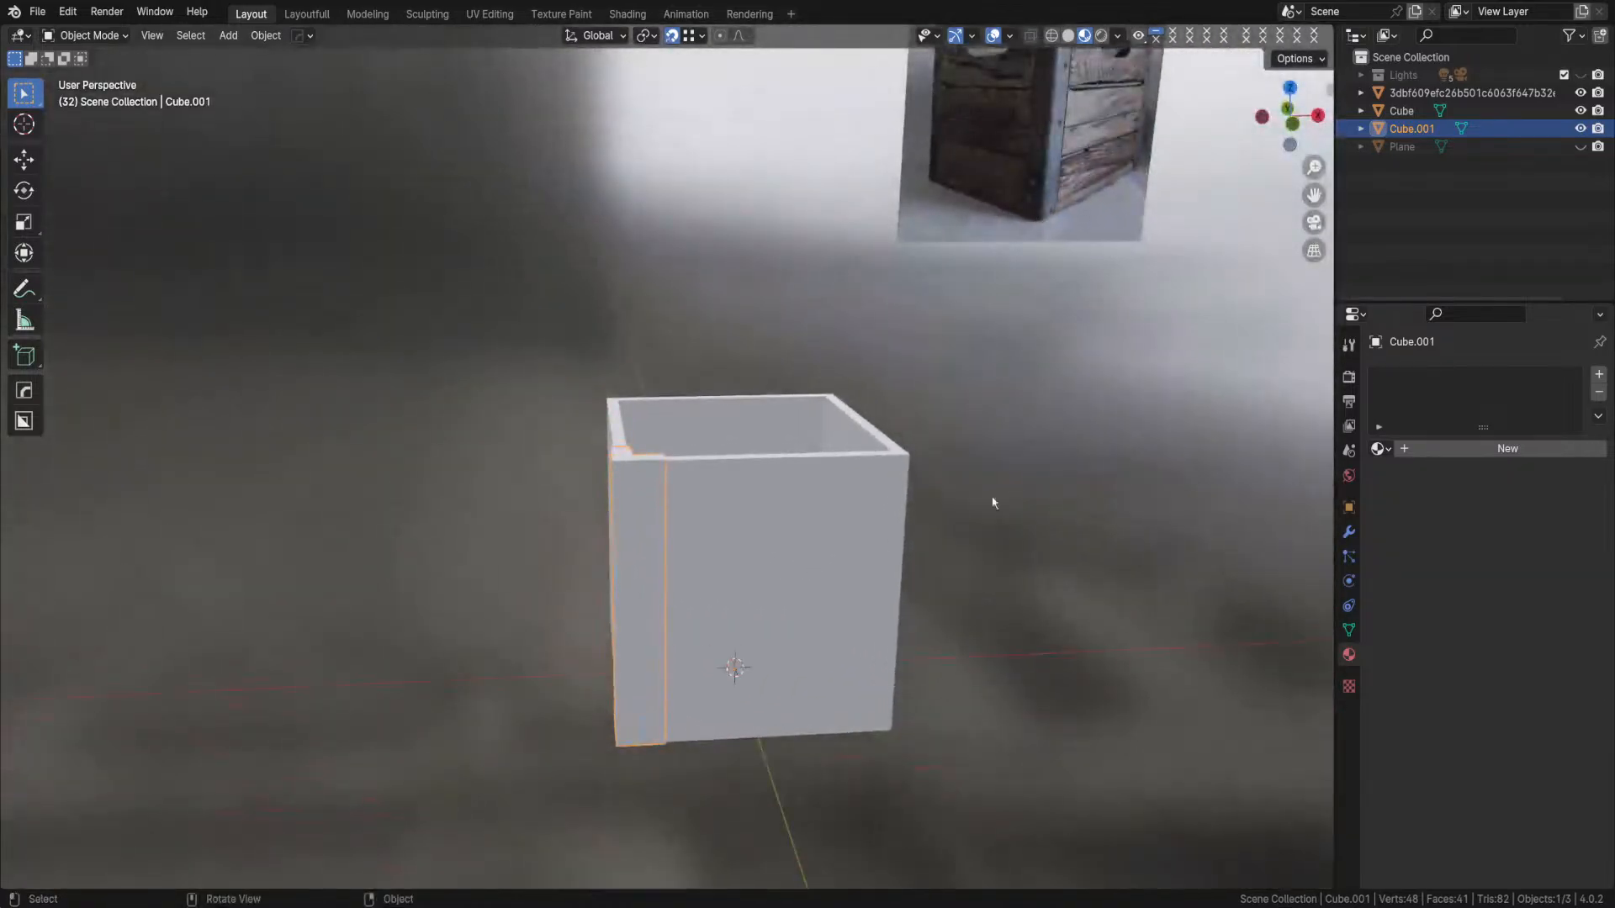
left_click(1349, 535)
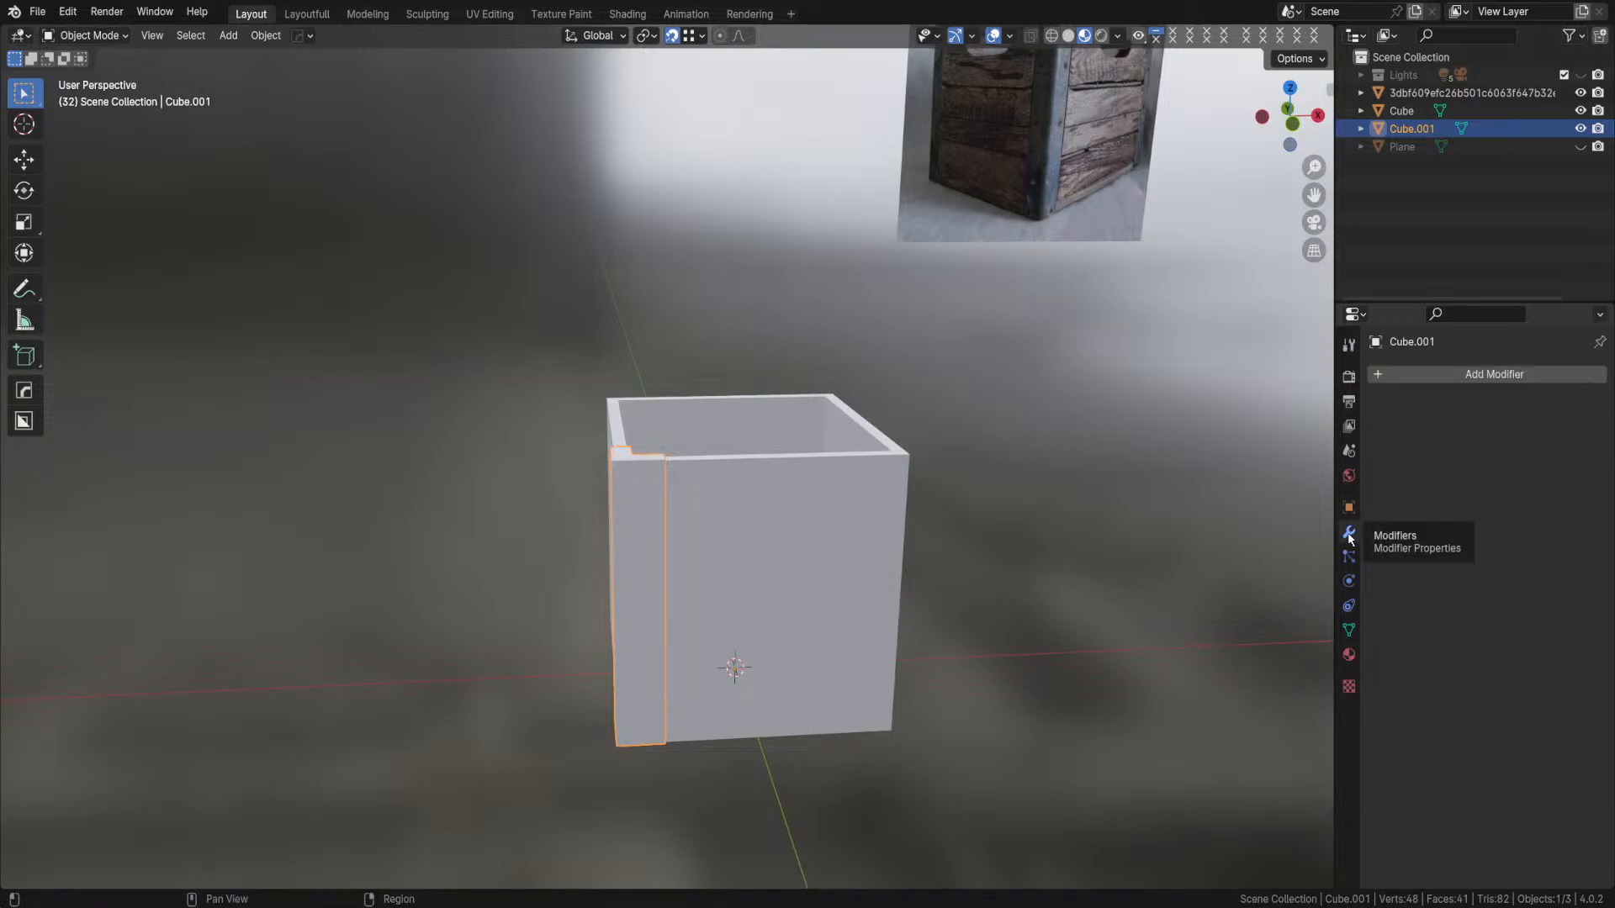
left_click(1404, 380)
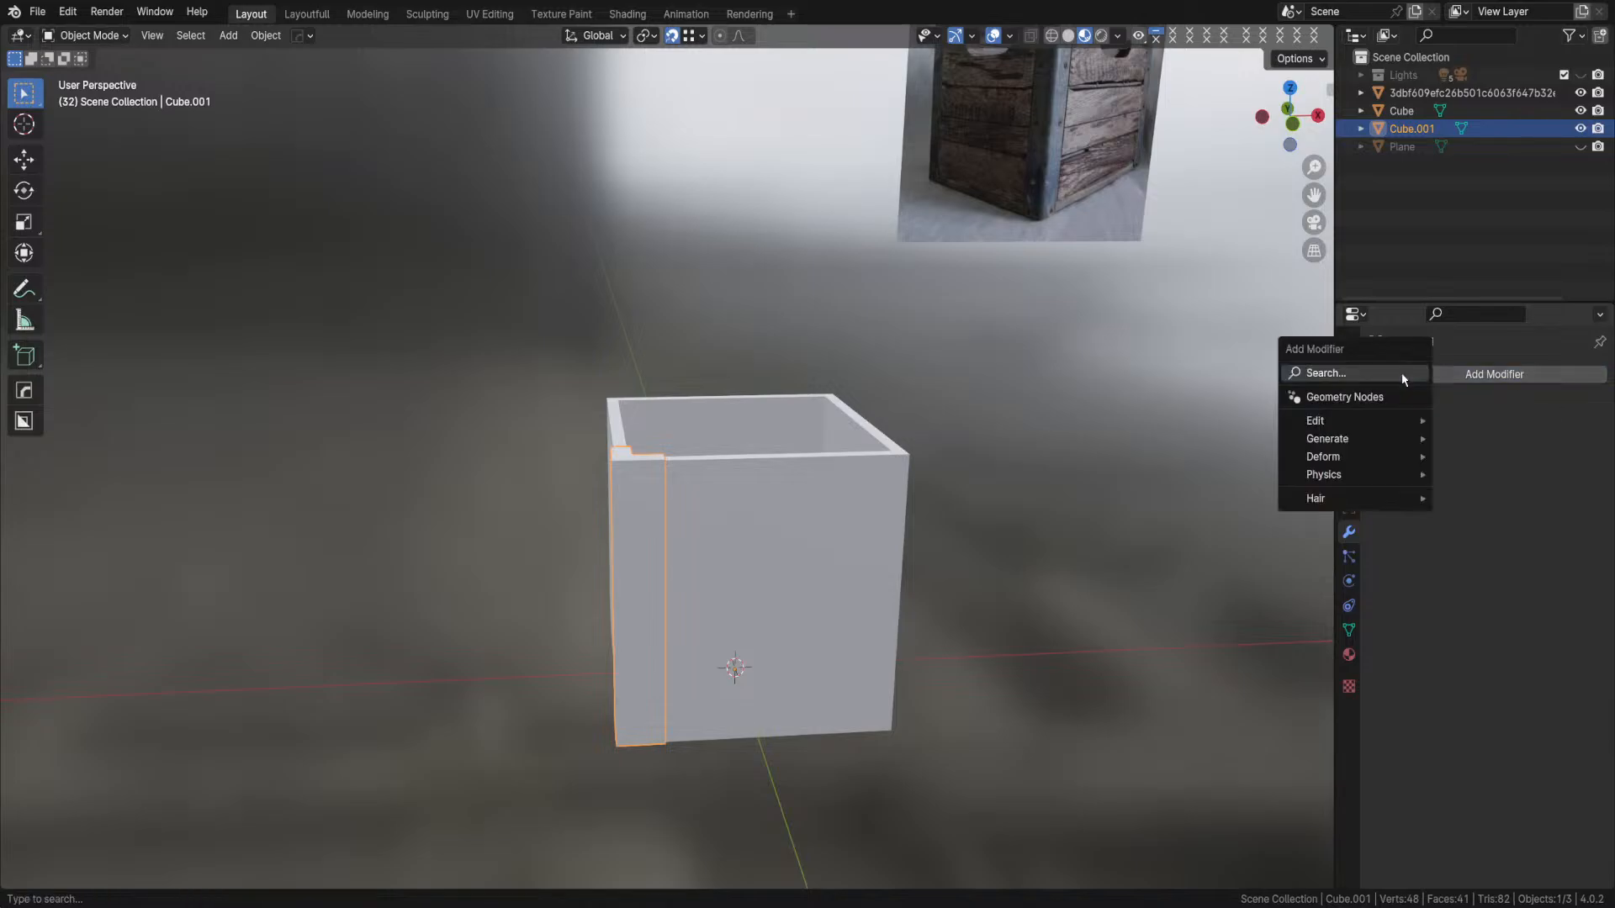
type("mirro")
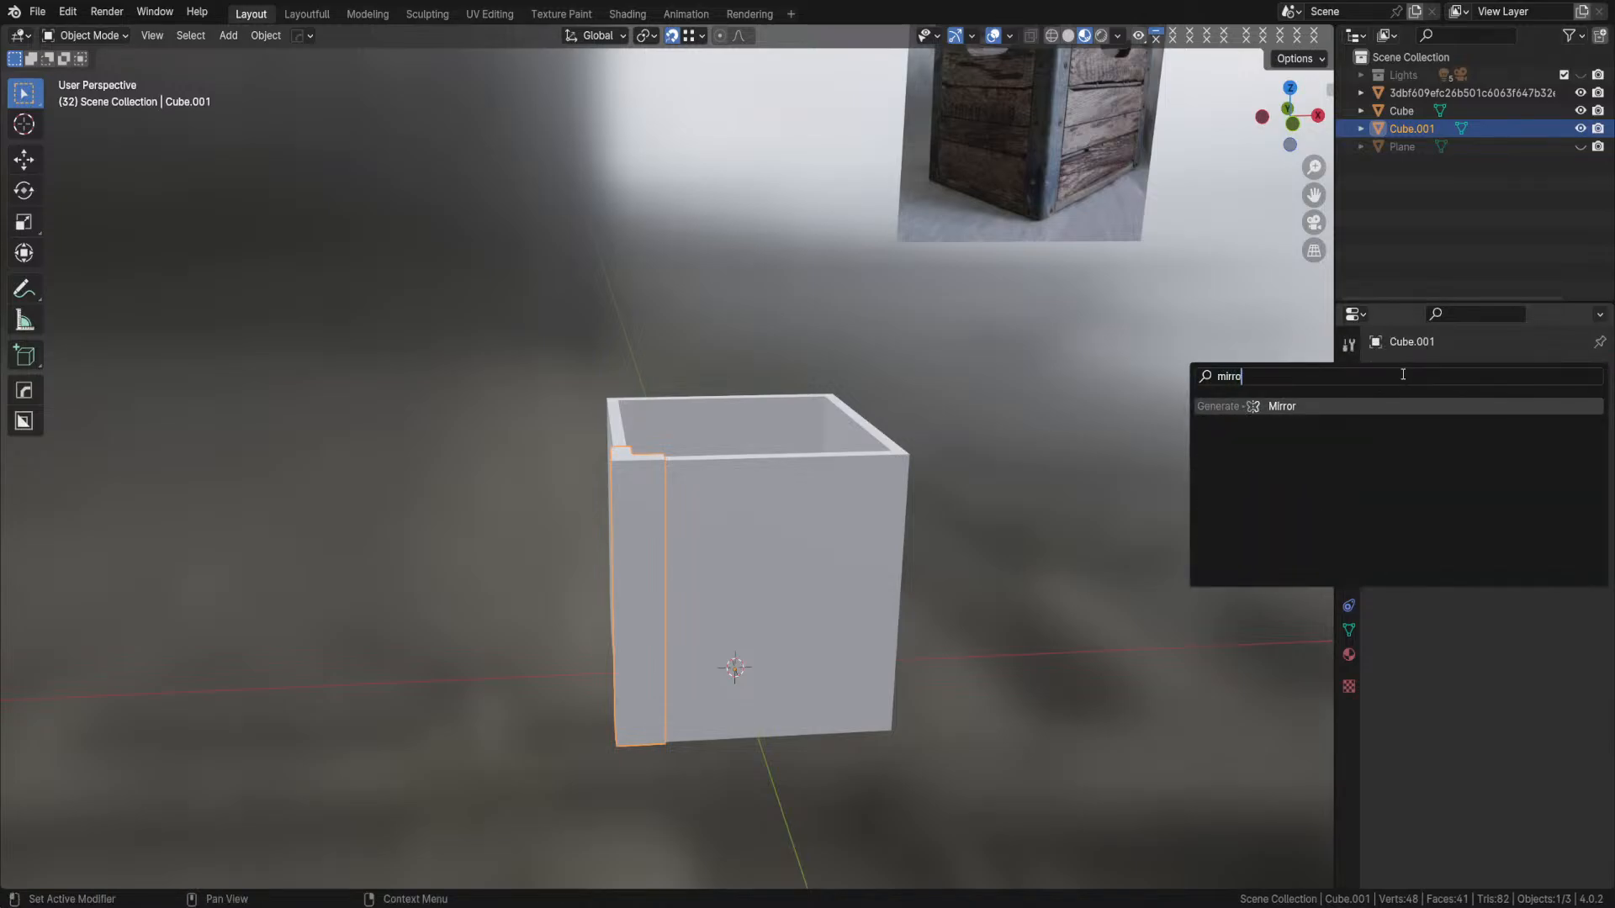
left_click(1278, 407)
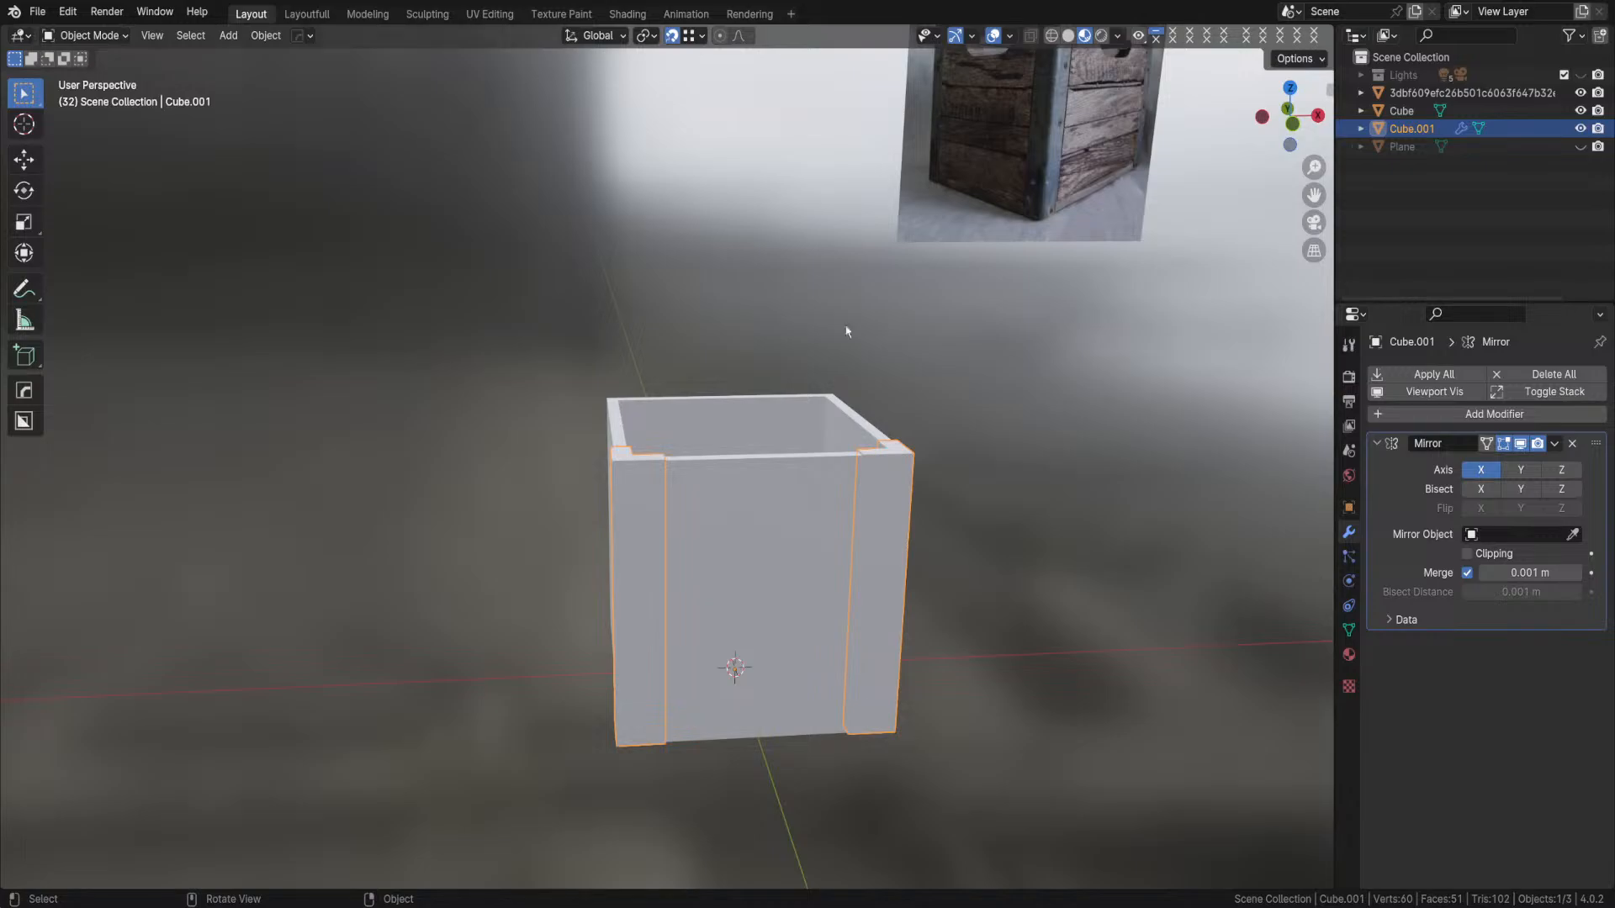
- Enable the Y axis in the strip's Mirror modifier and inspect all four crate corners from above
left_click(1524, 468)
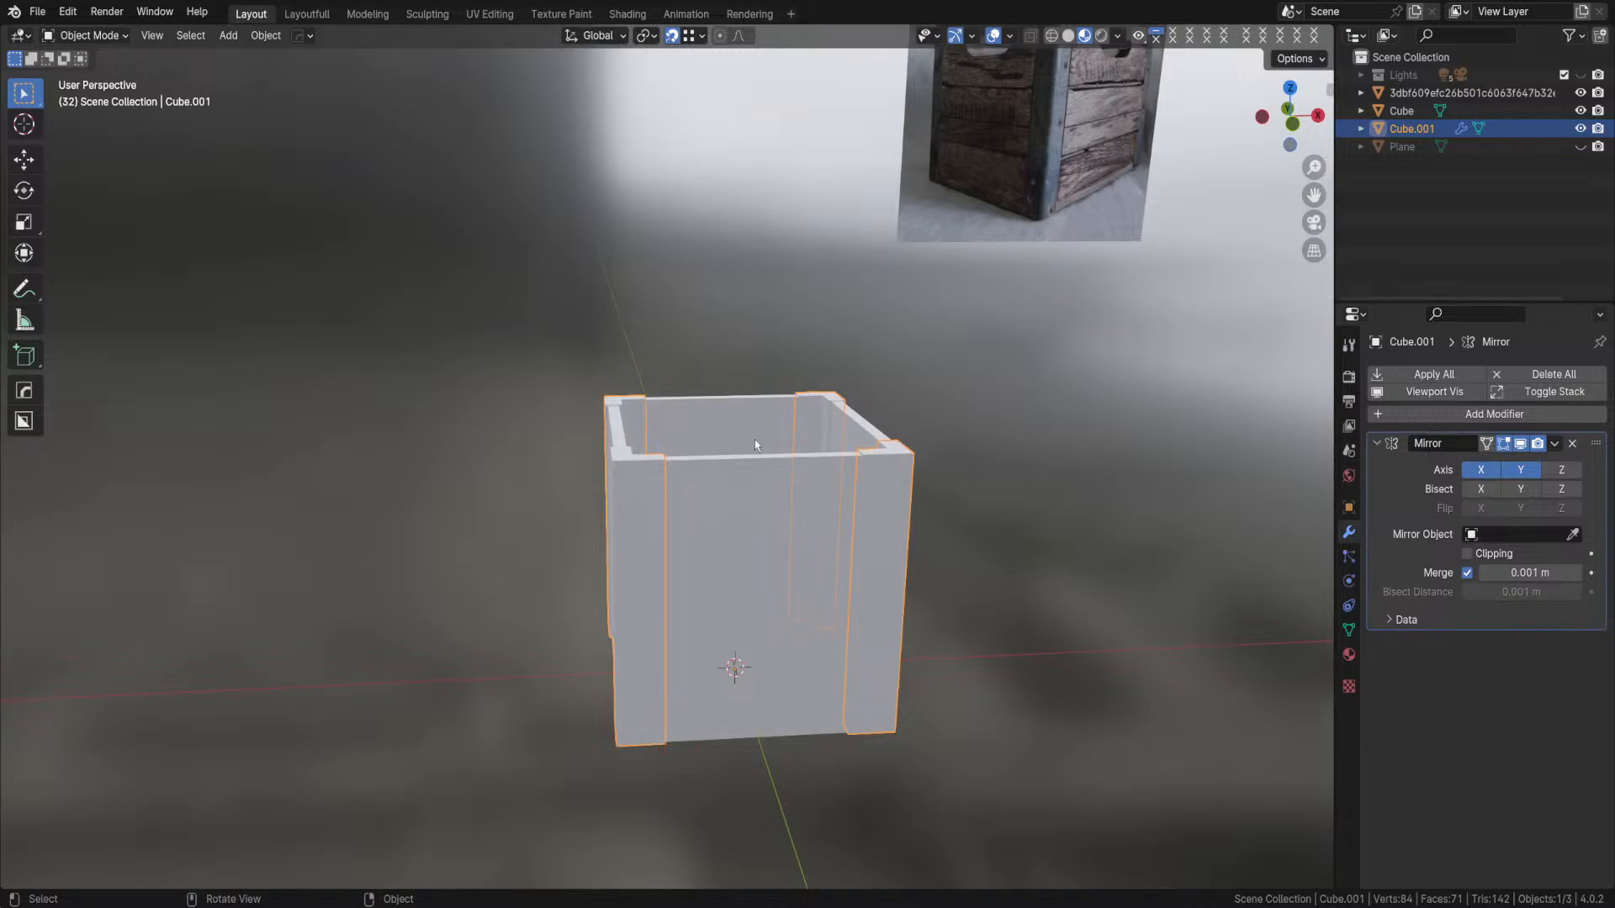
middle_click_drag(799, 544, 812, 602)
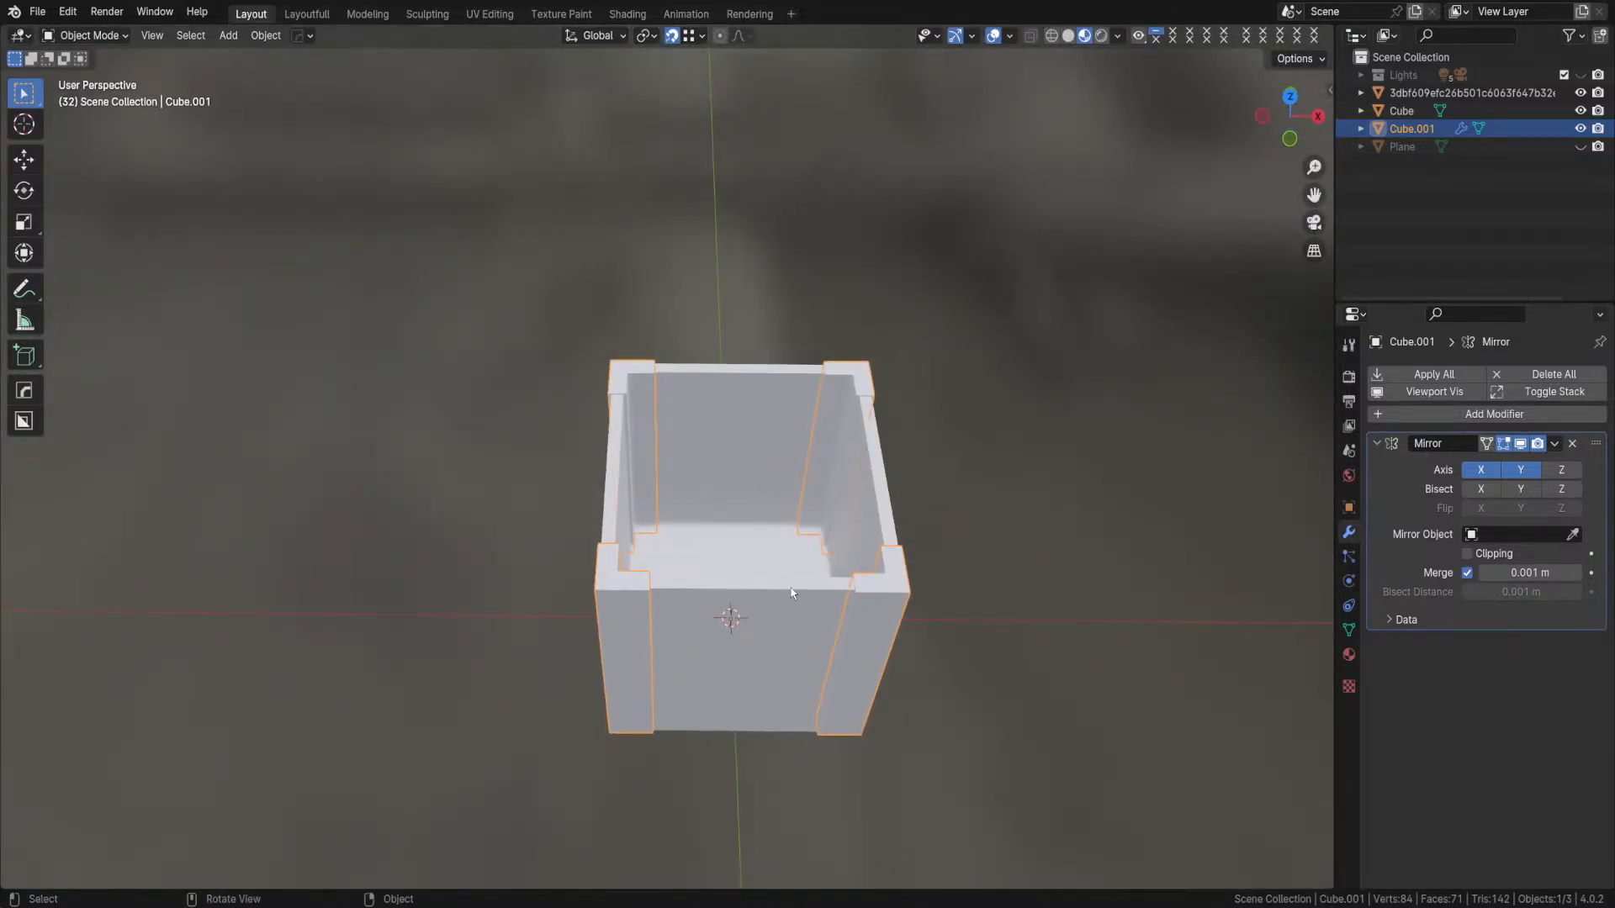
middle_click_drag(721, 524, 750, 521)
scroll(777, 587, "up", 4)
scroll(777, 587, "down", 3)
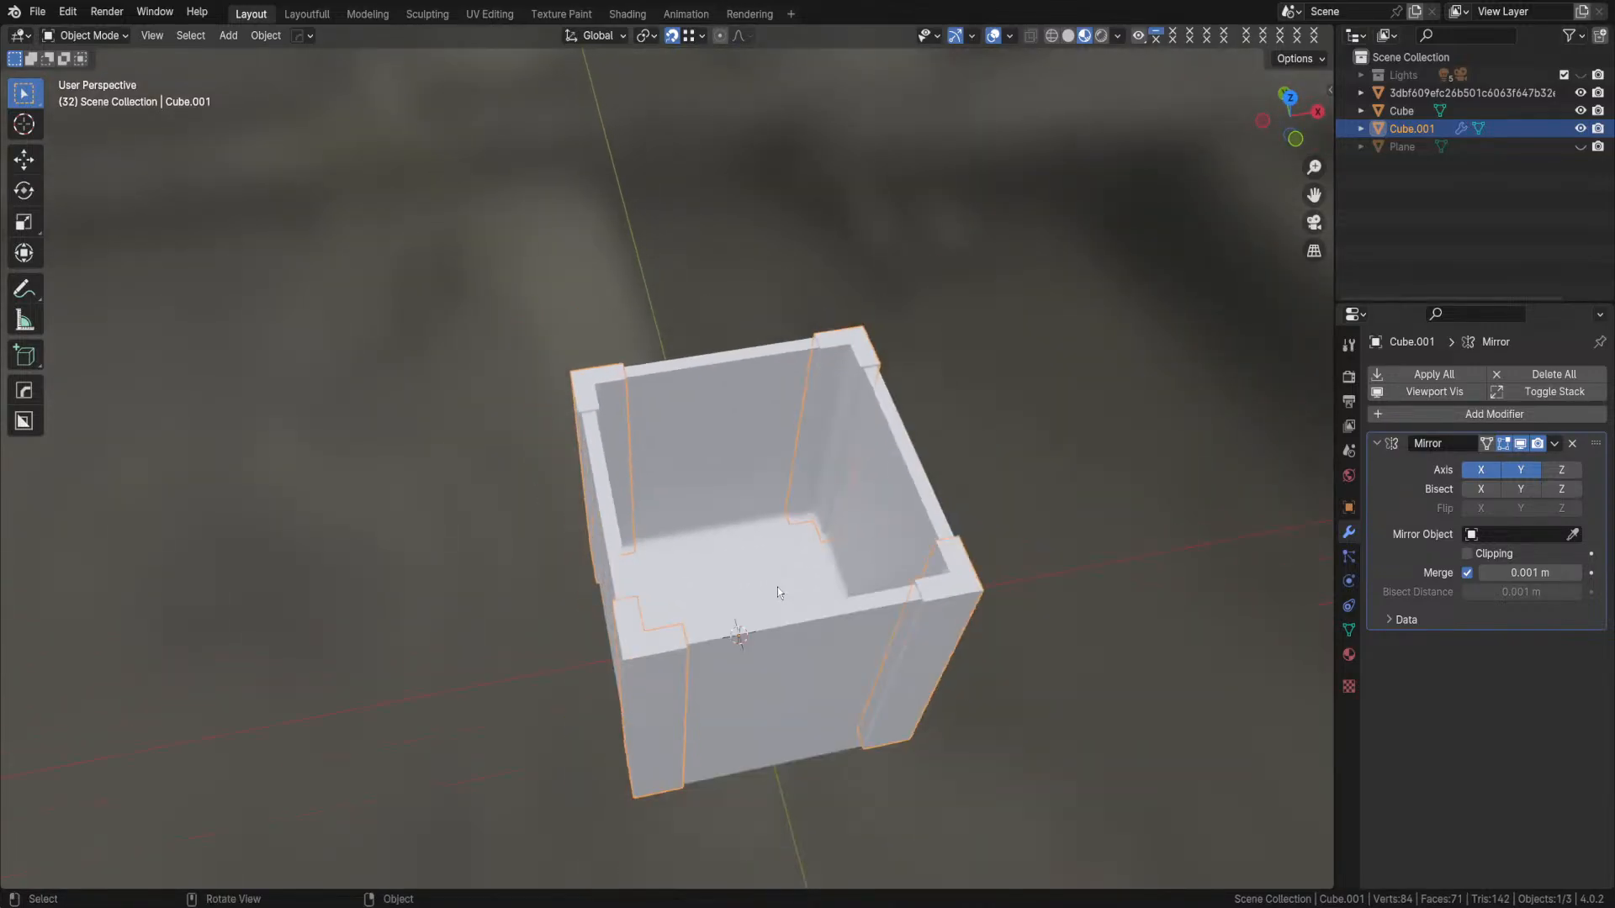
middle_click_drag(769, 629, 744, 595)
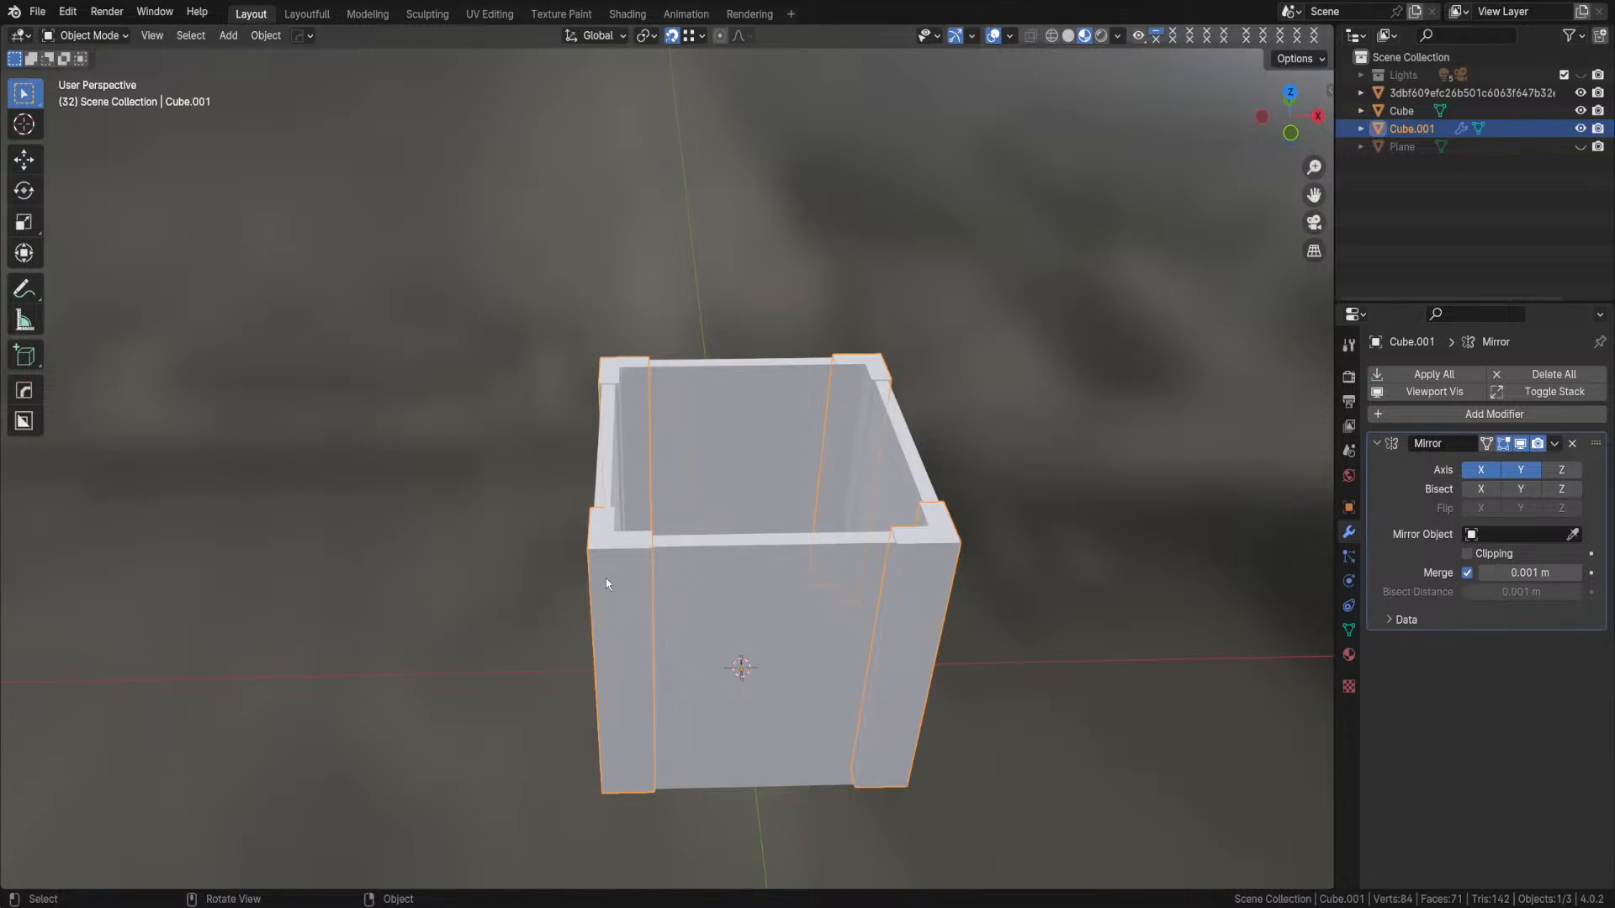
- Apply all transforms (location, rotation and scale) to the mirrored corner strip object
left_click(267, 36)
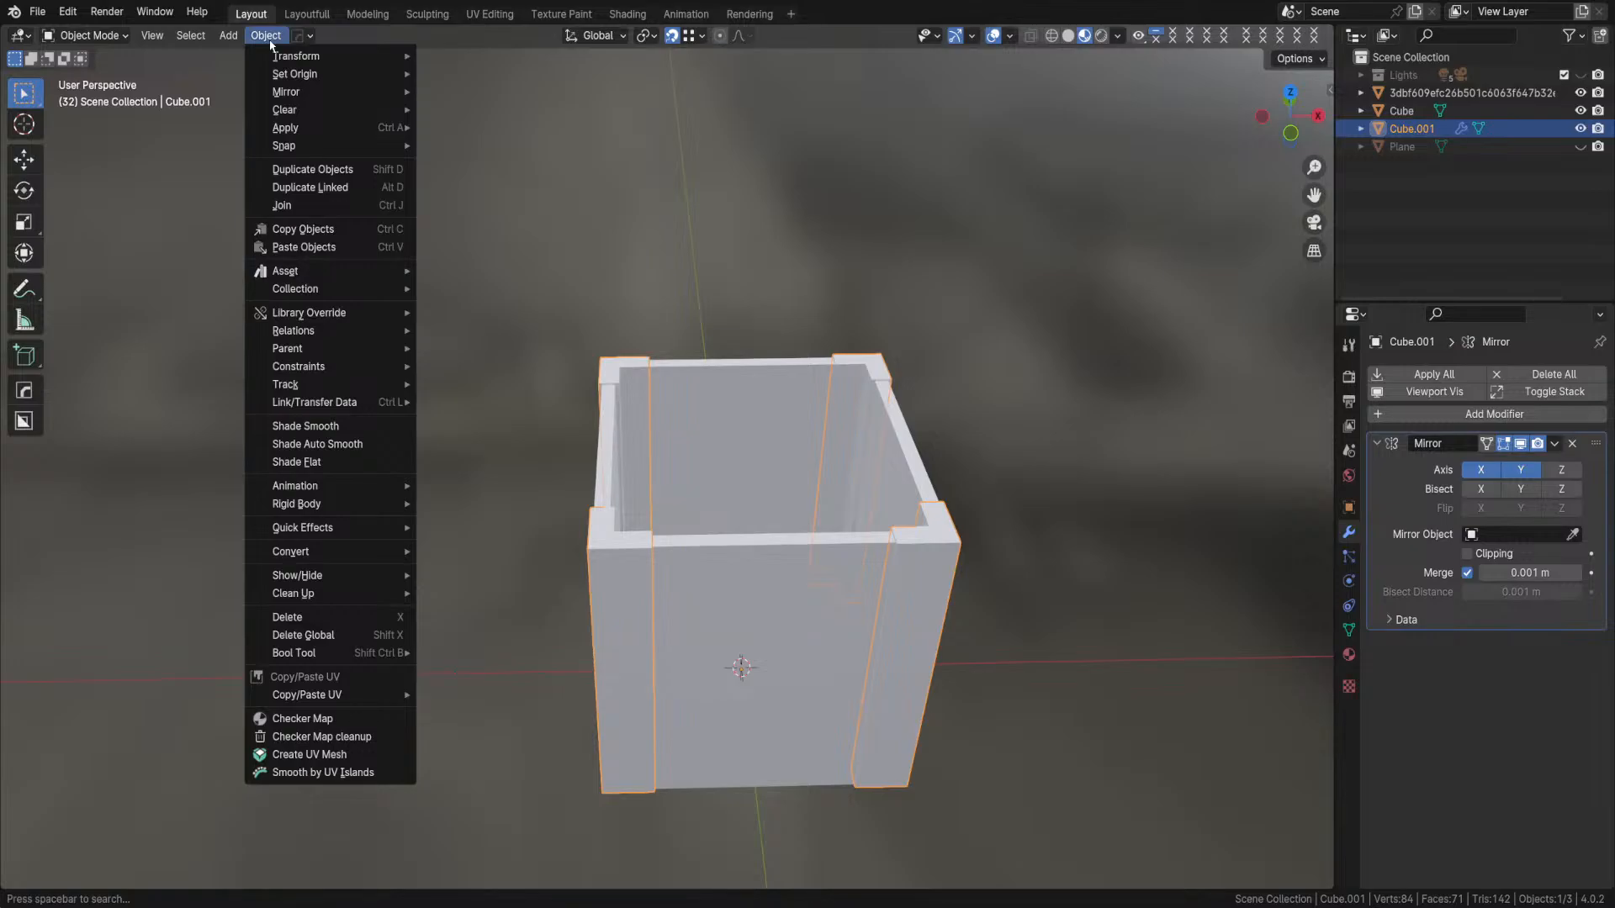
mouse_move(290, 129)
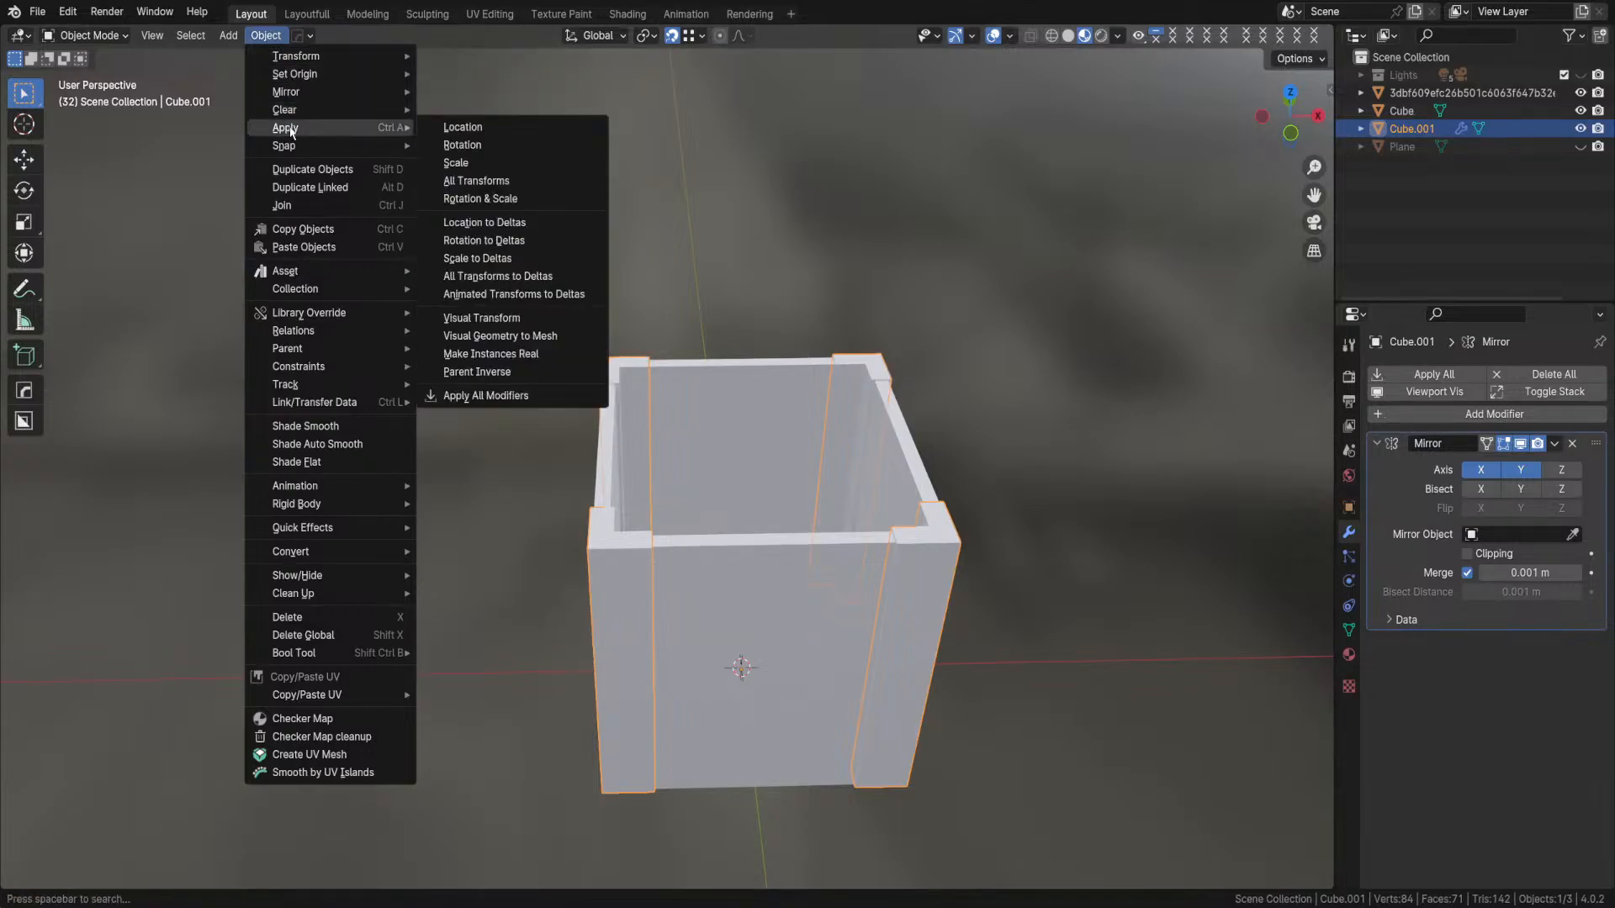
left_click(500, 187)
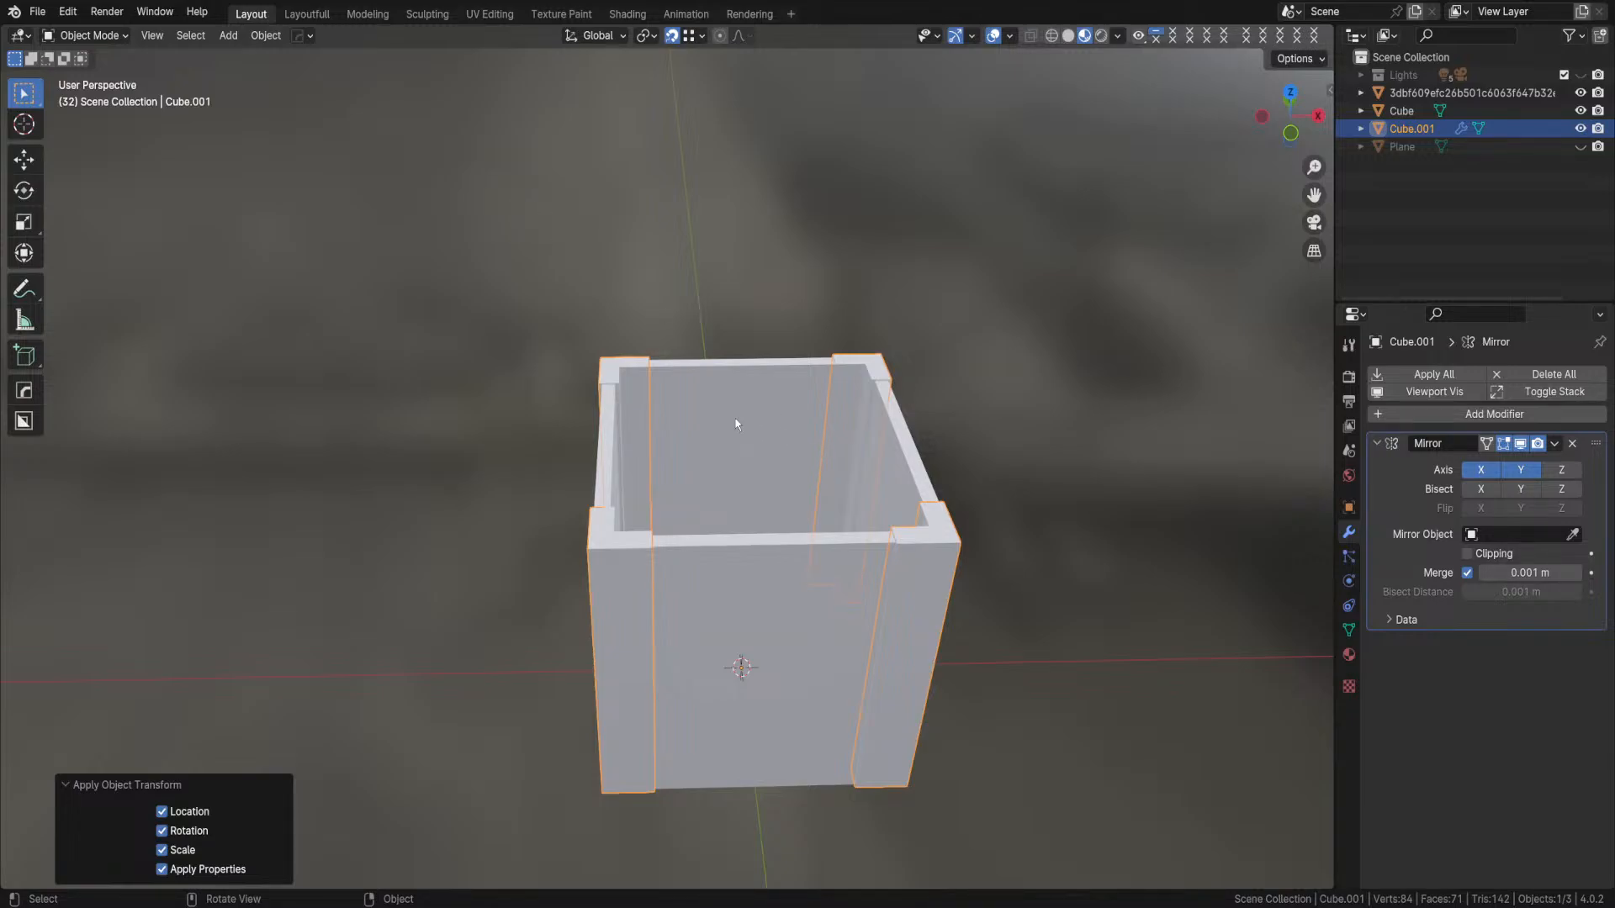
- Select the crate body, apply all transforms to it, and check the crate from above
left_click(737, 417)
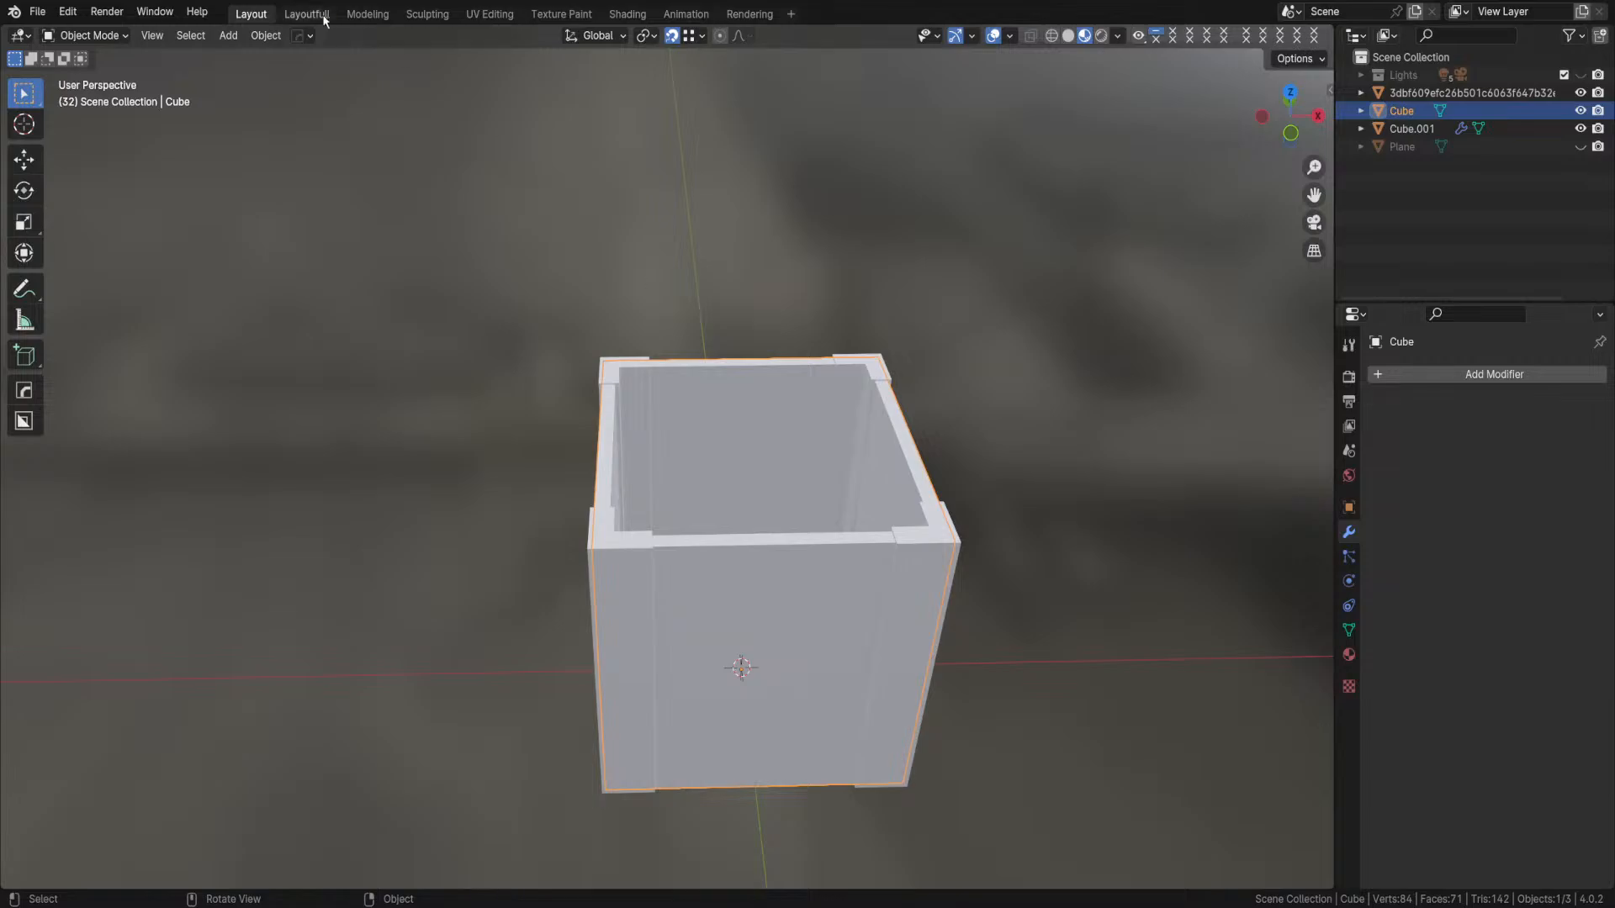
left_click(267, 38)
mouse_move(307, 128)
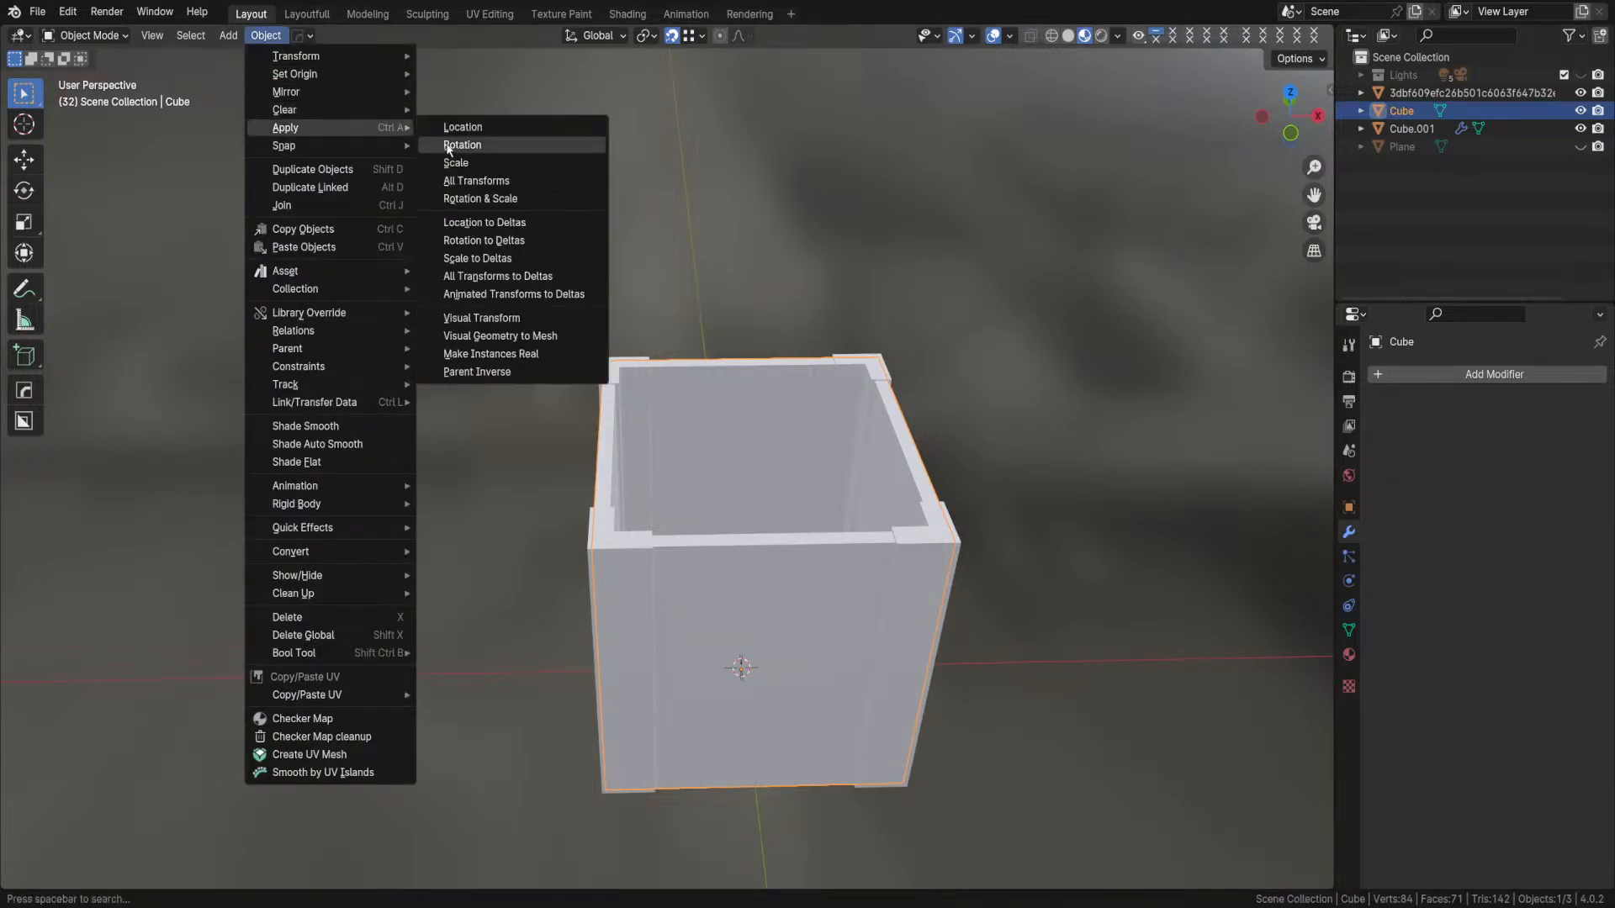
left_click(471, 182)
middle_click_drag(673, 521, 609, 499)
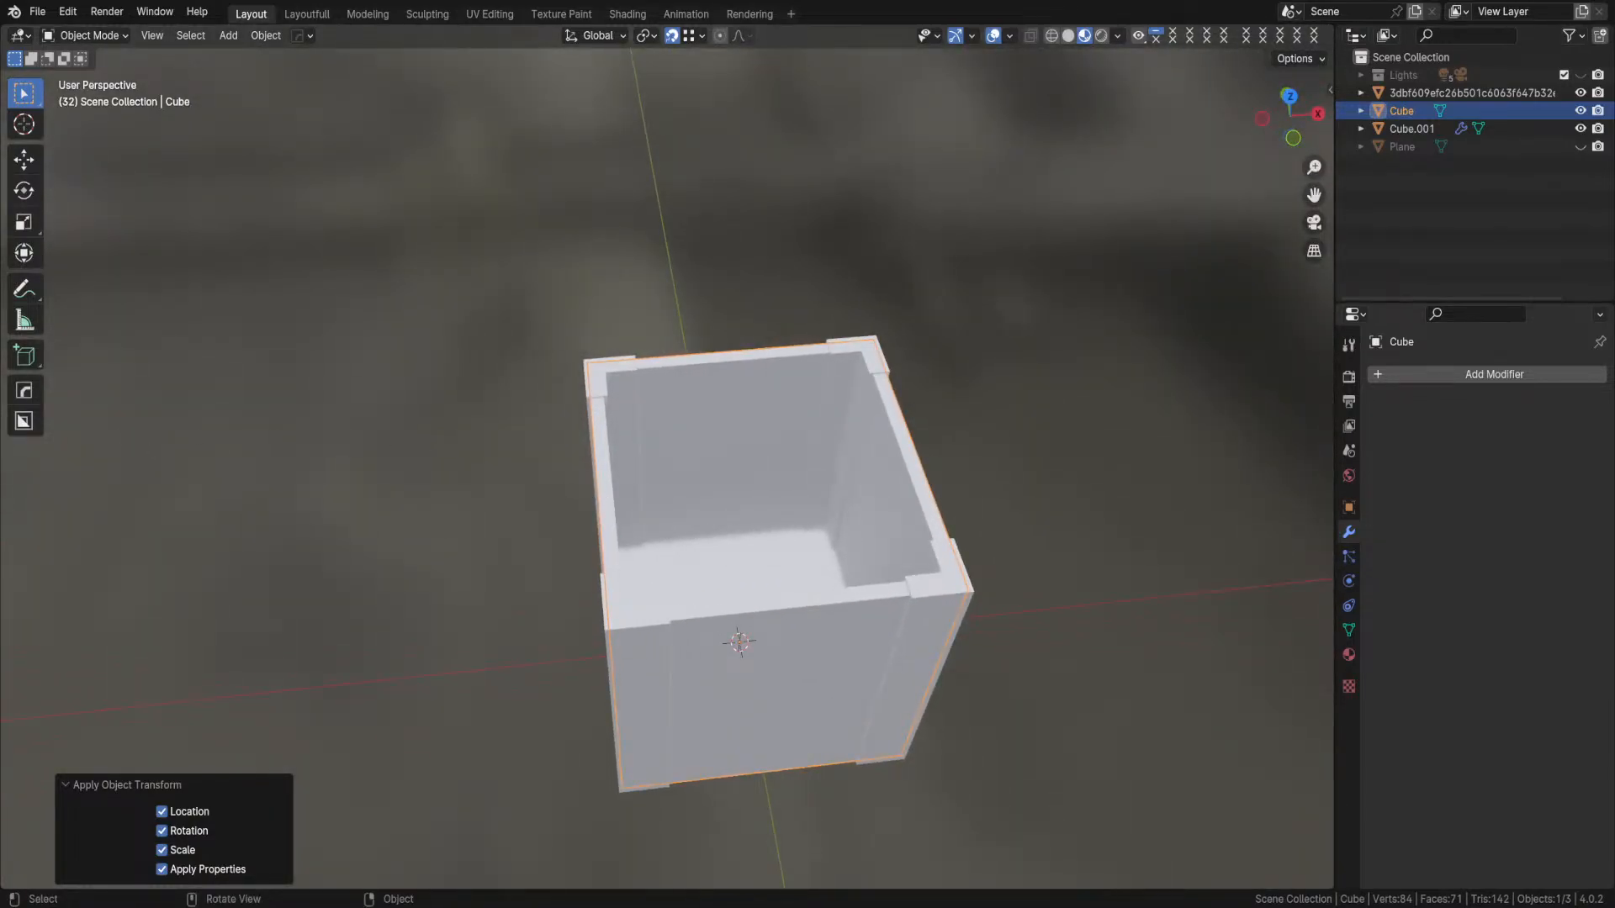
middle_click_drag(703, 461, 744, 526)
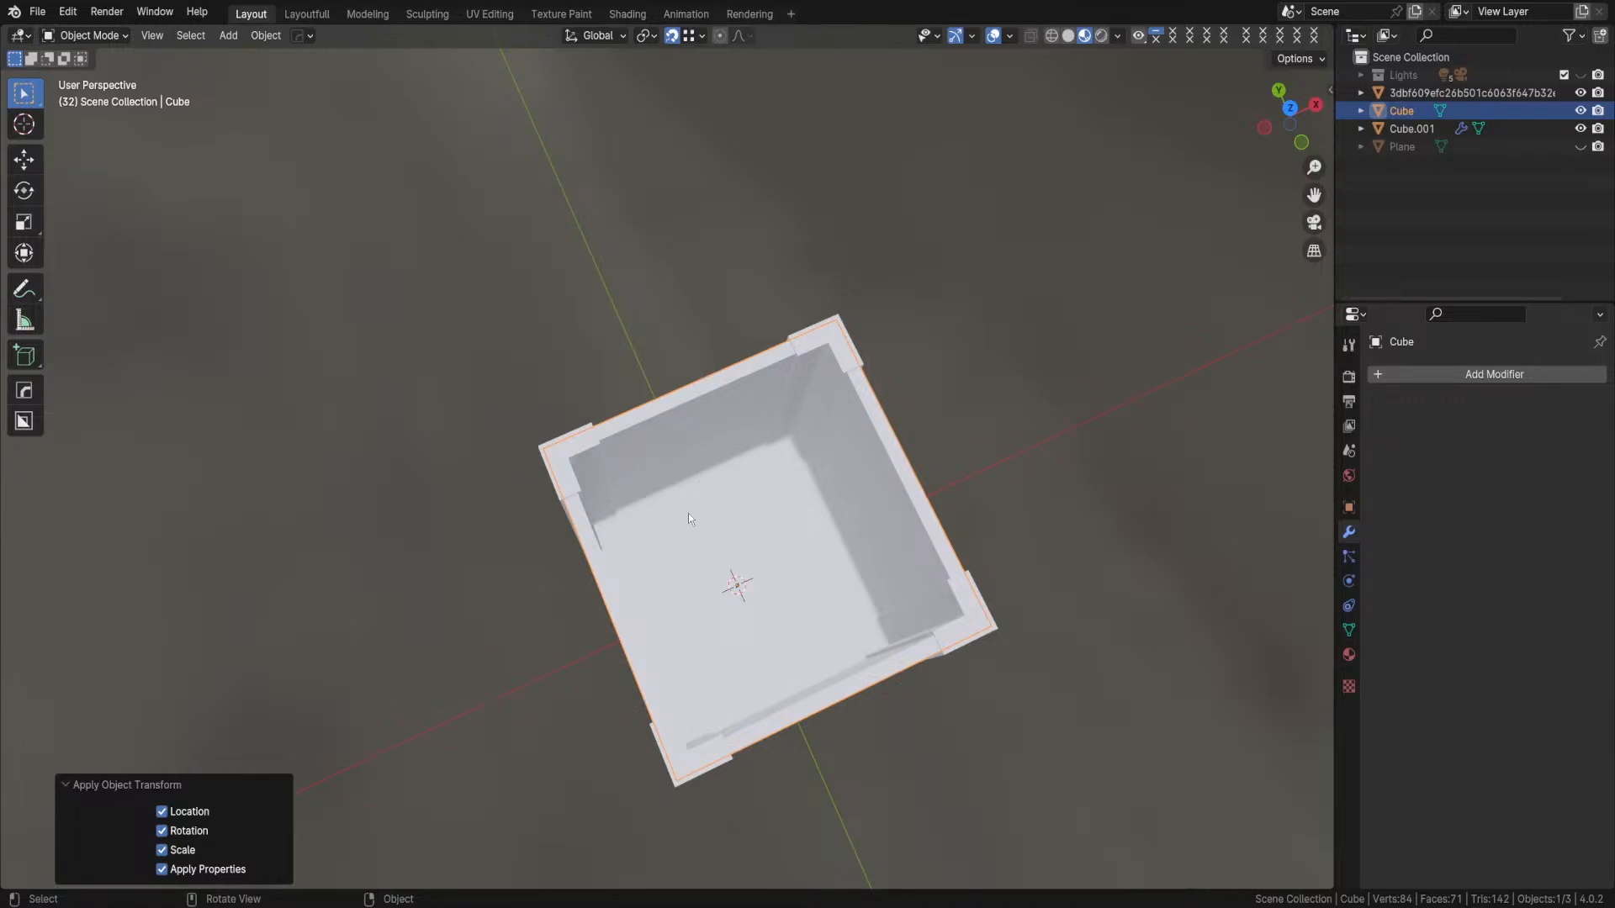
left_click(730, 451)
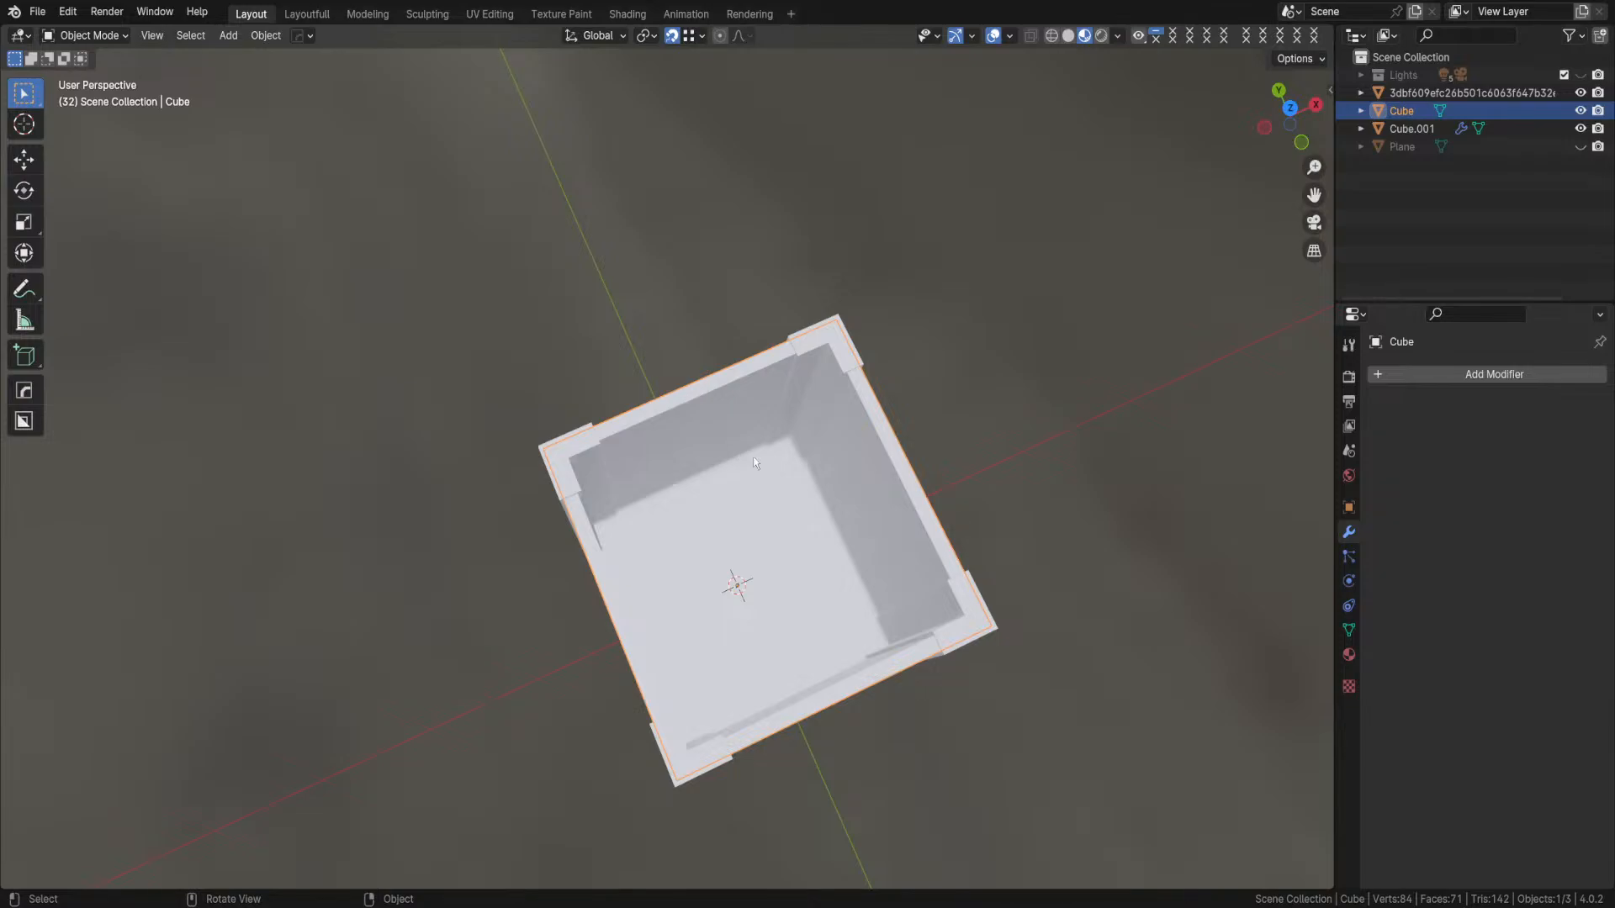
- Select the mirrored corner posts and highlight all geometry of the original post in Edit Mode
left_click(266, 36)
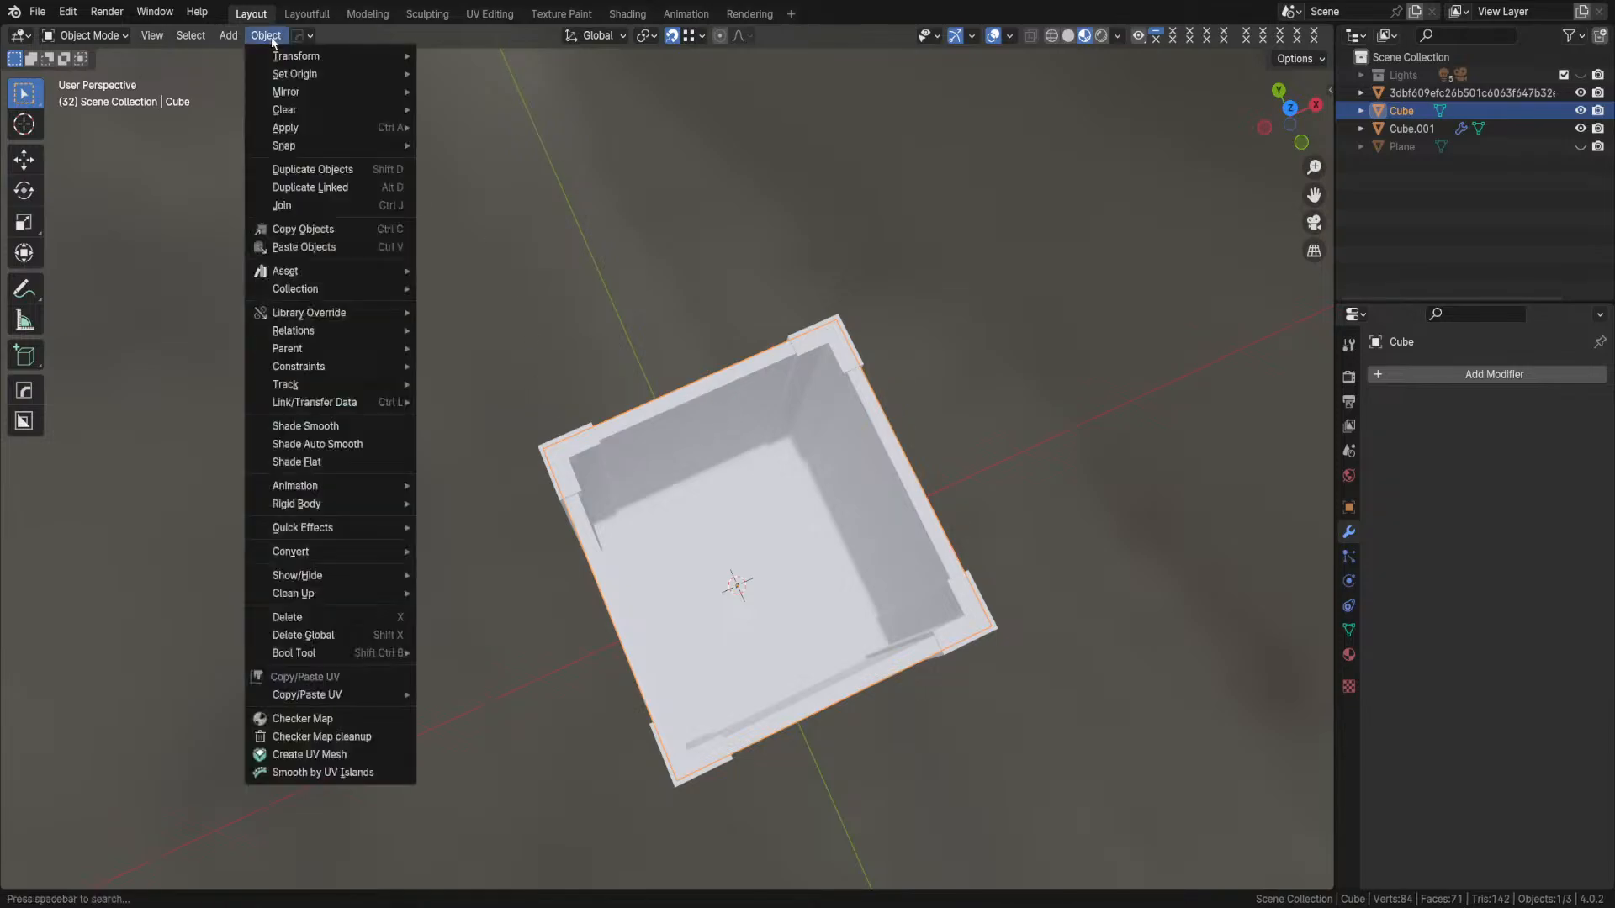
mouse_move(316, 78)
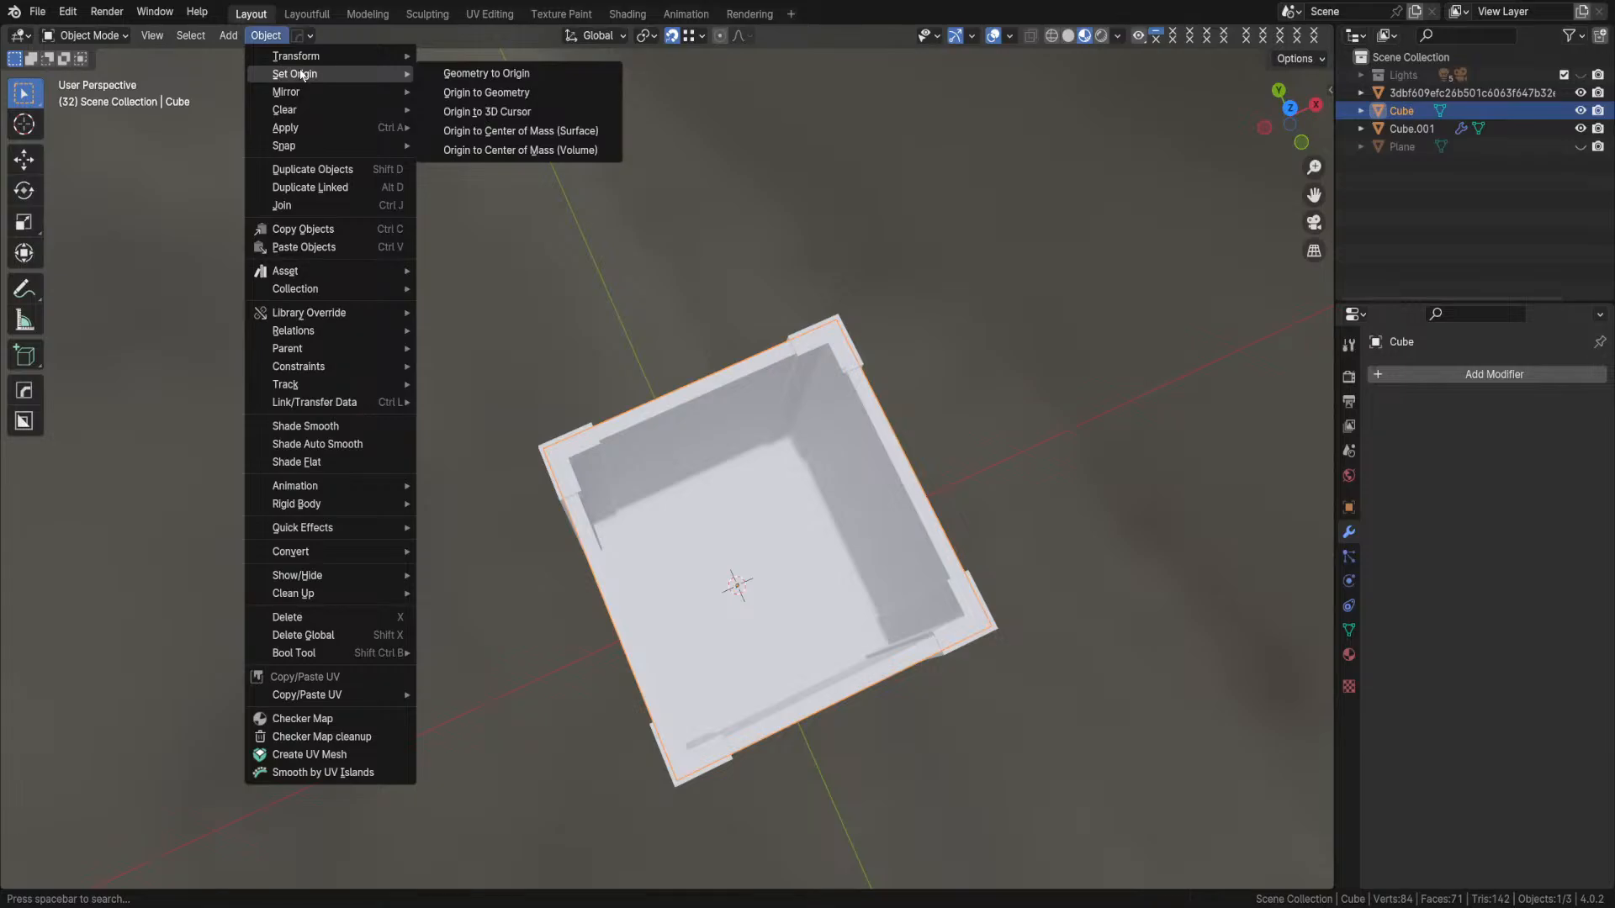
left_click(575, 463)
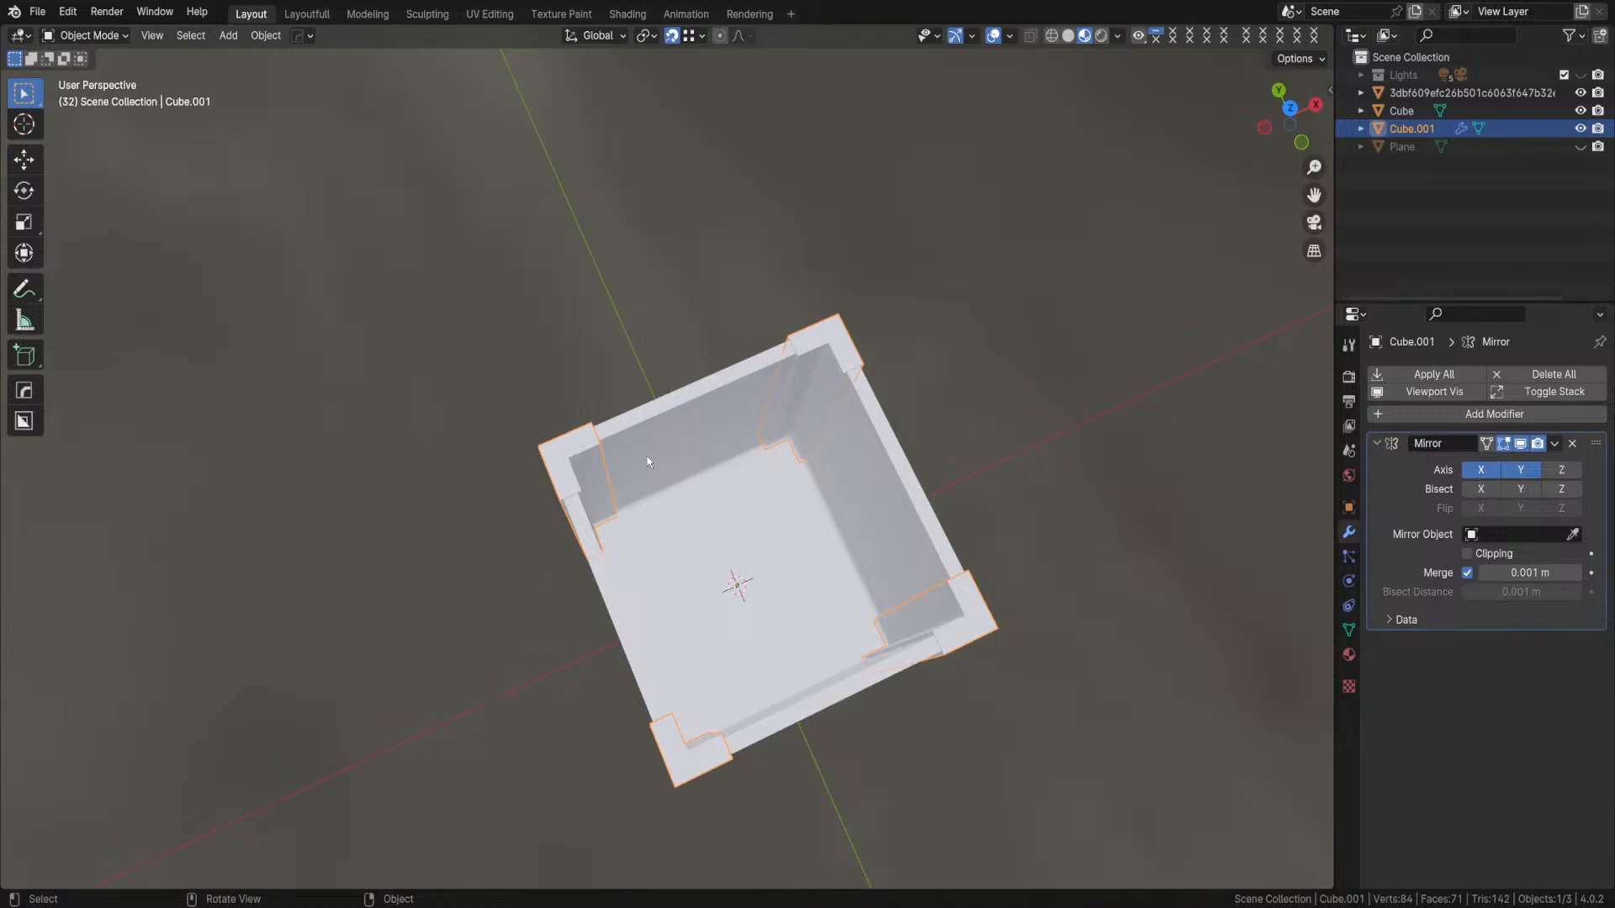
key("KP_1")
middle_click_drag(661, 474, 678, 579)
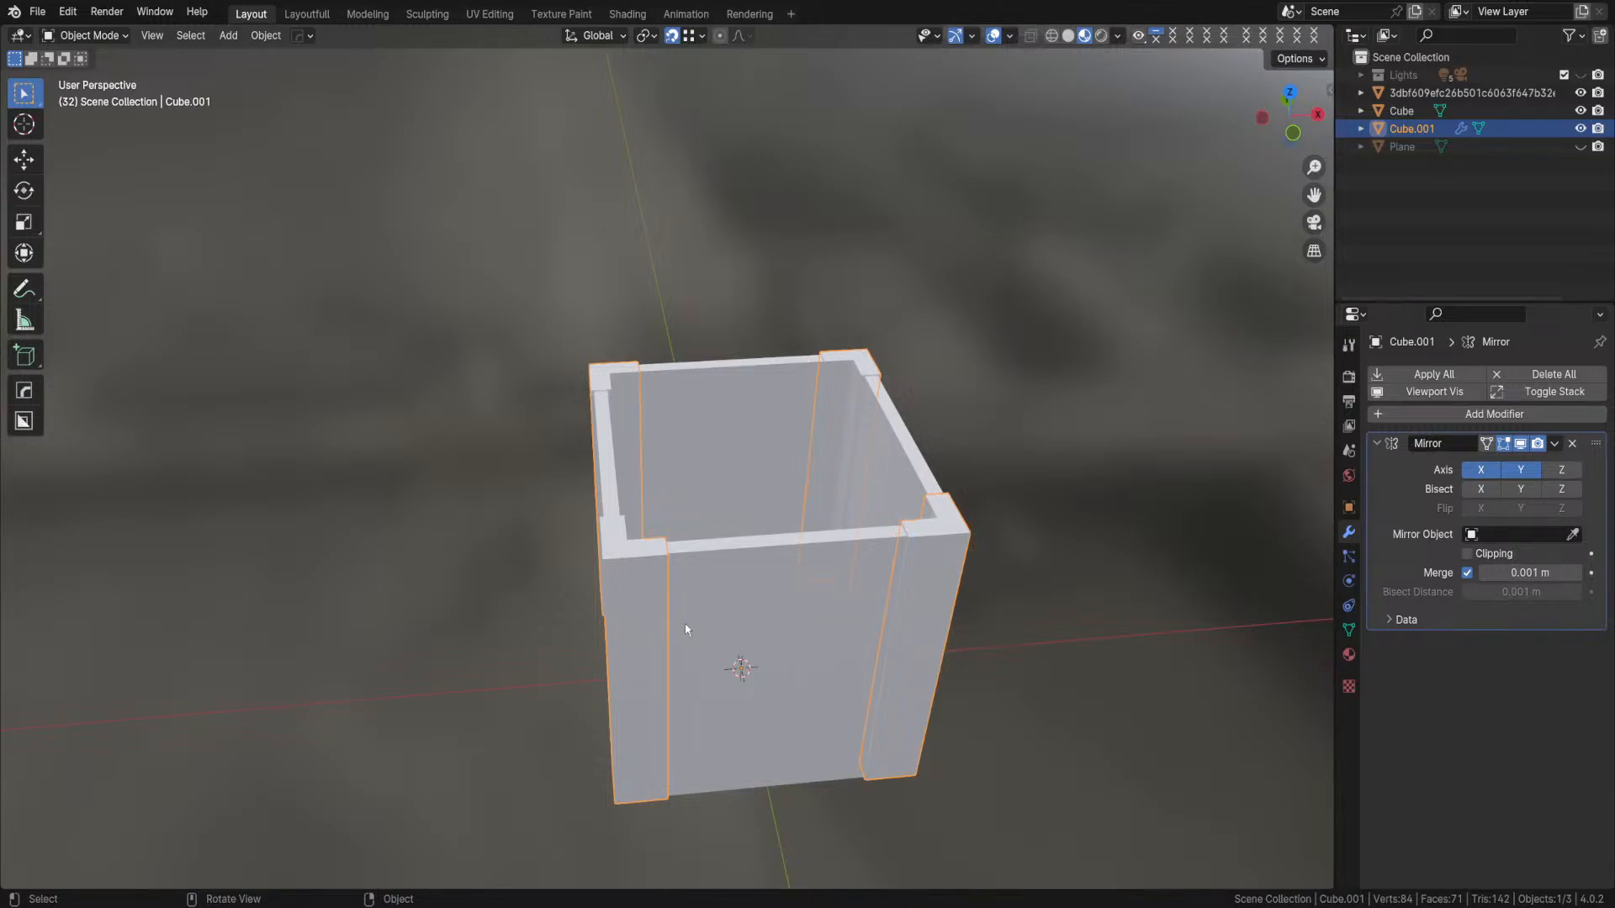
key("Tab")
left_click(891, 622)
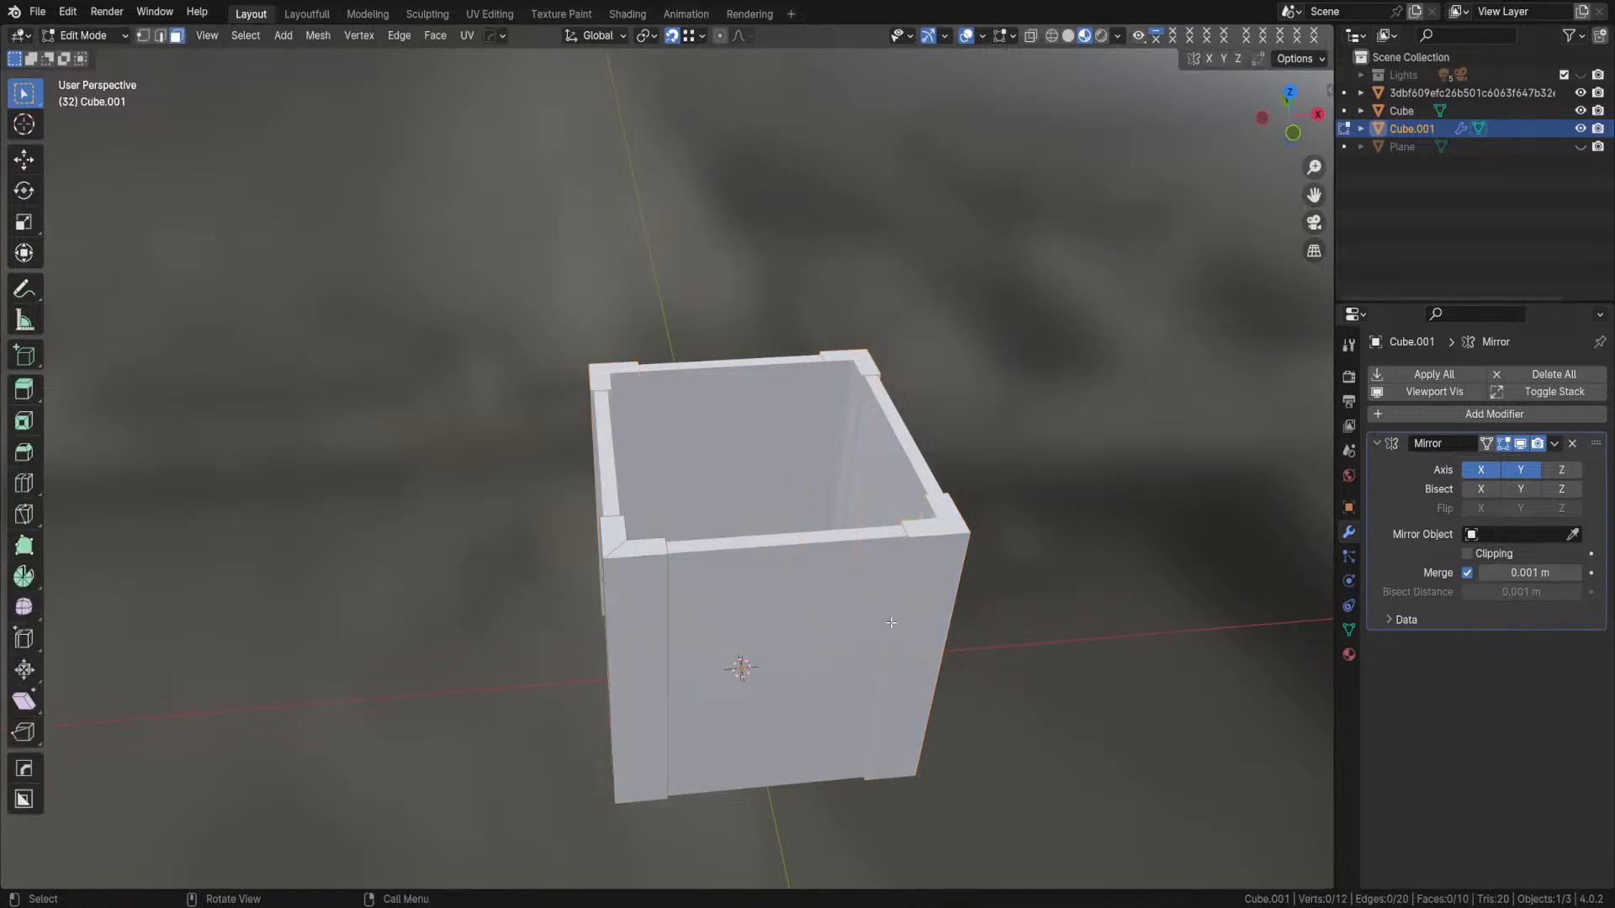
key("a")
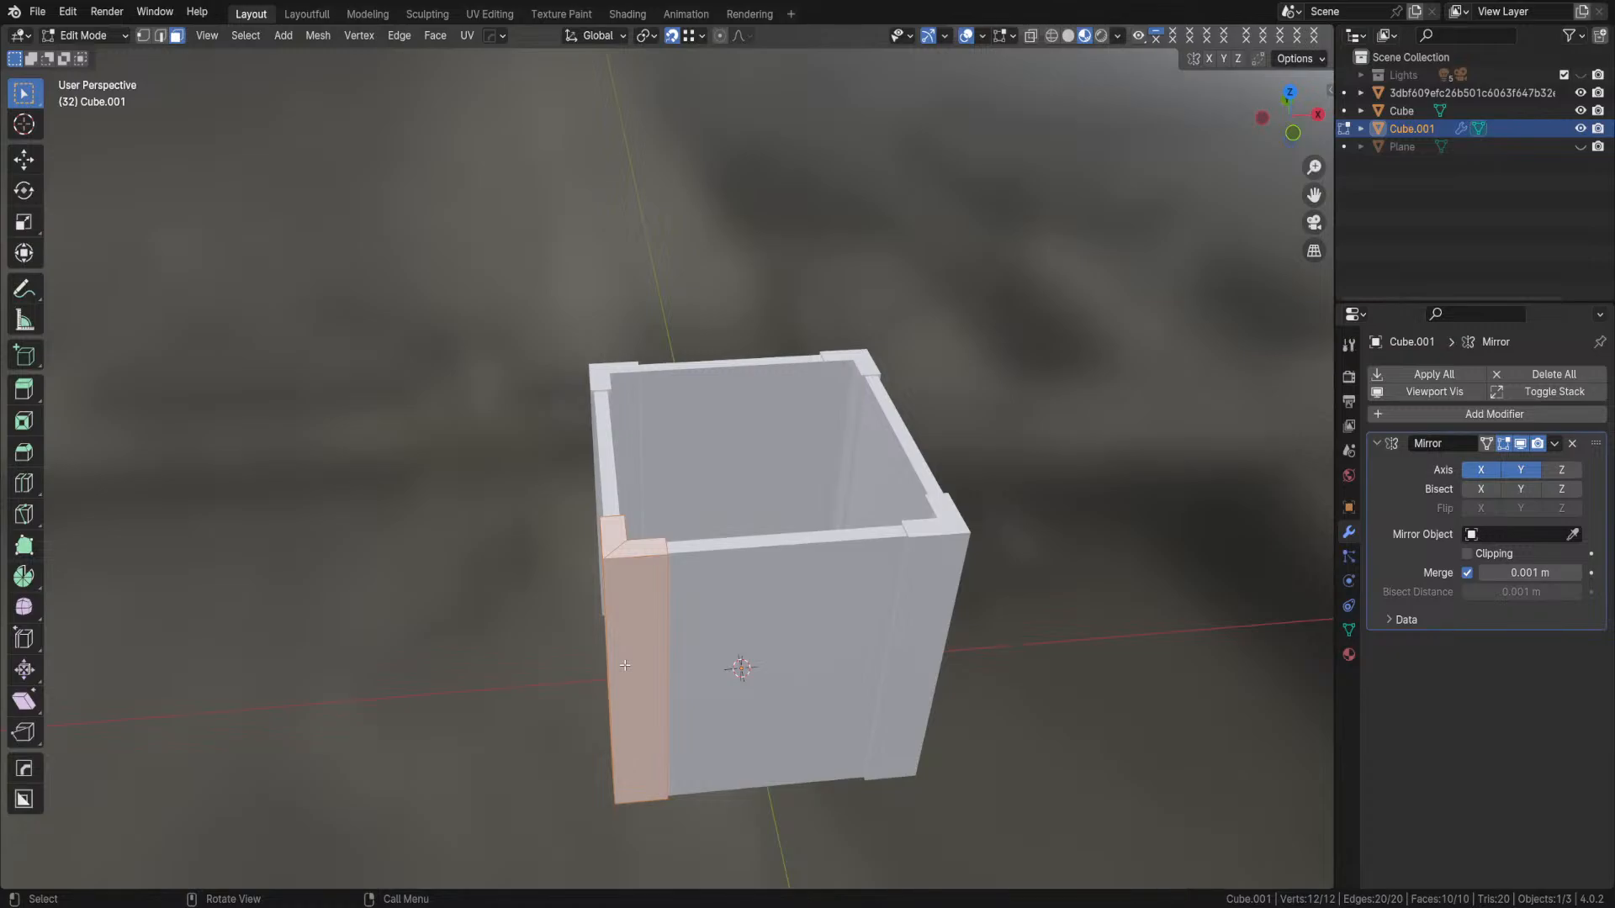
- Examine how the highlighted corner post sits against the crate walls from the front and from several angles
scroll(625, 665, "up", 3)
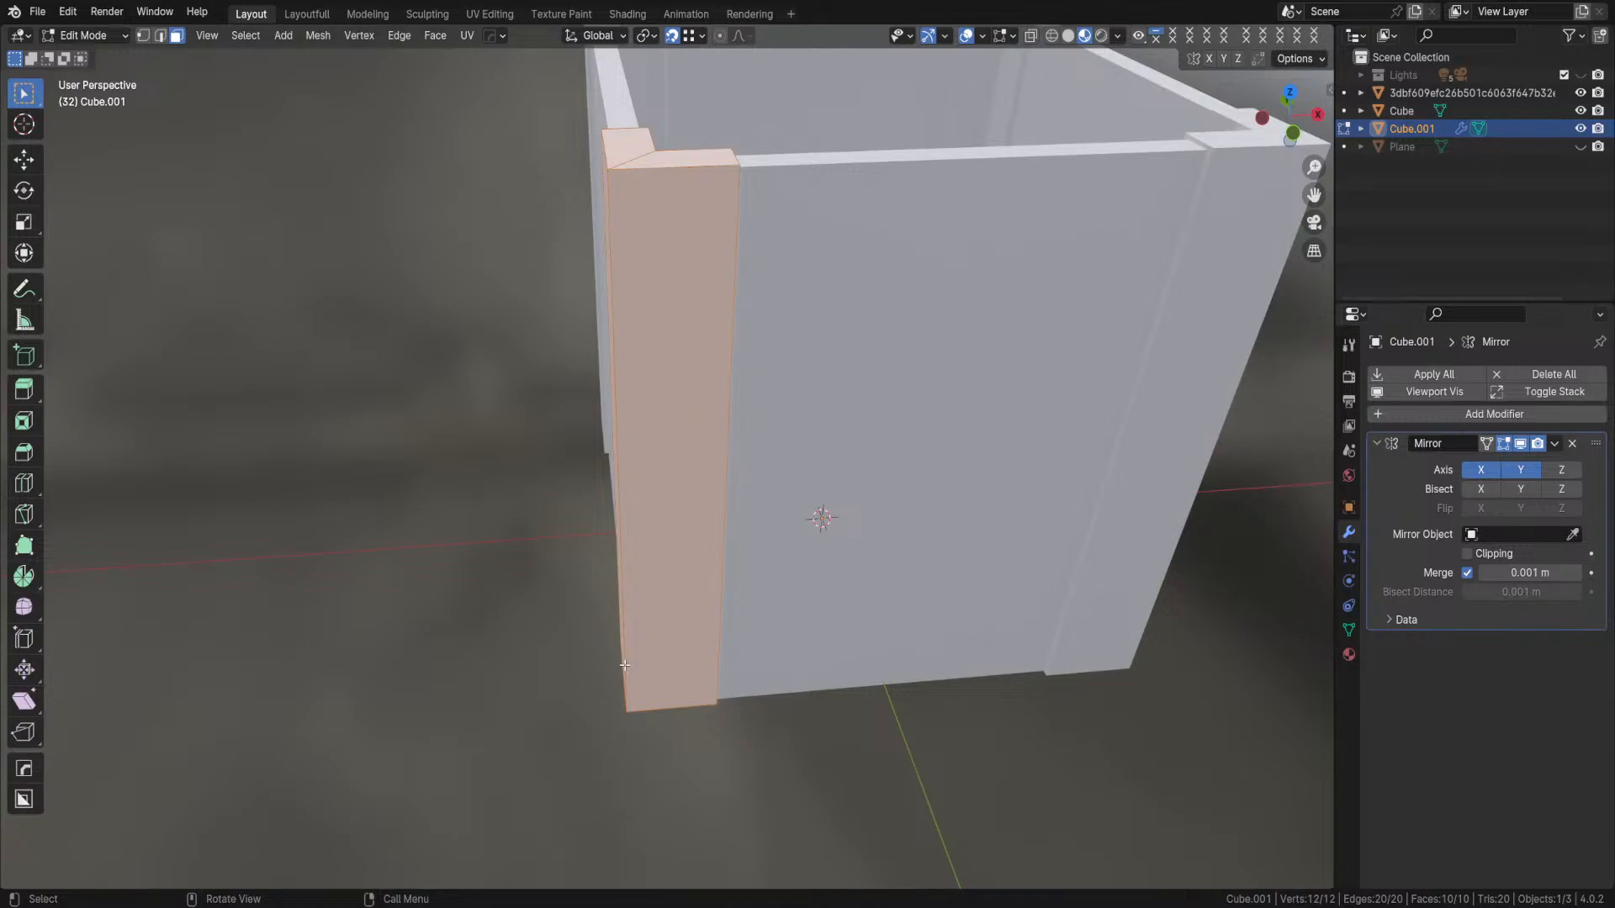
middle_click_drag(724, 400, 766, 333)
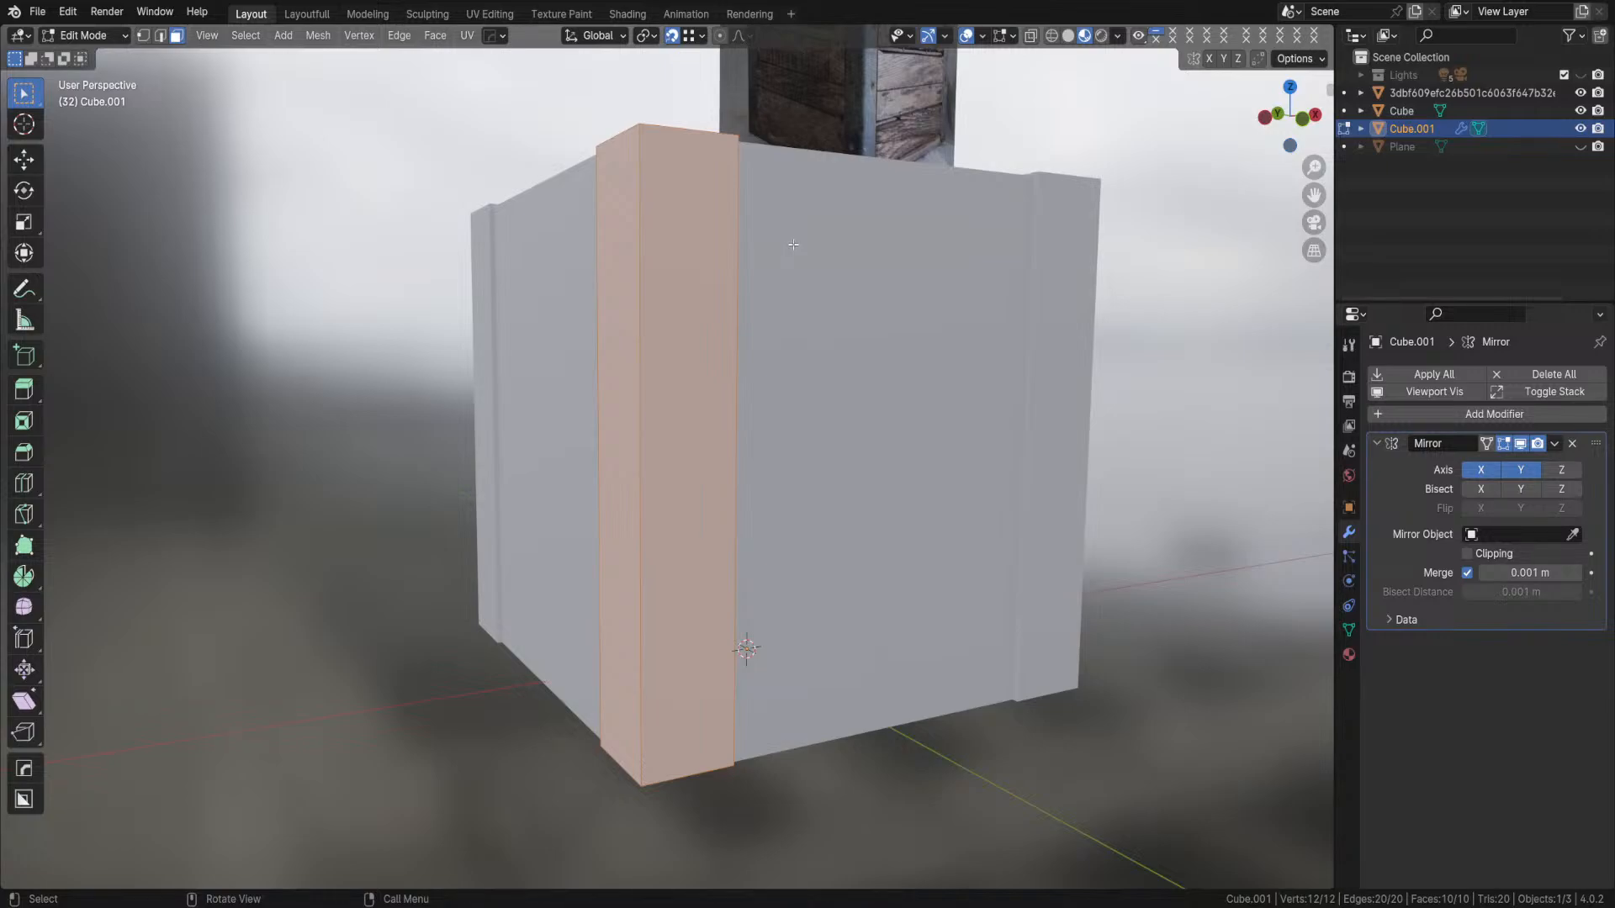
middle_click_drag(792, 245, 730, 289)
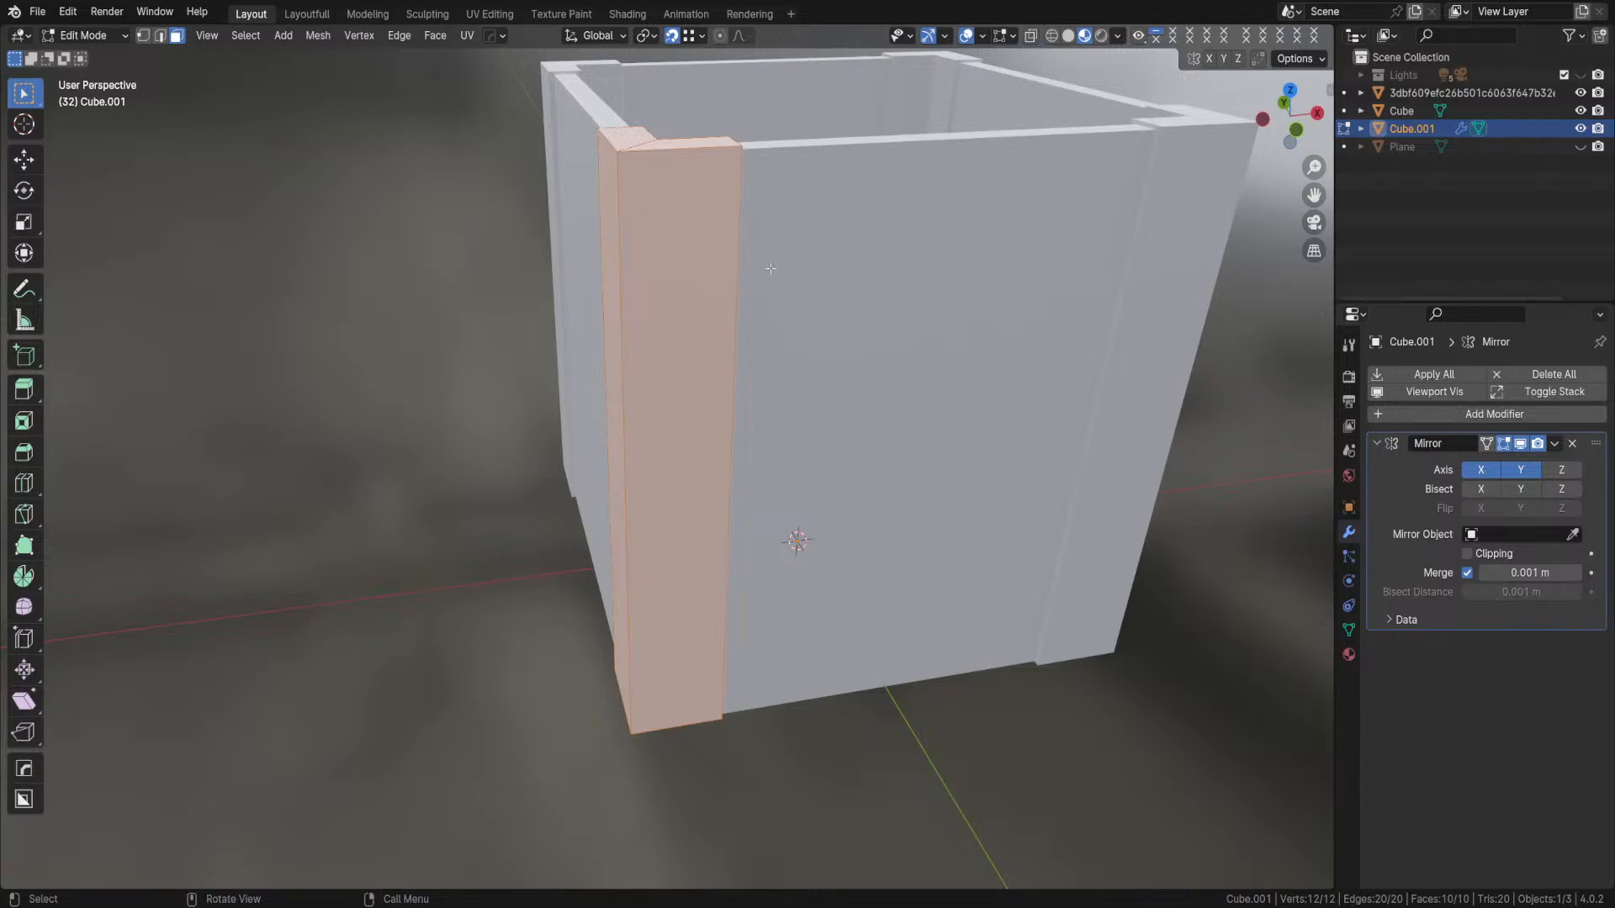
key("KP_1")
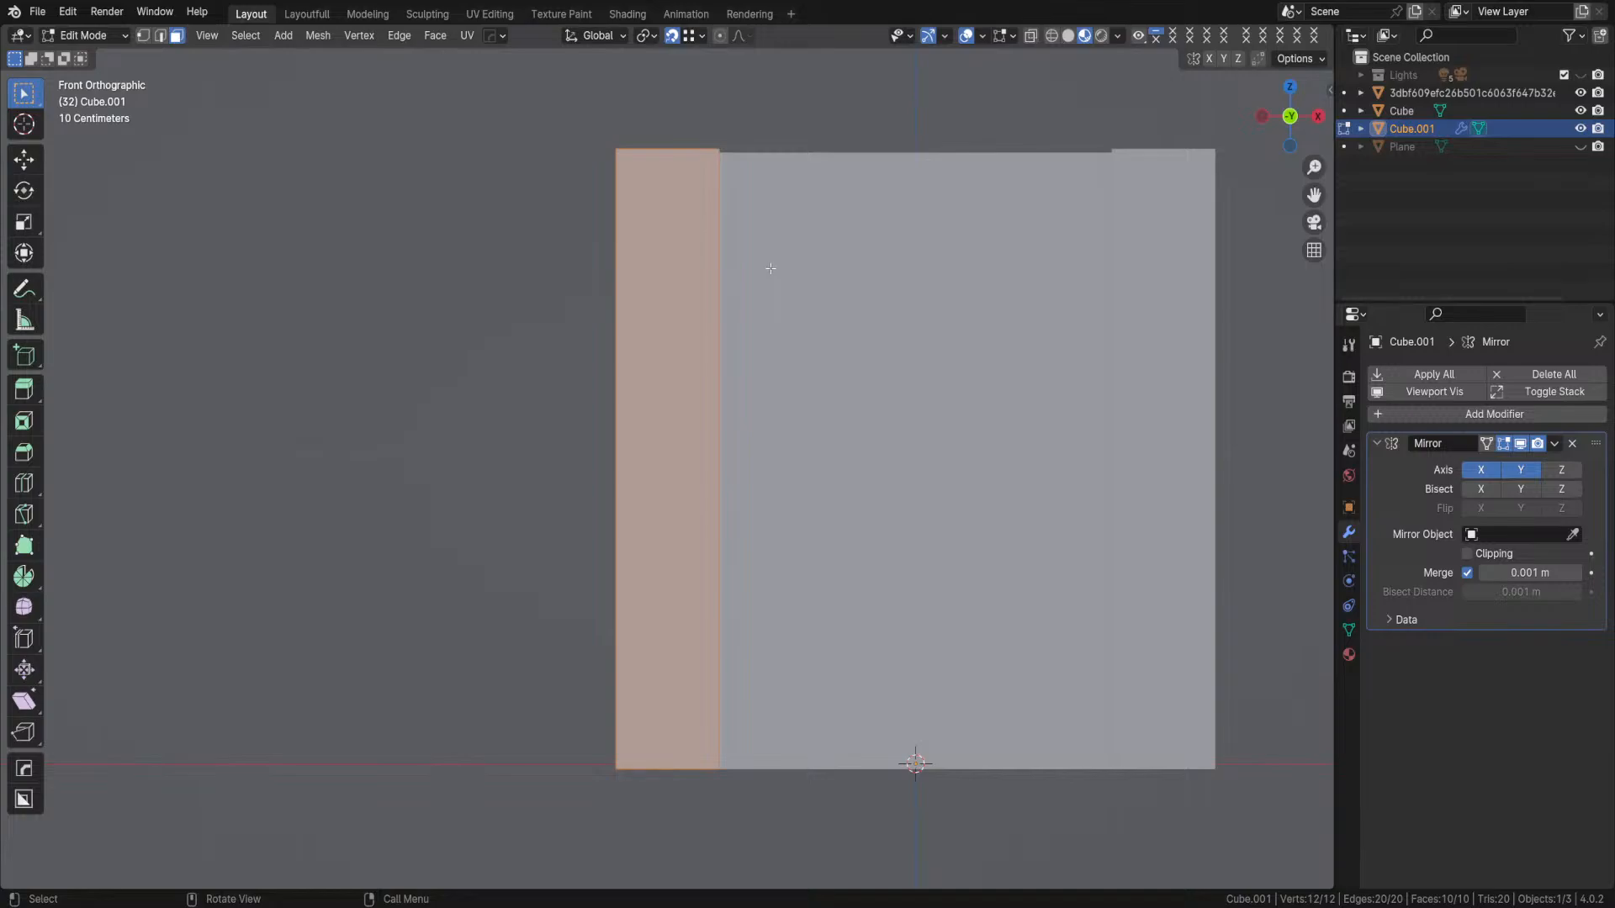
scroll(793, 371, "down", 6)
middle_click_drag(929, 476, 993, 531)
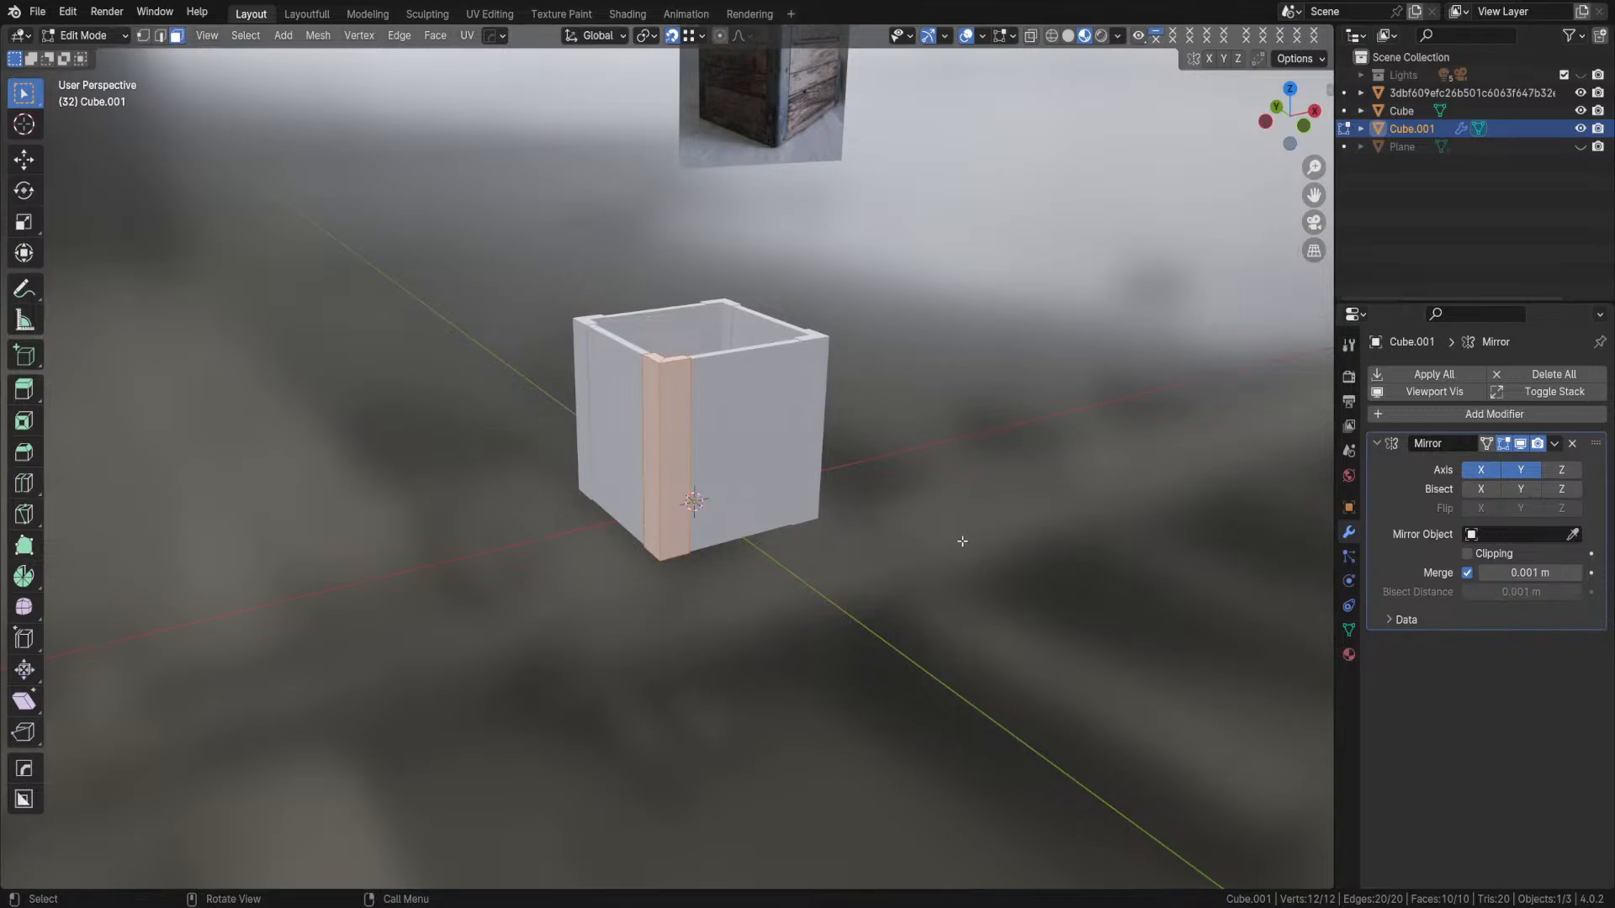
mouse_move(910, 509)
middle_mouse_down()
mouse_move(926, 507)
mouse_move(921, 536)
middle_mouse_up()
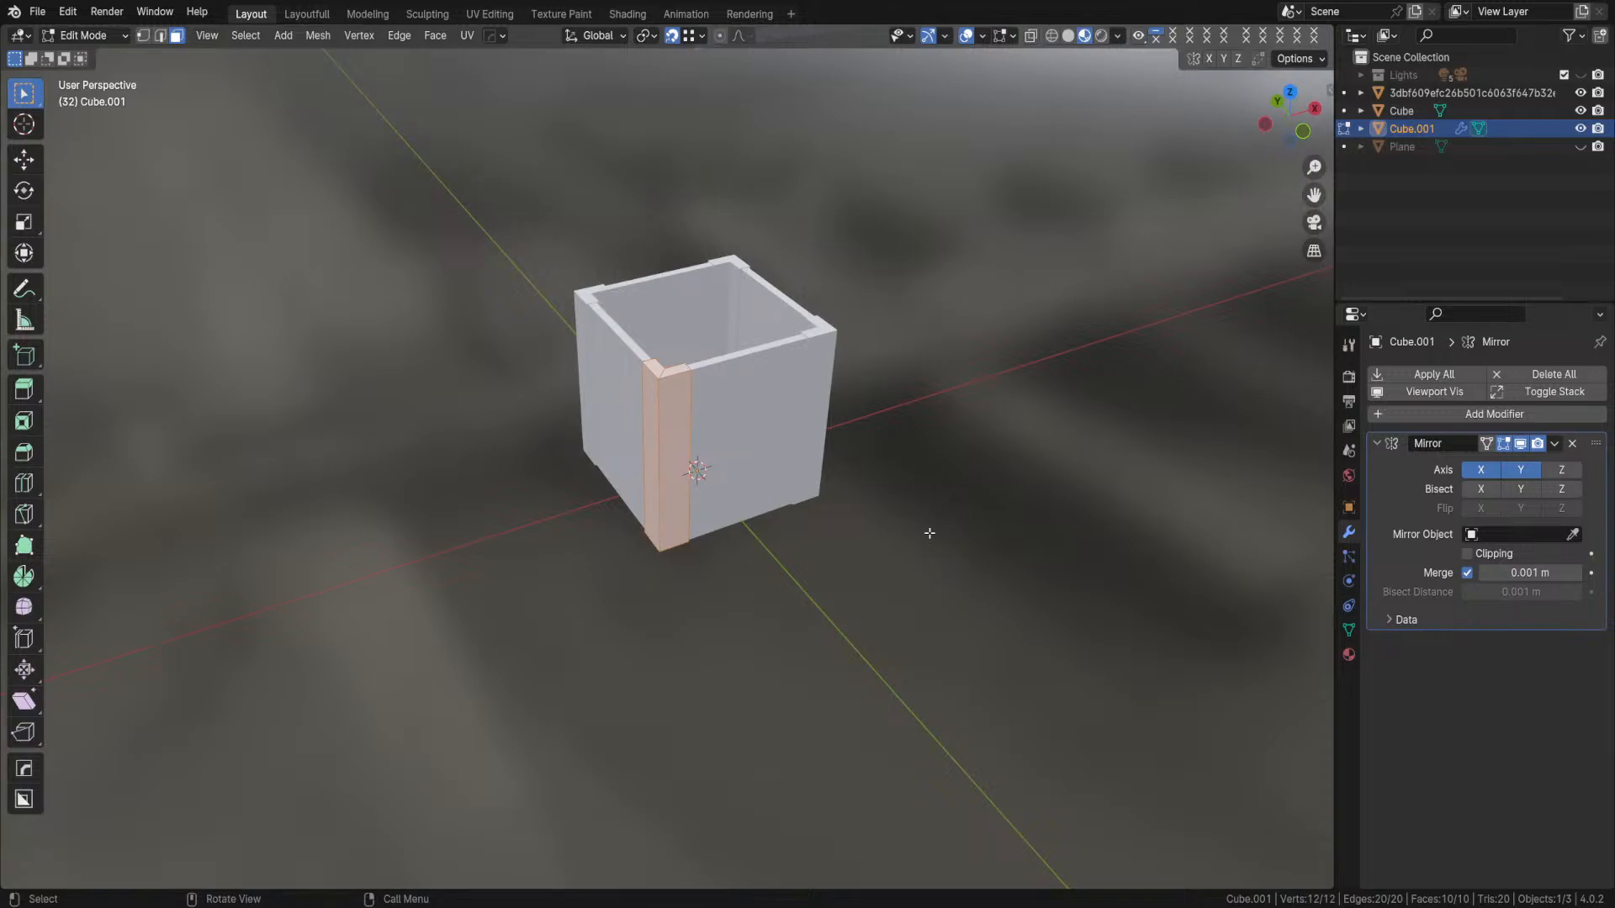
middle_click_drag(930, 541, 964, 482)
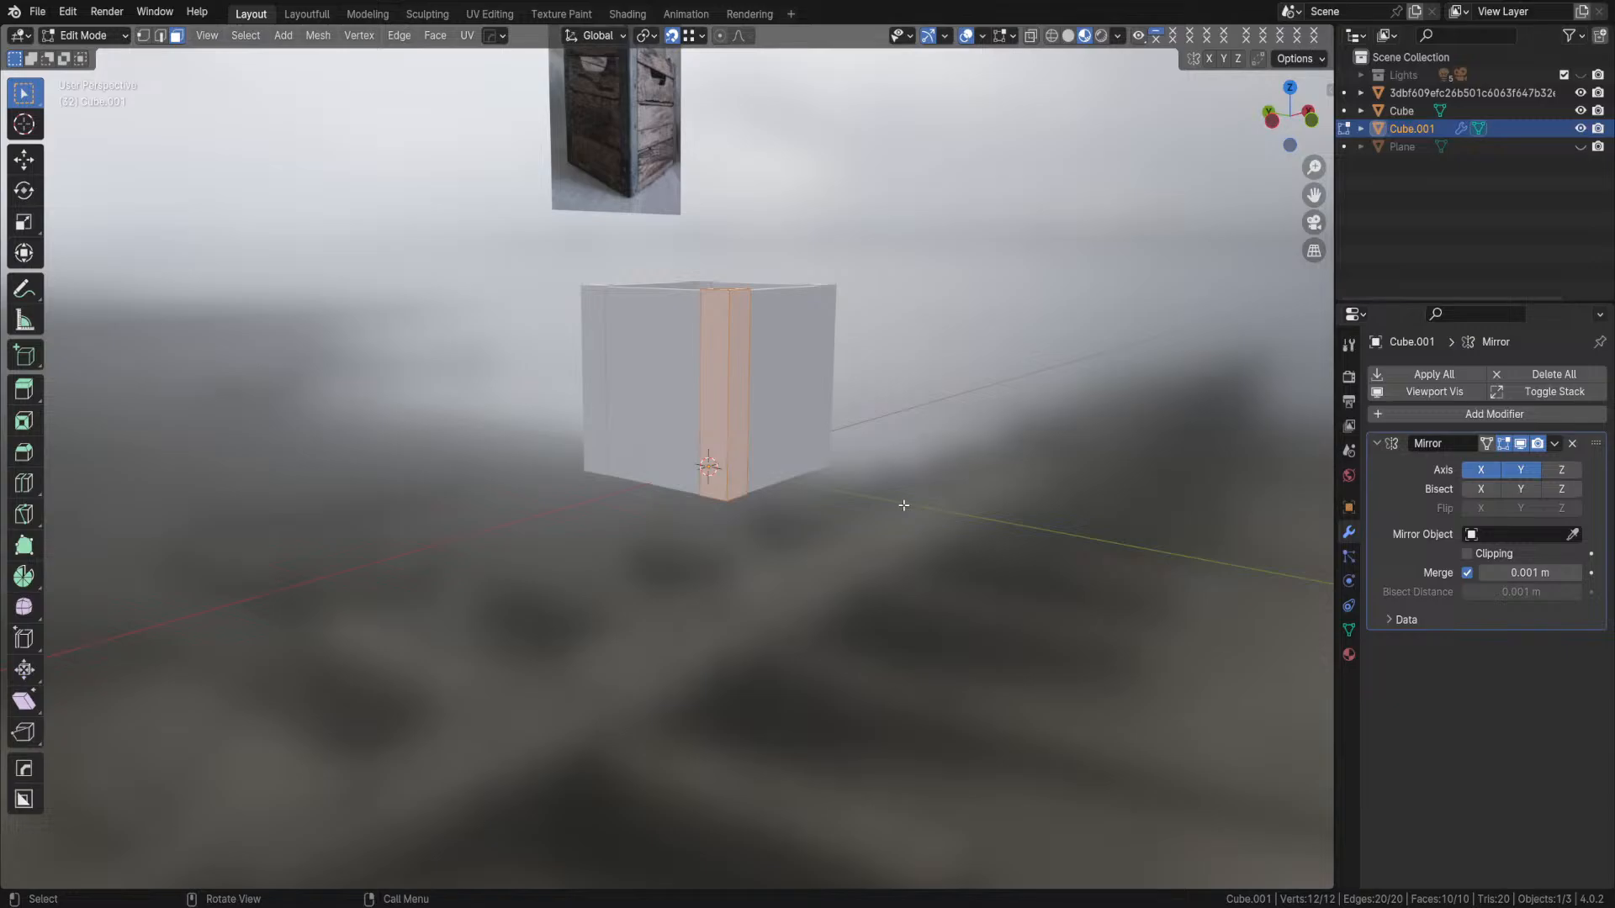
scroll(839, 419, "up", 2)
middle_click_drag(853, 402, 829, 428)
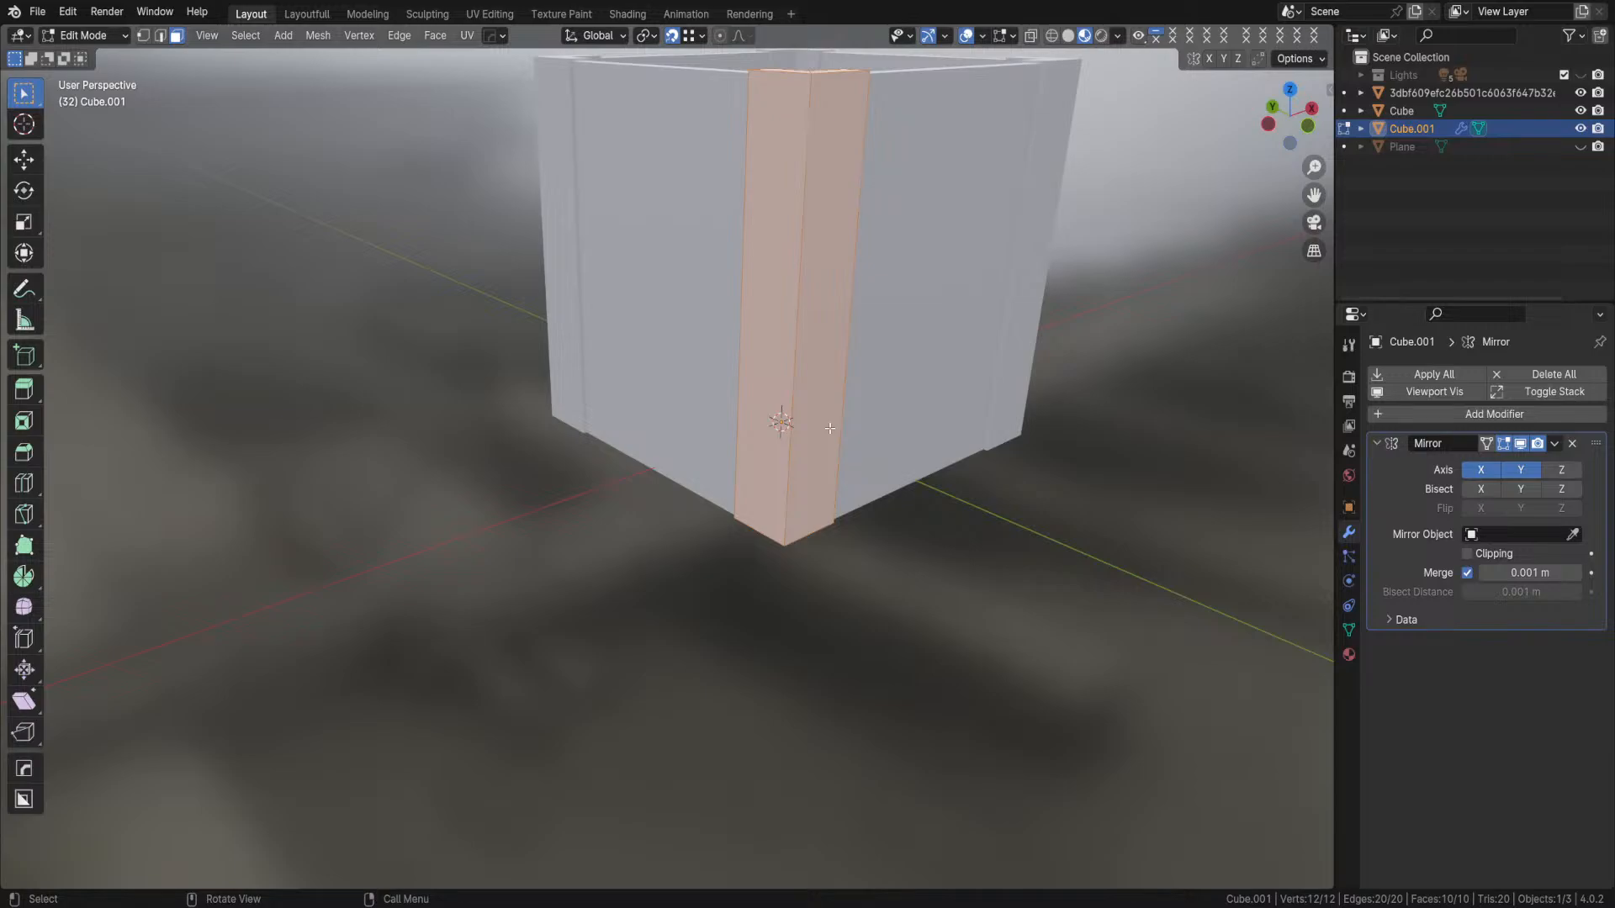
middle_click_drag(967, 339, 958, 382)
middle_click_drag(973, 260, 912, 379, "shift")
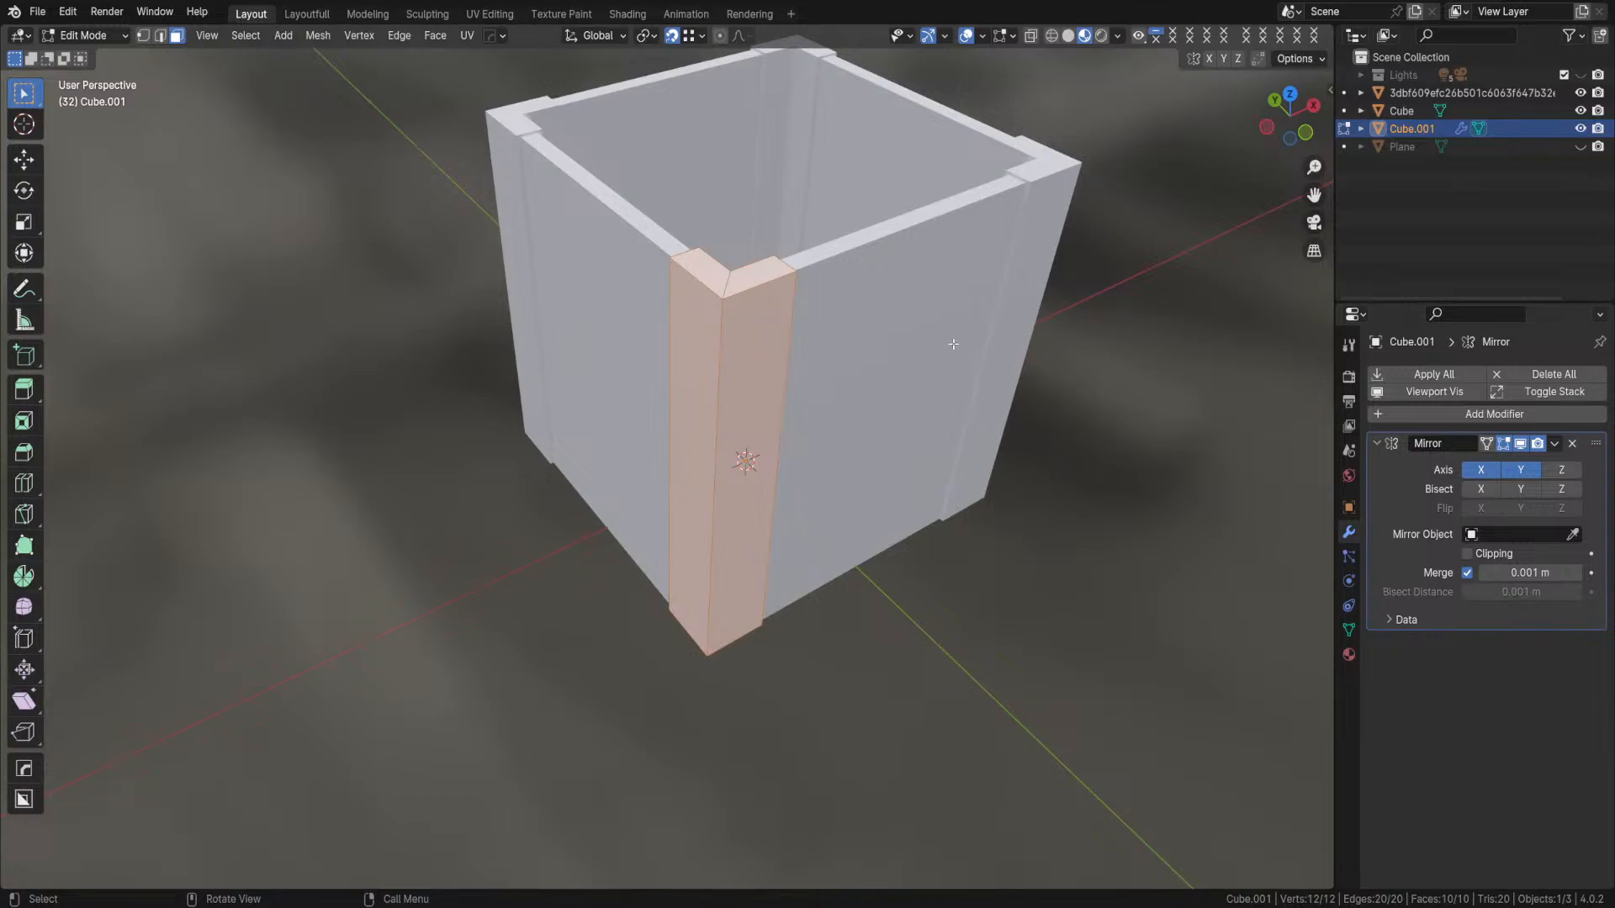
- Deselect the corner post's geometry and inspect how it overlaps the crate's edges in perspective and top views
left_click(291, 344)
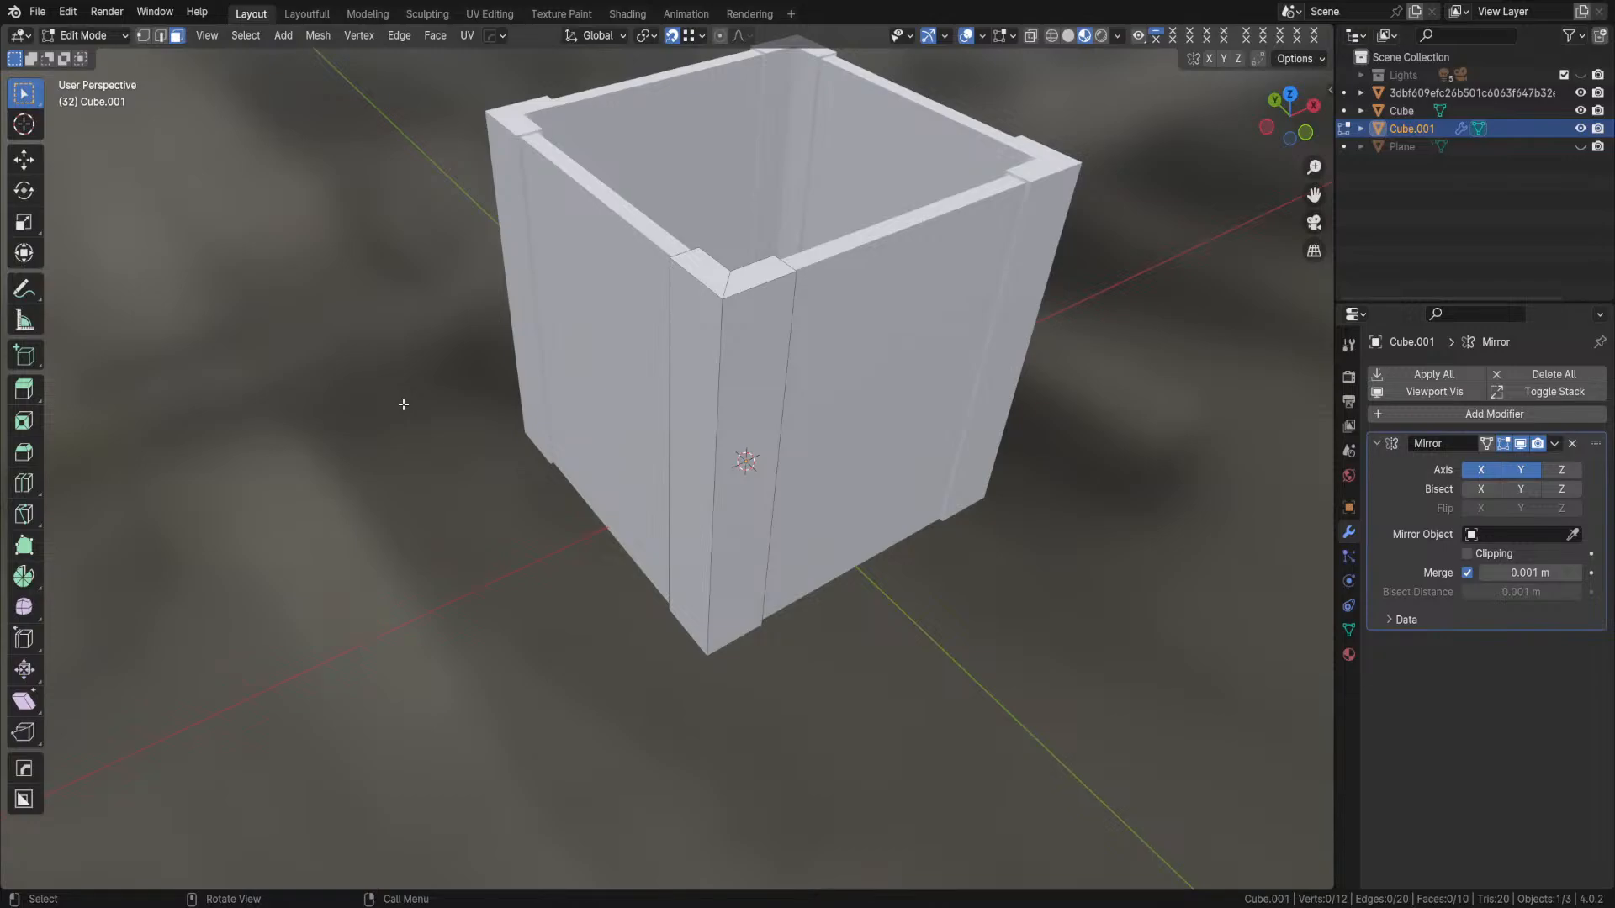
middle_click_drag(378, 397, 419, 425)
scroll(419, 426, "down", 6)
middle_click_drag(681, 386, 603, 429, "shift")
scroll(603, 430, "up", 3)
scroll(603, 430, "up", 3)
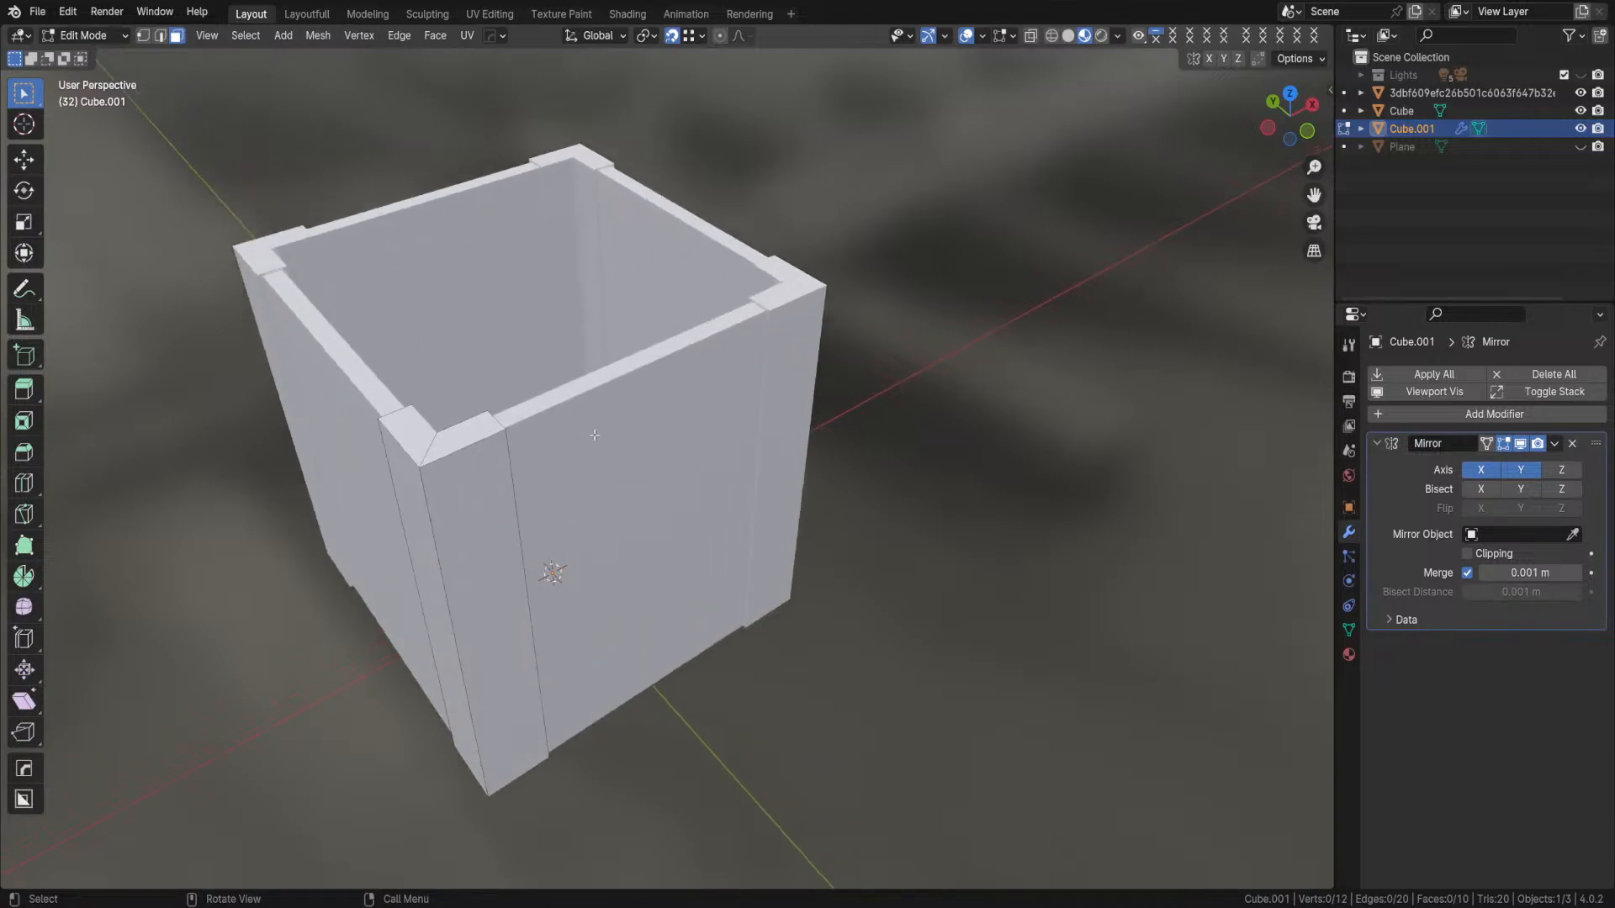
scroll(595, 435, "down", 2)
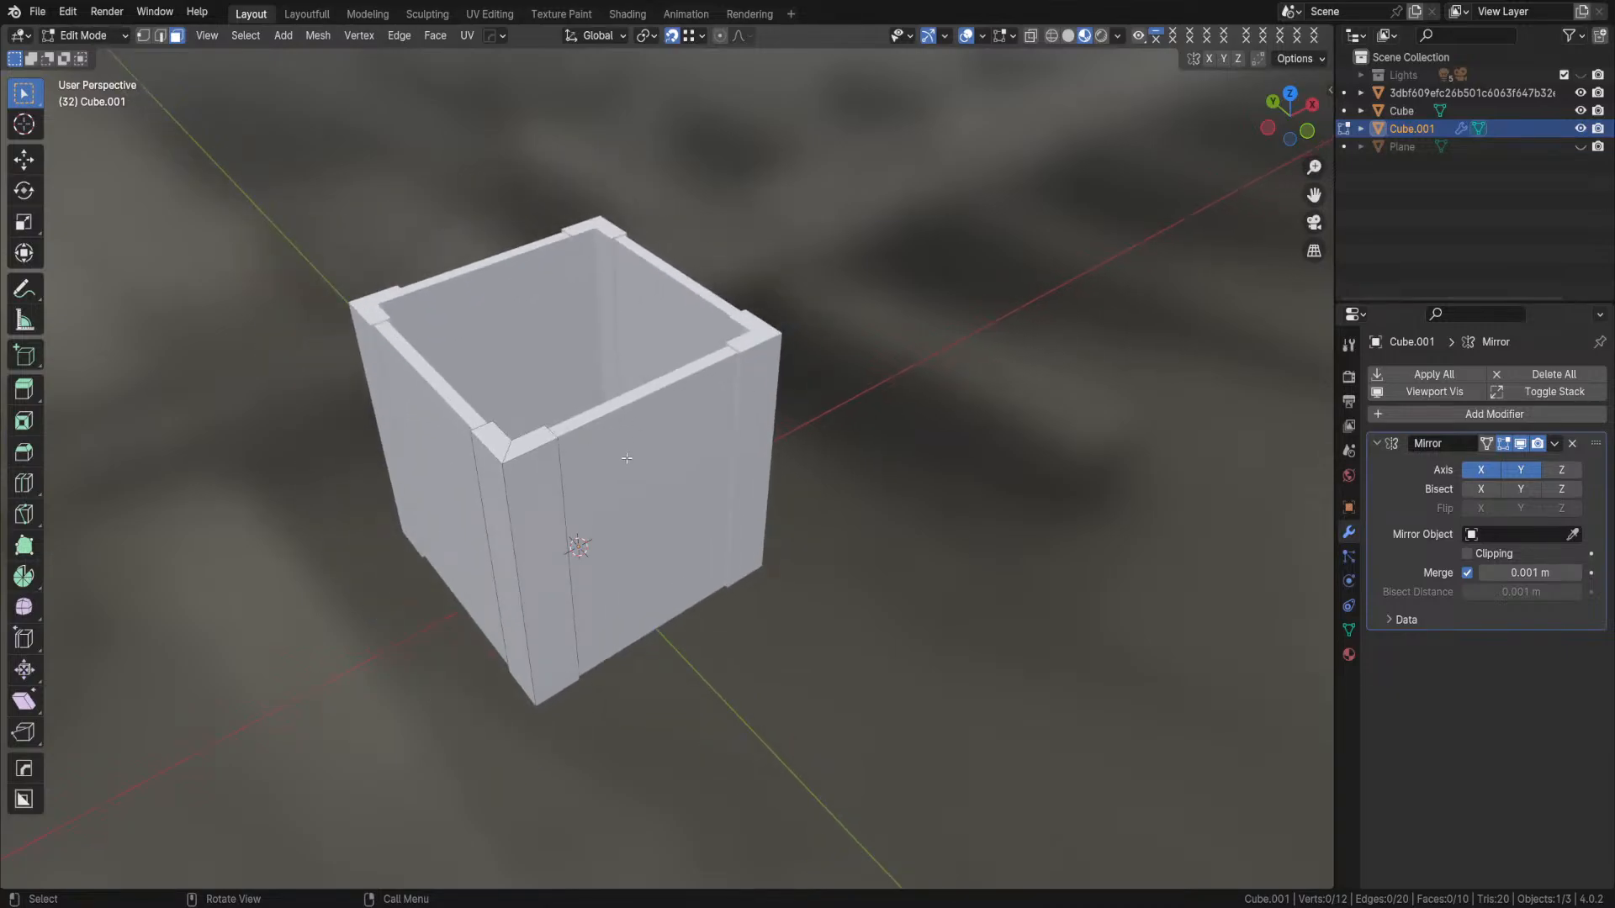
key("KP_7")
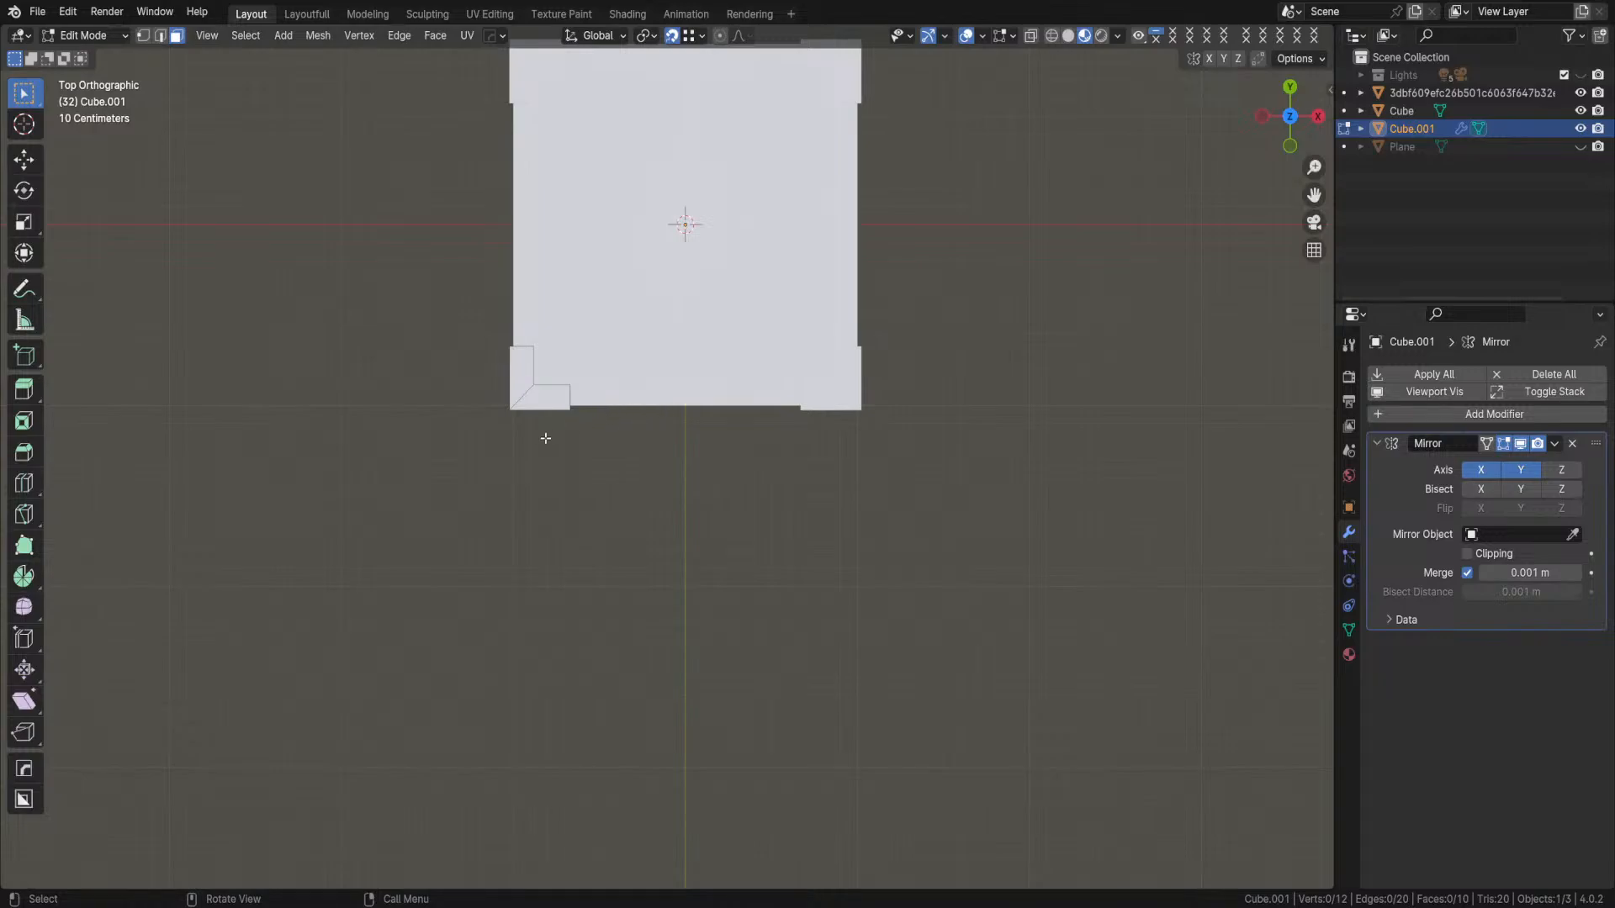
scroll(540, 440, "up", 1)
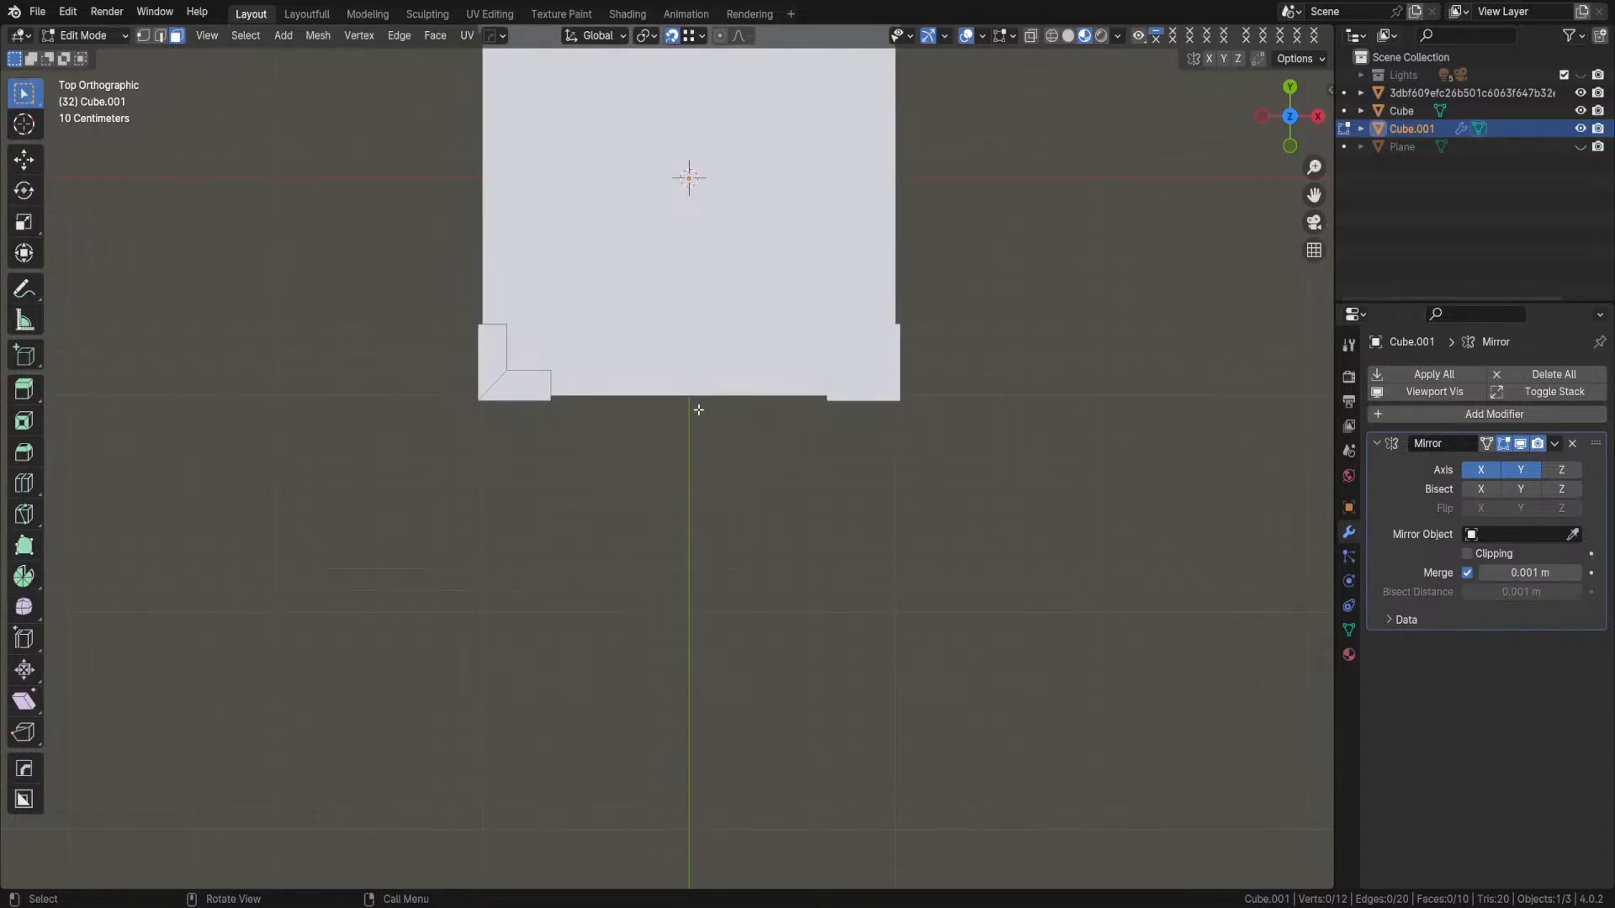
- Return to Object Mode and deselect the corner posts
key("ctrl+Tab")
left_click(461, 382)
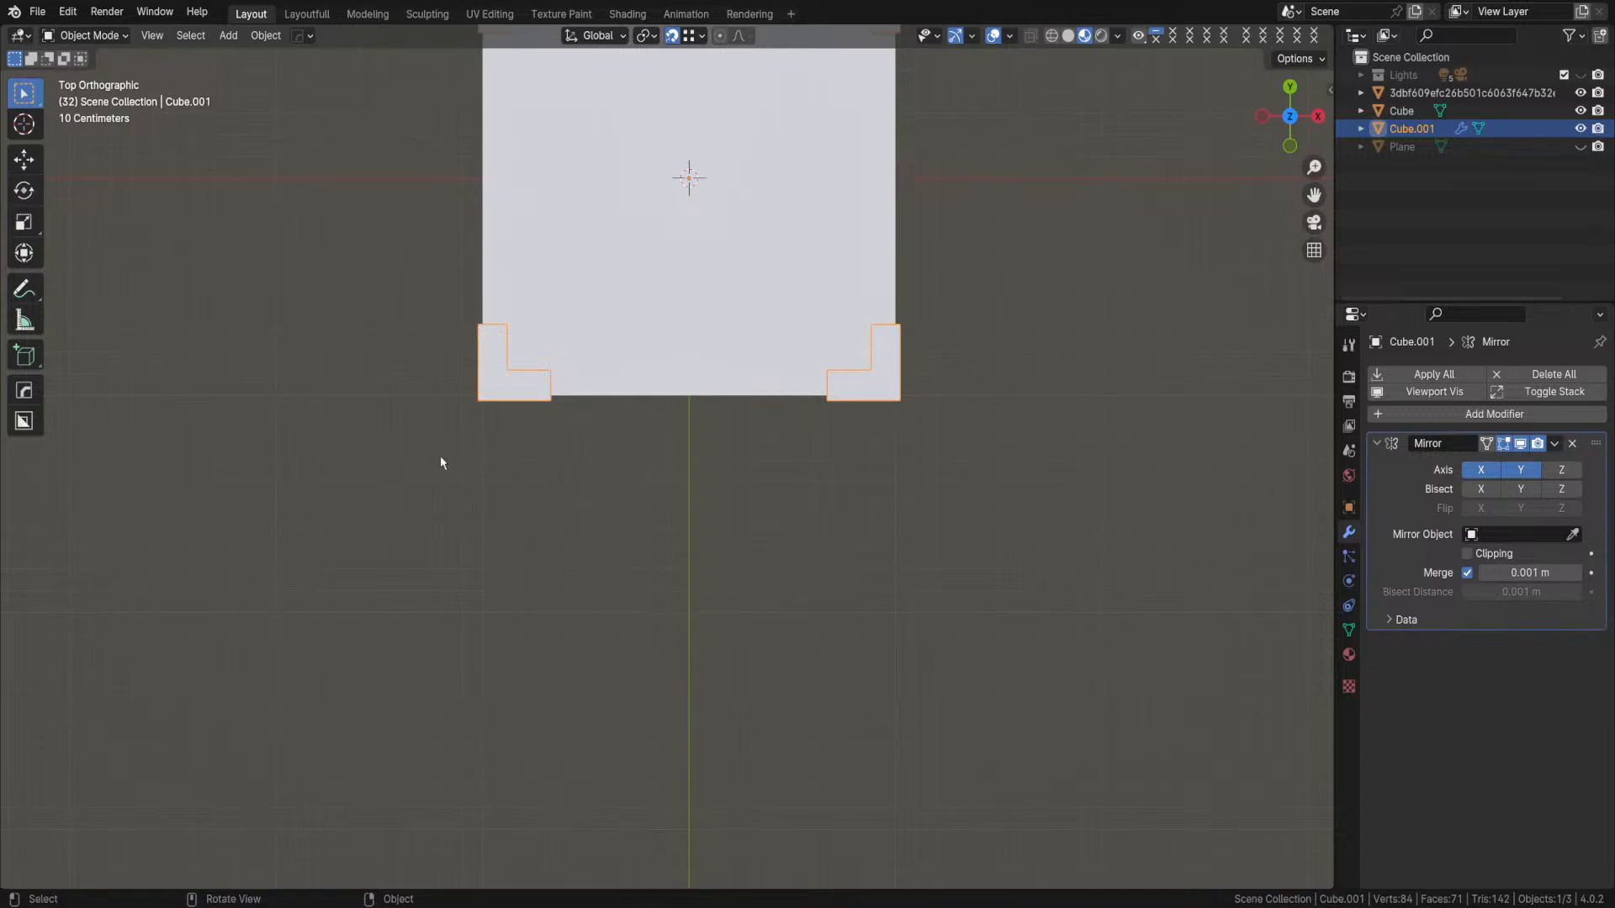
left_click(266, 36)
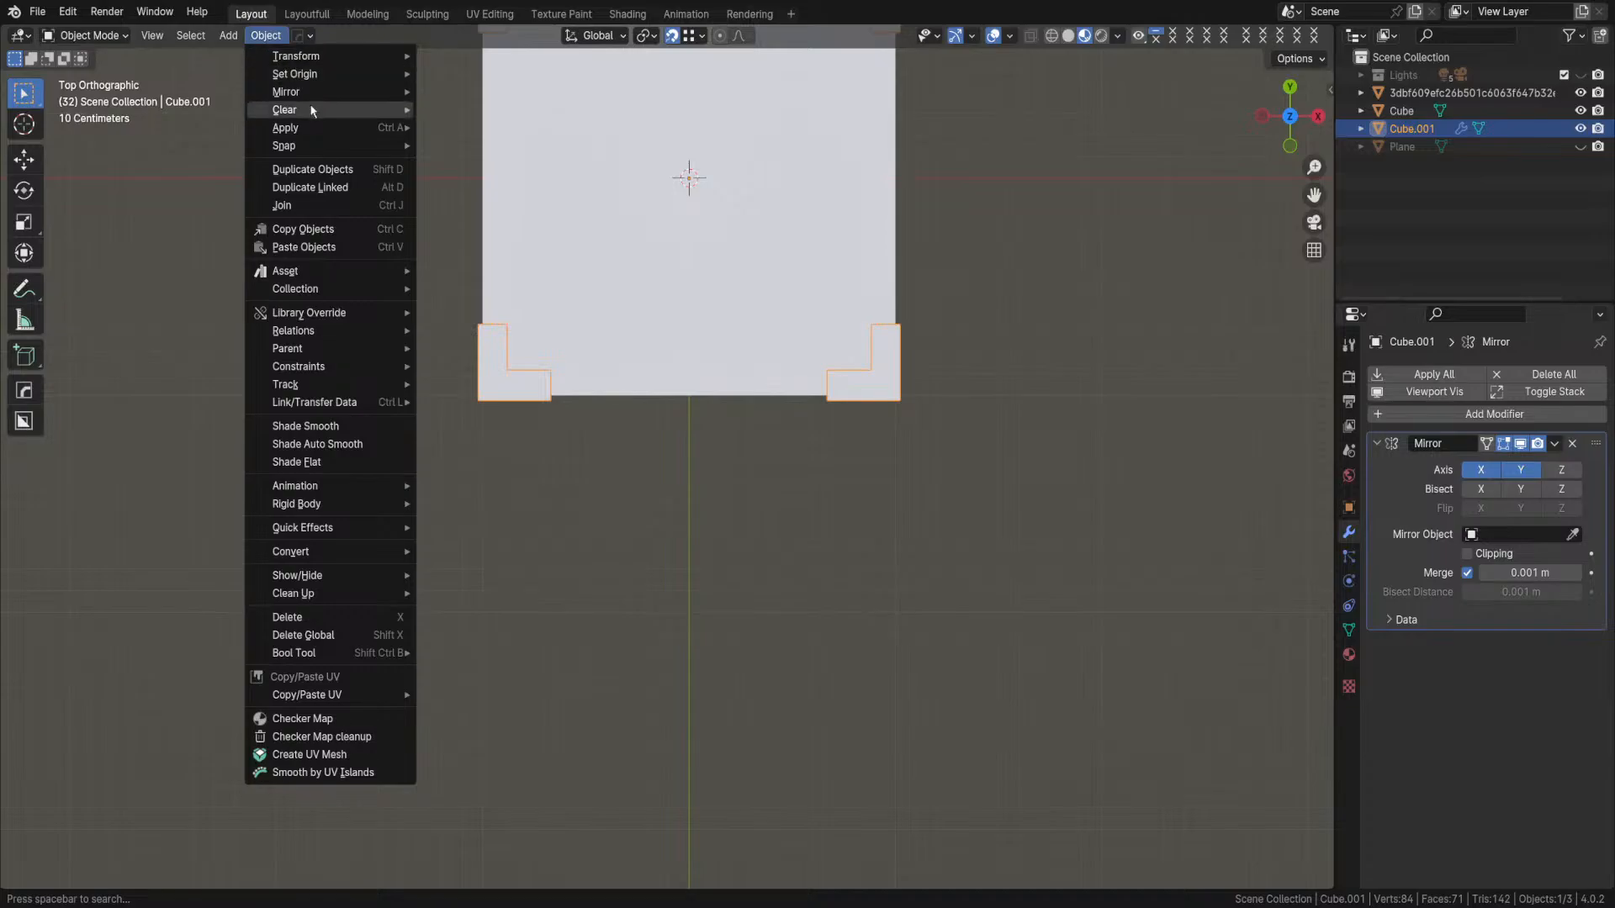
mouse_move(305, 77)
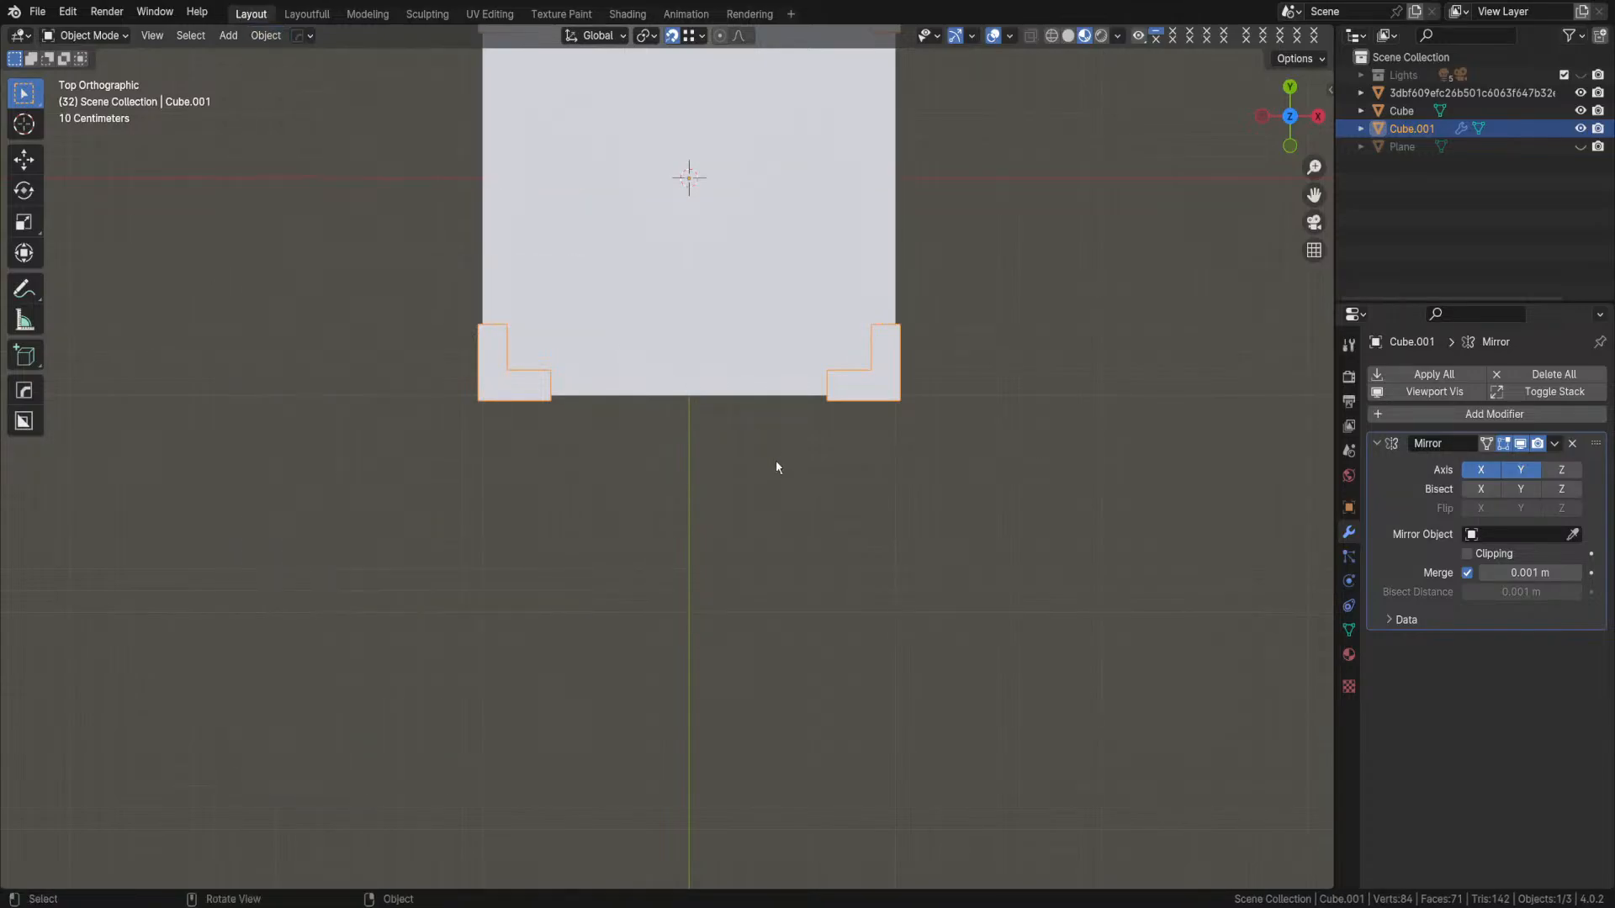
left_click(777, 469)
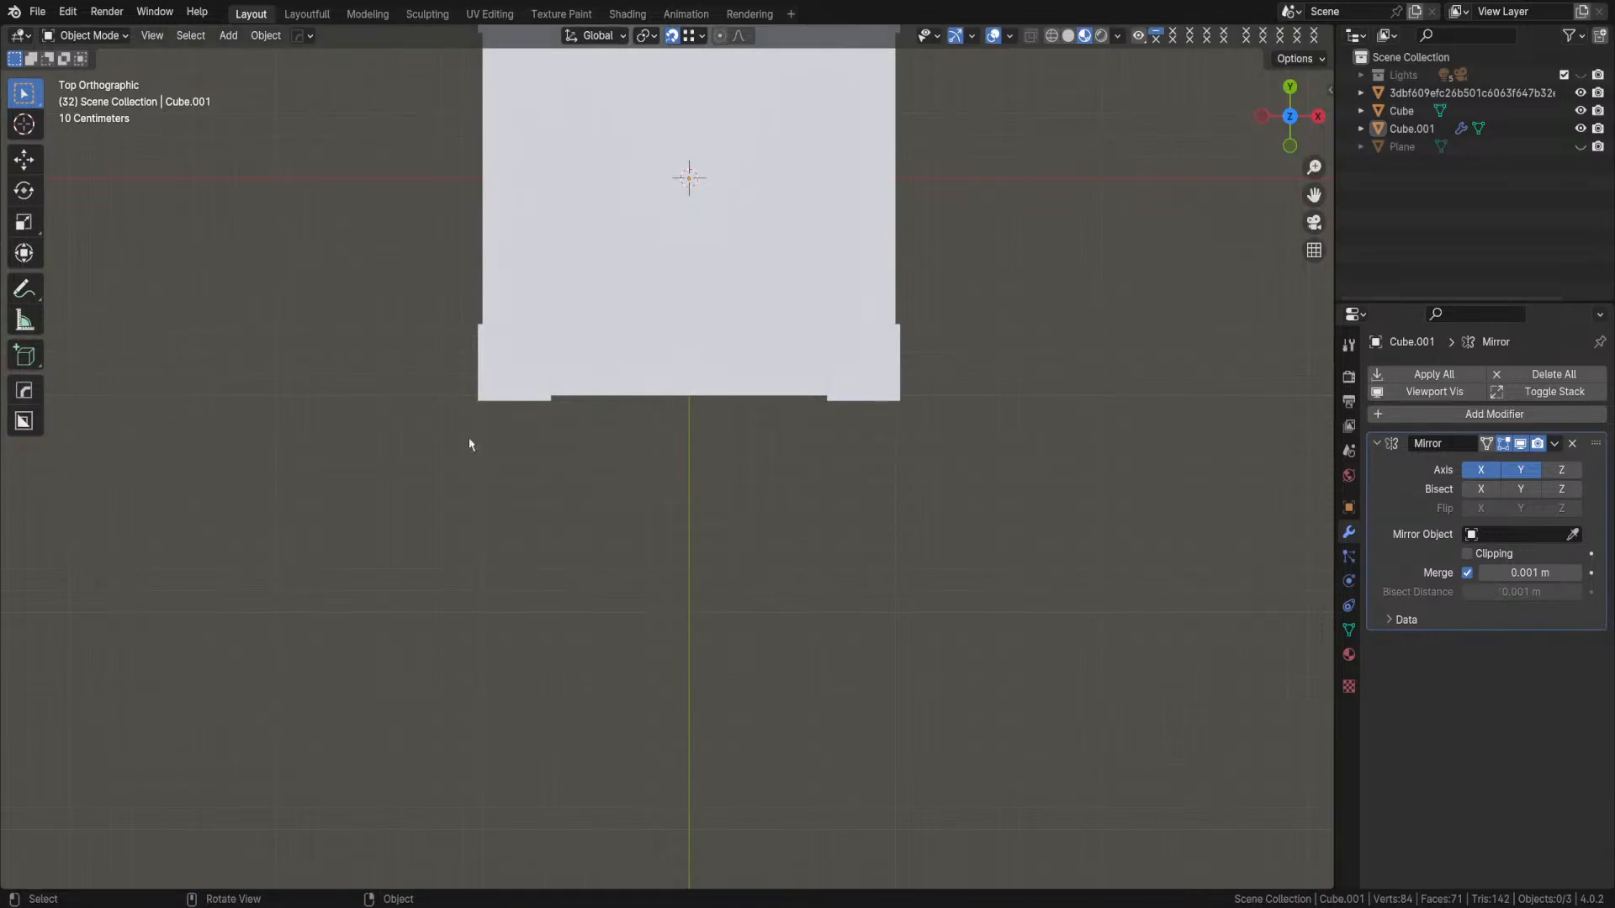
- Select the mirrored corner posts and display their item transform values in the sidebar, with the 3D Cursor section collapsed
scroll(609, 437, "down", 3)
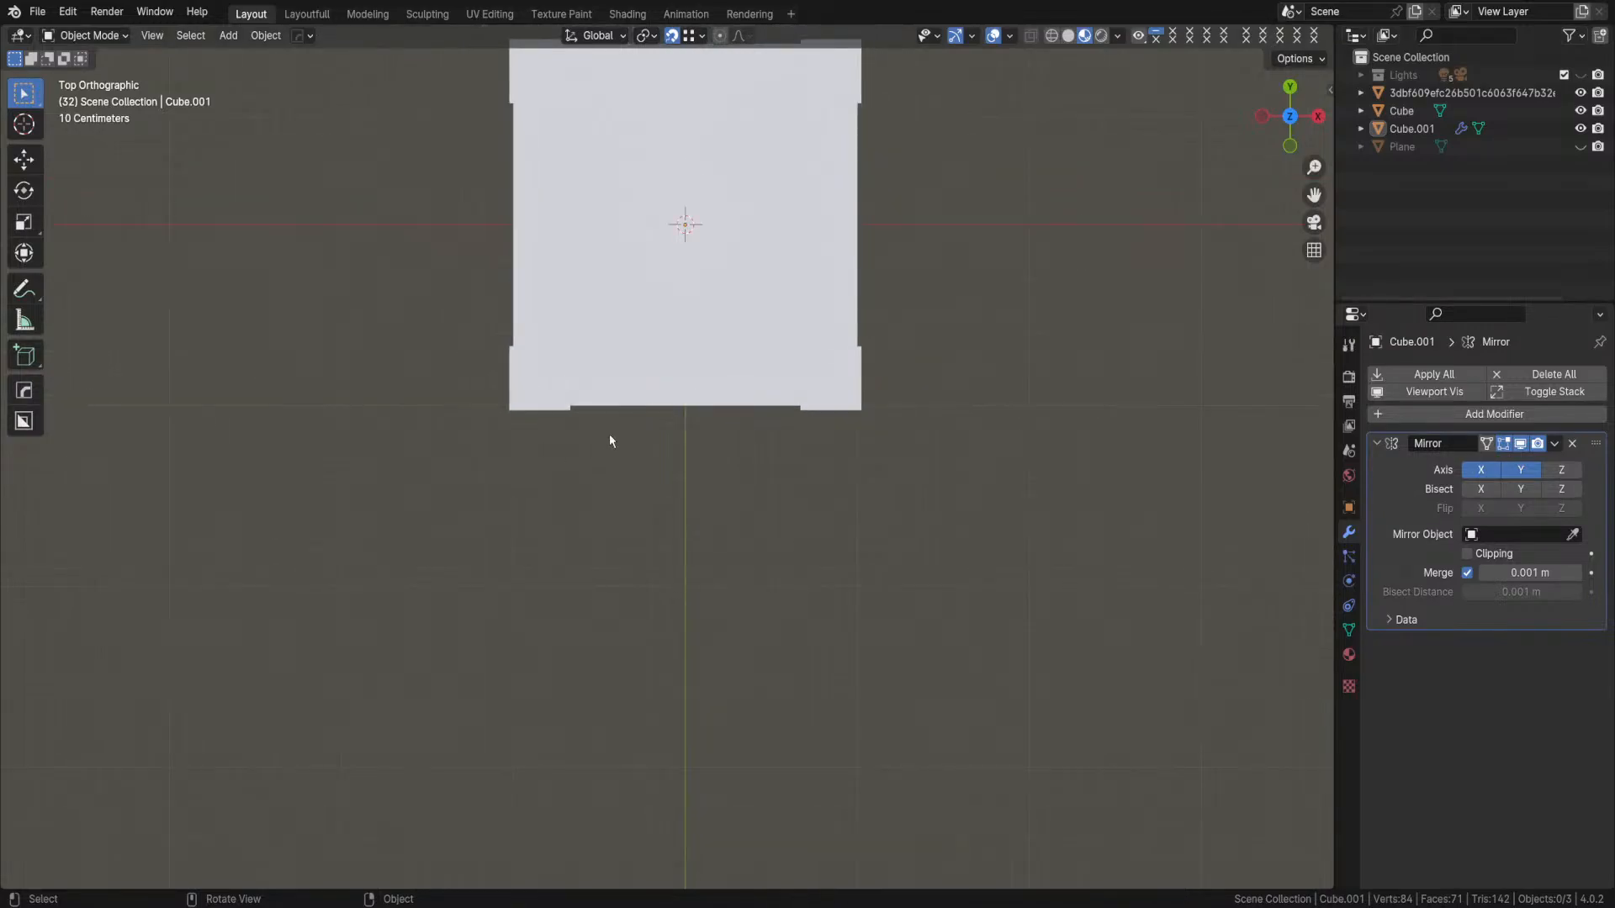
scroll(609, 439, "up", 2)
scroll(587, 481, "down", 2)
middle_click_drag(587, 481, 602, 317)
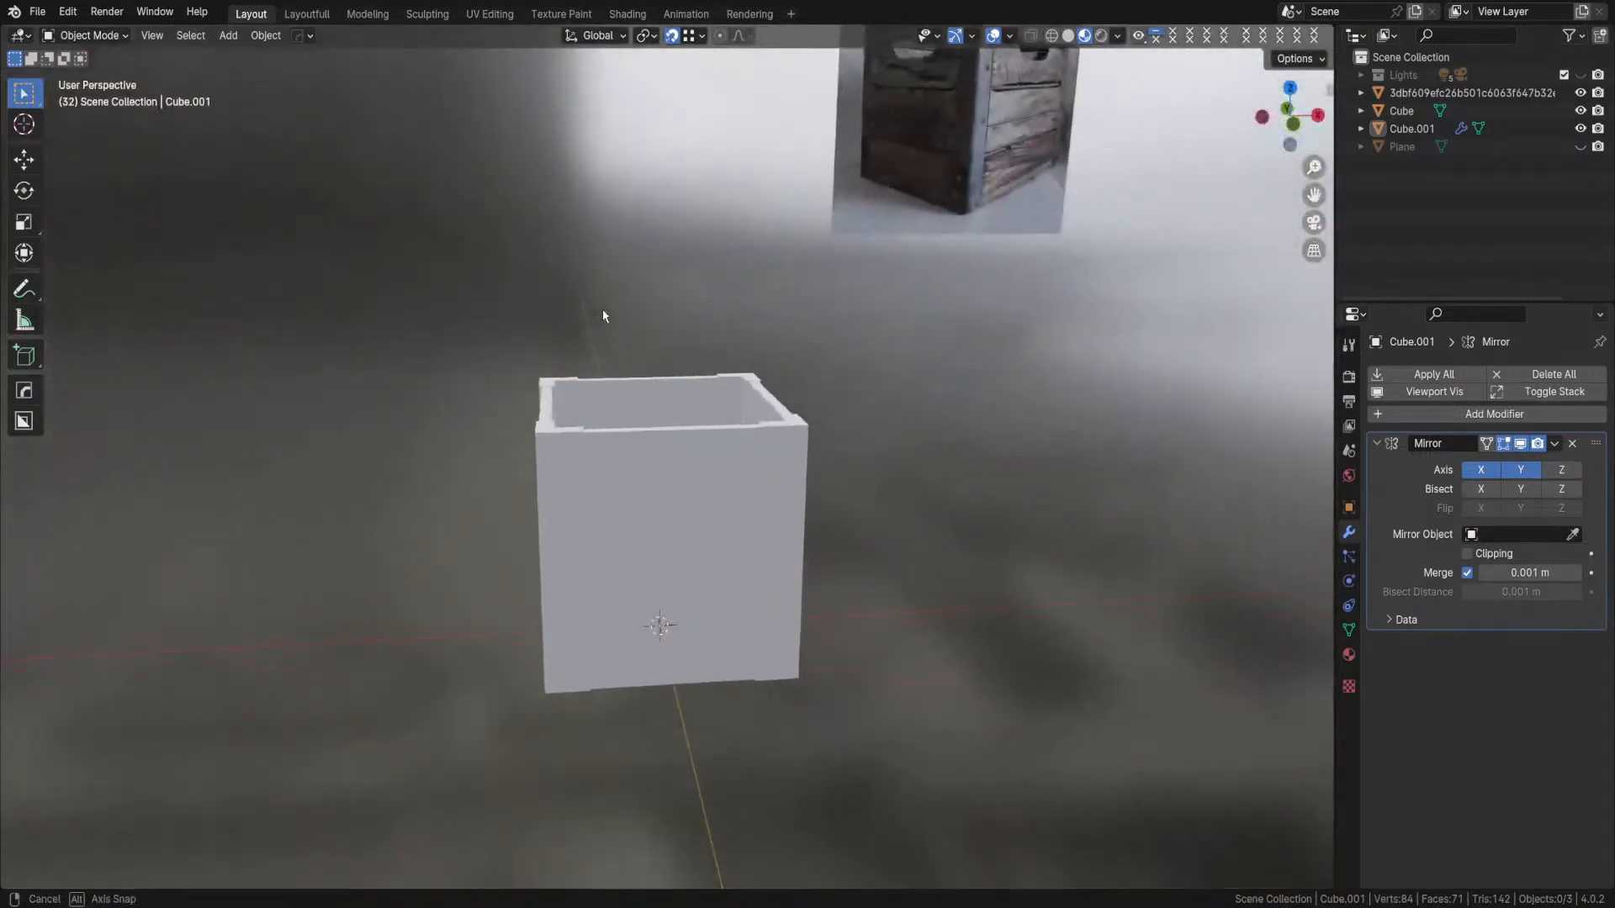
left_click(572, 525)
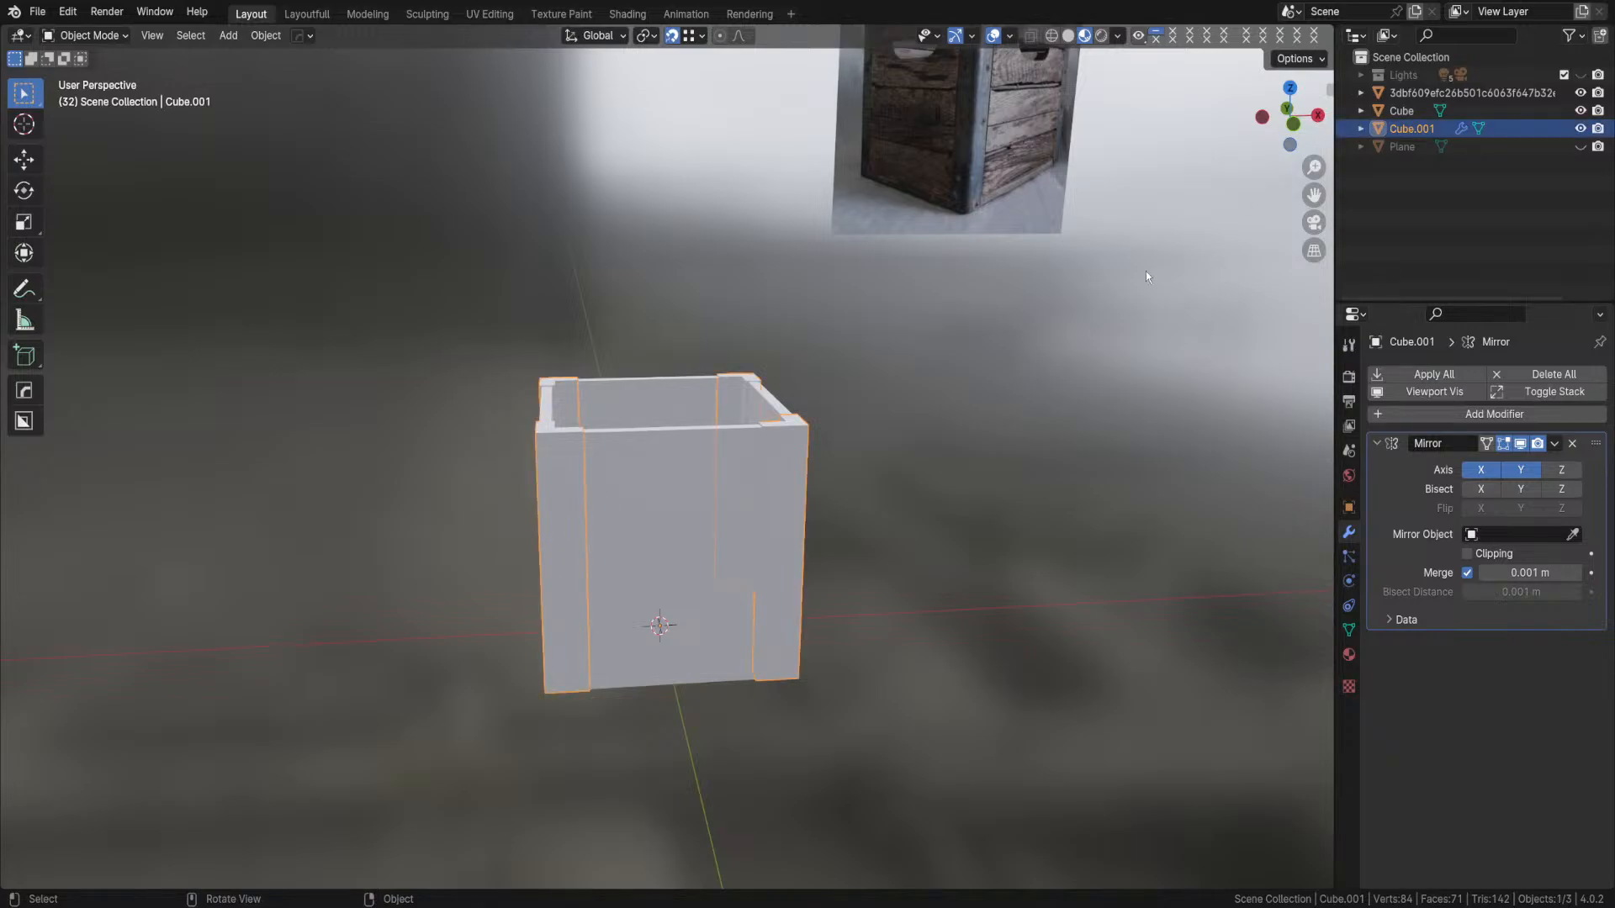
key("n")
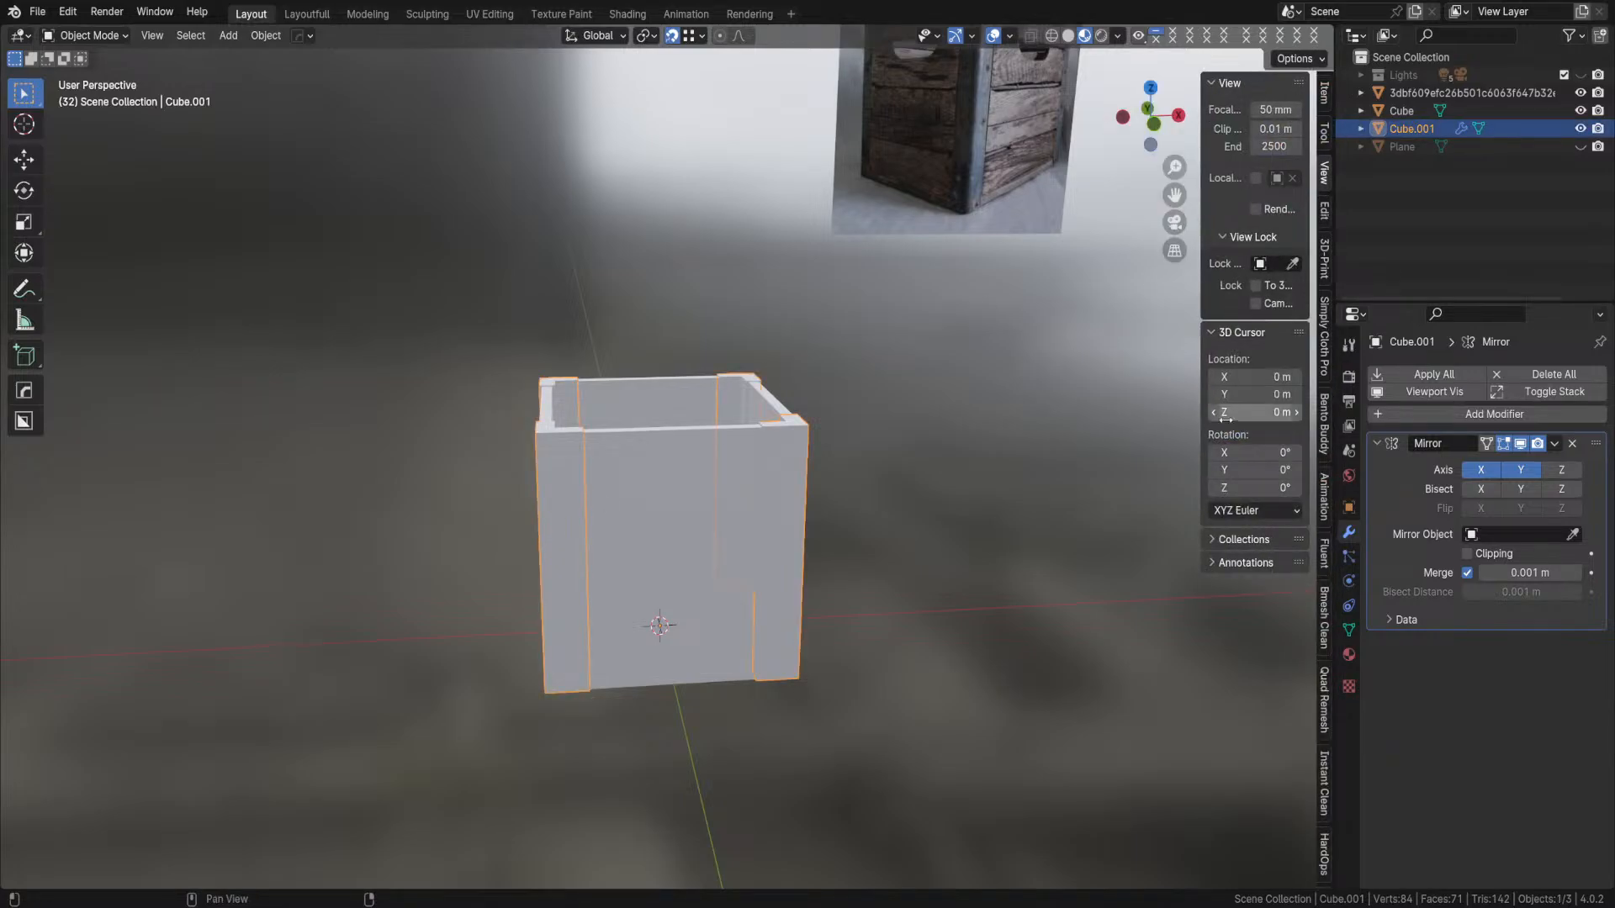
left_click(1241, 332)
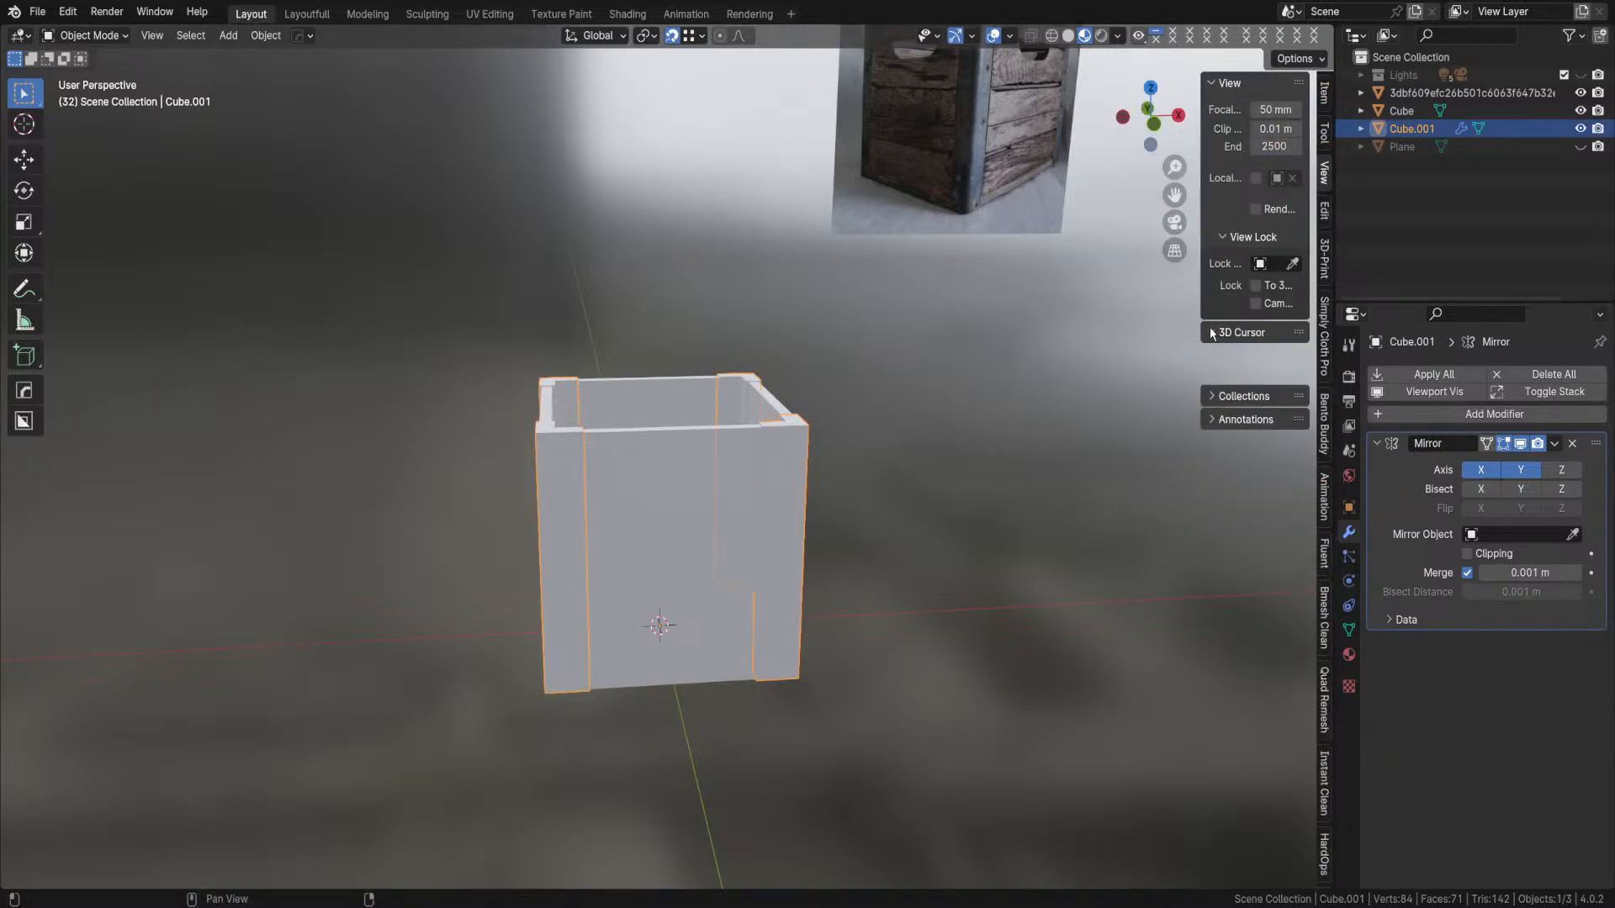
left_click(1326, 94)
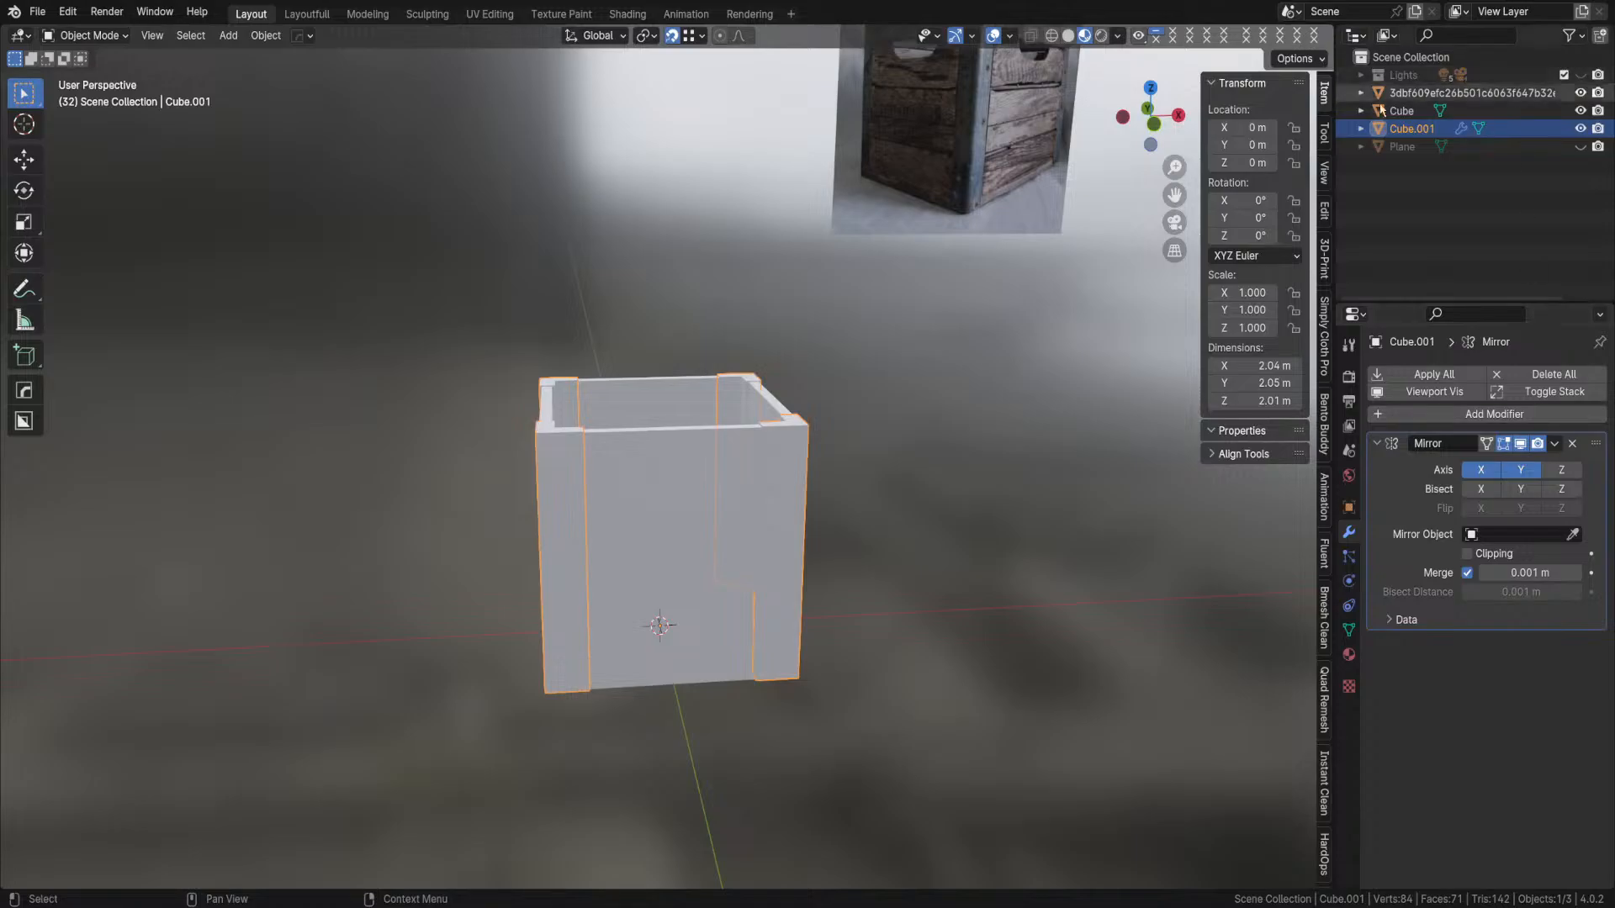
- Open the corner post mesh for vertex editing and enable X-ray display in the front view
middle_click_drag(547, 329, 557, 519)
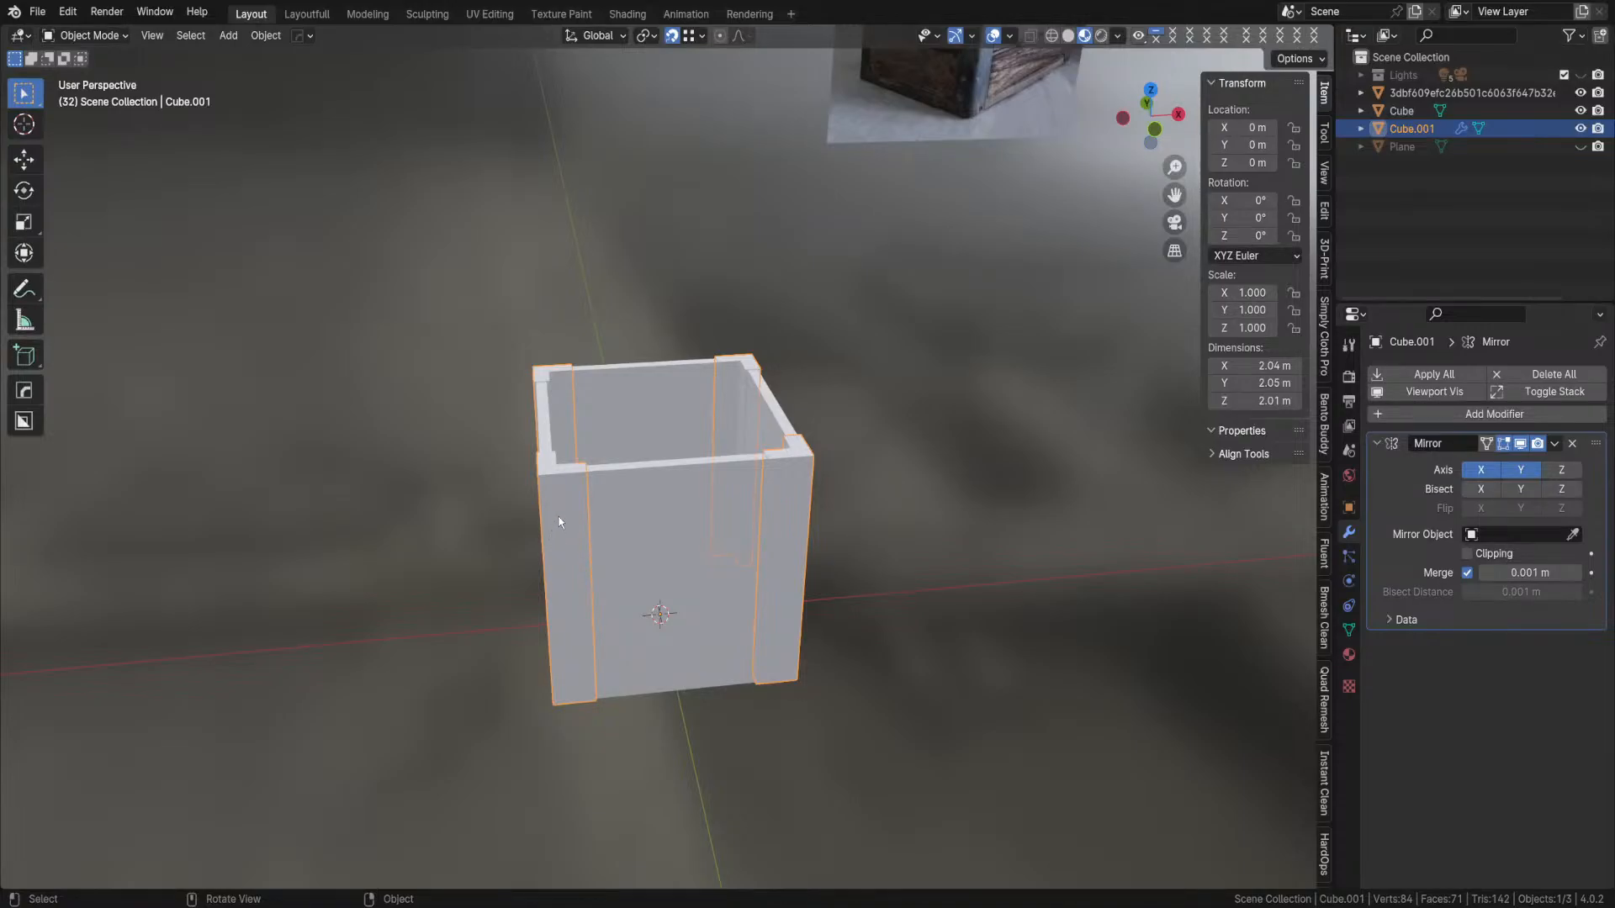
key("Tab")
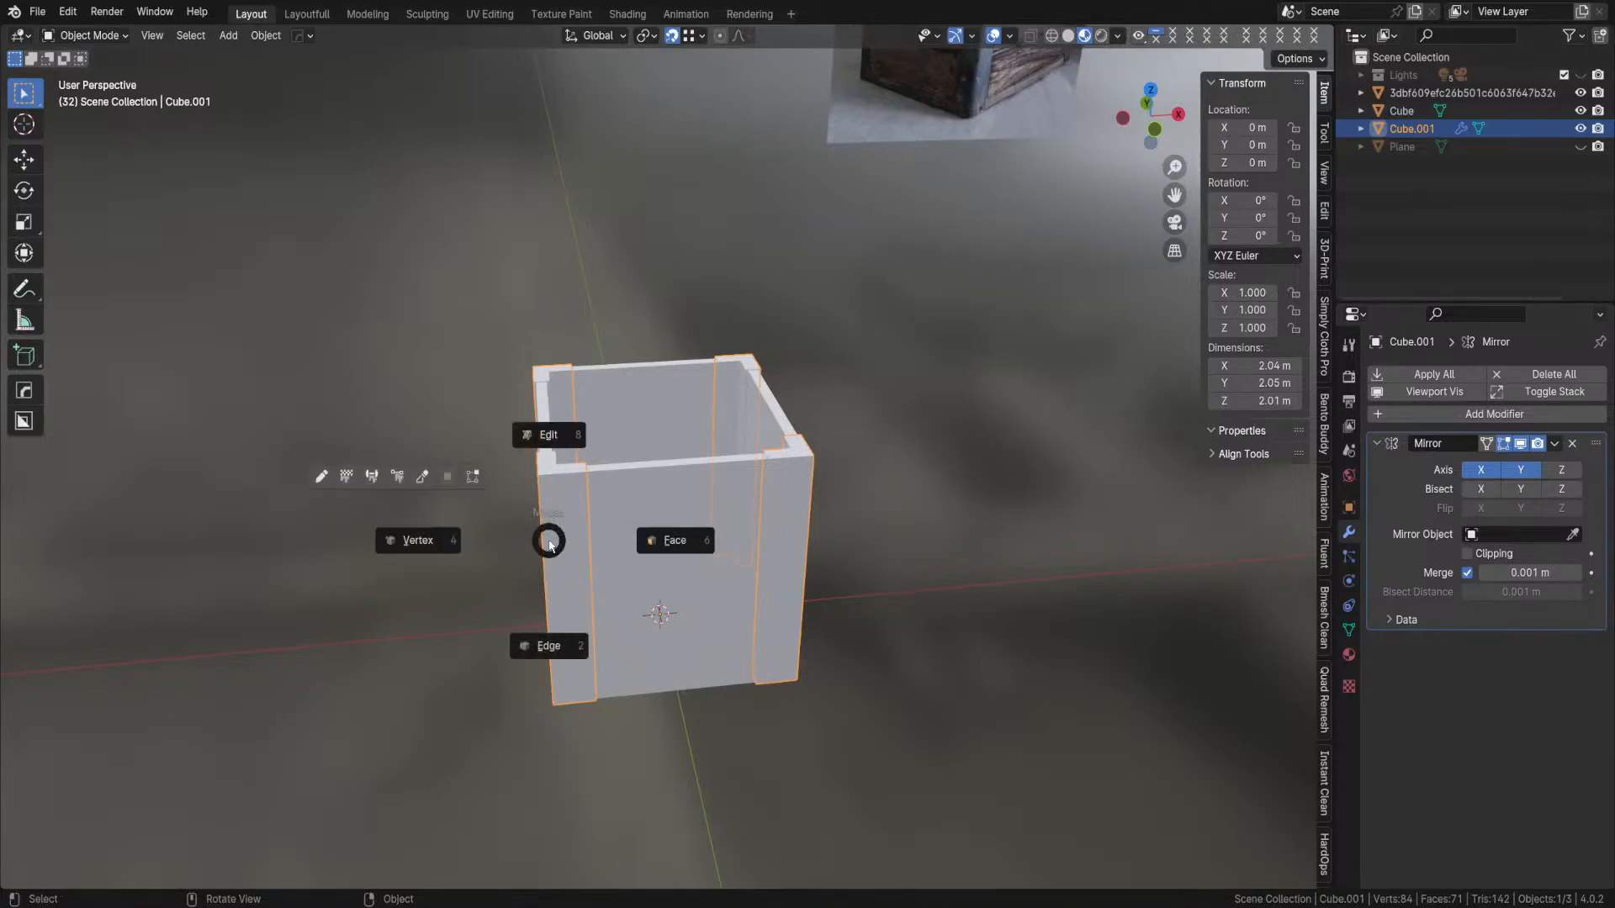
left_click(422, 552)
mouse_move(545, 568)
middle_mouse_down()
mouse_move(569, 573)
mouse_move(559, 583)
middle_mouse_up()
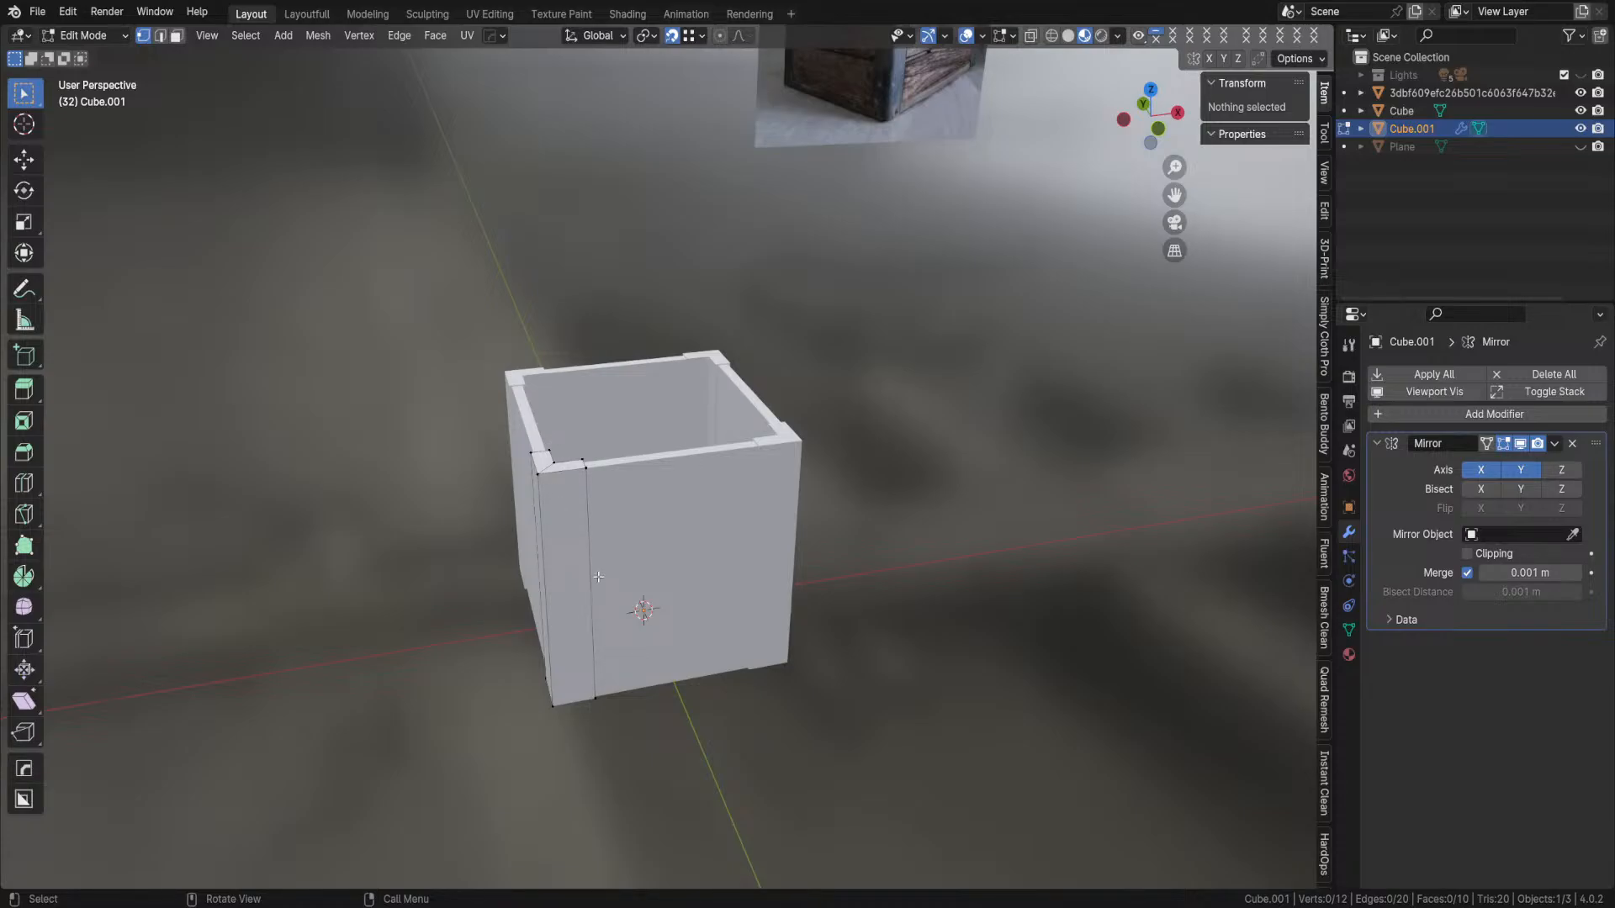
key("KP_1")
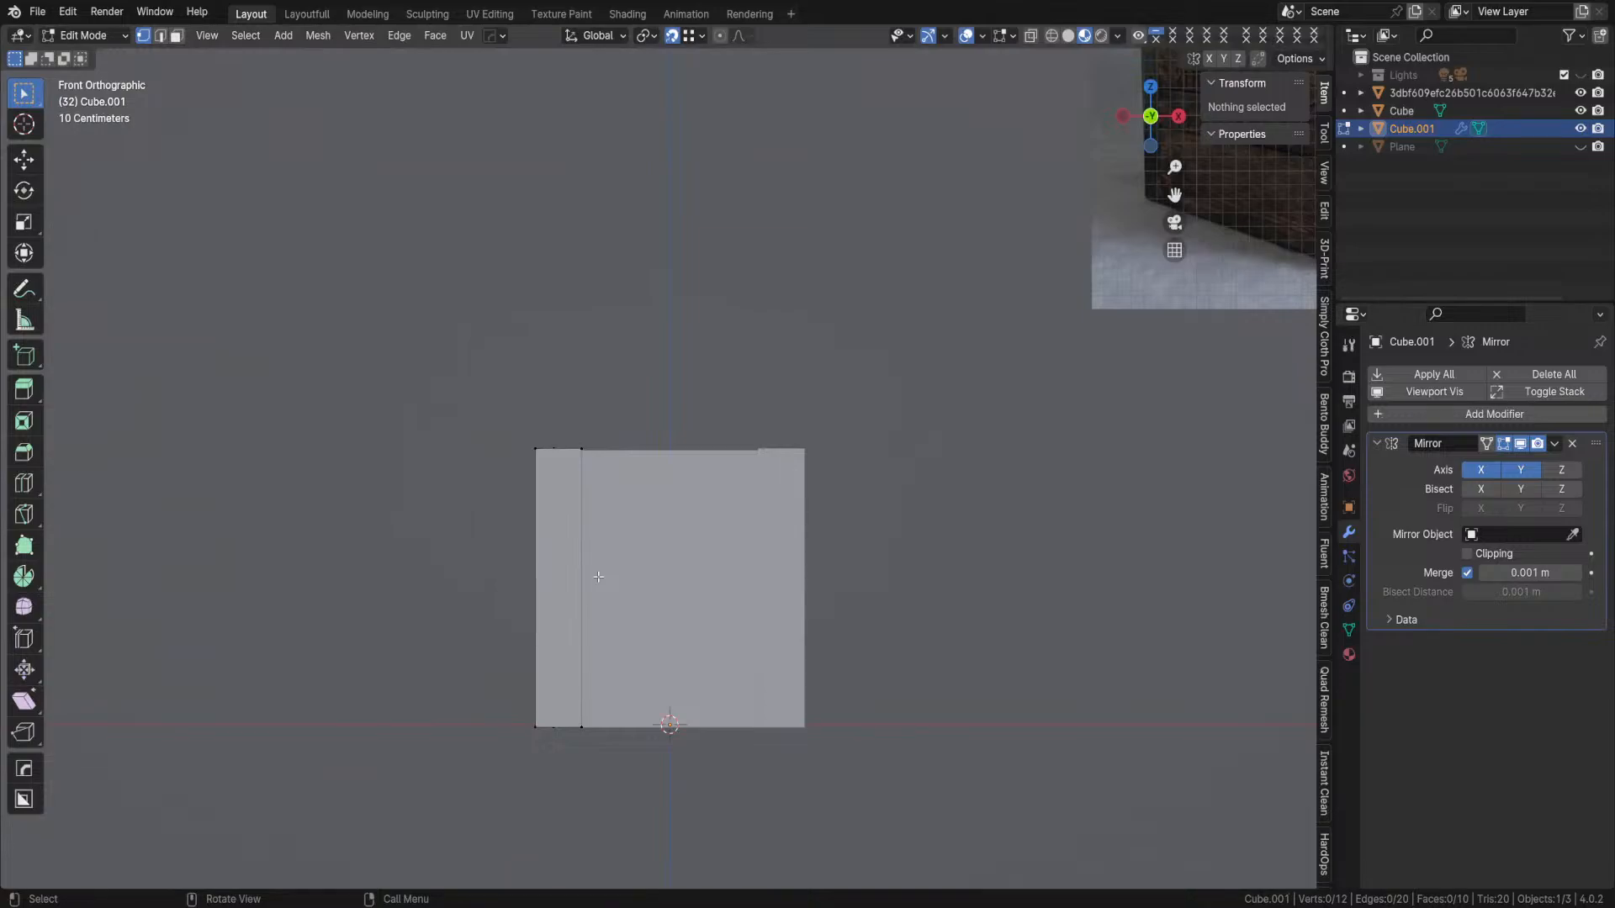
left_click(1030, 35)
scroll(572, 455, "up", 4)
left_click_drag(312, 344, 618, 536)
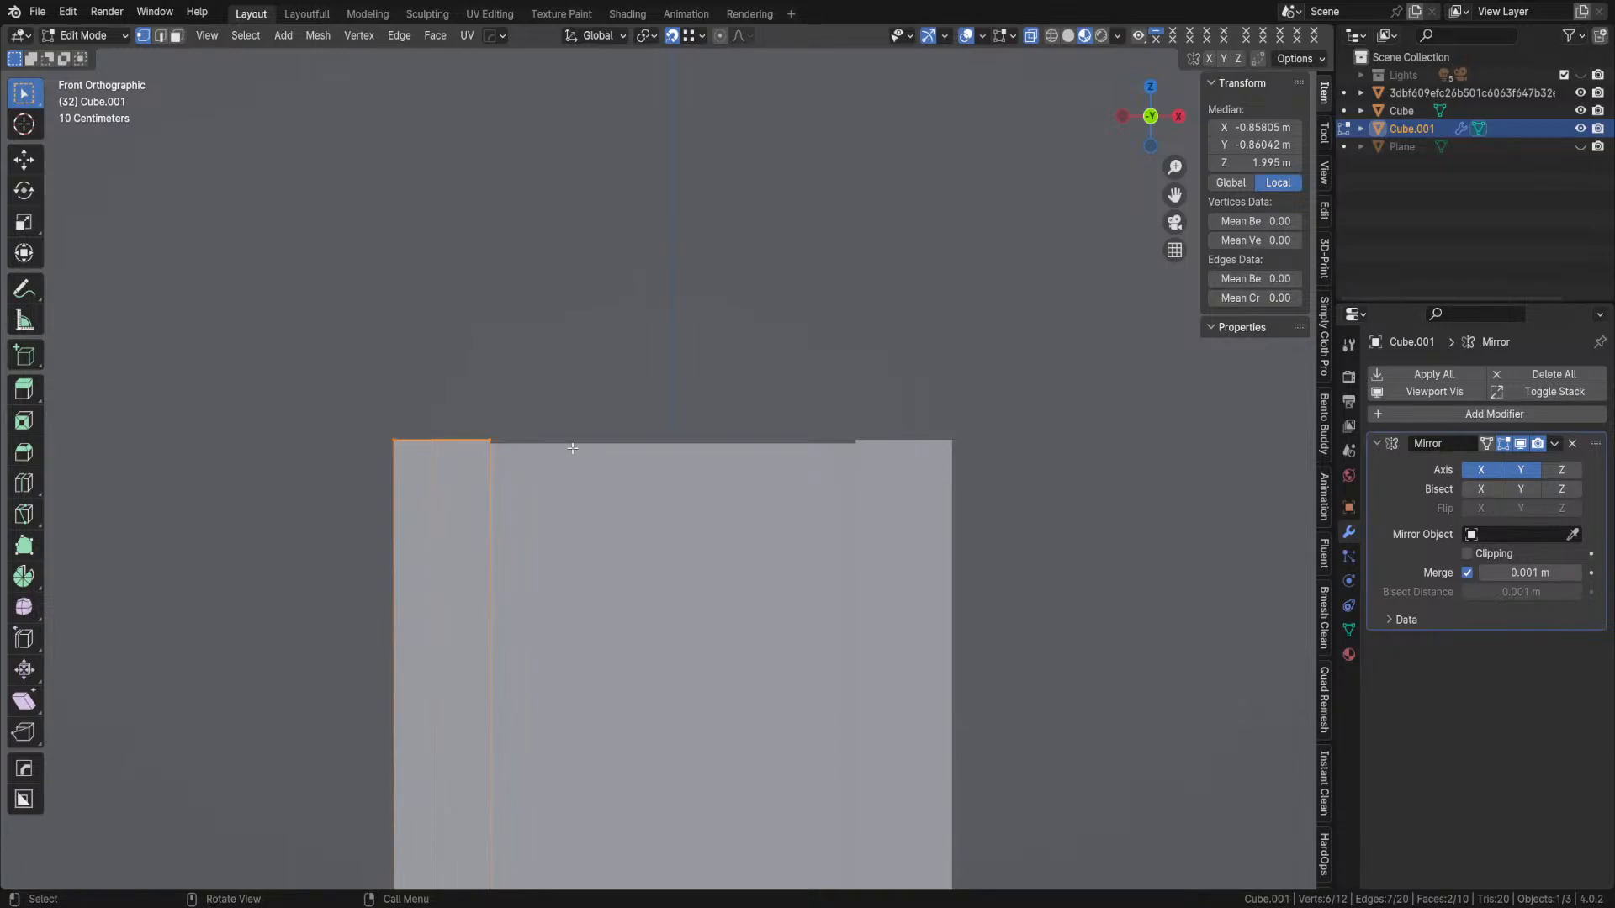
scroll(572, 449, "down", 1)
scroll(572, 448, "down", 2)
middle_click_drag(621, 580, 659, 535, "shift")
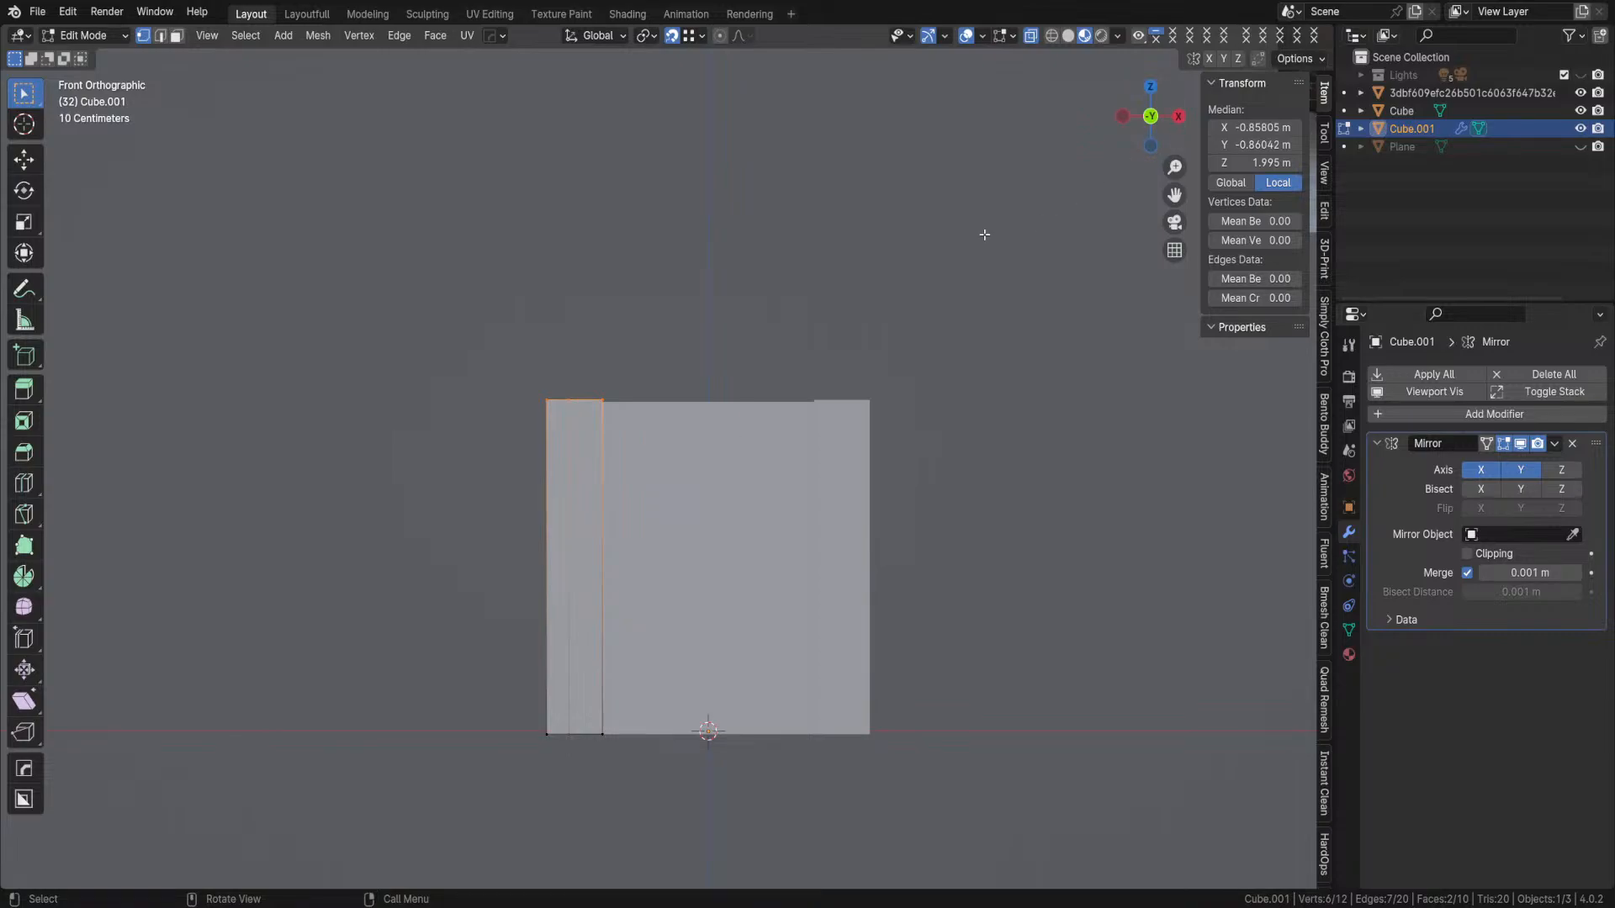
left_click(984, 236)
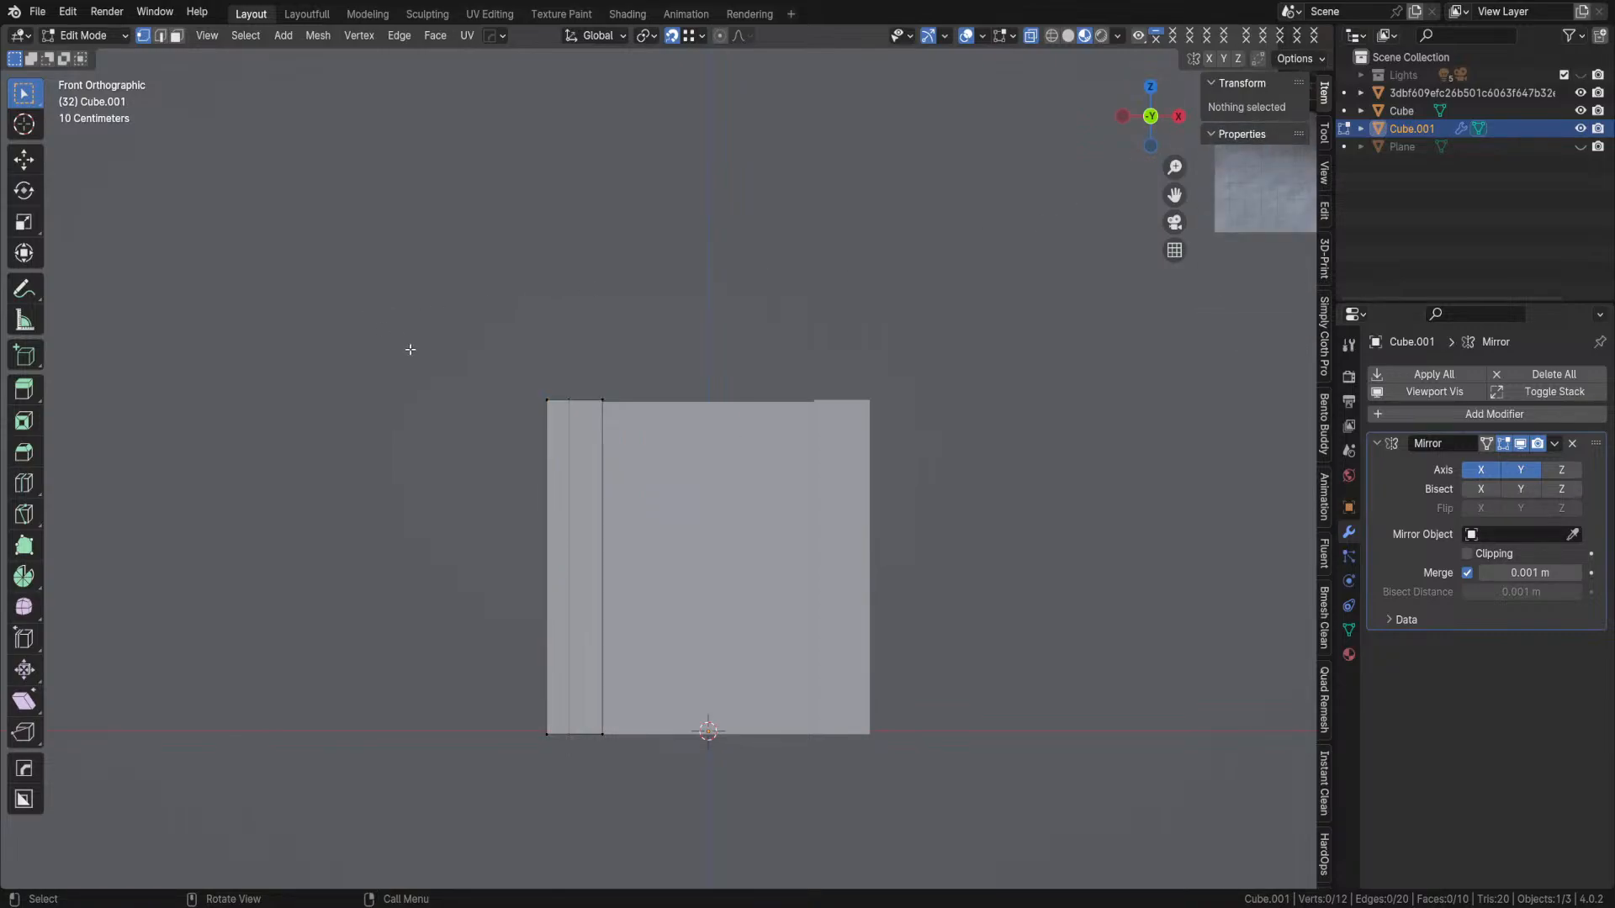
left_click_drag(411, 294, 459, 501)
left_click_drag(431, 313, 493, 709)
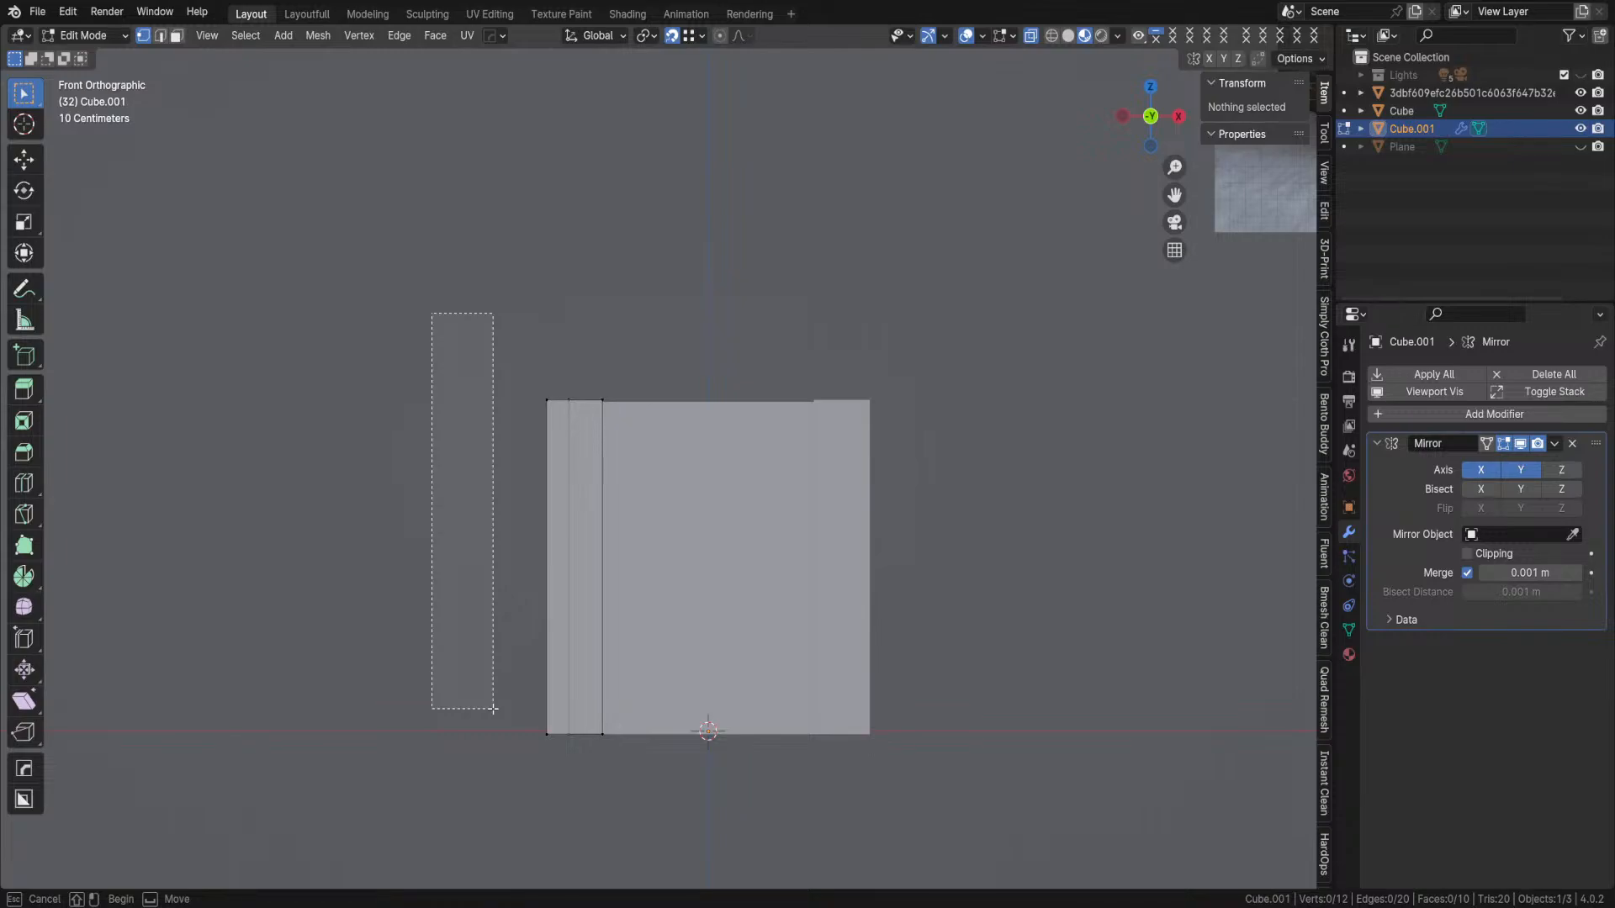
left_click_drag(493, 709, 493, 709)
- Select the corner post's outer side vertices in the front view and flatten them by scaling to 0 along X
middle_click_drag(501, 581, 496, 584)
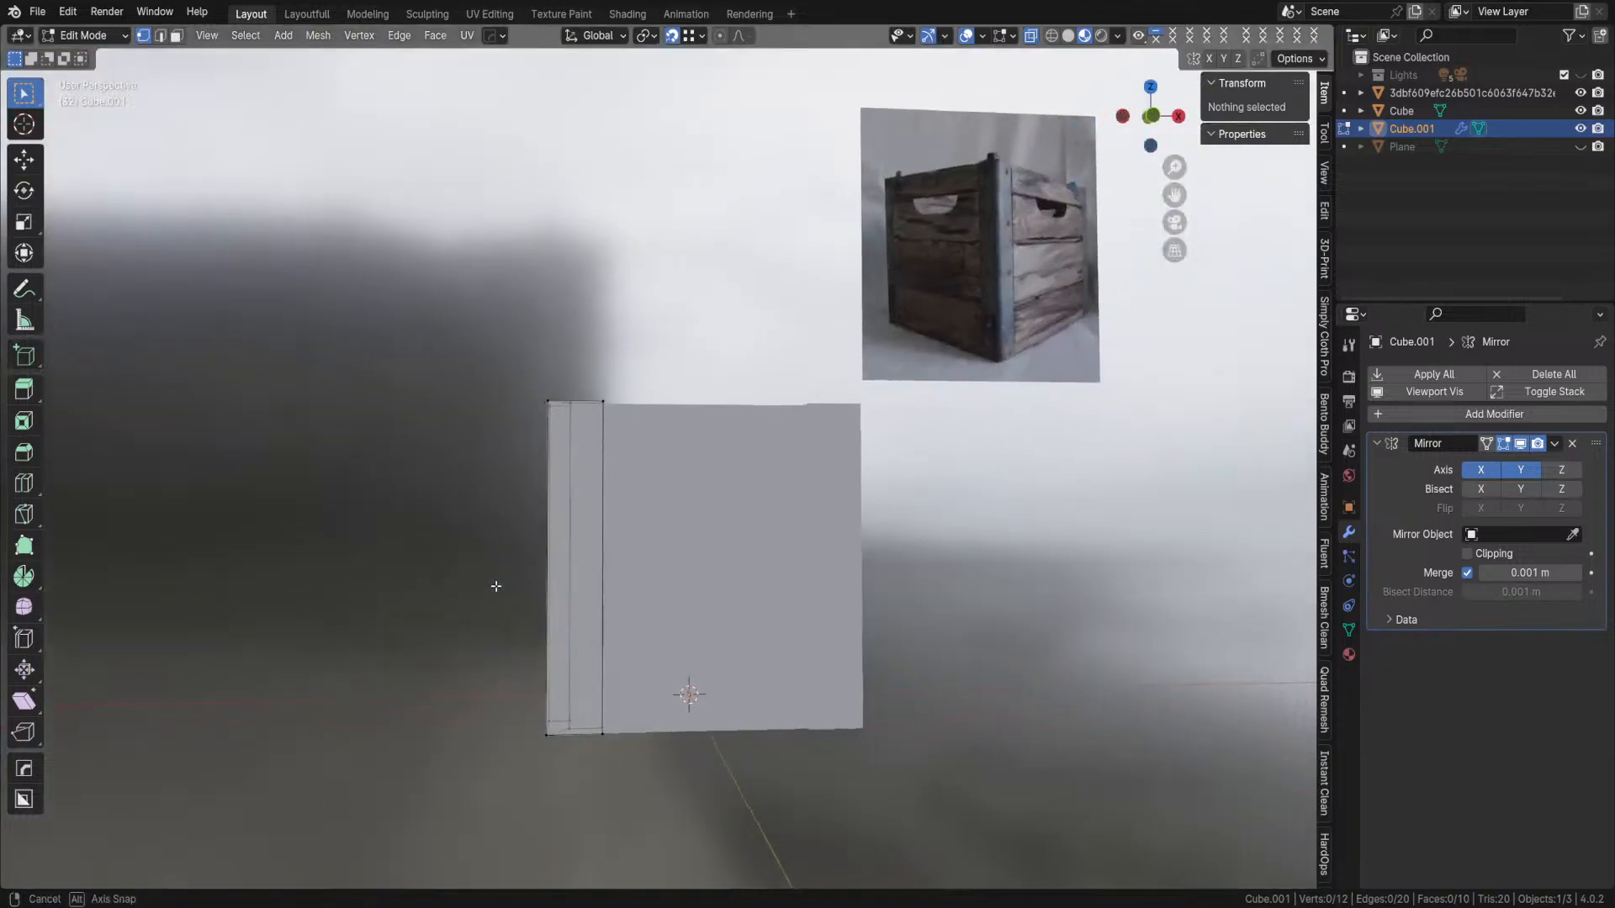
key("KP_1")
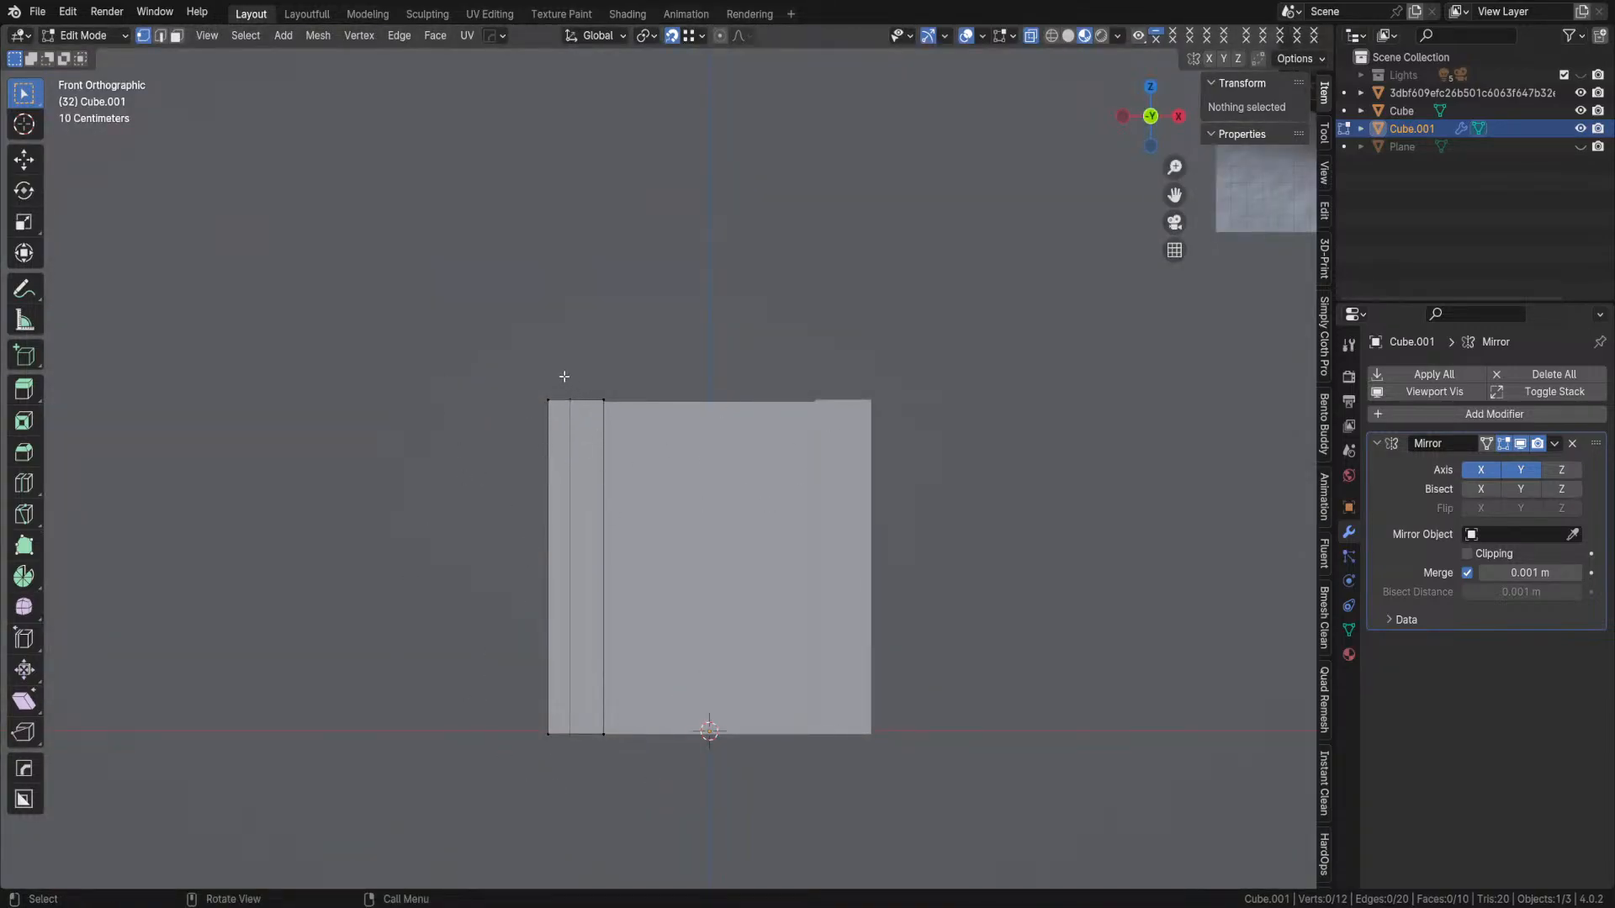
middle_click_drag(409, 476, 367, 451)
key("KP_1")
scroll(366, 451, "up", 2)
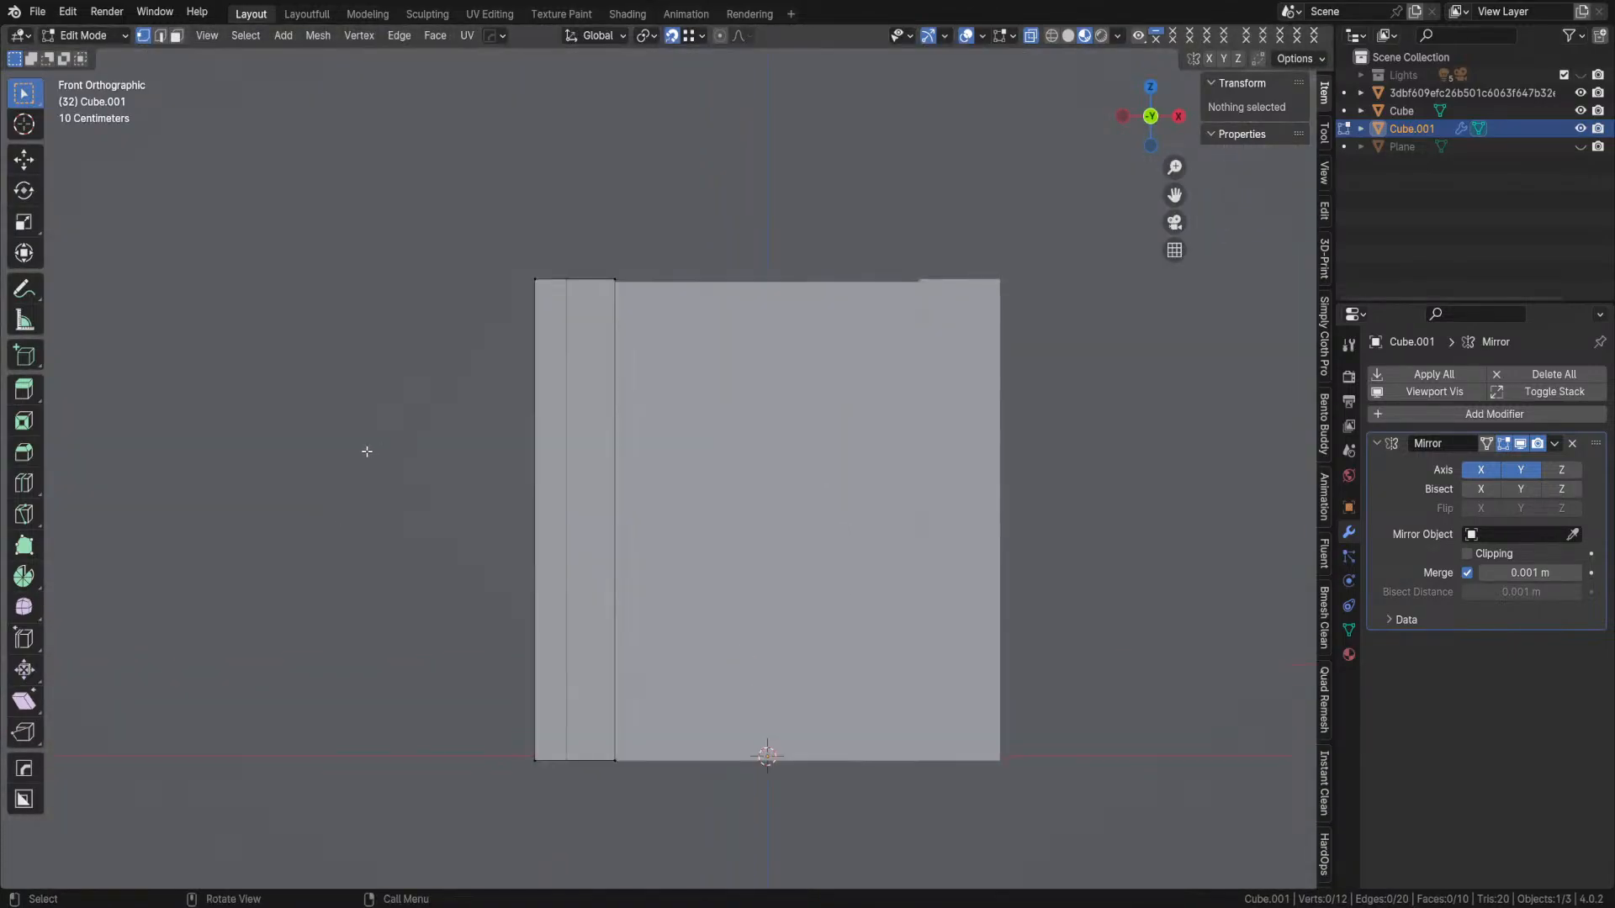
left_click_drag(451, 233, 543, 830)
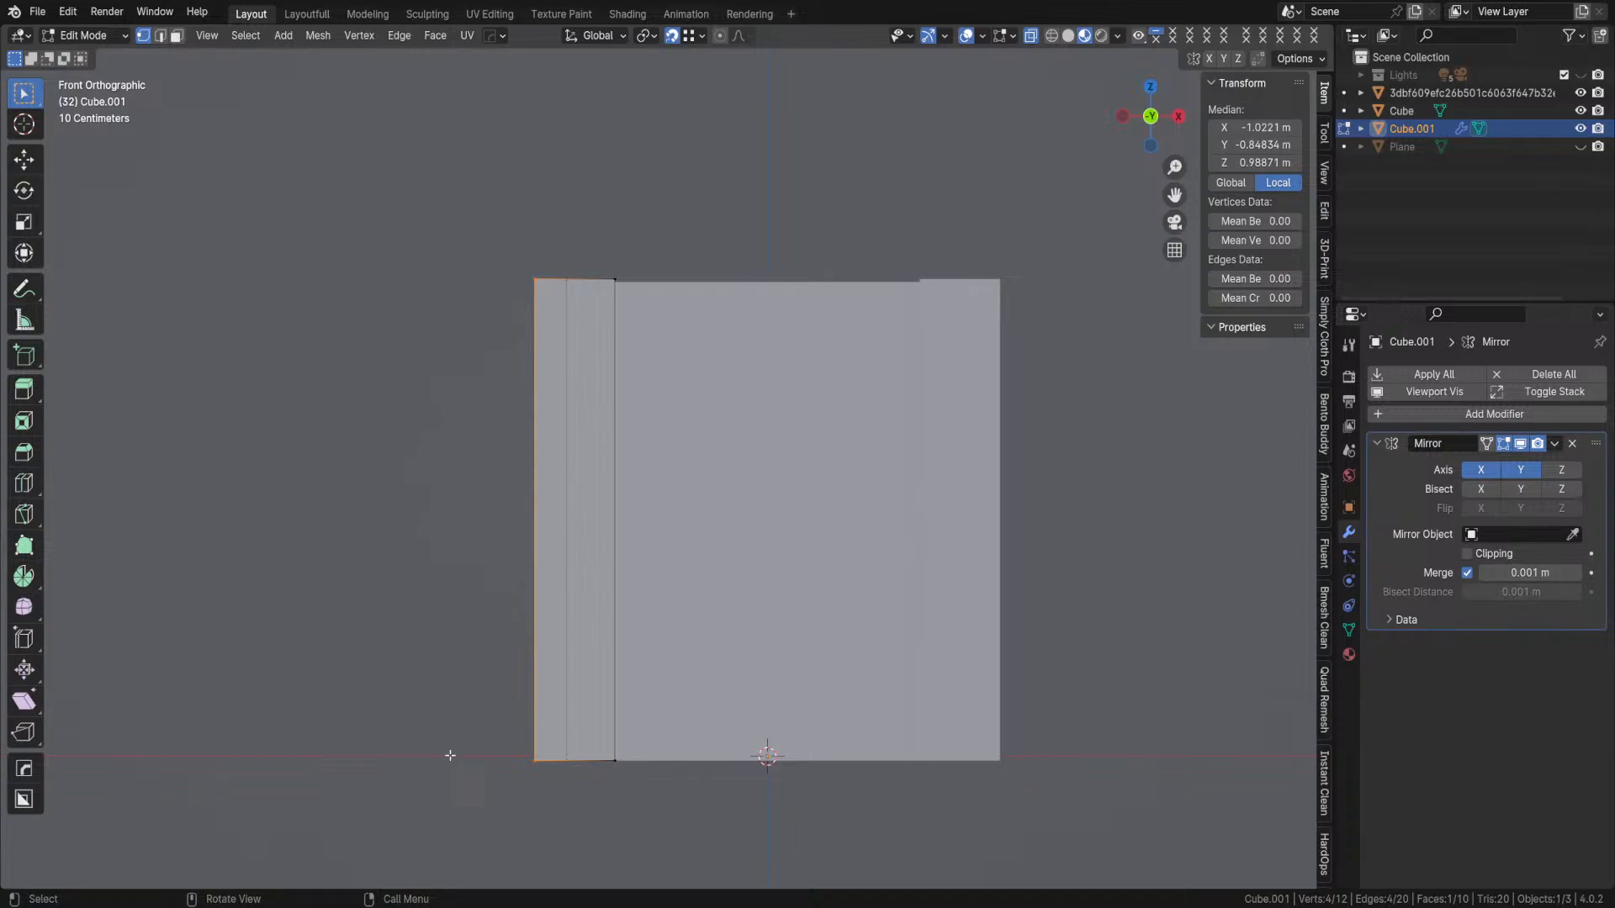
key("s")
key("x")
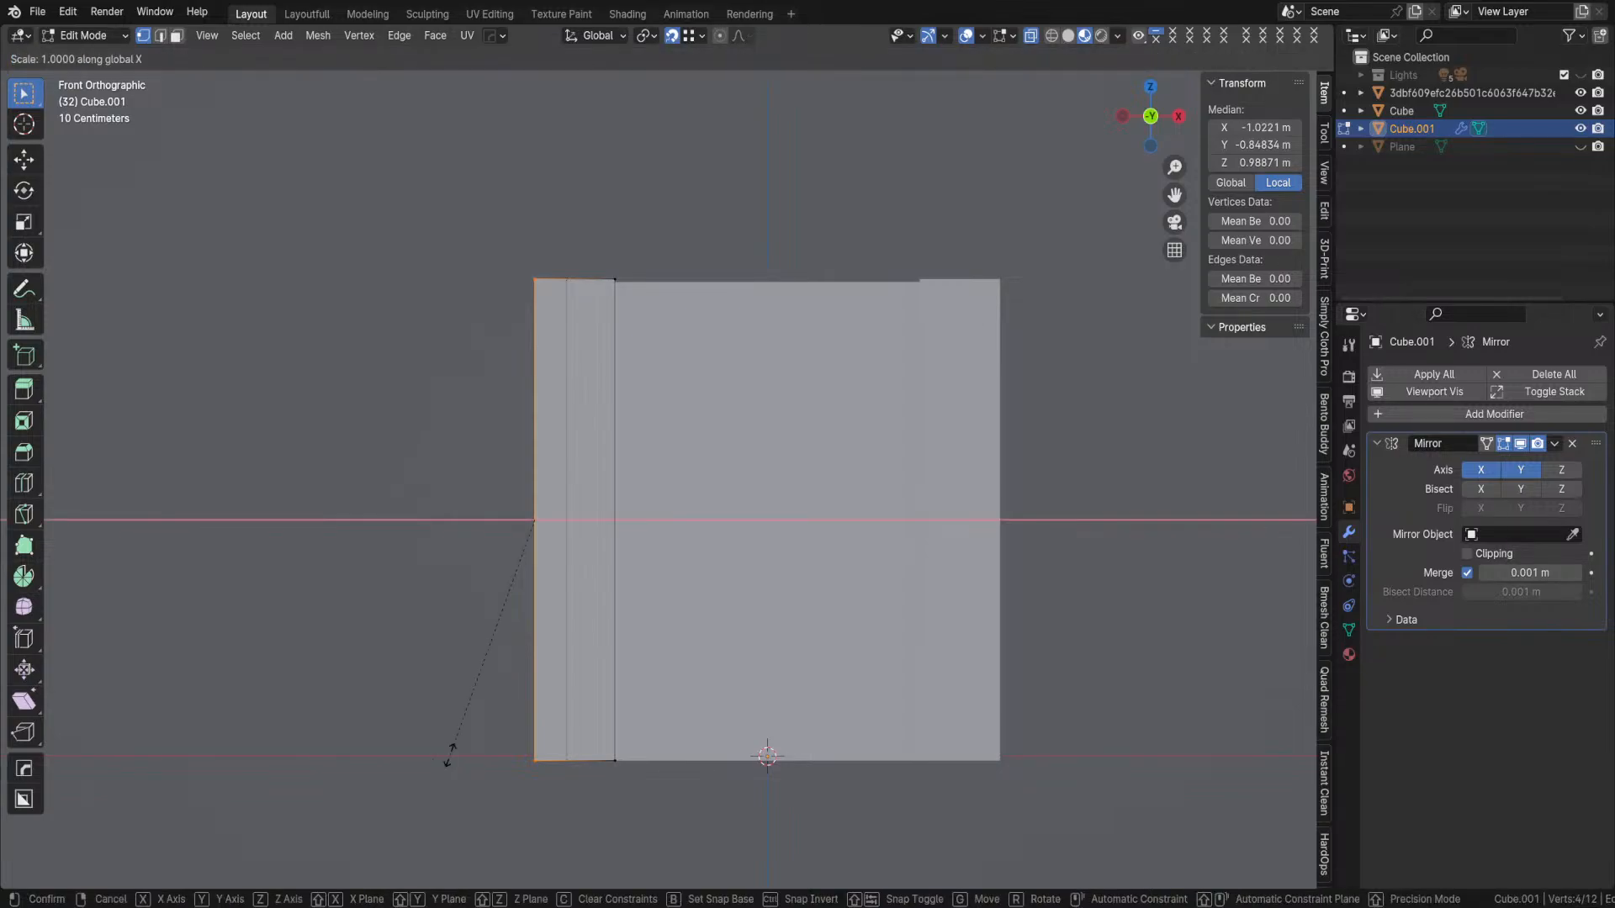
key("0")
key("Return")
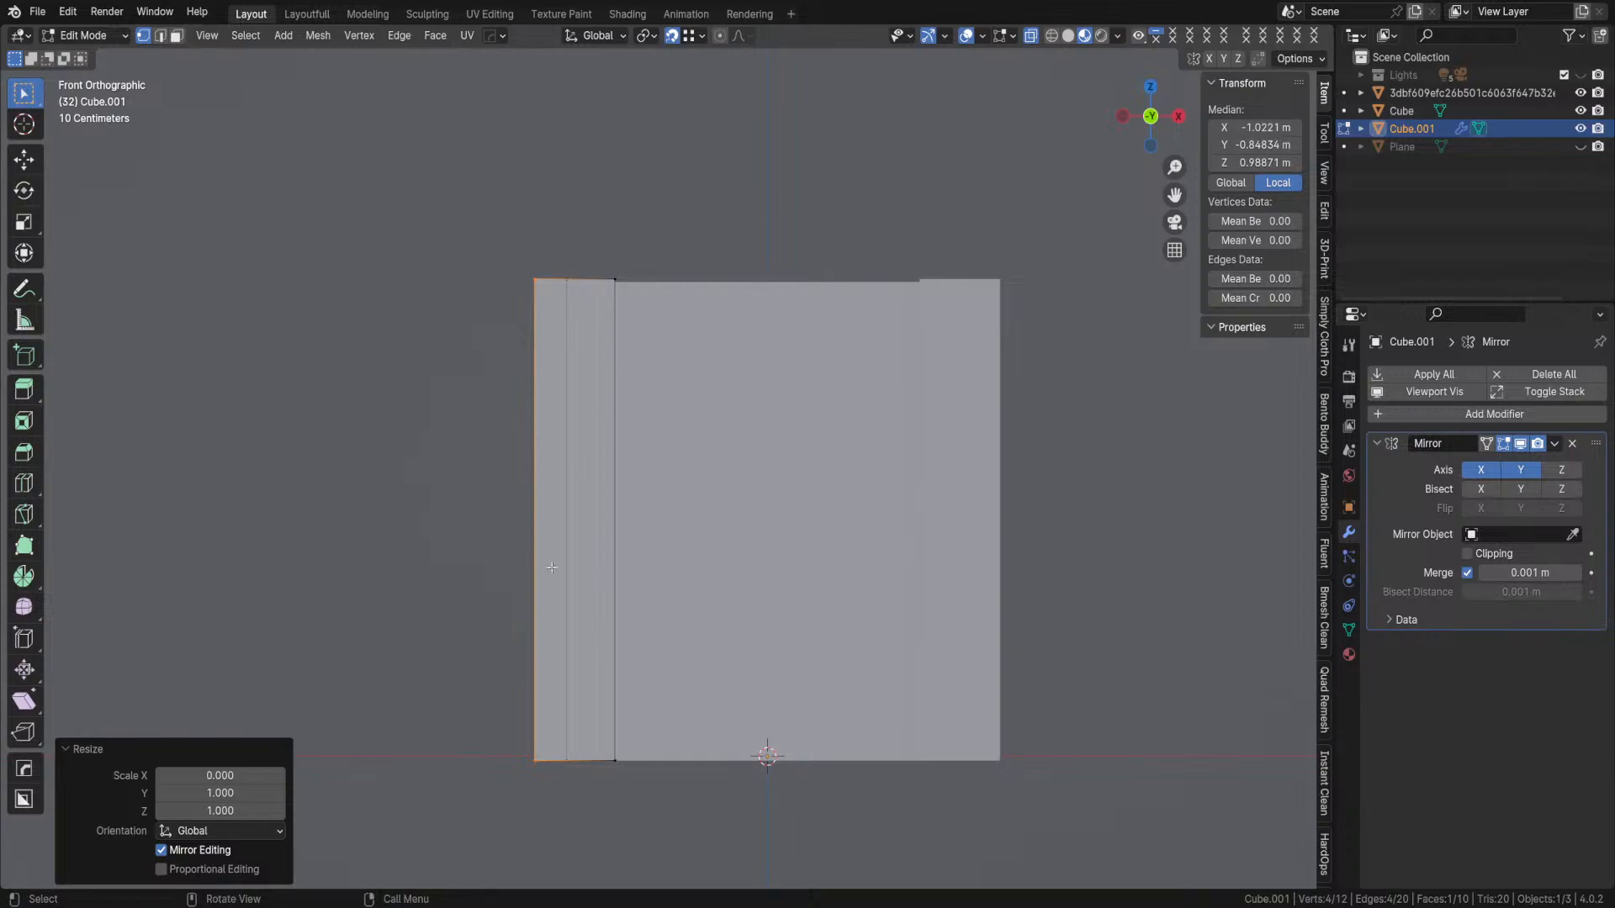
- Select the corner post's outer front vertices in the left view, flatten them by scaling to 0 along Y, and deselect
scroll(535, 561, "down", 1)
middle_click_drag(483, 577, 683, 593)
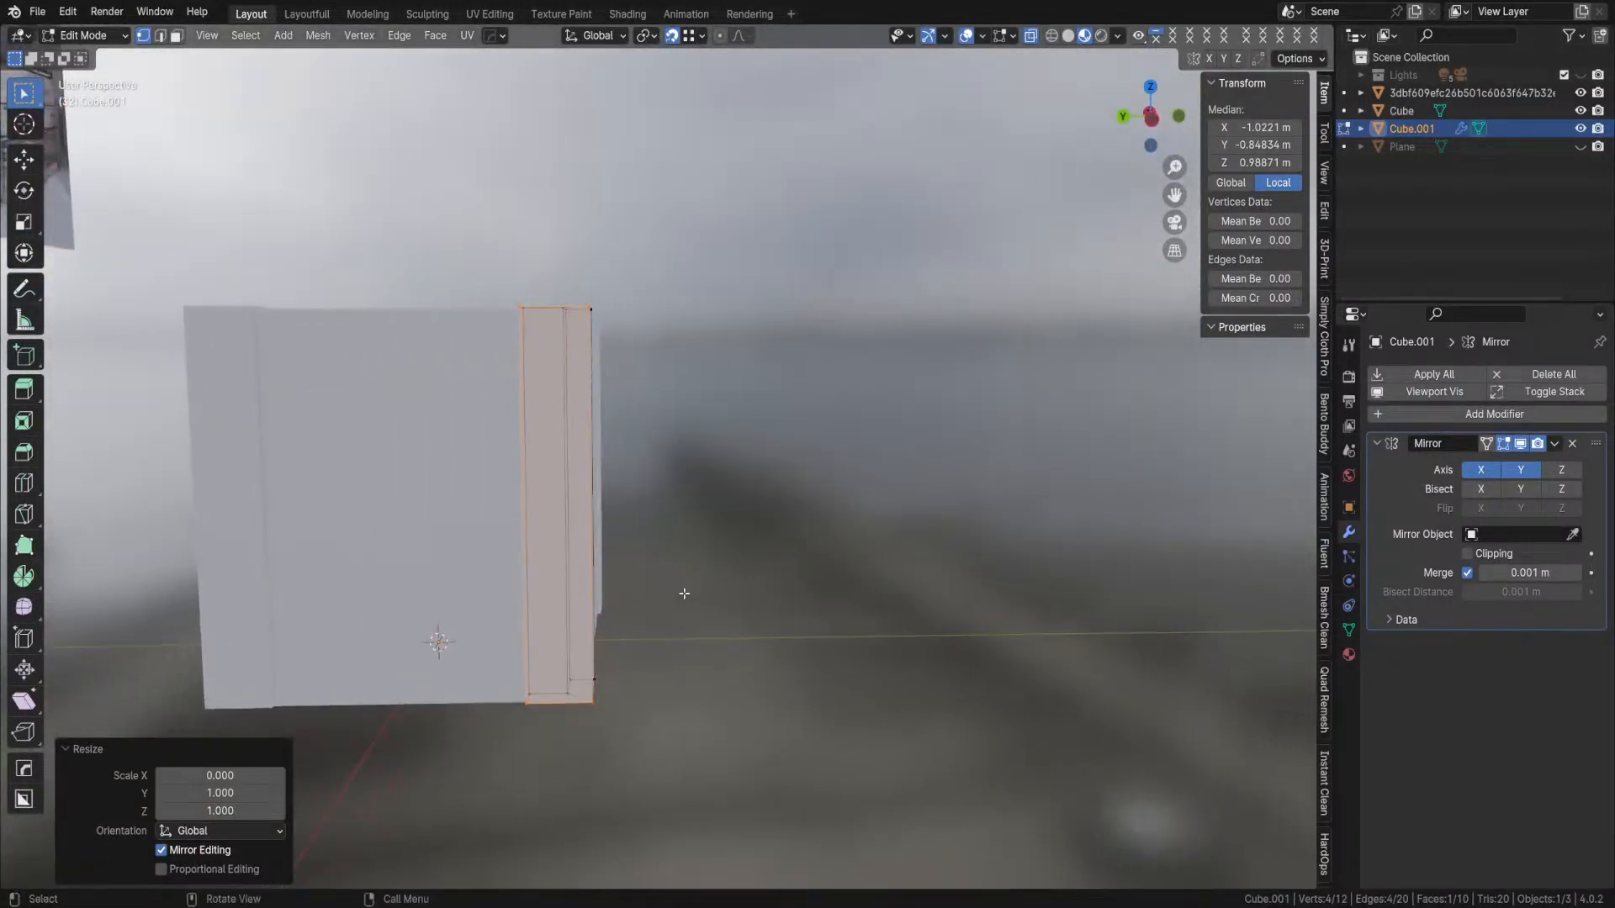
key("KP_3")
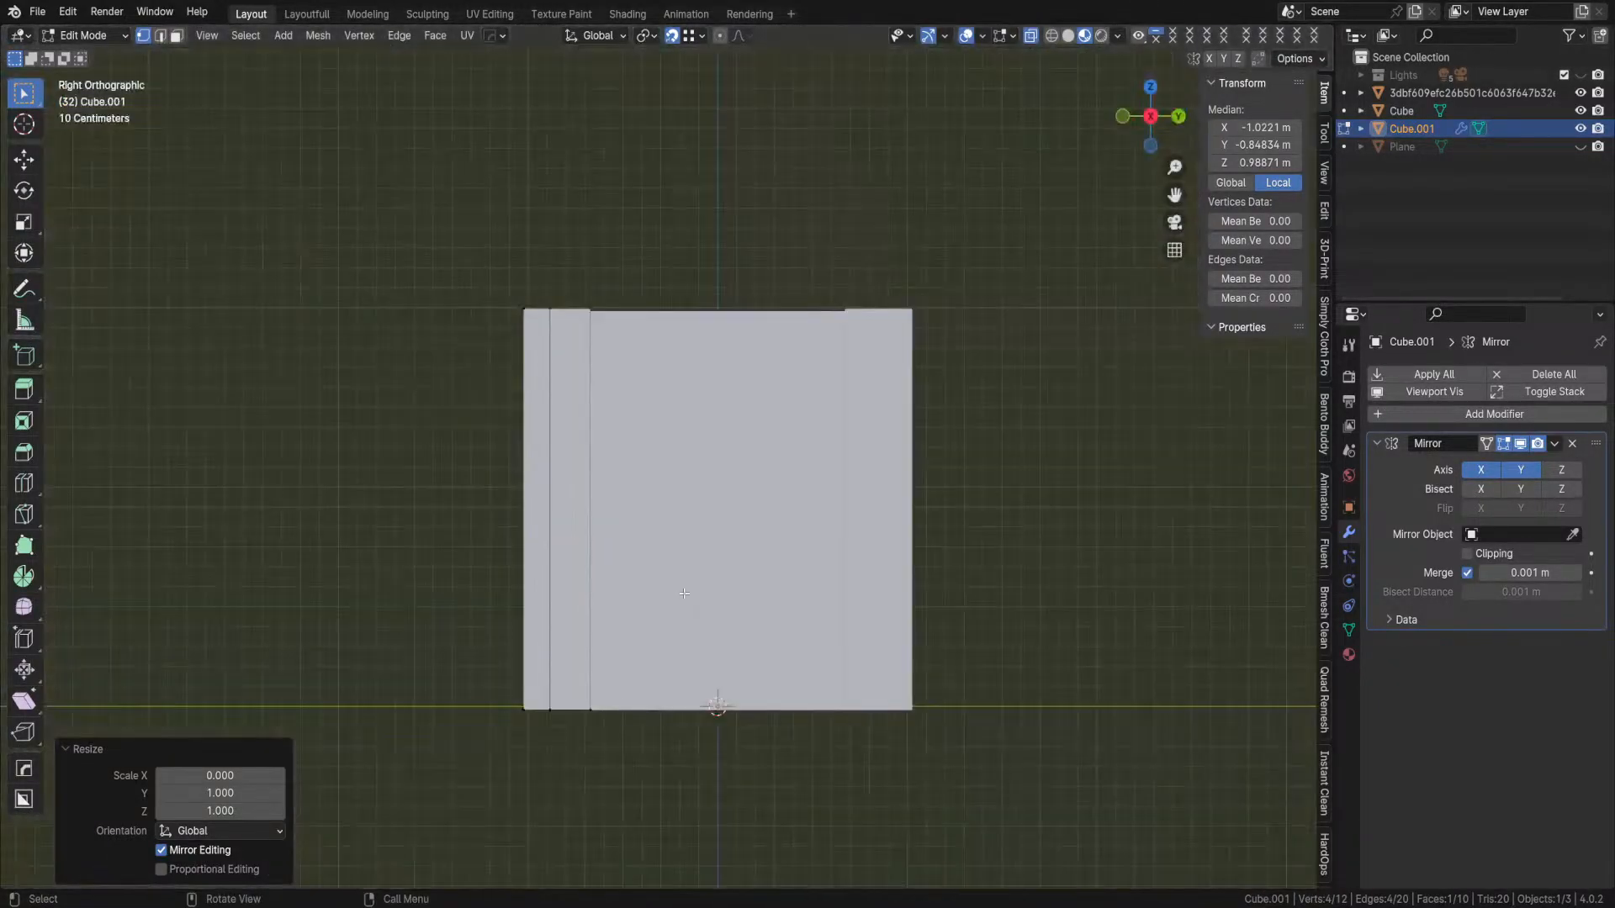
key("ctrl+KP_3")
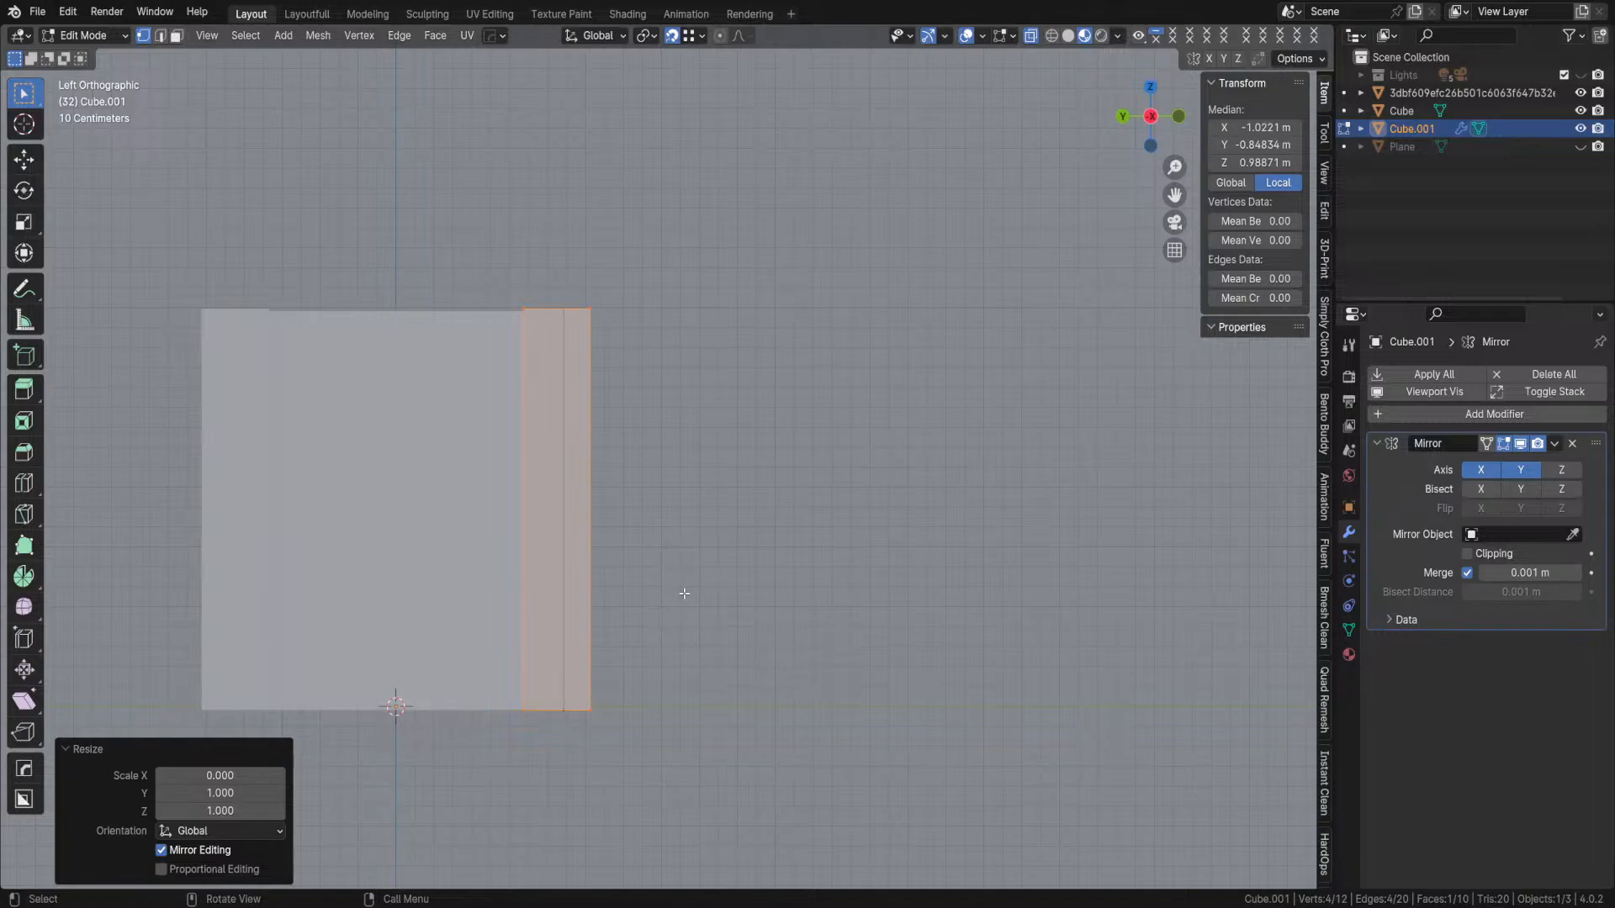
middle_click_drag(684, 594, 742, 540)
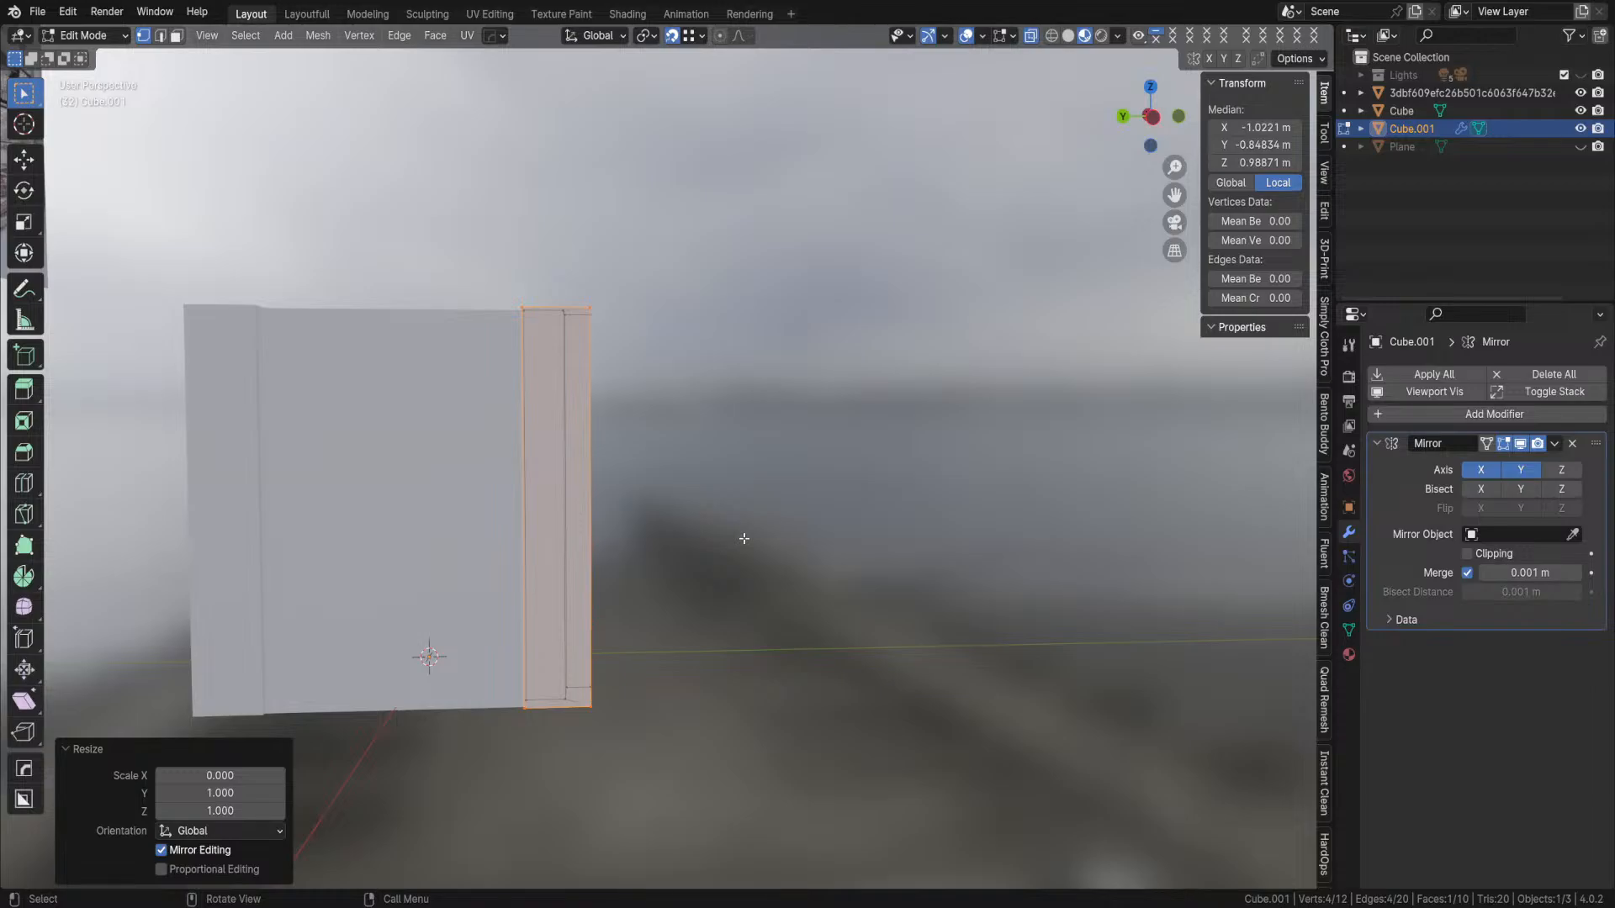
key("ctrl+KP_3")
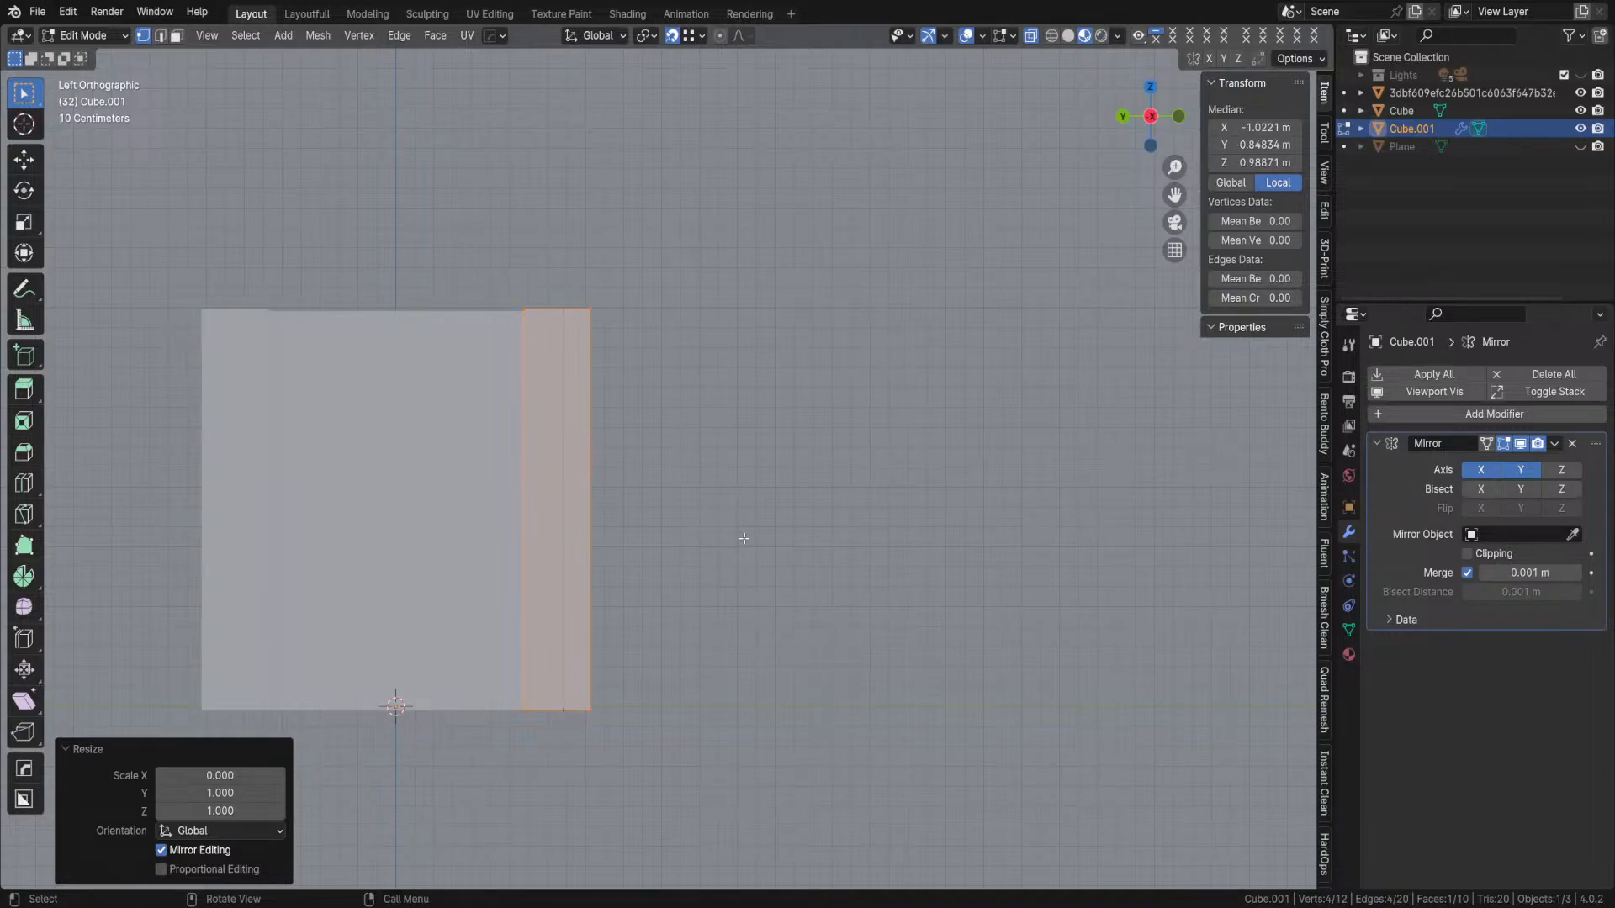
left_click(811, 286)
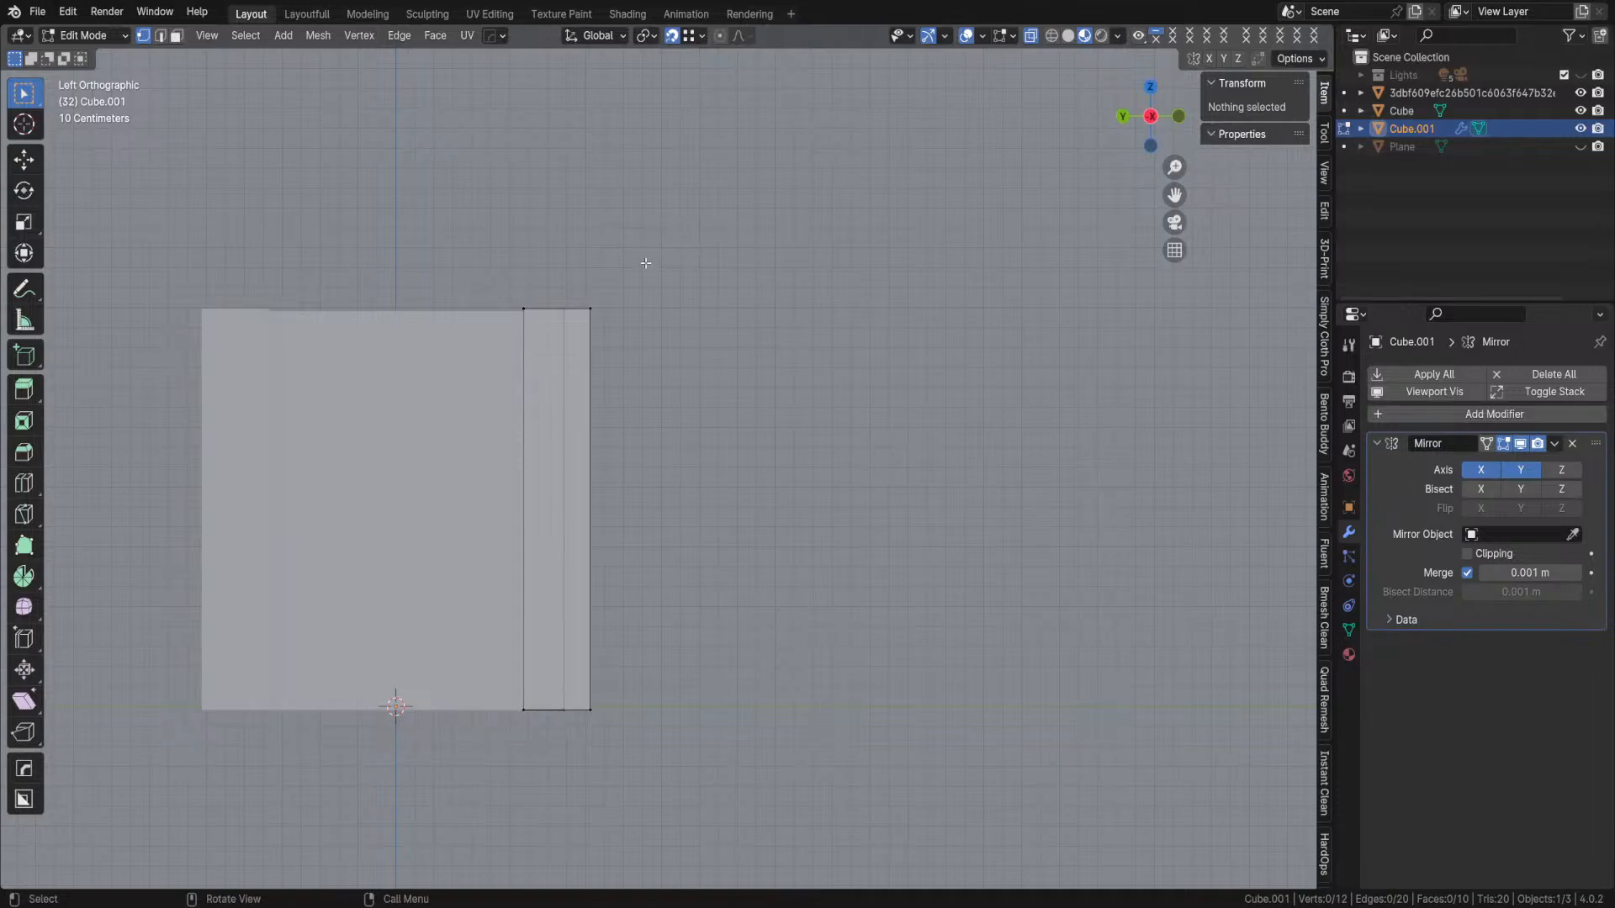
left_click_drag(671, 237, 586, 799)
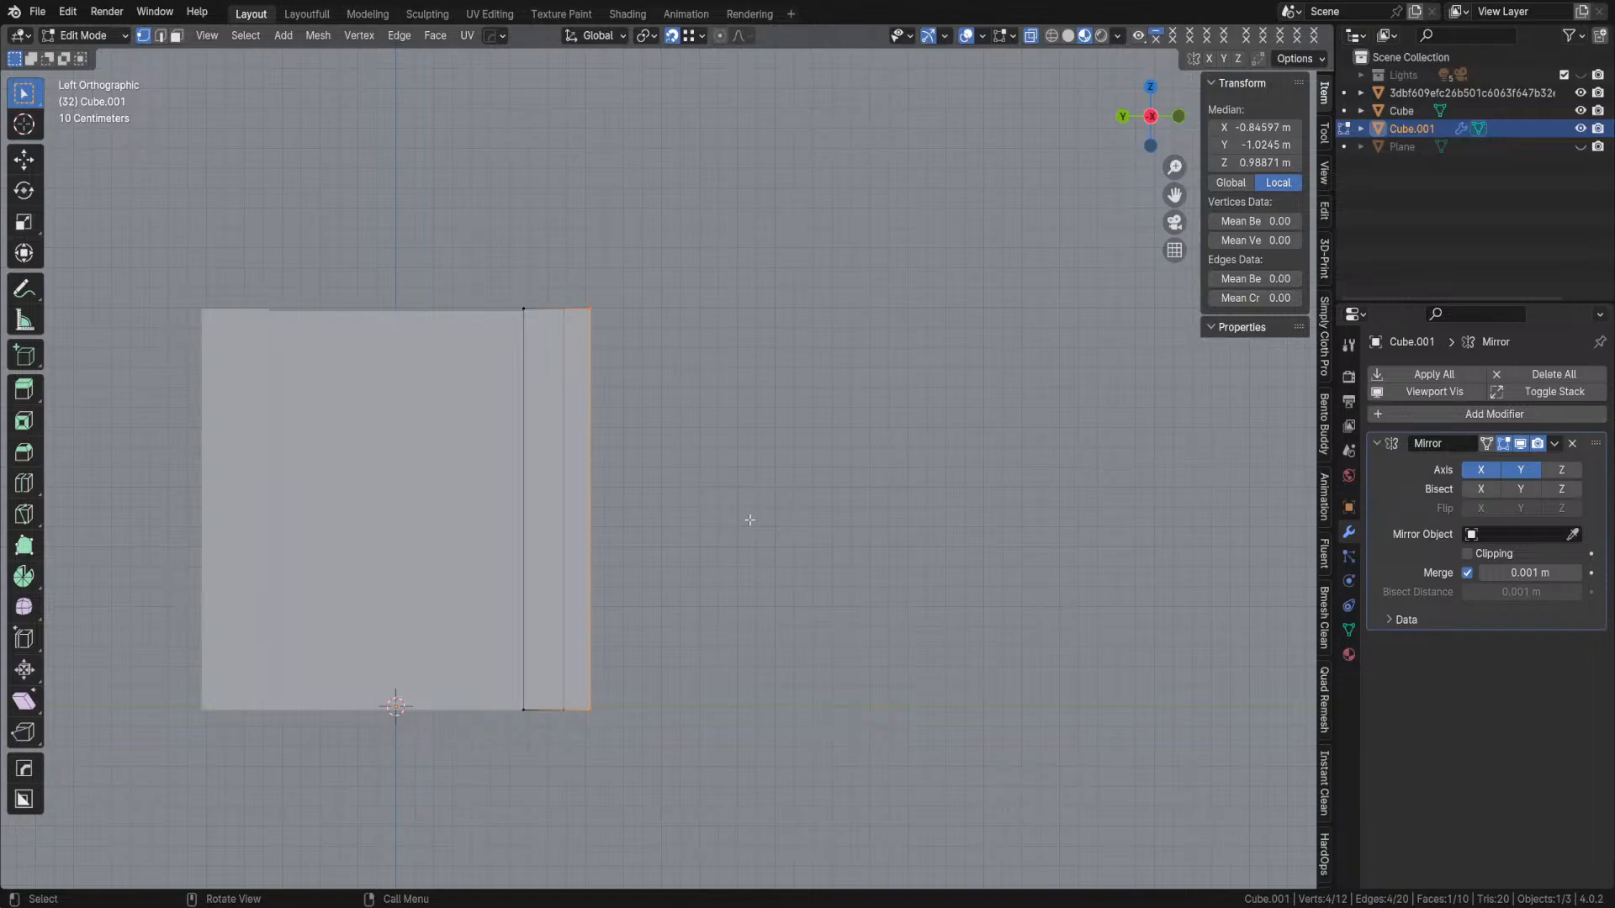
key("s")
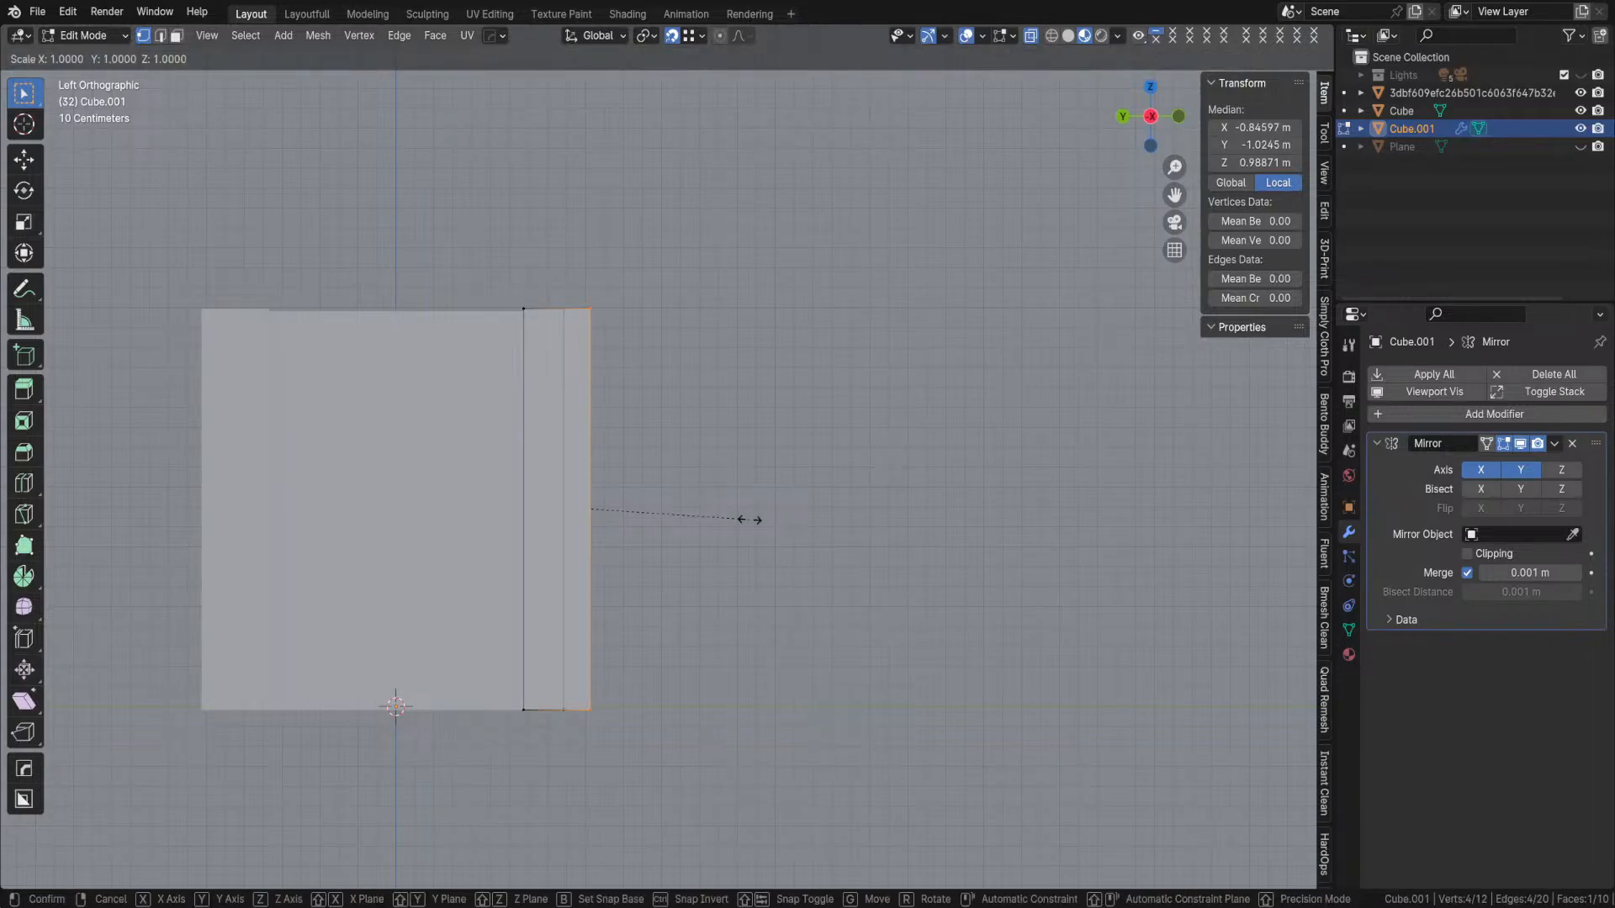
key("y")
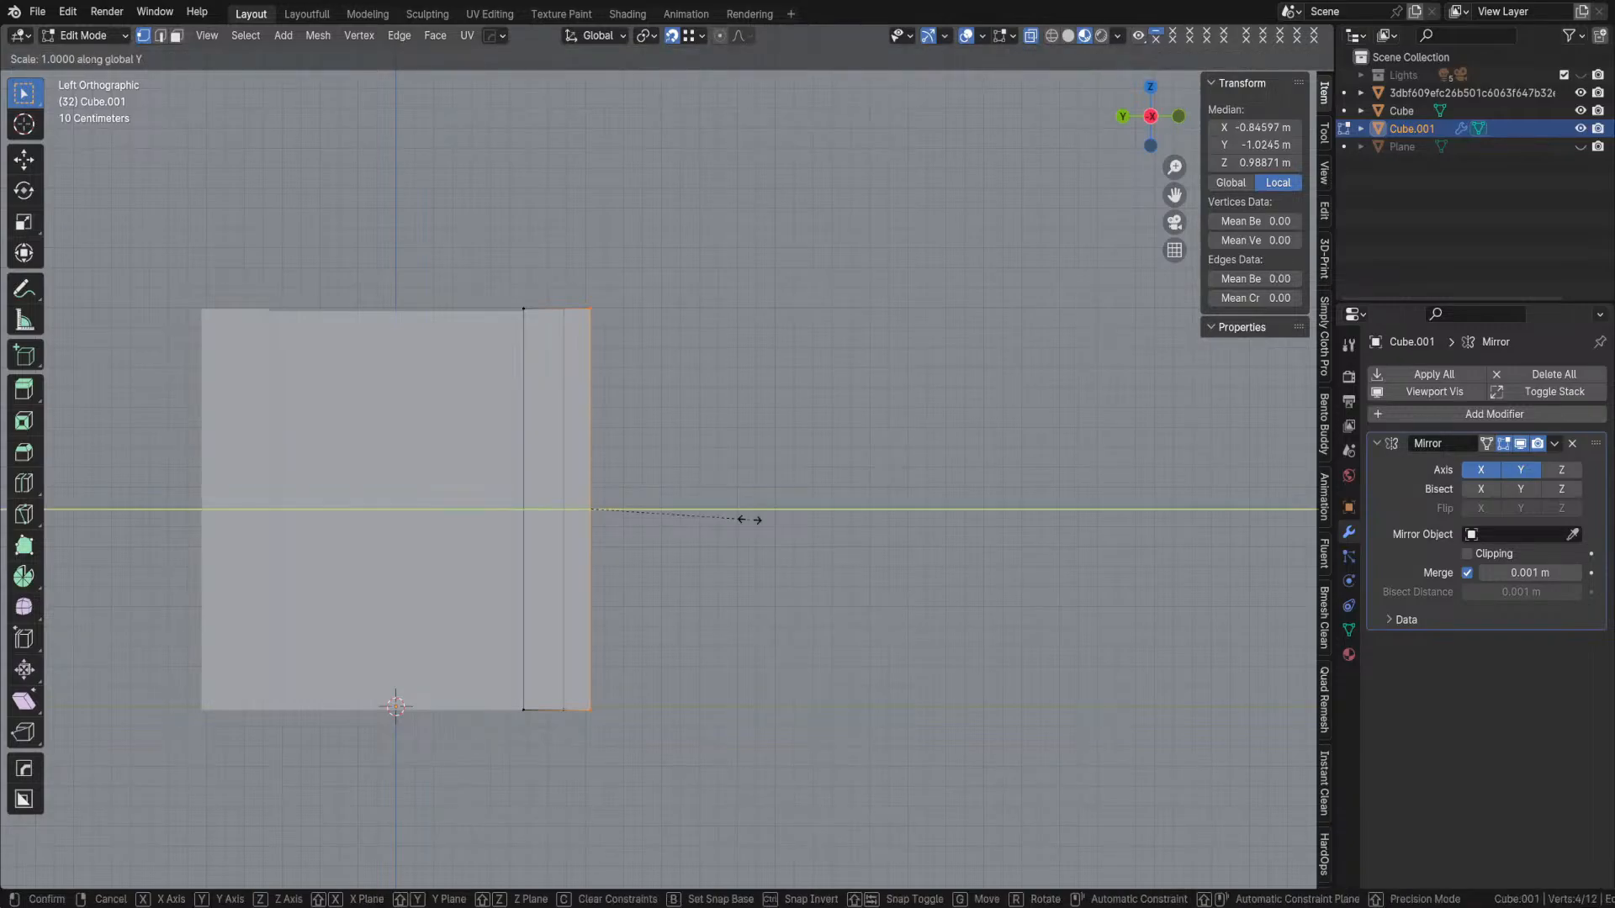
key("0")
key("Return")
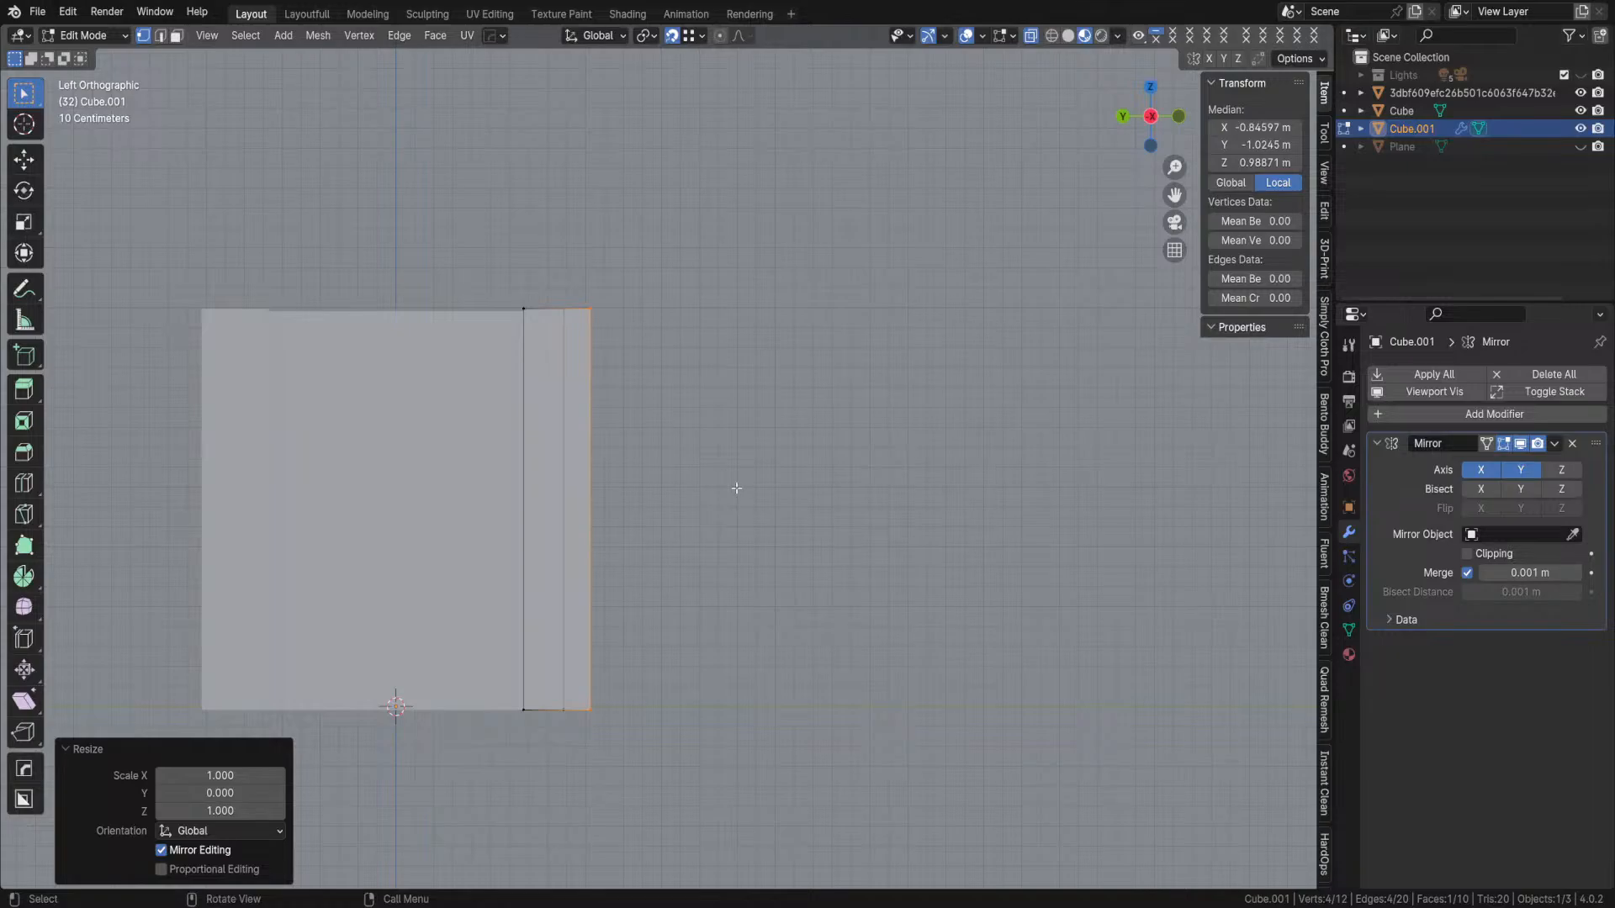
key("alt+a")
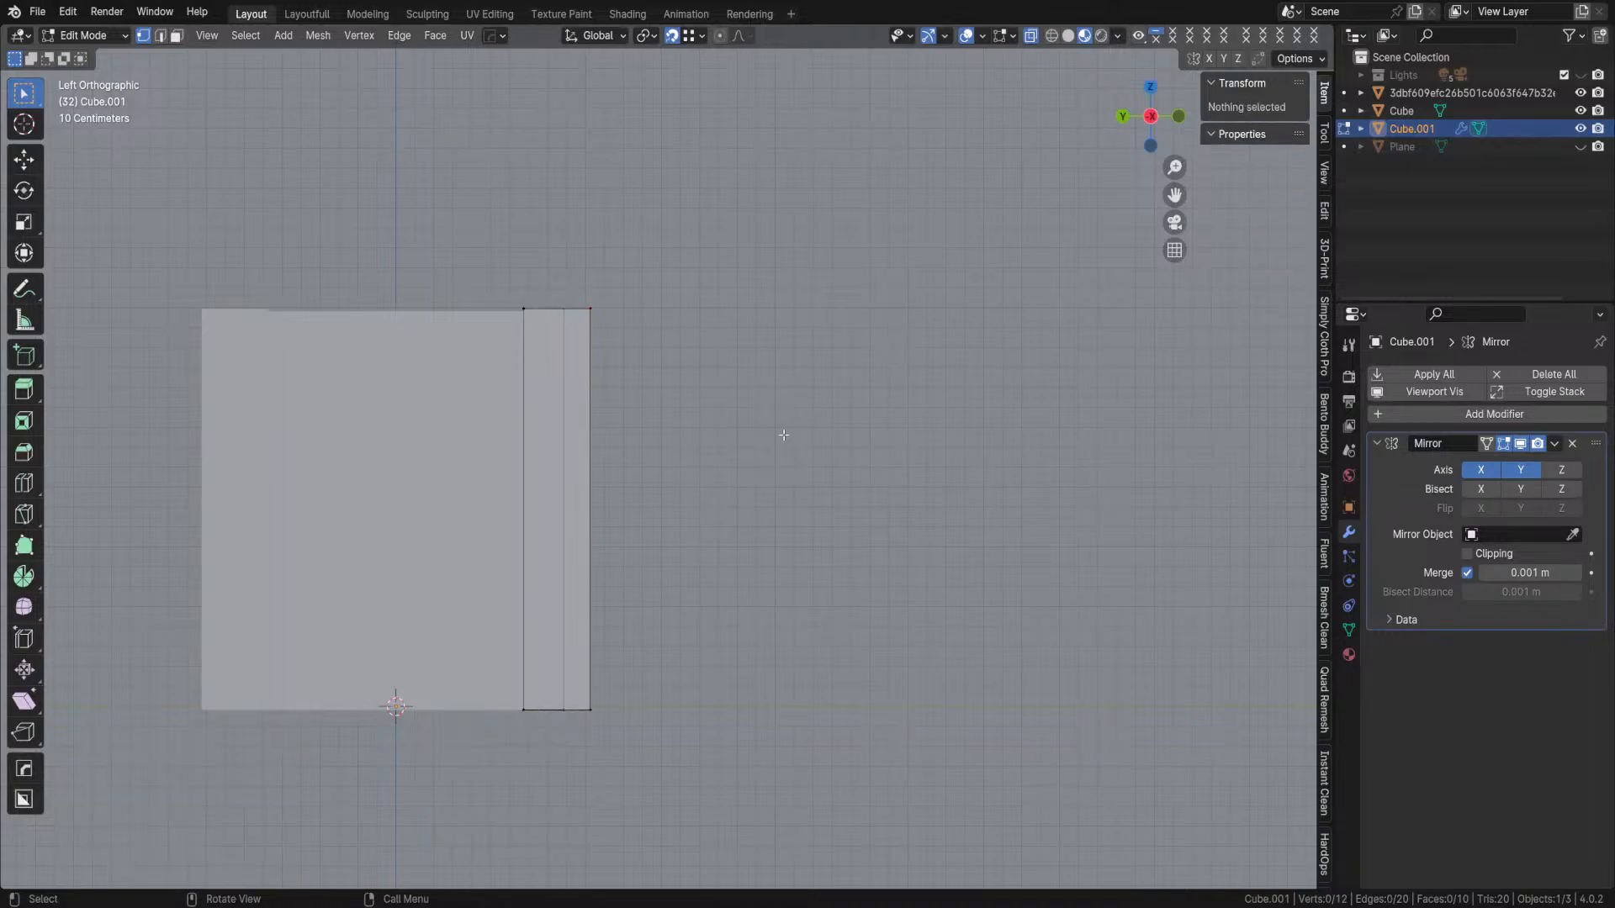
- Examine the corner post's L-shaped profile against the crate's corner and walls from the top view
key("KP_7")
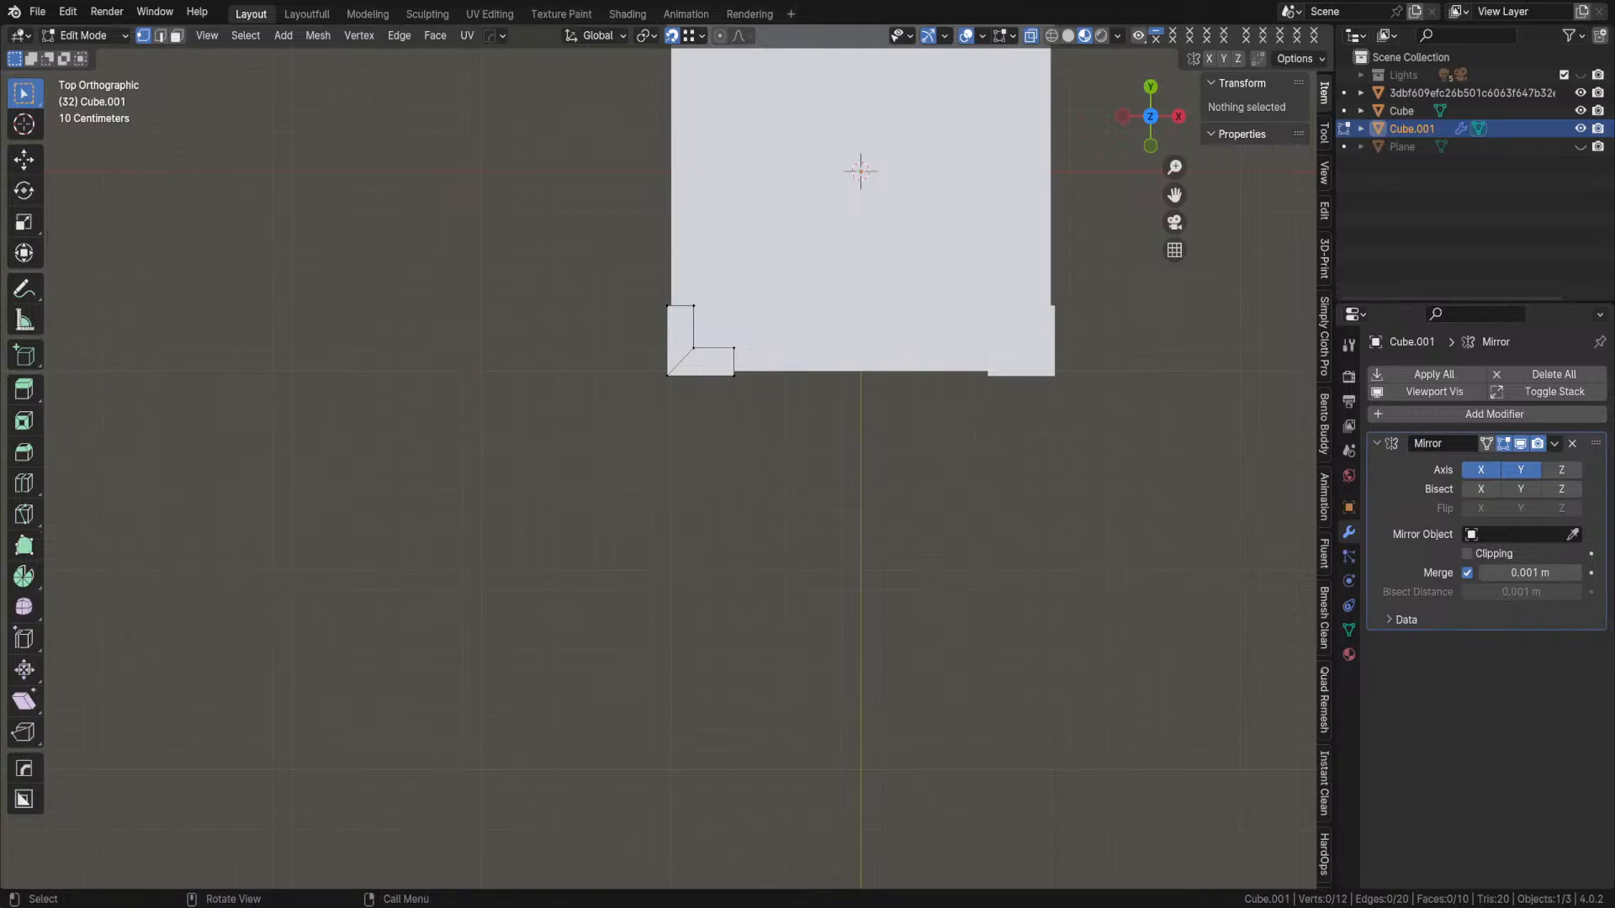
scroll(719, 115, "up", 8)
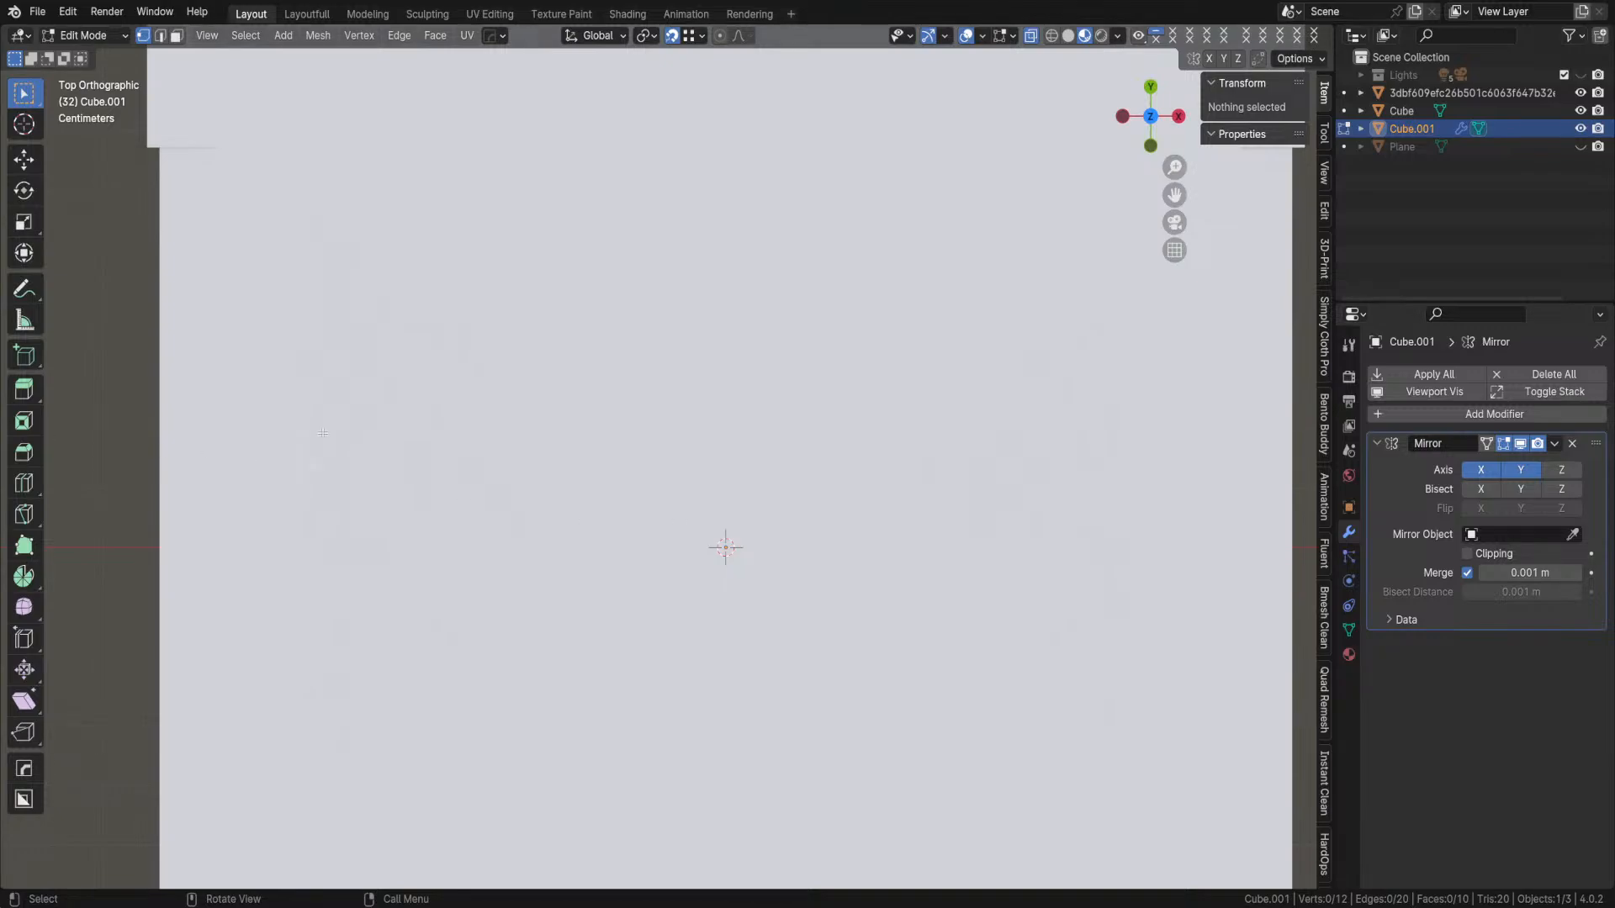
scroll(642, 465, "down", 3)
middle_click_drag(589, 627, 685, 415, "shift")
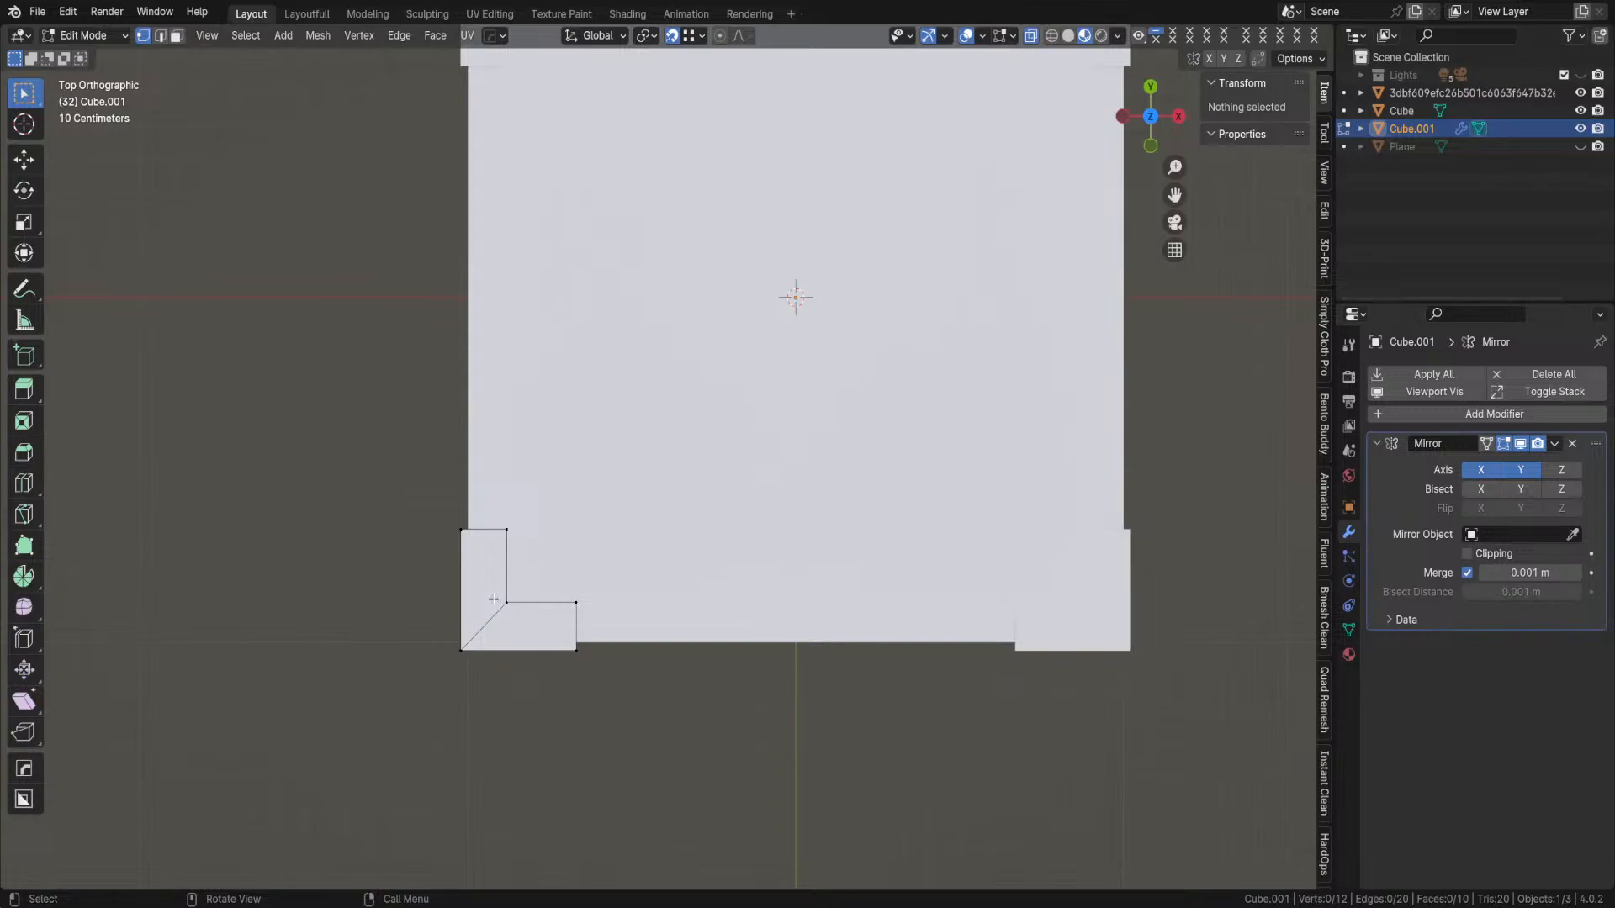
scroll(534, 582, "up", 2)
middle_click_drag(527, 595, 626, 483, "shift")
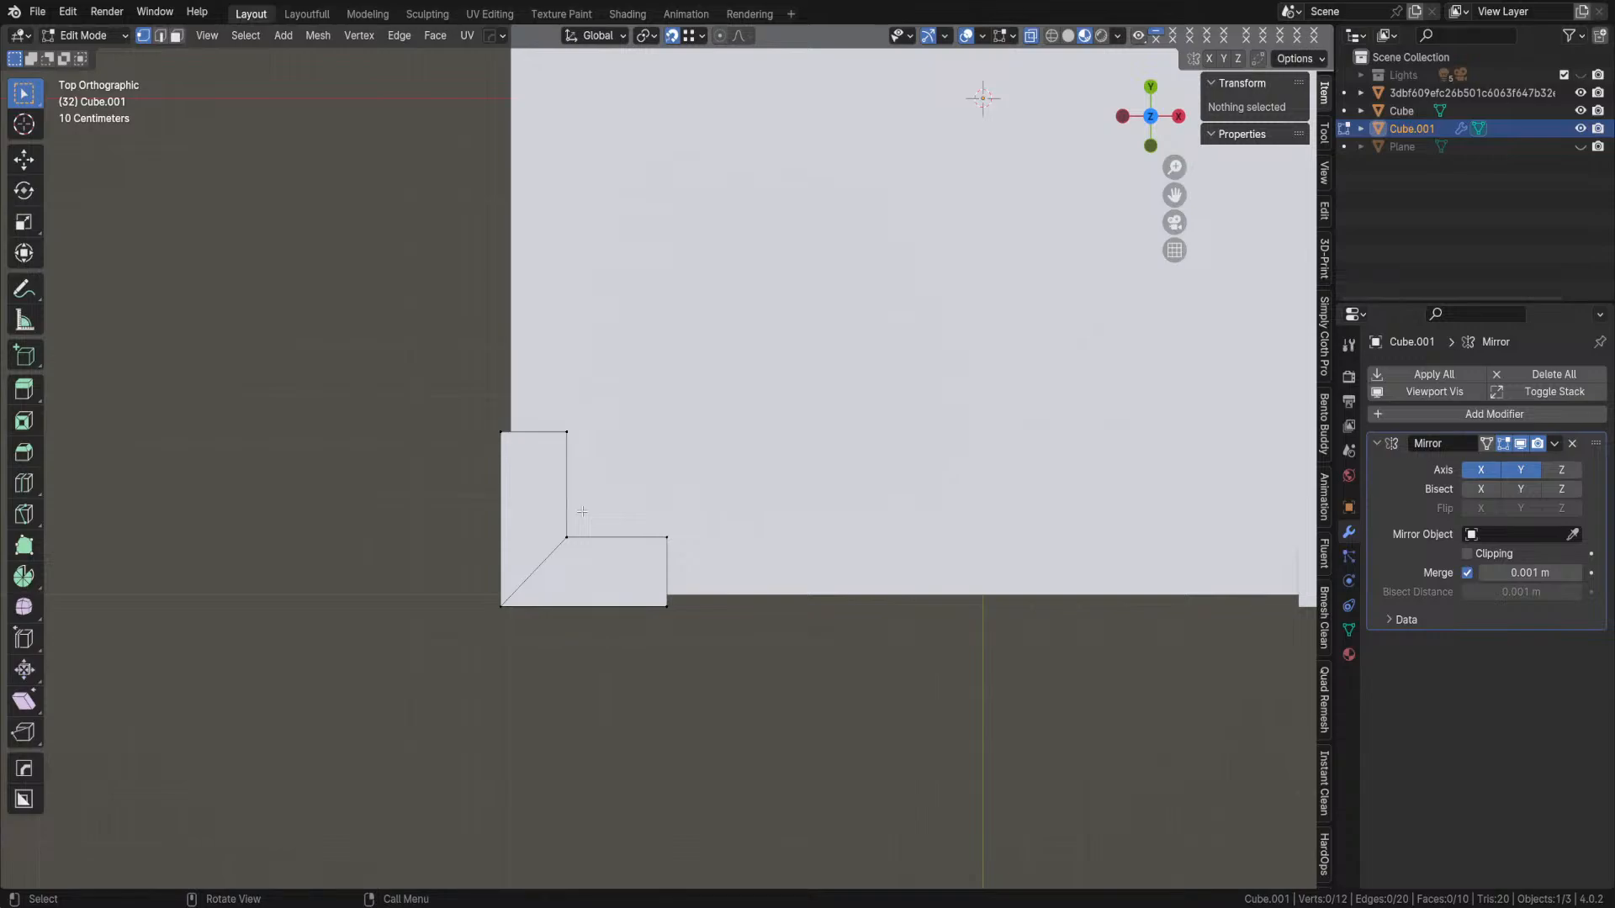
middle_click_drag(598, 472, 526, 497, "shift")
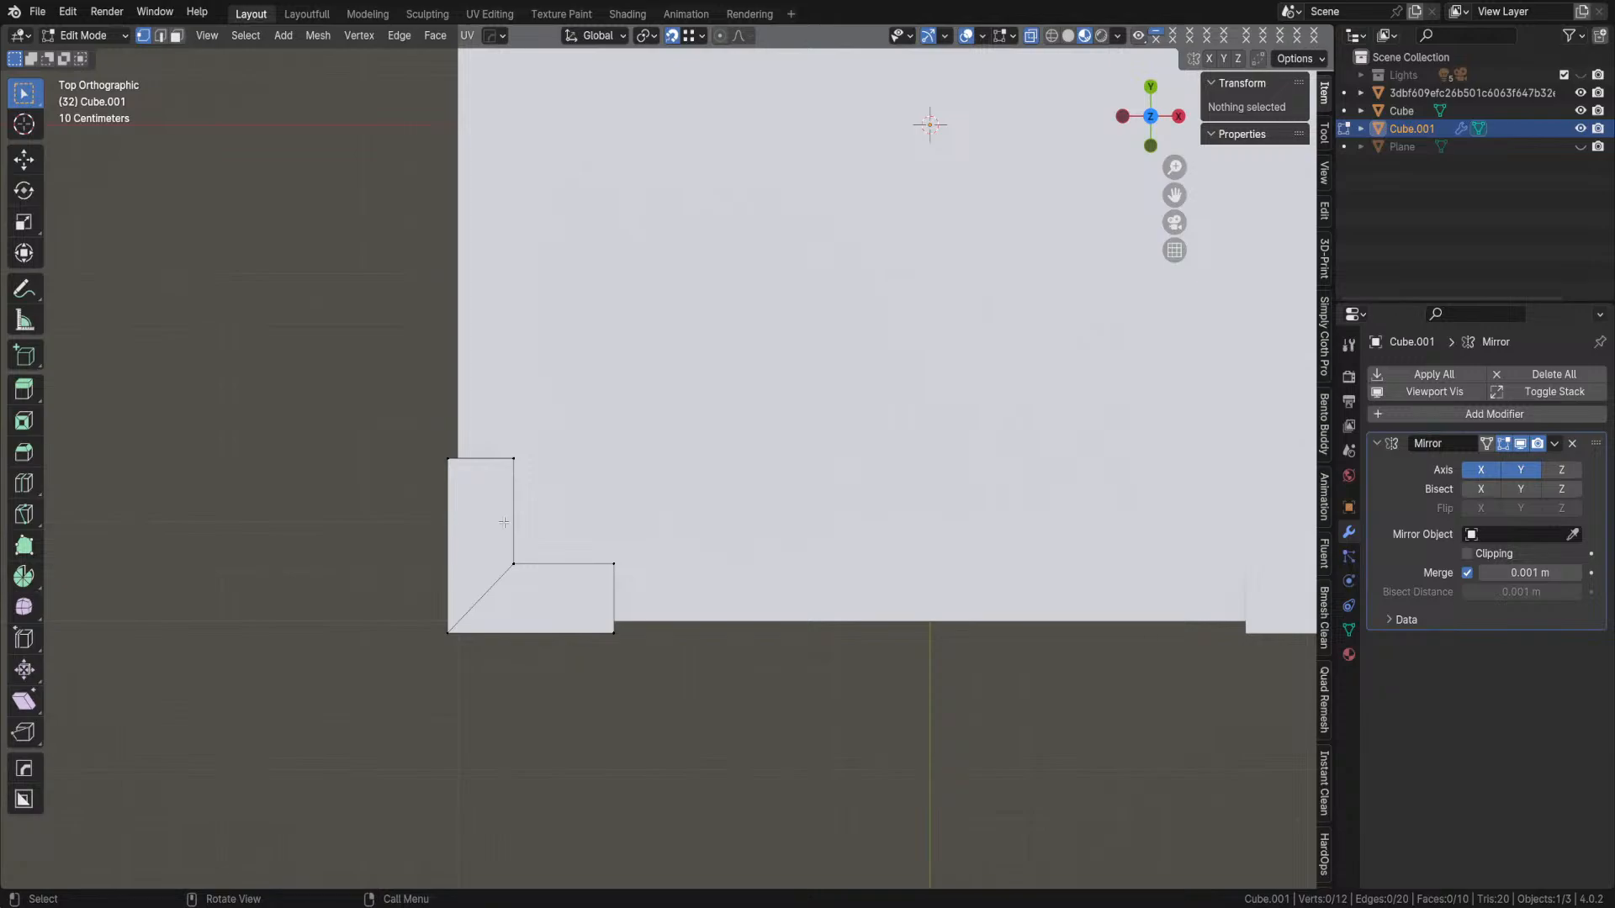
scroll(609, 480, "down", 5)
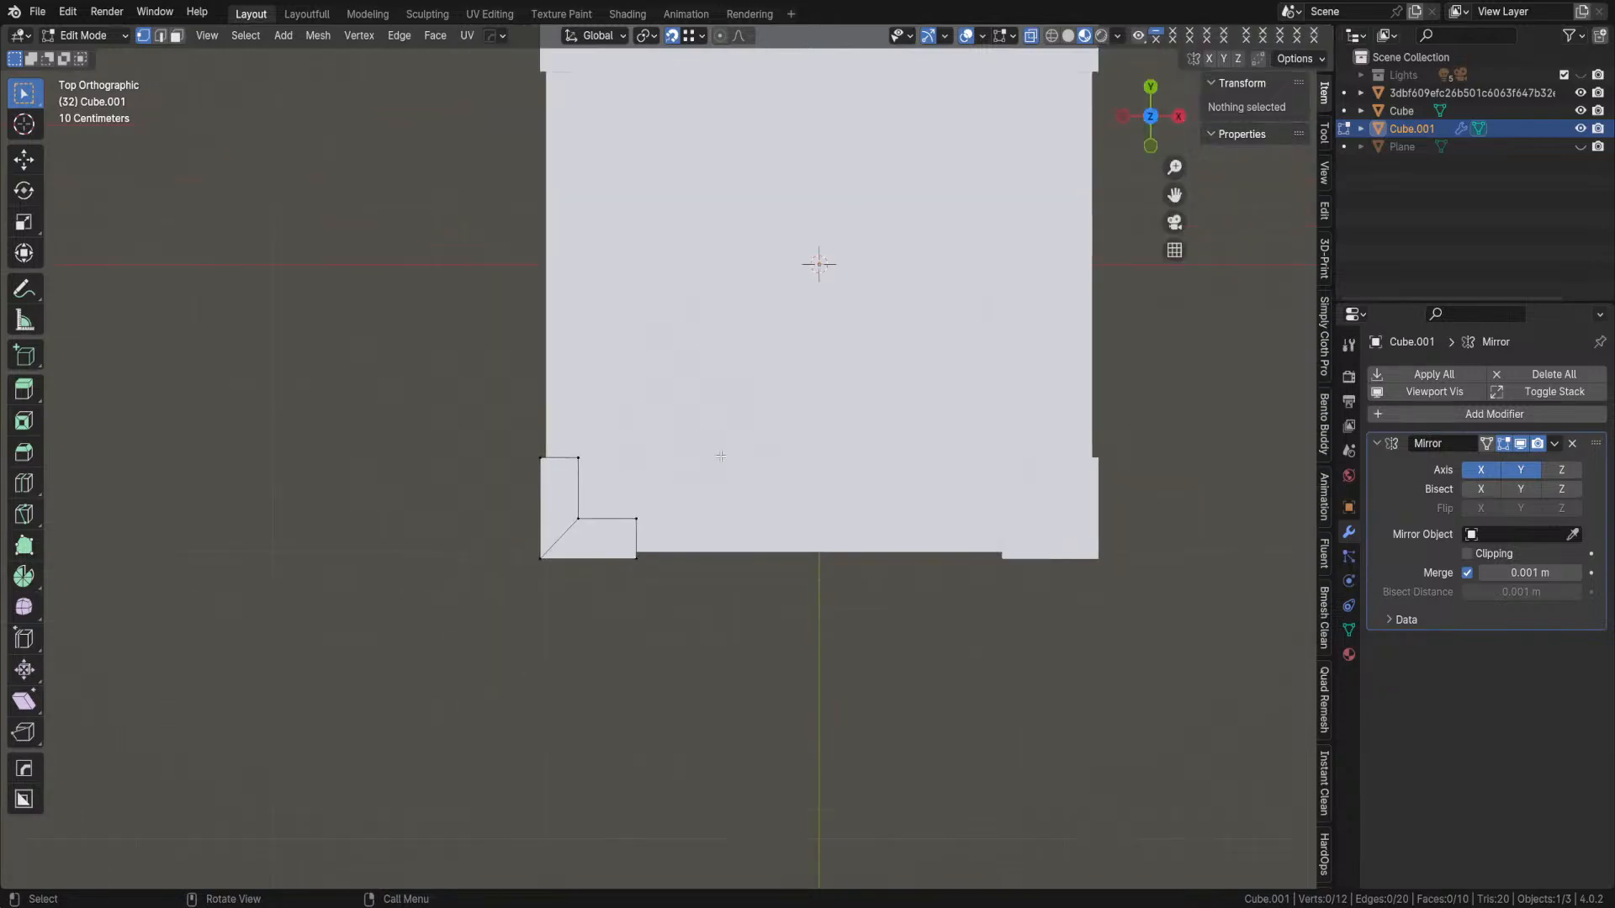
scroll(691, 461, "up", 3)
scroll(691, 461, "down", 3)
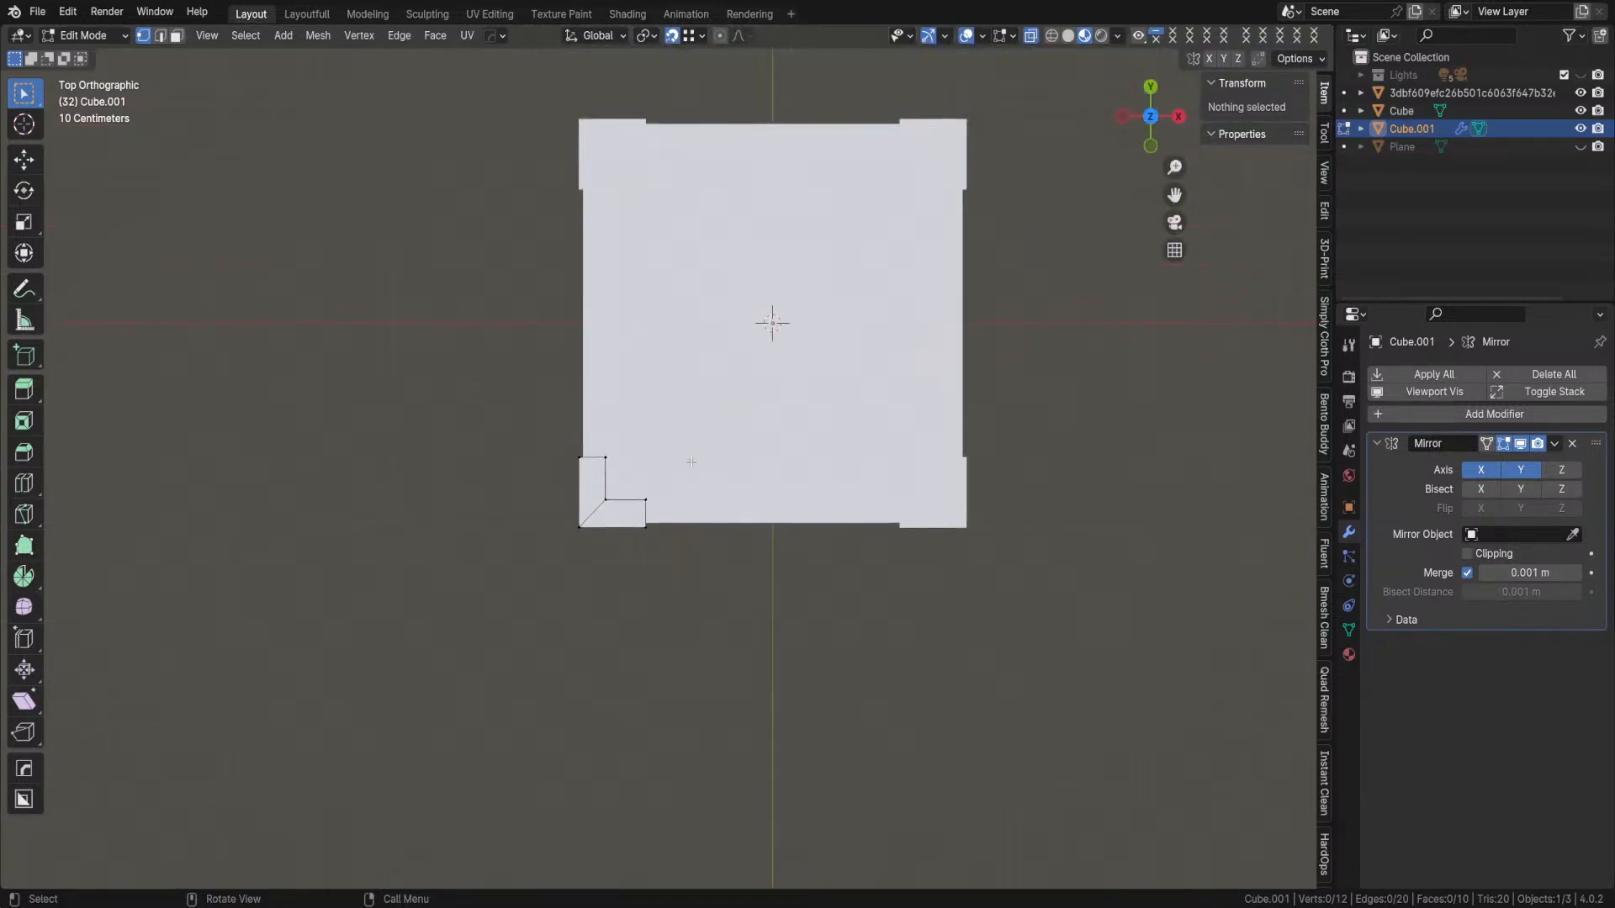
scroll(690, 461, "down", 1)
scroll(690, 461, "up", 1)
- Leave the corner post mesh and open the hollow box for vertex editing with X-ray display on
key("ctrl+Tab")
left_click(694, 364)
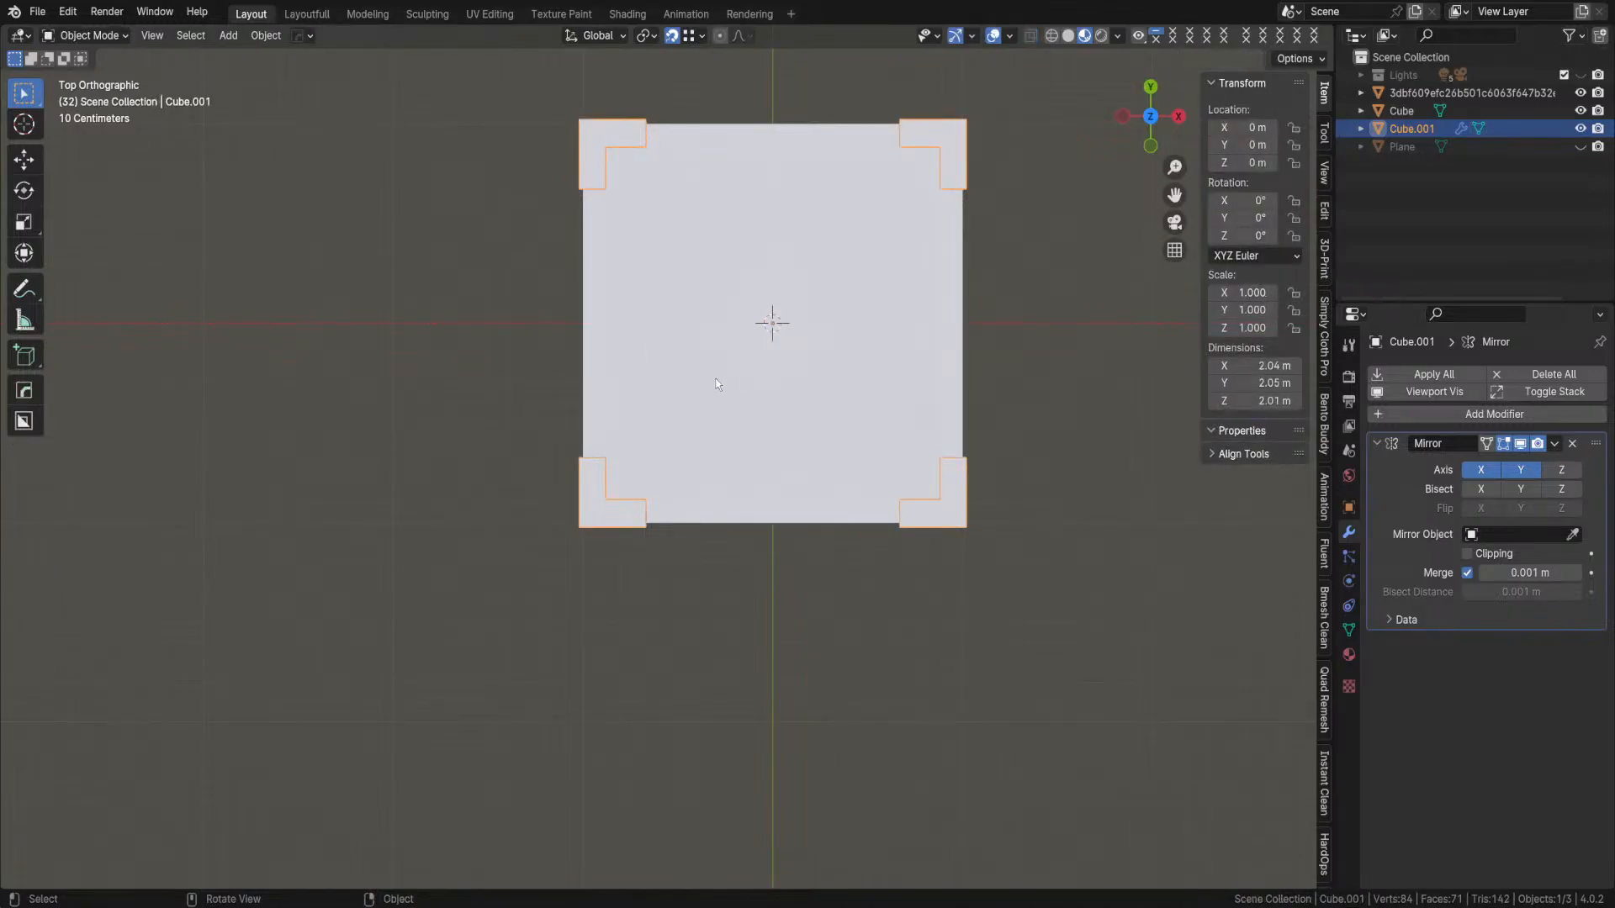
left_click(716, 383)
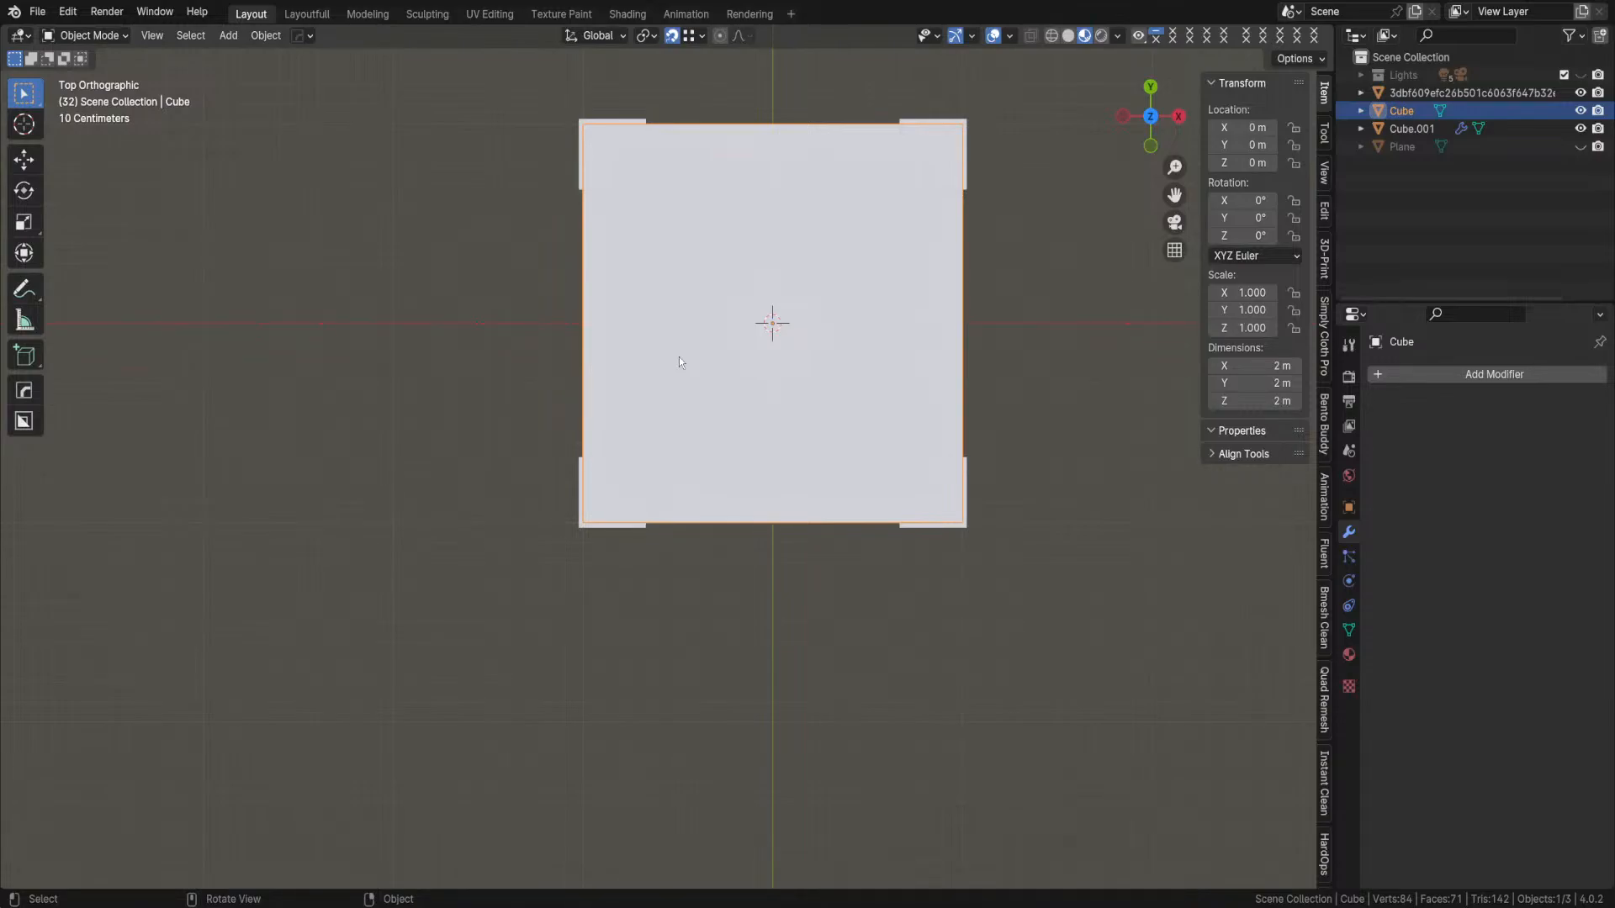
key("ctrl+Tab")
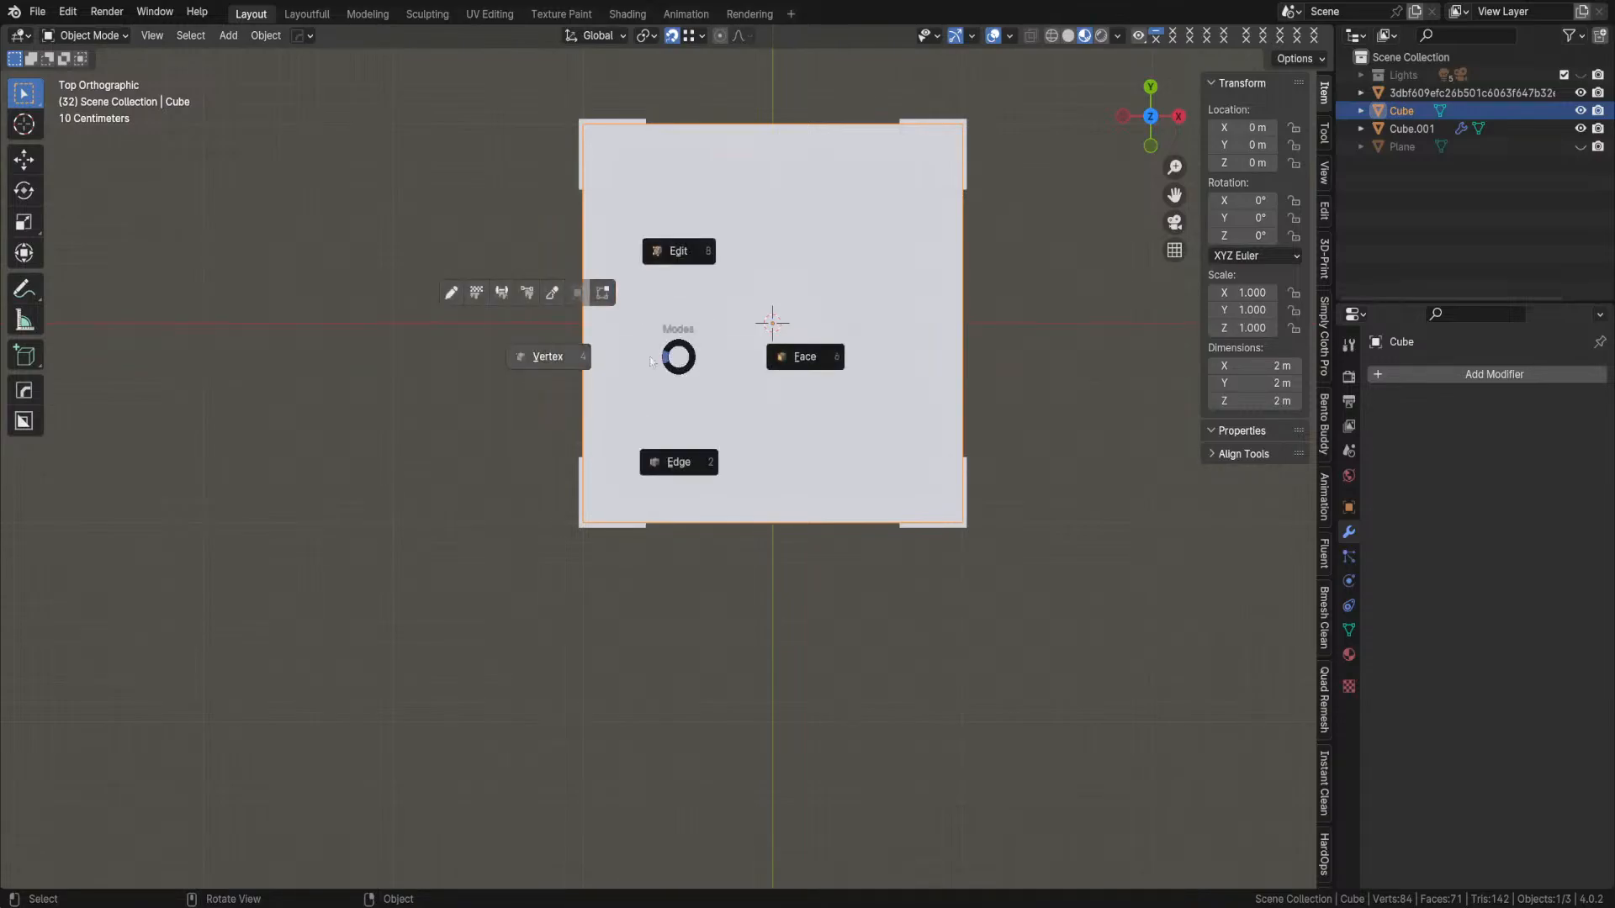
left_click(562, 358)
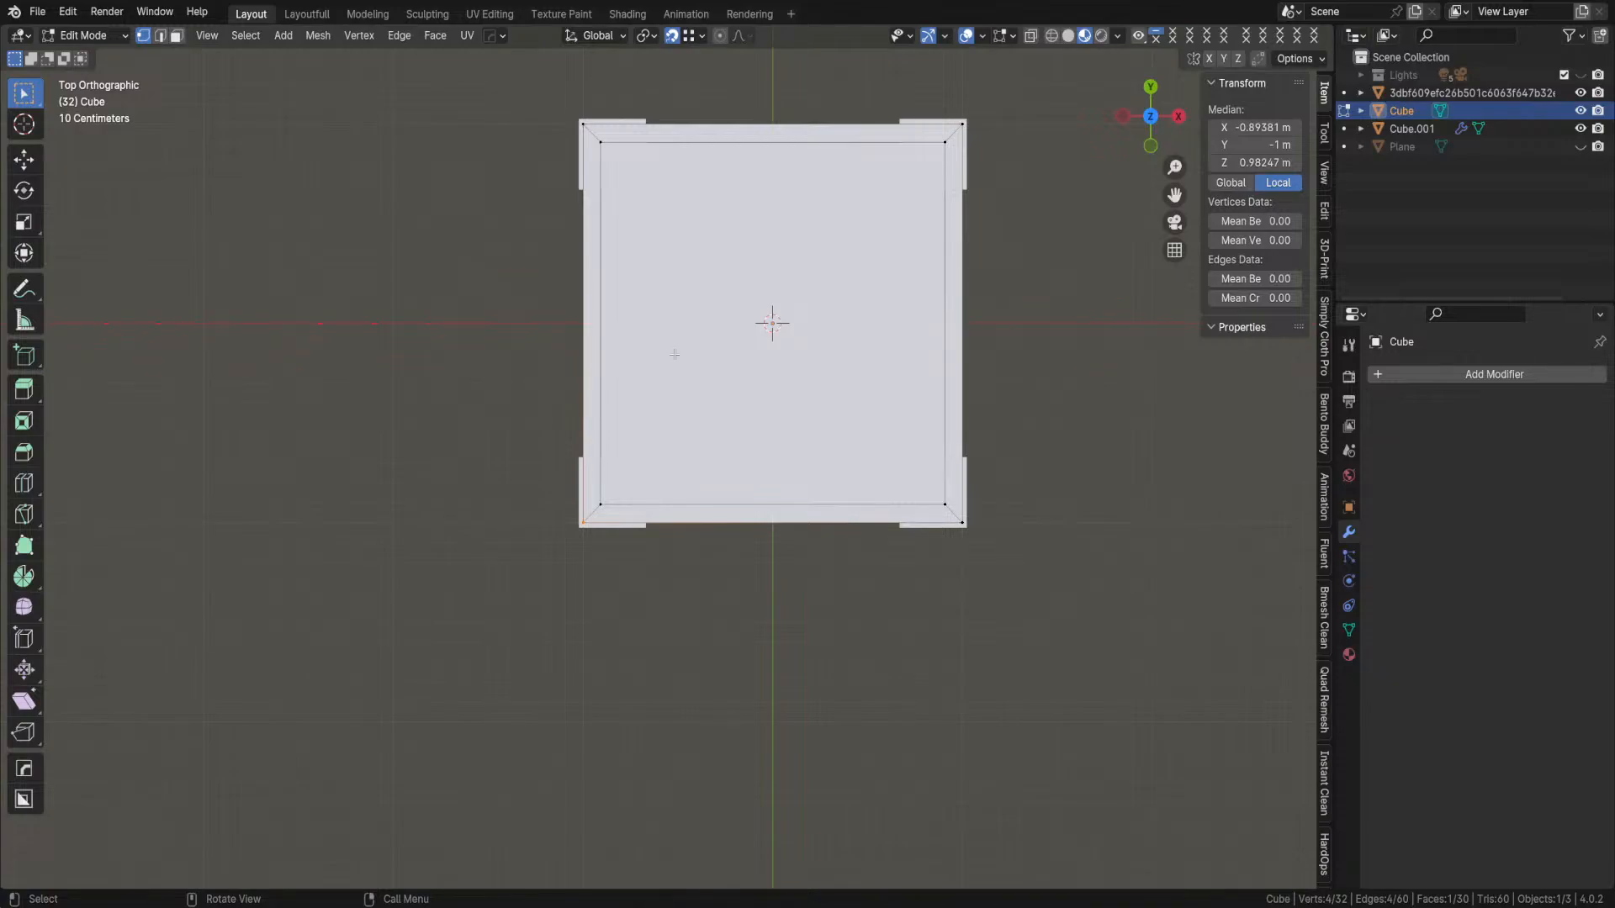
left_click(1031, 36)
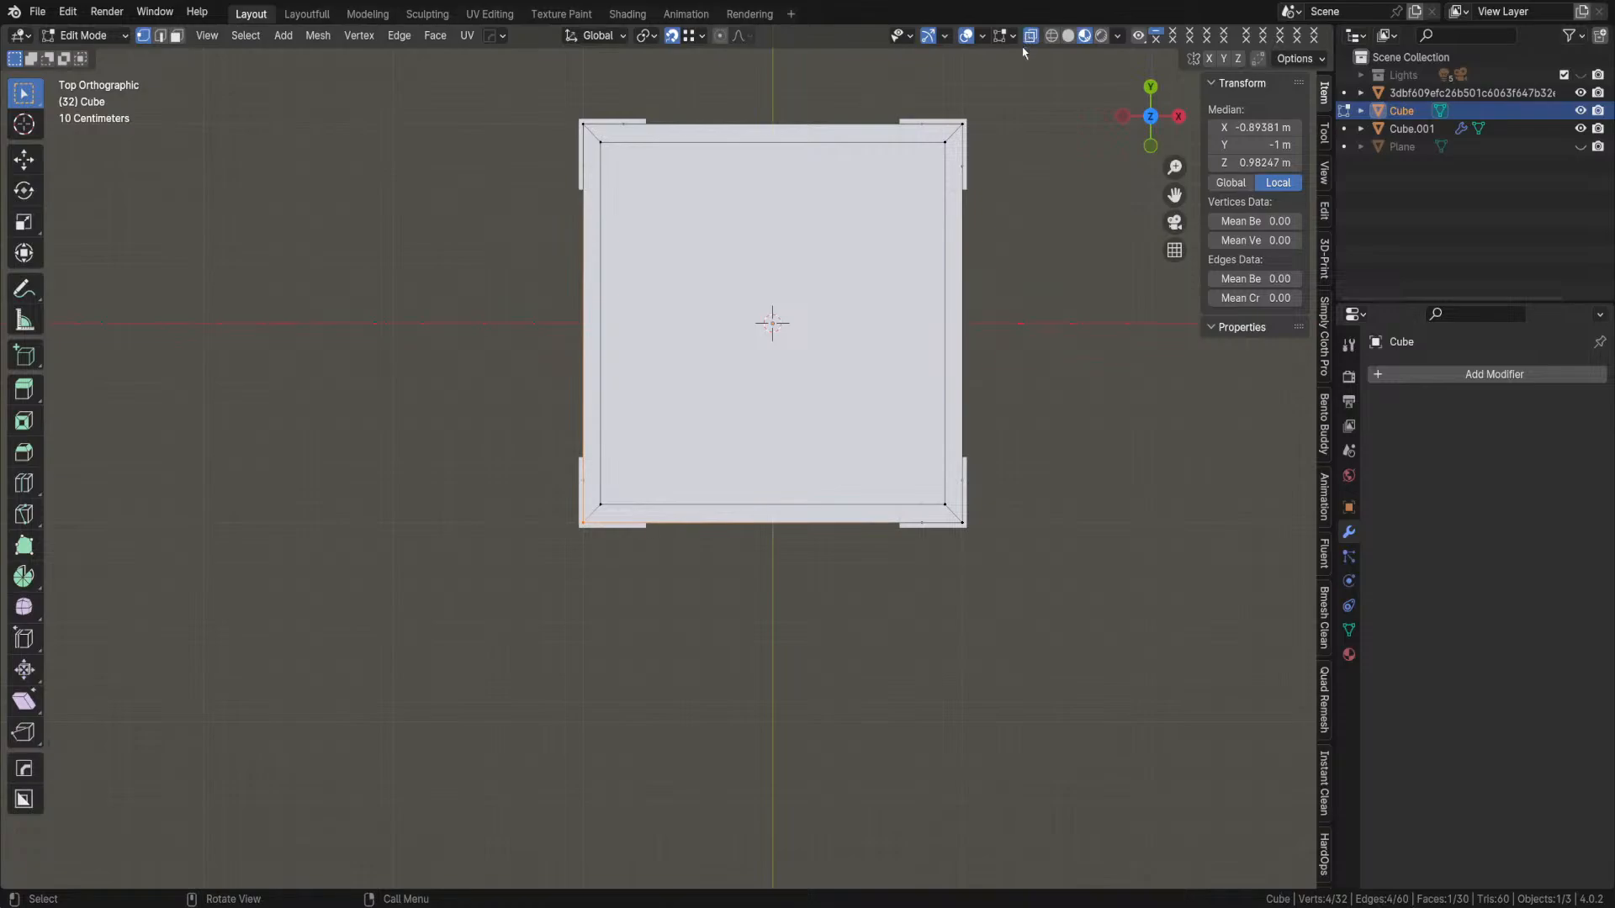
- Select the box's outer back wall vertices in the top view and flatten them by scaling to 0 along Y
middle_click_drag(800, 155, 687, 229, "shift")
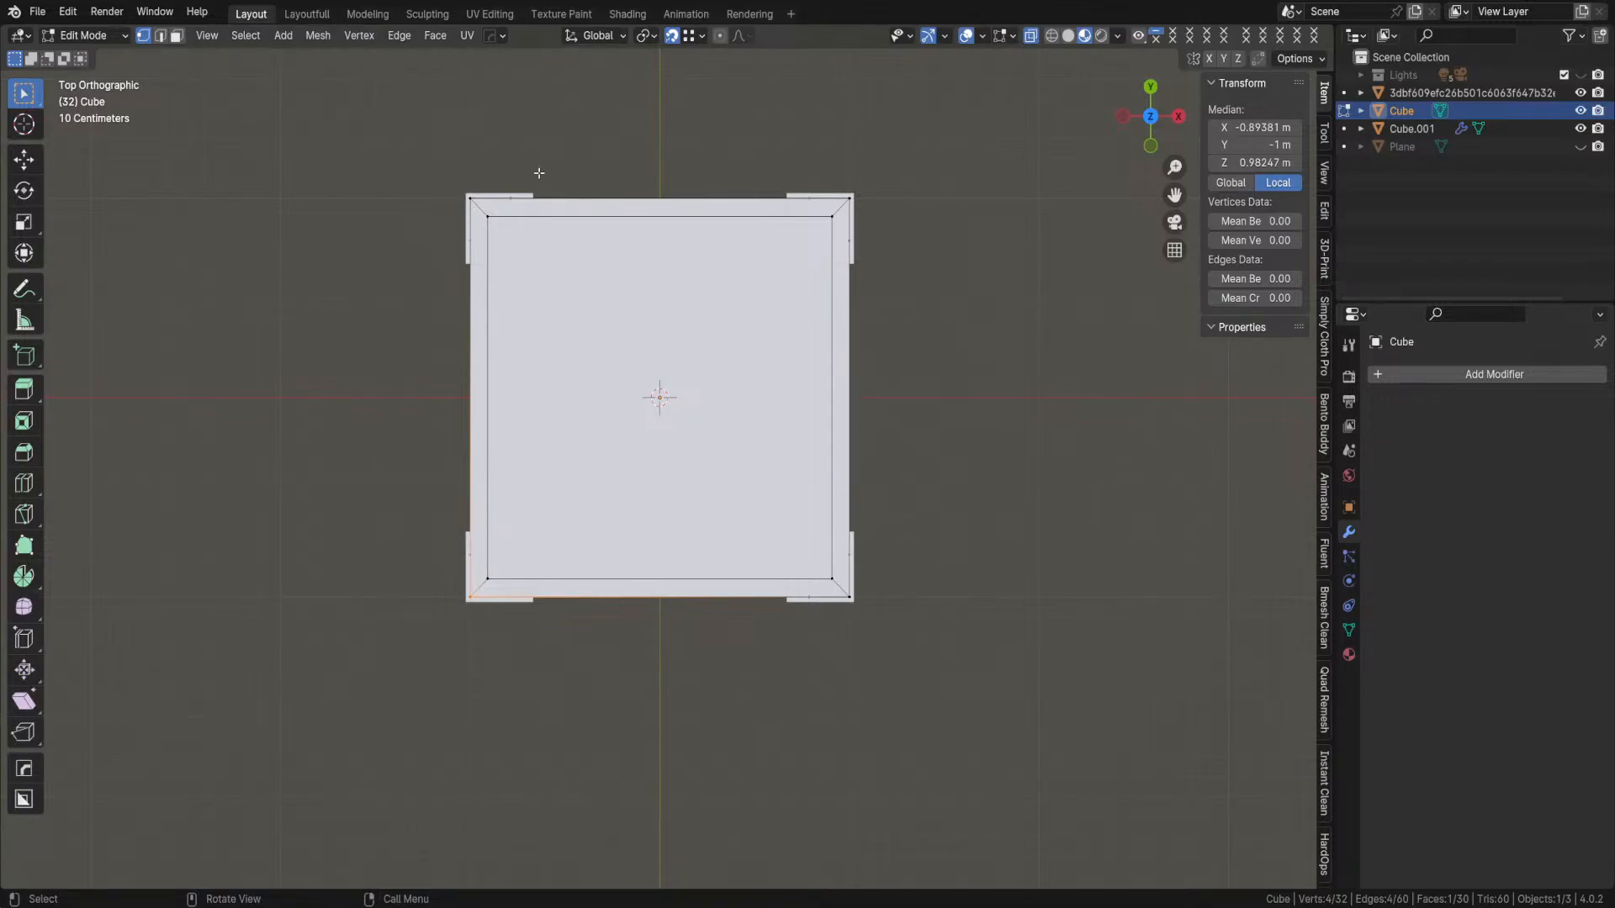
left_click_drag(437, 141, 908, 206)
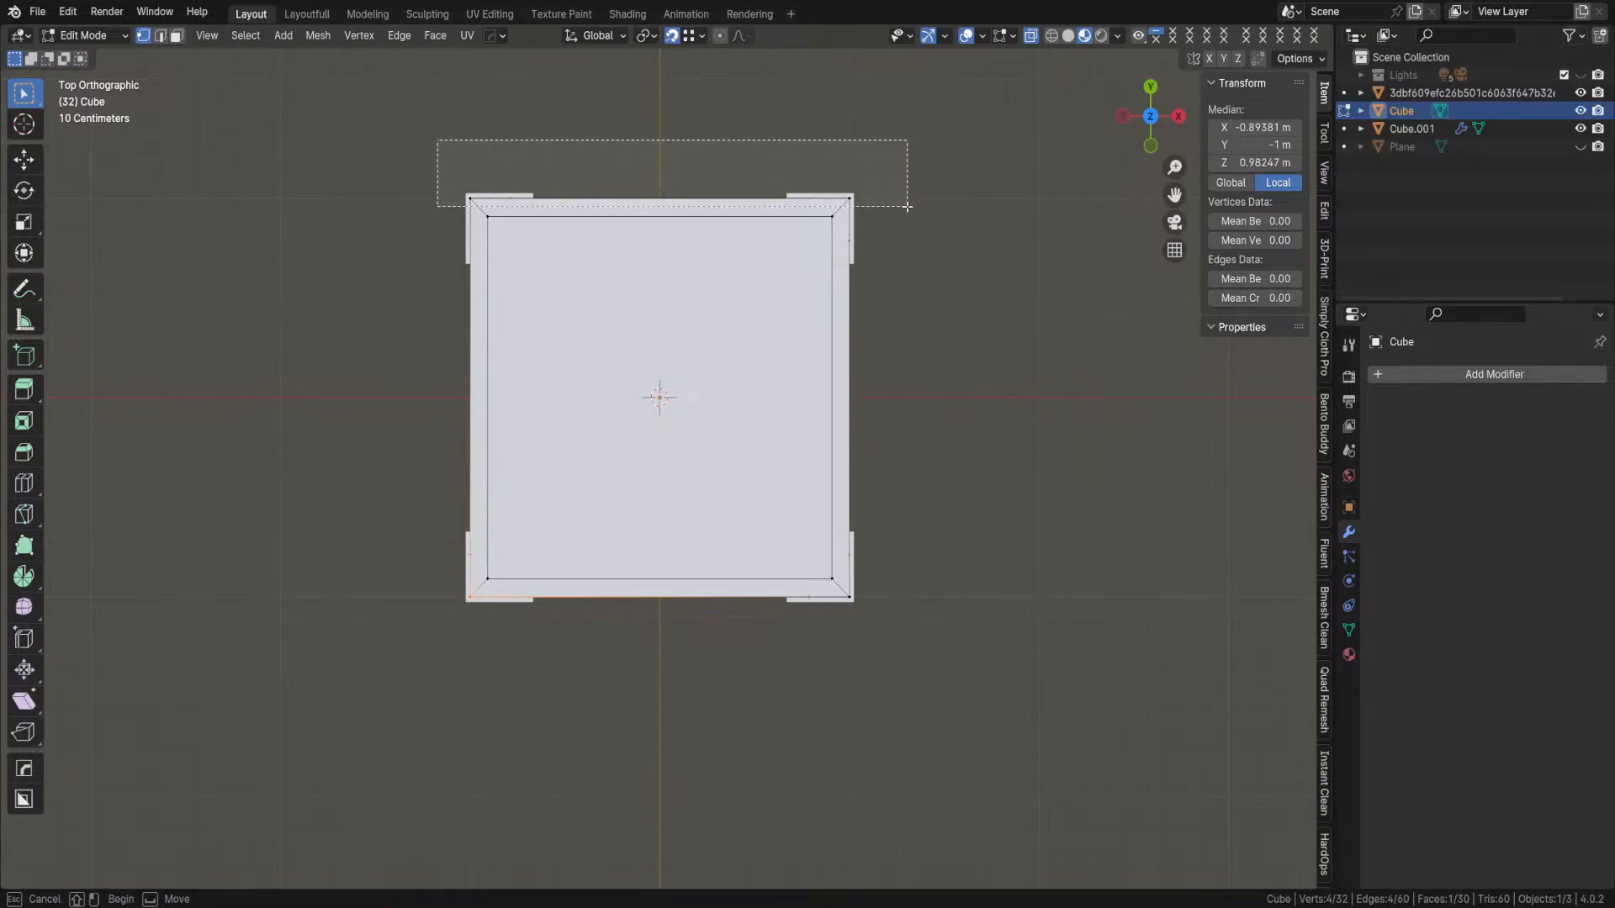
left_click_drag(907, 206, 907, 206)
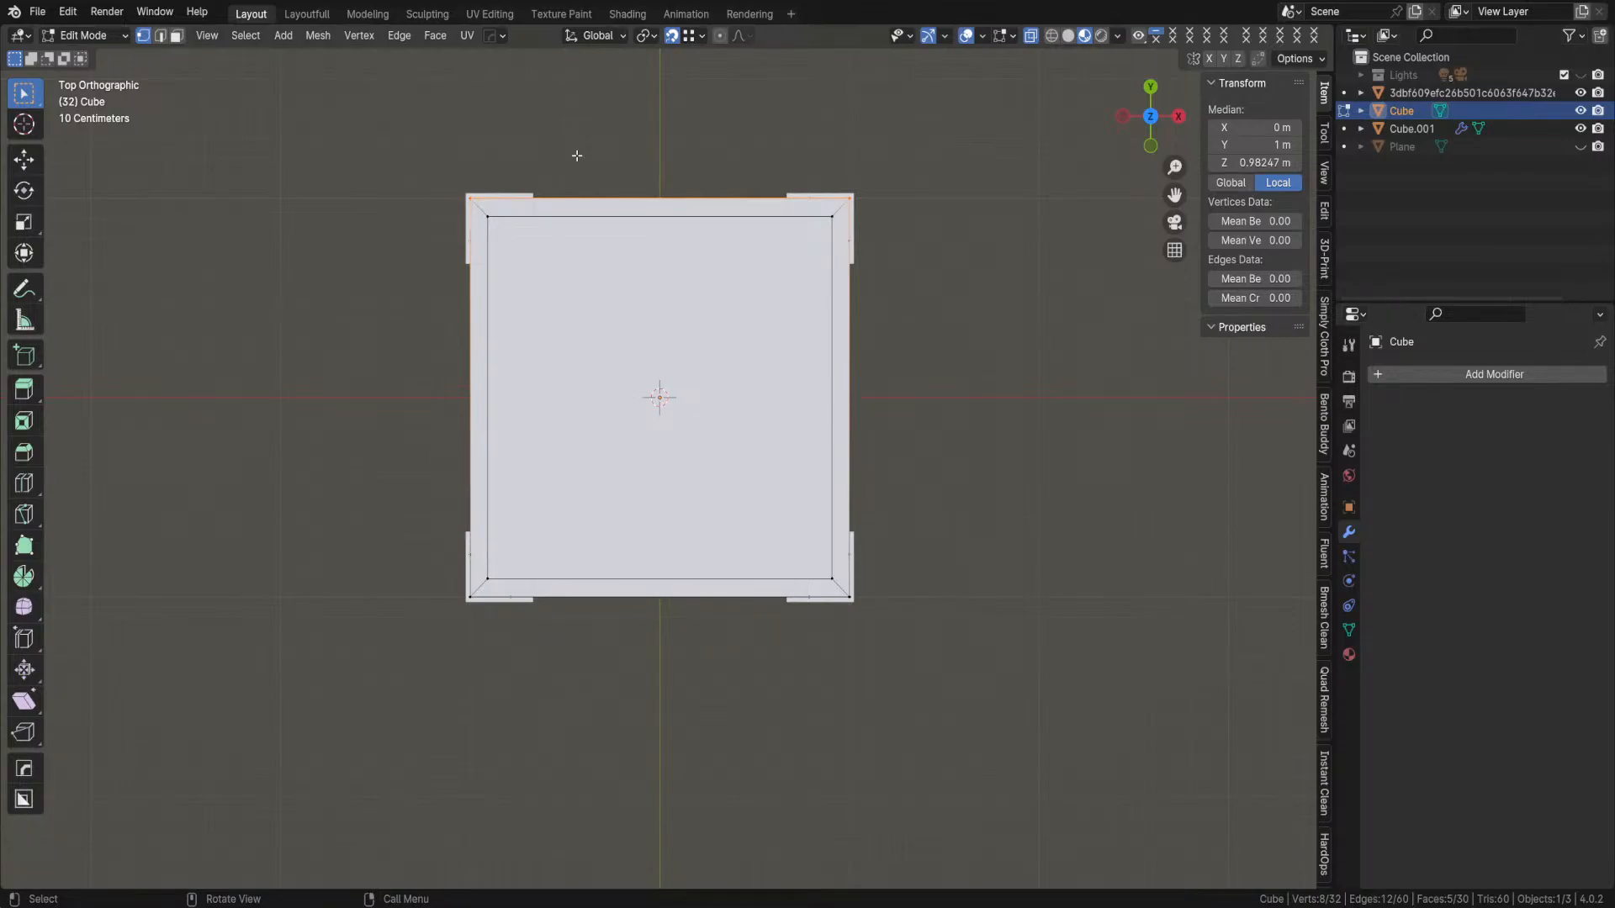
left_click_drag(420, 116, 910, 206)
key("s")
type("y")
type("0")
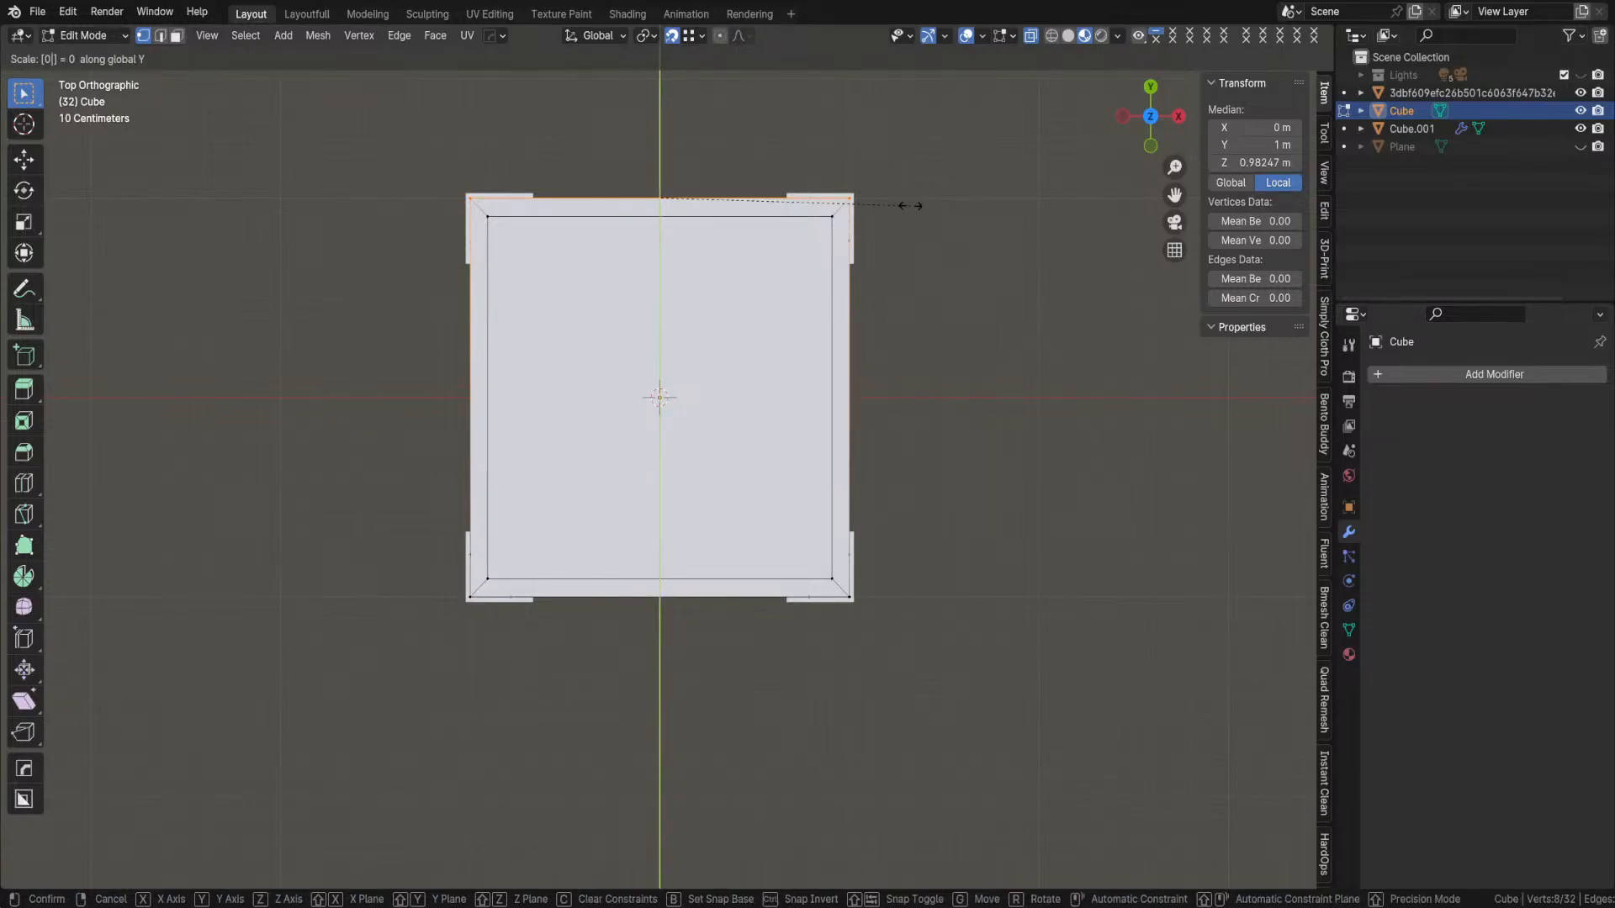
key("Return")
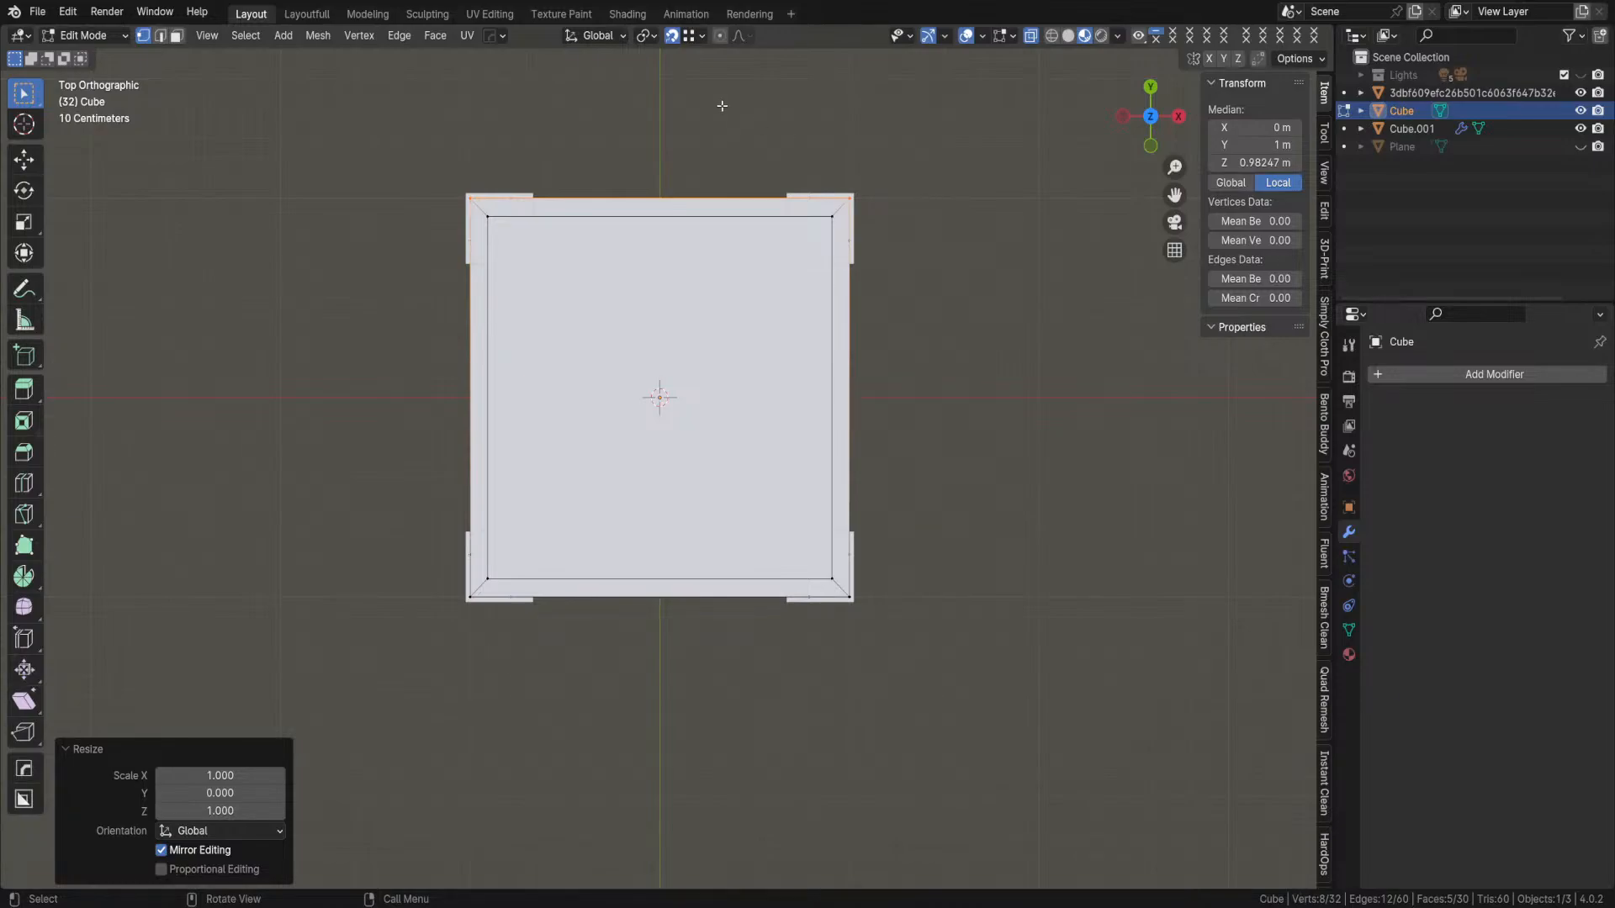
- Check the alignment of the box's outer front and +X side vertices, clear the selection and return to Object Mode
left_click_drag(452, 591, 947, 669)
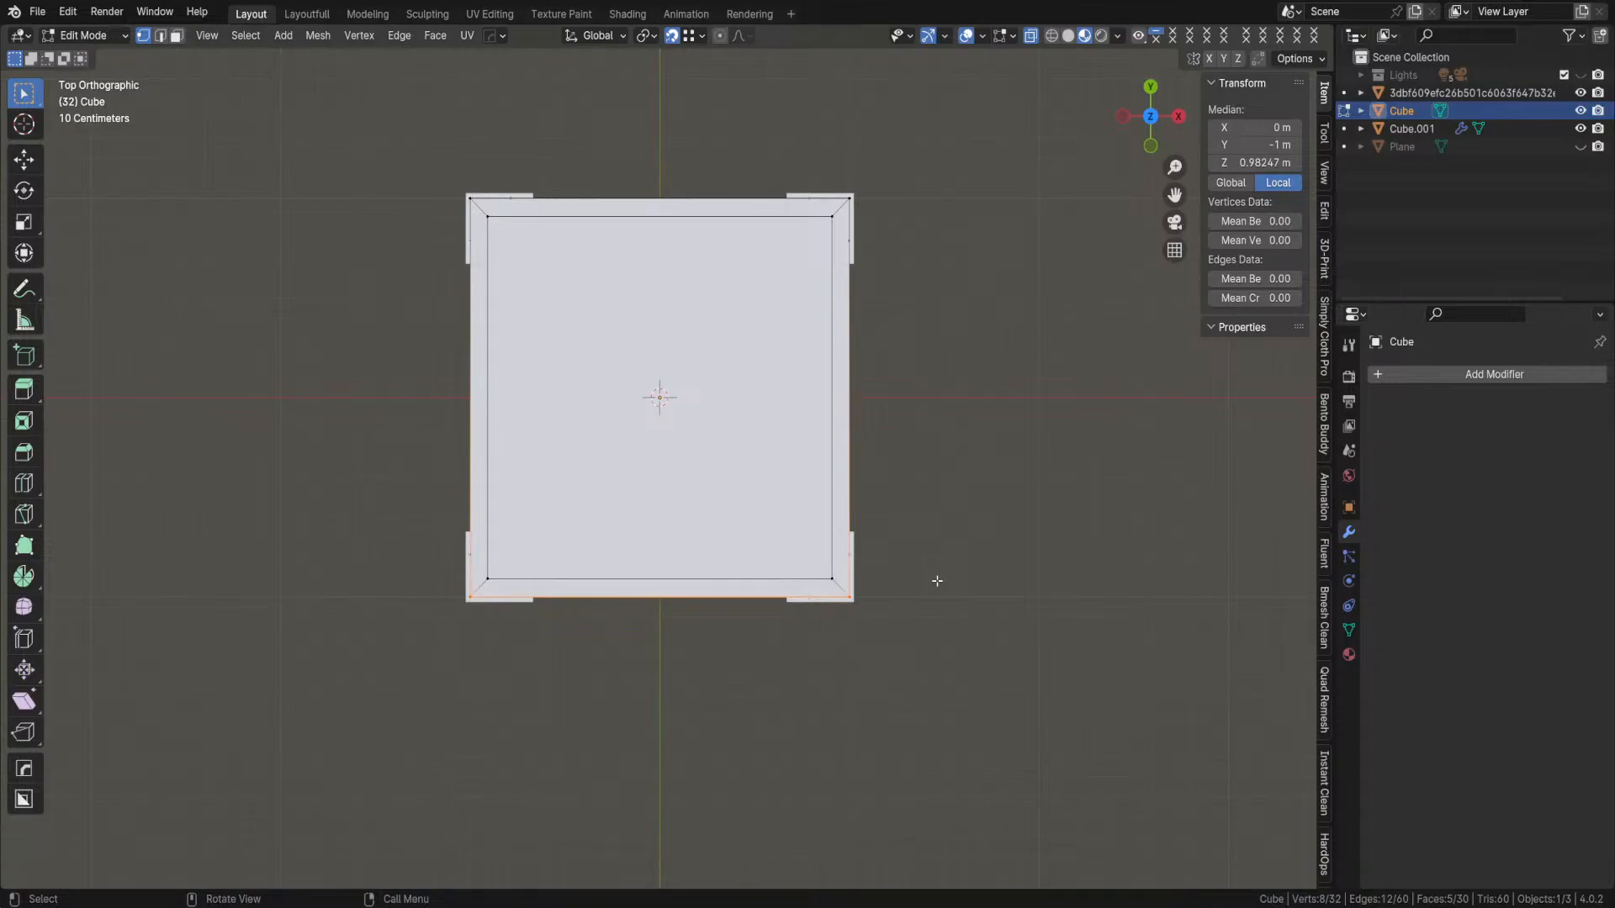
key("alt+a")
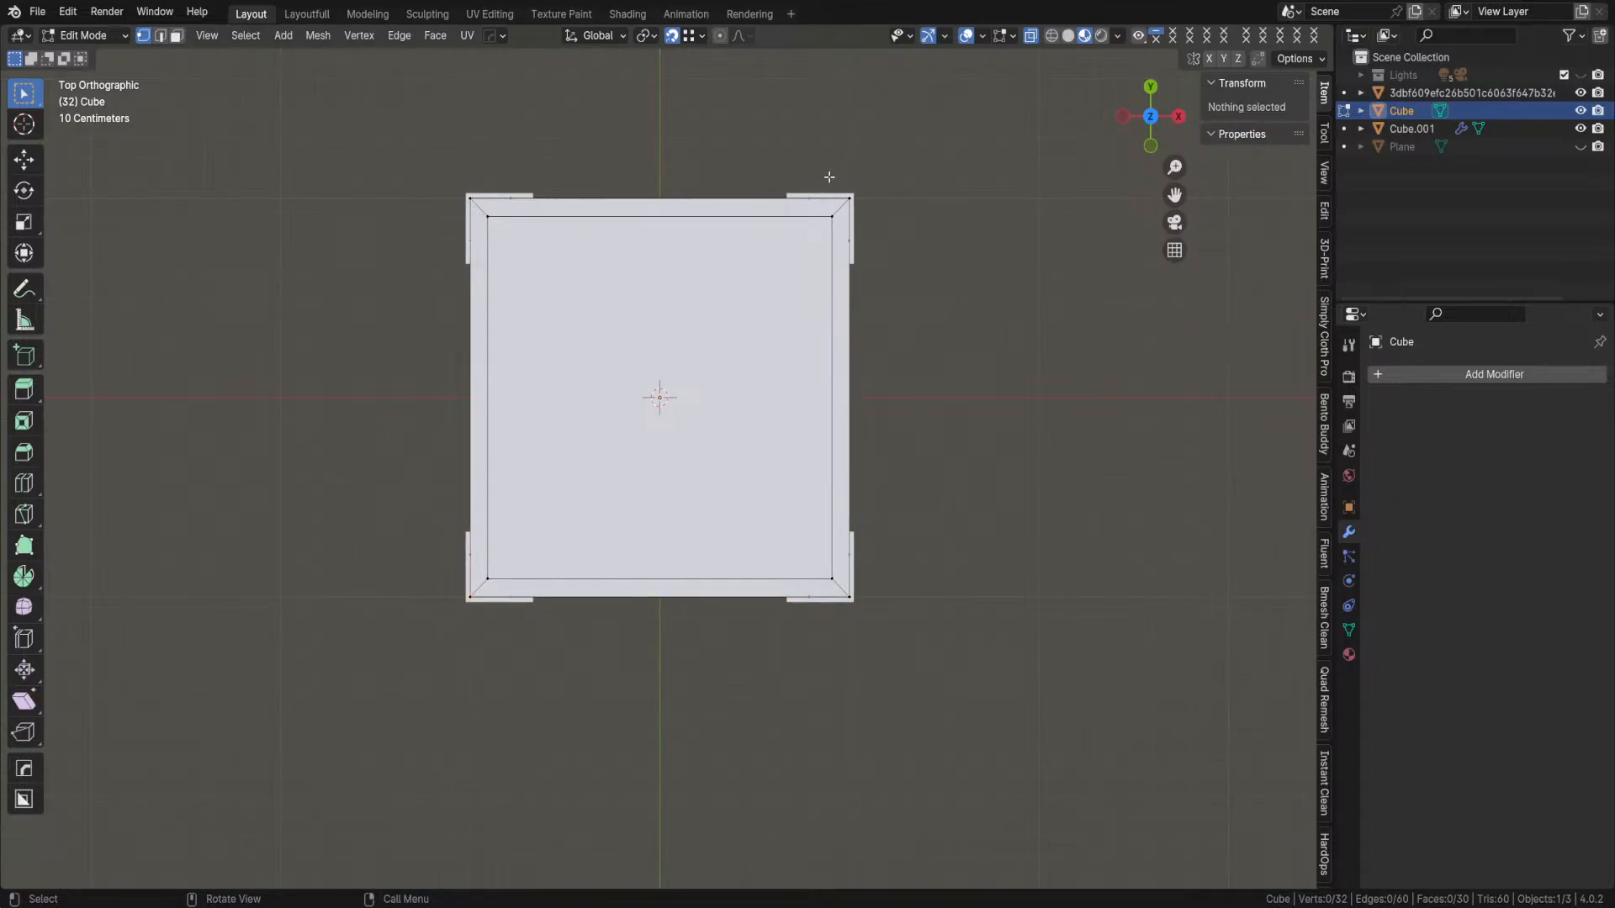
key("b")
left_click_drag(841, 180, 896, 639)
key("alt+a")
key("ctrl+Tab")
left_click(625, 349)
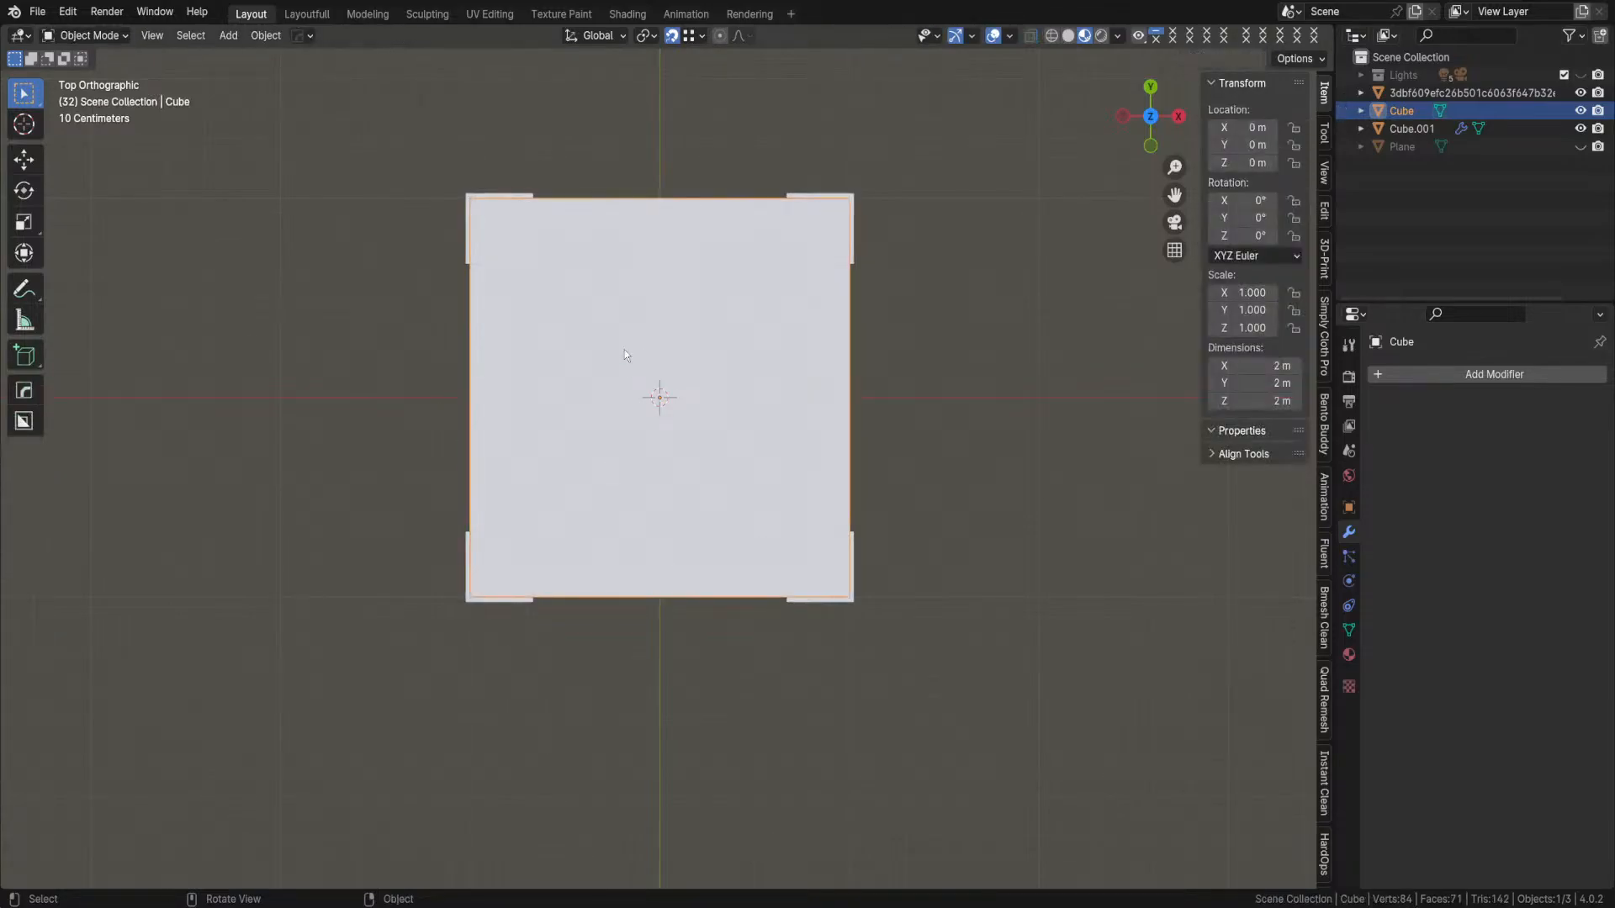
- Examine the corner post's fit against the box from several angles with all its faces selected, and return to Object Mode
left_click(469, 603)
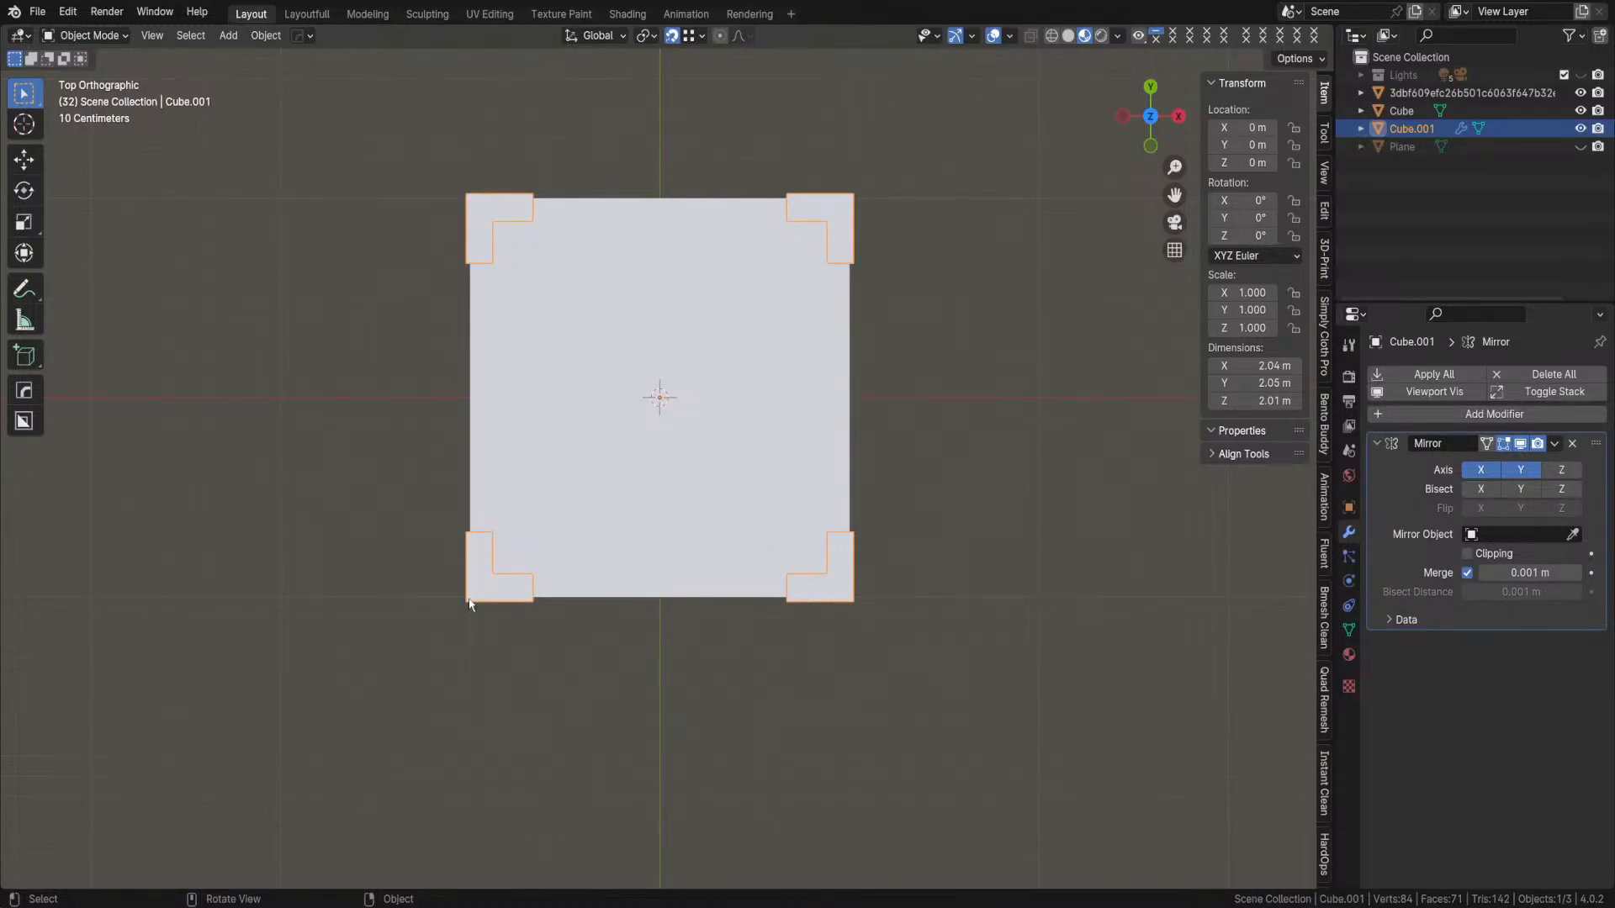
key("ctrl+Tab")
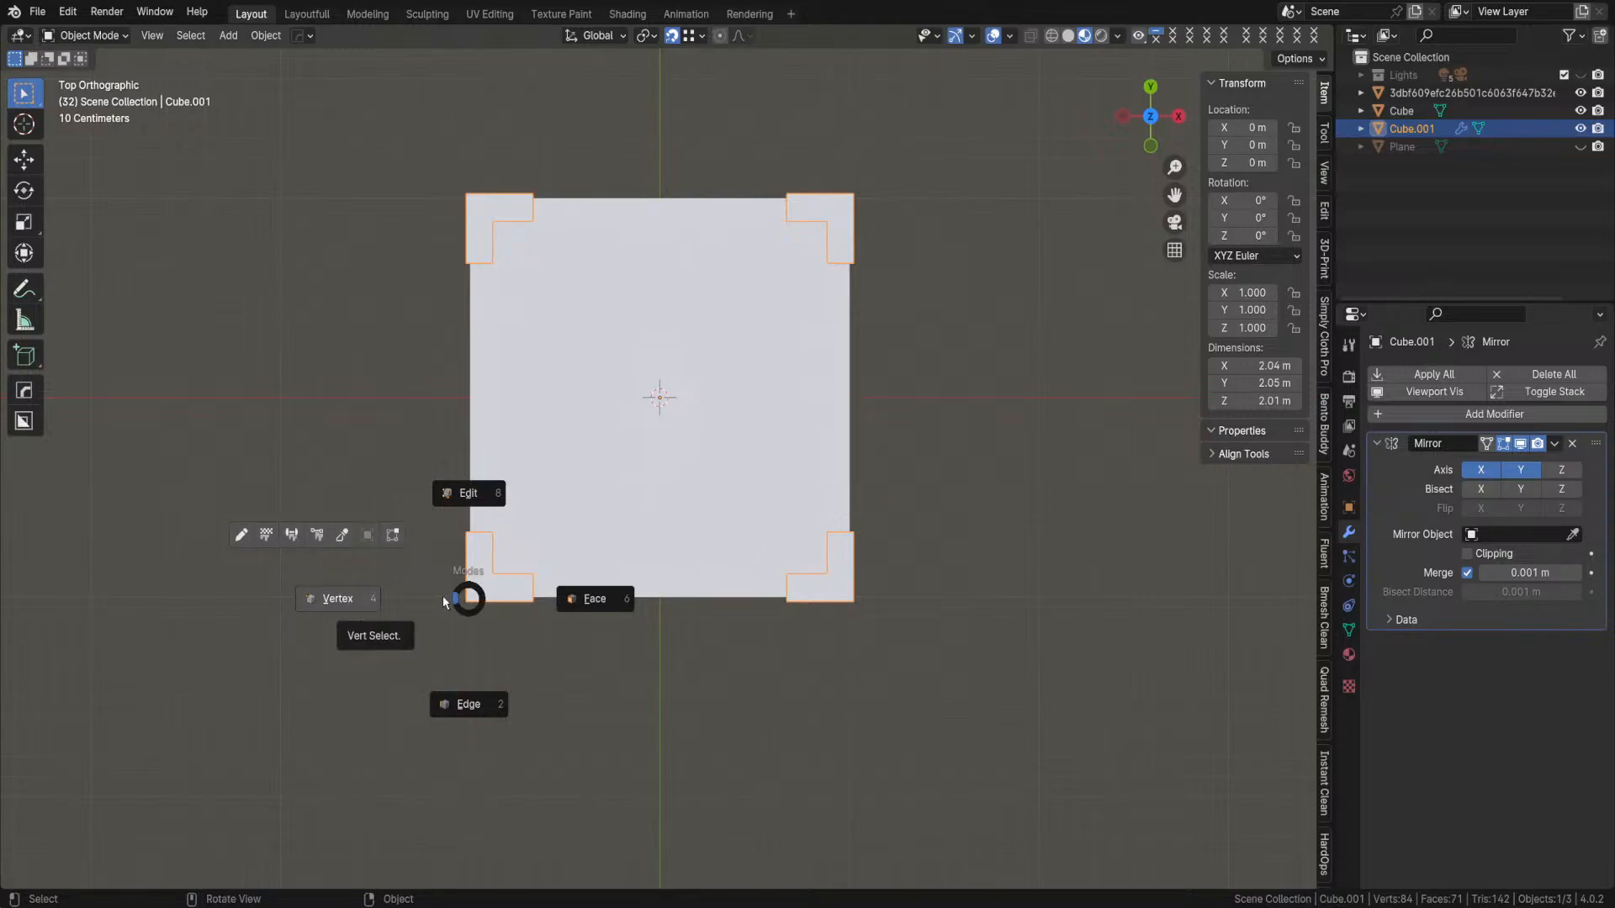
left_click(588, 599)
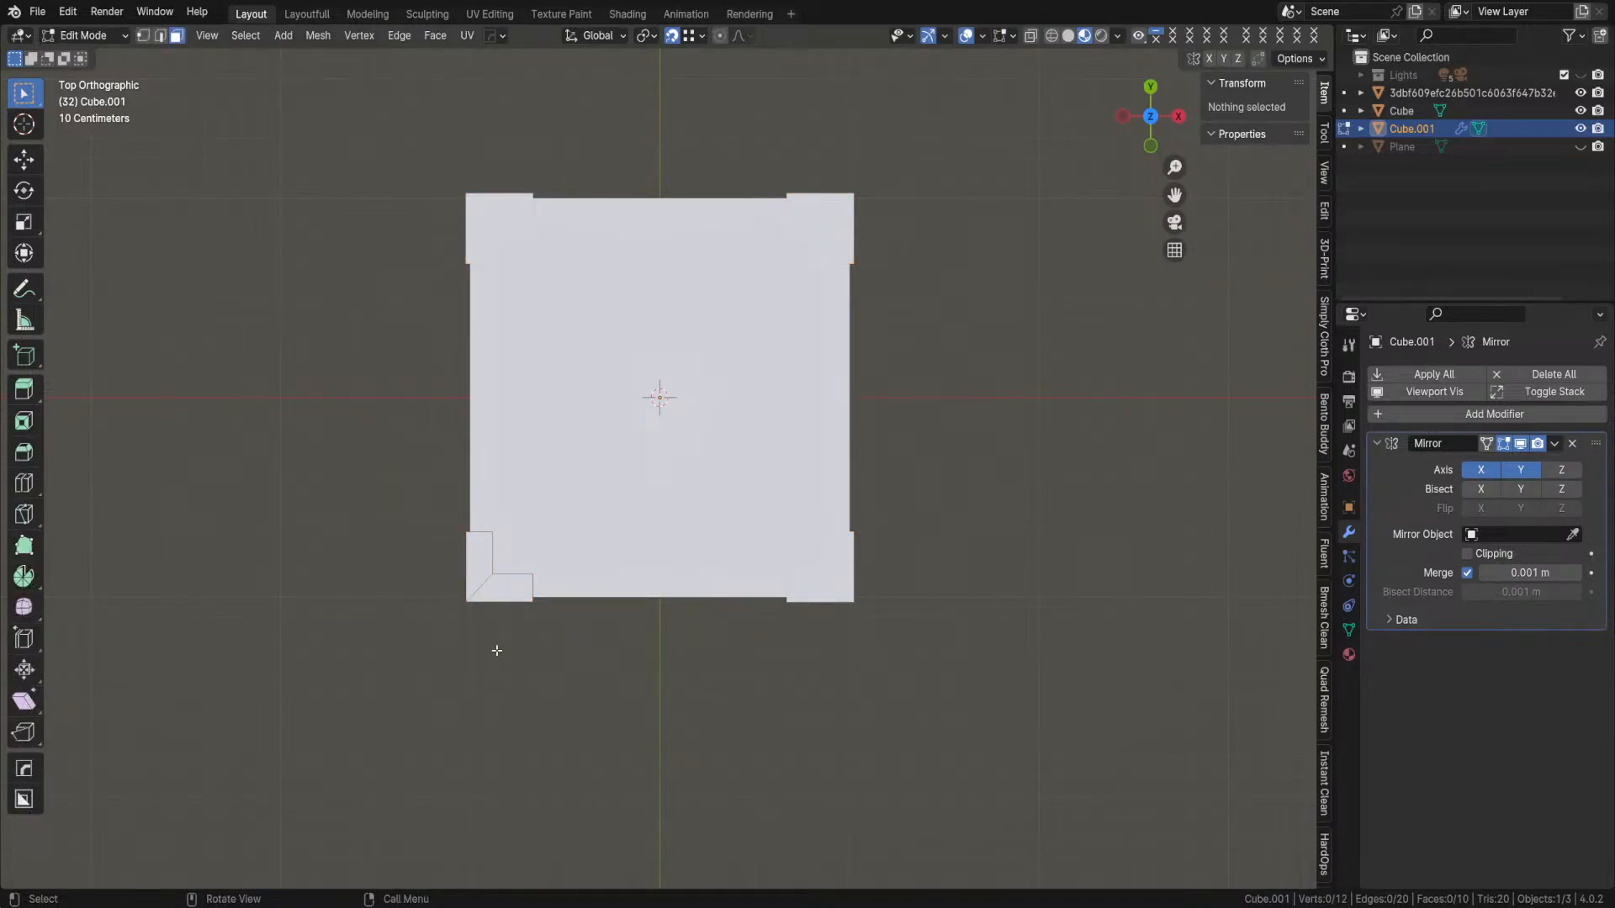
key("a")
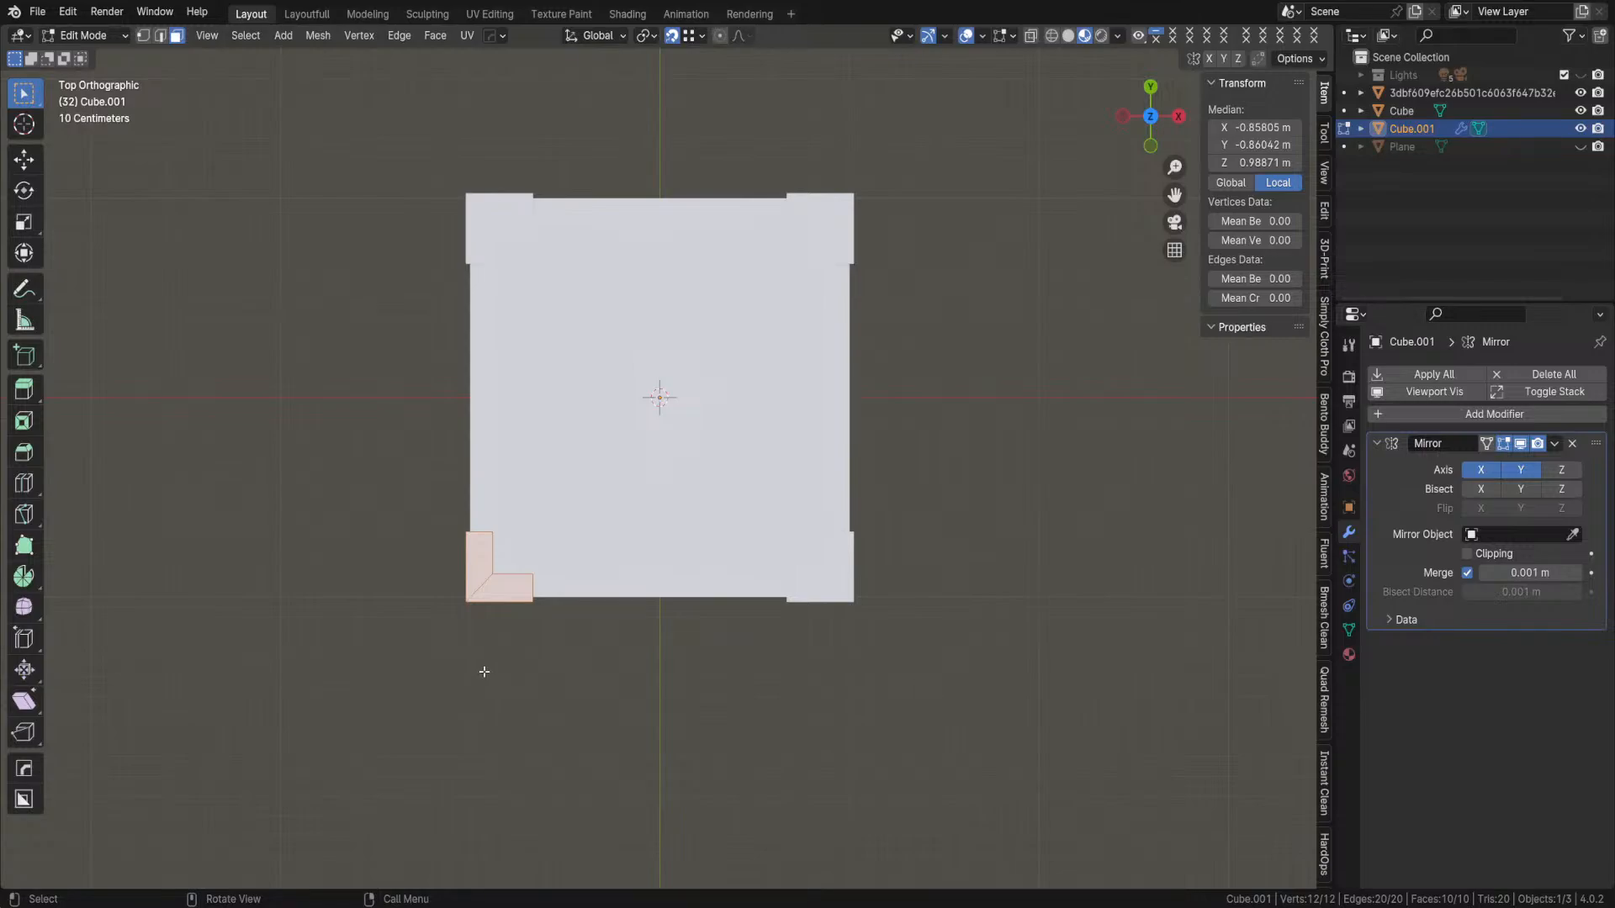
scroll(483, 676, "up", 2)
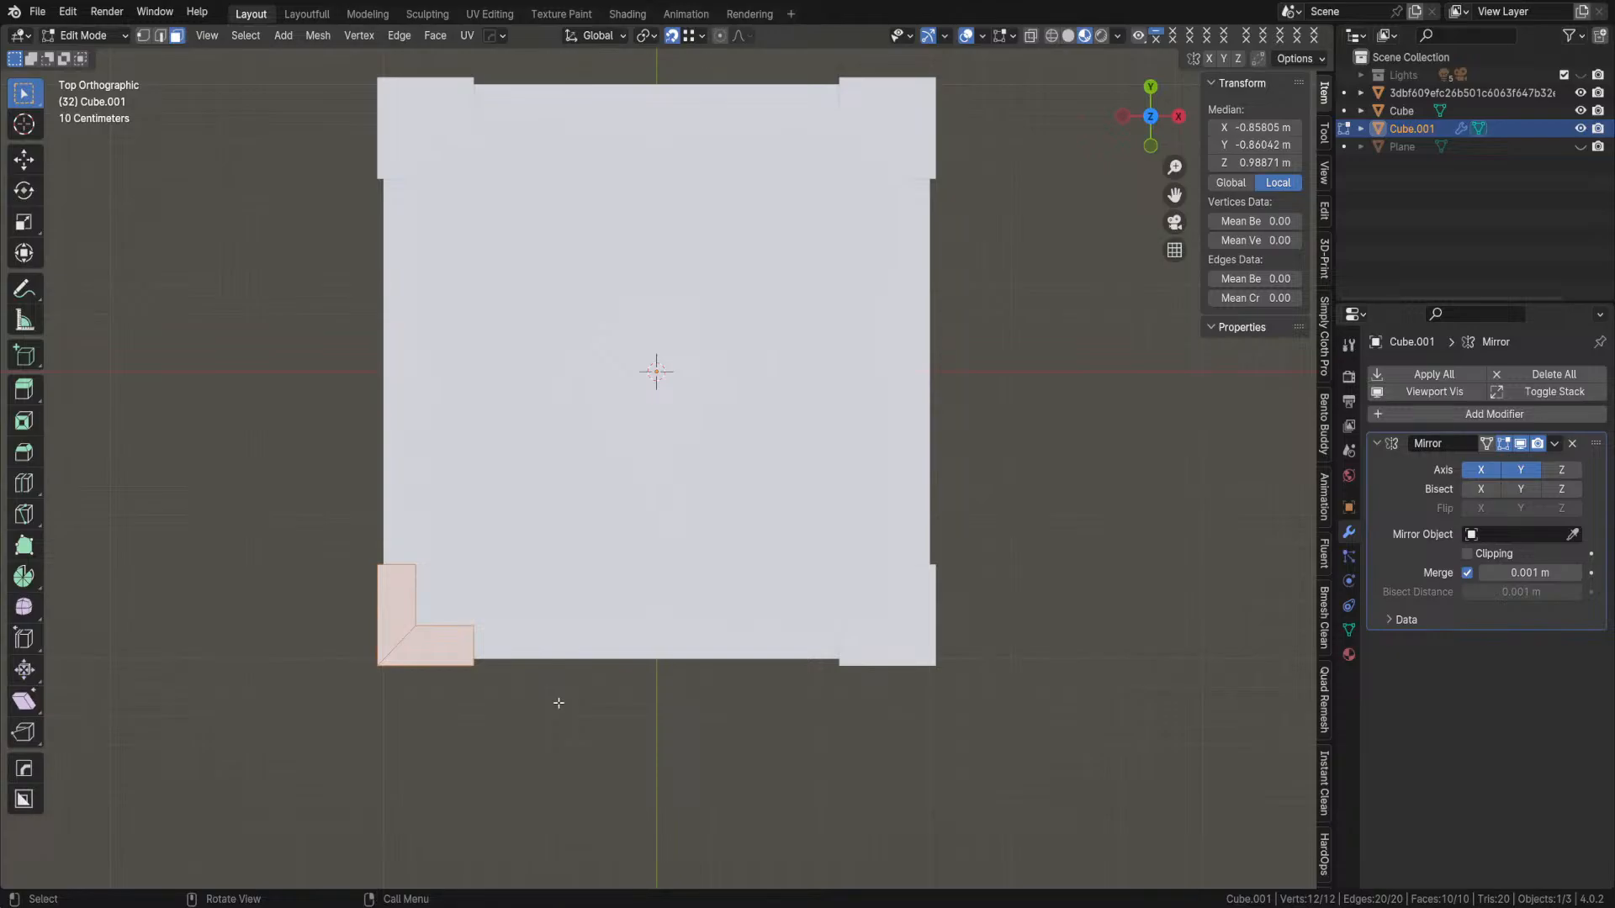
middle_click_drag(644, 720, 713, 596)
scroll(716, 593, "down", 3)
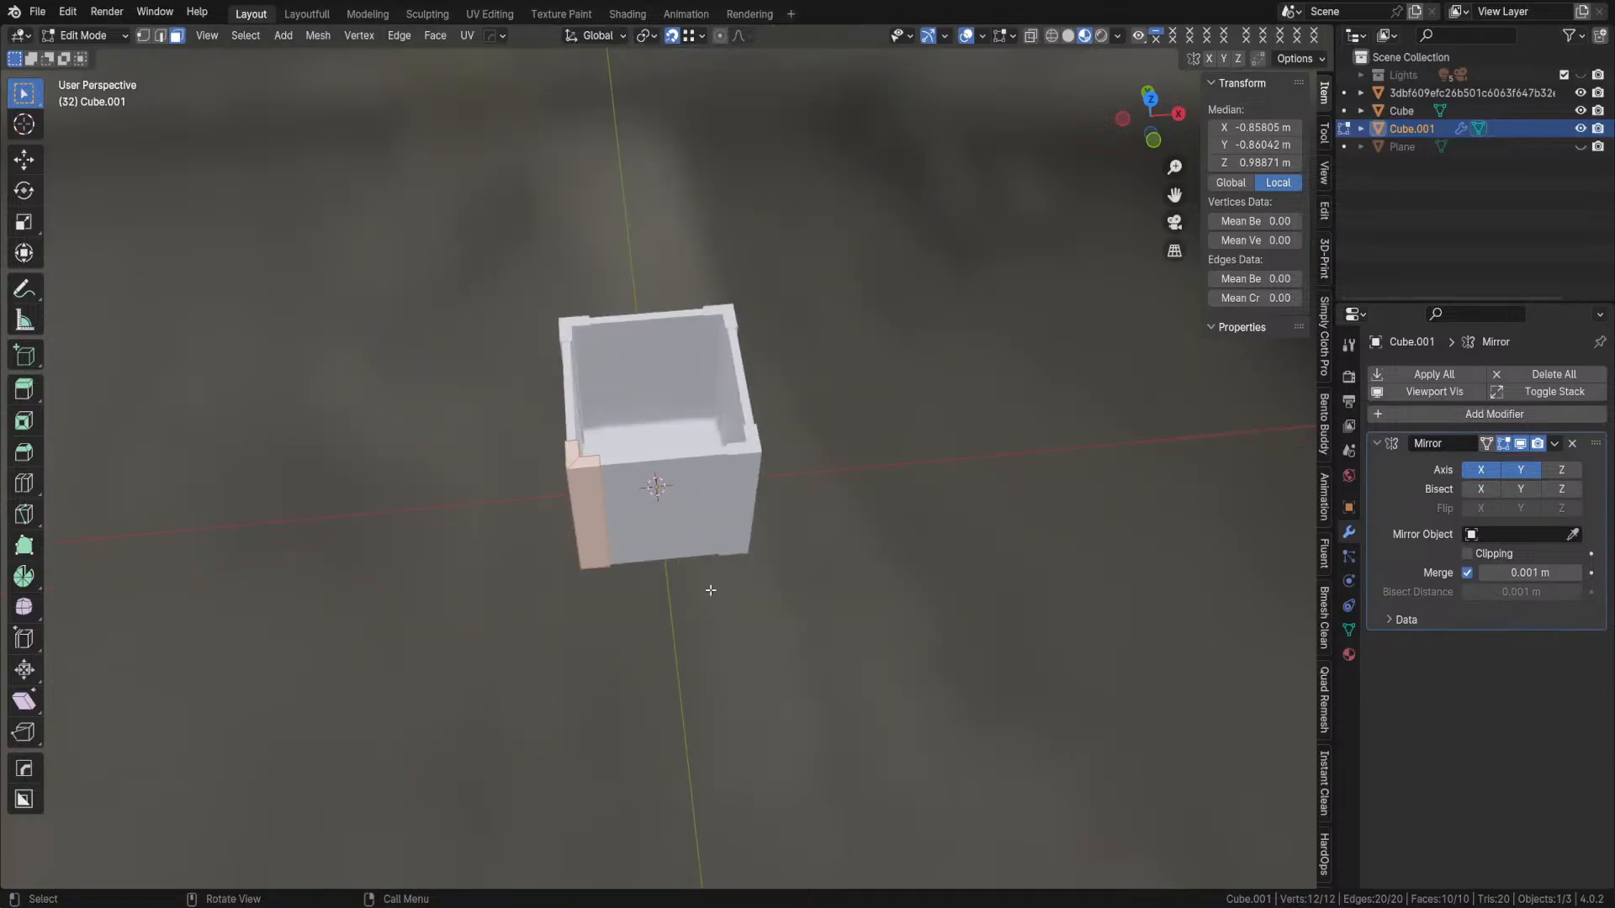
scroll(648, 588, "up", 2)
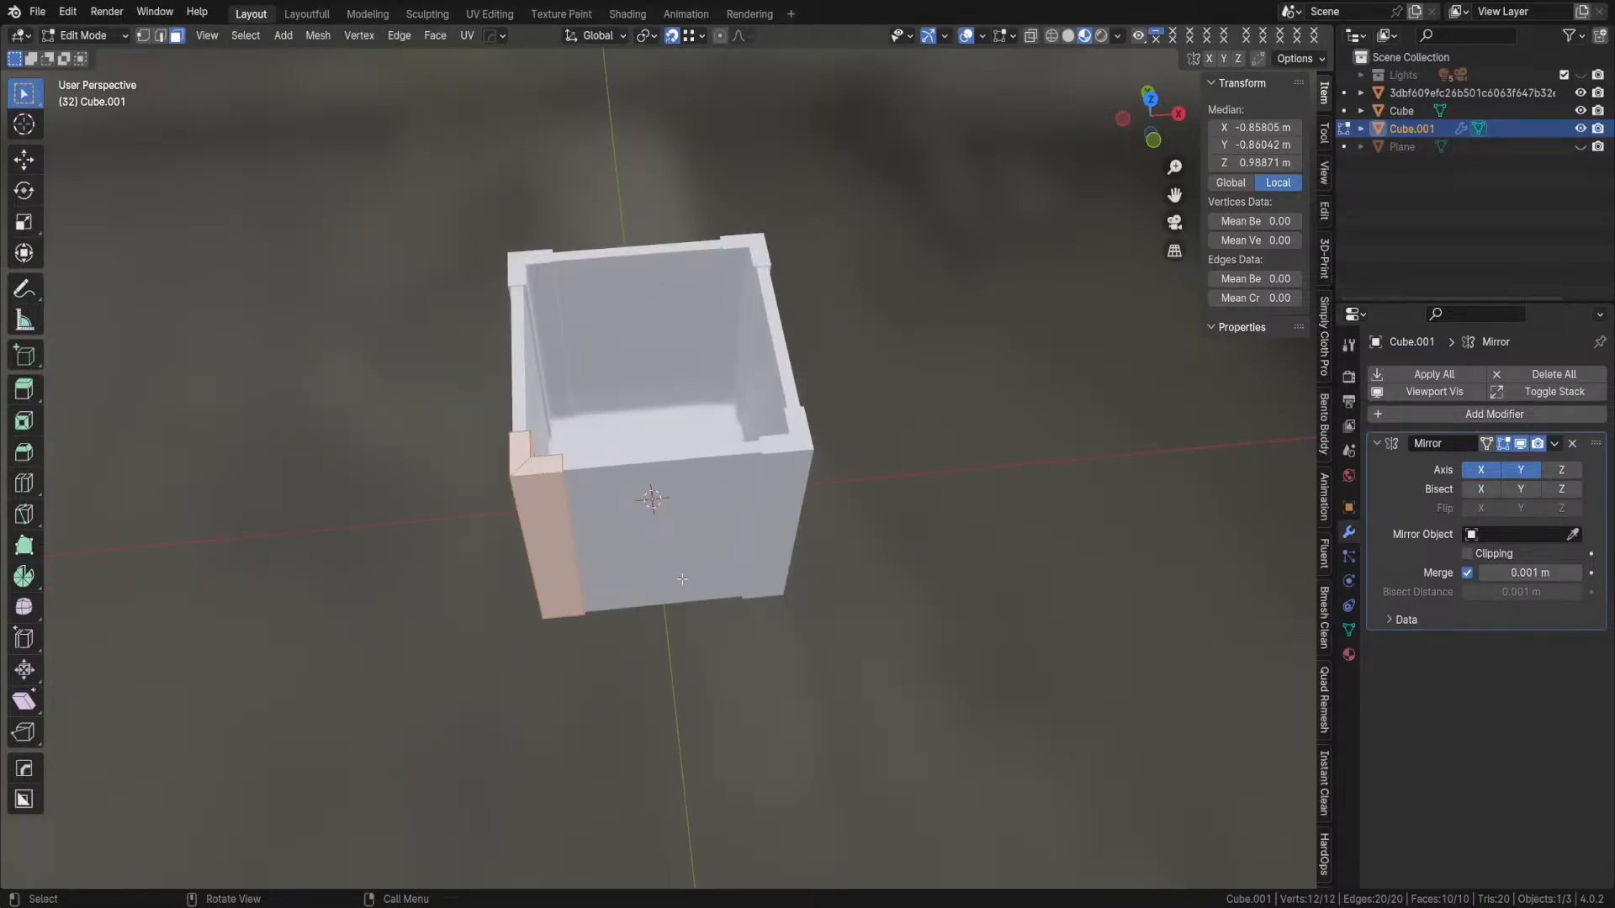
scroll(682, 578, "down", 1)
middle_click_drag(682, 579, 627, 260)
scroll(632, 512, "up", 6)
scroll(631, 512, "down", 4)
middle_click_drag(641, 409, 616, 420)
key("ctrl+Tab")
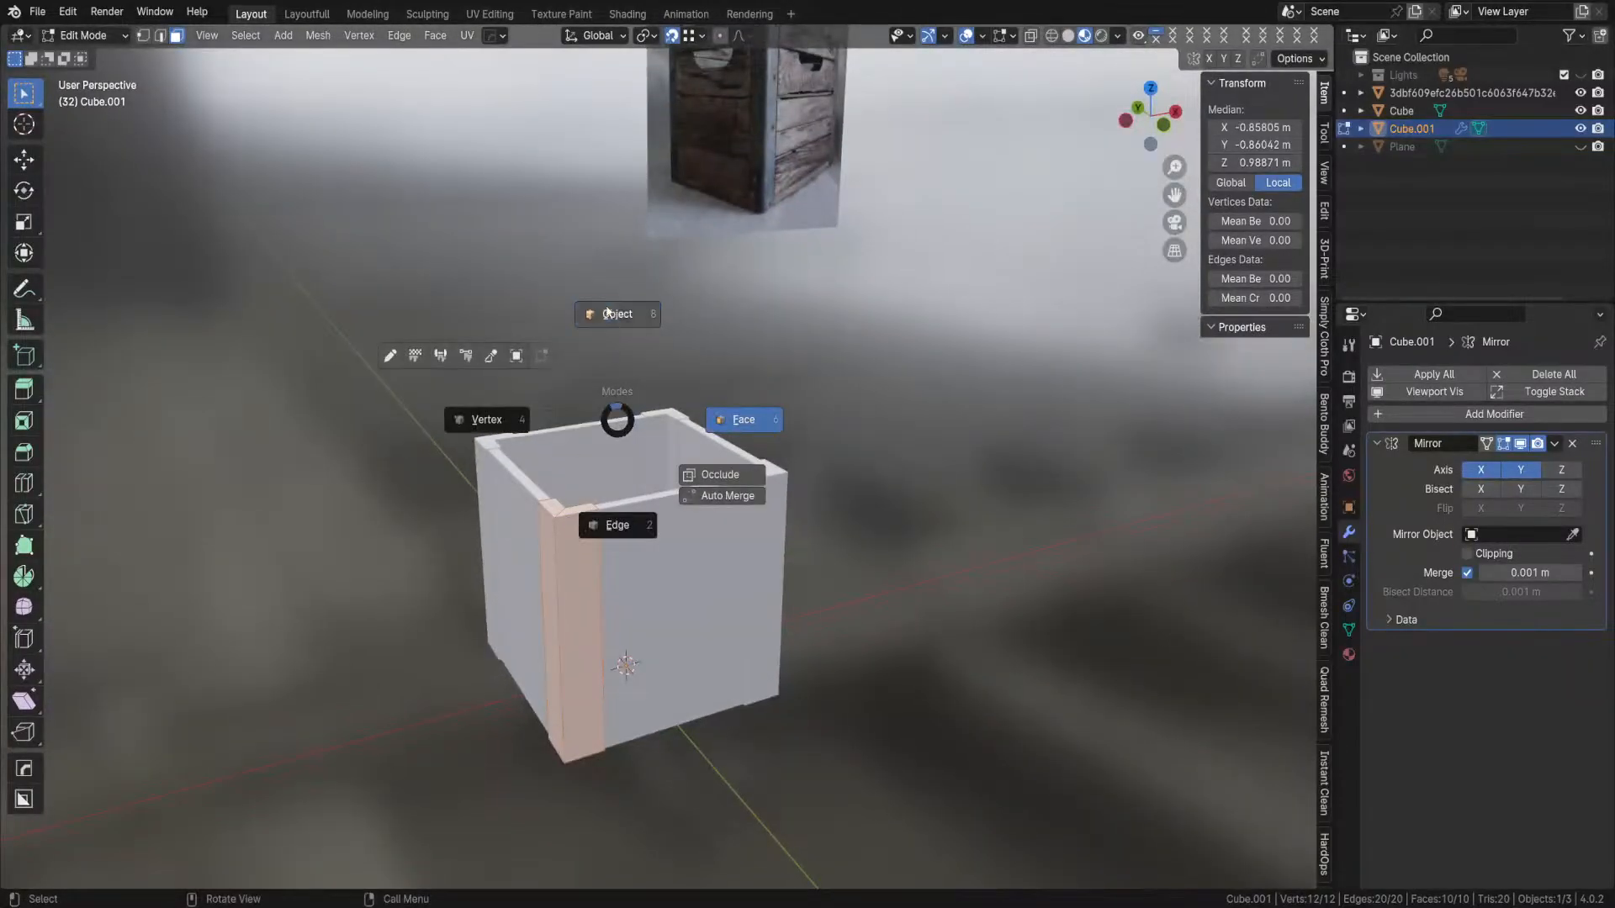
left_click(608, 314)
- Select the hollow box and compare its walls with the planked crate in the reference photo, briefly using face editing
middle_click_drag(681, 643, 637, 636)
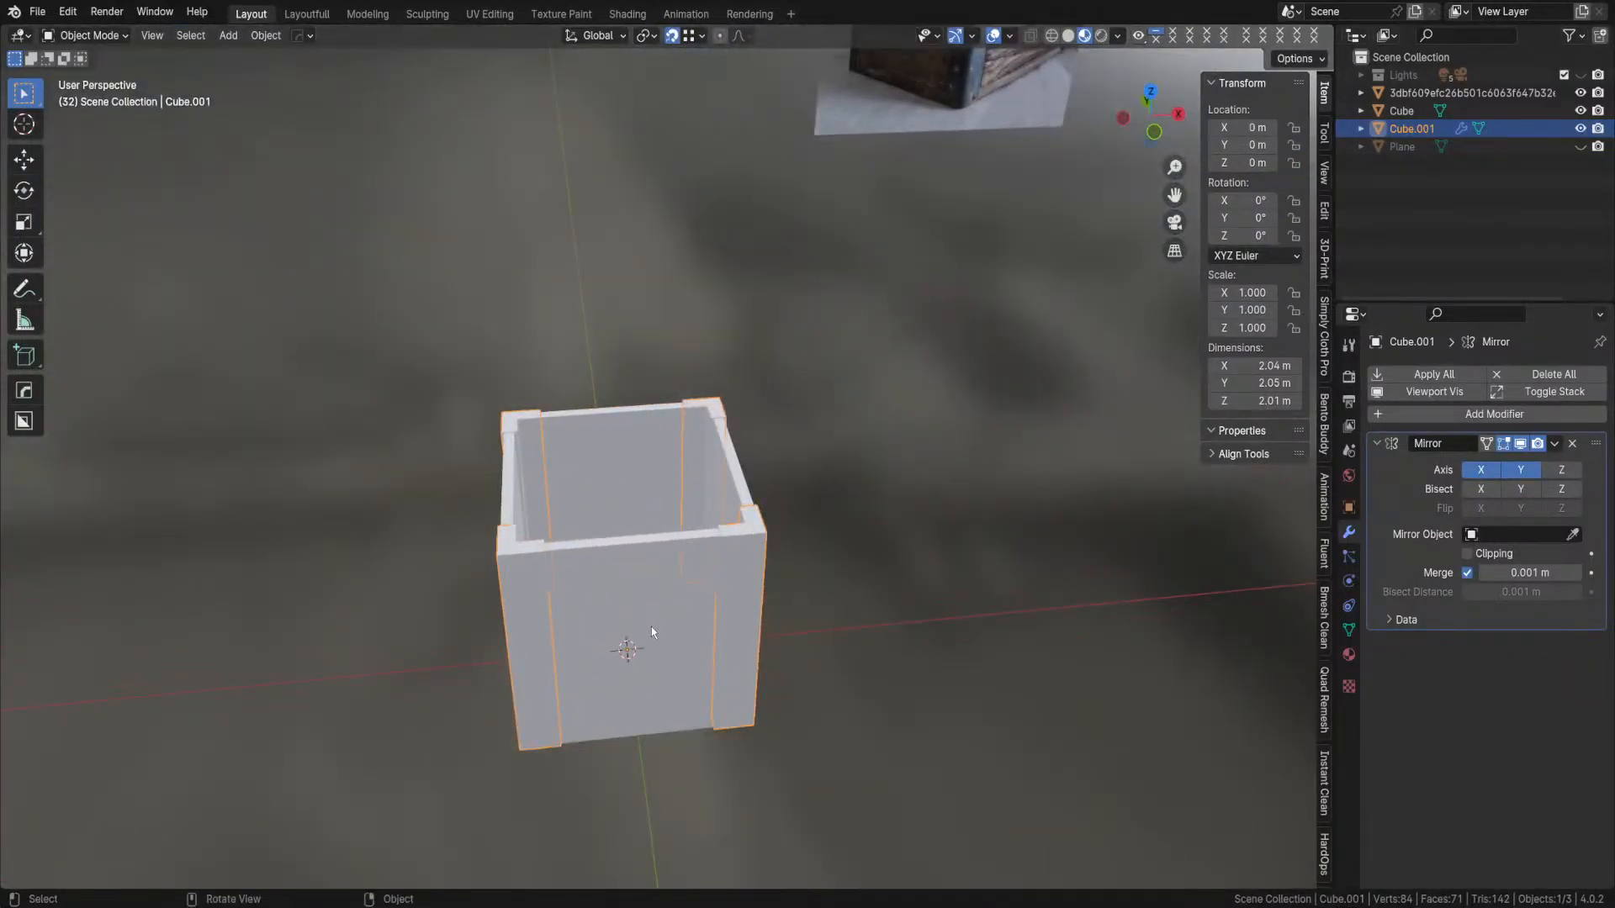
scroll(651, 627, "up", 1)
left_click(596, 655)
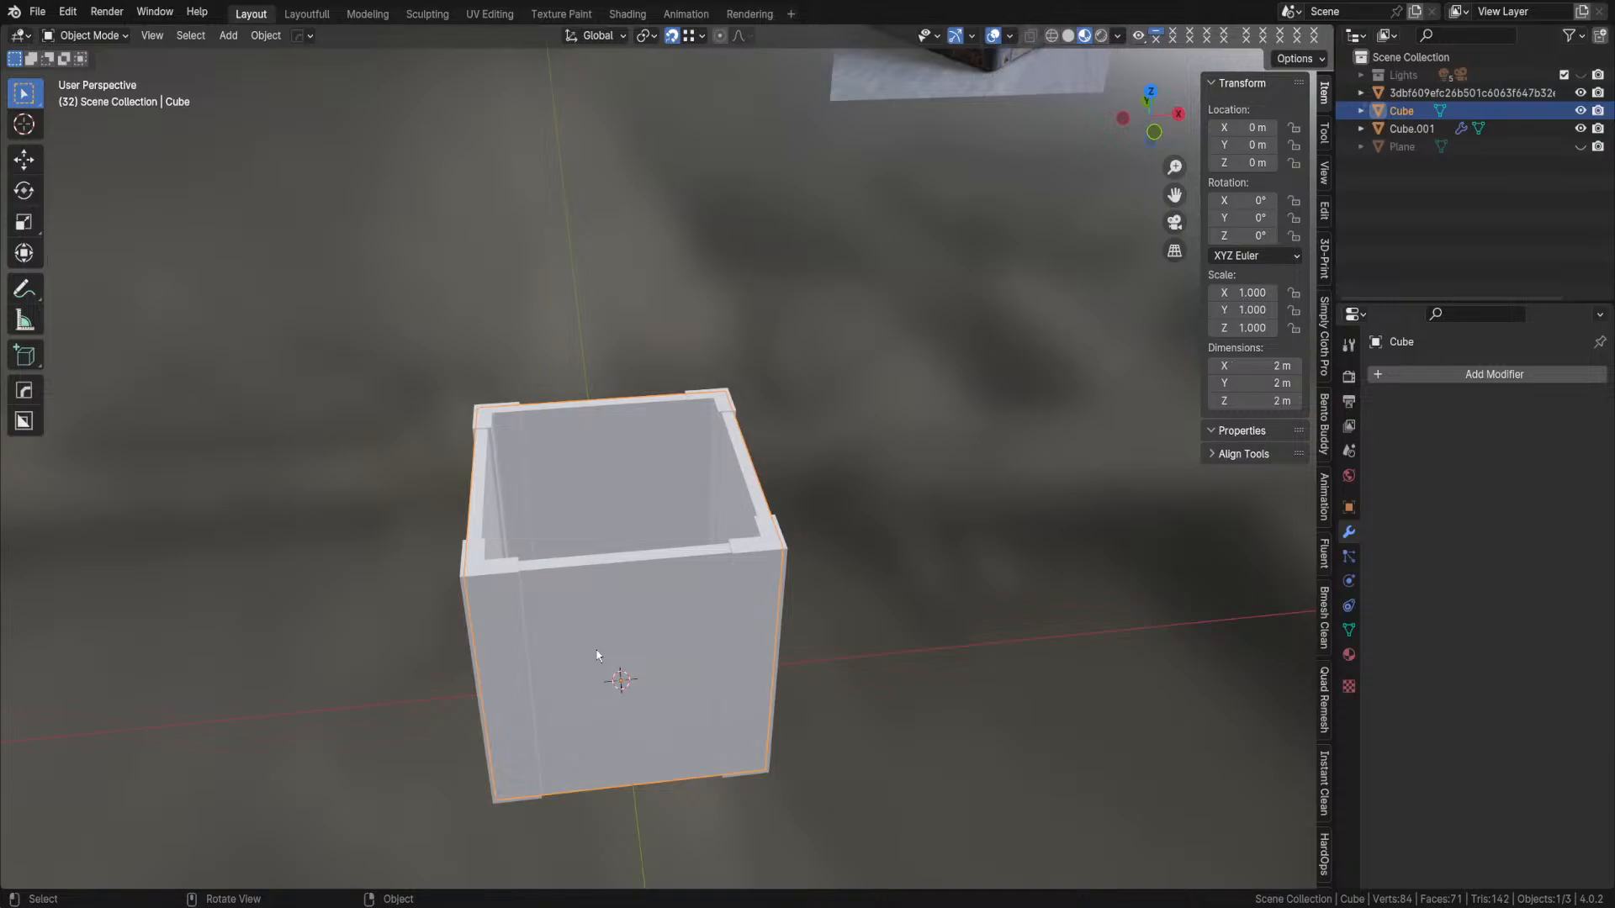
middle_click_drag(613, 674, 695, 496)
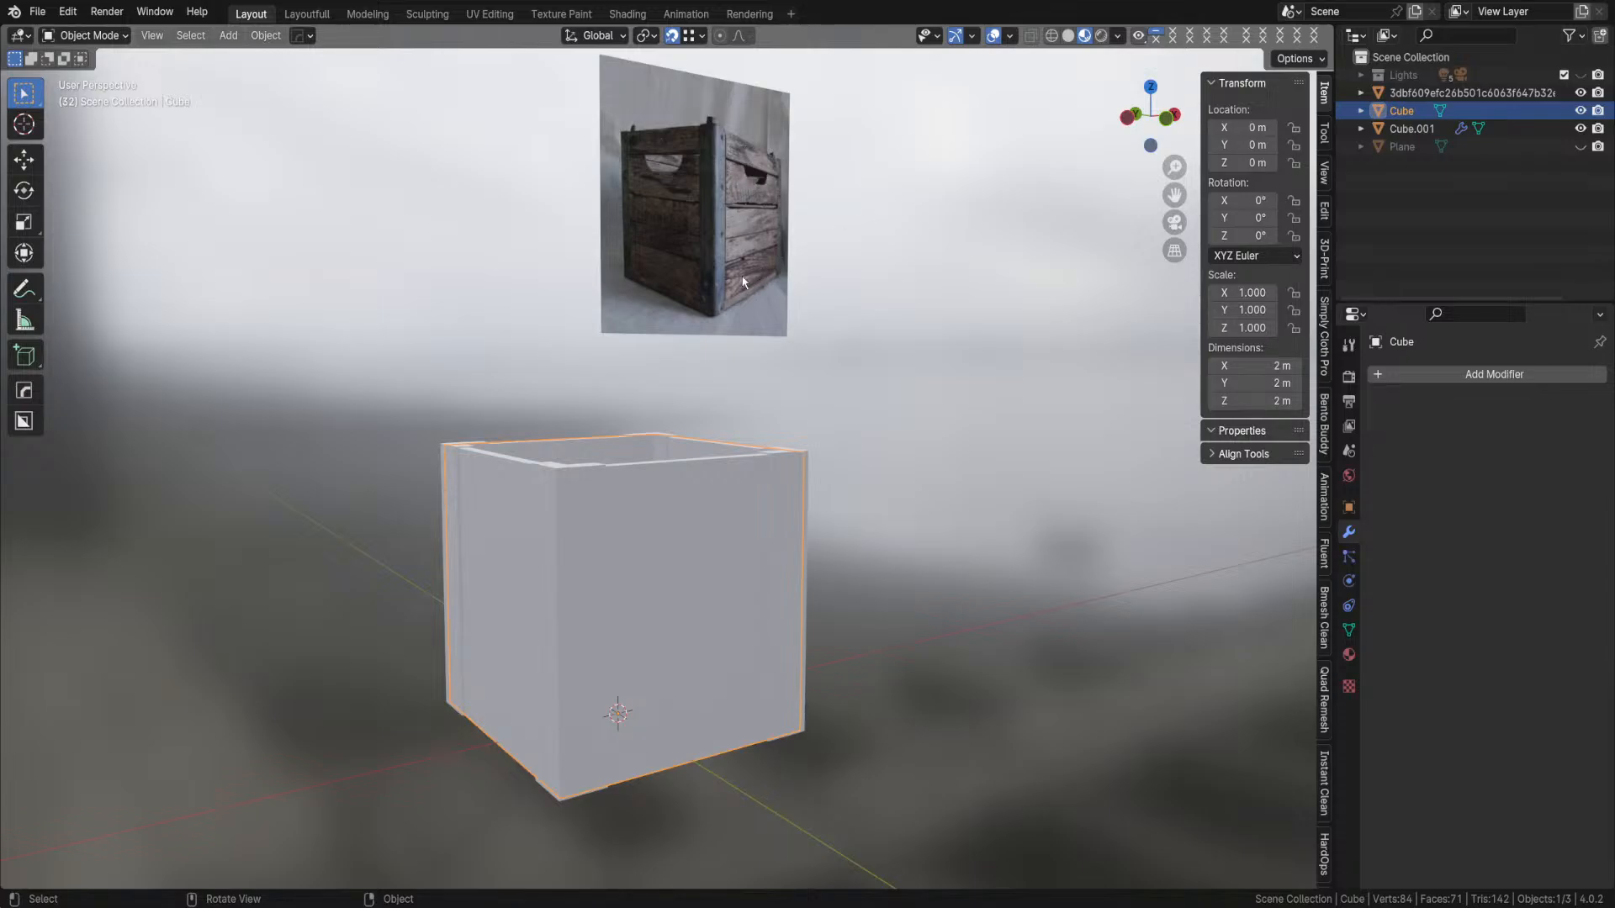
middle_click_drag(684, 577, 683, 585)
key("Tab")
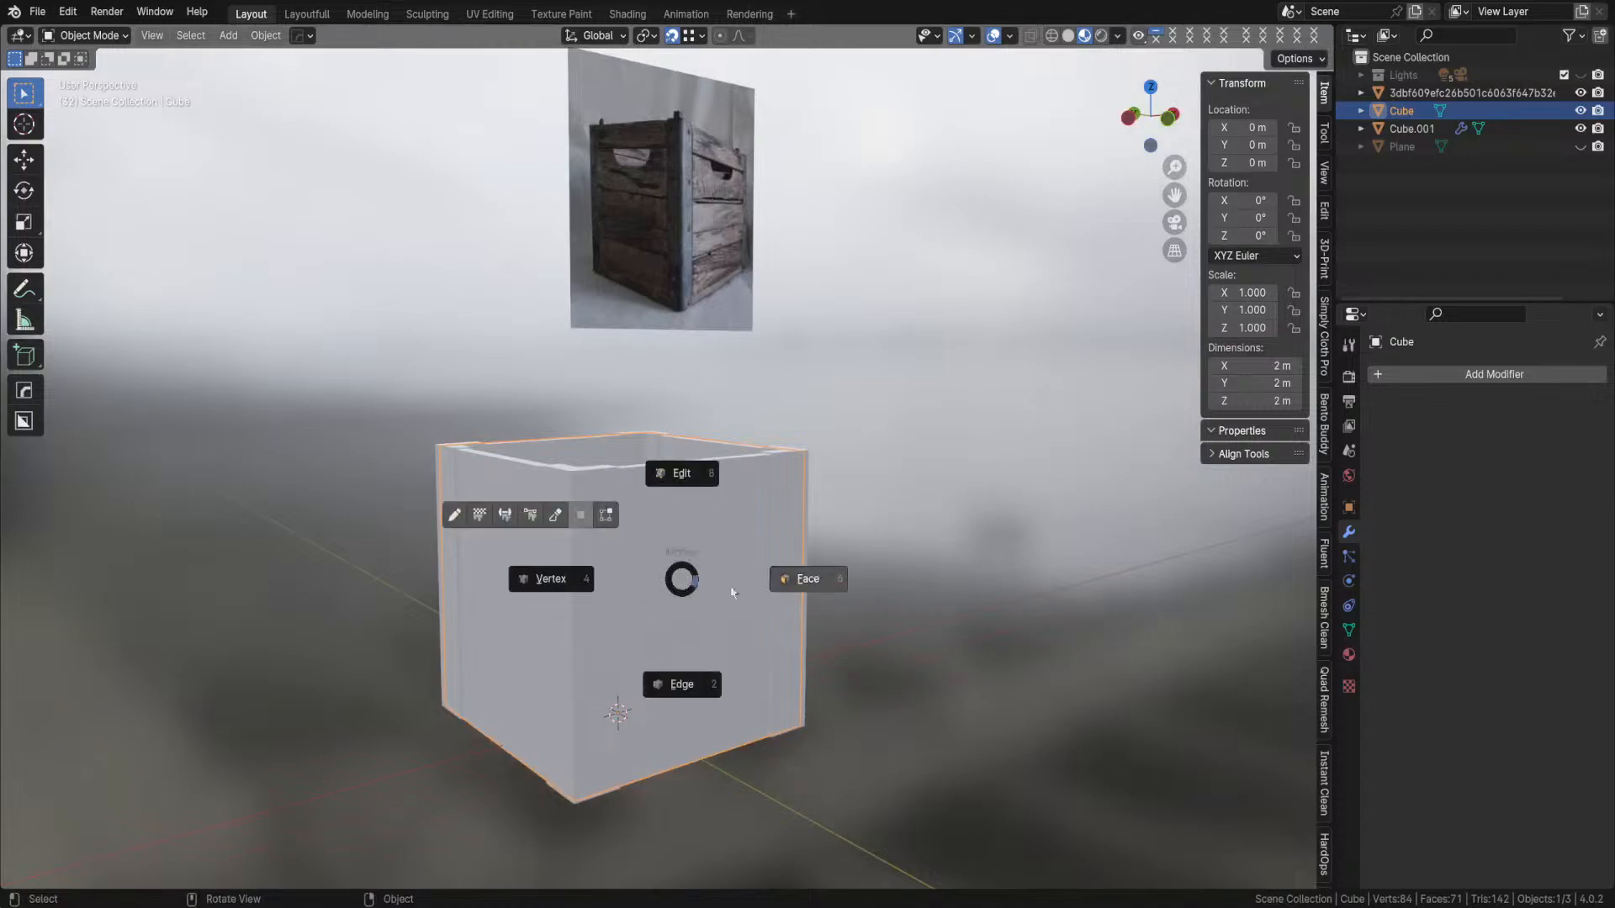
left_click(789, 592)
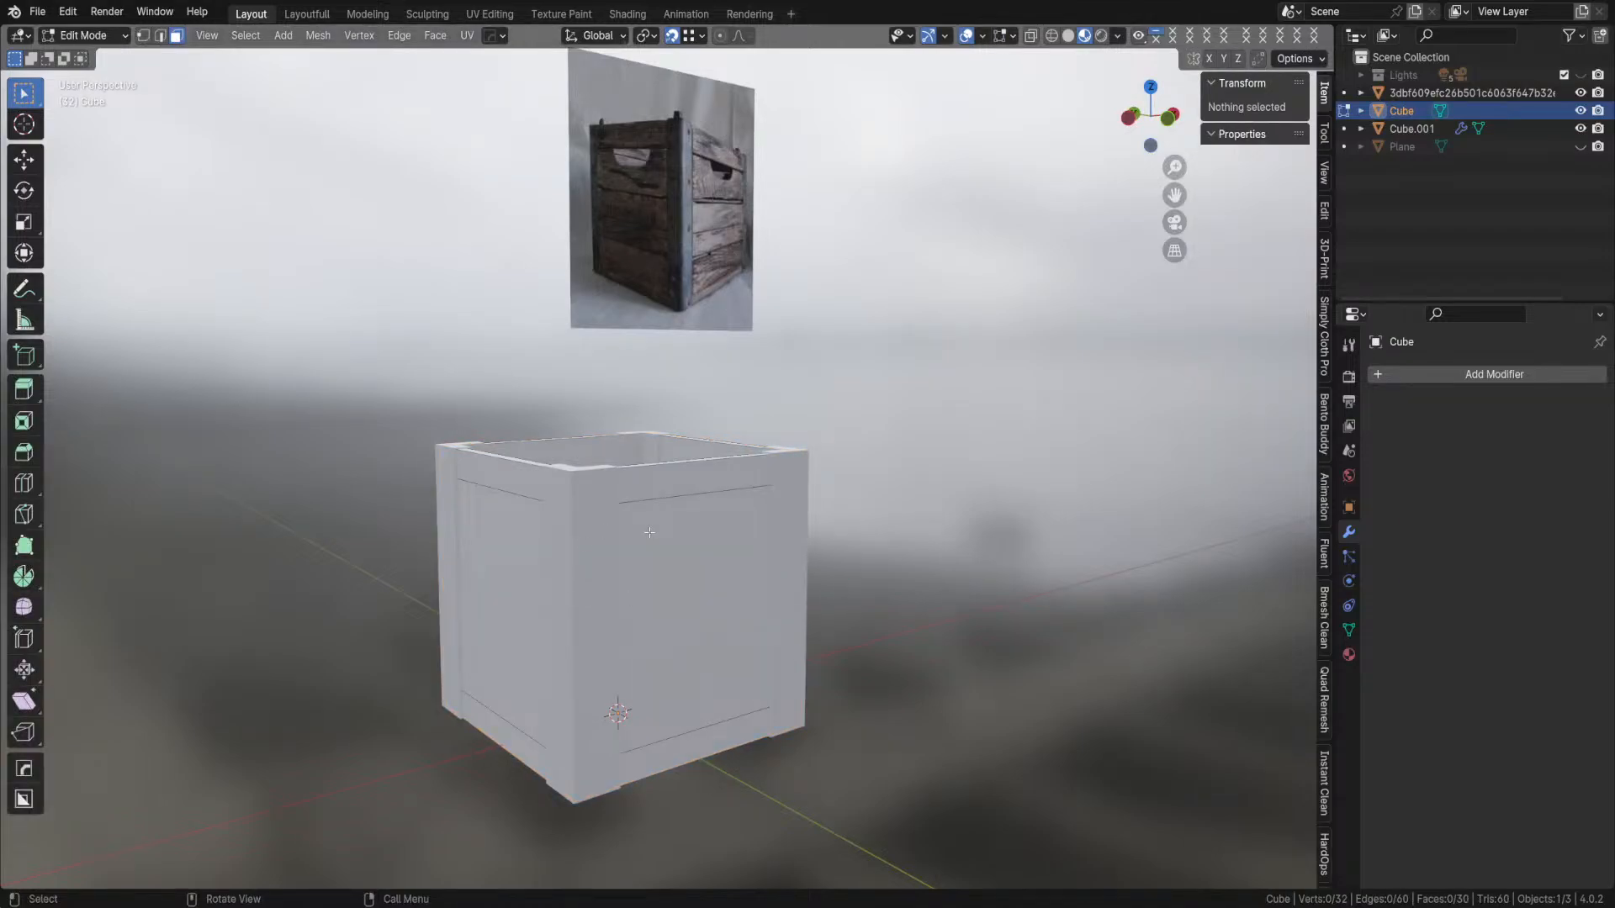
middle_click_drag(677, 589, 666, 603)
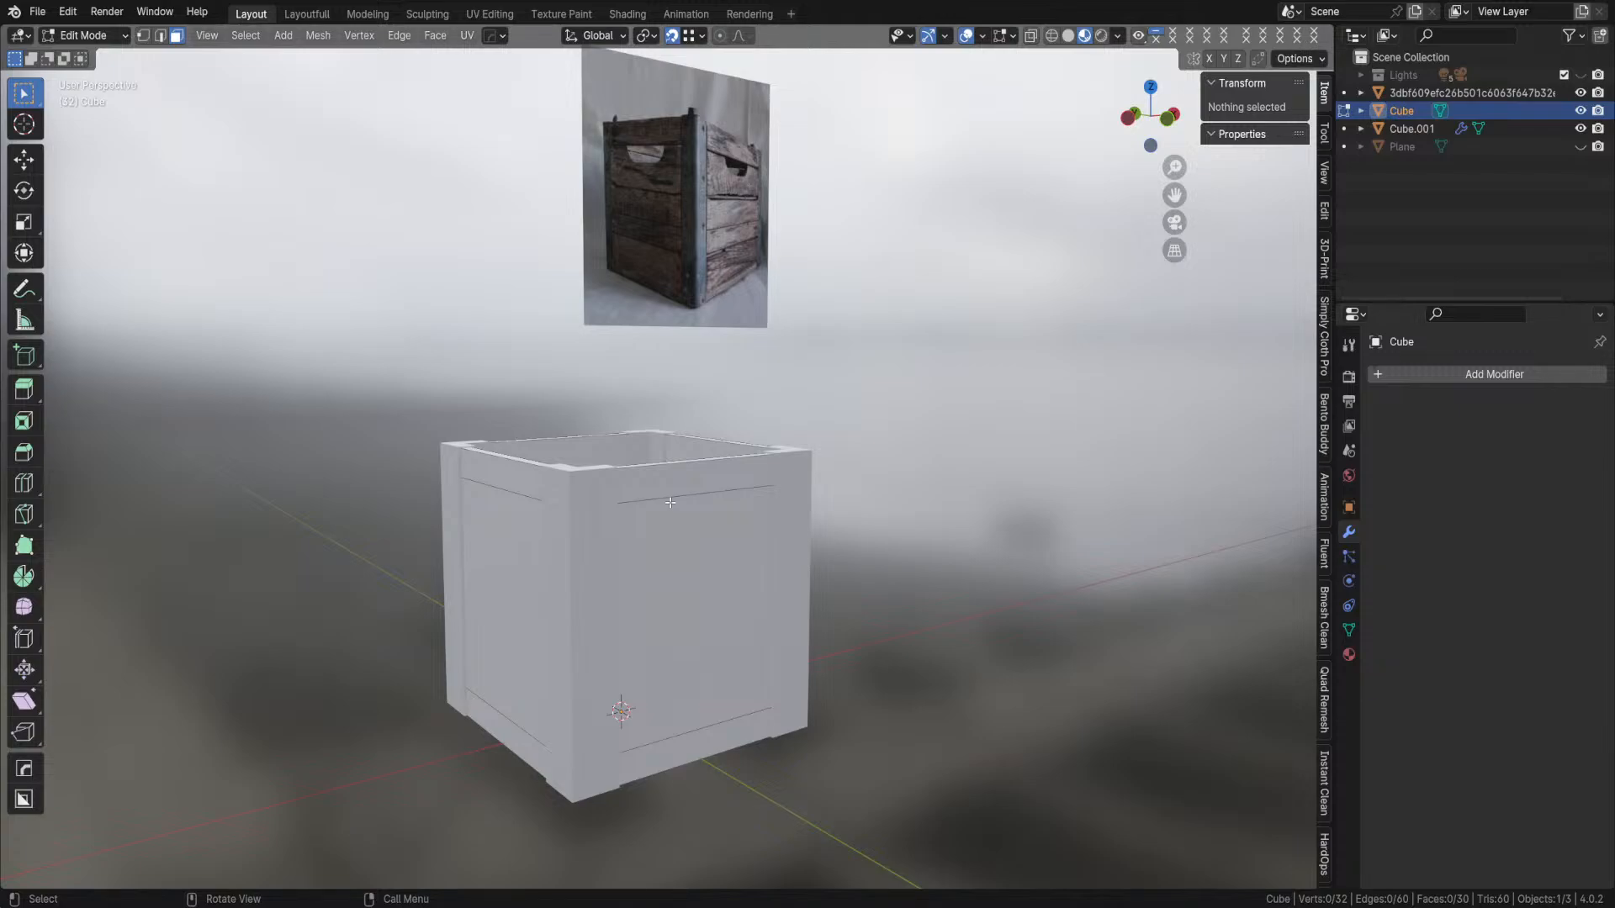
key("Tab")
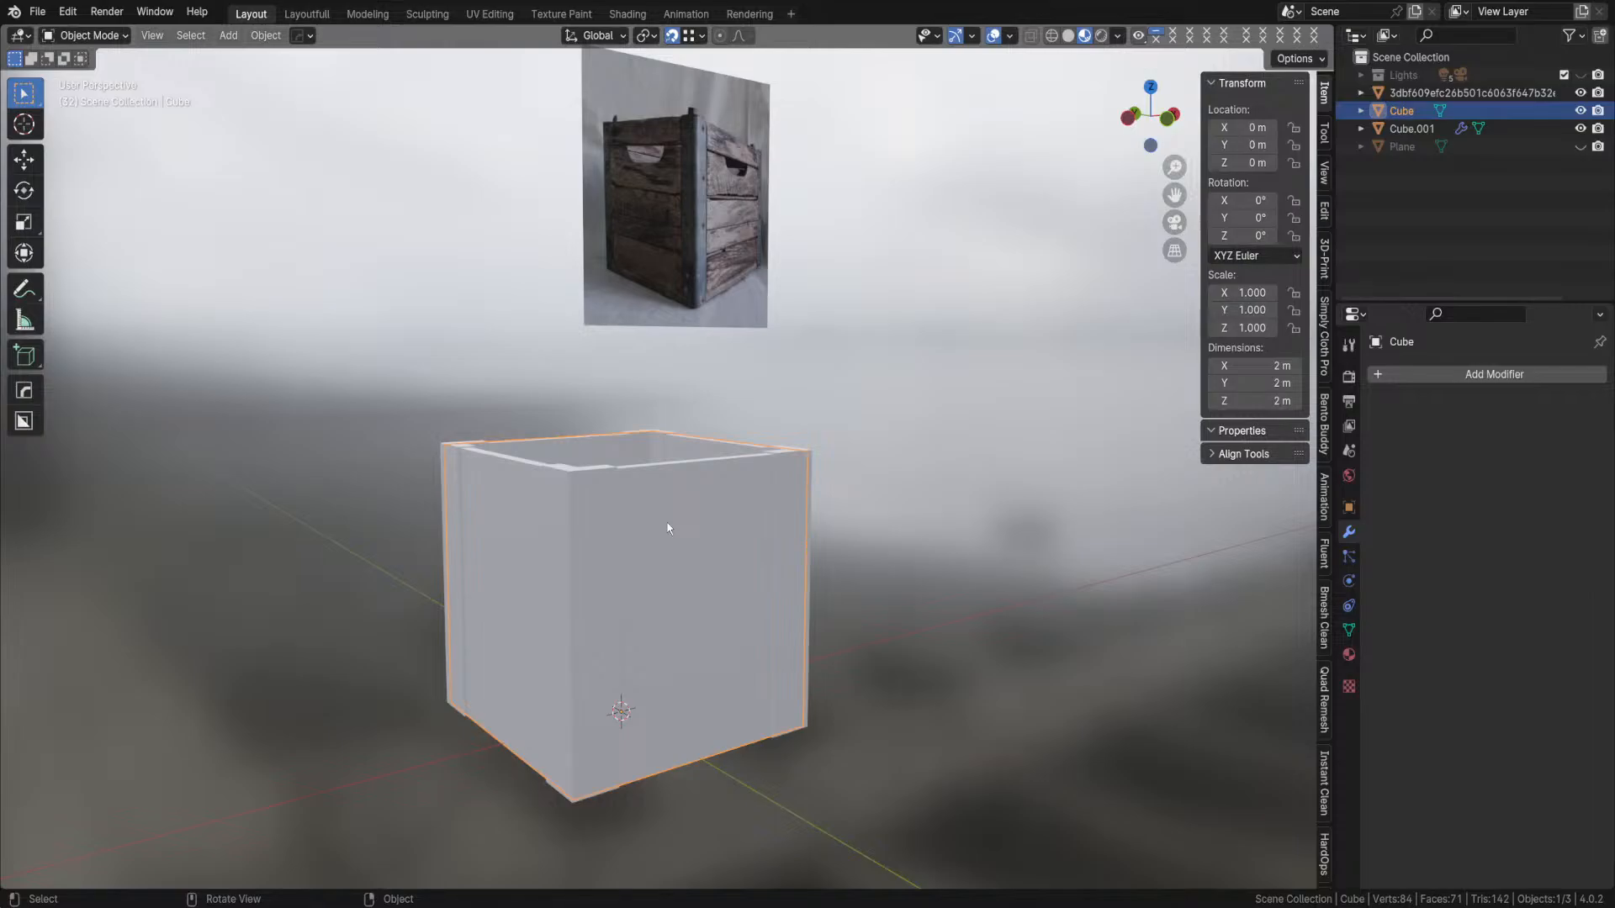
- Open the box for edge editing and select the upper horizontal edge on its front wall
key("Tab")
left_click(647, 505)
left_click(646, 504)
middle_click_drag(642, 599, 659, 655)
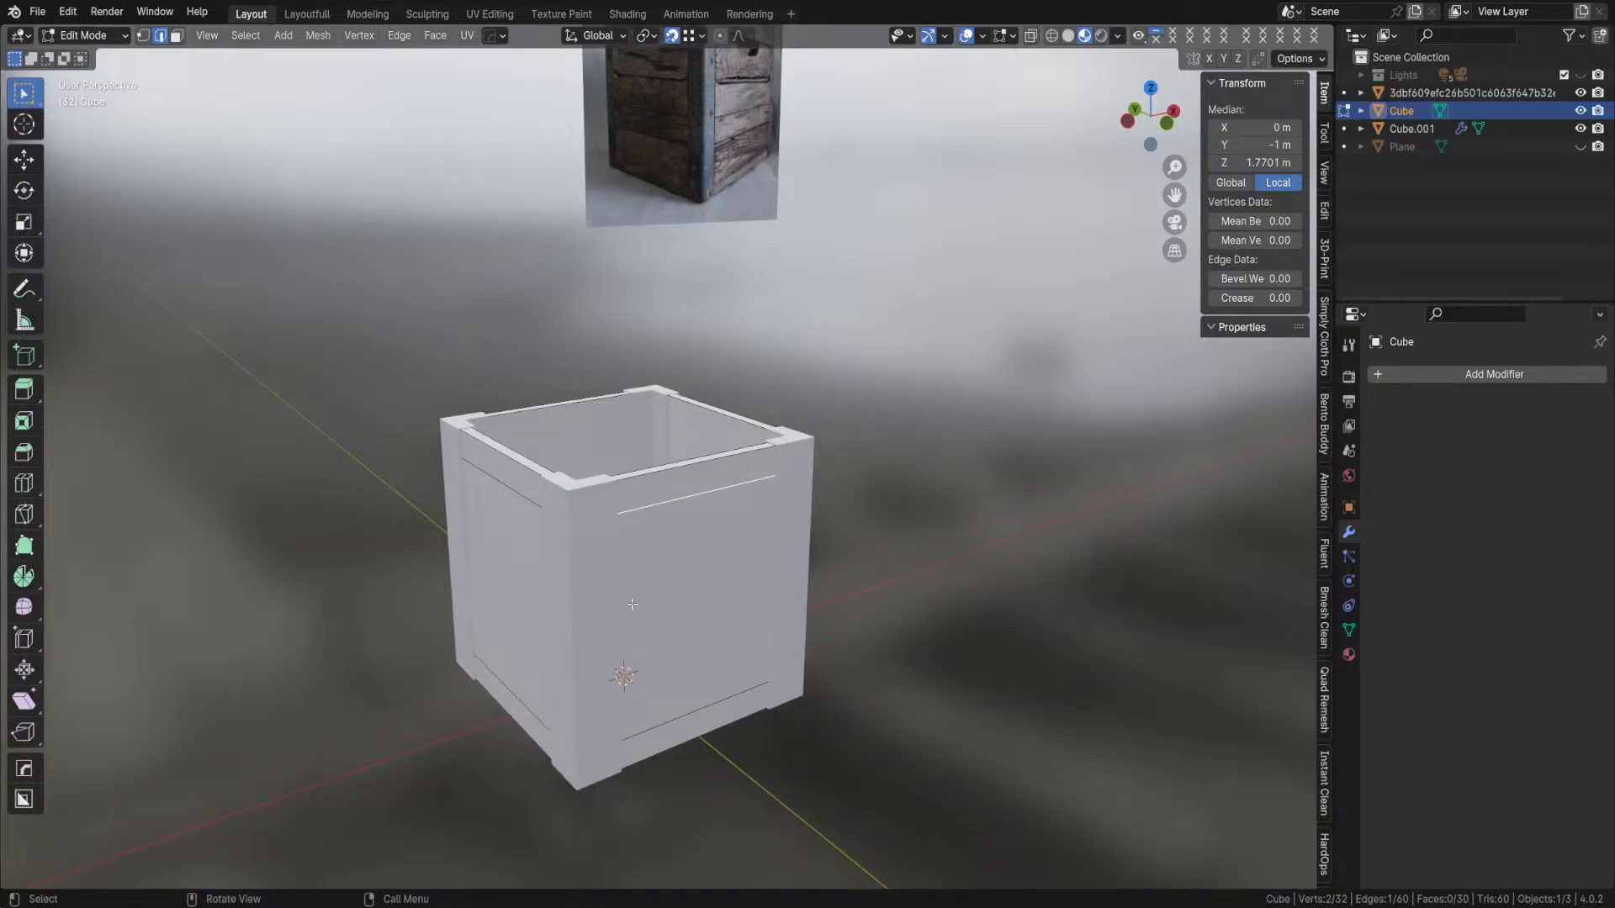
- Add two evenly spaced horizontal loop cuts around the box walls without sliding them
key("ctrl+r")
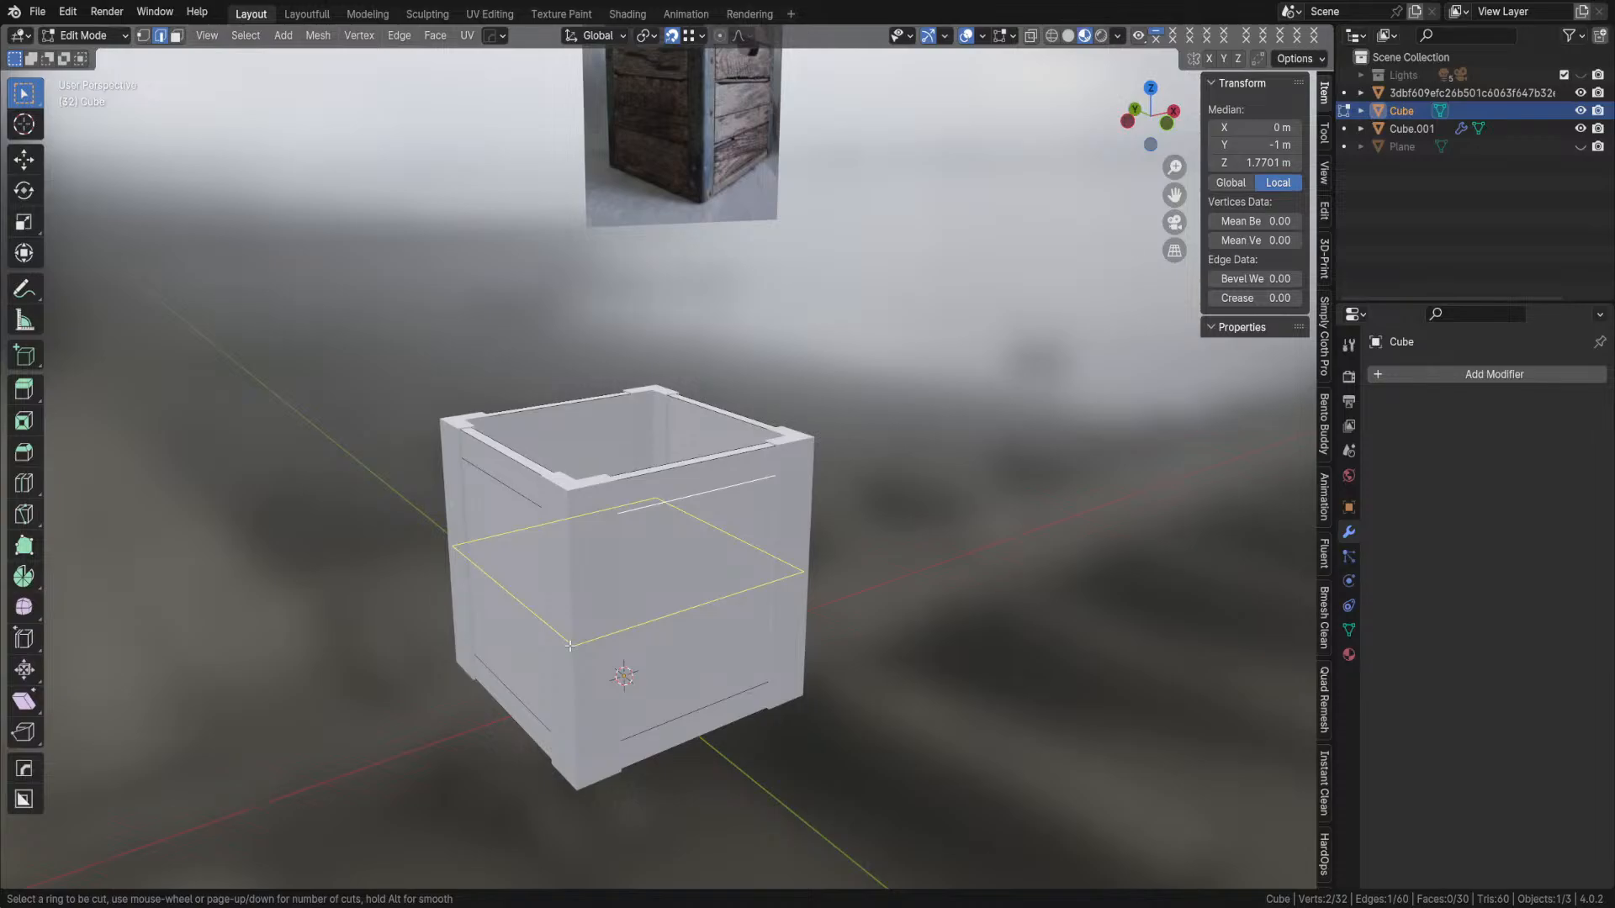
scroll(569, 646, "up", 1)
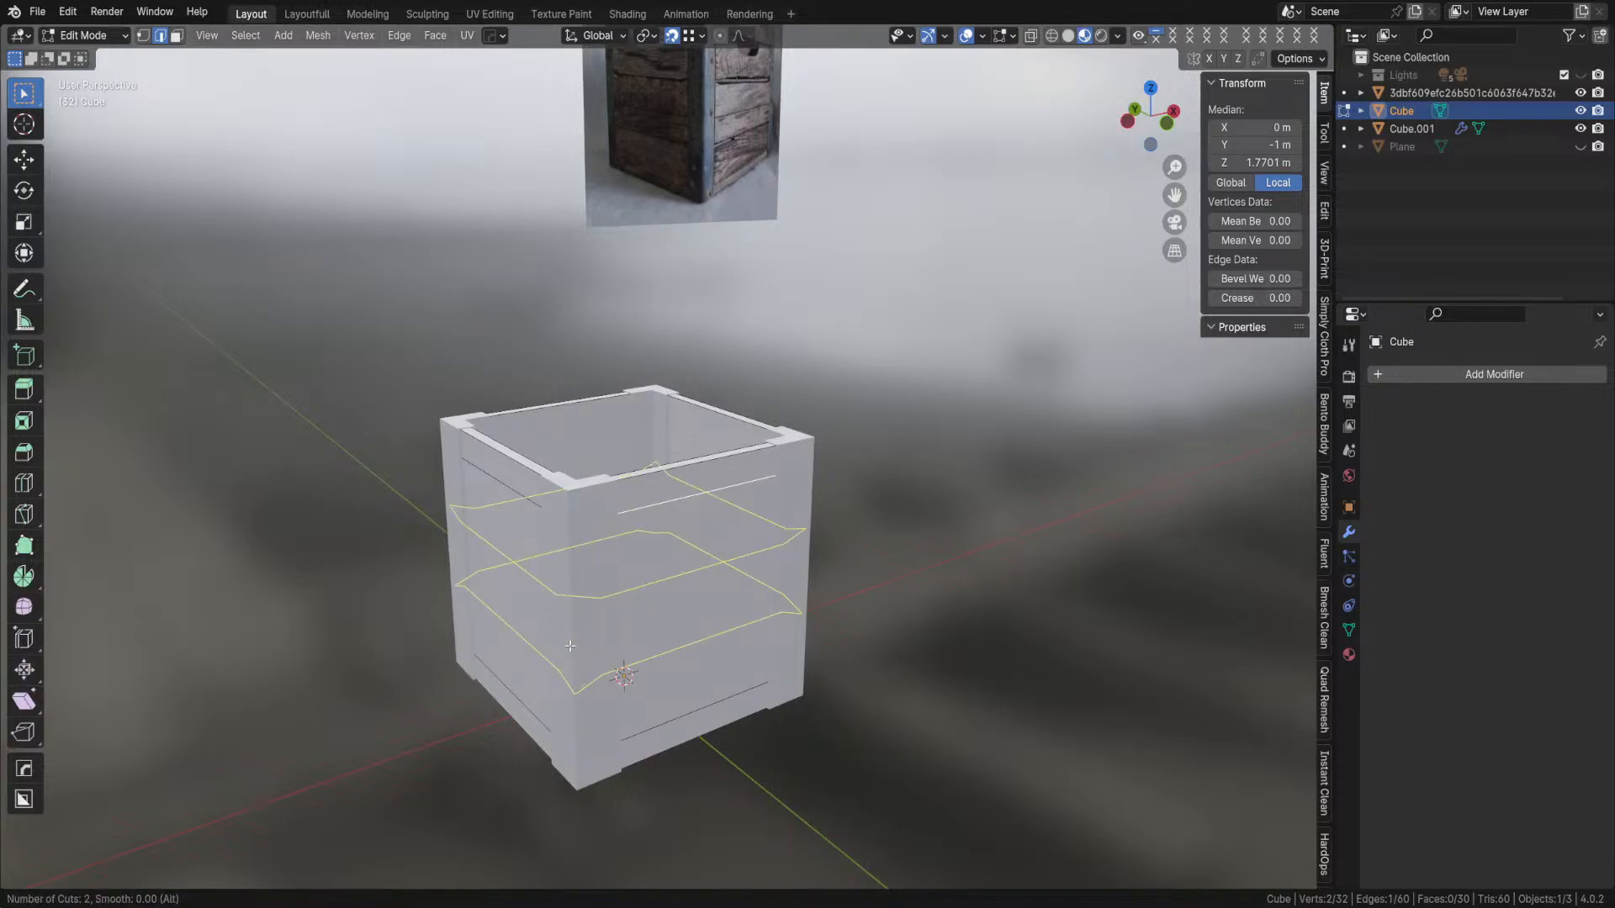
scroll(569, 646, "up", 2)
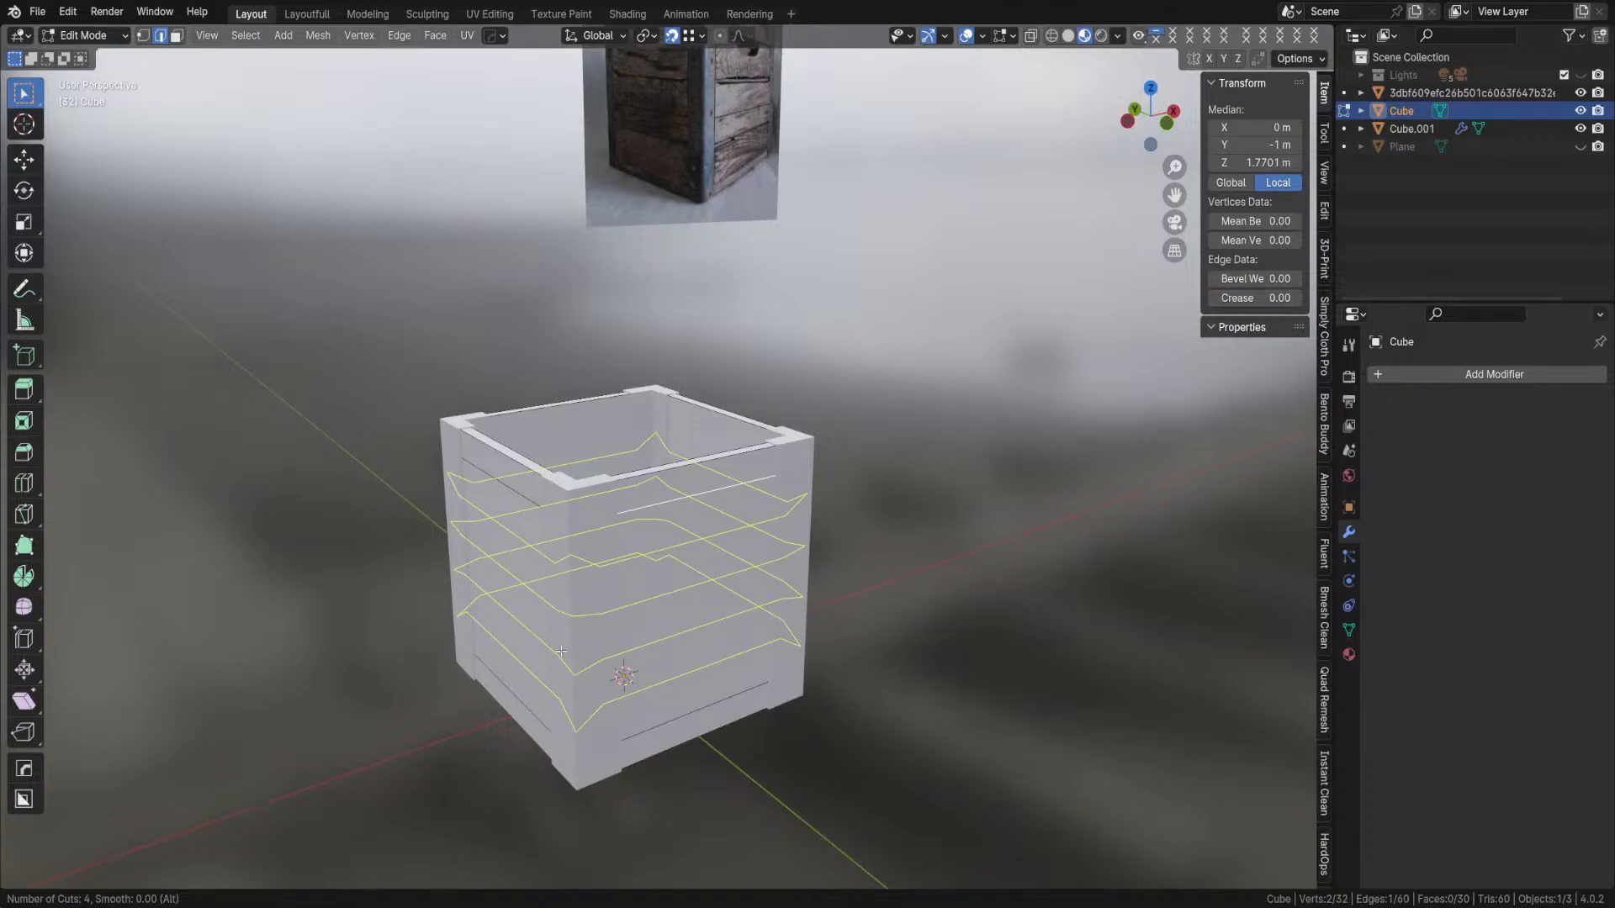
scroll(560, 651, "down", 1)
scroll(559, 650, "down", 1)
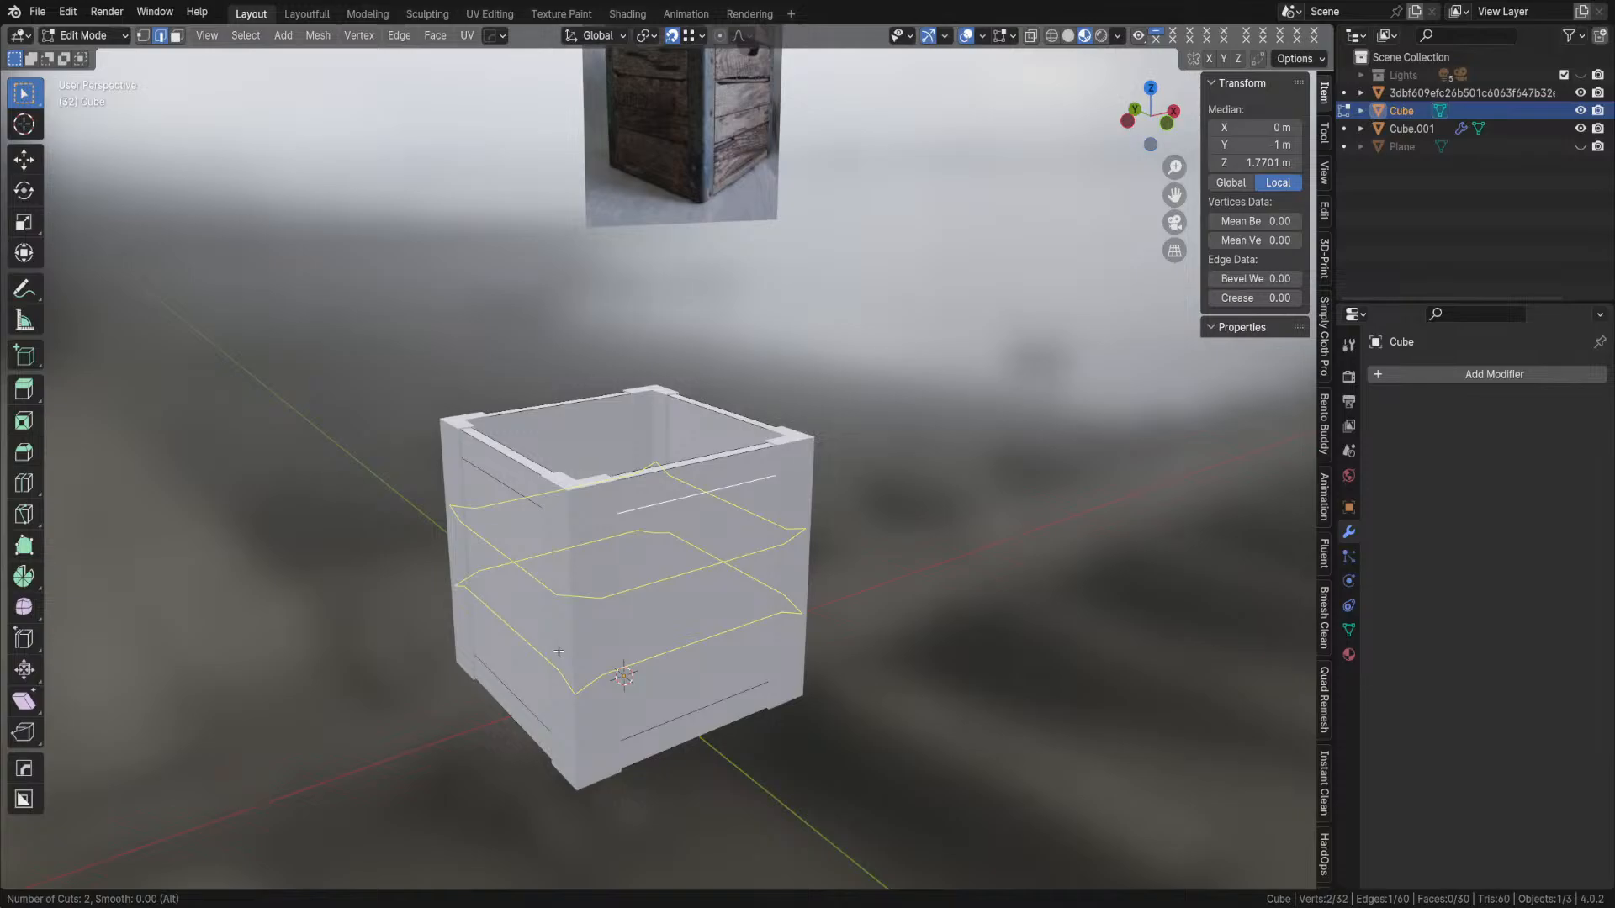
left_click(558, 651)
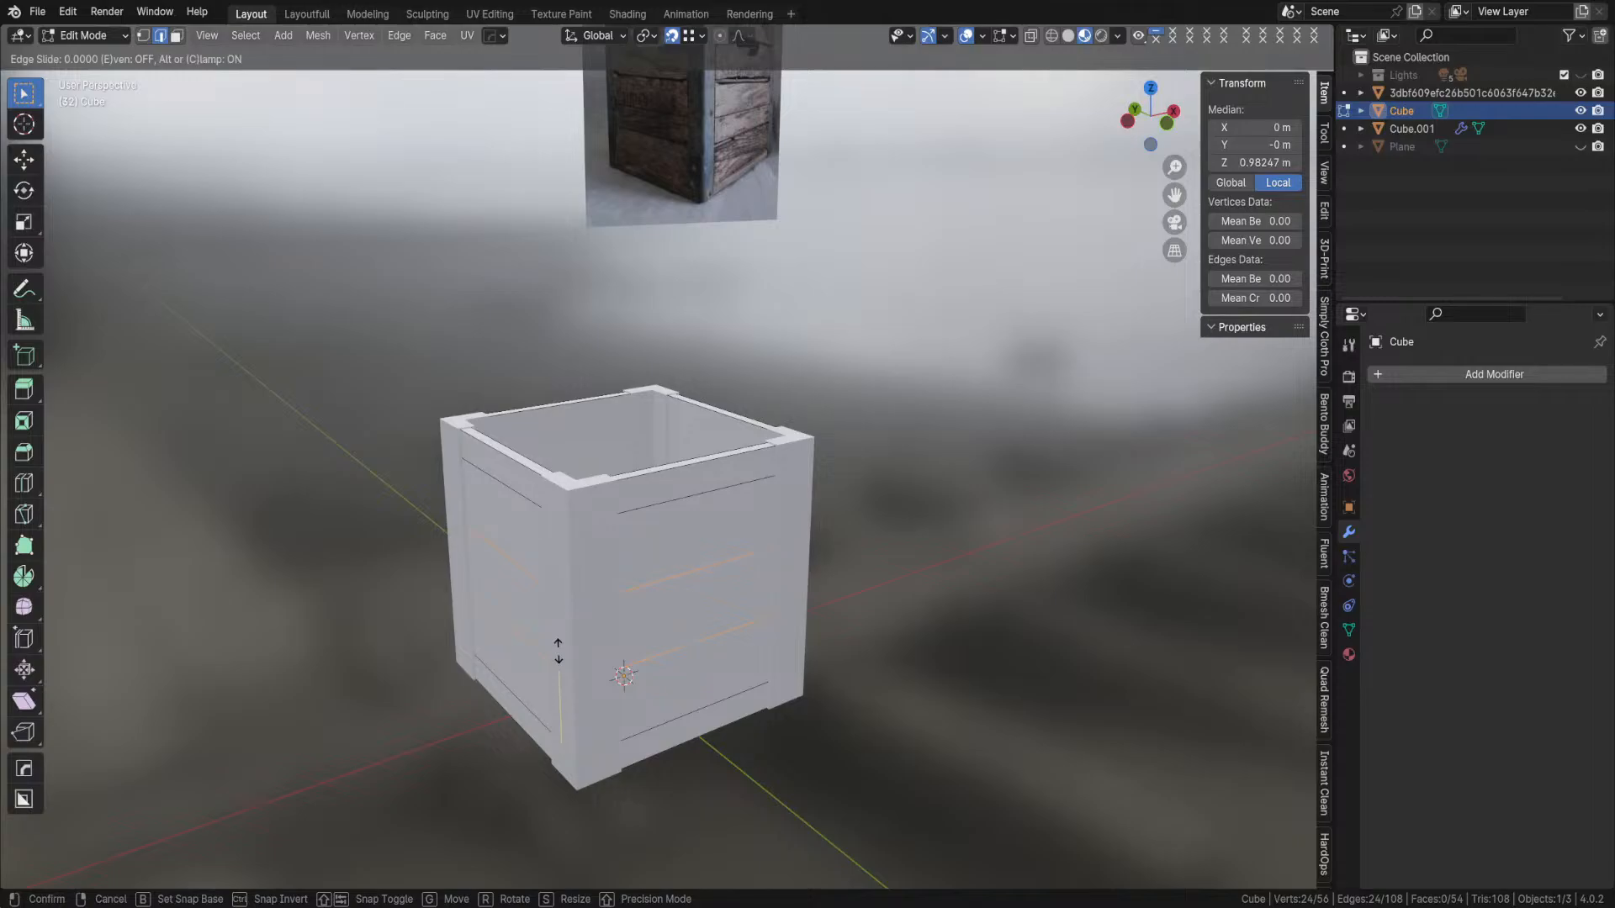
right_click(558, 651)
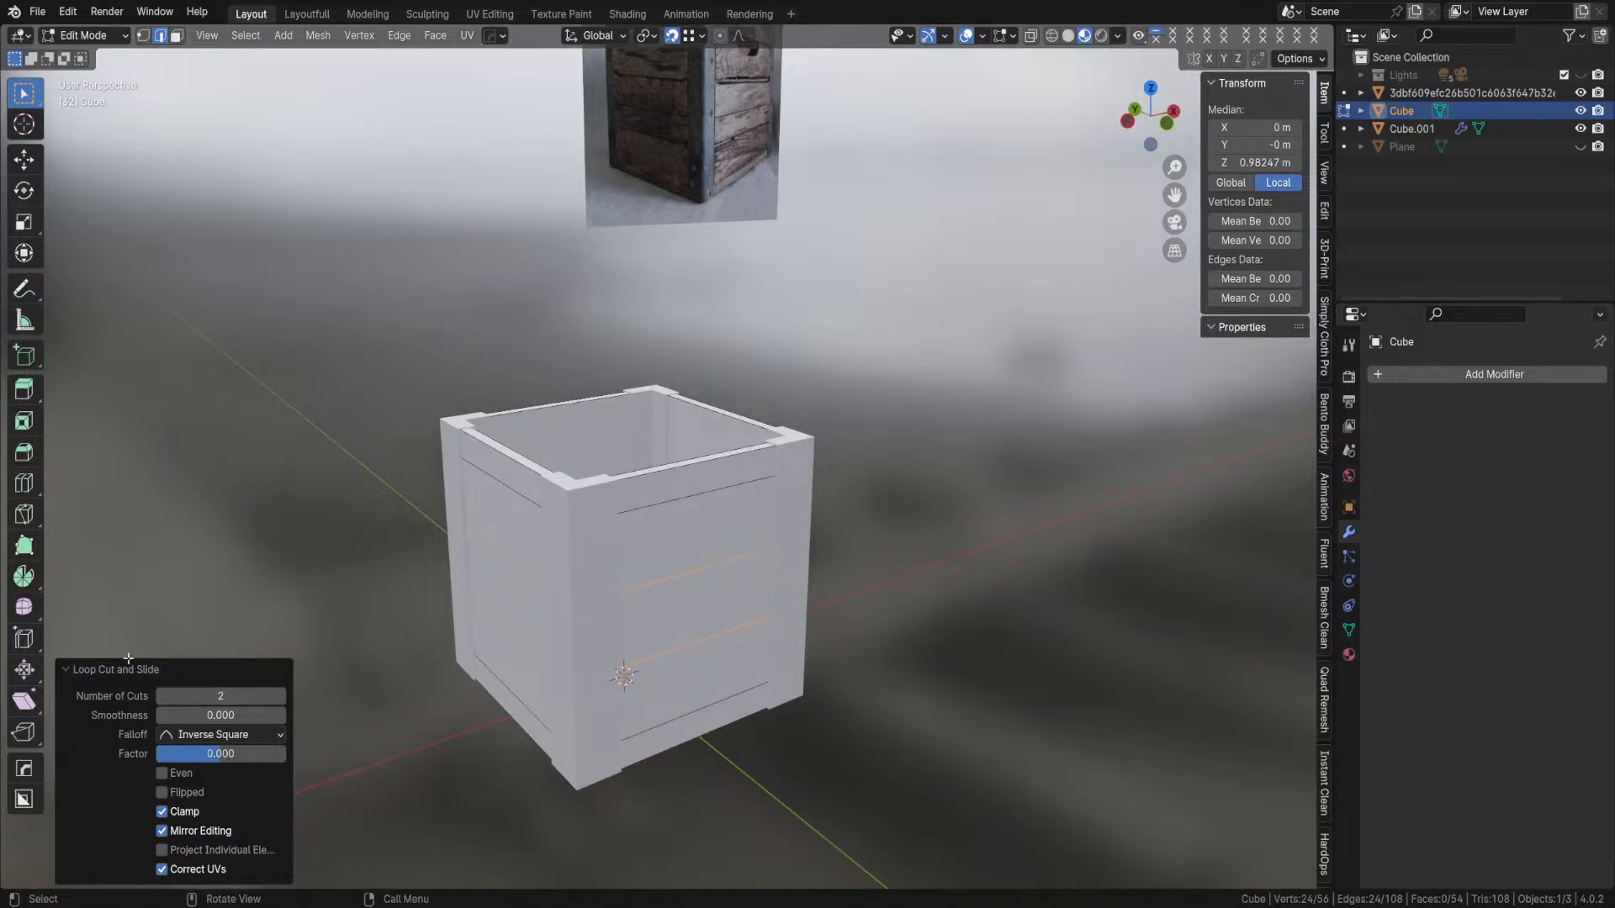
- Try three loop cuts and the Even option on the box walls, restore two cuts without Even, and clear the selection
left_click(280, 696)
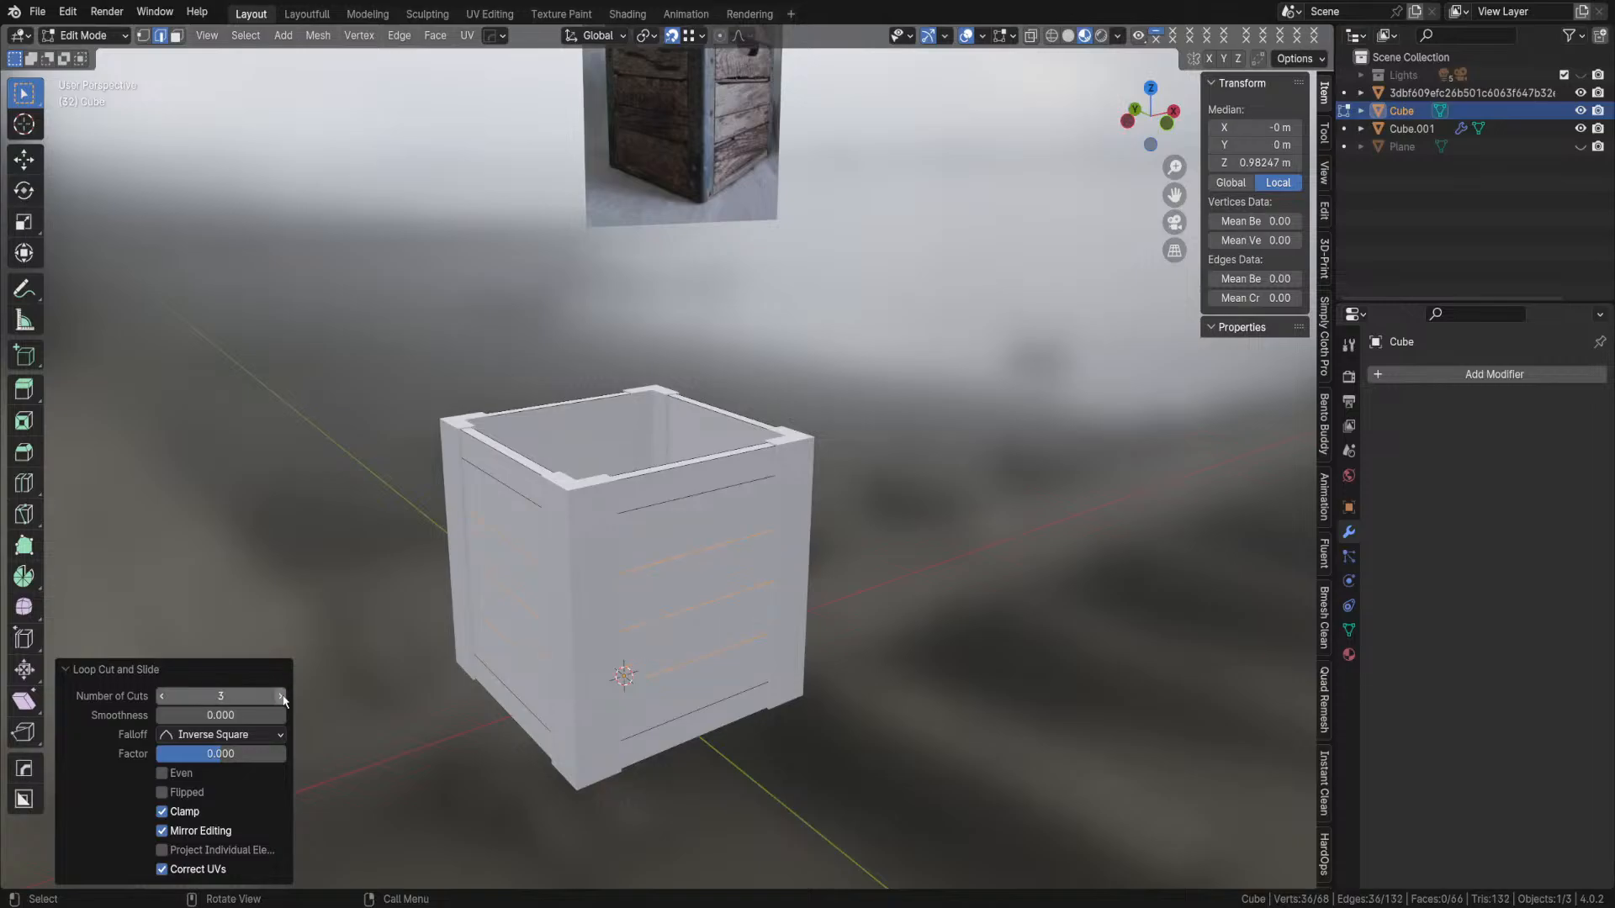
left_click(162, 696)
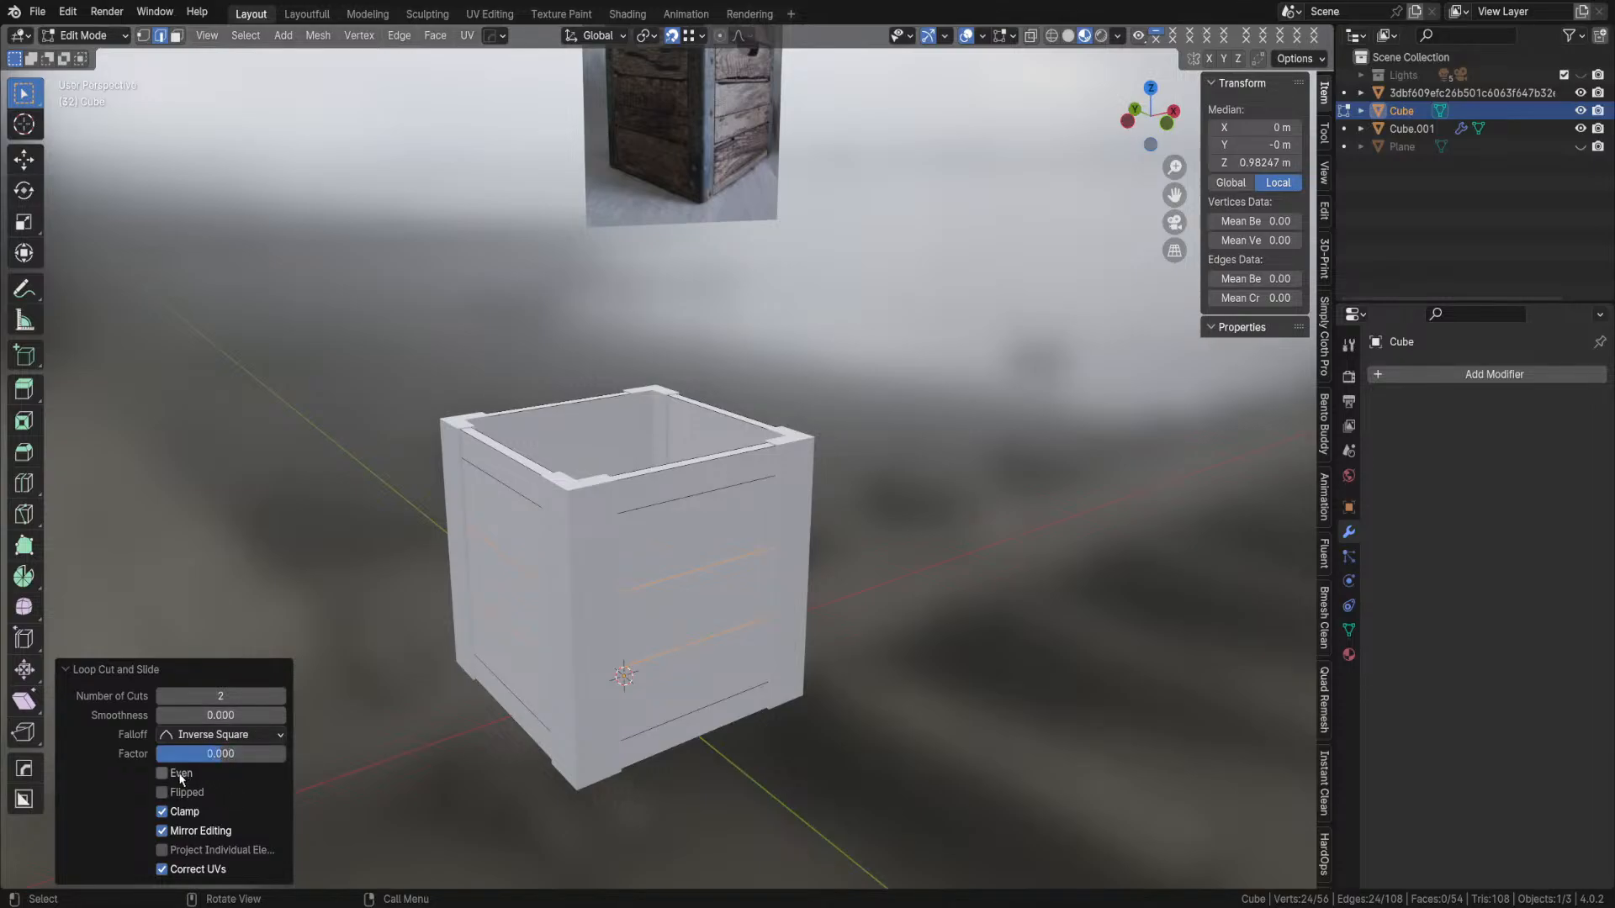
left_click(164, 775)
left_click(164, 776)
left_click(132, 531)
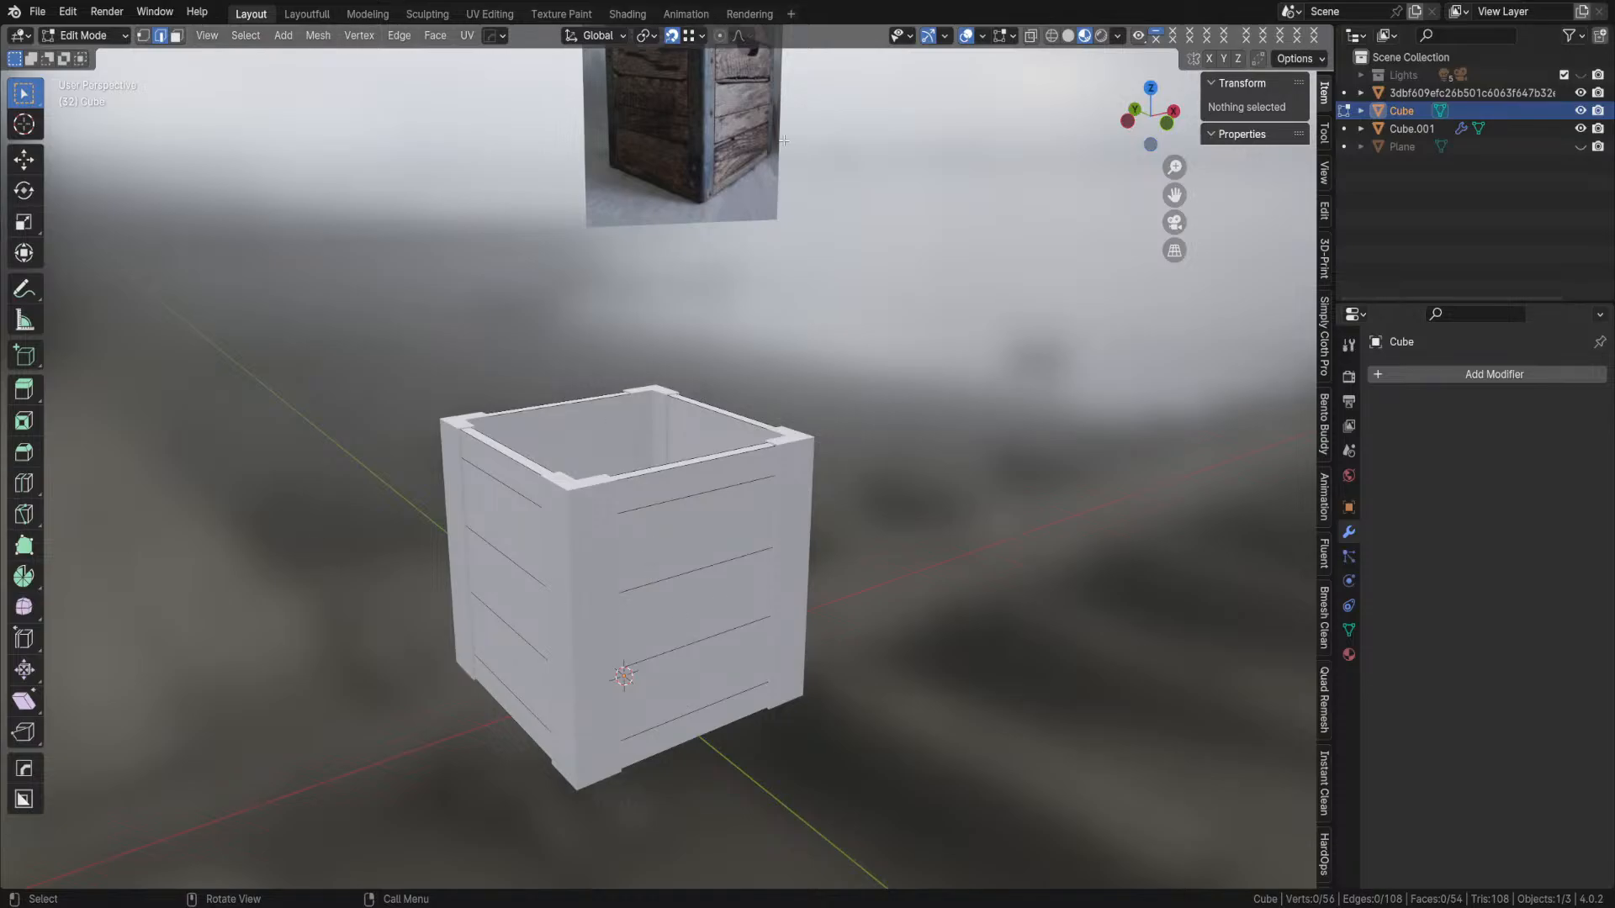
- Turn on X-ray and select the upper horizontal edge loop to inspect its path around the outer and inner walls
middle_click_drag(894, 648, 967, 636)
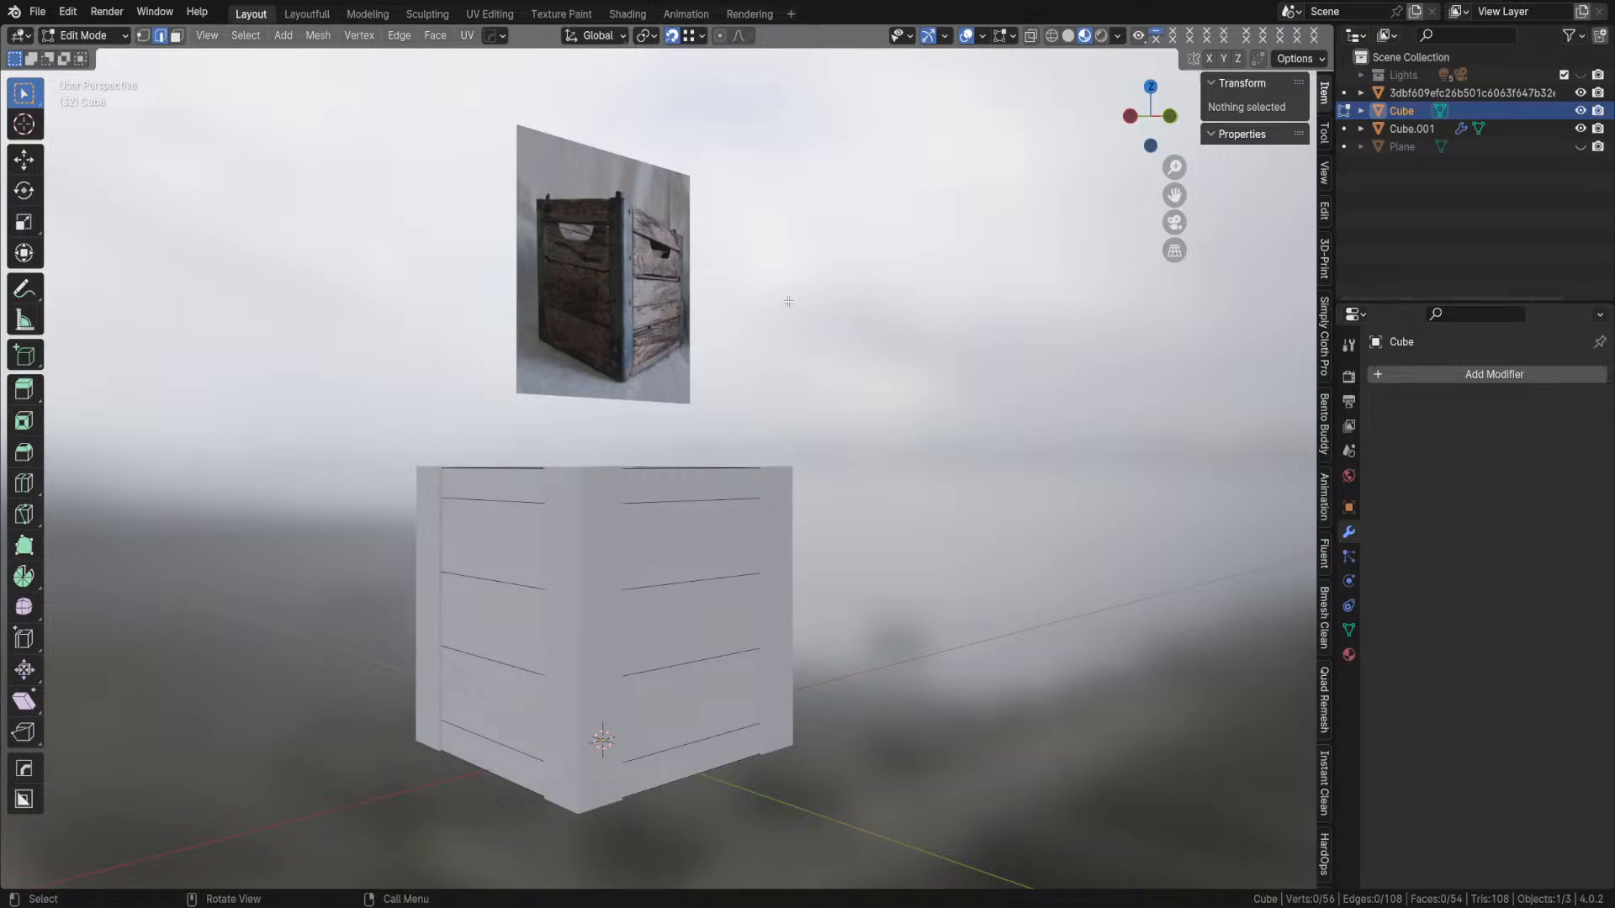
left_click(1031, 38)
middle_click_drag(839, 670, 834, 571)
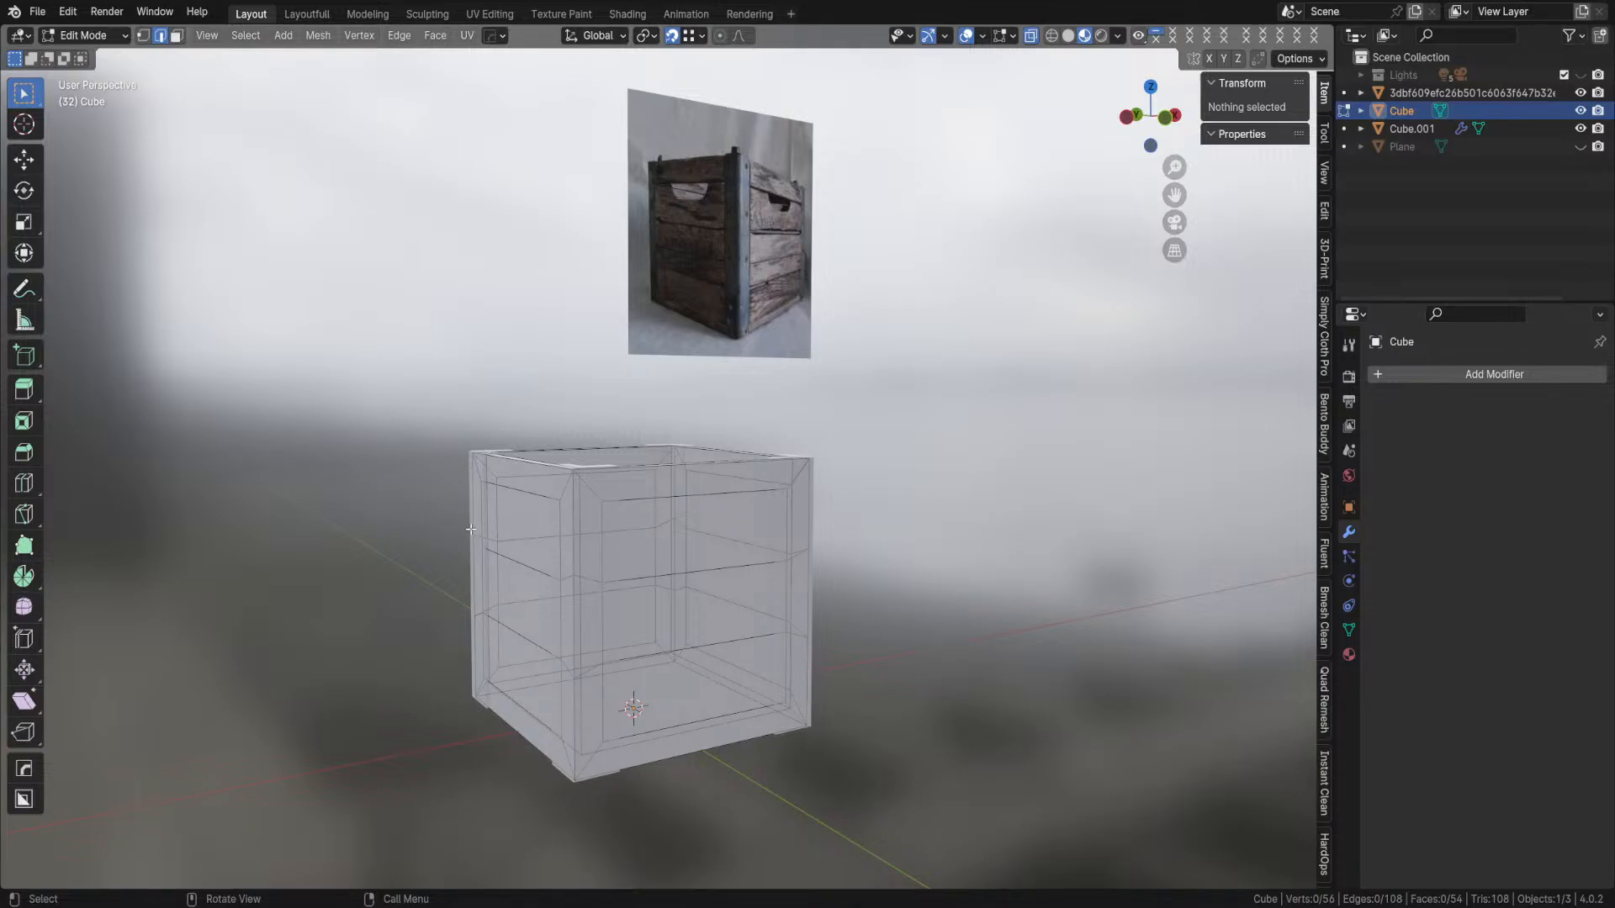
left_click(629, 580, "alt")
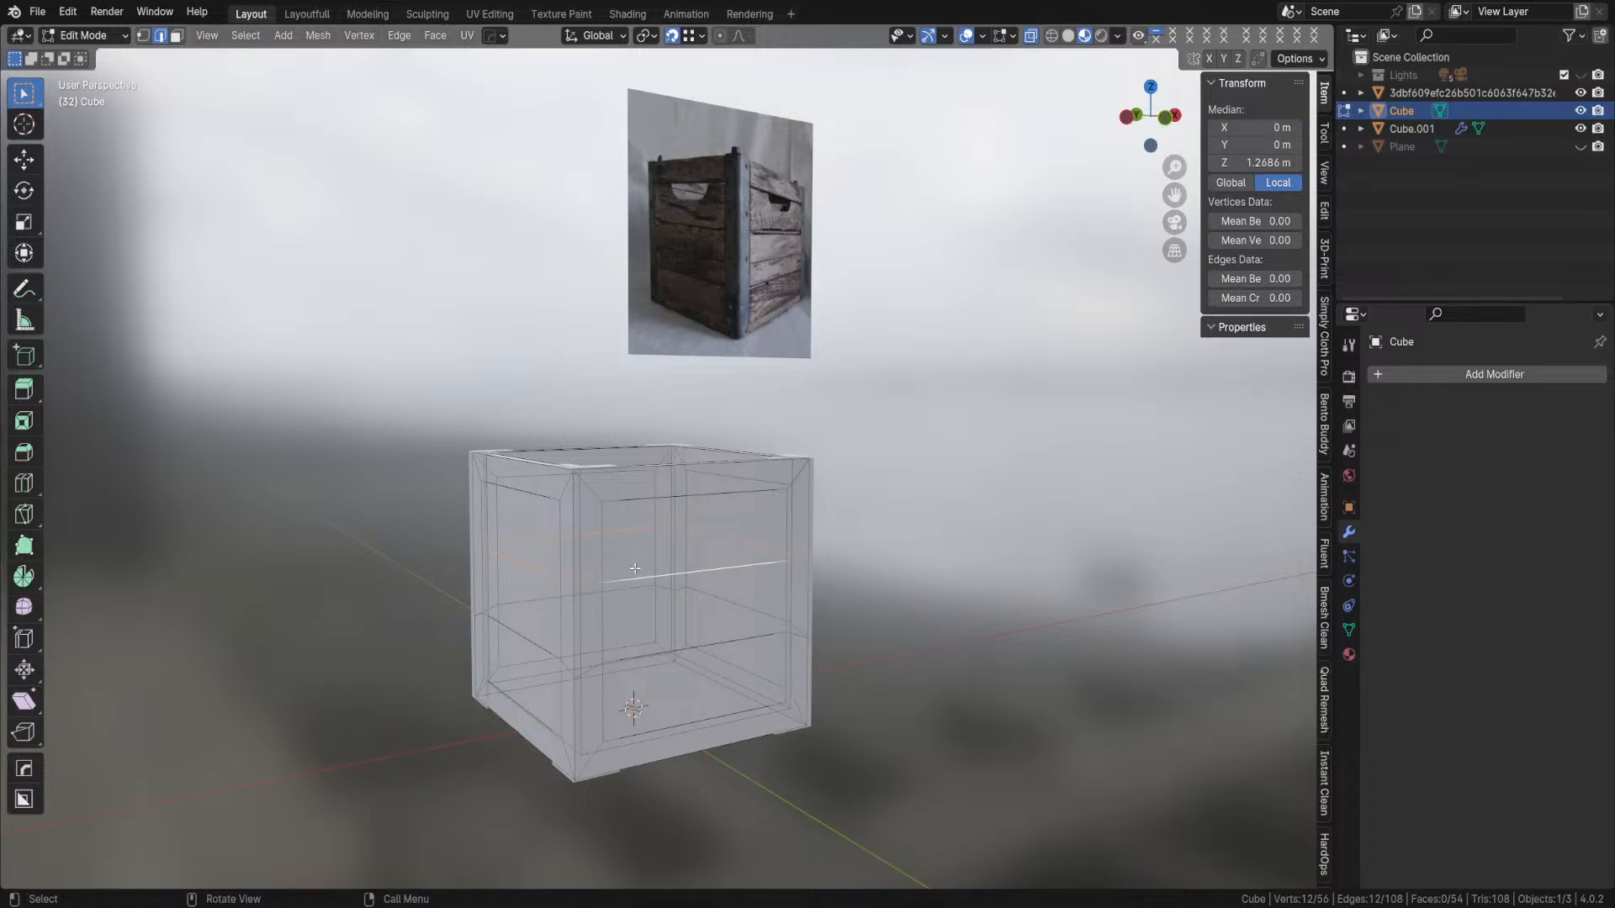
key("alt")
left_click(528, 537, "alt")
middle_click_drag(599, 574, 738, 568)
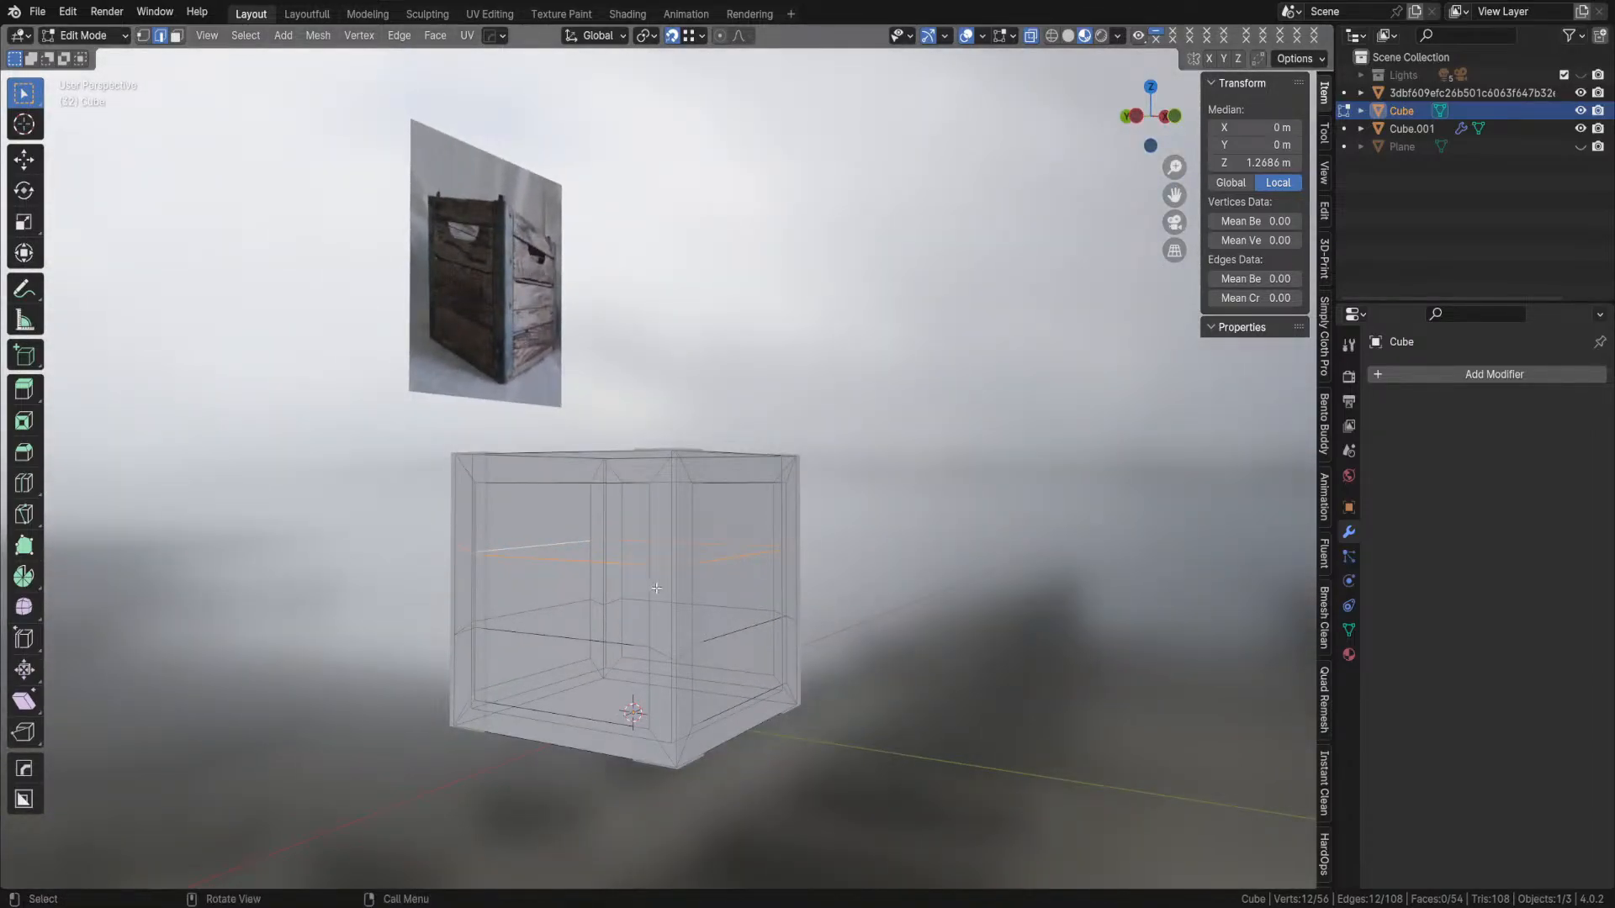
middle_click_drag(625, 560, 551, 540)
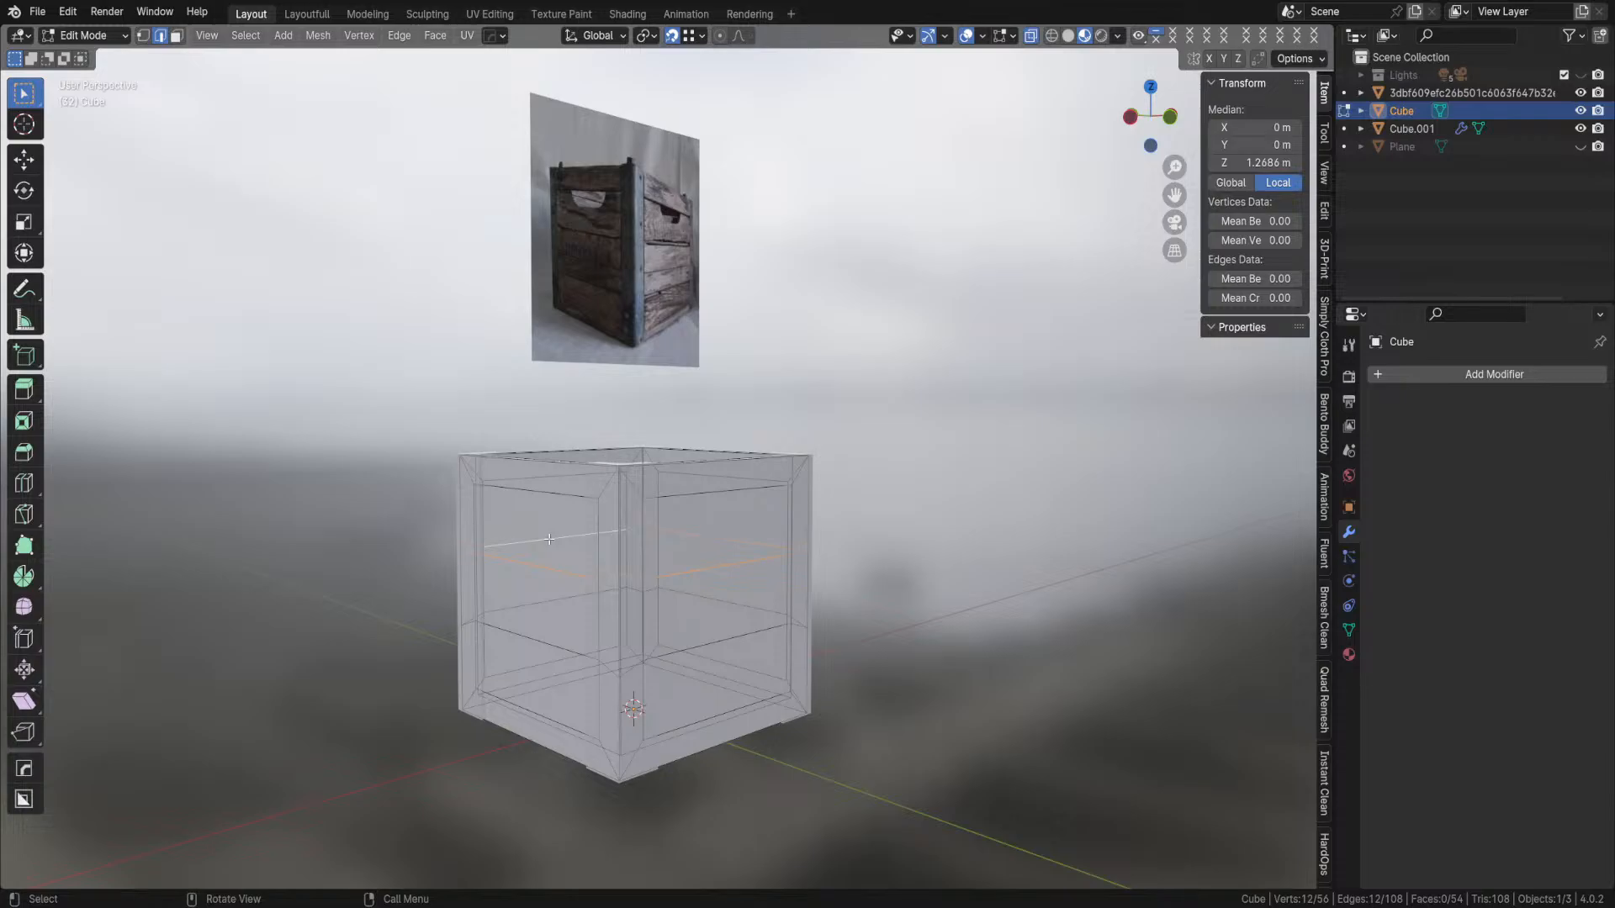
- Compare the upper loop's edges on the inner and outer walls by clearing and reselecting single edges and the whole loop
key("alt+a")
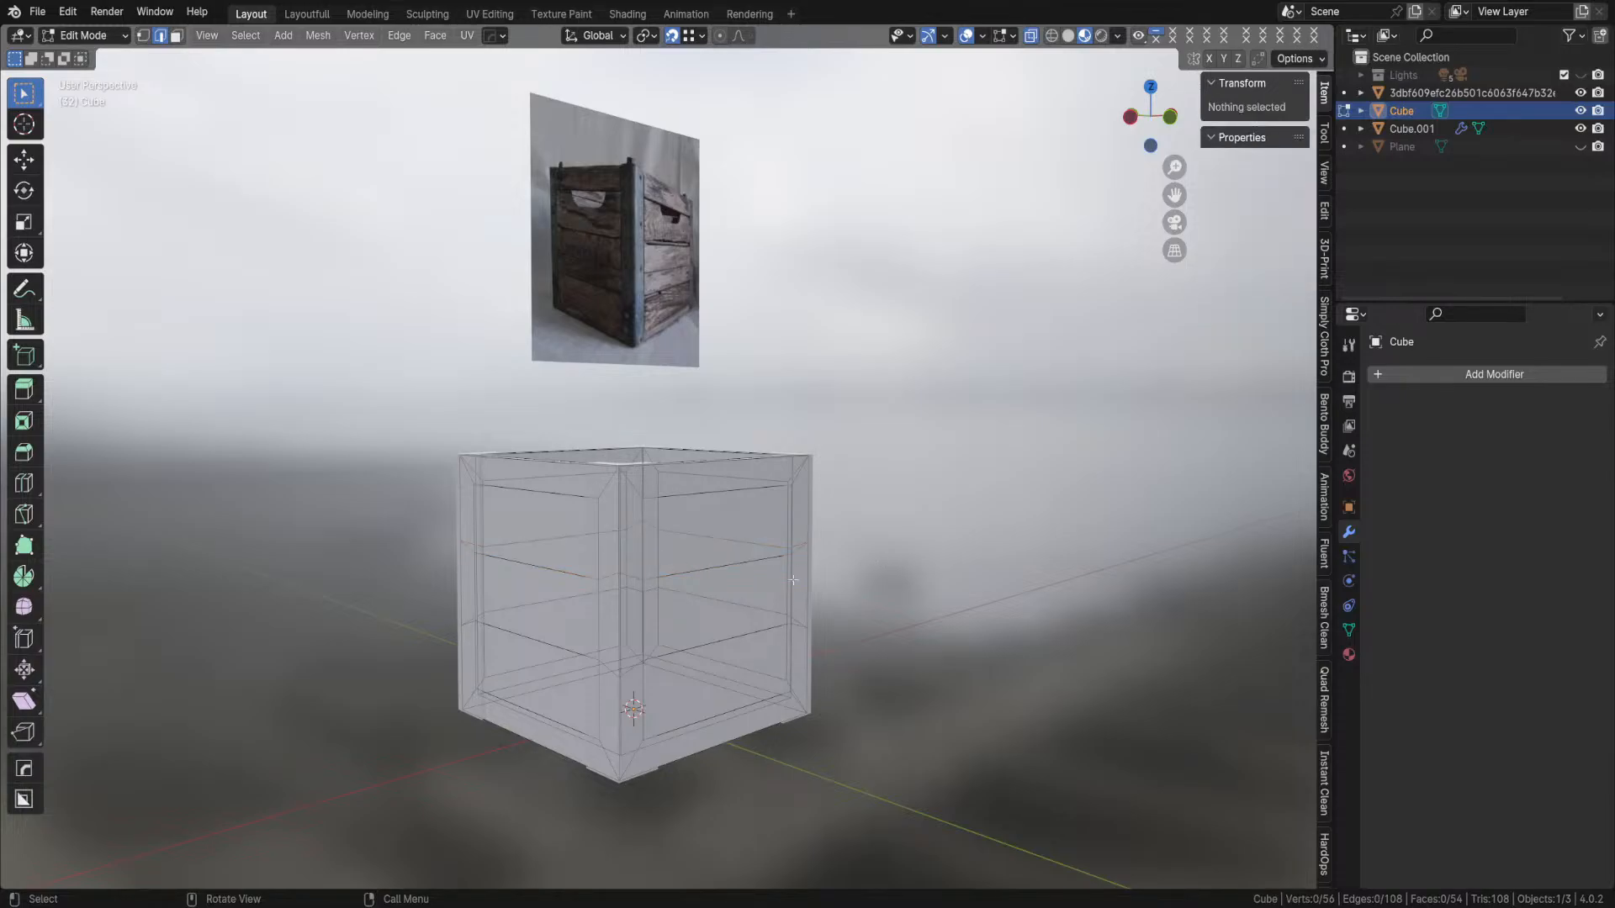
left_click(754, 543, "alt")
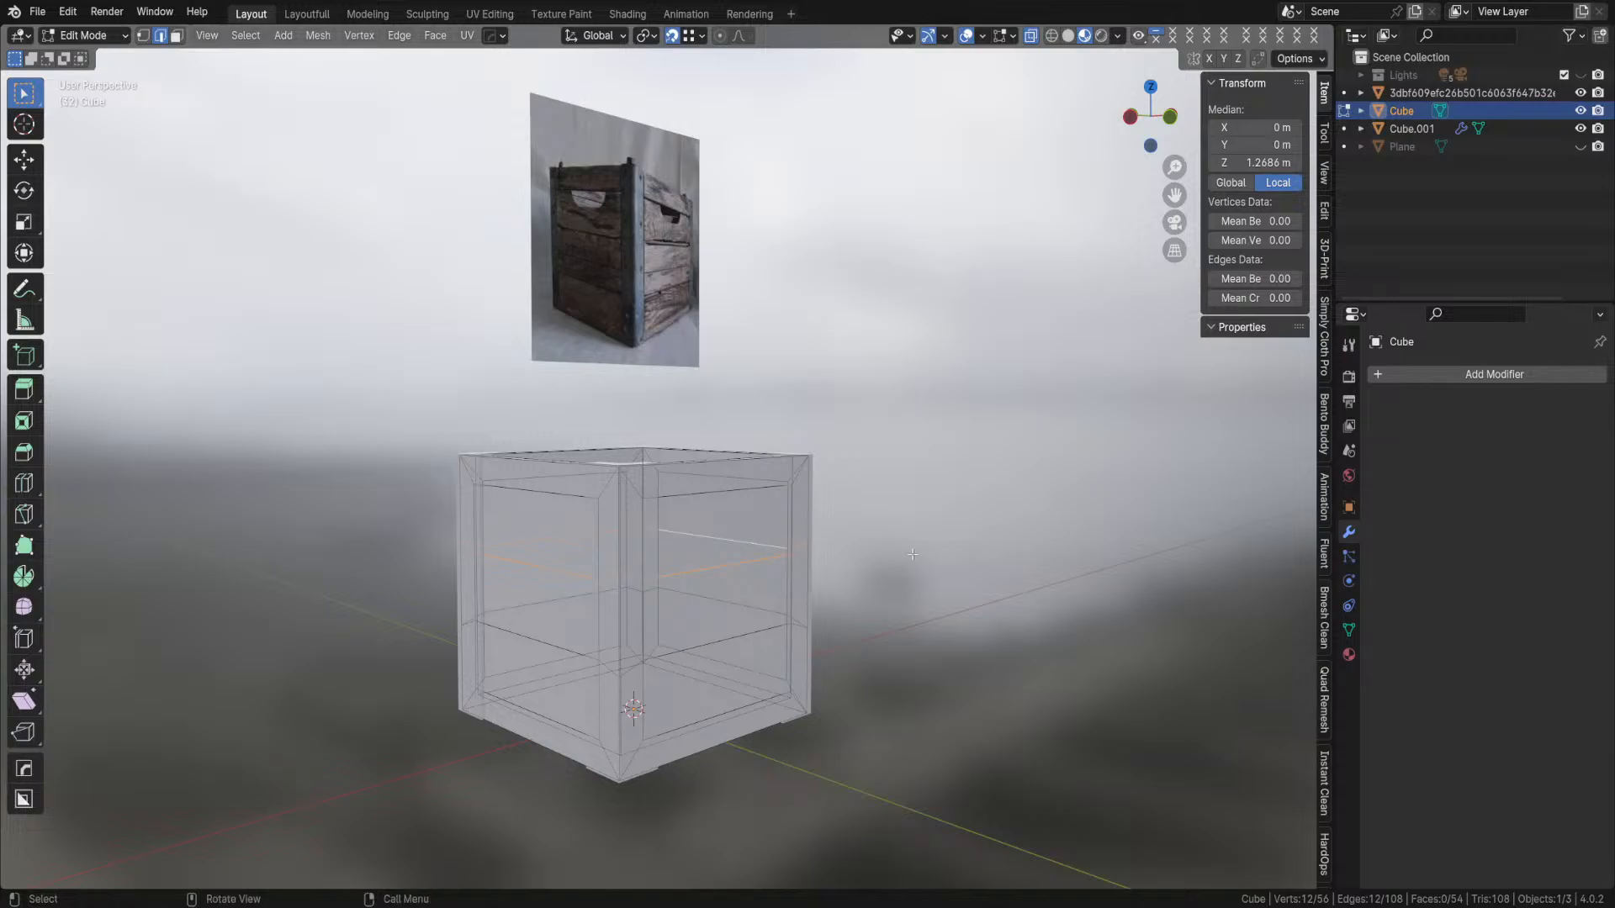
key("alt+a")
left_click(748, 537, "shift")
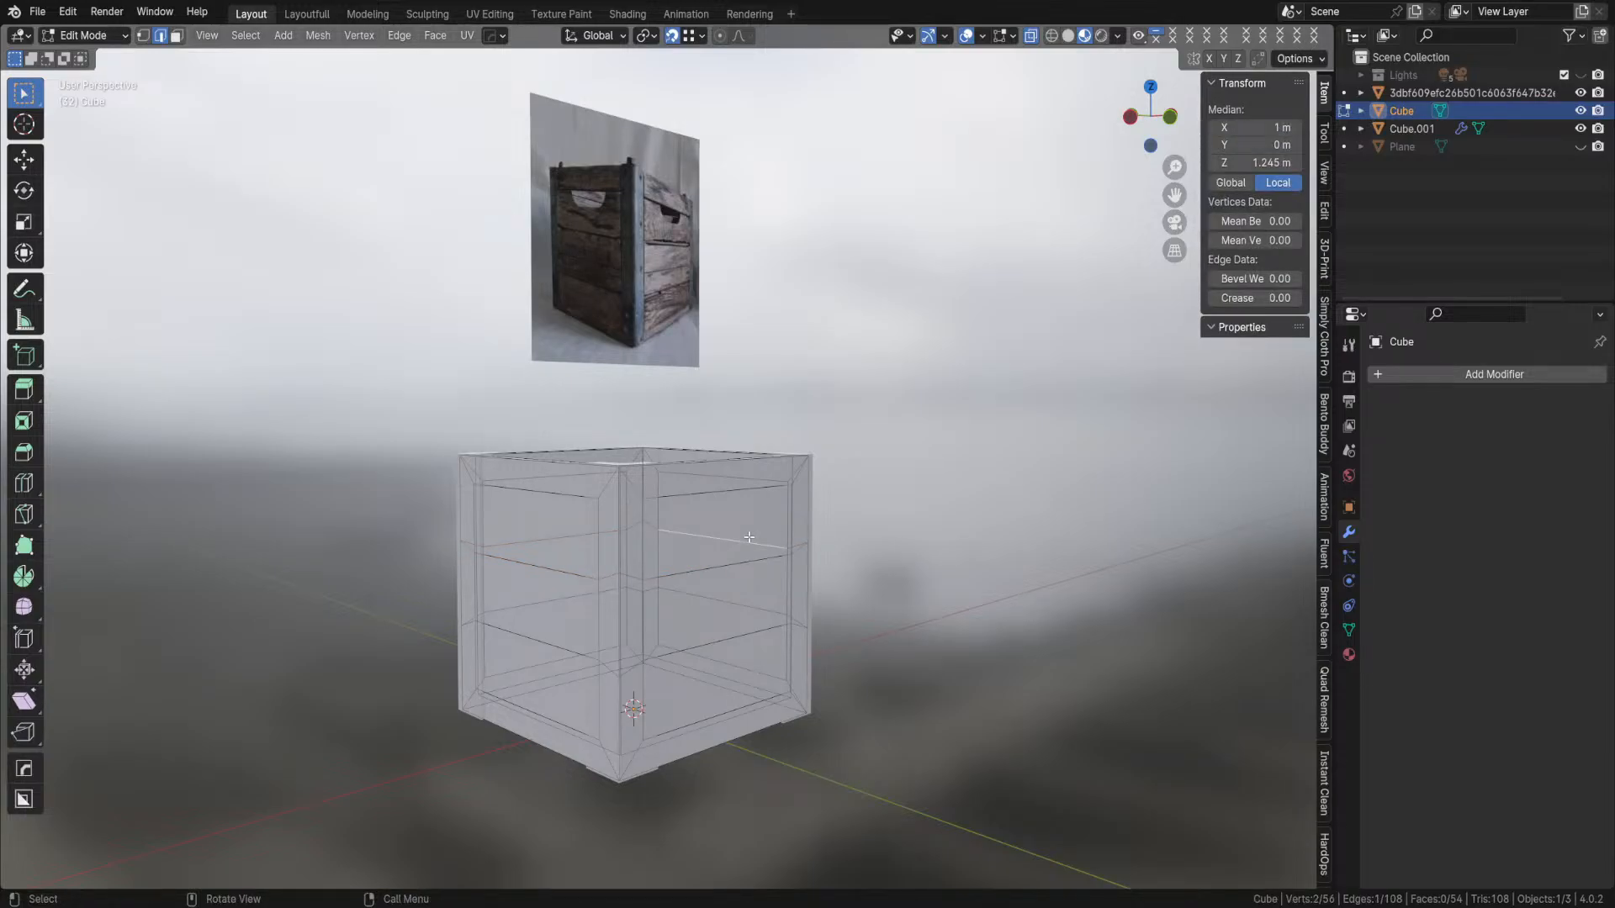
left_click(762, 556, "alt")
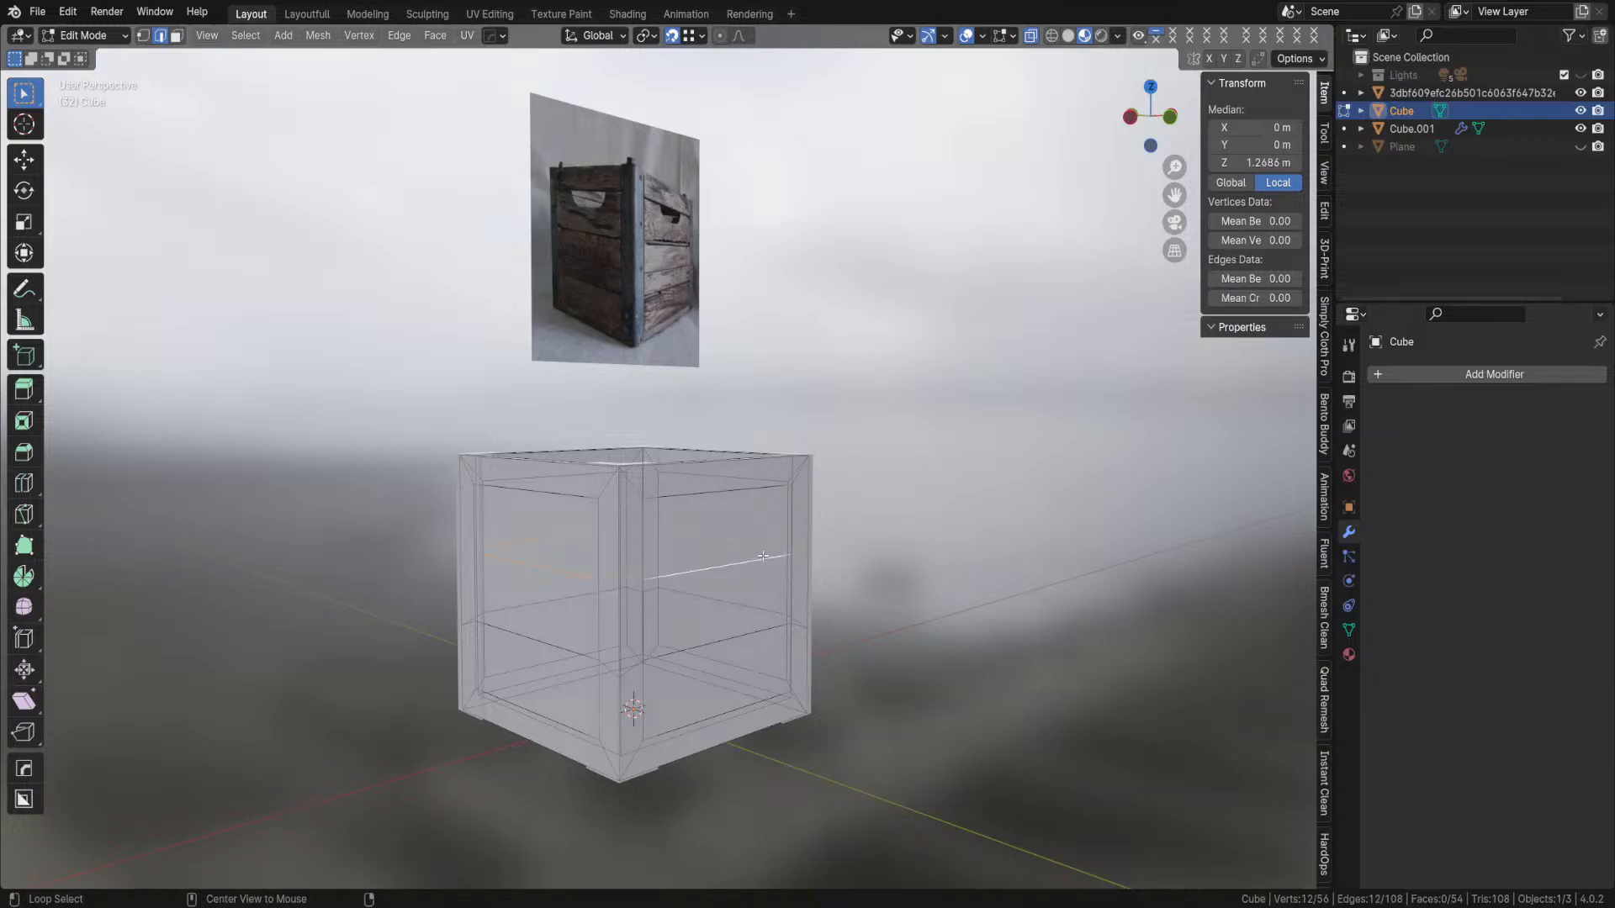
middle_click_drag(762, 555, 845, 557)
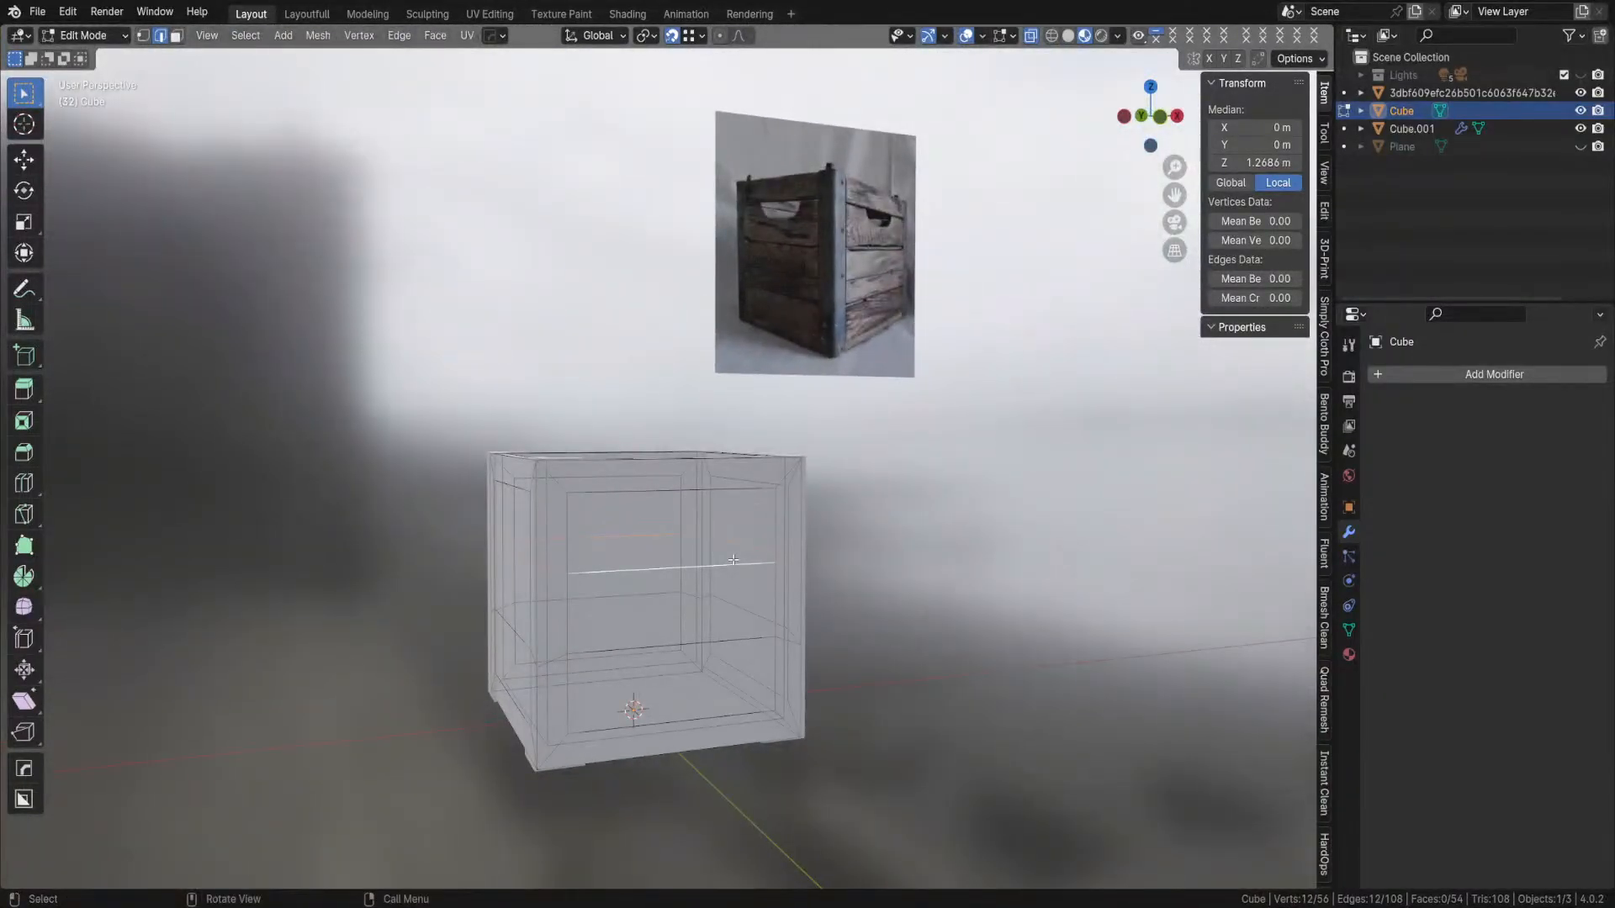
right_click(729, 566)
key("alt+a")
middle_click_drag(741, 547, 747, 572)
right_click(715, 505)
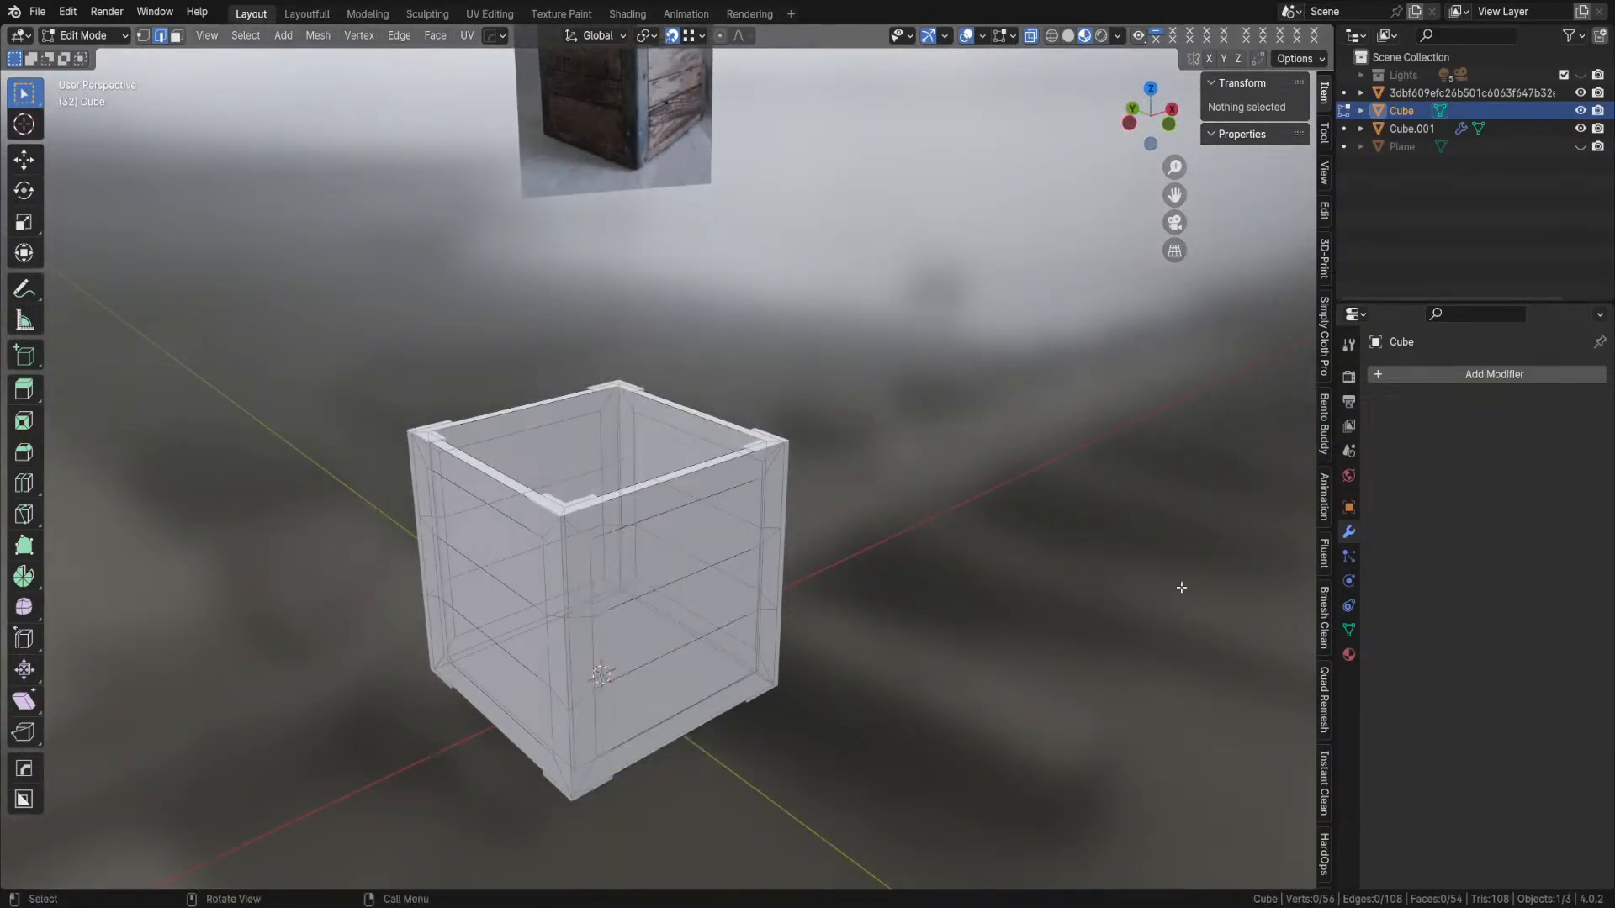
left_click(746, 551)
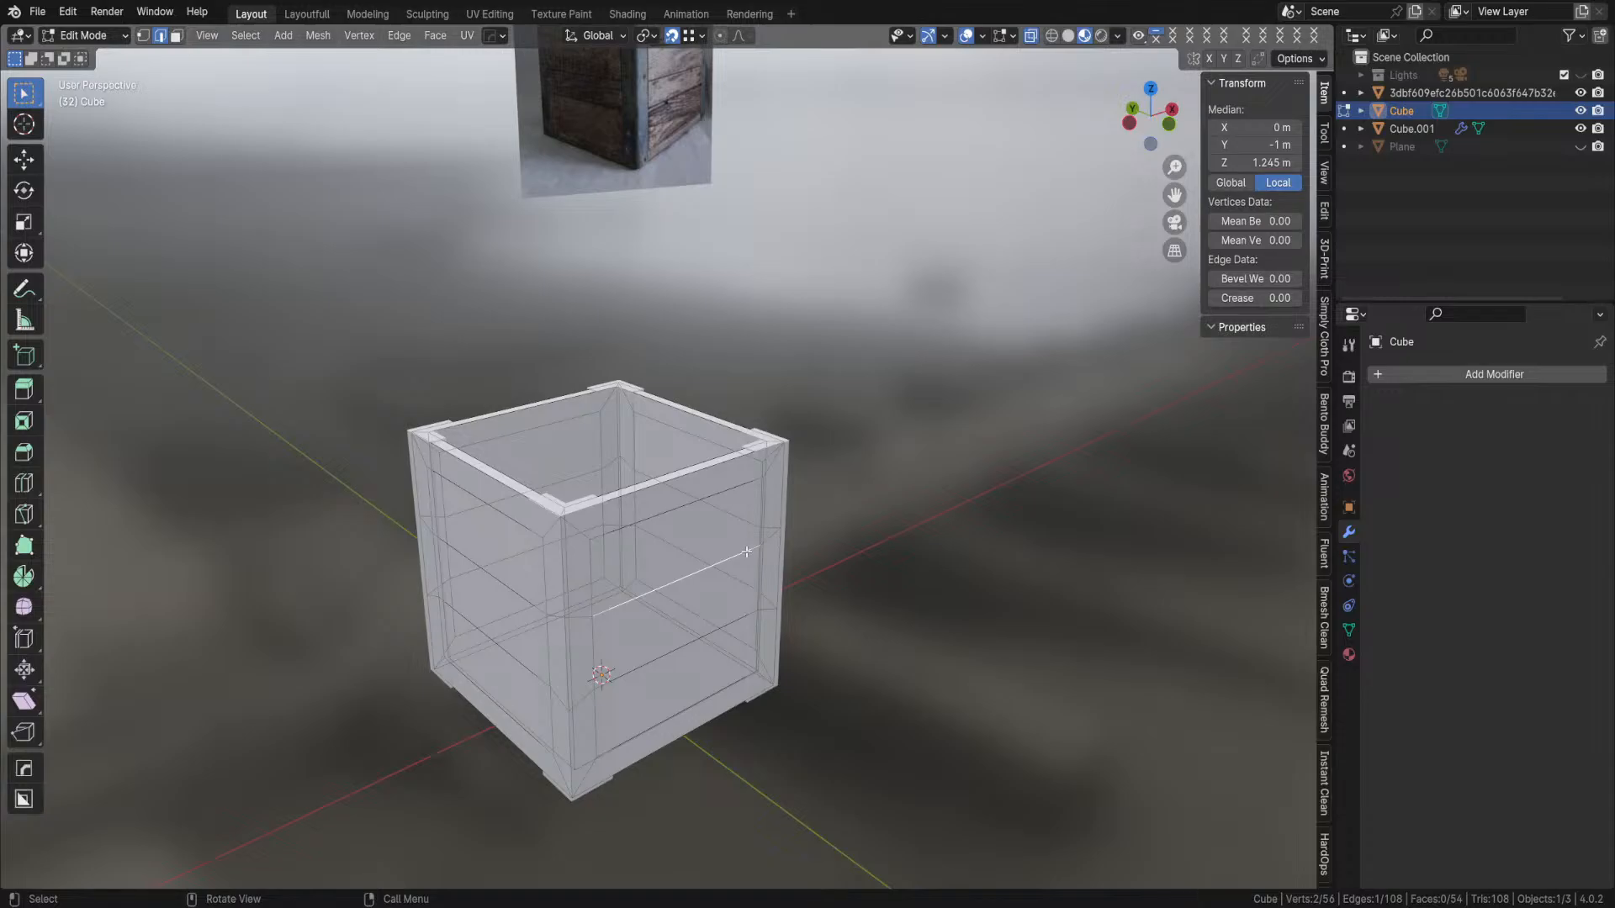
left_click(709, 565, "alt")
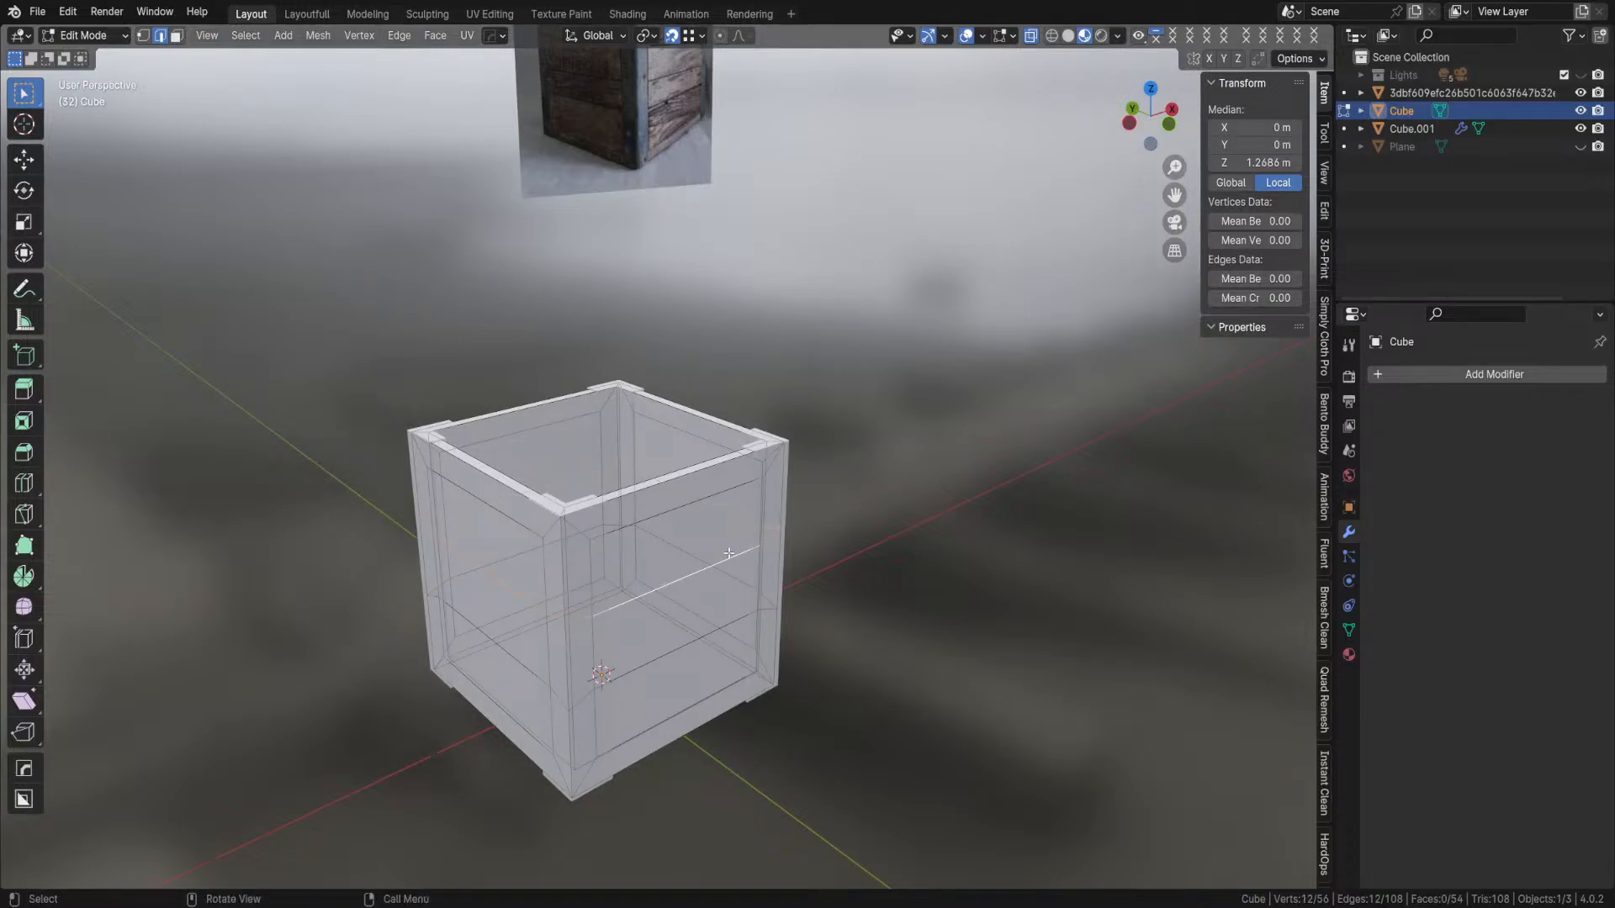
middle_click_drag(960, 572, 916, 573)
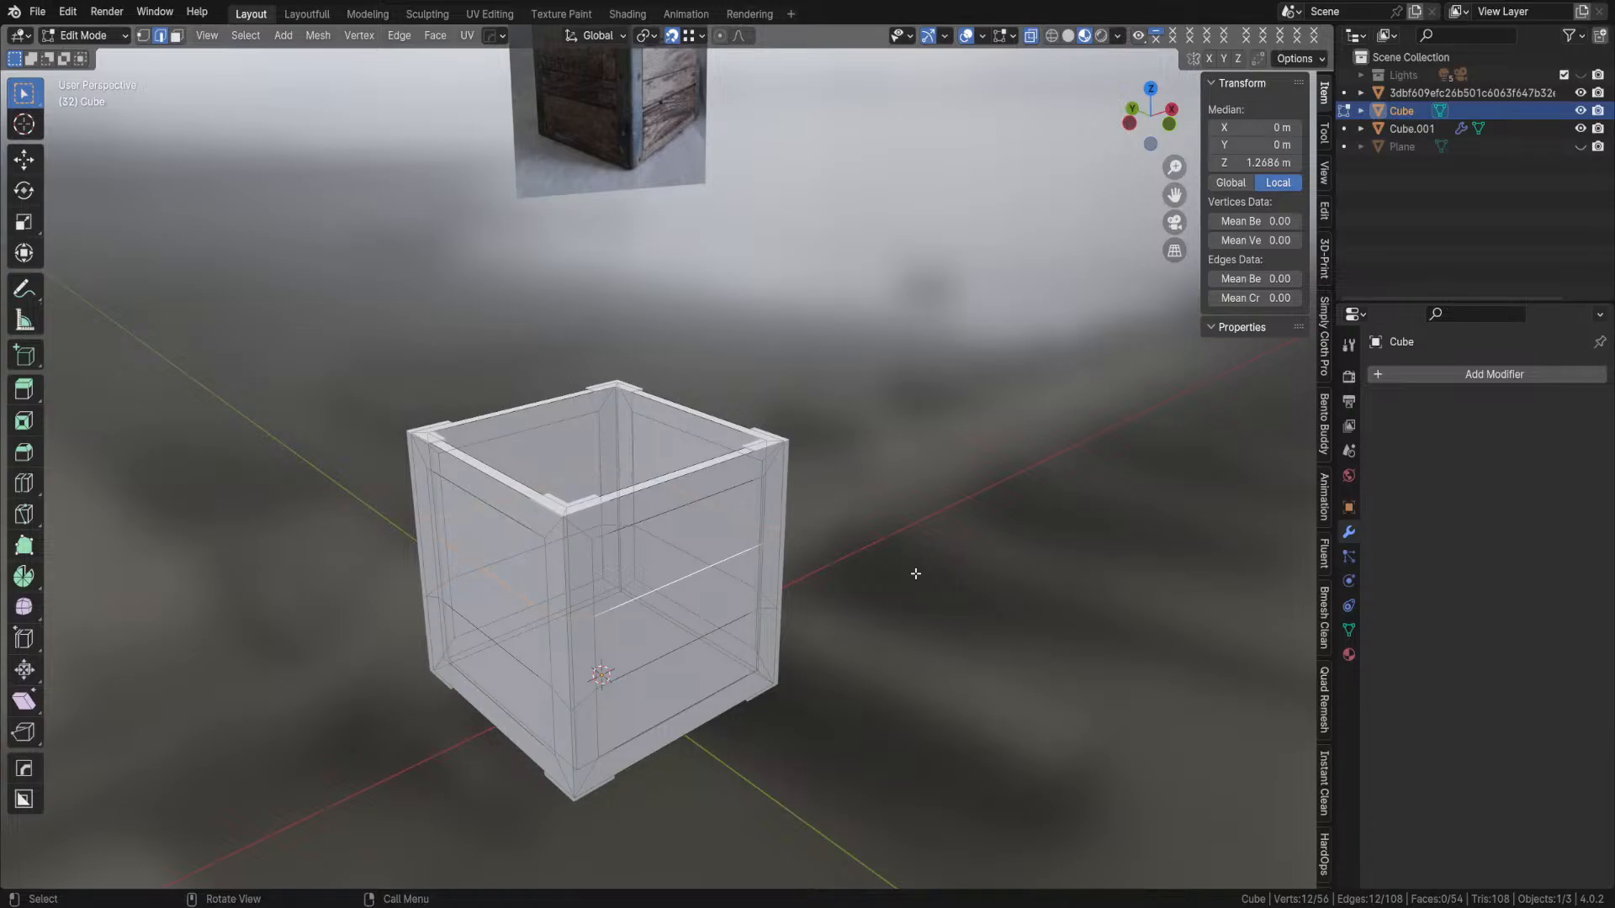
- Switch to front orthographic view and try box-selecting the upper horizontal loop across the full width of the box
key("KP_1")
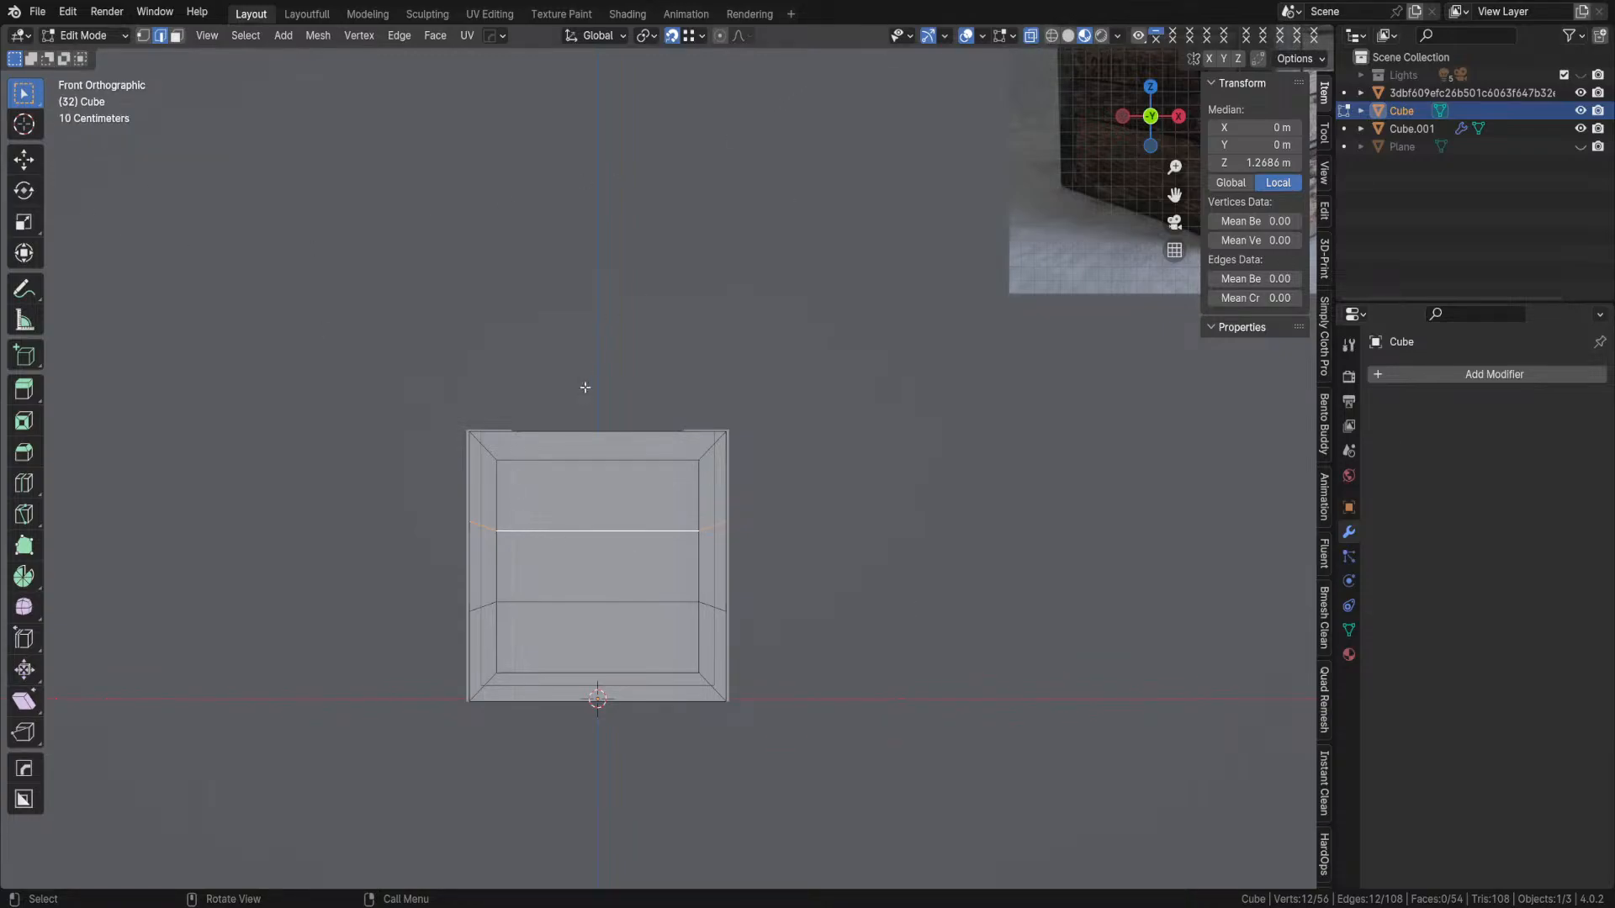
left_click(437, 492)
left_click_drag(435, 491, 784, 544)
left_click_drag(432, 502, 749, 552)
left_click(426, 489)
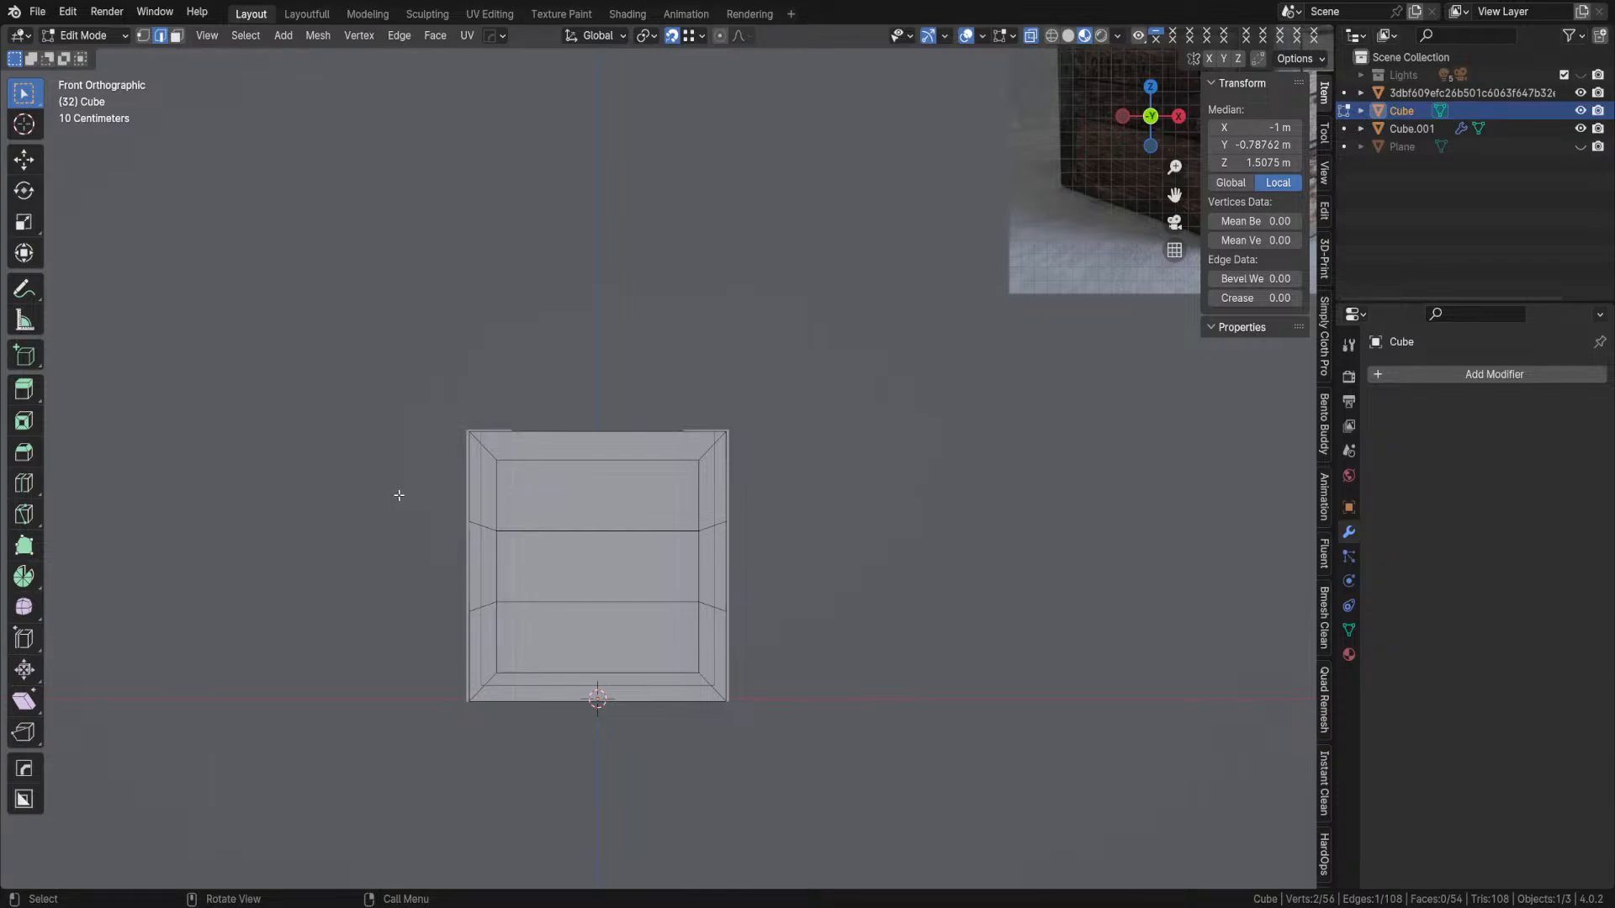
left_click_drag(378, 483, 777, 545)
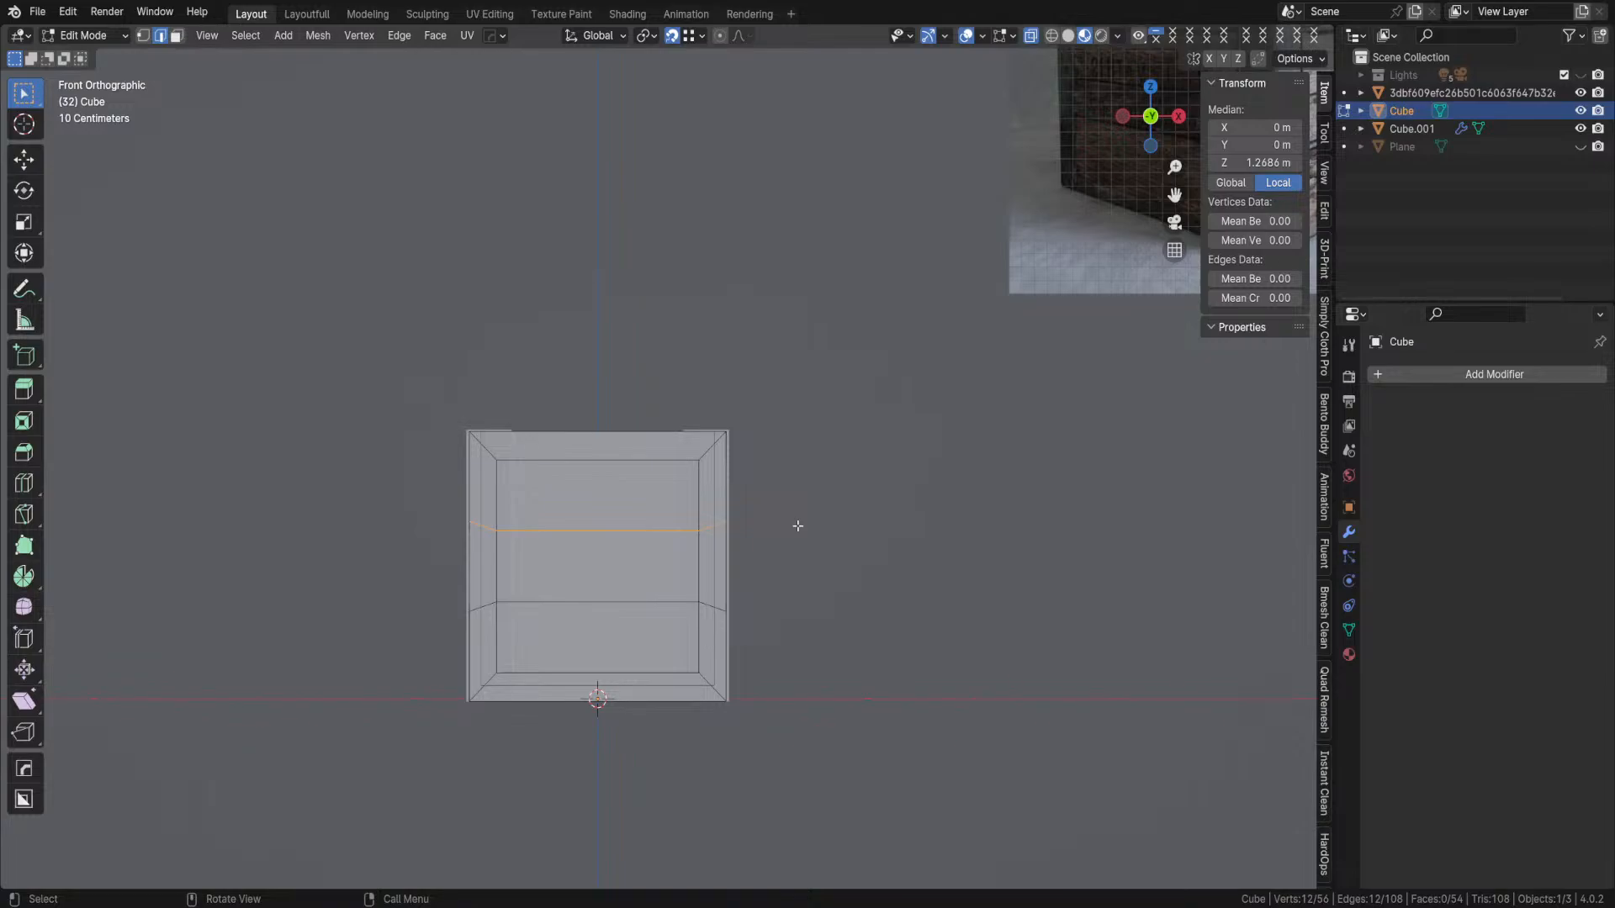
left_click(795, 524)
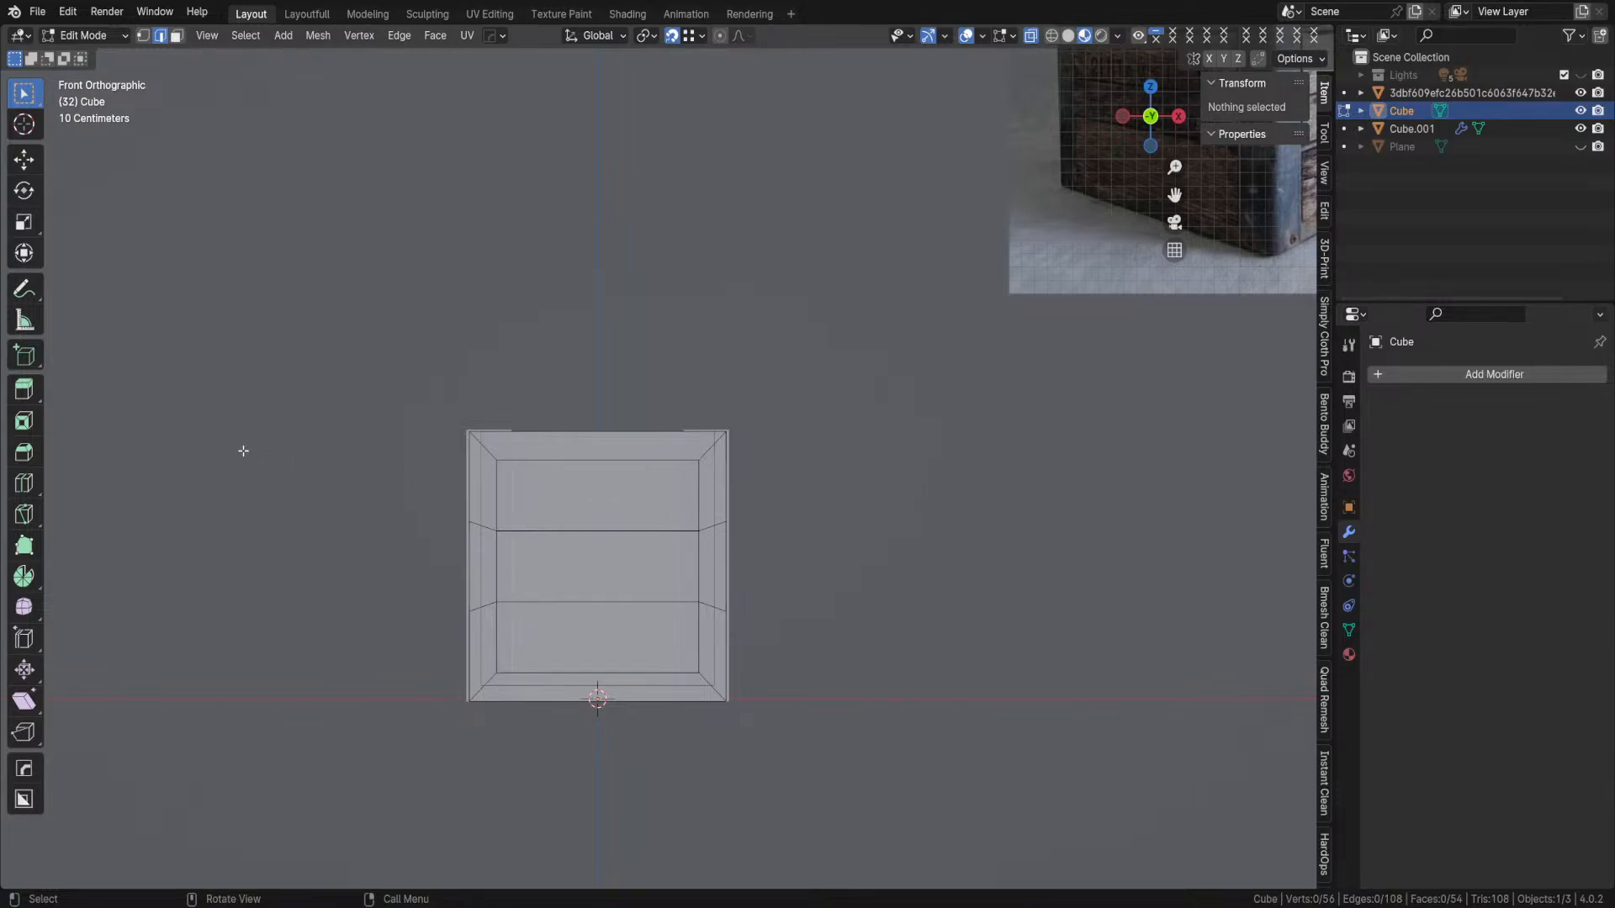
- Box-select all edges of the upper horizontal loop and flatten them by scaling to 0 along Z
left_click_drag(370, 497, 822, 554)
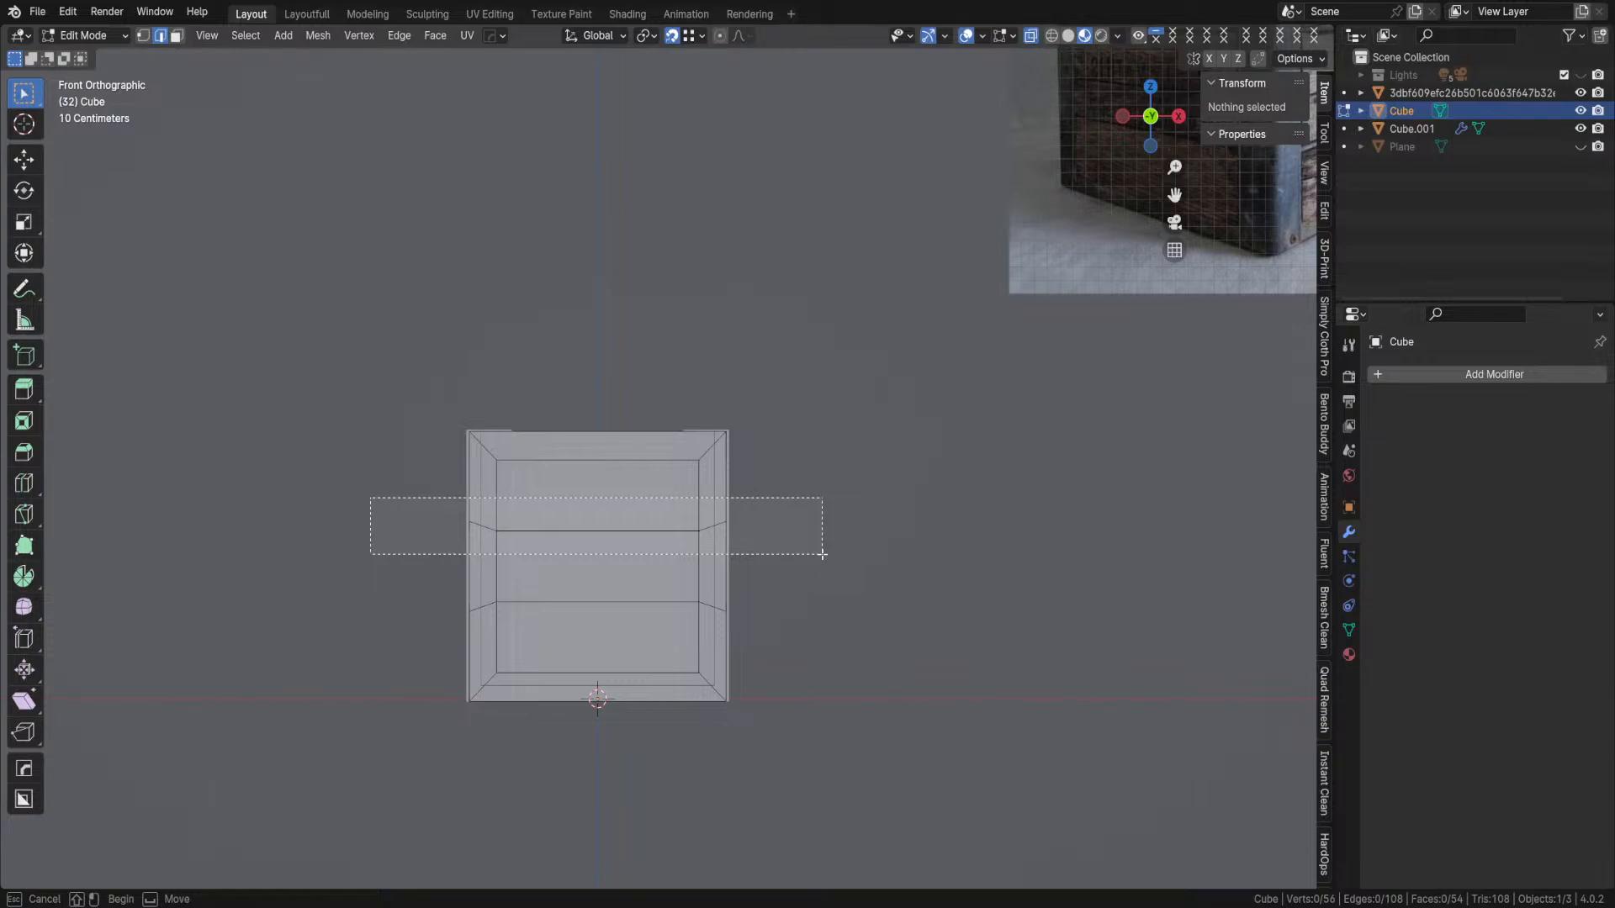
left_click_drag(823, 554, 833, 544)
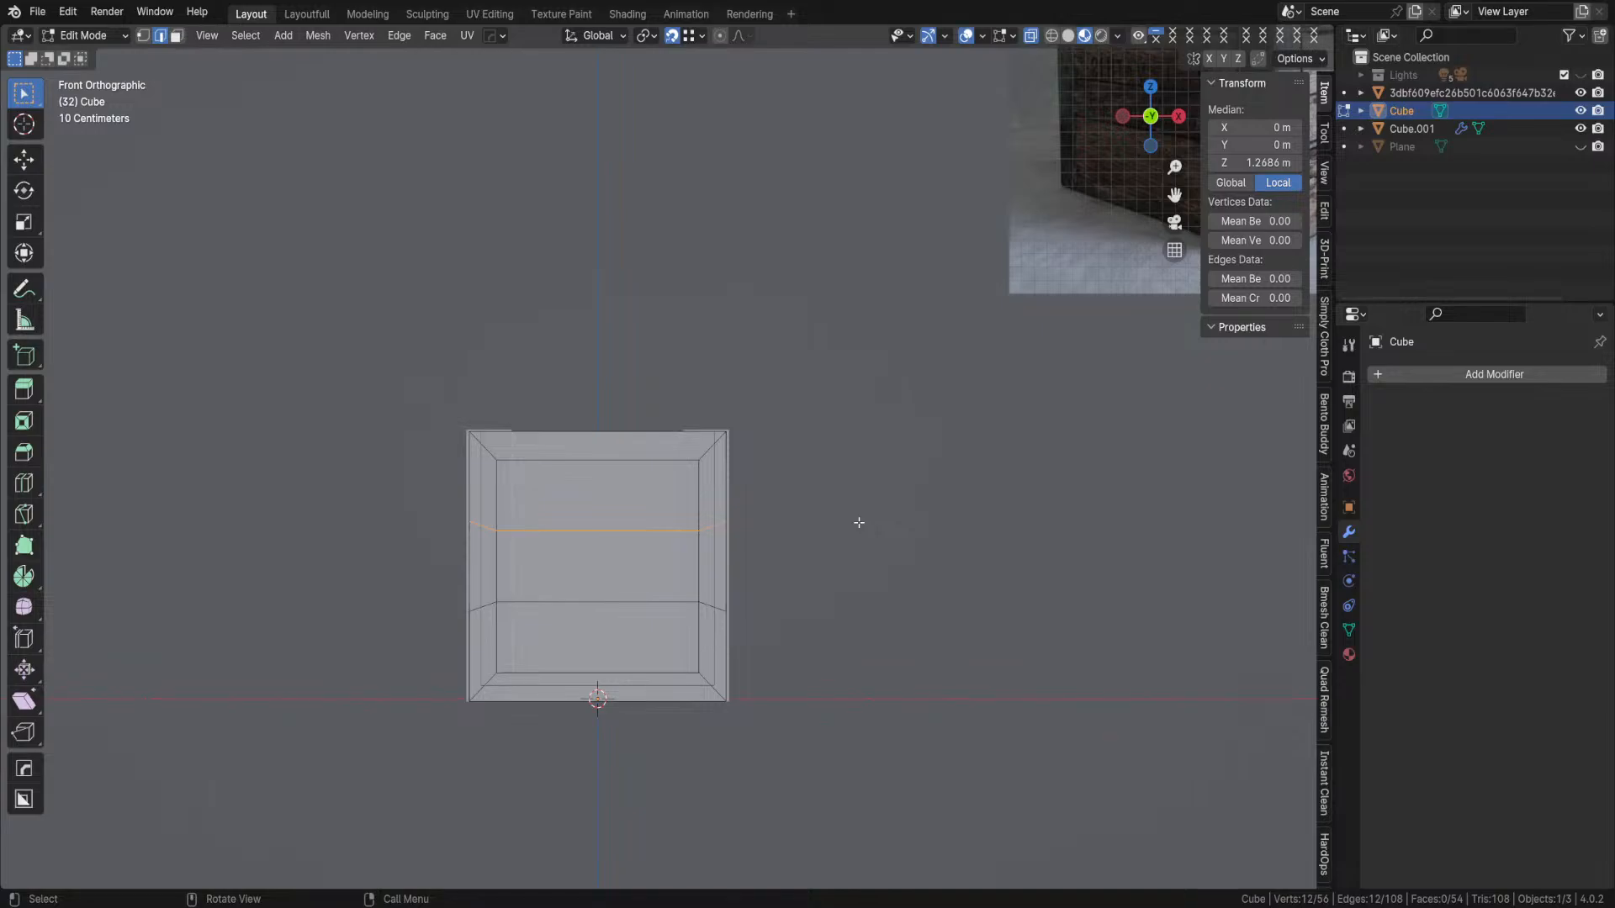
key("s")
key("z")
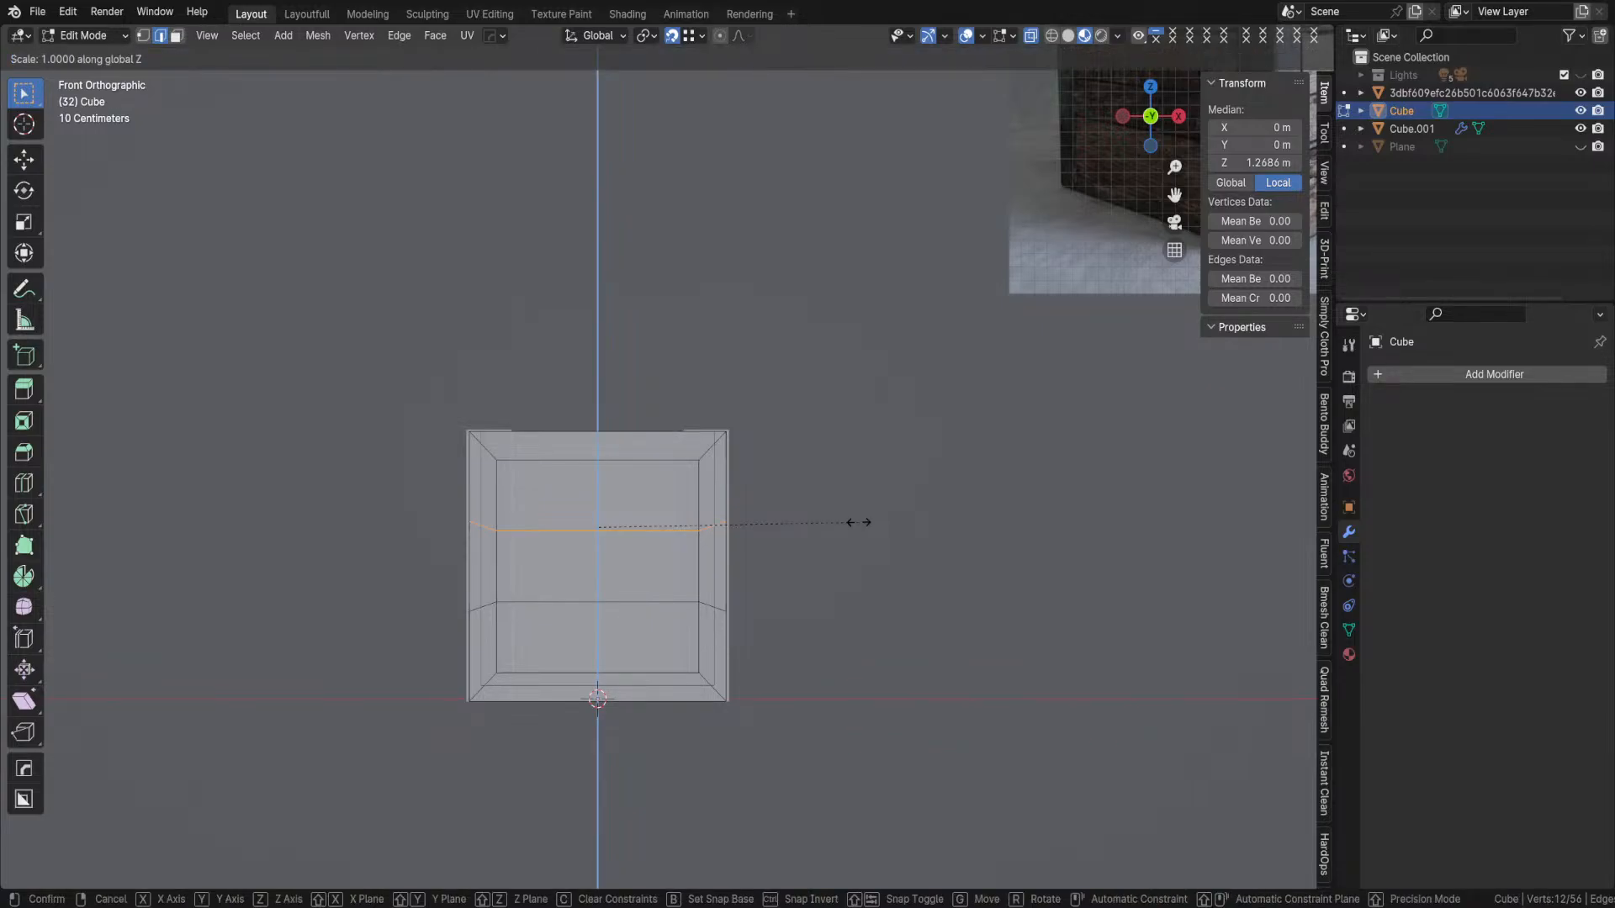
type("0")
key("Return")
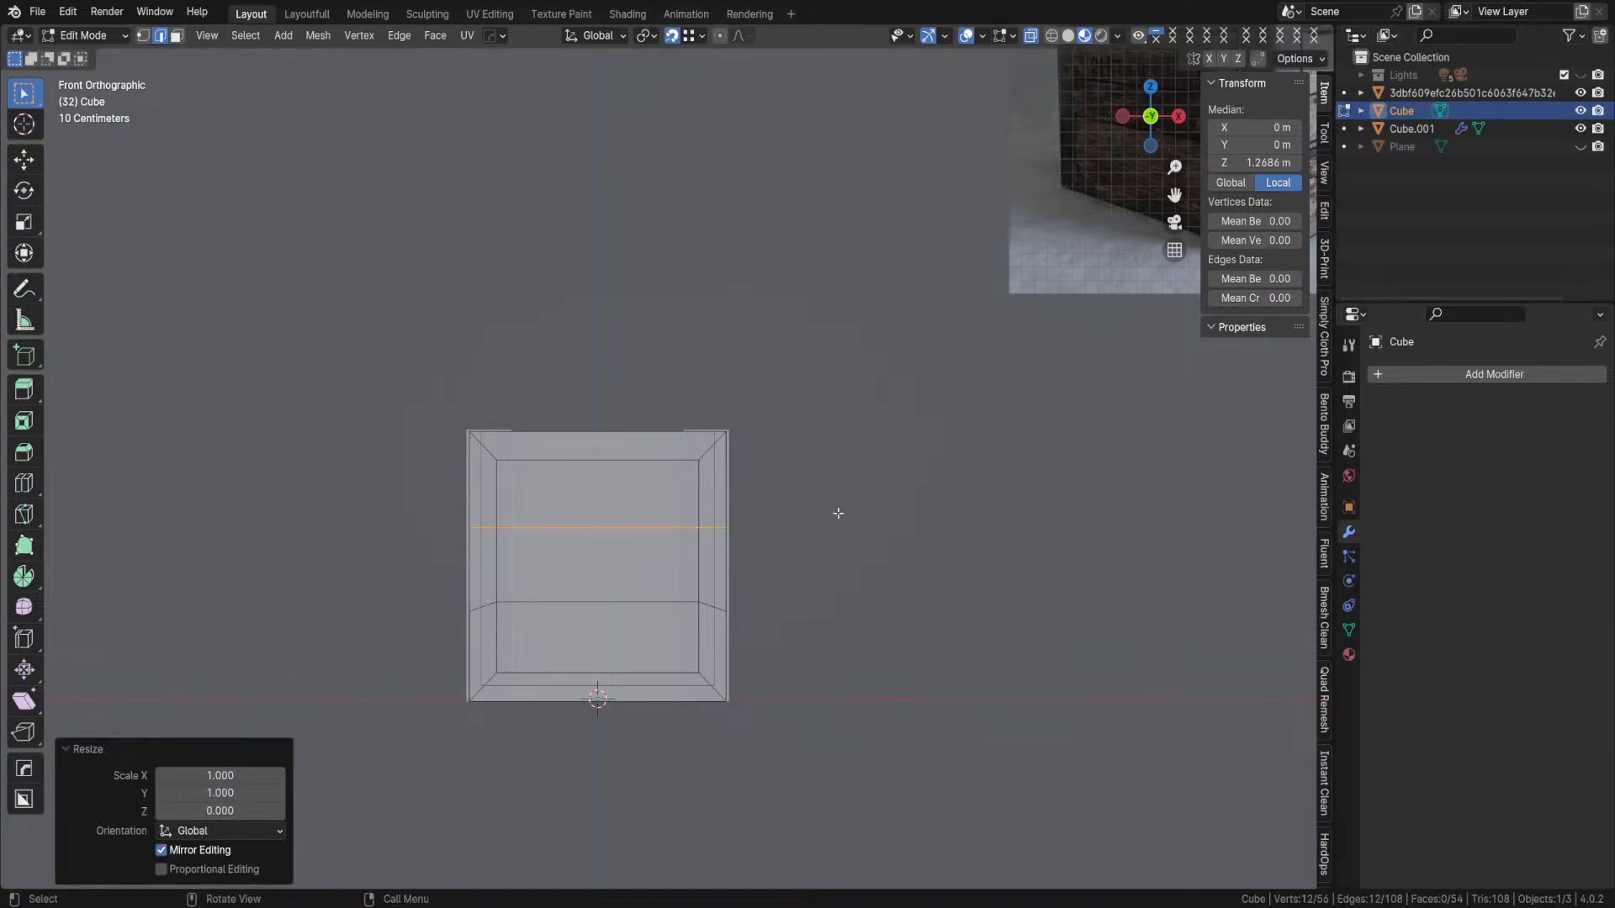
- Box-select all edges of the lower horizontal loop and flatten them by scaling to 0 along Z
left_click_drag(421, 572, 824, 603)
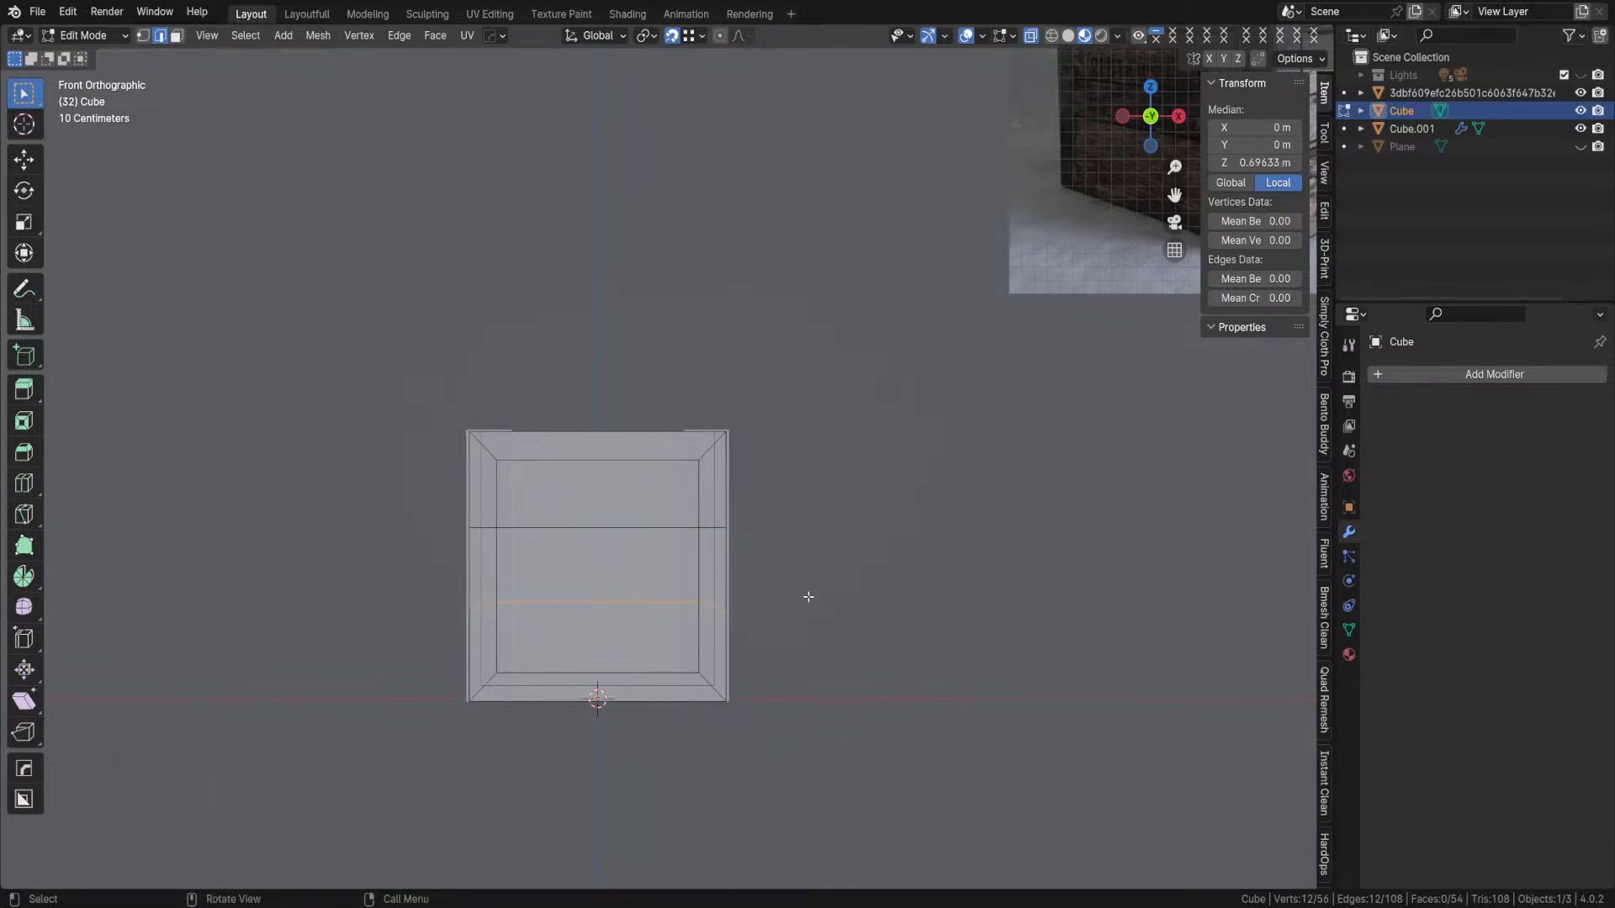
key("s")
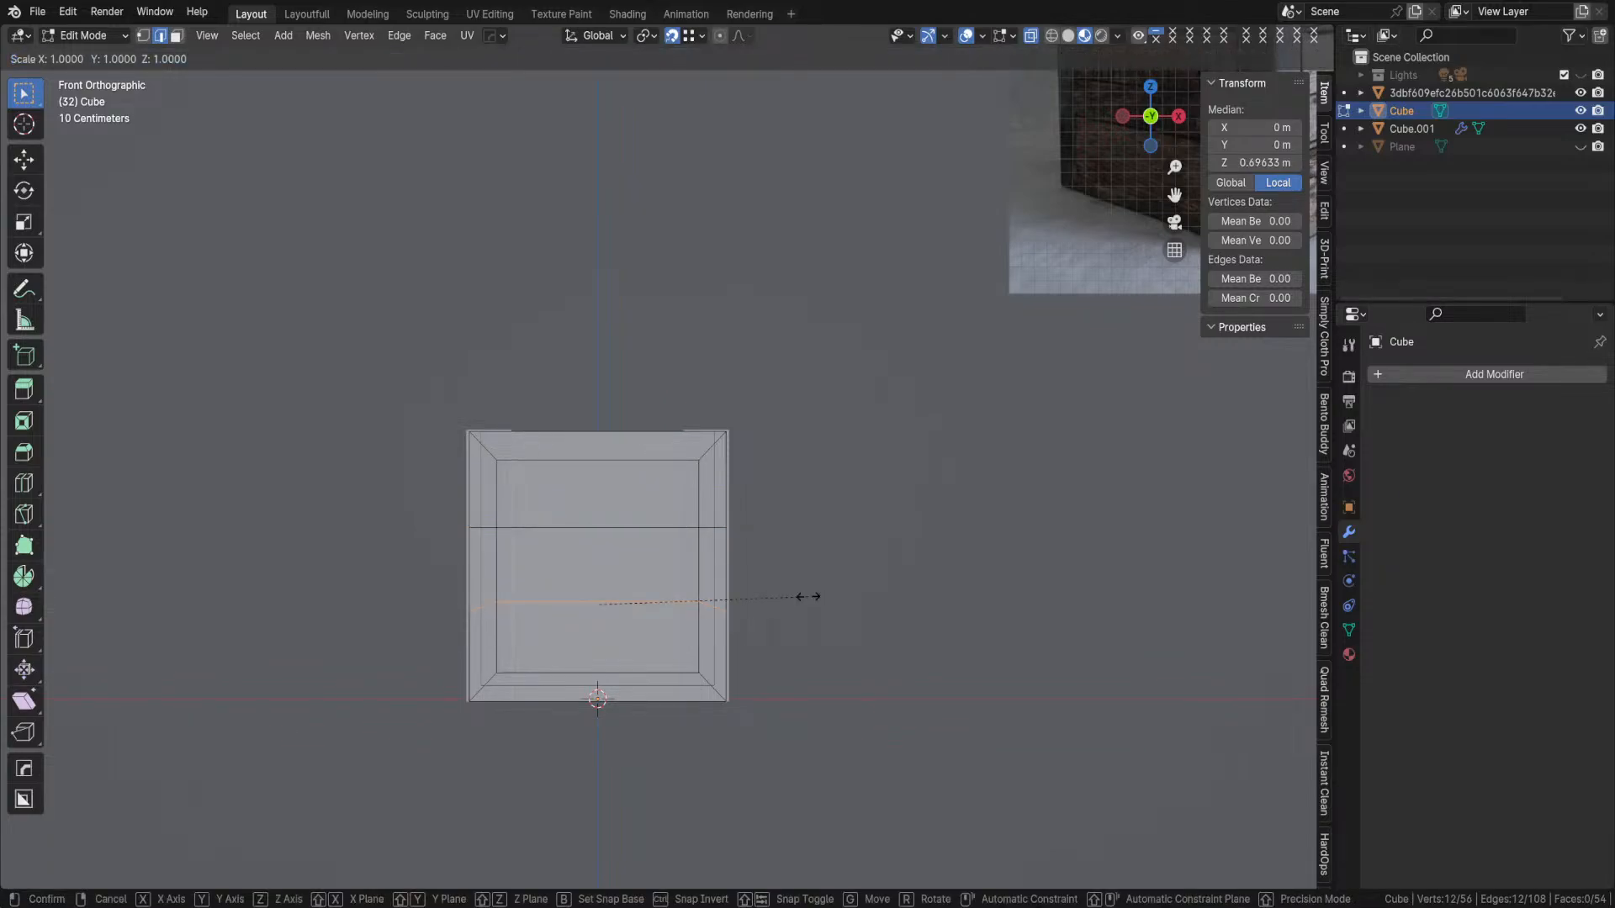
key("z")
key("0")
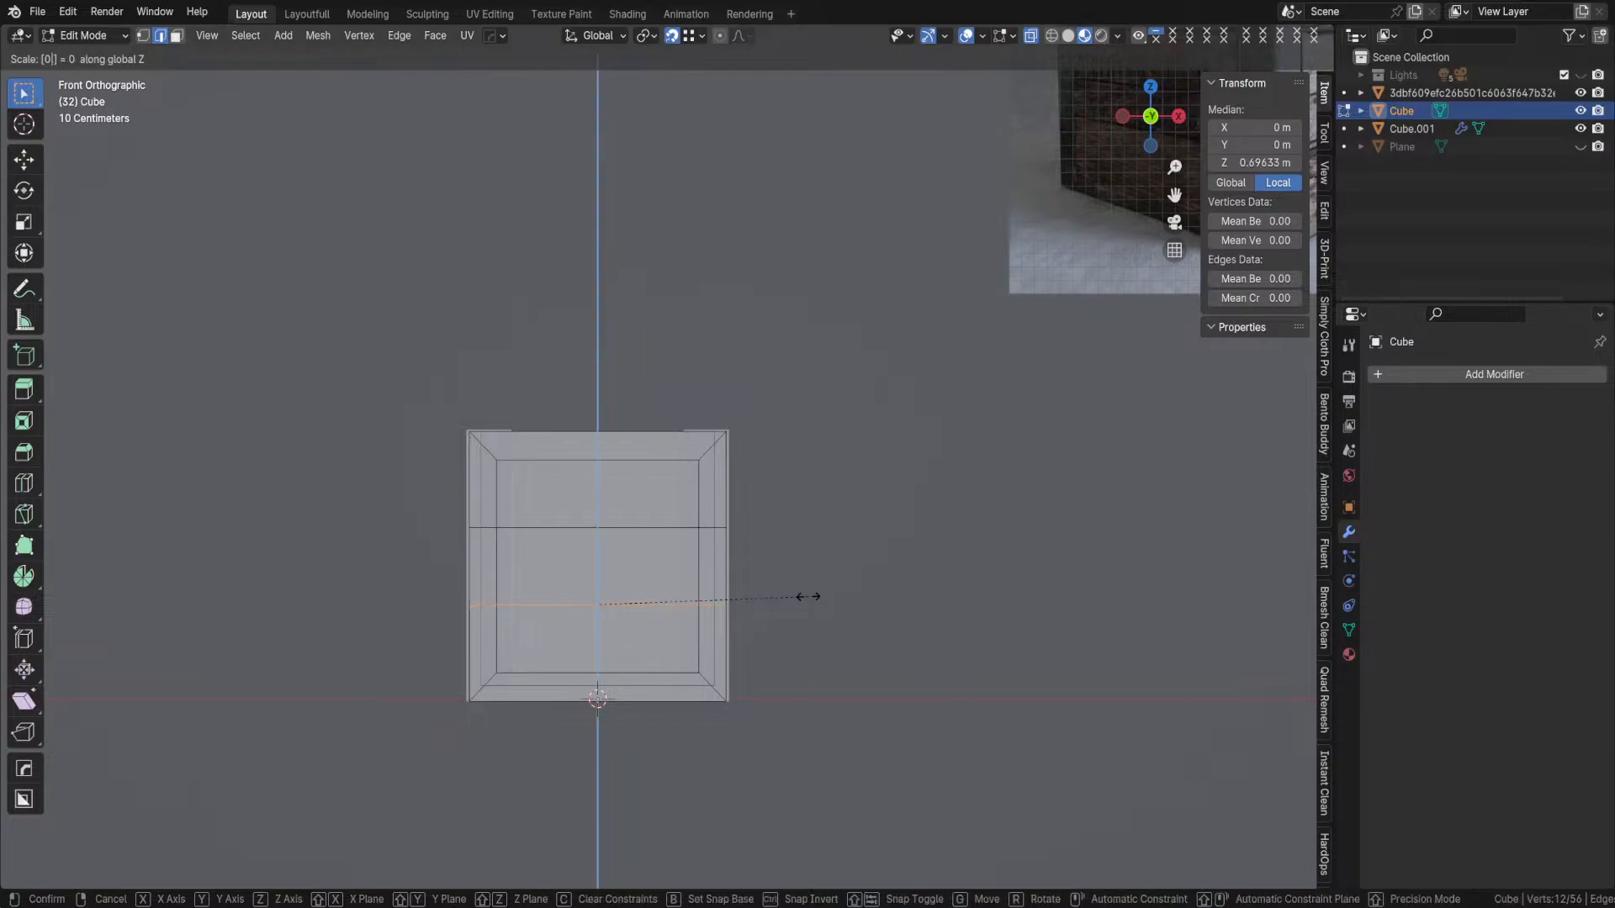
key("Return")
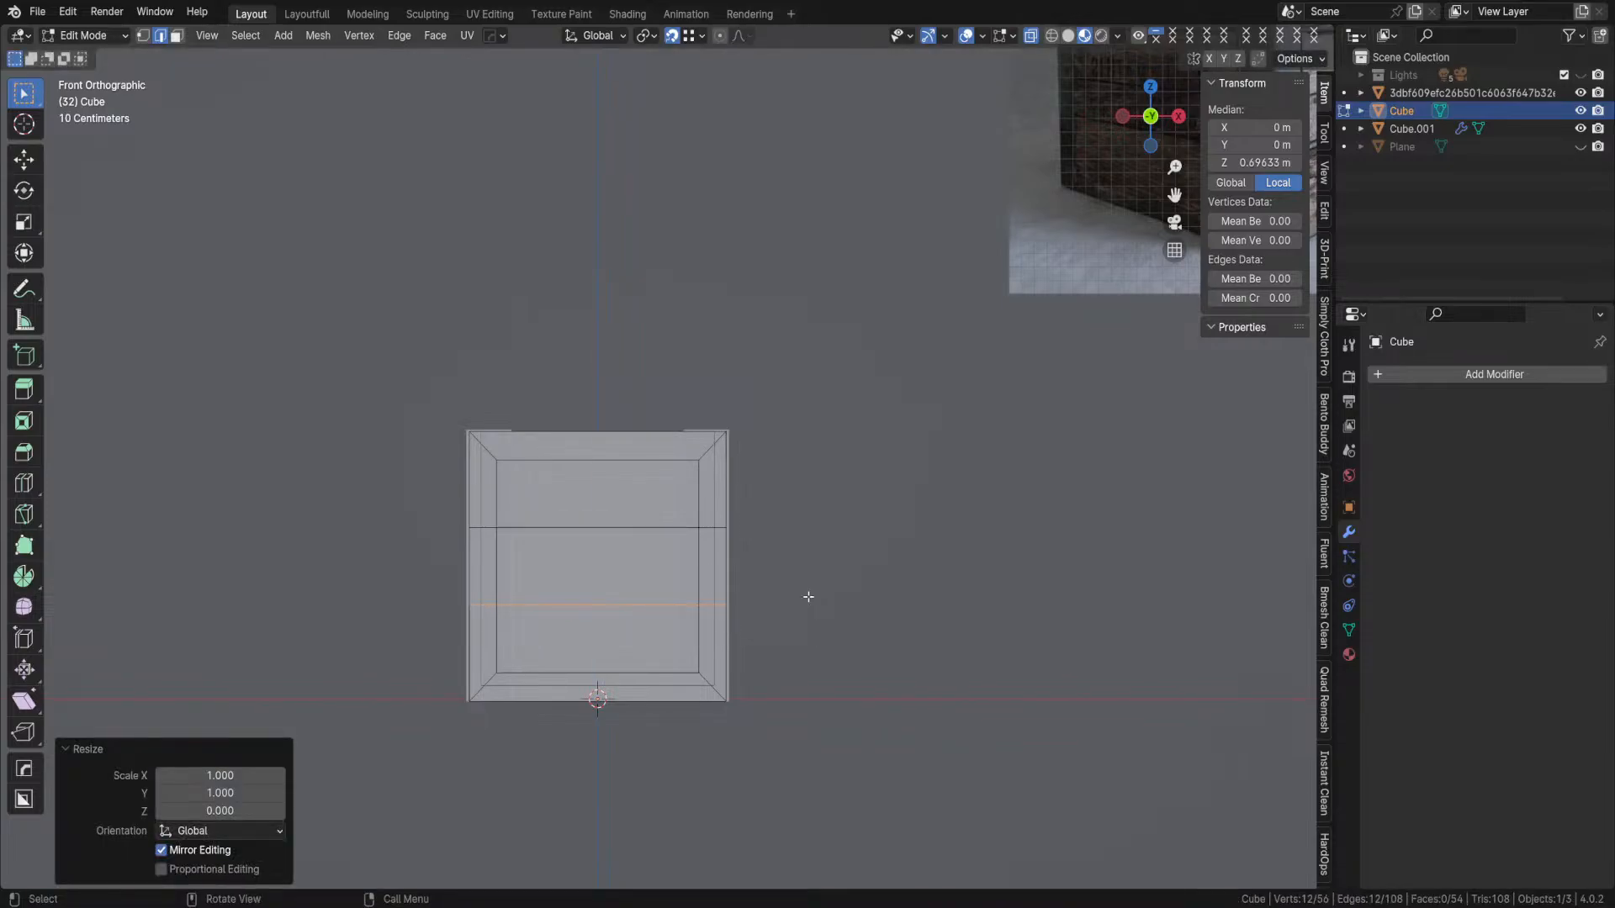
- Return to a perspective view, select the upper loop's edge on the front wall, and turn off X-ray
middle_click_drag(783, 565, 574, 596)
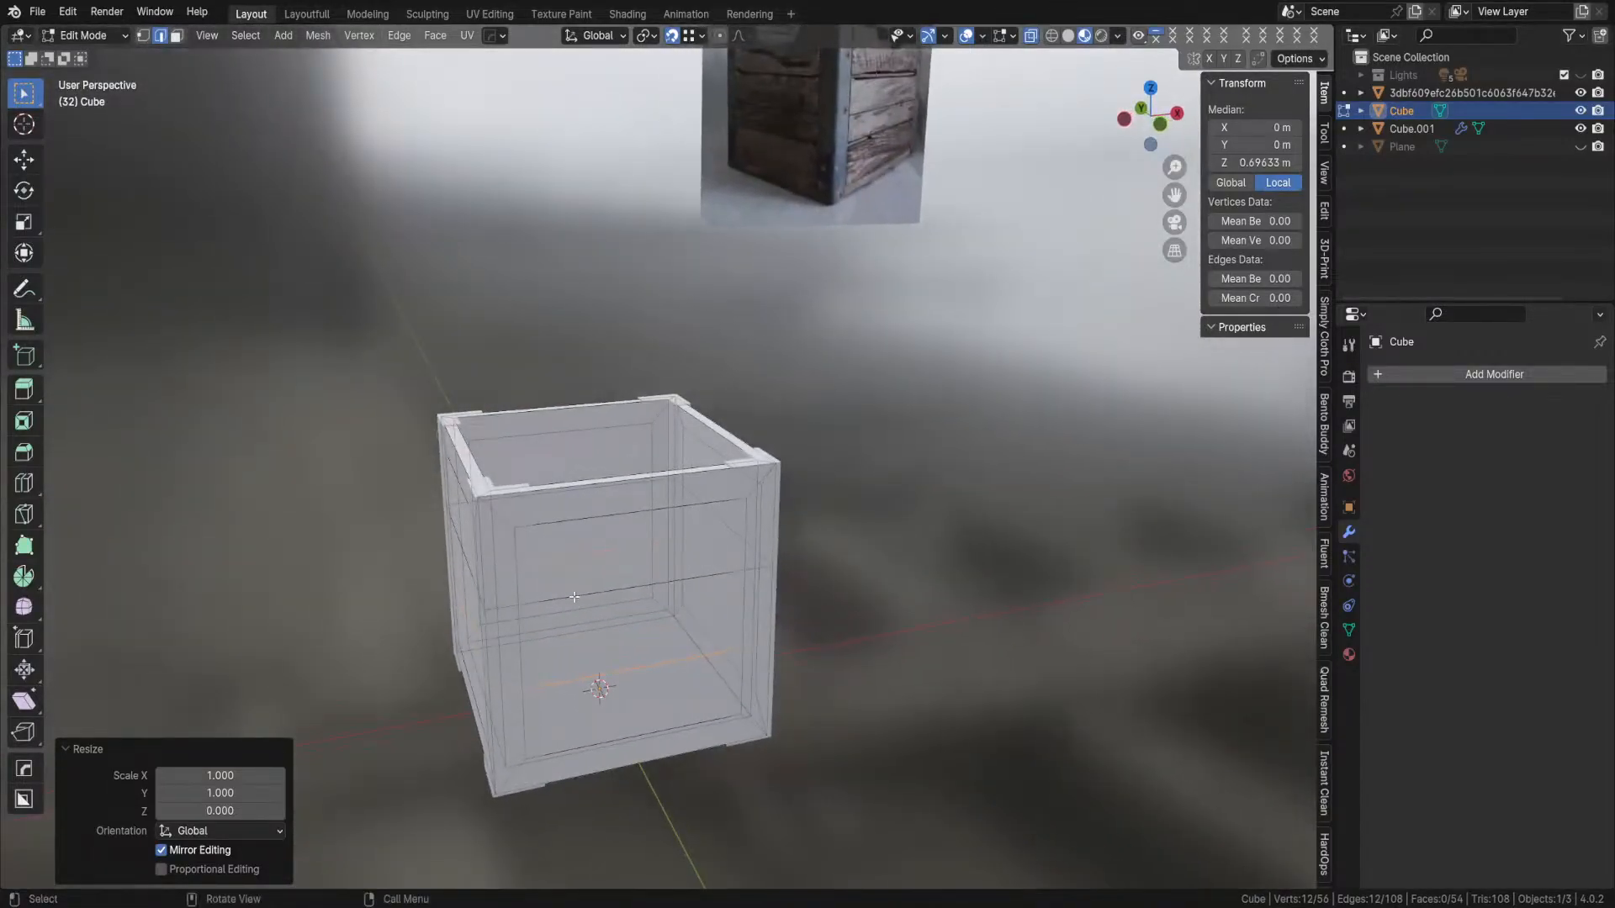
left_click(574, 596)
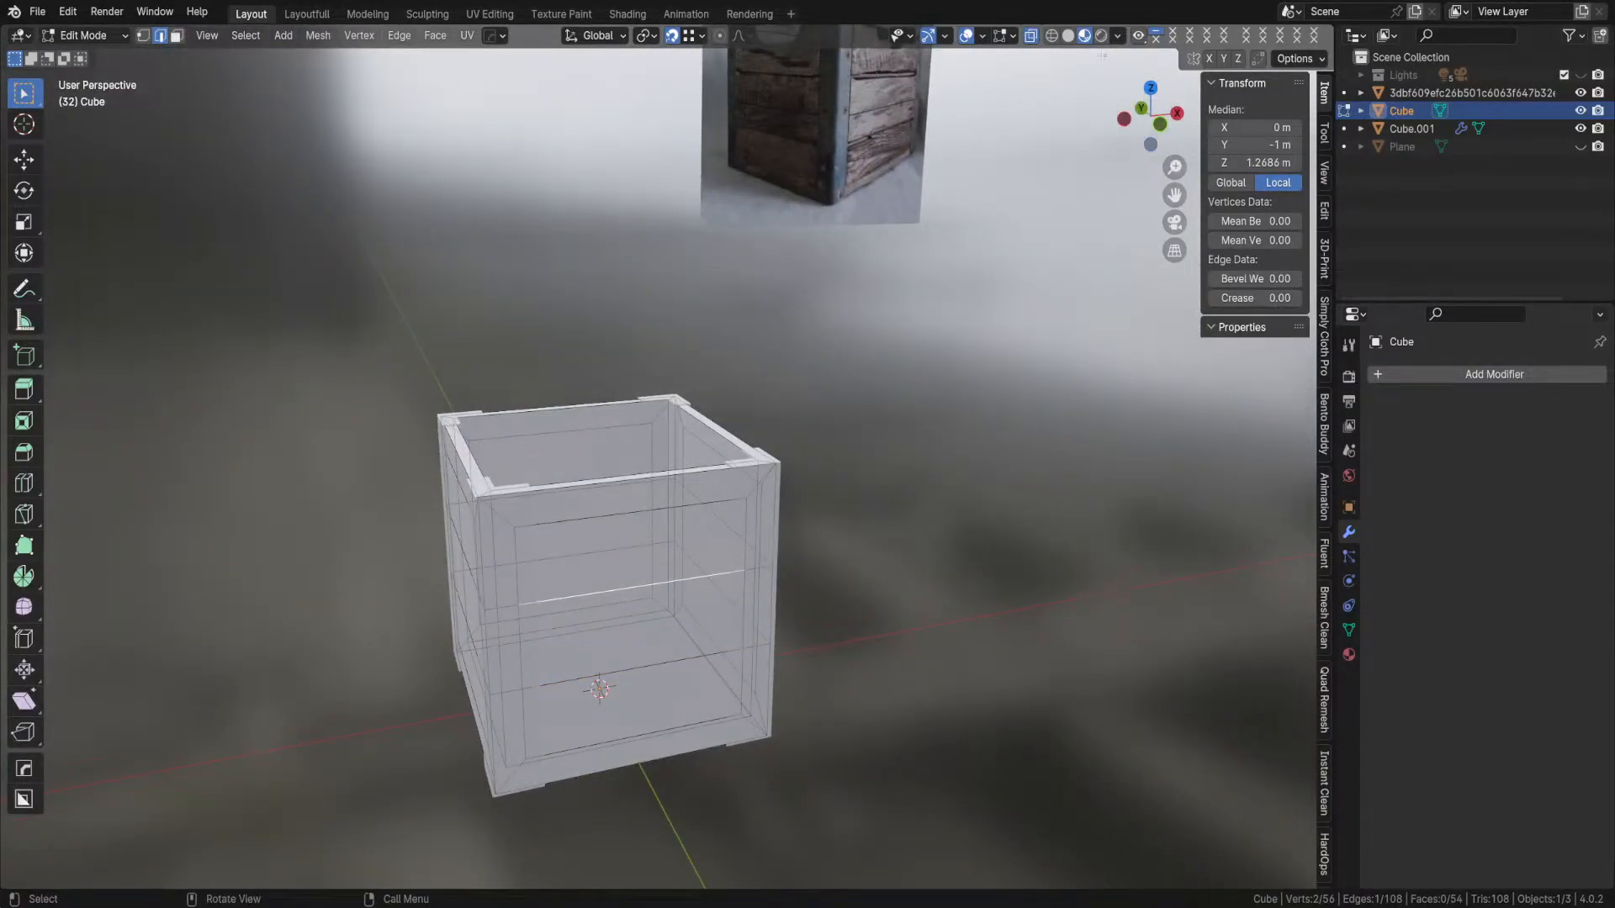
left_click(1030, 35)
middle_click_drag(657, 521, 662, 462)
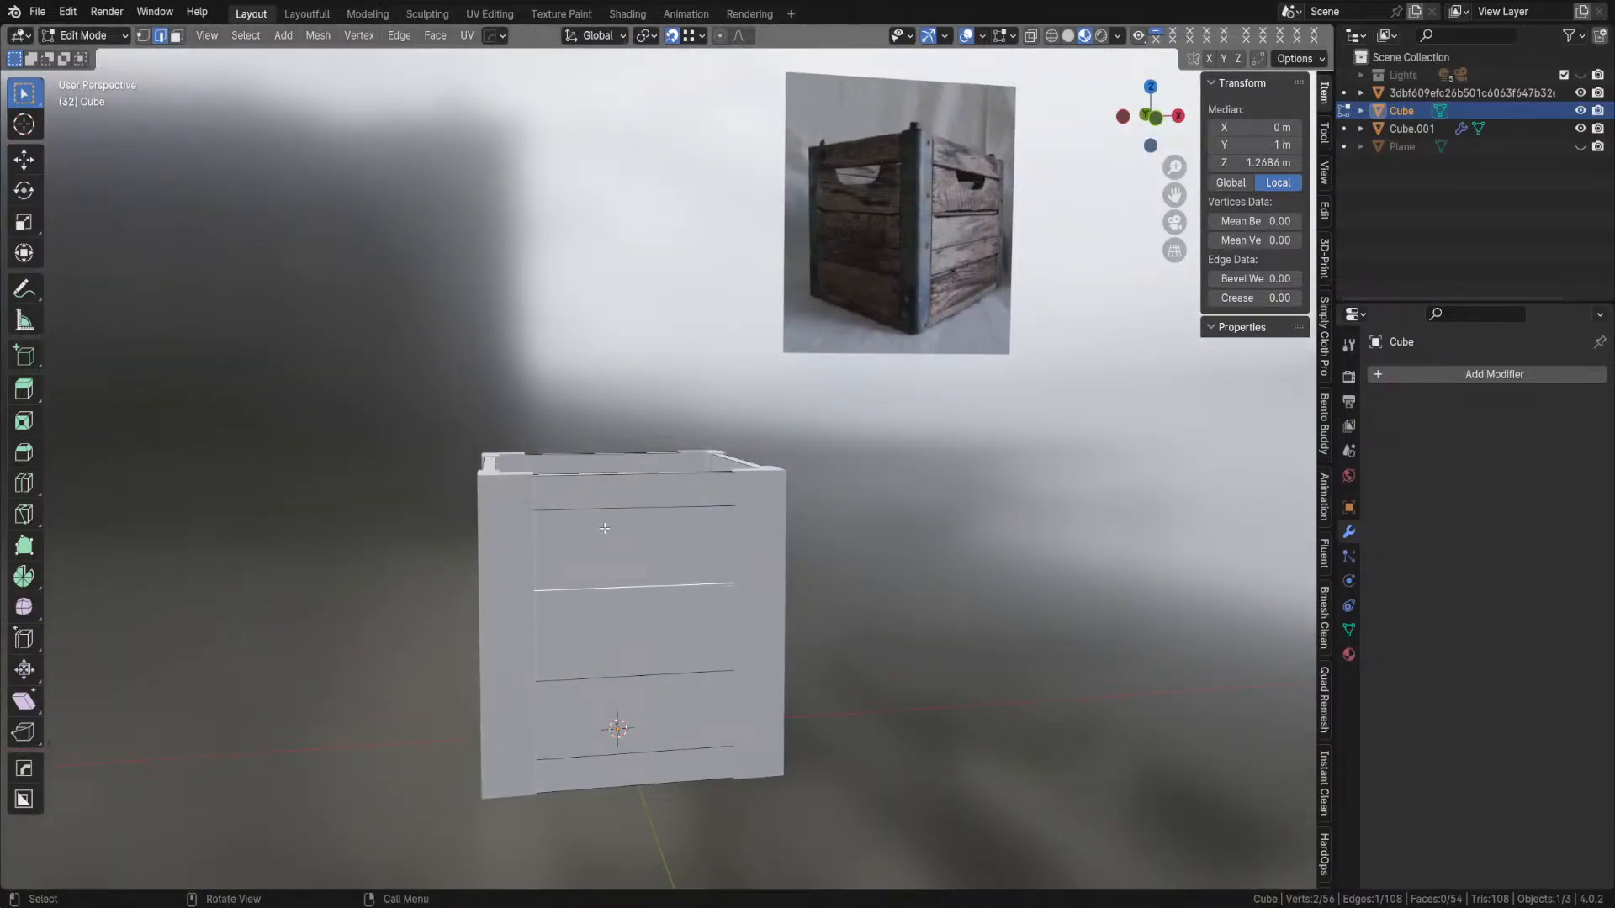
- Add two evenly spaced vertical edge loops through the front wall and around the box, without sliding them
middle_click_drag(598, 518, 616, 579)
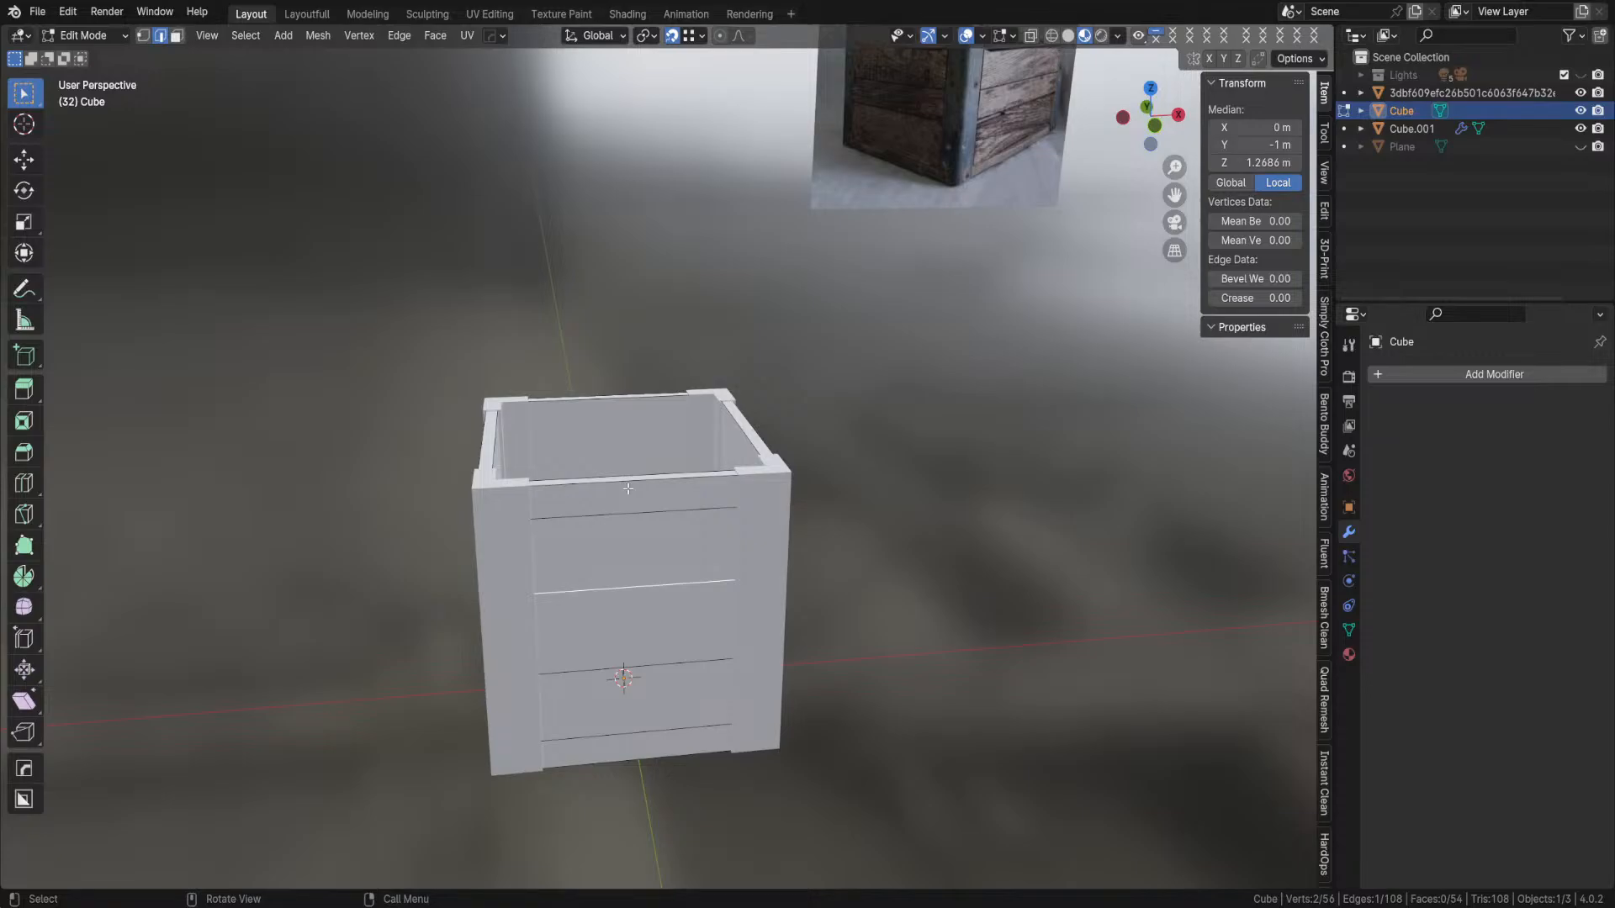
middle_click_drag(612, 511, 645, 507)
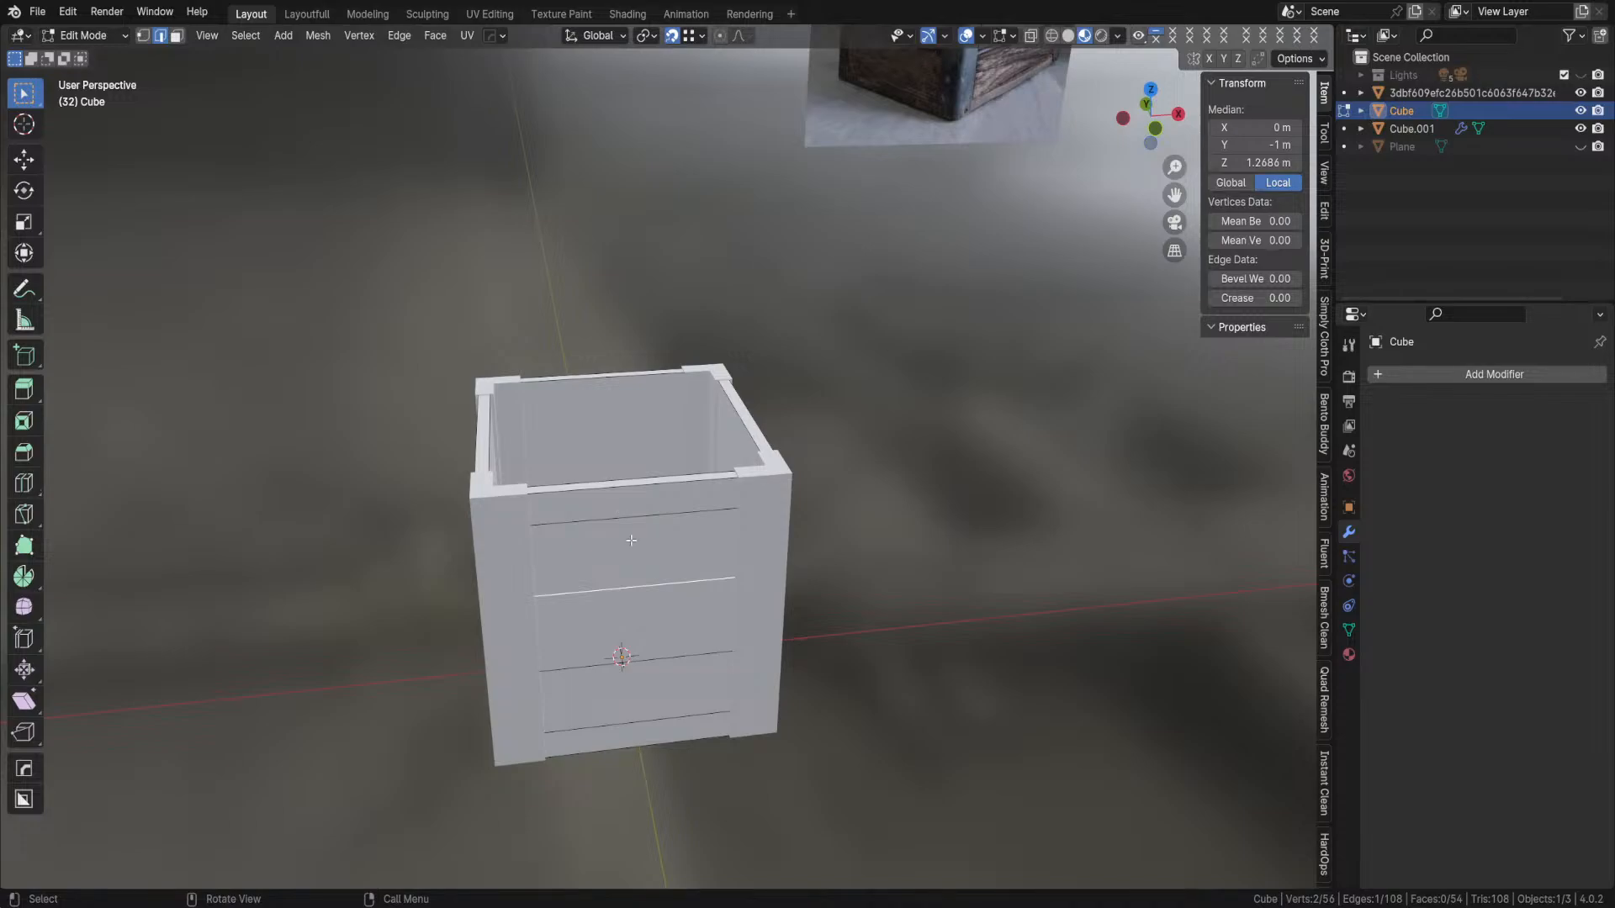
key("ctrl+r")
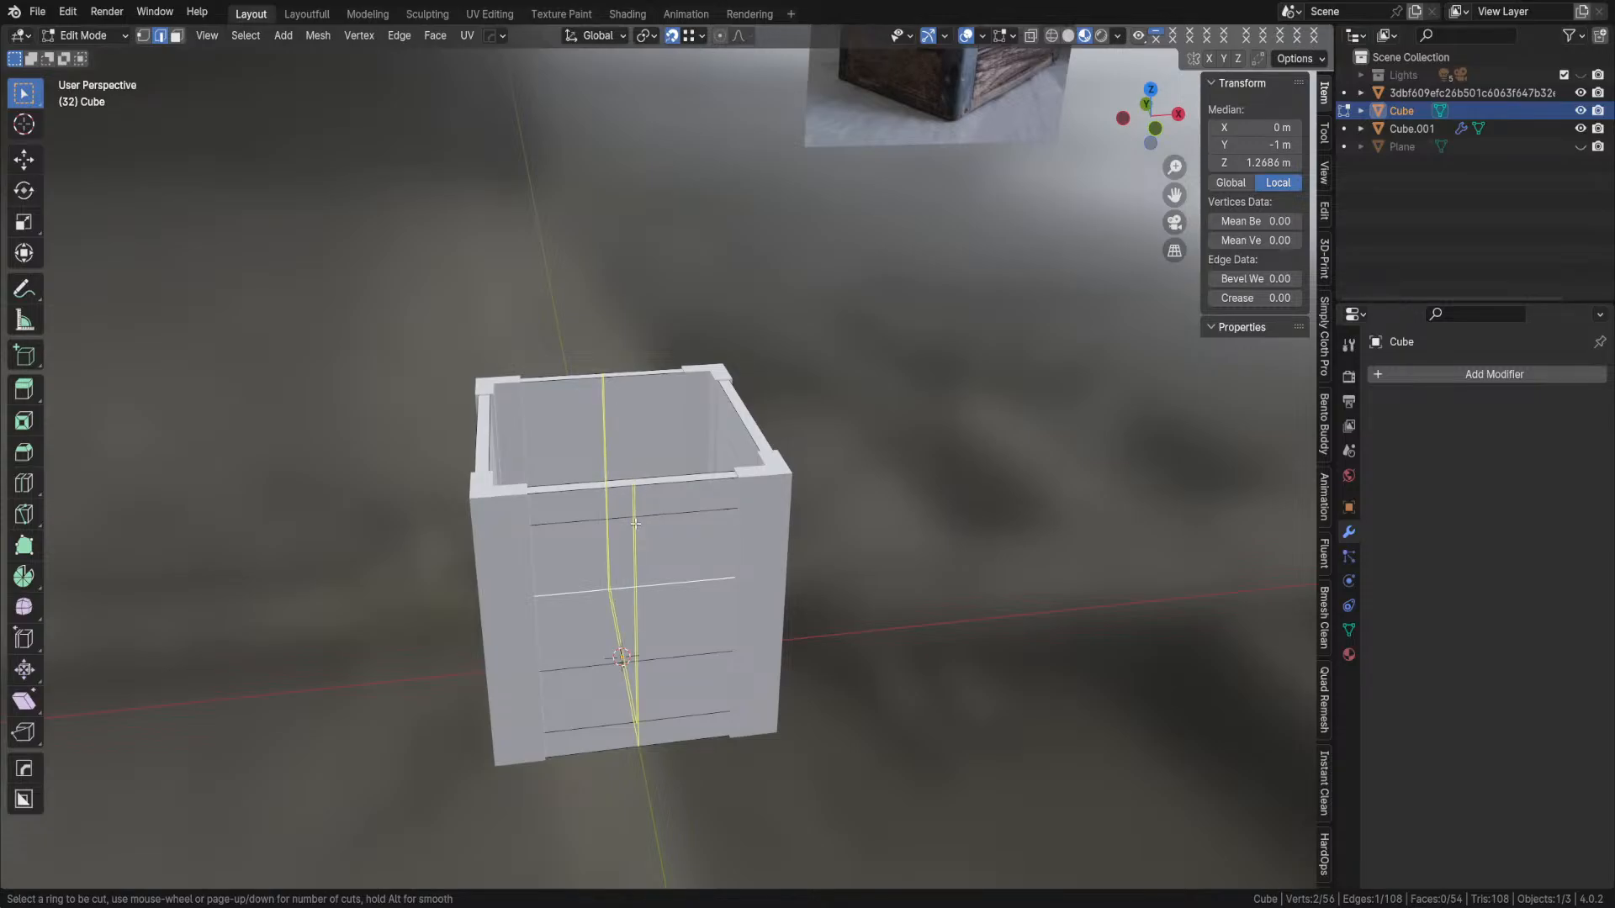
scroll(635, 523, "up", 1)
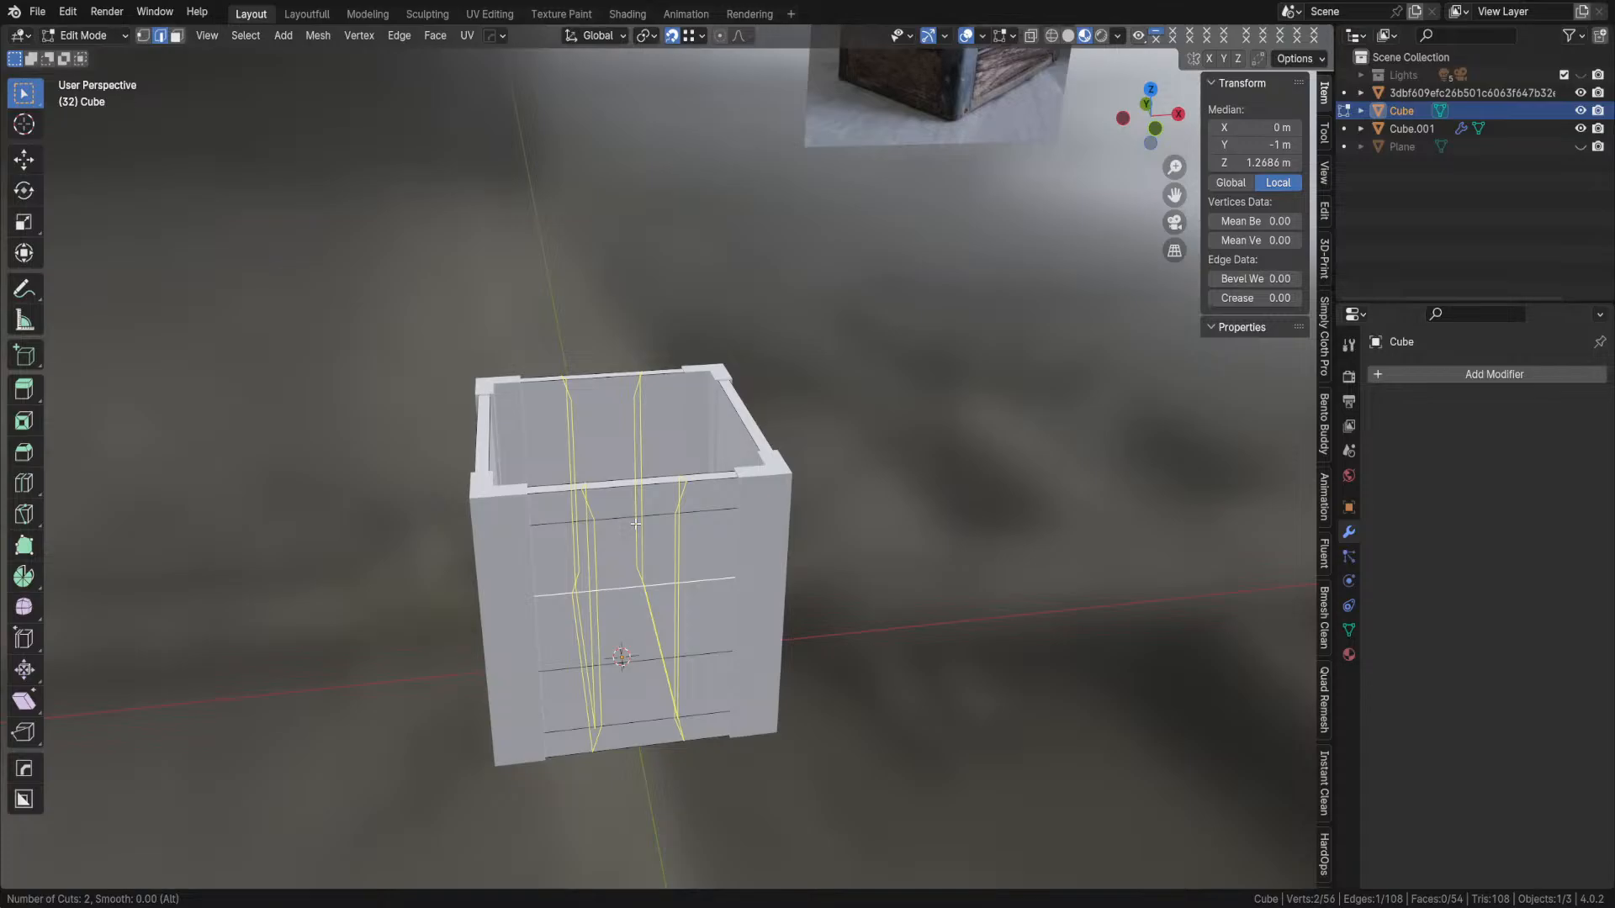
left_click(635, 524)
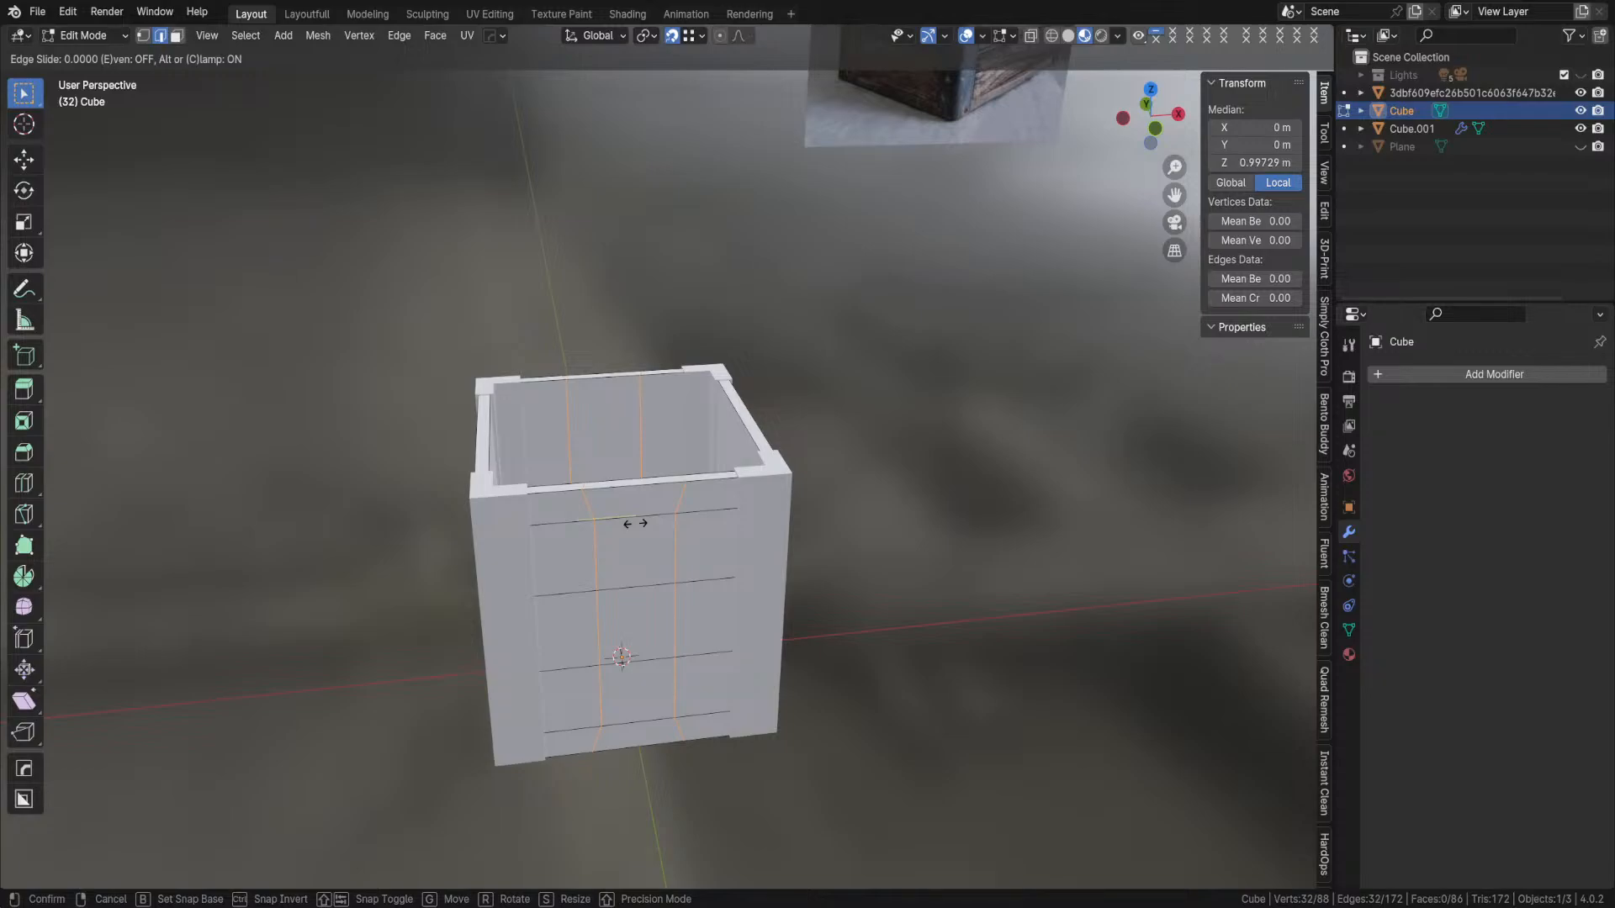
right_click(635, 524)
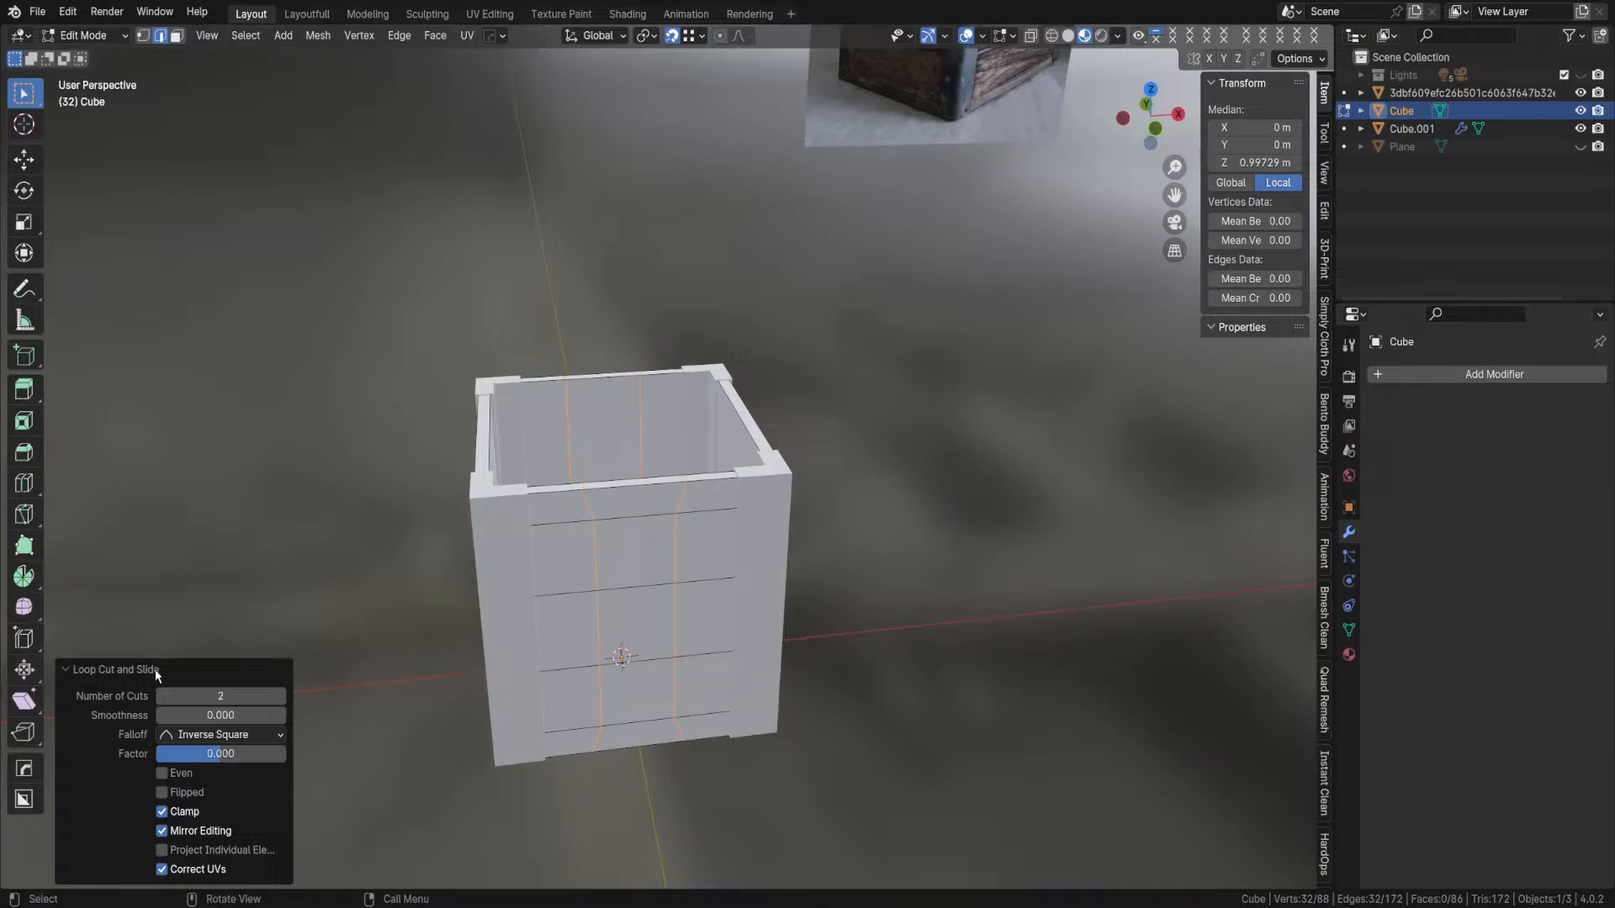
left_click(164, 777)
left_click(164, 777)
- Spread the two vertical edge loops apart by scaling them about 1.5 along X
middle_click_drag(685, 461, 540, 483)
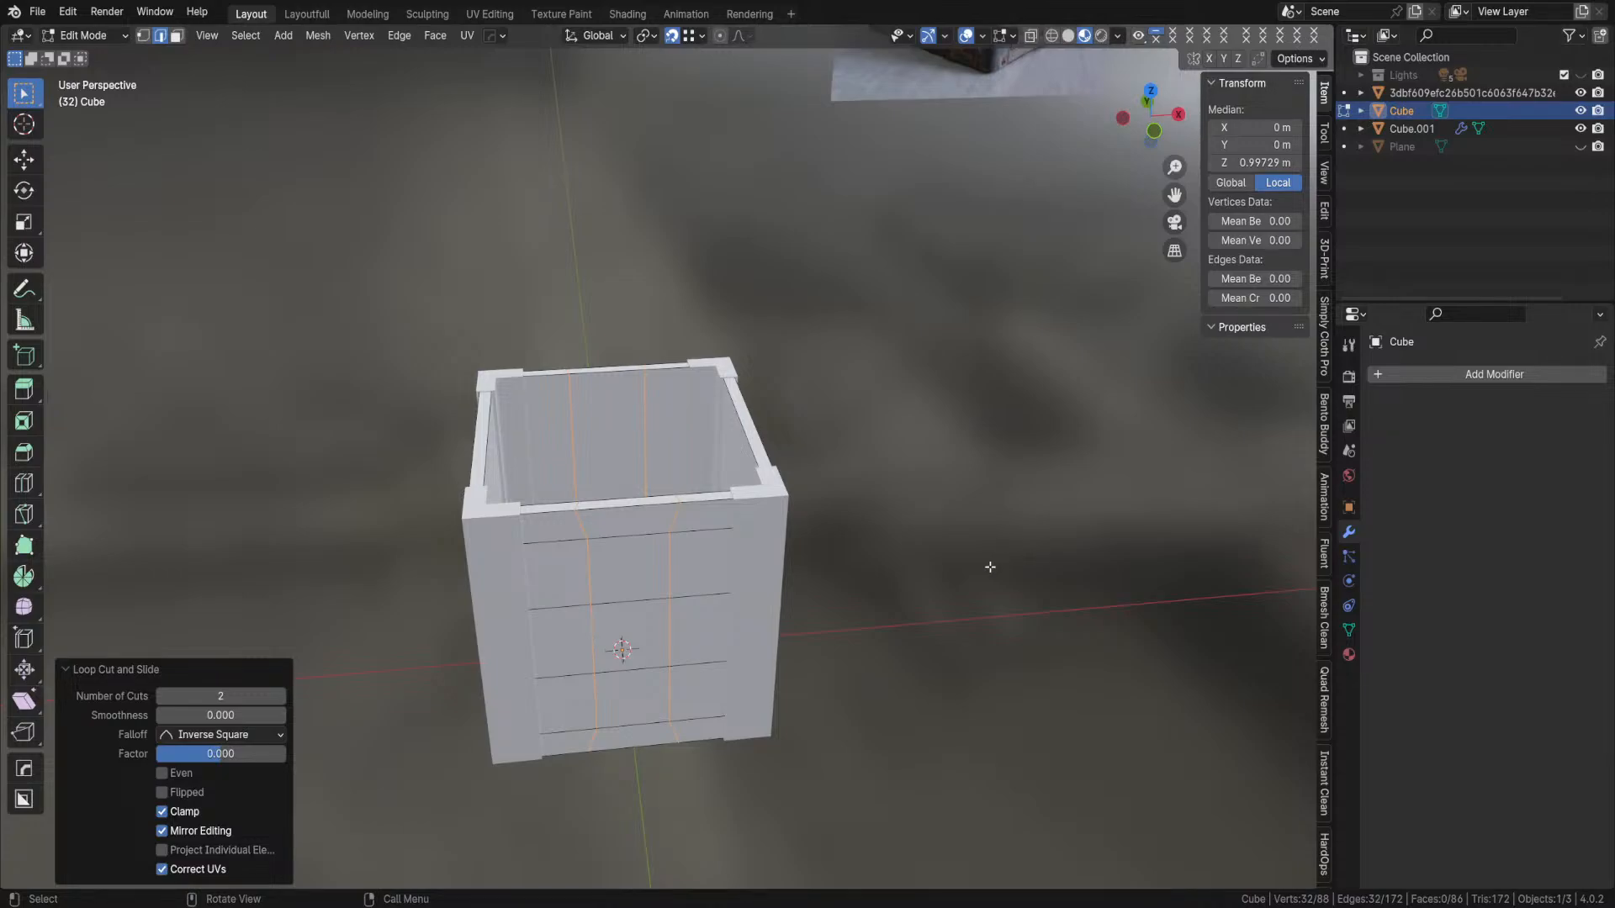
key("s")
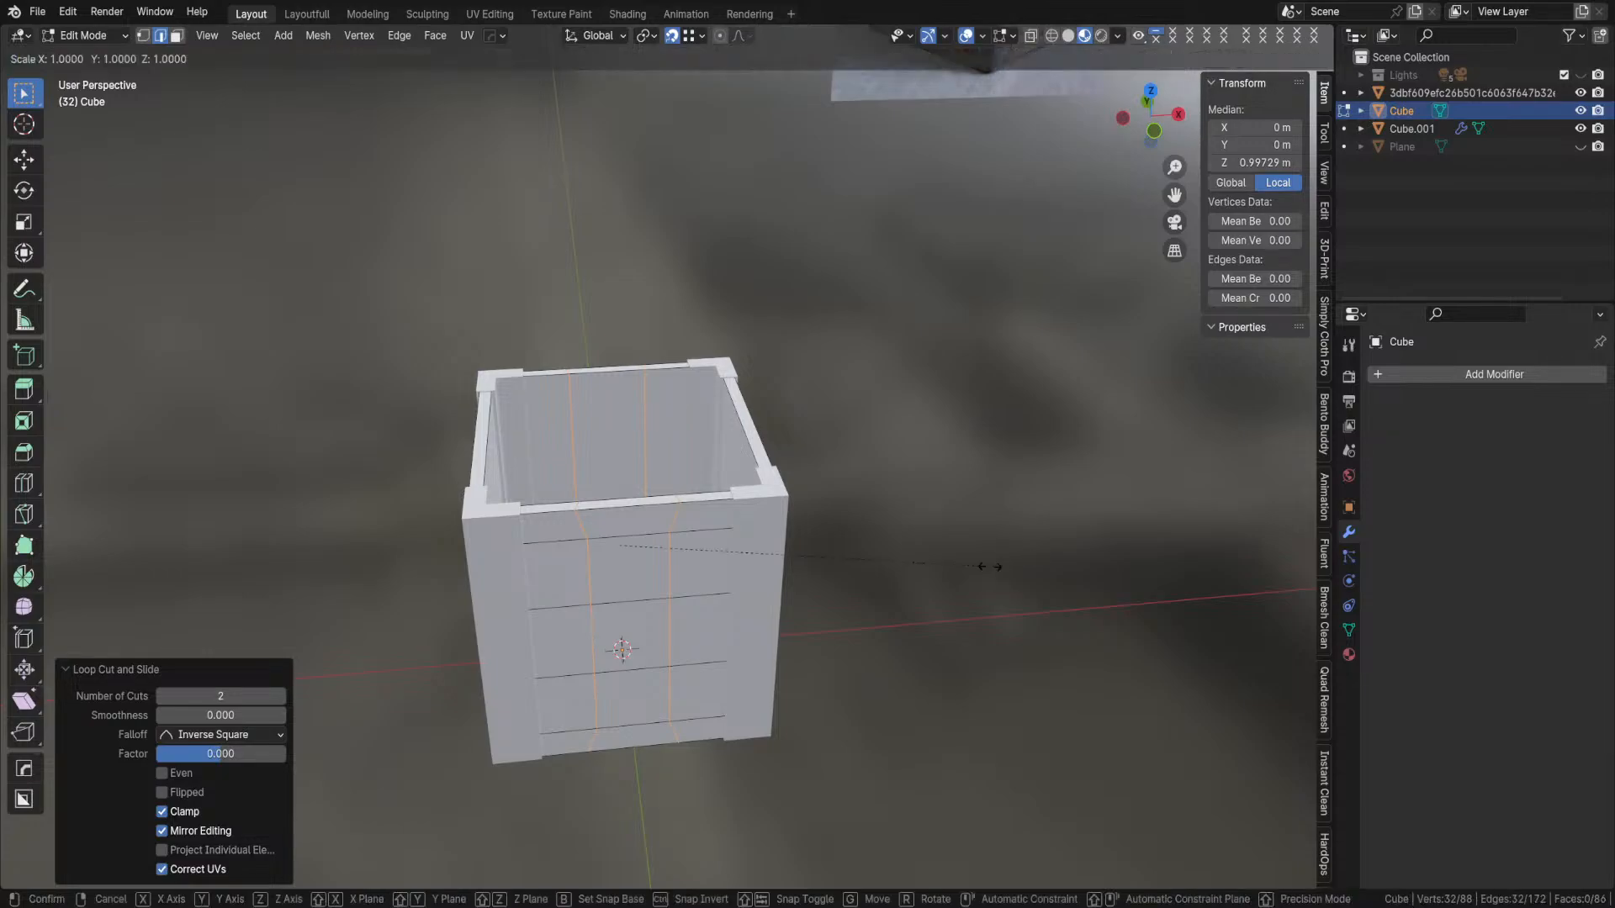
key("x")
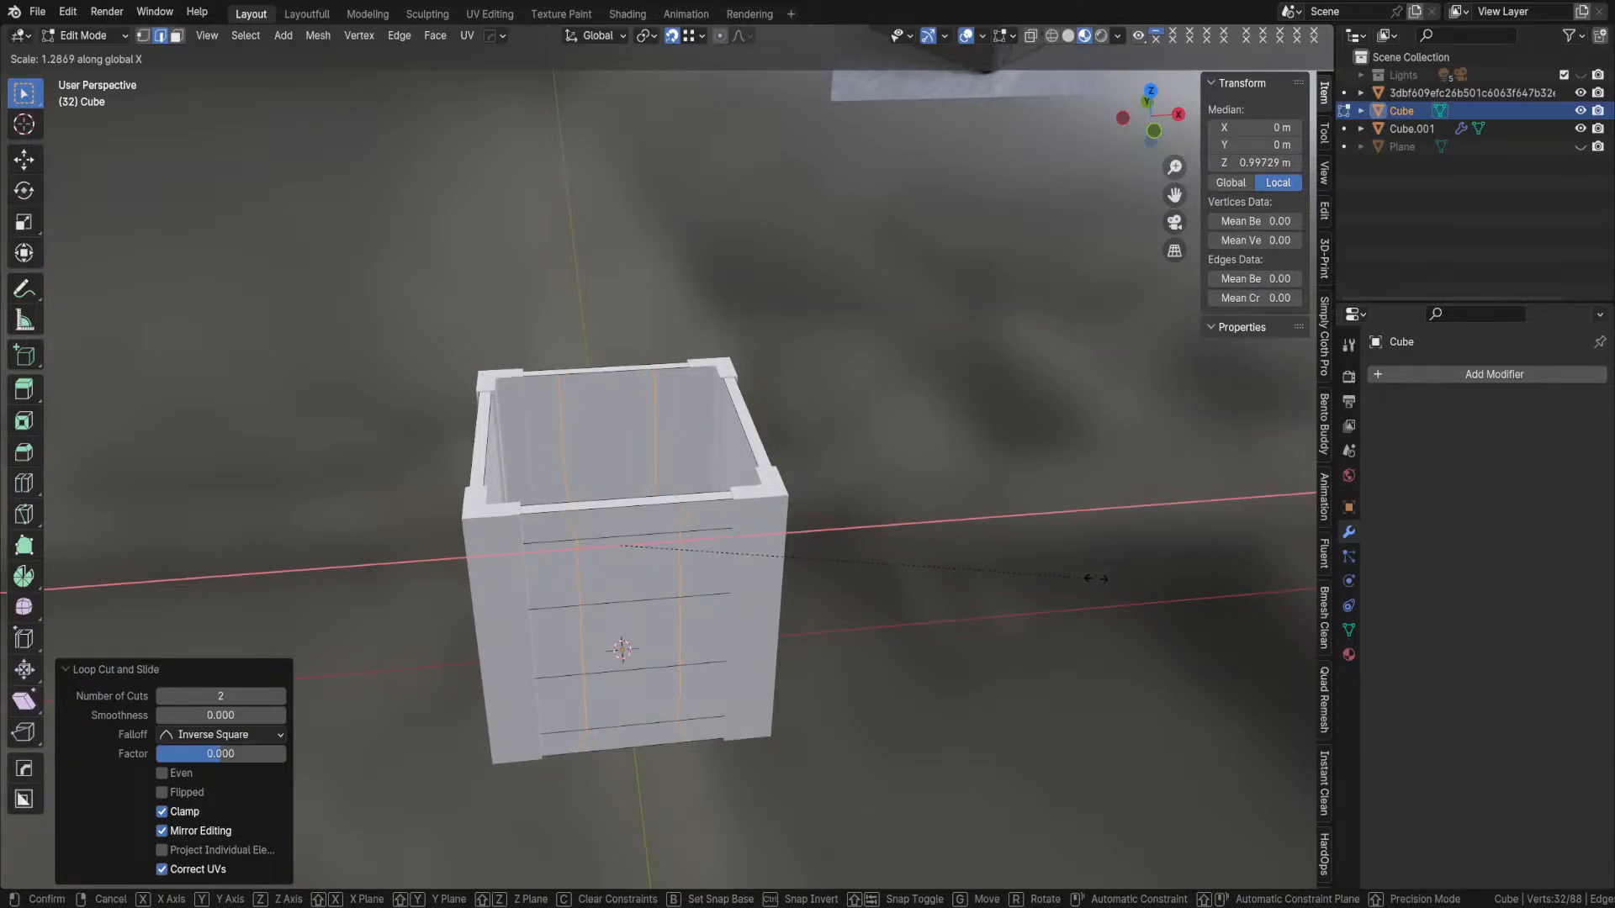
left_click(1176, 585)
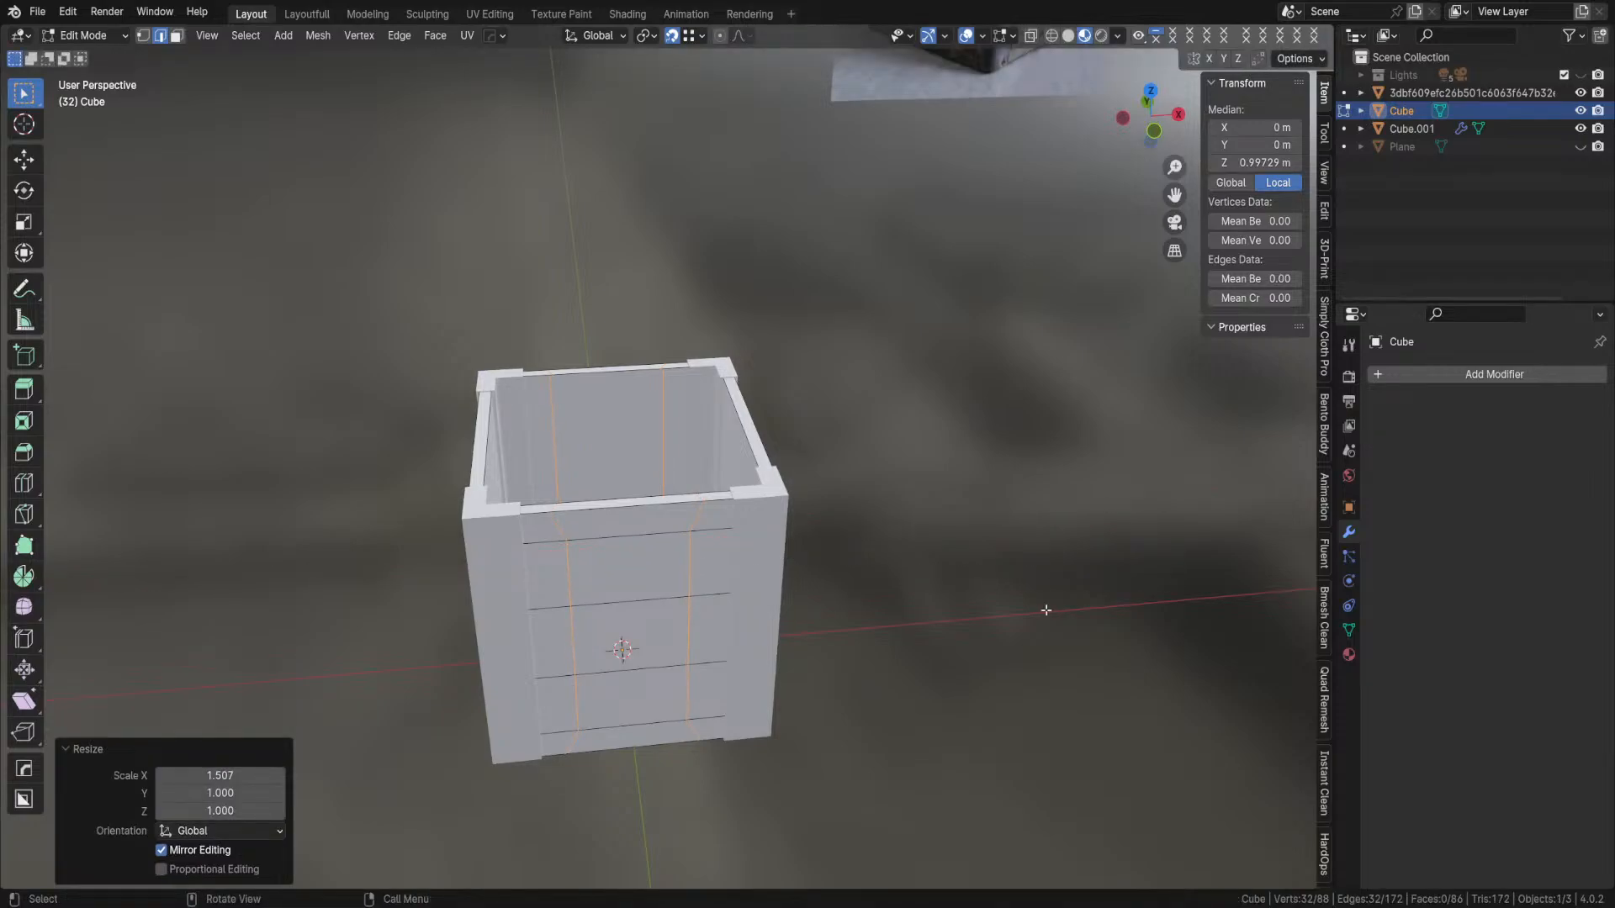
- Add one horizontal edge loop around the outer walls, centred between the two uppermost plank lines, without sliding it
key("KP_1")
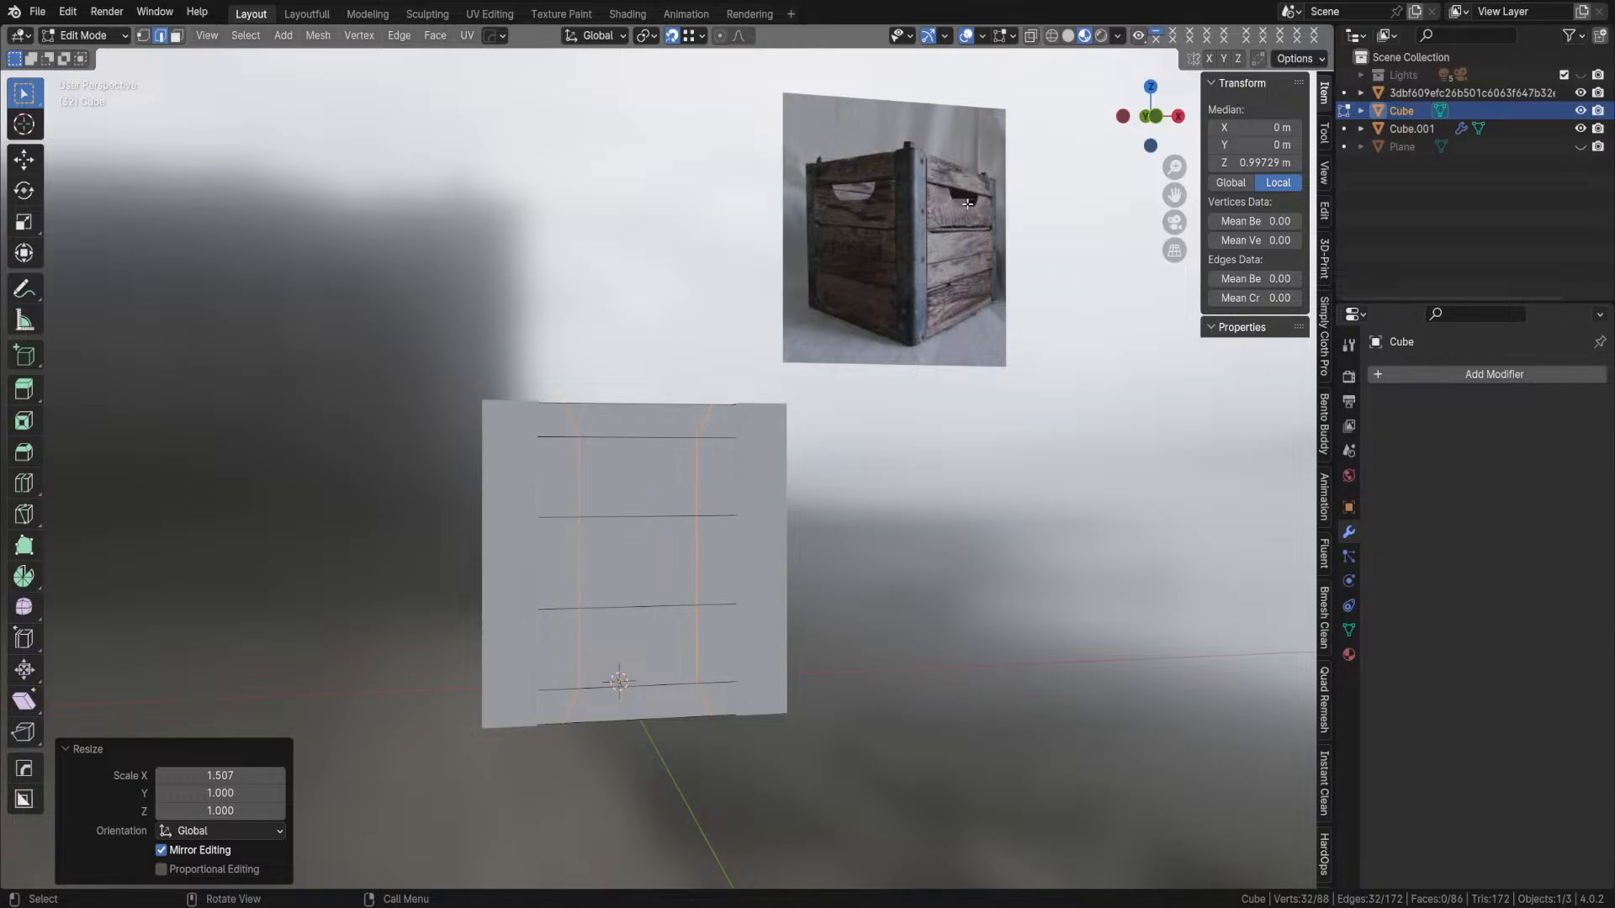
middle_click_drag(570, 489, 605, 488)
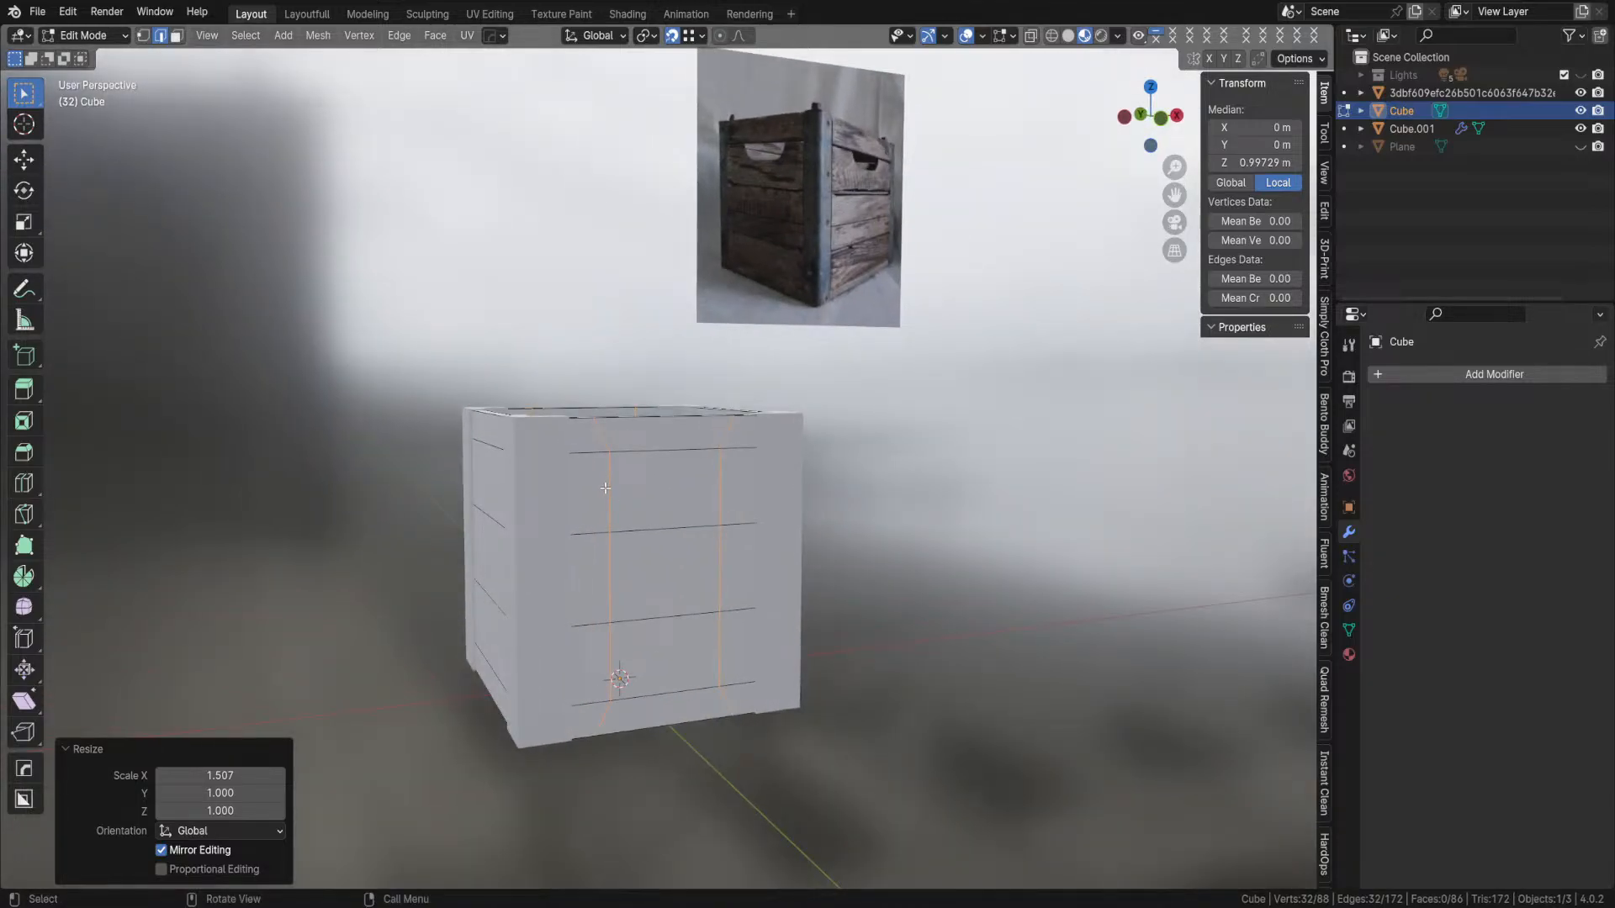
key("ctrl+r")
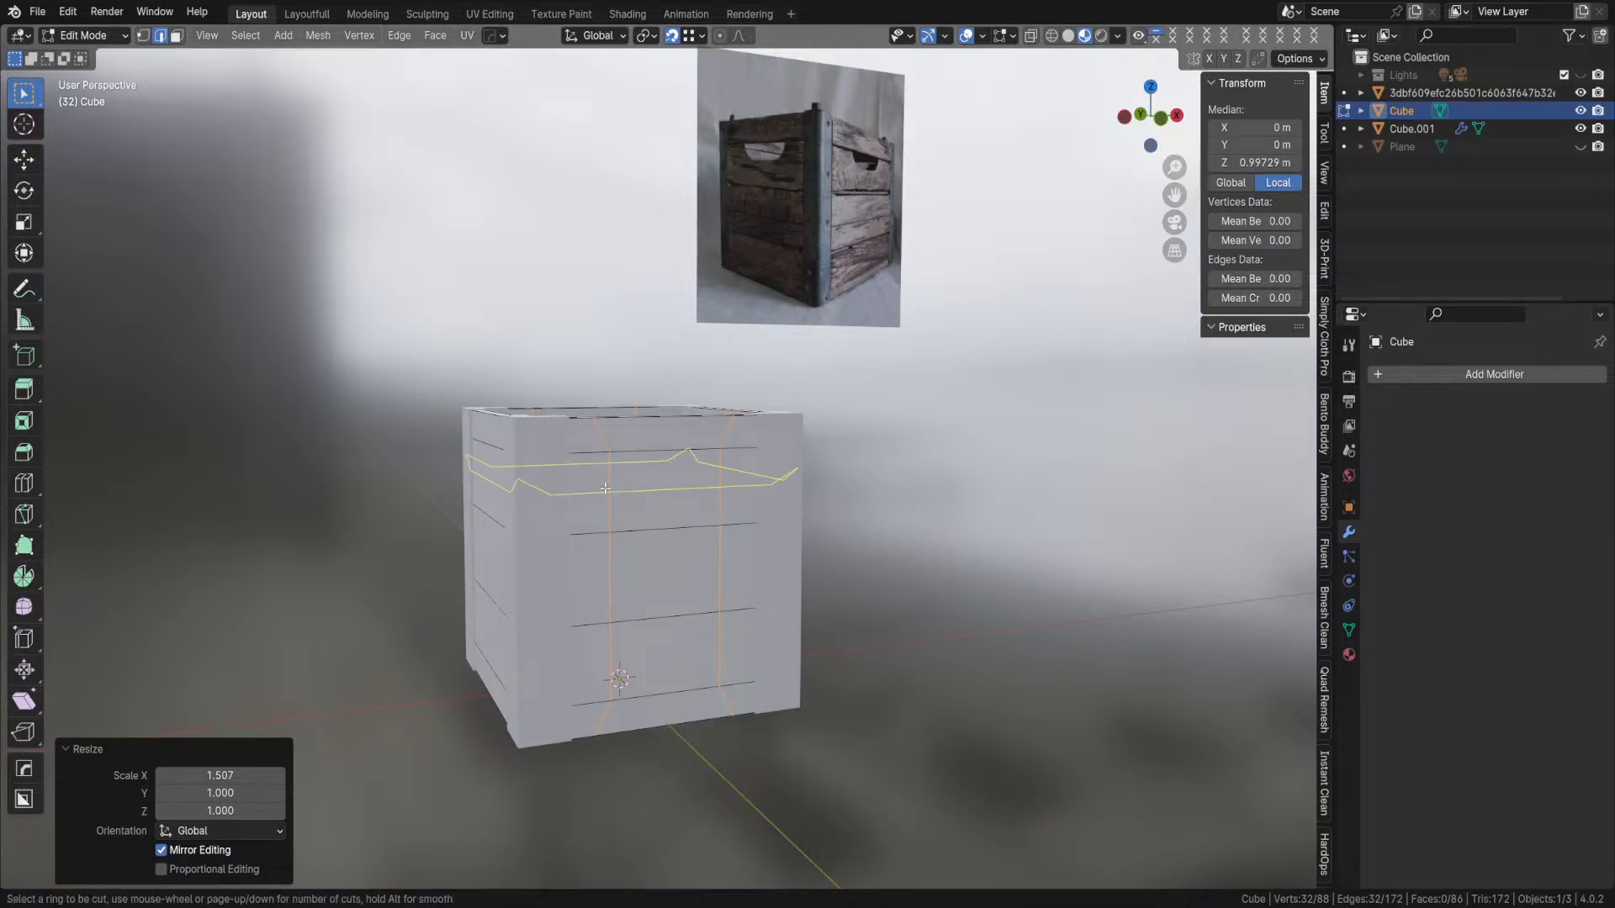
left_click(539, 486)
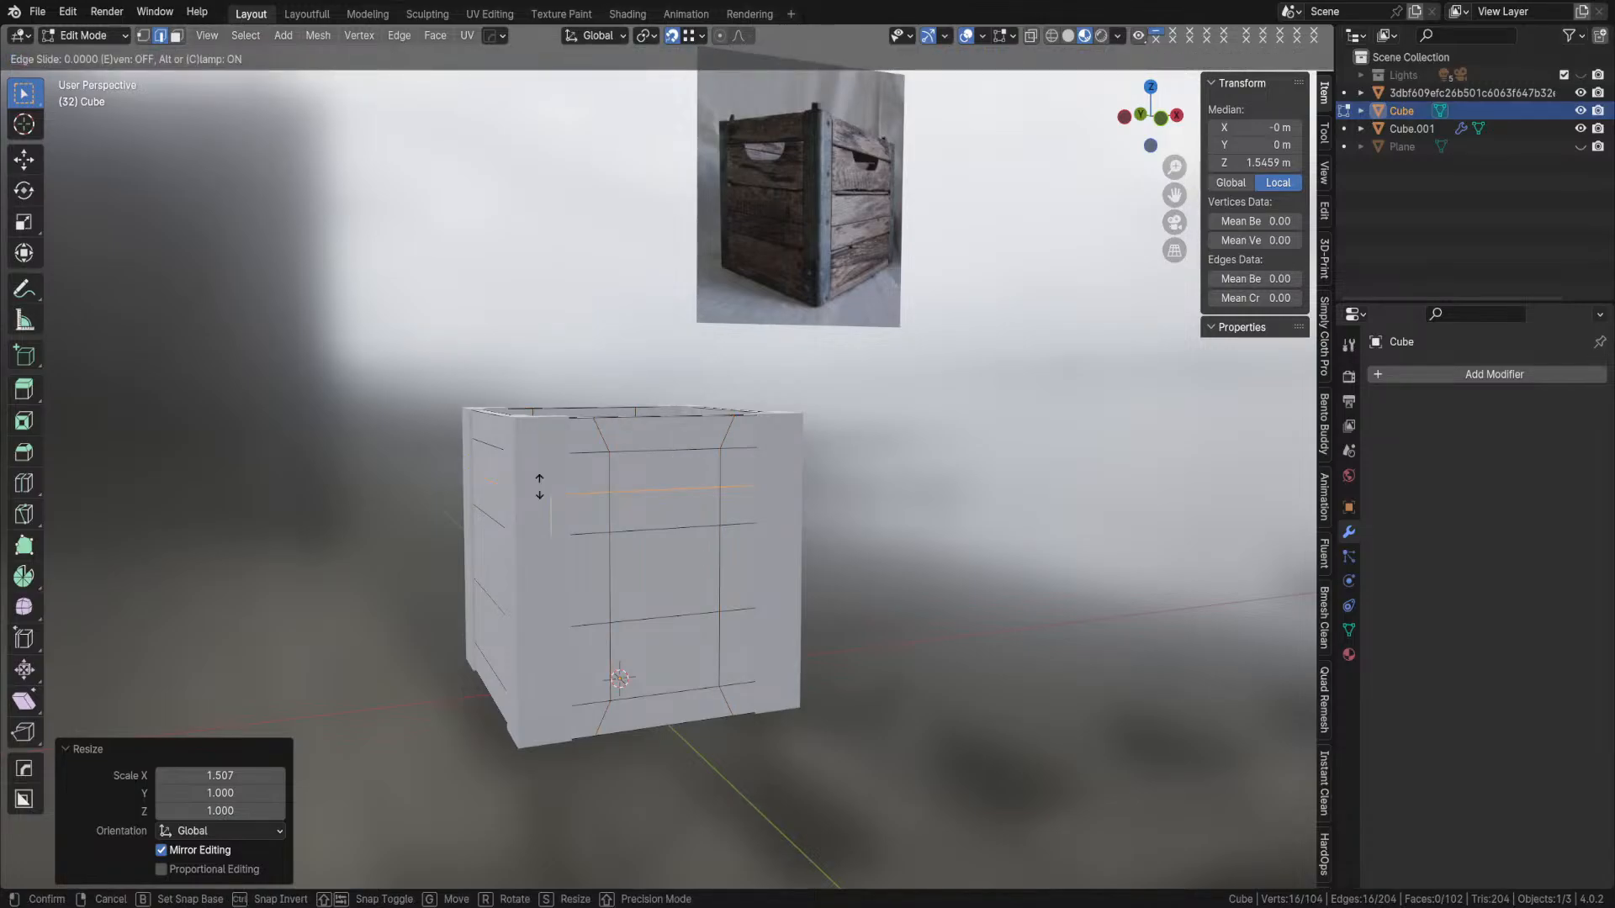
right_click(539, 486)
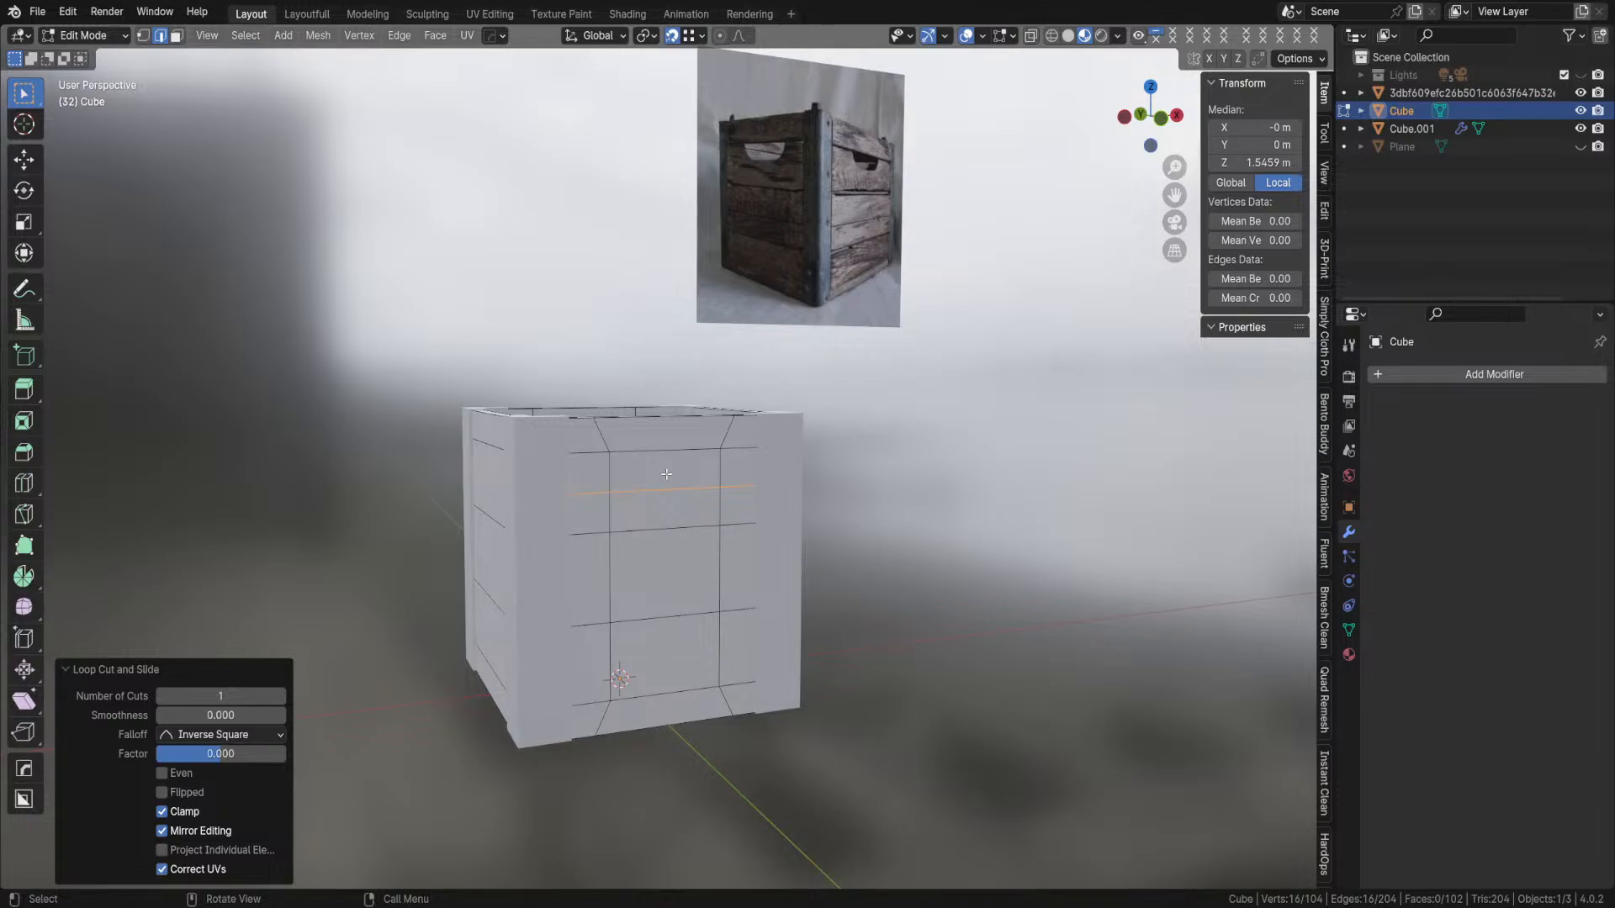
- Select the central upper panel face on the front and opposite outer walls in face mode, then clear the selection
key("3")
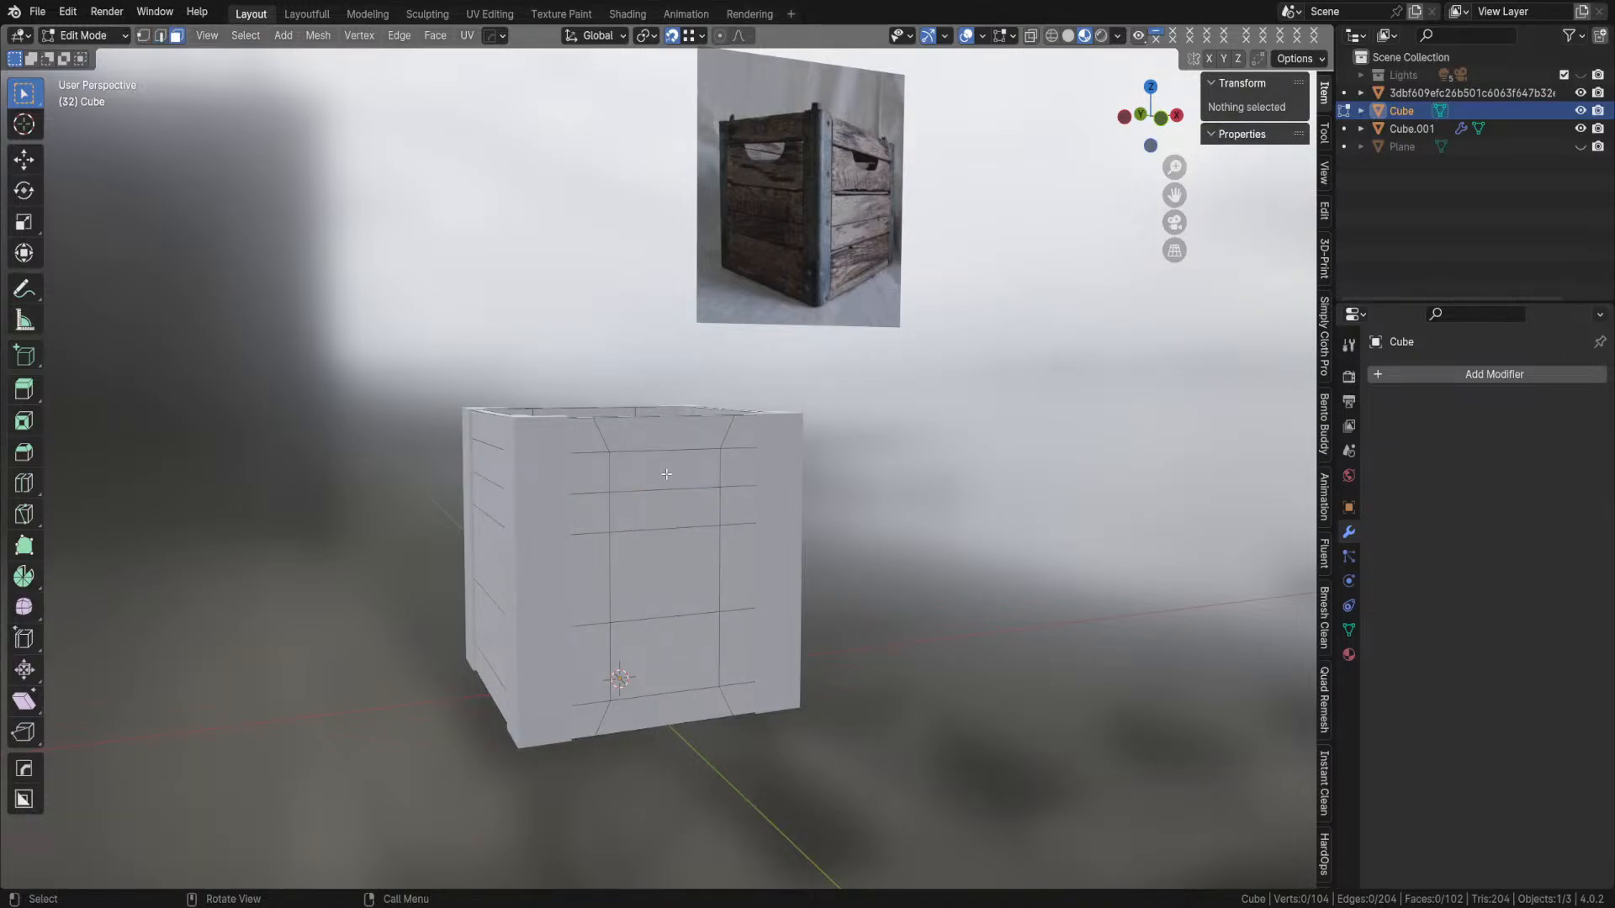
left_click(666, 475)
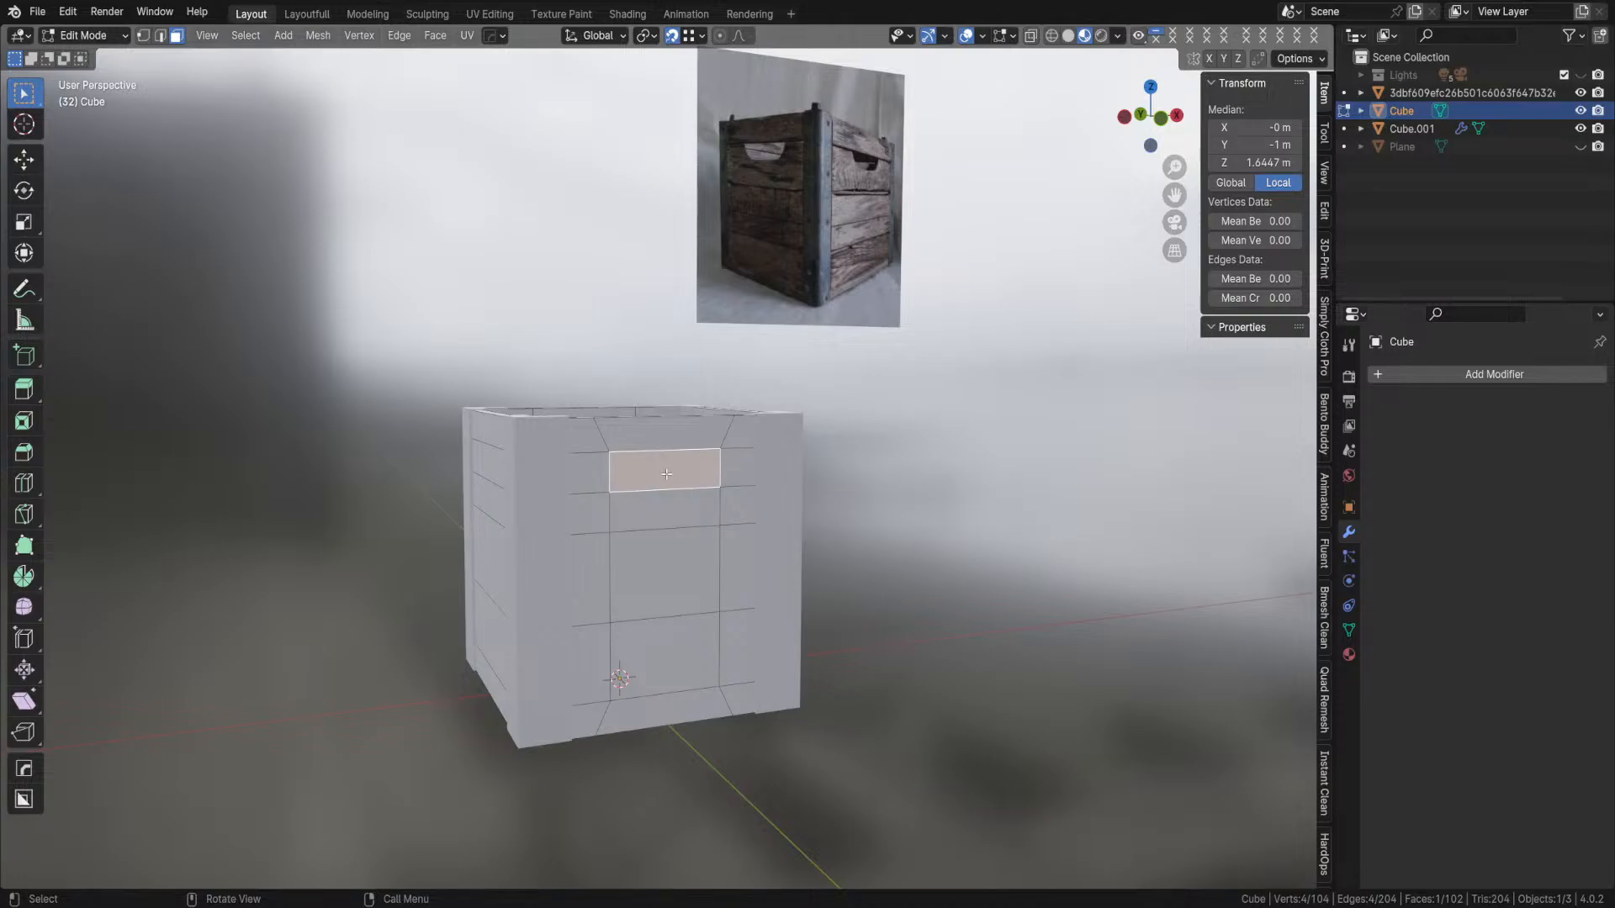
middle_click_drag(661, 511, 669, 470)
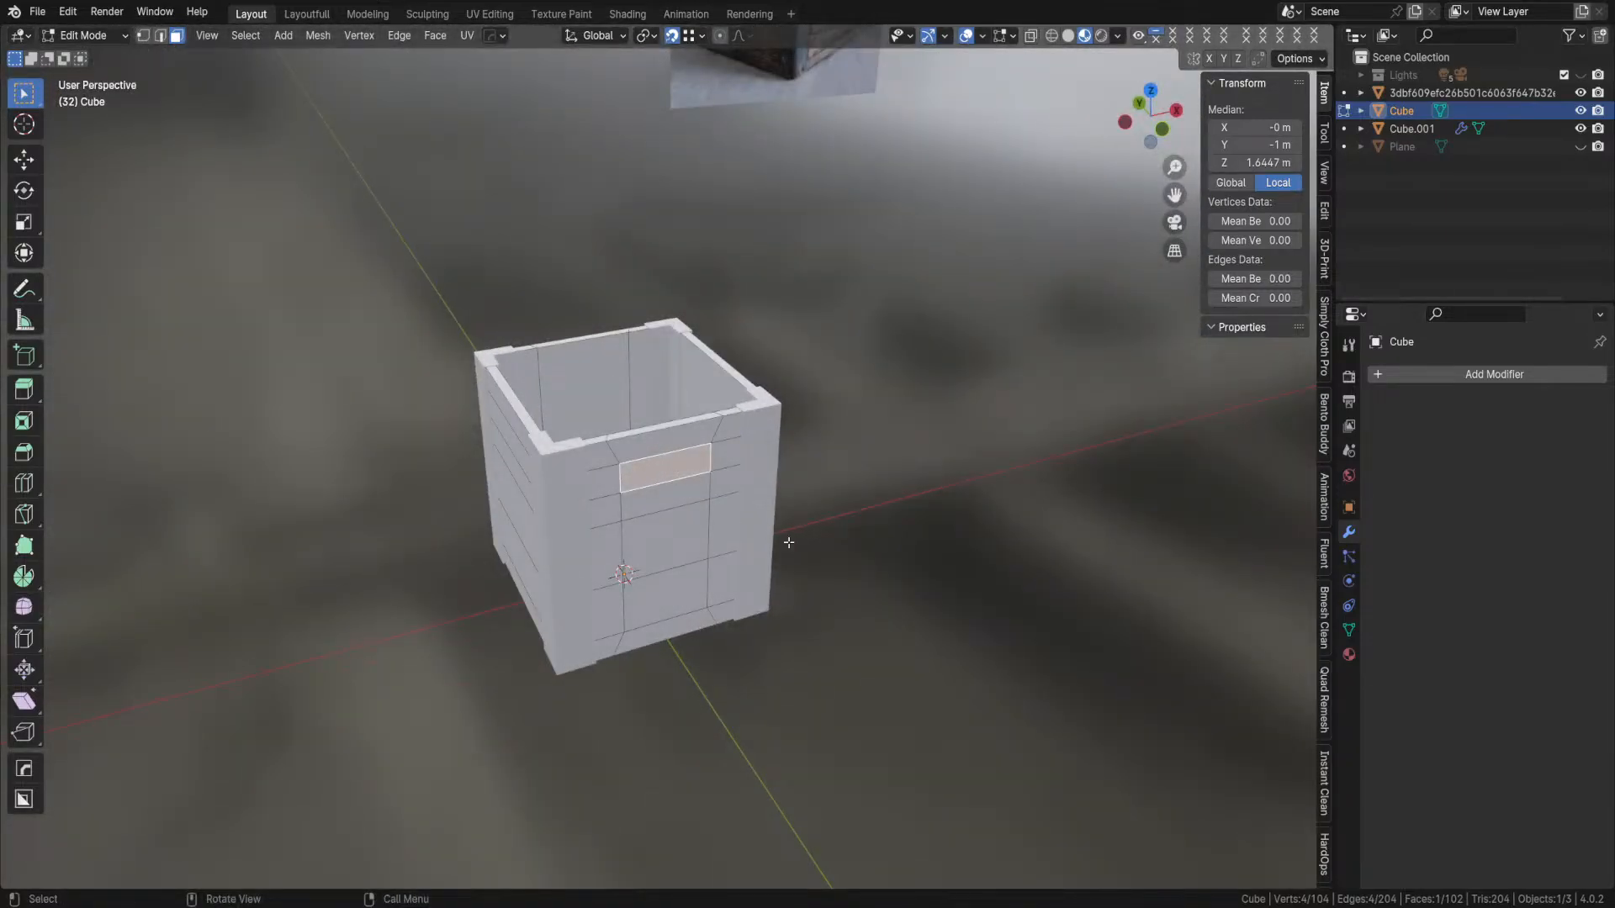
middle_click_drag(984, 551, 1044, 579)
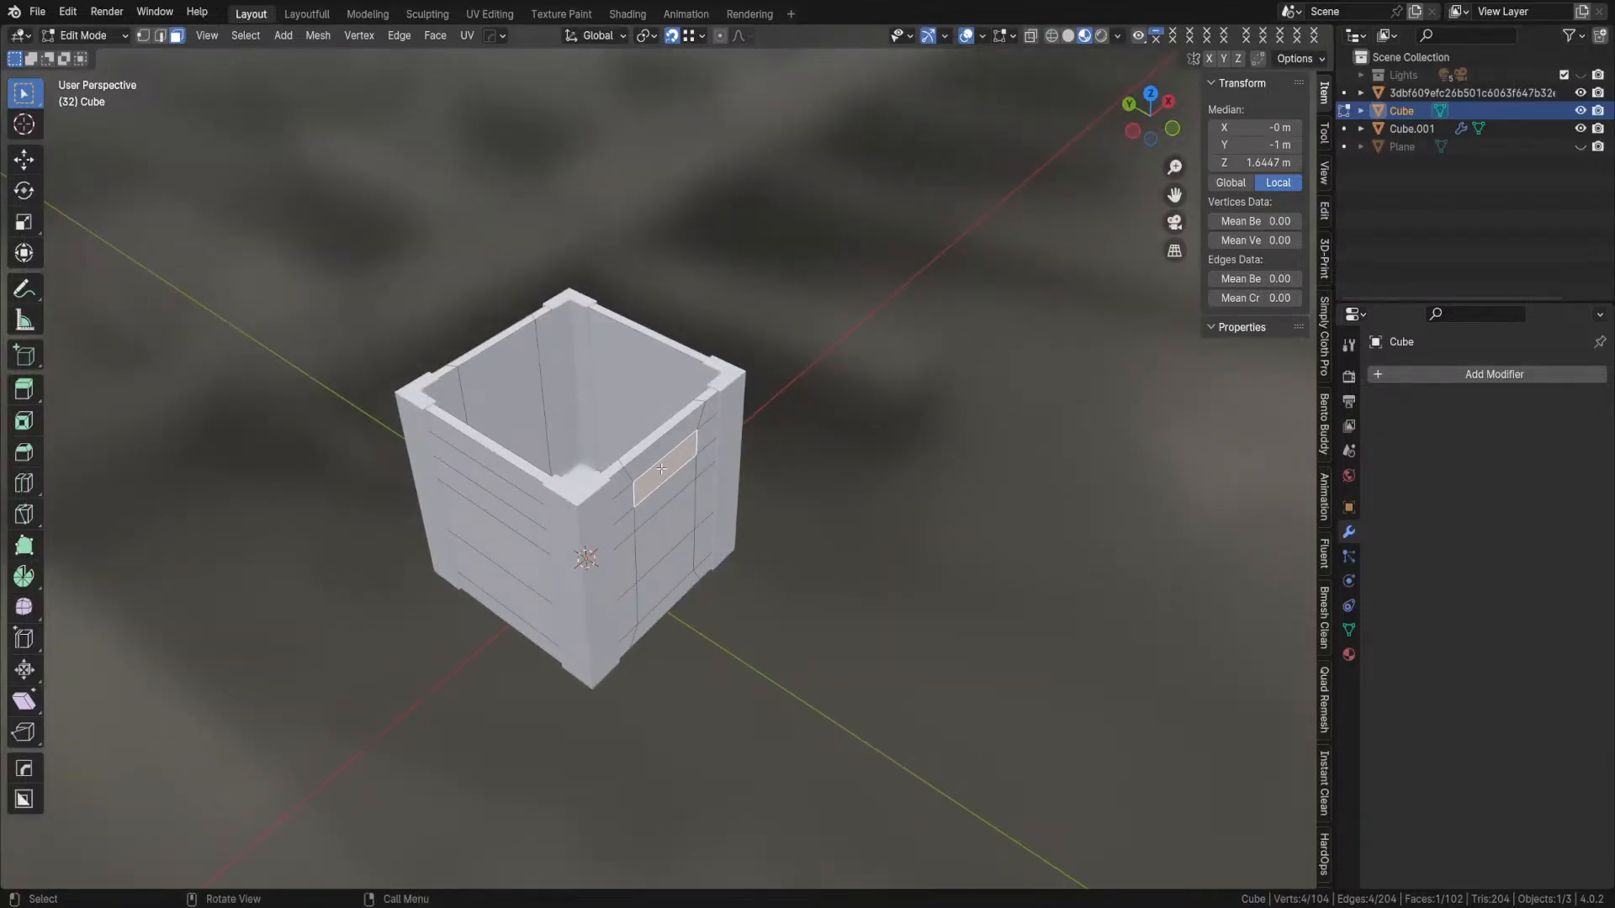
middle_click_drag(692, 458, 825, 479)
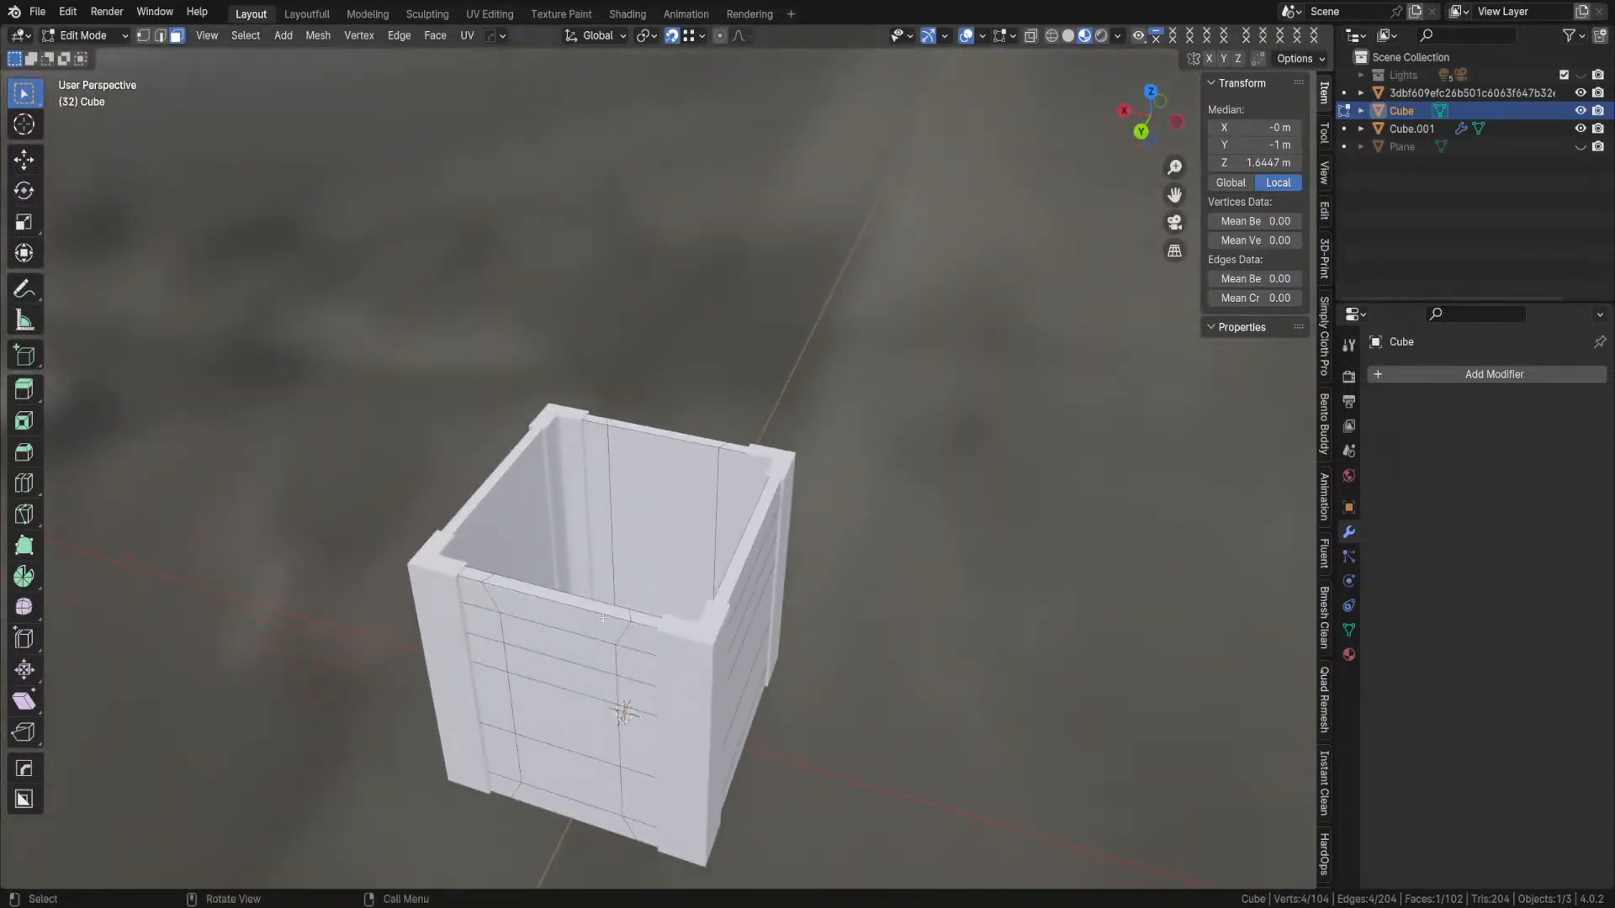
left_click(549, 646, "shift")
middle_click_drag(667, 594, 743, 630)
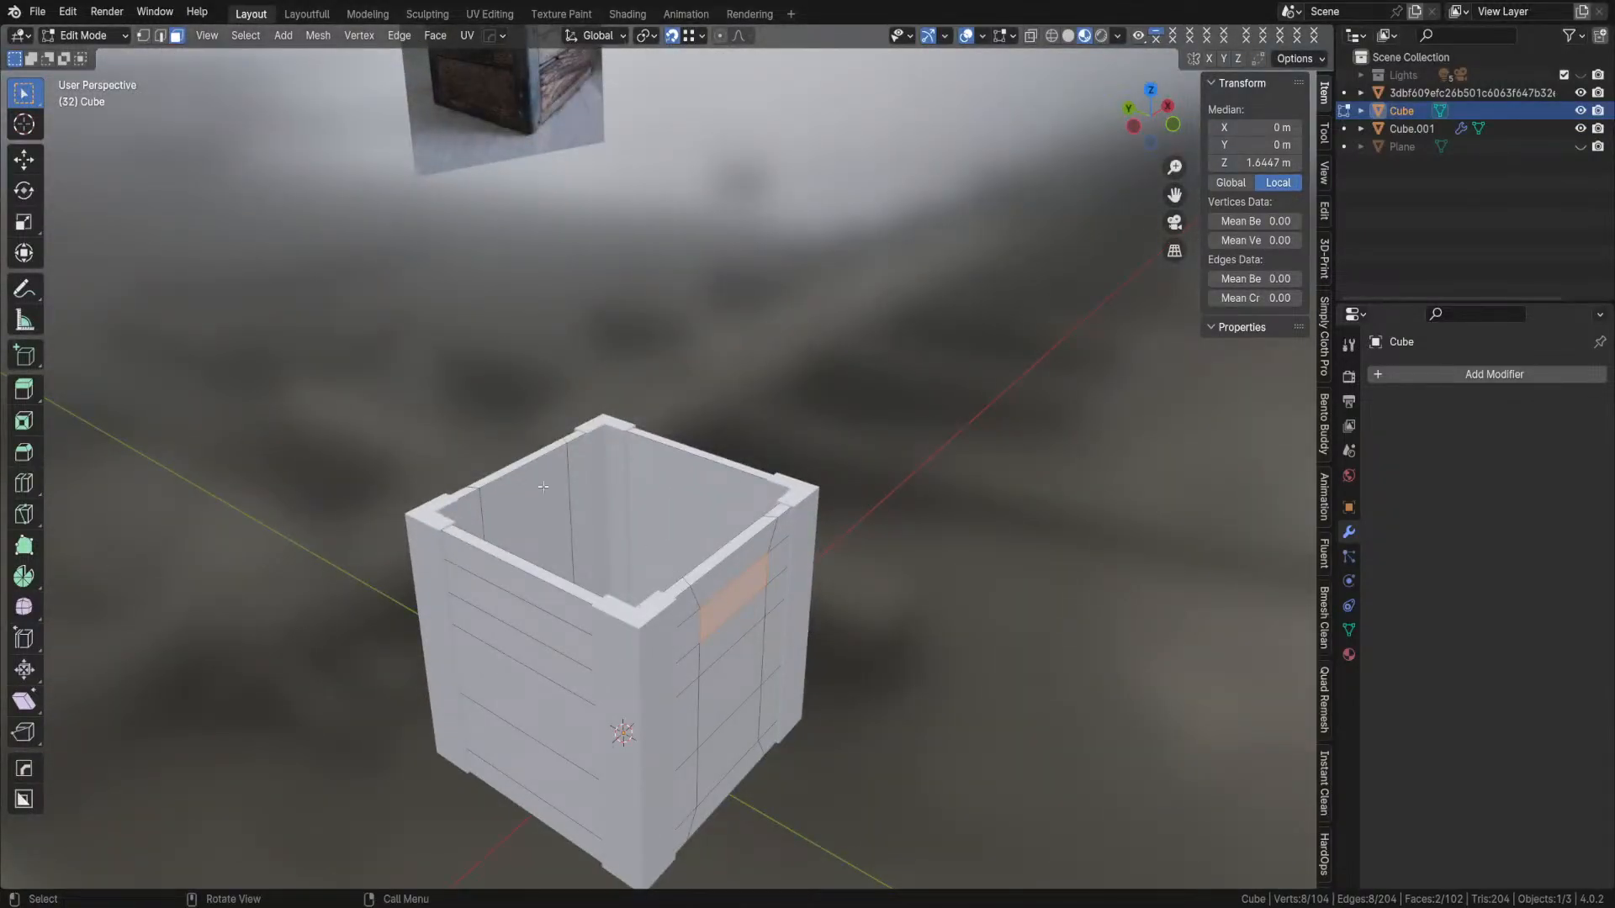
middle_click_drag(555, 492, 707, 624)
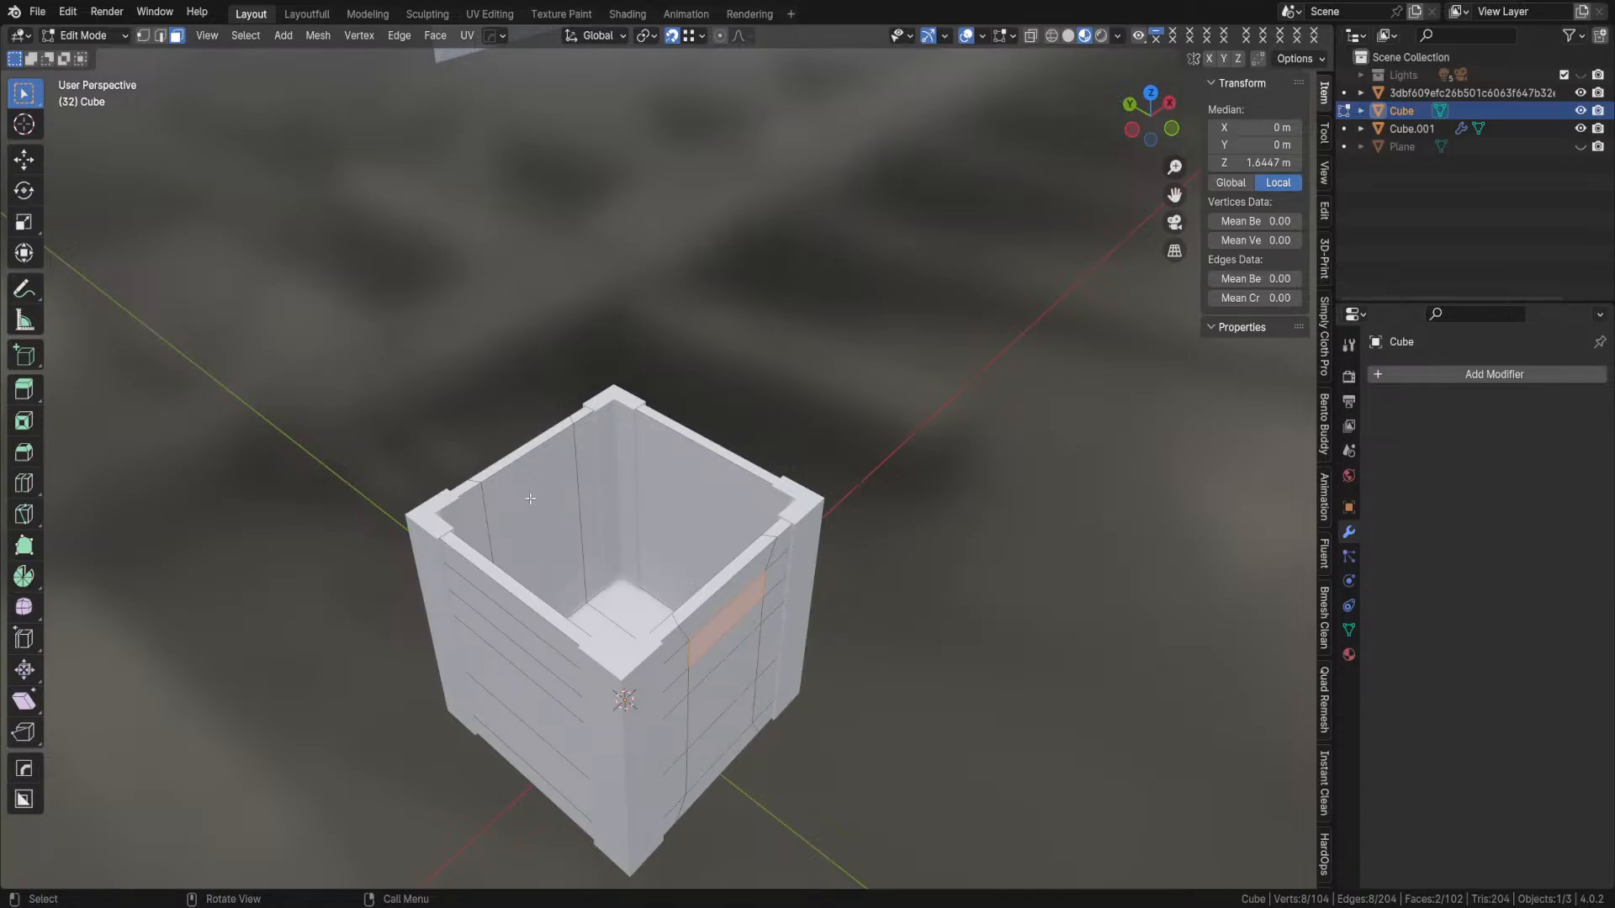
key("ctrl")
left_click(344, 404)
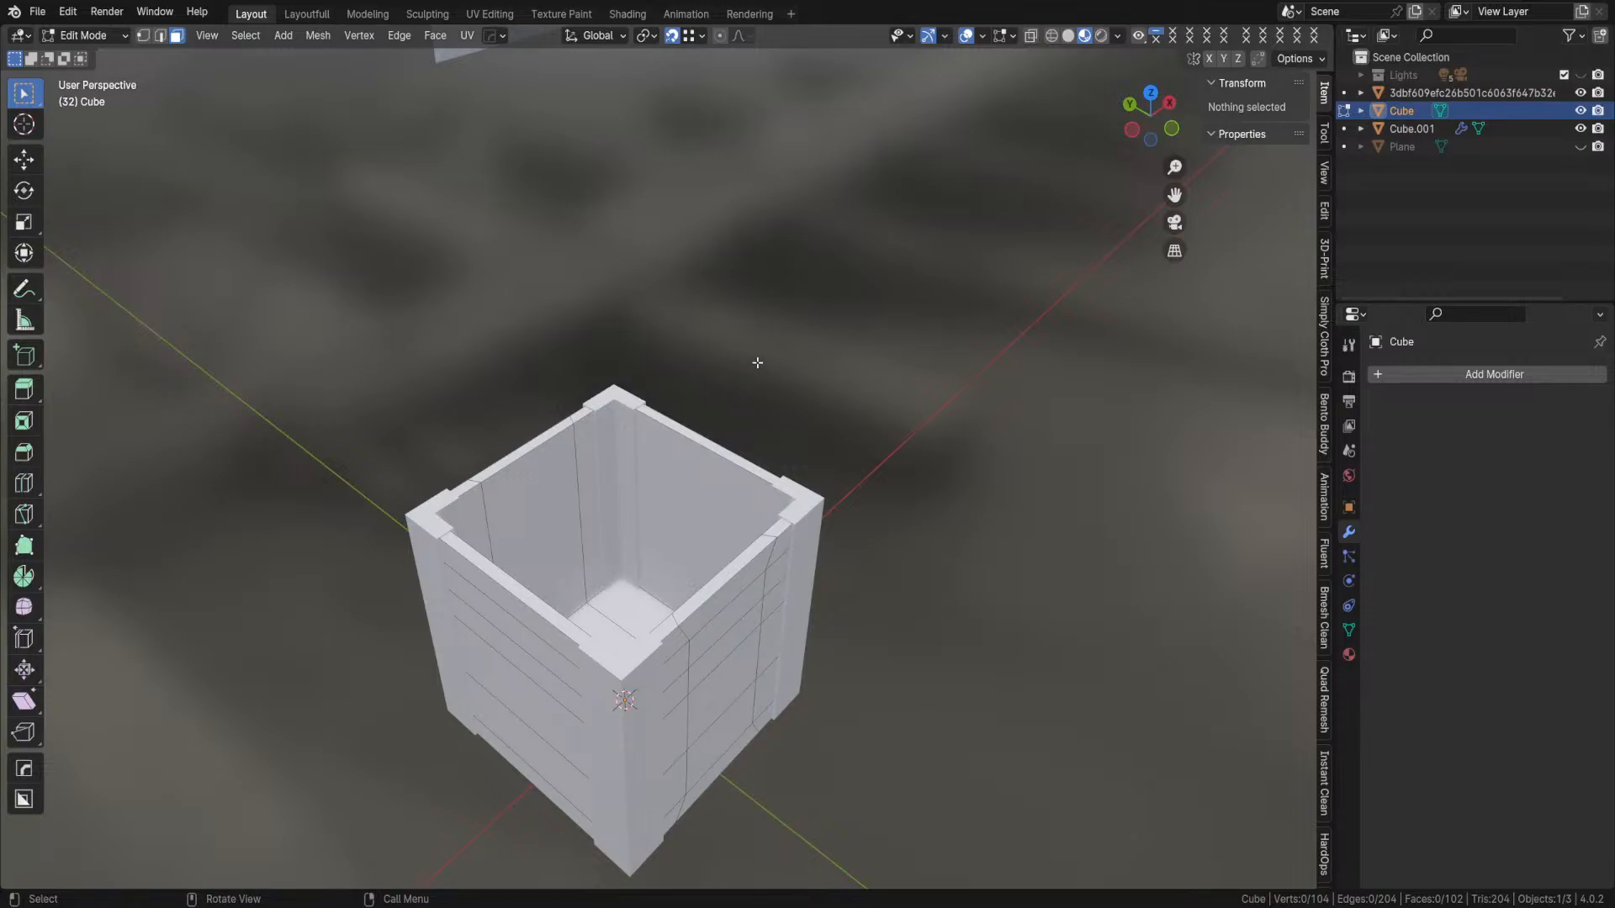
- Try a single horizontal loop cut around the inner walls with a slide factor of about 0.24, then undo it
middle_click_drag(656, 483, 628, 506)
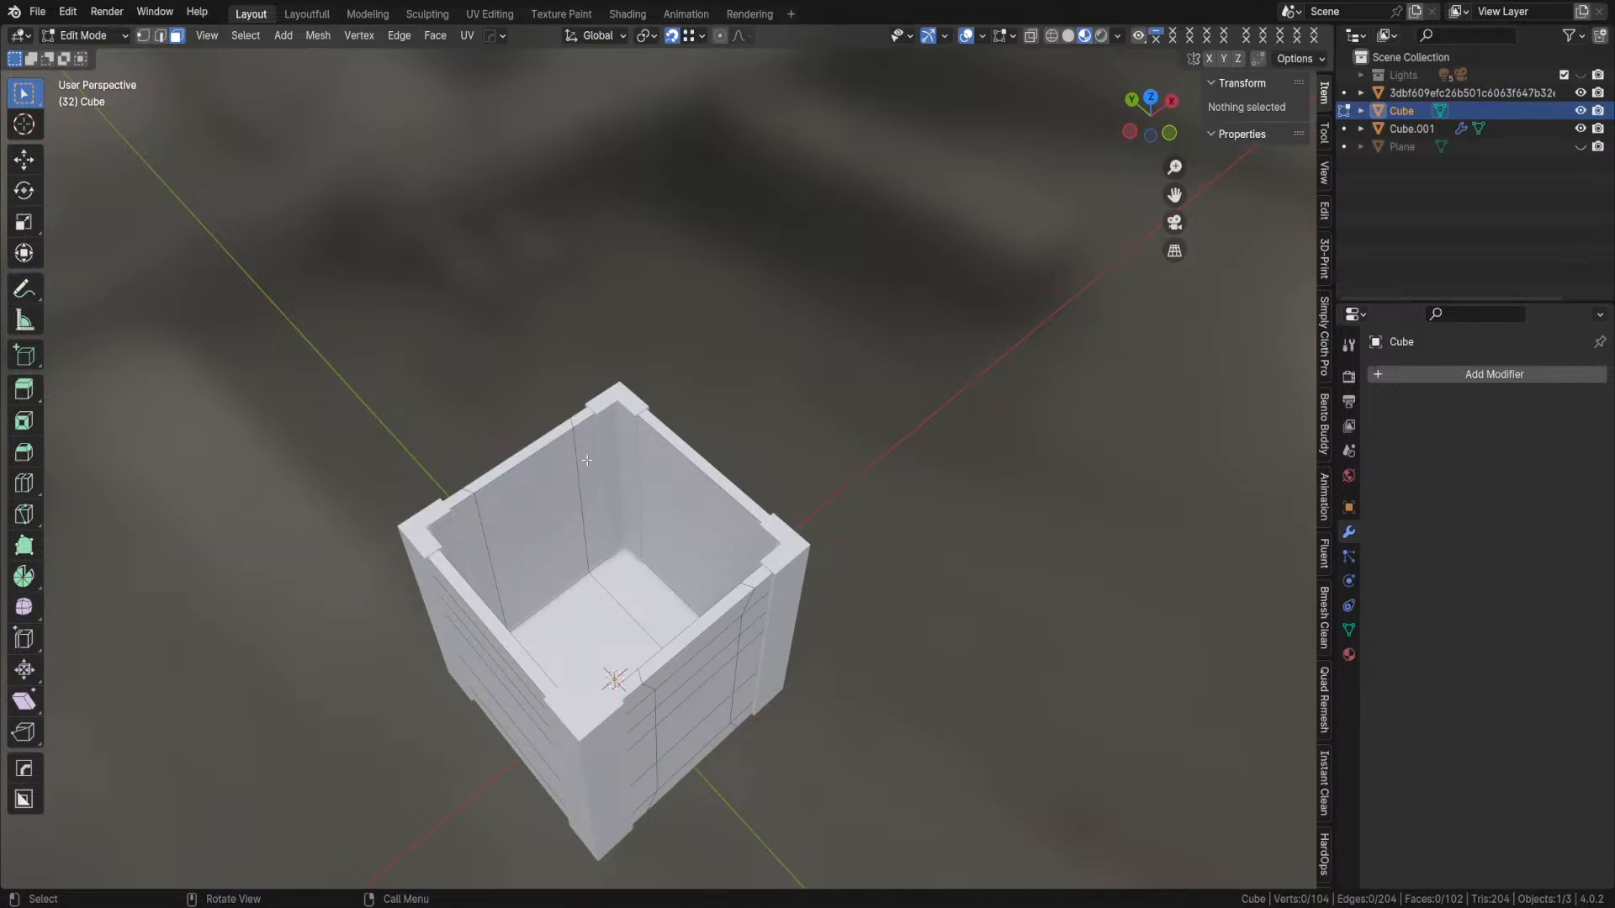
middle_click_drag(586, 461, 588, 496)
key("ctrl+r")
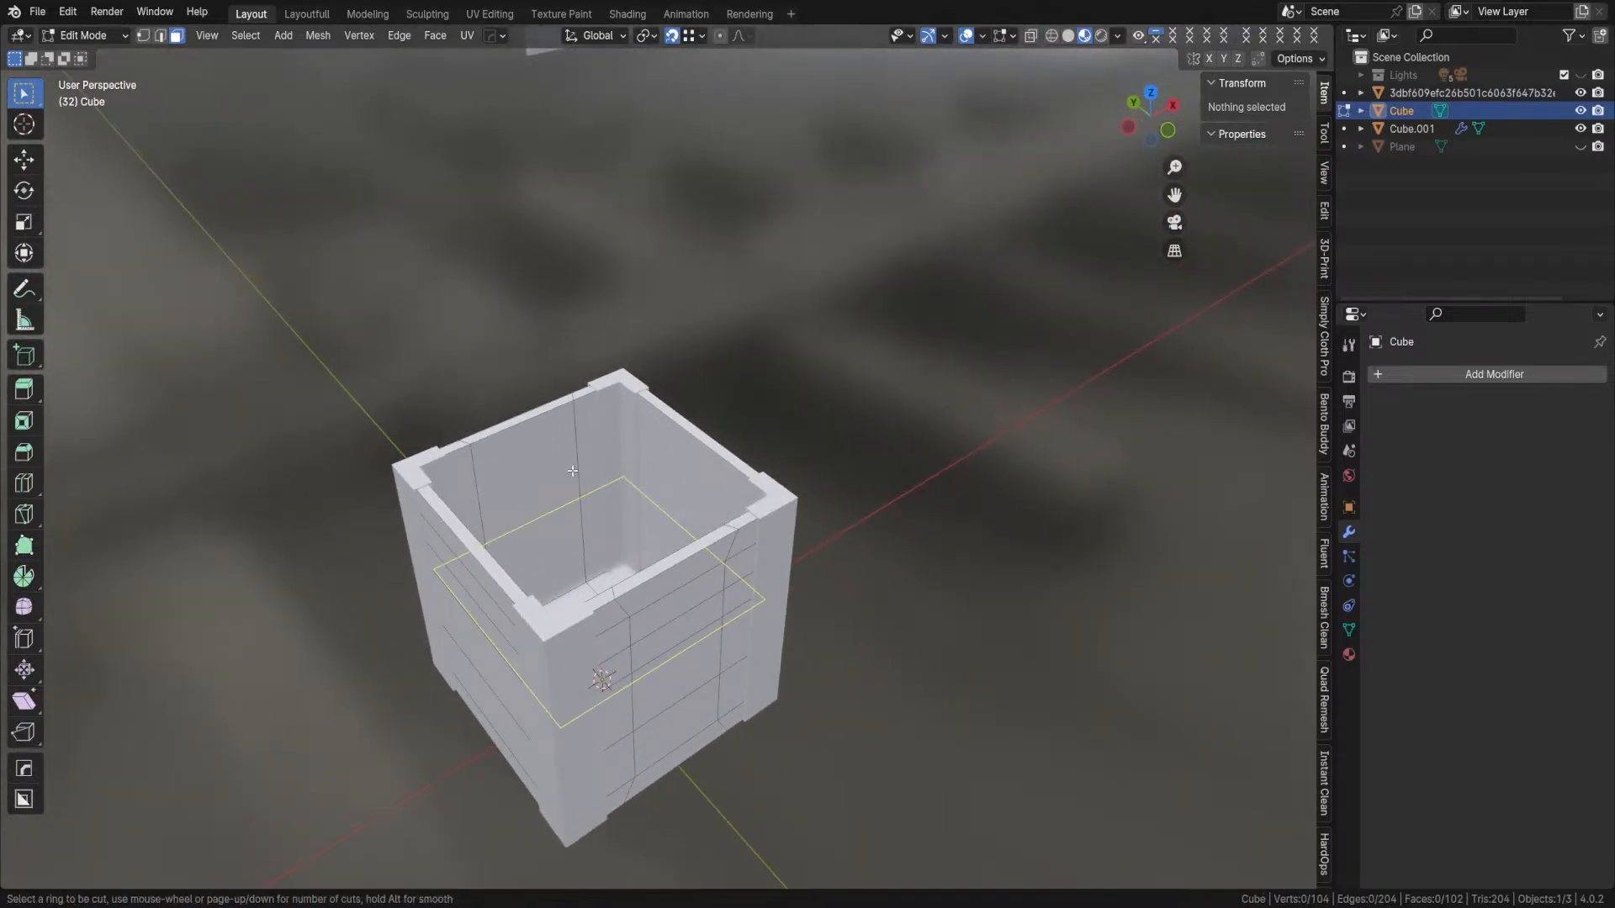
left_click(572, 471)
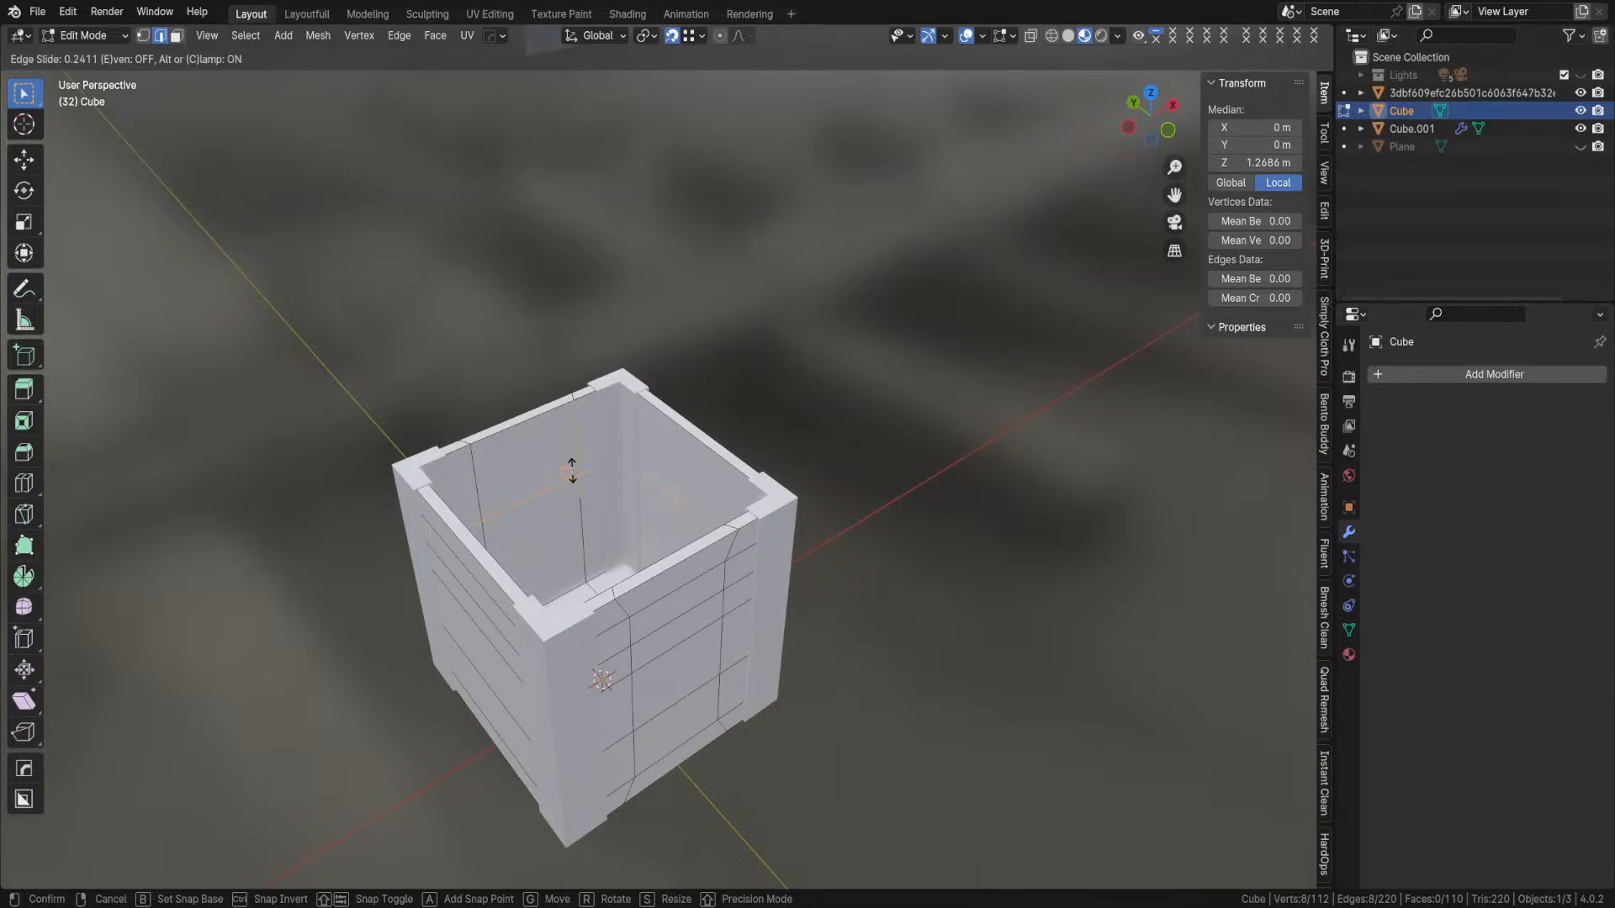
left_click(572, 471)
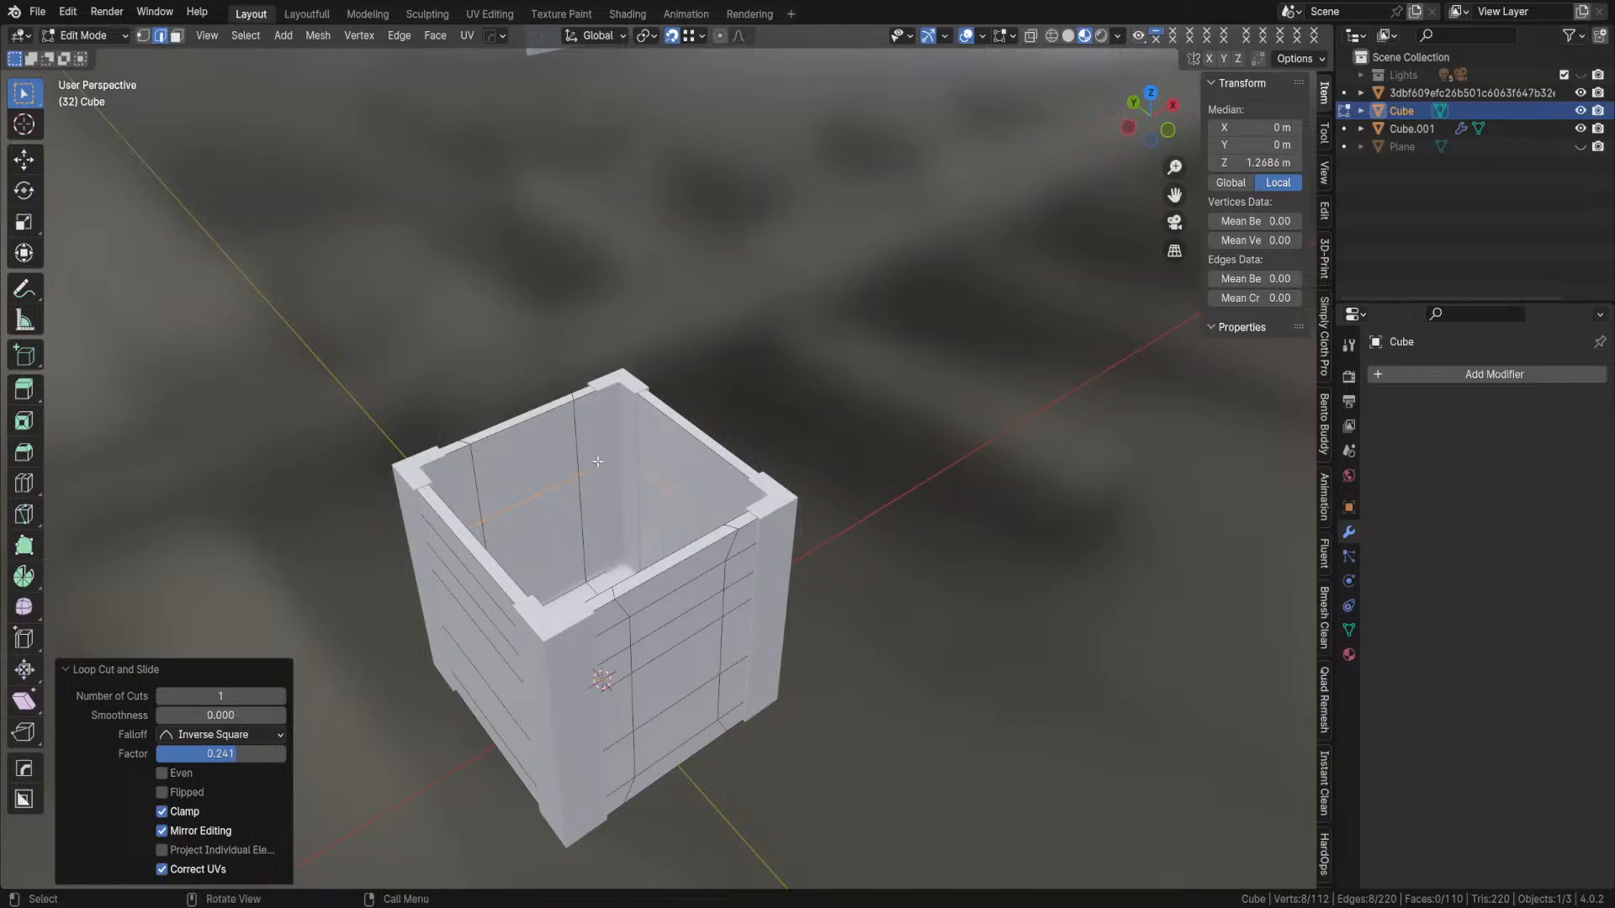
left_click(908, 465)
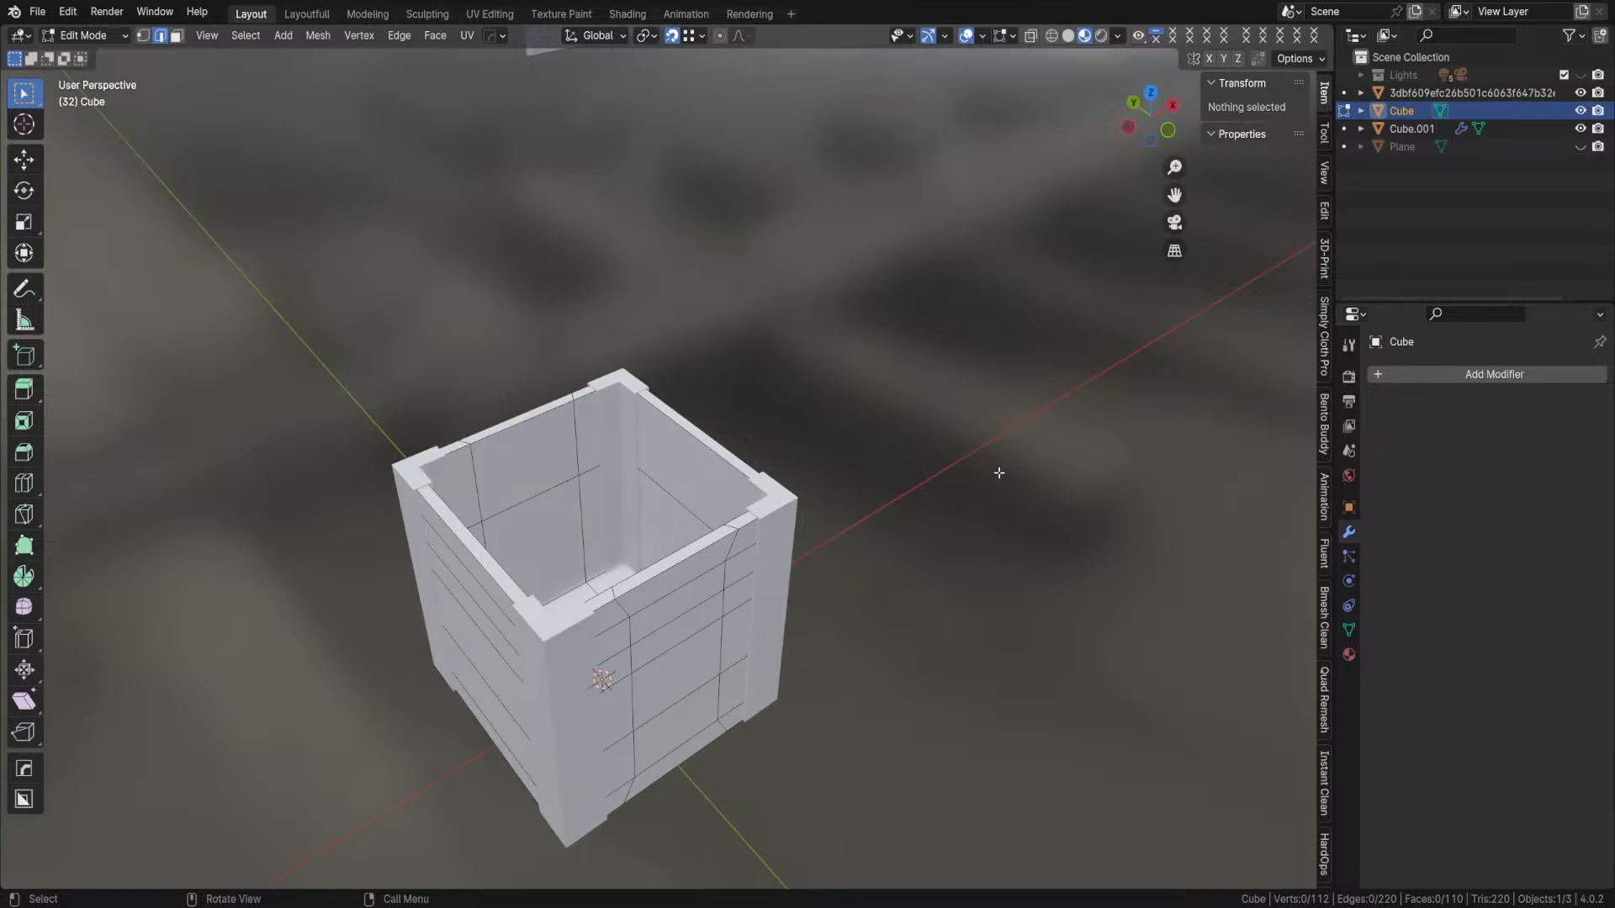
key("ctrl+z")
key("ctrl+z")
- Try a higher horizontal loop cut around the inner walls with a slide factor of about 0.51 and compare it with the outer lines
key("ctrl+r")
left_click(646, 486)
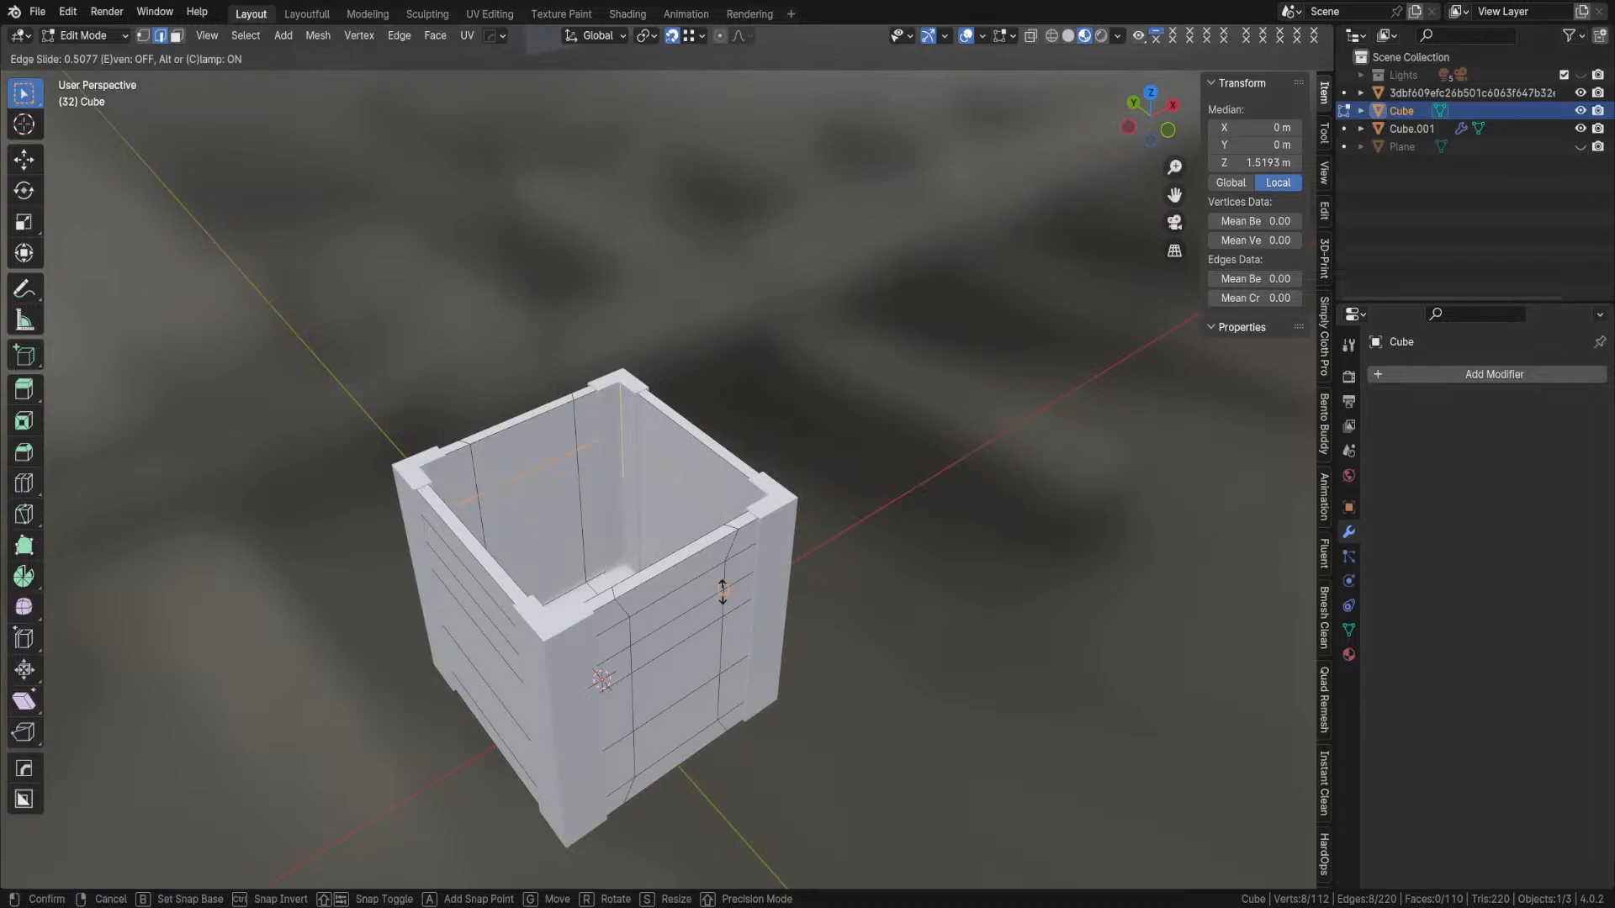
left_click(722, 591)
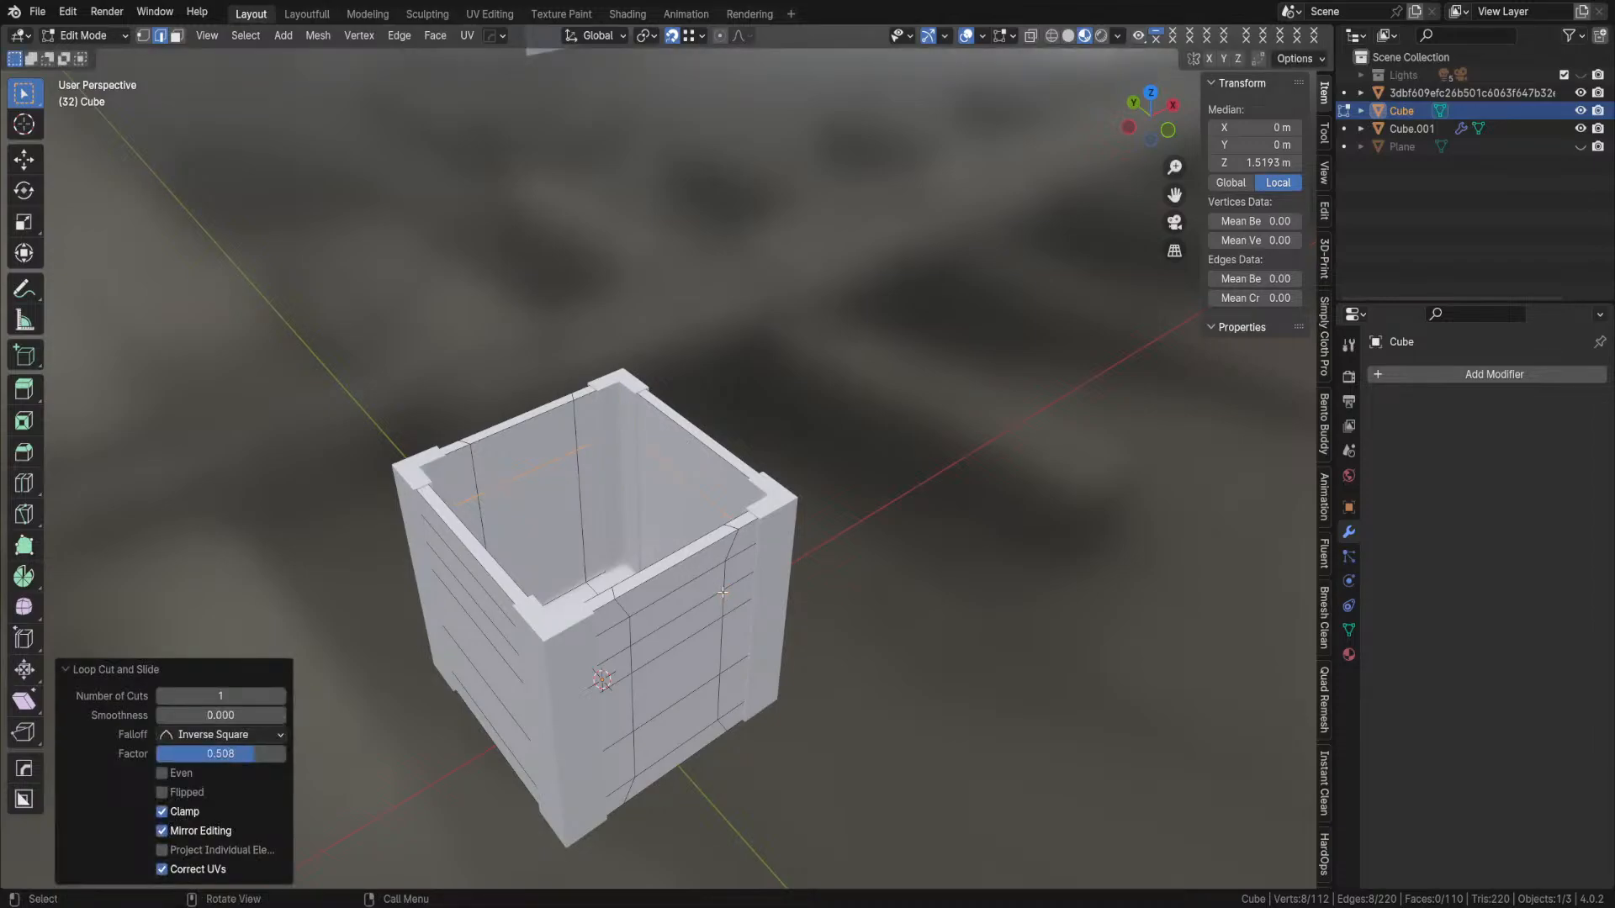
middle_click_drag(559, 516, 641, 535)
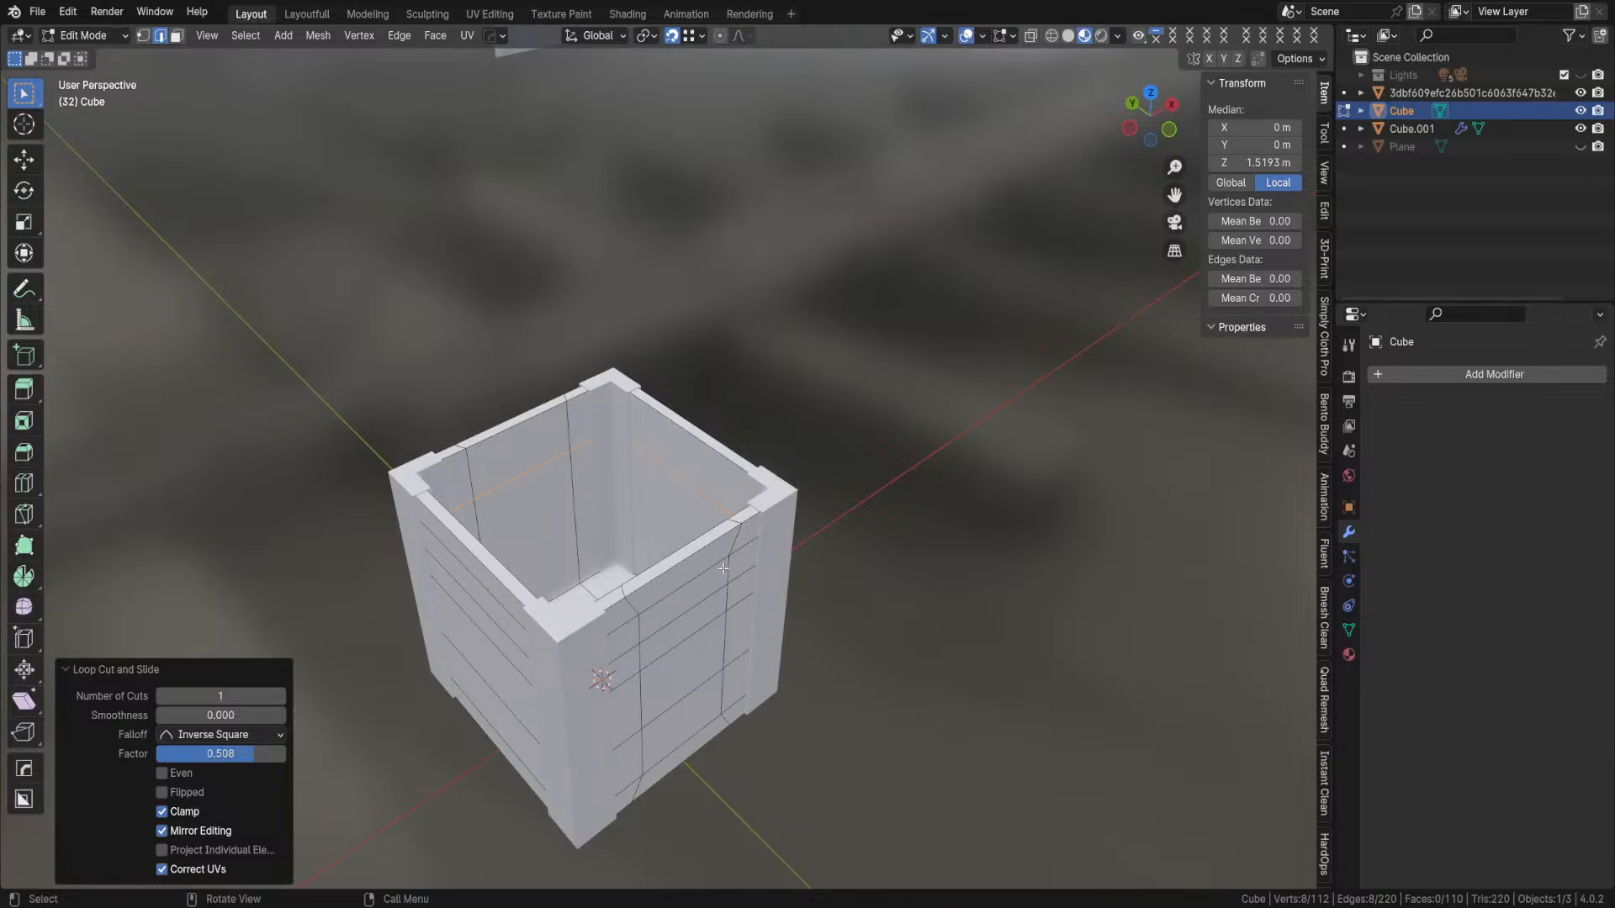
middle_click_drag(728, 582, 713, 576)
scroll(712, 577, "up", 5)
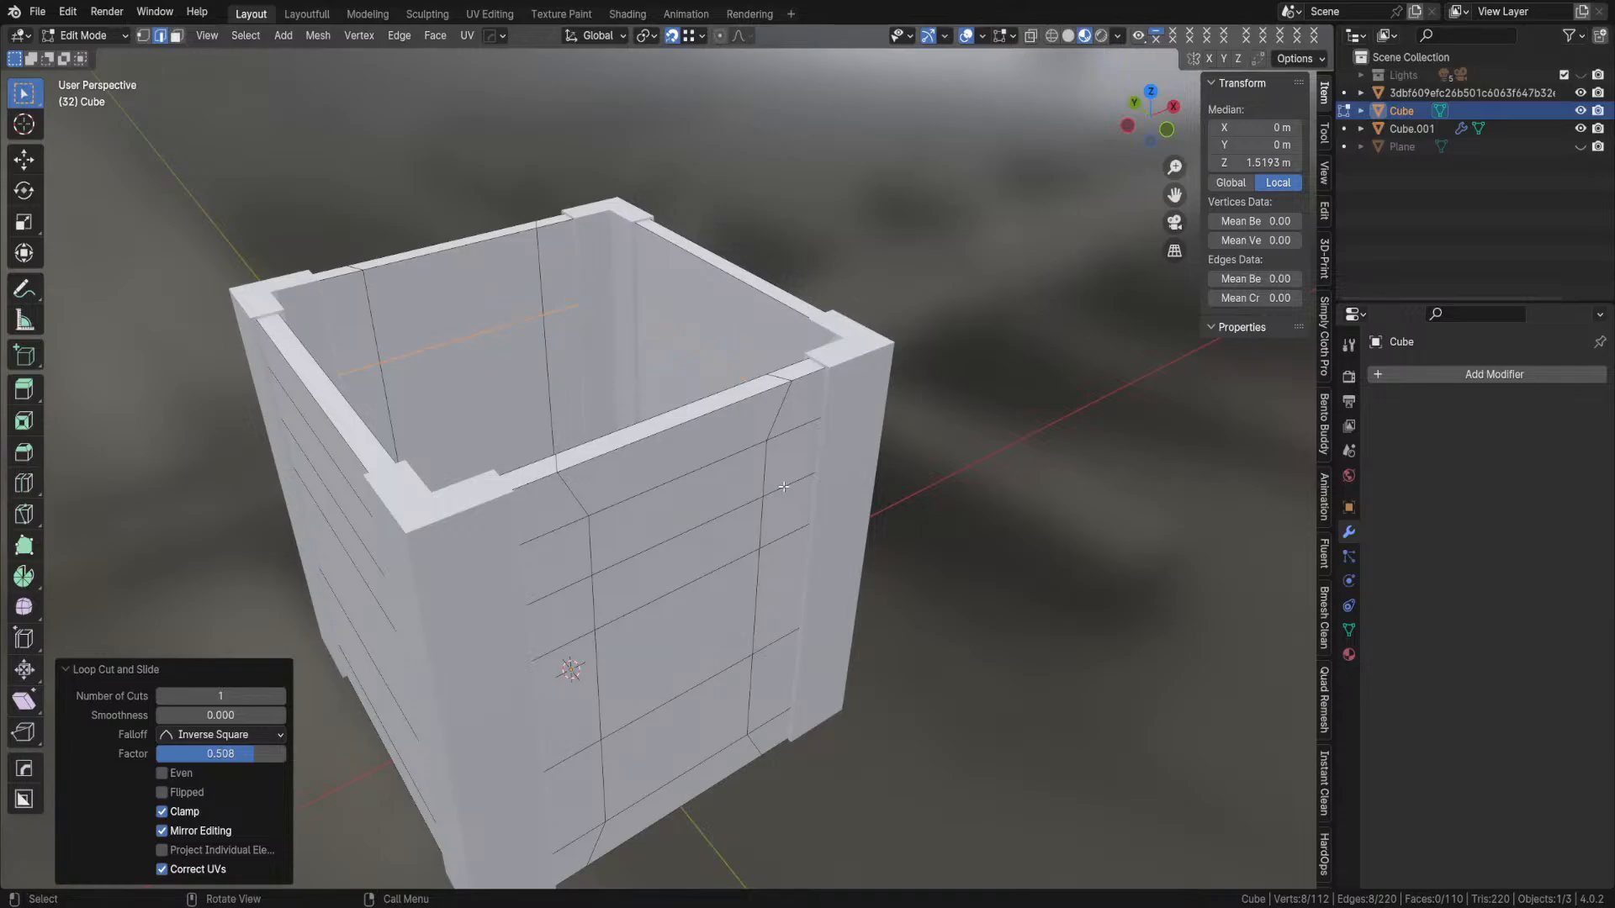
middle_click_drag(783, 486, 775, 446)
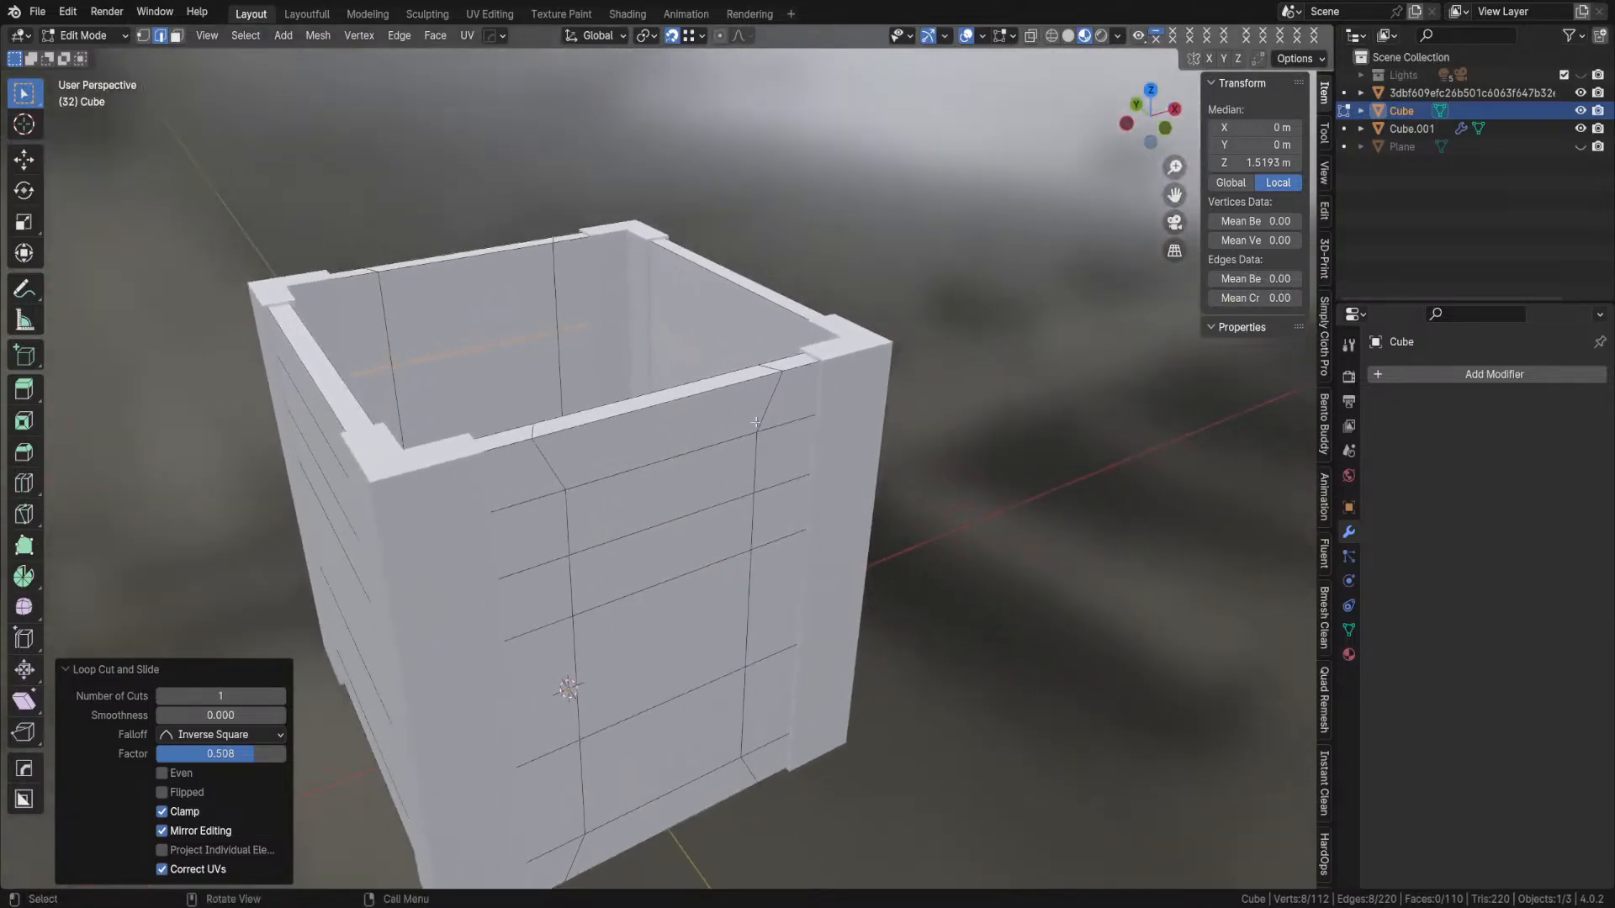
middle_click_drag(674, 339, 733, 380)
- Undo the loop cut around the inner walls and return to face selection
left_click(991, 540)
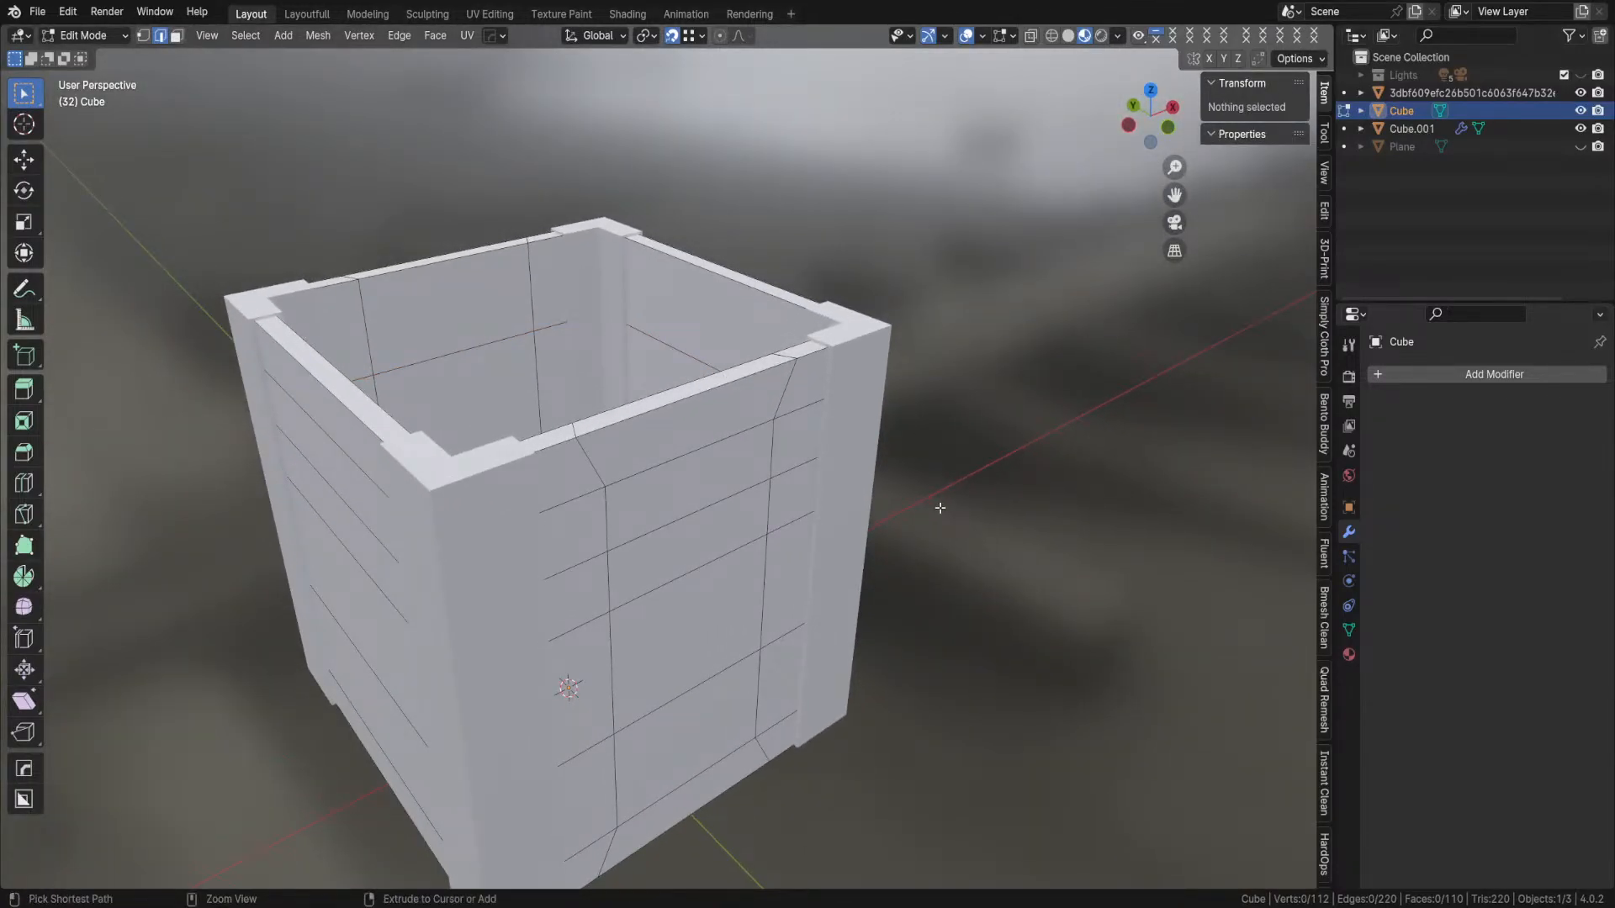
key("ctrl+z")
middle_click_drag(940, 508, 872, 472)
key("ctrl+x")
key("3")
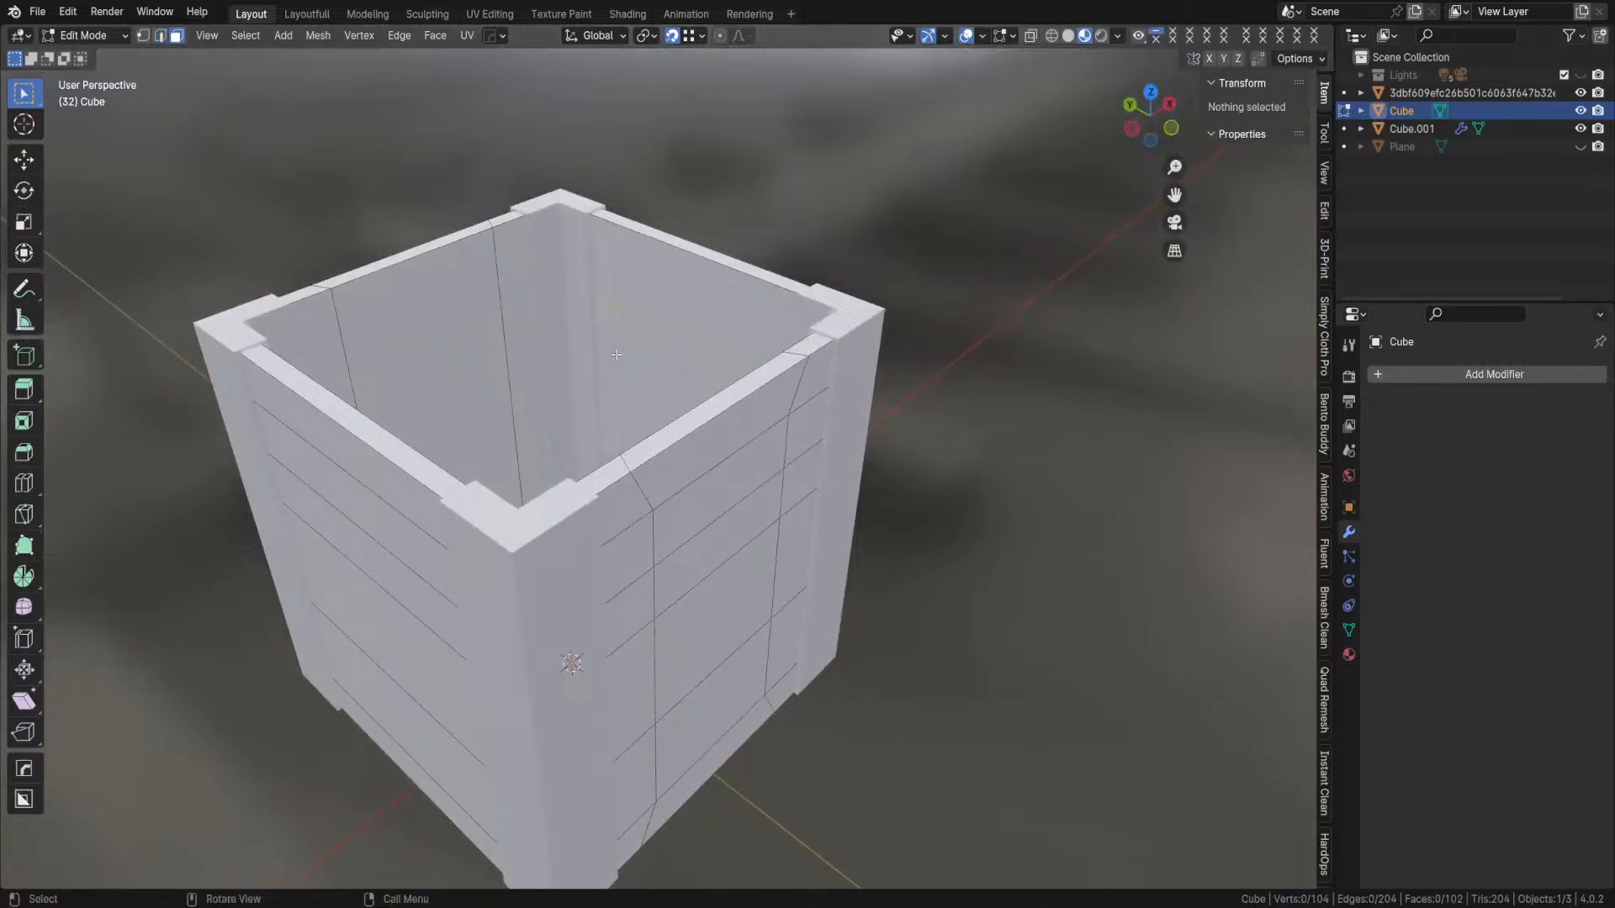
- Add a horizontal loop cut around the inner walls with a slide factor of about 0.508, level with the handle panel's lower outer edge
middle_click_drag(563, 347, 479, 347)
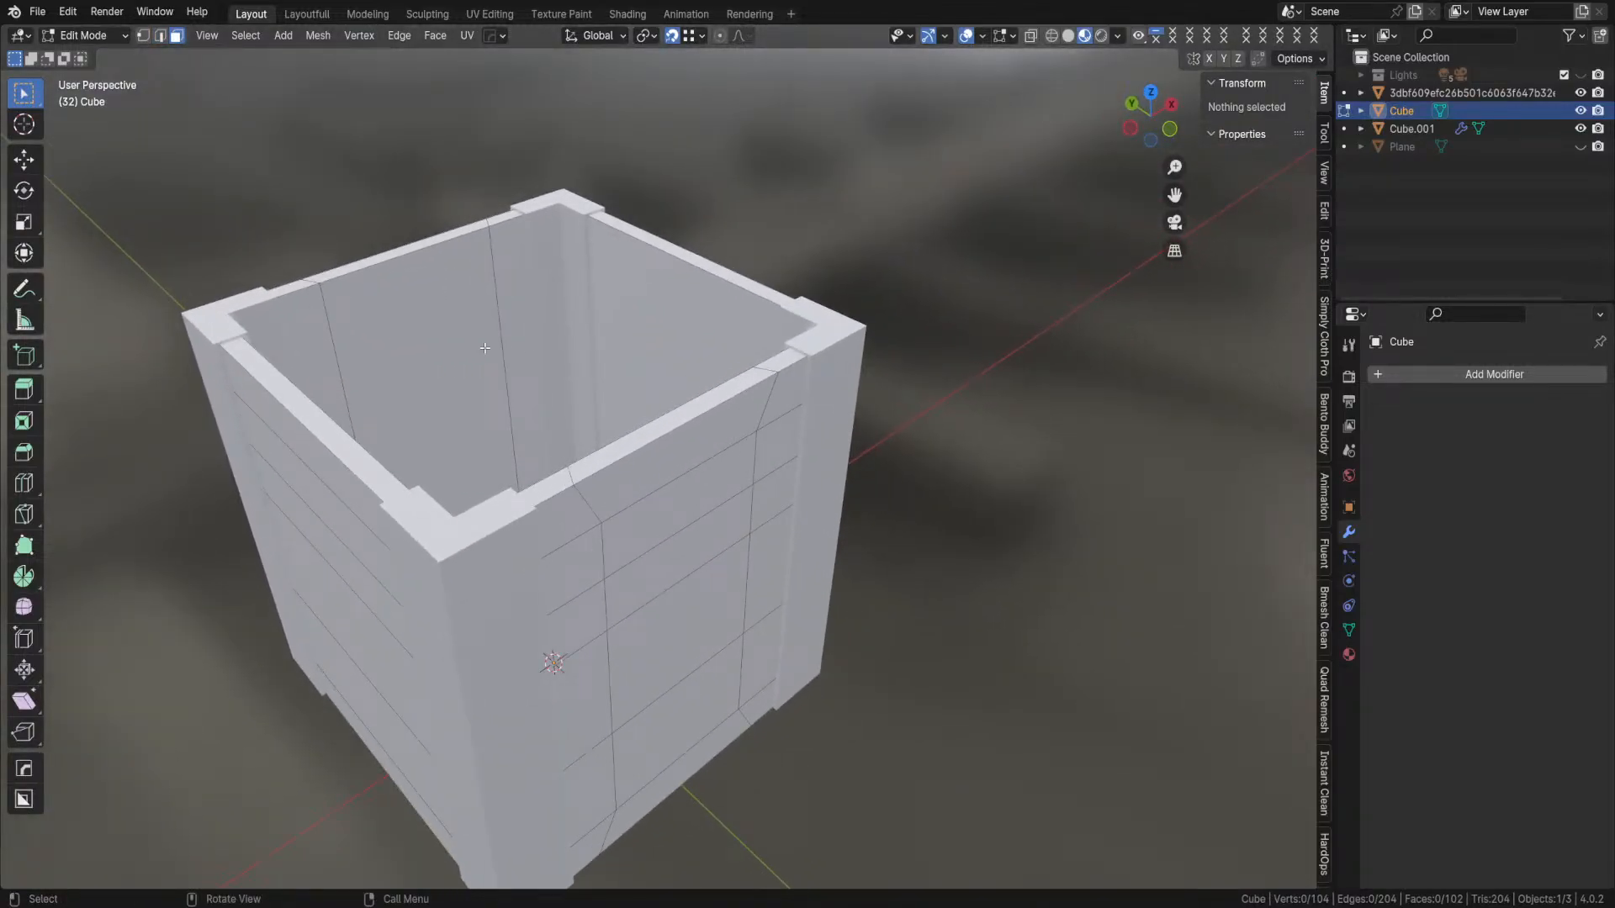
key("ctrl+r")
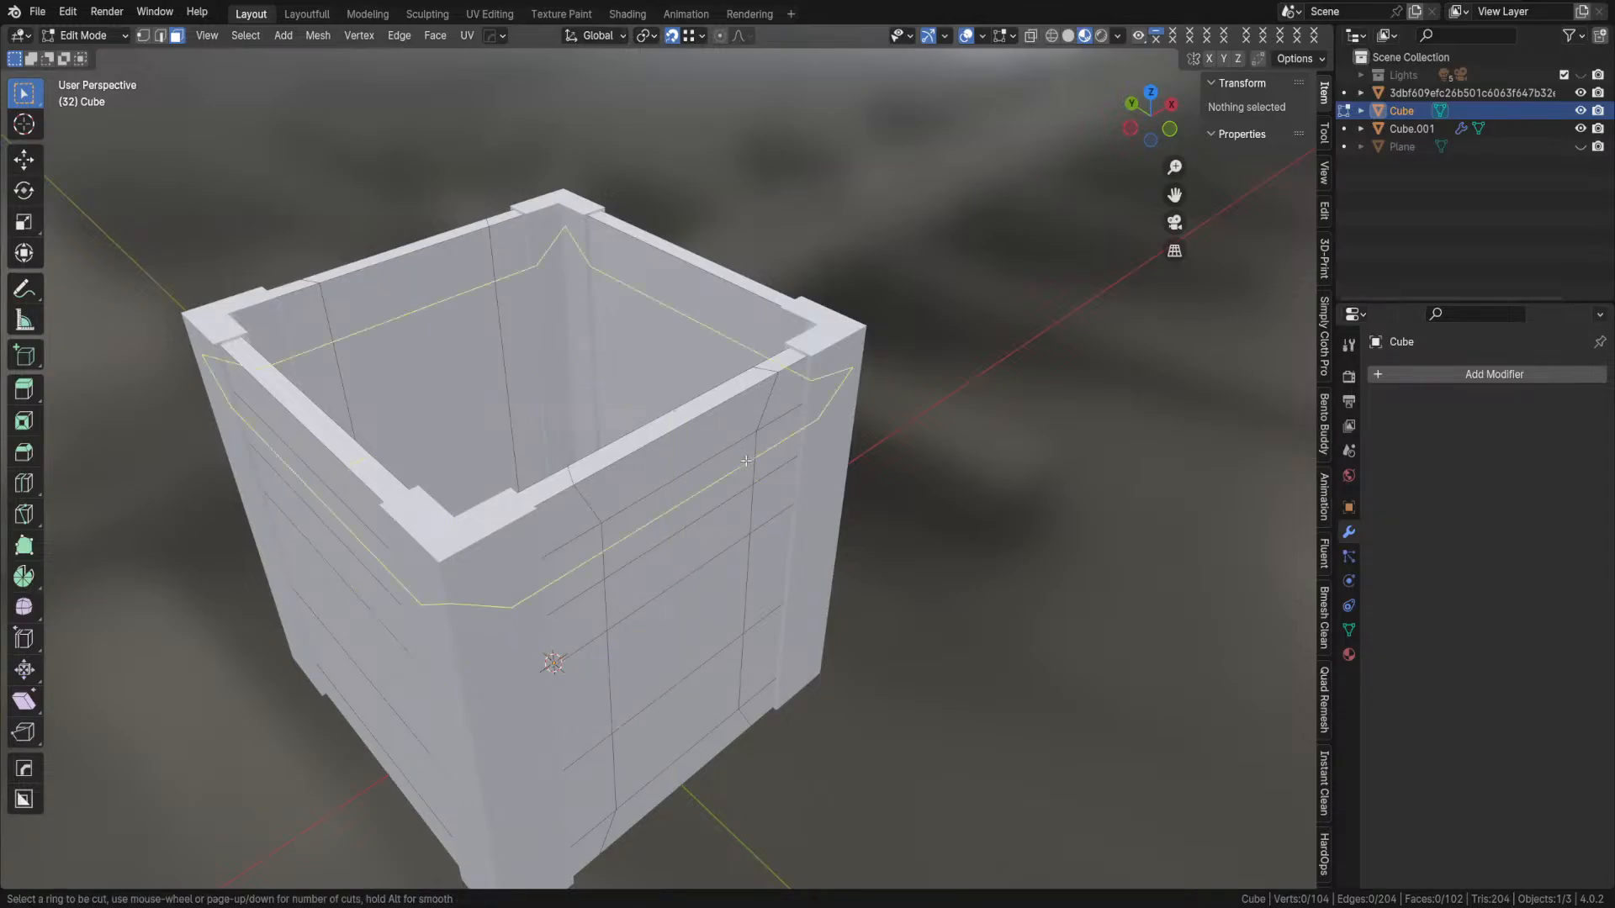
left_click(517, 374)
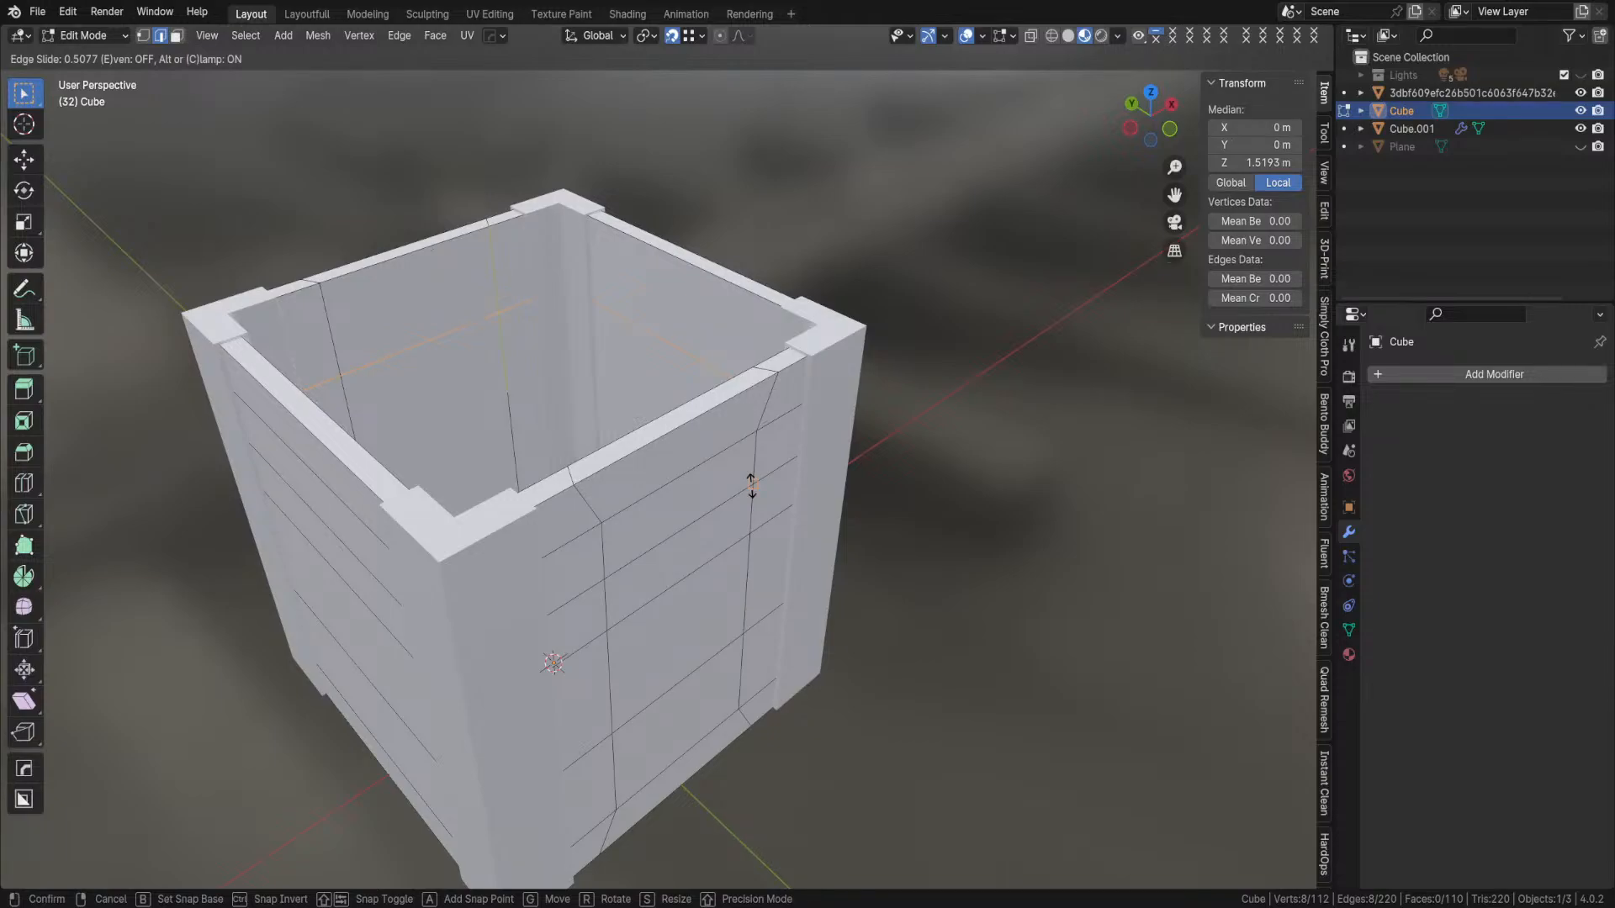
left_click(751, 486)
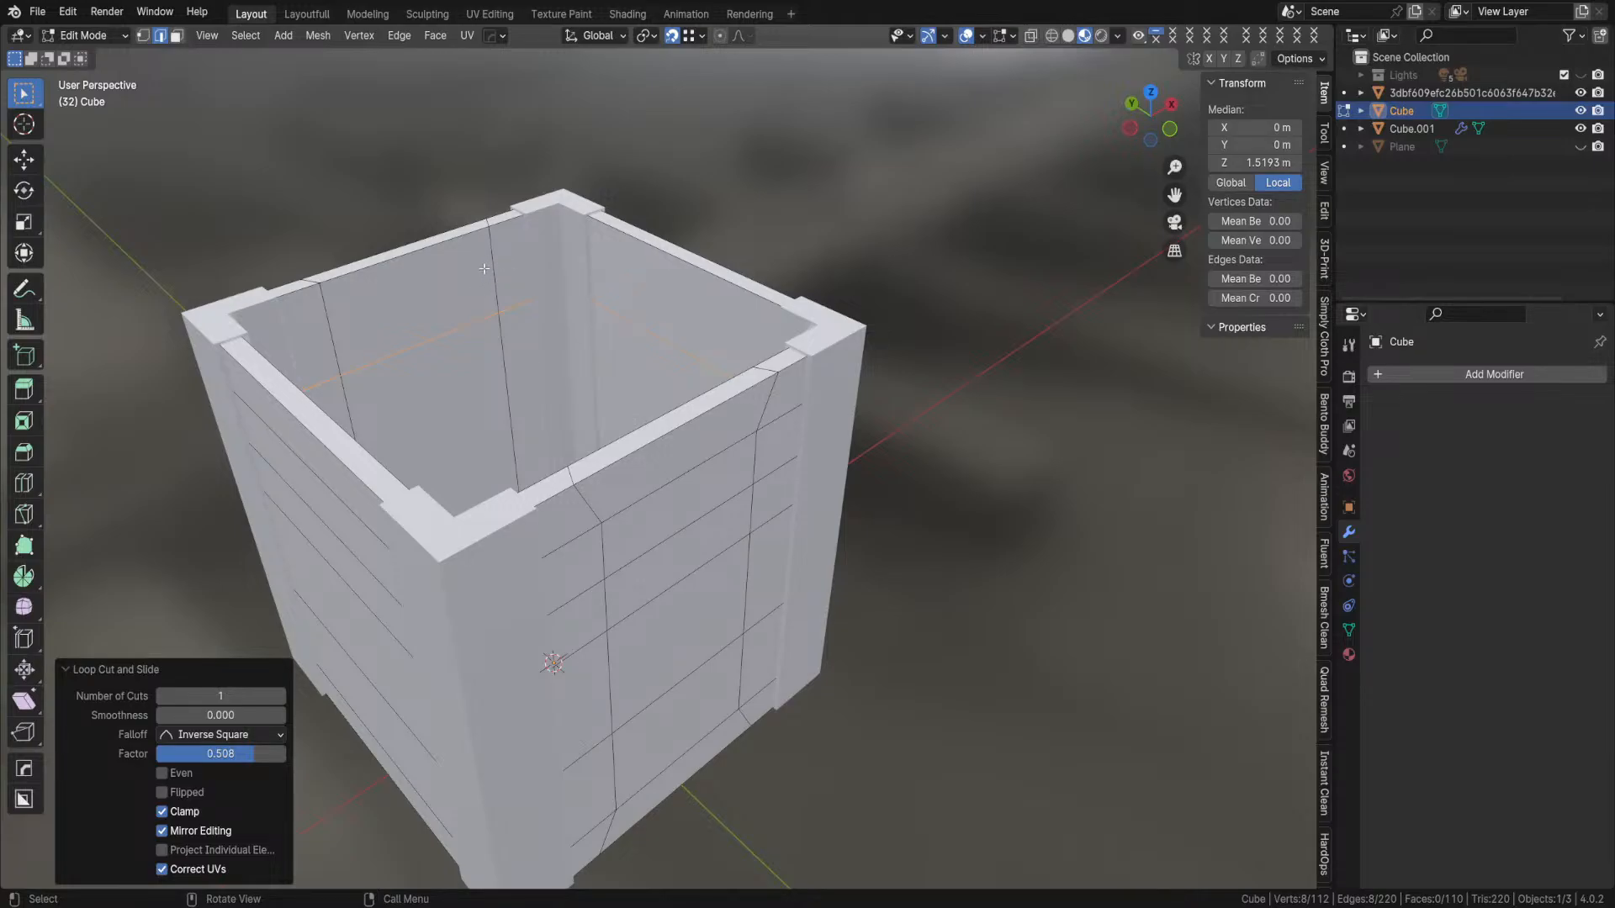
- Add a second horizontal loop cut higher on the inner walls with a slide factor of about 0.083, matching the handle panel's upper outer edge
key("ctrl+r")
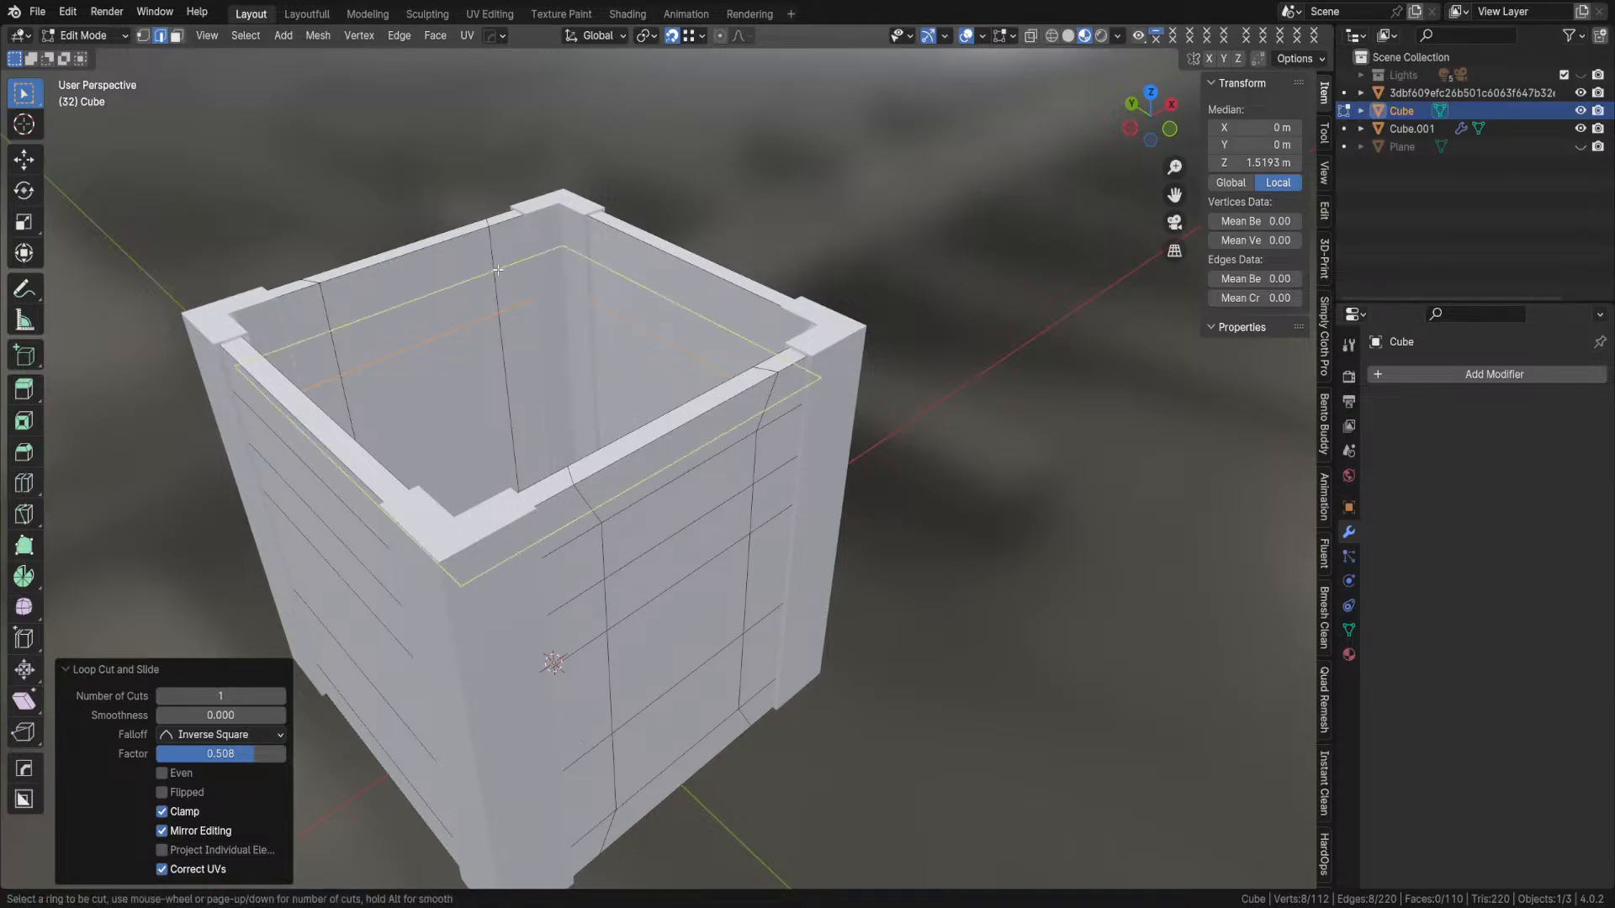
left_click(498, 269)
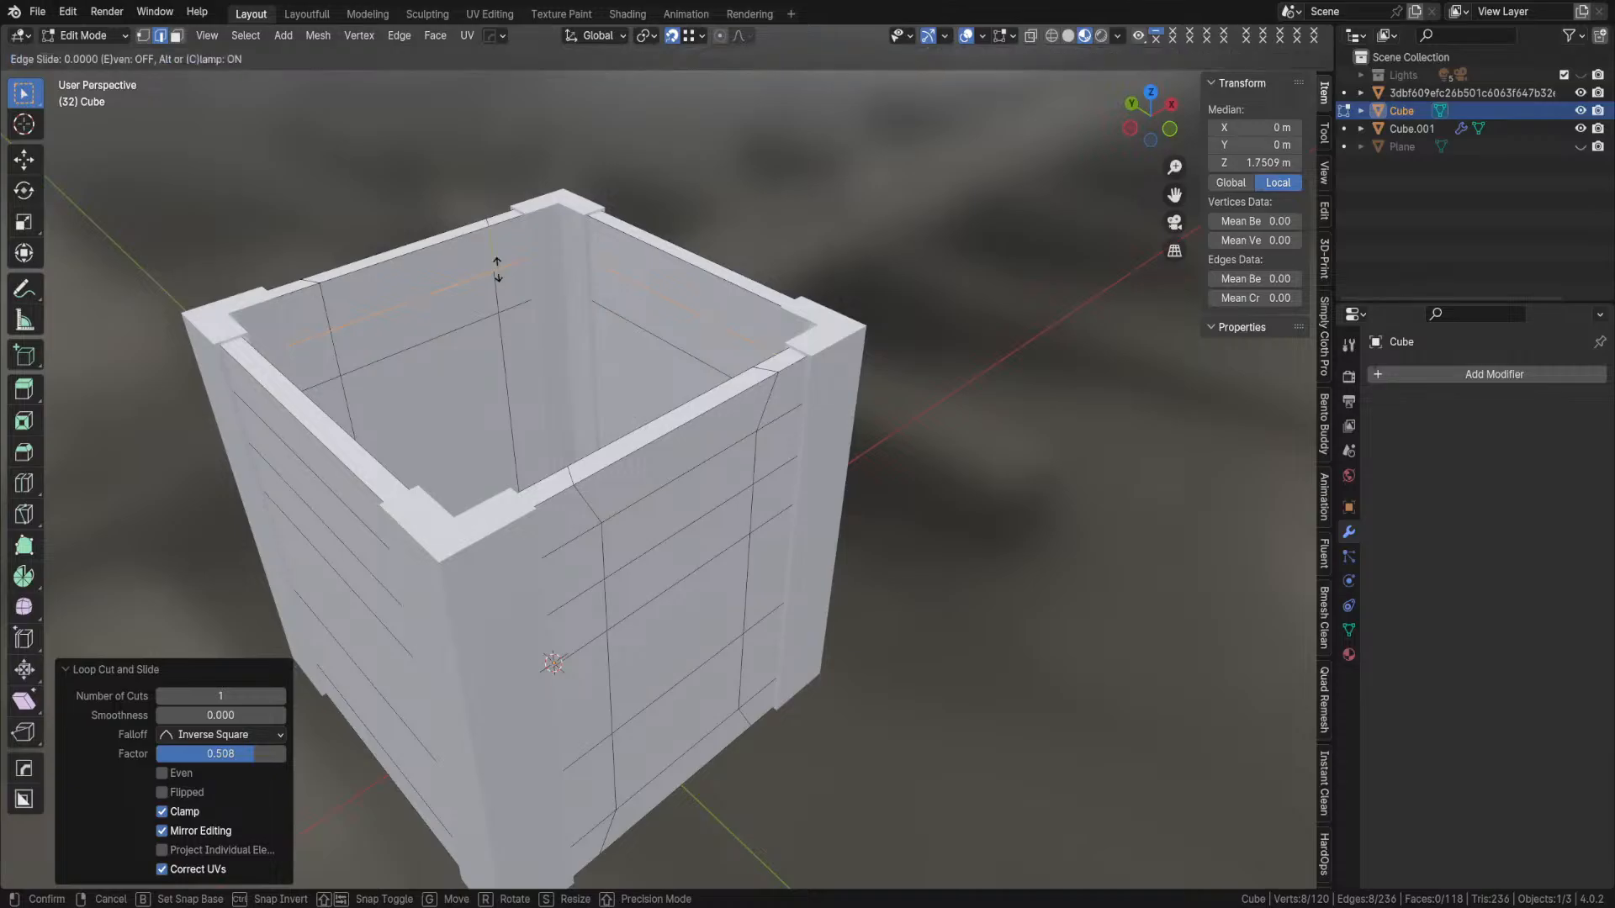
left_click_drag(496, 267, 756, 424)
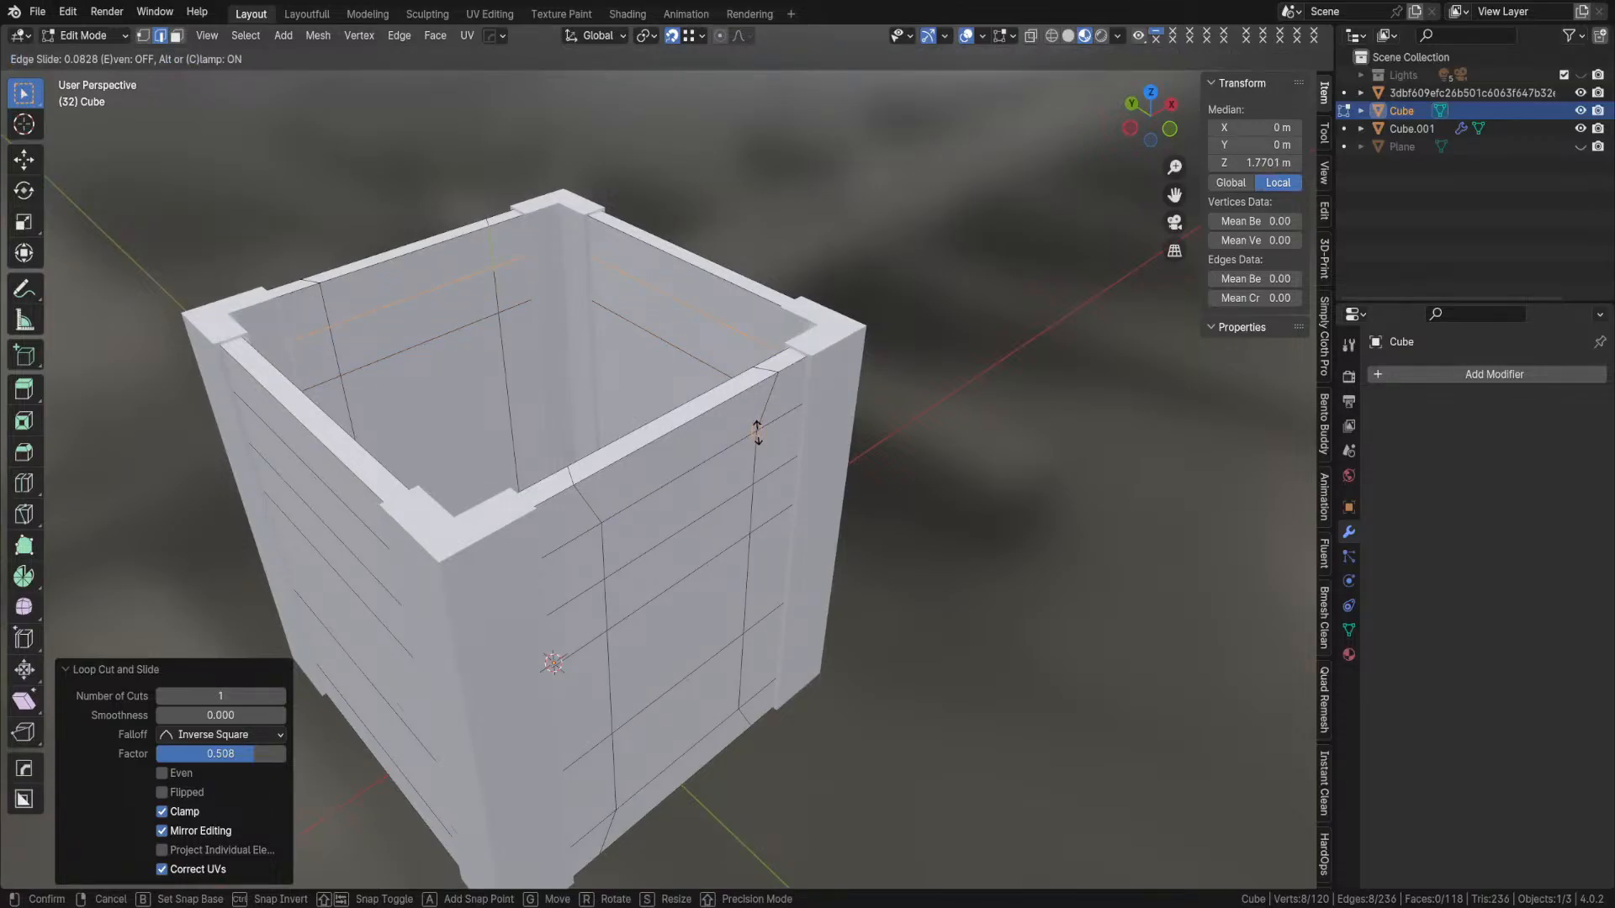
left_click(757, 432)
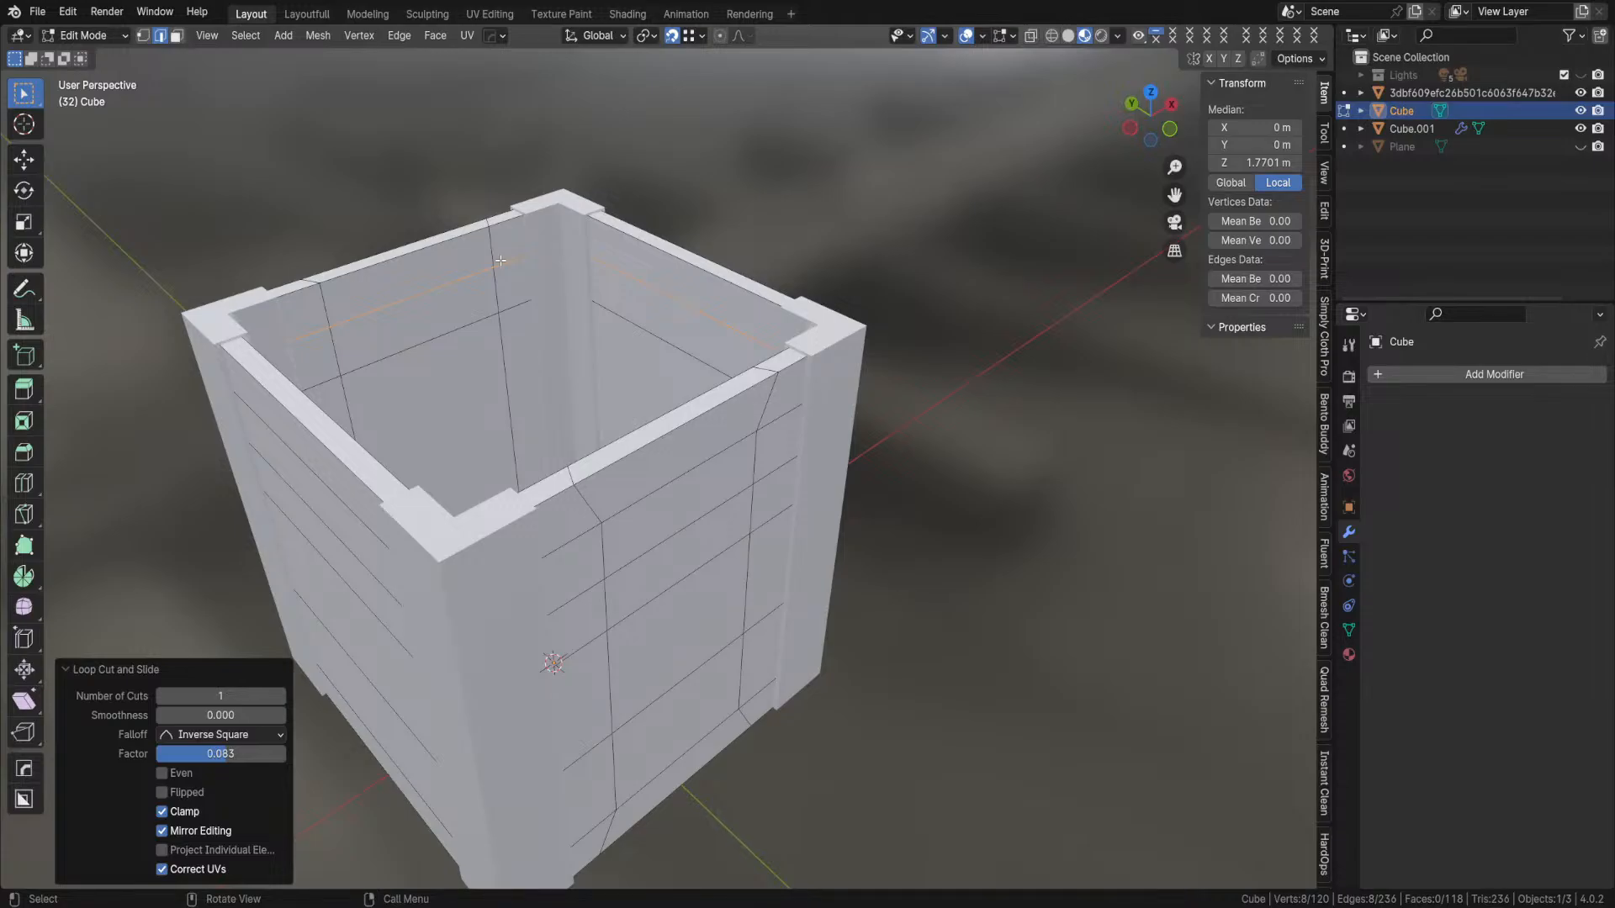
- Select the inner and outer handle panel faces on both the front and back walls in face mode
key("3")
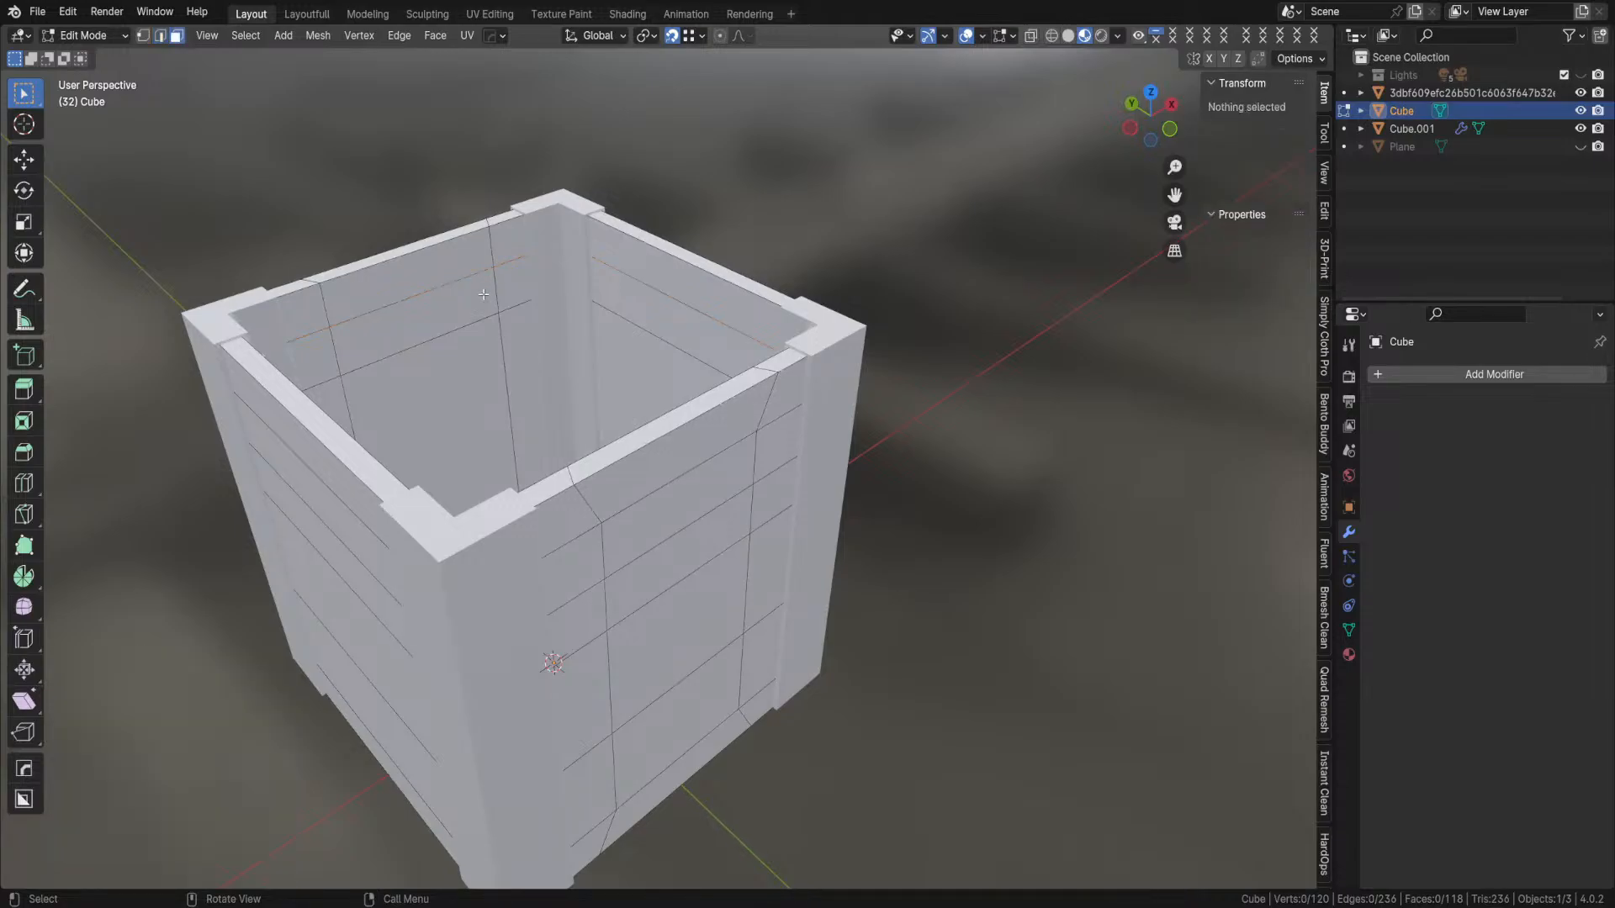
left_click(699, 502)
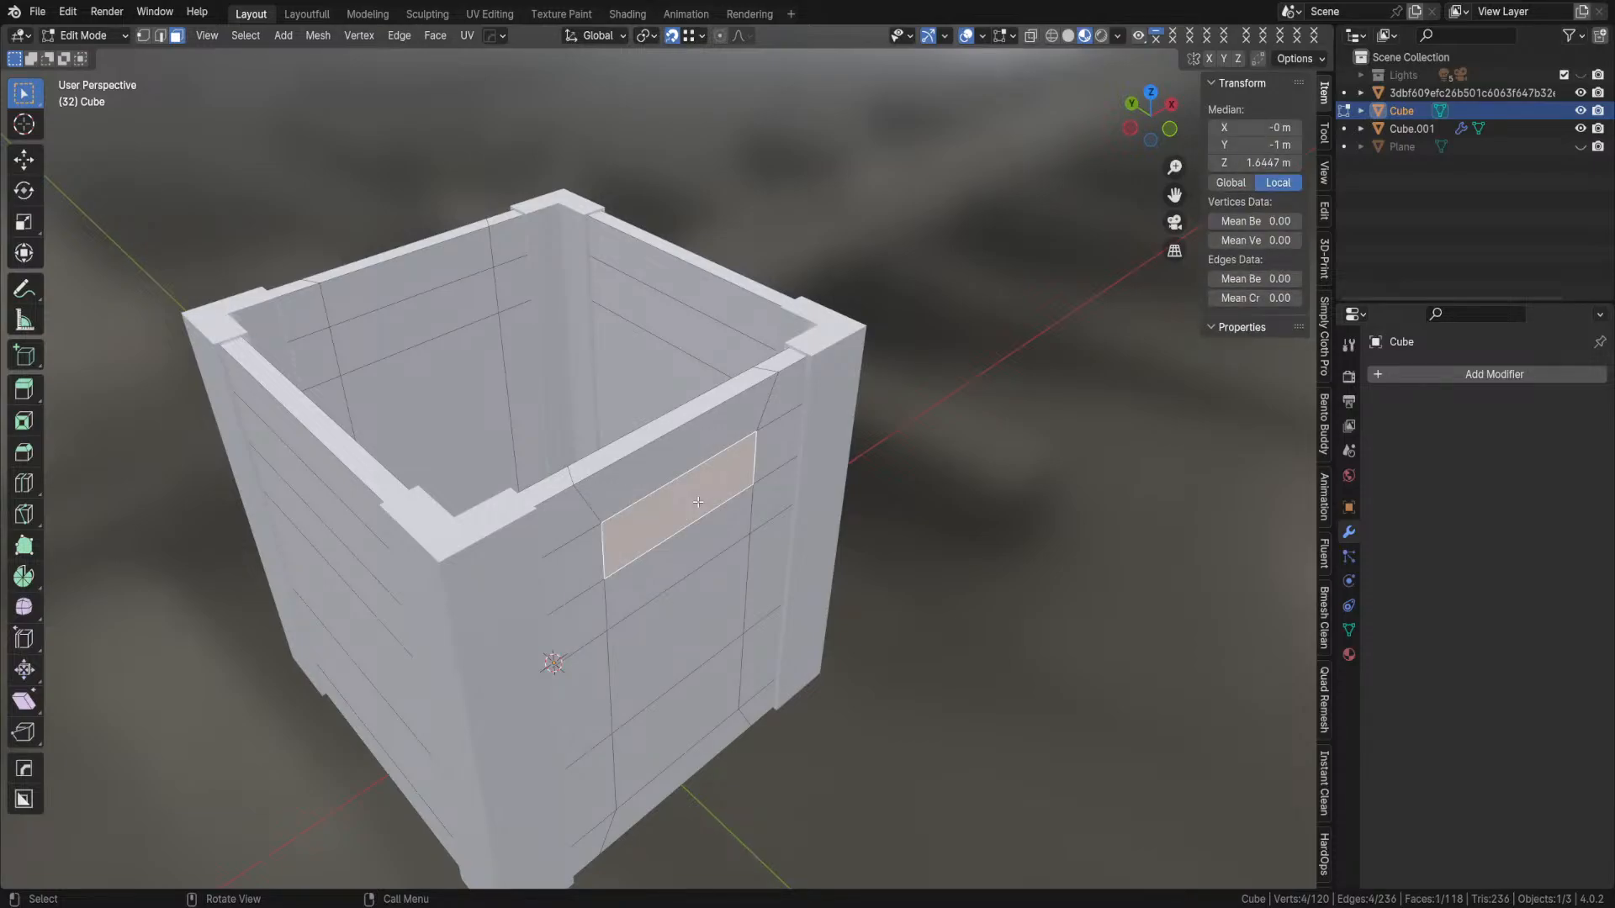
left_click(430, 320, "shift")
mouse_move(455, 315)
middle_mouse_down()
mouse_move(670, 336)
mouse_move(416, 521)
mouse_move(504, 437)
mouse_move(476, 322)
middle_mouse_up()
left_click(670, 305, "shift")
left_click(384, 548, "shift")
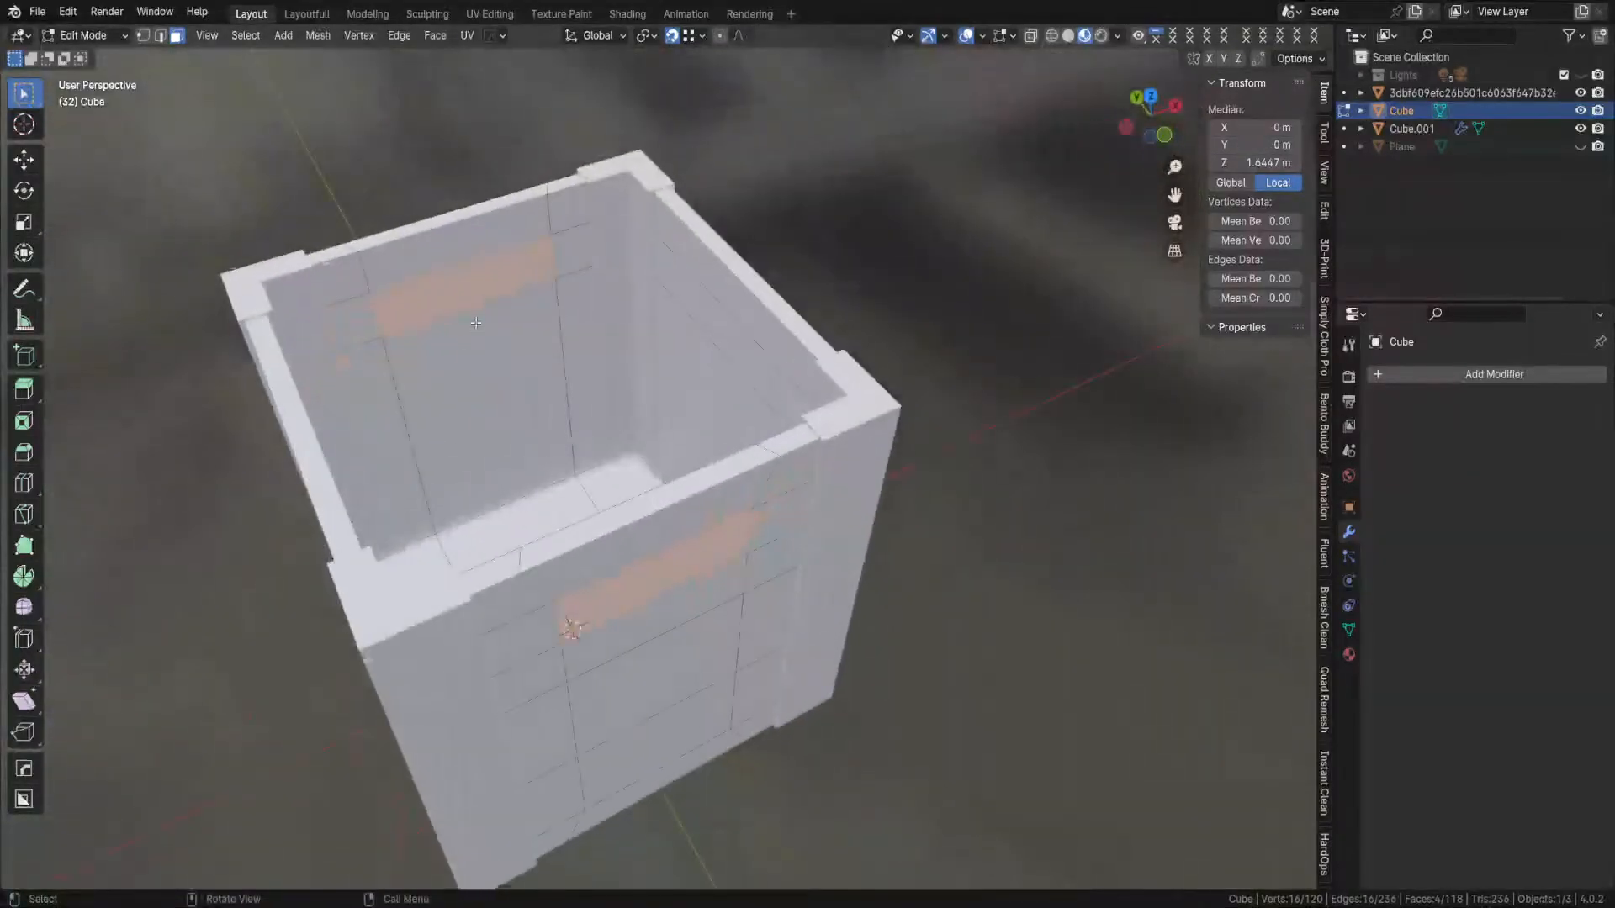
- Select only the front wall's inner and outer handle faces and bridge them into a through opening
left_click(657, 569)
middle_click_drag(658, 569, 555, 611)
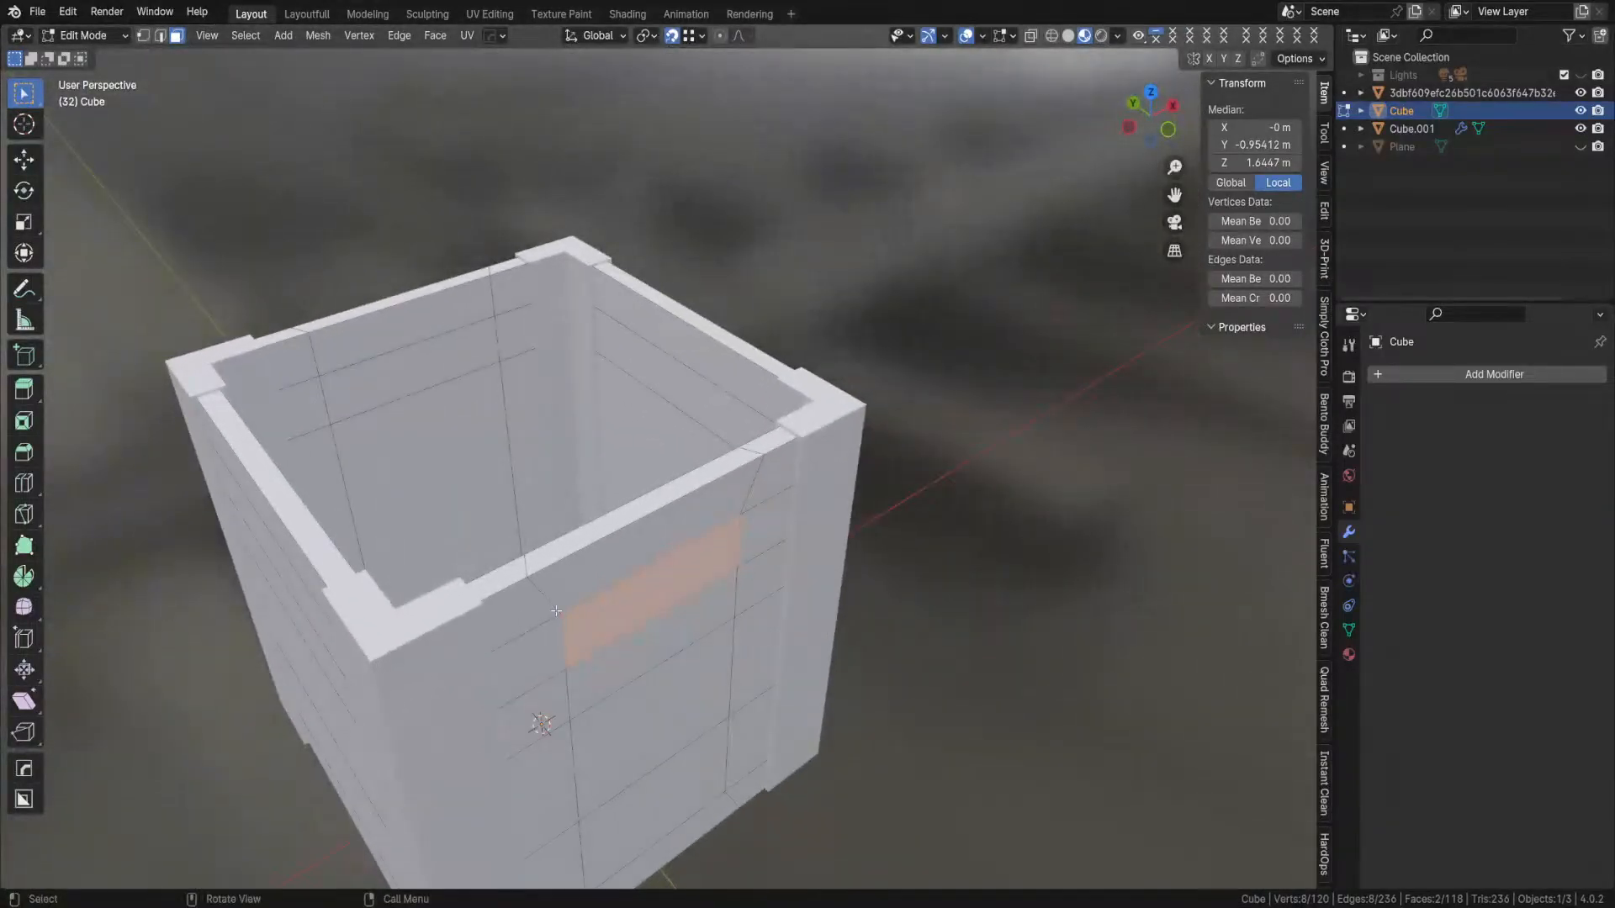
middle_click_drag(578, 554, 544, 572)
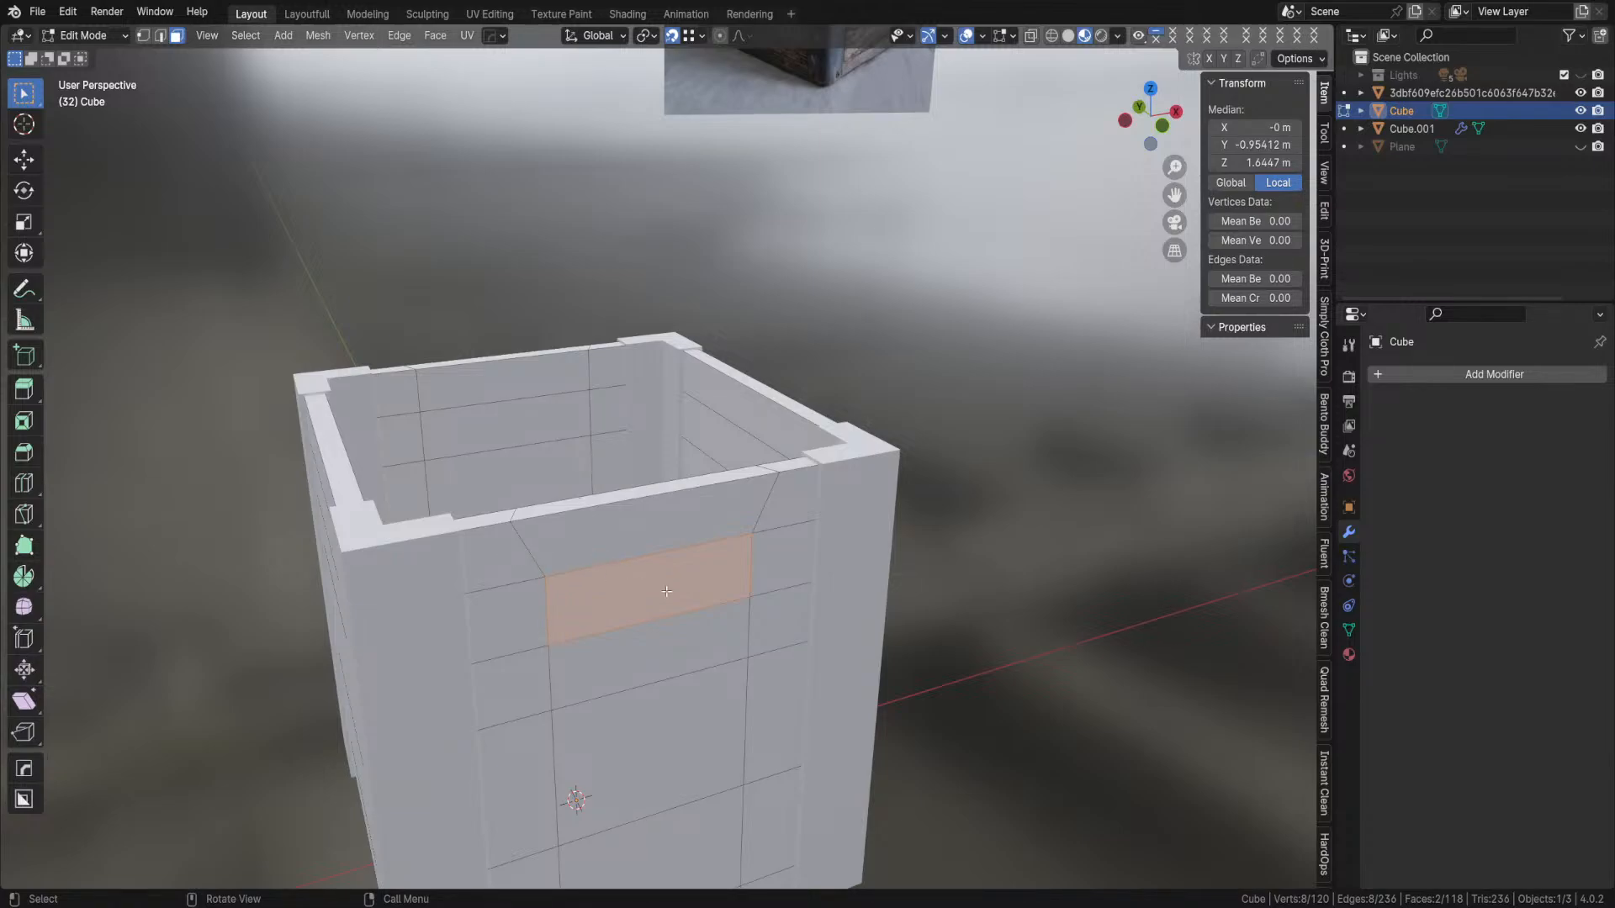
mouse_move(696, 586)
middle_mouse_down()
mouse_move(667, 584)
mouse_move(815, 605)
mouse_move(689, 609)
middle_mouse_up()
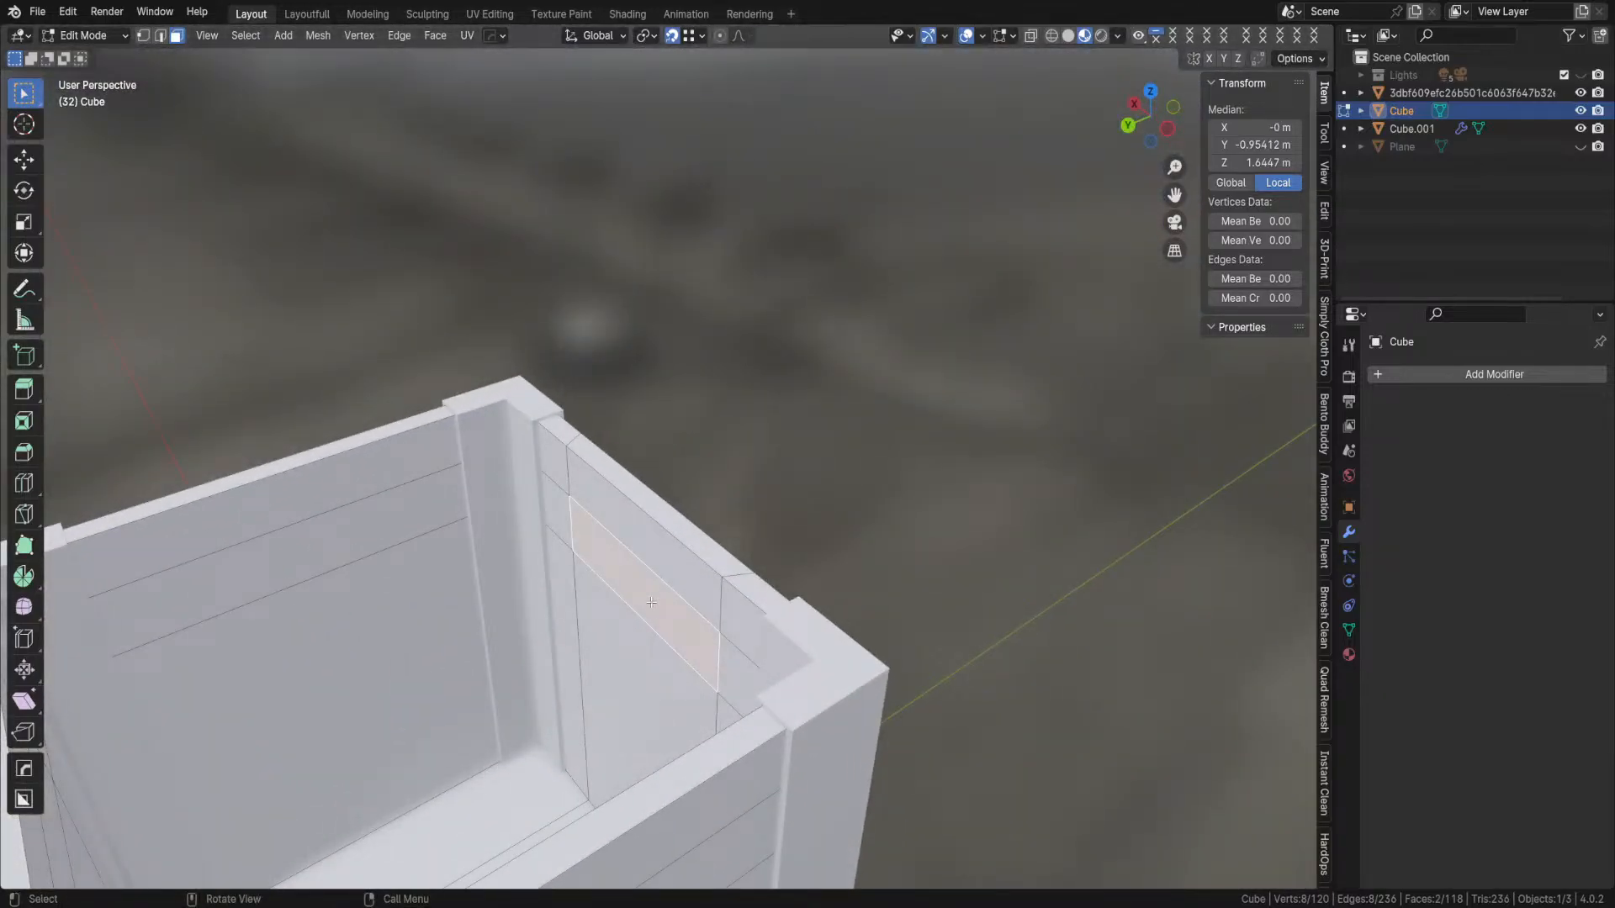
middle_click_drag(763, 623, 564, 643)
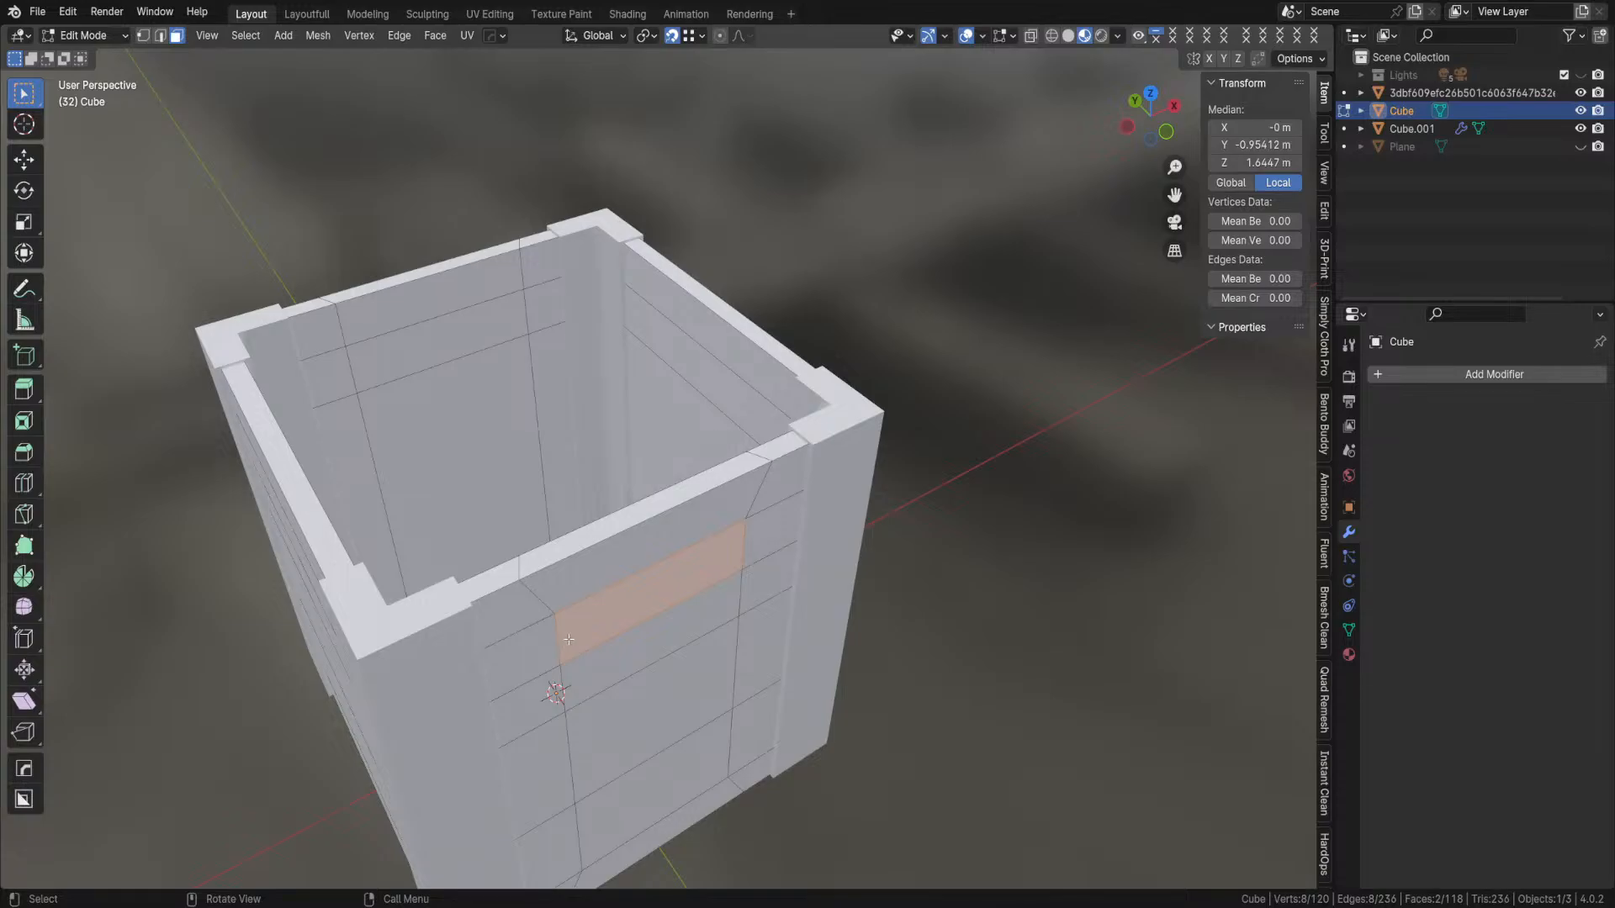
mouse_move(638, 626)
middle_mouse_down()
mouse_move(849, 623)
mouse_move(735, 677)
mouse_move(672, 627)
mouse_move(627, 619)
middle_mouse_up()
right_click(673, 577)
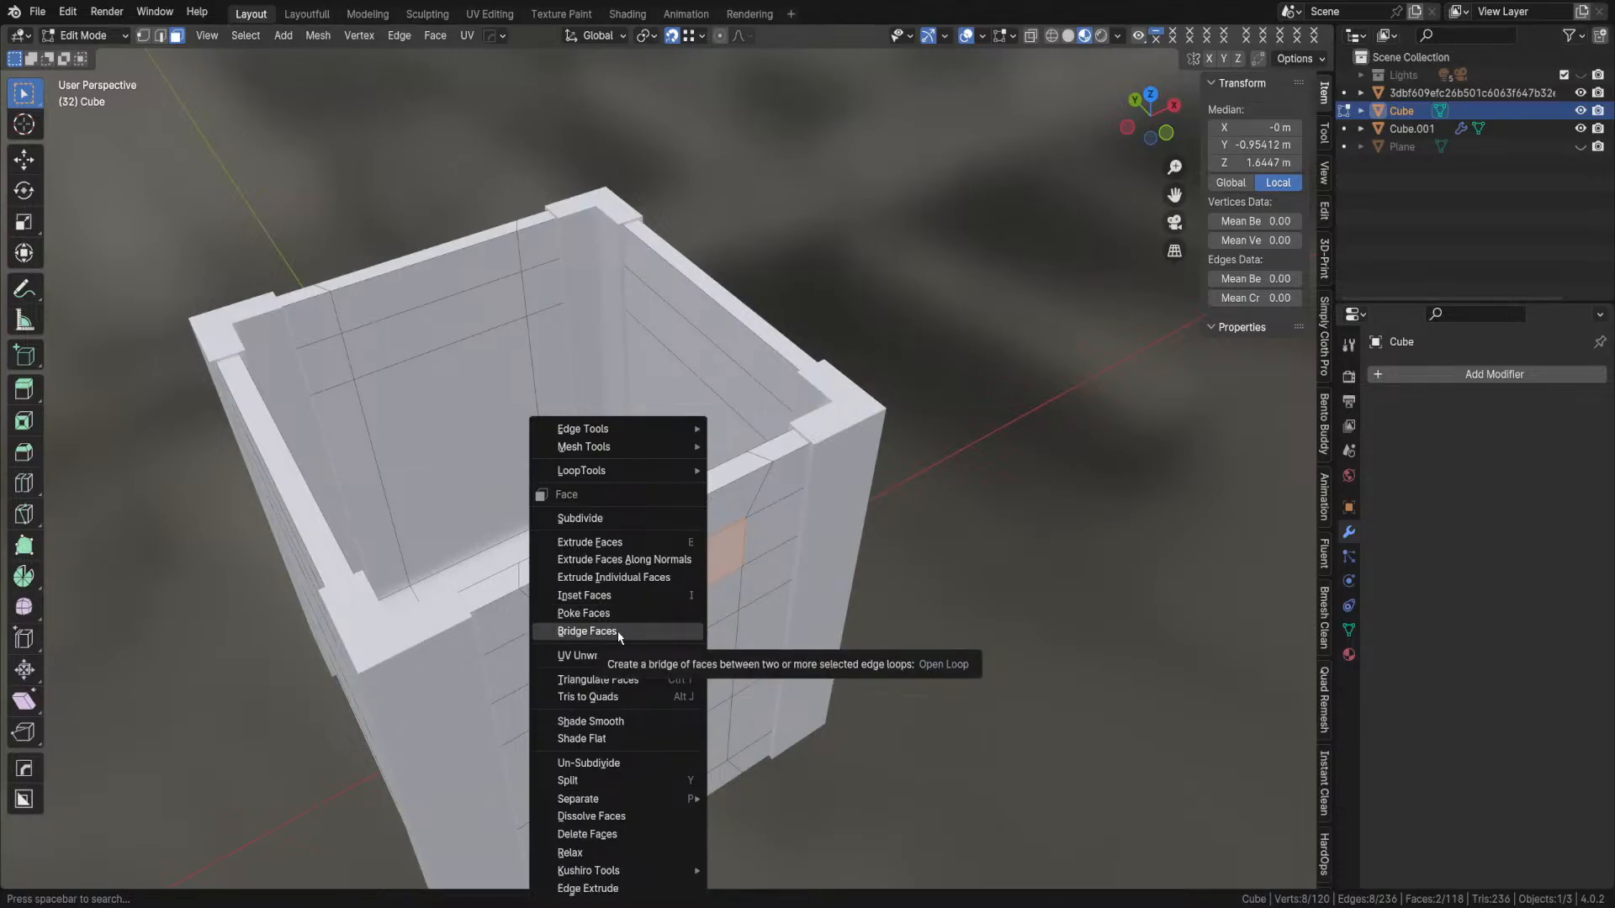
left_click(587, 631)
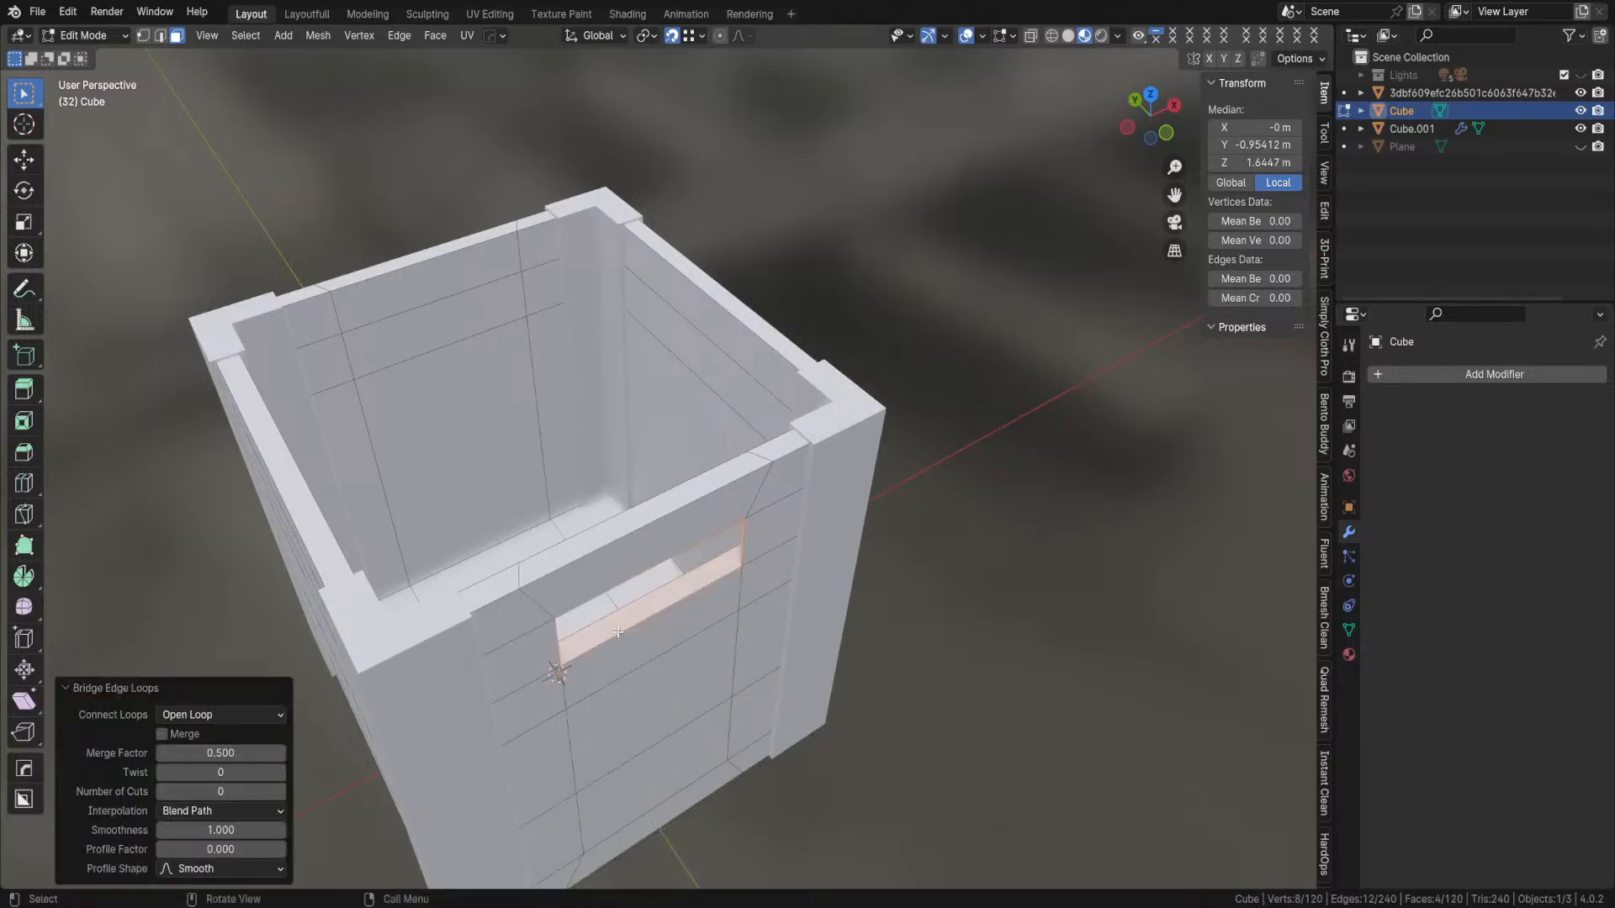
- Select the inner and outer handle faces on the back wall and bridge them into a matching opening
middle_click_drag(618, 632, 556, 324)
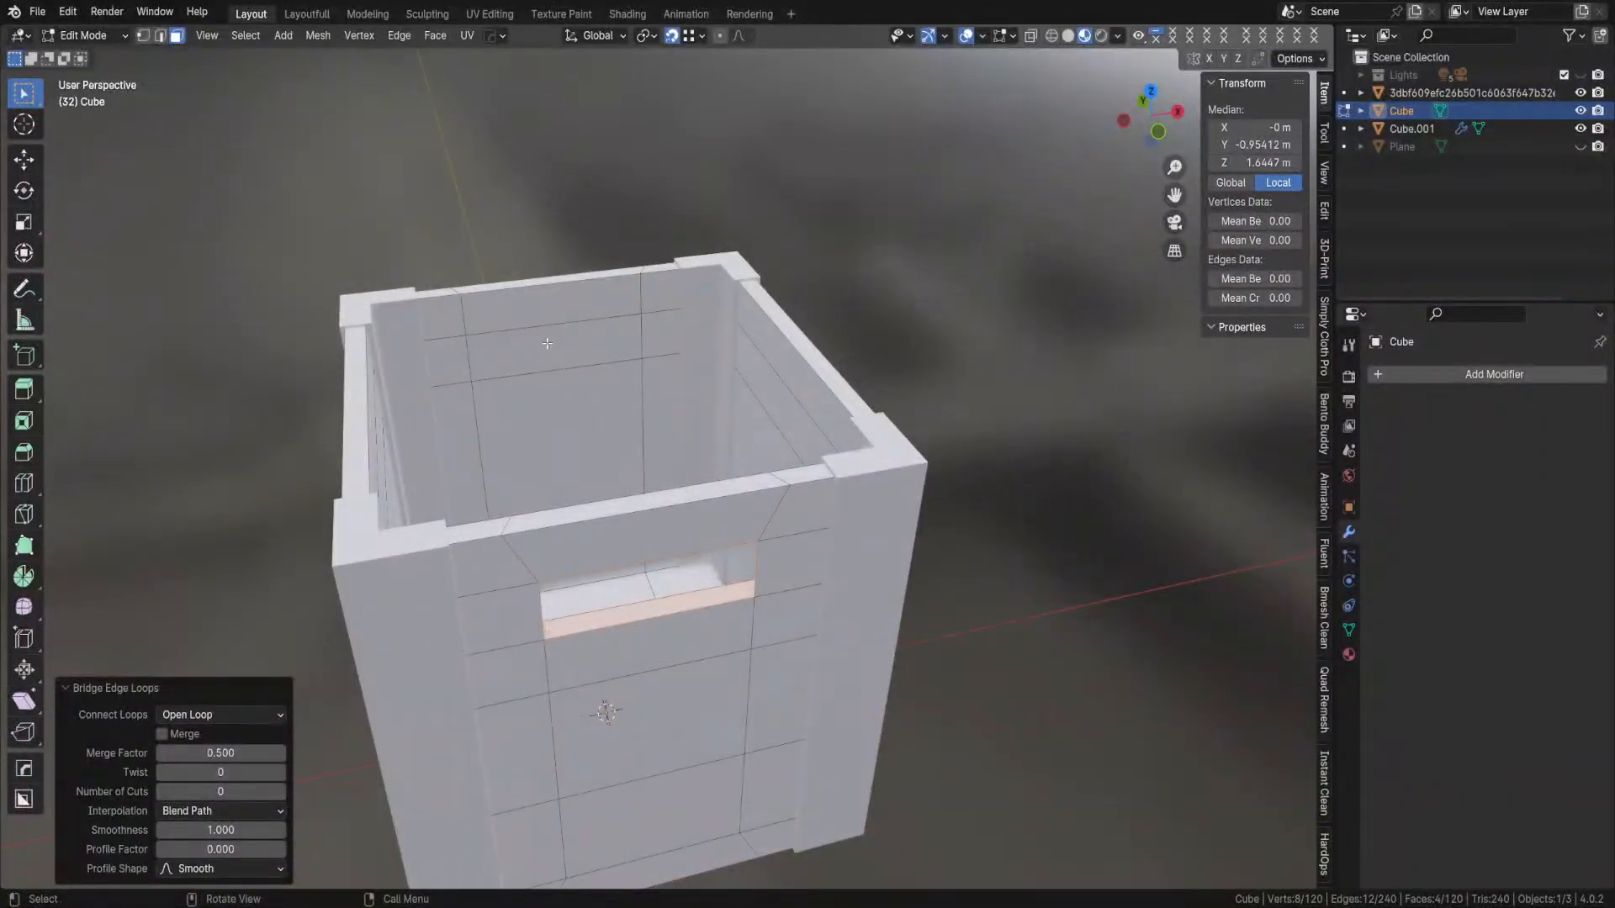
left_click(547, 343)
mouse_move(619, 348)
middle_mouse_down()
mouse_move(715, 353)
mouse_move(602, 371)
middle_mouse_up()
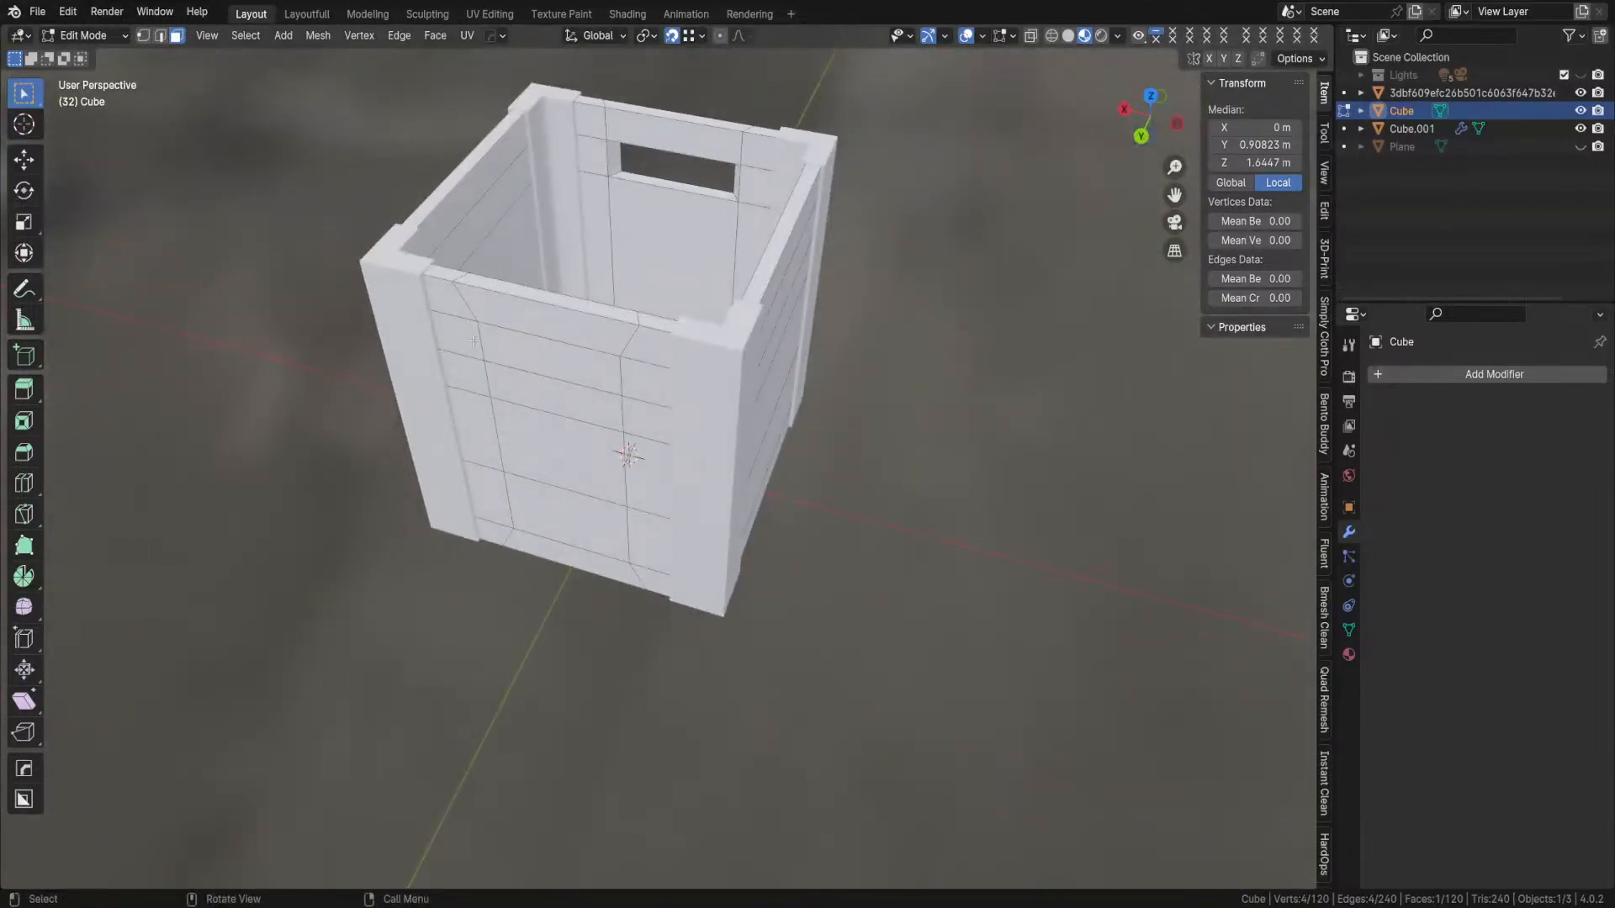
left_click(556, 360, "shift")
right_click(556, 360)
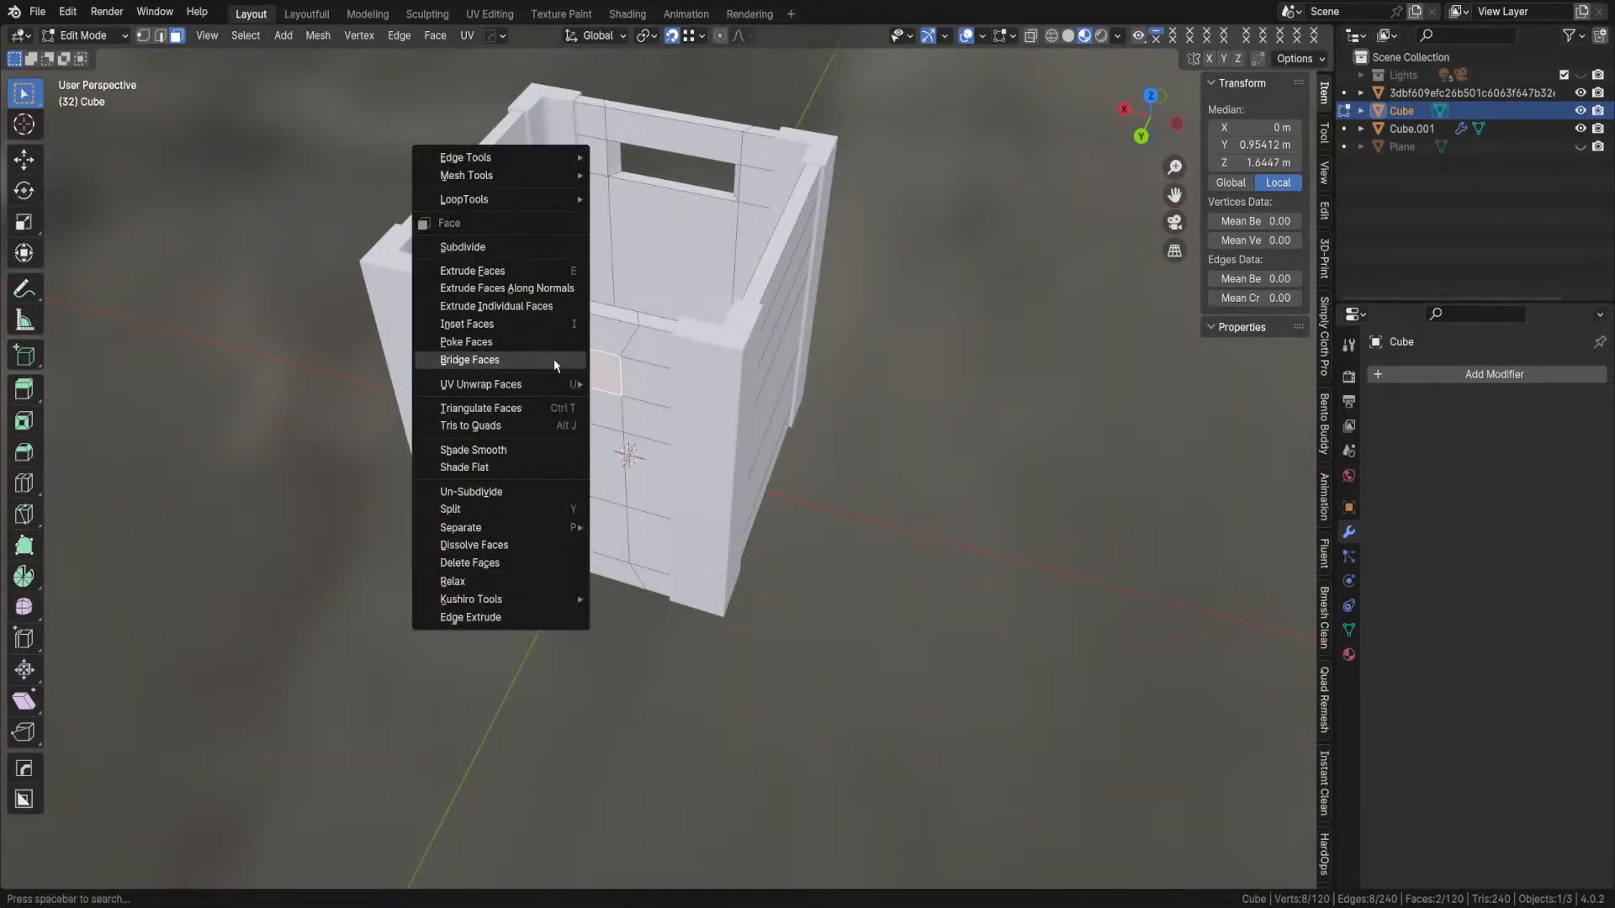
left_click(554, 362)
middle_click_drag(553, 362, 670, 339)
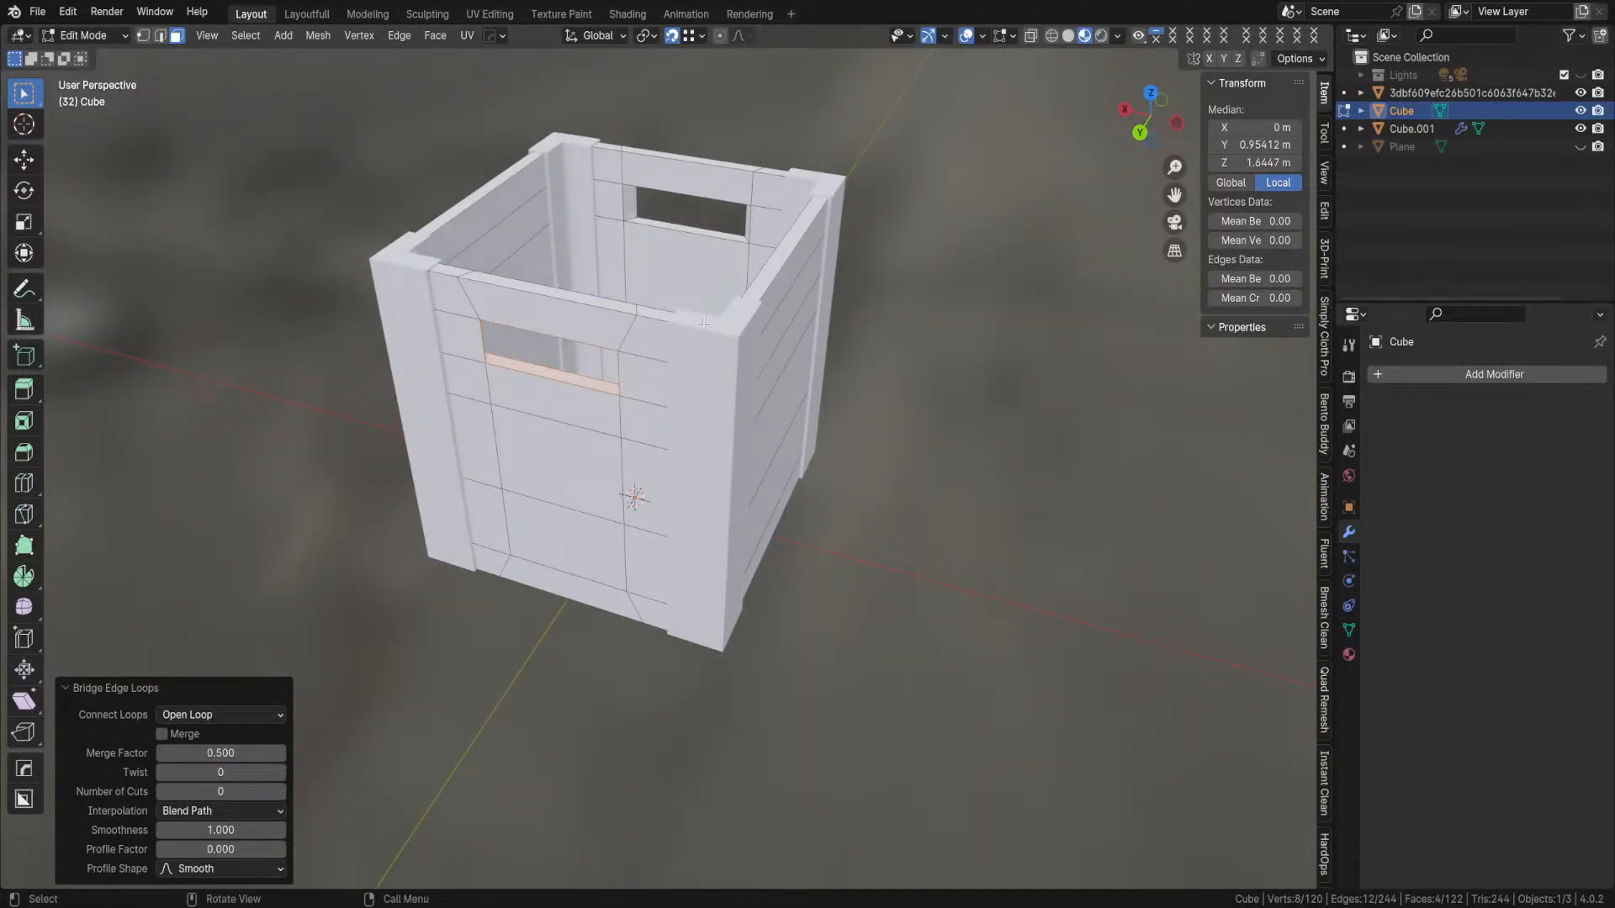
- Compare the handle openings with the reference crate photo and examine the vertical edges beside the front opening
middle_click_drag(717, 289, 599, 446)
scroll(623, 421, "down", 5)
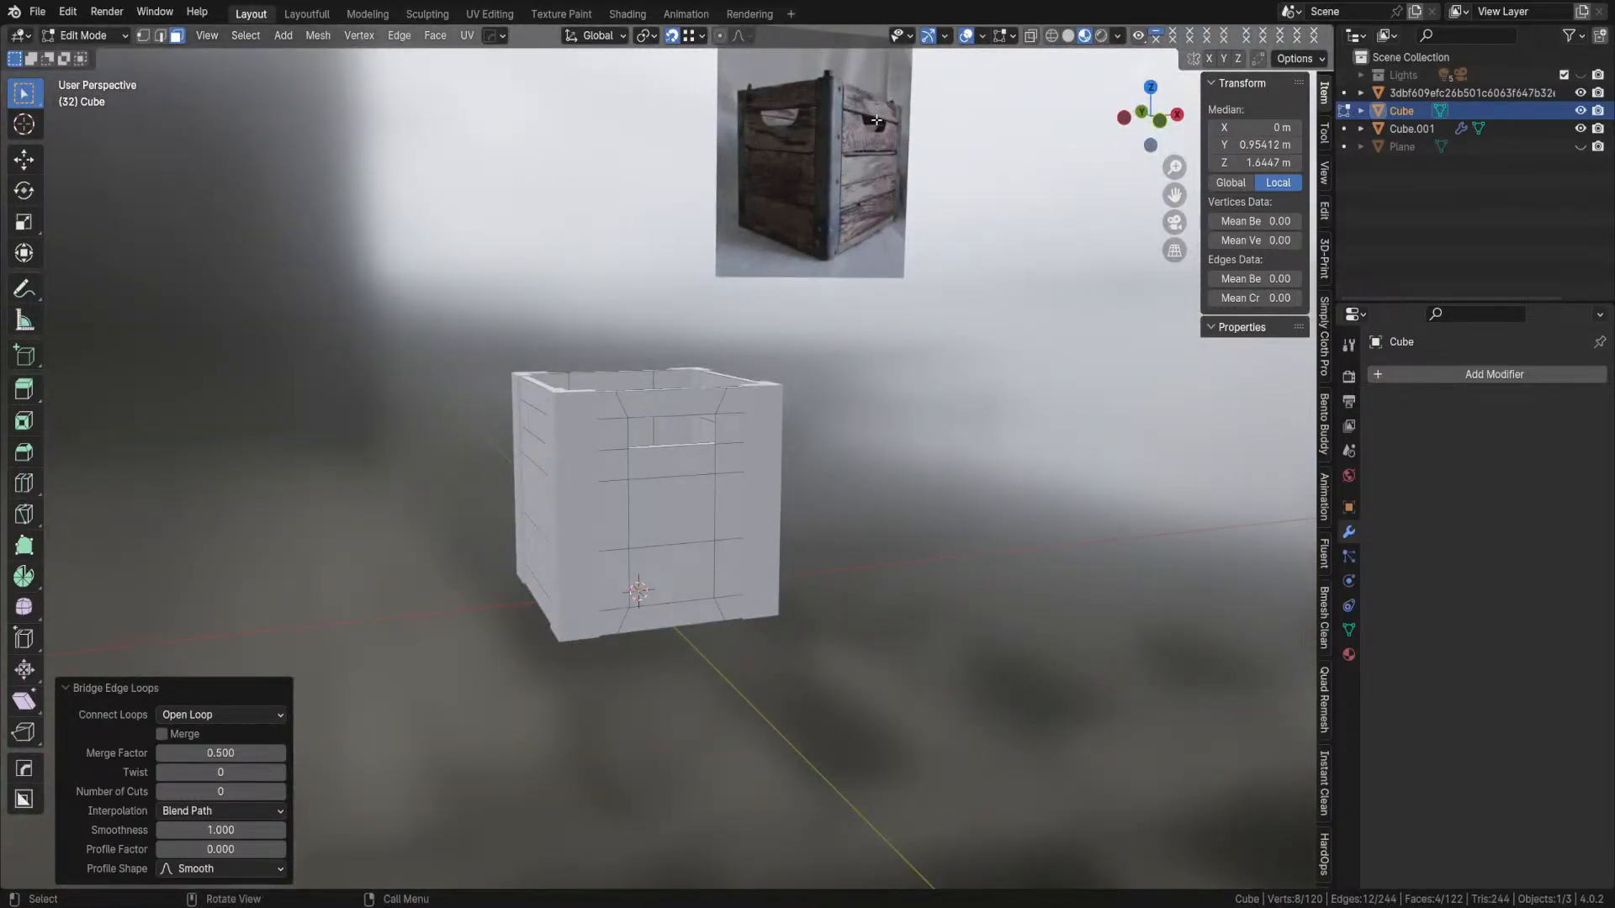
scroll(754, 336, "up", 2)
scroll(753, 336, "up", 2)
middle_click_drag(665, 301, 646, 331)
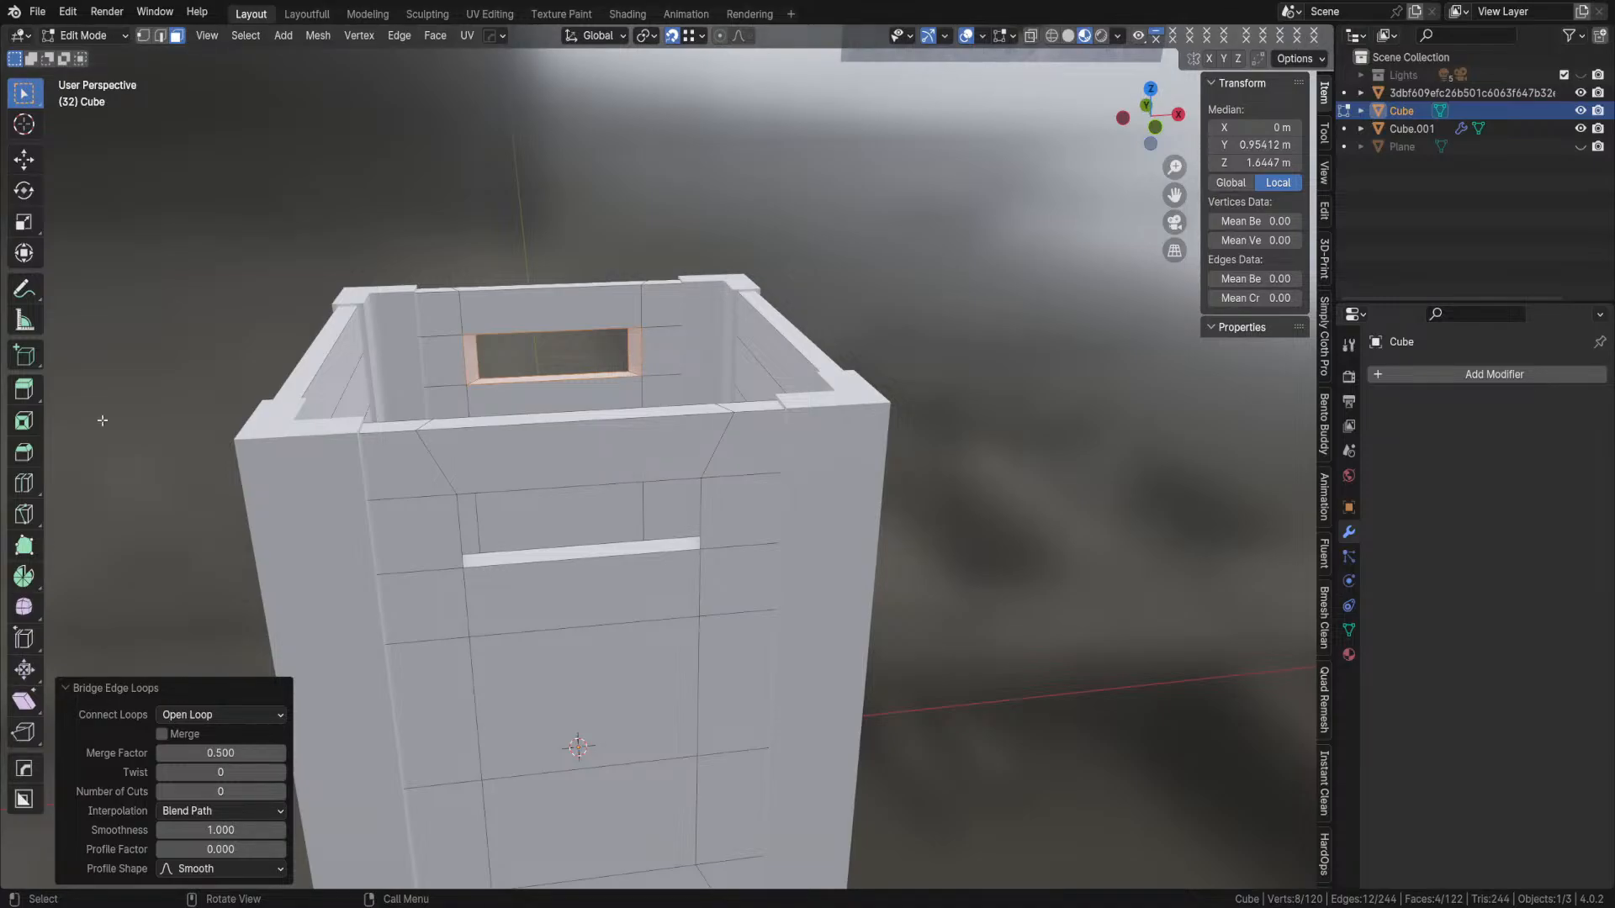
key("2")
left_click(704, 522)
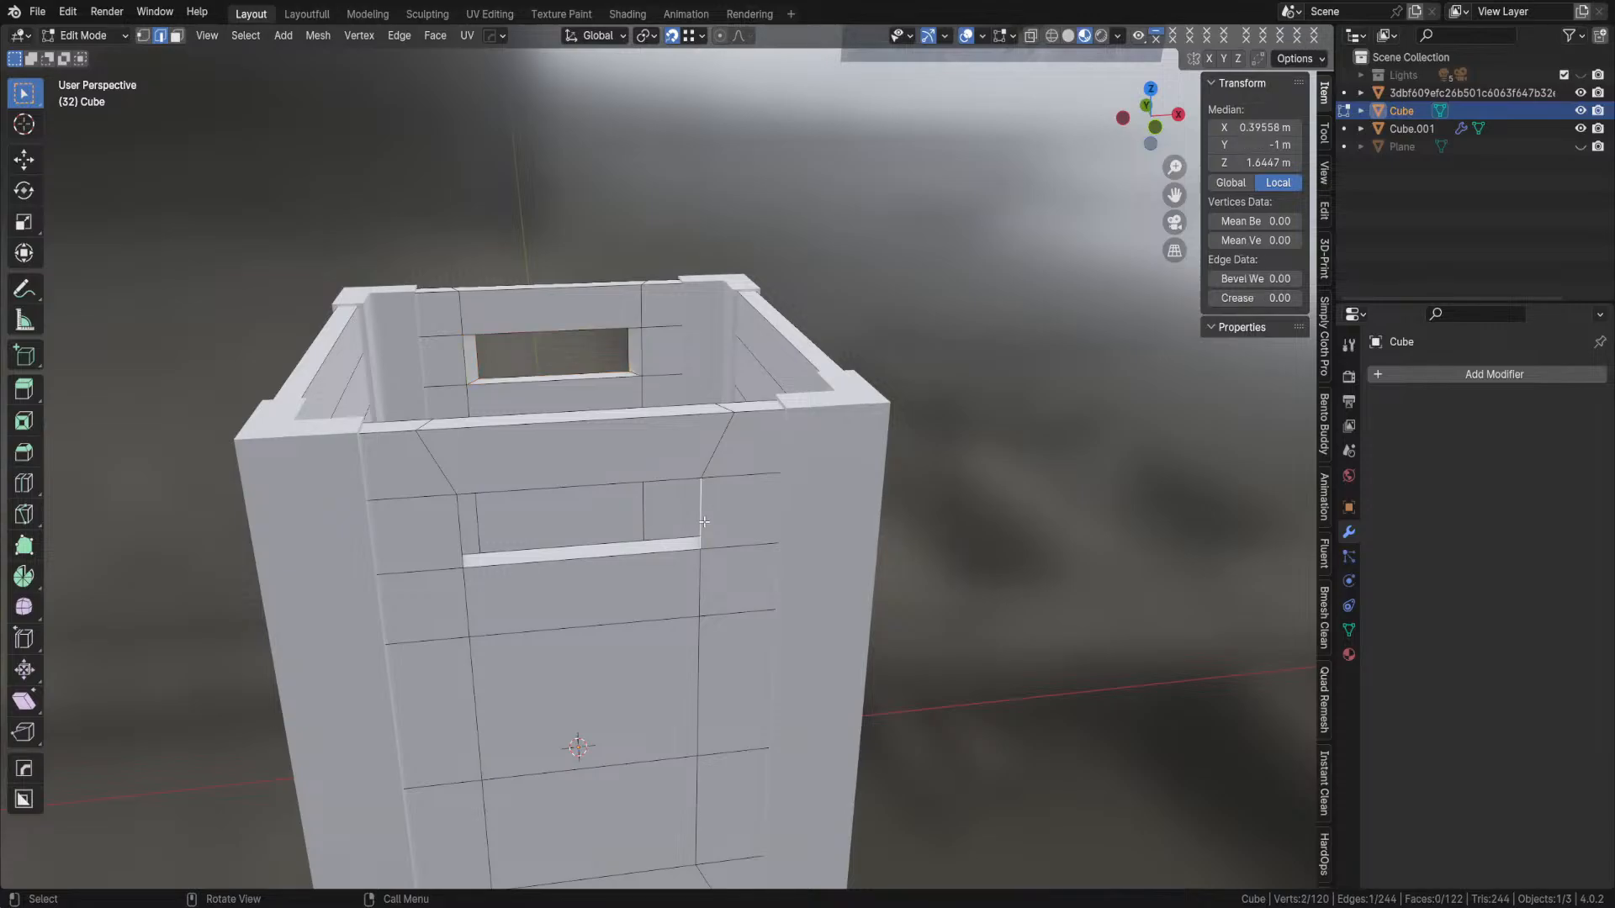
middle_click_drag(716, 521, 682, 384)
left_click(701, 598, "alt")
left_click(805, 633)
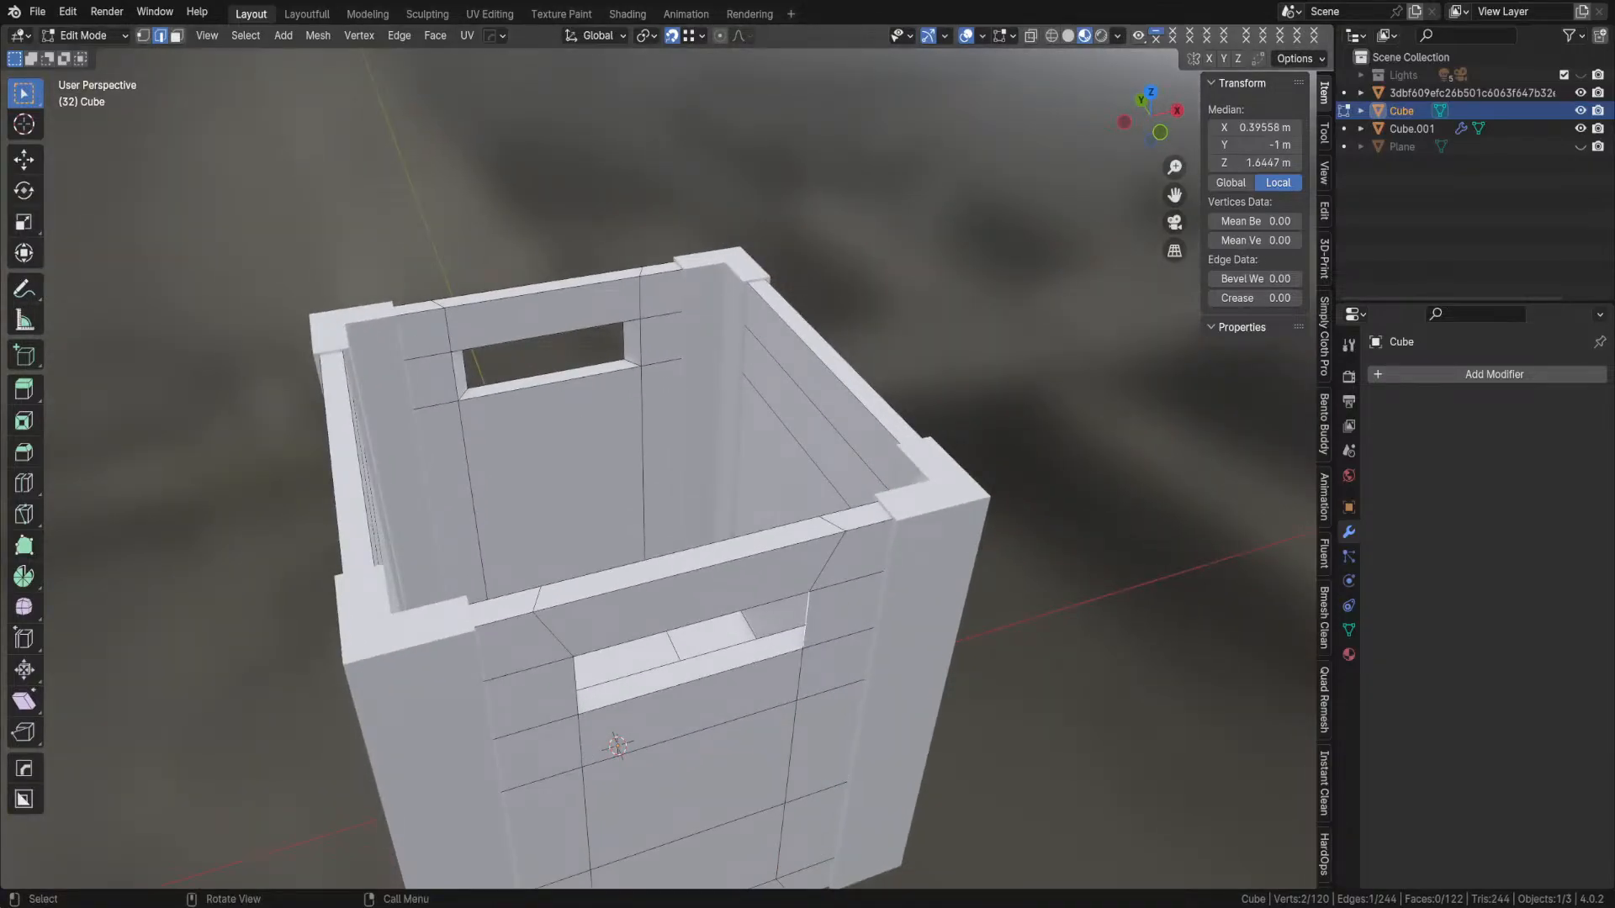
scroll(682, 469, "down", 3)
middle_click_drag(664, 538, 722, 596)
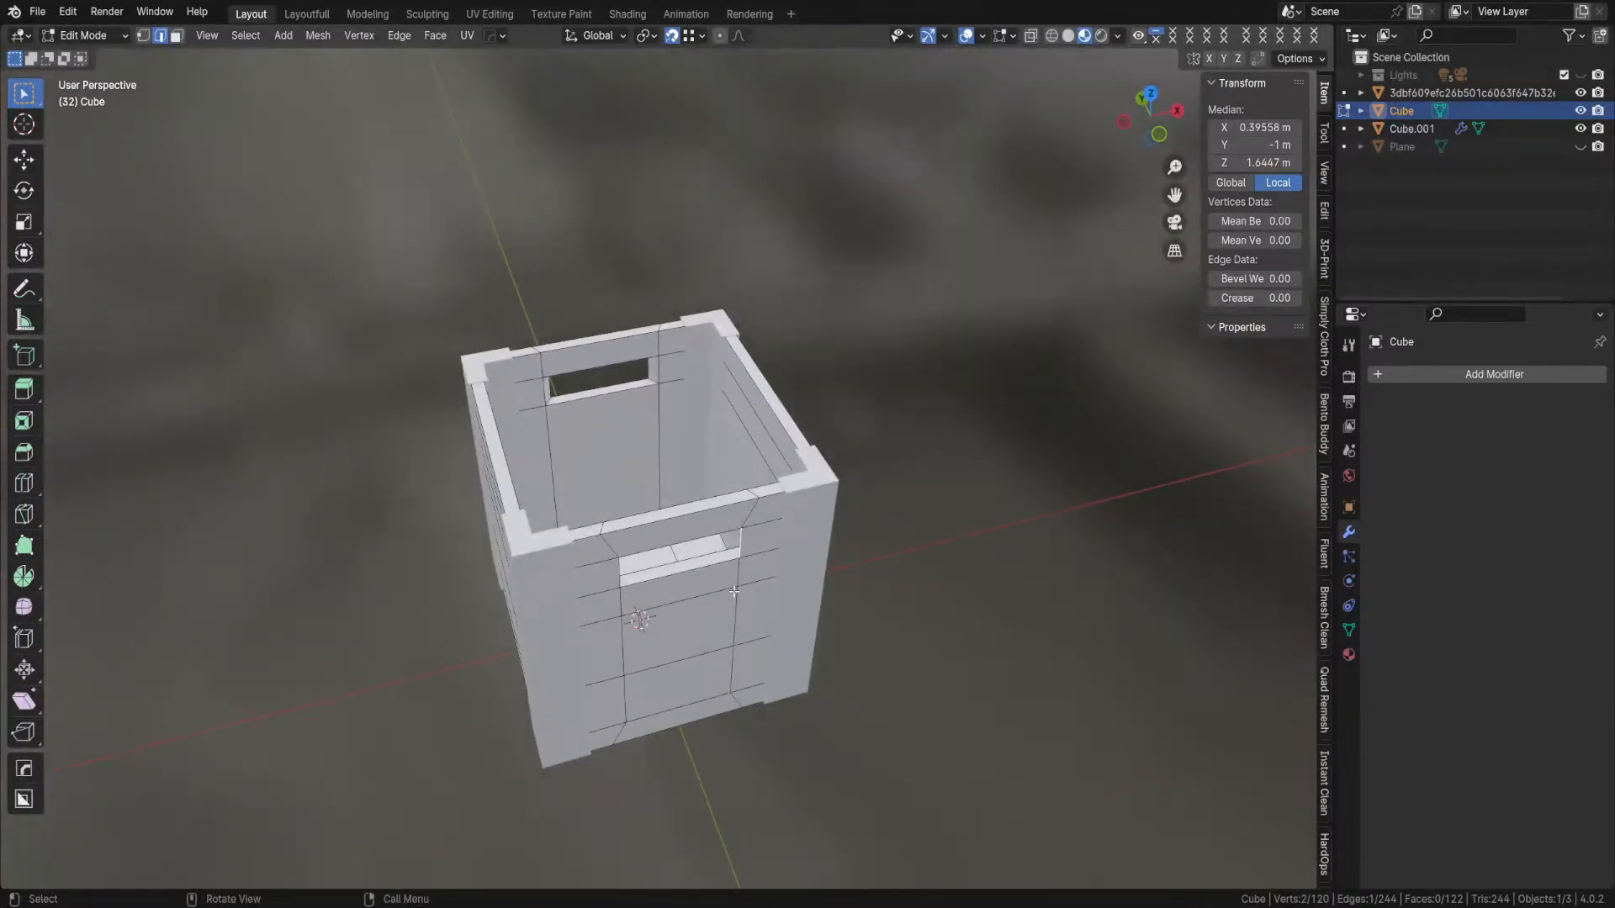
- Undo the face bridges of both handle openings
left_click(649, 371, "ctrl")
key("ctrl+z")
key("ctrl+z")
key("ctrl+z")
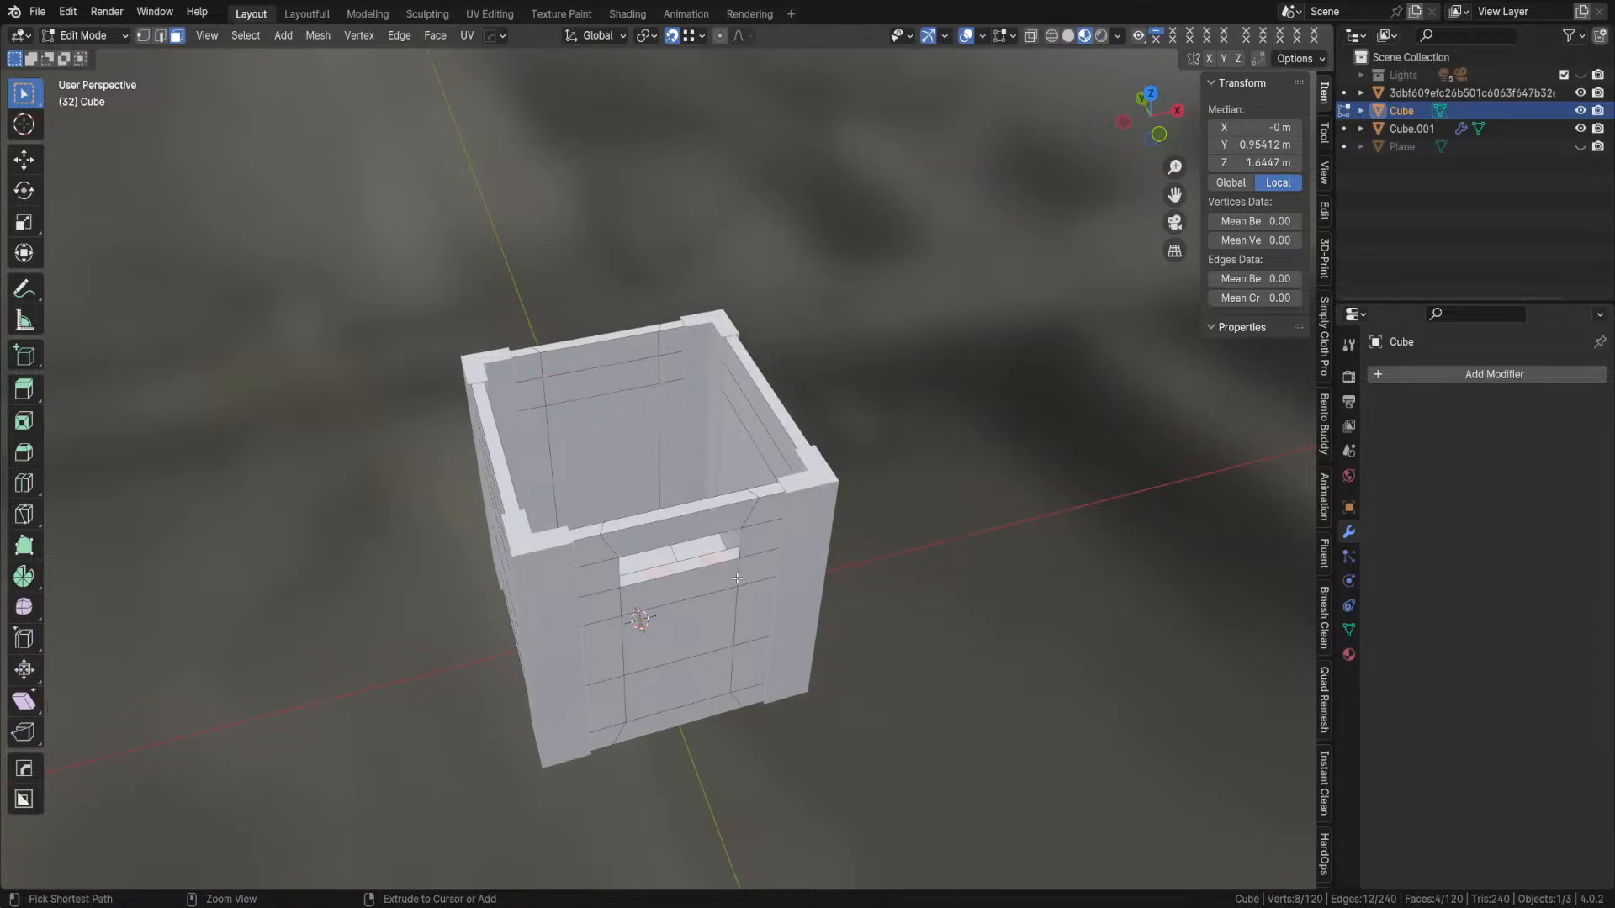
key("ctrl+z")
key("ctrl+z")
key("ctrl+z")
- Select the vertical edge loop on the handle panel's positive X side and straighten it by scaling to 0 along X
left_click(740, 581, "alt")
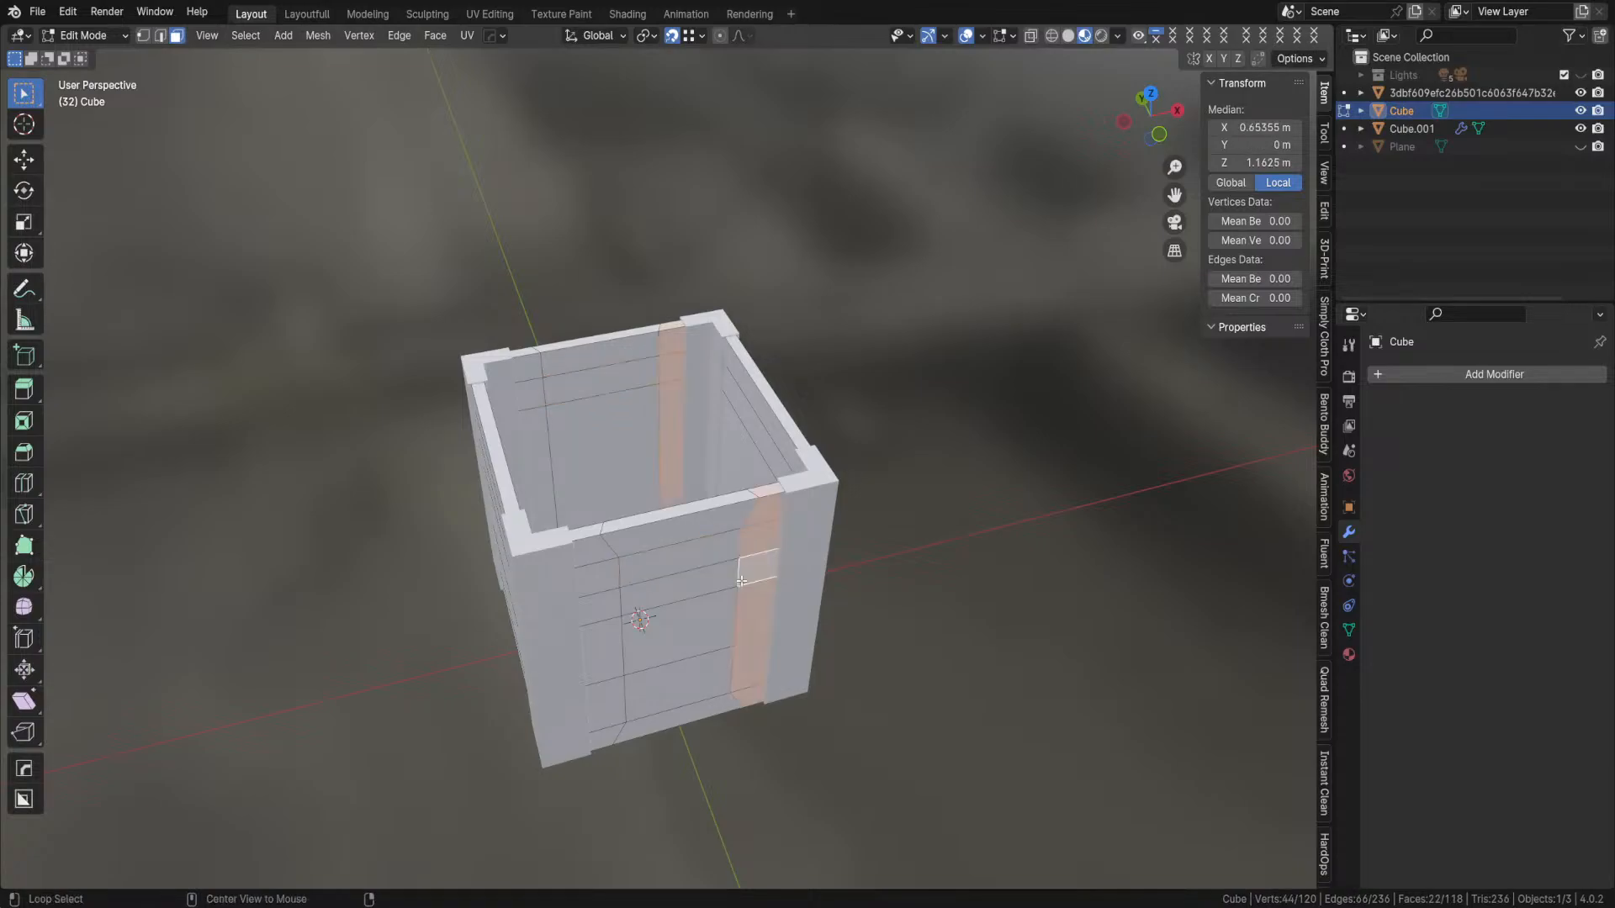
key("2")
left_click(734, 585, "alt")
left_click(740, 565, "alt")
key("s")
key("x")
key("0")
key("Return")
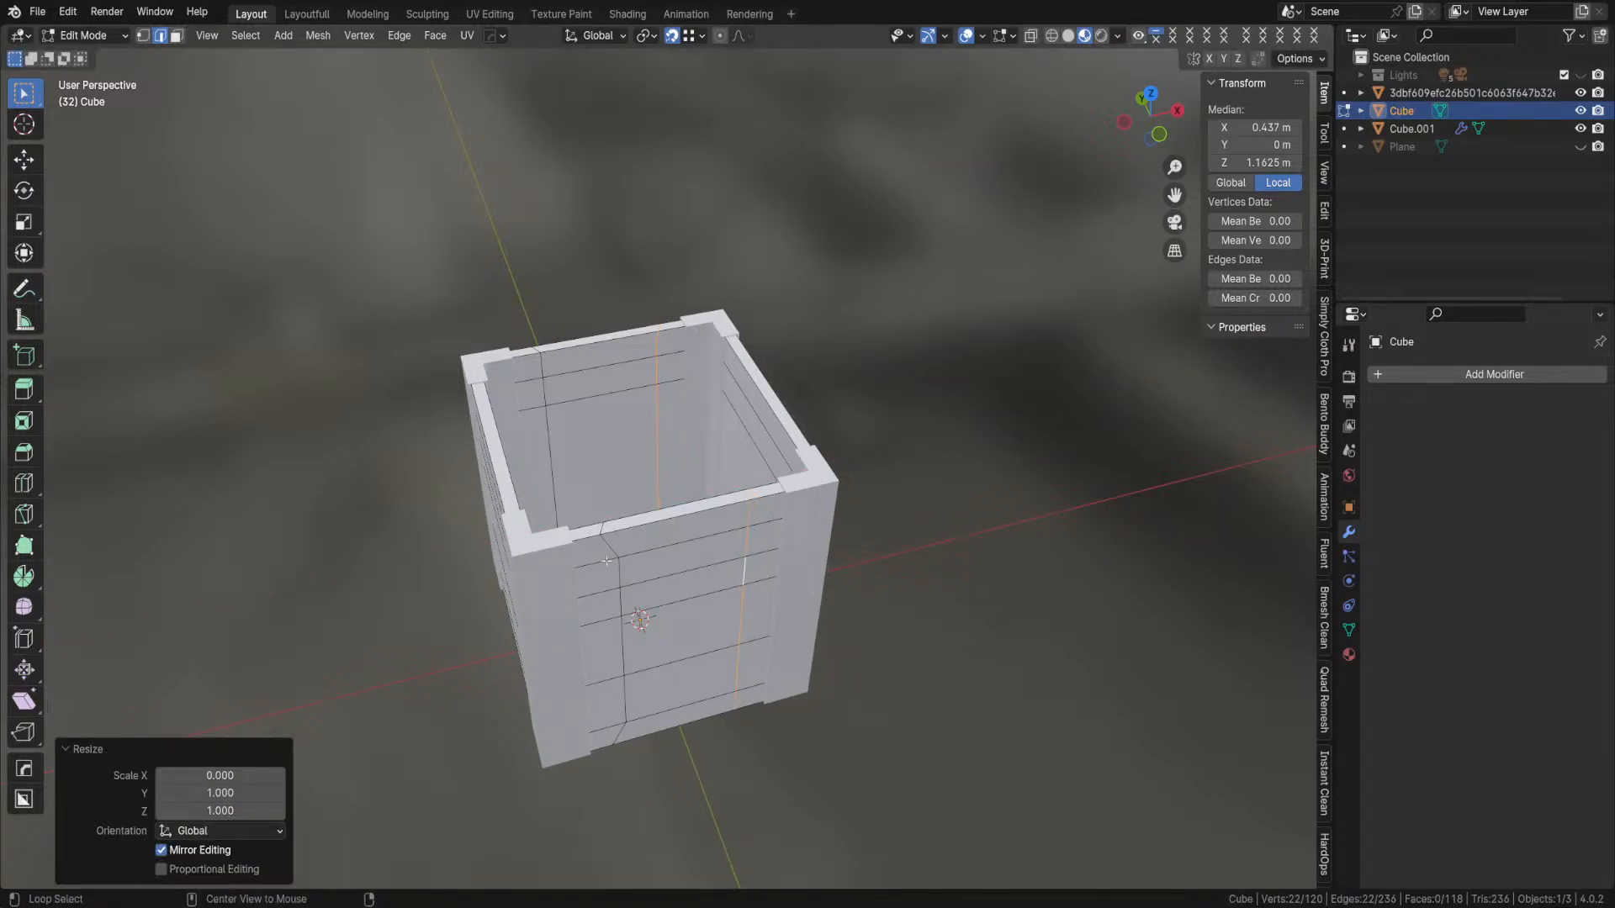
- Straighten the vertical edge loop on the handle panel's negative X side by scaling it to 0 along X
left_click(603, 559, "alt")
key("s")
key("x")
key("0")
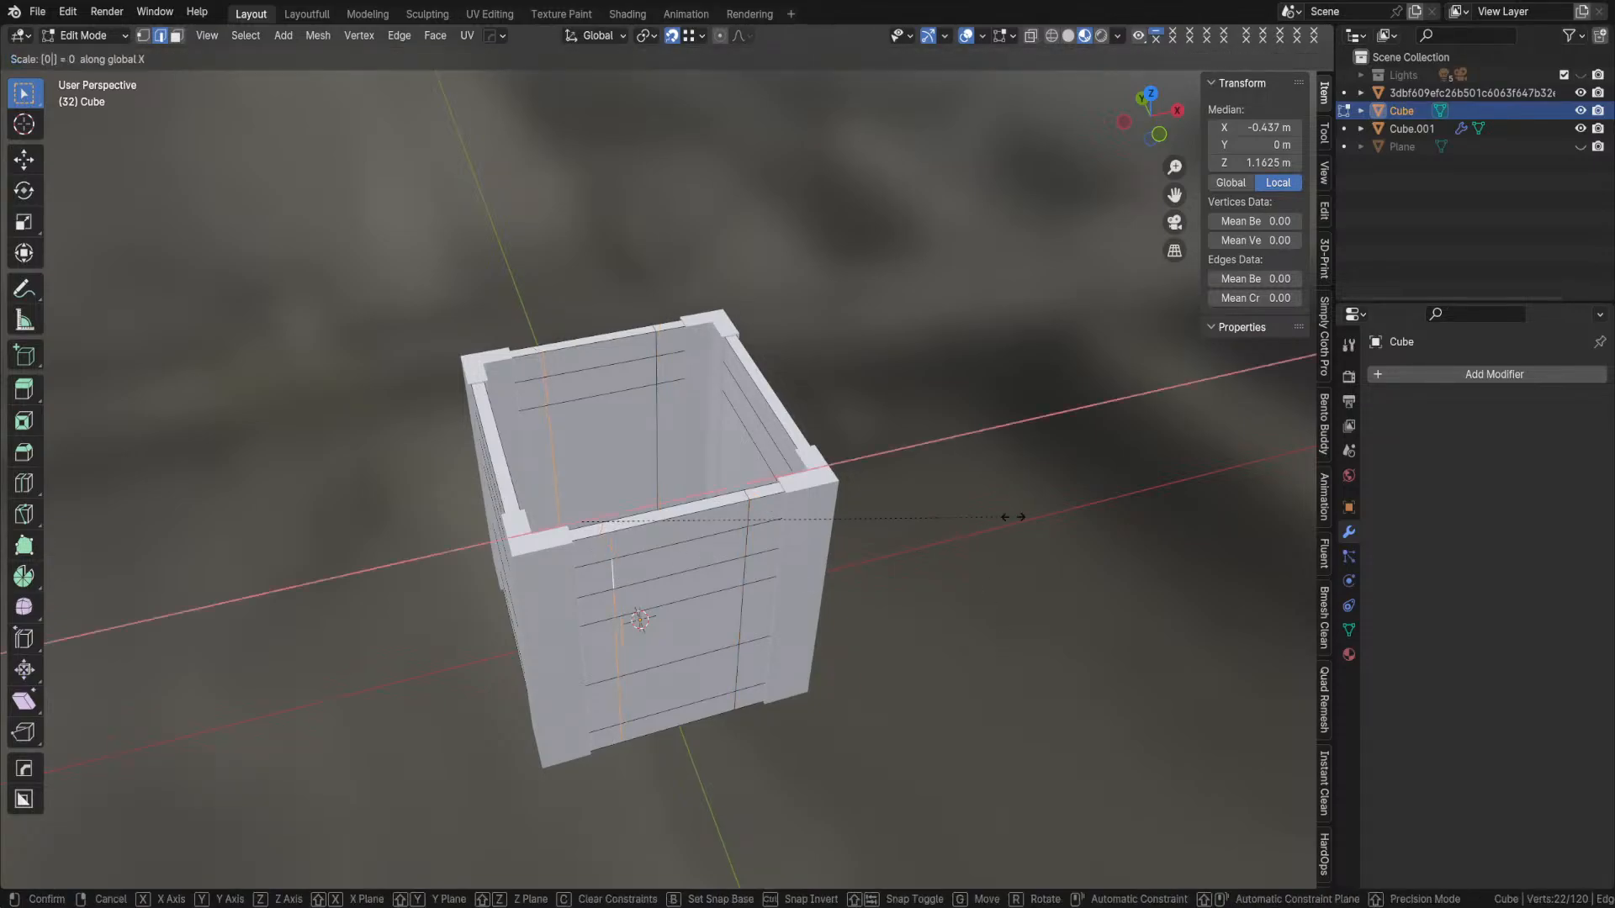
key("Return")
- Bridge the inner and outer handle faces of the front wall, using the straightened edges as the opening's sides
key("3")
left_click(679, 559)
middle_click_drag(679, 558, 934, 580)
left_click(715, 559, "shift")
right_click(715, 559)
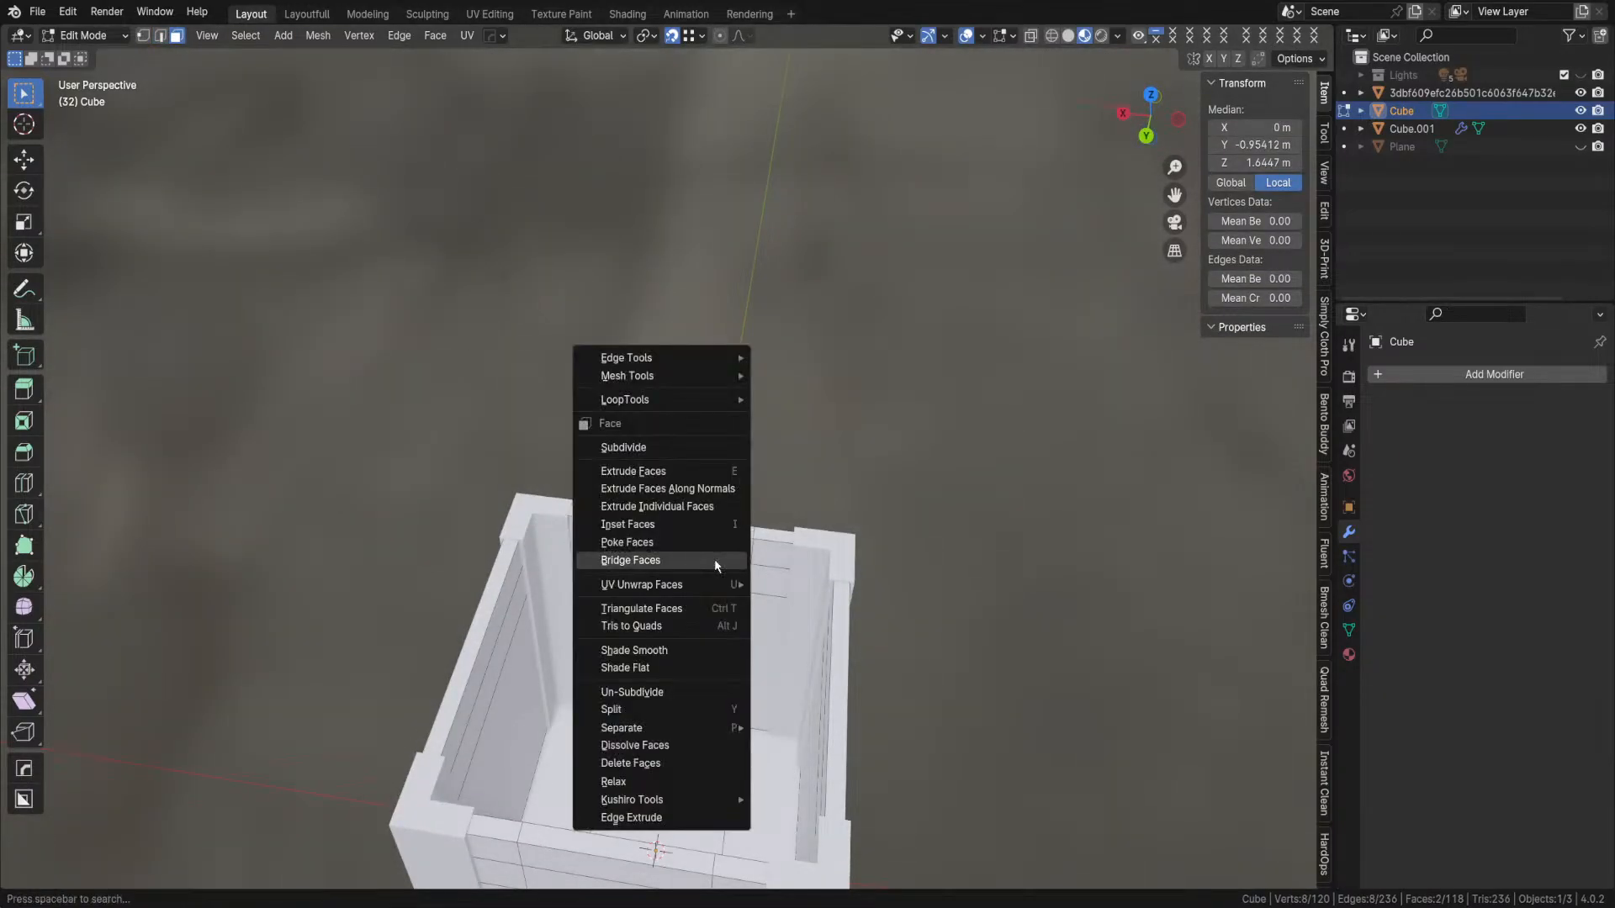
left_click(713, 559)
- Bridge the inner and outer handle faces on the opposite back wall to cut its handle opening
middle_click_drag(714, 558, 451, 507)
left_click(434, 475)
middle_click_drag(286, 572, 479, 538)
left_click(448, 480, "shift")
right_click(447, 480)
left_click(447, 479)
middle_click_drag(447, 480, 579, 505)
- Add two vertical loop cuts through the two walls without handles, evenly spaced with a slide factor of 0
middle_click_drag(385, 627, 671, 386)
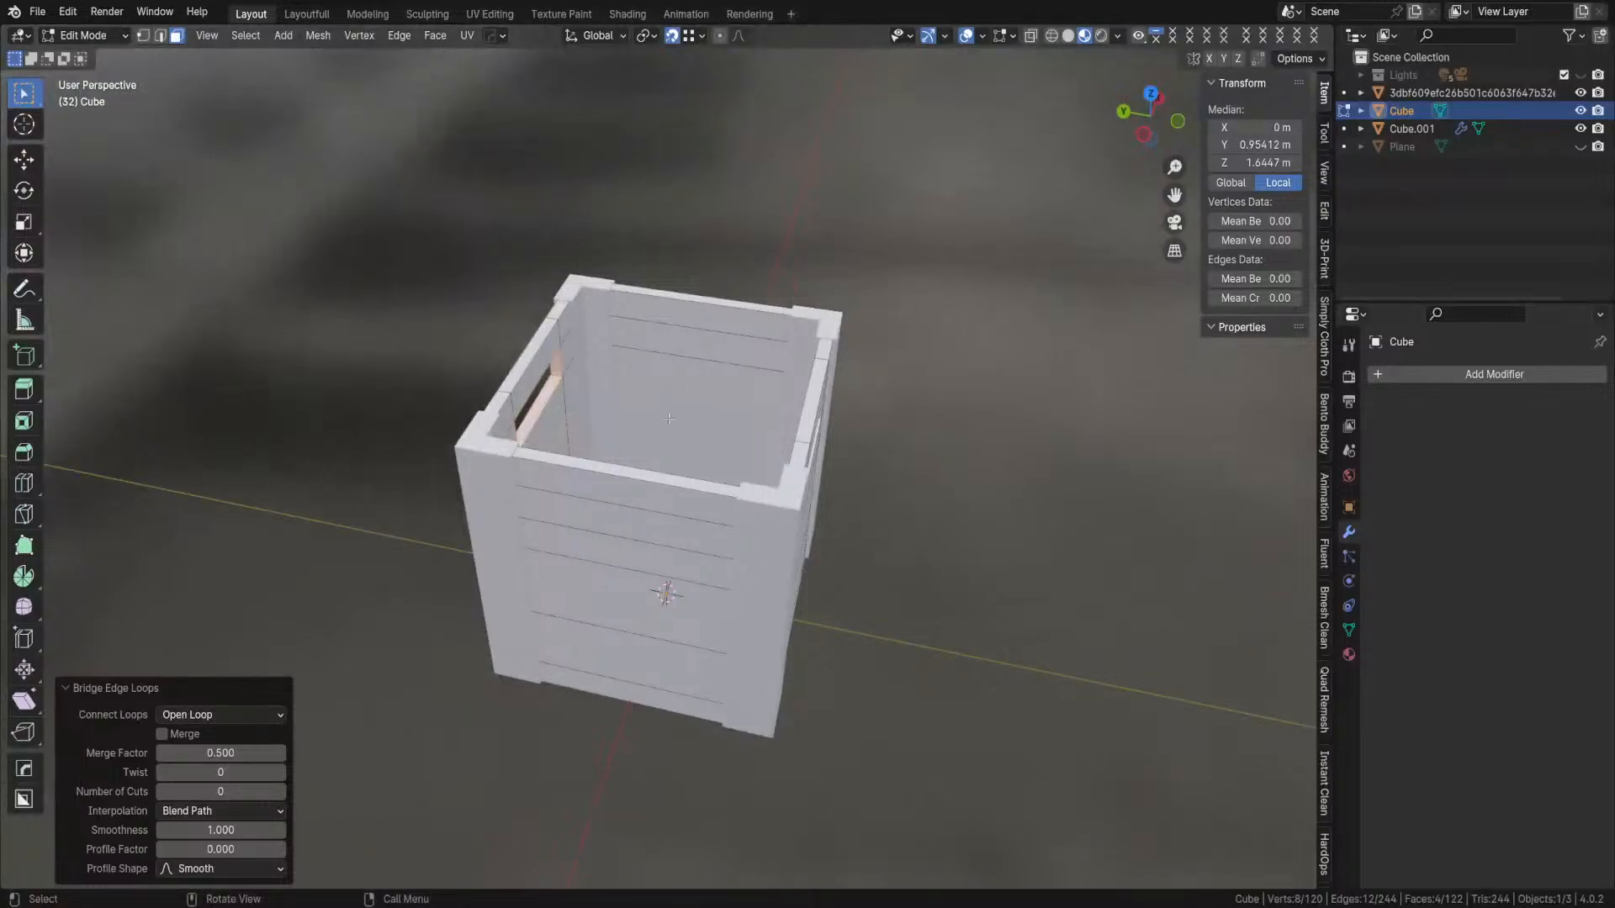
middle_click_drag(655, 469, 656, 505)
key("ctrl+r")
scroll(625, 515, "up", 1)
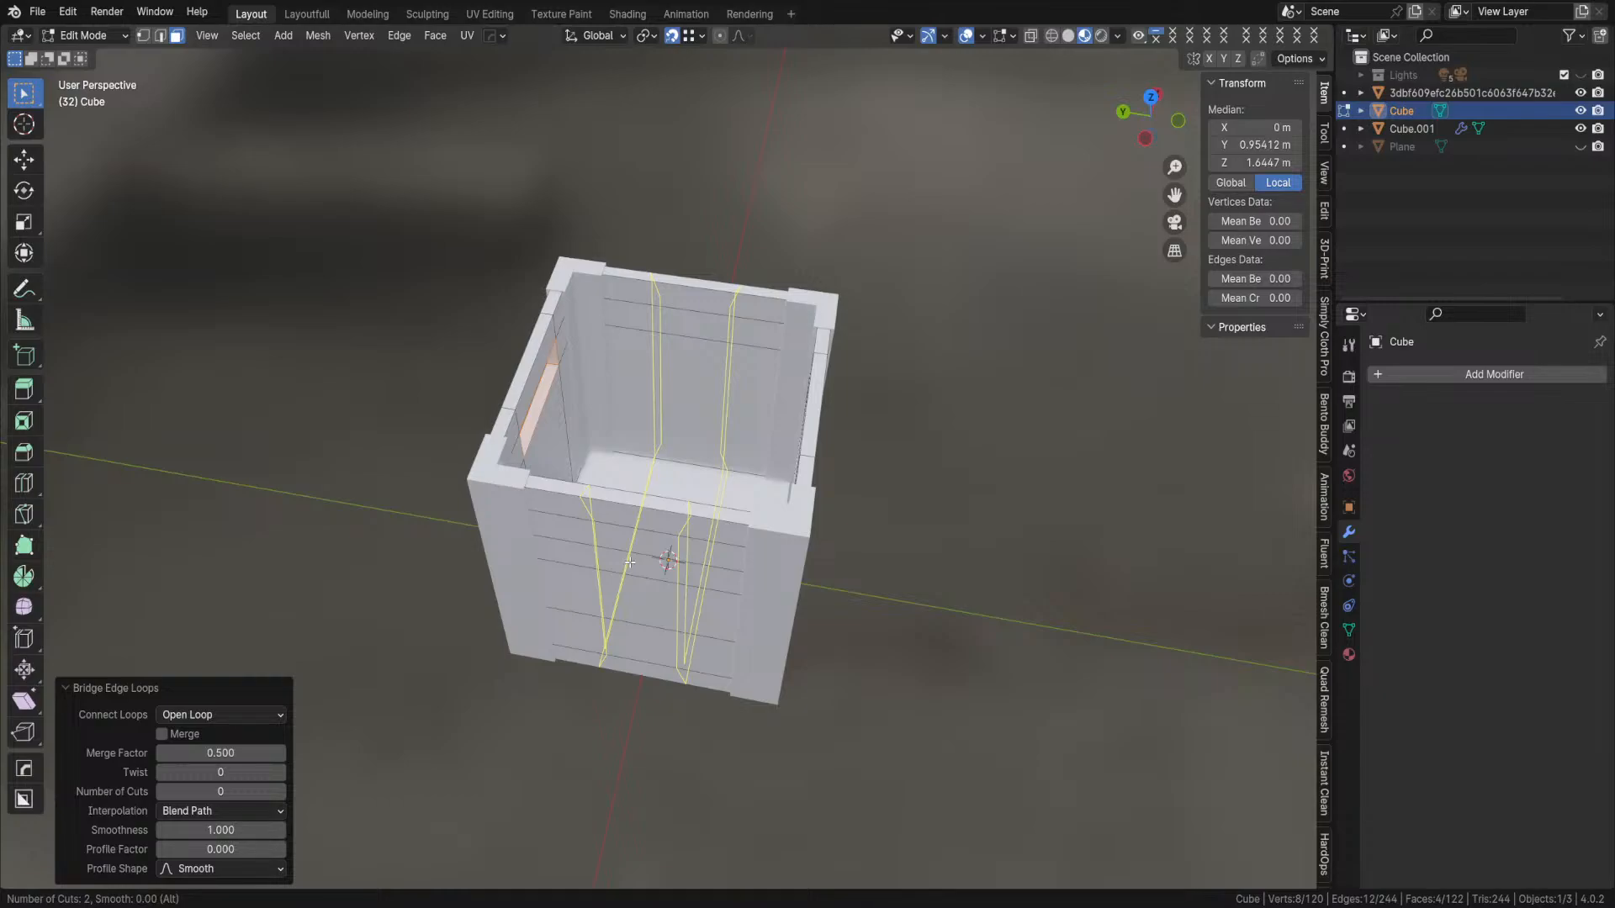
left_click(648, 505)
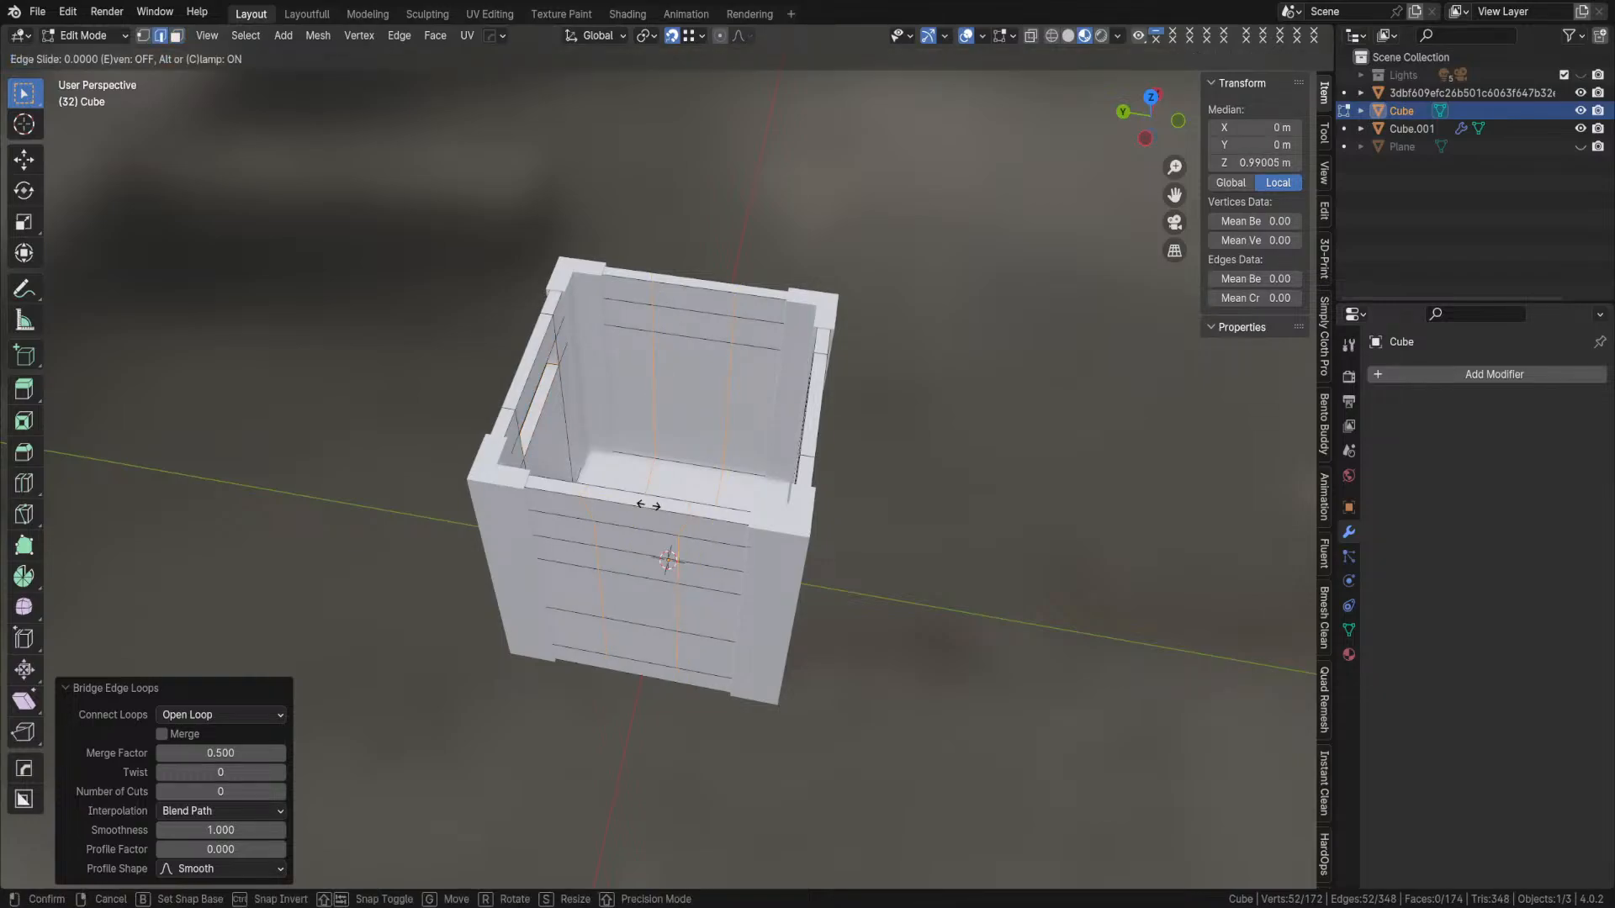
left_click(648, 505)
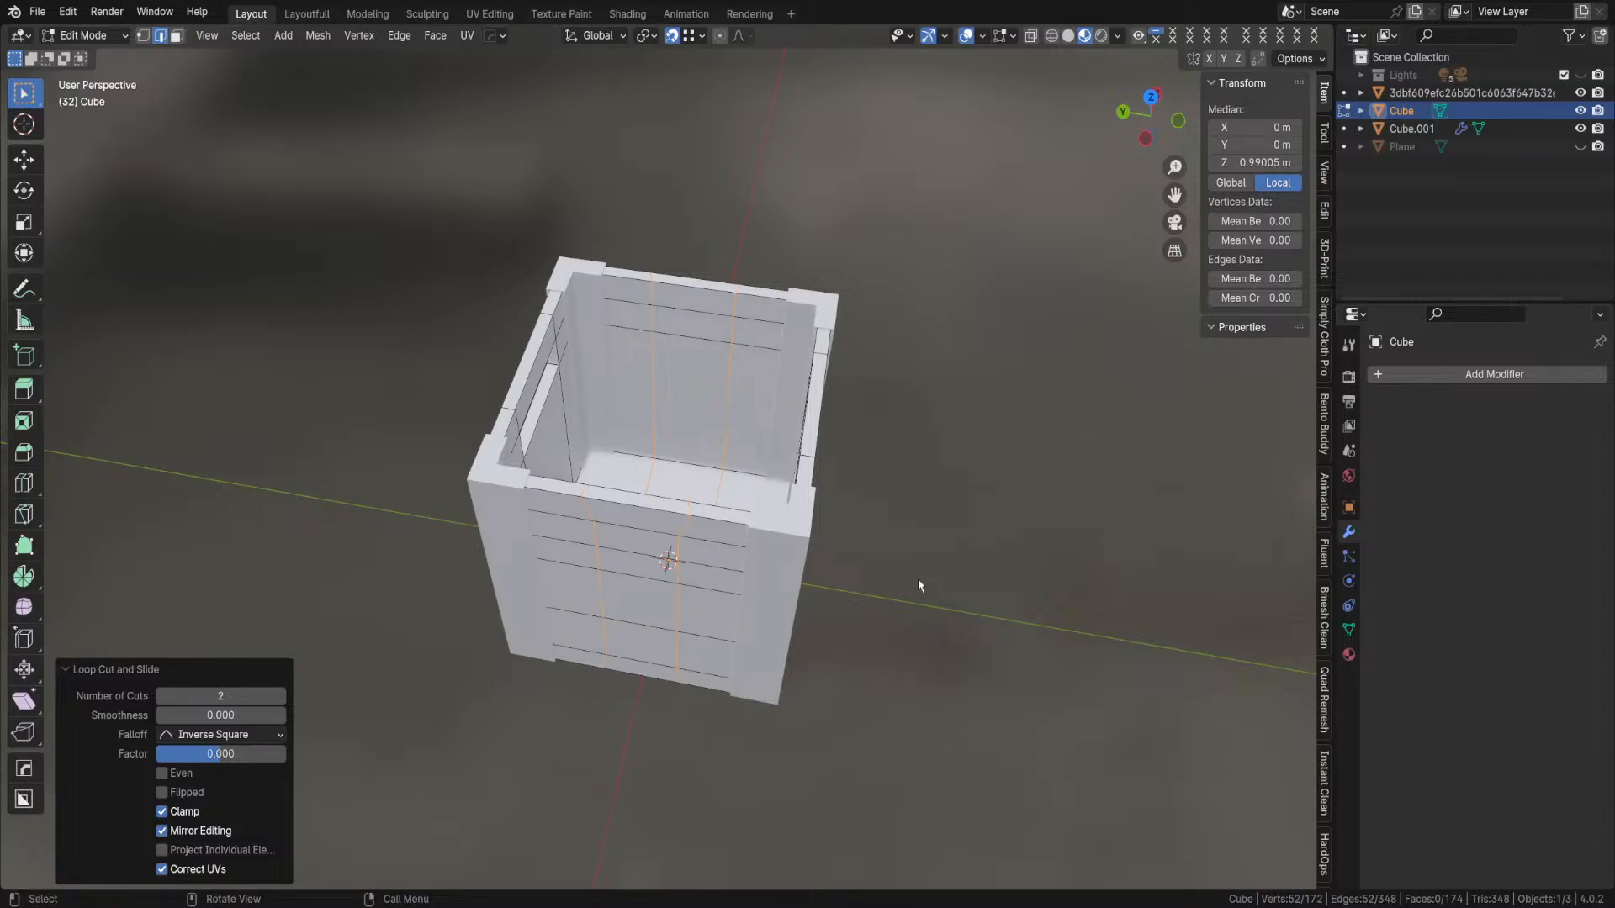
- Straighten the vertical edge loop on the negative Y side by scaling it to 0 along Y, with X-ray display enabled
left_click(1028, 38)
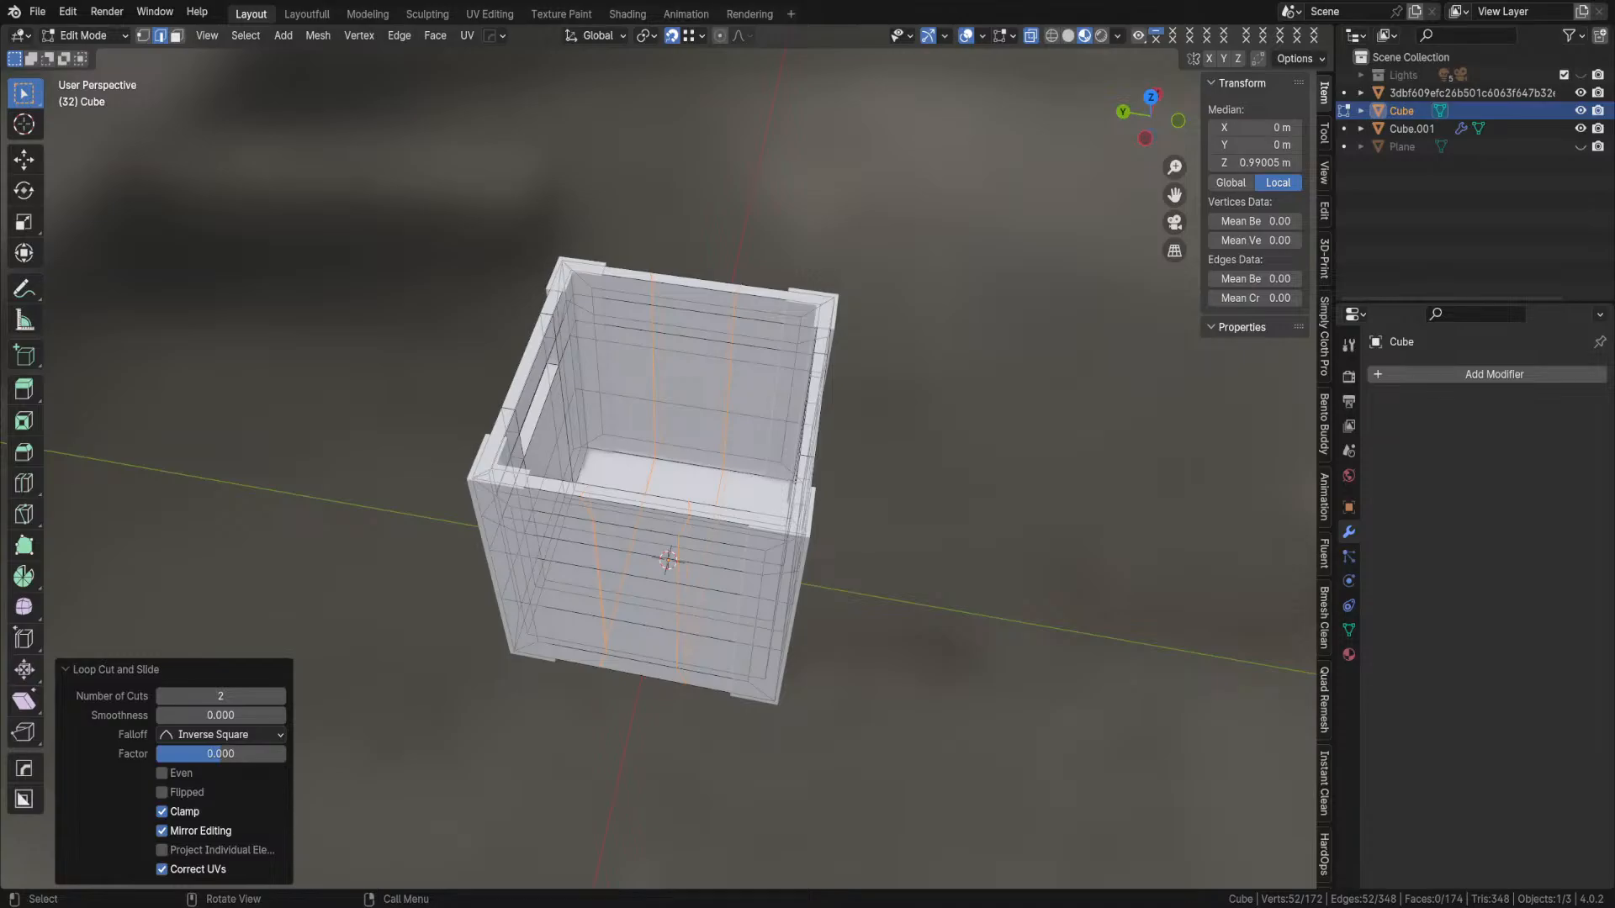
left_click(676, 644, "alt")
key("s")
key("y")
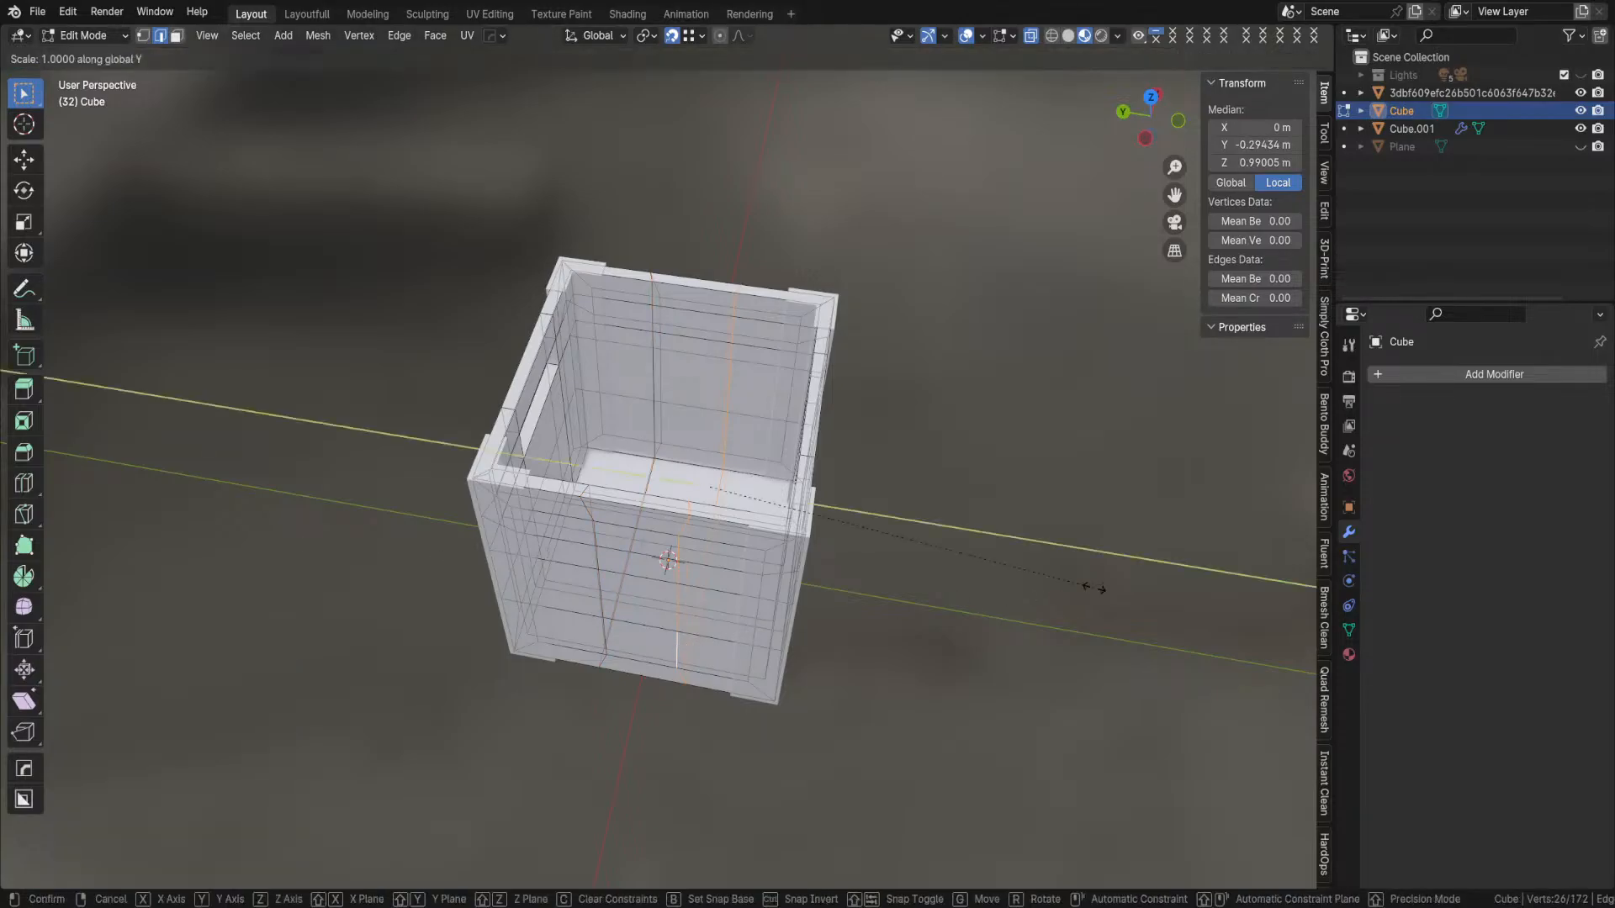
key("0")
key("Return")
- Straighten the vertical edge loop on the positive Y side by scaling it to 0 along Y
left_click(599, 588, "alt")
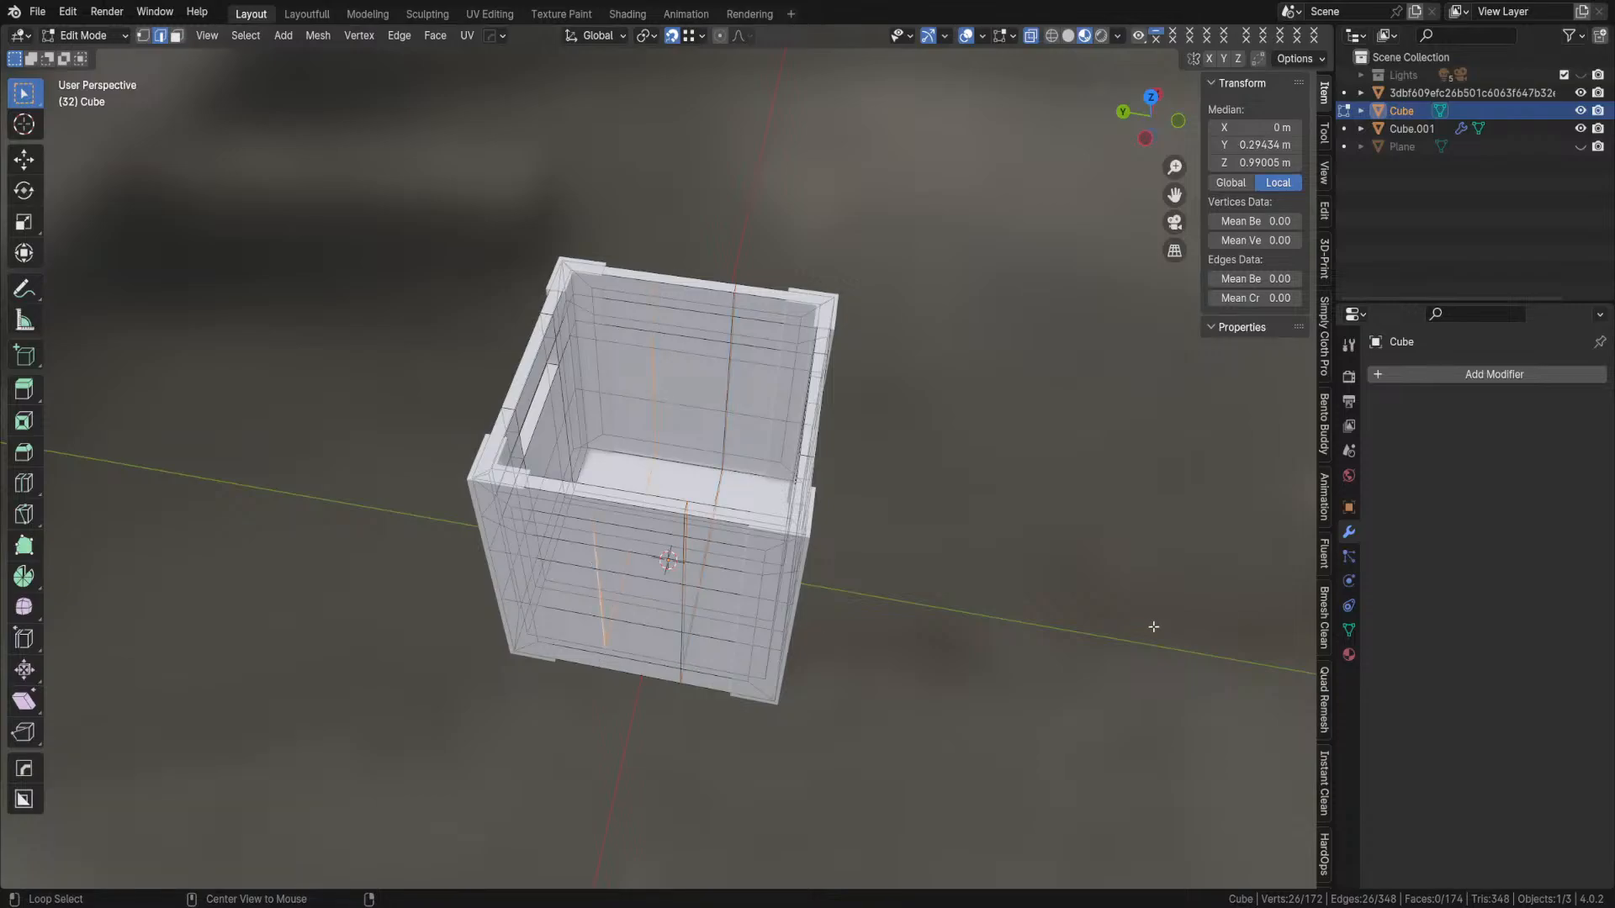
key("s")
key("y")
key("0")
key("Return")
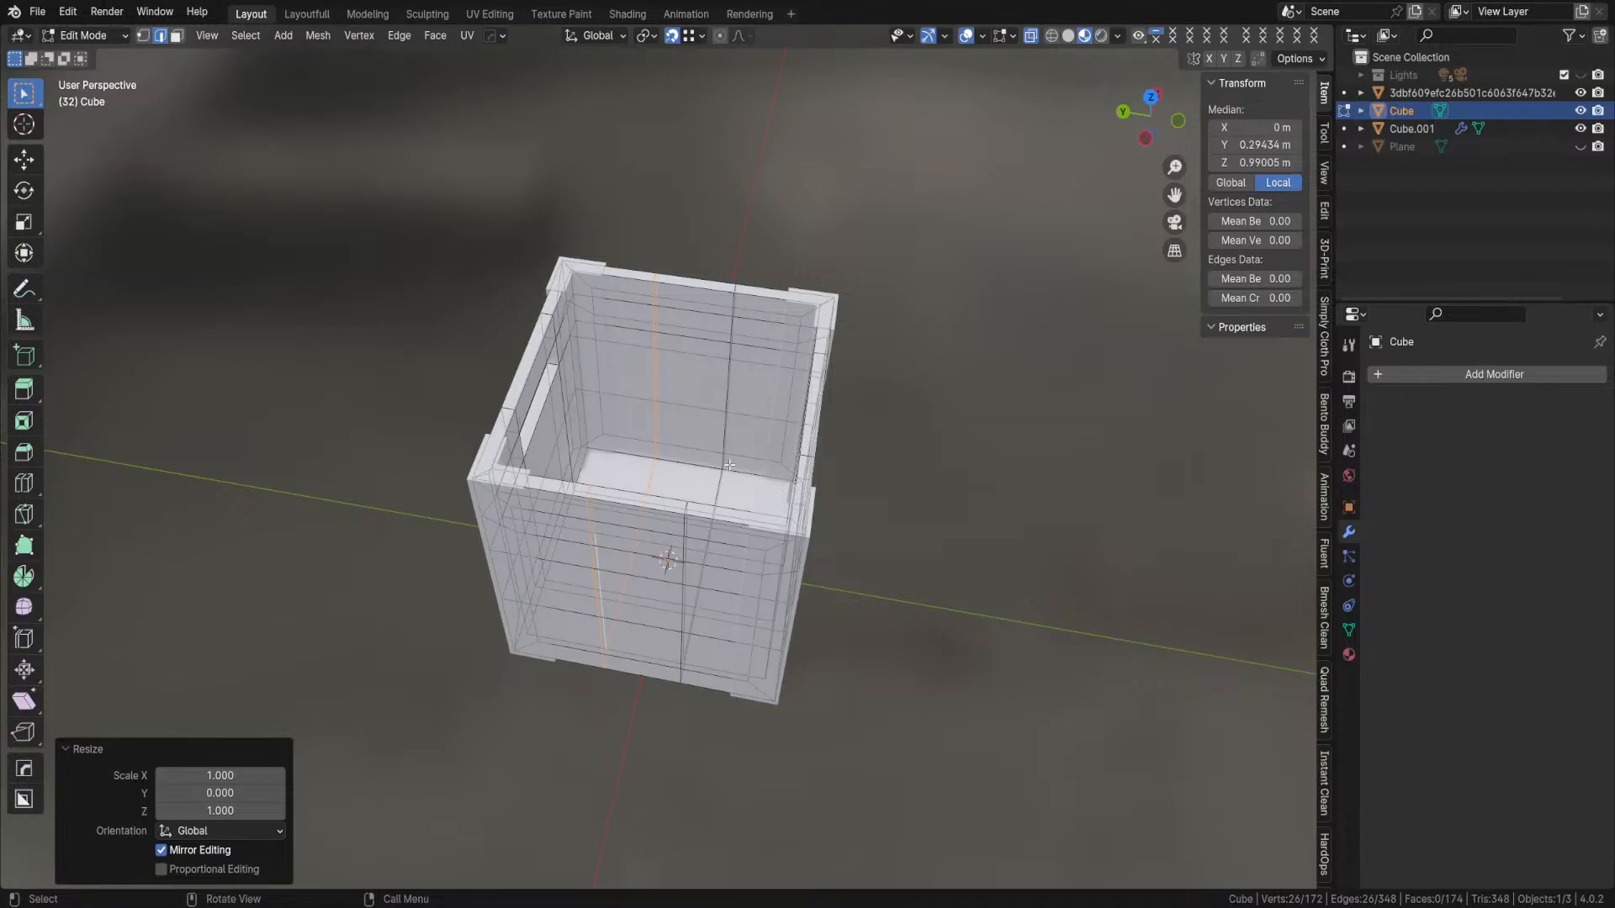
- Spread both straightened edge loops apart along Y by a factor of about 1.411, turn X-ray off and clear the selection
left_click(726, 424, "alt+shift")
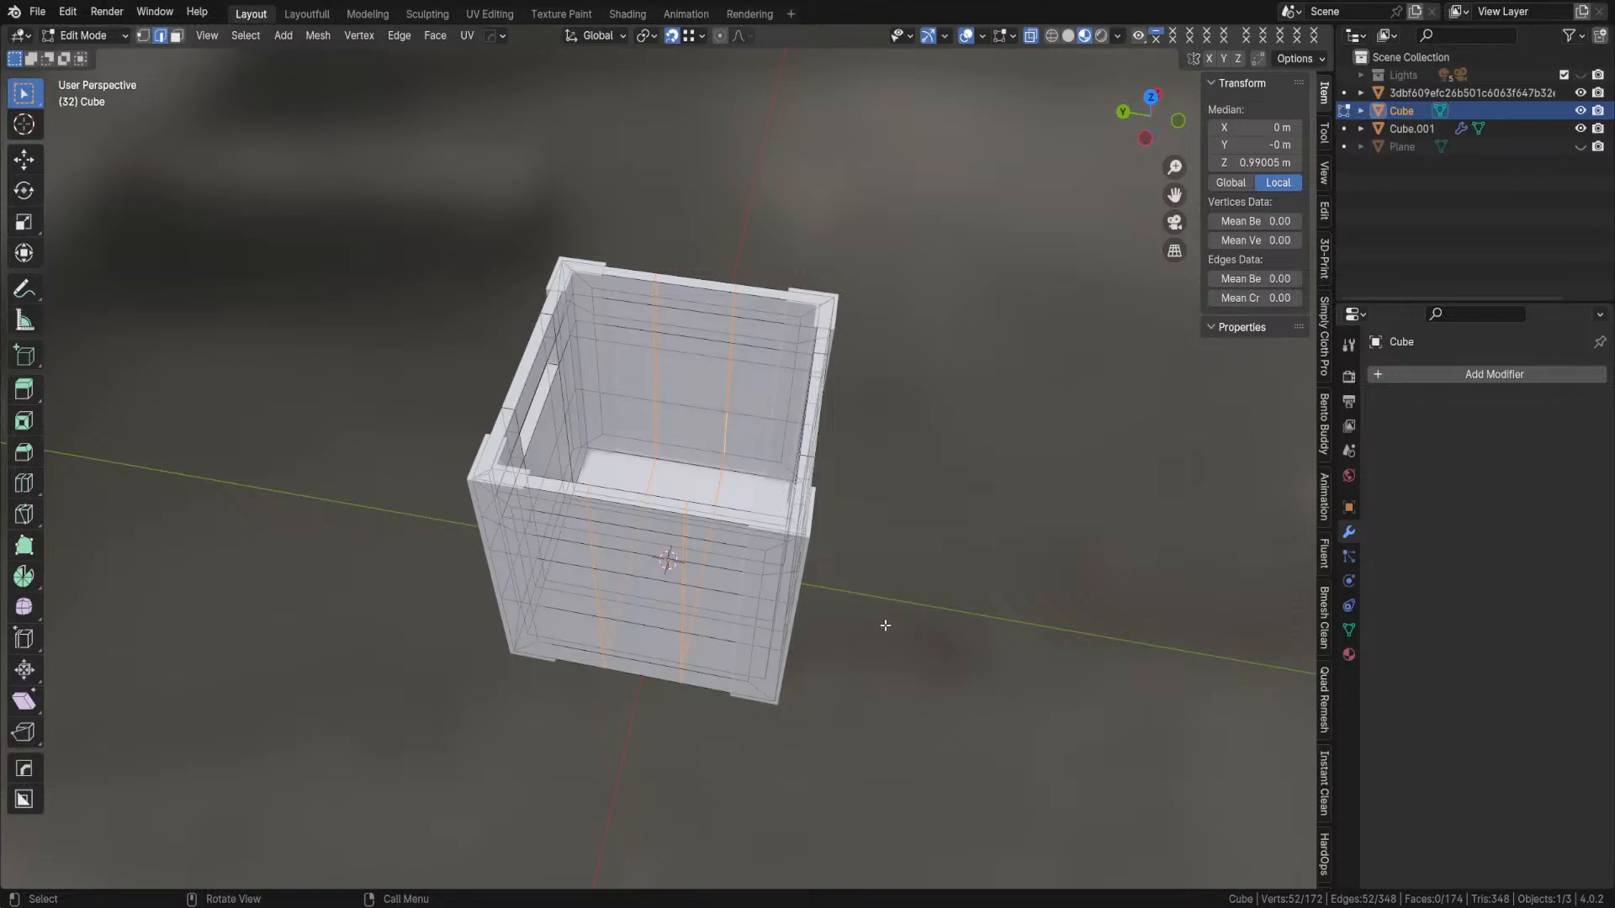
middle_click_drag(885, 650, 966, 685)
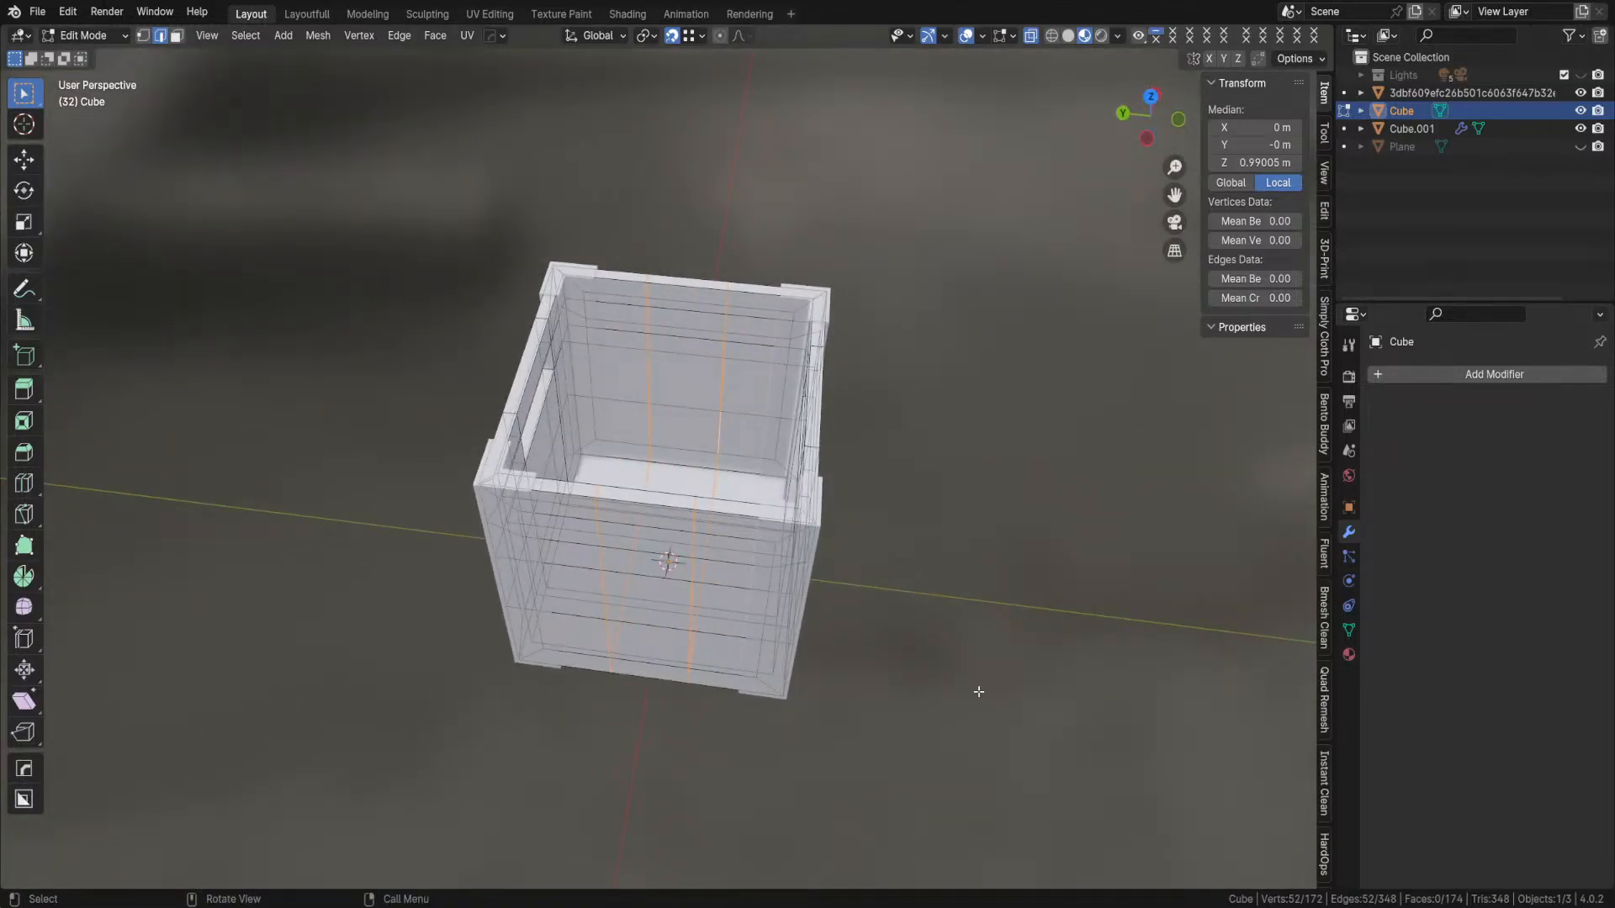
key("s")
key("y")
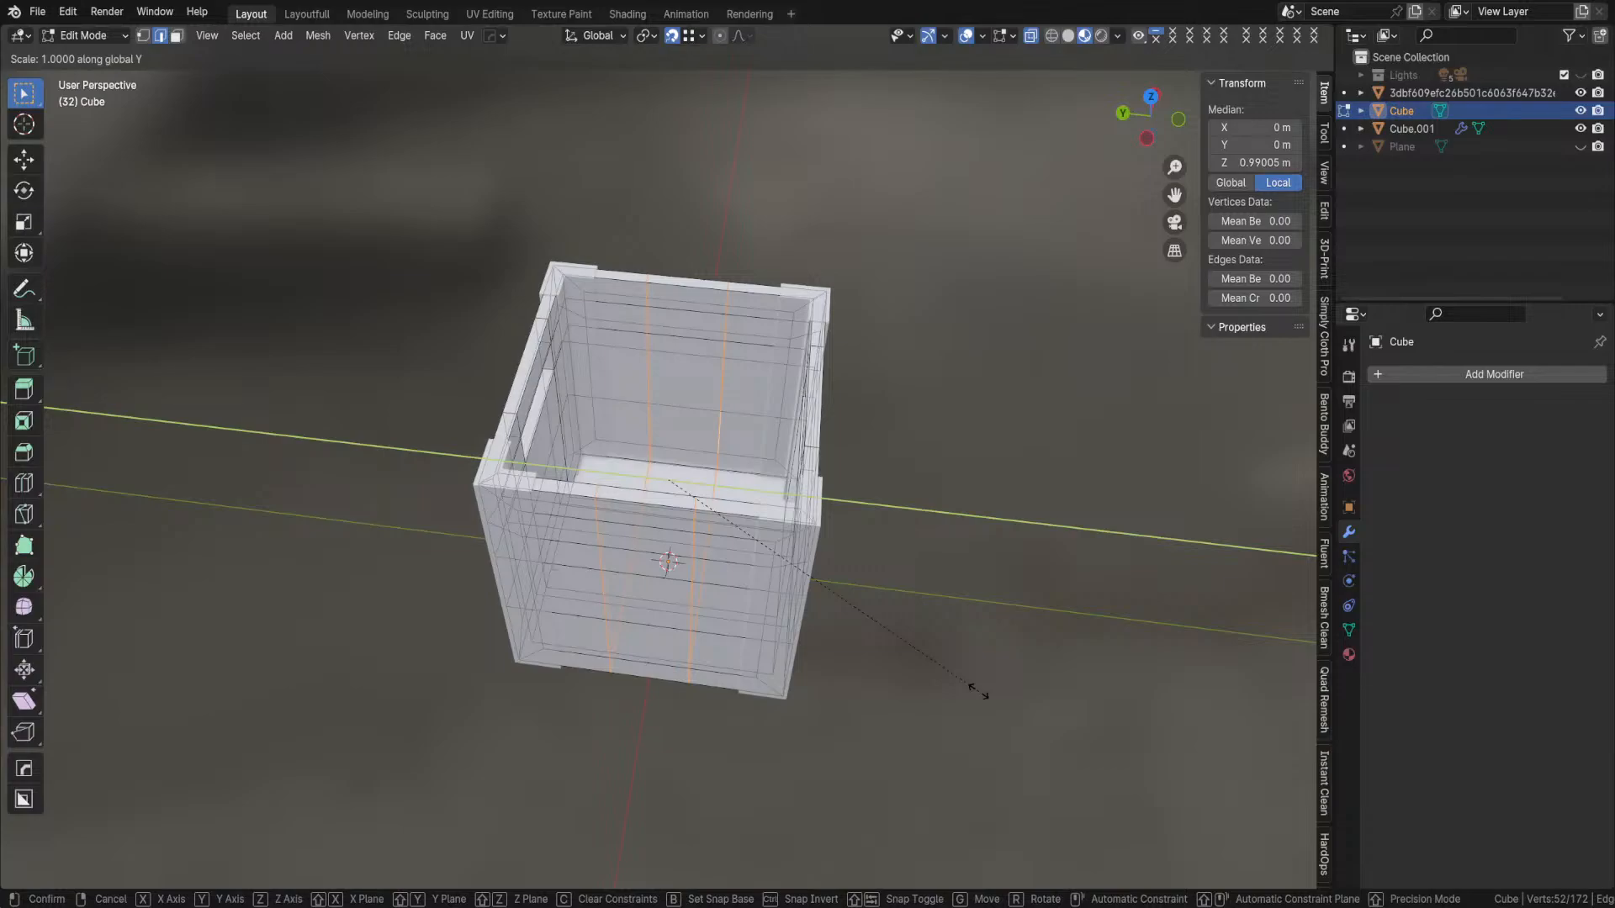
left_click(1134, 723)
middle_click_drag(1194, 765, 1124, 303)
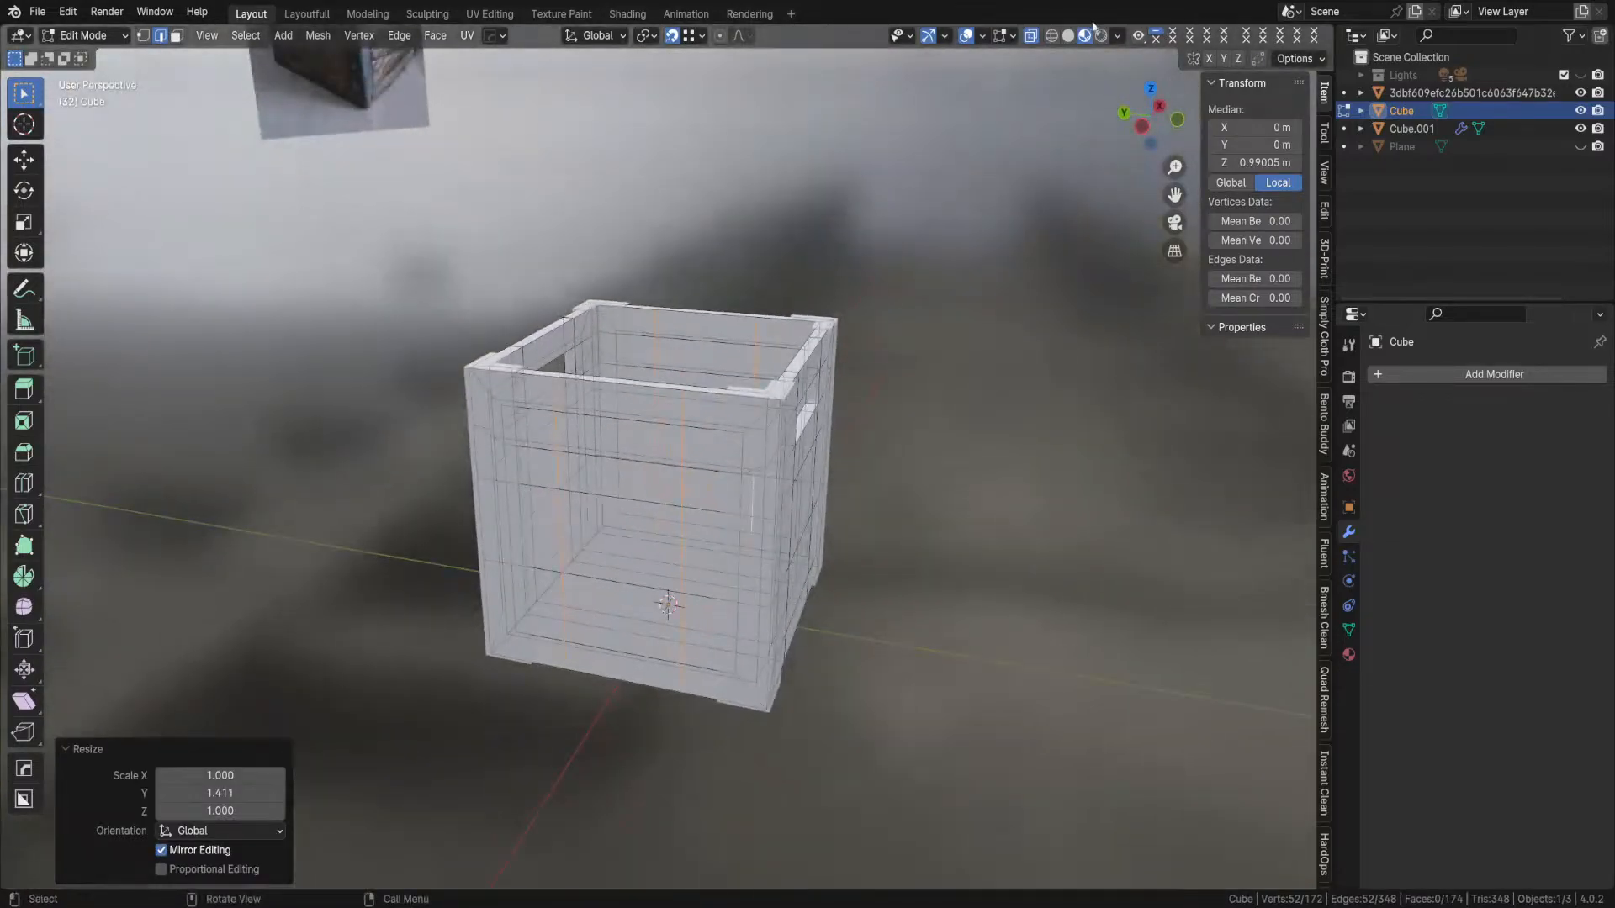
left_click(1038, 35)
middle_click_drag(962, 587, 869, 585)
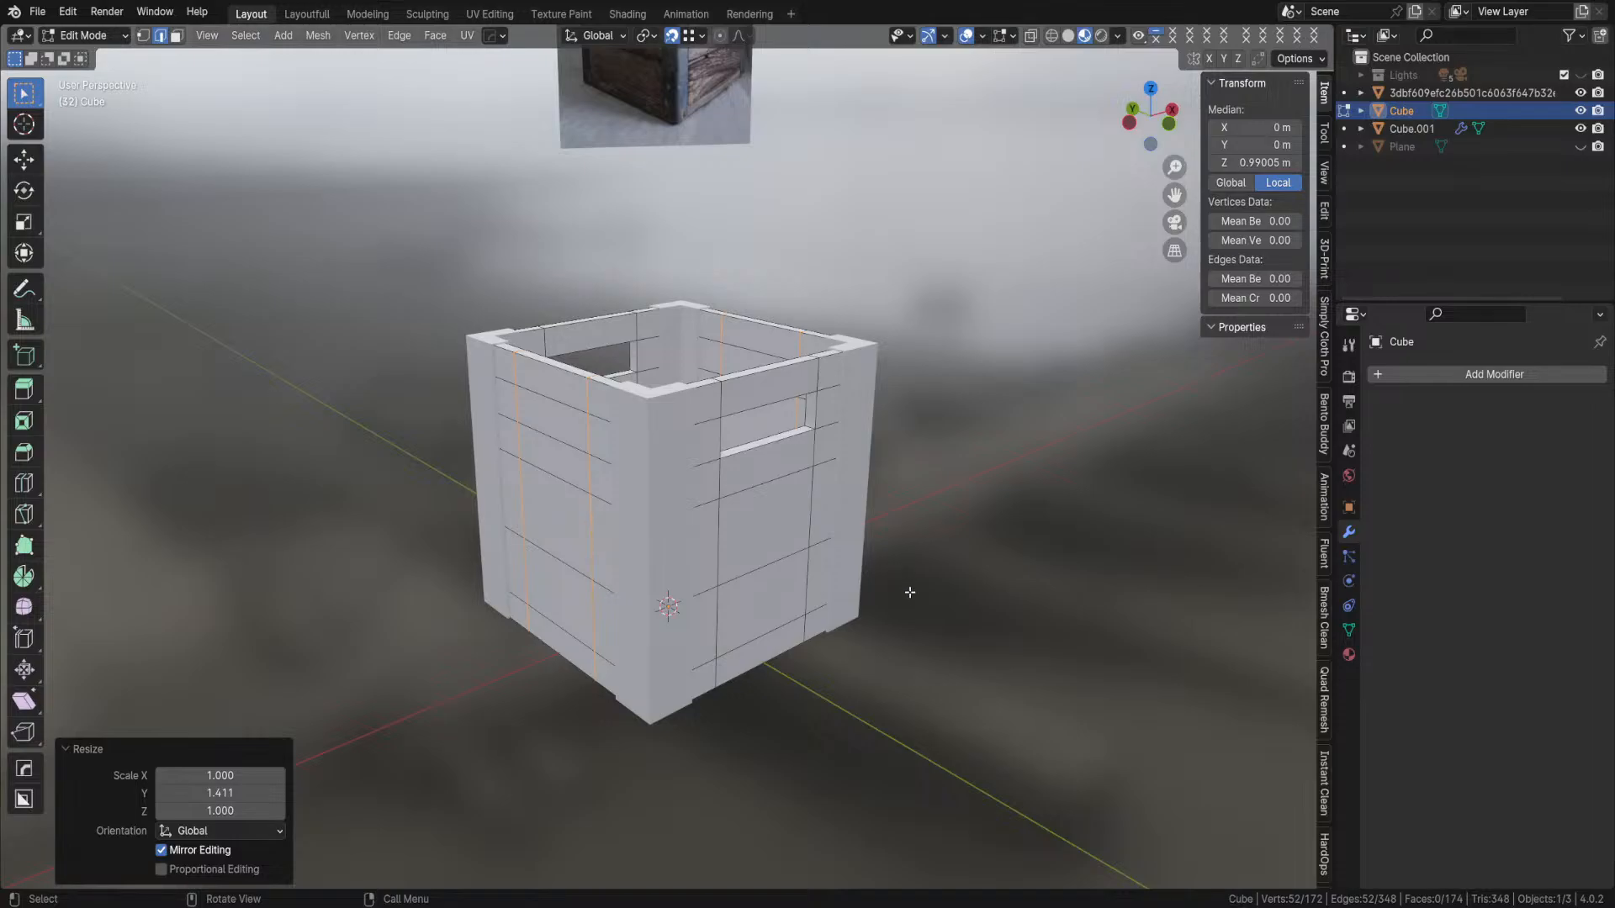
left_click(962, 586)
middle_click_drag(966, 587, 995, 587)
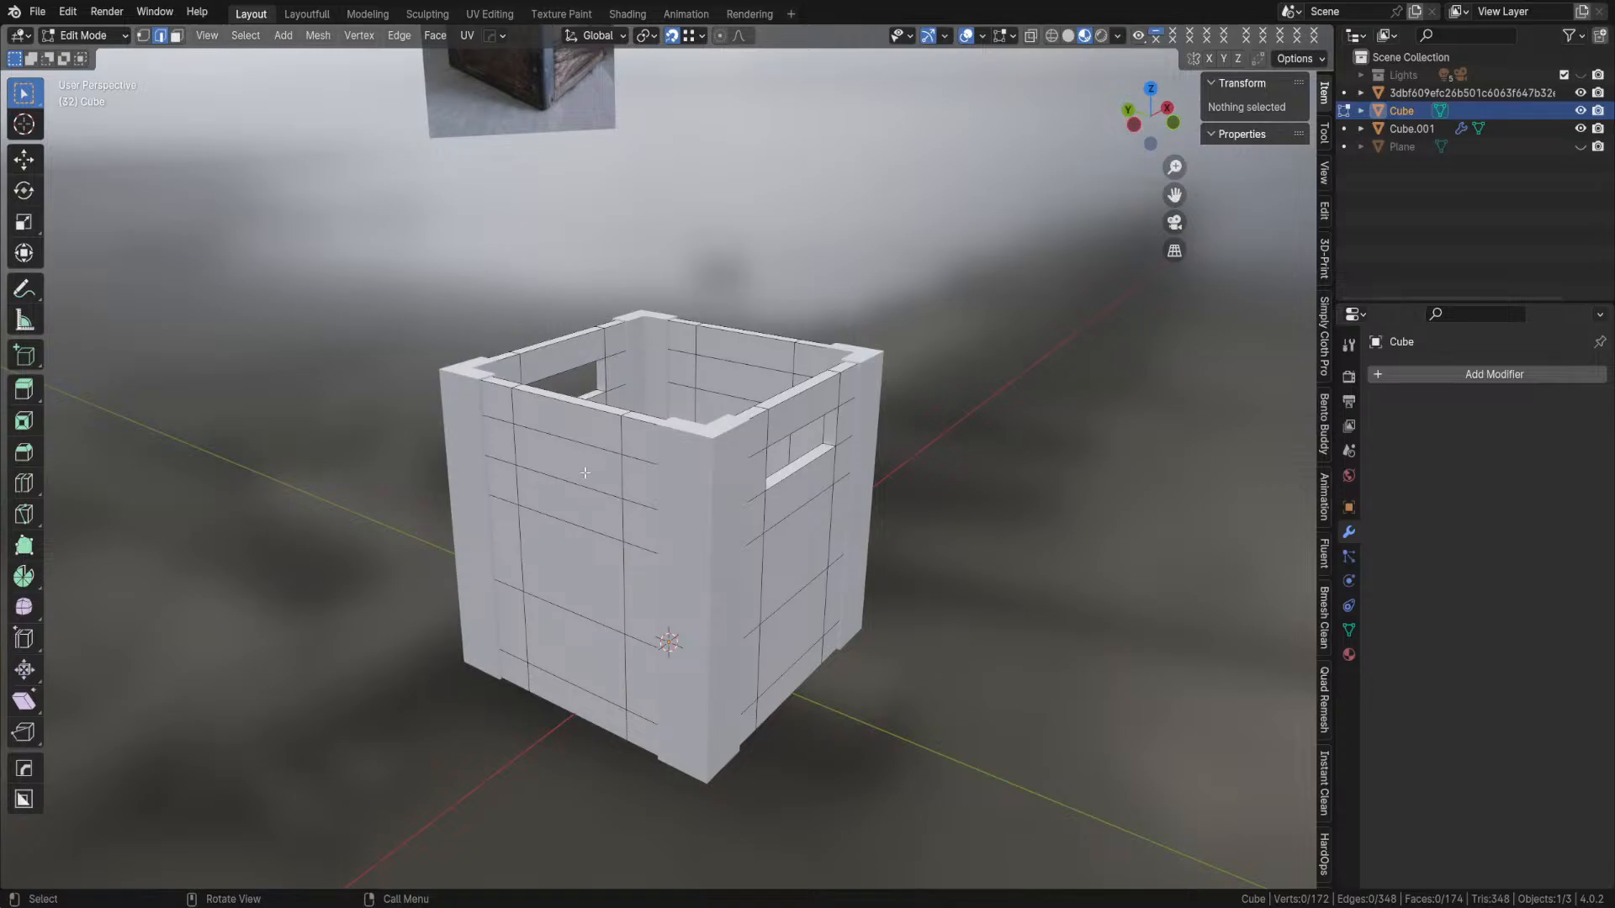
- Bridge the inner and outer handle faces of the negative X wall to cut its handle opening
left_click(585, 472)
key("3")
left_click(585, 473)
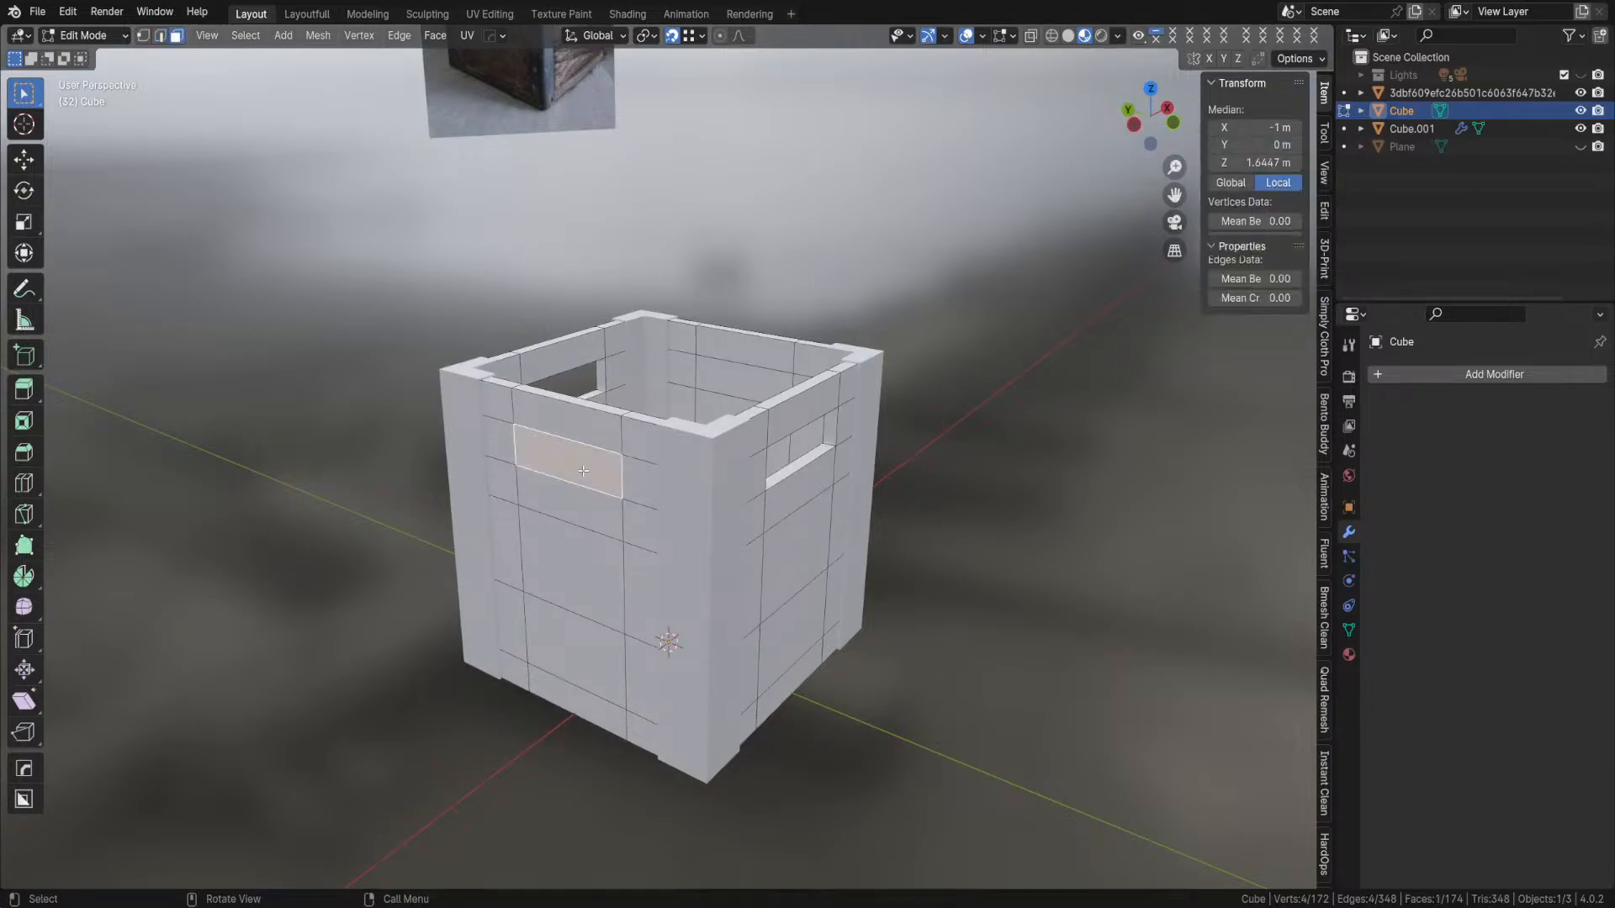
mouse_move(616, 464)
middle_mouse_down()
mouse_move(605, 538)
mouse_move(596, 461)
middle_mouse_up()
left_click(596, 462, "shift")
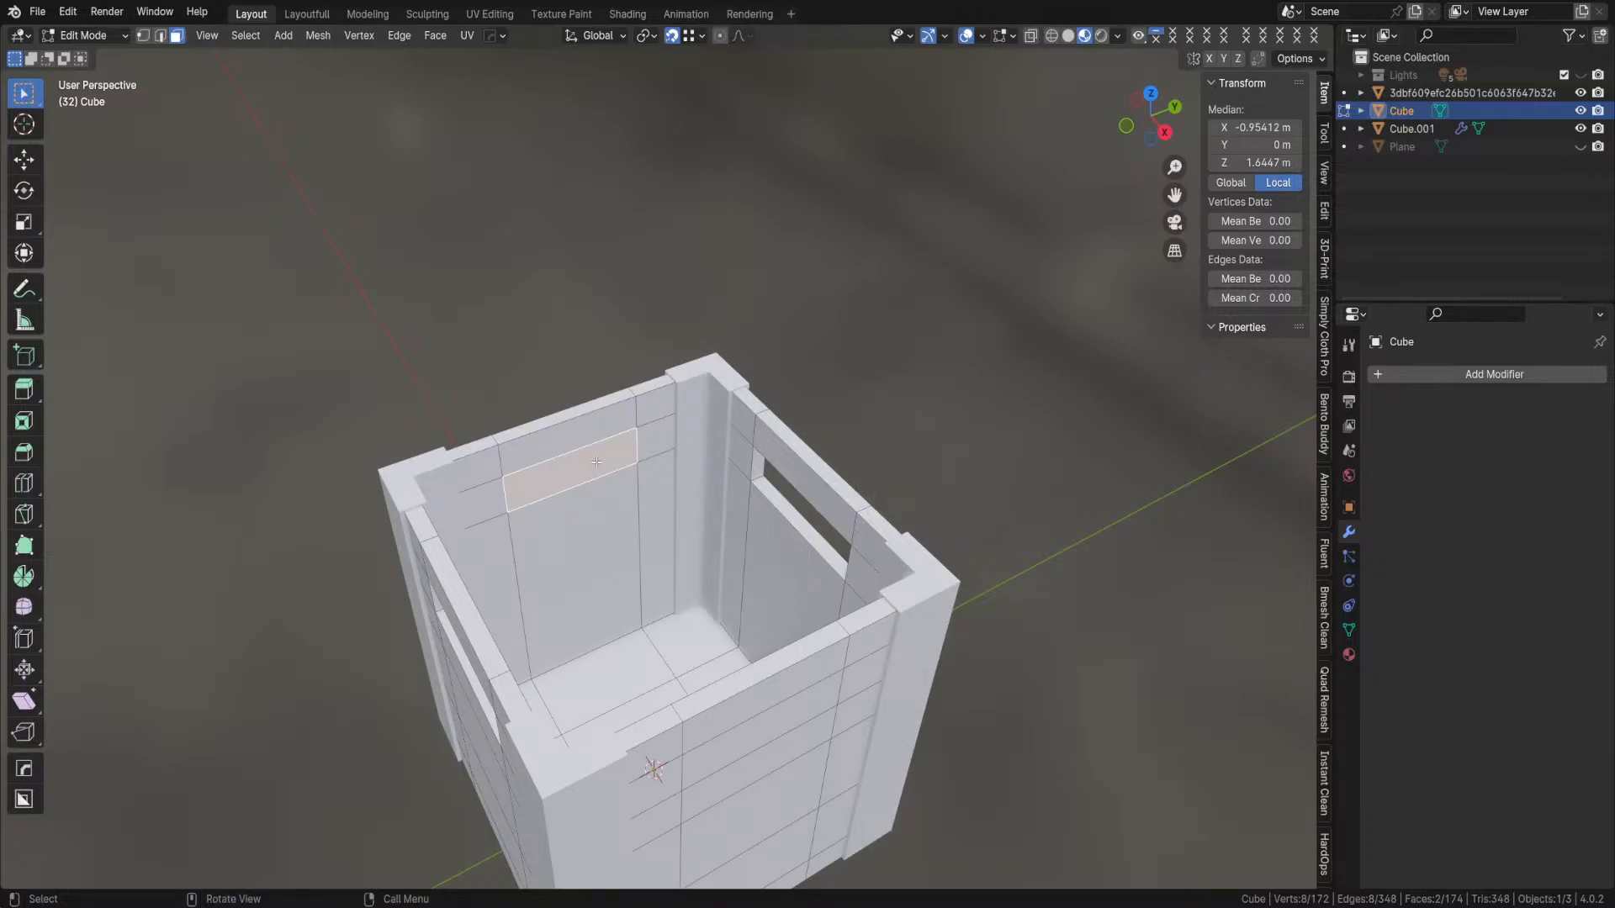
right_click(596, 462)
left_click(588, 460)
- Bridge the inner and outer handle faces of the positive X wall to cut its handle opening
left_click(586, 718)
middle_click_drag(587, 718, 744, 730)
left_click(744, 730, "shift")
right_click(744, 730)
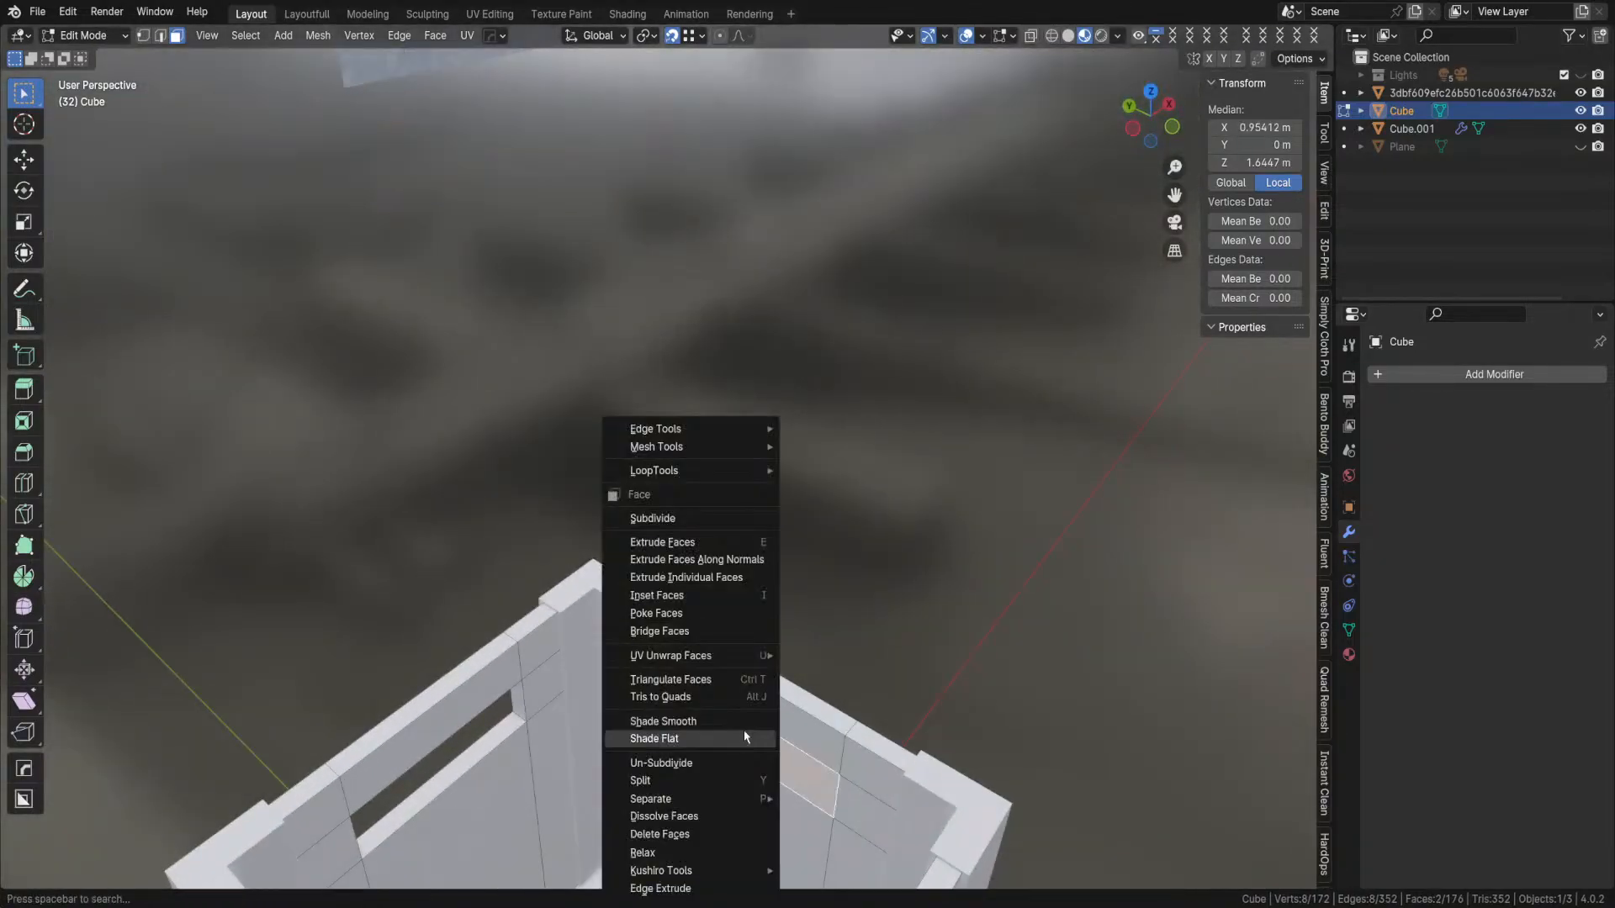
left_click(689, 631)
- Compare the crate's handle openings with the handle shape in the reference photo
scroll(713, 706, "down", 5)
middle_click_drag(714, 707, 588, 713)
scroll(656, 682, "up", 5)
scroll(872, 303, "down", 1)
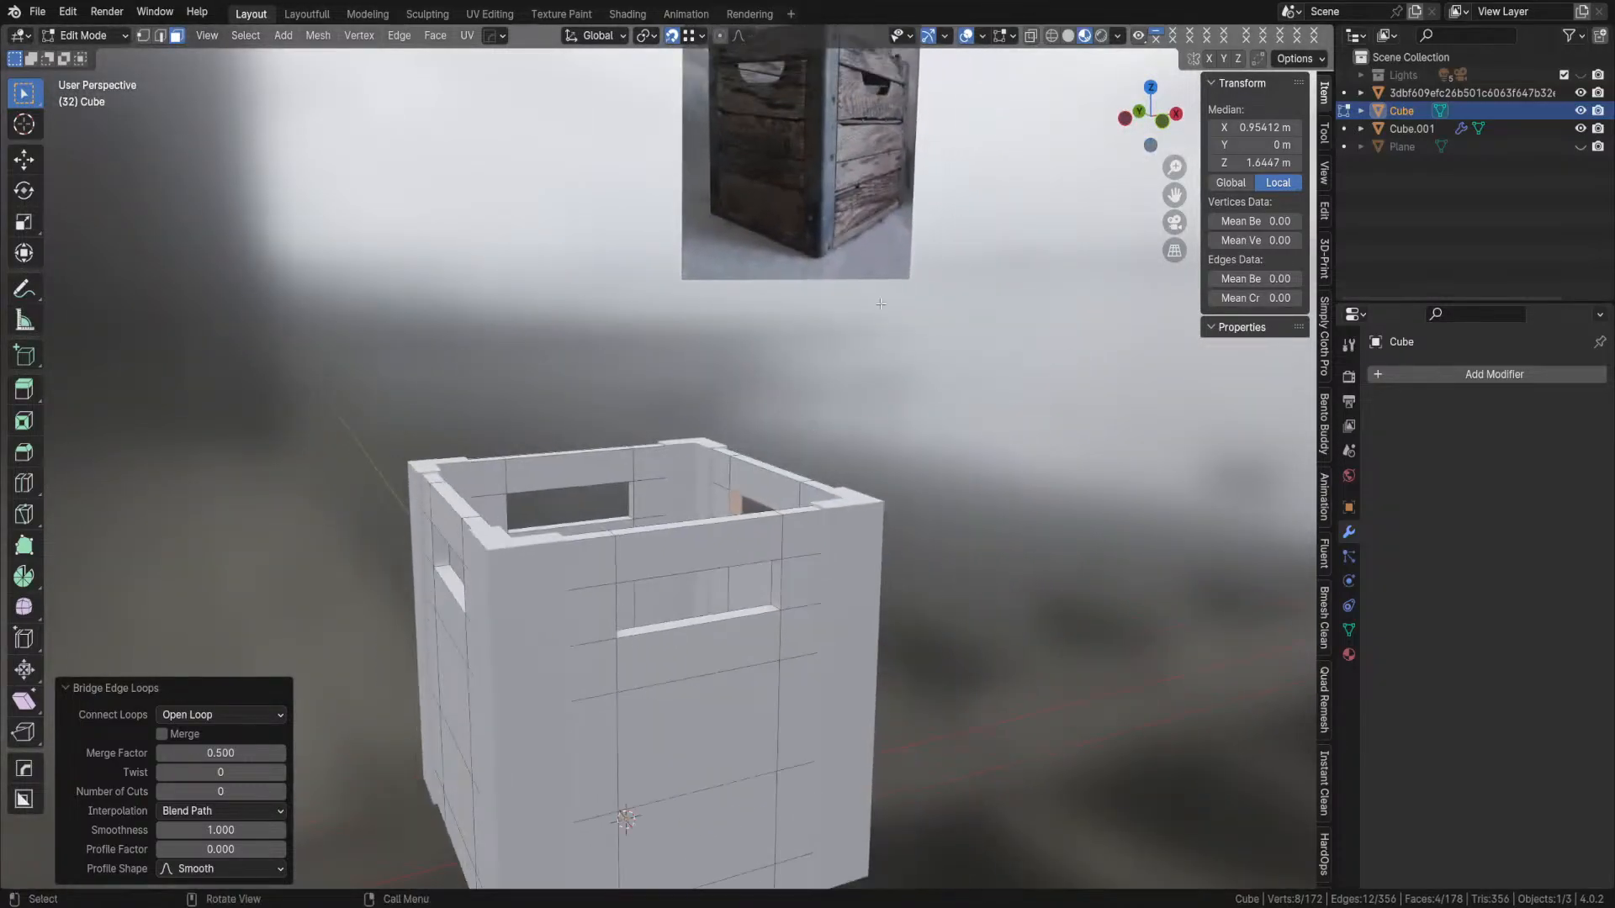
middle_click_drag(778, 600, 783, 275)
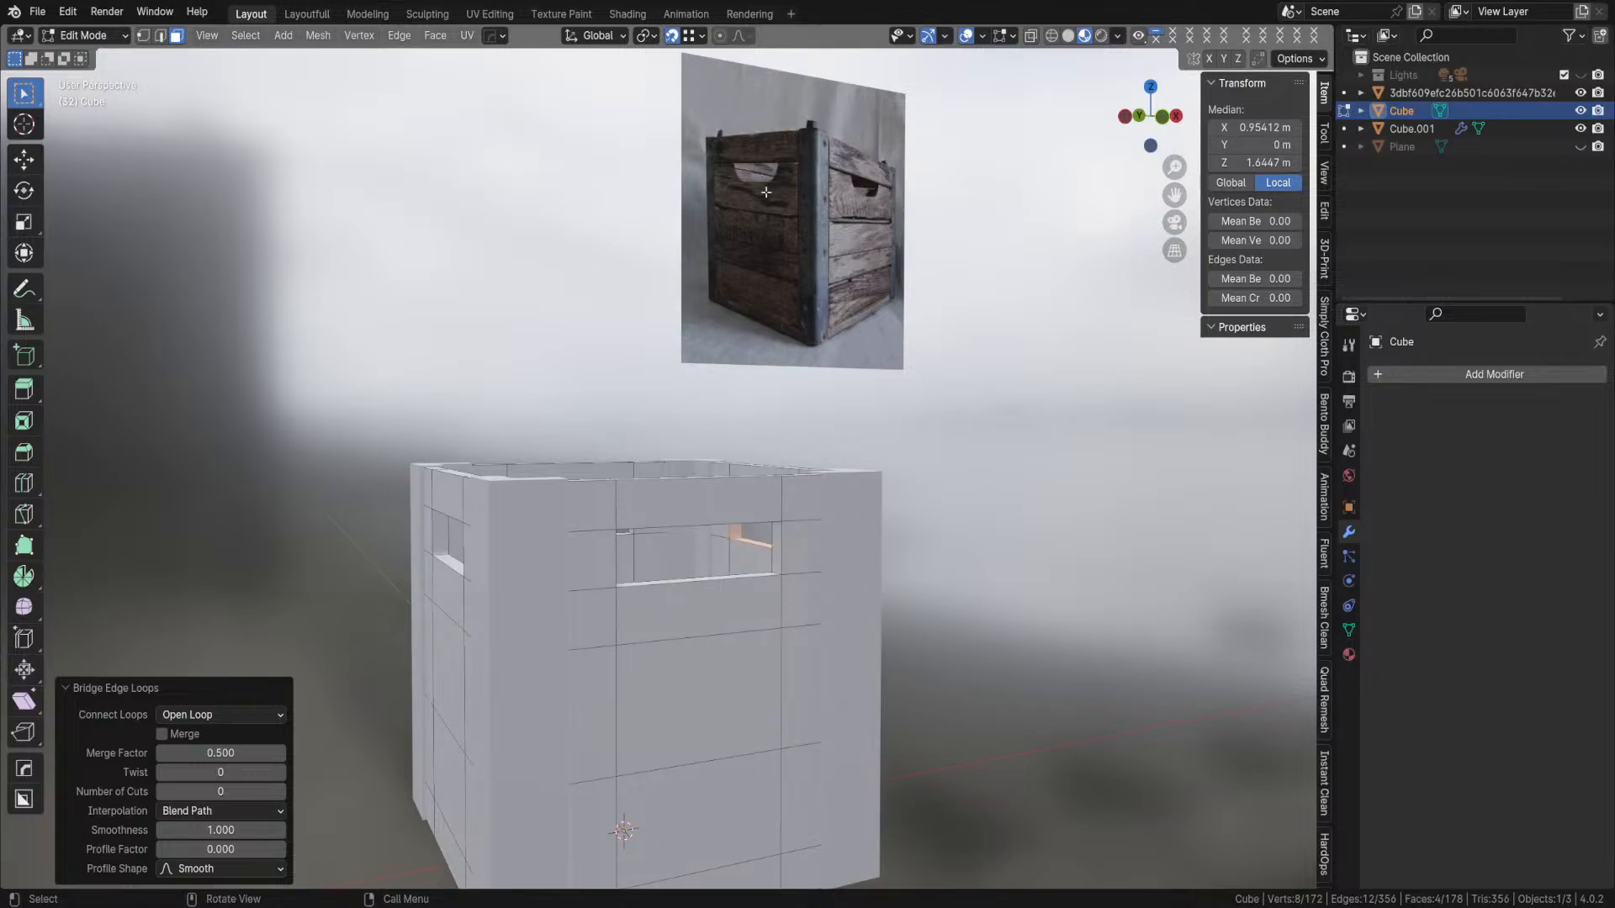
middle_click_drag(805, 551, 875, 533)
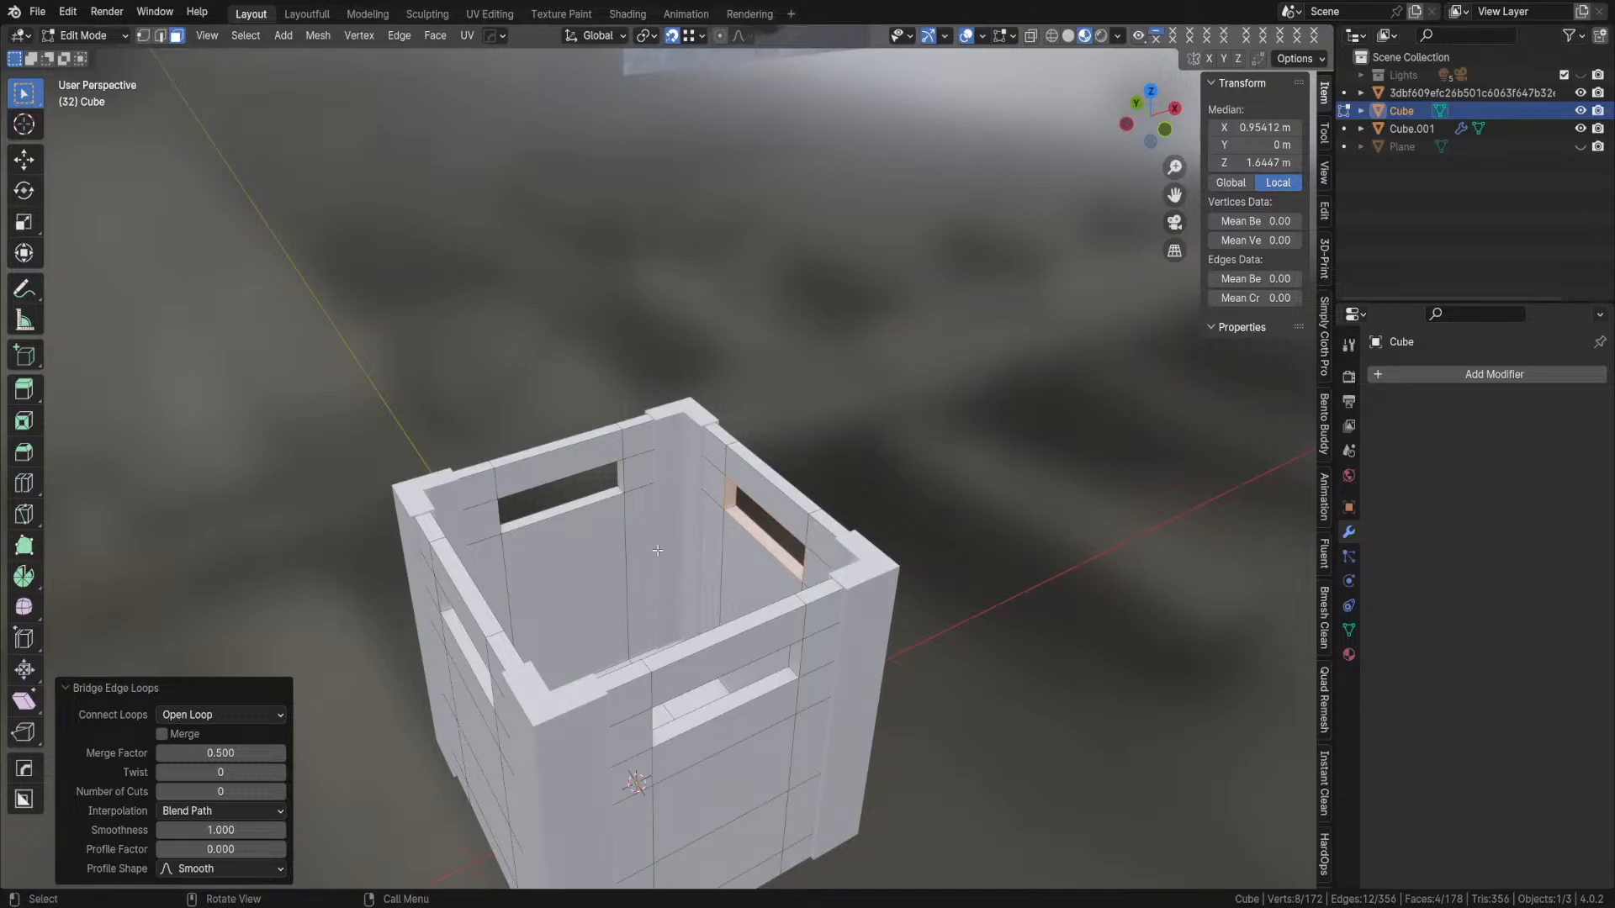
- Select the lower corner edges of the handle openings in the positive Y and negative X walls
key("2")
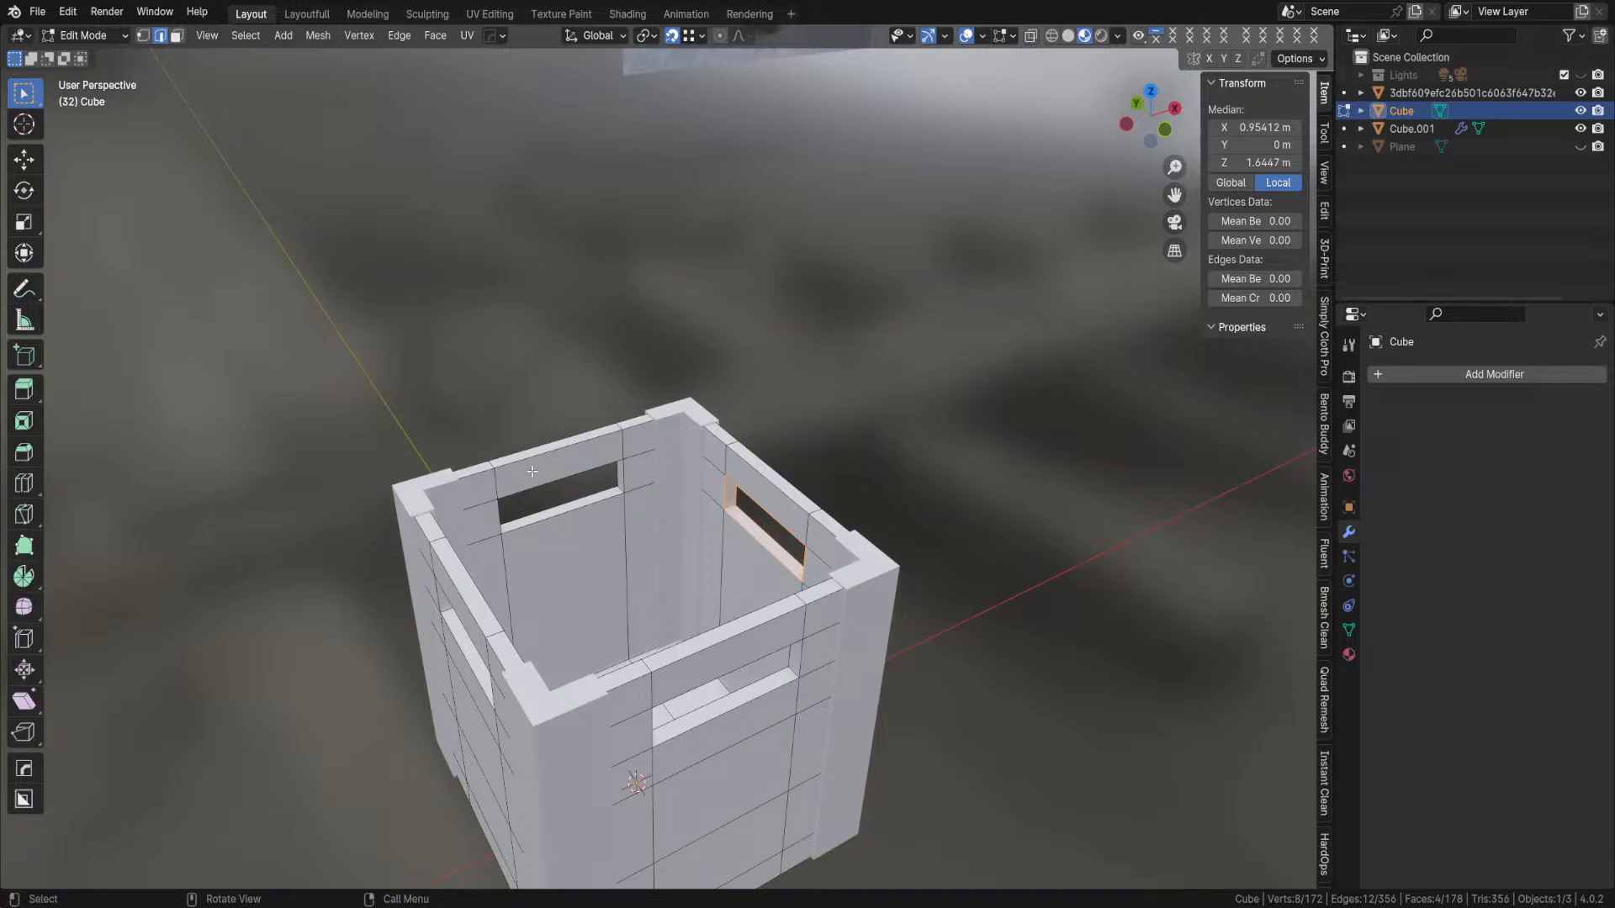
scroll(640, 526, "up", 5)
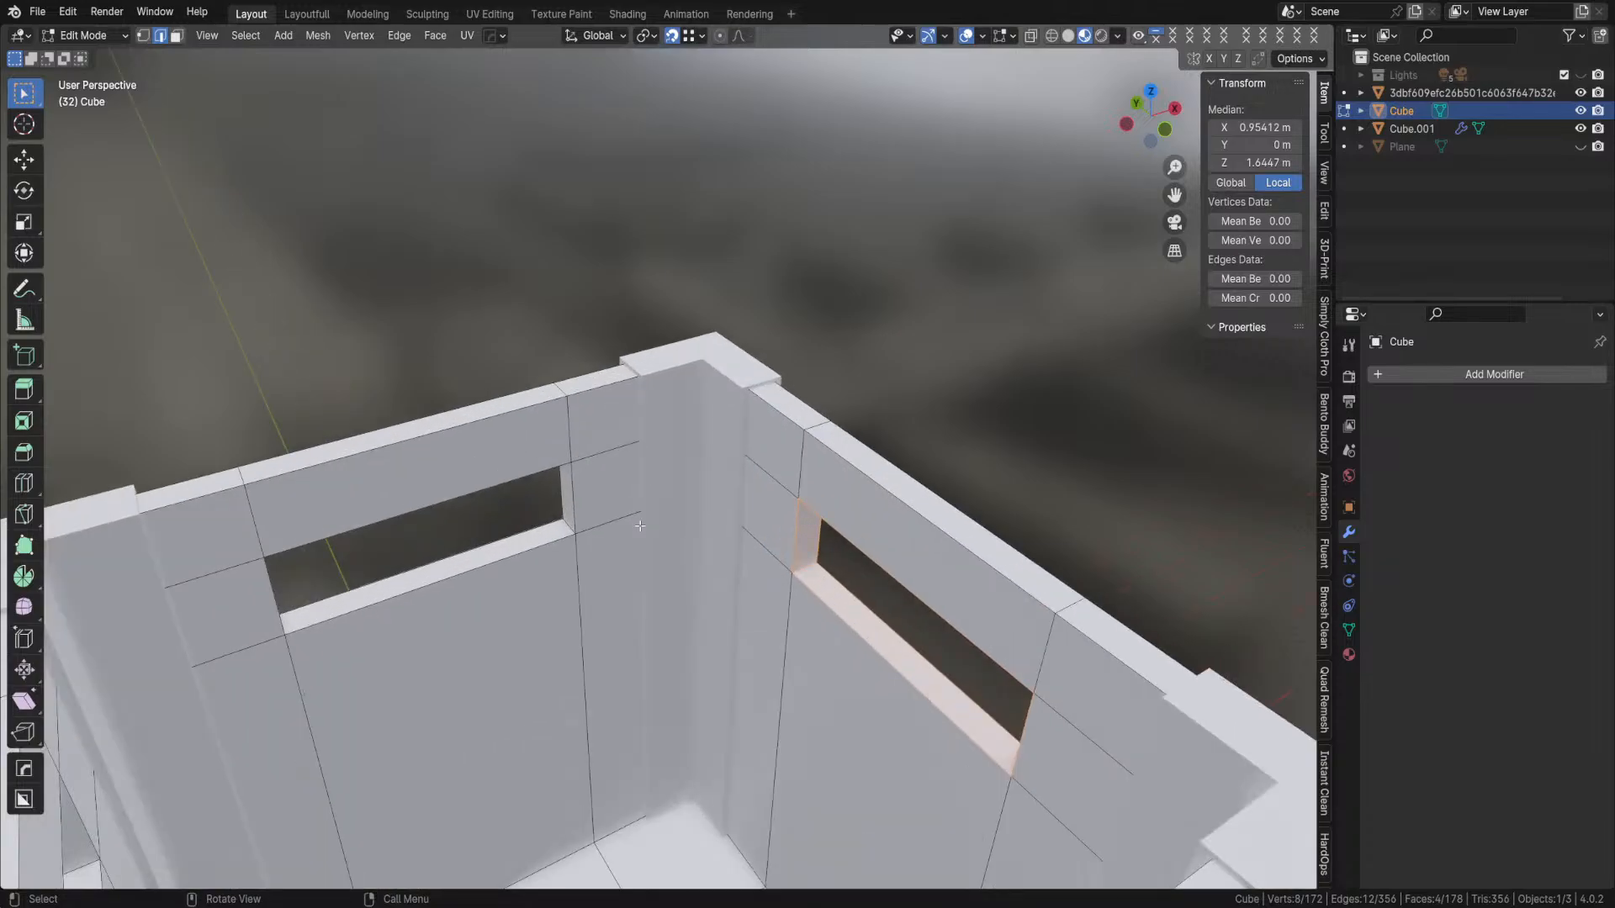
left_click(662, 391)
middle_click_drag(676, 411, 634, 121)
scroll(660, 392, "down", 10)
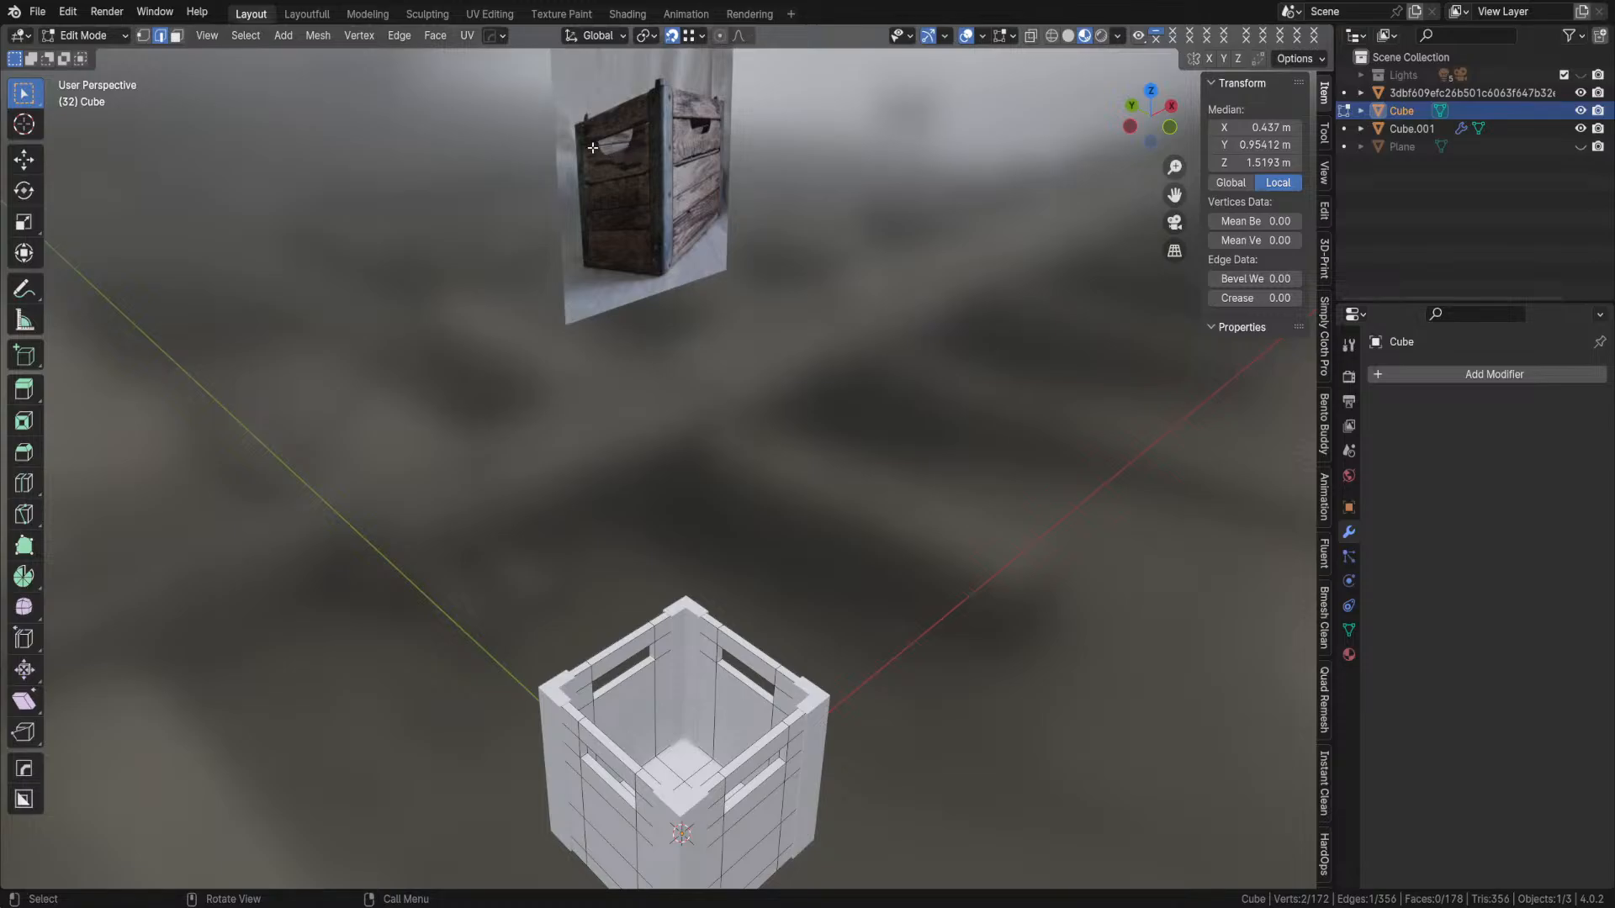
scroll(682, 647, "up", 4)
middle_click_drag(688, 767, 707, 390, "shift")
scroll(684, 496, "up", 3)
middle_click_drag(685, 496, 639, 515)
left_click(286, 384, "shift")
middle_click_drag(286, 384, 423, 467)
left_click(424, 467, "shift")
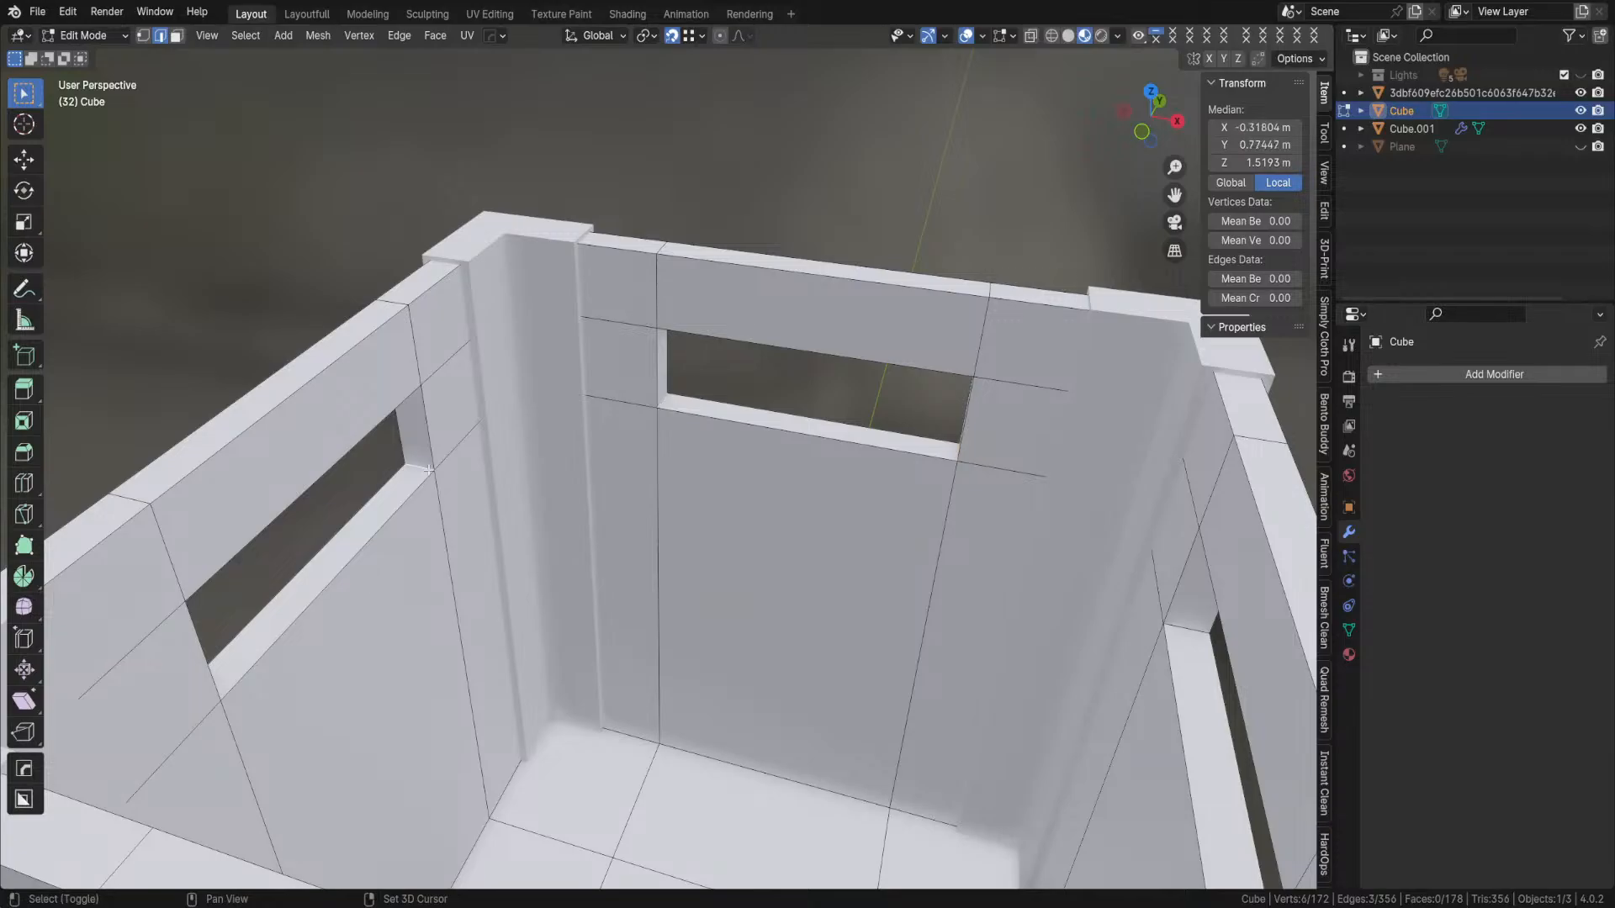
middle_click_drag(721, 541, 586, 565)
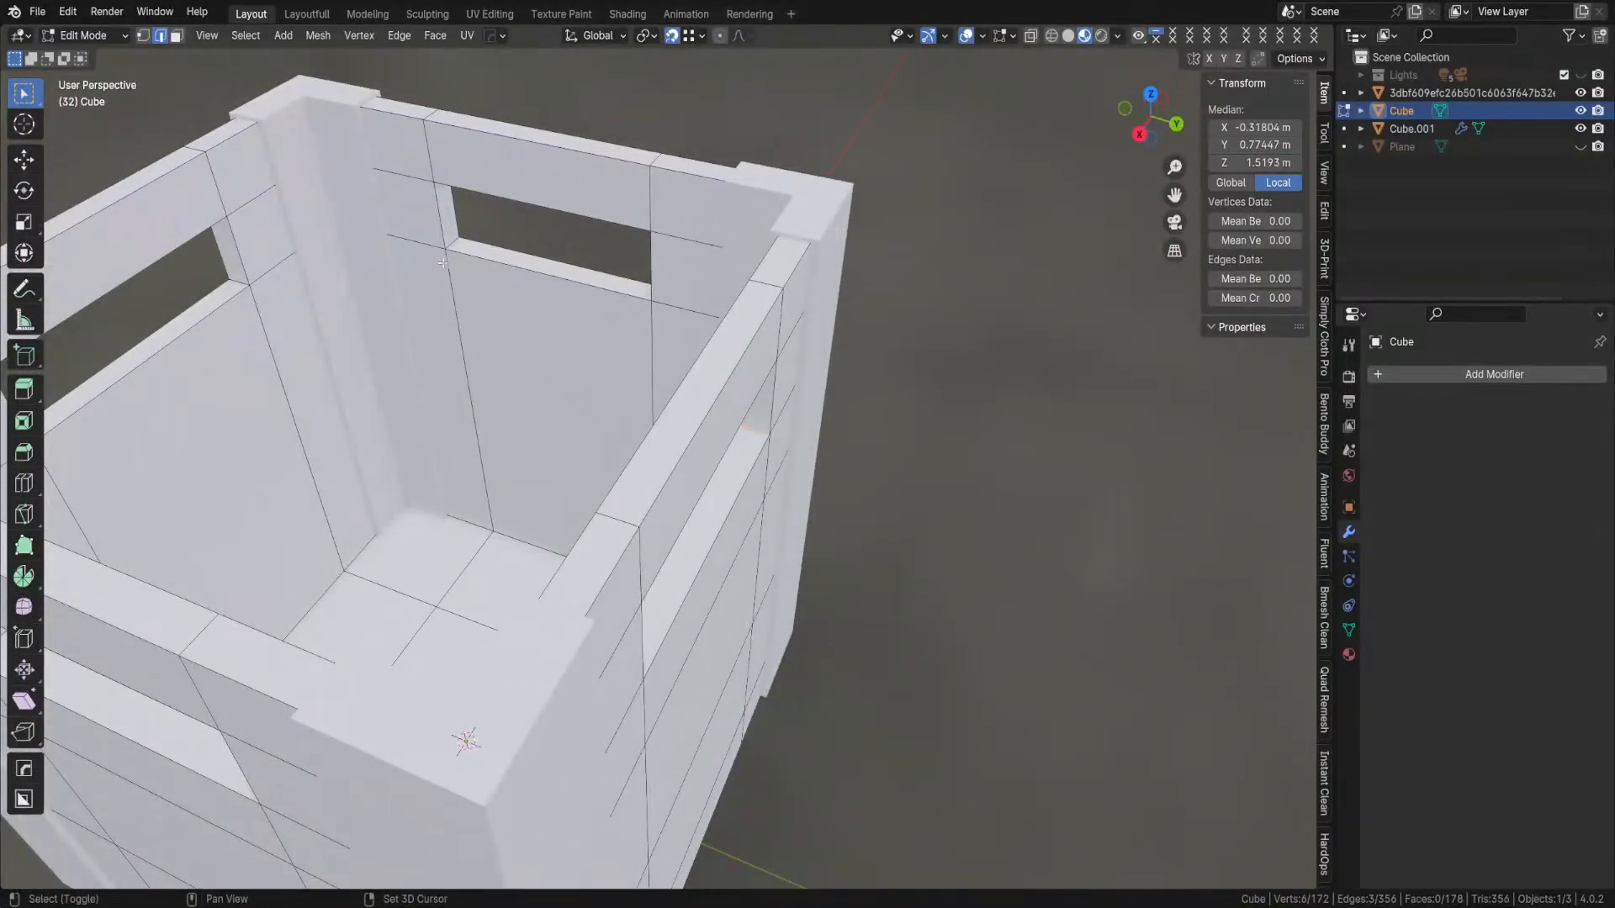
left_click(452, 239, "shift")
- Add the lower corner edges of the handle openings in the negative Y and positive X walls to the selection
middle_click_drag(453, 239, 616, 473, "shift")
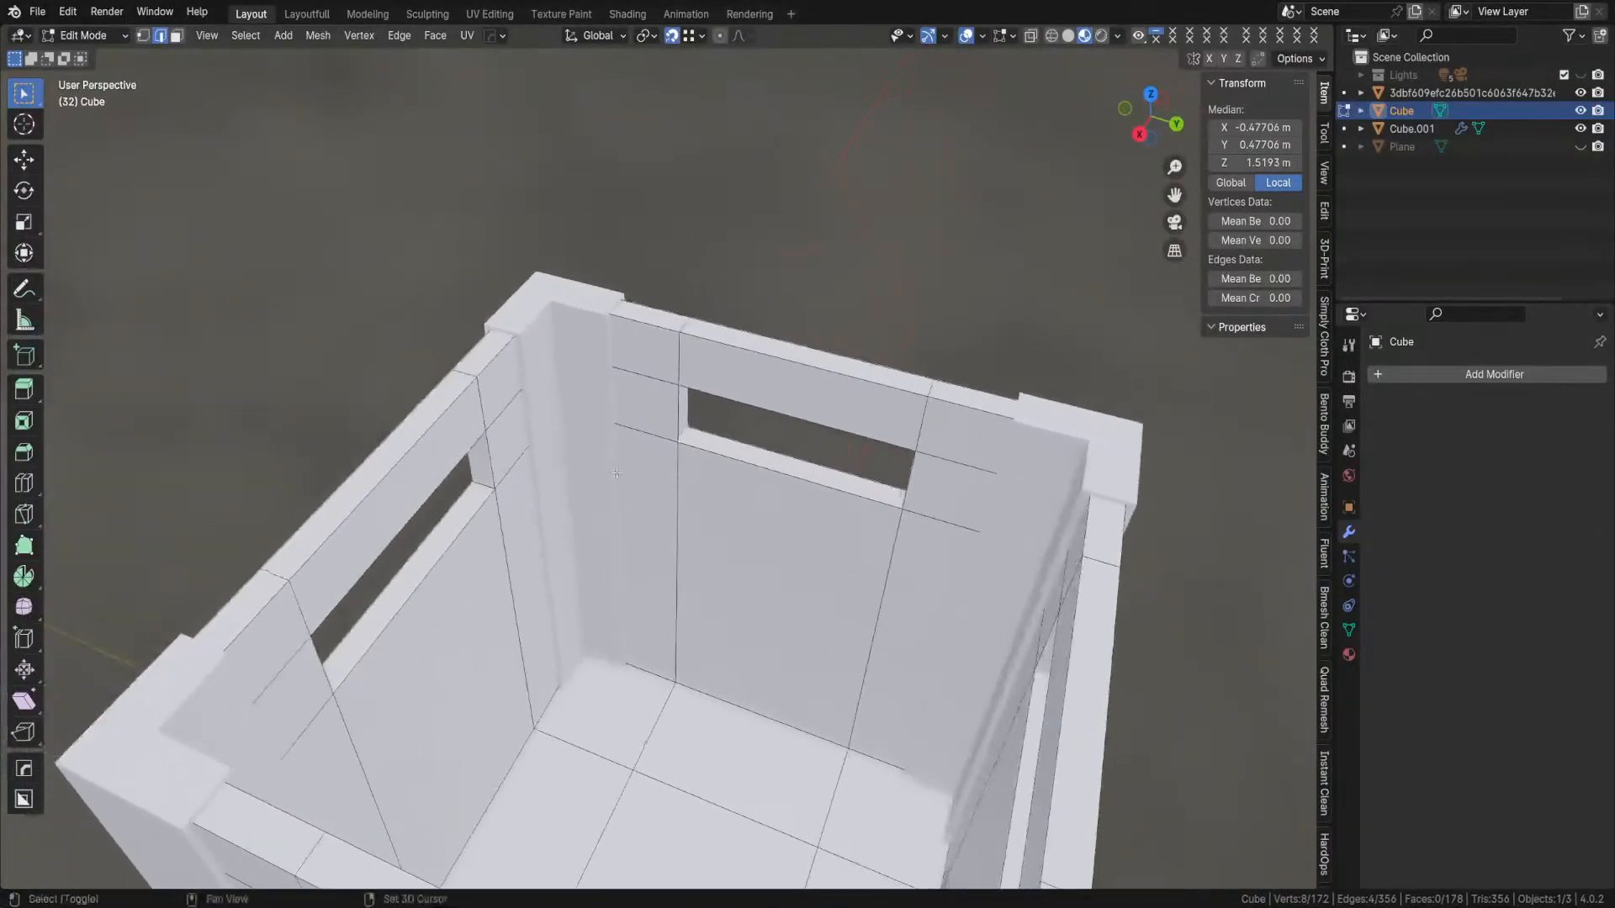
left_click(486, 483, "shift")
middle_click_drag(486, 483, 302, 482)
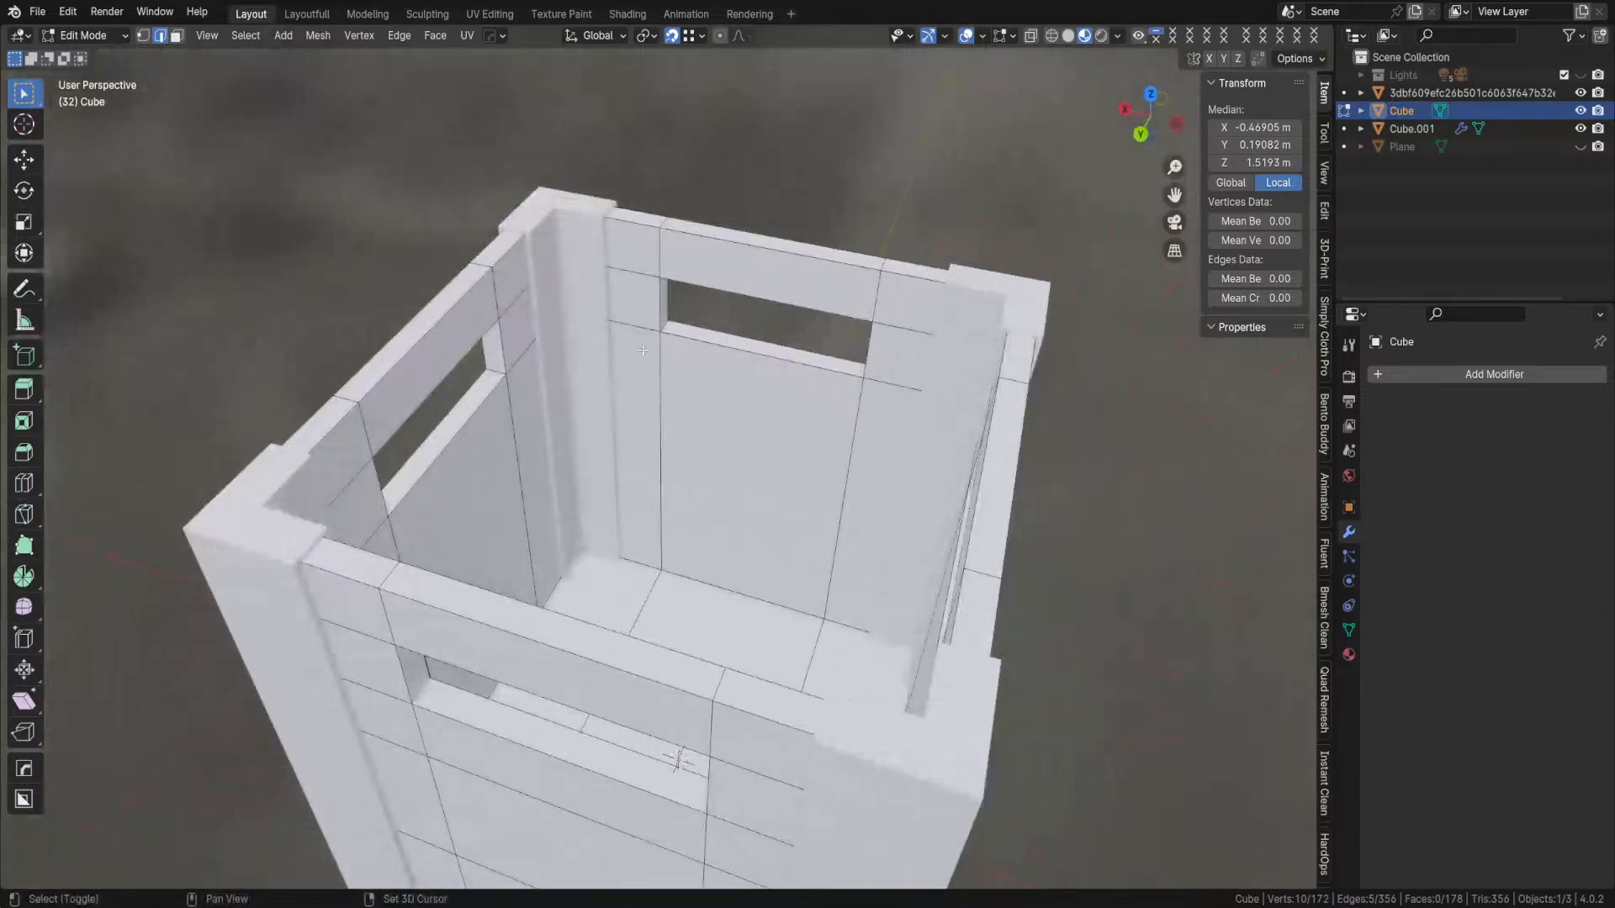
left_click(664, 325, "shift")
left_click(509, 372, "shift")
middle_click_drag(513, 374, 817, 329)
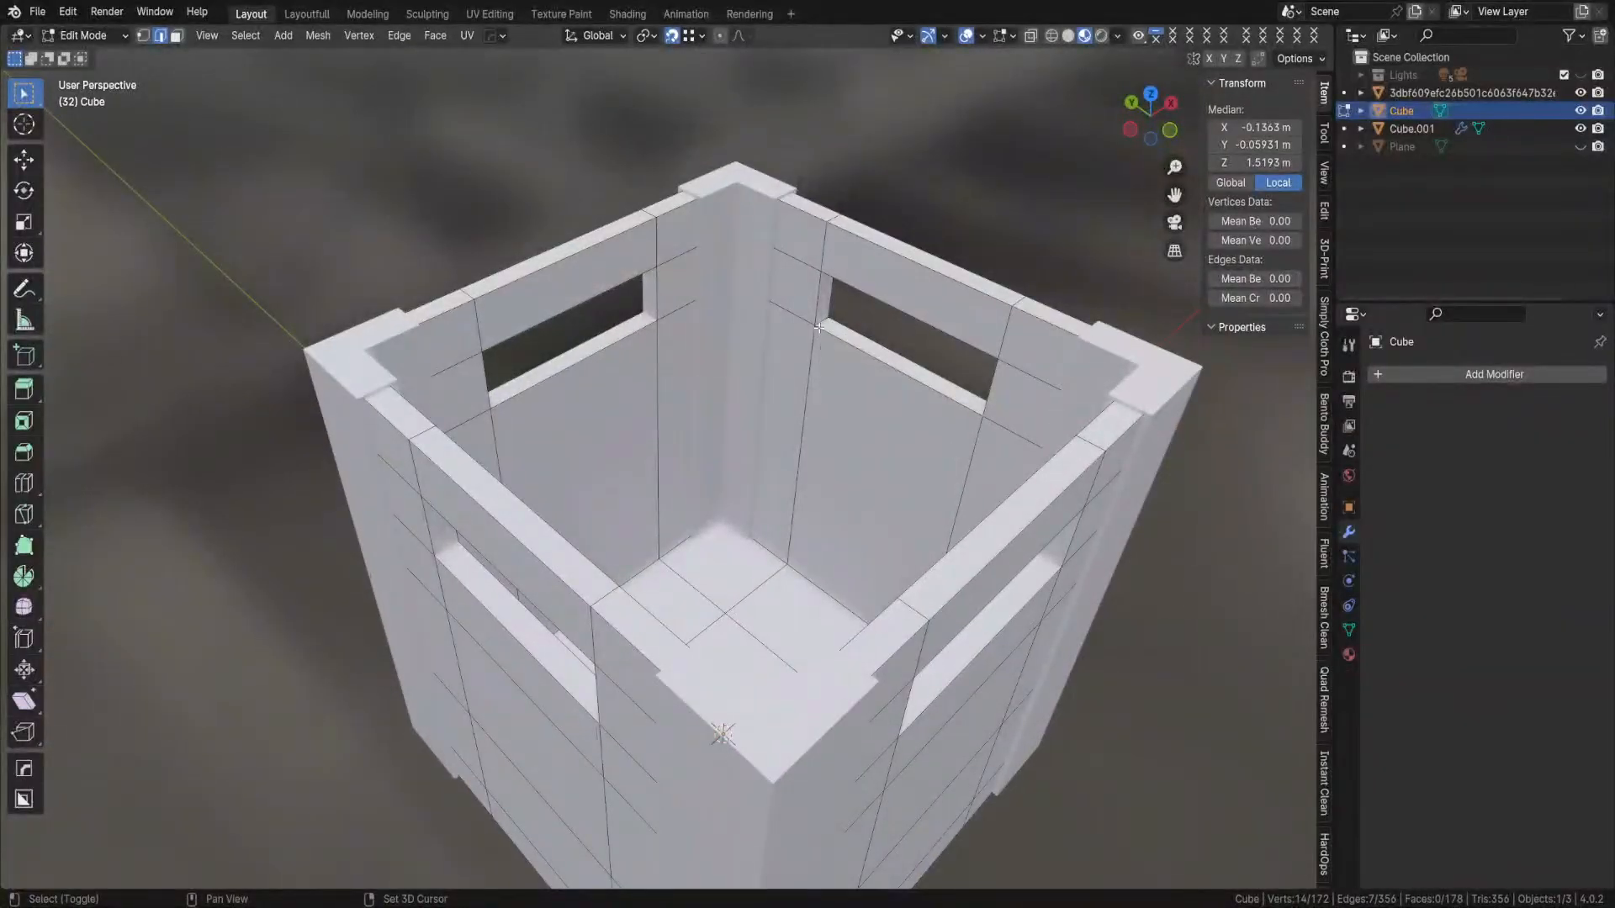
left_click(817, 328, "shift")
- Examine the selected lower corner edges of the handle openings up close from inside the crate
scroll(871, 360, "up", 3)
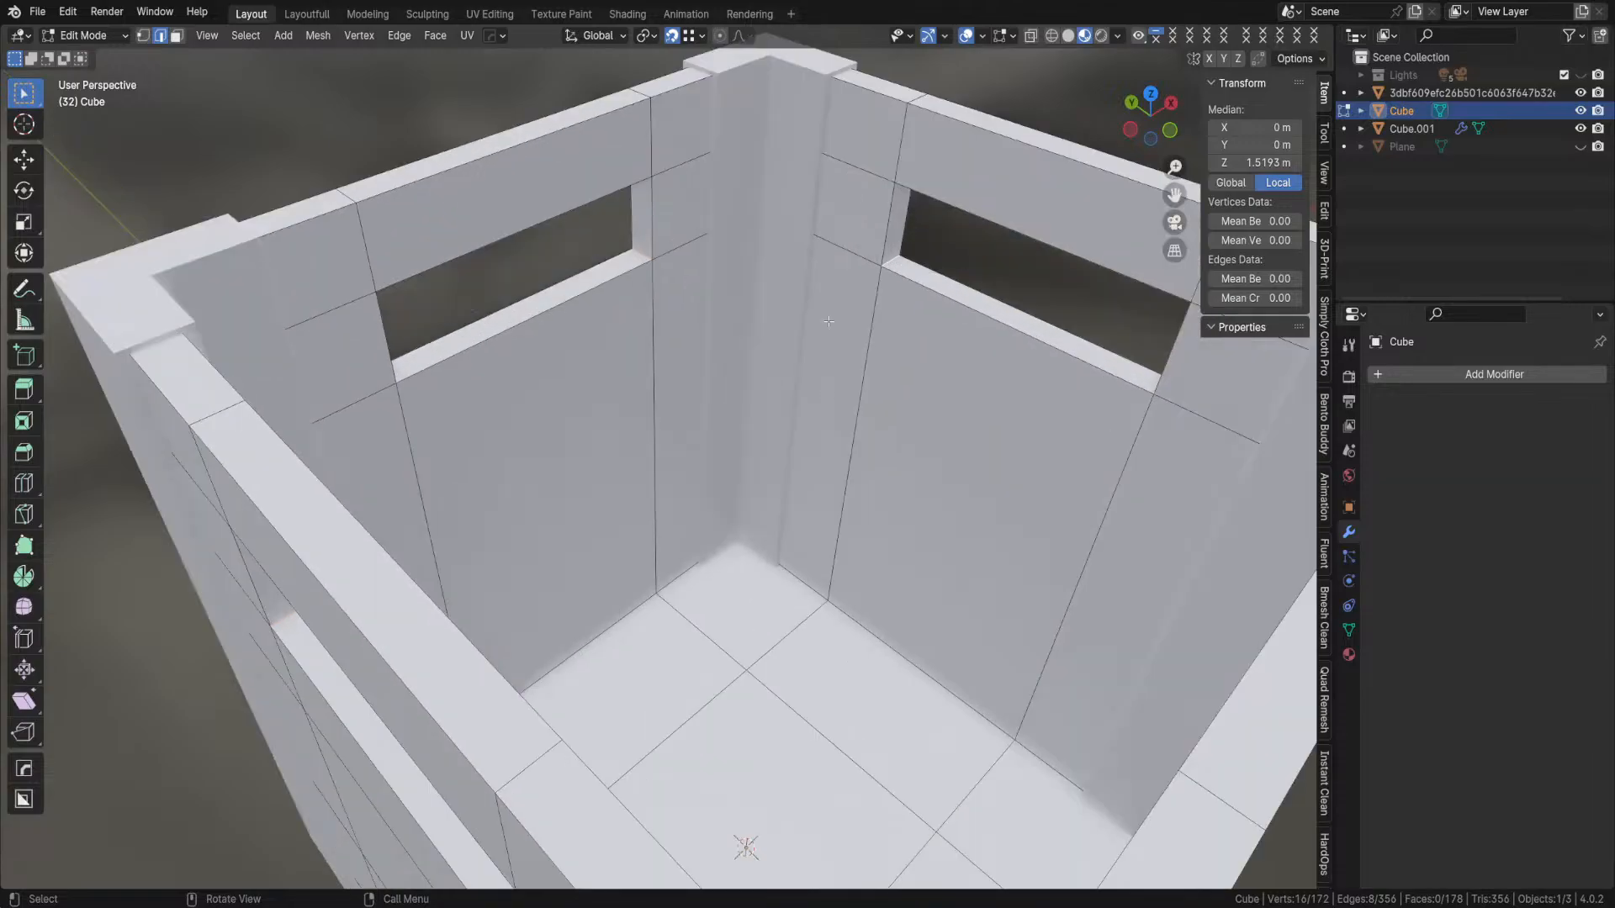
scroll(745, 462, "up", 2)
scroll(746, 462, "up", 2)
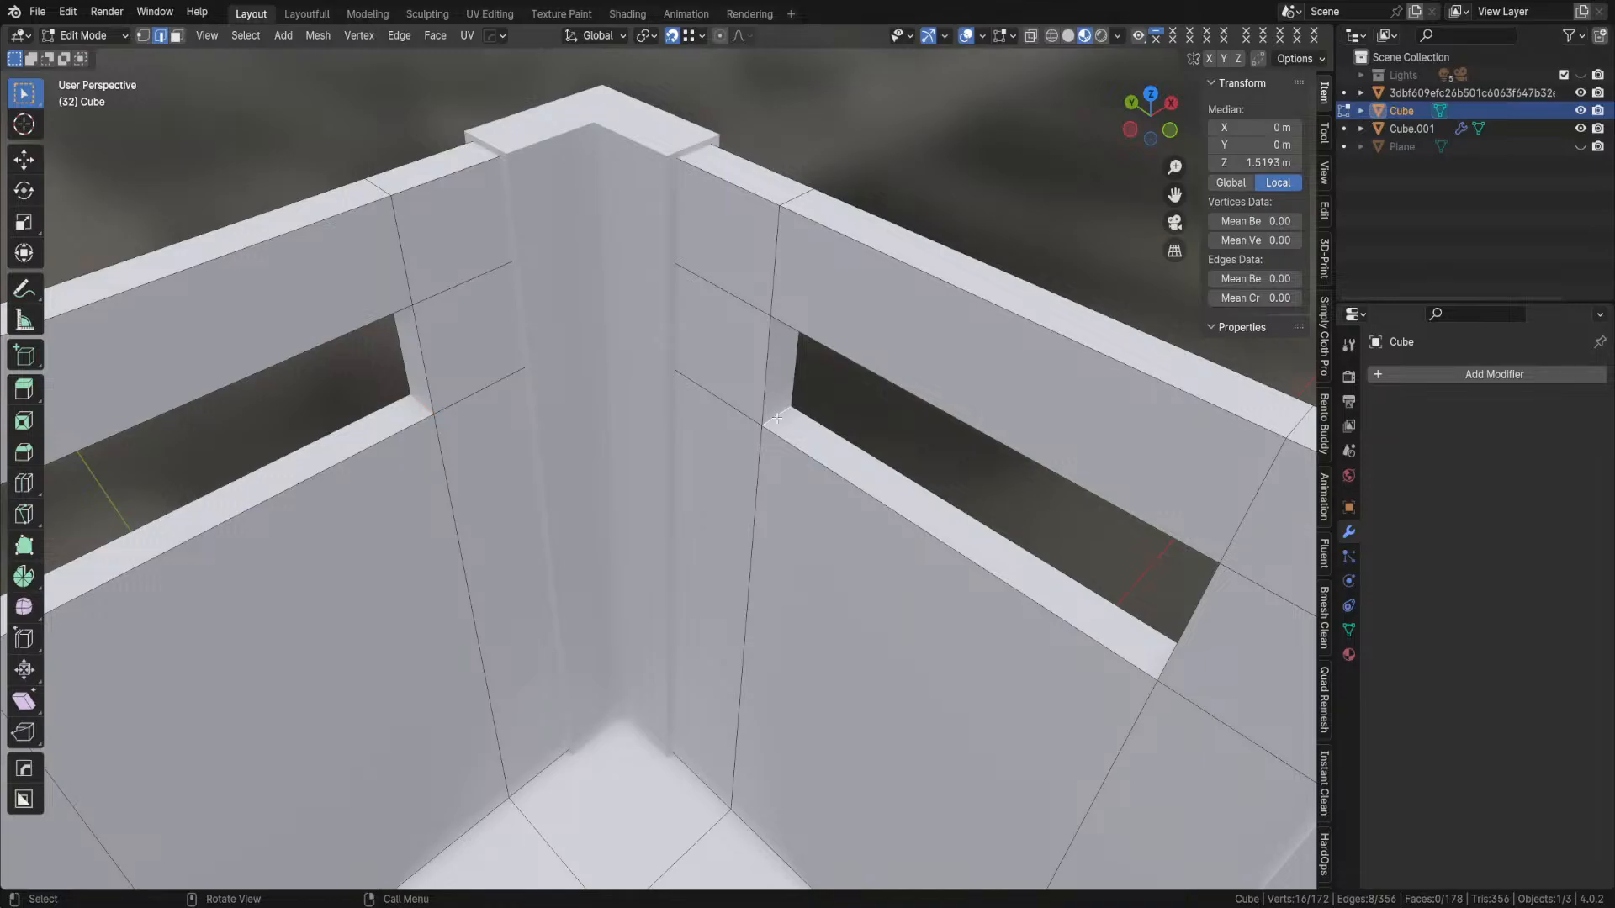
scroll(776, 418, "down", 8)
middle_click_drag(631, 785, 641, 527)
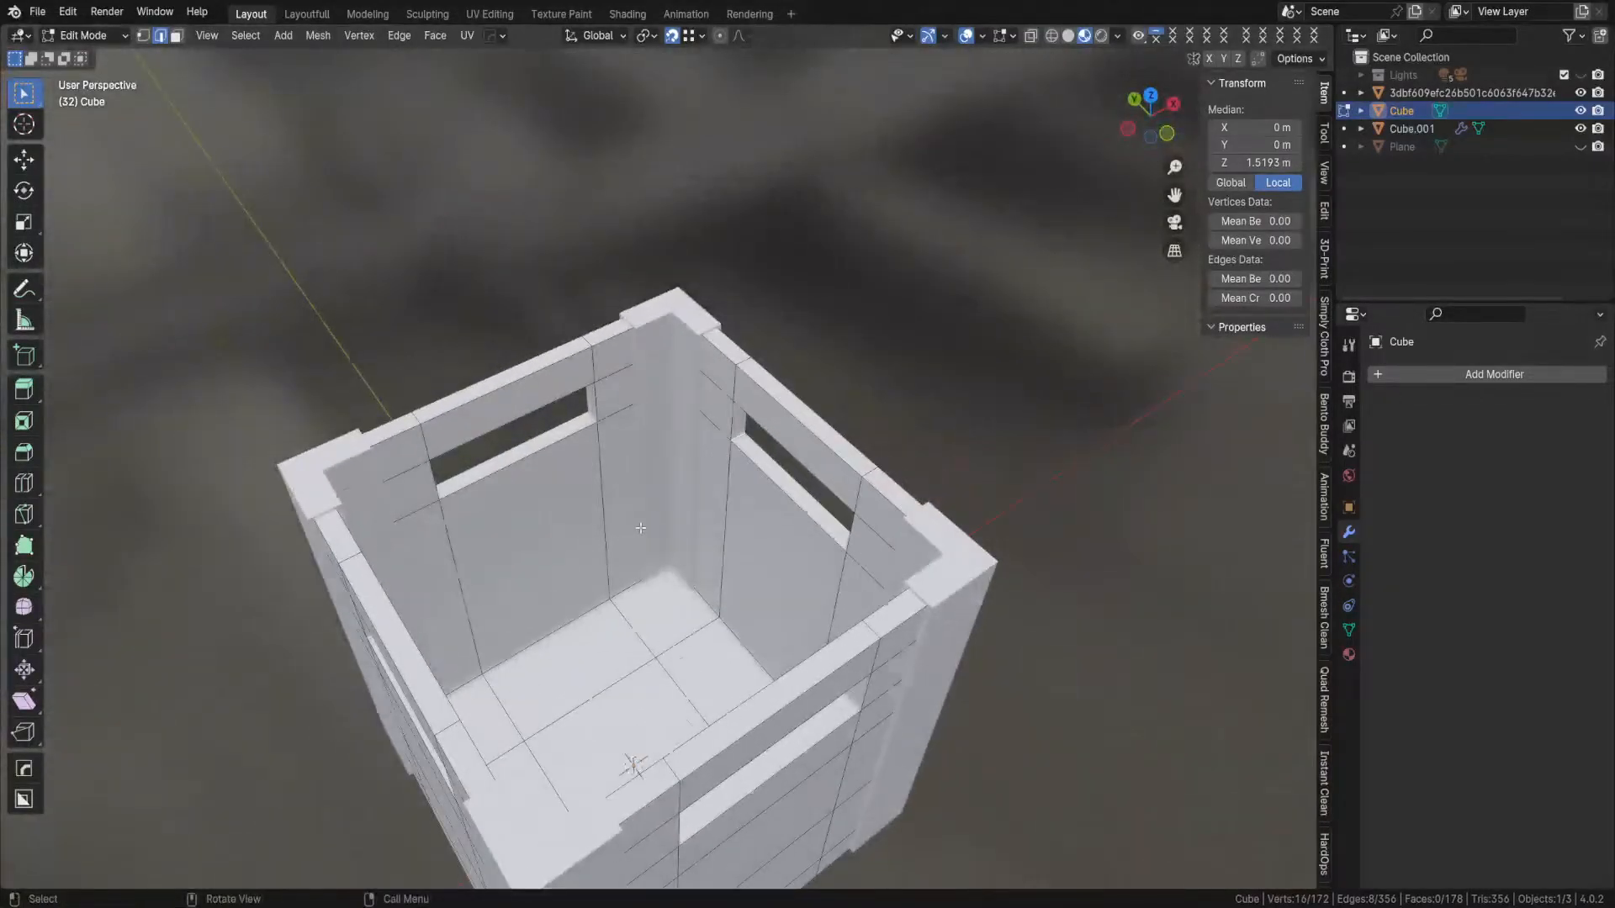
scroll(641, 527, "up", 3)
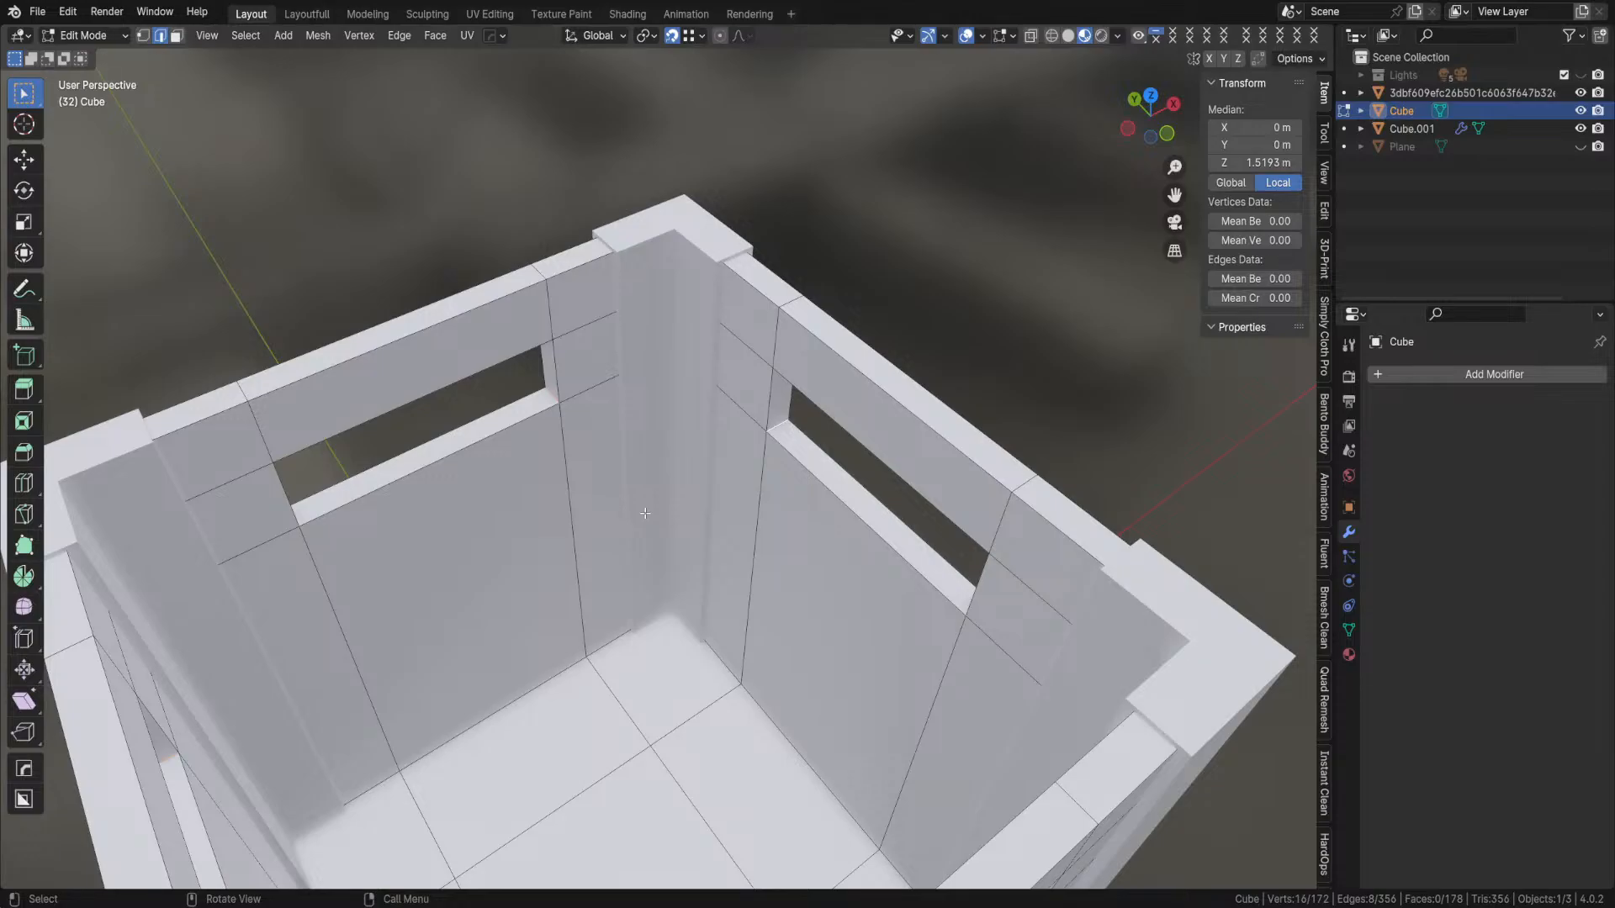
mouse_move(610, 562)
middle_mouse_down()
mouse_move(565, 576)
mouse_move(637, 576)
middle_mouse_up()
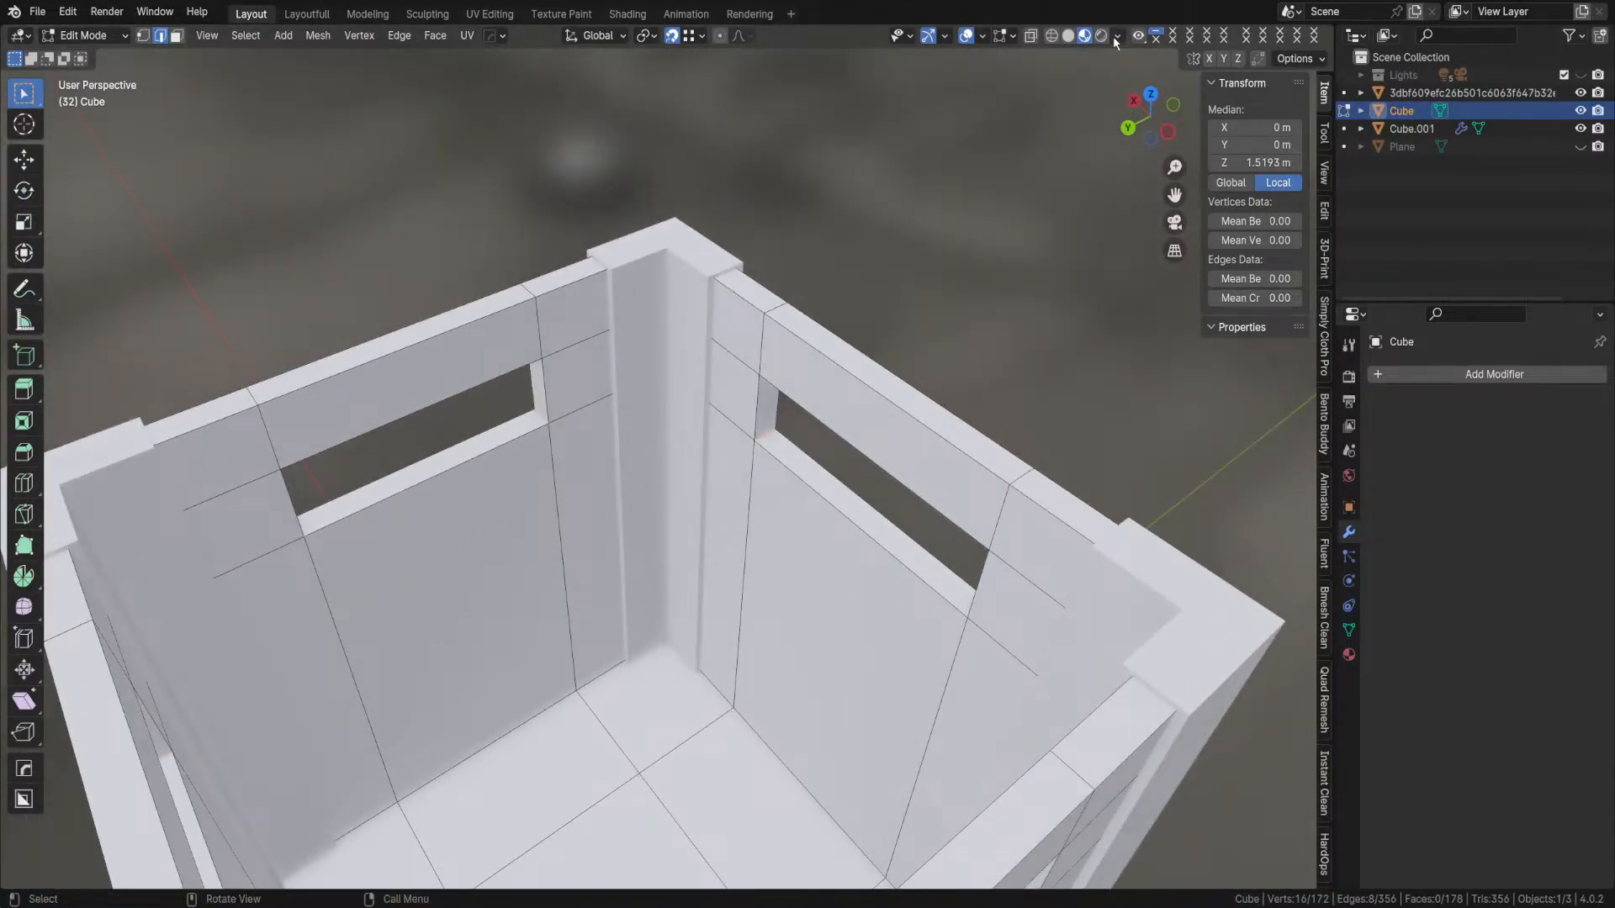
left_click(983, 37)
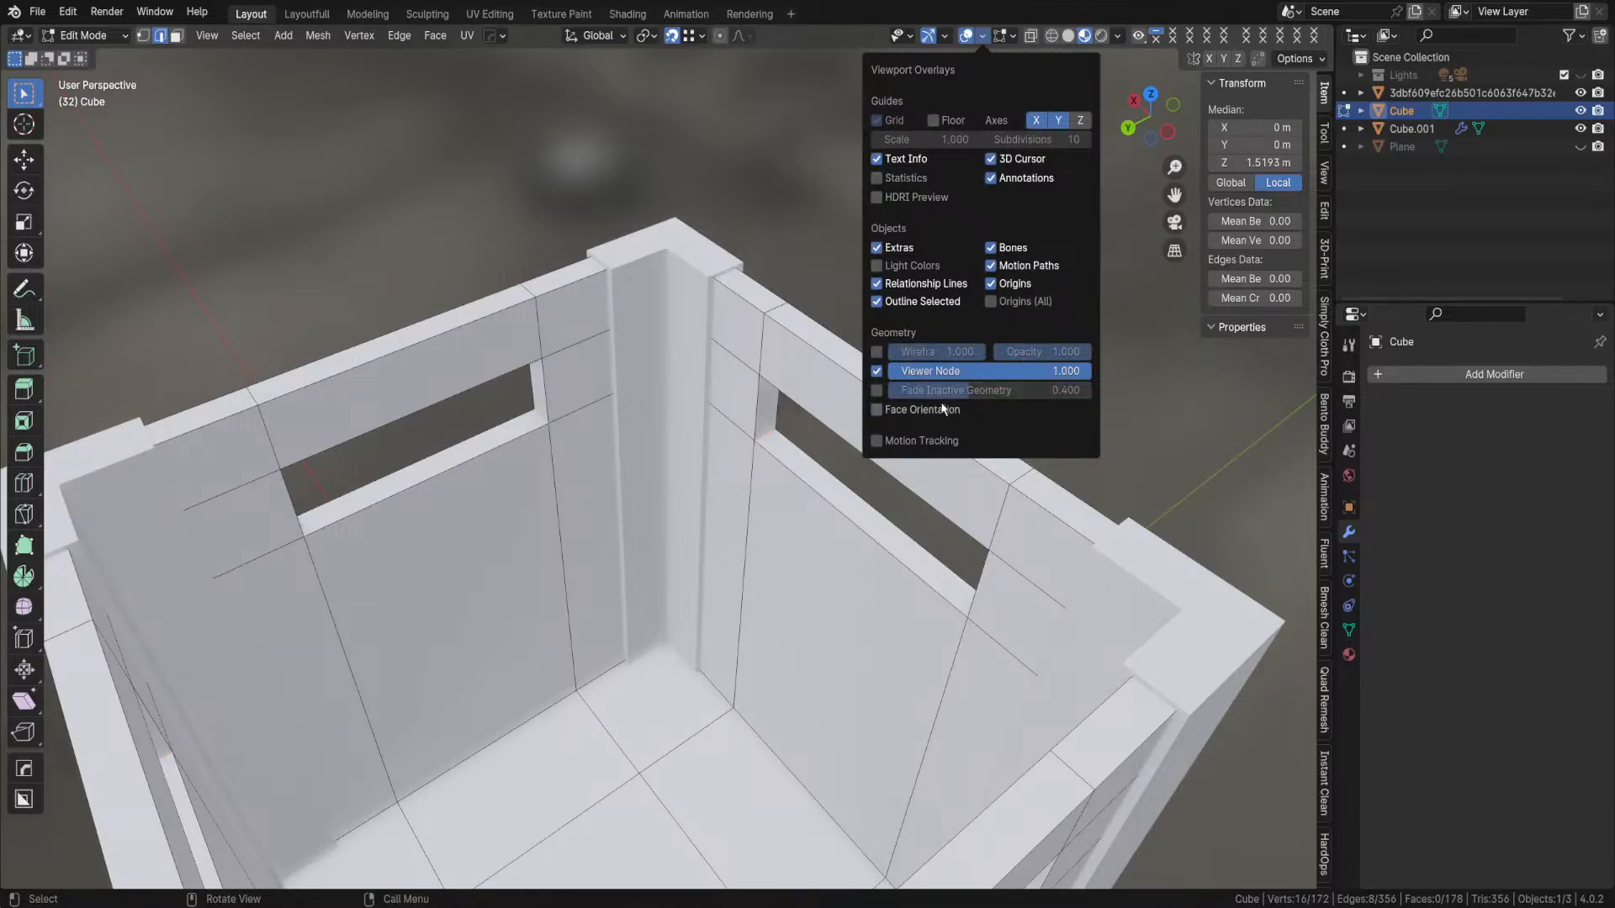
left_click(878, 267)
left_click(876, 267)
mouse_move(939, 42)
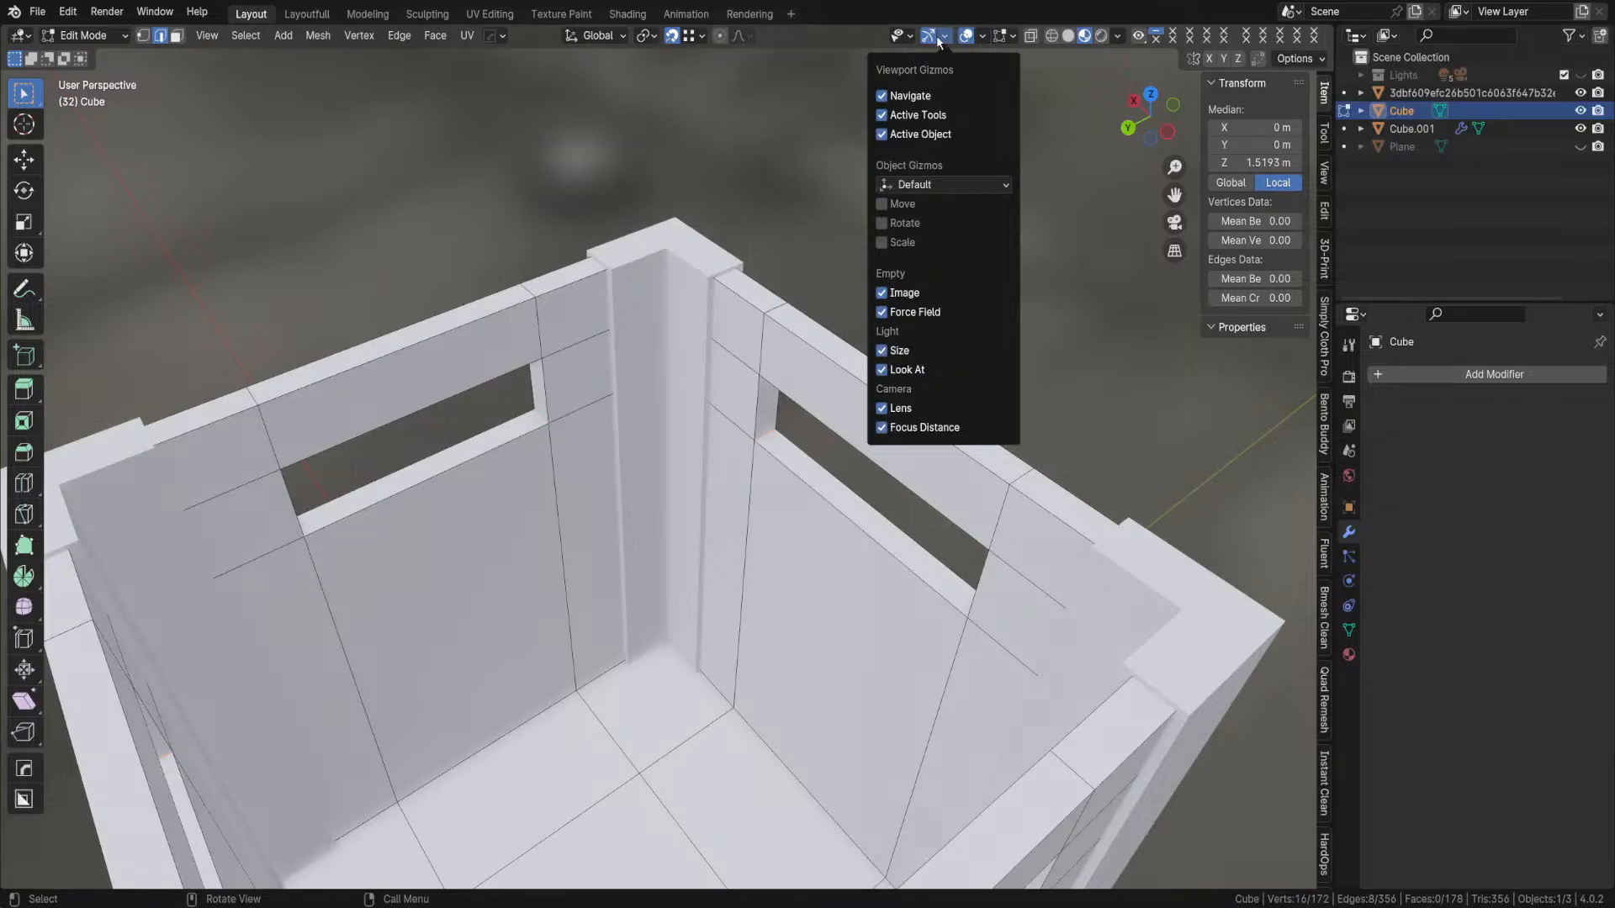
- Bevel the selected lower corner edges of all four handle openings with 4 segments and a width of about 0.2 m
middle_click_drag(787, 516, 866, 440)
scroll(756, 505, "down", 4)
middle_click_drag(664, 572, 748, 477)
scroll(717, 411, "up", 5)
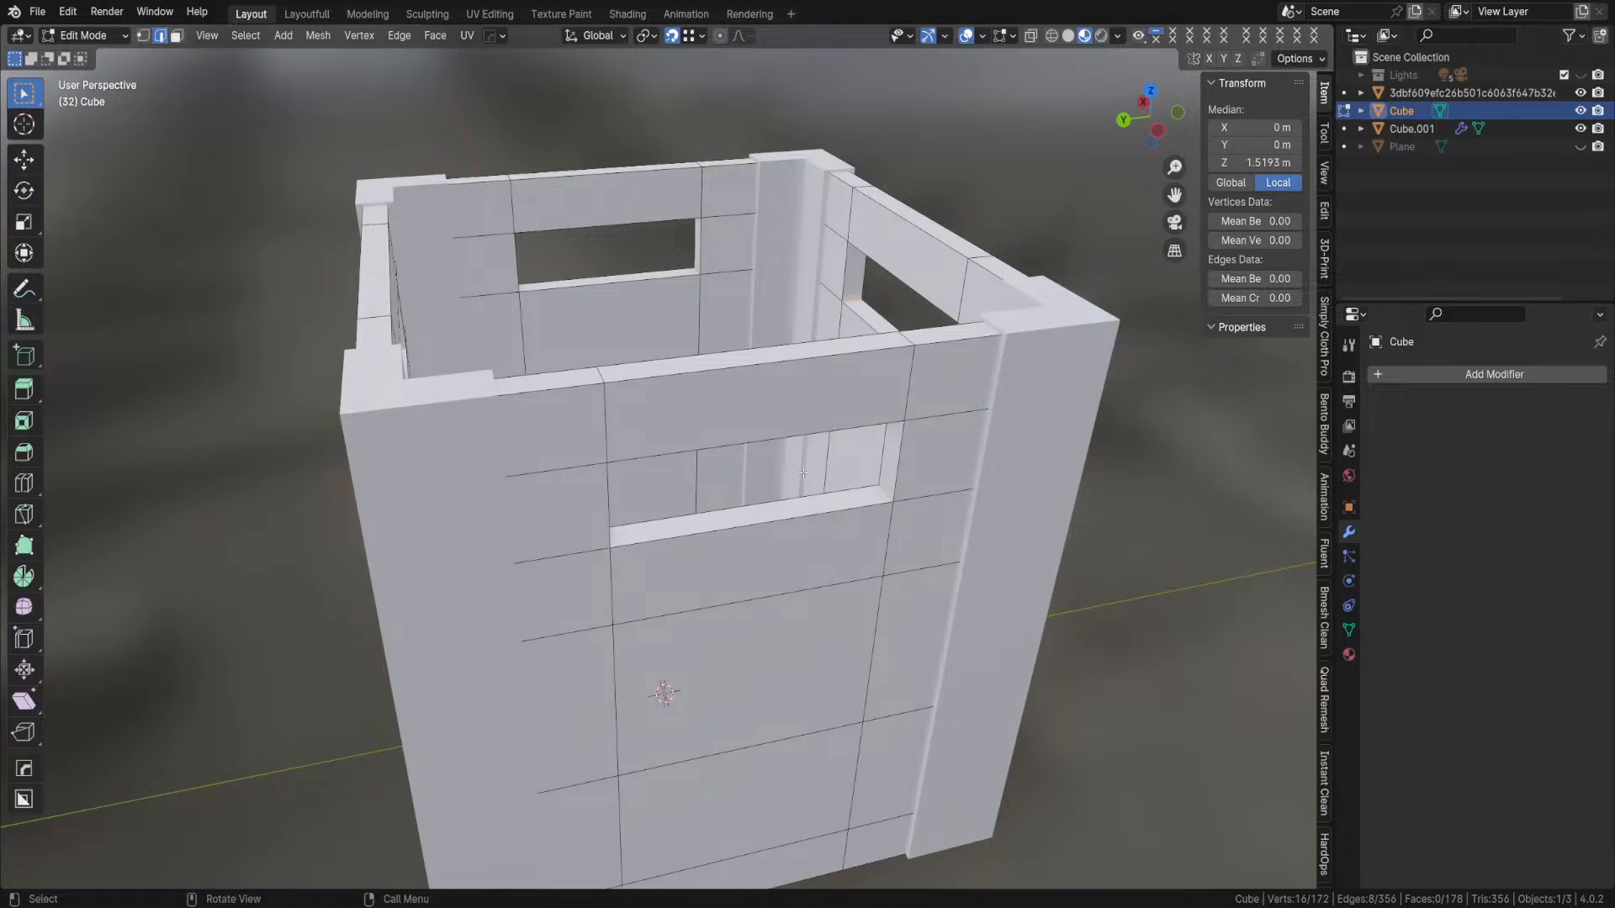
middle_click_drag(1002, 357, 892, 552)
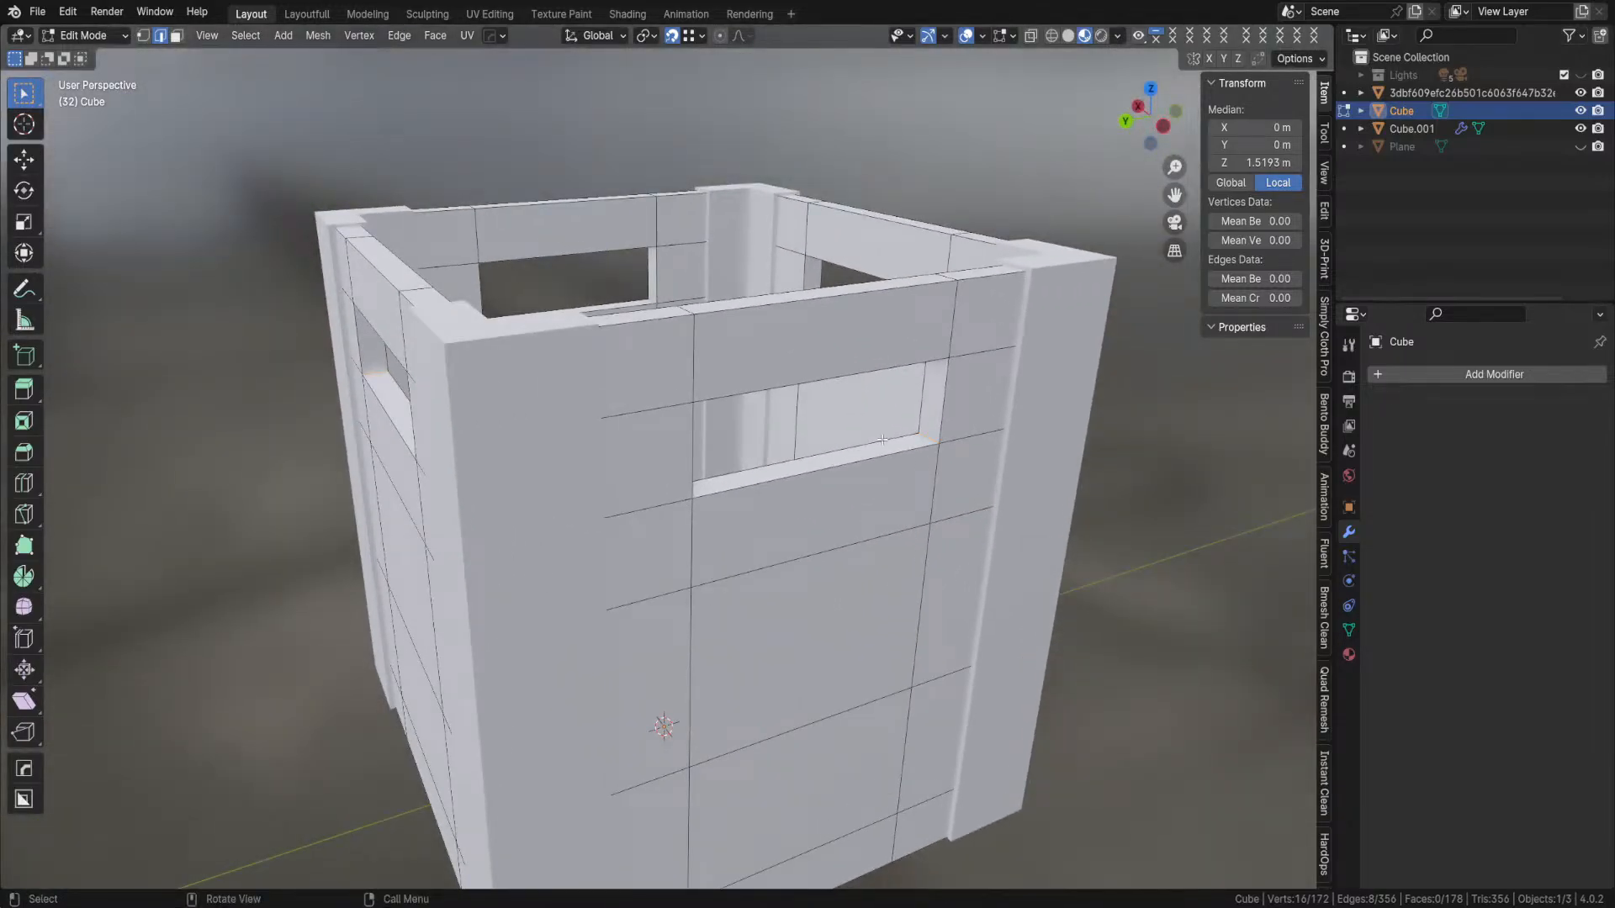
key("ctrl+b")
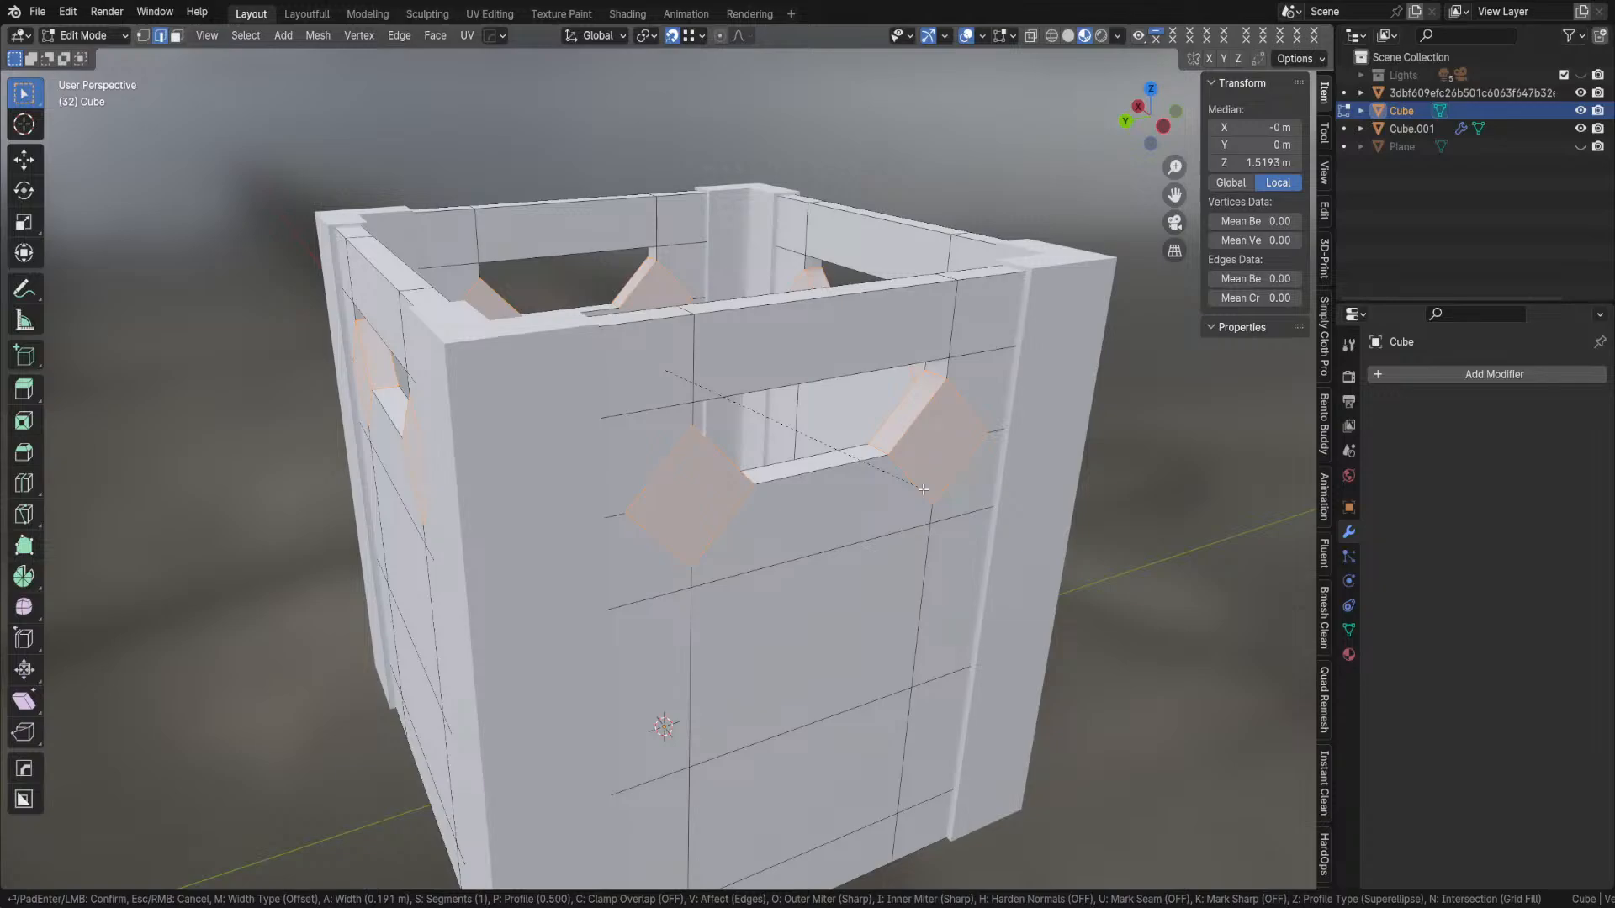
scroll(923, 488, "up", 1)
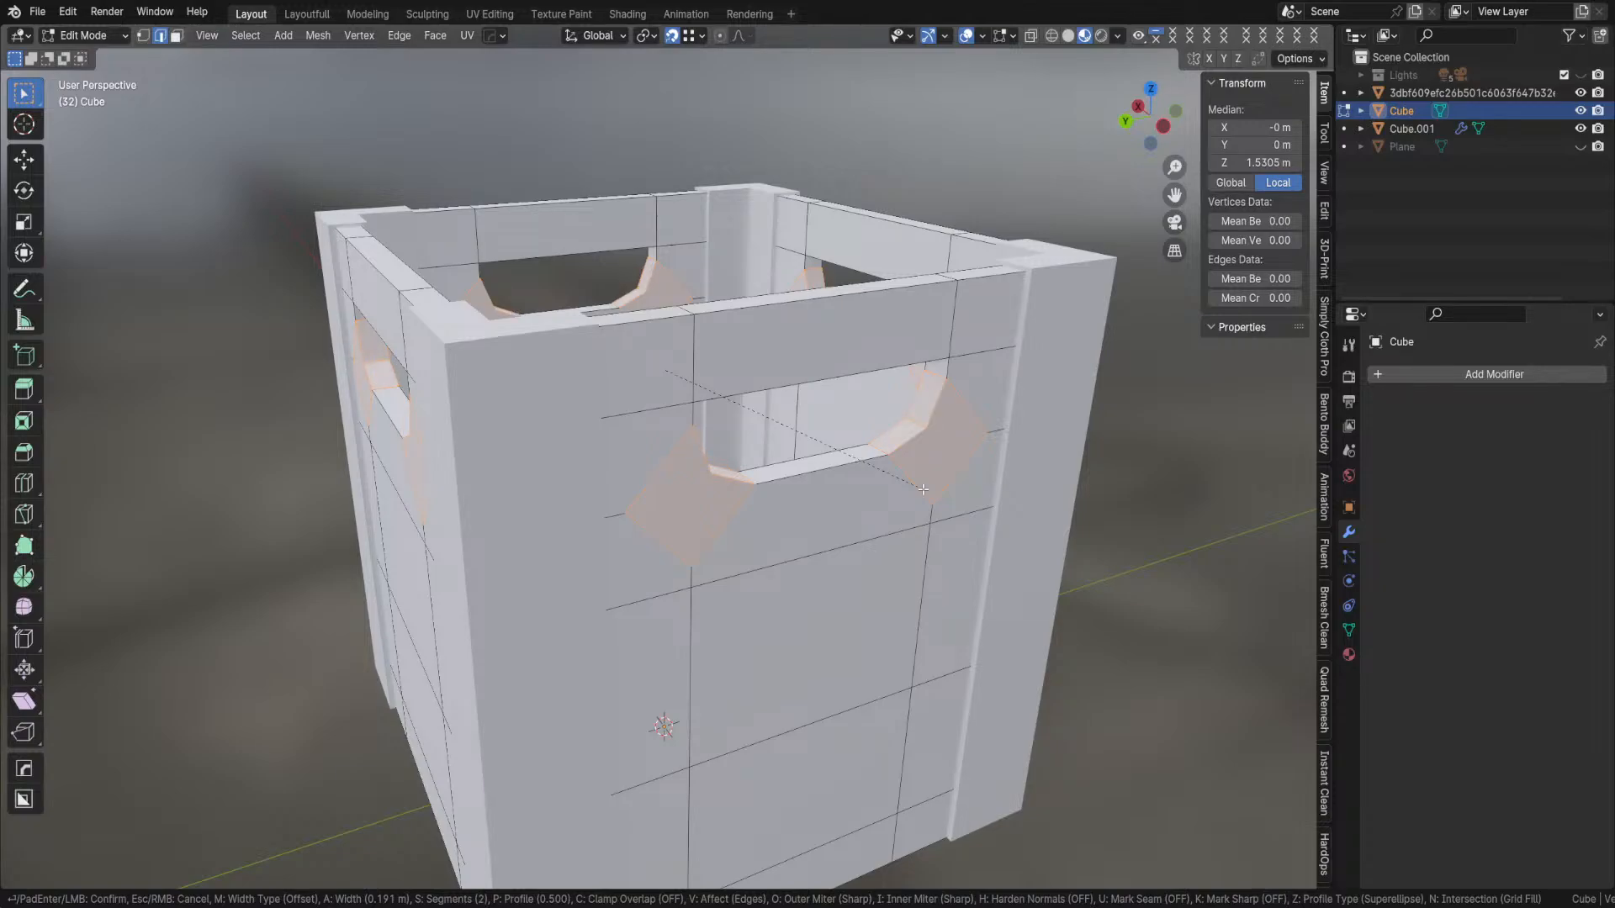
scroll(923, 489, "up", 1)
scroll(923, 488, "up", 1)
left_click(920, 505)
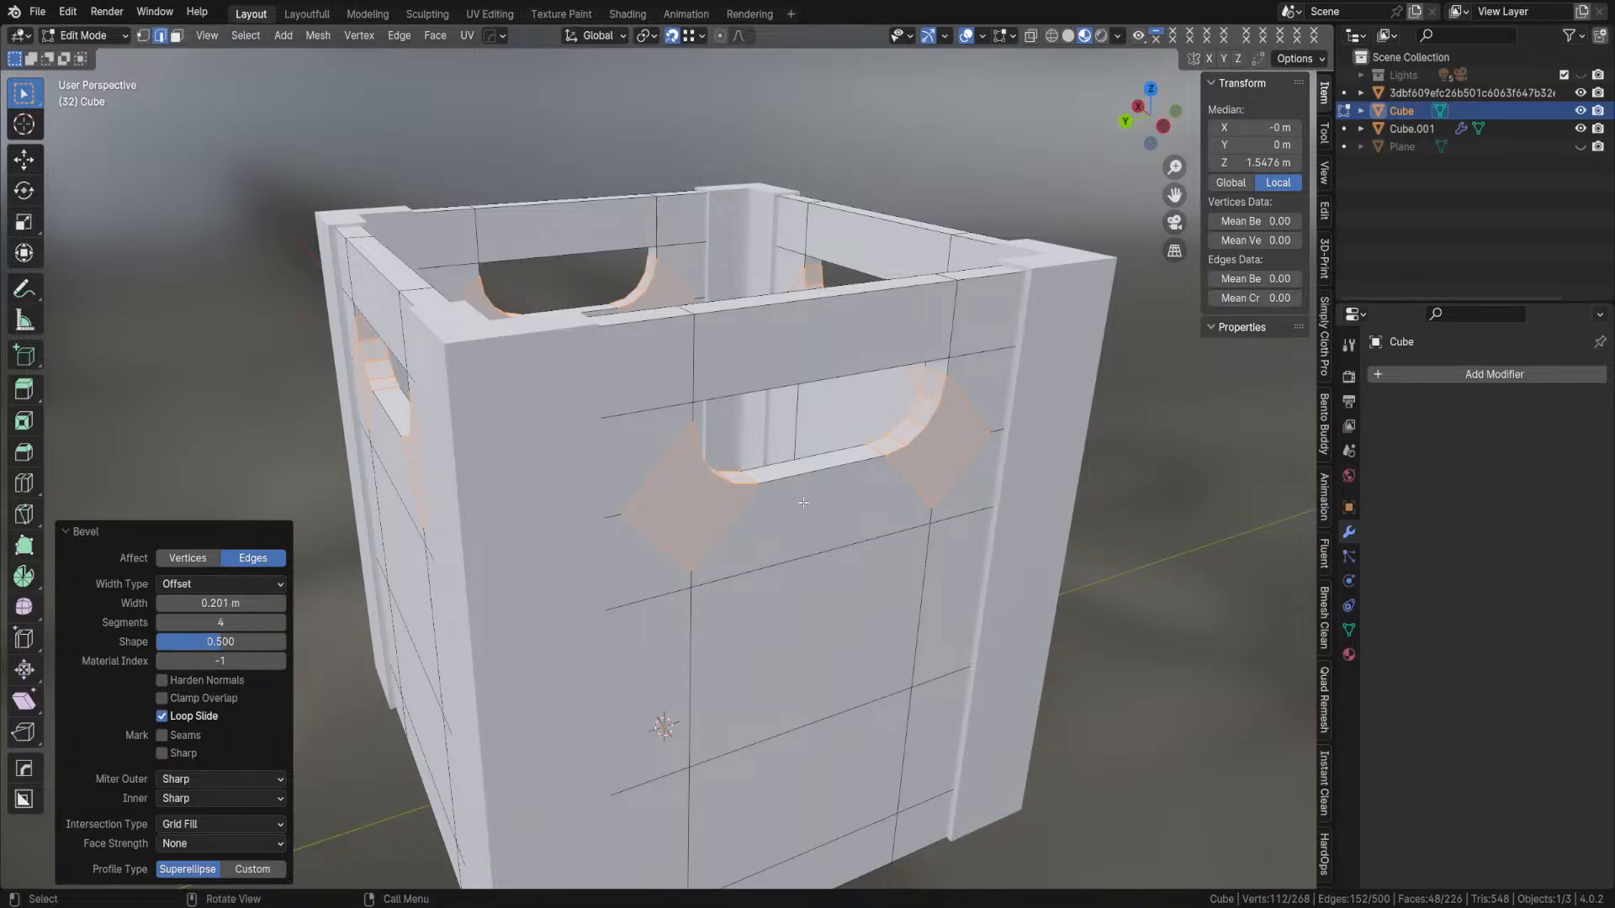
- Enable Clamp Overlap for the handle corner bevel and set its width to 0.231 m
mouse_move(863, 560)
middle_mouse_down()
mouse_move(923, 569)
mouse_move(863, 546)
middle_mouse_up()
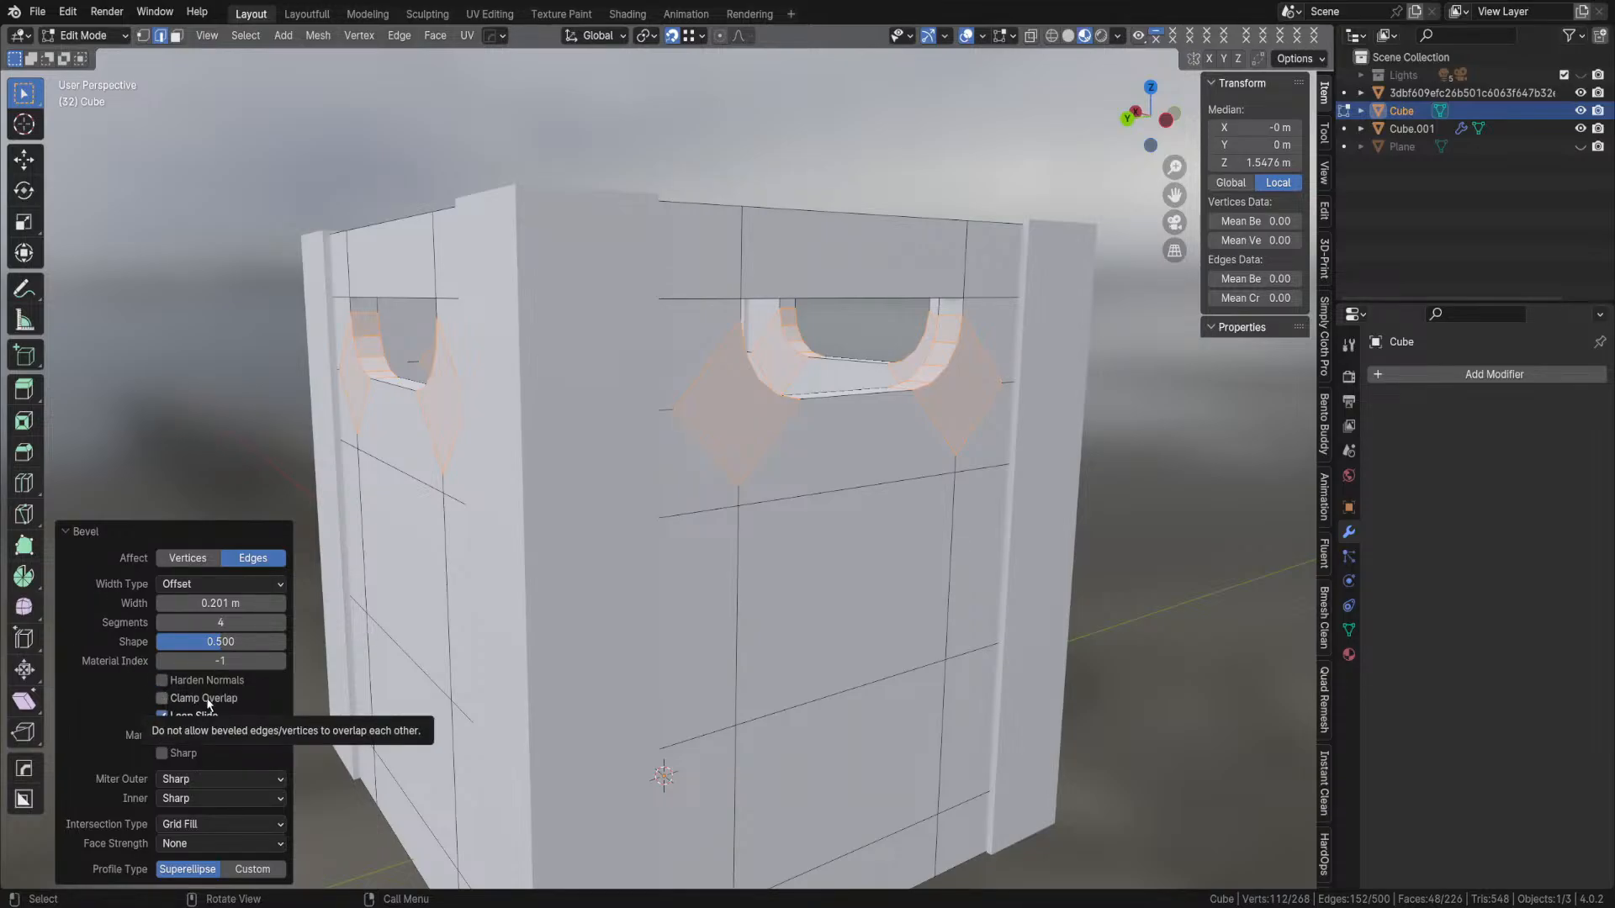
left_click(163, 700)
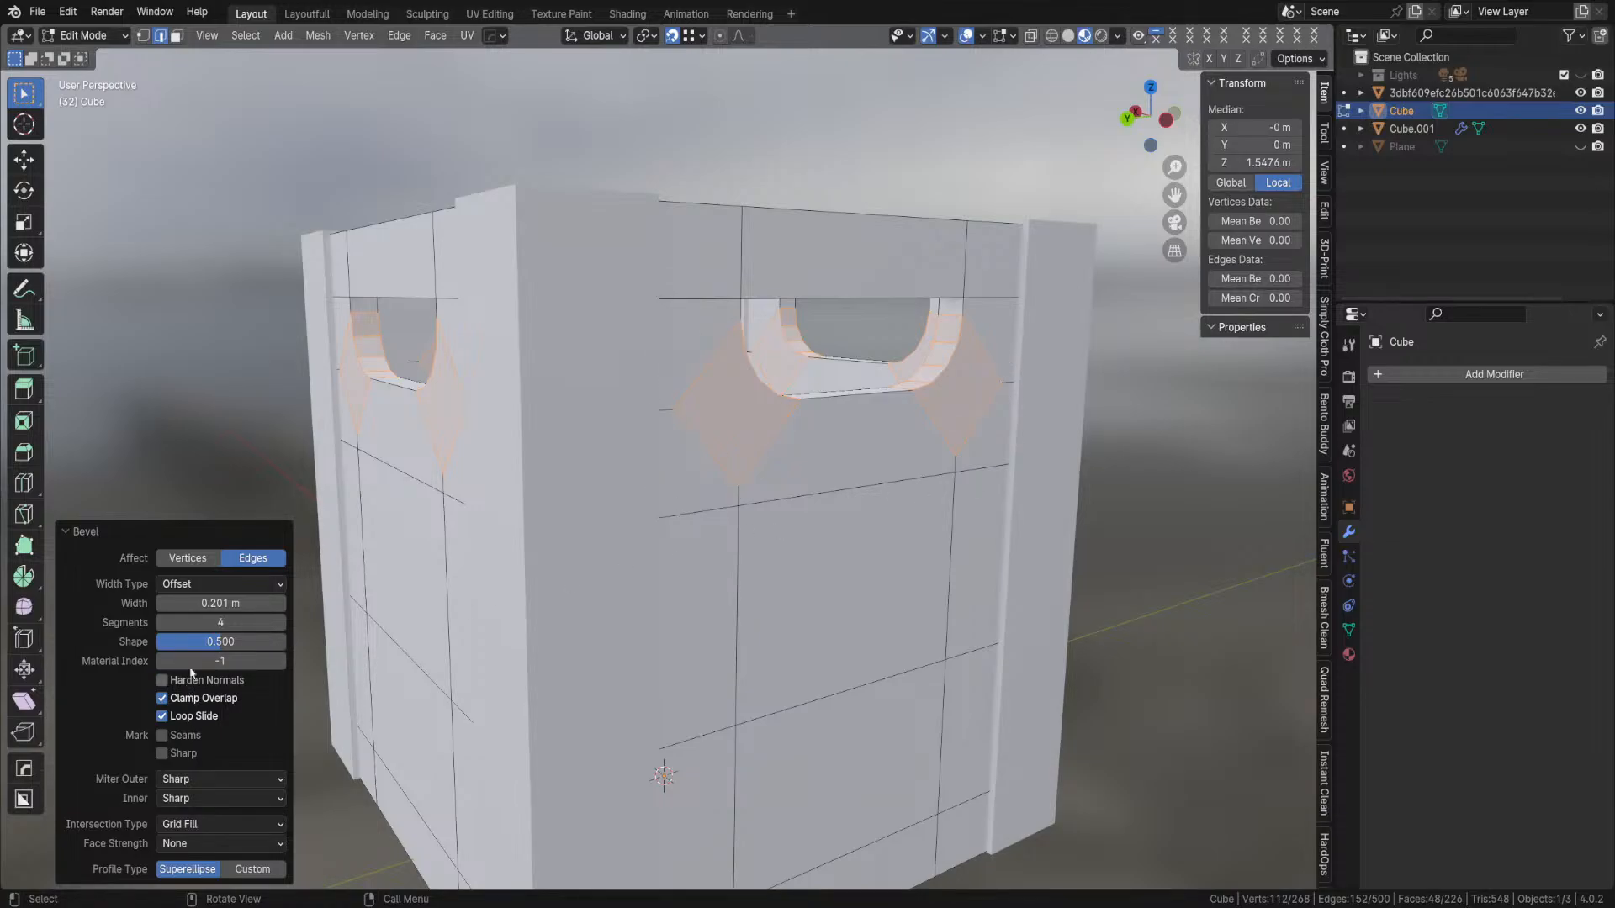
scroll(937, 431, "up", 1)
middle_click_drag(991, 435, 950, 414)
mouse_move(171, 602)
left_mouse_down()
mouse_move(118, 603)
mouse_move(217, 602)
mouse_move(143, 602)
mouse_move(215, 602)
mouse_move(168, 602)
mouse_move(187, 602)
left_mouse_up()
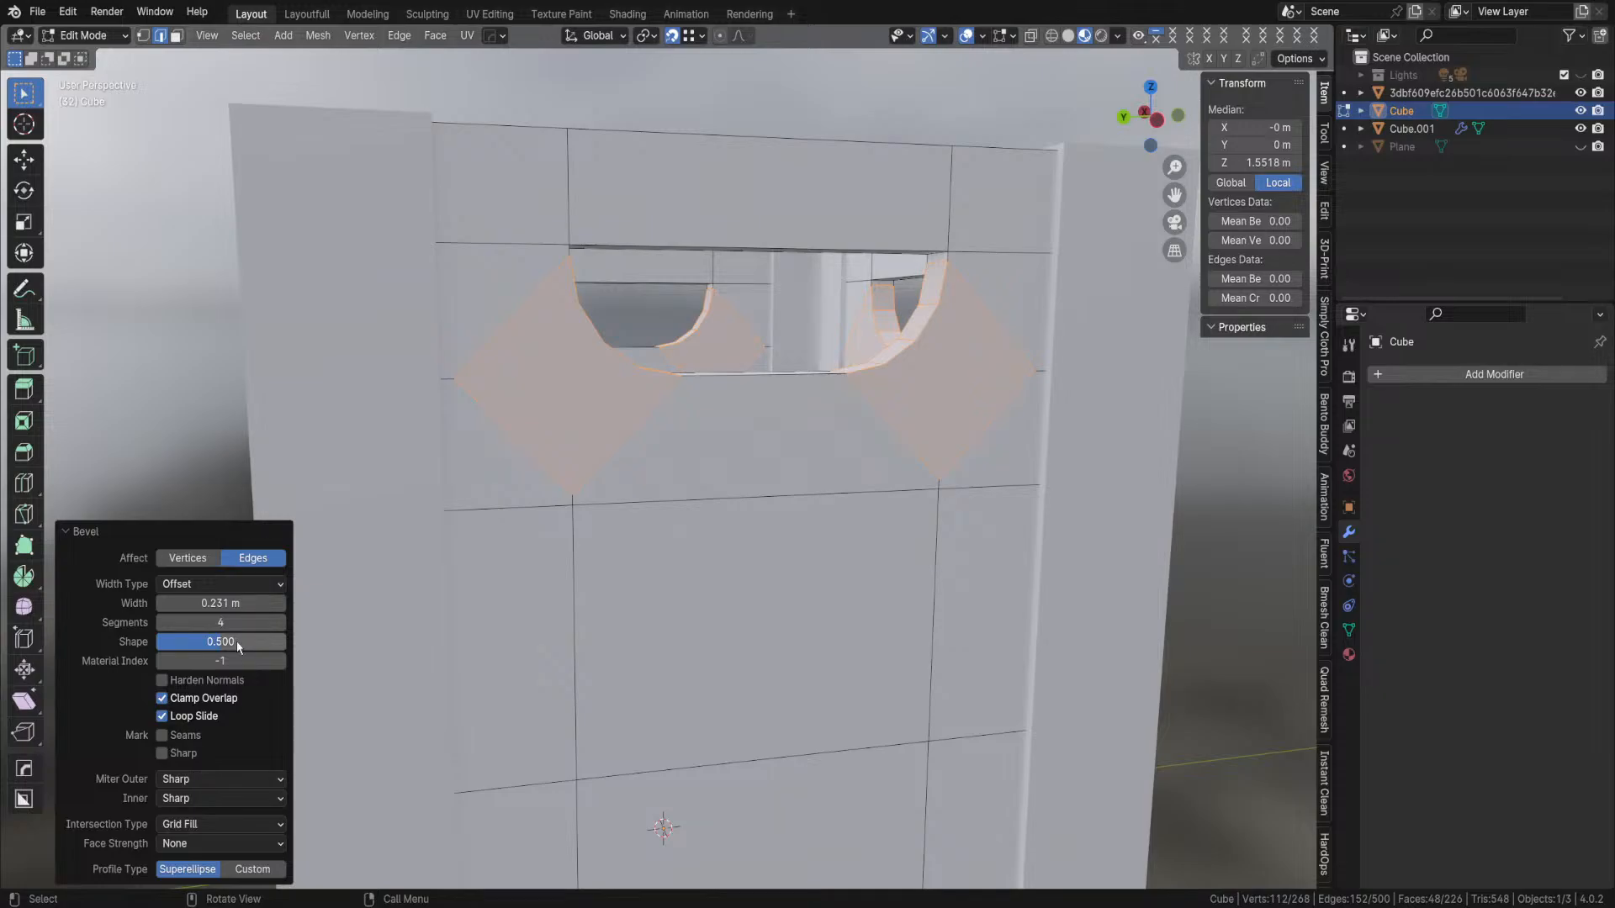
- Try 5 and 3 segments for the handle corner bevel and return to 4
left_click(281, 622)
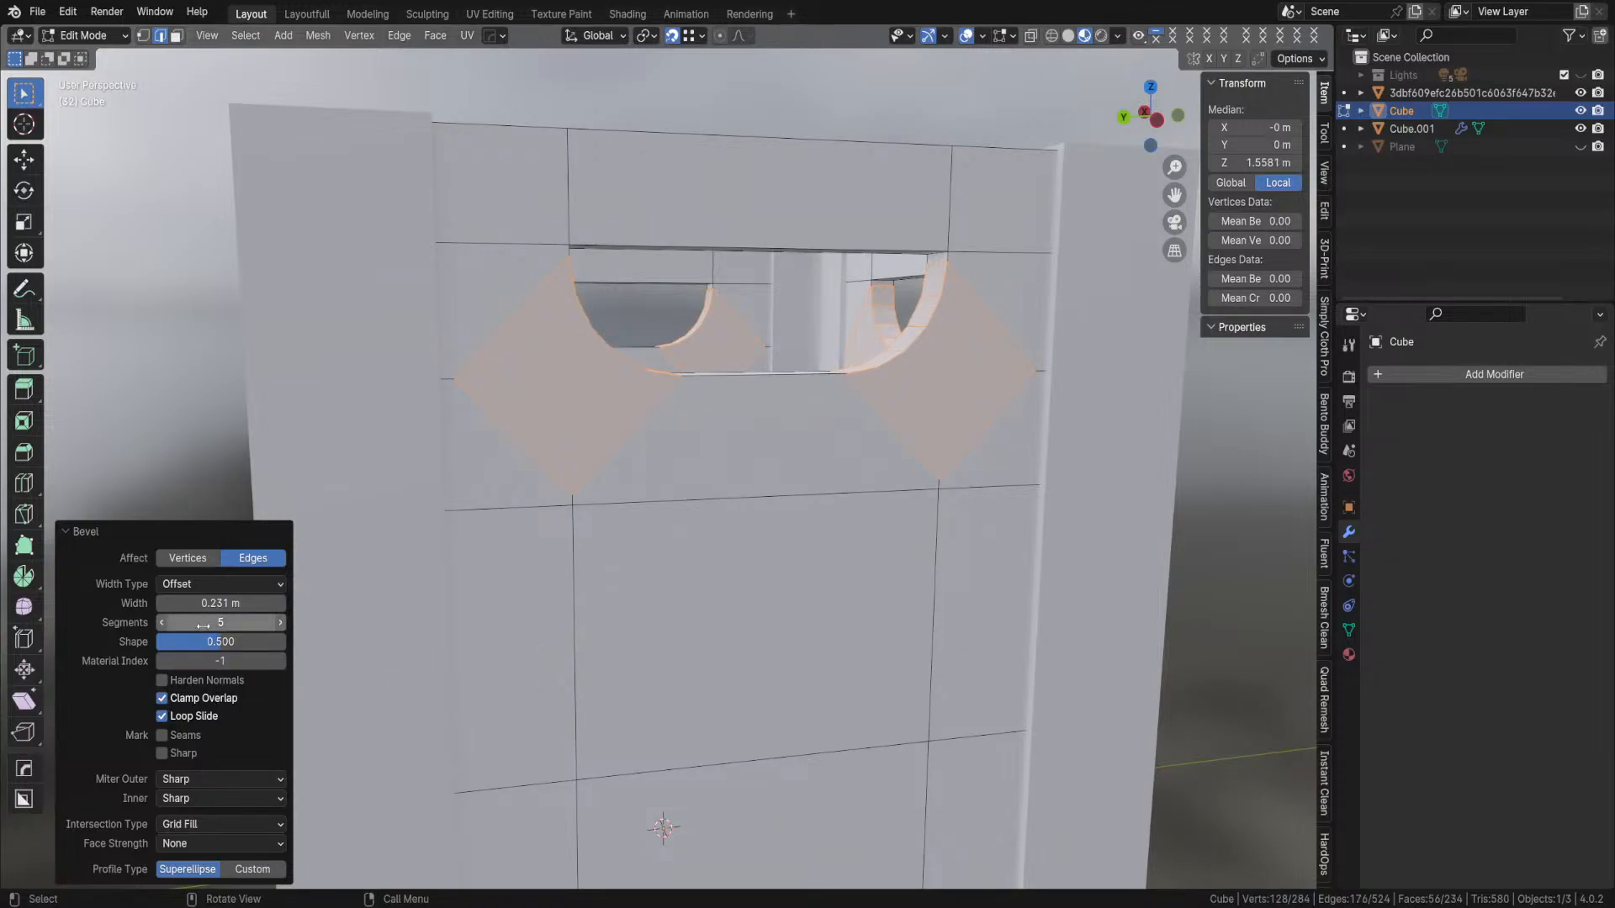
left_click(161, 623)
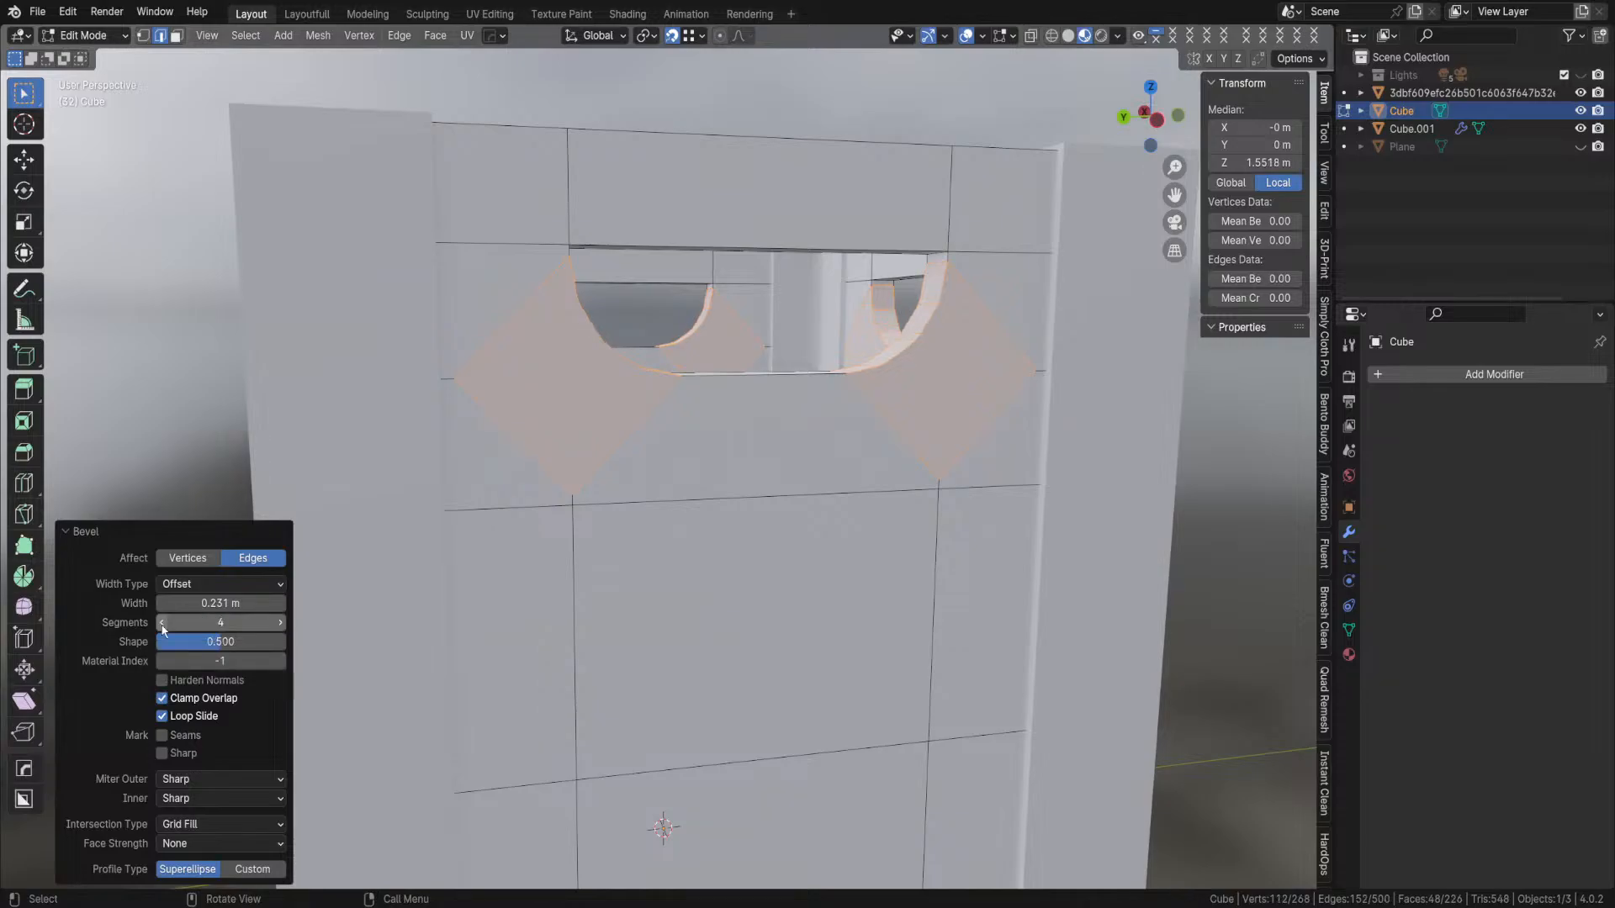
left_click(162, 622)
middle_click_drag(723, 538, 732, 458)
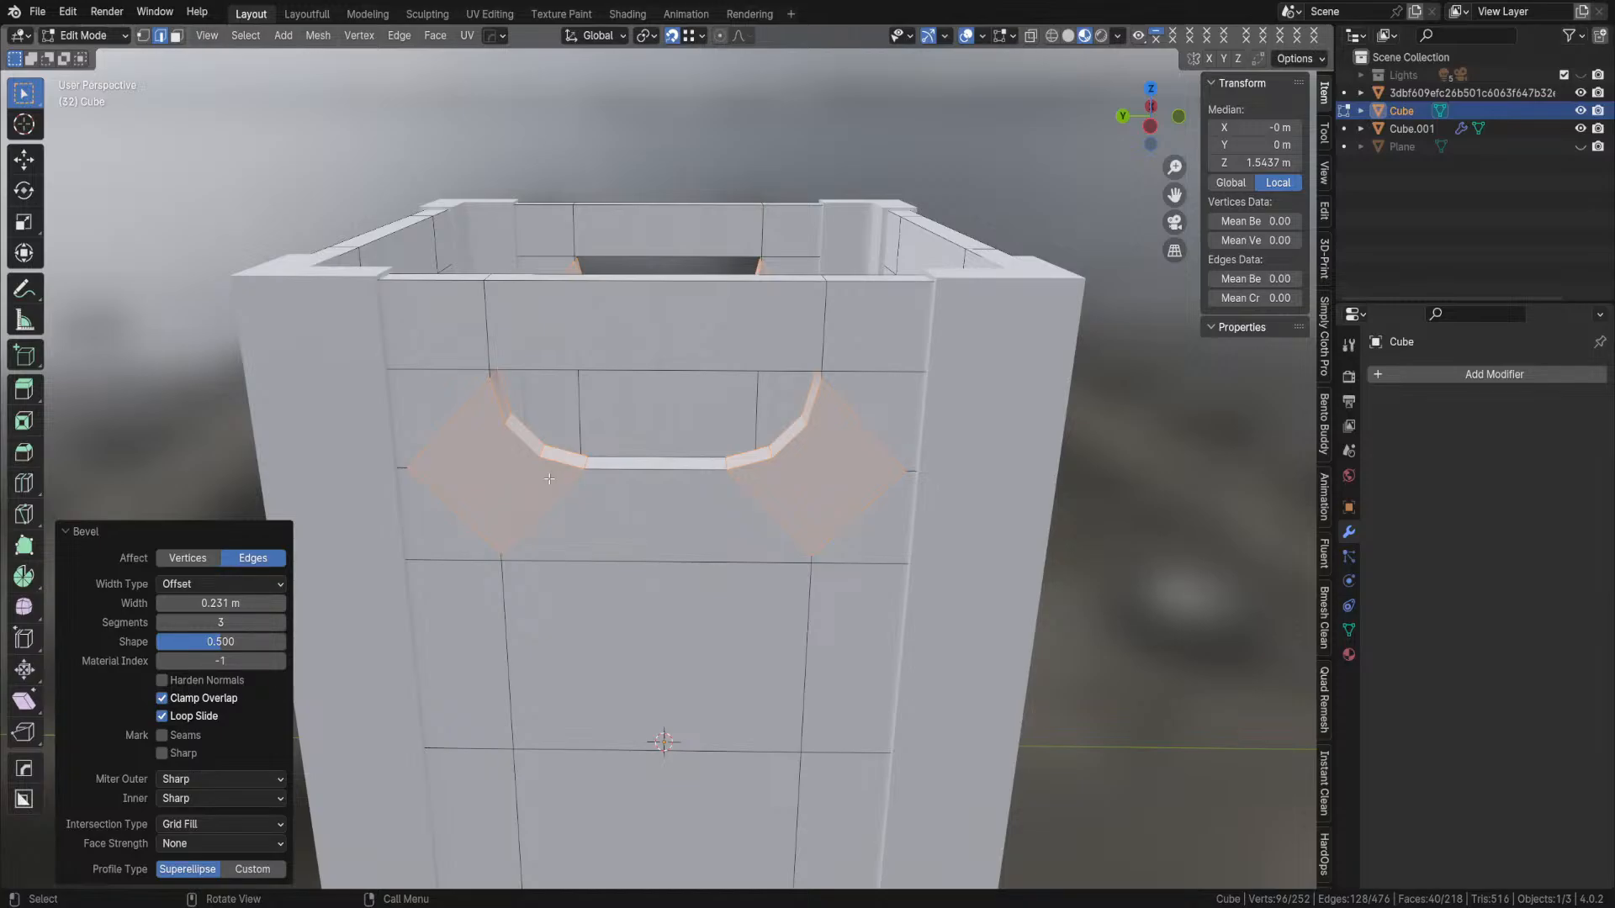
left_click(280, 622)
middle_click_drag(560, 613, 631, 581)
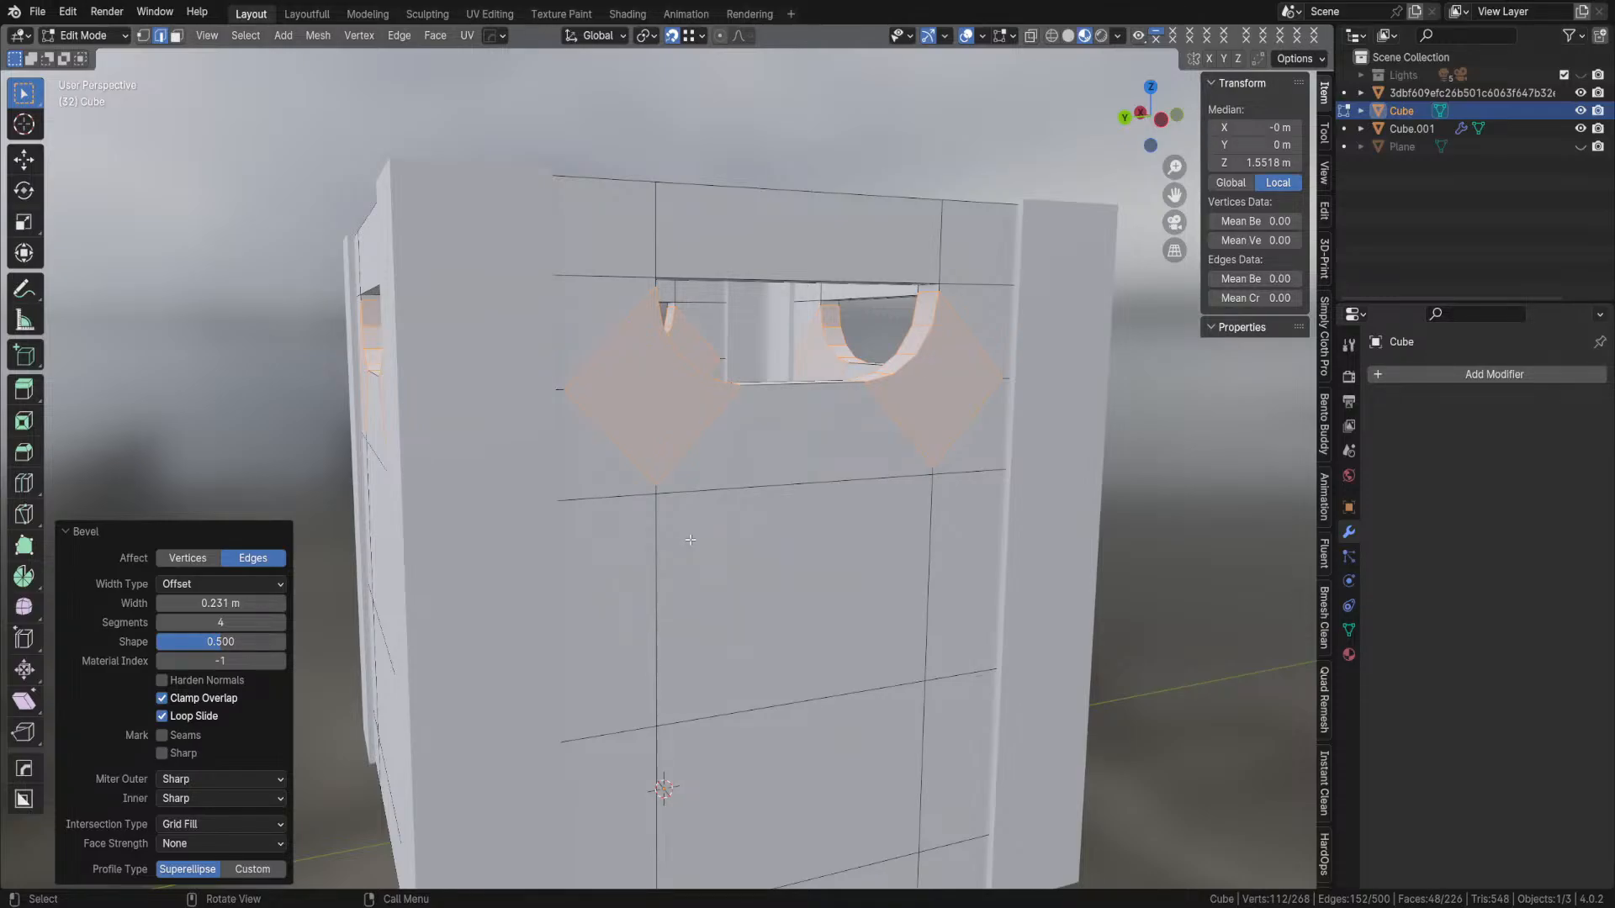
- Examine the rounded handle openings on all four walls from outside the crate and from above
scroll(688, 538, "down", 3)
middle_click_drag(688, 539, 737, 530)
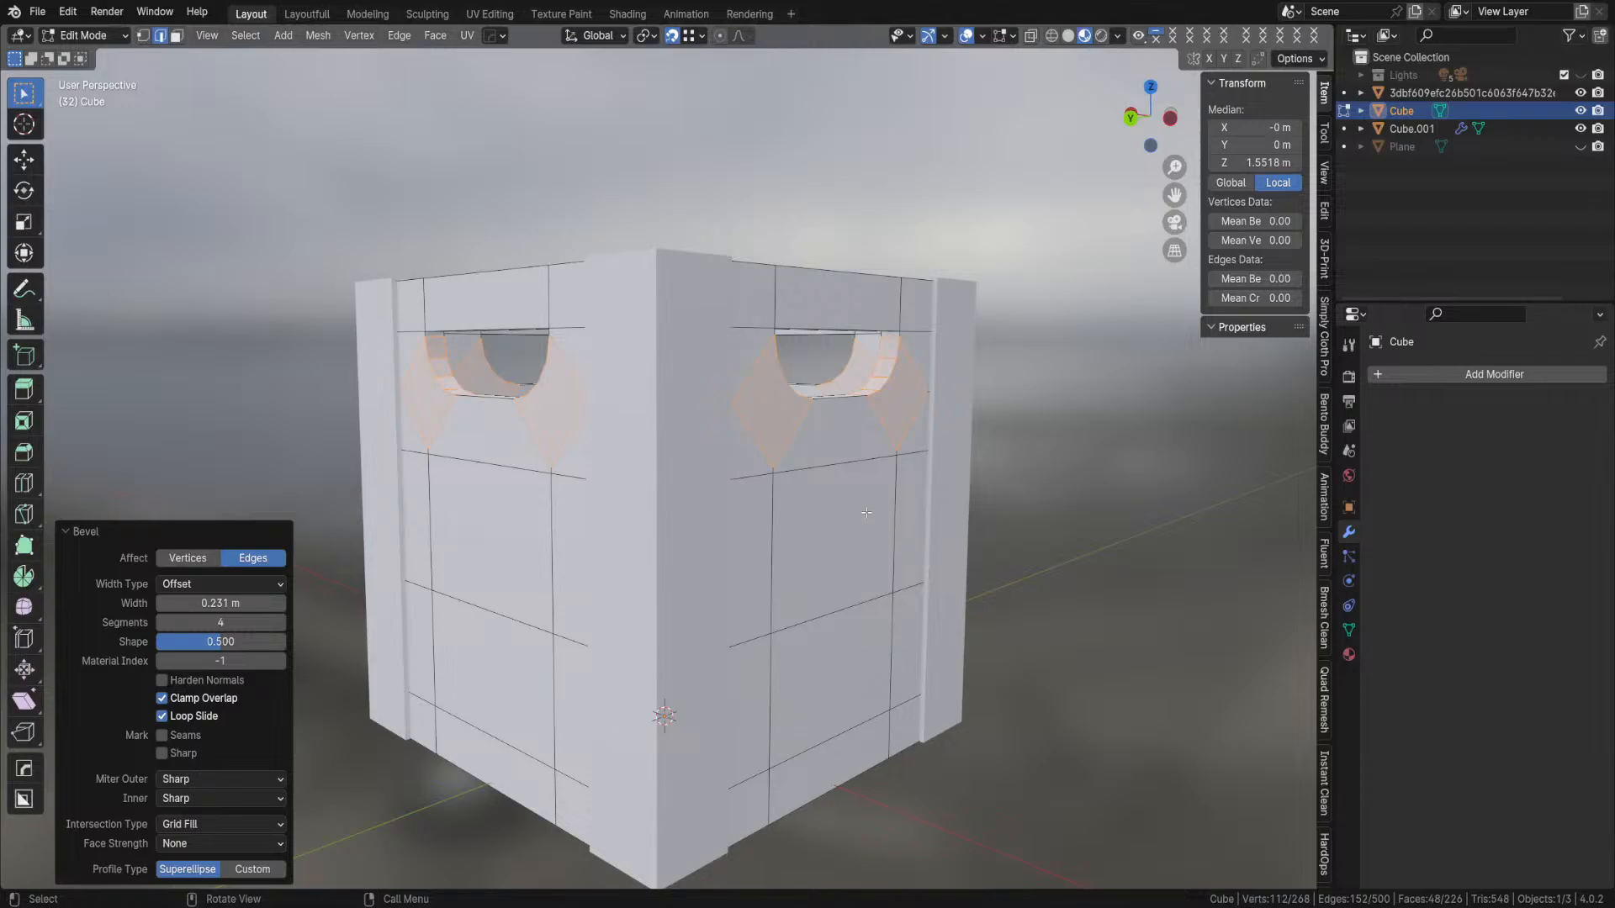
scroll(866, 513, "down", 4)
scroll(866, 512, "up", 2)
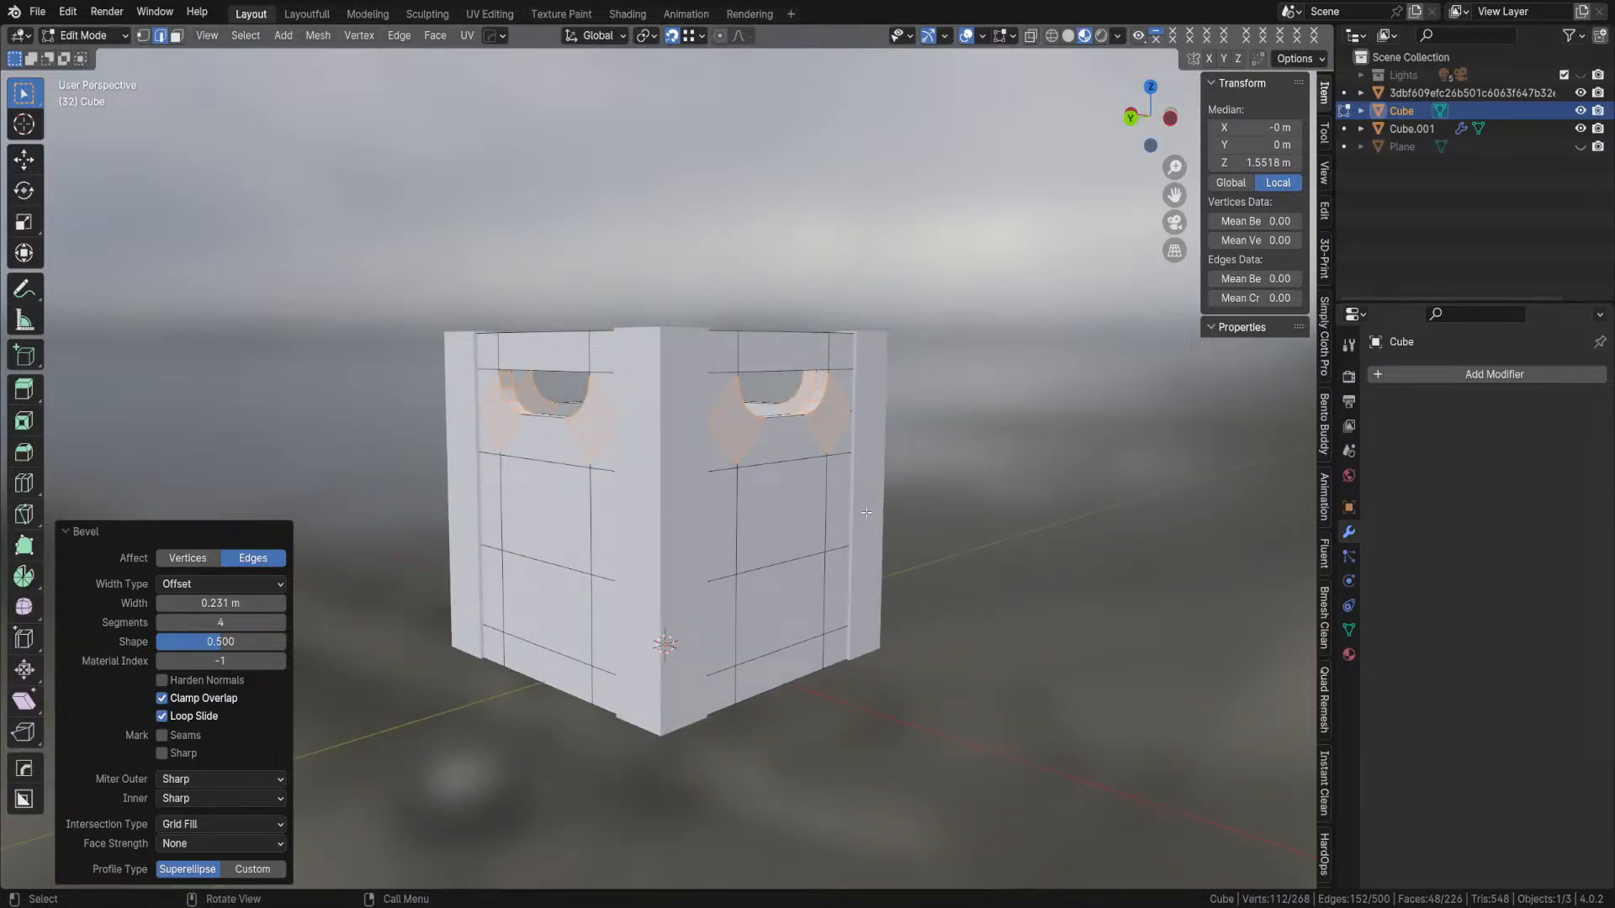
scroll(866, 512, "down", 5)
middle_click_drag(857, 504, 605, 459)
scroll(605, 459, "up", 6)
mouse_move(822, 228)
middle_mouse_down()
mouse_move(873, 237)
mouse_move(908, 306)
mouse_move(807, 314)
mouse_move(723, 278)
mouse_move(537, 245)
mouse_move(836, 230)
middle_mouse_up()
middle_click_drag(828, 233, 637, 413)
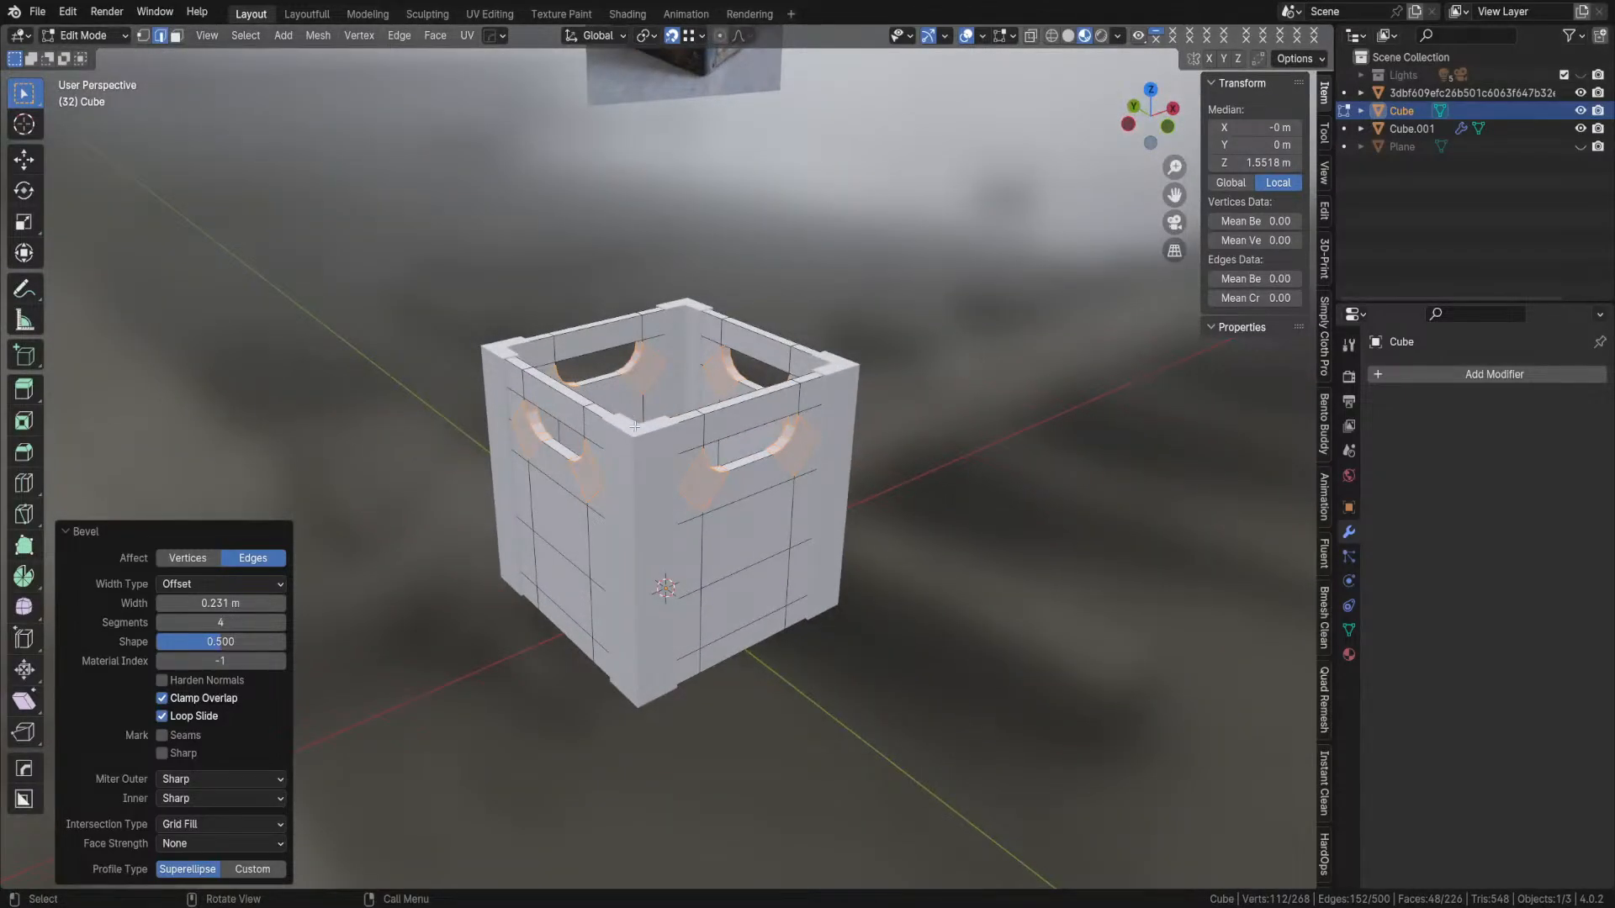
- Return the crate walls to Object Mode and select the corner posts object
left_click(634, 427)
key("Tab")
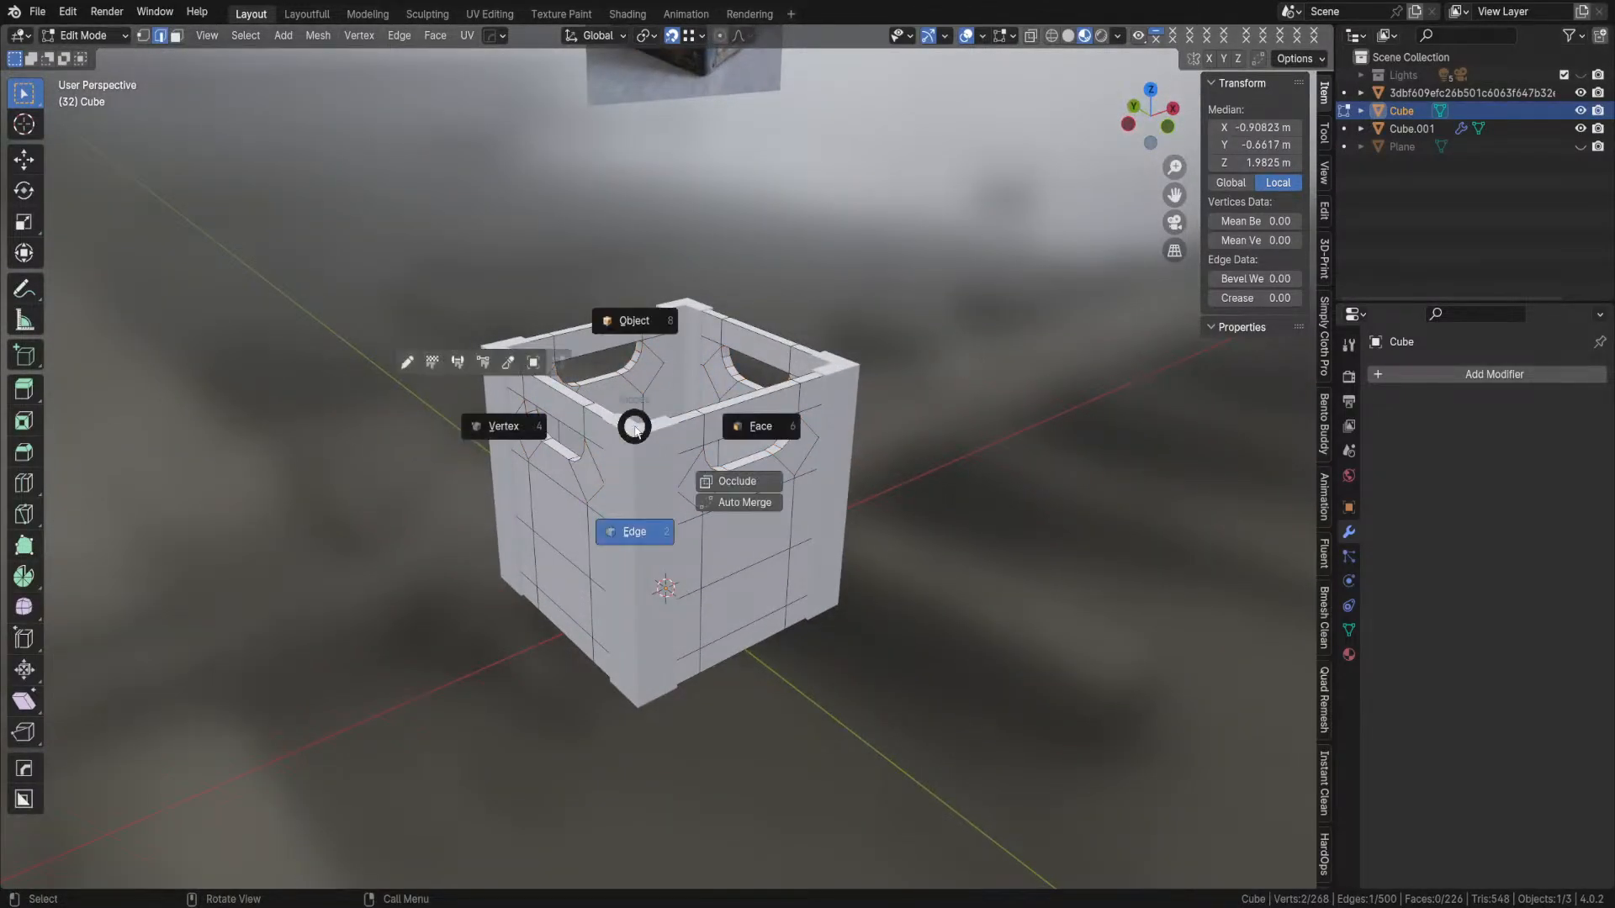
left_click(636, 318)
left_click(649, 456)
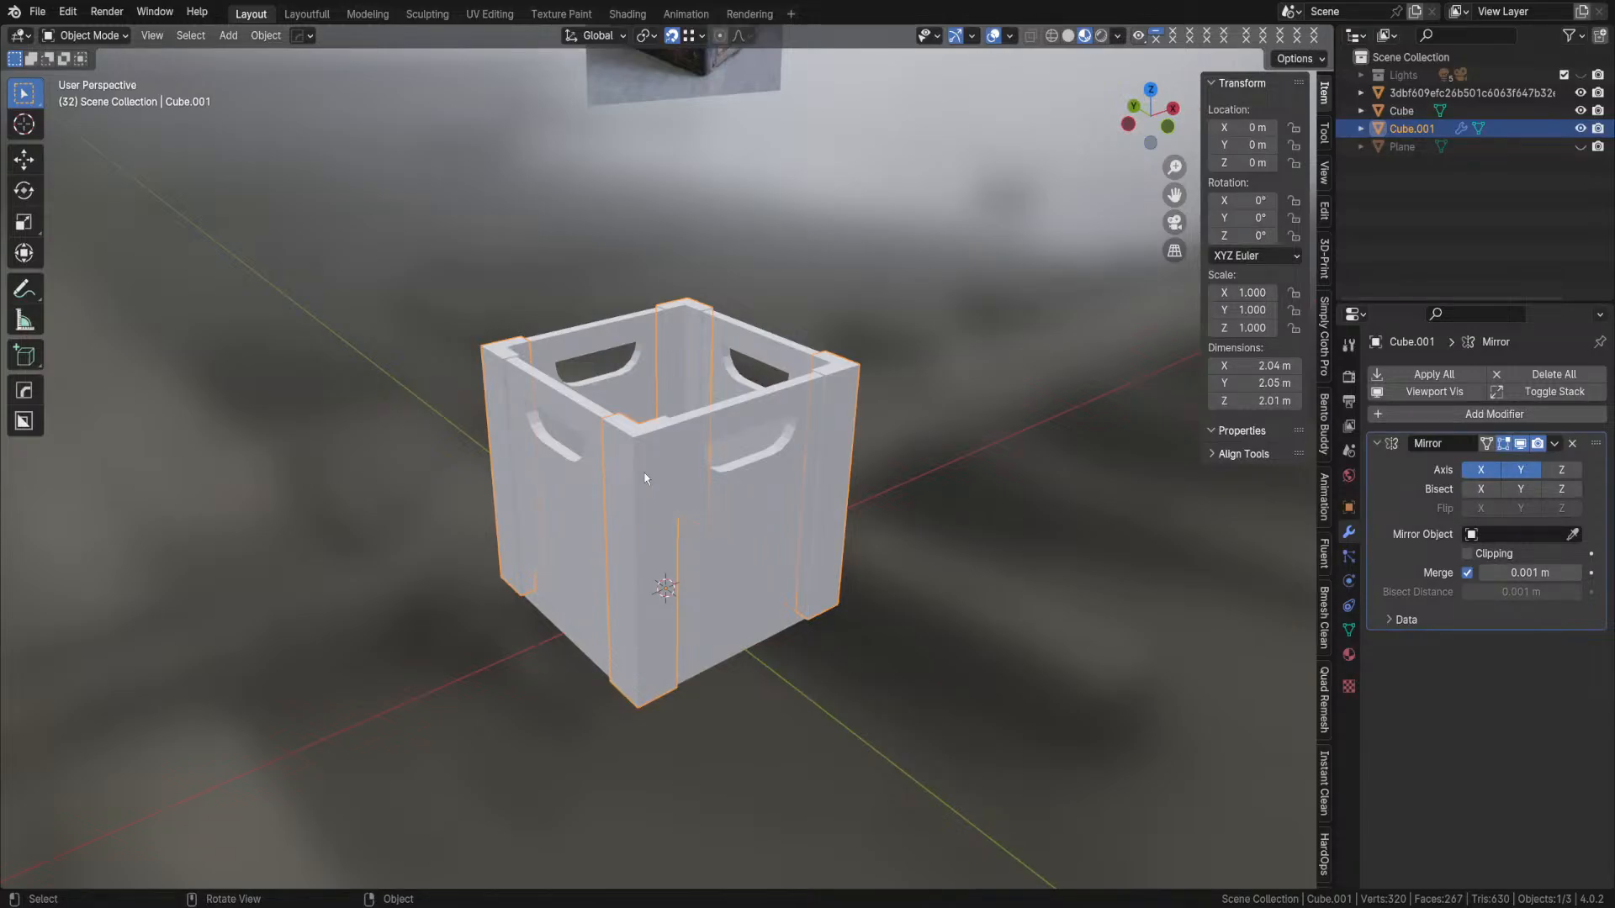
- Open the corner posts for face editing and select a top face of the post at negative X and negative Y
scroll(645, 479, "up", 3)
key("Tab")
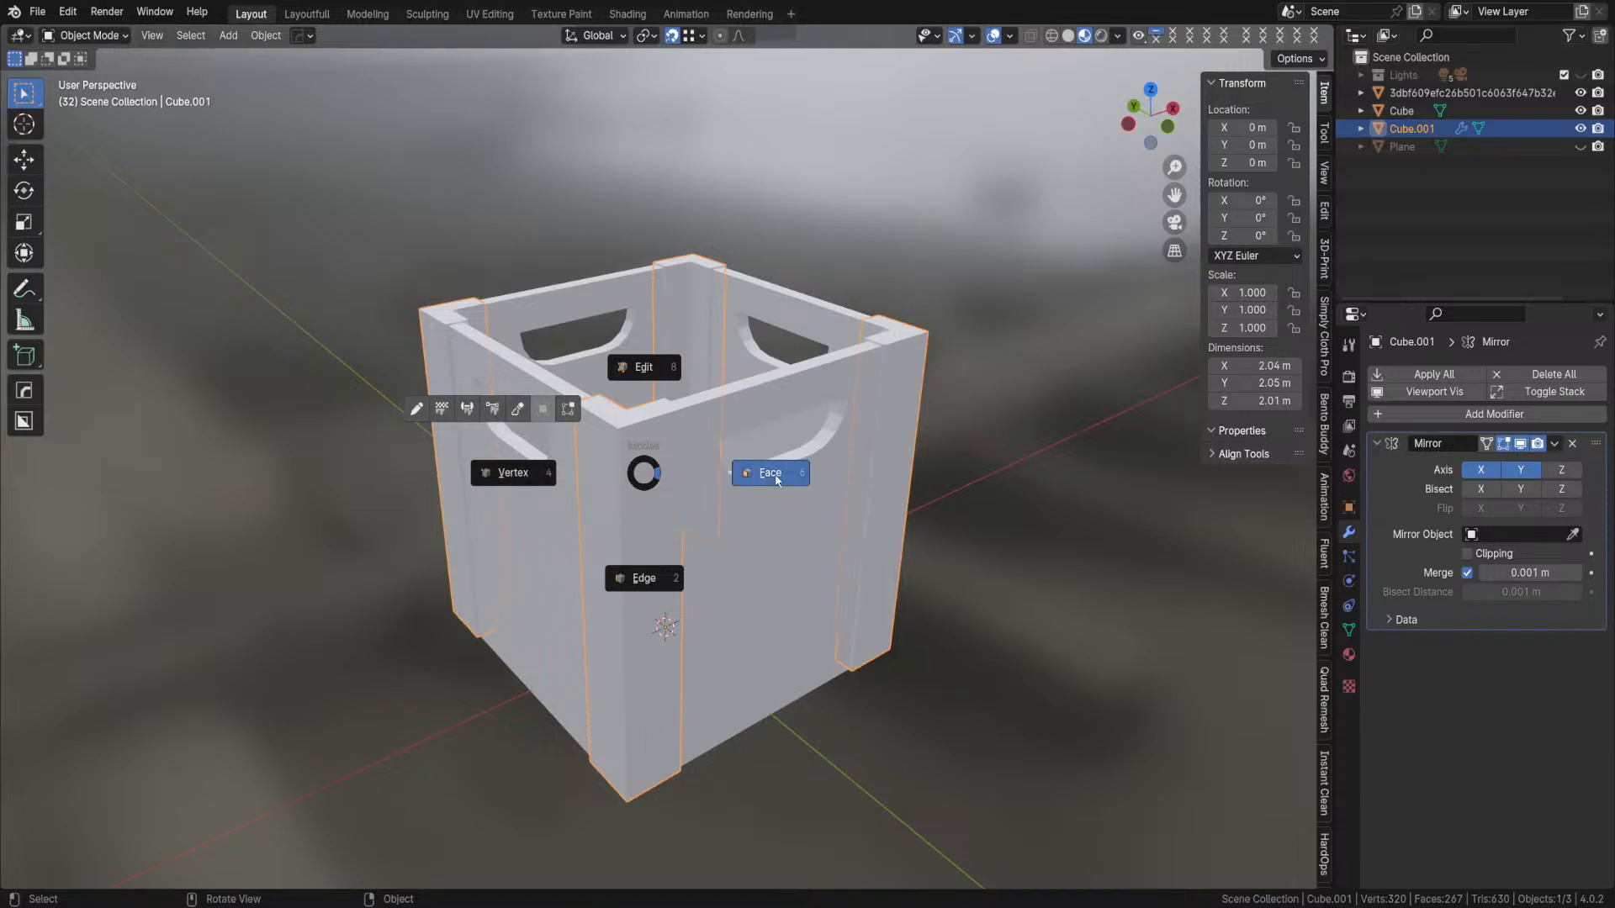
left_click(751, 475)
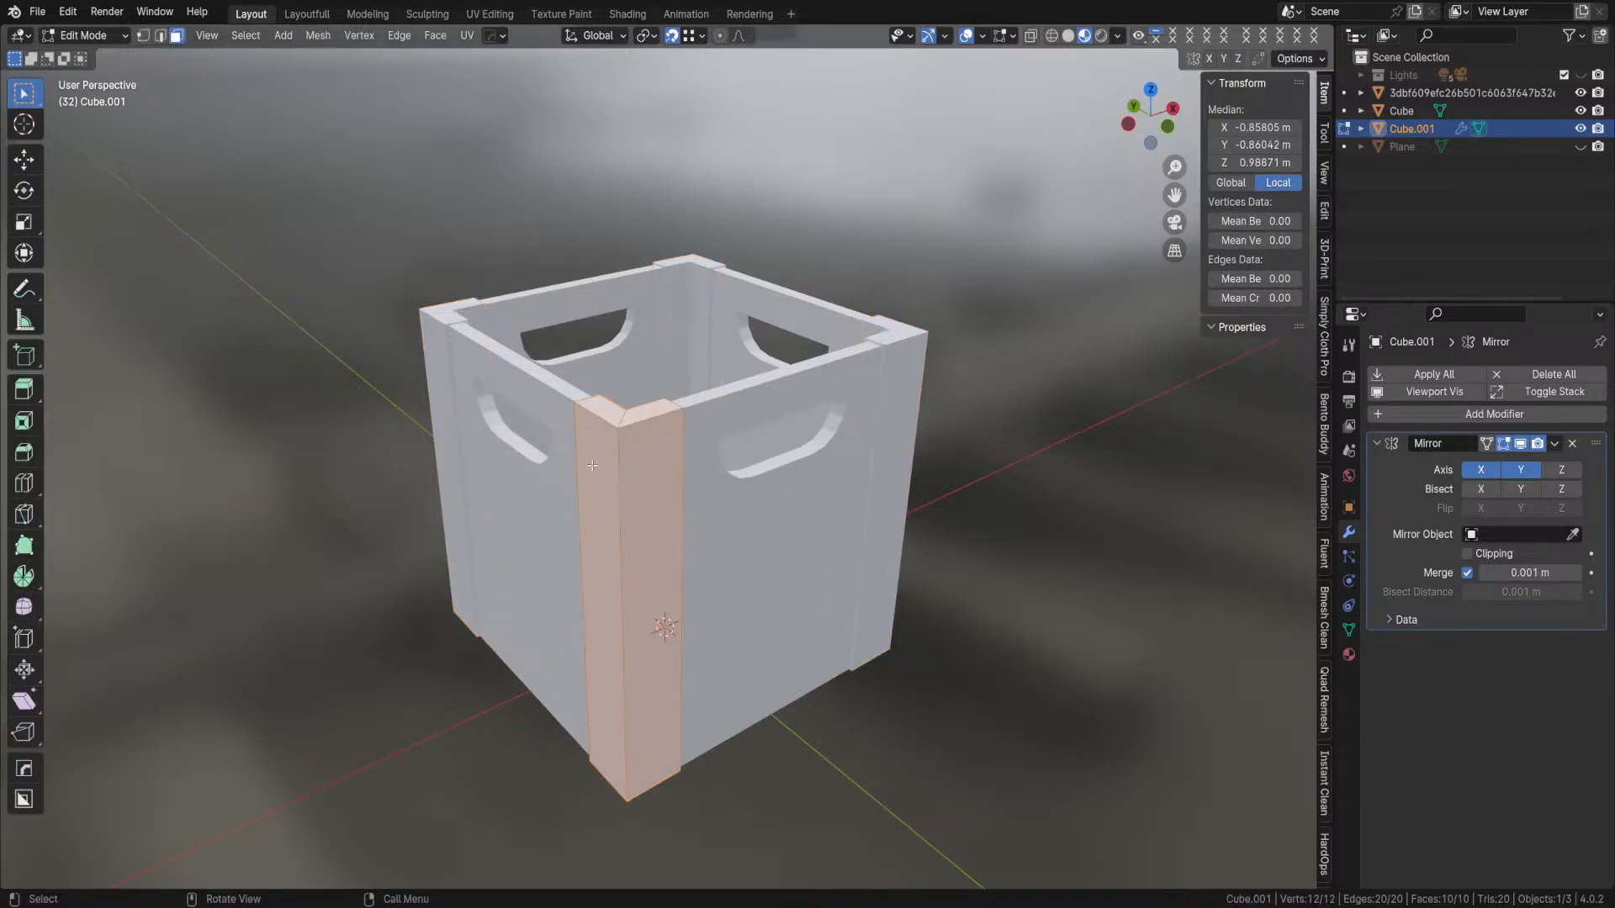
left_click(614, 408)
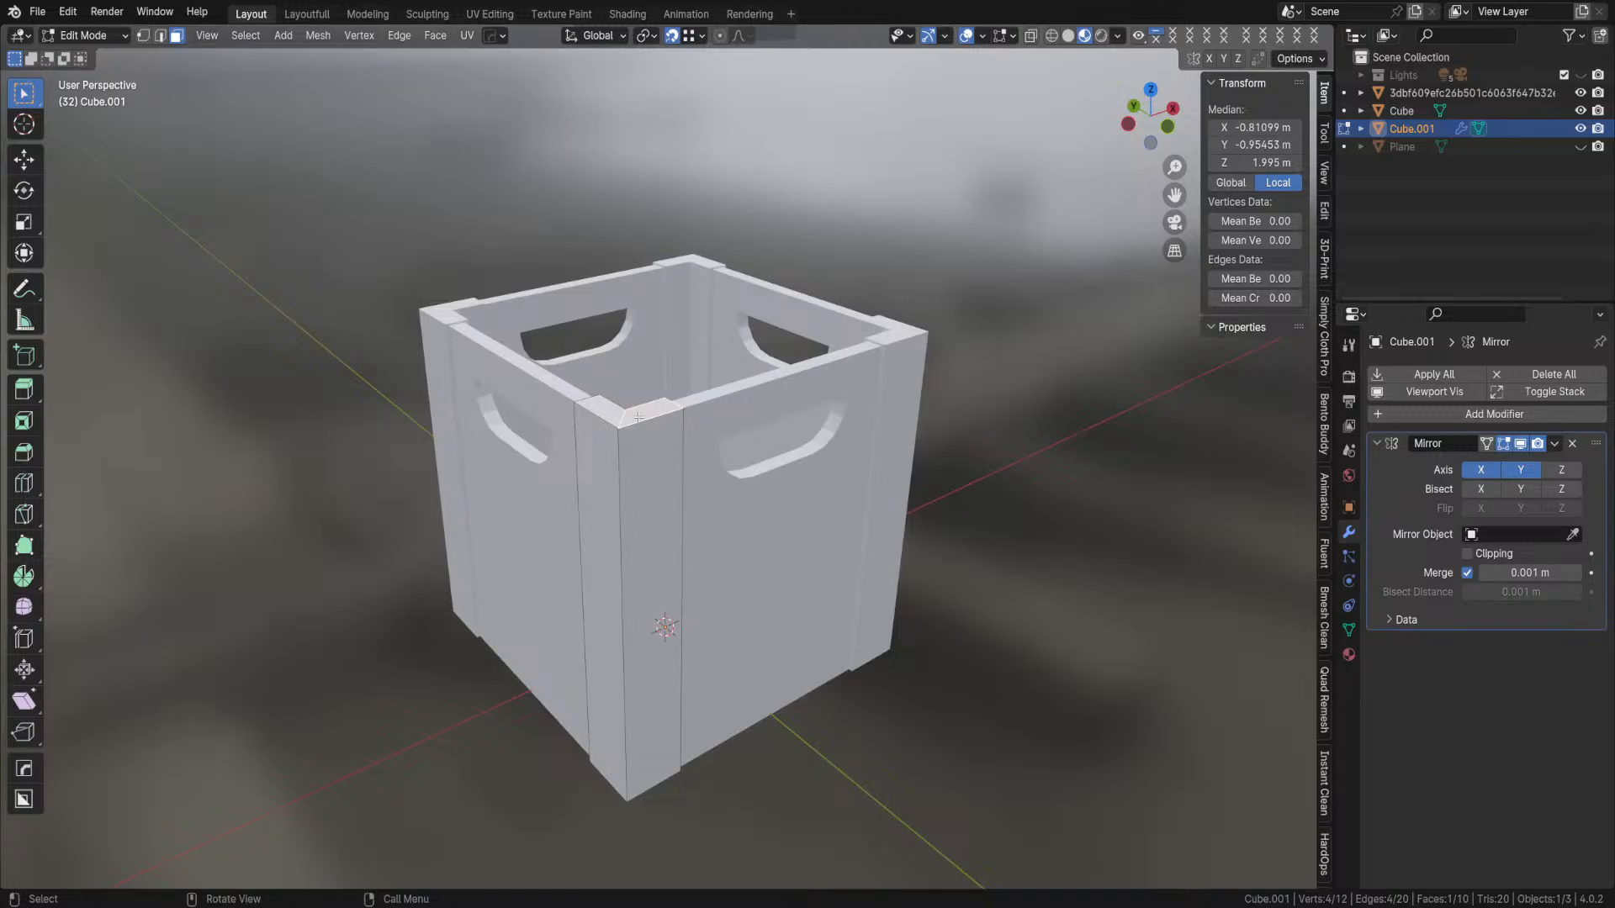
- Compare the top of the crate's corner posts with the corner details in the reference photo
scroll(639, 420, "down", 5)
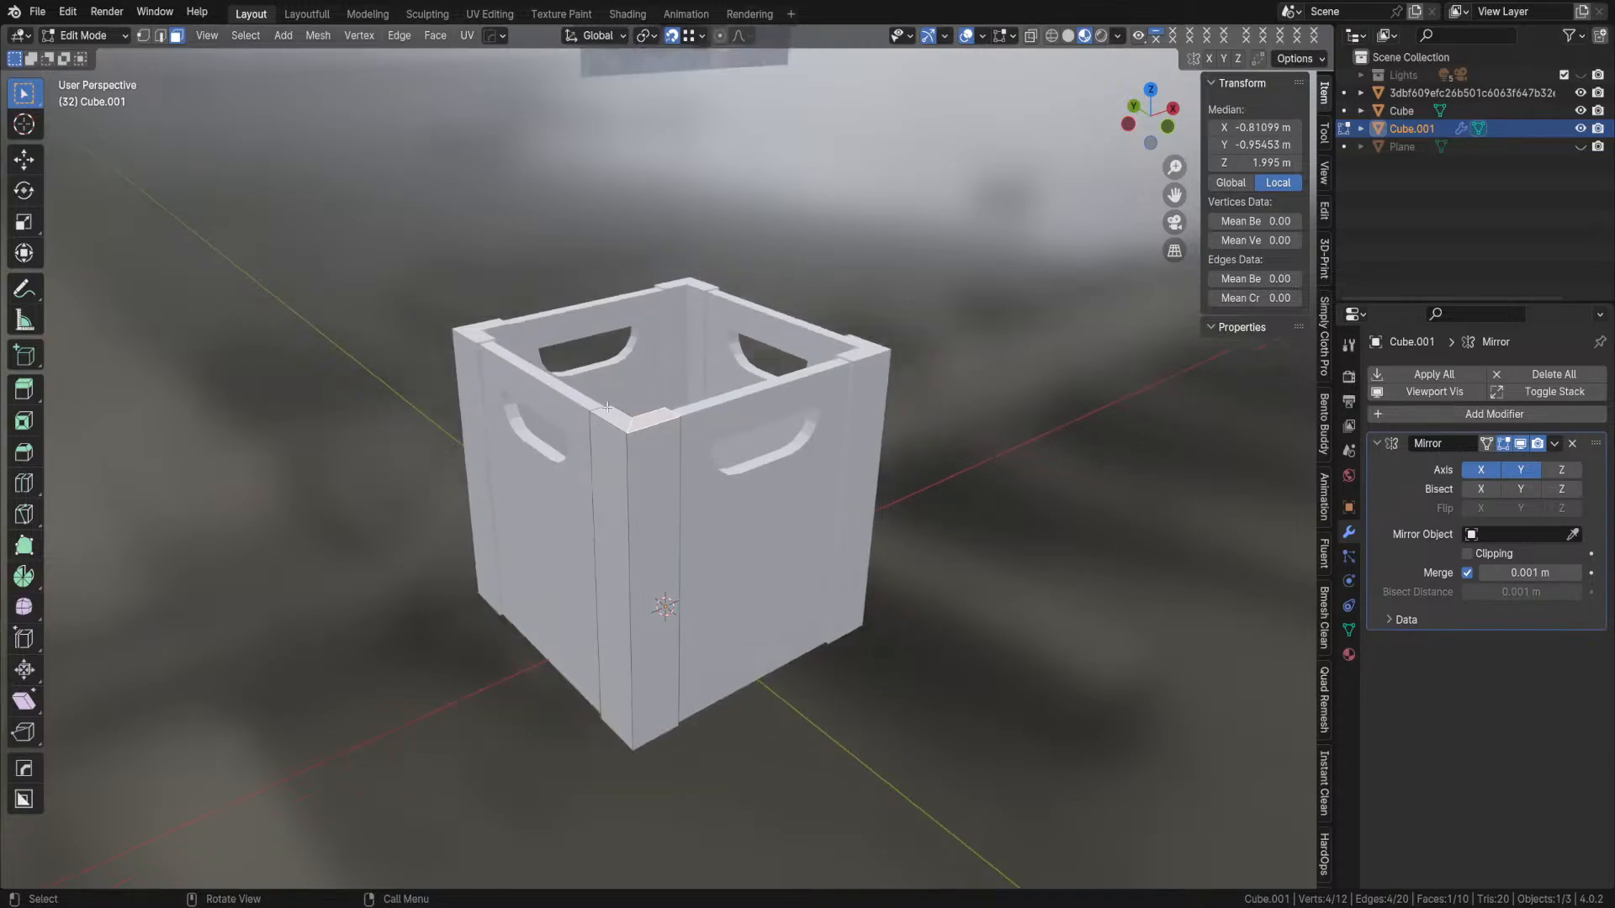
scroll(648, 496, "up", 5)
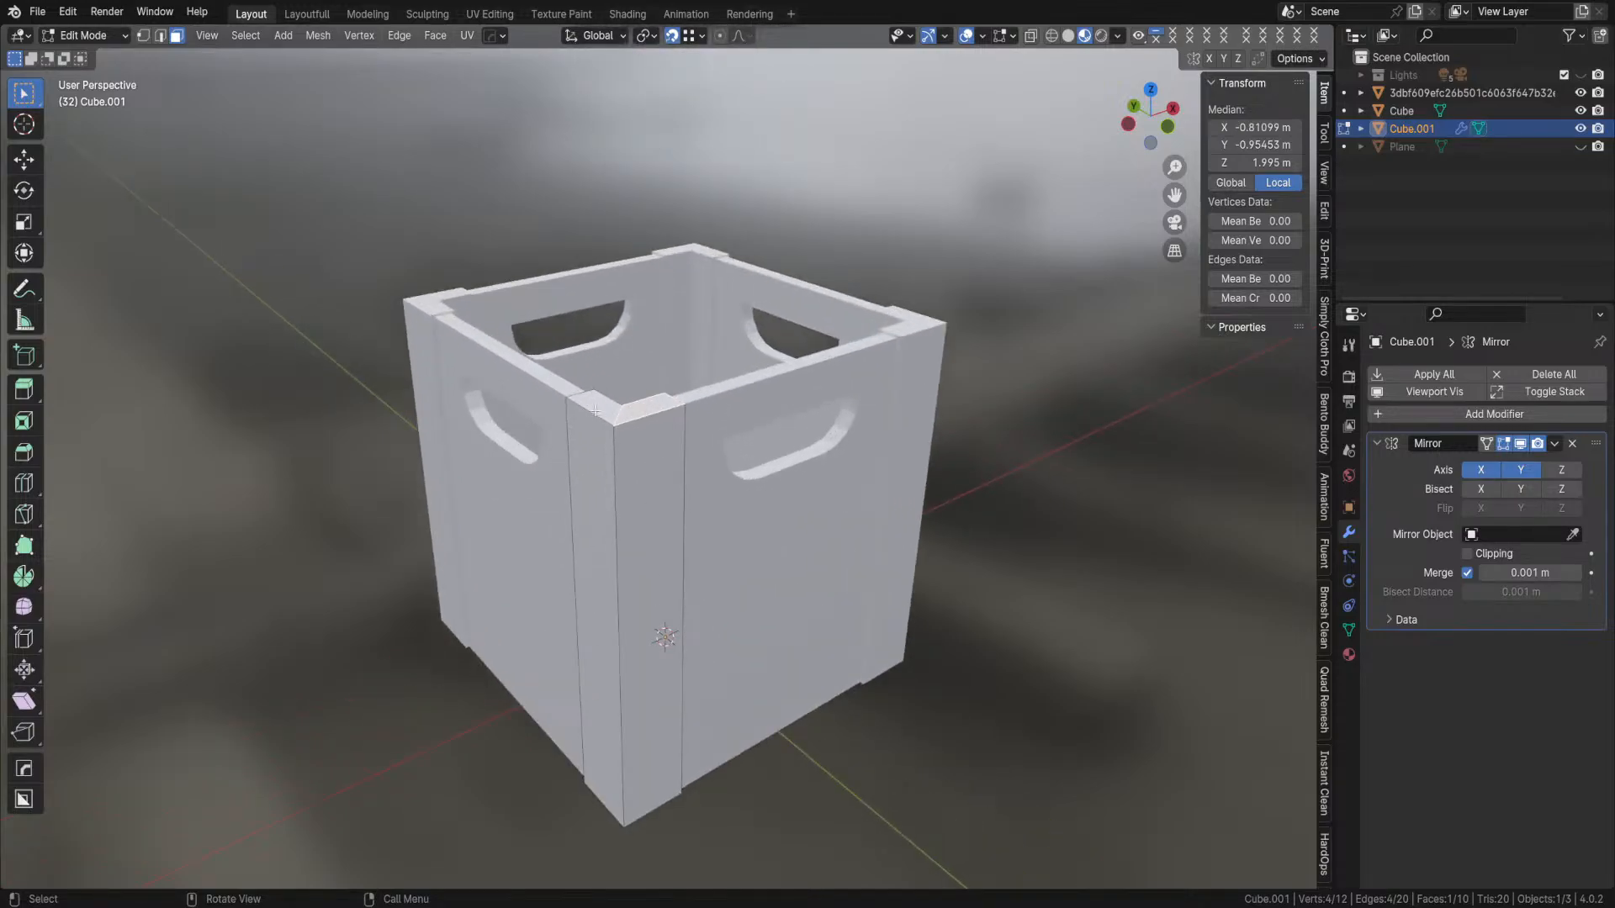
scroll(708, 382, "down", 6)
middle_click_drag(757, 288, 762, 620, "shift")
scroll(720, 365, "up", 5)
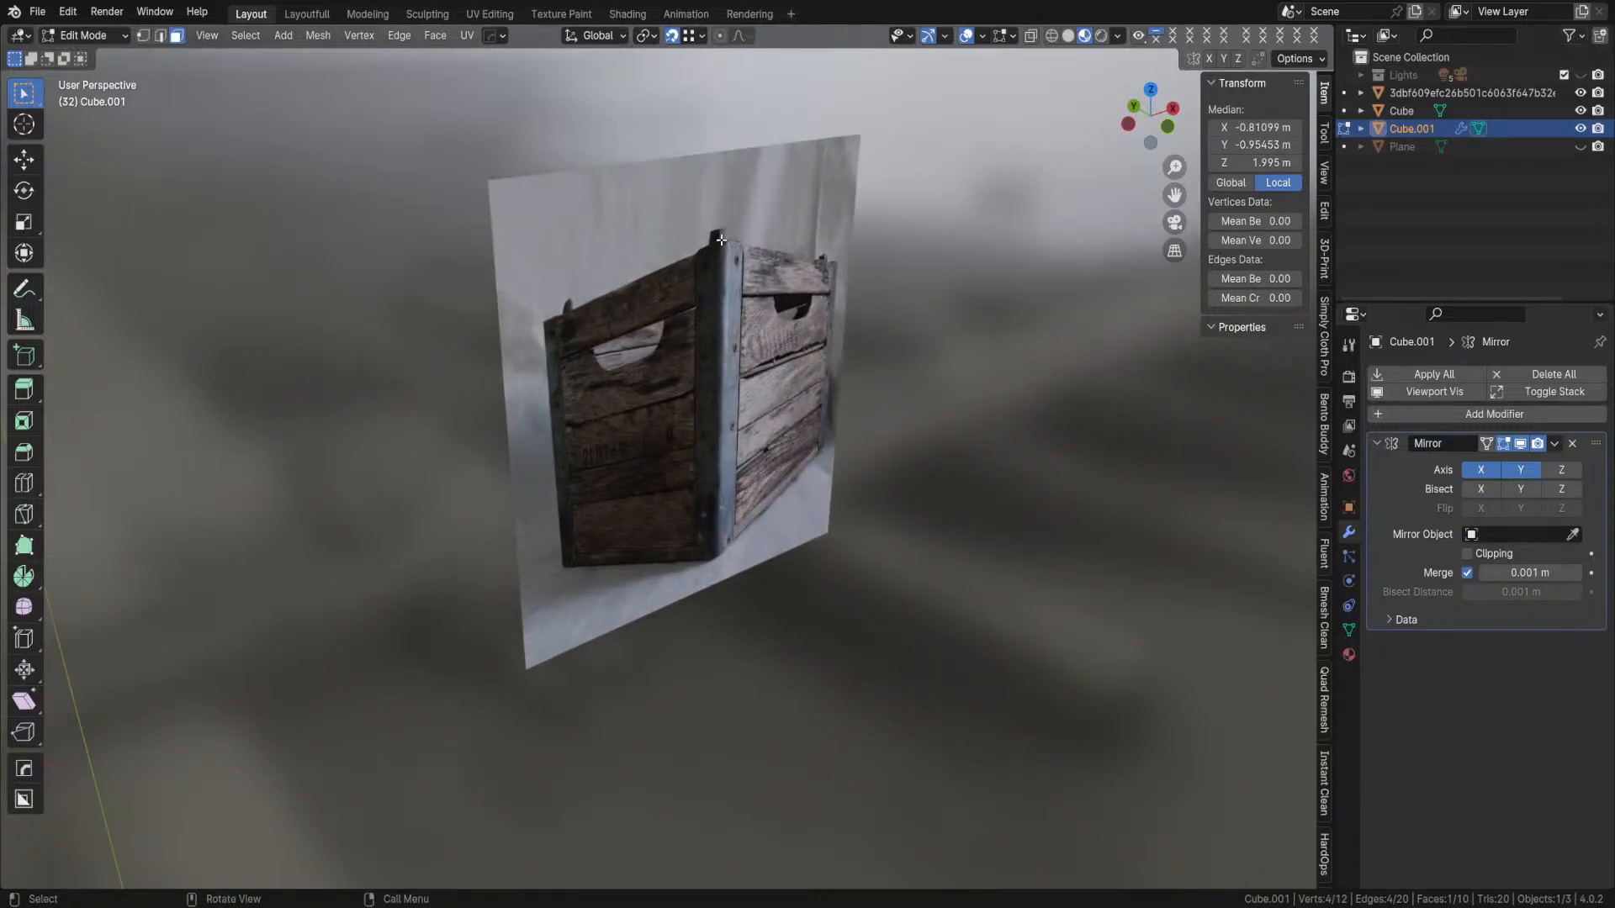
middle_click_drag(740, 259, 708, 282)
middle_click_drag(1021, 335, 490, 364, "shift")
scroll(1009, 368, "down", 8)
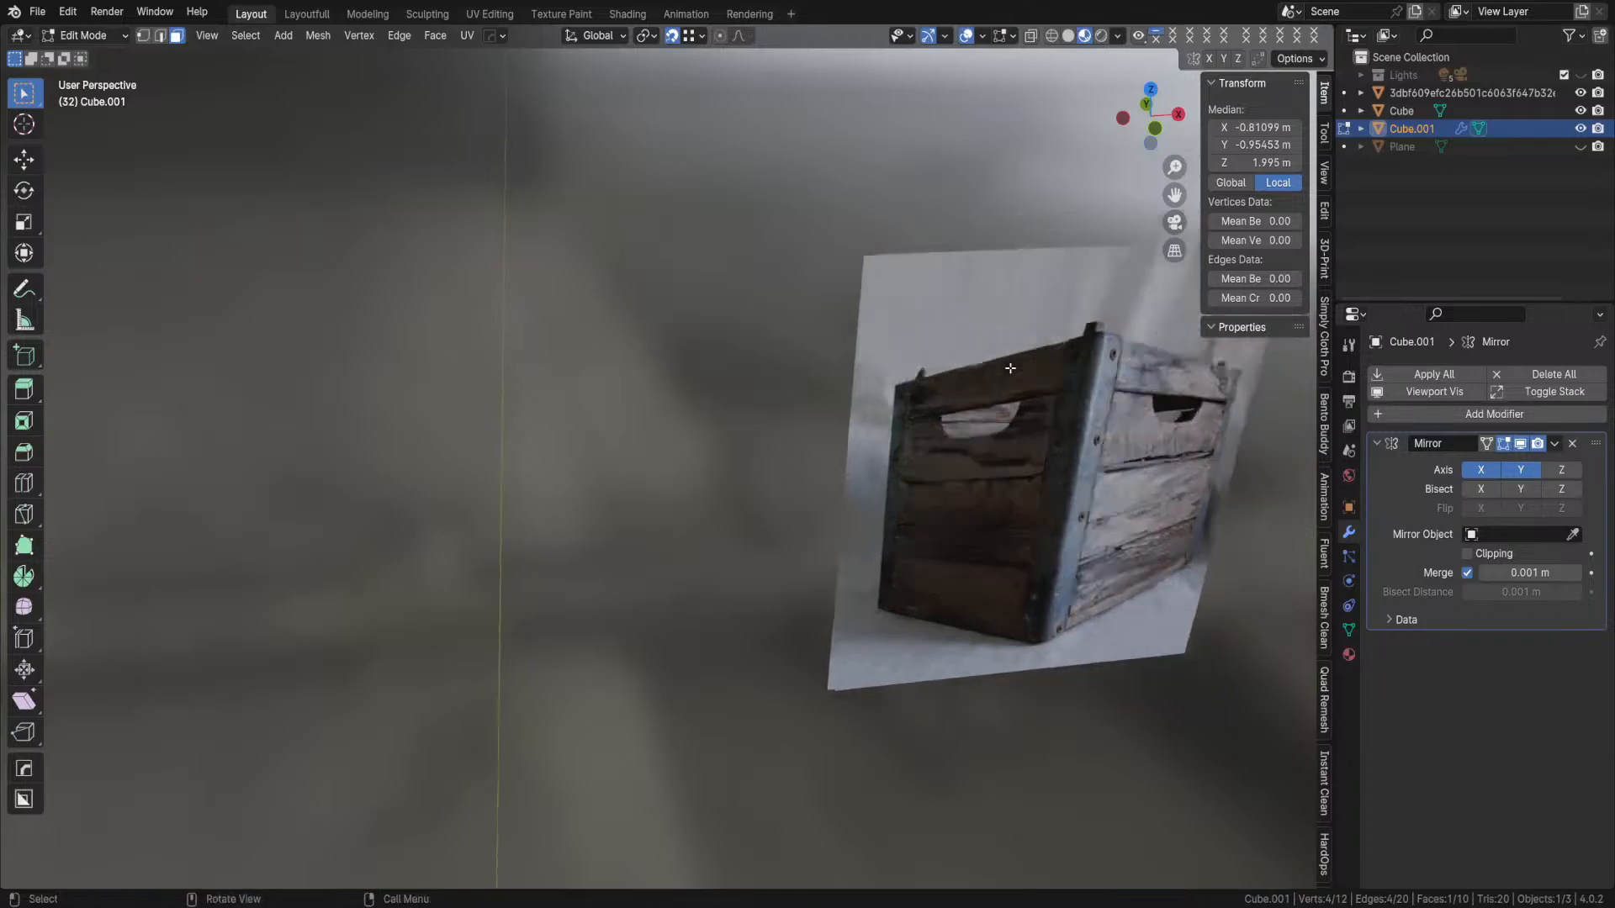
middle_click_drag(822, 692, 876, 360, "shift")
scroll(873, 378, "down", 3)
middle_click_drag(882, 706, 880, 557)
scroll(792, 635, "up", 6)
scroll(792, 635, "down", 8)
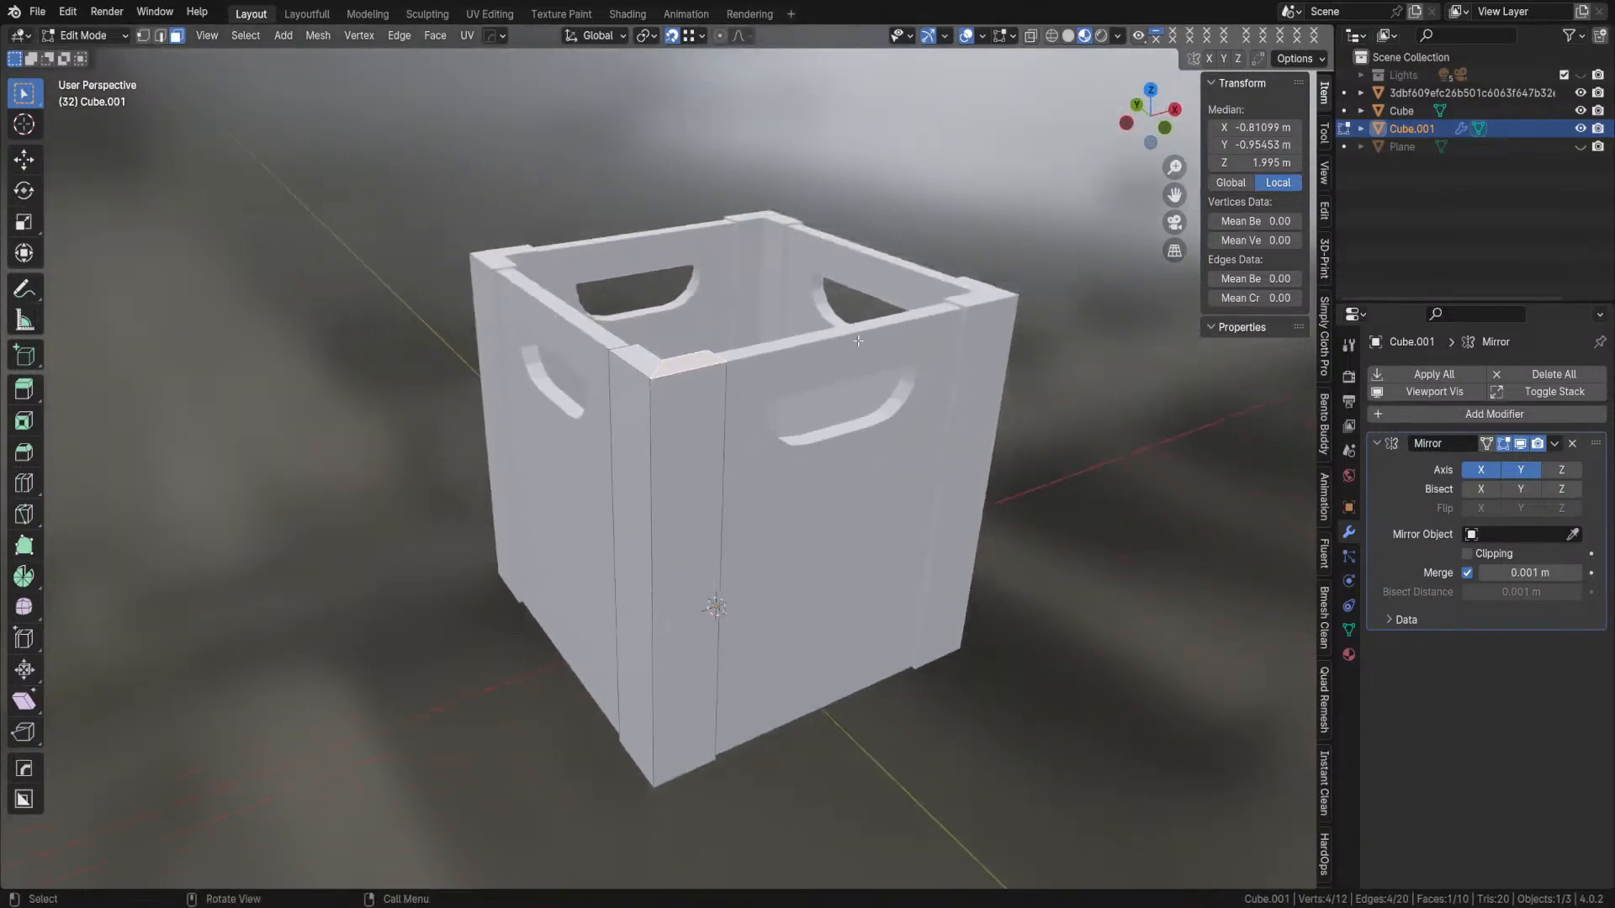
- Return the corner posts to Object Mode and add an ico sphere mesh at the world origin
middle_click_drag(858, 389, 849, 358)
key("Tab")
left_click(850, 253)
middle_click_drag(708, 449, 679, 496)
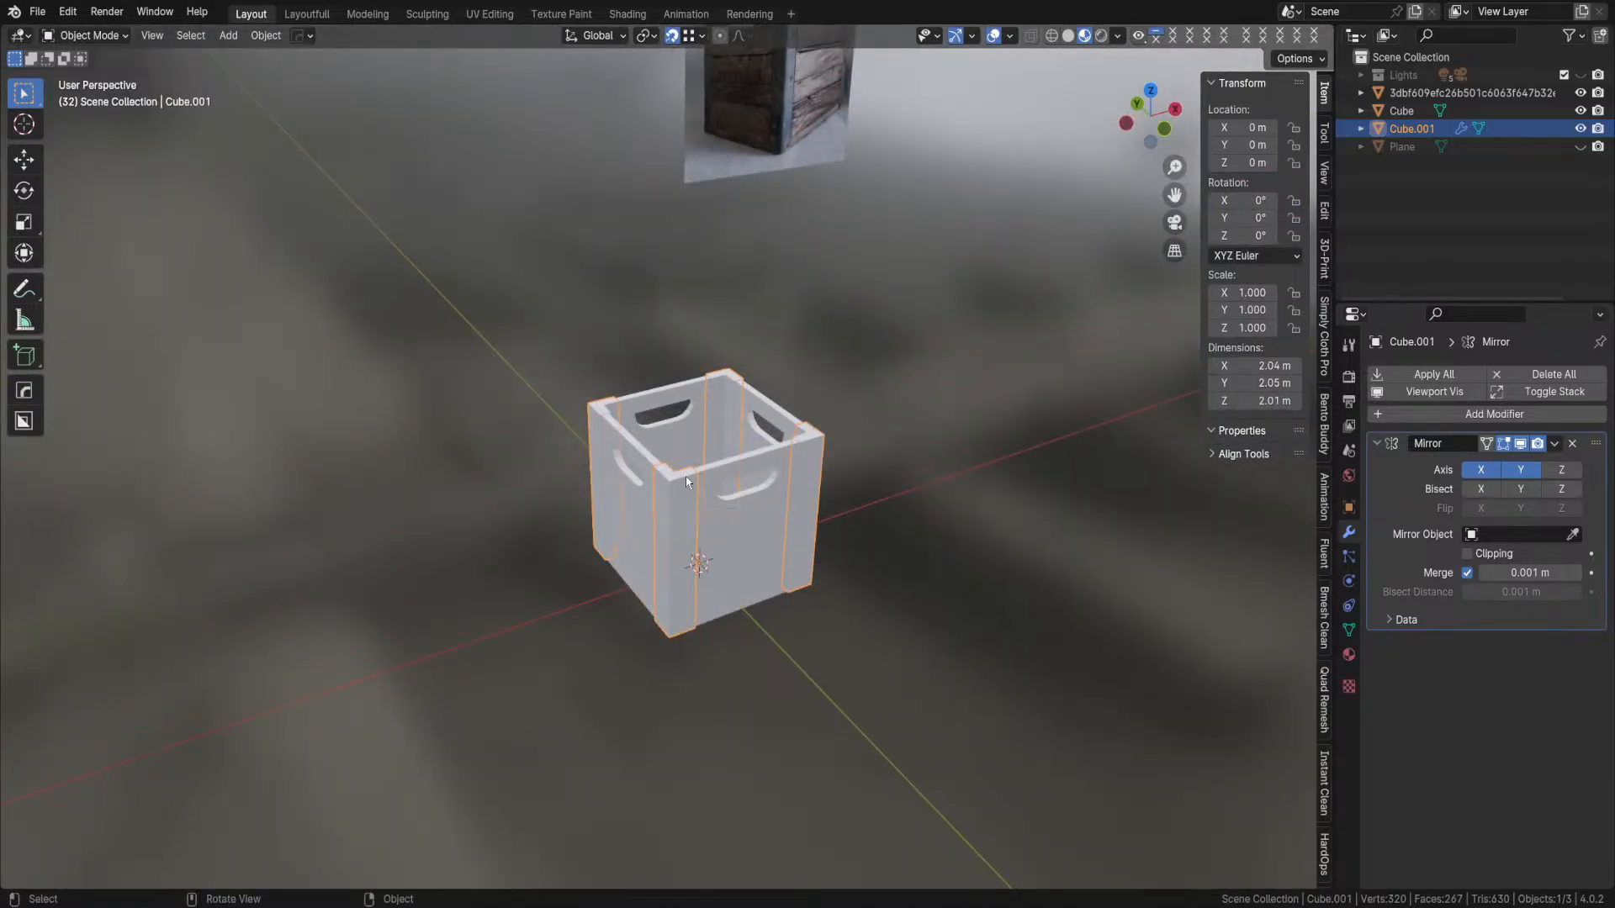
left_click(228, 35)
mouse_move(244, 54)
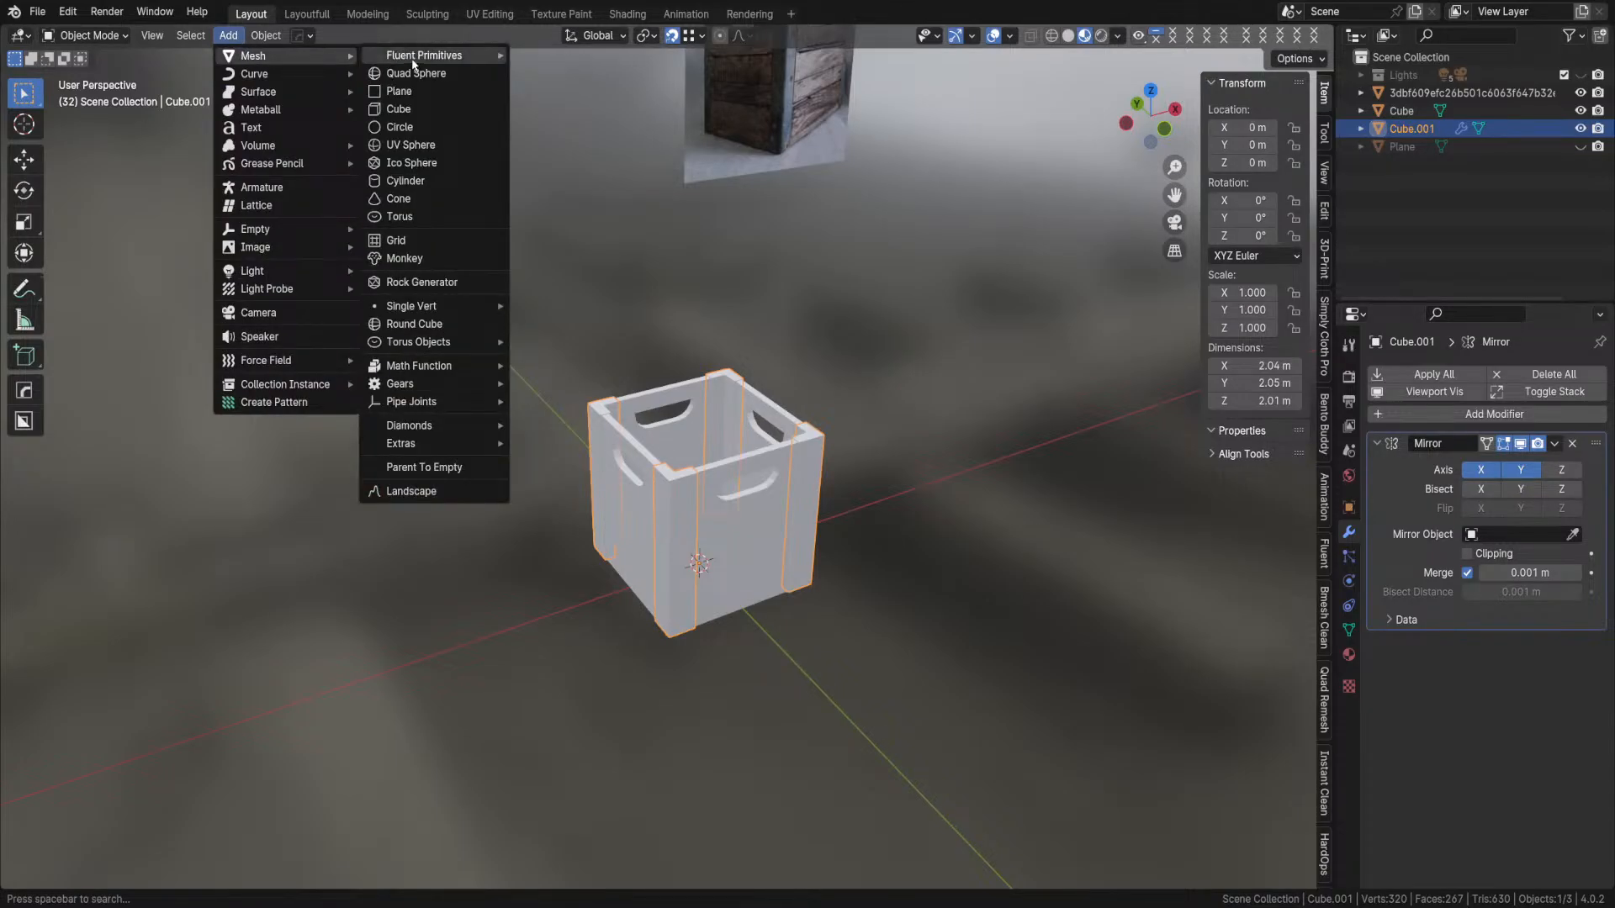
mouse_move(413, 61)
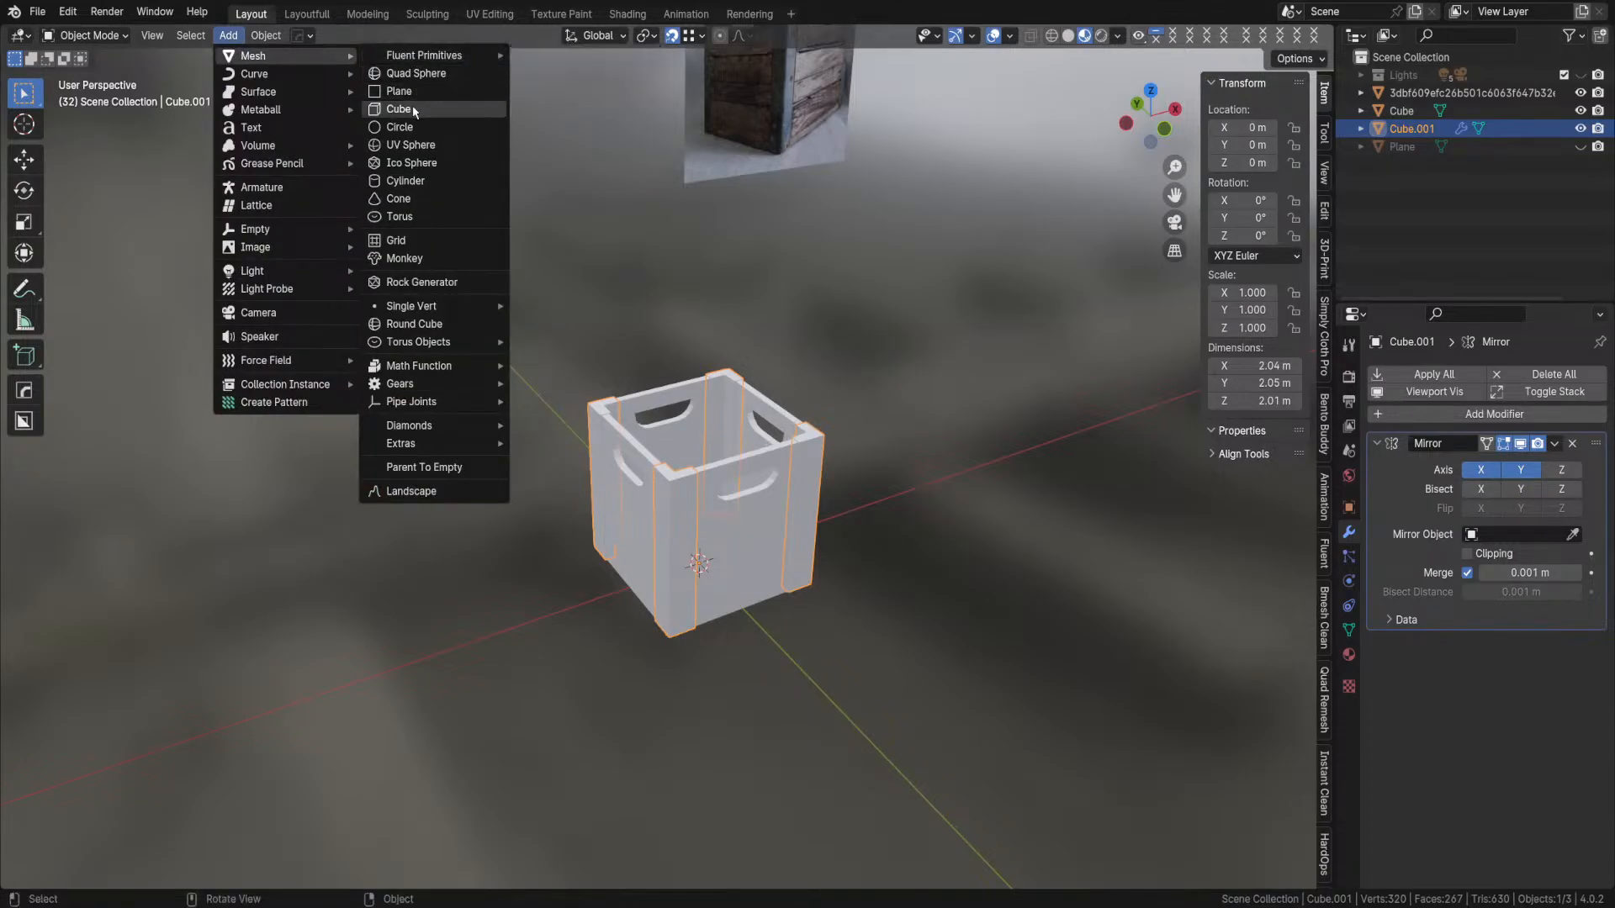
left_click(423, 165)
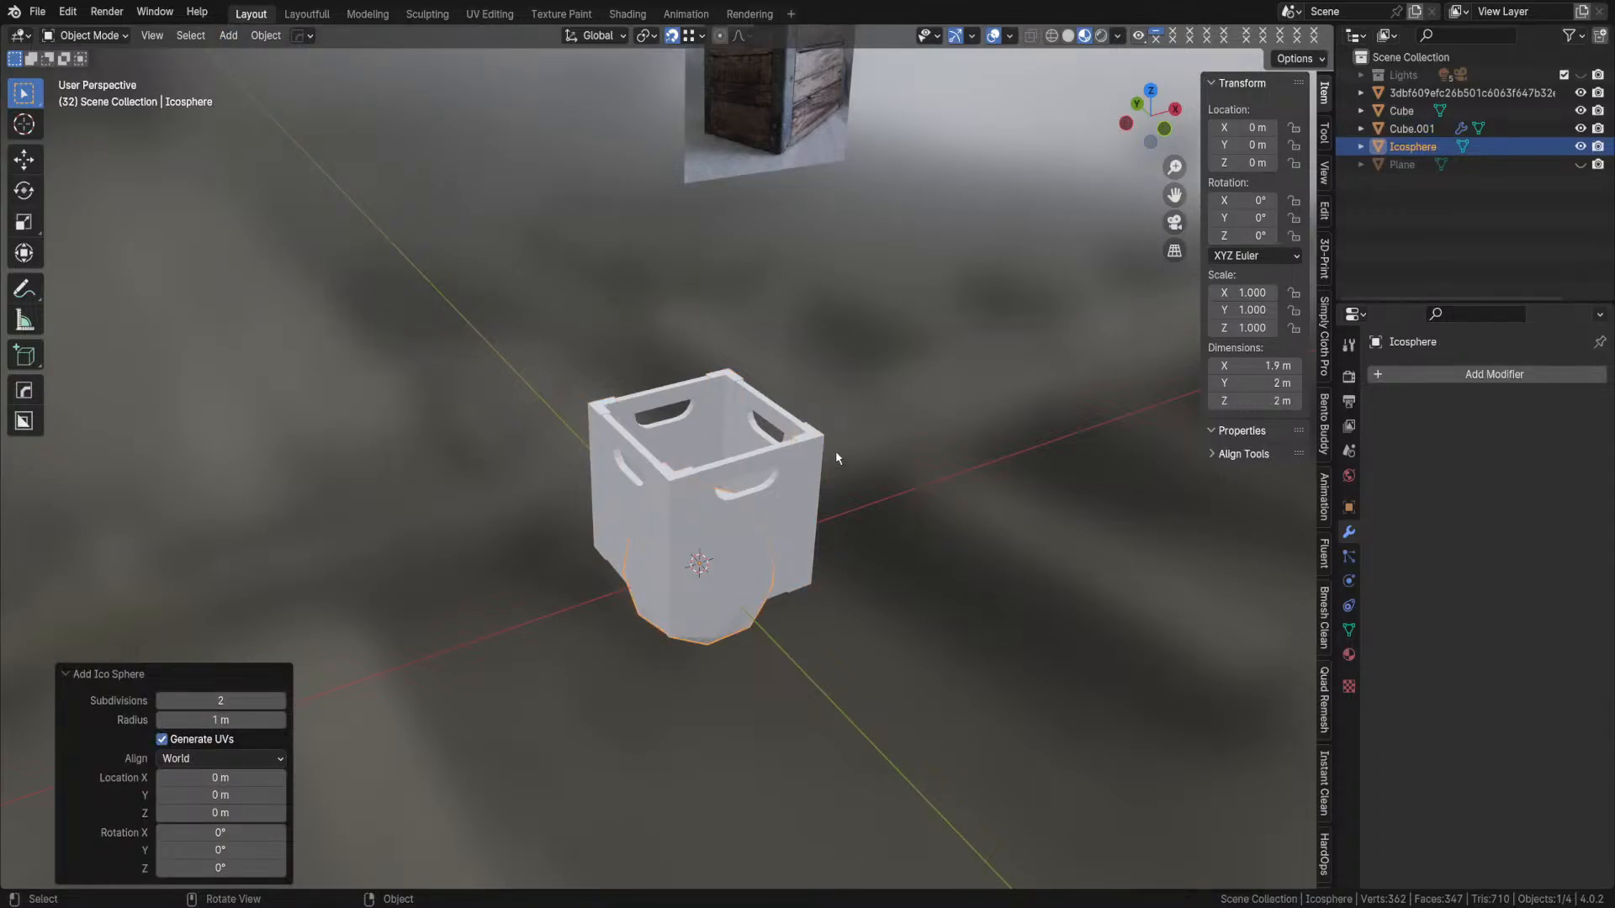
- Scale the ico sphere uniformly to about 0.099
scroll(700, 496, "up", 3)
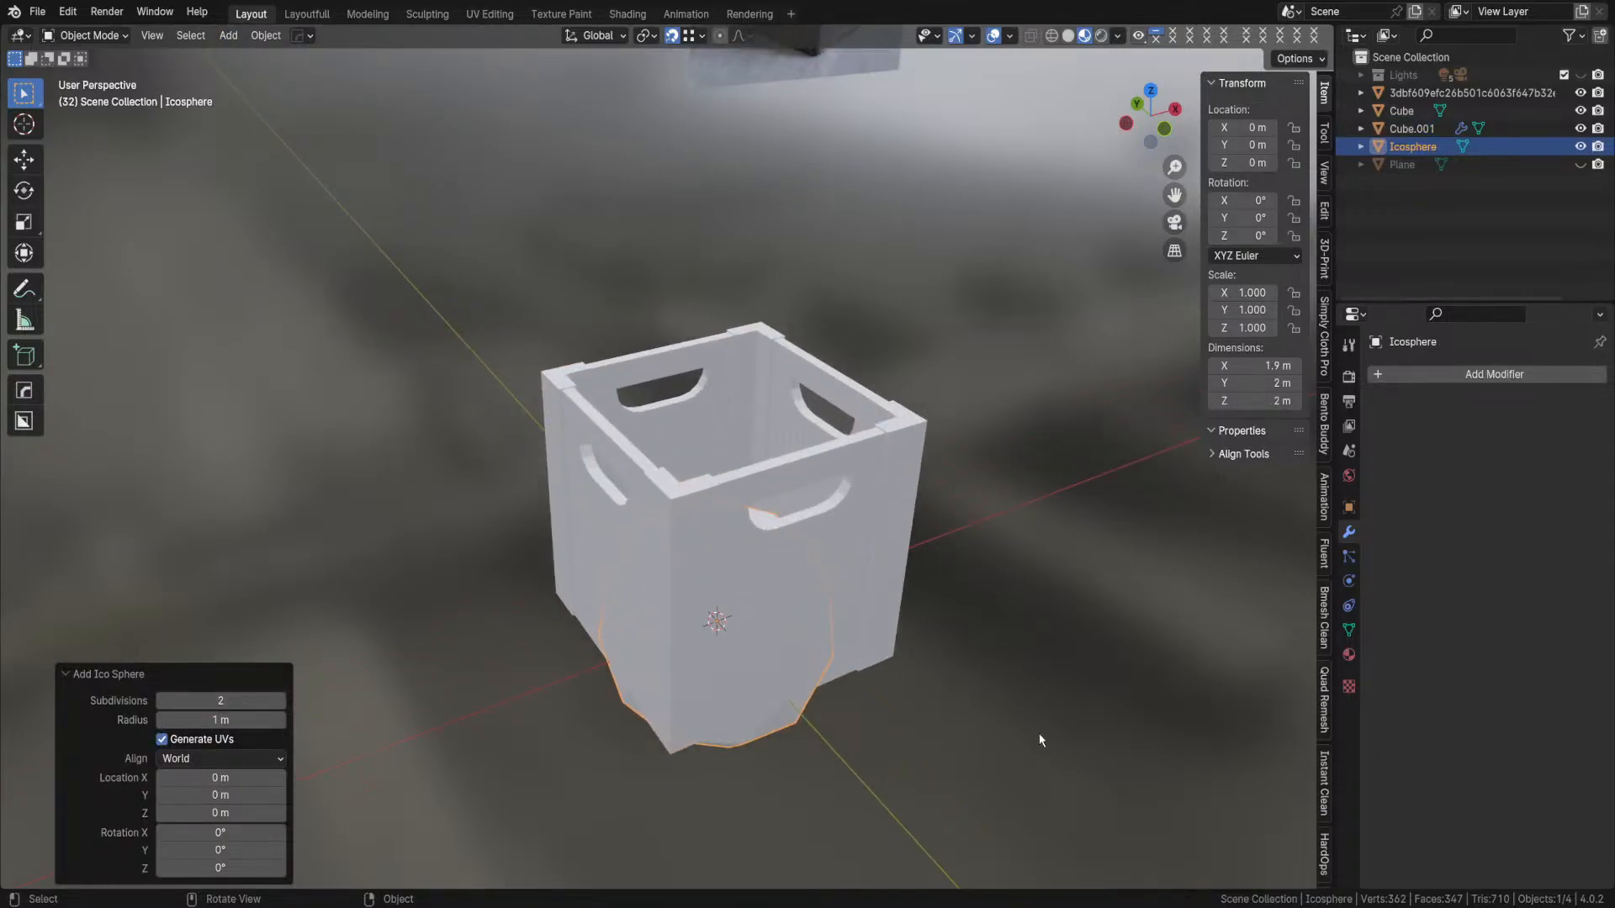
key("s")
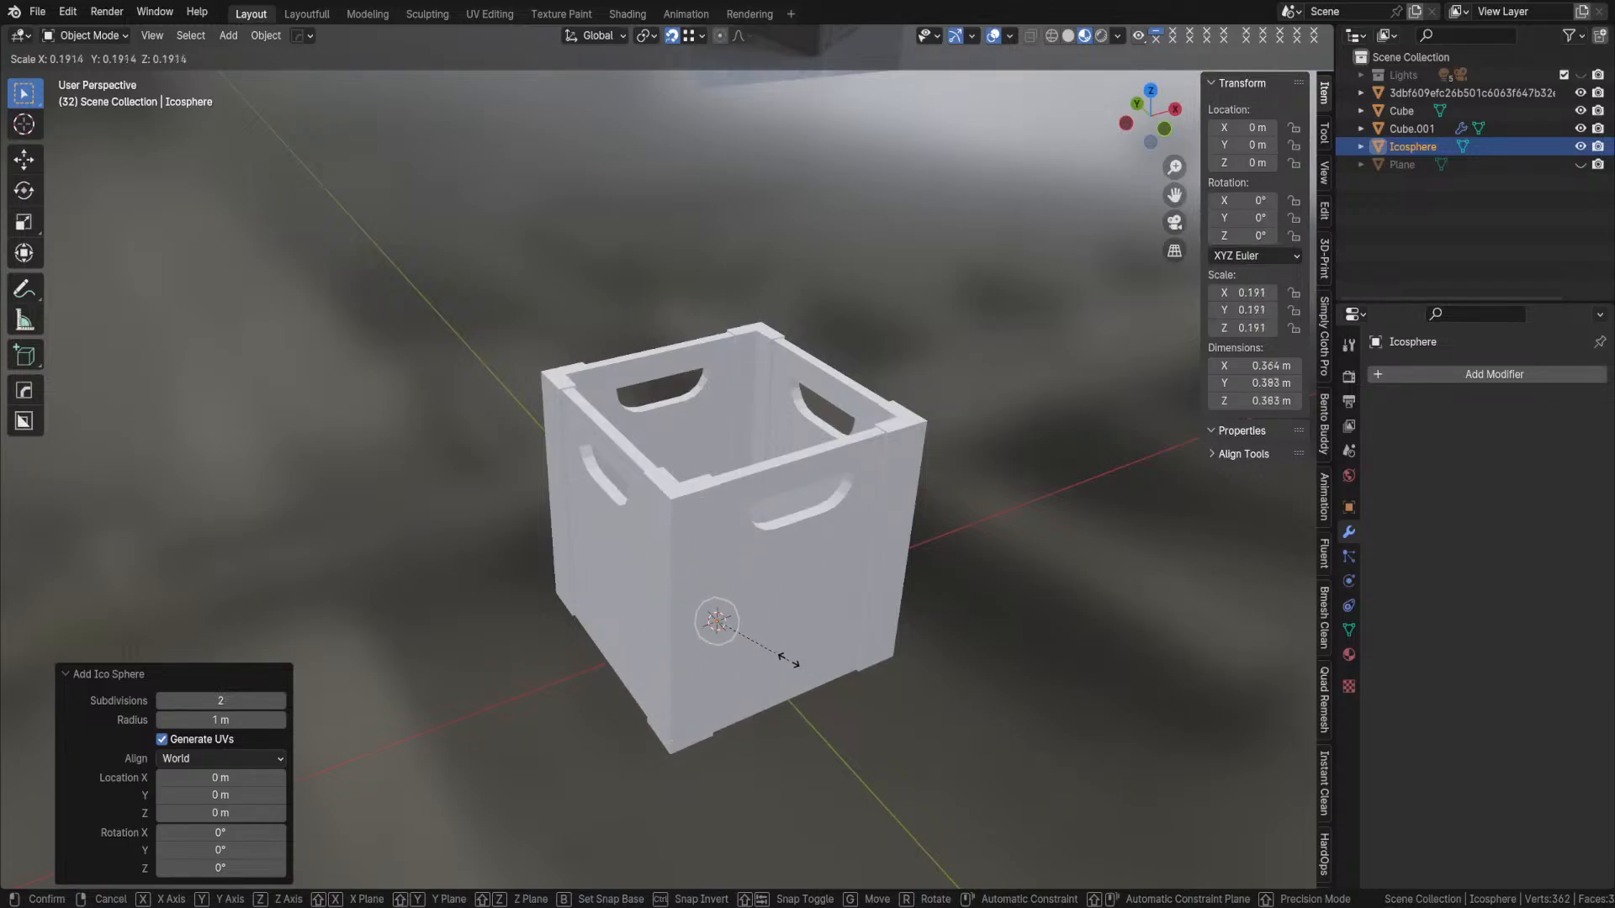
left_click(753, 651)
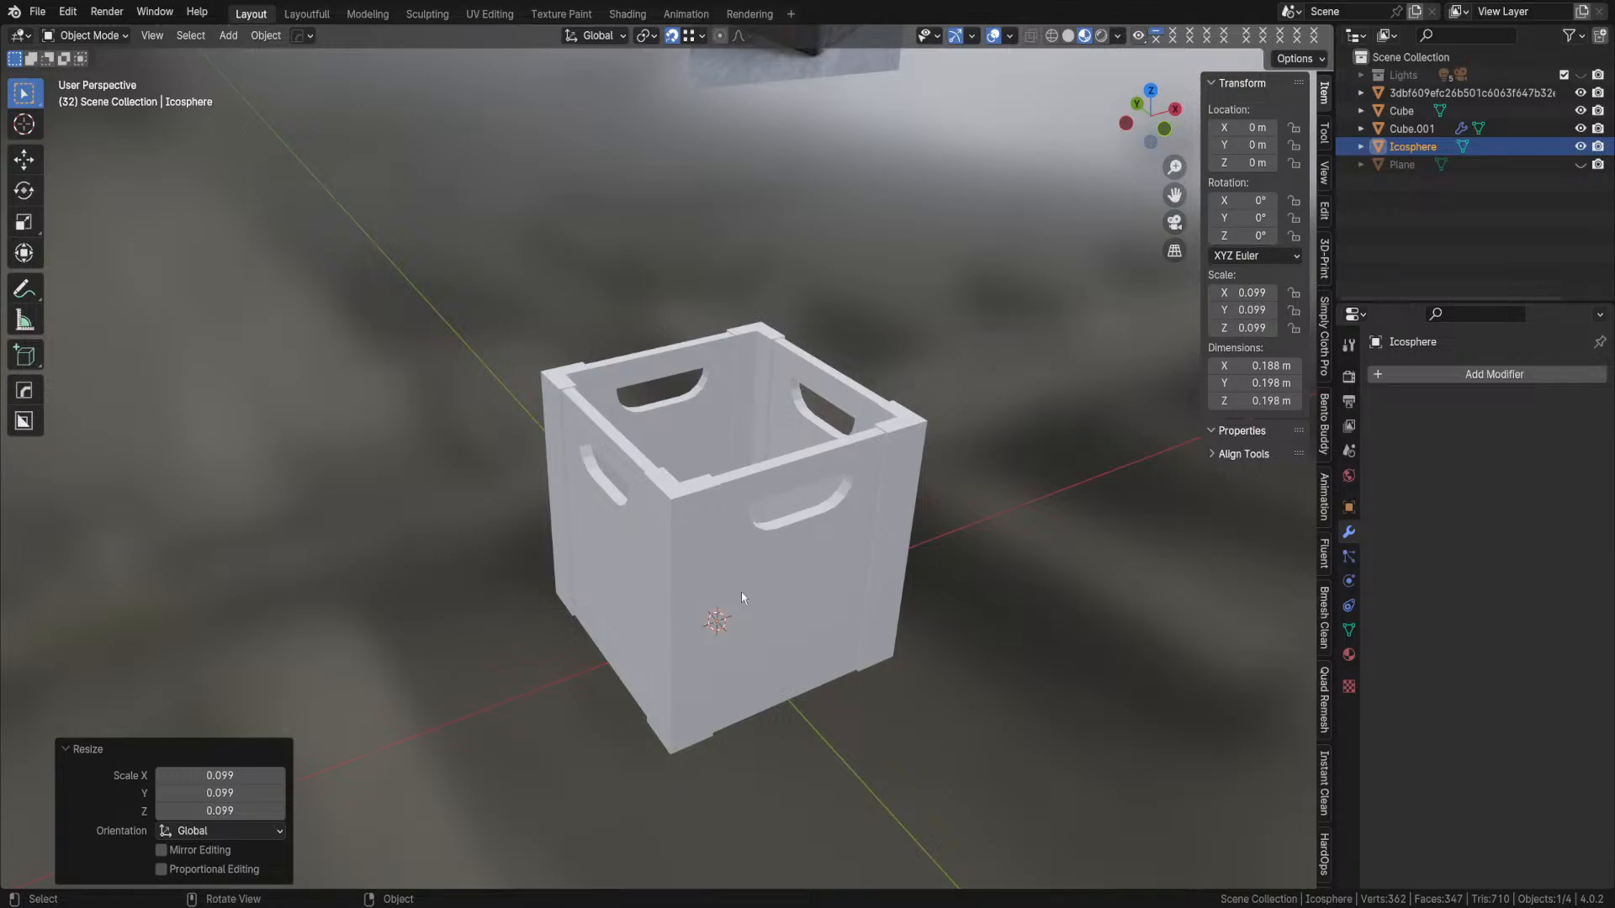
- Move the ico sphere onto the top of the post at negative X and negative Y, at about Z 1.97 m
key("g")
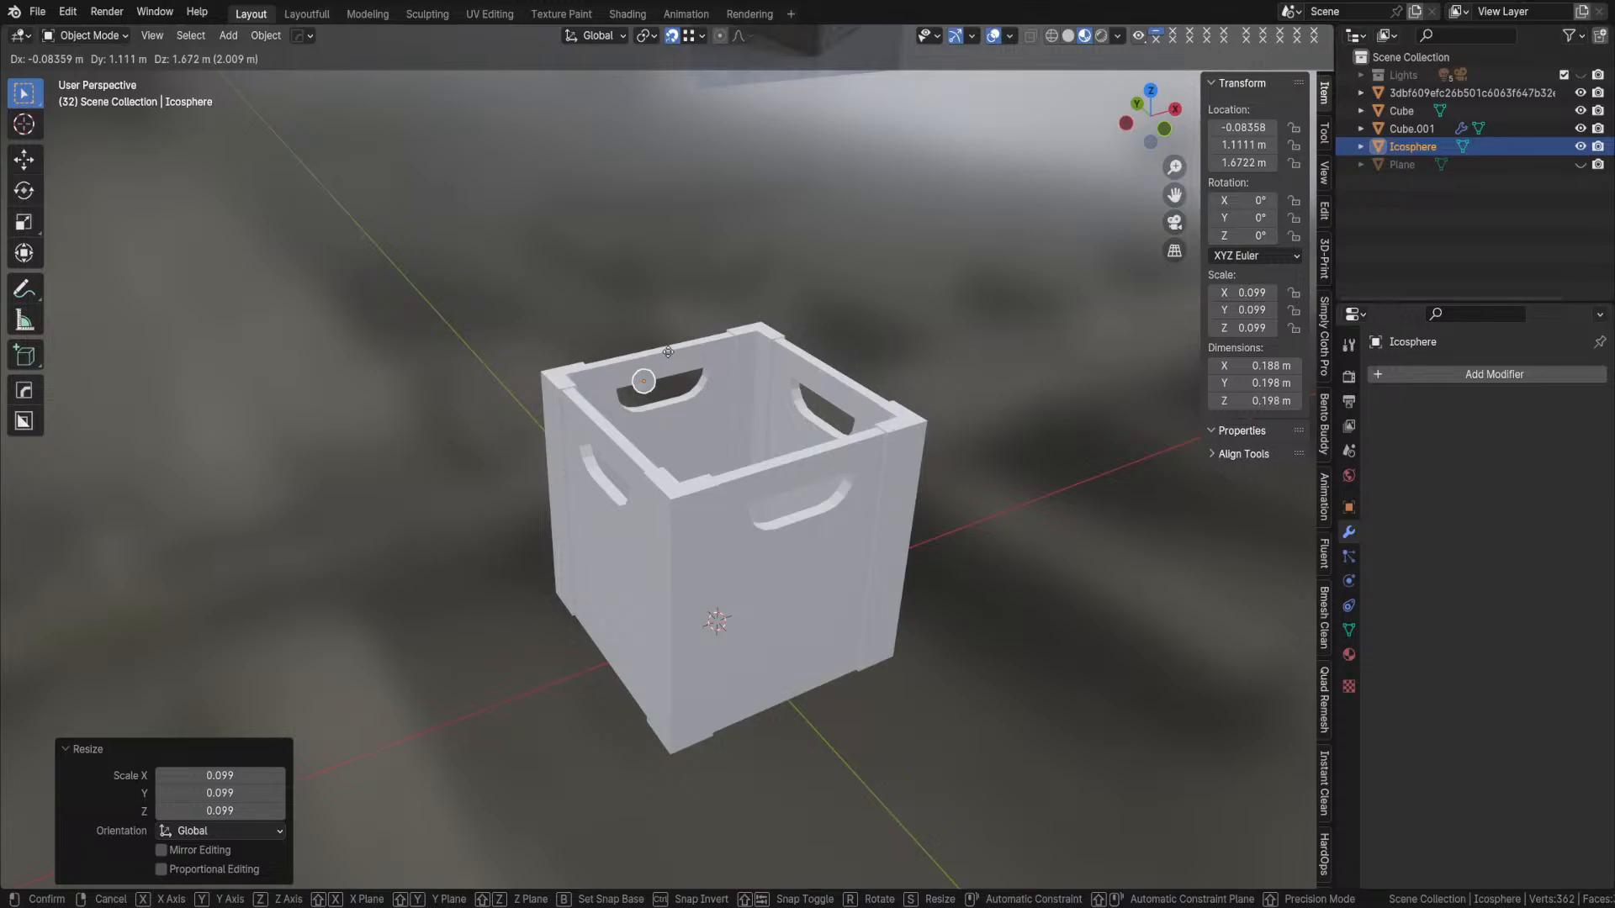
left_click(674, 499)
scroll(724, 595, "up", 3)
middle_click_drag(775, 603, 999, 641)
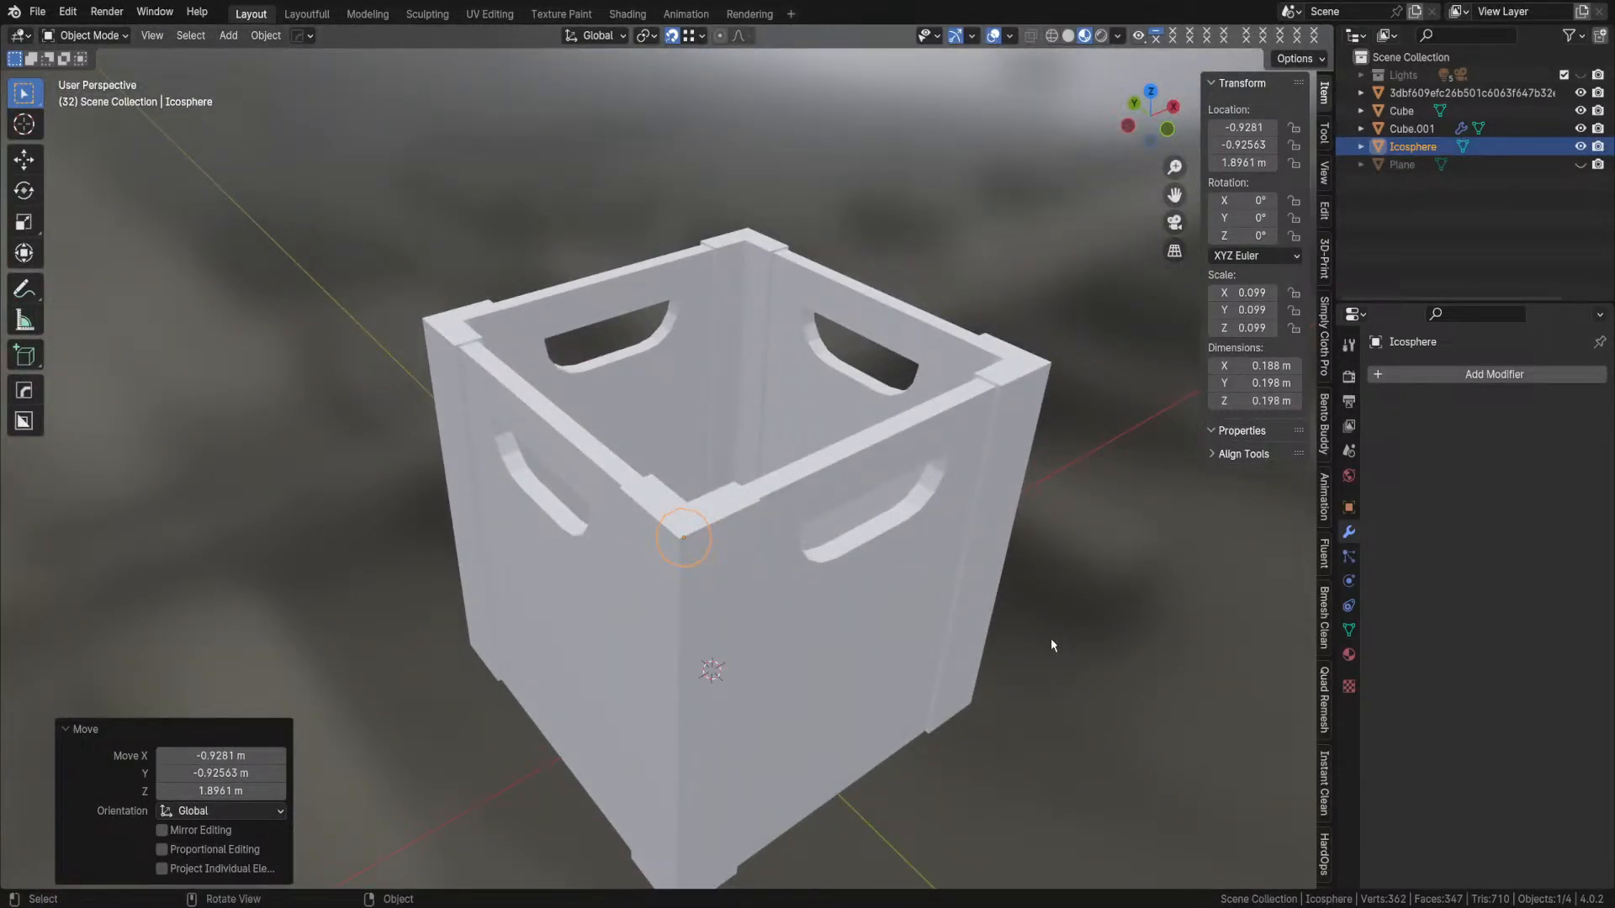
key("g")
key("z")
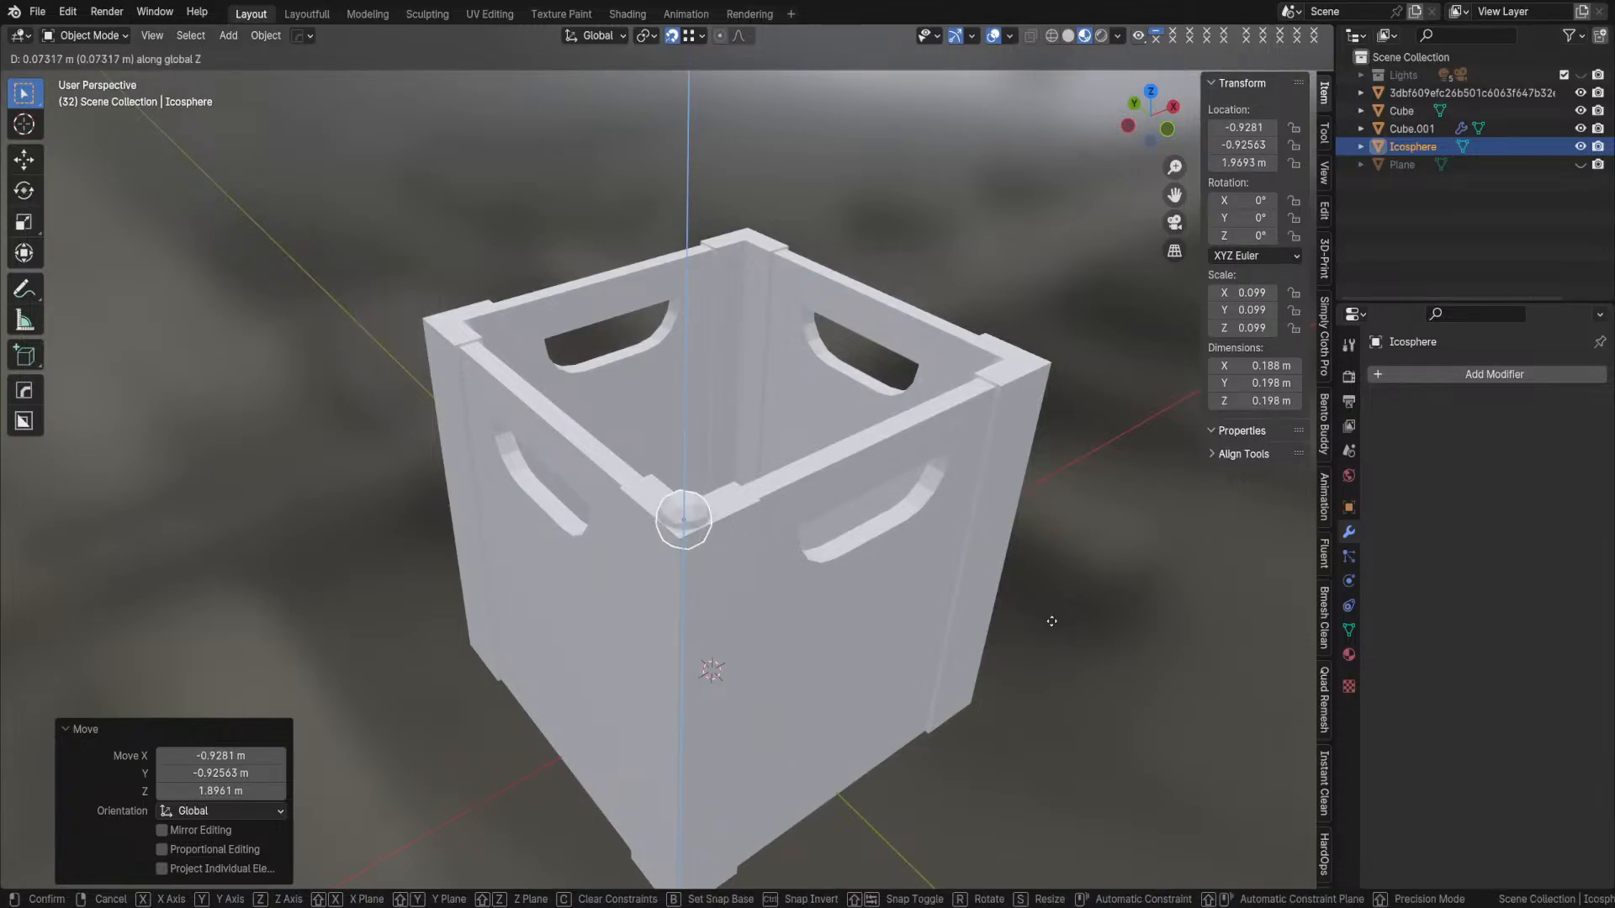
left_click(1052, 620)
- Scale the ico sphere down uniformly to about 0.071 and raise it along Z to about 1.99 m
key("s")
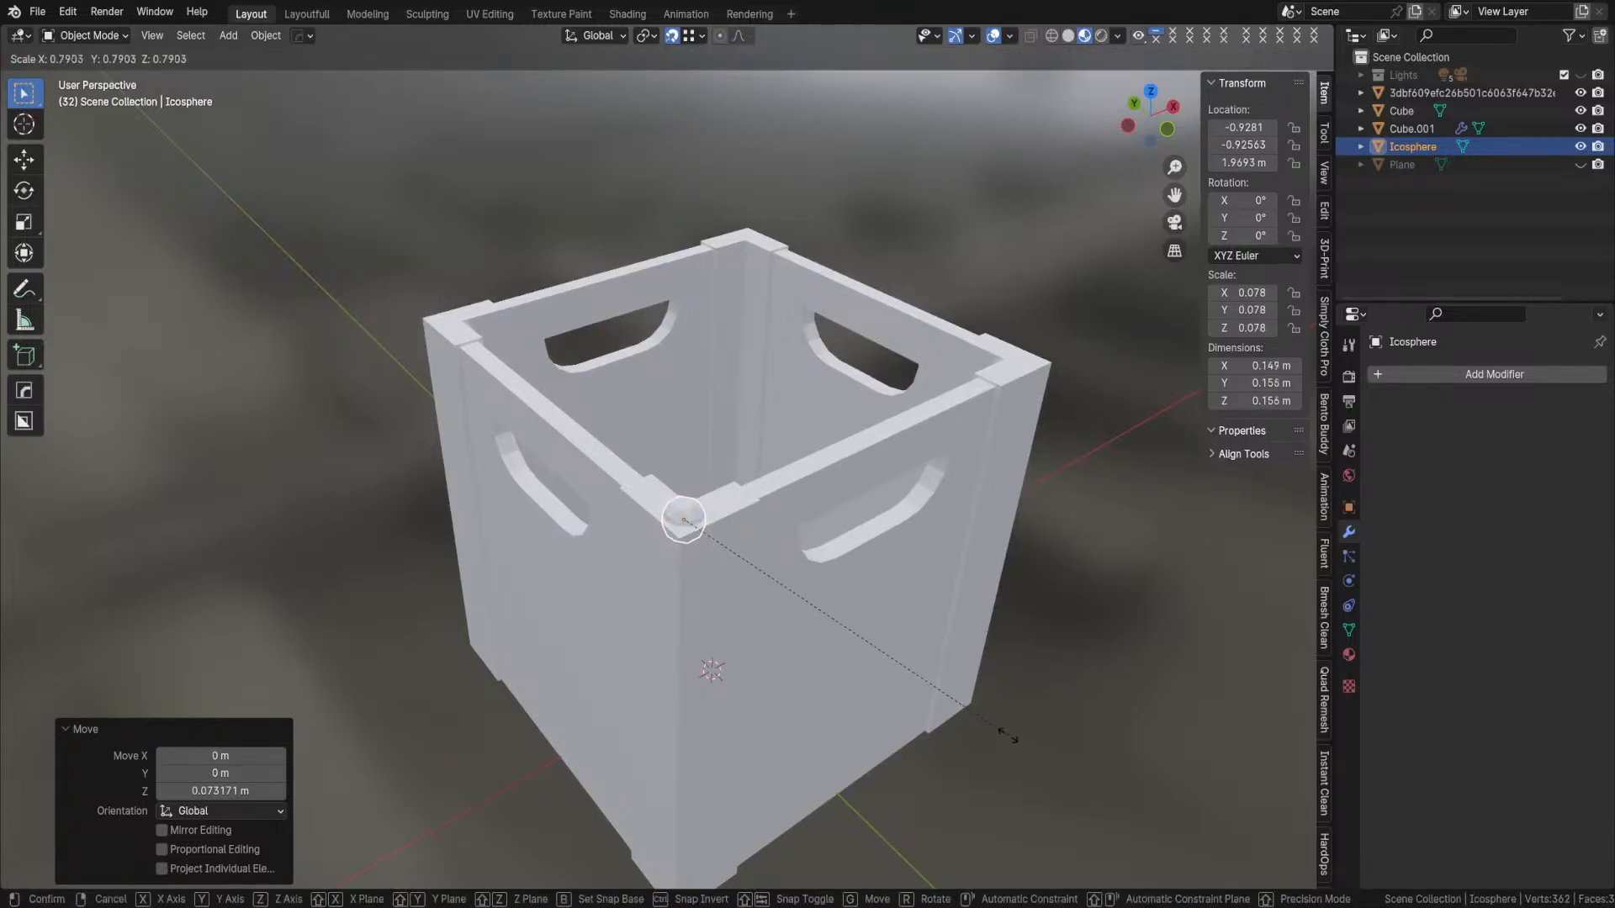
left_click(972, 720)
middle_click_drag(1107, 721, 1088, 638)
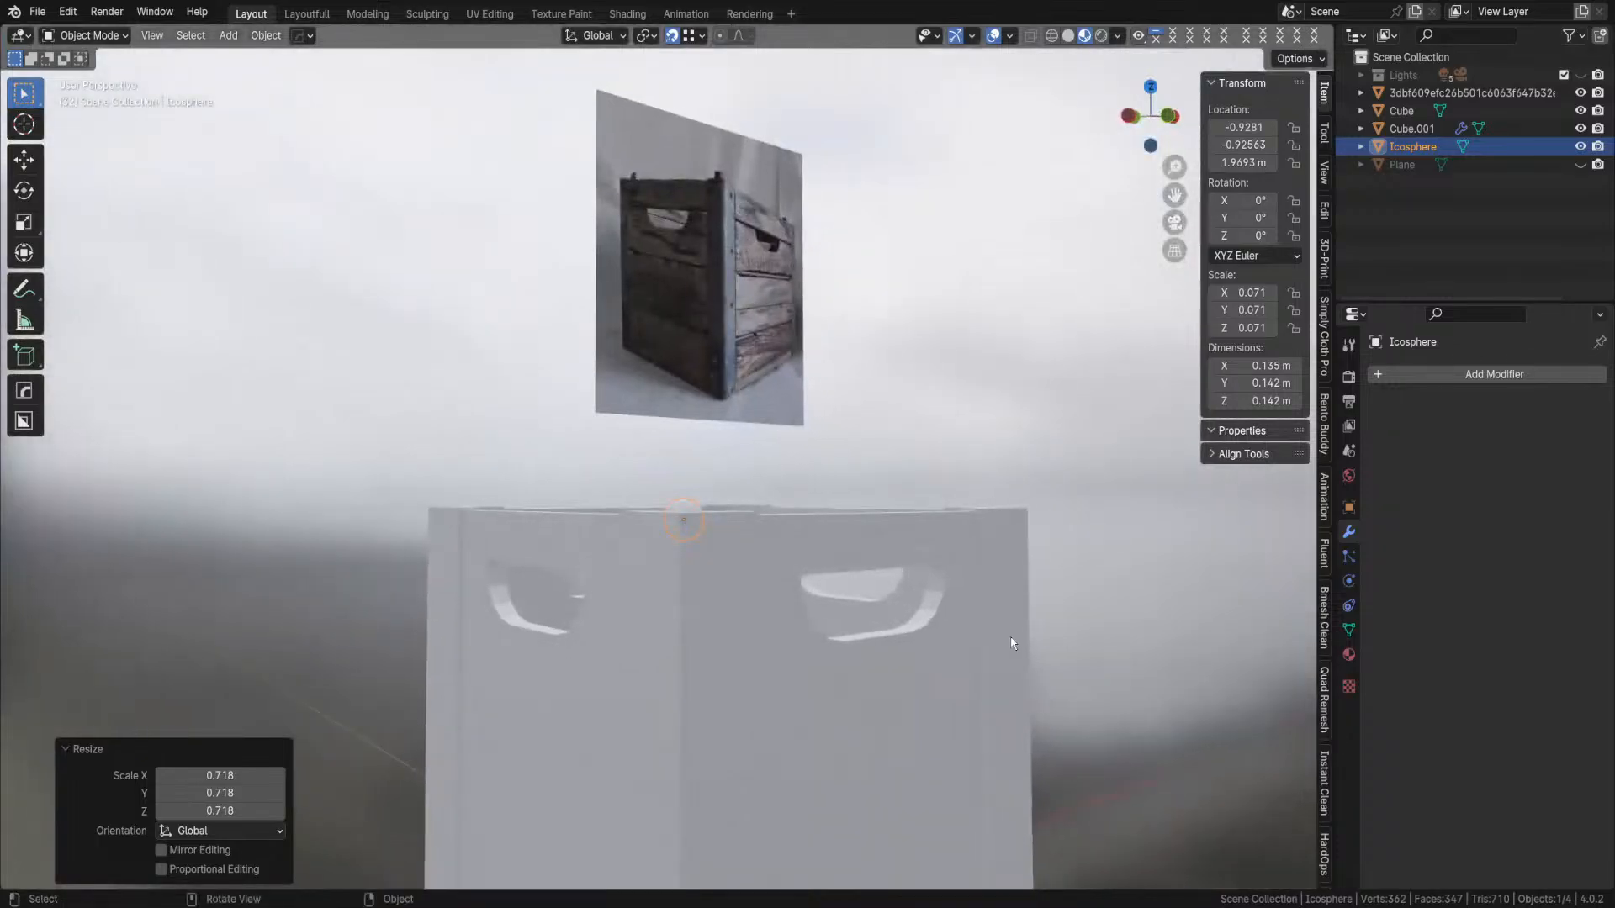
key("KP_1")
middle_click_drag(948, 418, 877, 465, "shift")
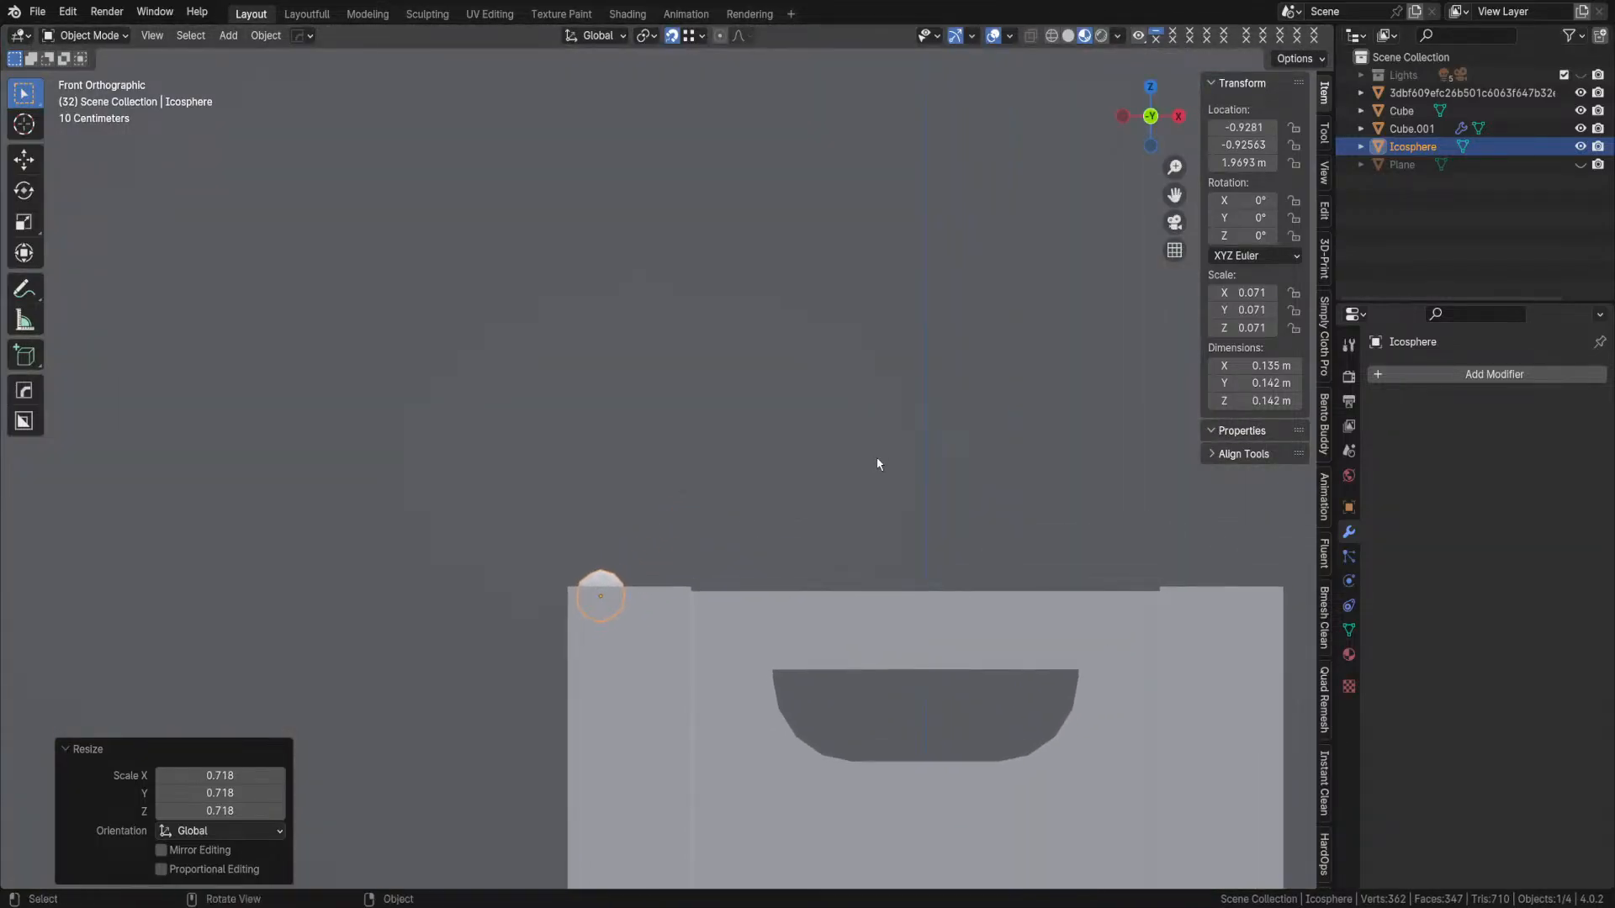
key("g")
key("z")
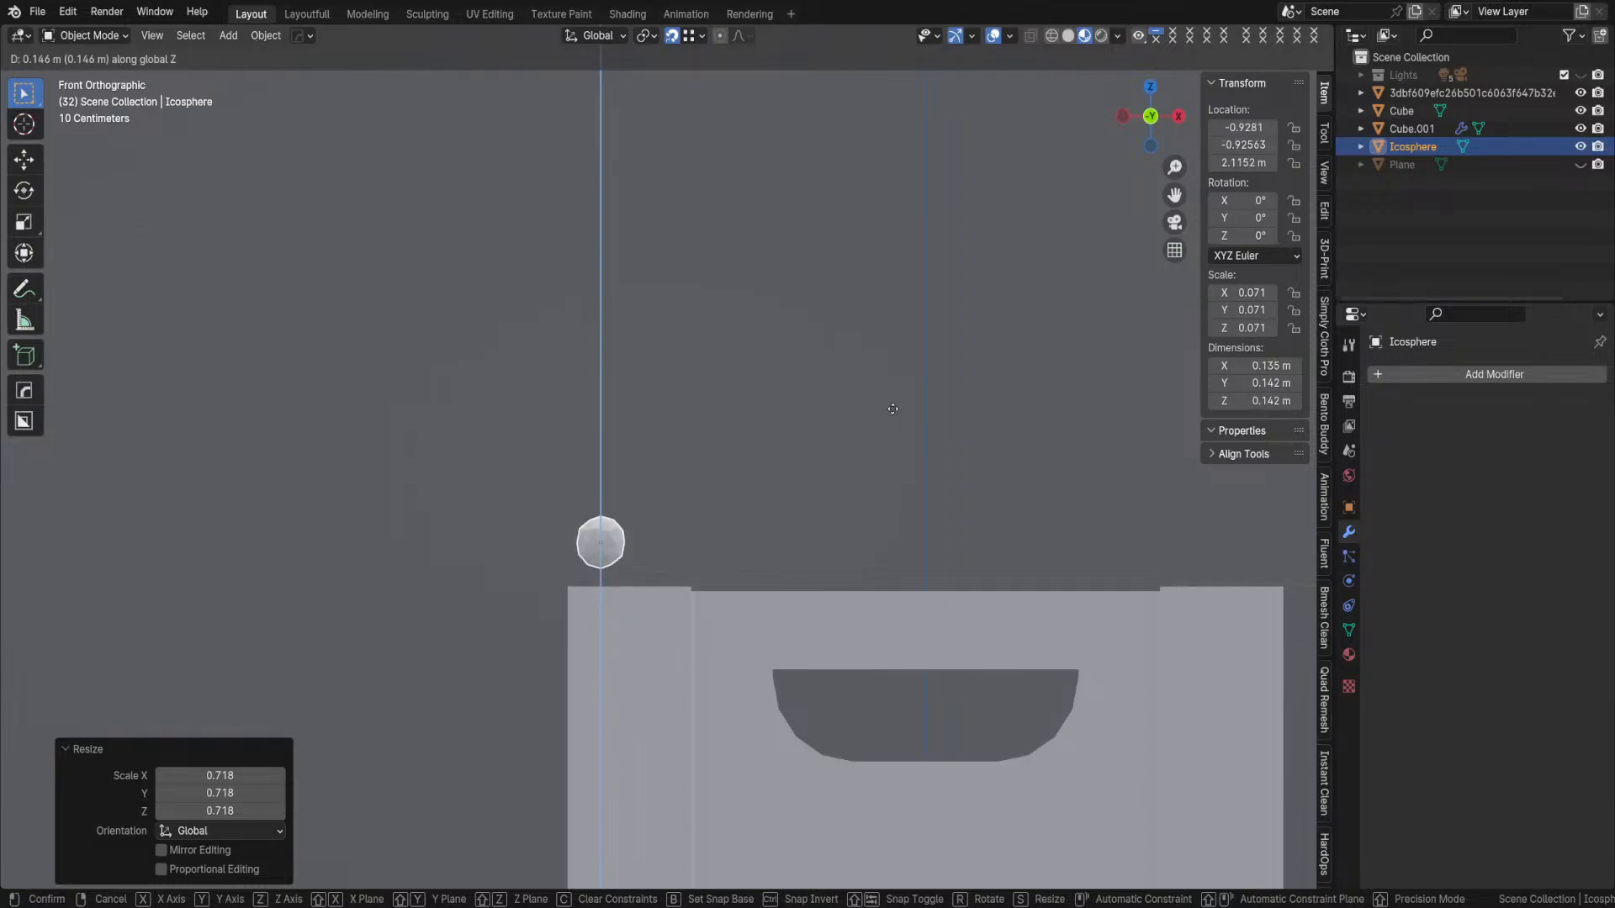
left_click(891, 453)
- Switch the viewport to Solid shading and enable Cavity to bring out the crate's edges
middle_click_drag(658, 496, 1009, 606)
key("KP_7")
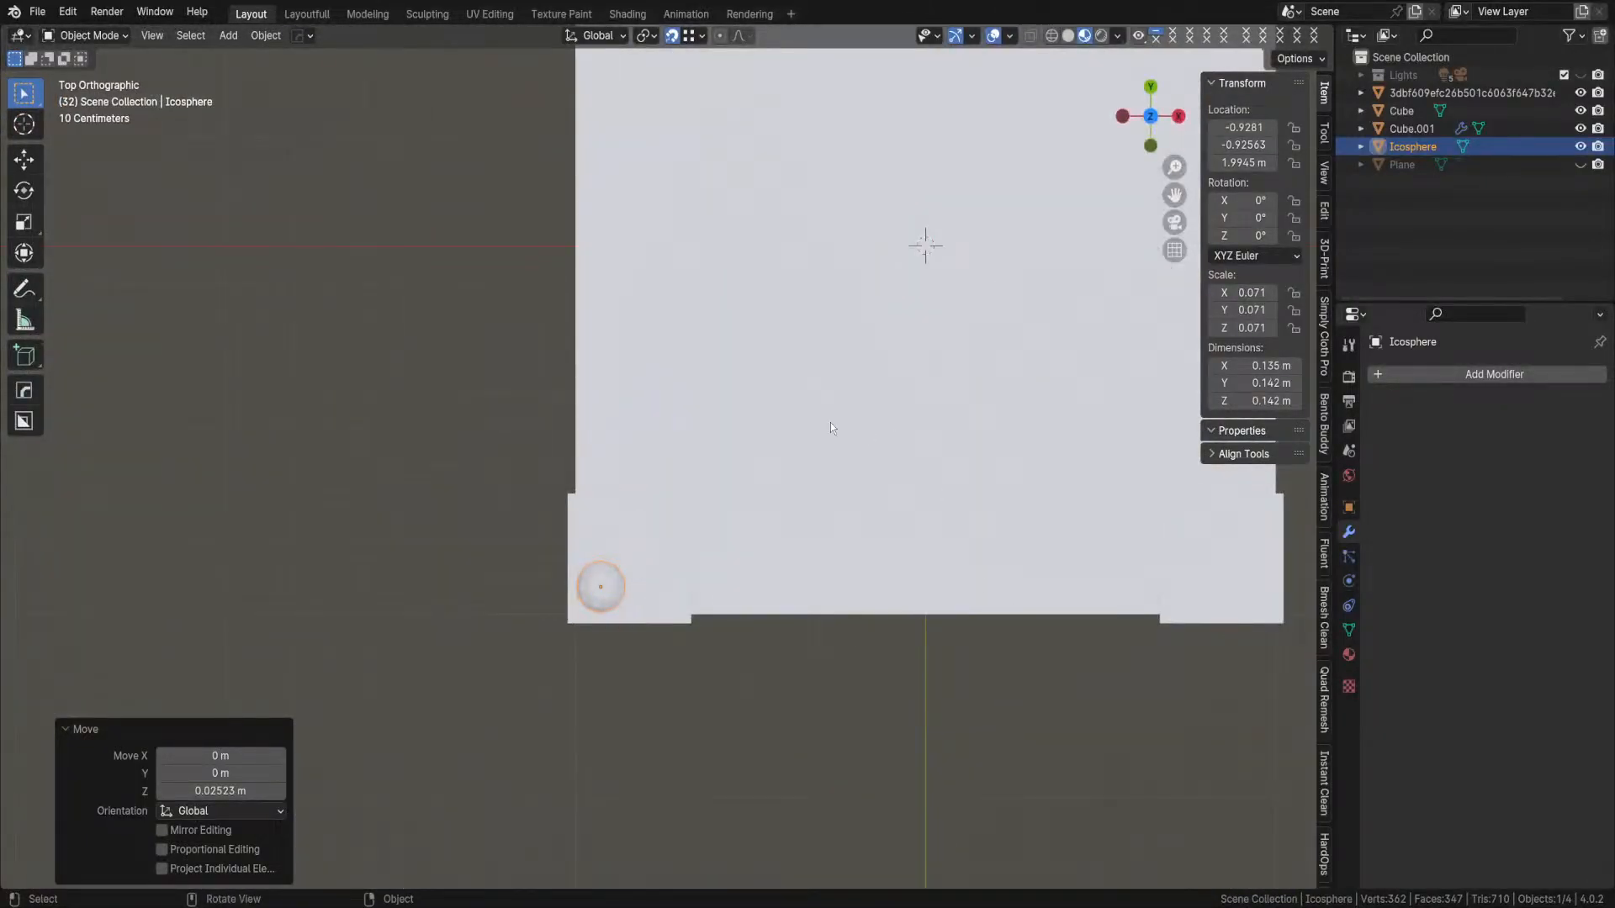
left_click(1117, 36)
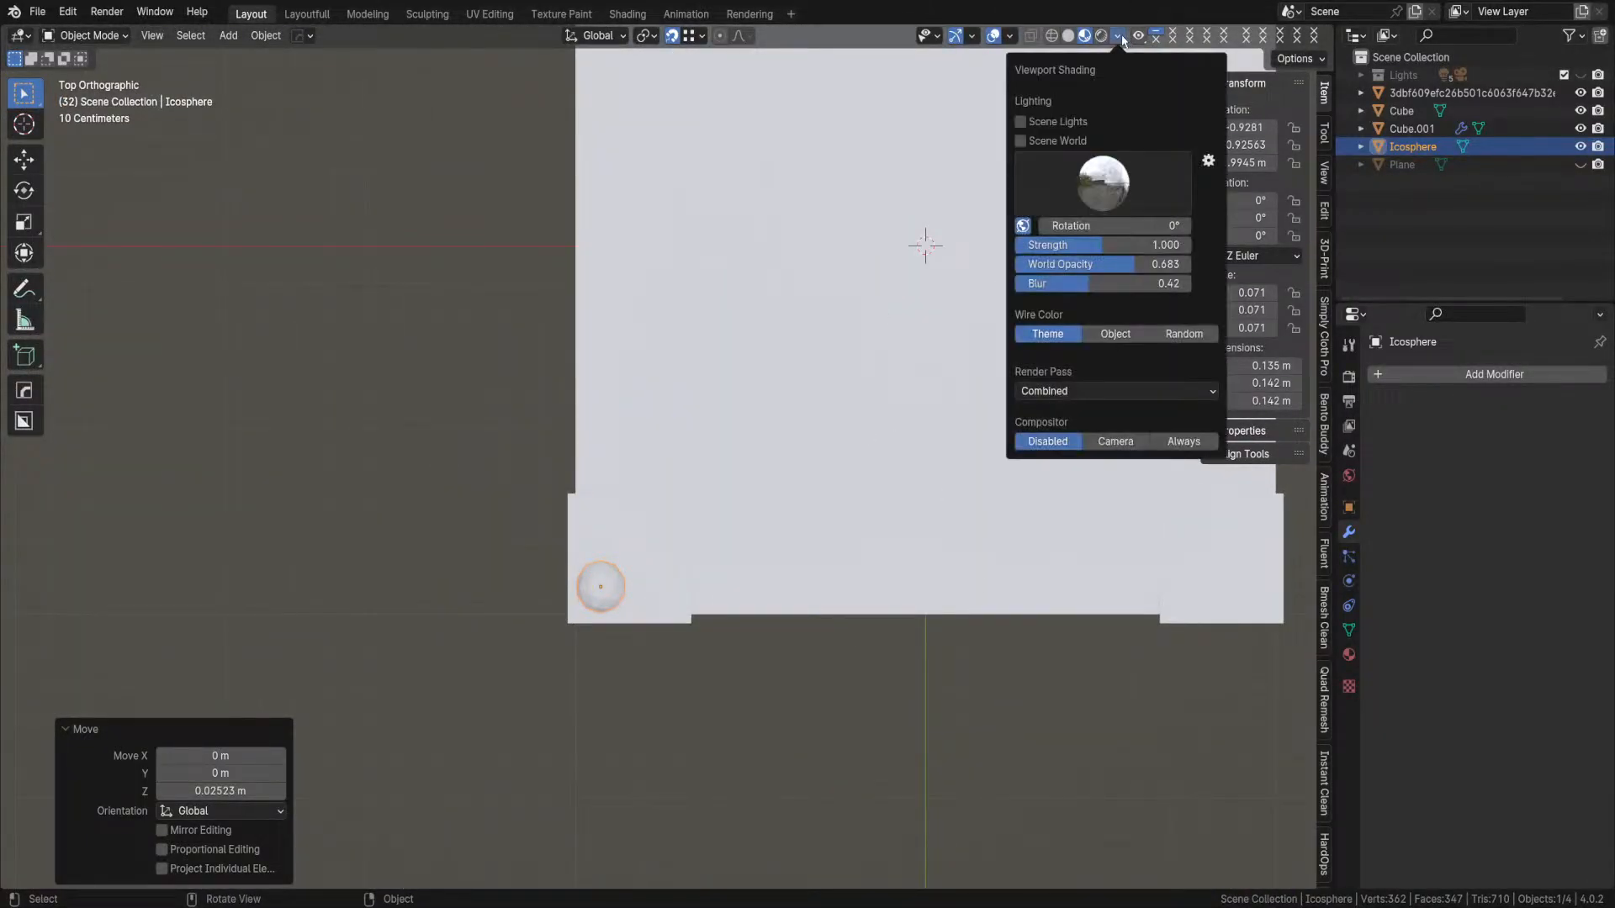
left_click(1070, 40)
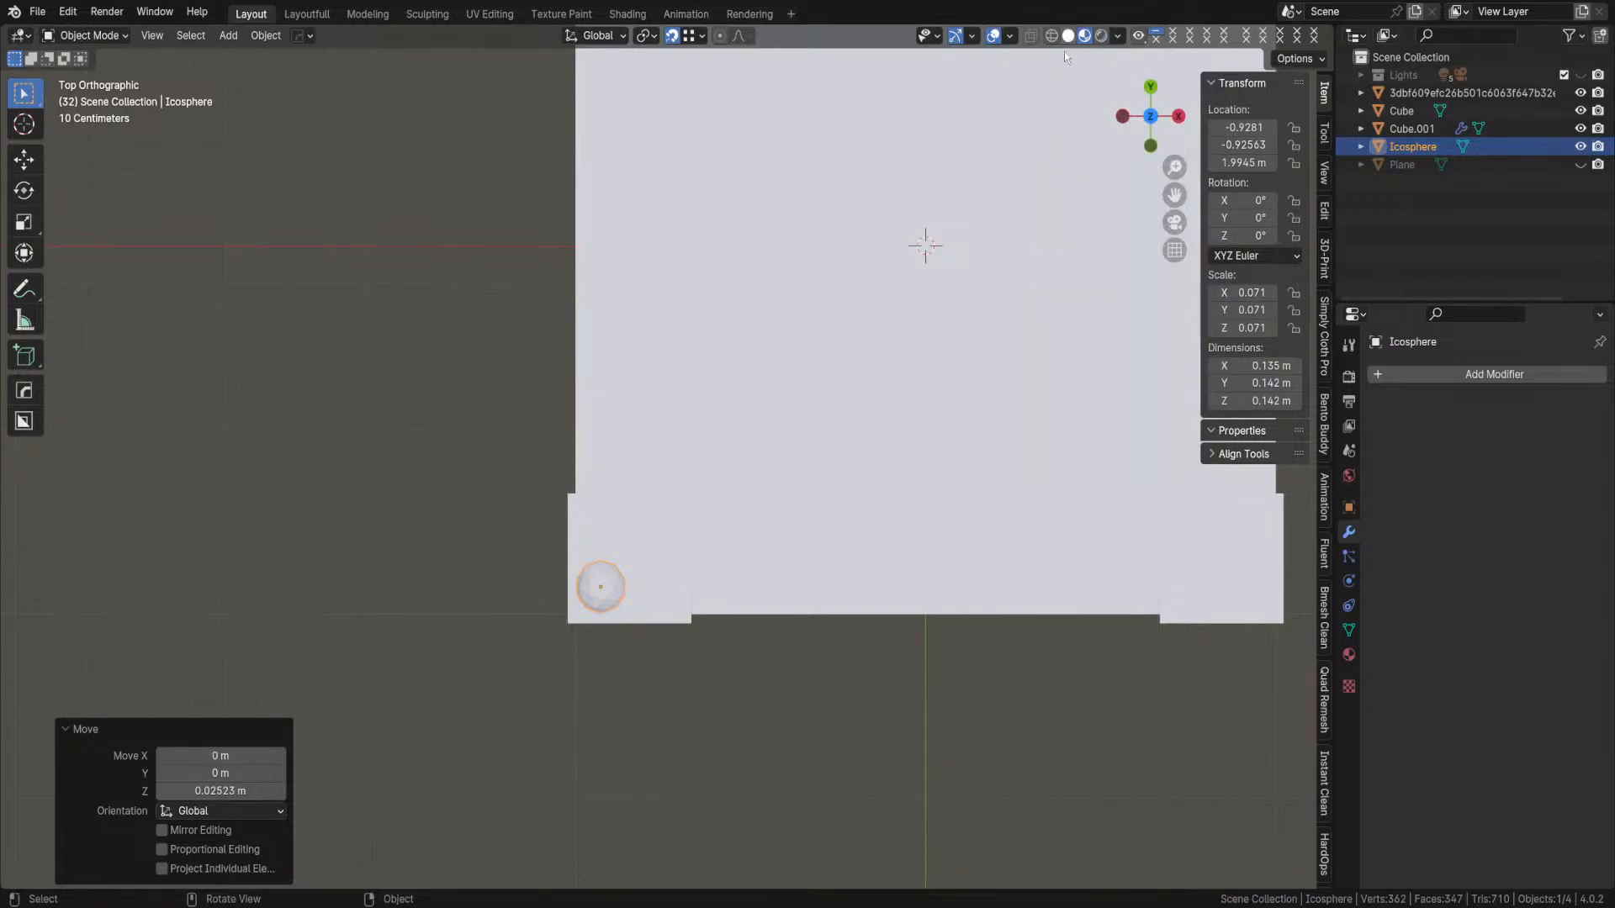
left_click(1069, 36)
left_click(1117, 36)
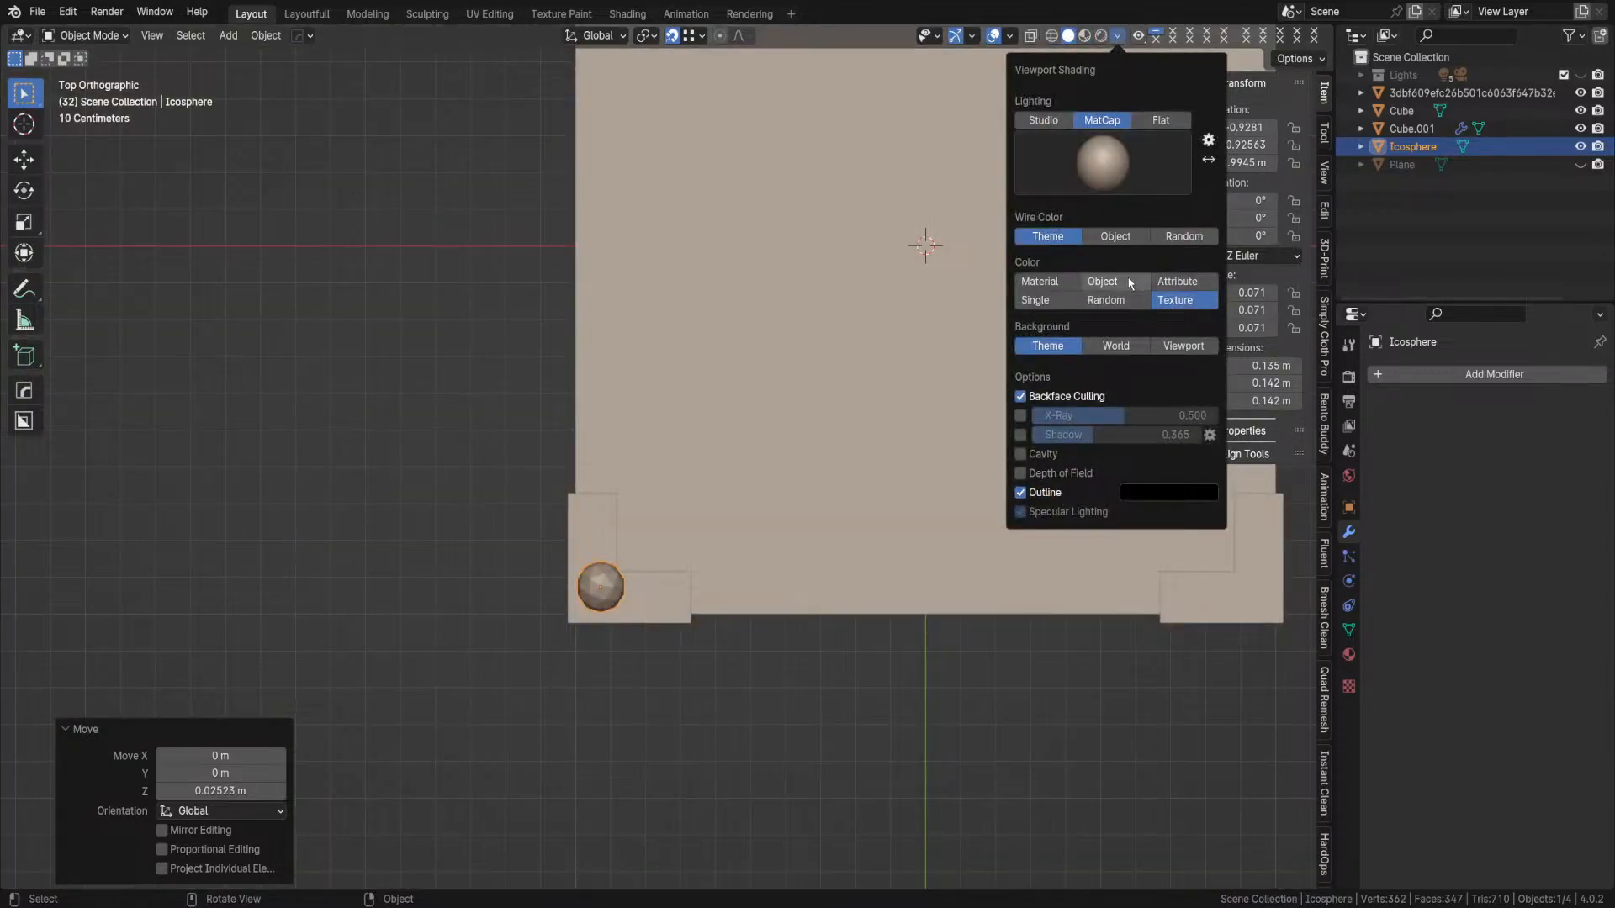
left_click(1021, 455)
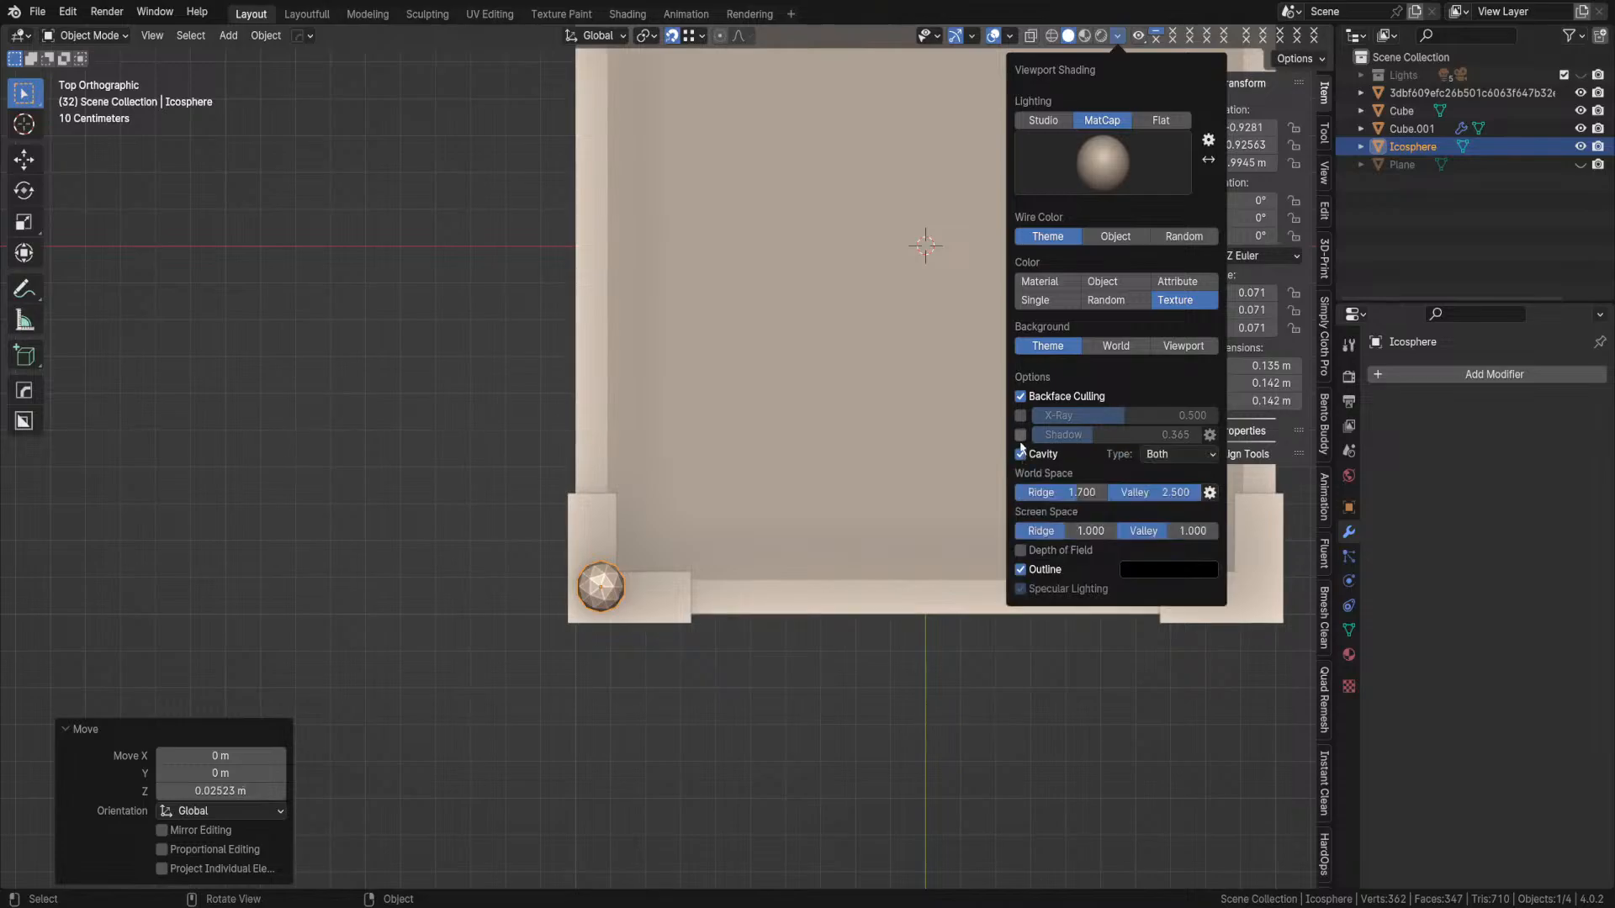
- Shift the ico sphere towards the post's outer corner, to about X -0.943 m and Y -0.947 m
mouse_move(836, 311)
middle_mouse_down()
mouse_move(760, 440)
mouse_move(577, 454)
mouse_move(470, 378)
middle_mouse_up()
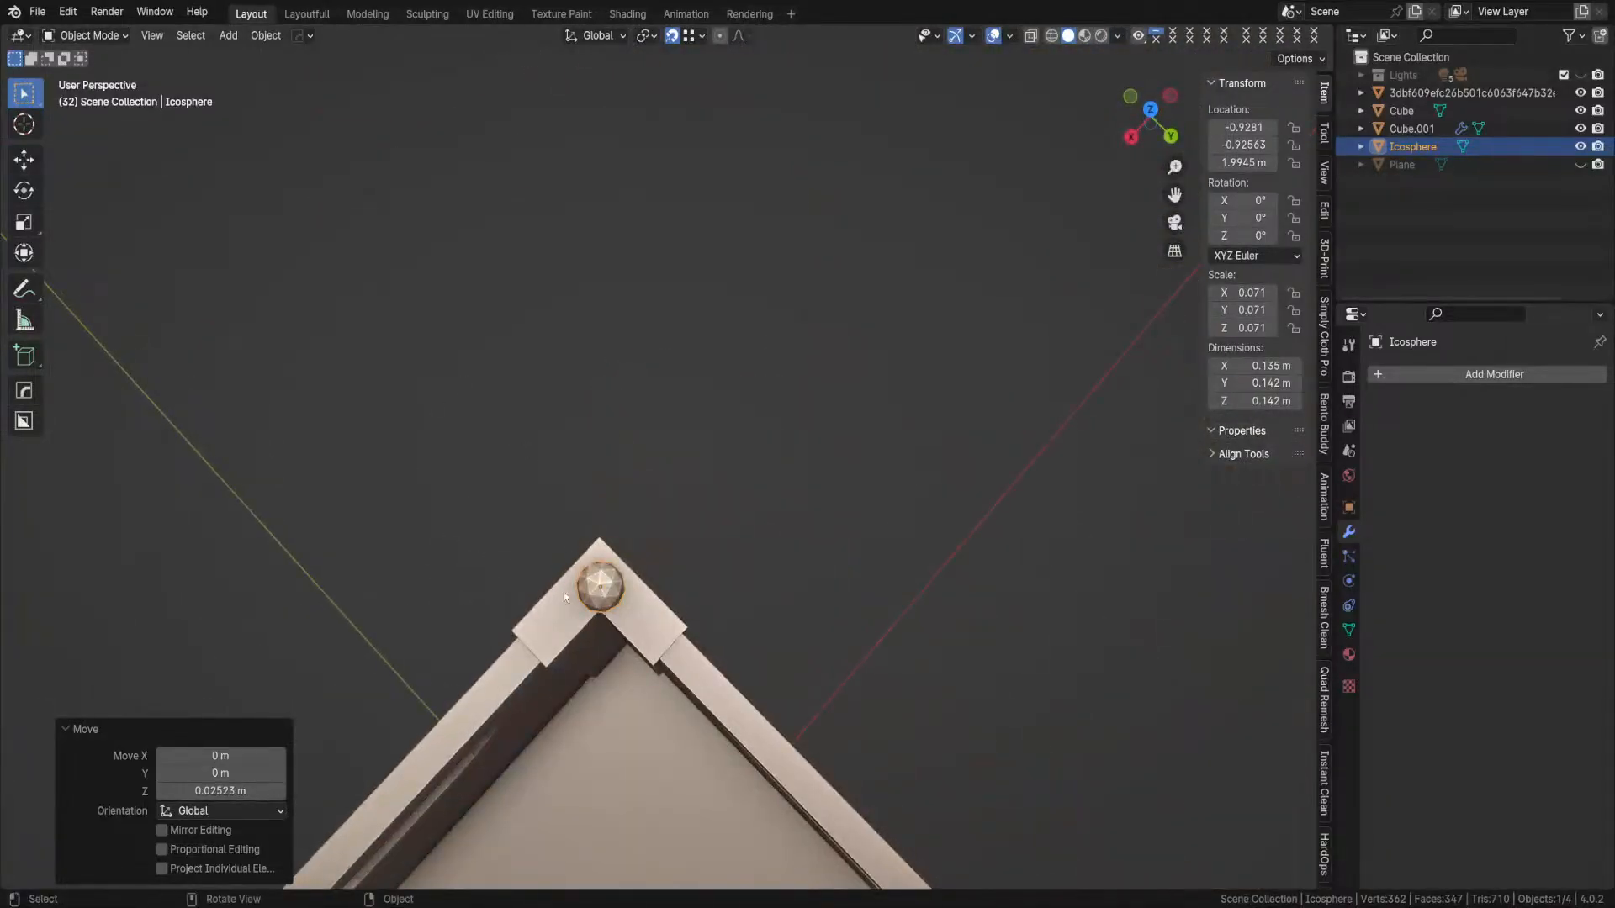
scroll(604, 642, "down", 4)
scroll(604, 643, "up", 5)
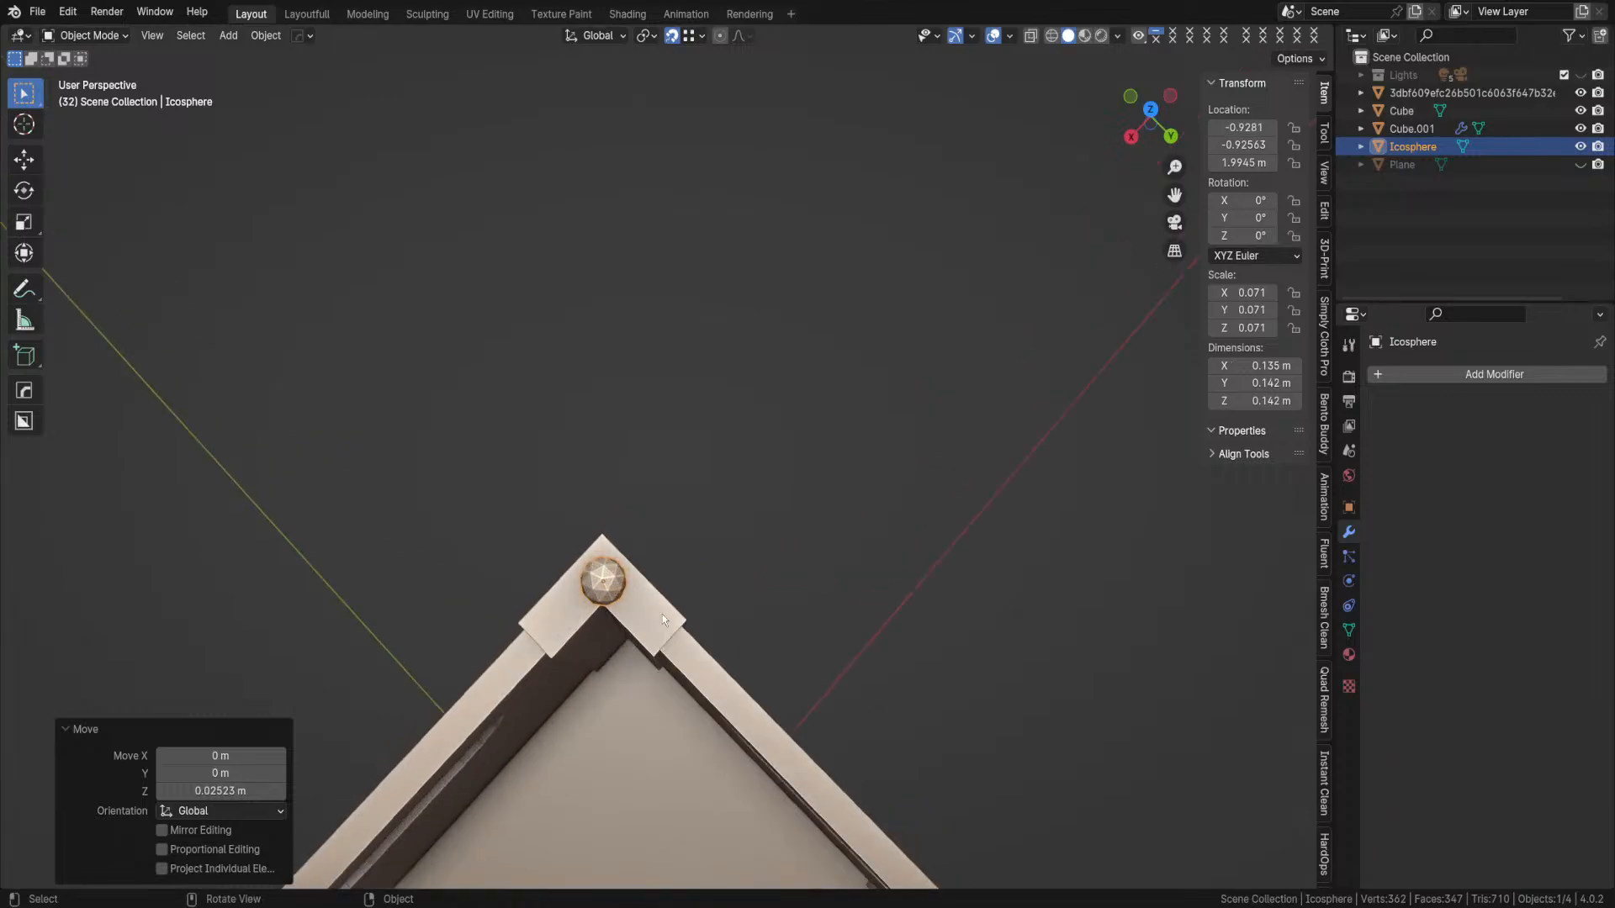
middle_click_drag(641, 654, 675, 650, "shift")
scroll(807, 462, "up", 3)
key("KP_7")
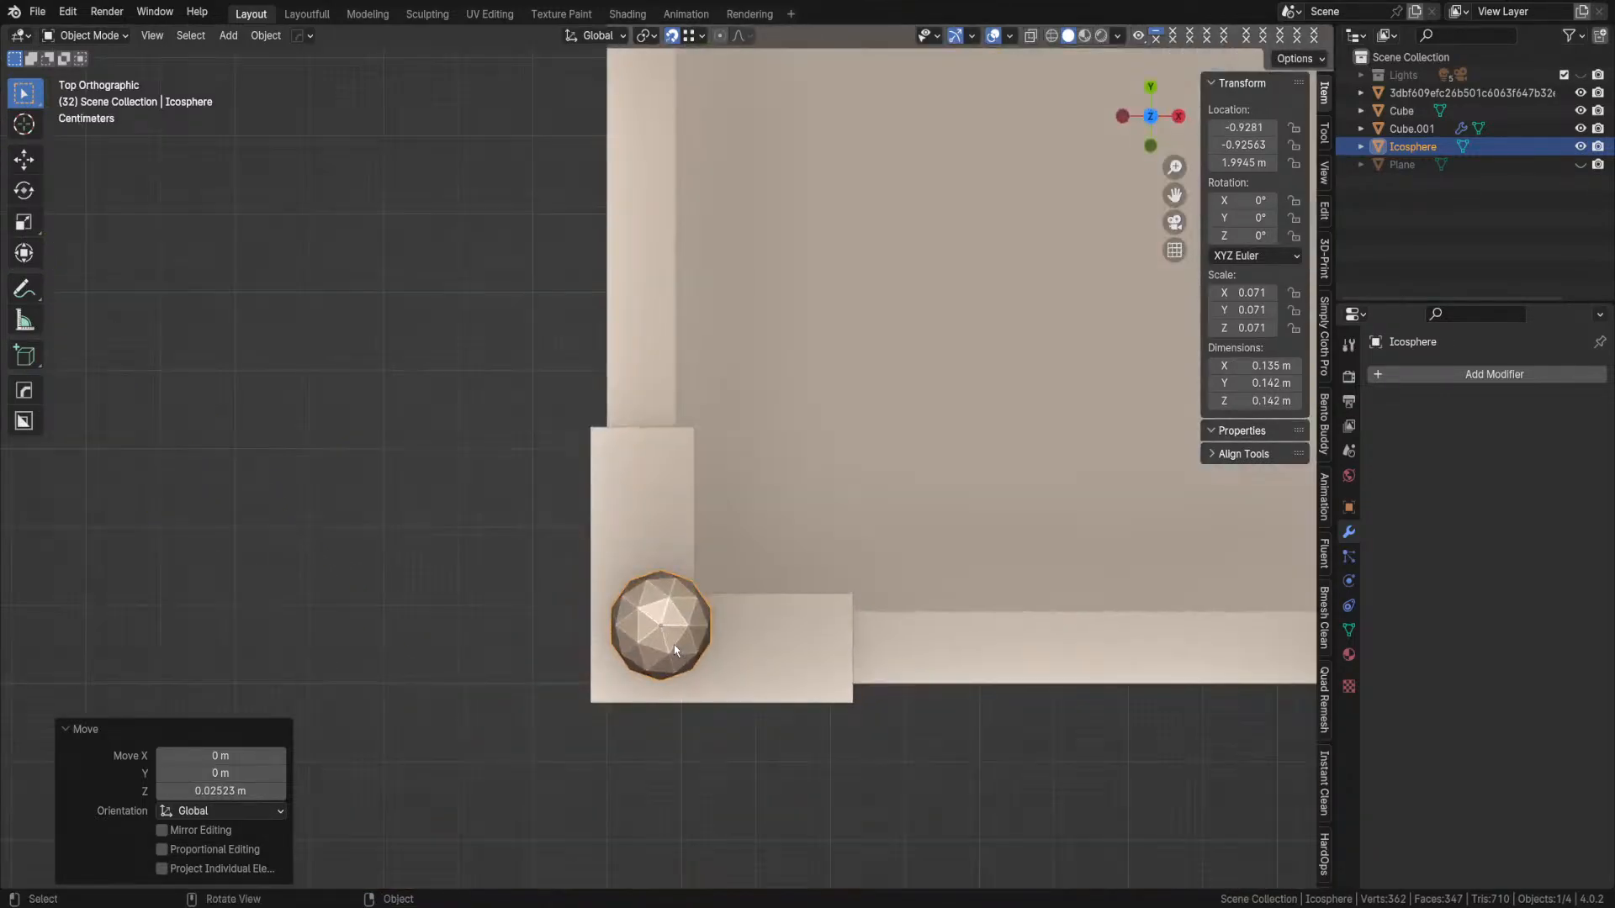
key("g")
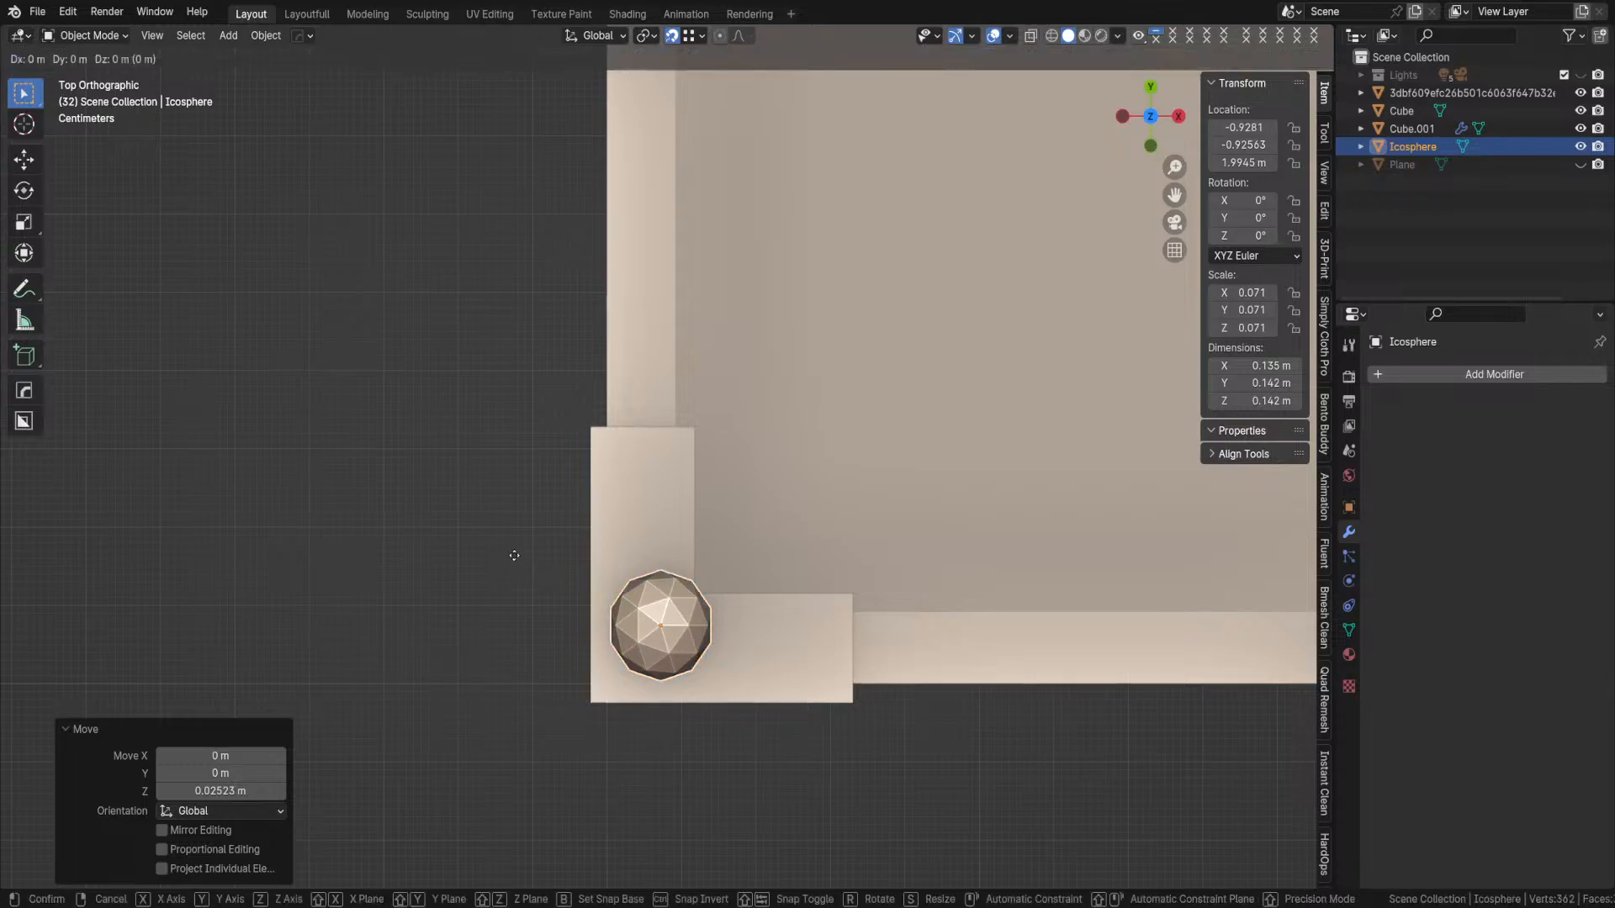
key("x")
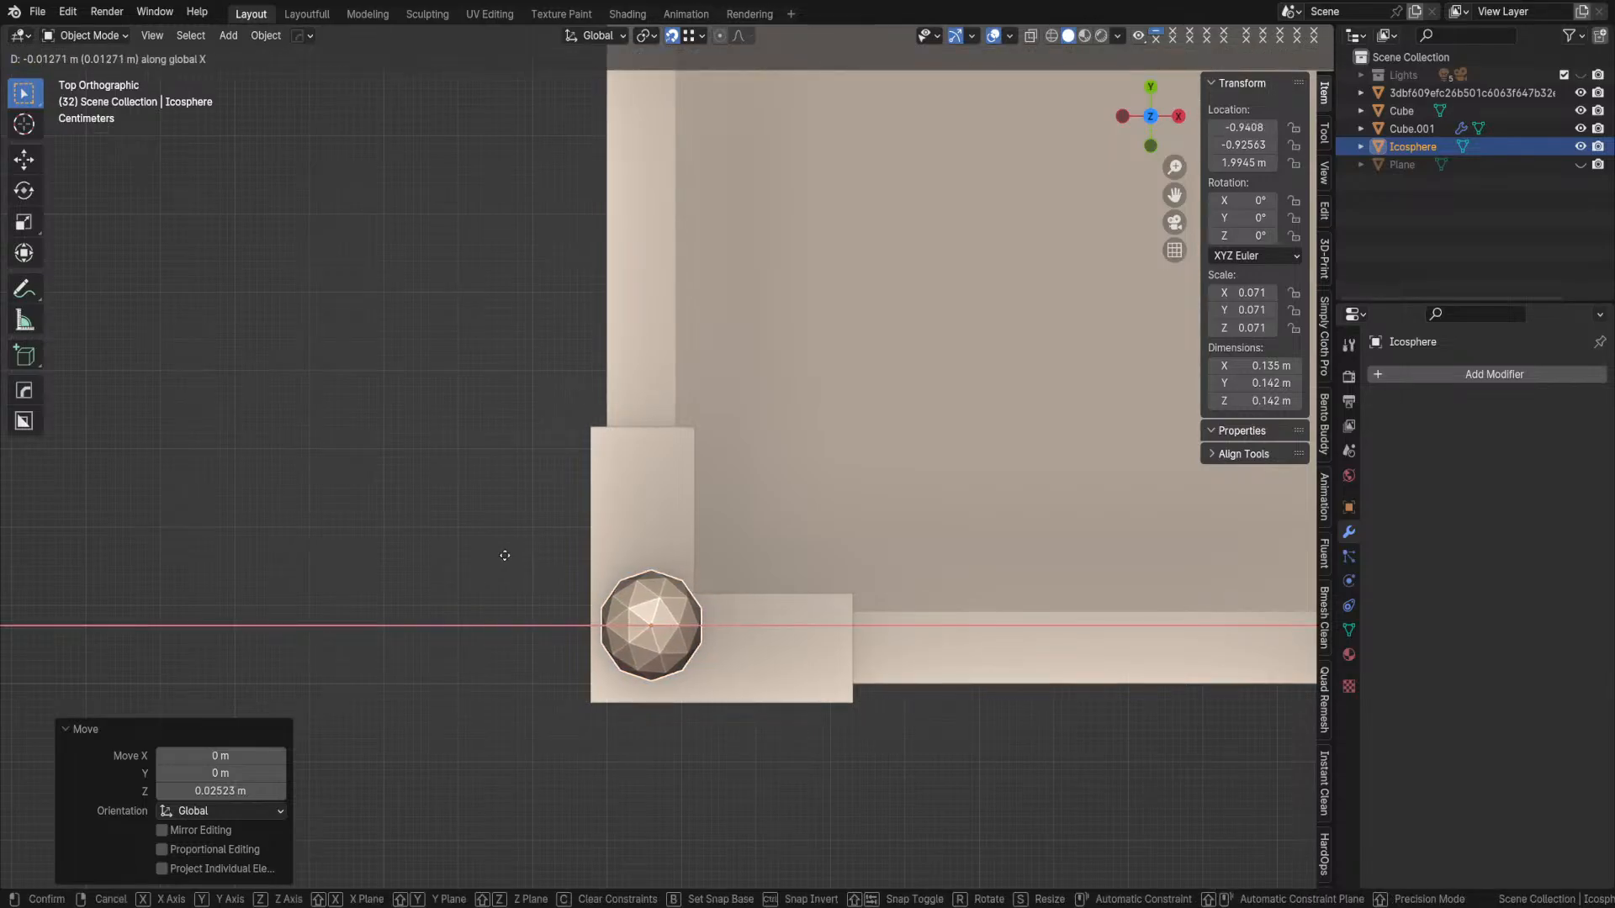
left_click(504, 561)
key("g")
key("y")
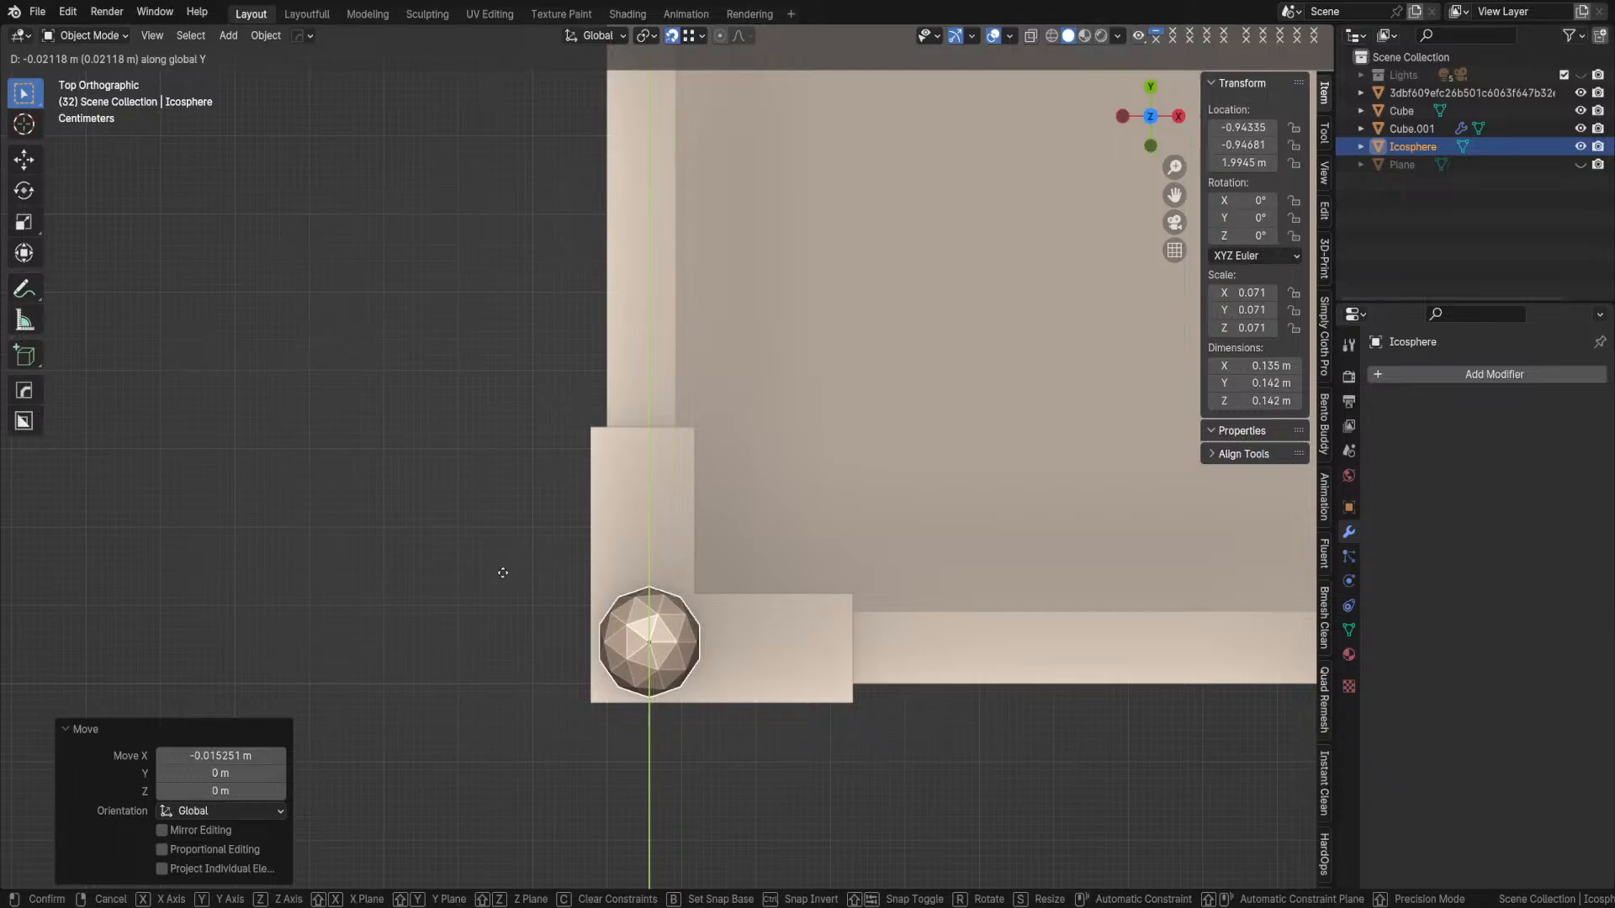
left_click(502, 573)
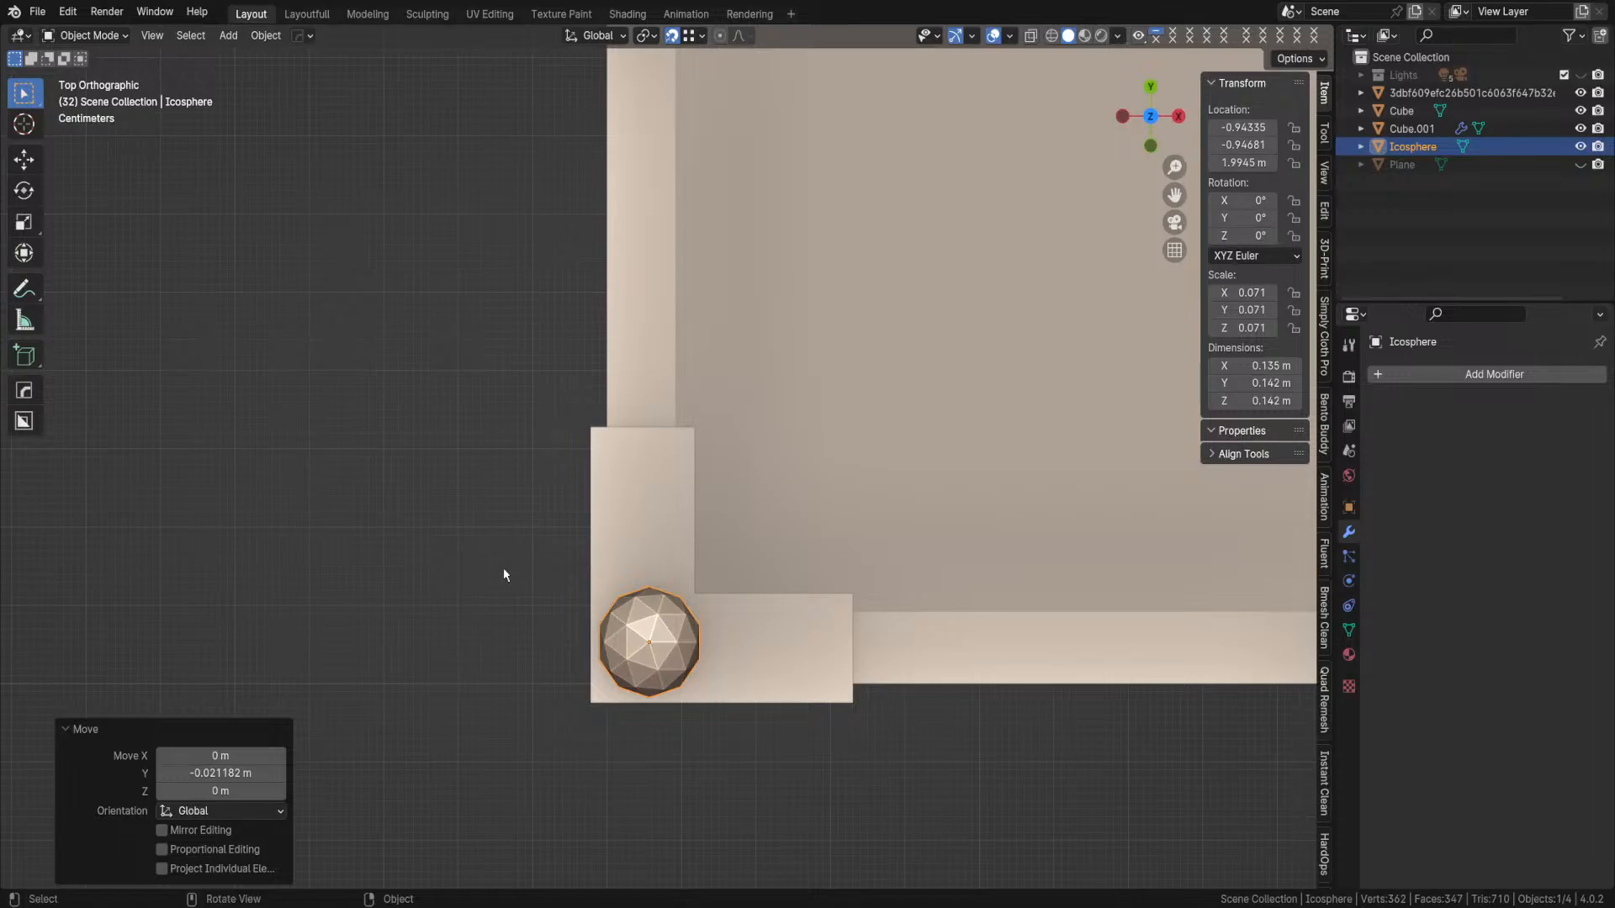
middle_click_drag(559, 595, 988, 607)
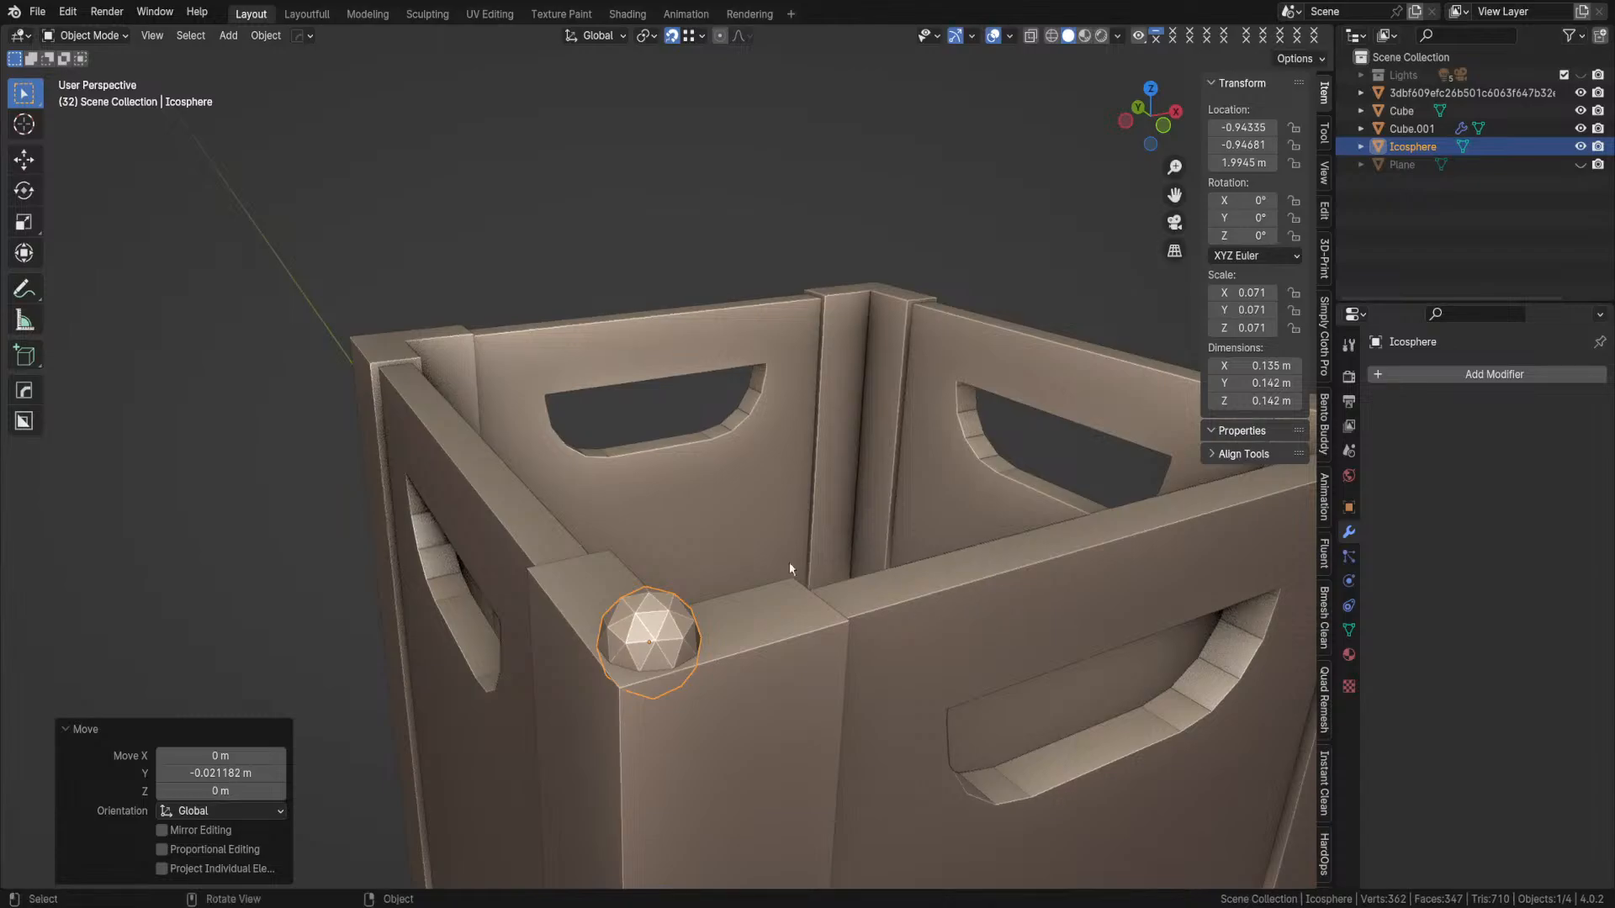
scroll(649, 584, "down", 2)
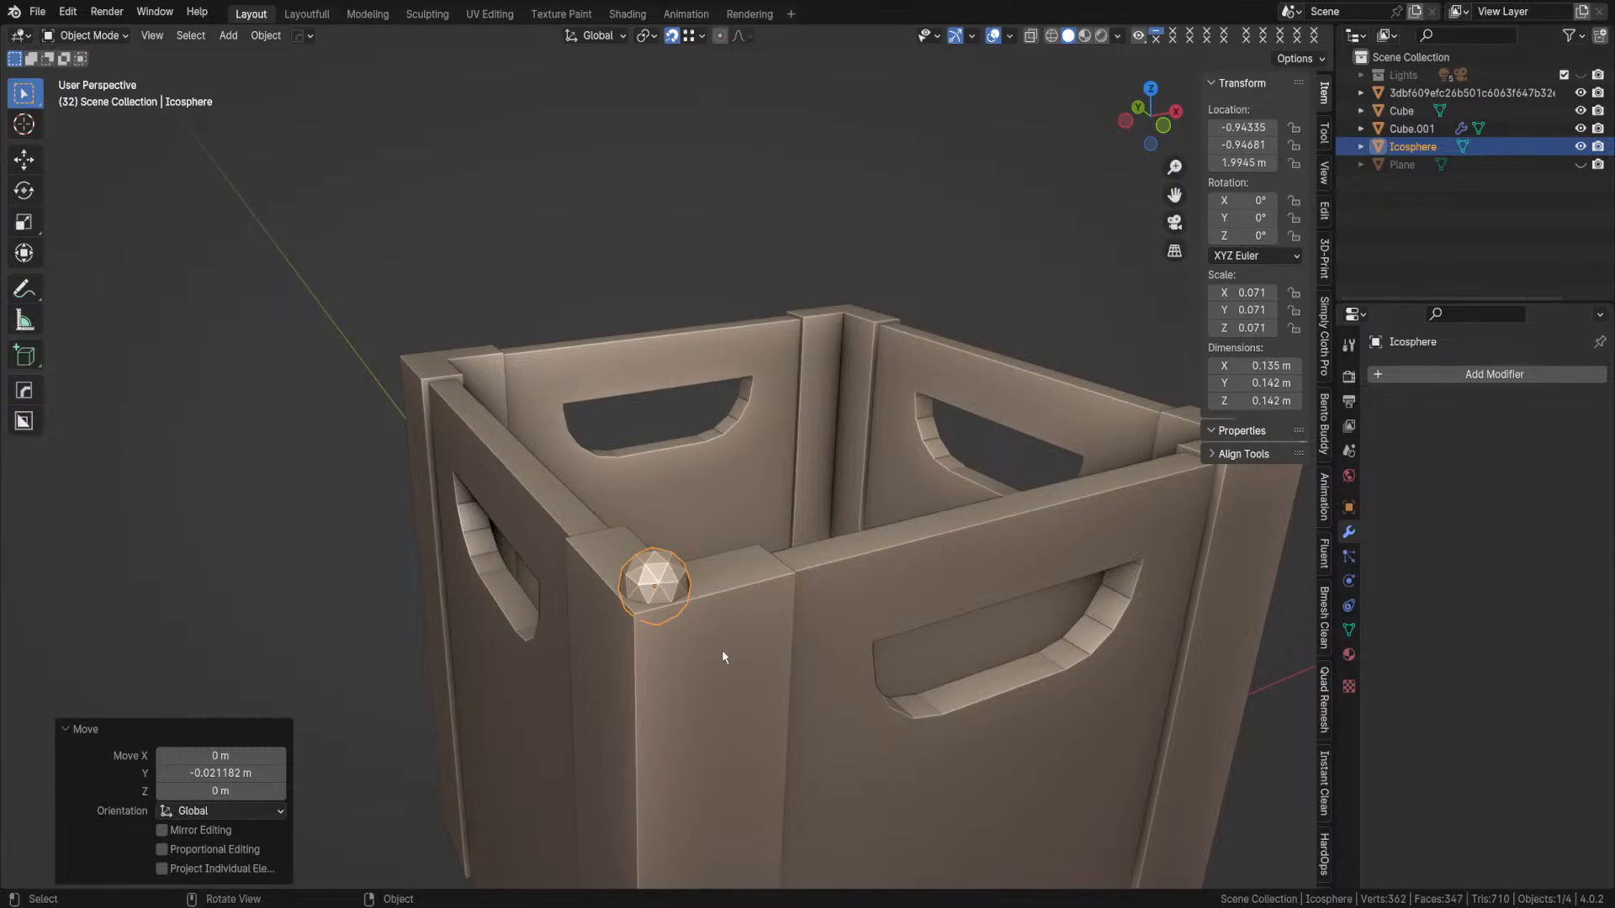
scroll(722, 651, "up", 2)
middle_click_drag(734, 668, 734, 567, "shift")
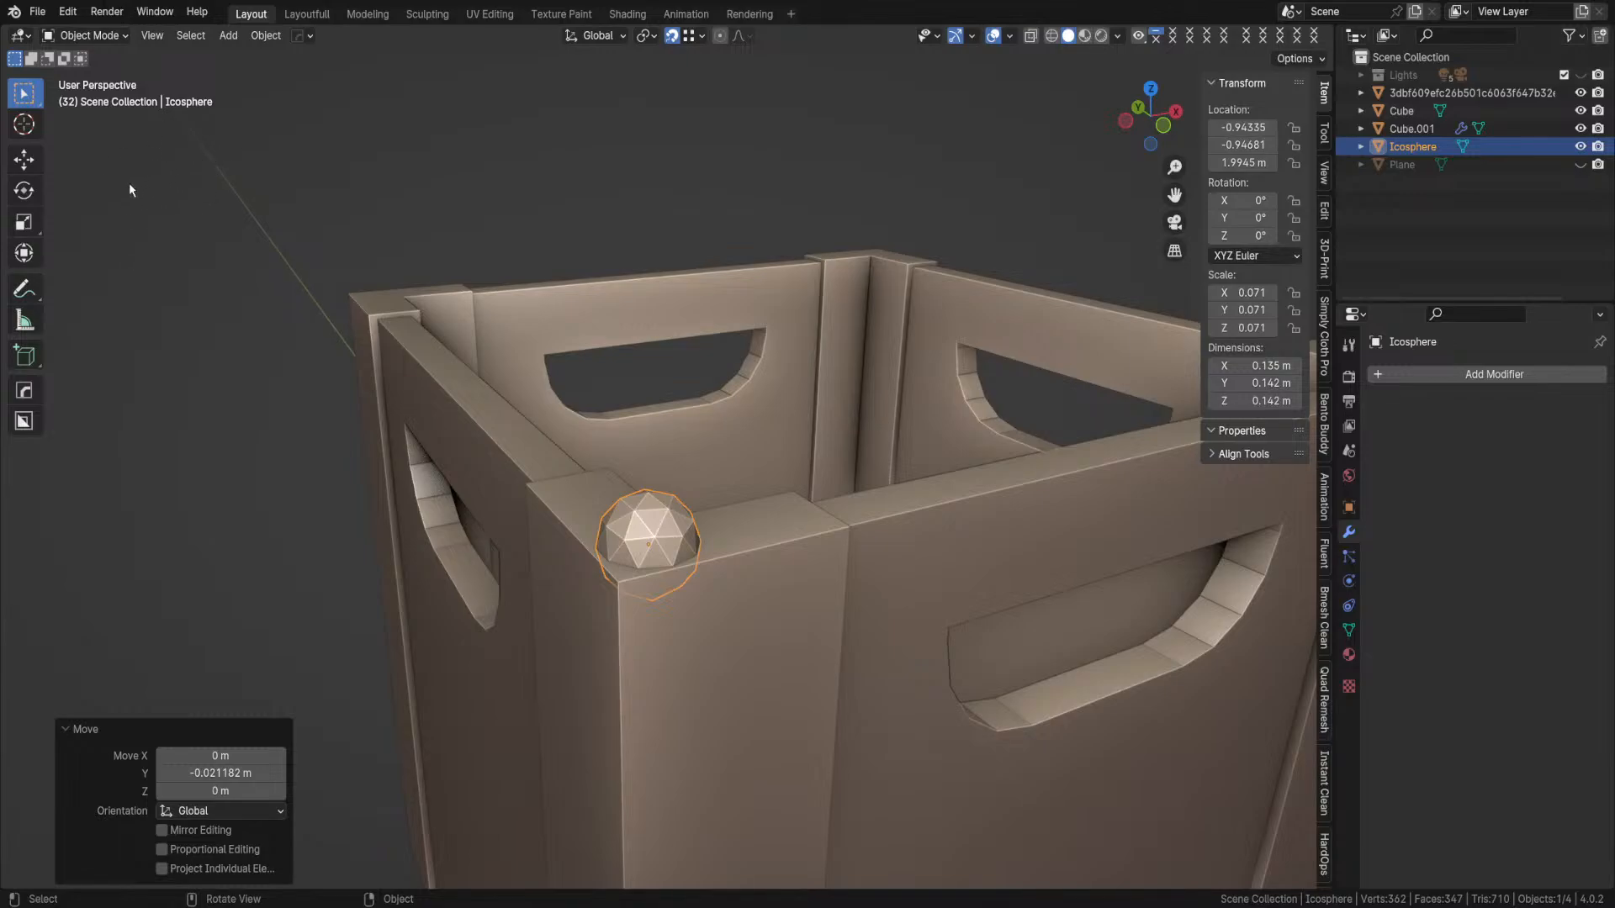
key("g")
key("z")
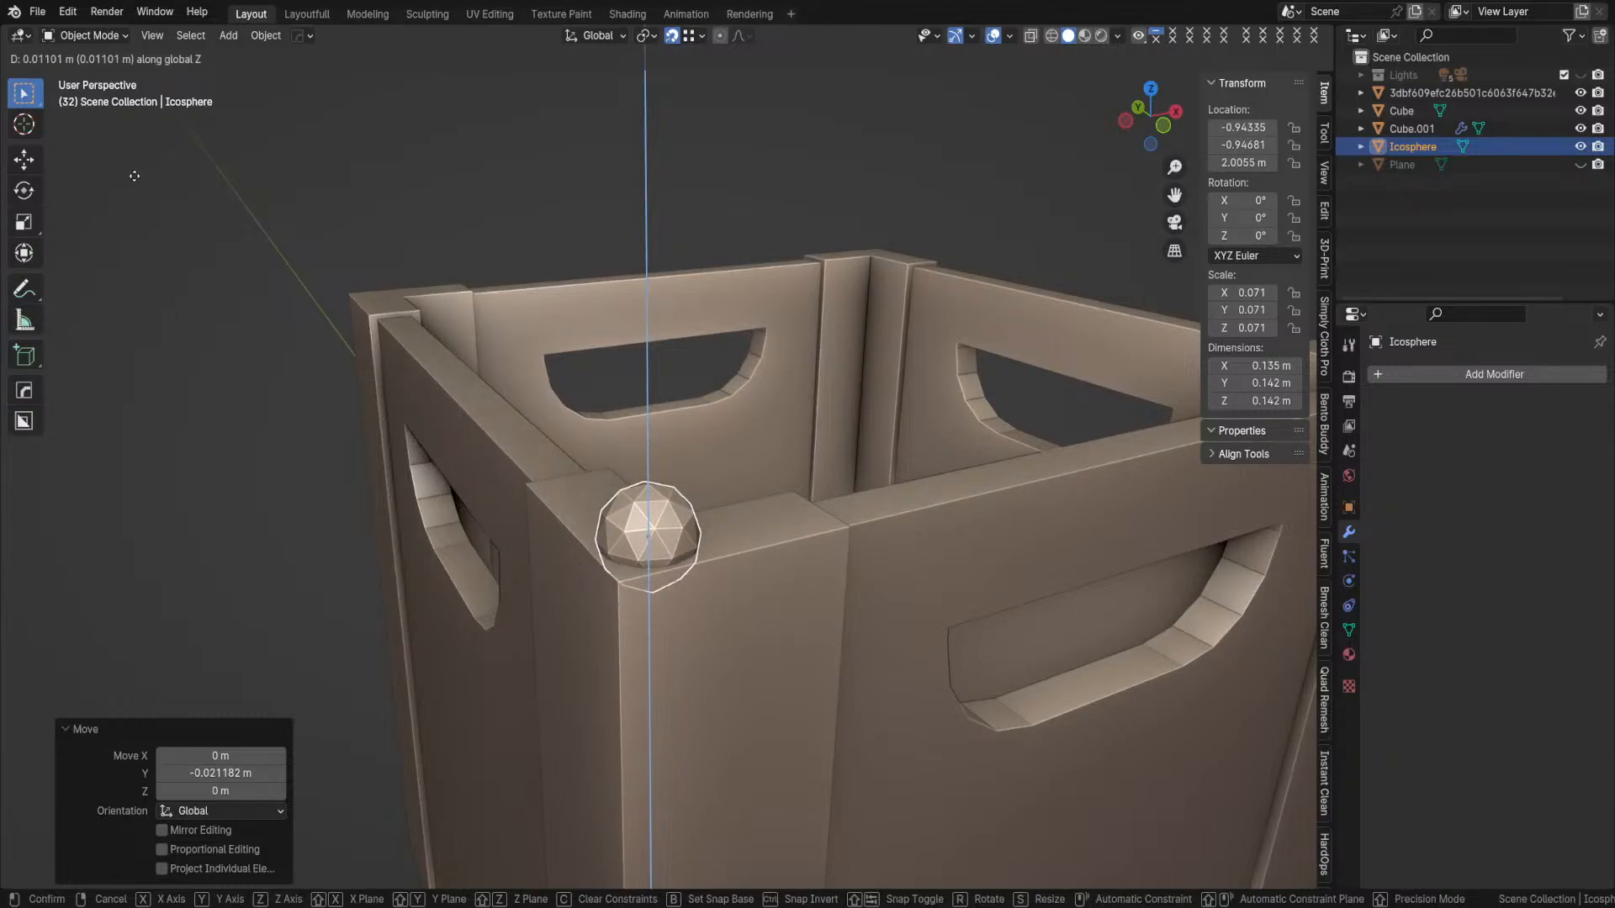
key("Escape")
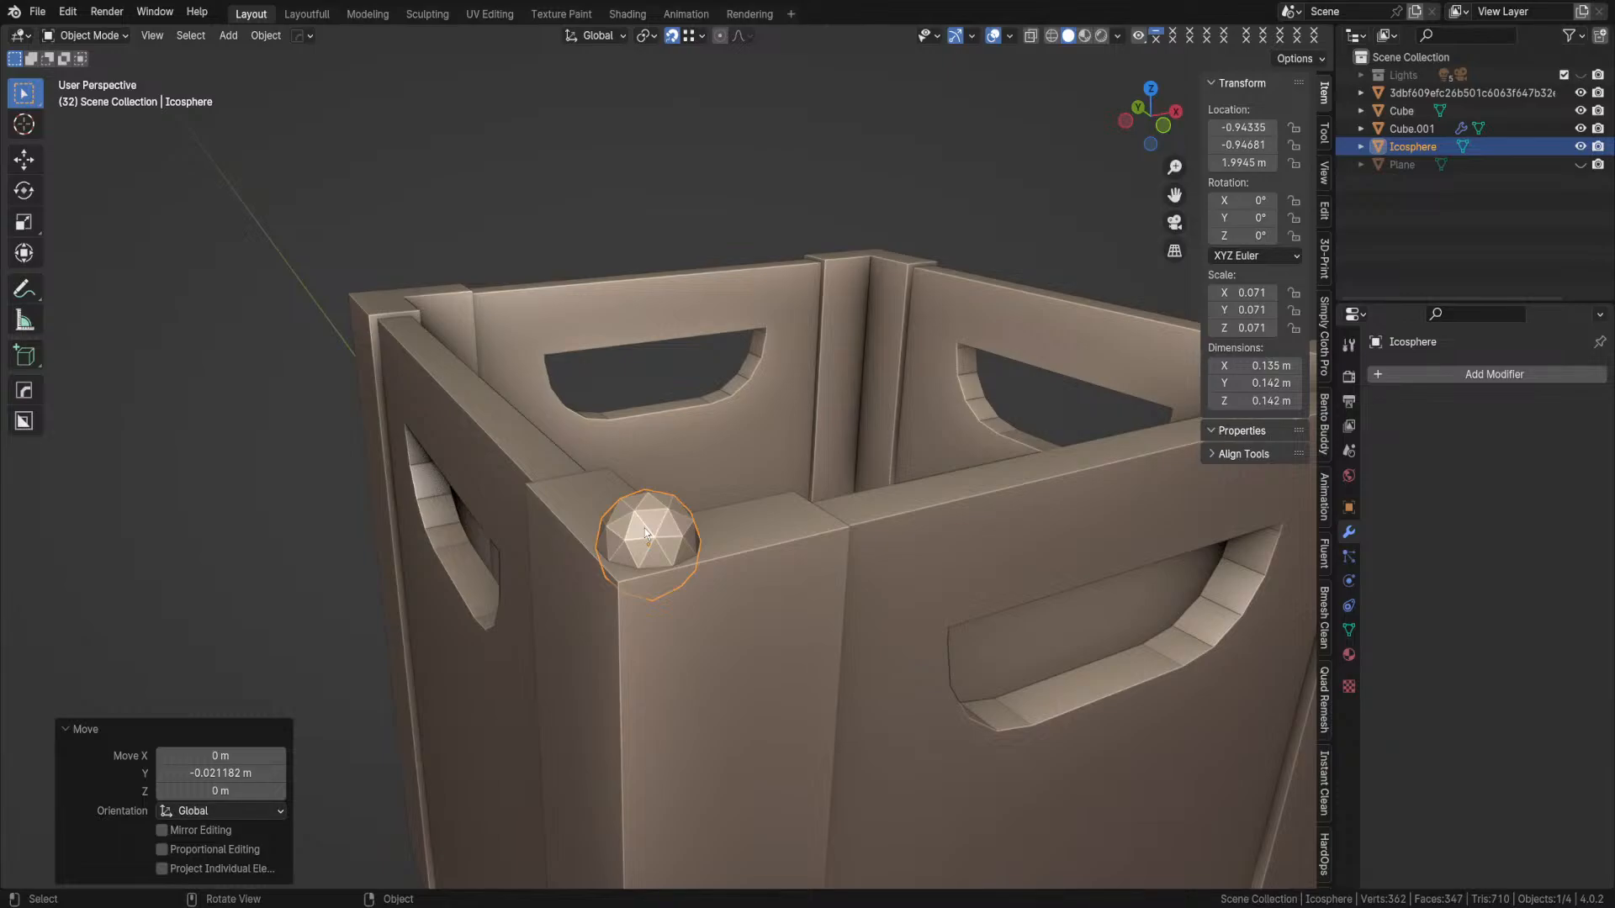
- Examine the ico sphere on the corner post from several angles and compare it with the reference photo
middle_click_drag(334, 407, 395, 404)
scroll(306, 386, "down", 2)
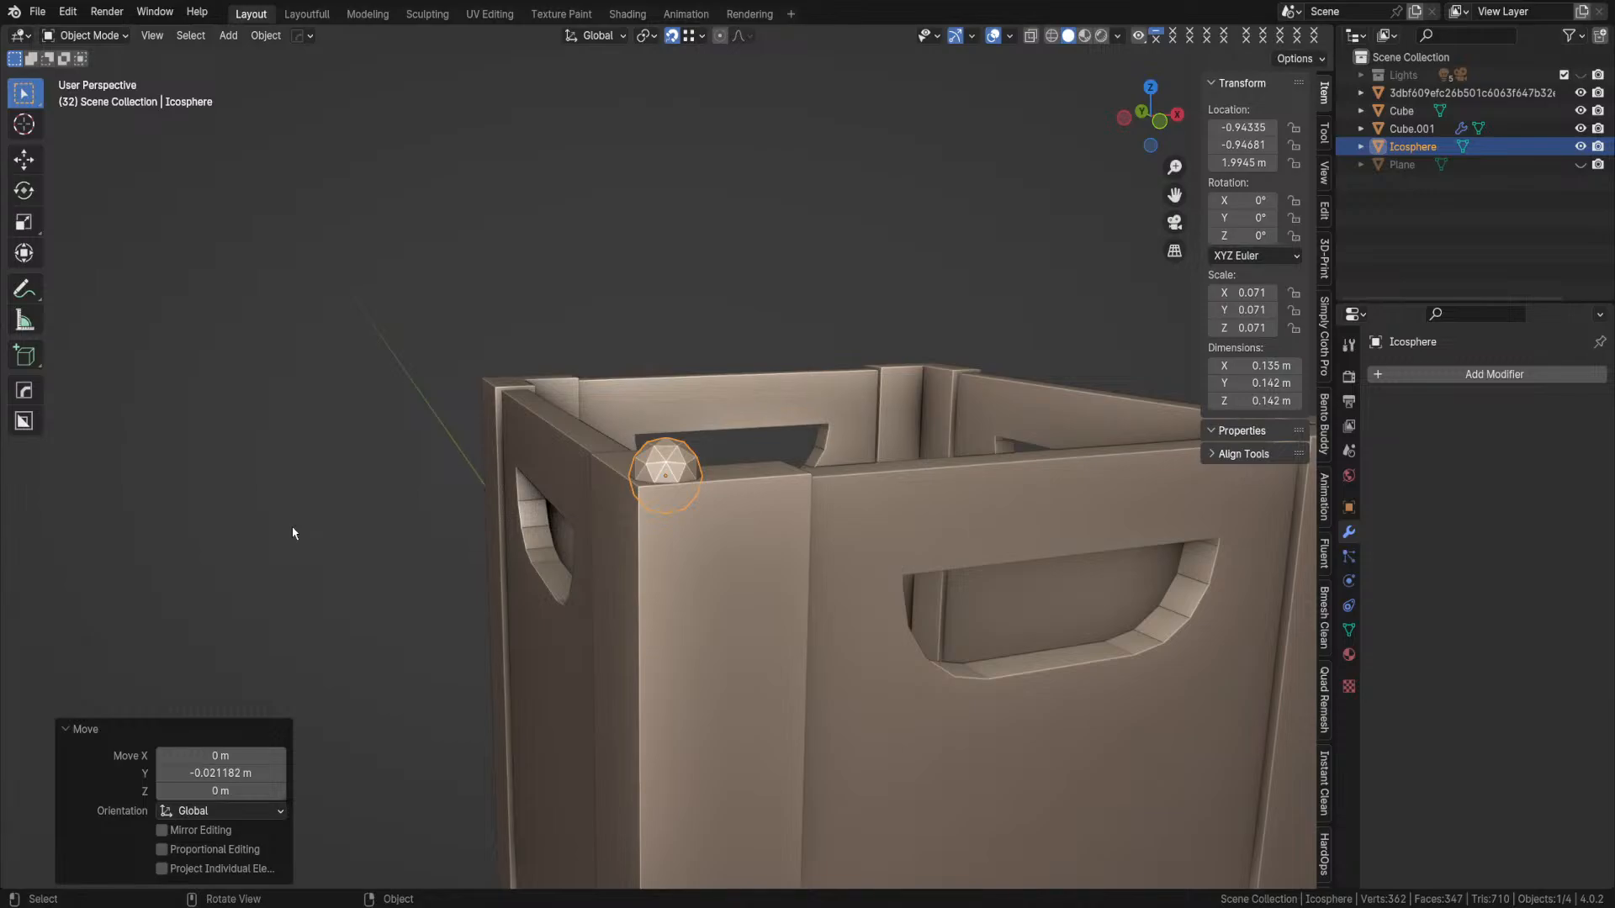
middle_click_drag(235, 391, 664, 456)
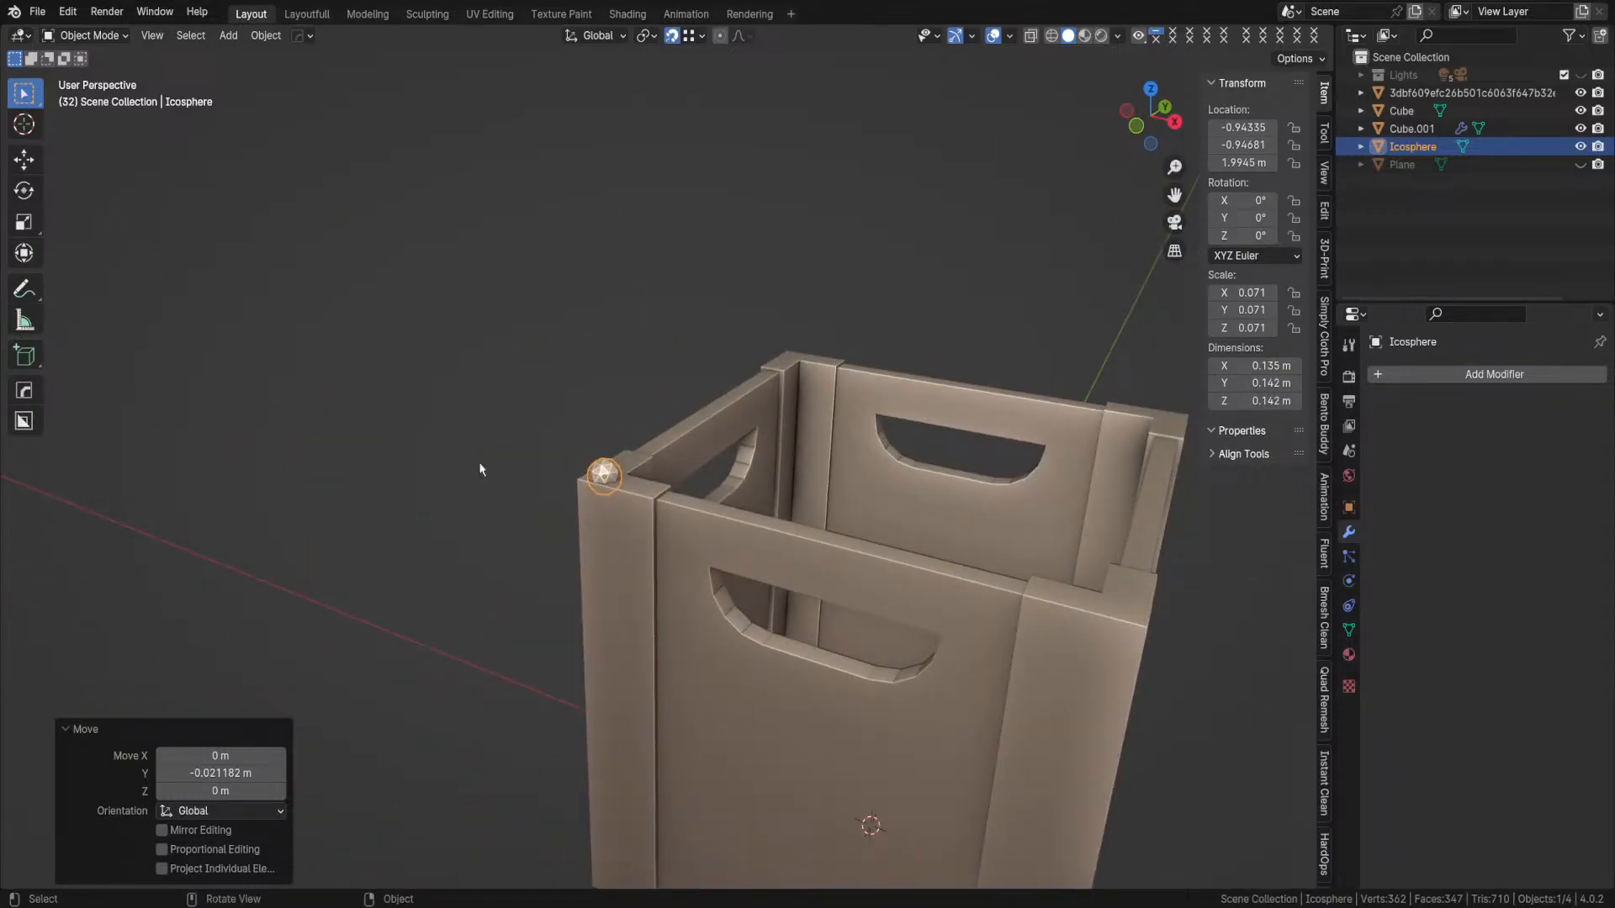
left_click(467, 516)
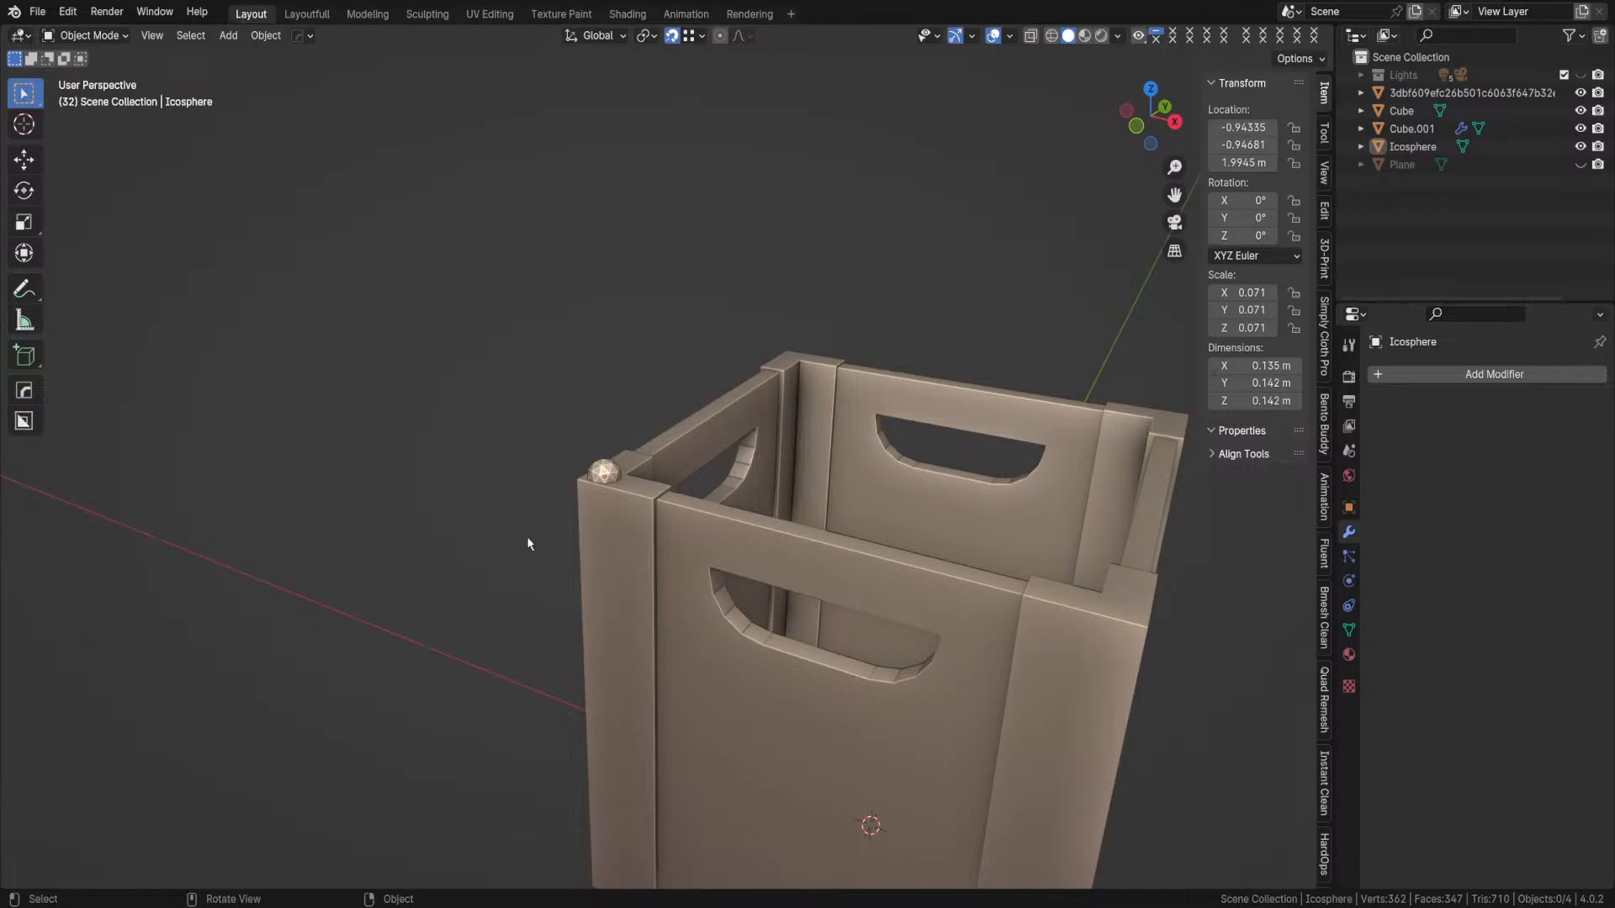
scroll(760, 353, "down", 4)
middle_click_drag(760, 353, 1023, 400)
scroll(960, 322, "down", 7)
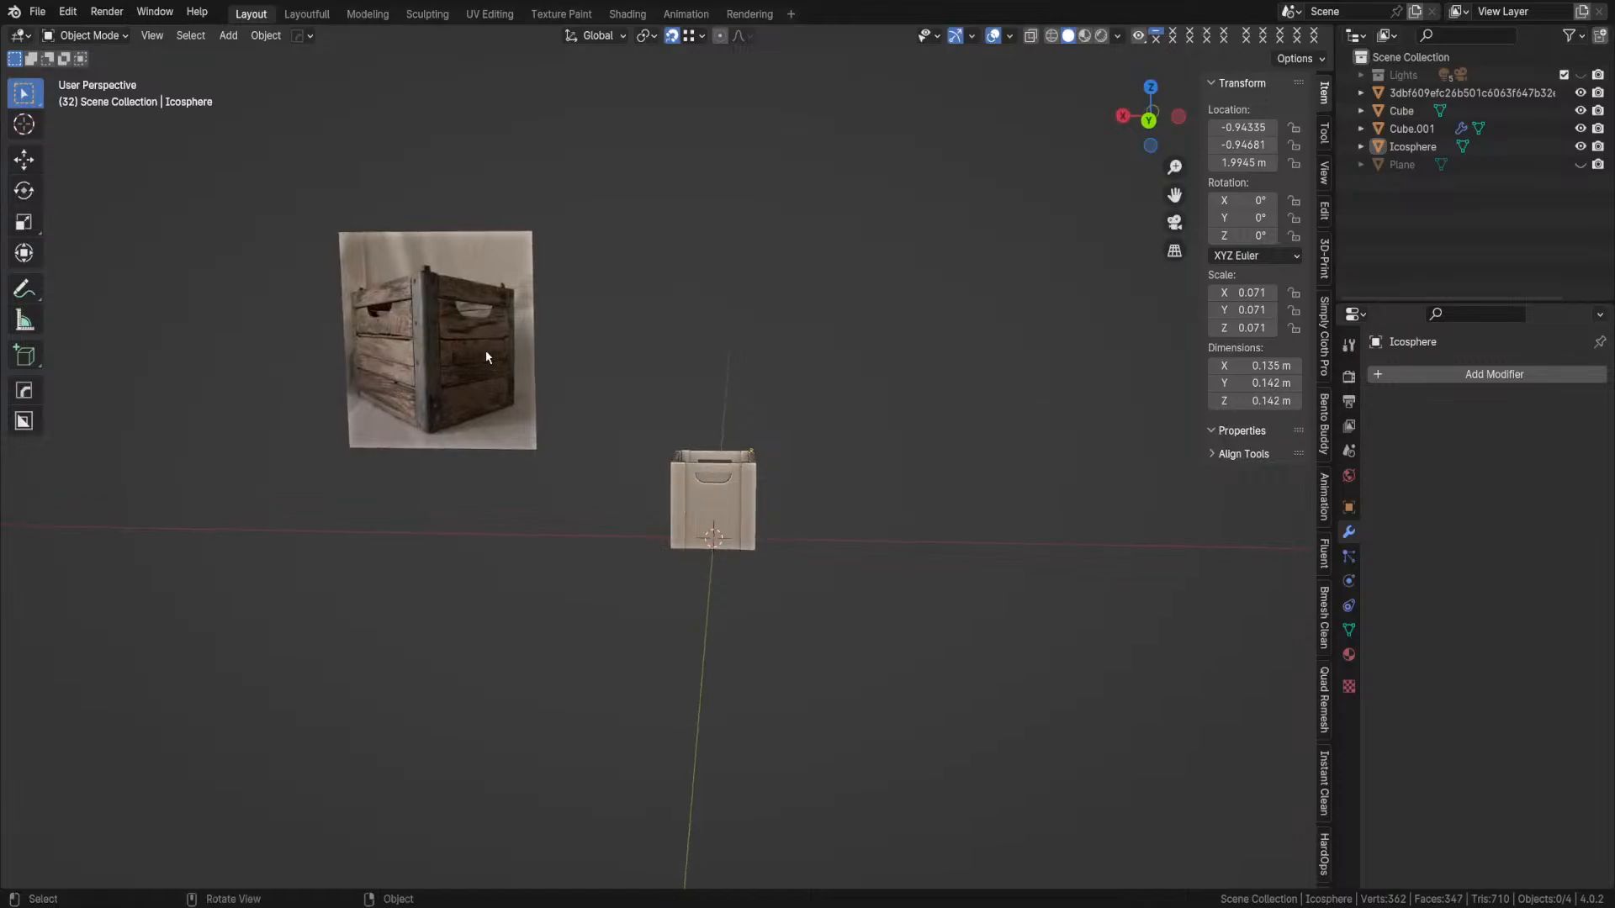
middle_click_drag(475, 356, 912, 548)
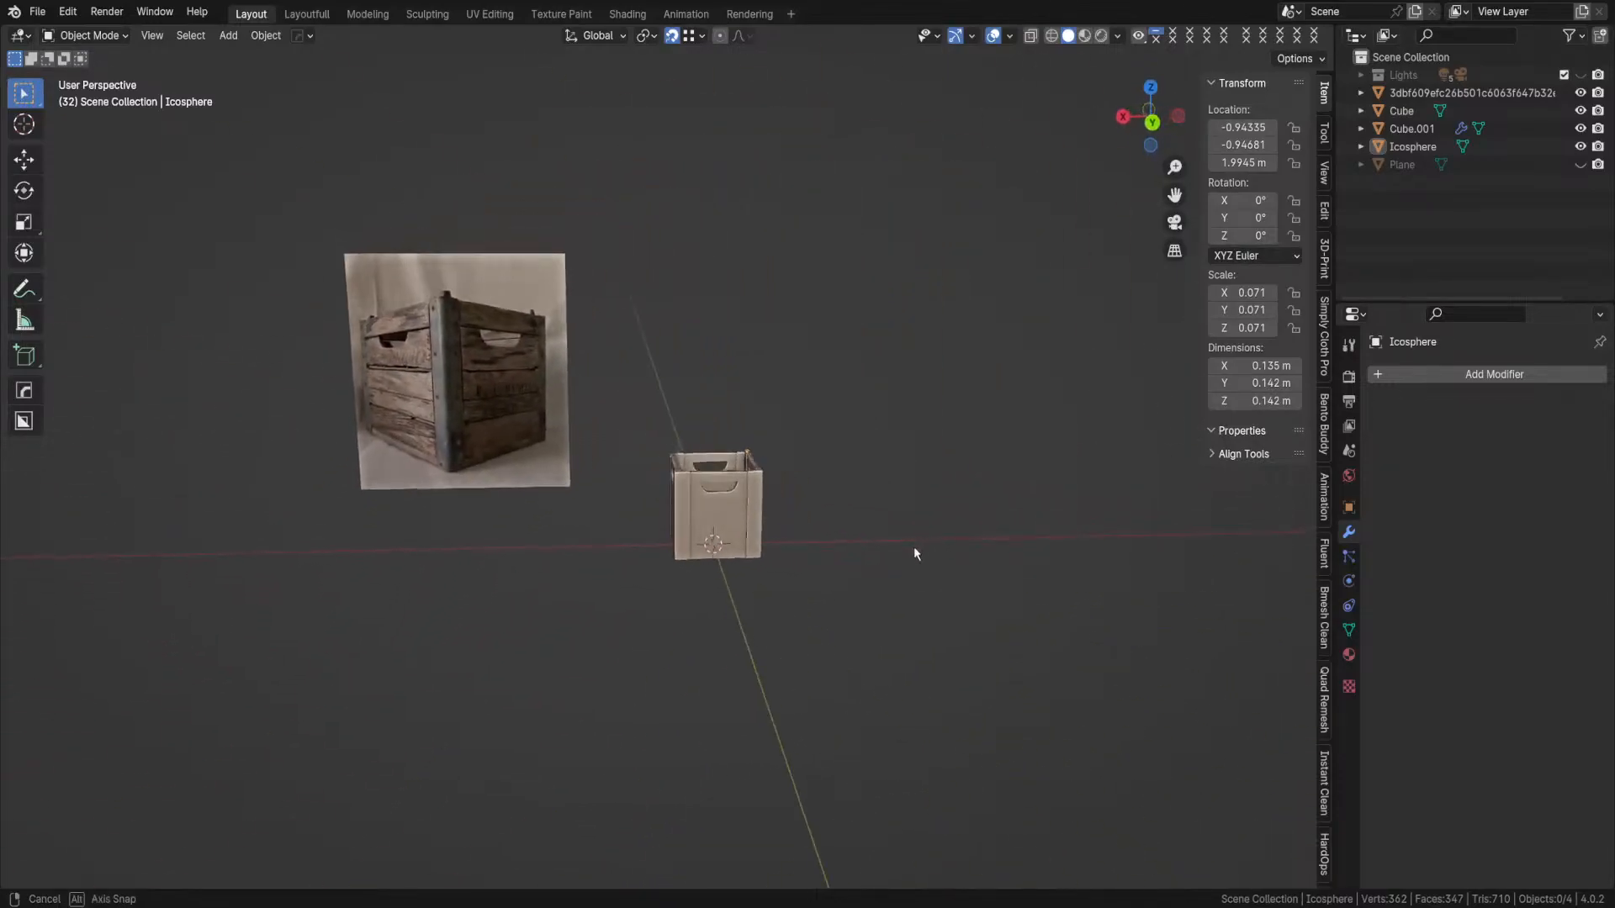
- Turn off Backface Culling in the viewport shading so the reference photo displays from both sides
left_click(496, 418)
mouse_move(418, 626)
middle_mouse_down()
mouse_move(710, 653)
mouse_move(160, 622)
mouse_move(149, 639)
middle_mouse_up()
middle_click_drag(764, 710, 768, 542, "shift")
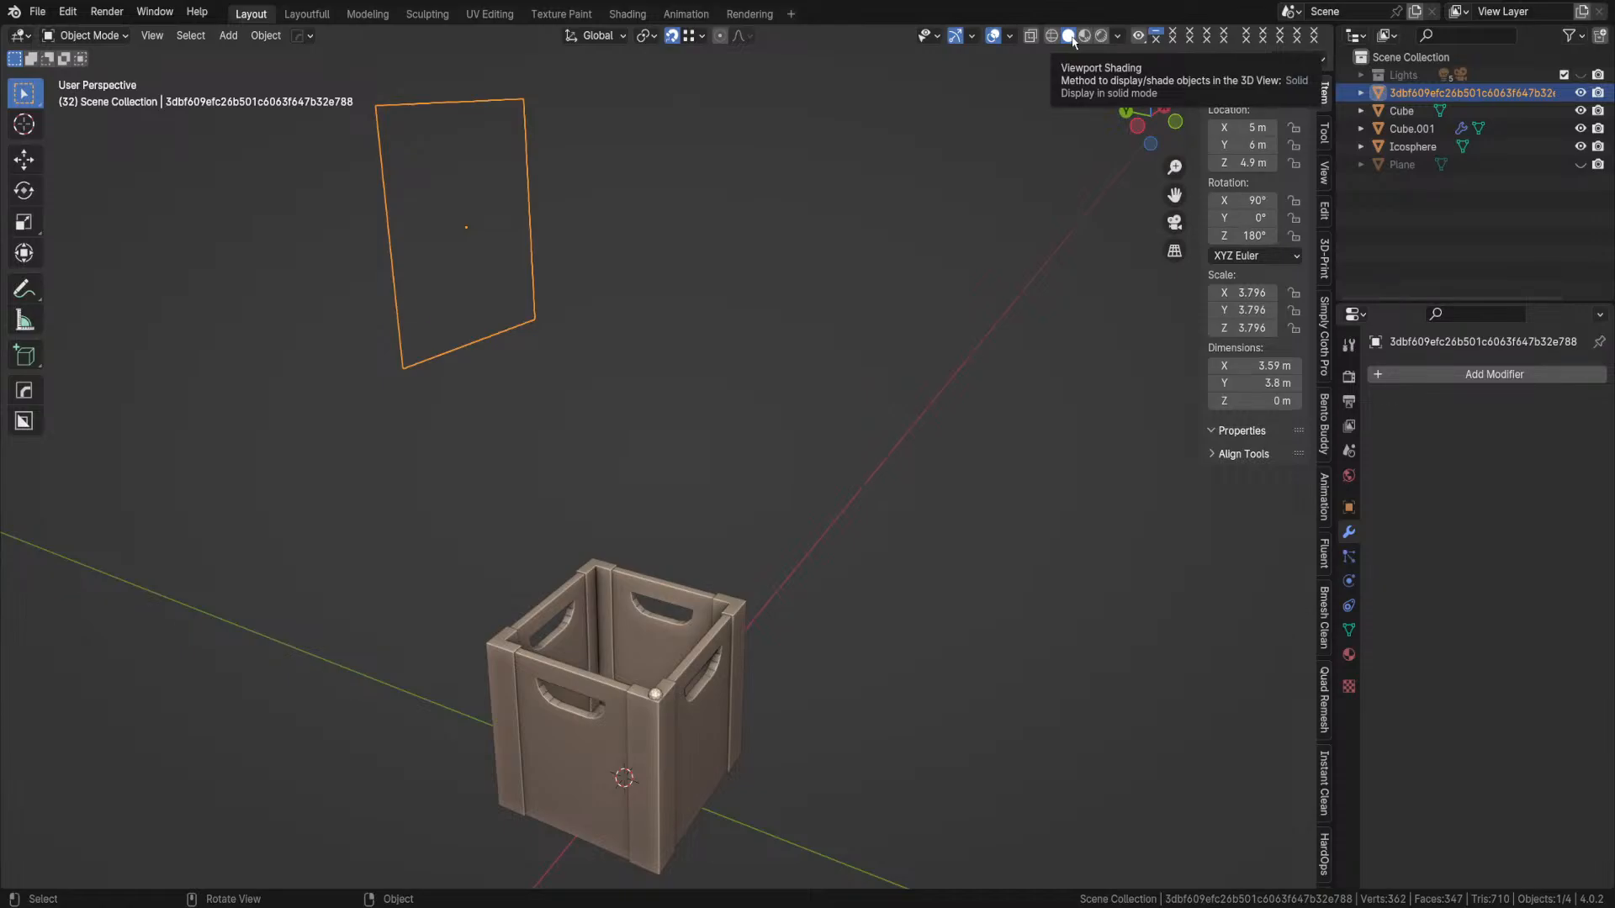
left_click(1118, 36)
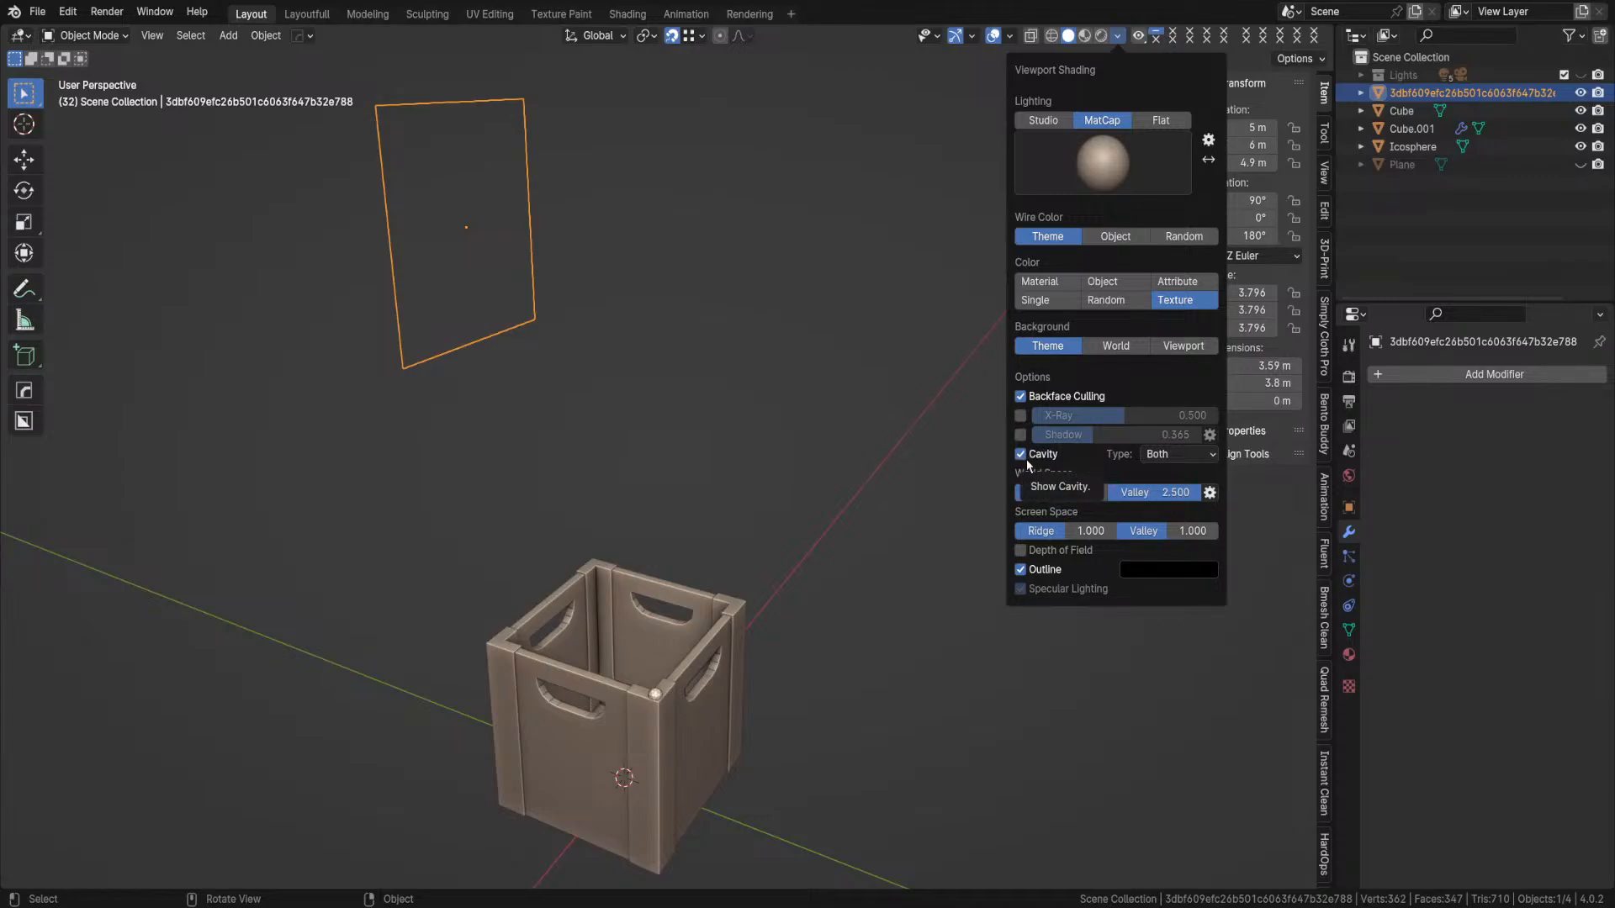
left_click(1019, 398)
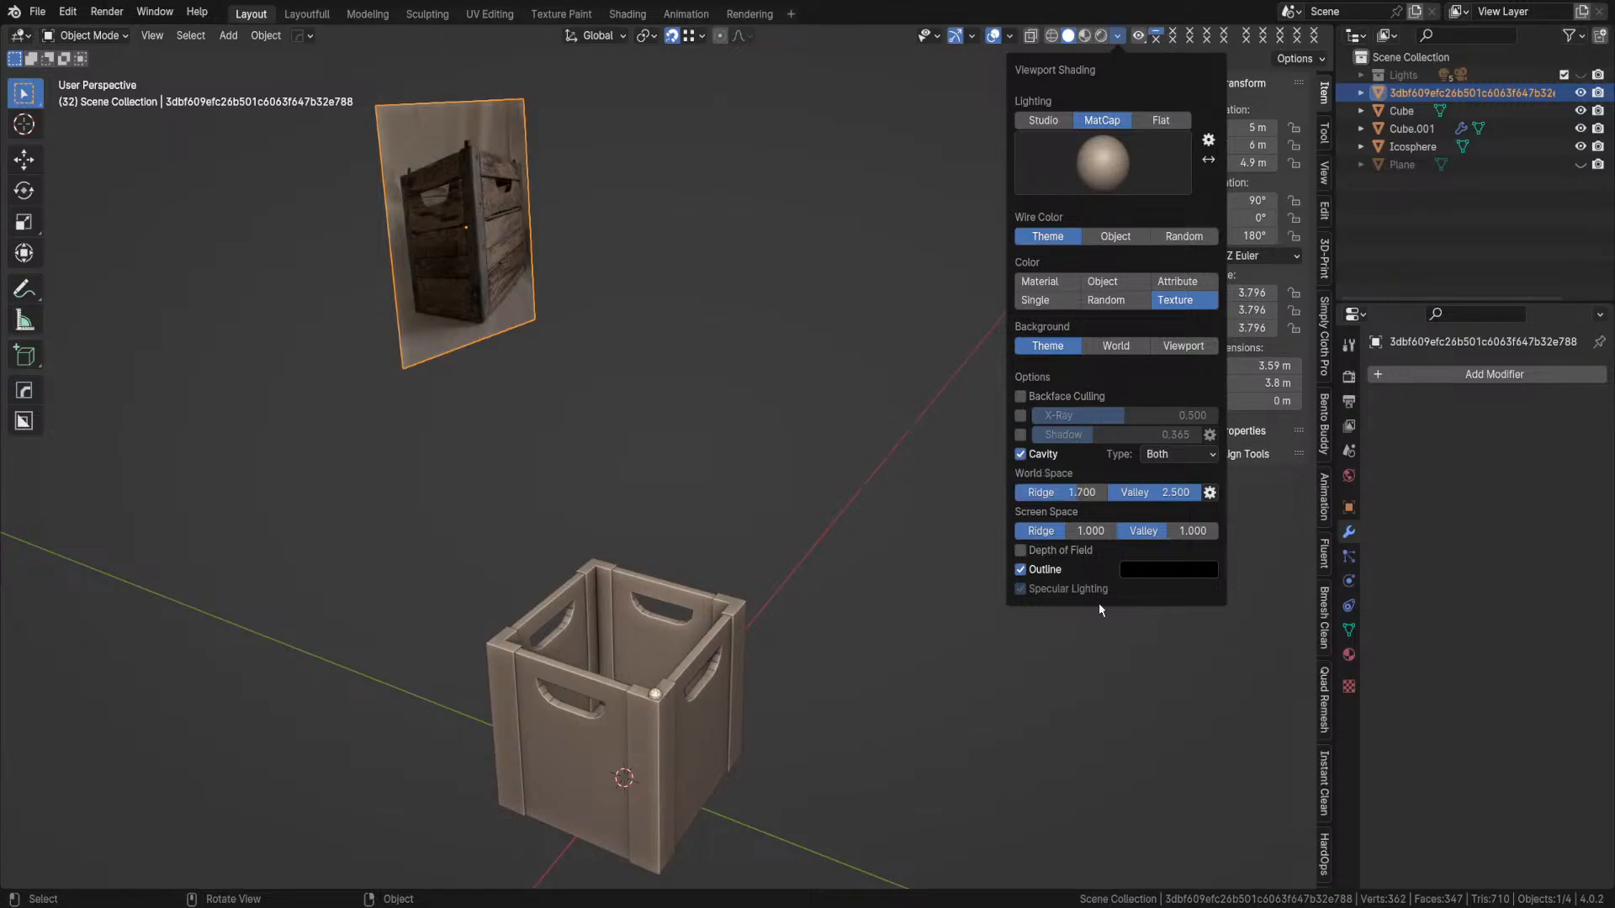
left_click(1114, 169)
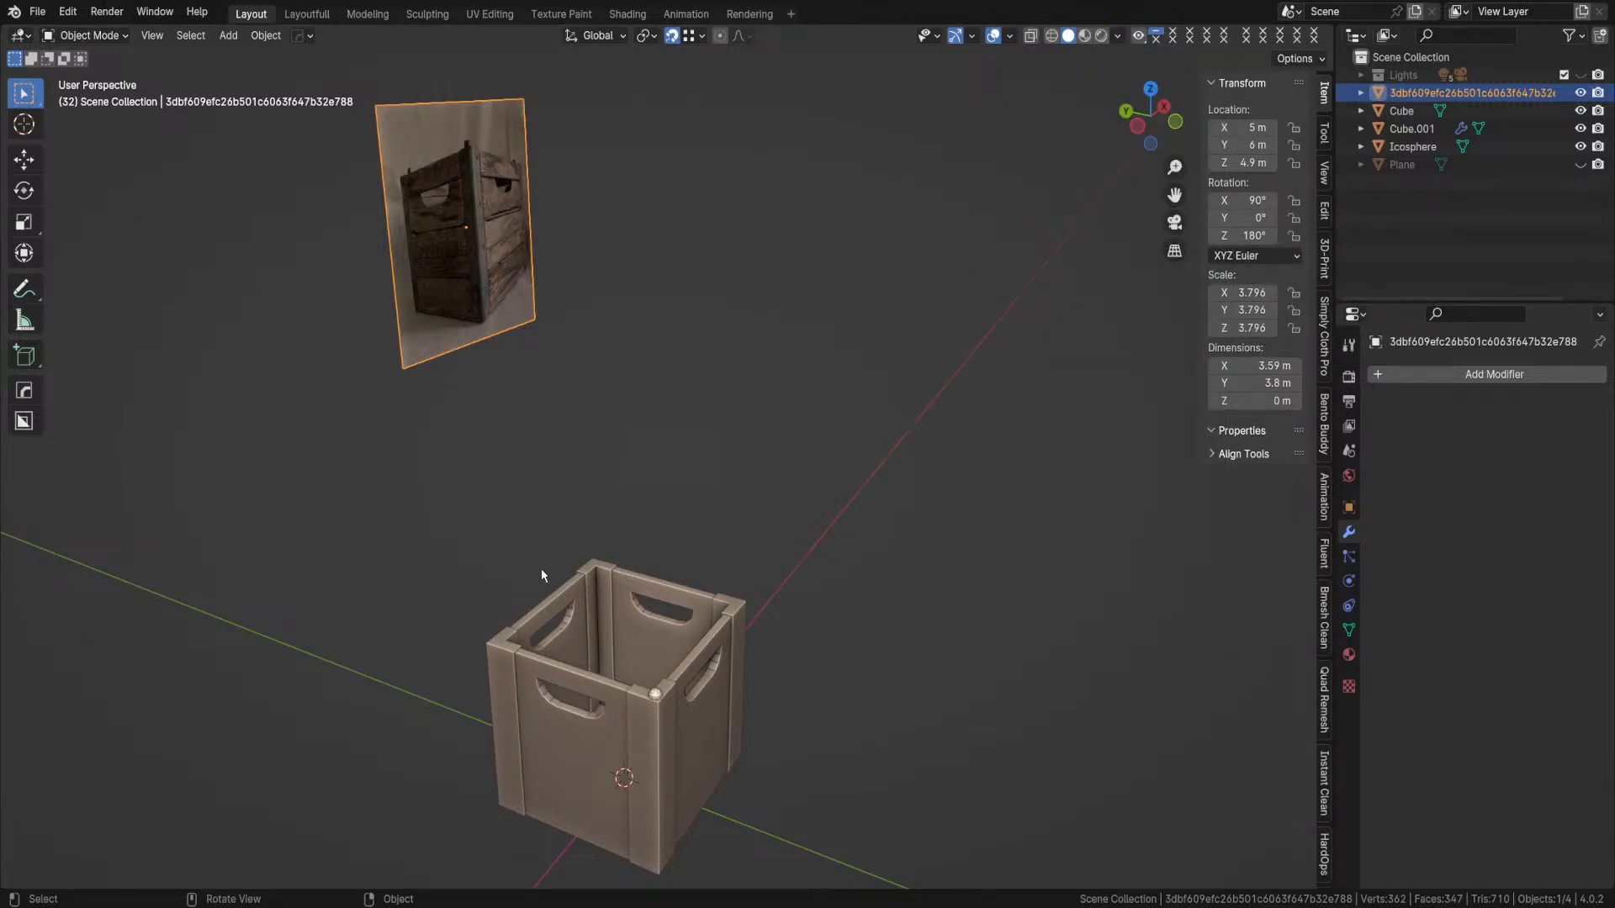
- Compare the crate's corner posts and handle openings with the reference photo from several angles
middle_click_drag(690, 717, 571, 761)
middle_click_drag(308, 632, 1068, 261, "shift")
middle_click_drag(984, 346, 810, 310, "shift")
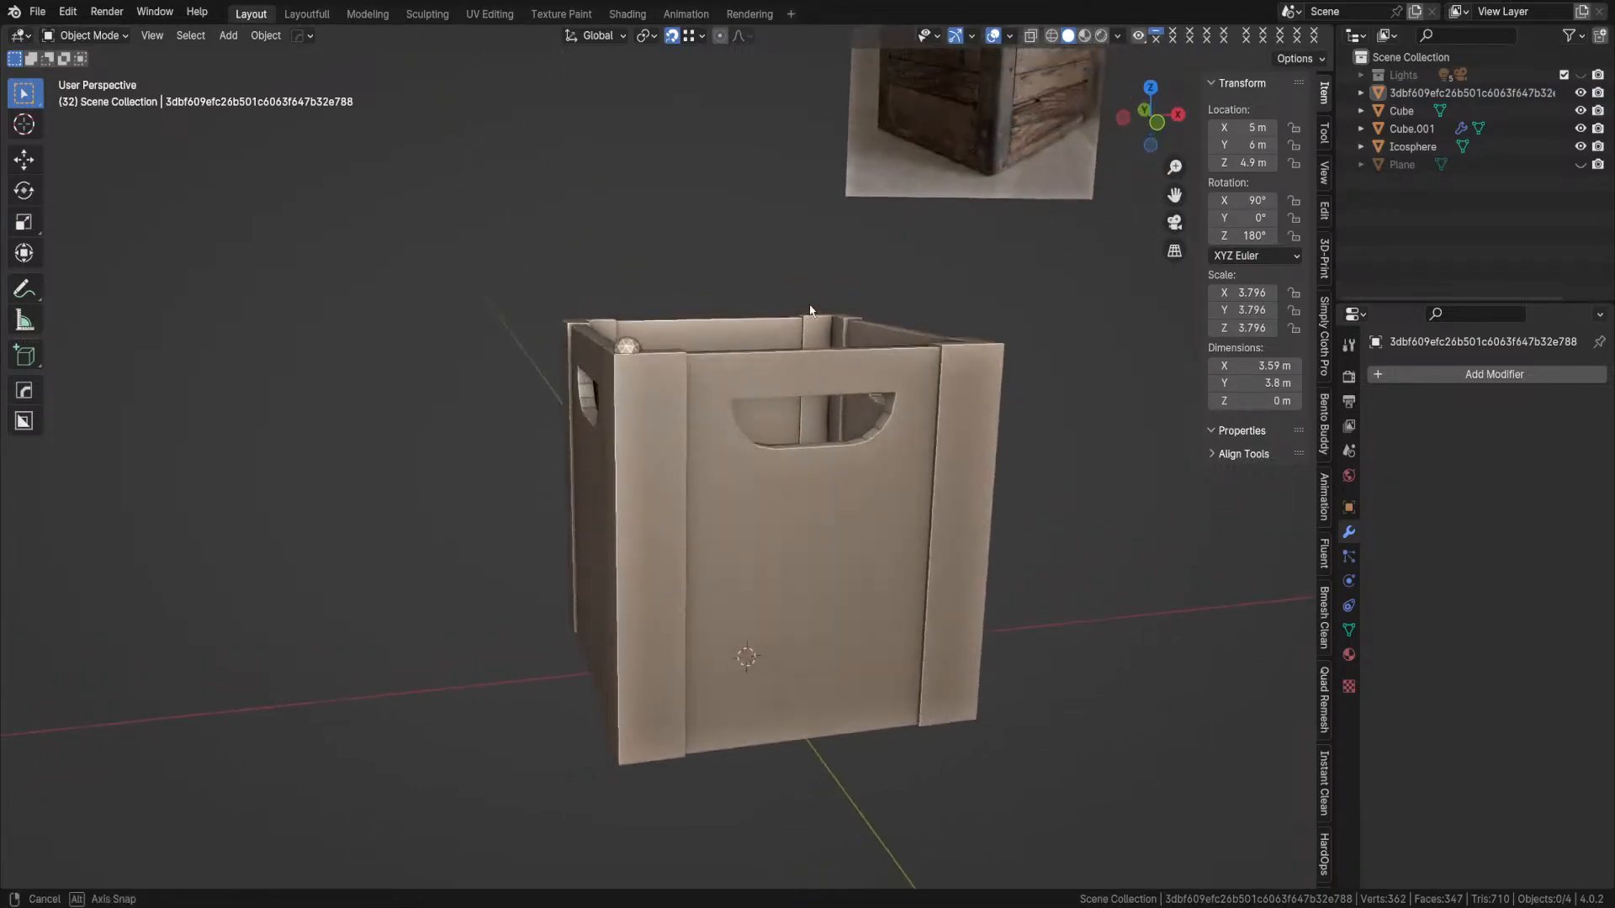
middle_click_drag(891, 191, 840, 407, "shift")
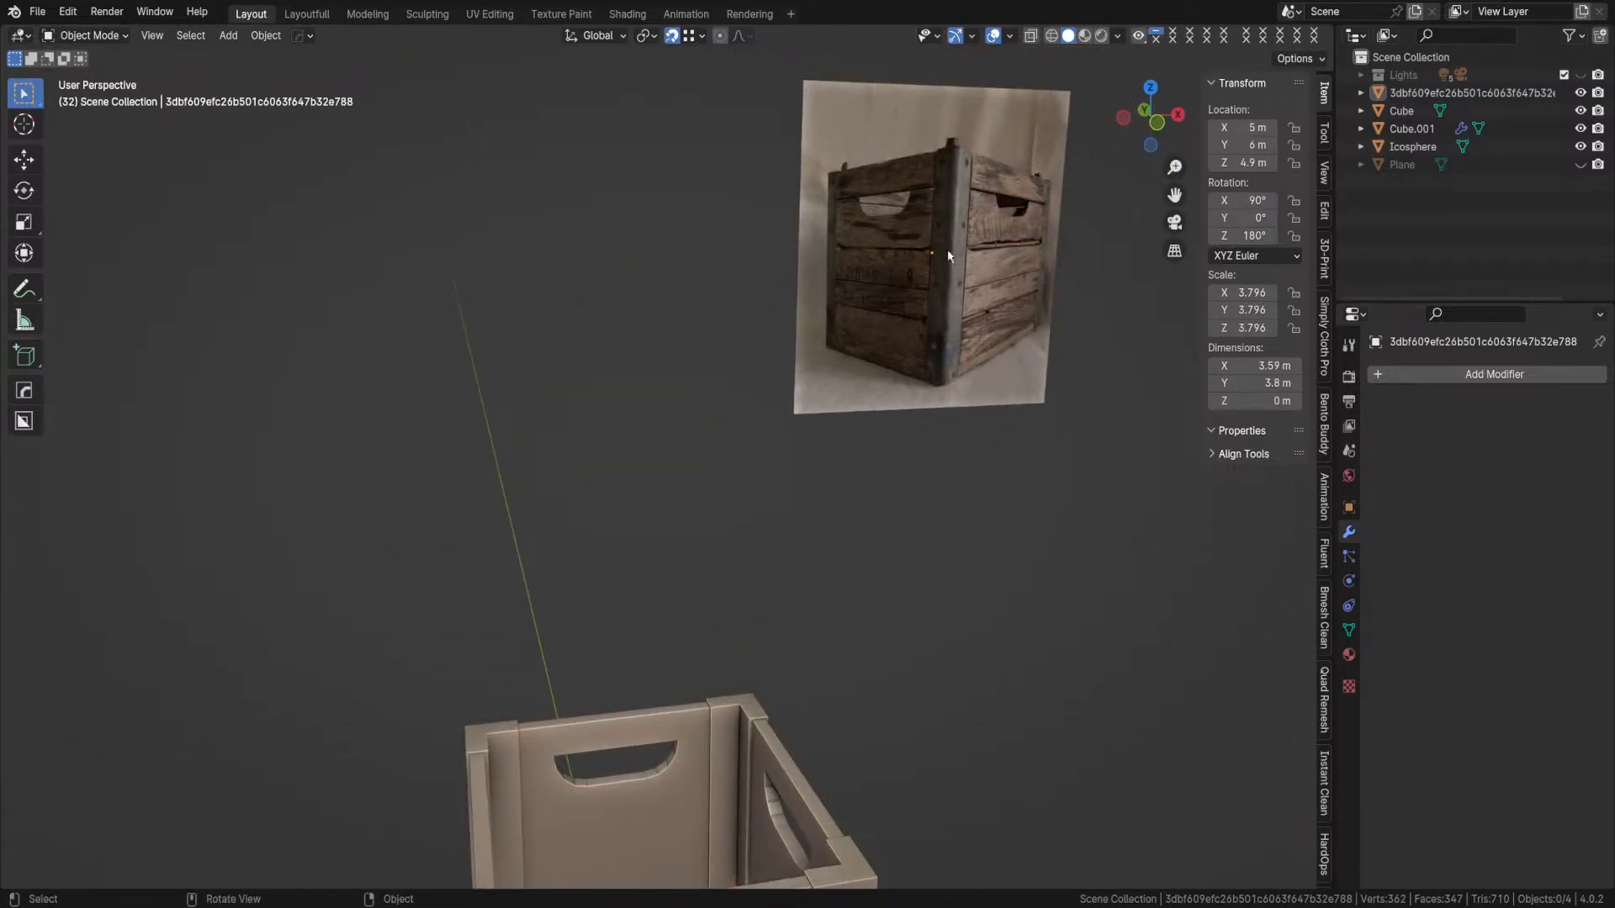
middle_click_drag(844, 251, 748, 431)
scroll(748, 431, "up", 8)
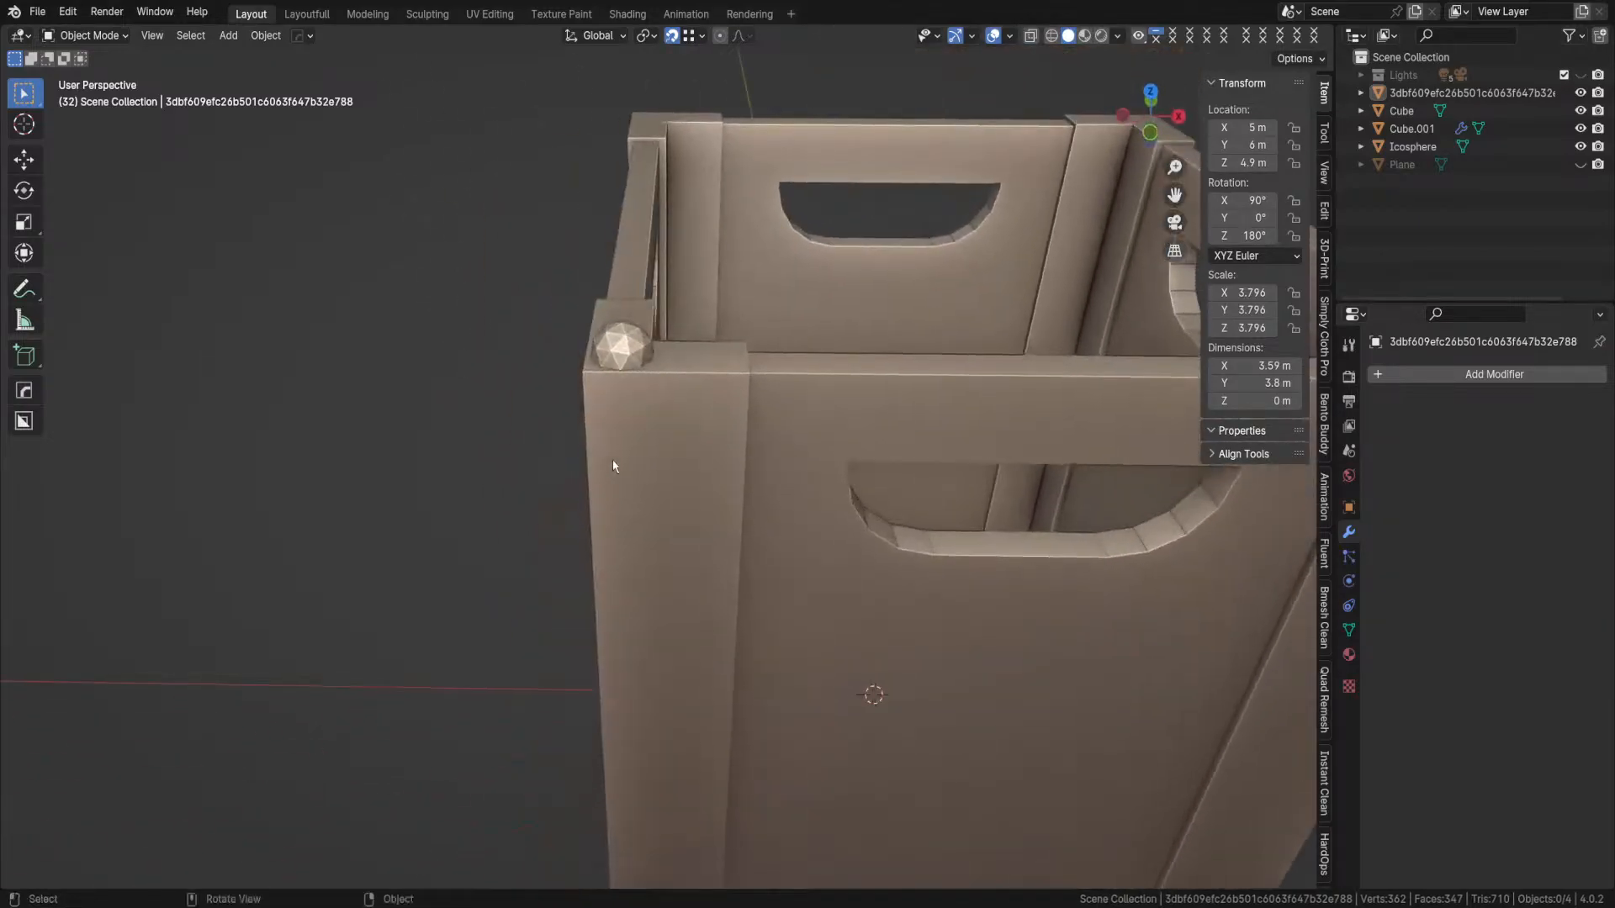
- Select the ico sphere on the corner post and compare it with the post tops in the reference photo
left_click(622, 349)
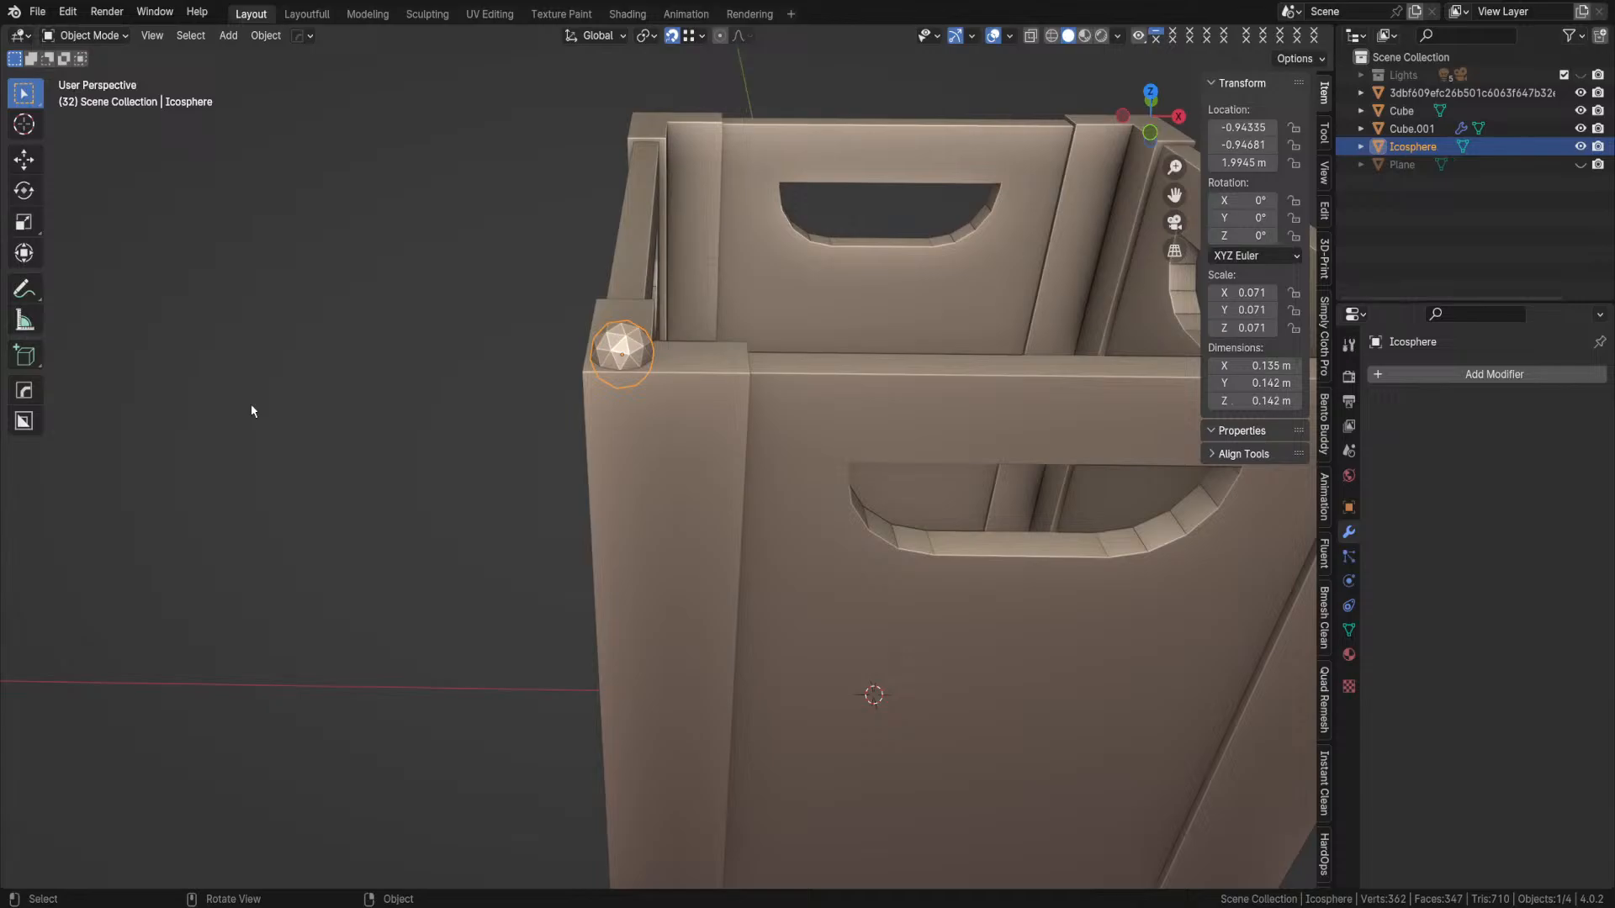
mouse_move(551, 370)
middle_mouse_down()
mouse_move(605, 332)
mouse_move(617, 285)
mouse_move(553, 377)
middle_mouse_up()
scroll(554, 377, "up", 1)
scroll(610, 367, "down", 5)
scroll(652, 433, "up", 3)
middle_click_drag(757, 476, 757, 411)
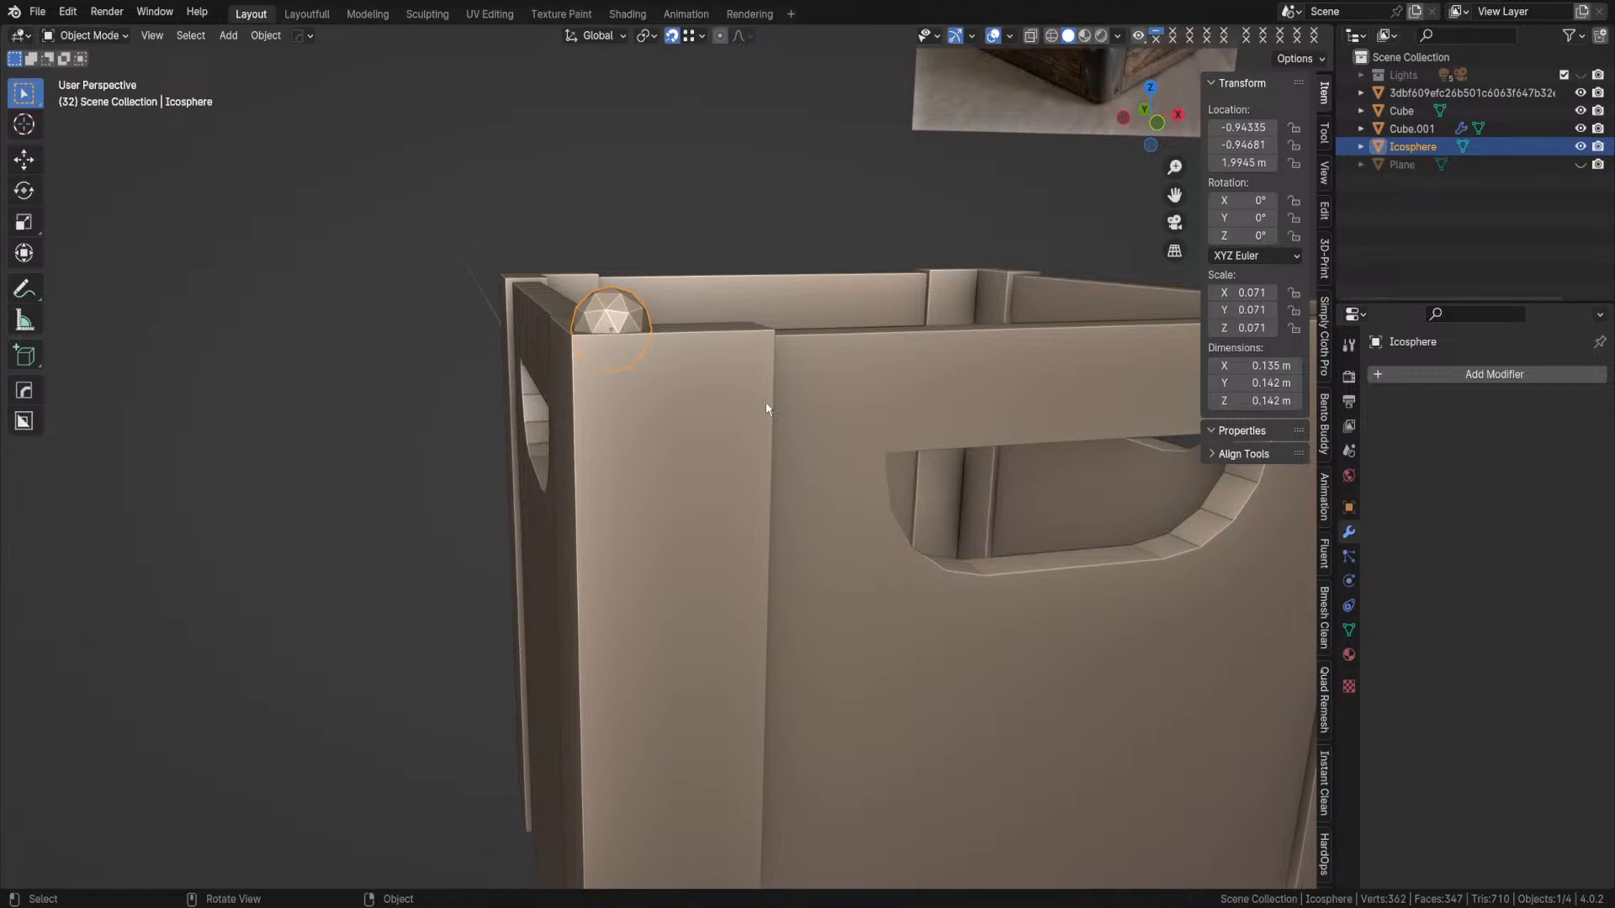
scroll(728, 291, "down", 8)
middle_click_drag(762, 286, 706, 740)
scroll(851, 138, "up", 8)
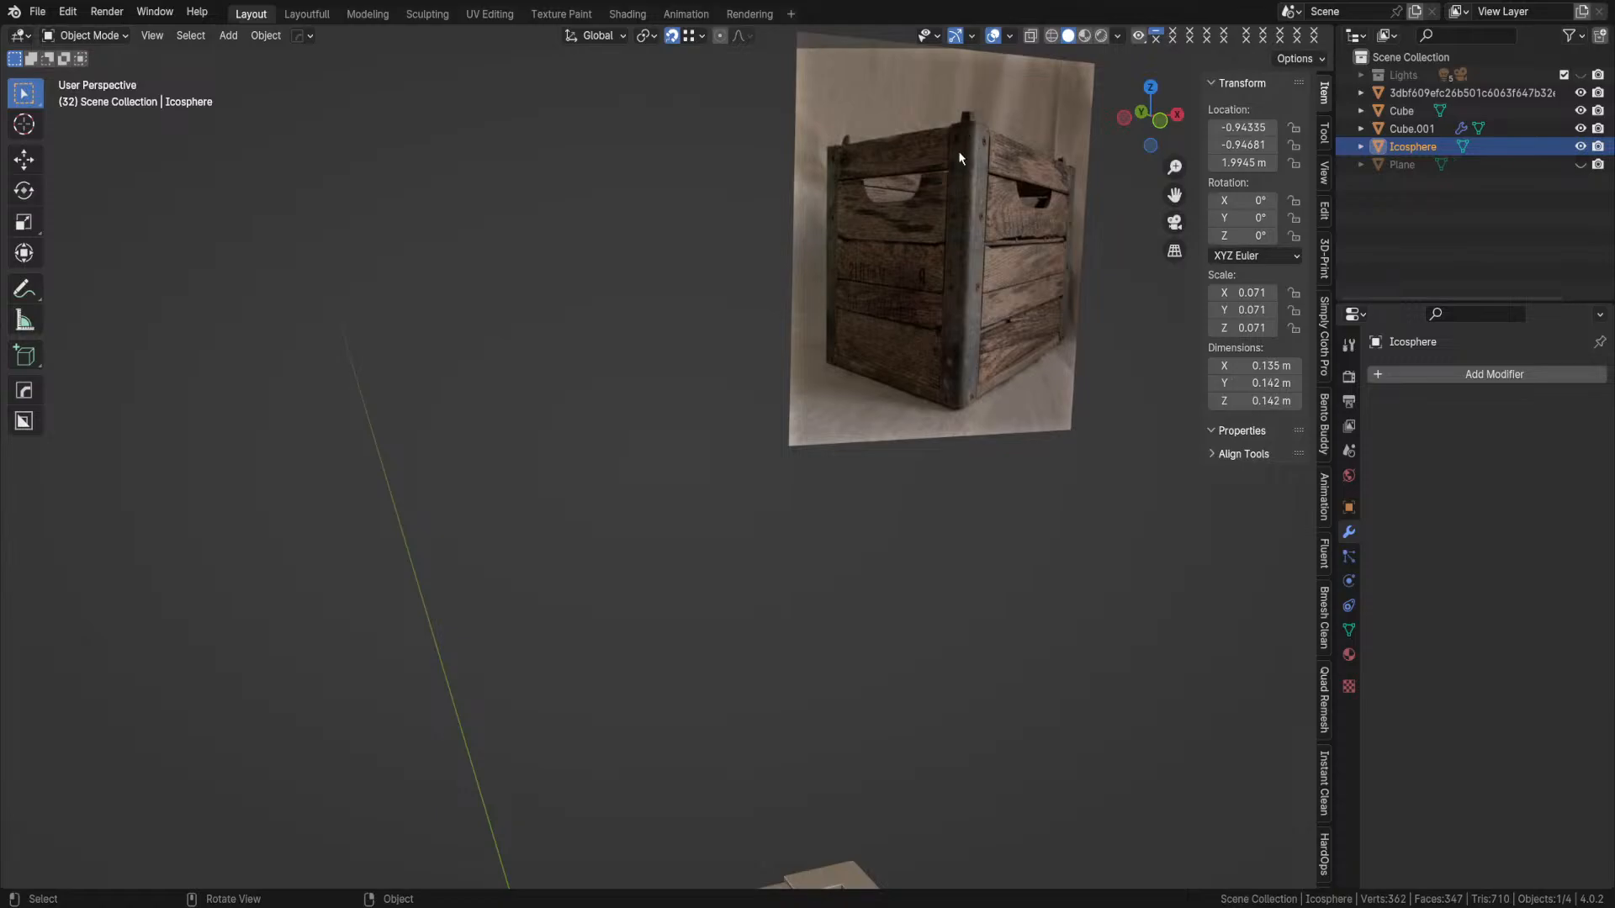
scroll(904, 463, "down", 3)
middle_click_drag(901, 469, 942, 223, "shift")
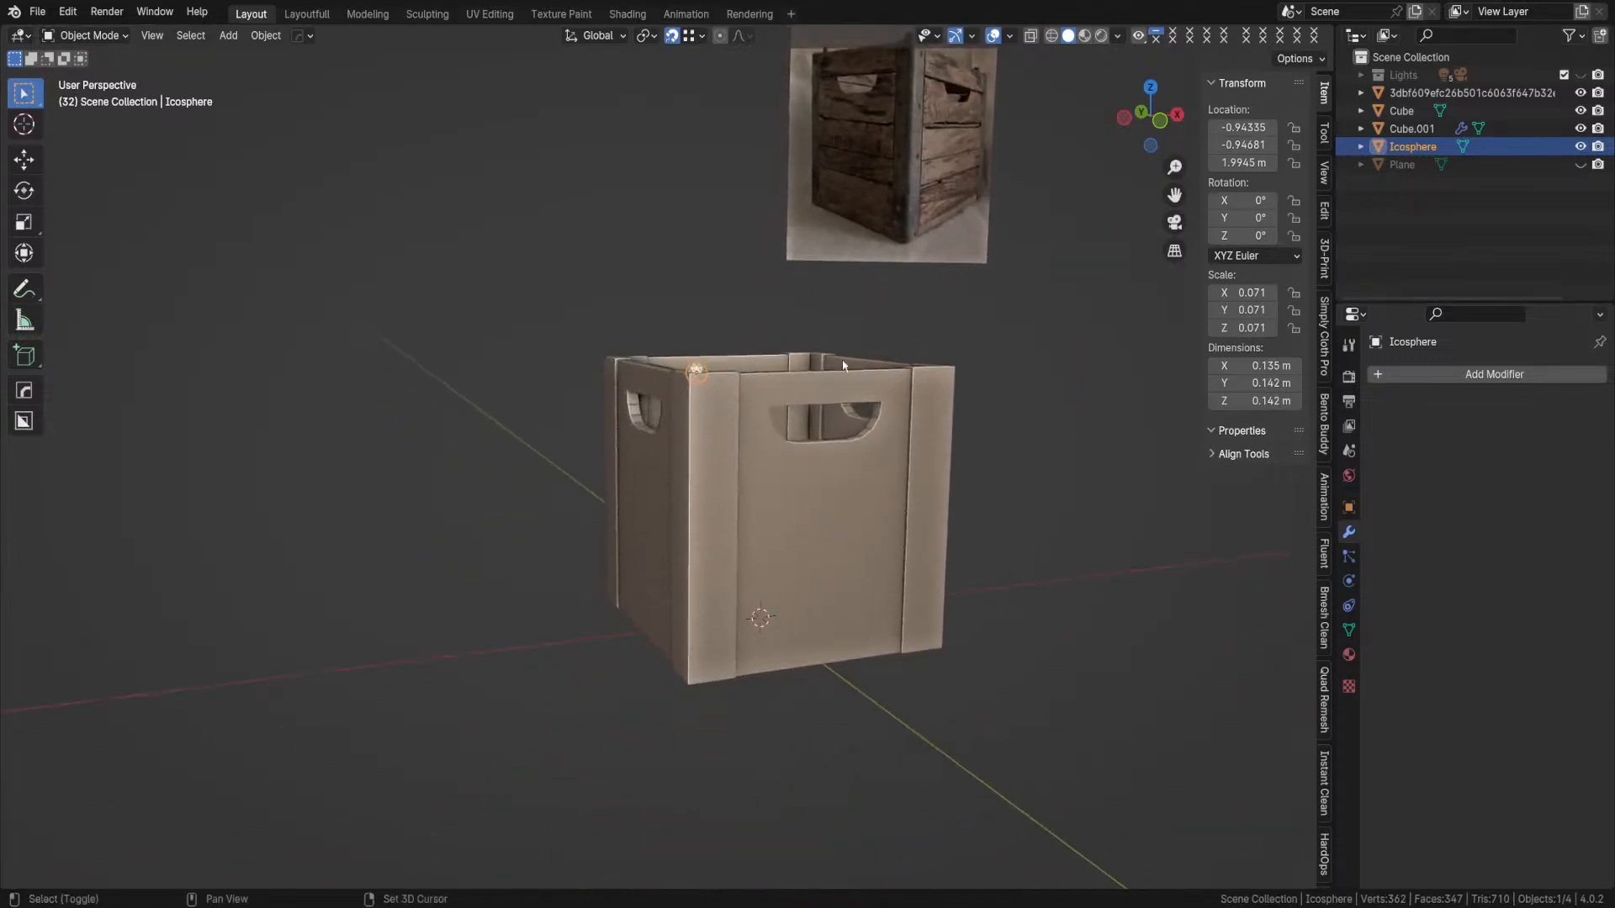
- Apply Shade Auto Smooth to the ico sphere on the corner post
scroll(705, 375, "up", 3)
middle_click_drag(745, 379, 738, 529, "shift")
scroll(739, 517, "up", 4)
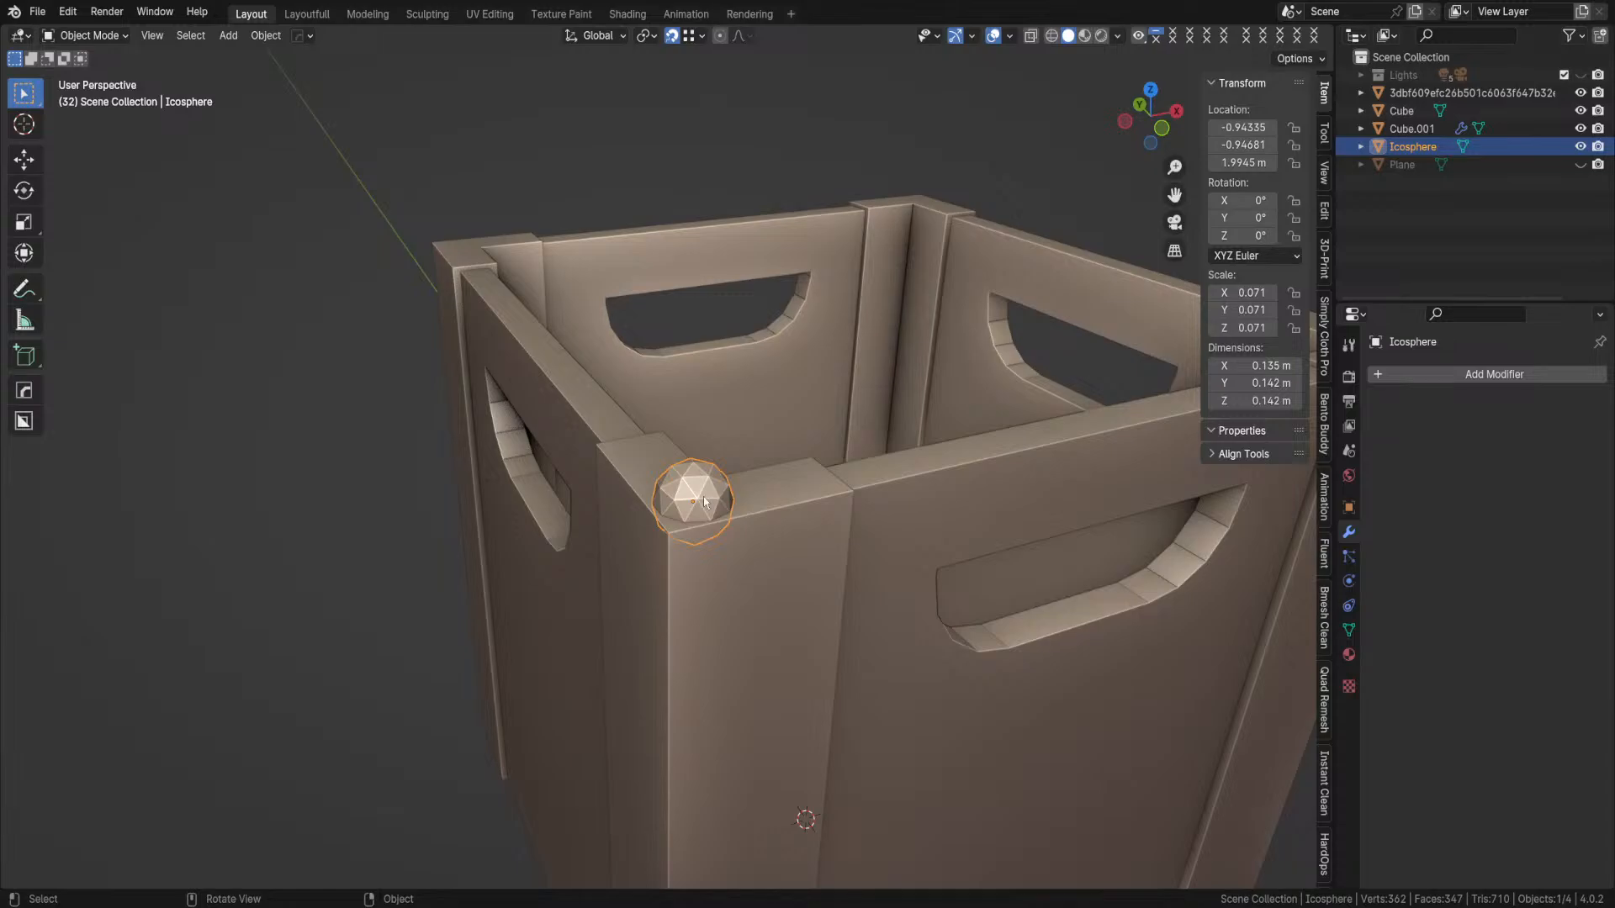
scroll(717, 473, "down", 1)
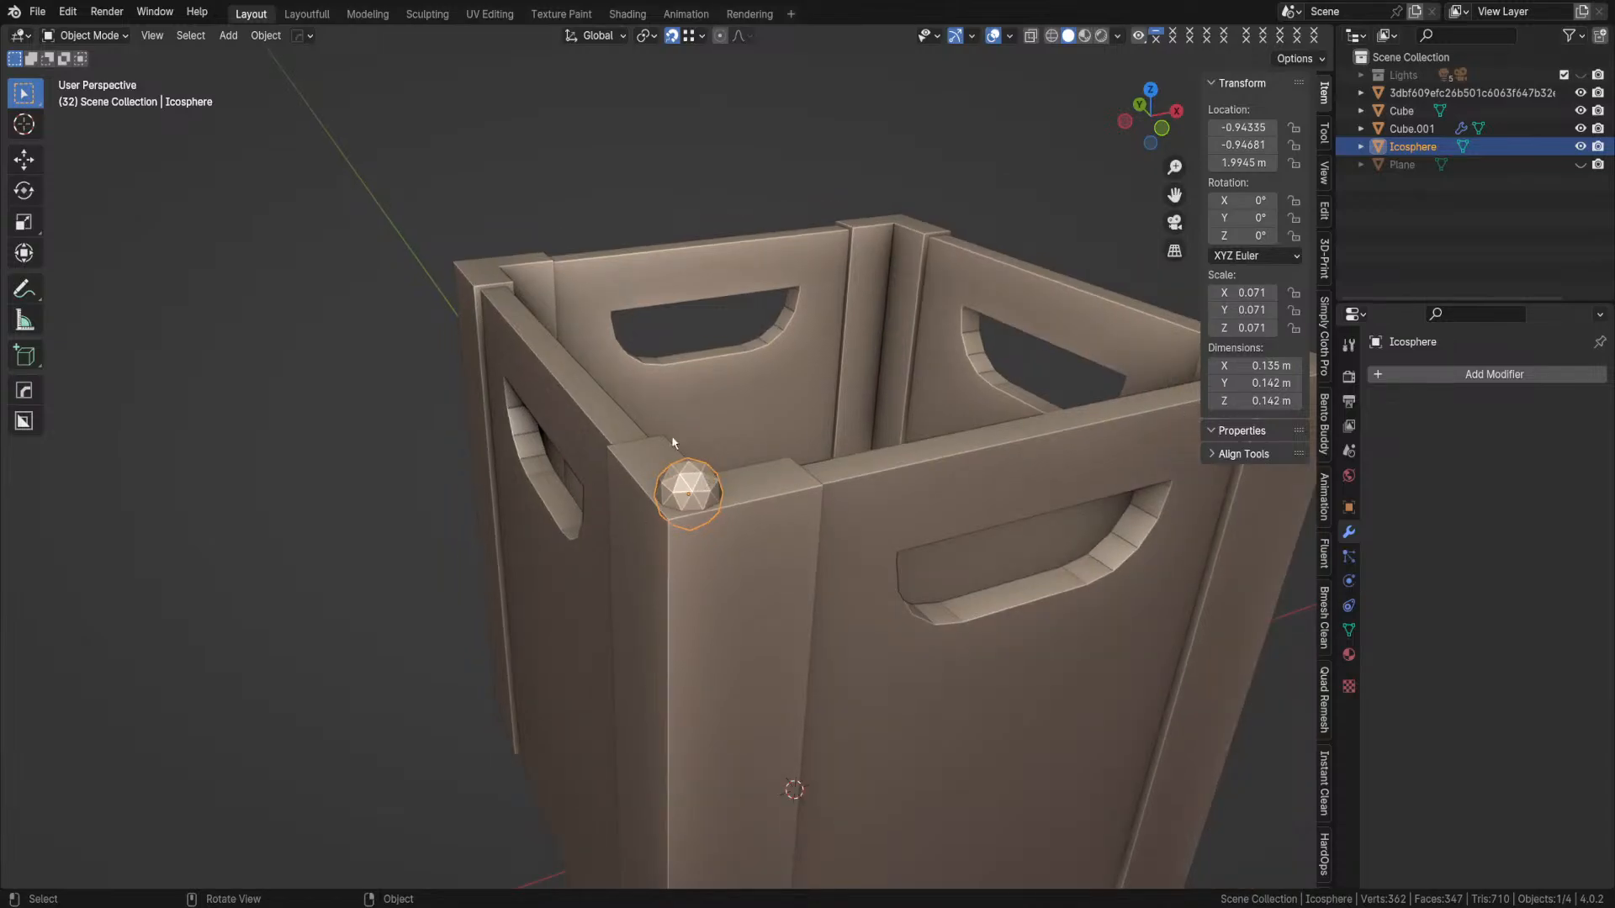
scroll(627, 530, "up", 2)
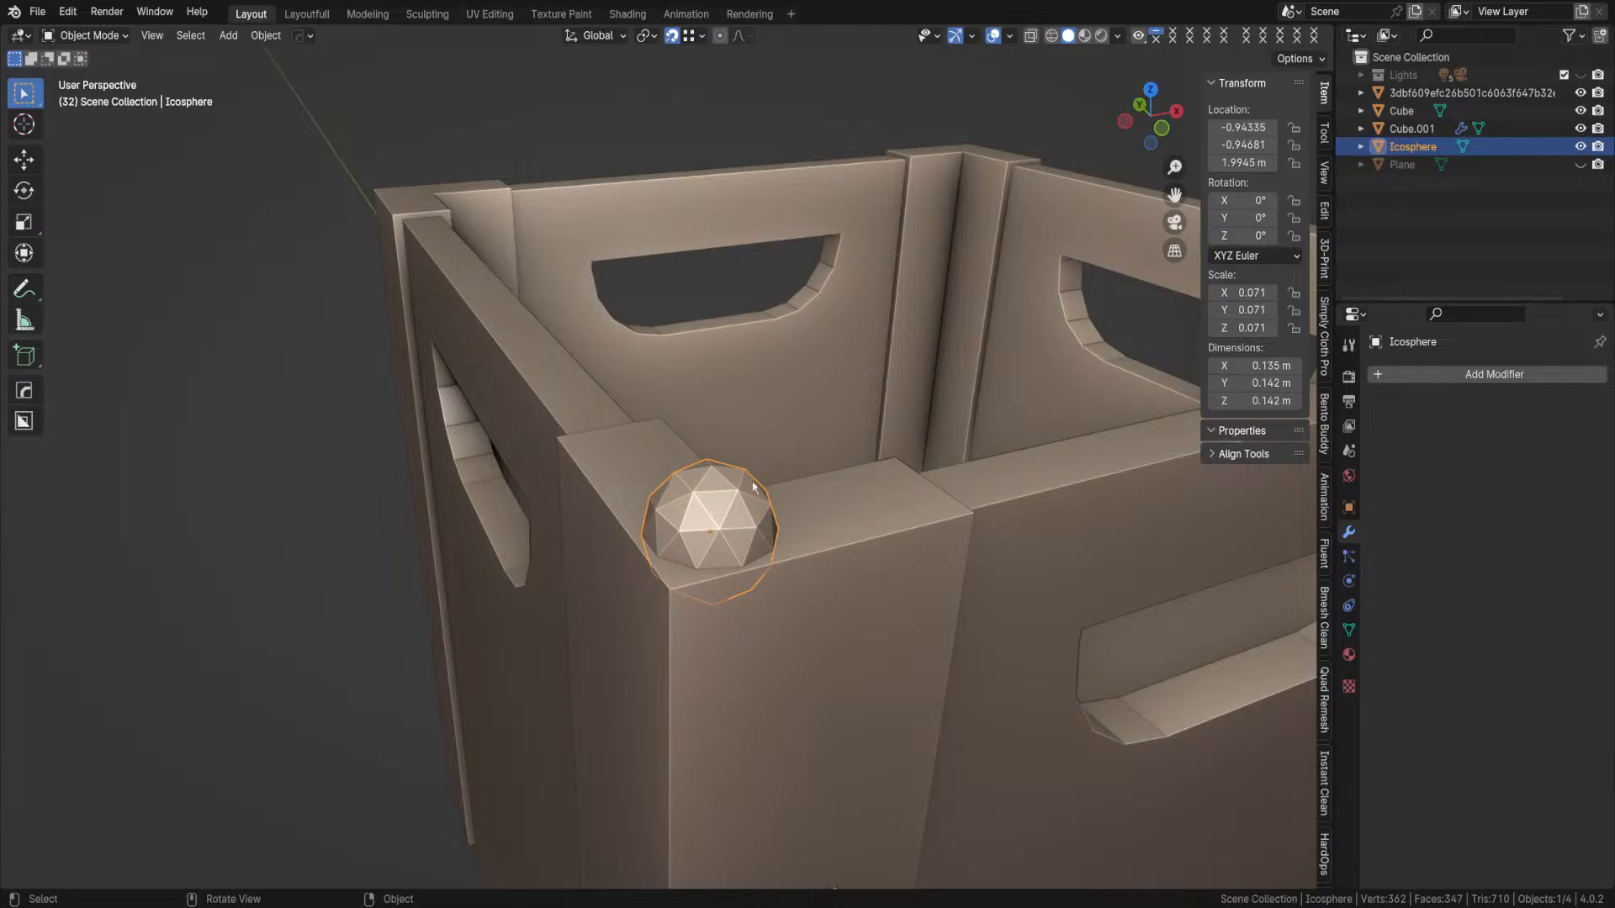
right_click(718, 515)
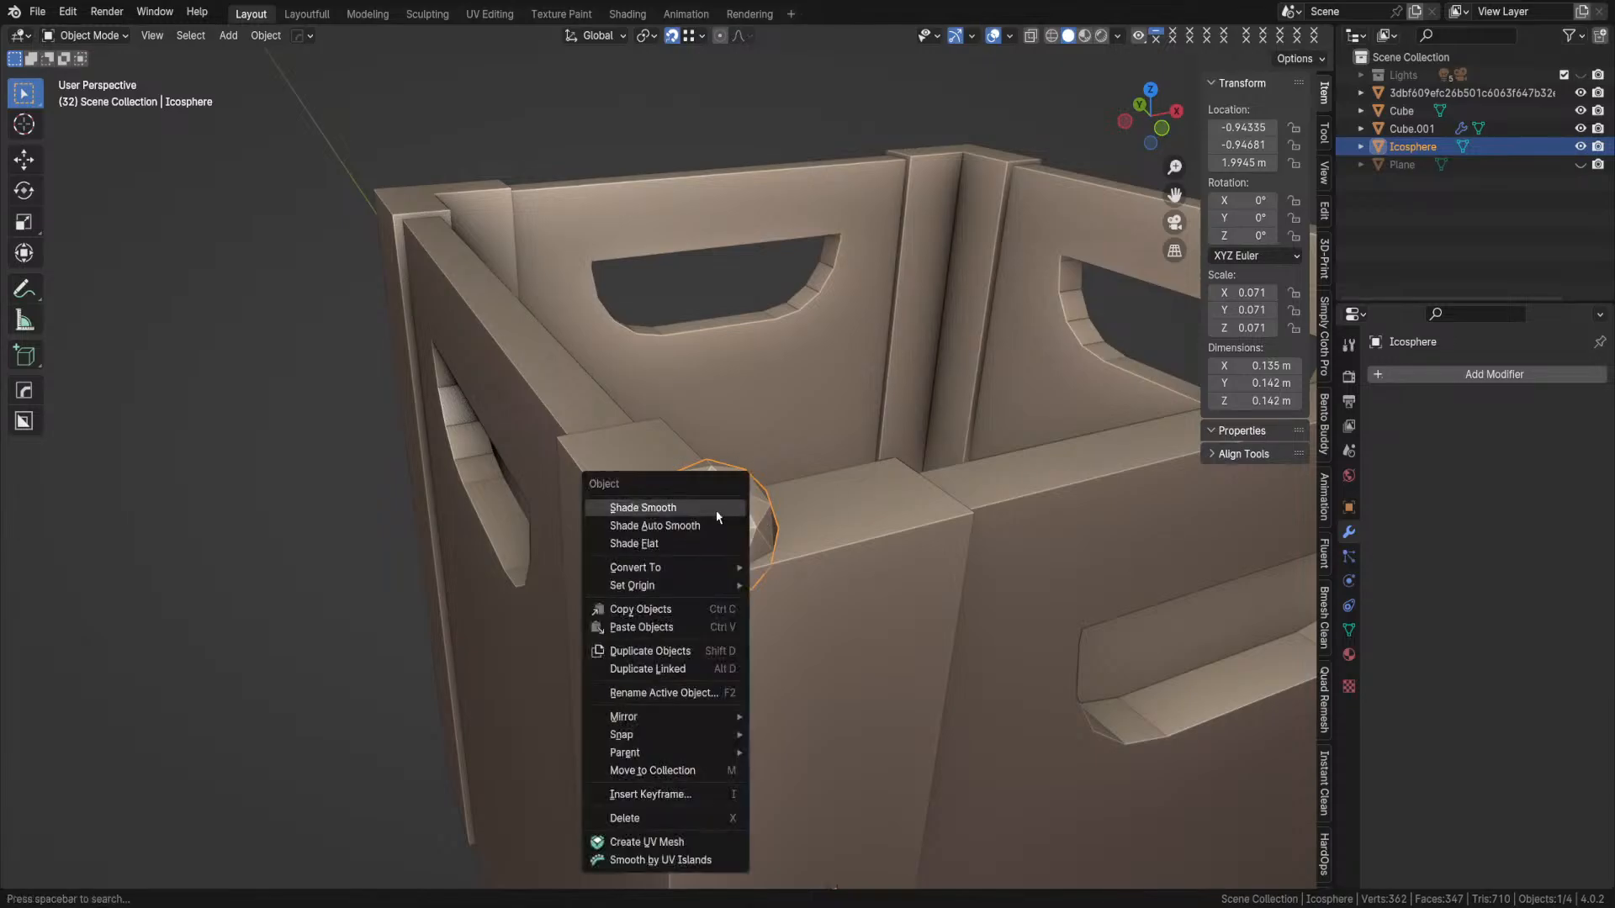
left_click(655, 527)
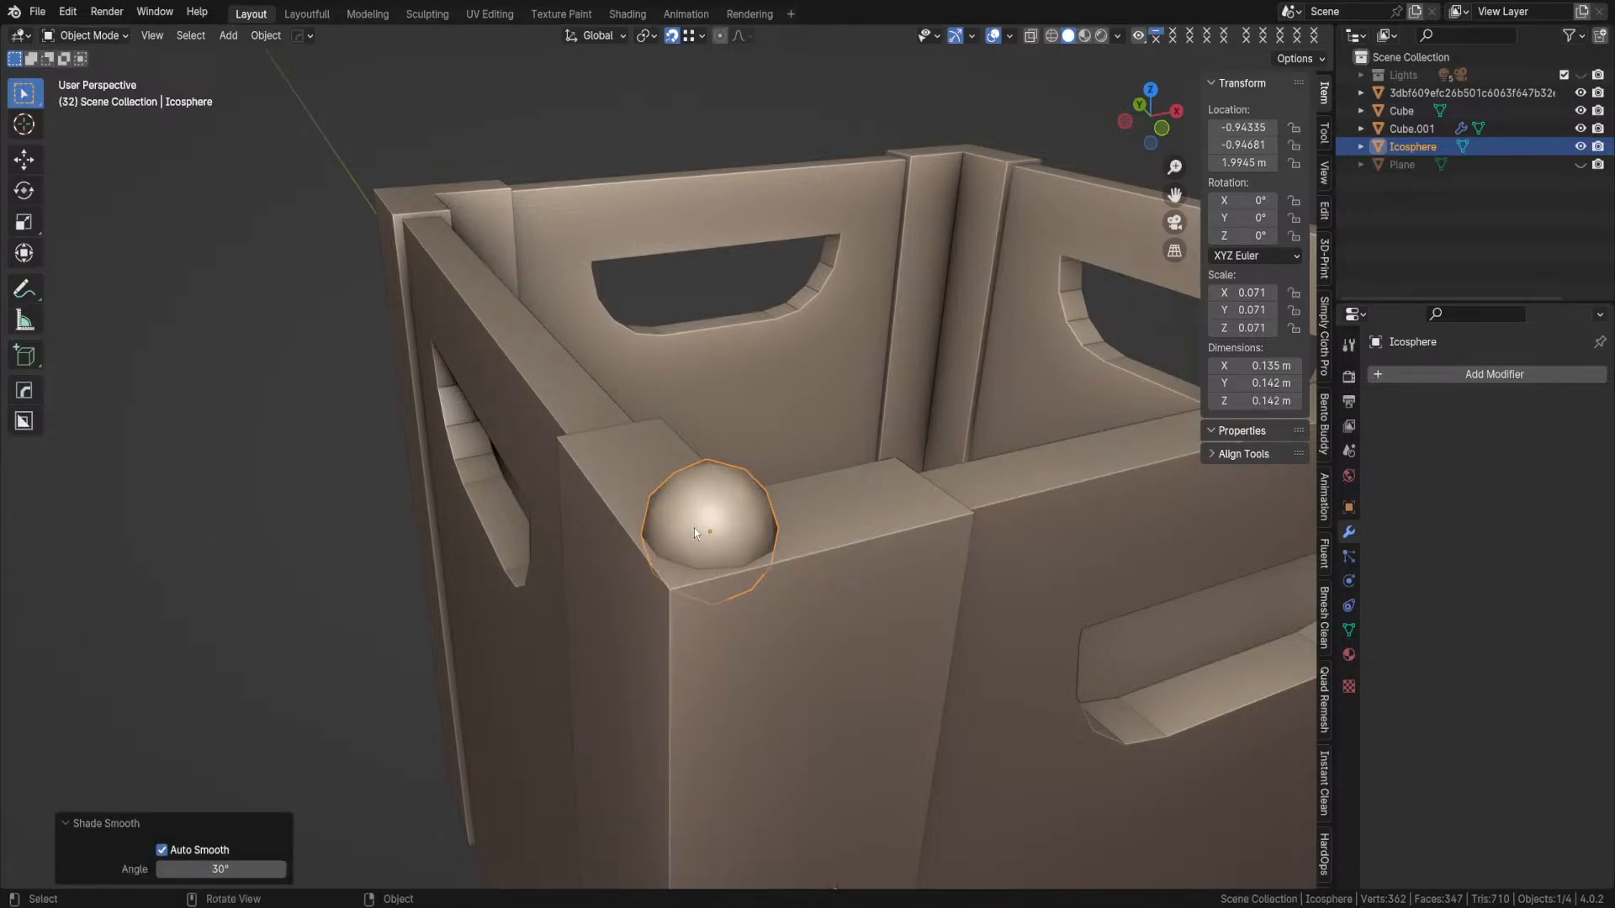
middle_click_drag(663, 510, 694, 551)
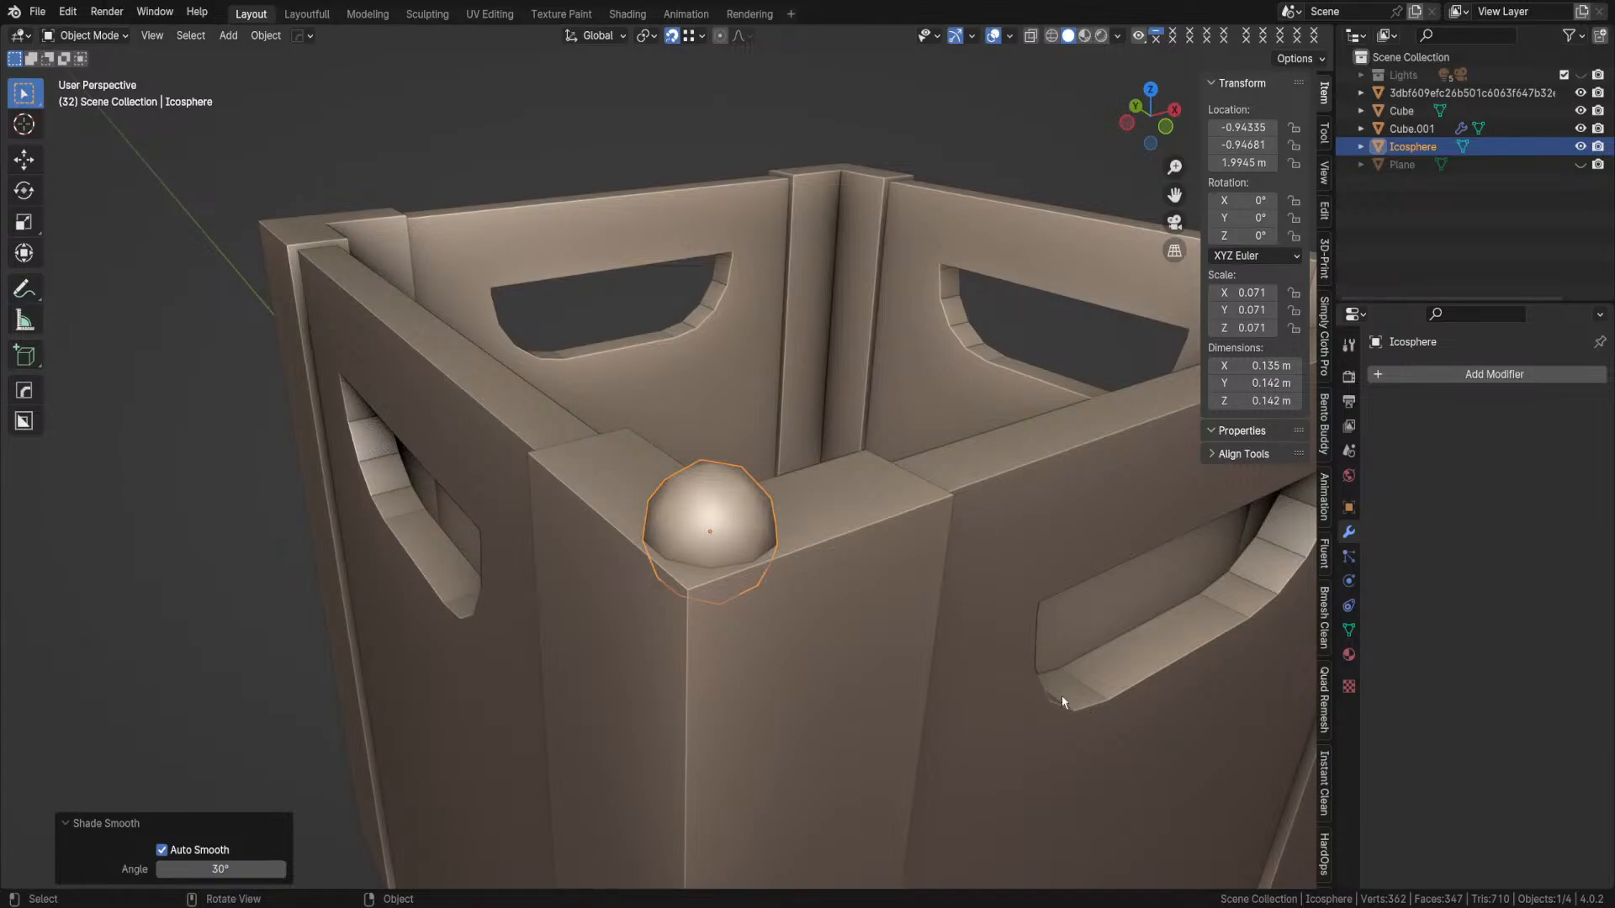
- Apply Shade Auto Smooth to the crate body with the handle openings
scroll(1068, 694, "down", 2)
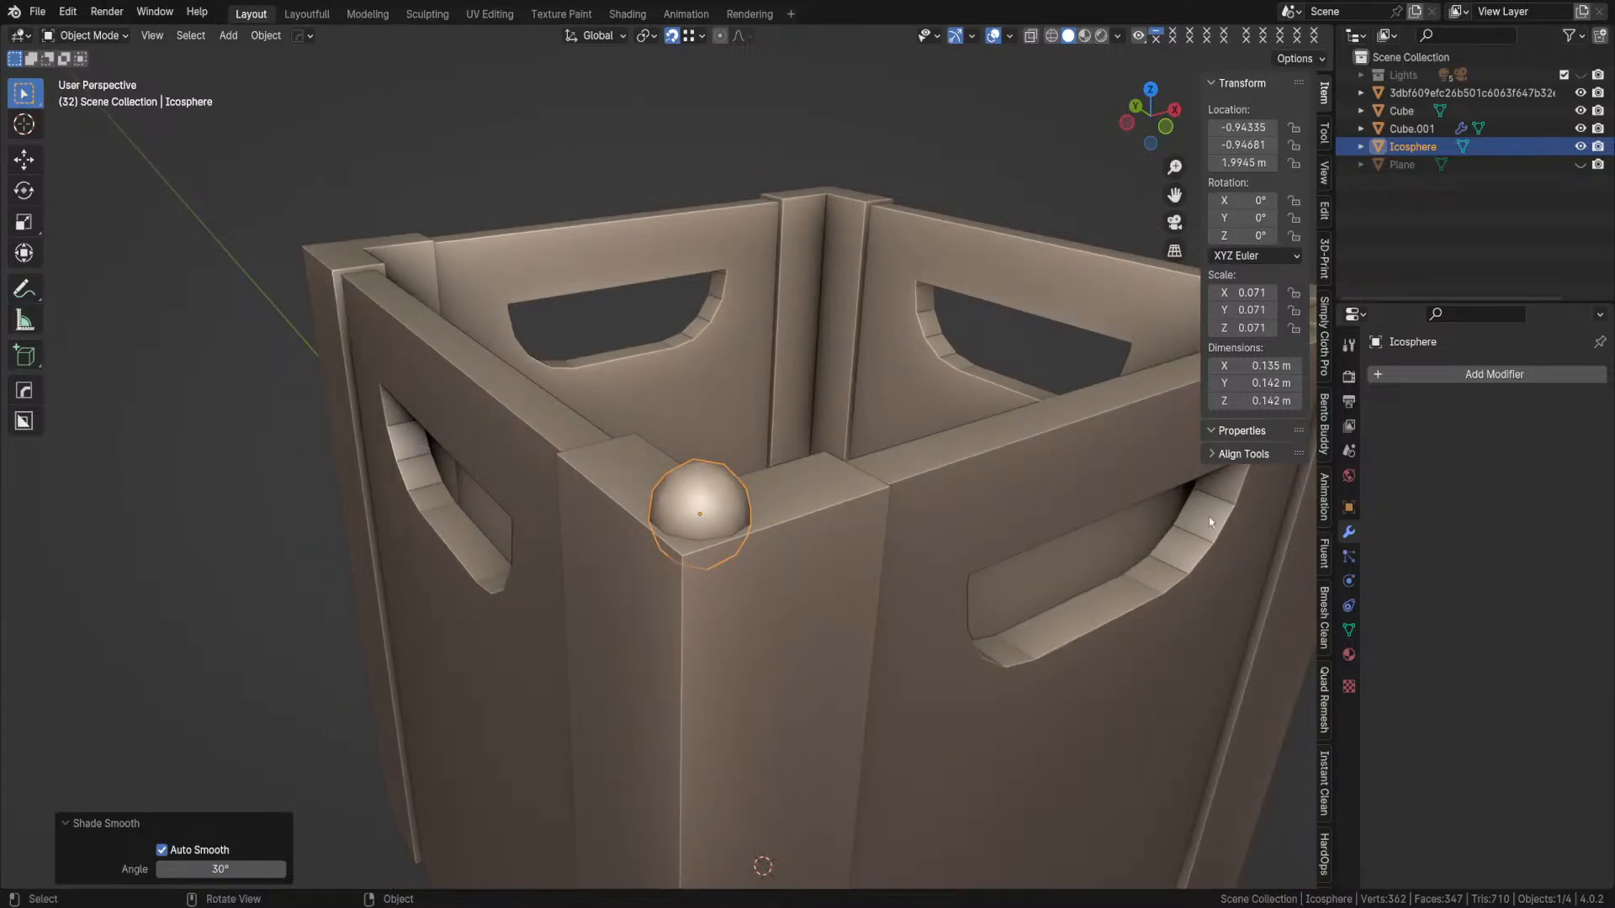
left_click(1013, 651)
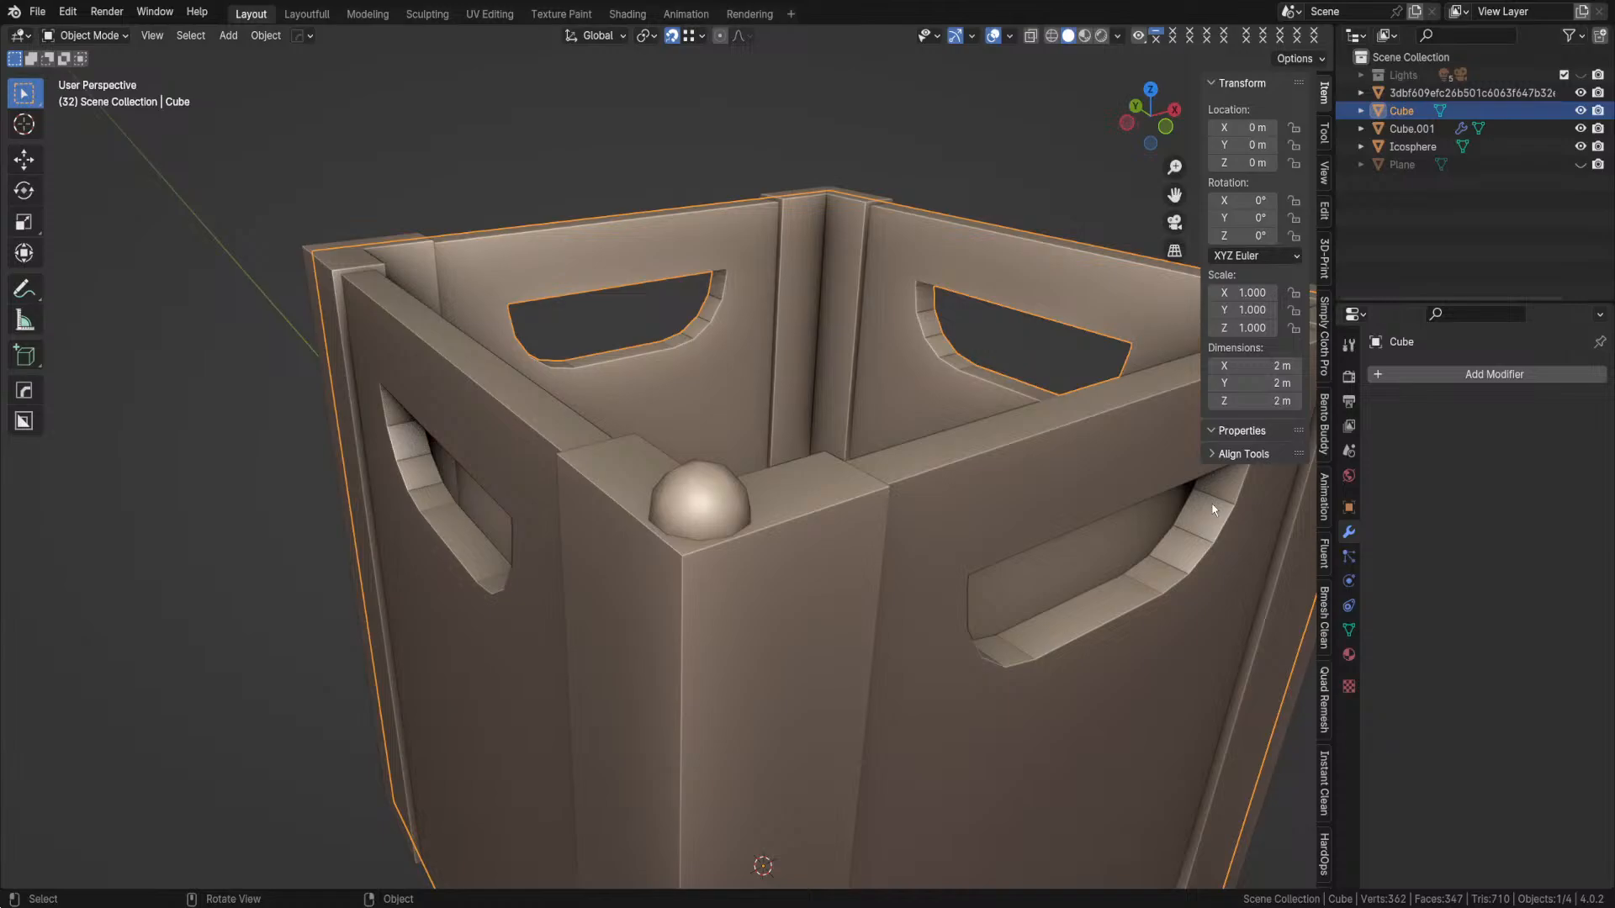
right_click(1005, 490)
left_click(1005, 492)
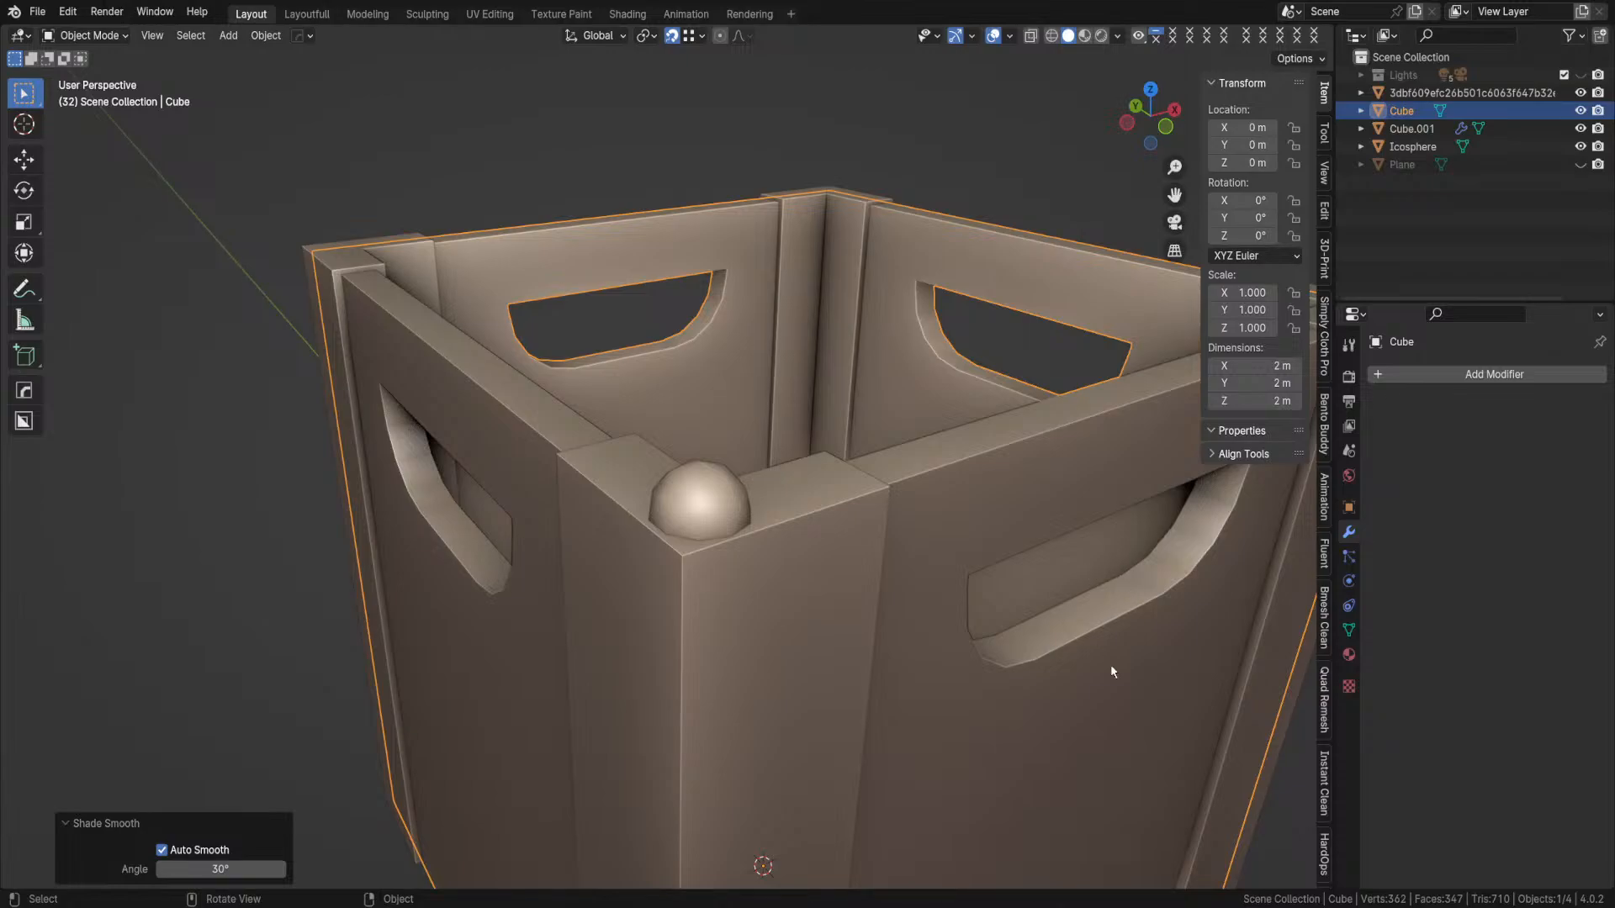
scroll(992, 593, "down", 5)
scroll(785, 546, "up", 2)
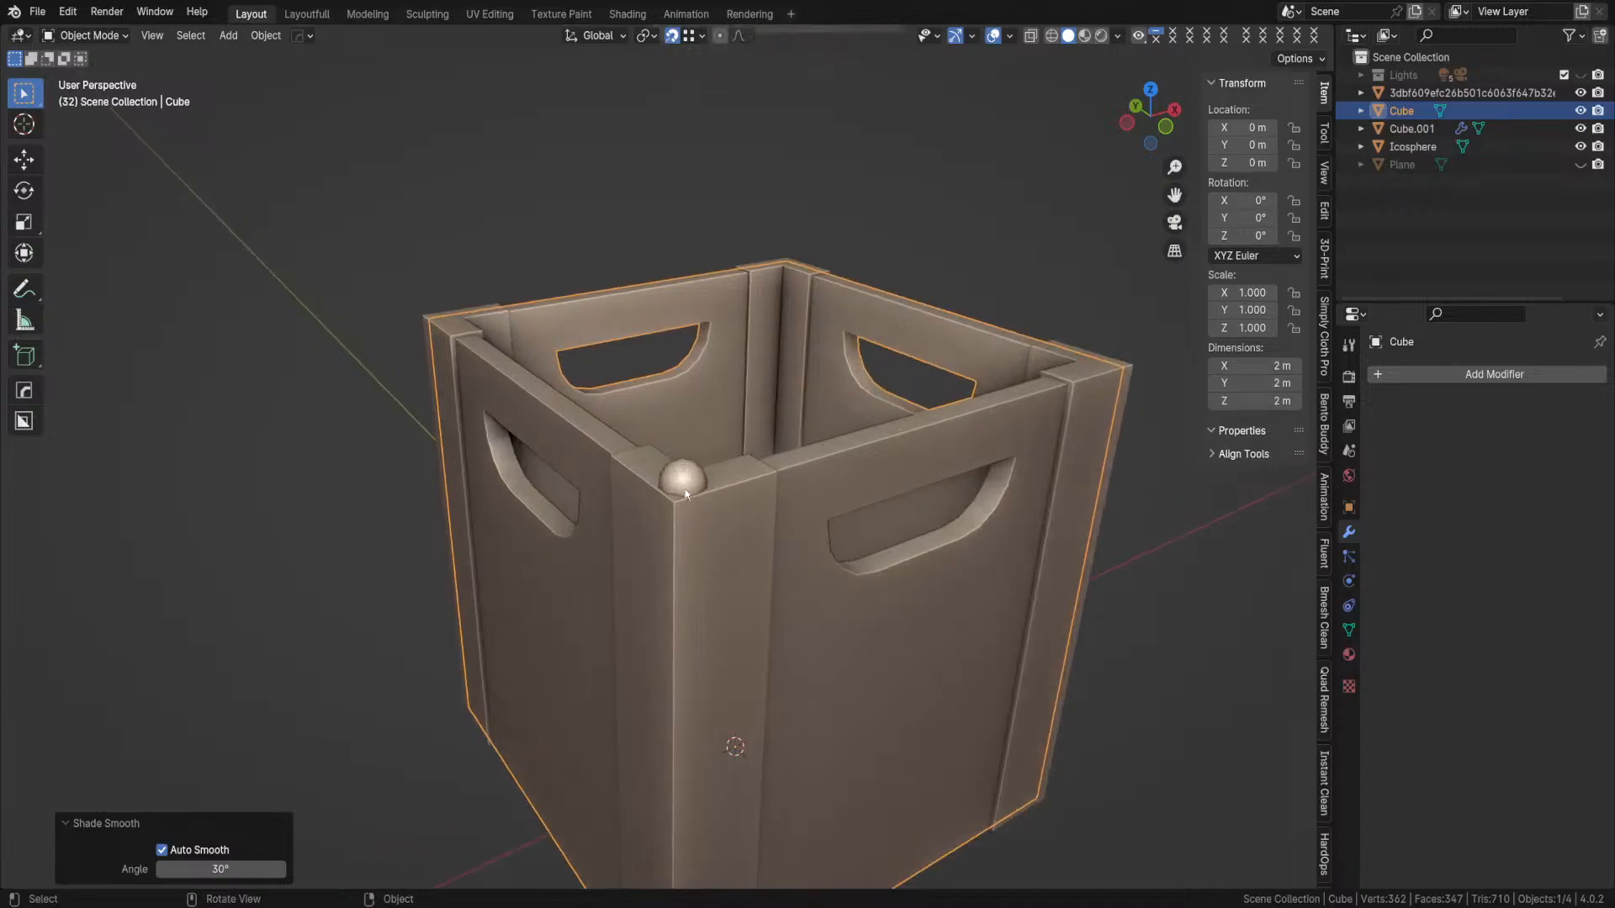
- Add a Mirror modifier on the X axis to the ico sphere on the corner post
left_click(685, 486)
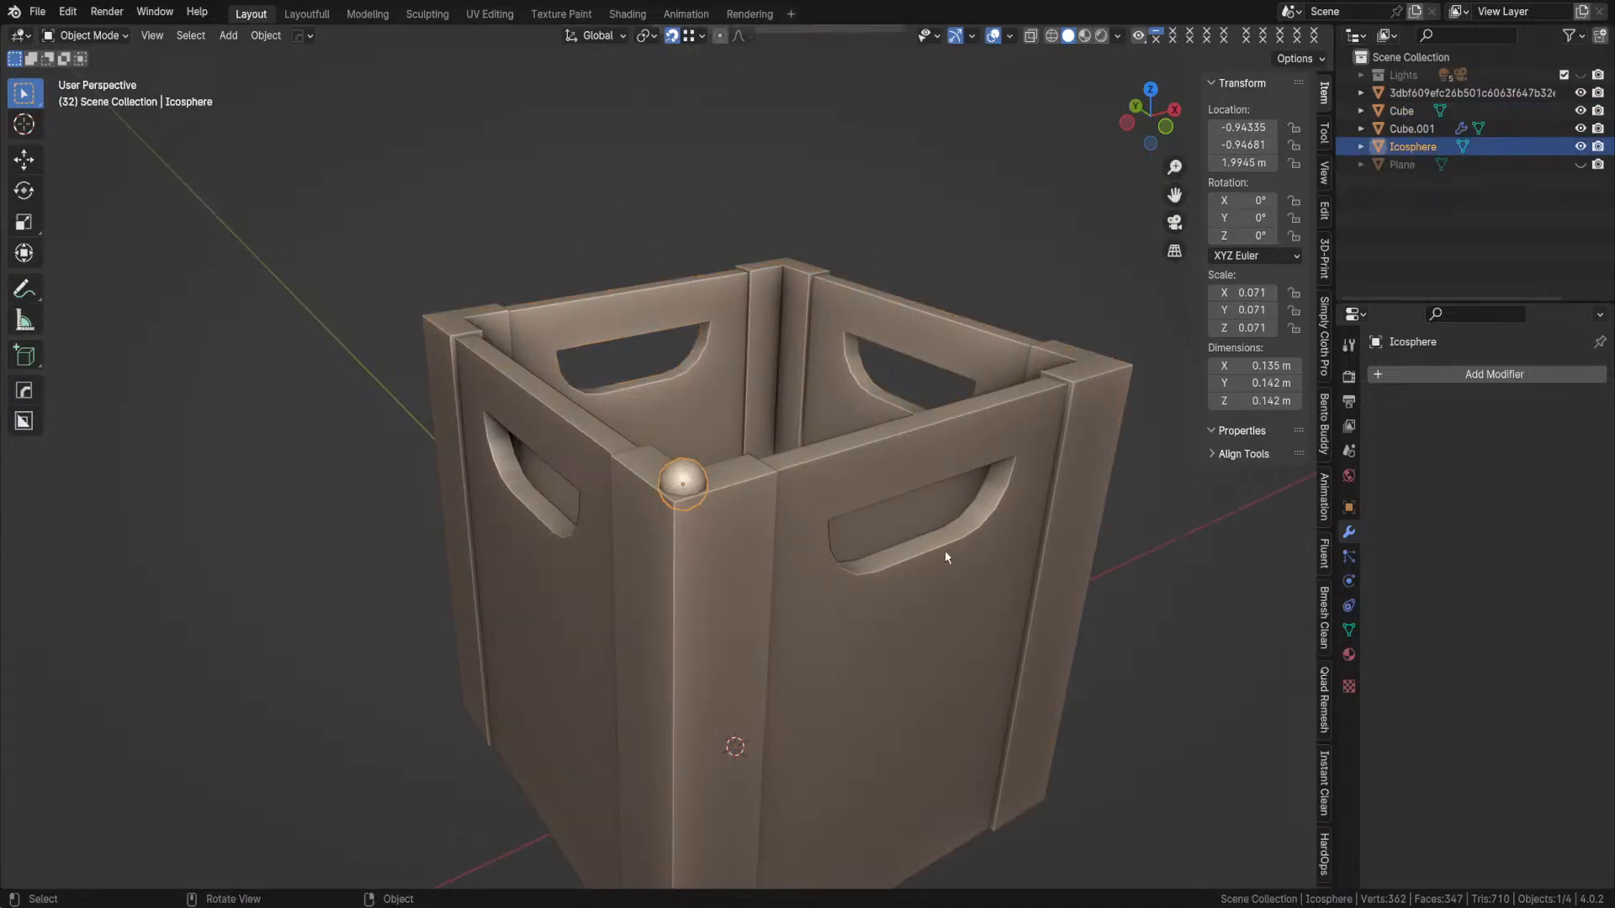
scroll(678, 556, "up", 3)
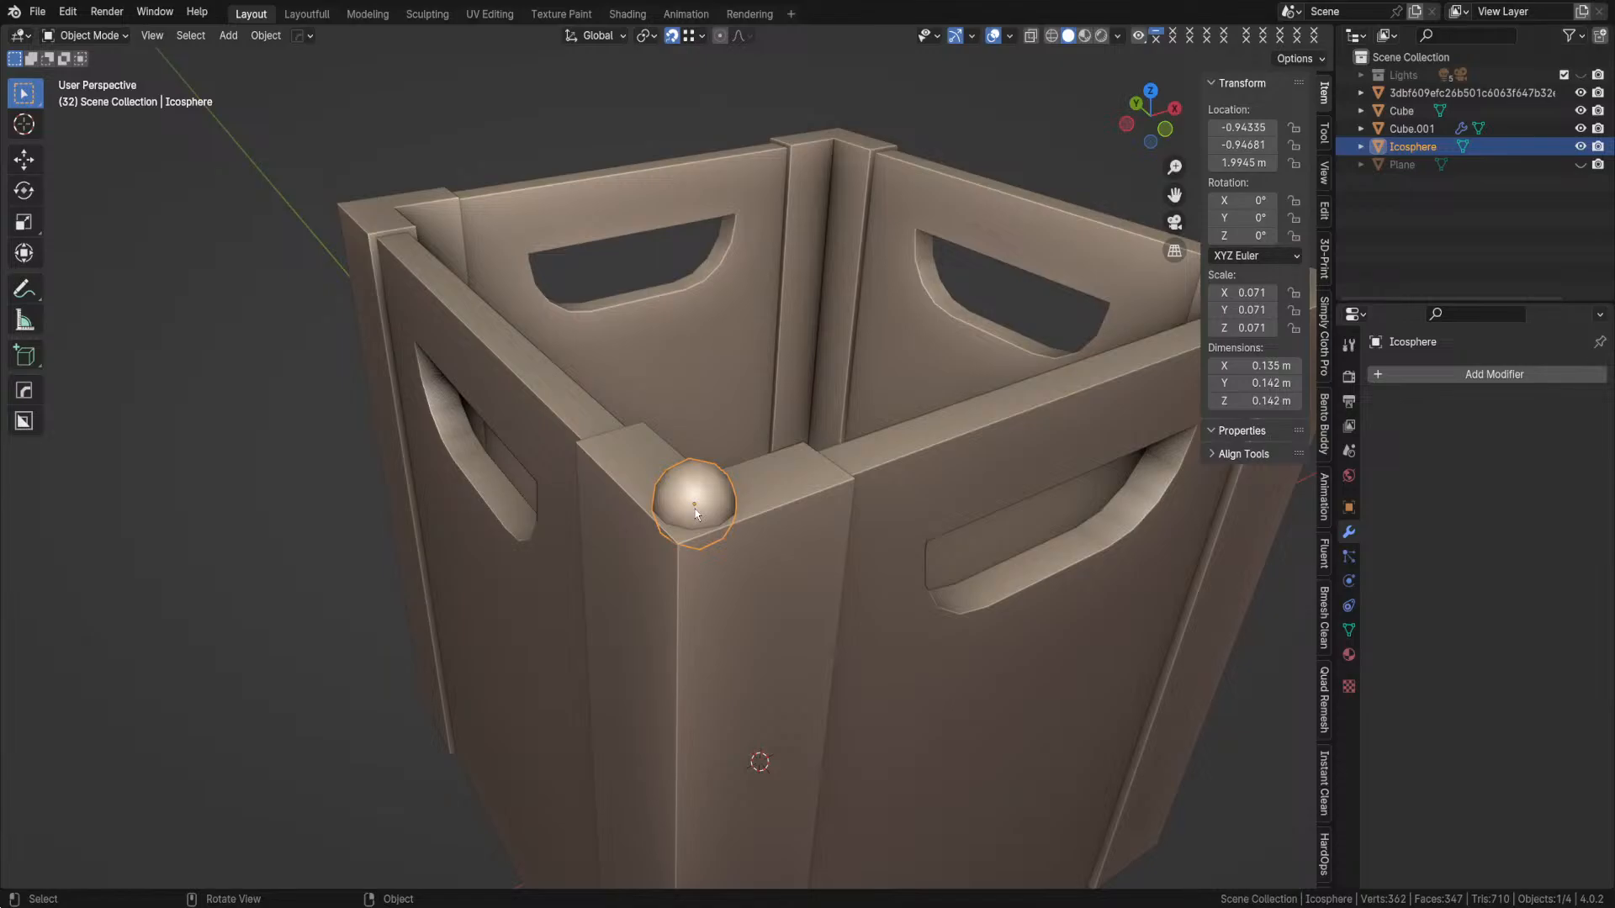
left_click(1427, 375)
left_click(1395, 371)
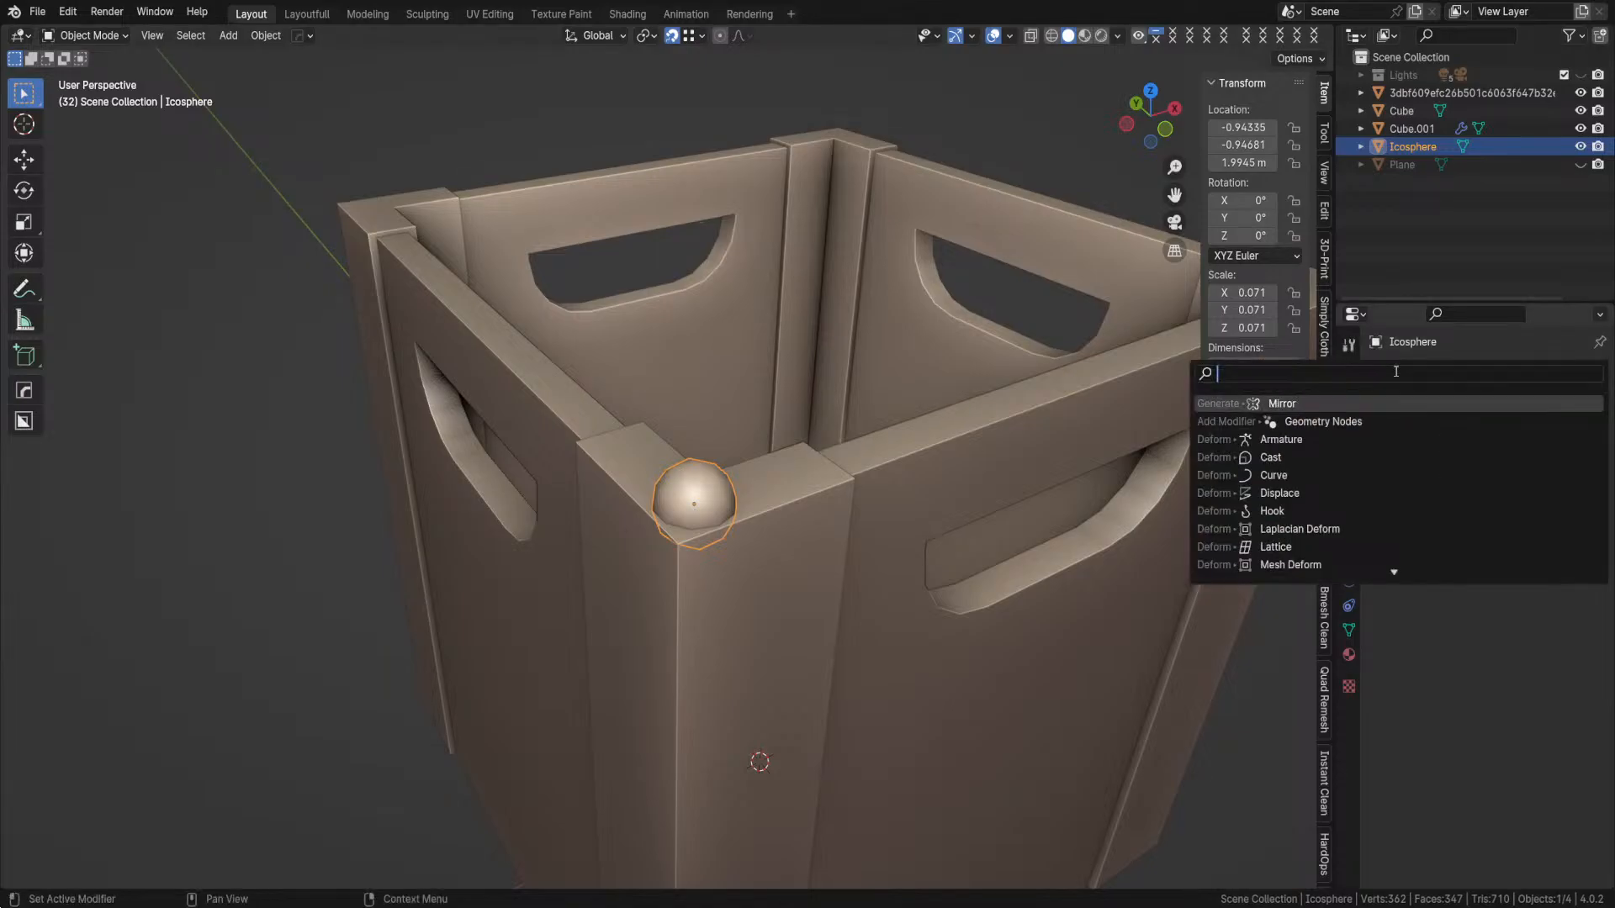
type("mirror")
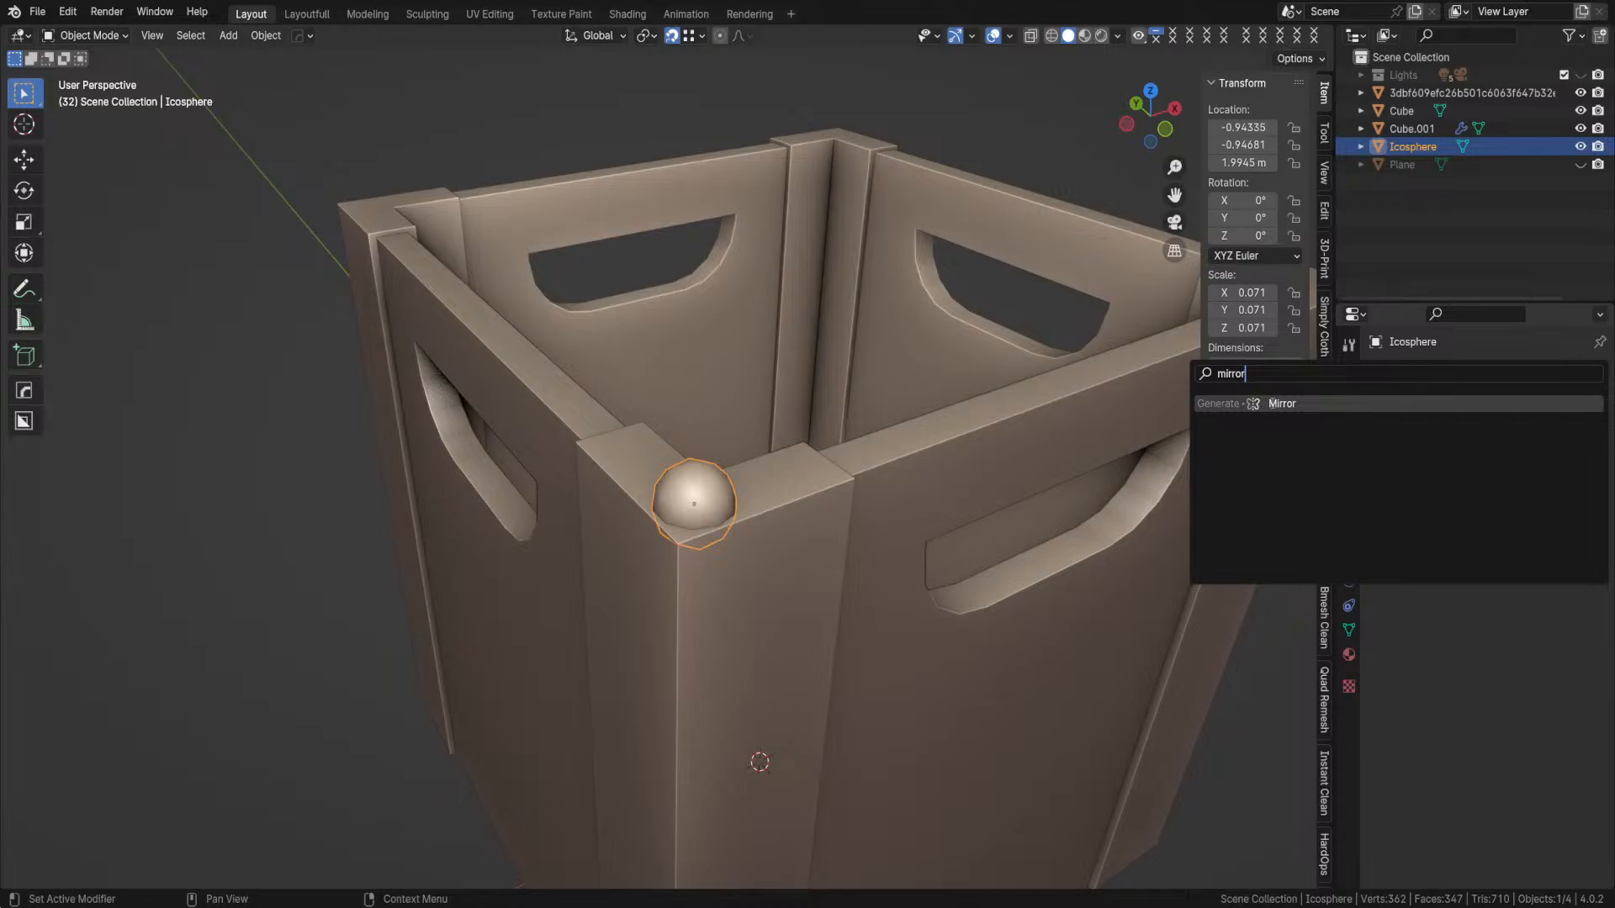
left_click(1274, 404)
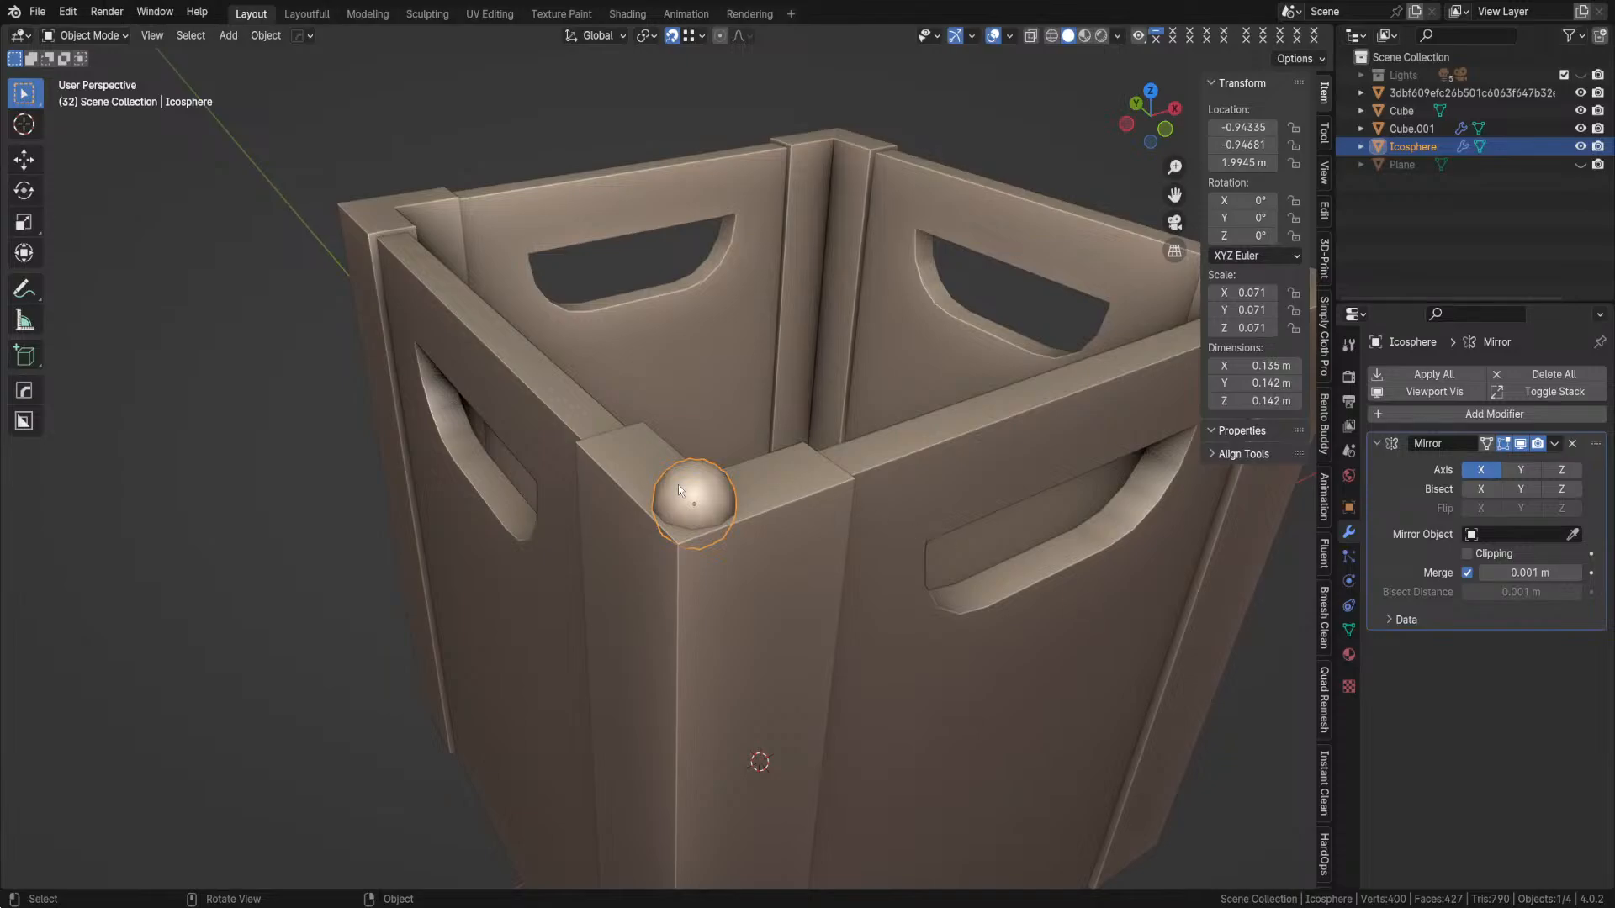
- Apply all transforms to the ico sphere so that it mirrors across the crate's centre
left_click(267, 37)
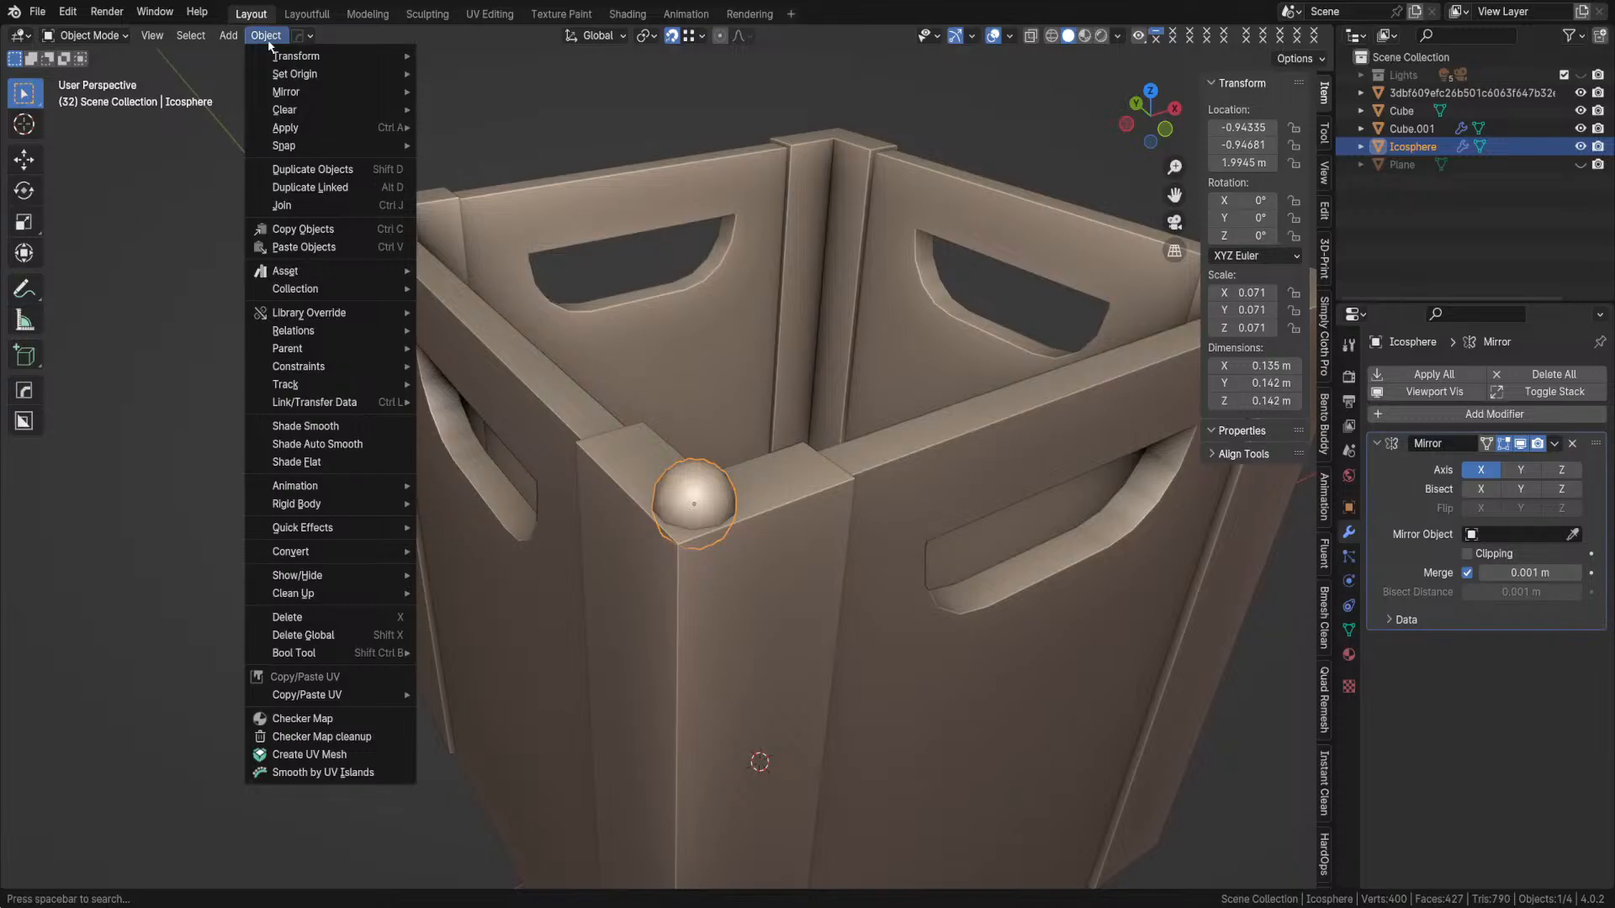
mouse_move(292, 133)
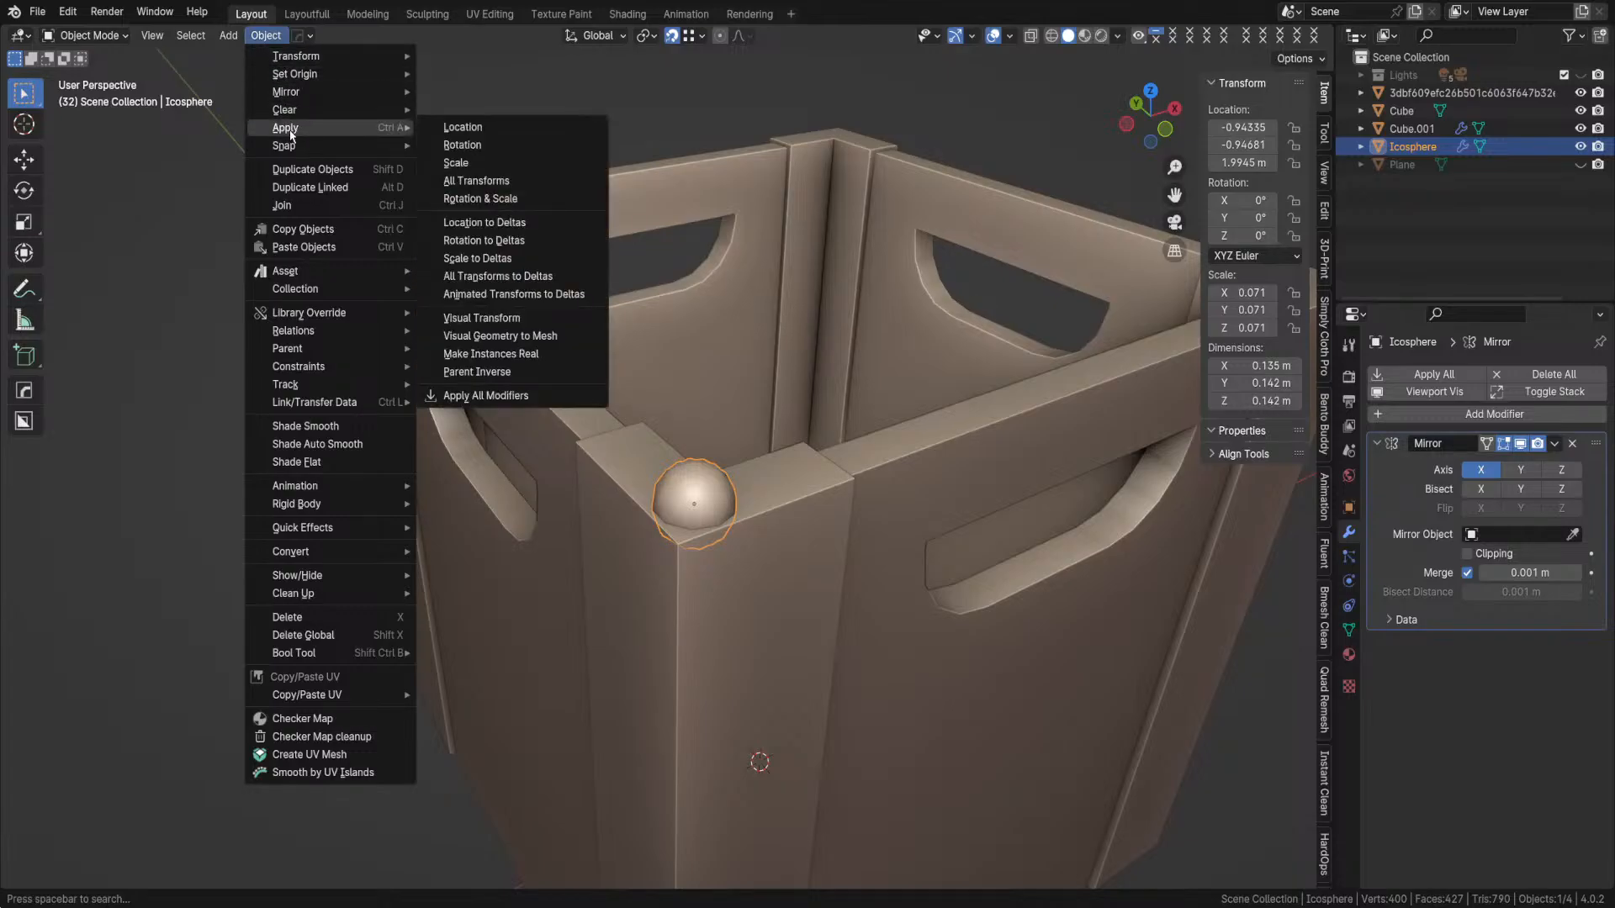
left_click(492, 182)
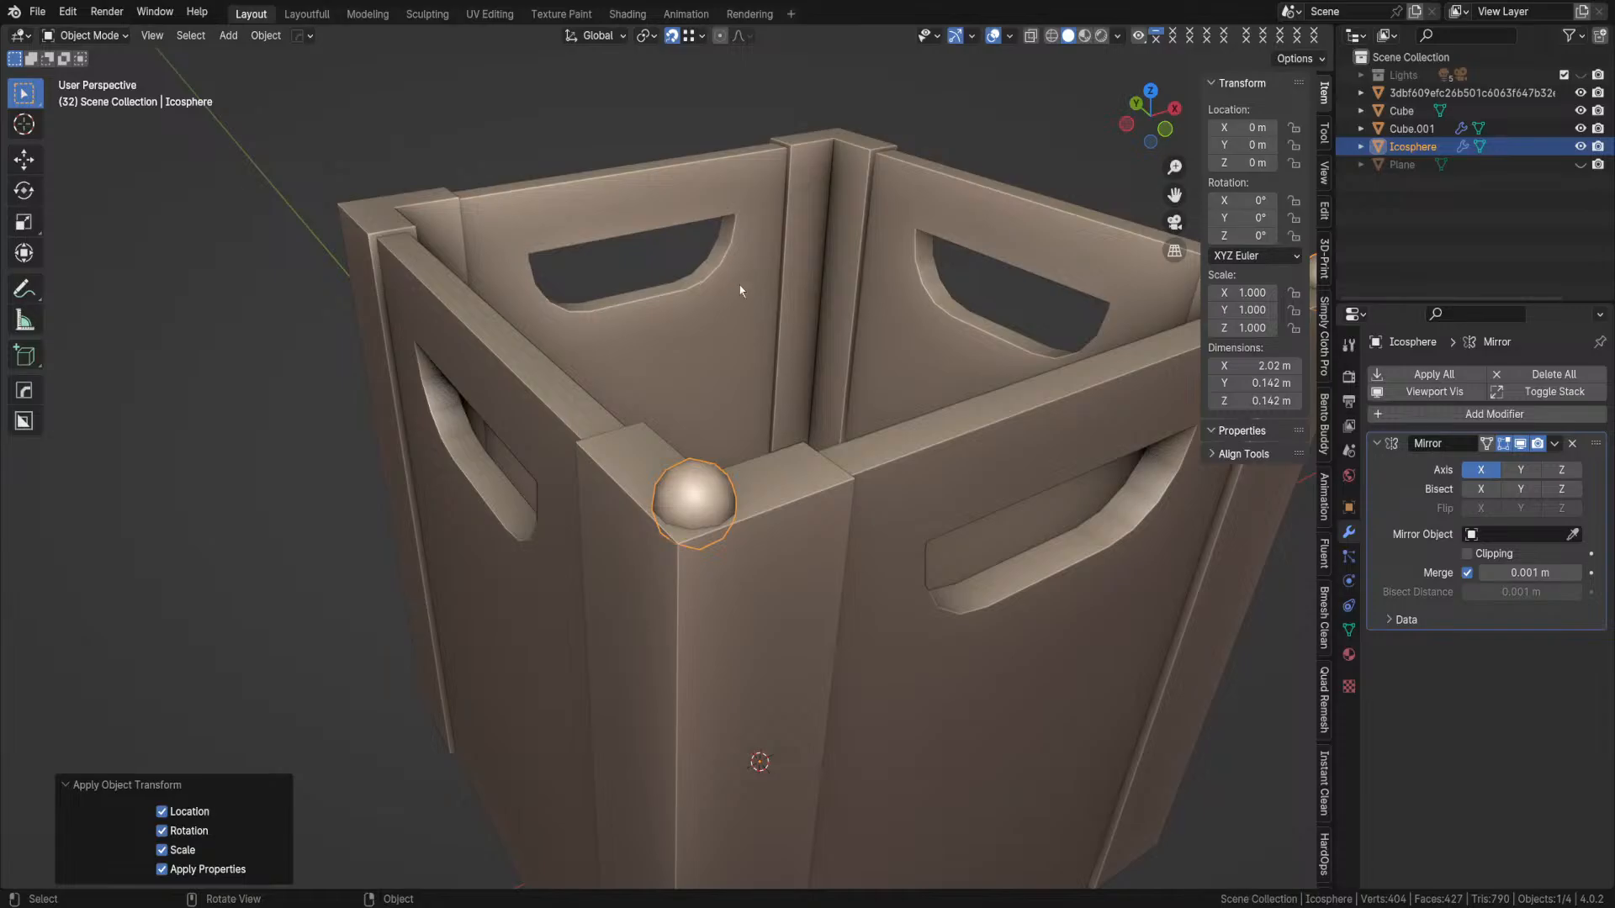
scroll(784, 363, "down", 3)
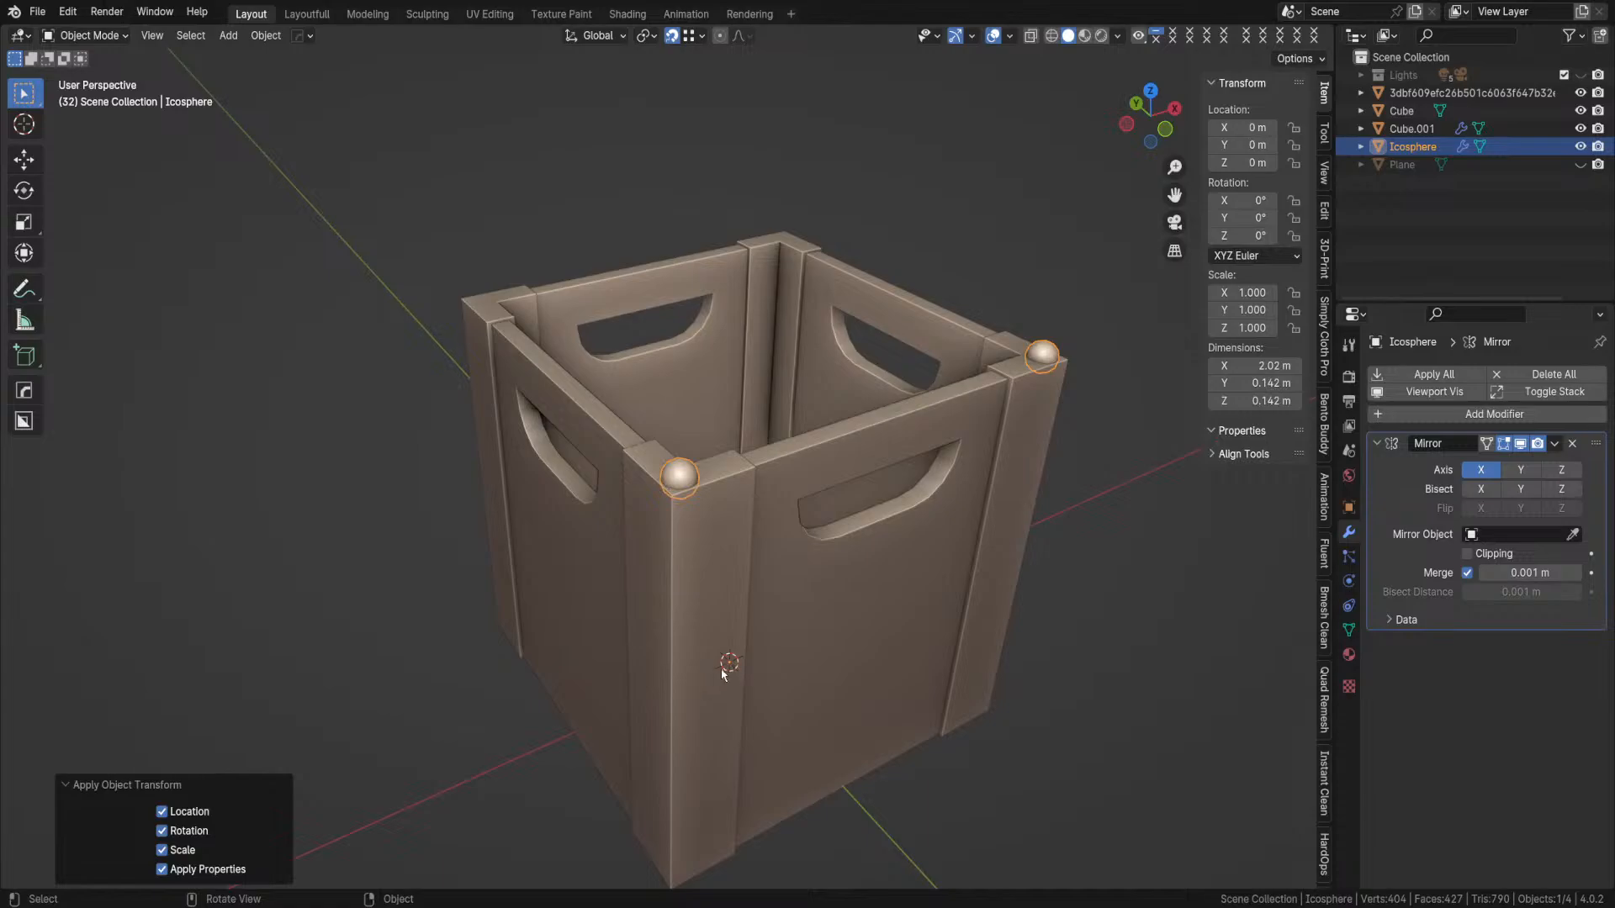
middle_click_drag(731, 673, 391, 347)
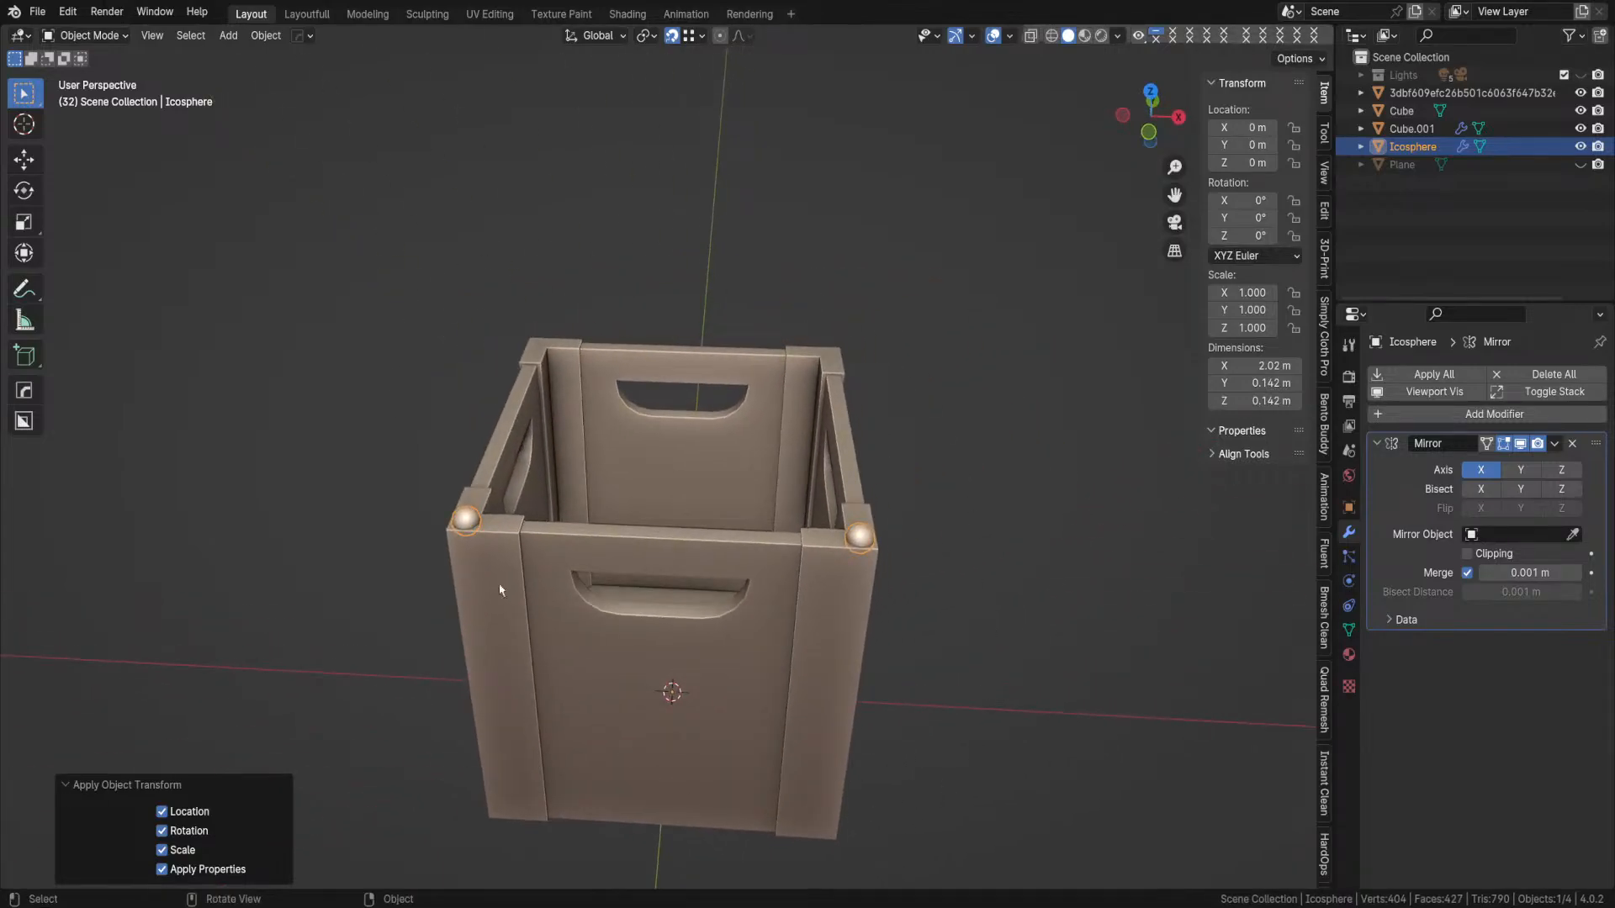
middle_click_drag(703, 670, 735, 668)
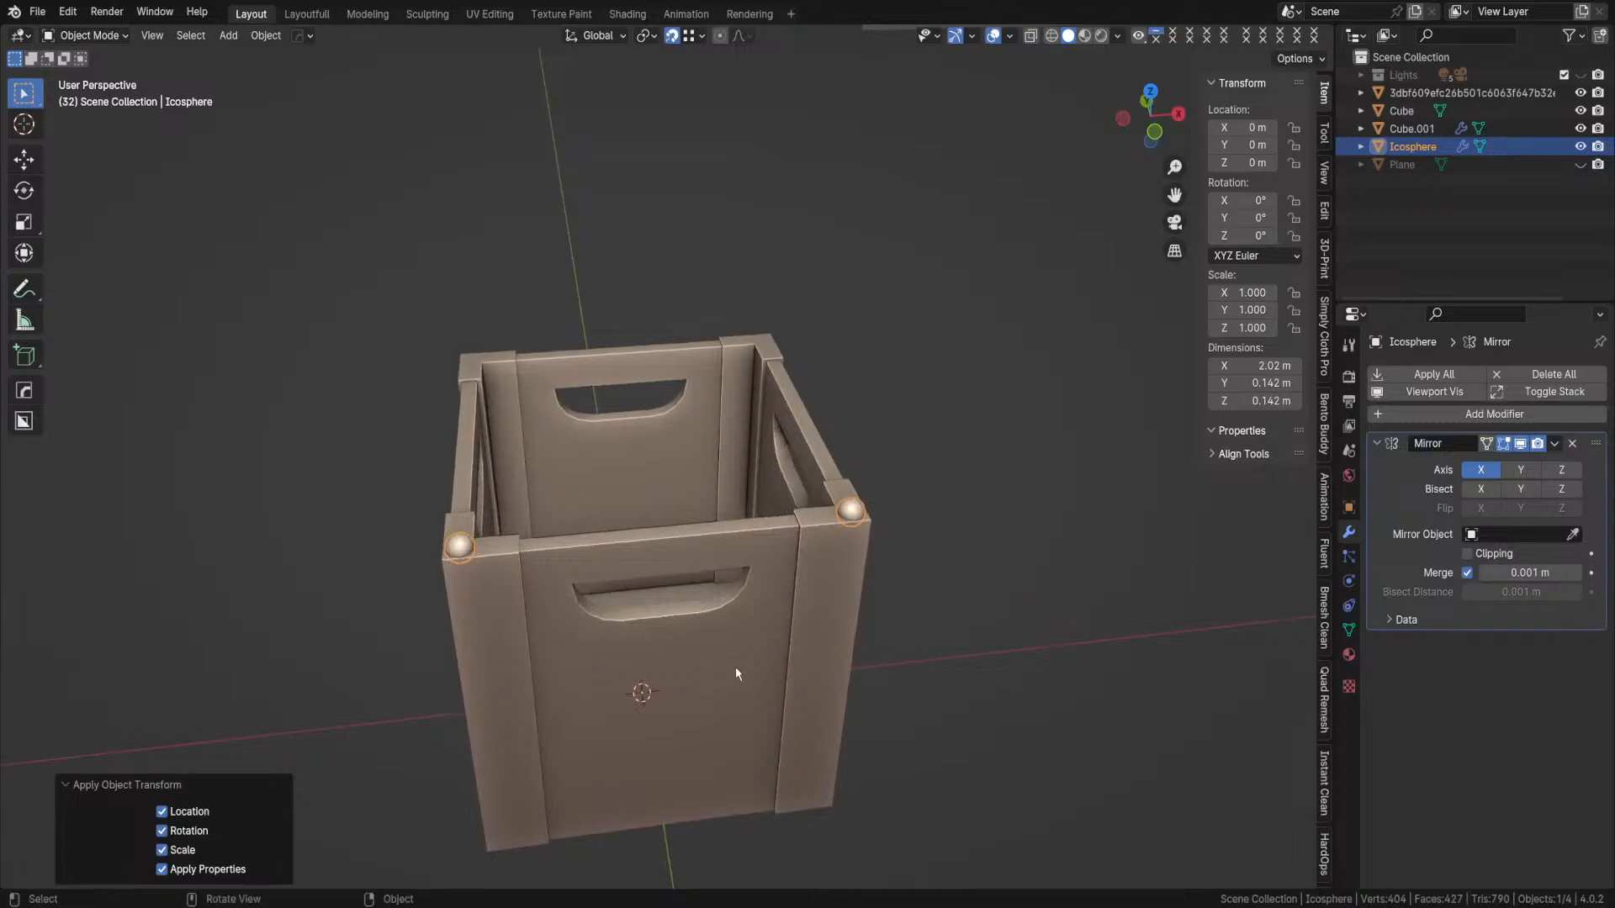
- Enable the Y axis in the ico sphere's Mirror modifier as well to place spheres on all four corner posts
scroll(642, 693, "down", 4)
scroll(642, 698, "down", 5)
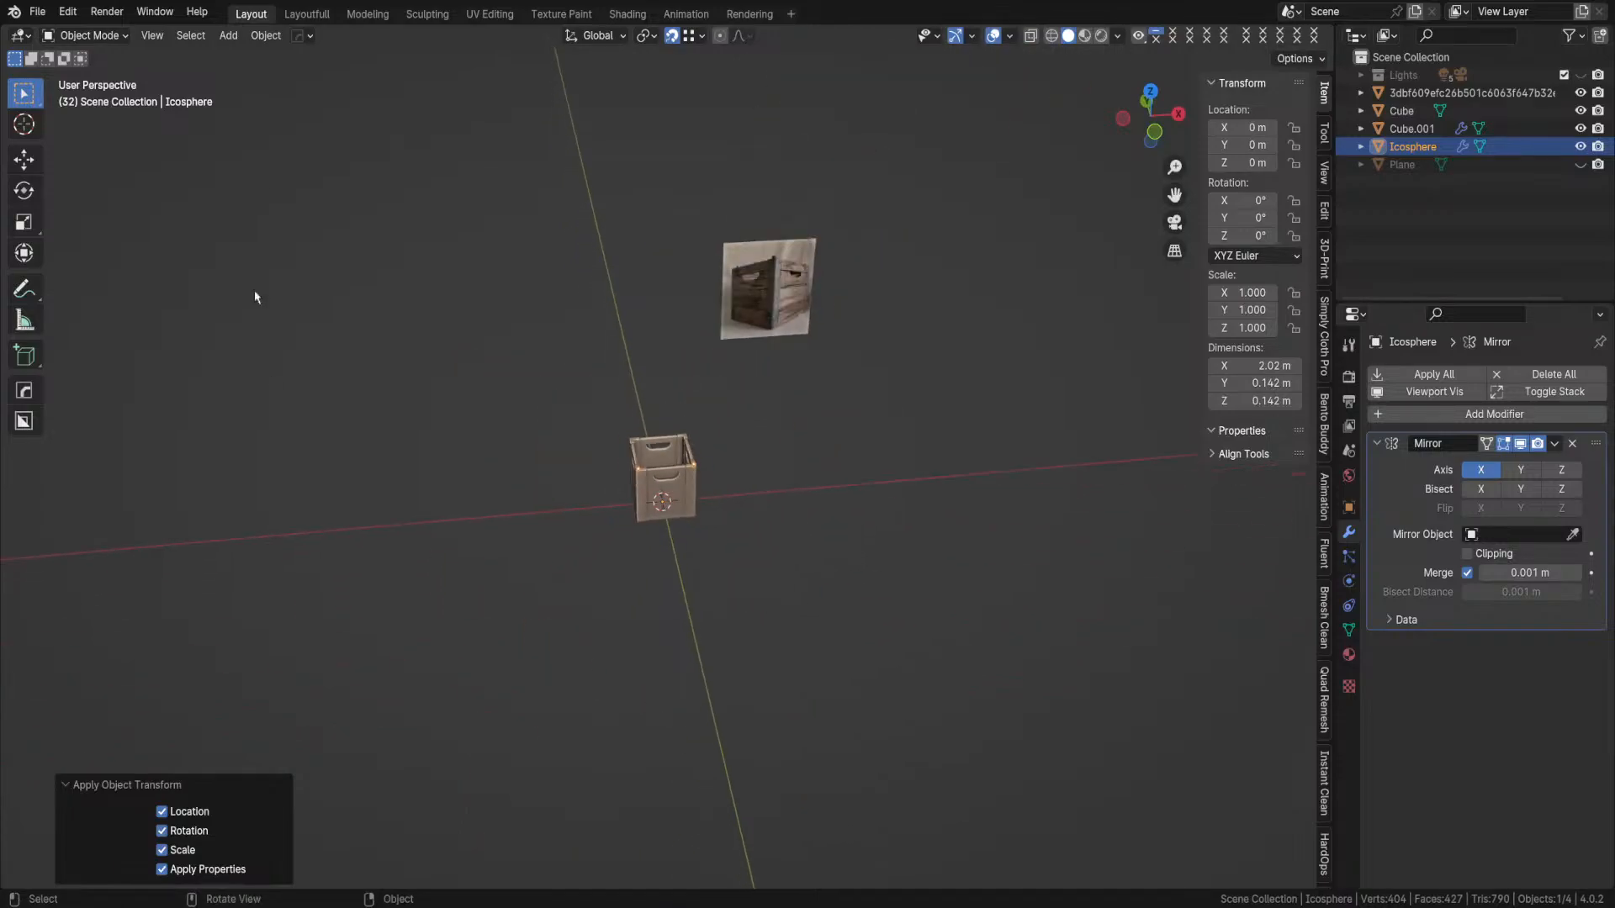
scroll(684, 622, "up", 8)
scroll(683, 613, "up", 2)
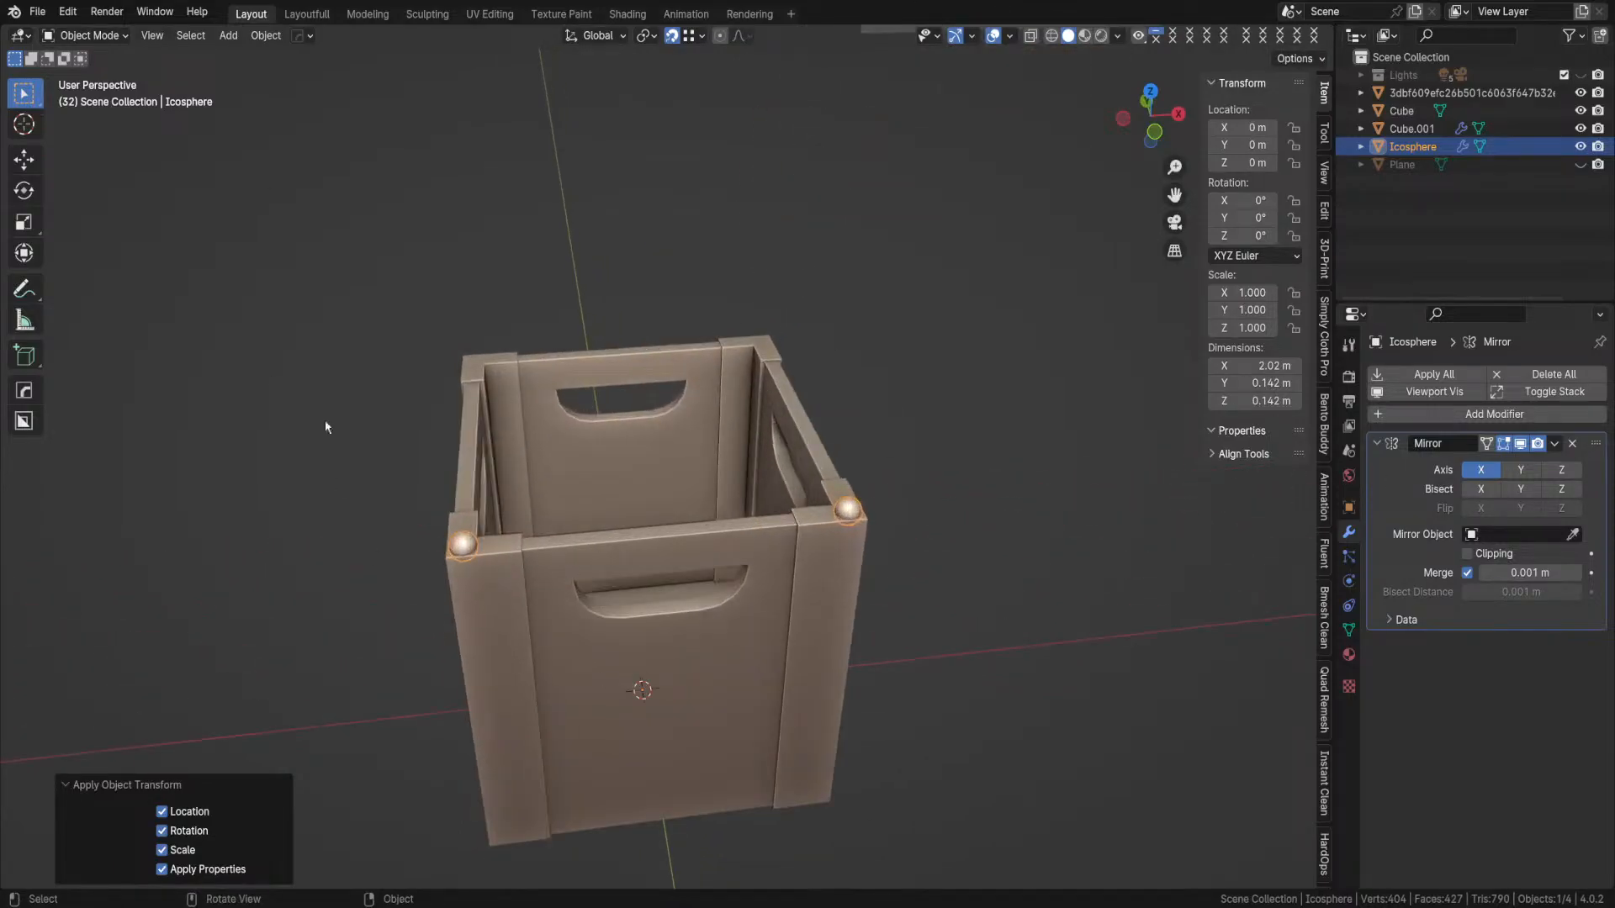
scroll(484, 591, "down", 3)
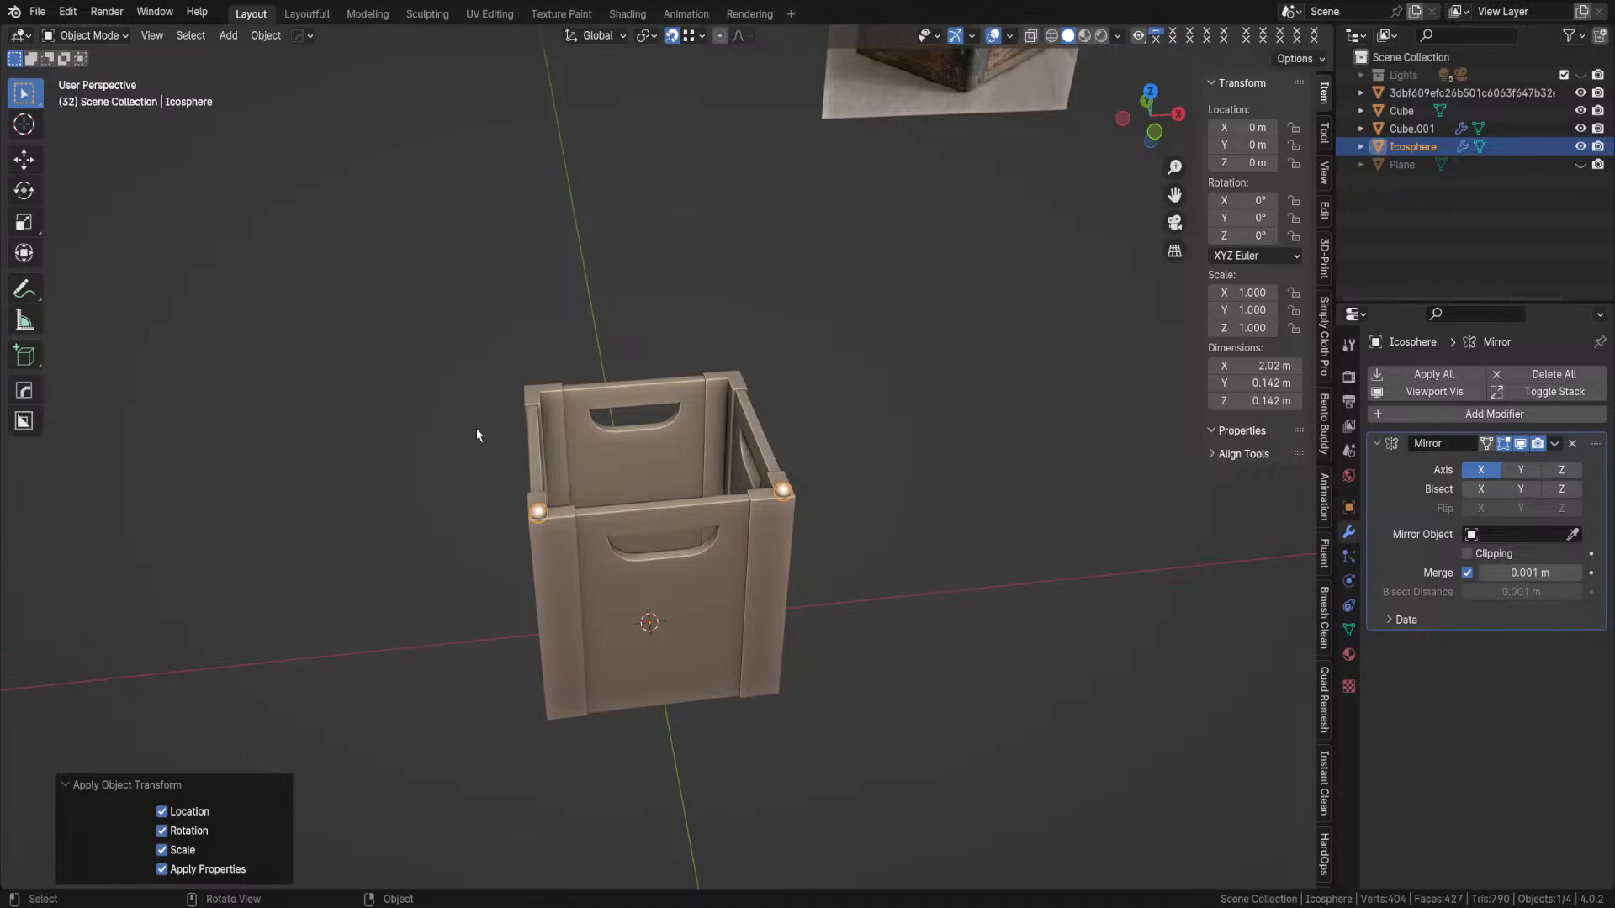
left_click(1521, 470)
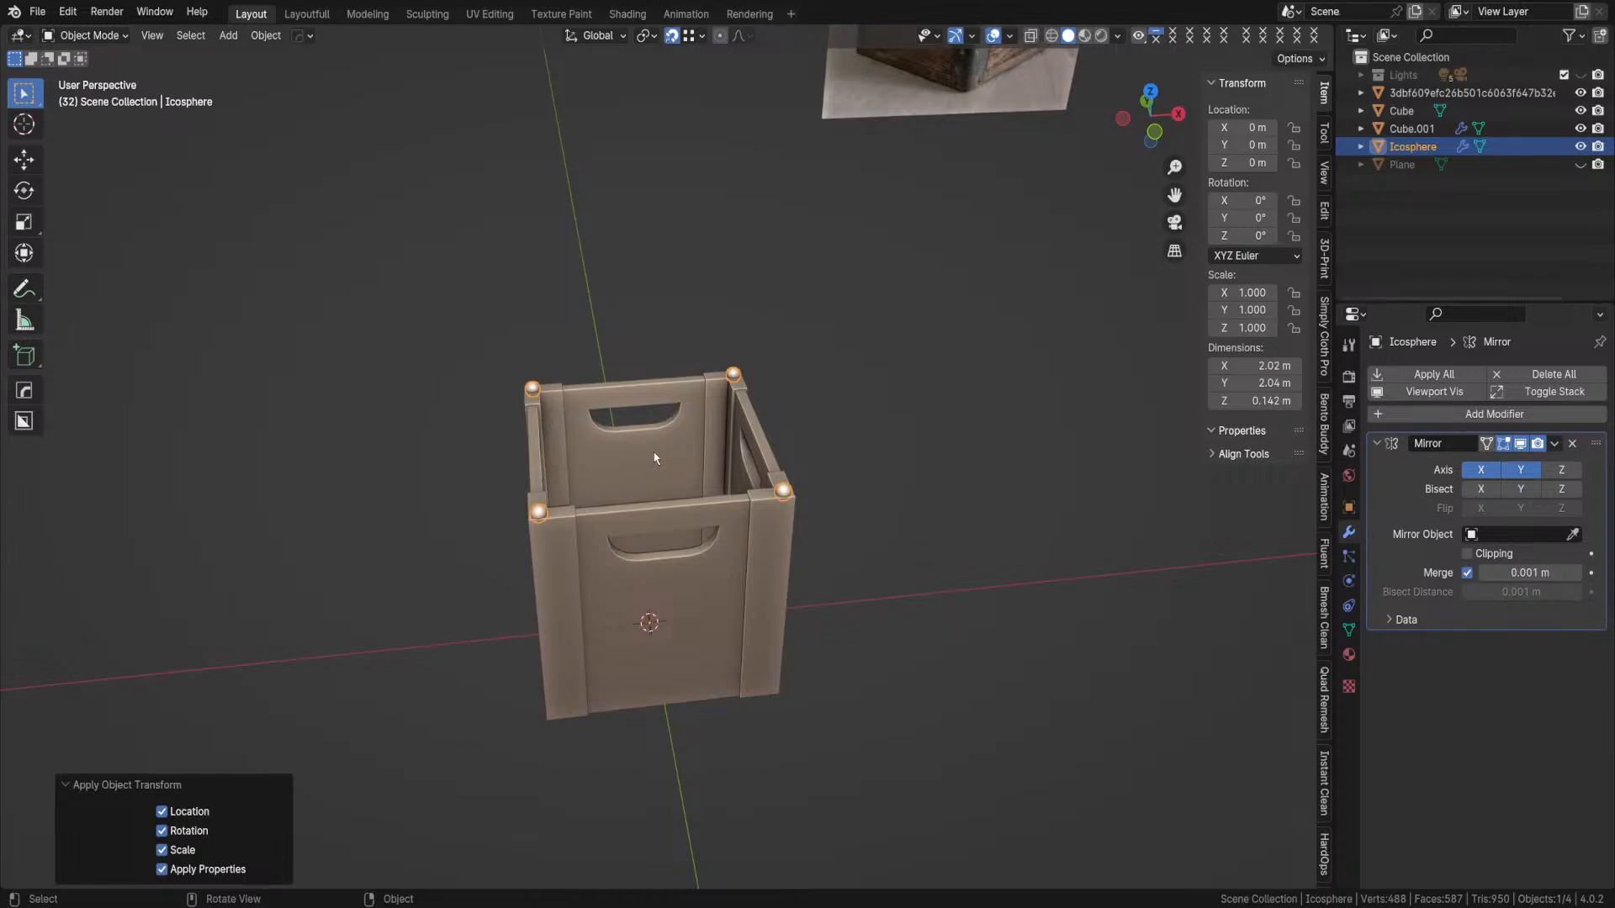
scroll(624, 486, "up", 2)
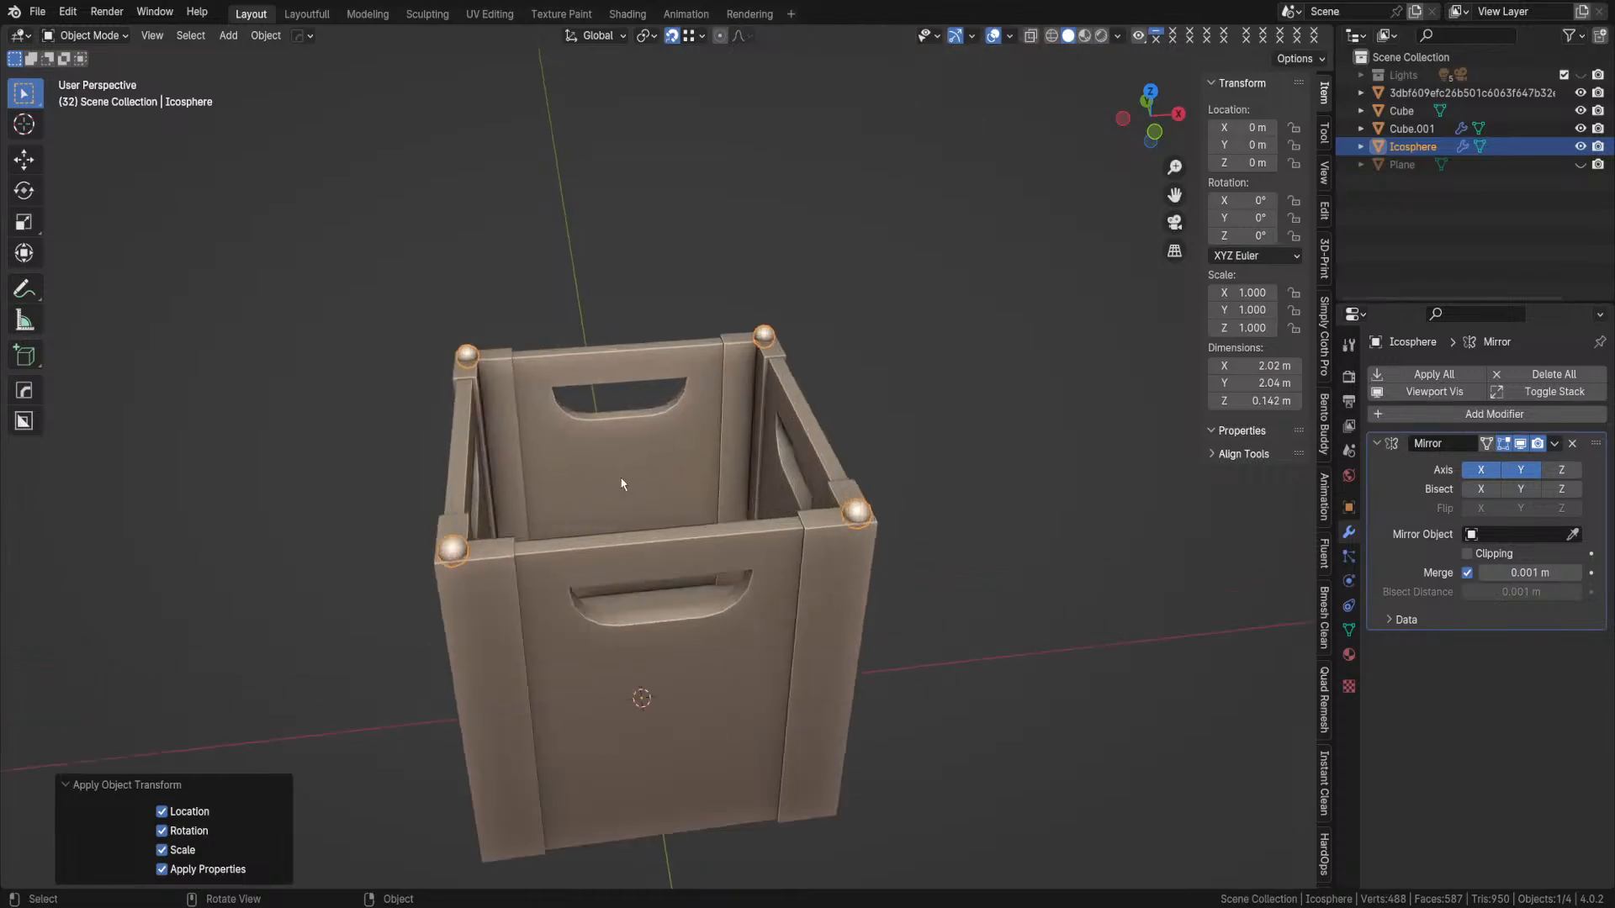
middle_click_drag(595, 485, 683, 446)
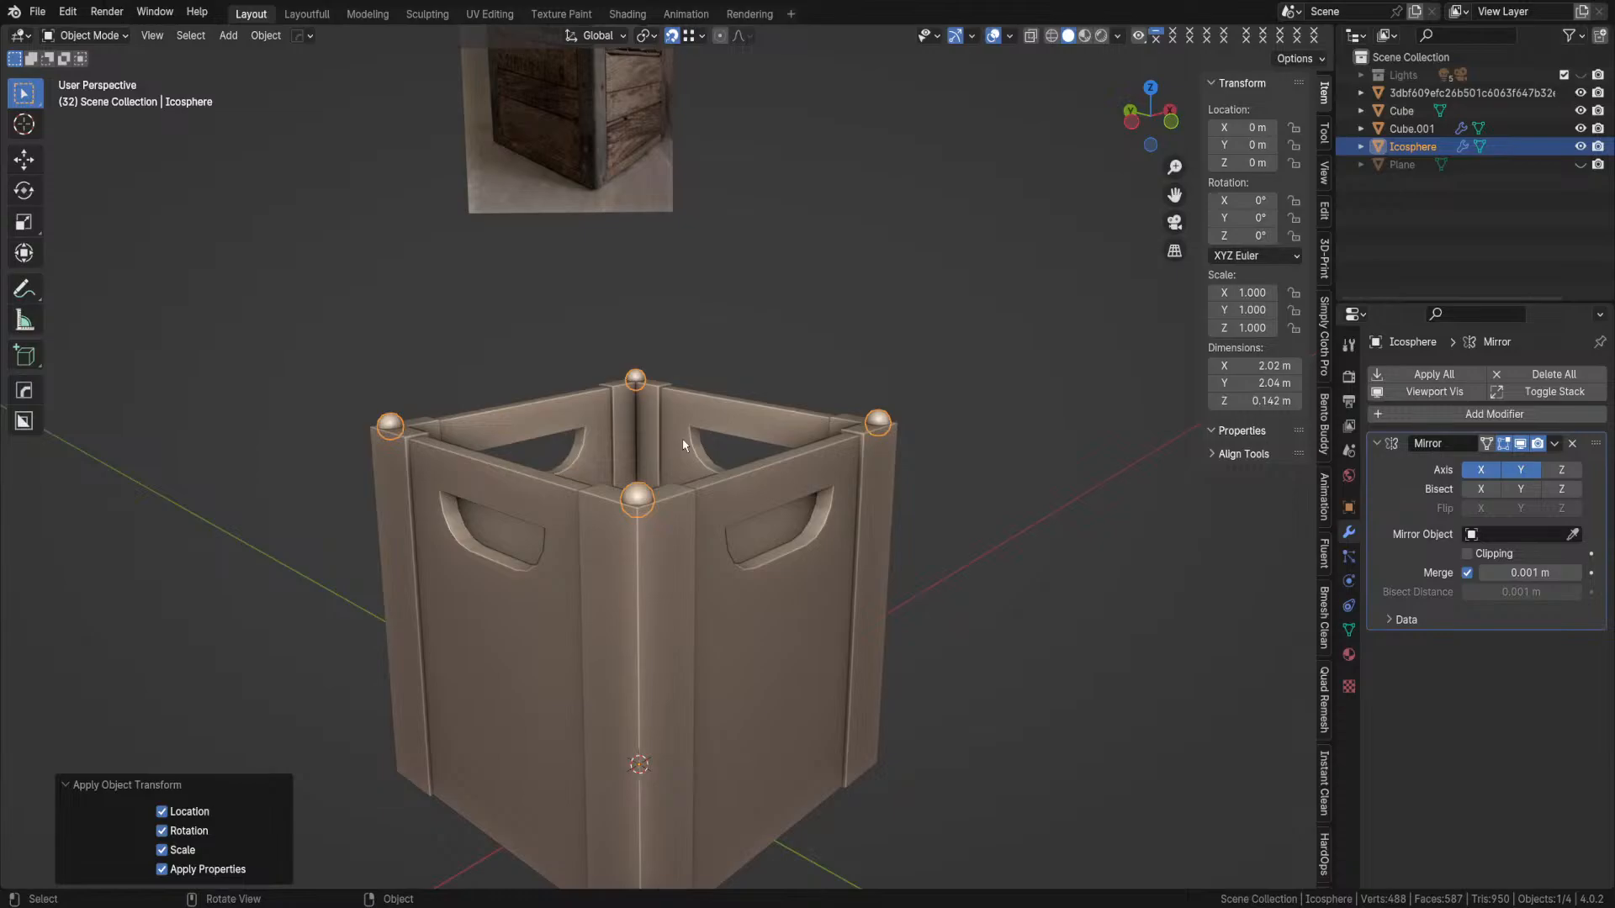
middle_click_drag(683, 446, 691, 194)
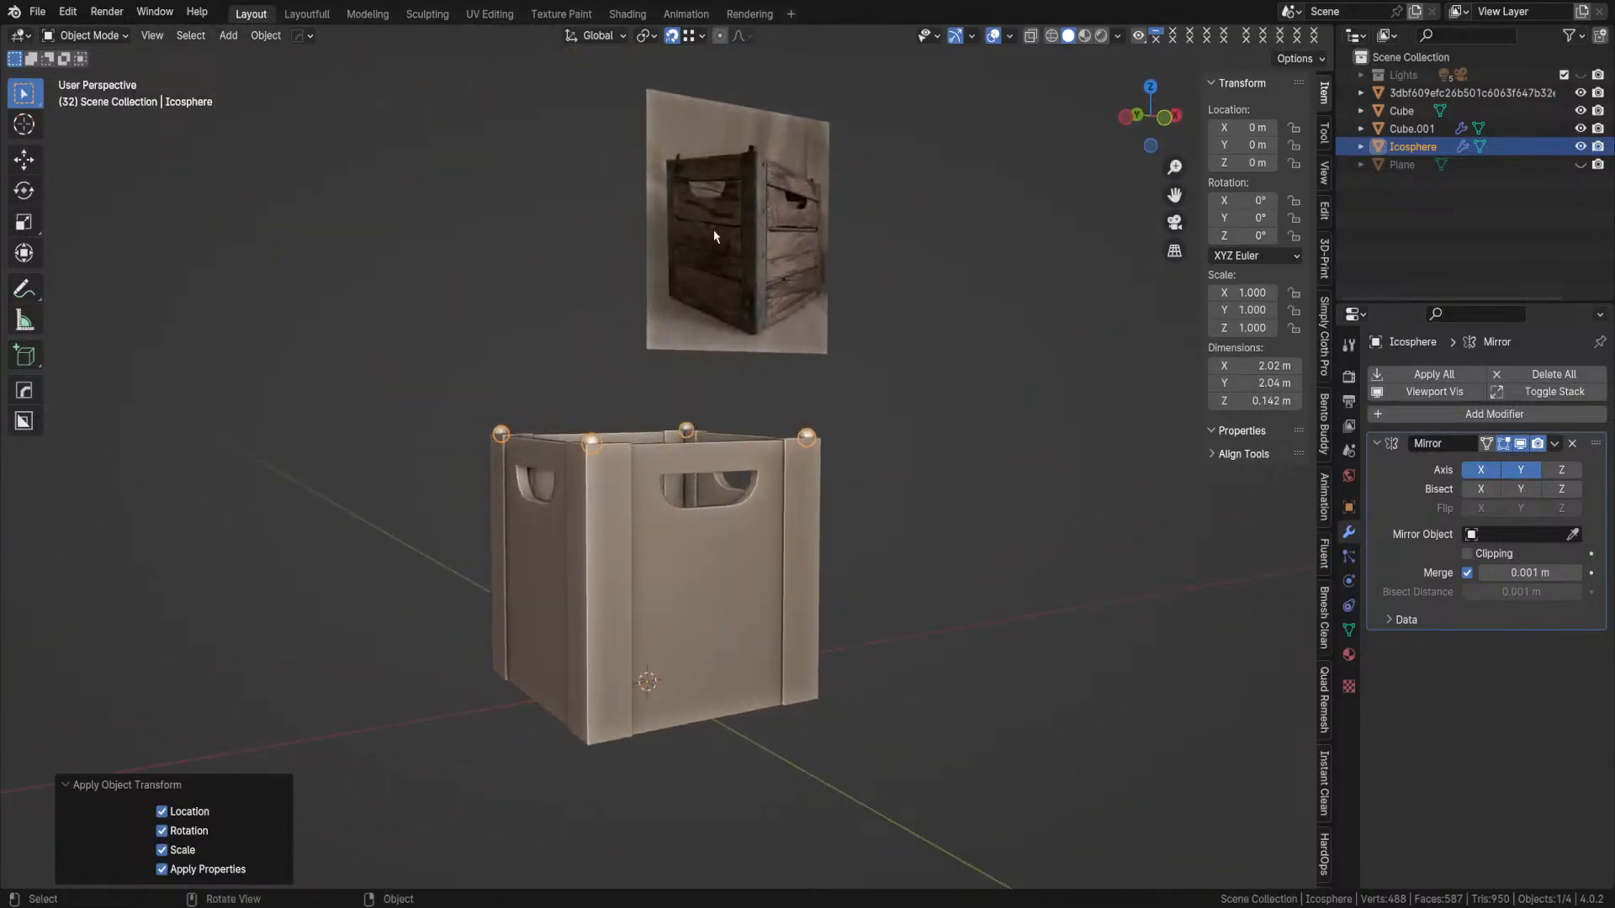
- Apply the Mirror modifier on the corner posts so that all four become real geometry
middle_click_drag(677, 503, 688, 528)
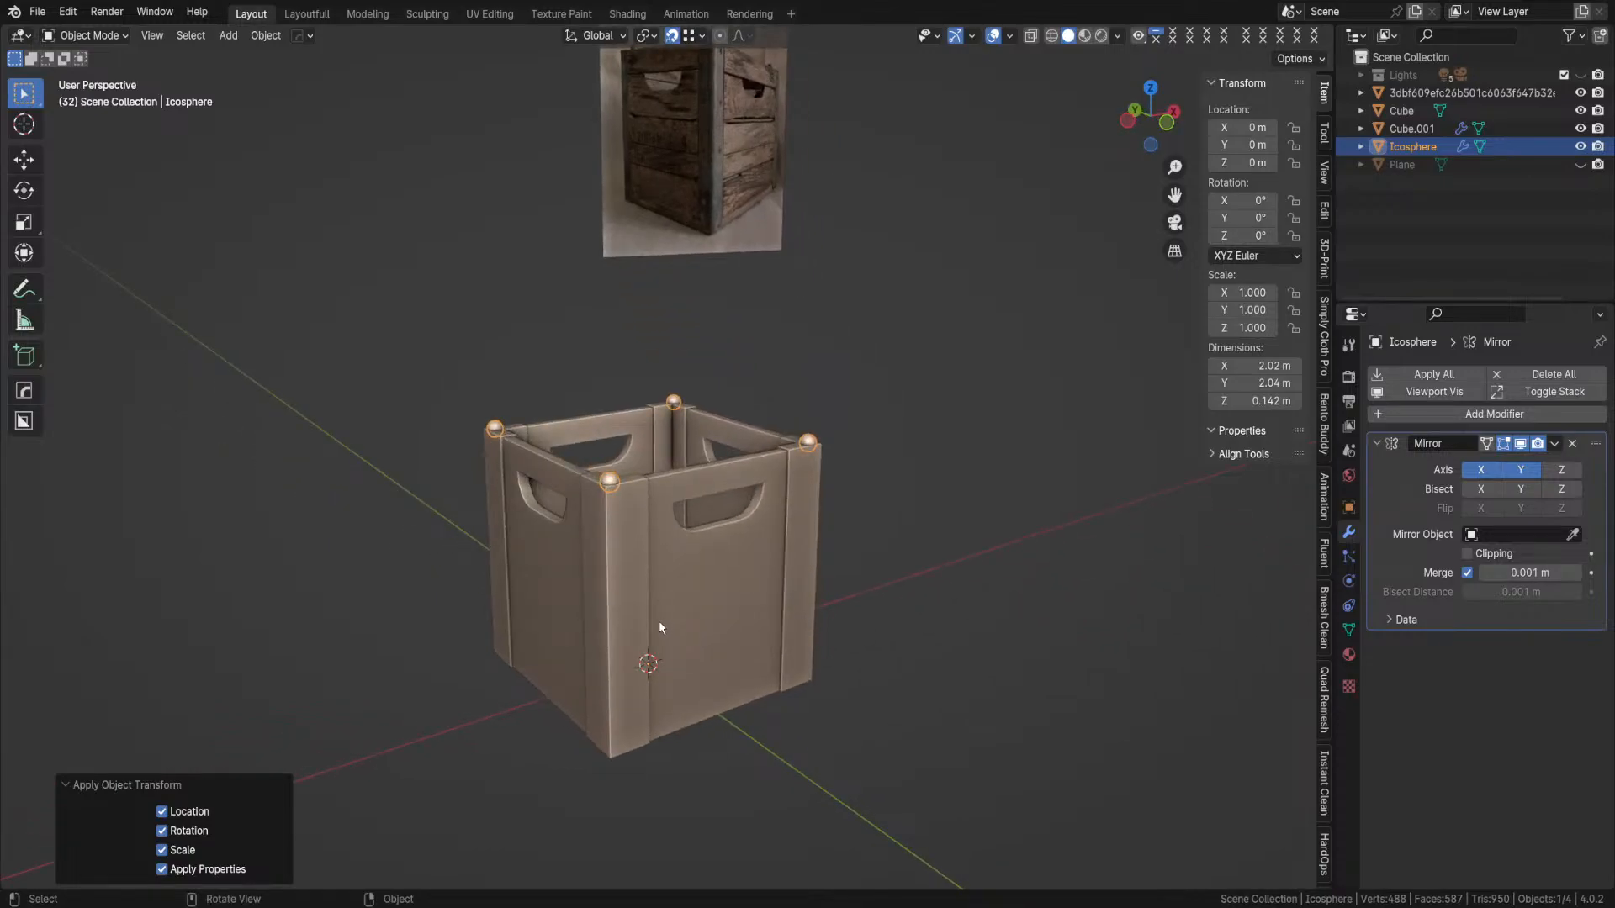
left_click(1380, 442)
middle_click_drag(696, 556, 671, 576)
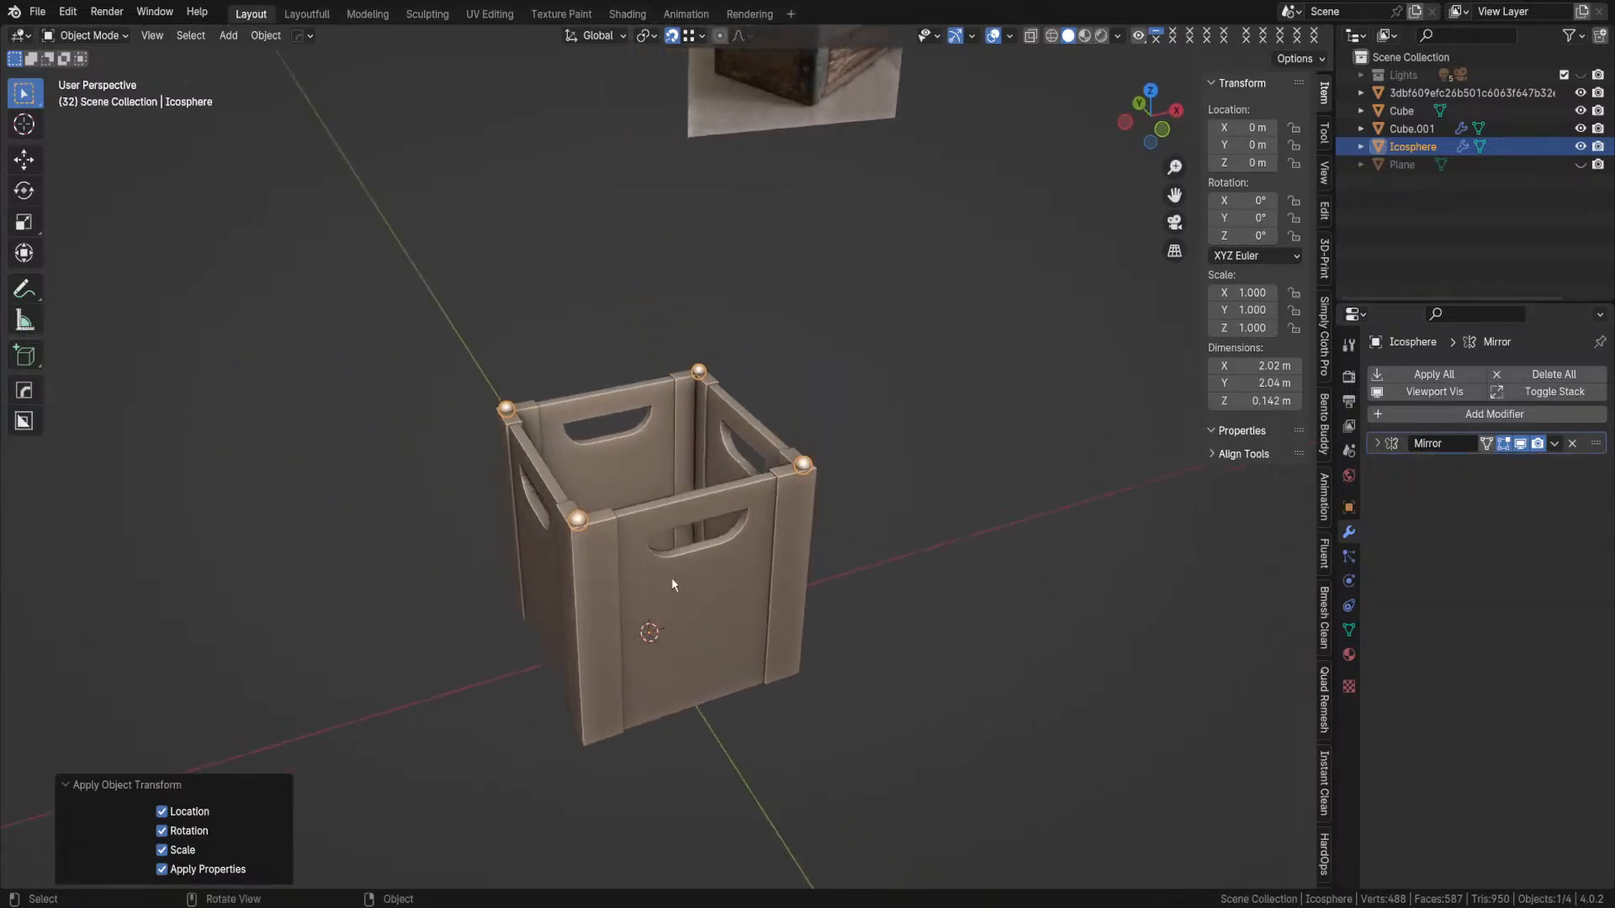
left_click(587, 575)
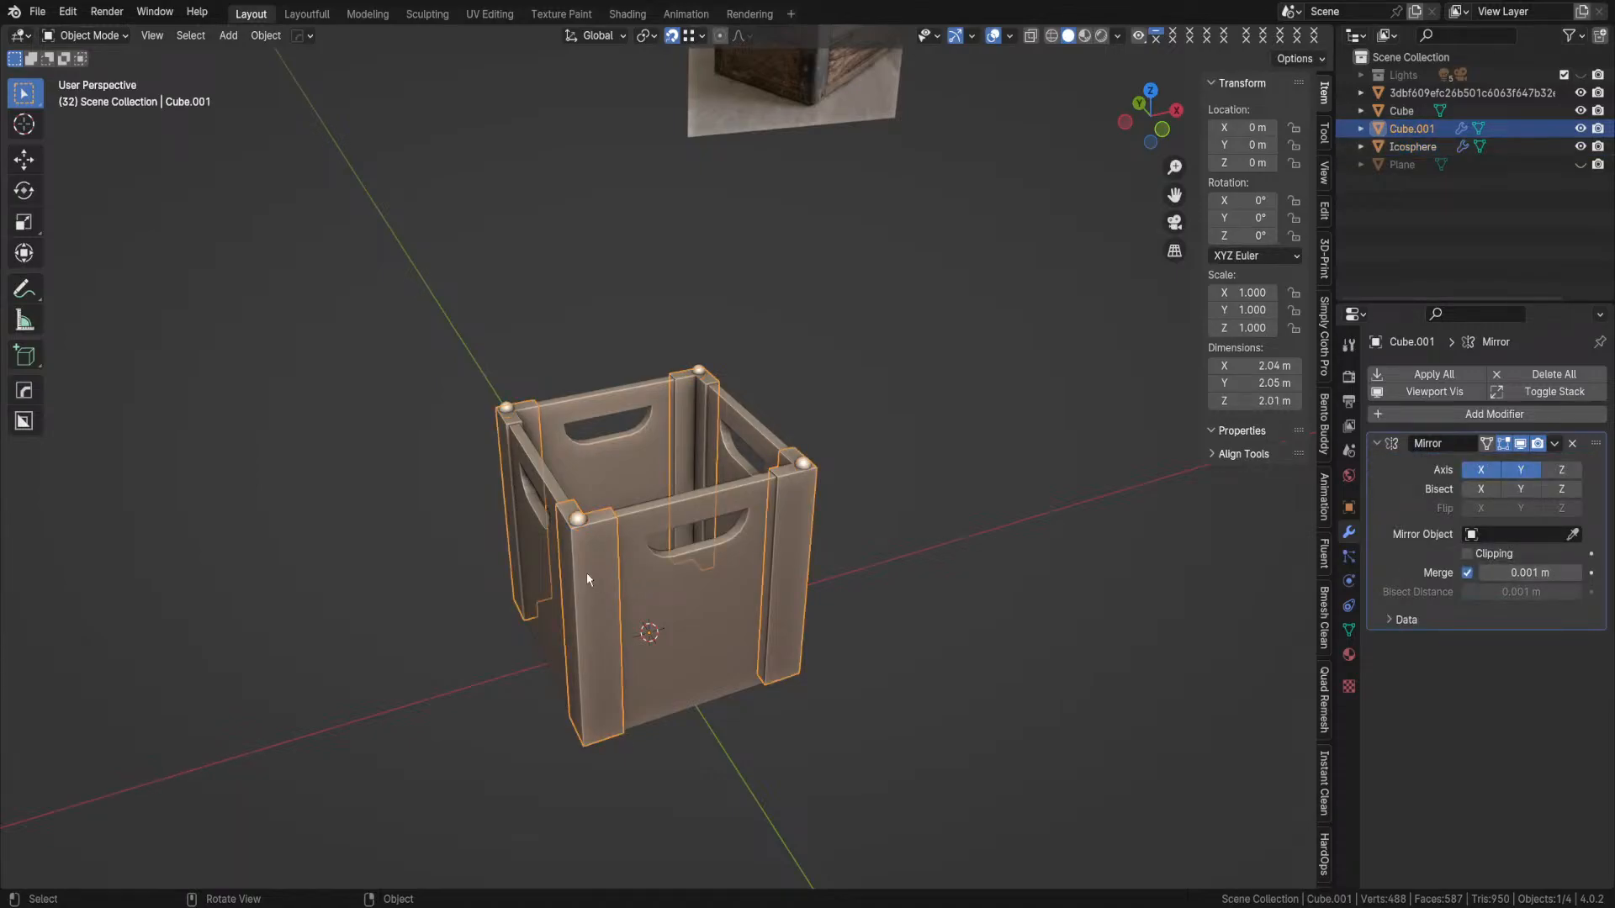
left_click(1380, 443)
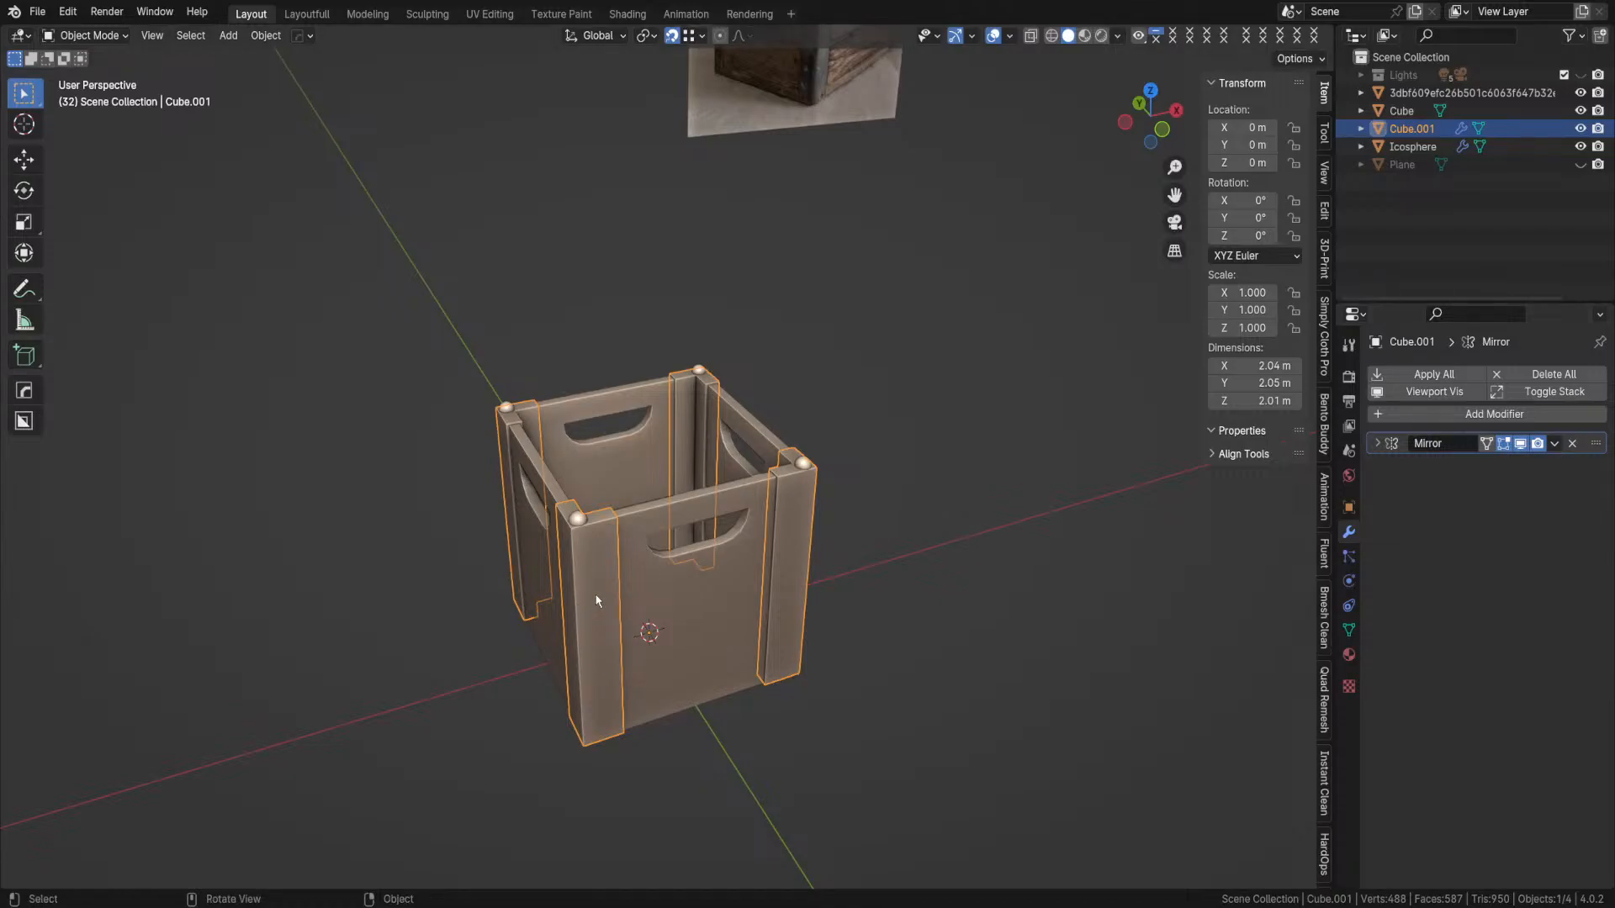
left_click(1554, 444)
left_click(1555, 443)
left_click(1555, 444)
left_click(1556, 444)
left_click(1480, 464)
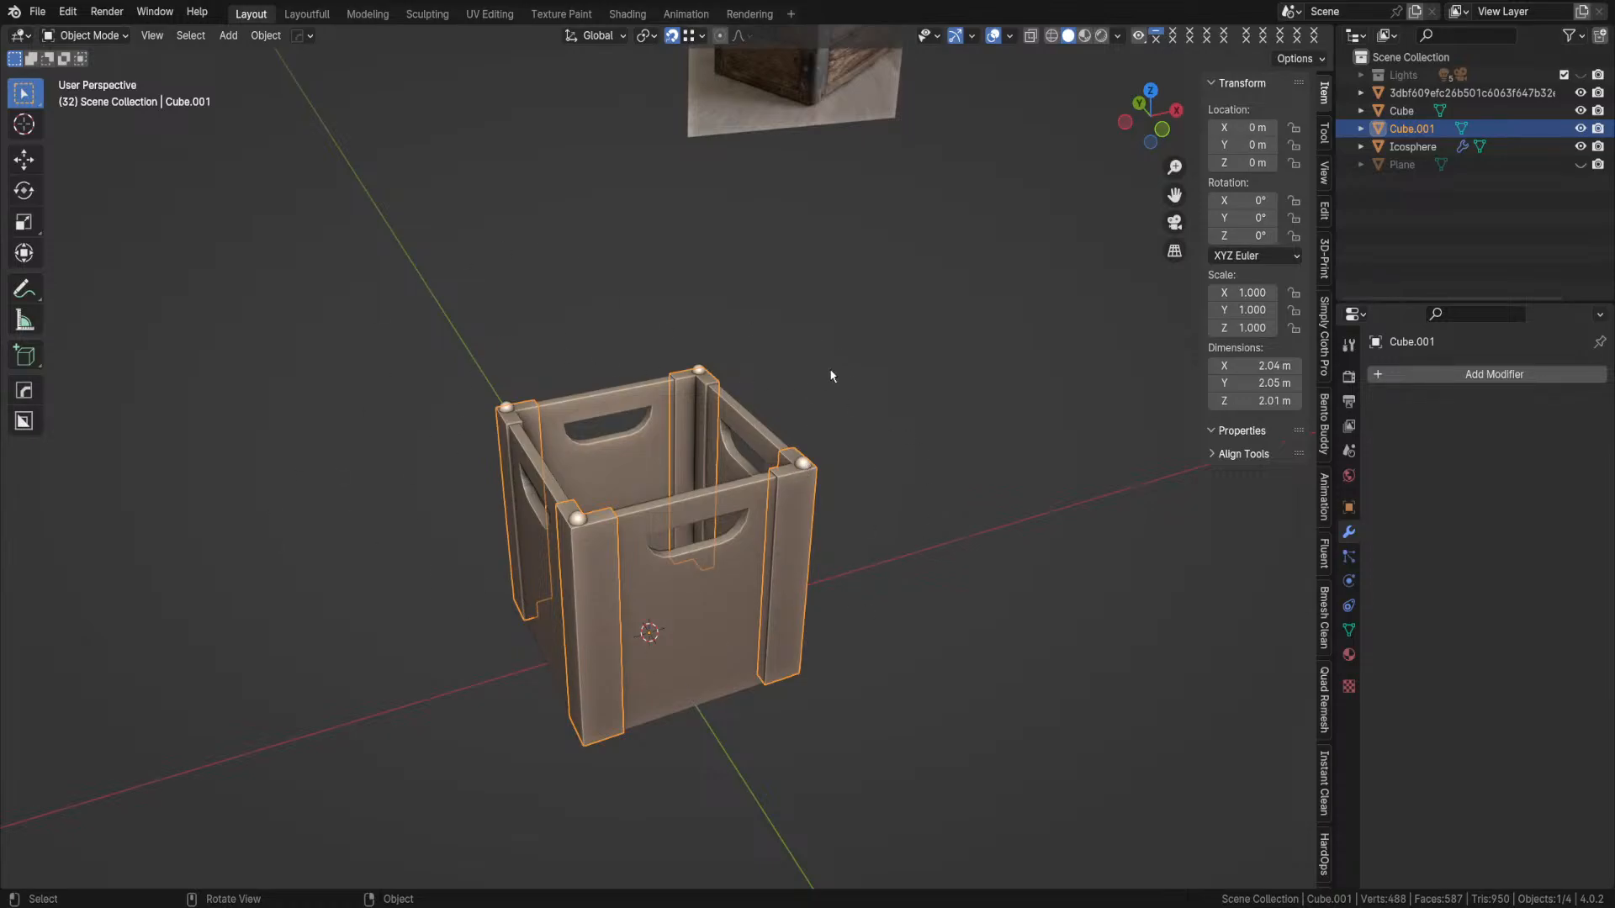
- Apply the Mirror modifier on the post-top spheres
left_click(580, 516)
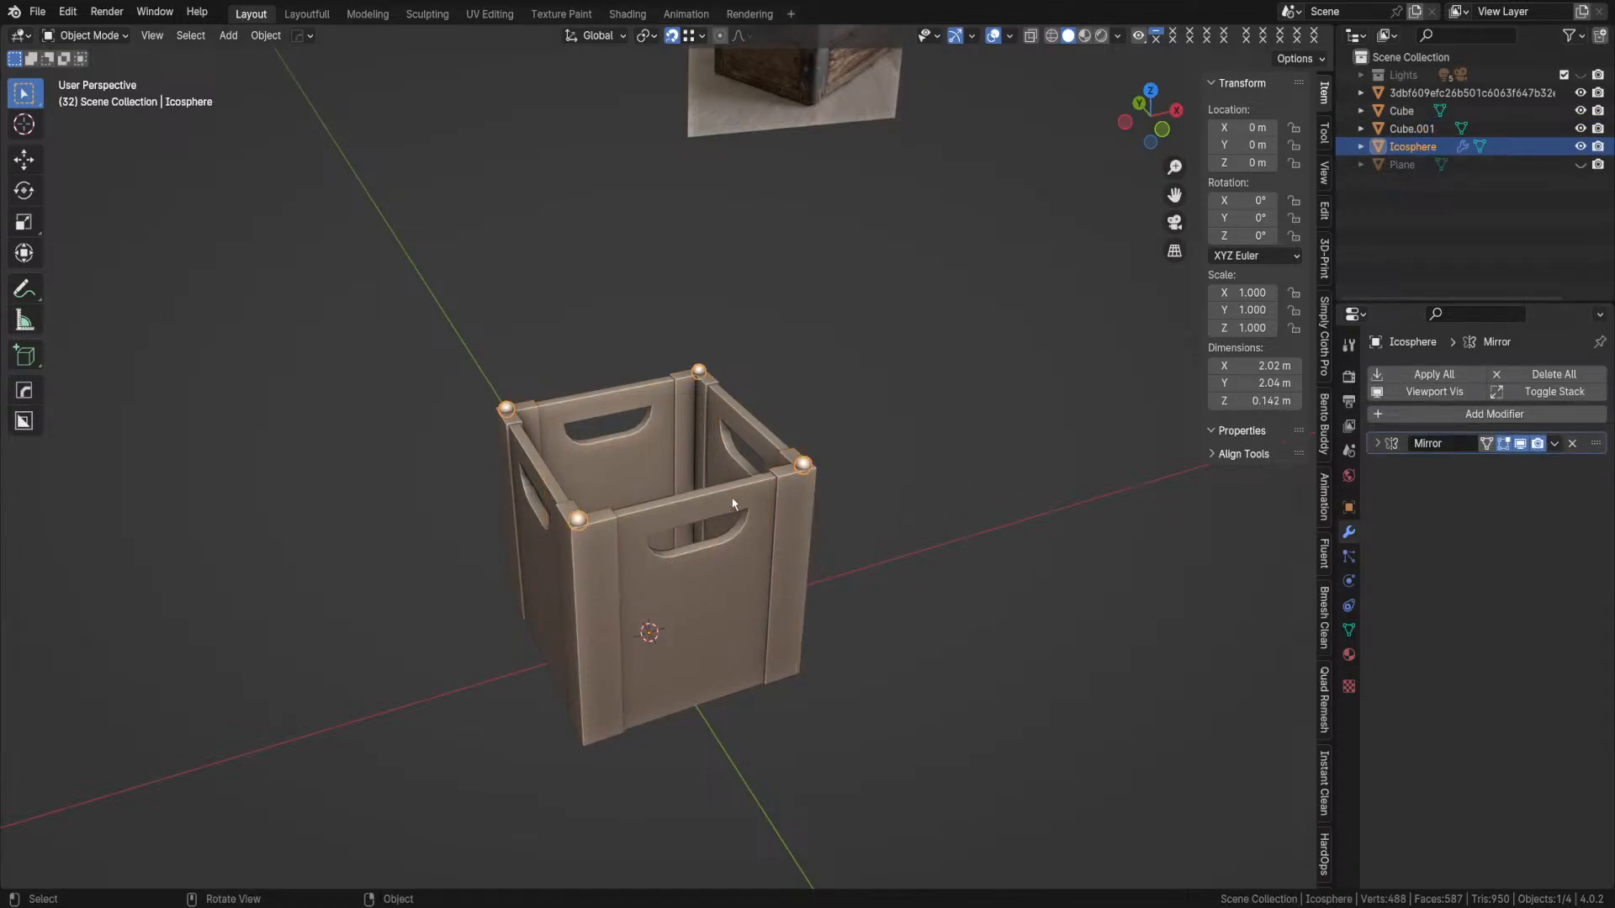
left_click(1554, 443)
left_click(1543, 461)
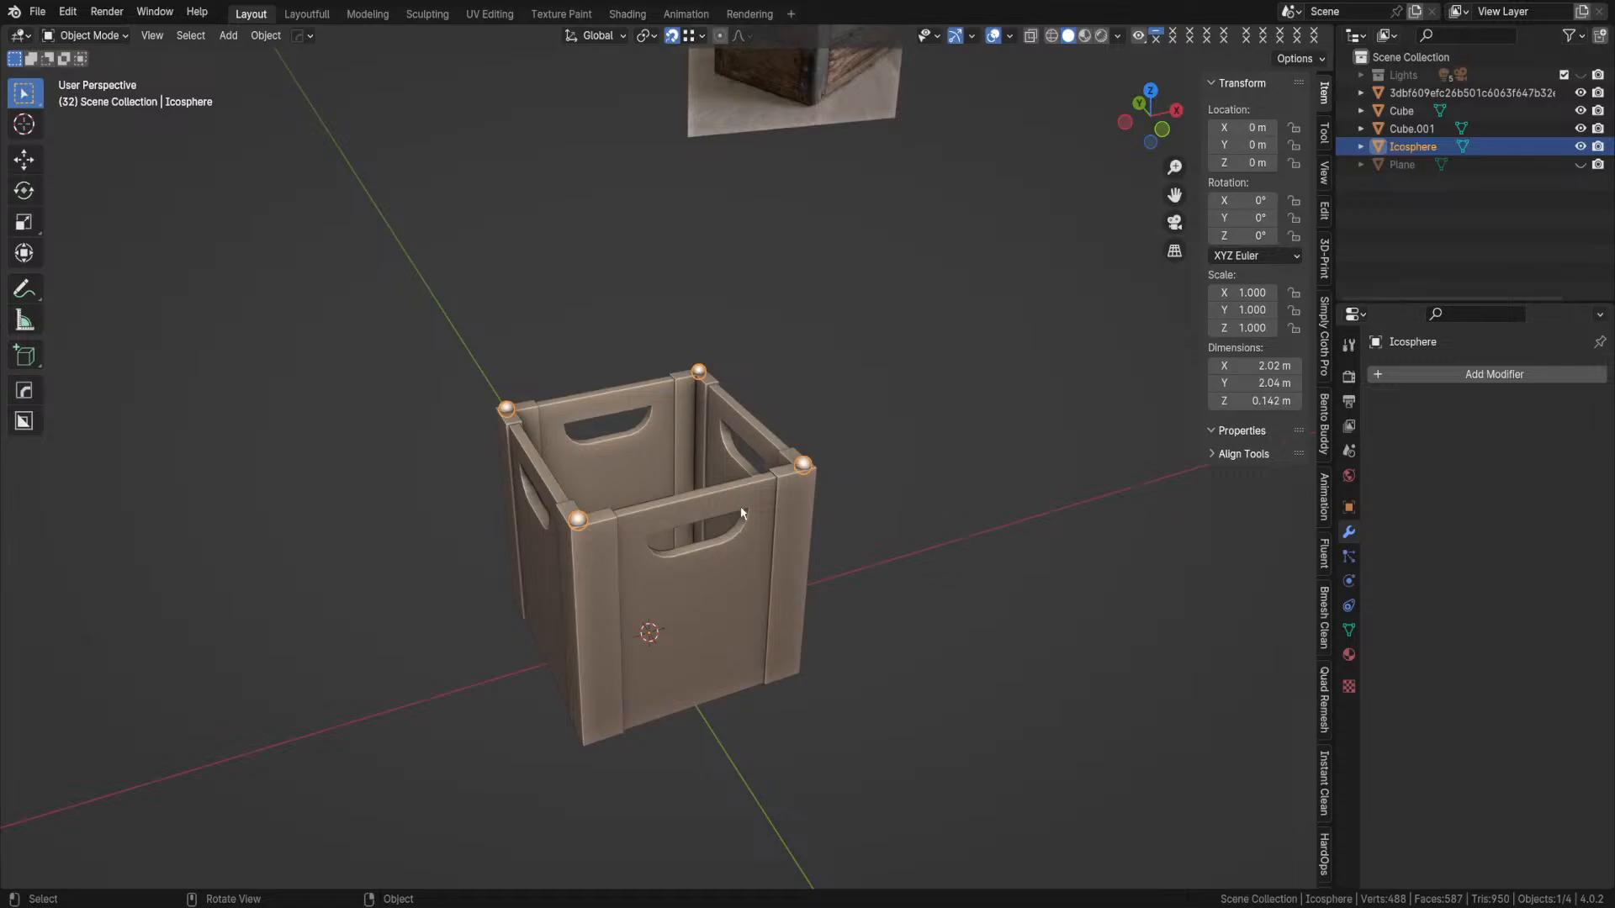
- Add a new material to the crate body
left_click(1348, 654)
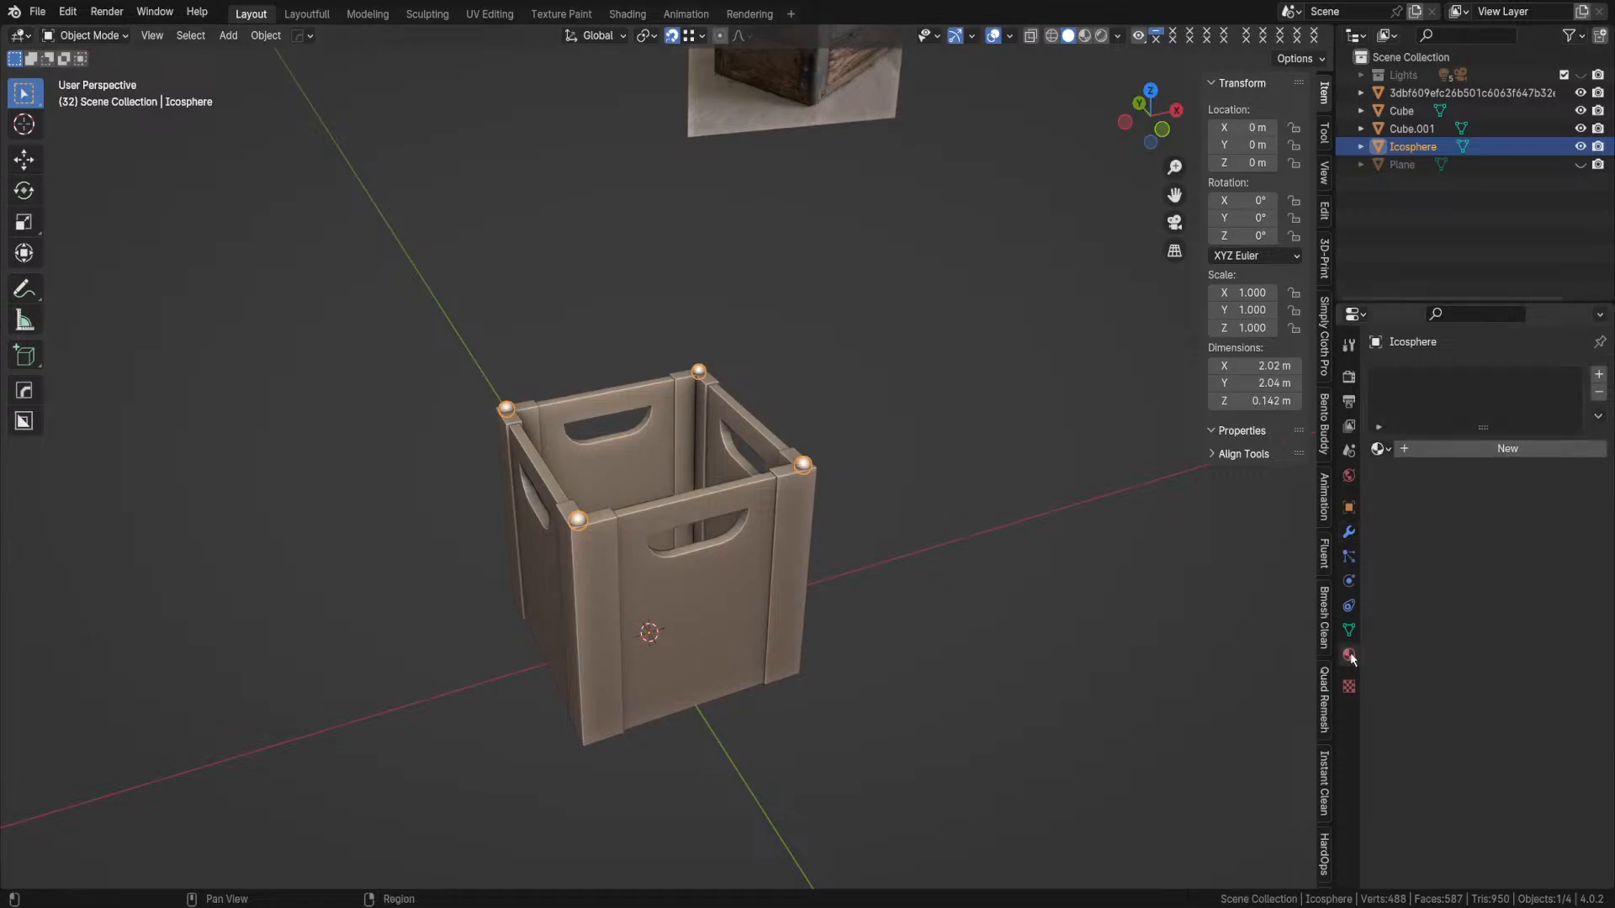
left_click(646, 527)
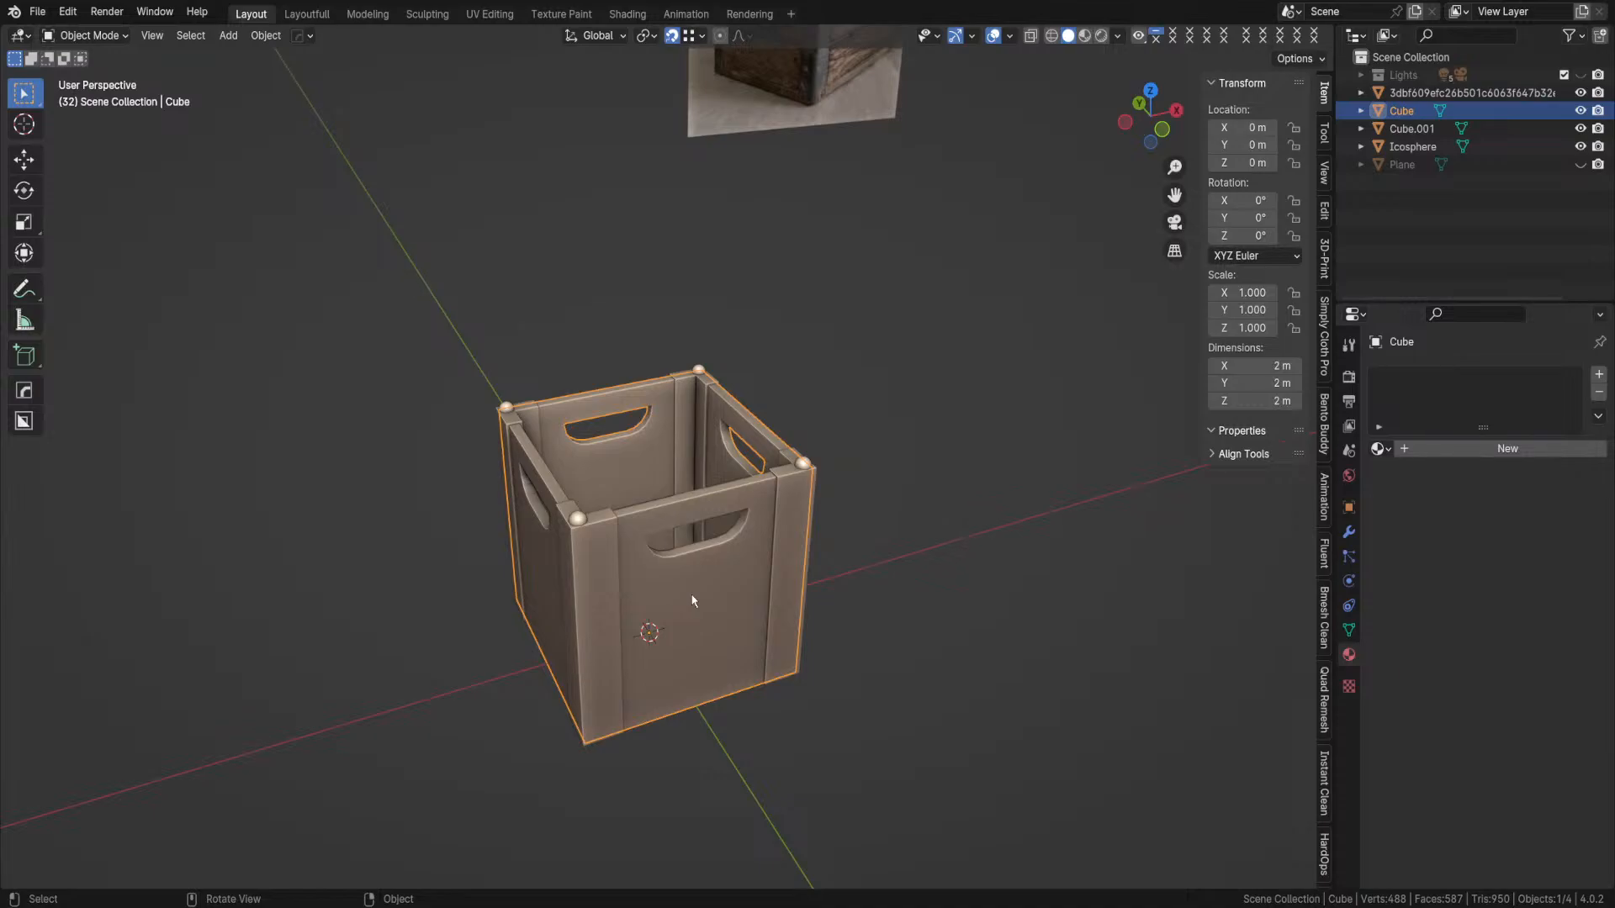
scroll(710, 510, "down", 1)
middle_click_drag(768, 456, 748, 352)
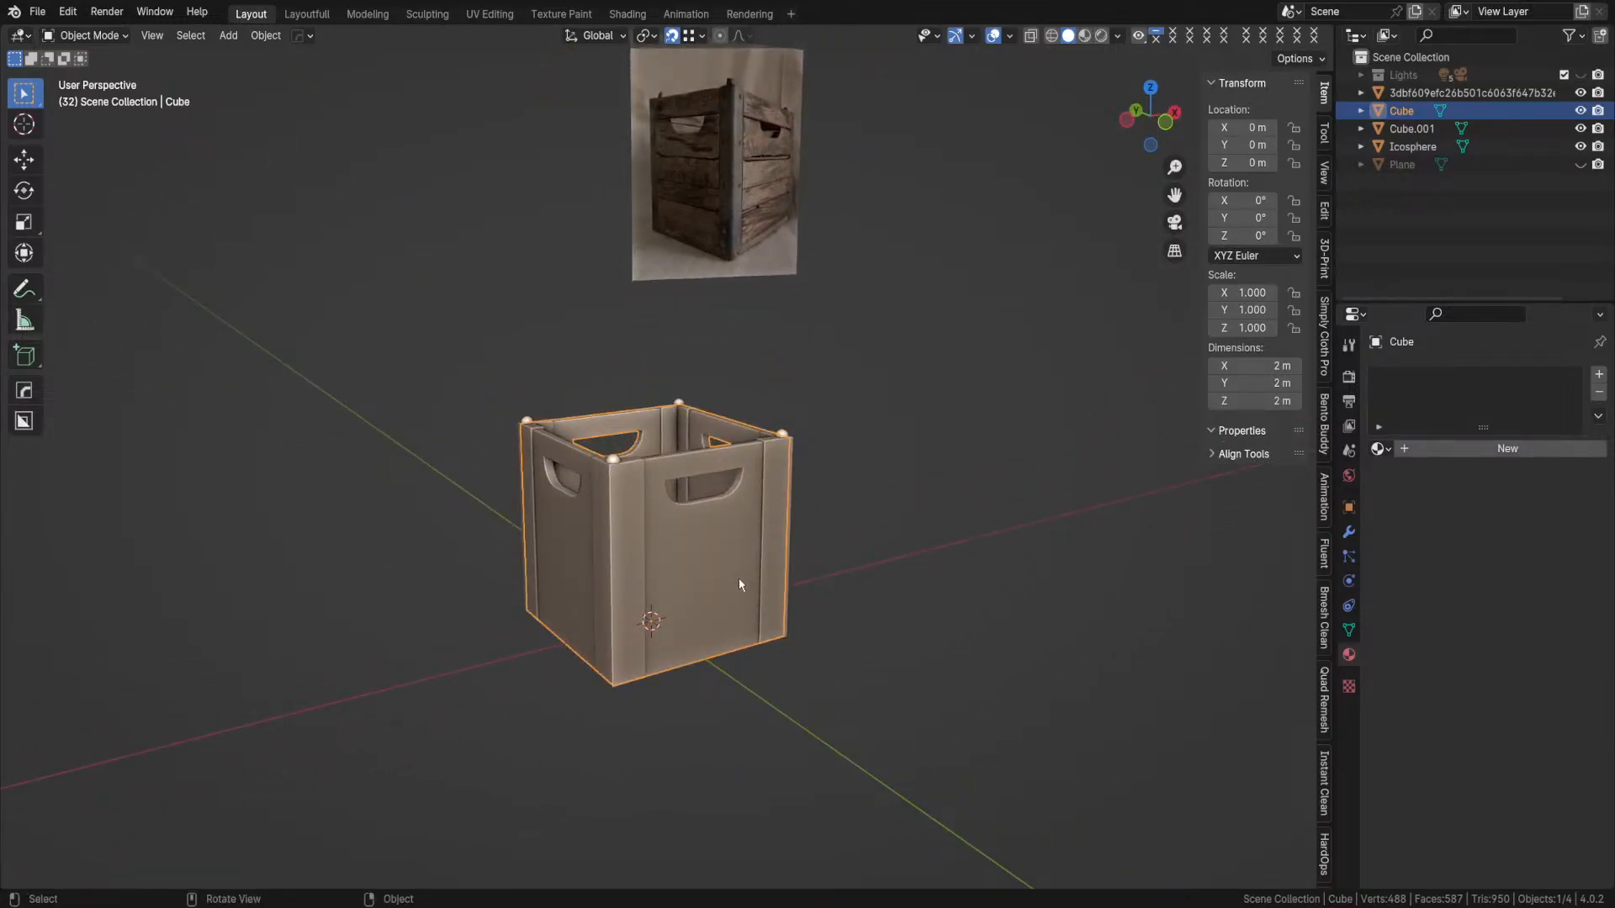
scroll(739, 584, "up", 1)
scroll(732, 626, "up", 2)
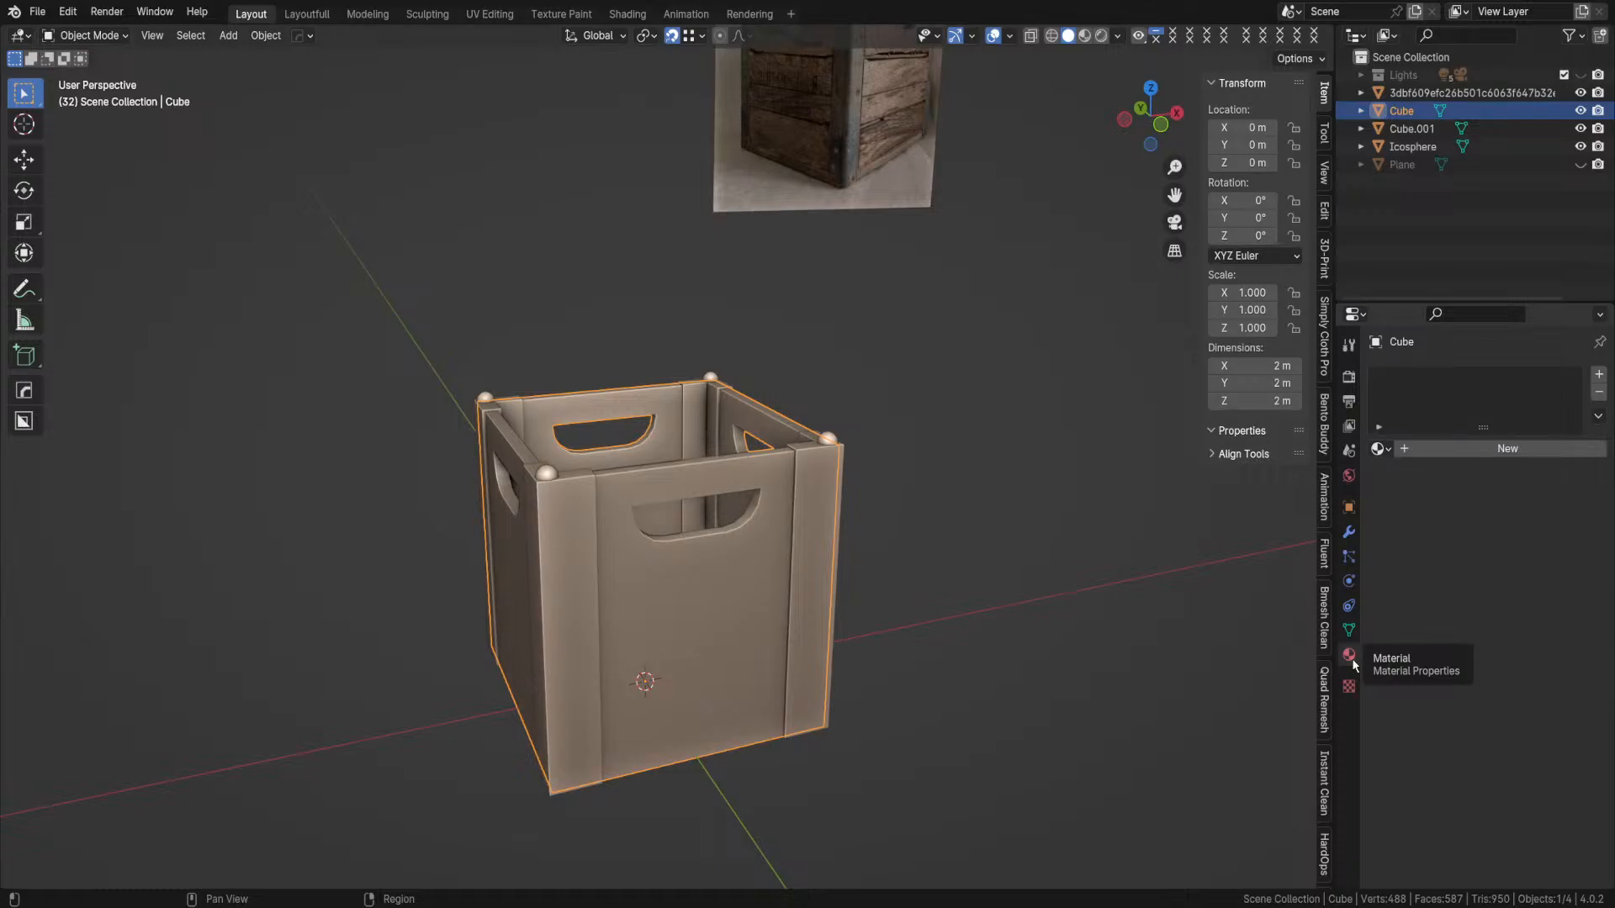
left_click(1425, 452)
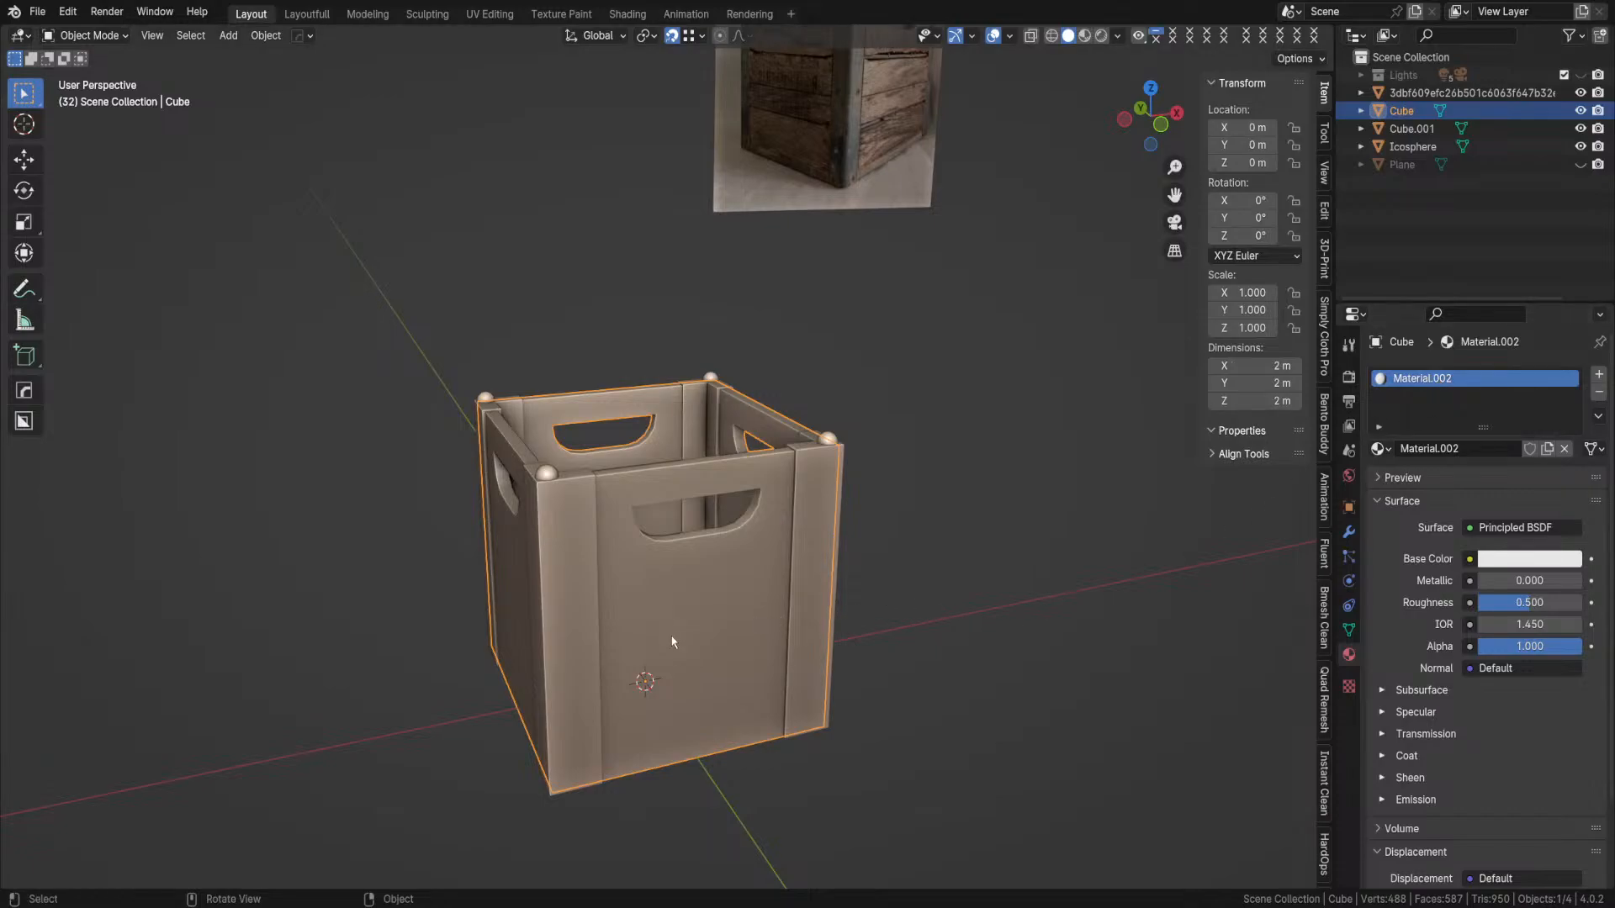
- Add a separate new material to the corner posts and another one to the post-top spheres
left_click(567, 557)
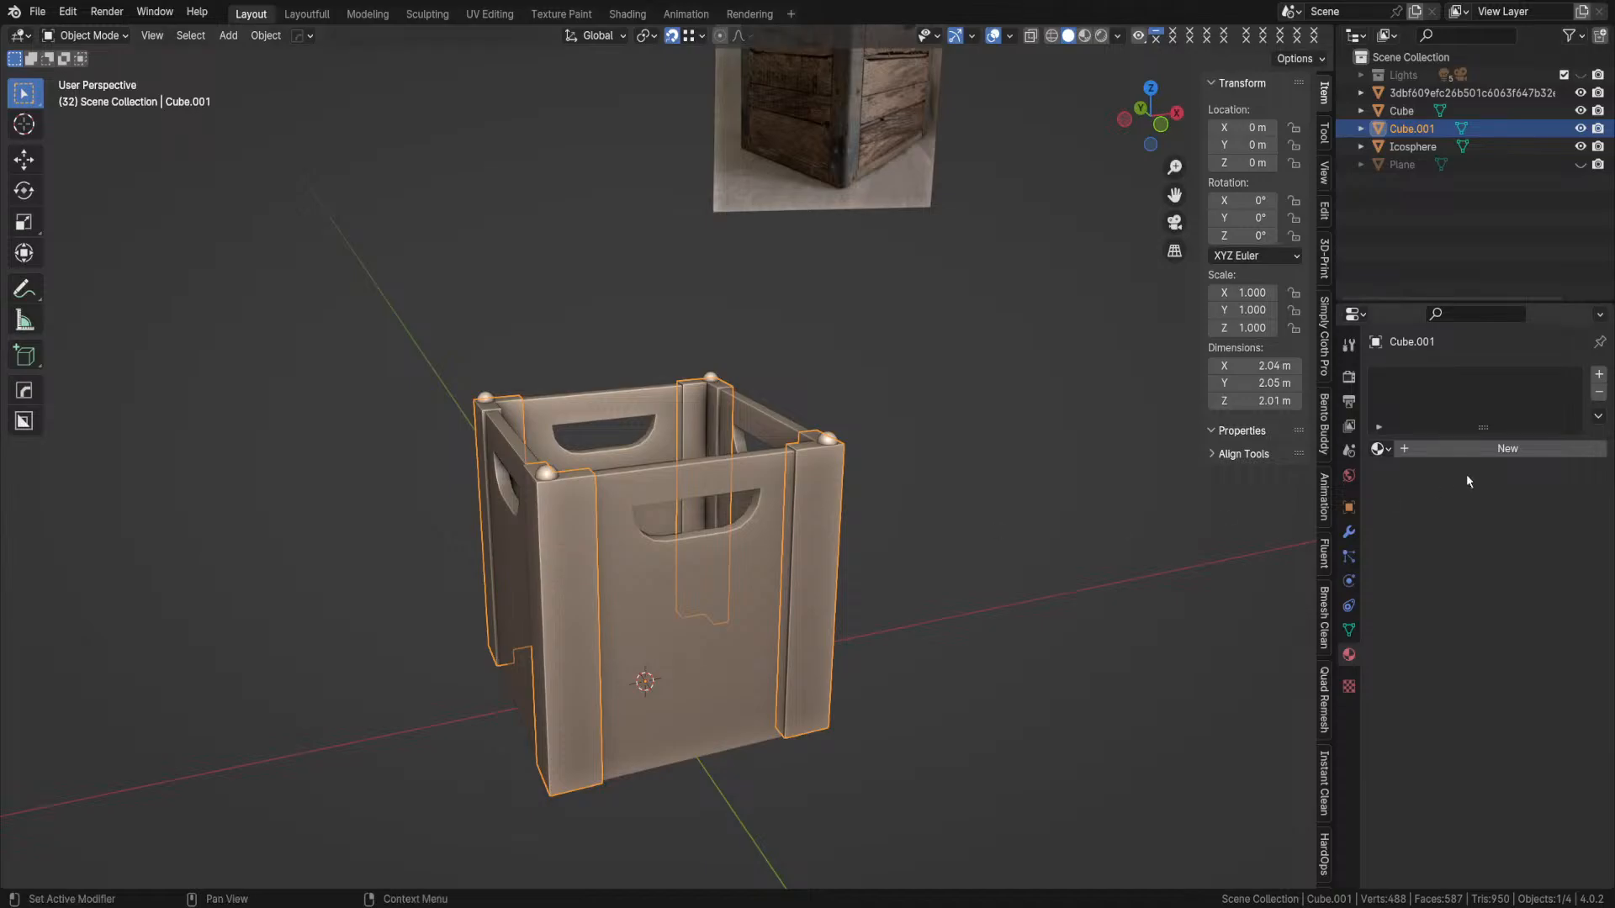
left_click(1430, 450)
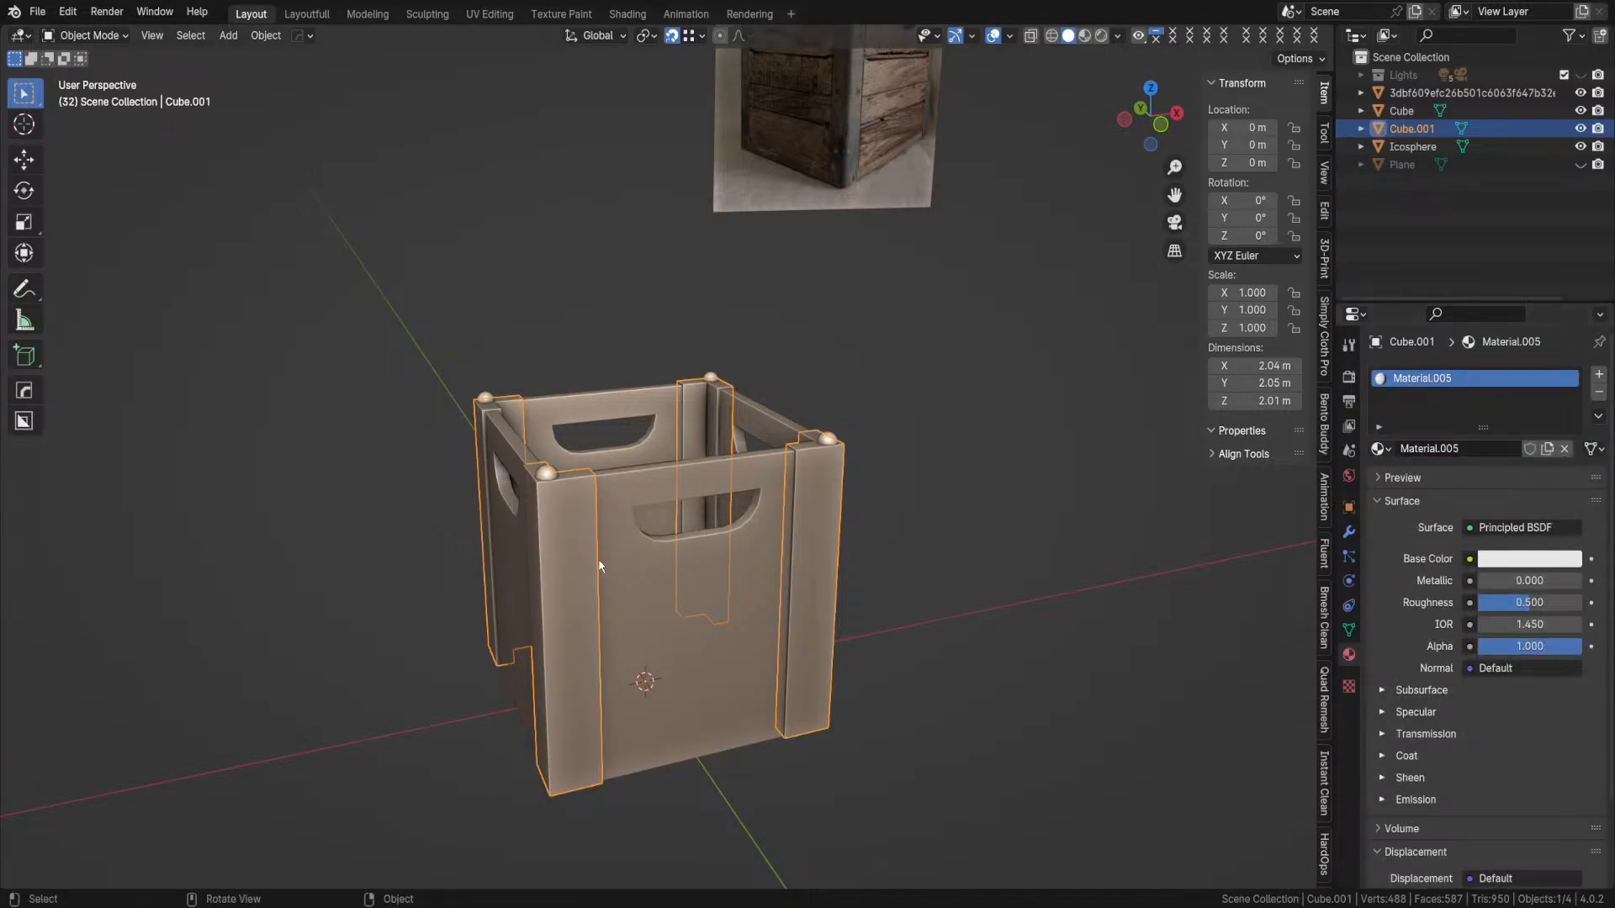
left_click(548, 477)
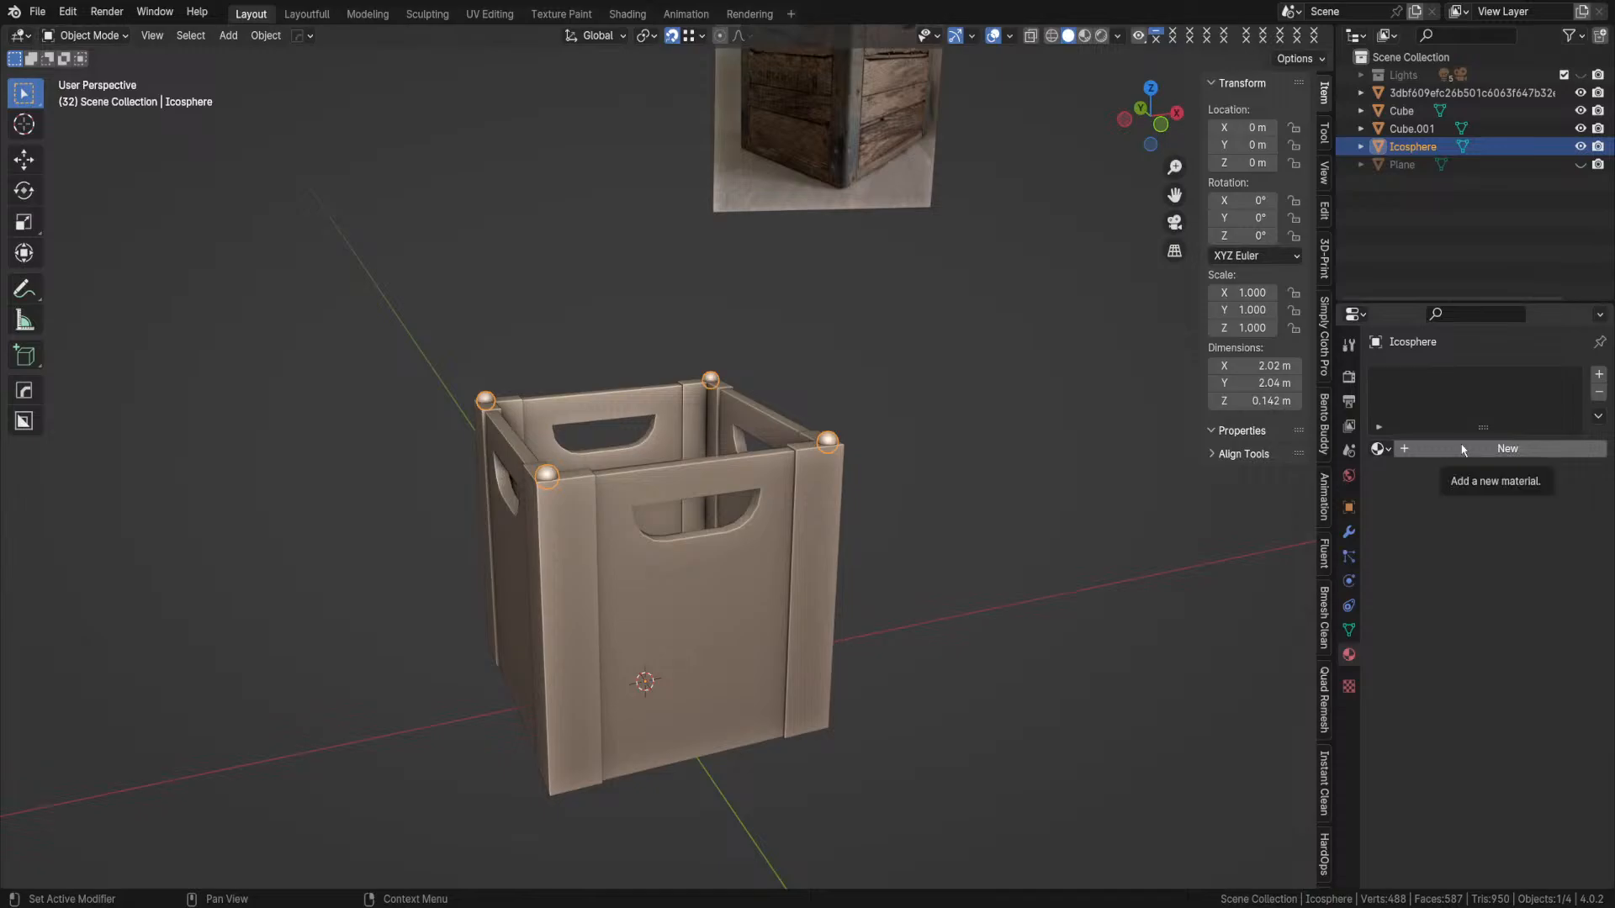
left_click(1434, 448)
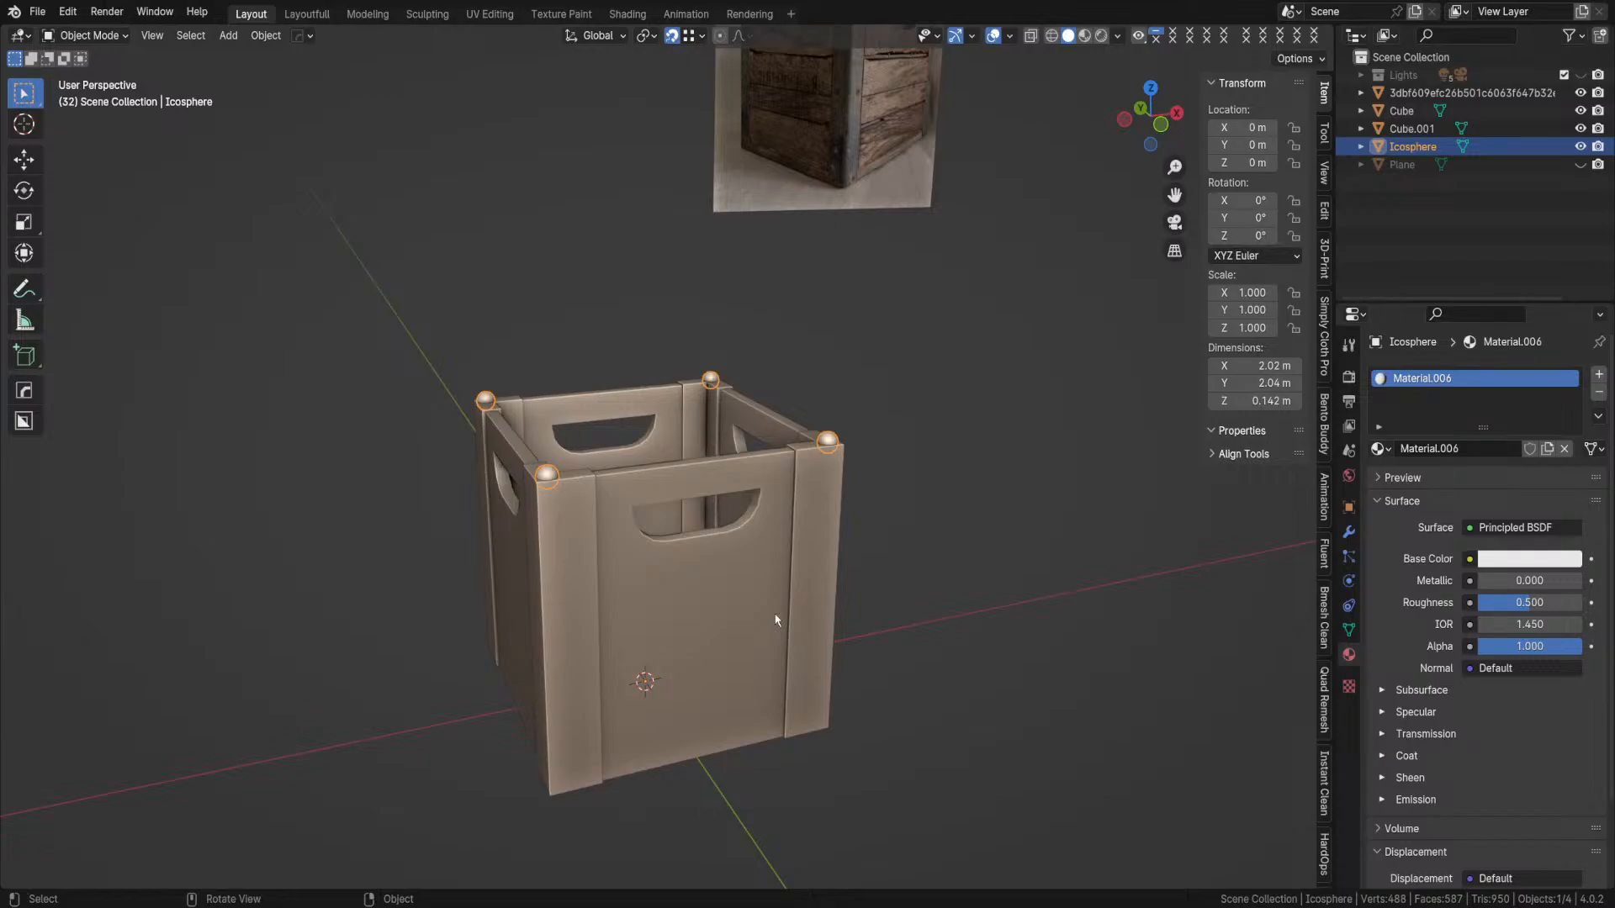
- Join the crate body, the corner posts and the spheres into one object, with the spheres as the active object
left_click(571, 515)
left_click(646, 593)
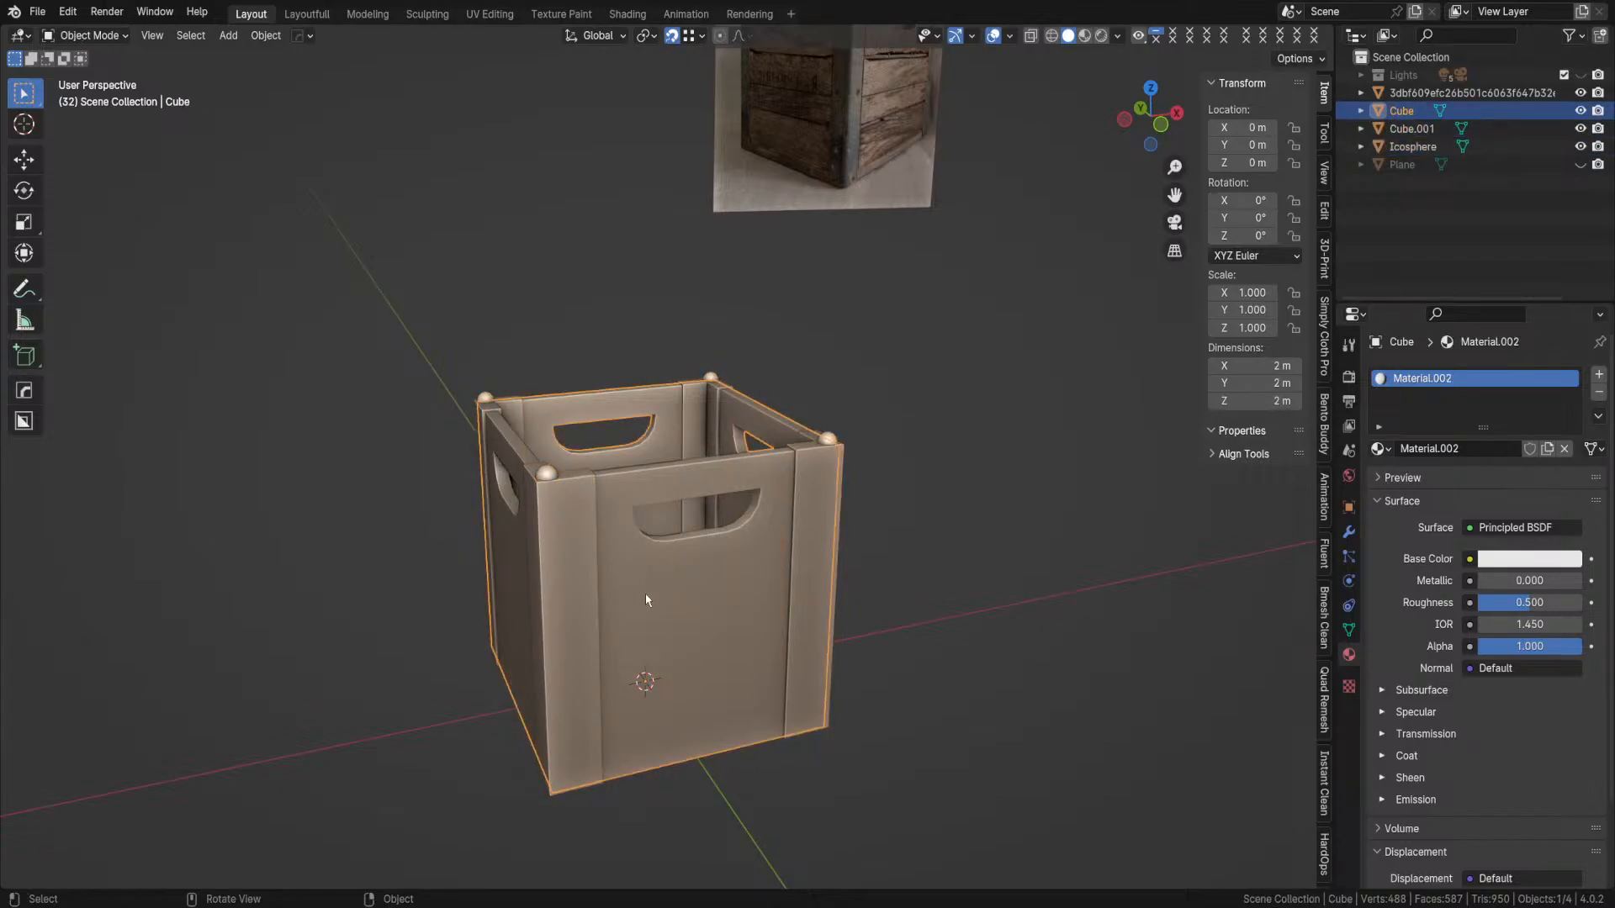
left_click(571, 562)
left_click(546, 477)
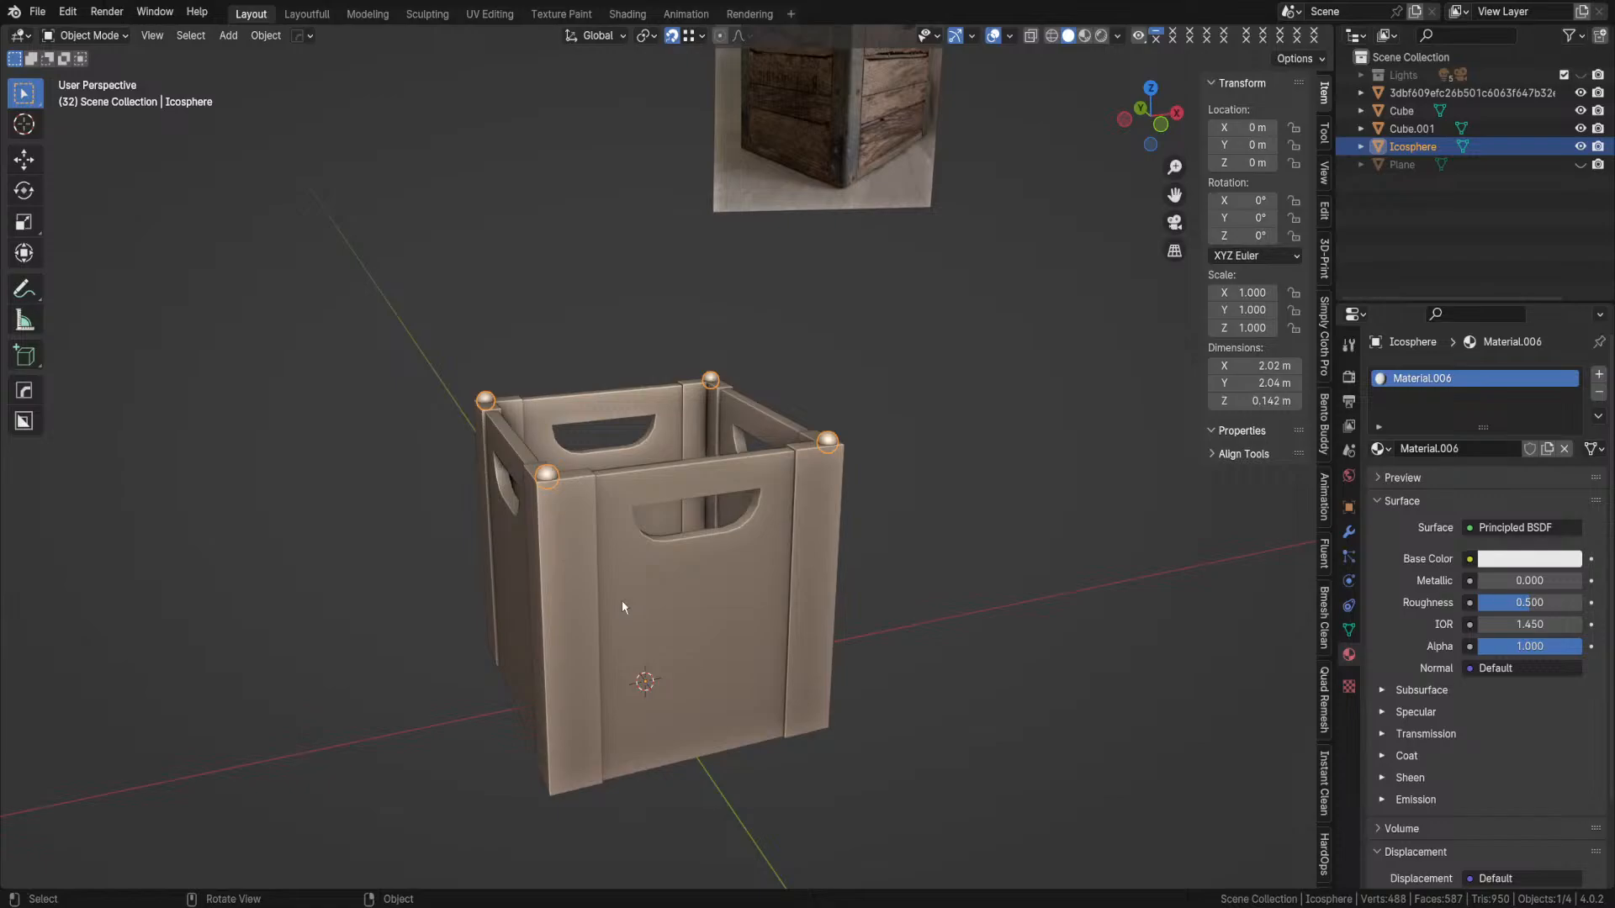
left_click(671, 600)
left_click(568, 547, "shift")
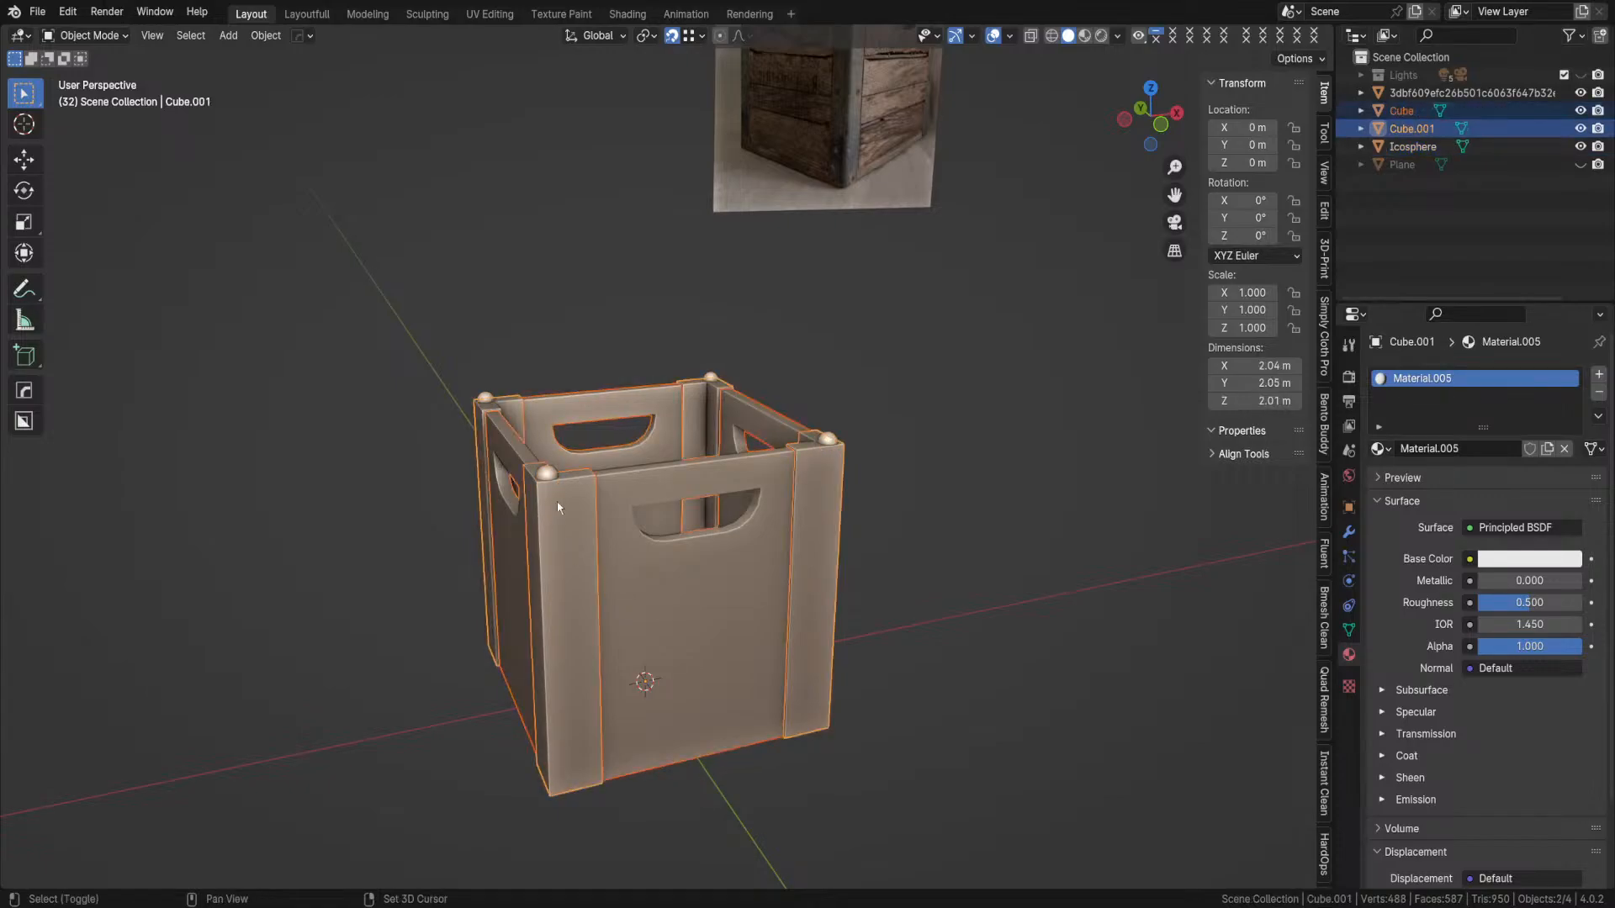
left_click(548, 476, "shift")
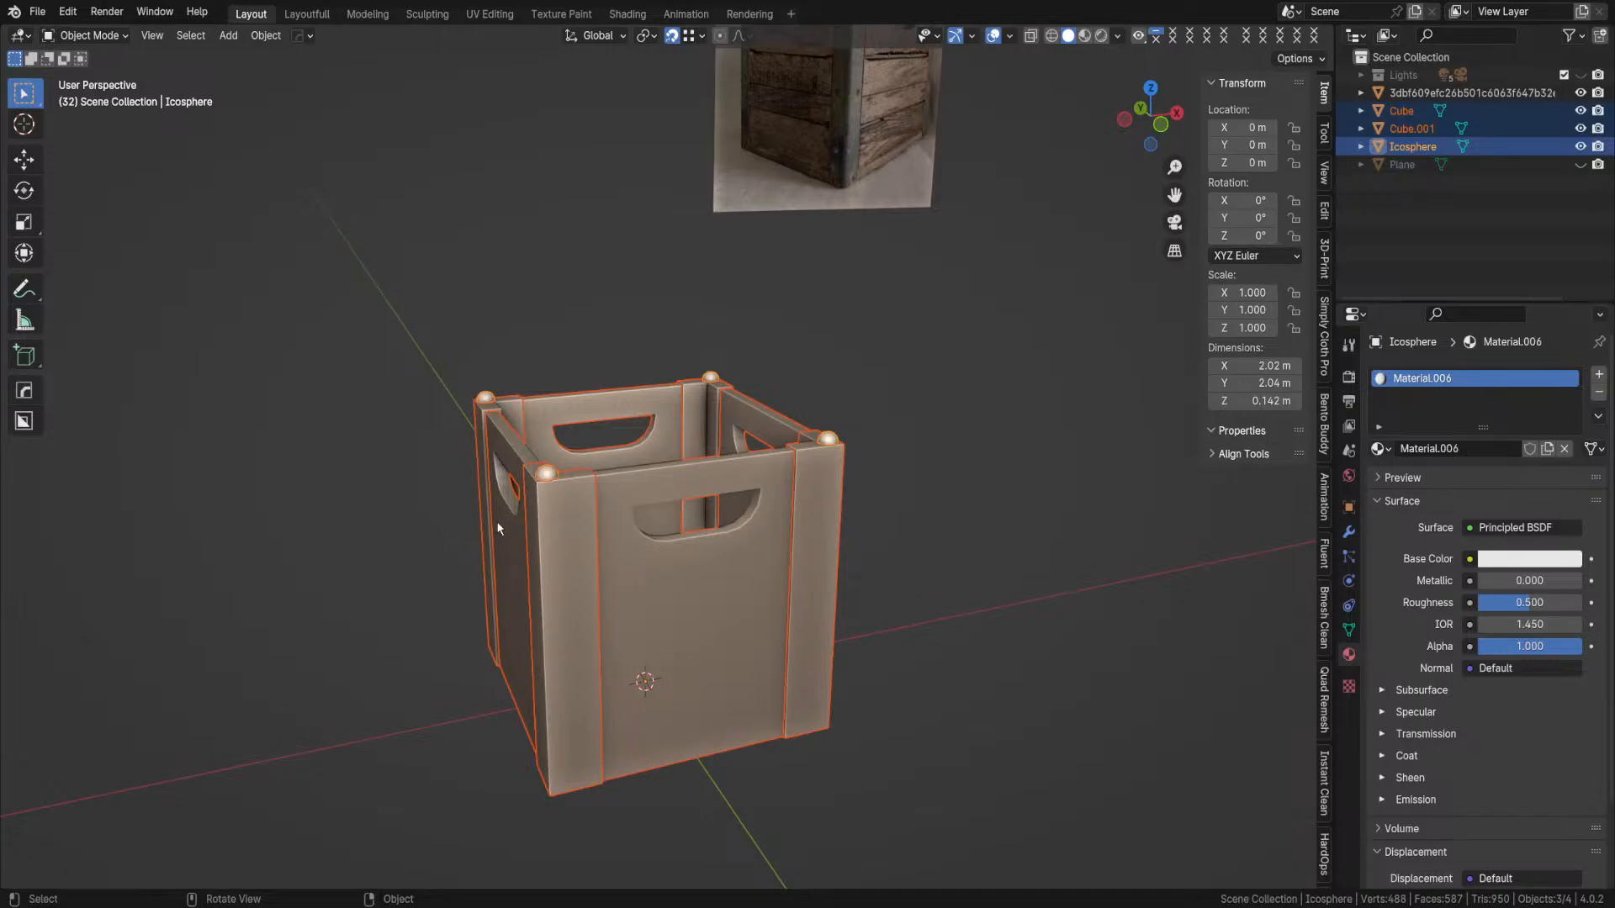
key("ctrl+j")
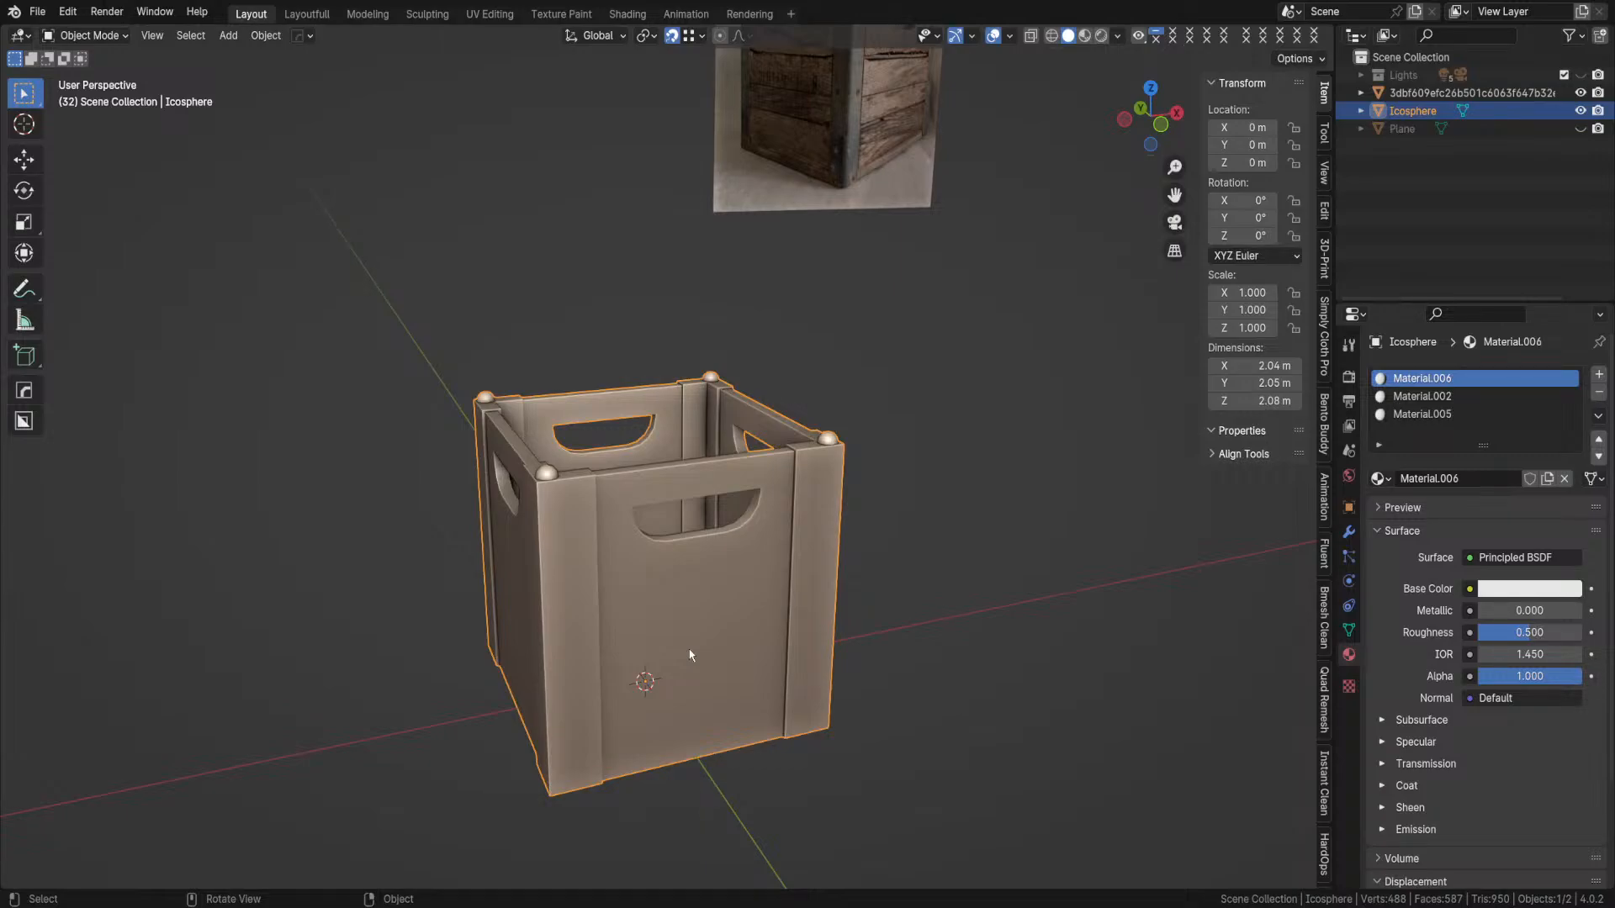
- In face editing of the joined object, rename the material used by the front wall to Crate
key("ctrl+Tab")
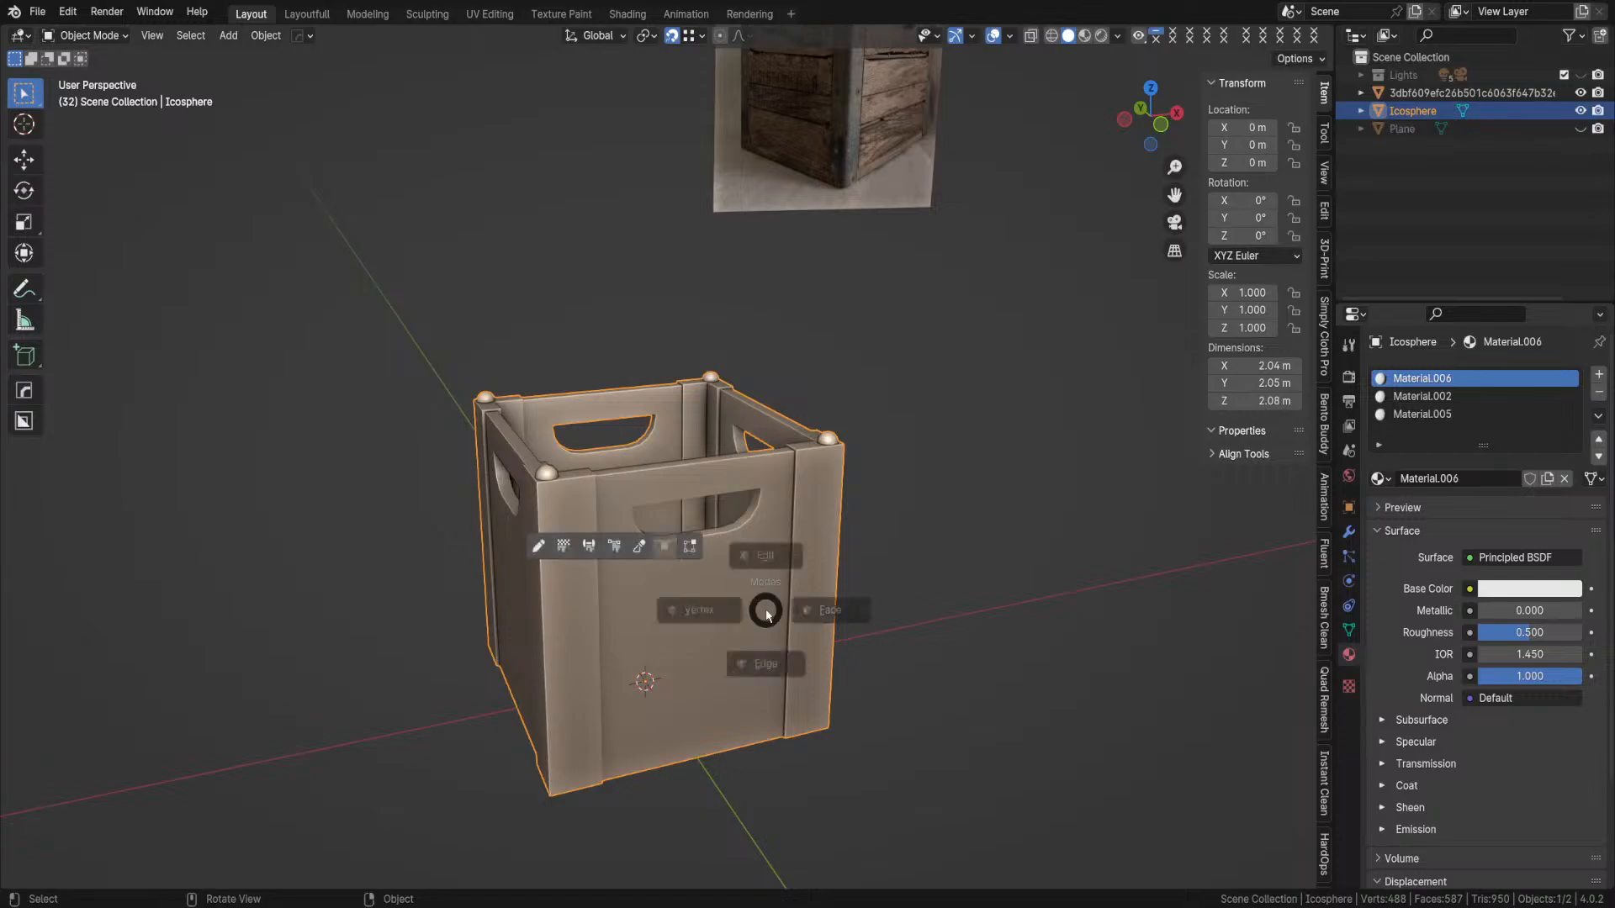
left_click(889, 605)
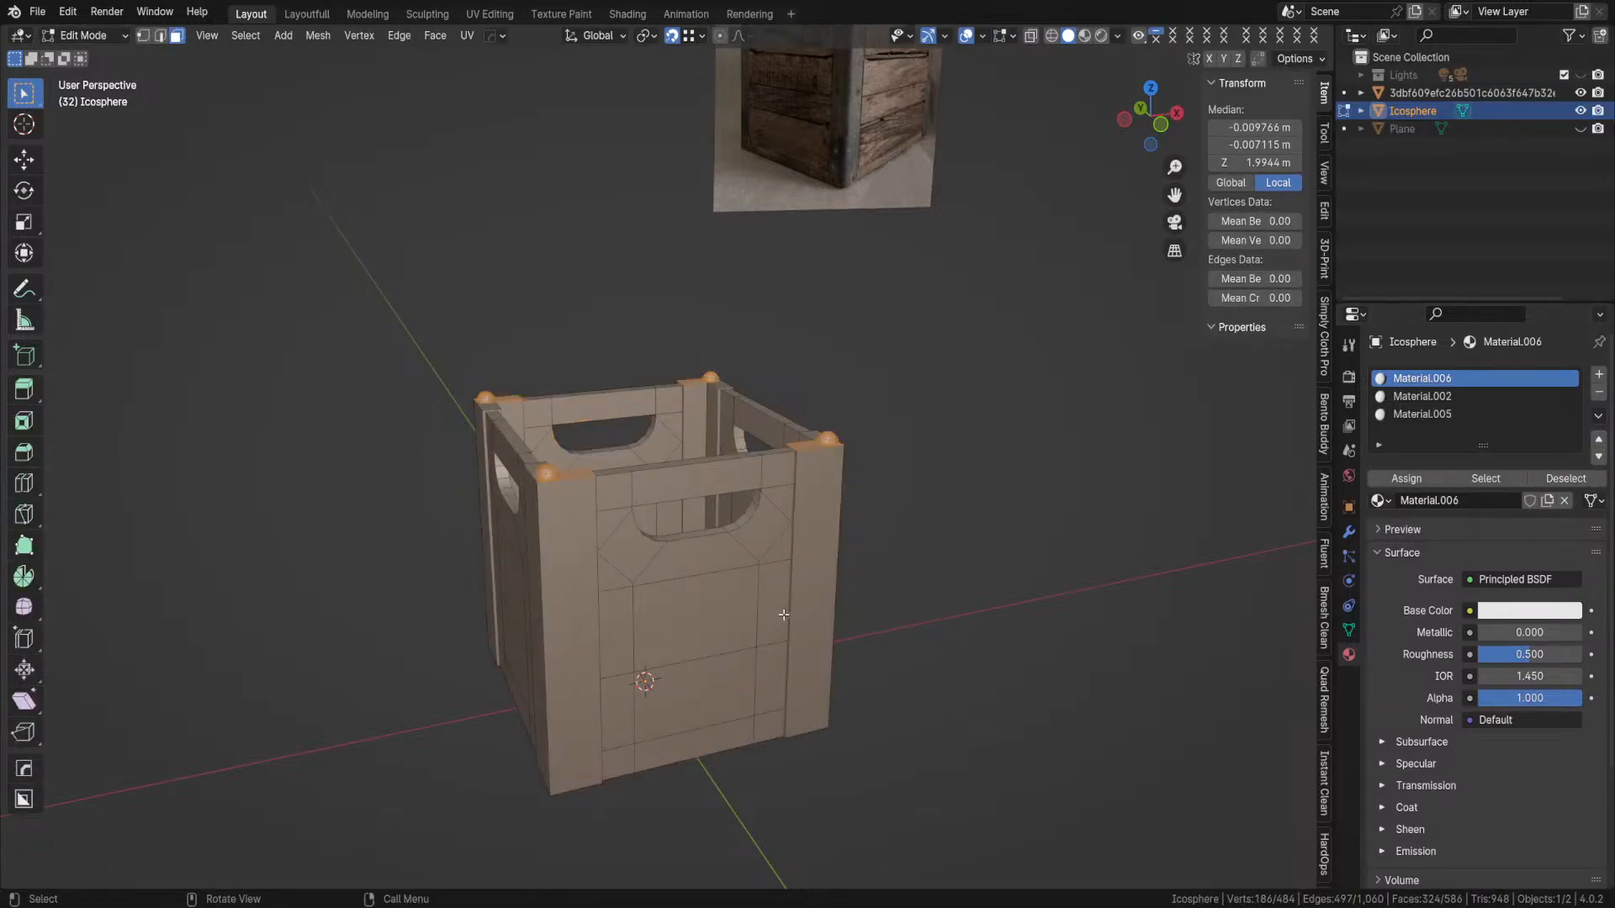
left_click(699, 625)
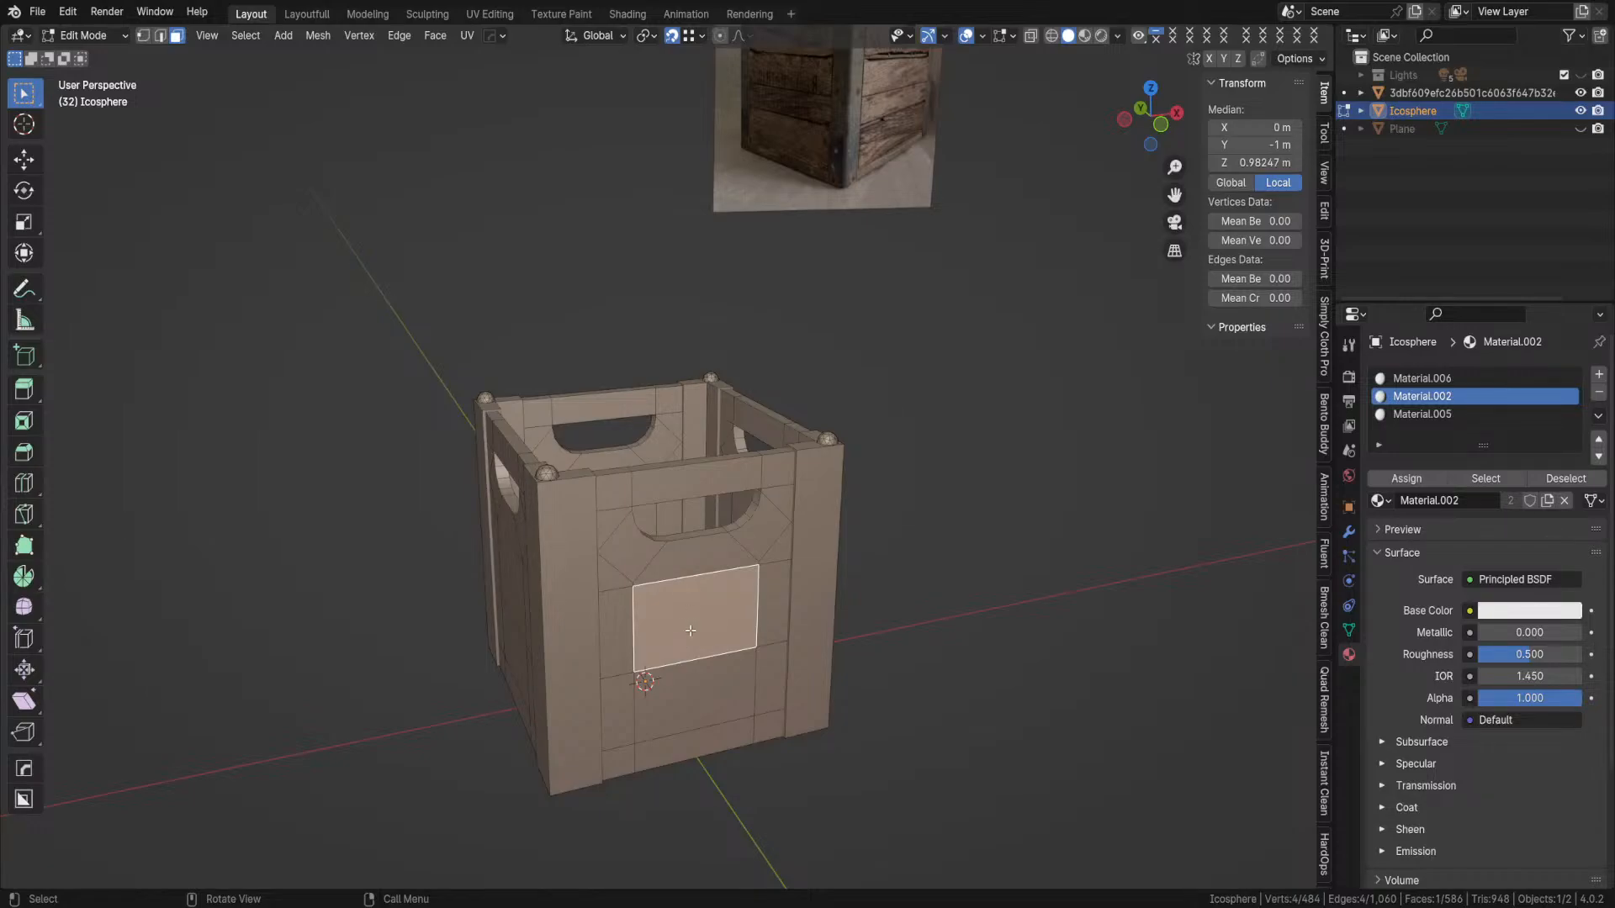
left_click(1469, 500)
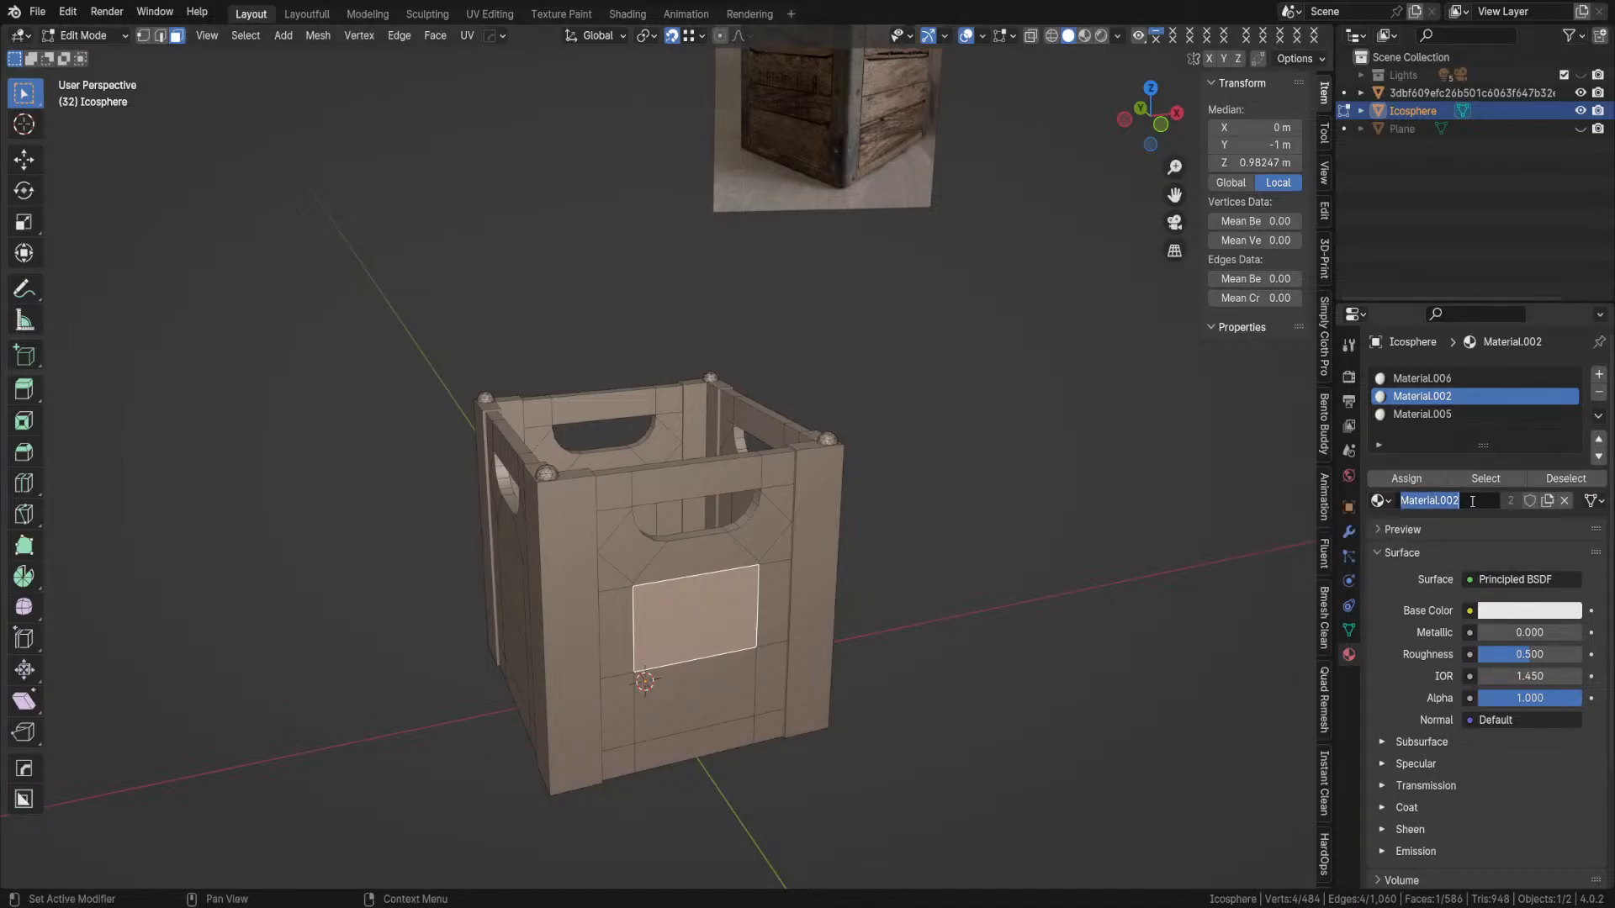
type("Crate")
key("Return")
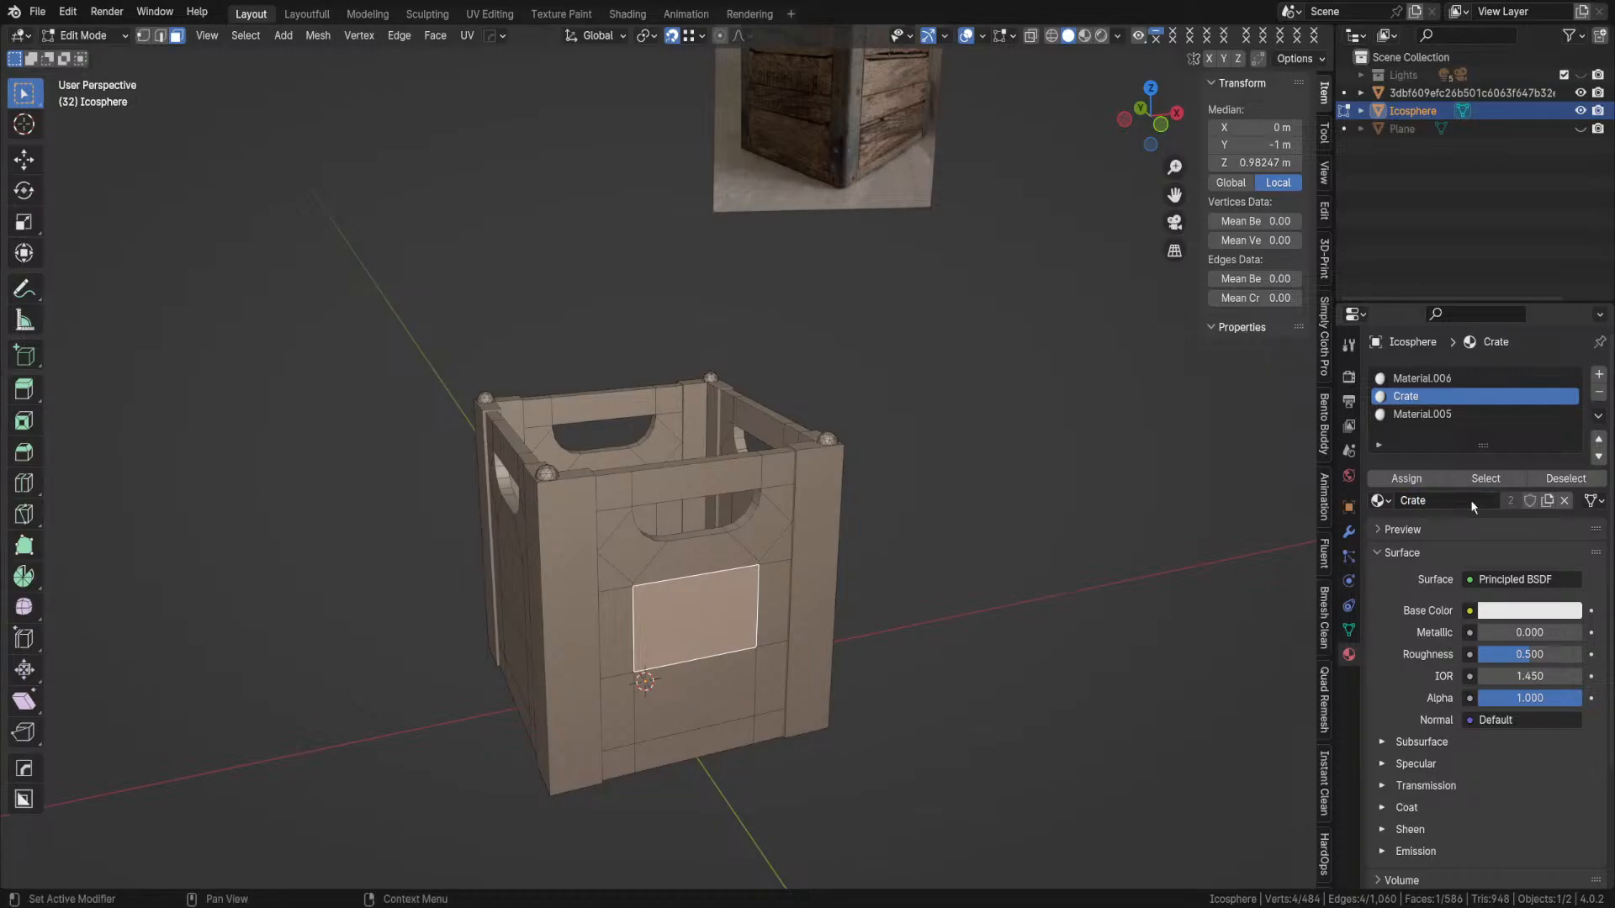
- Rename the material used by the corner post faces to Metal
left_click(567, 528)
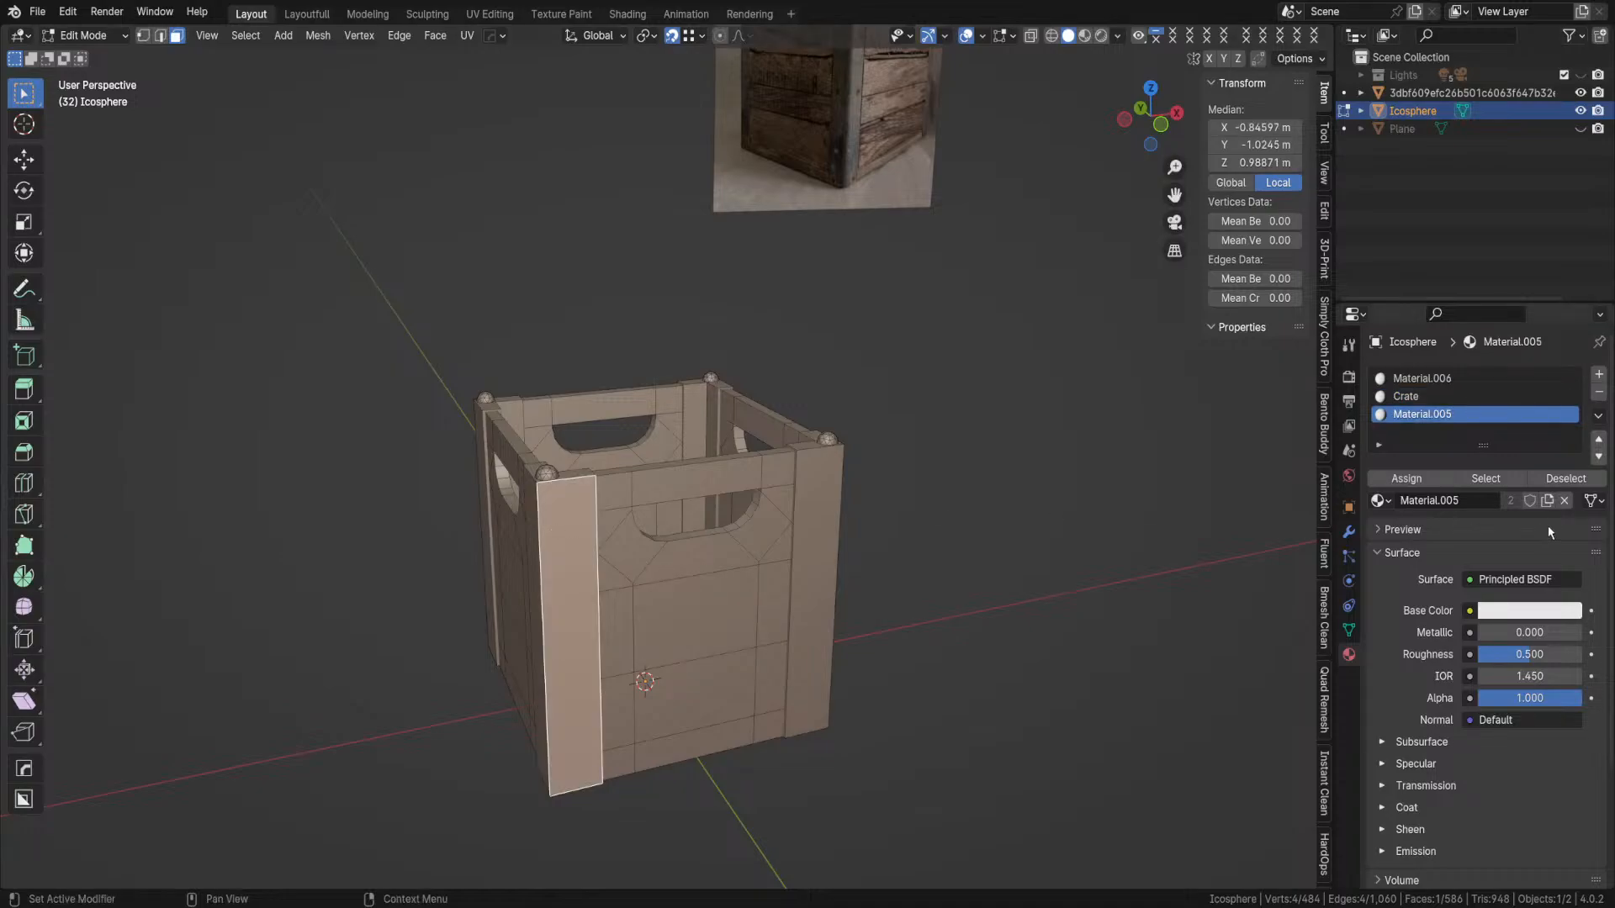
left_click(1434, 500)
type("Metal")
key("Return")
- Rename the material used by the sphere faces to Balls and return to Object Mode
left_click(828, 439)
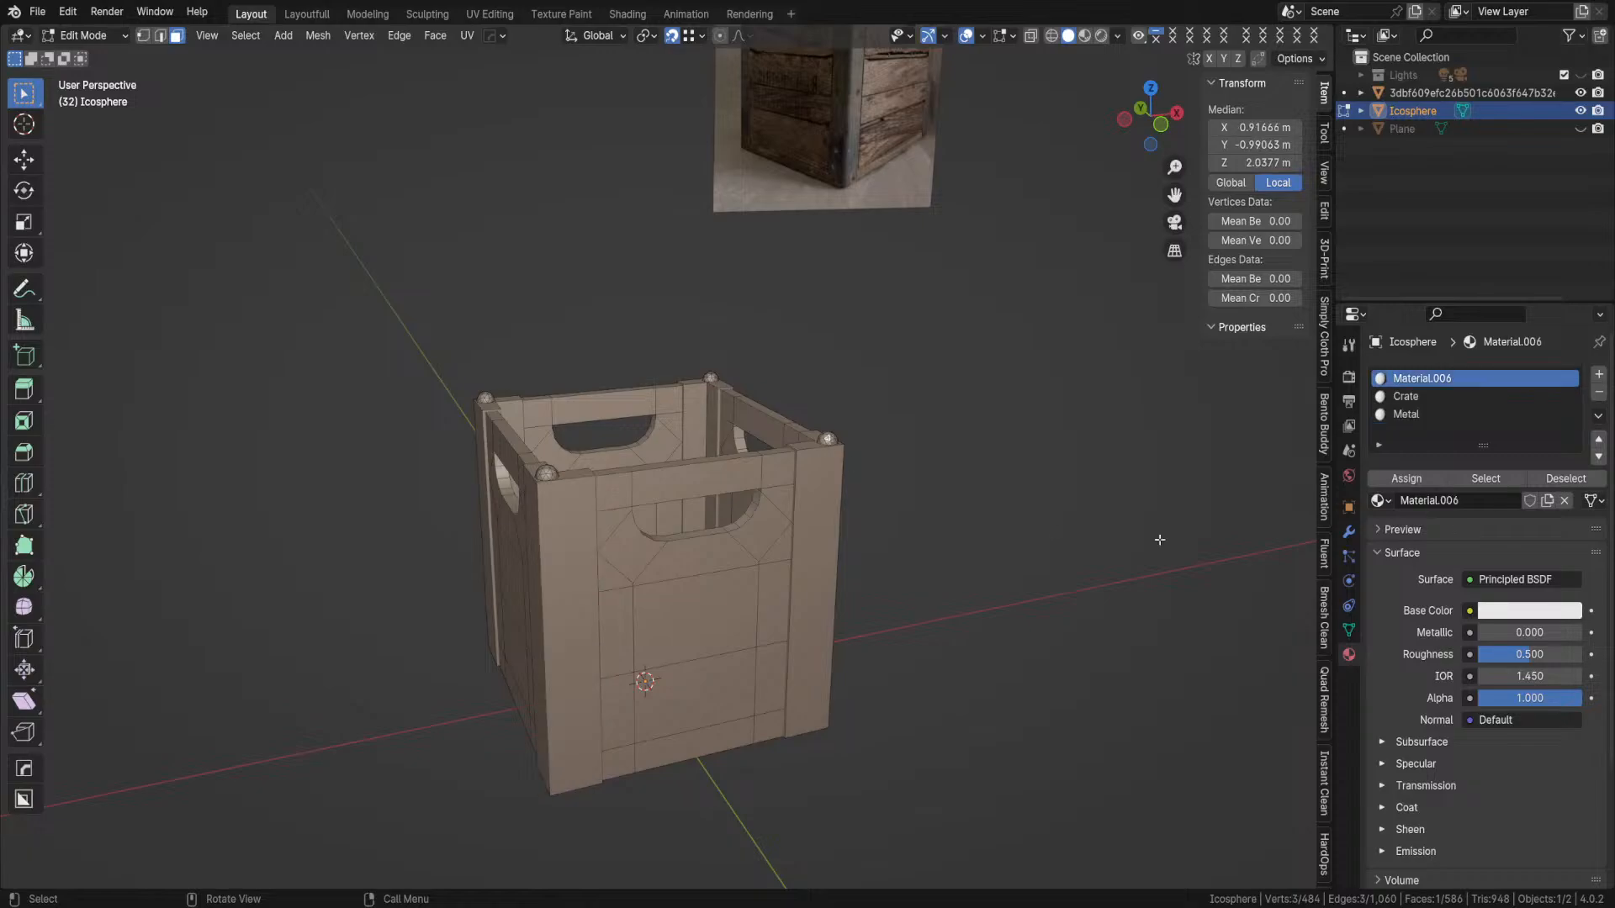
left_click(1488, 497)
type("Balls")
key("Return")
left_click(978, 624)
key("Tab")
left_click(991, 545)
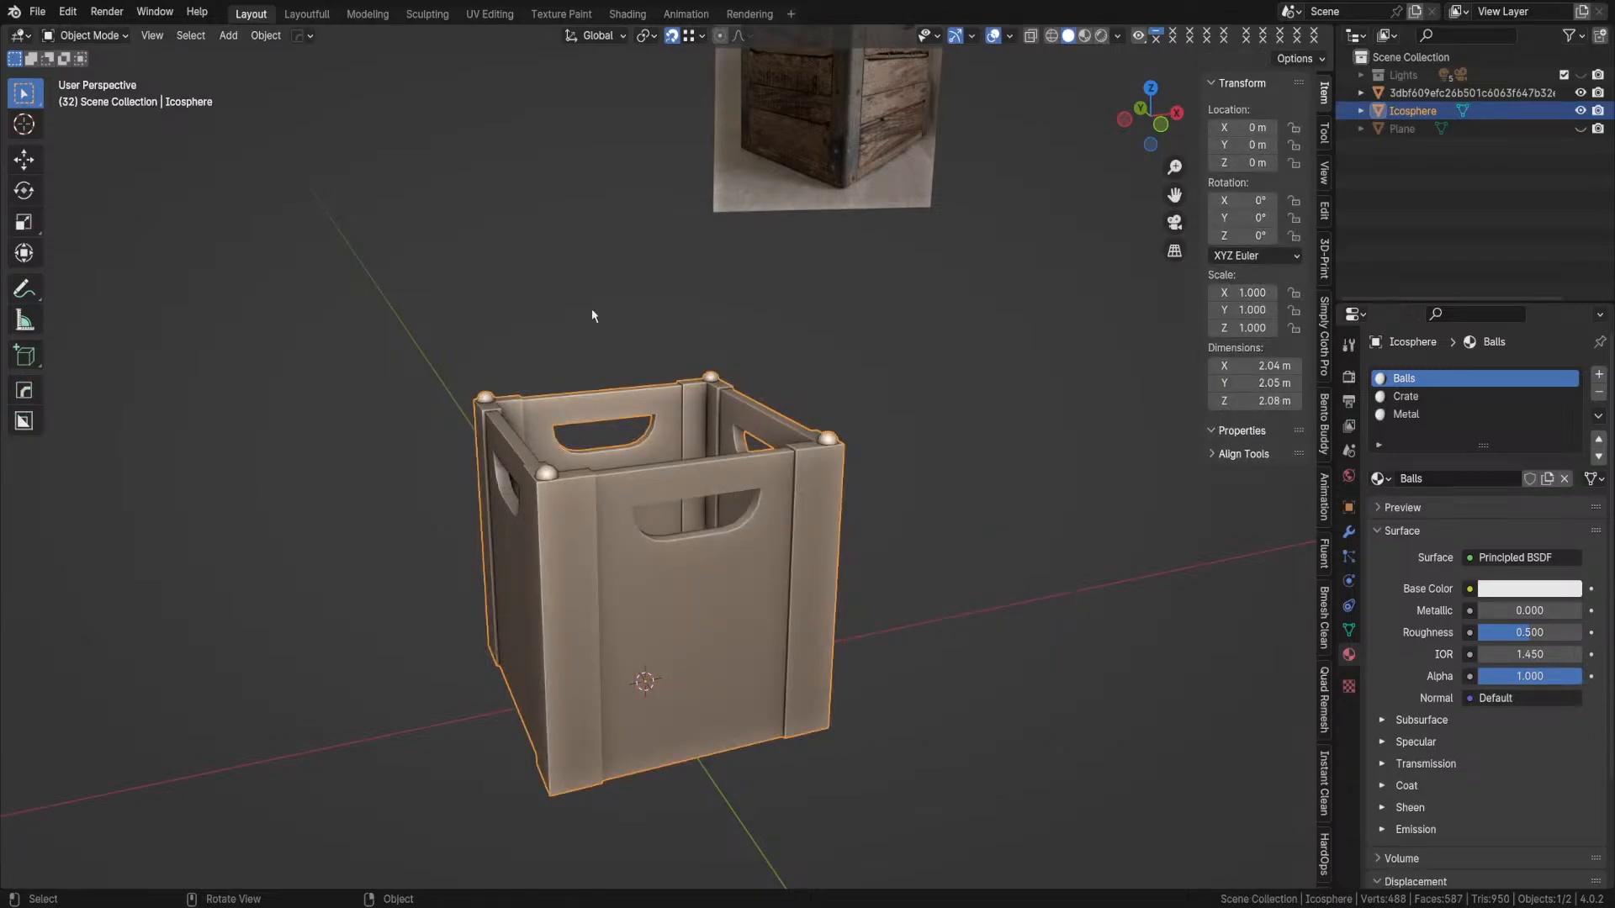
- Switch to the UV Editing workspace with the joined crate in view
scroll(572, 376, "down", 4)
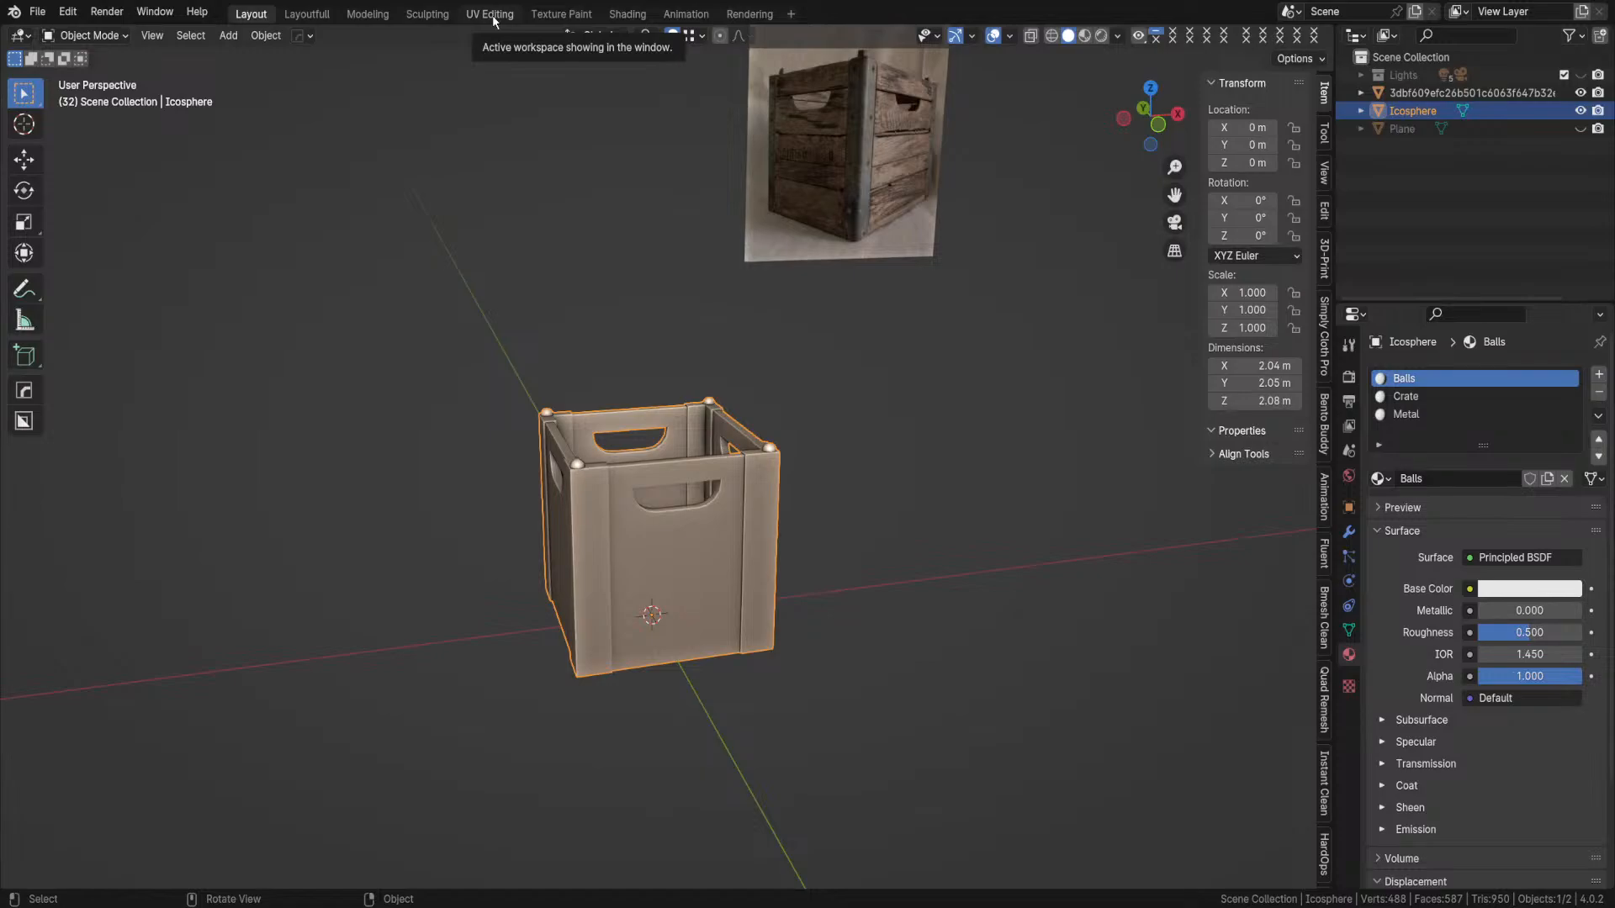
left_click(493, 14)
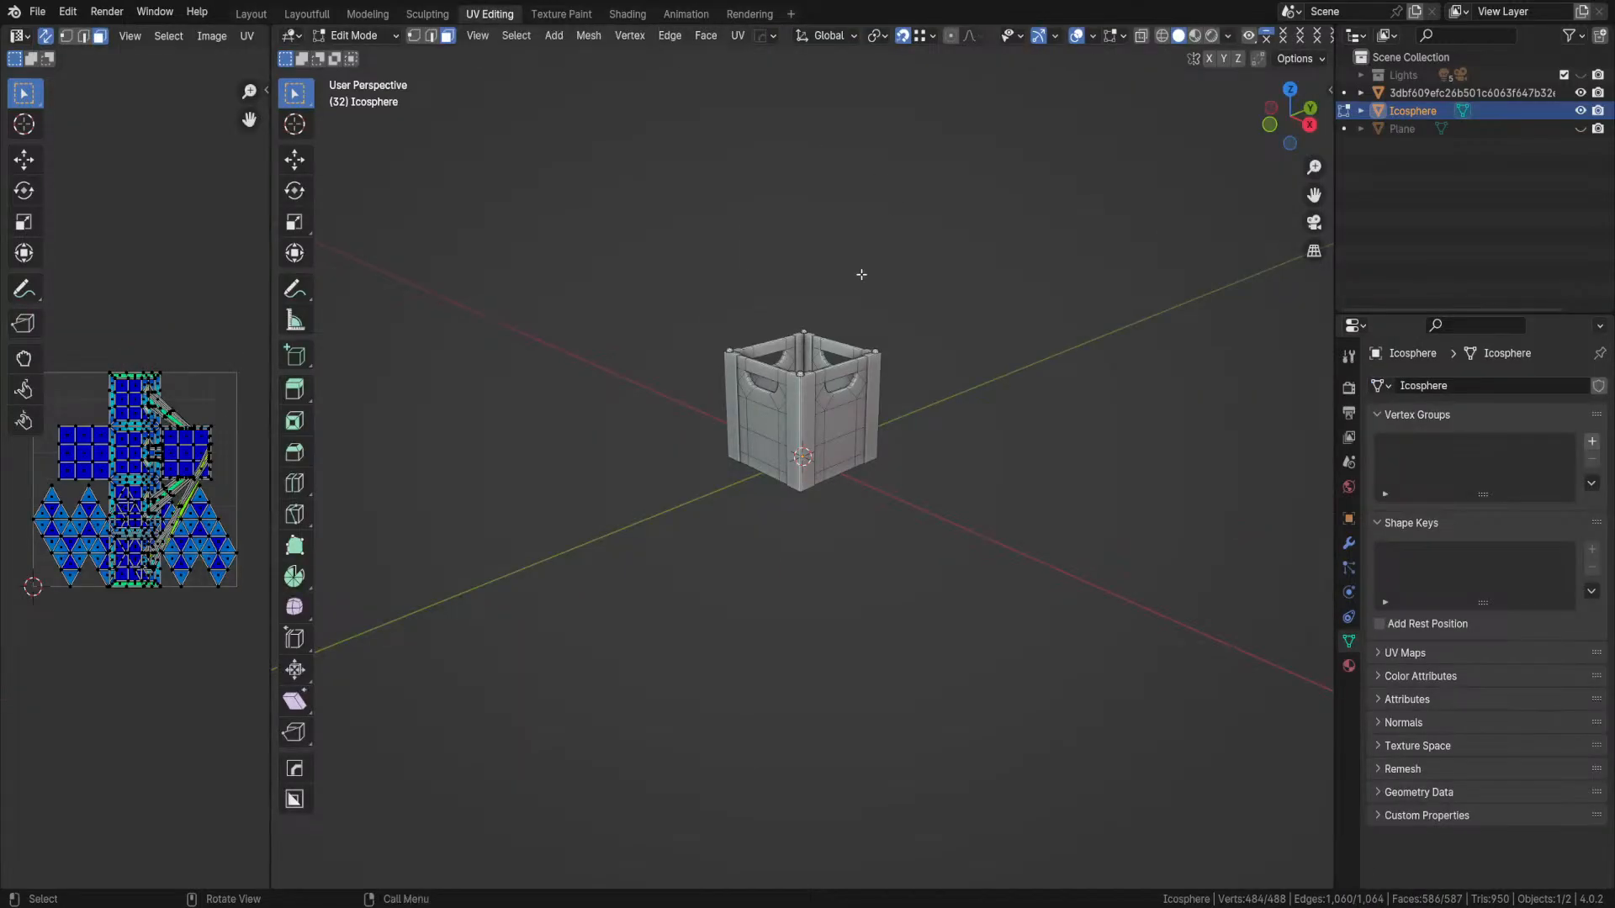
scroll(860, 275, "up", 3)
scroll(861, 274, "up", 2)
scroll(861, 274, "down", 3)
middle_click_drag(906, 207, 888, 353)
scroll(909, 385, "up", 2)
mouse_move(896, 253)
middle_mouse_down("shift")
mouse_move(912, 302)
mouse_move(867, 249)
middle_mouse_up("shift")
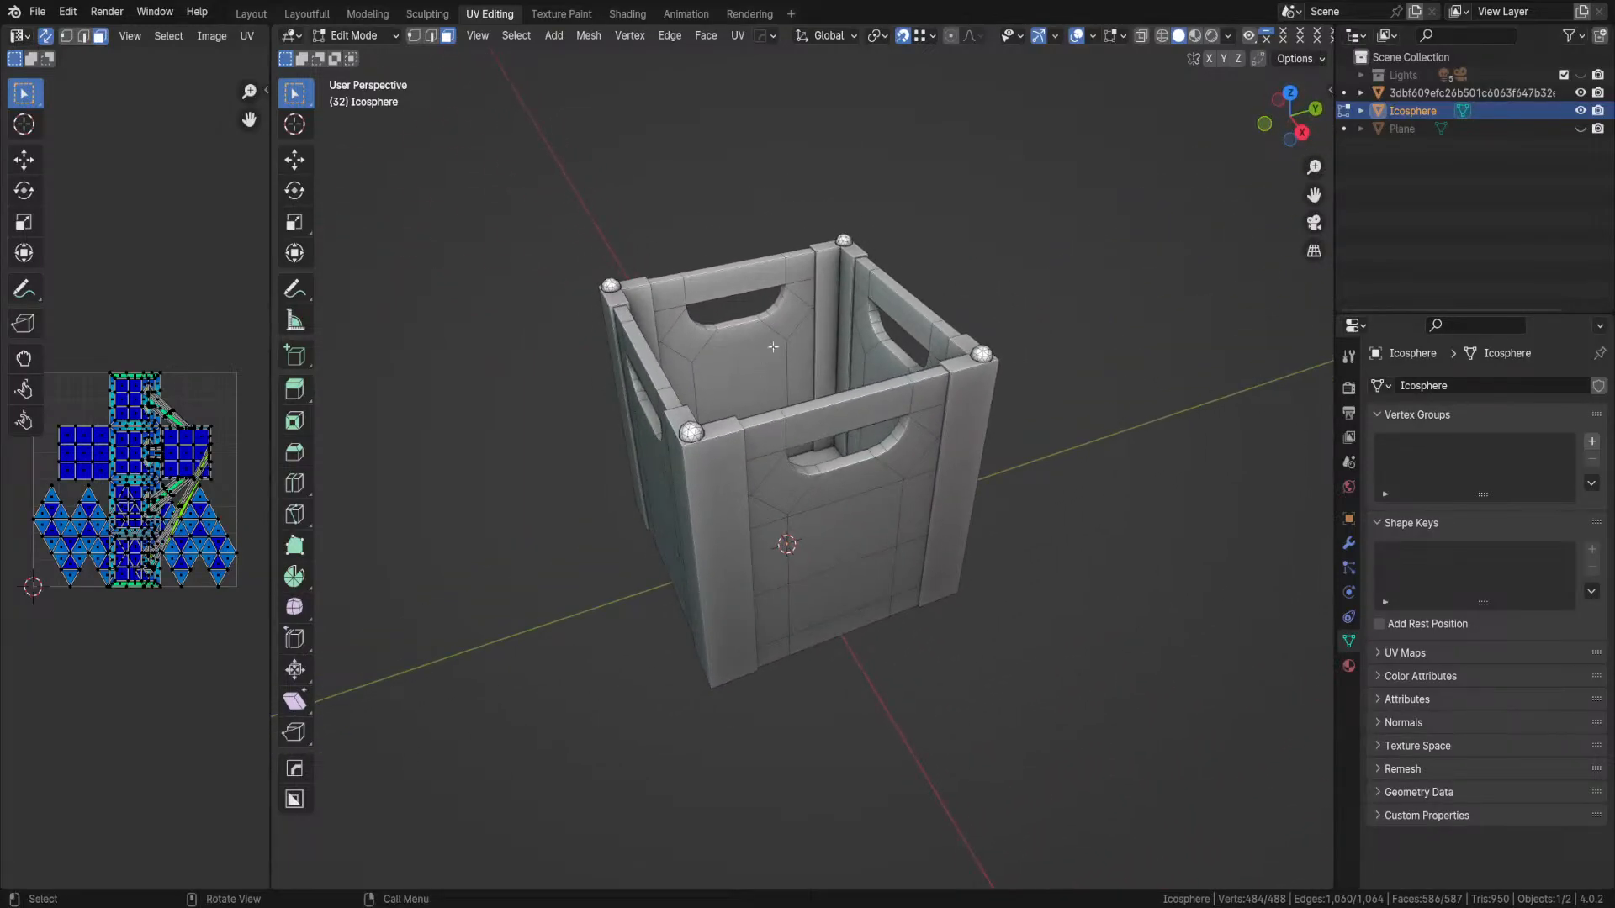
- Widen the UV editor beside the 3D view and show its sidebar of UV tools
left_click_drag(271, 472, 425, 471)
scroll(258, 471, "up", 2)
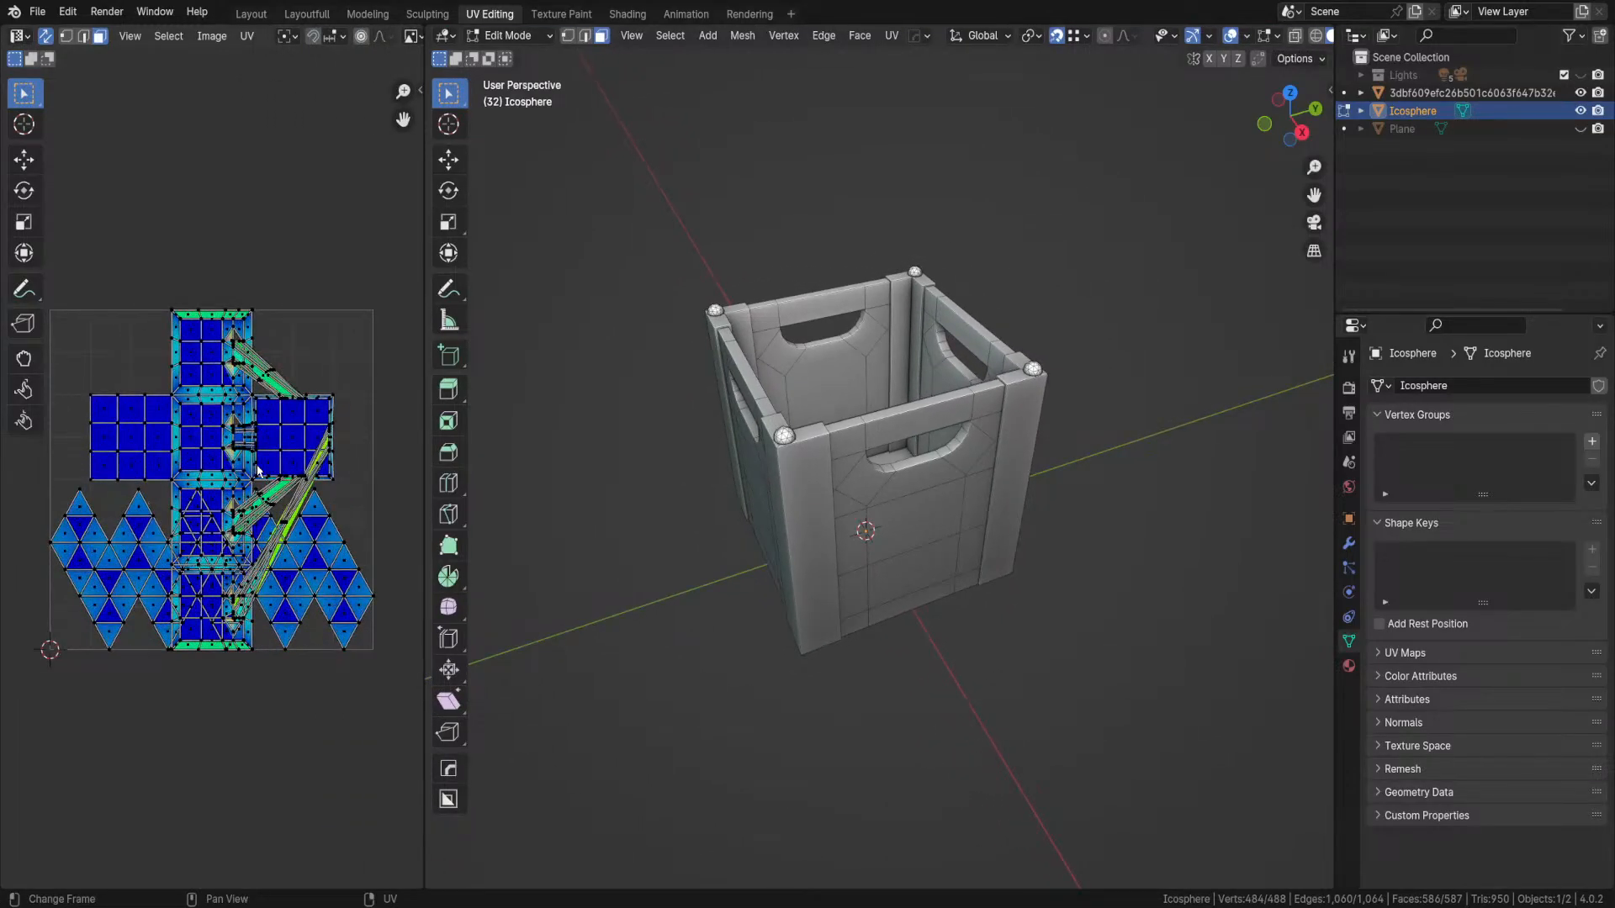
scroll(258, 471, "down", 1)
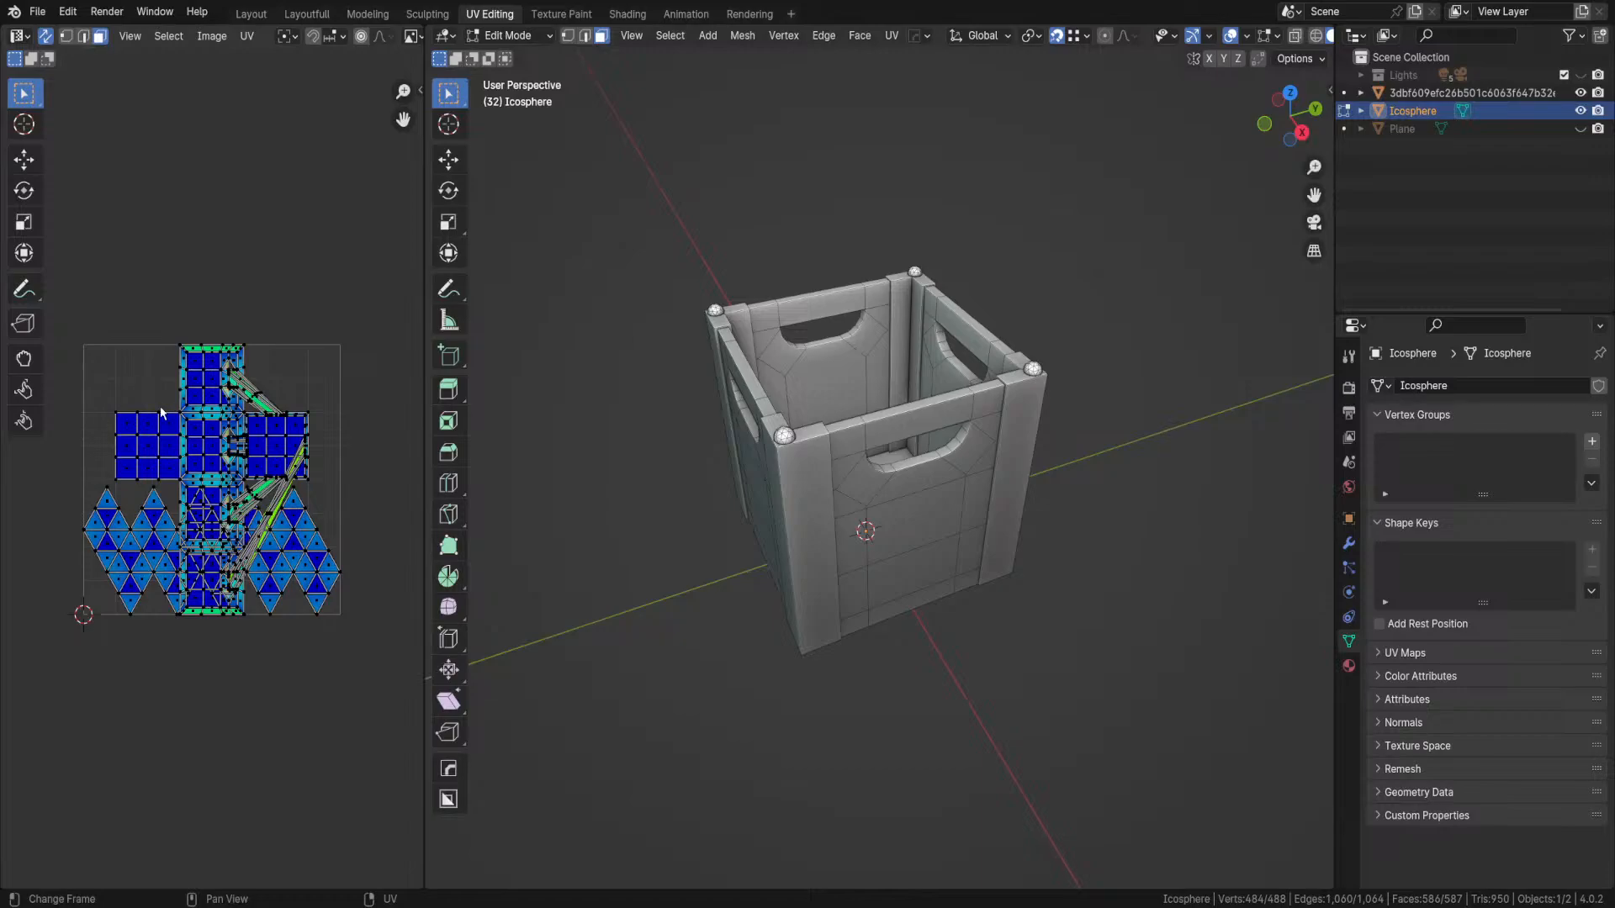
key("n")
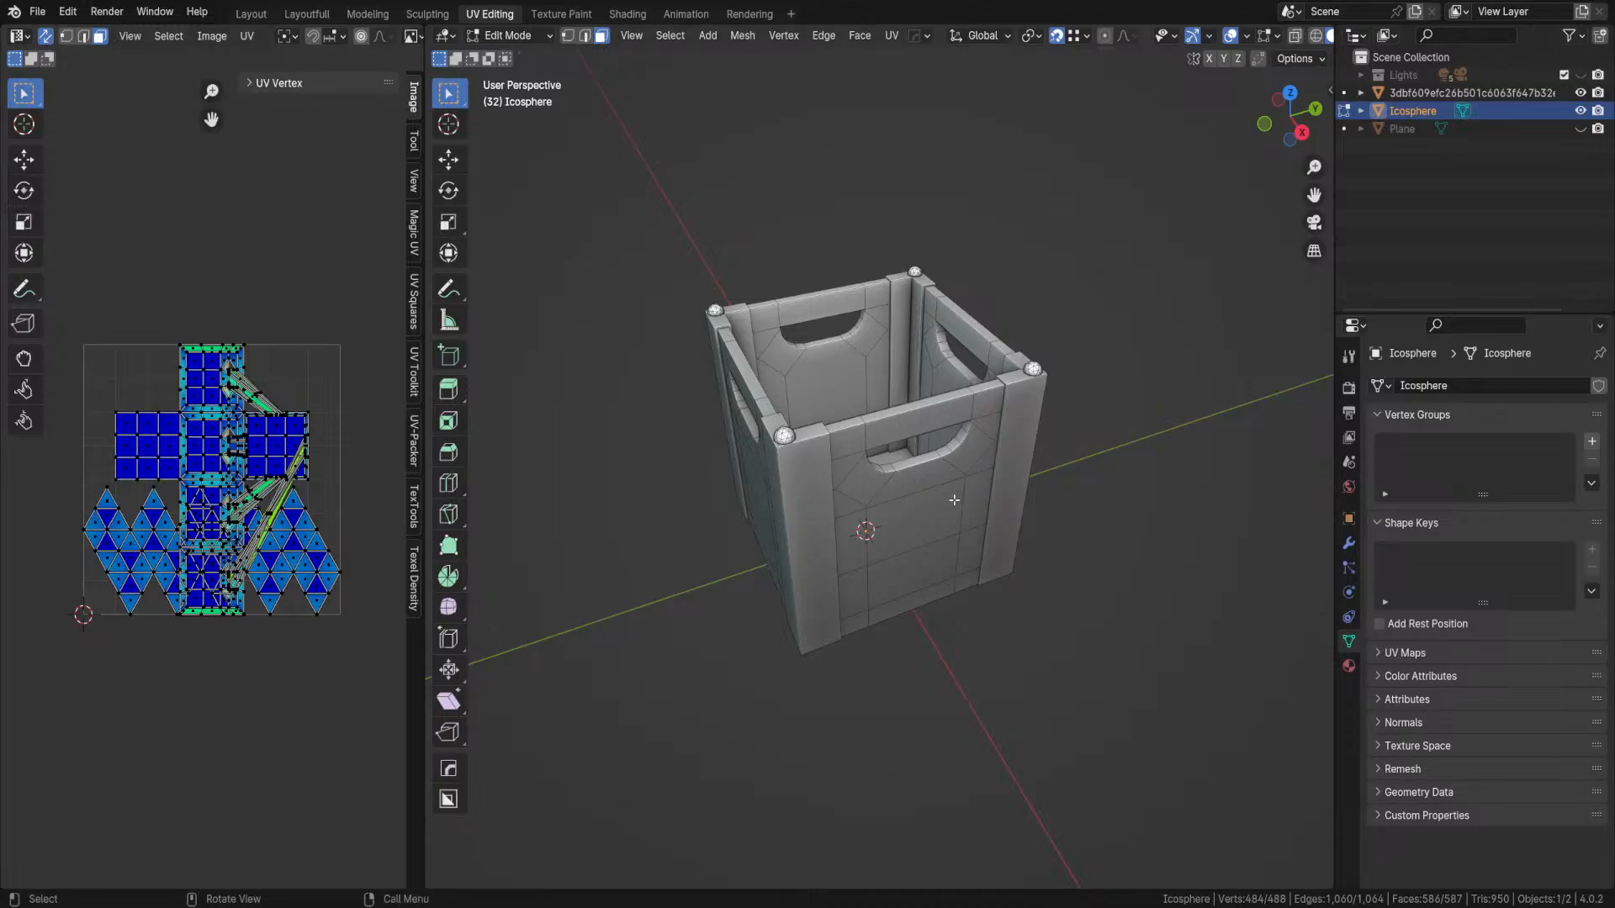
- Select only the faces assigned to the Balls material and turn off UV sync selection to isolate their UVs
left_click(1348, 665)
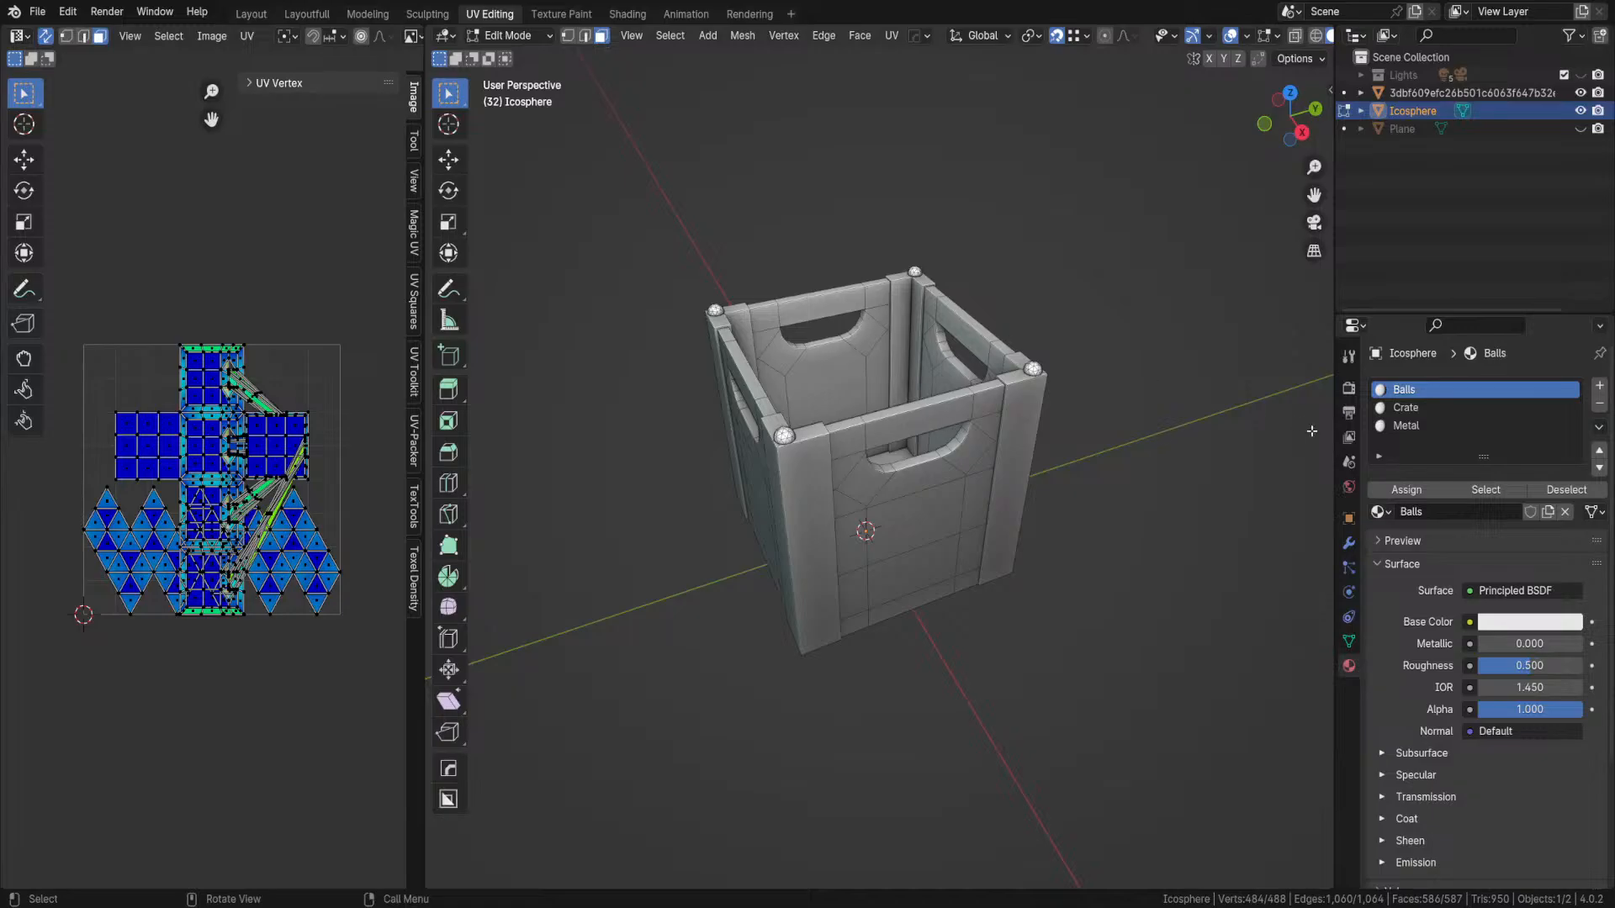
key("alt+a")
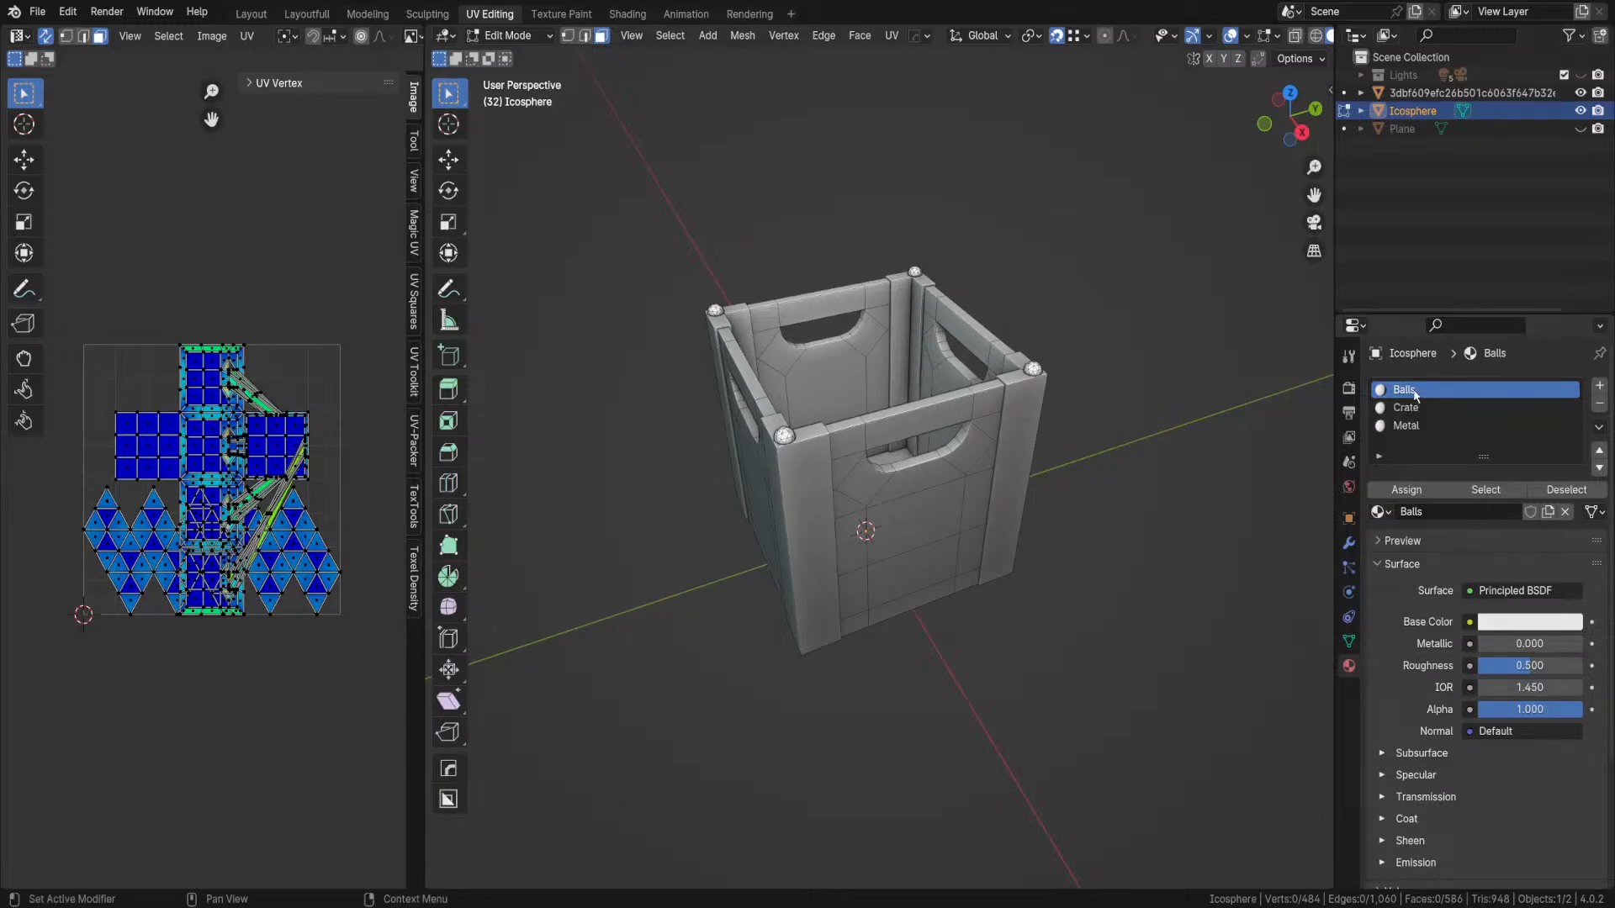
left_click(1486, 490)
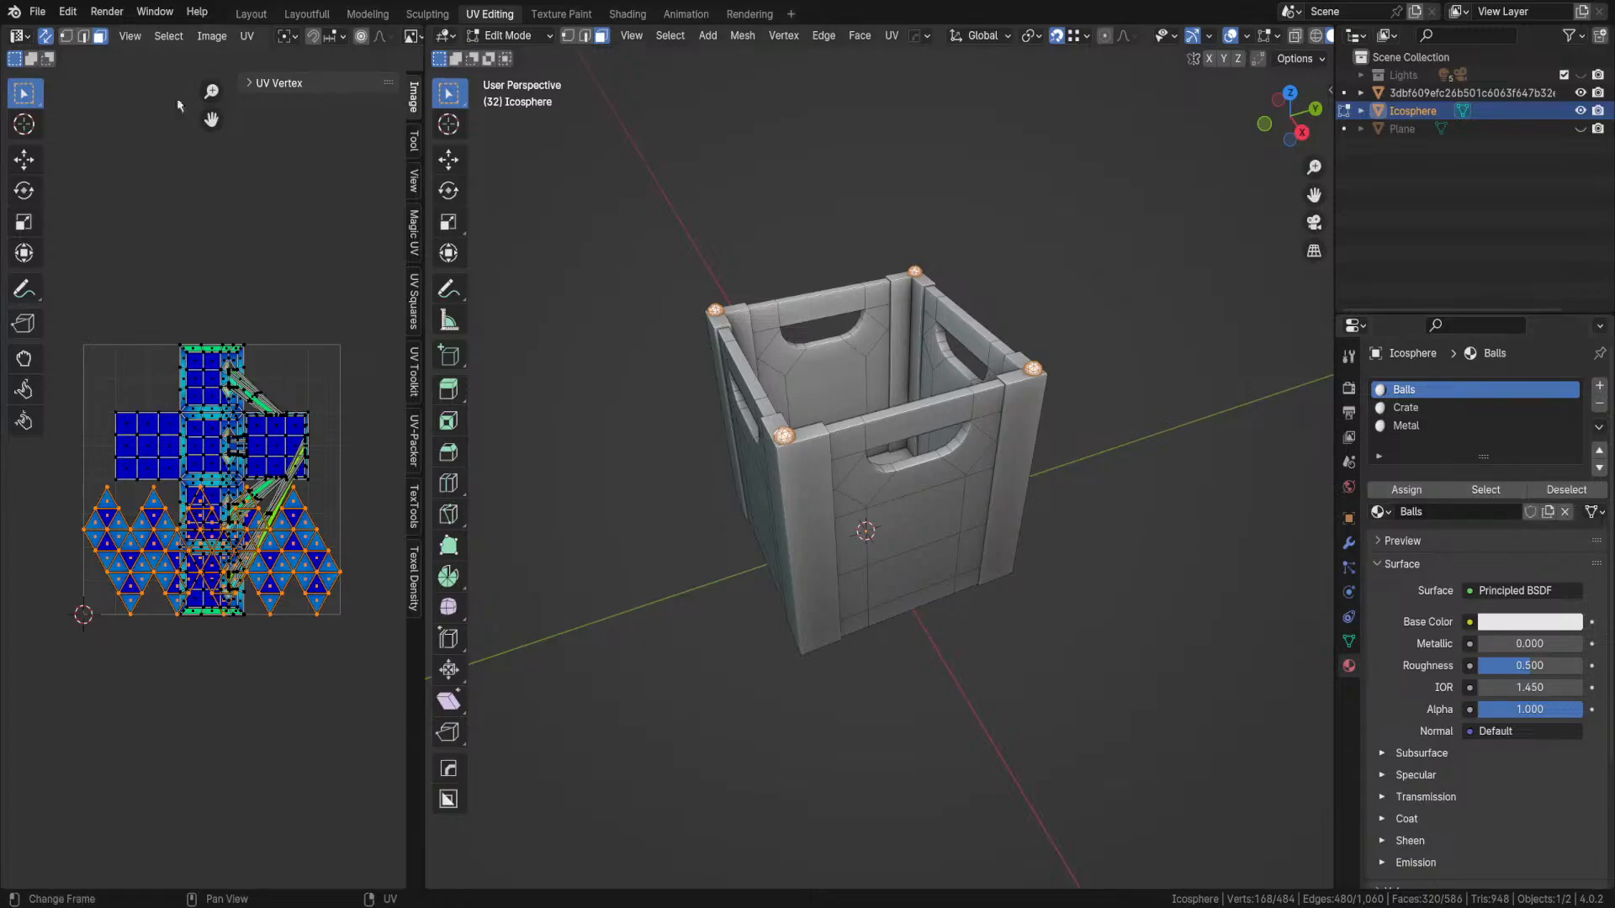
left_click(46, 36)
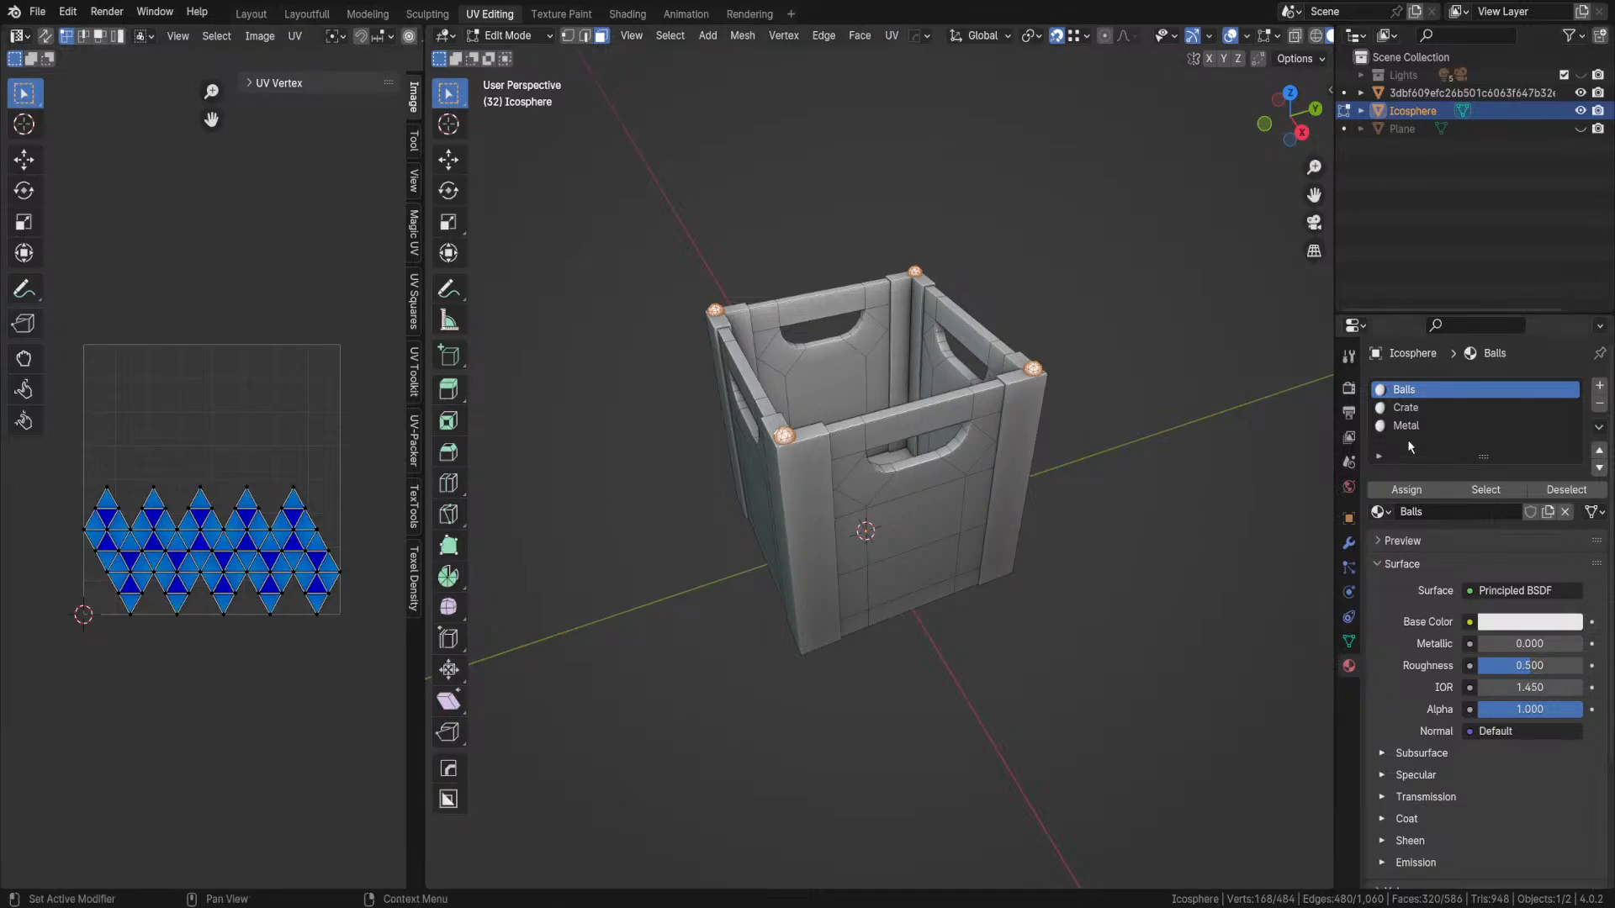
- Unwrap only the faces assigned to the Crate material with Smart UV Project, using an island margin of 0.005
left_click(1566, 493)
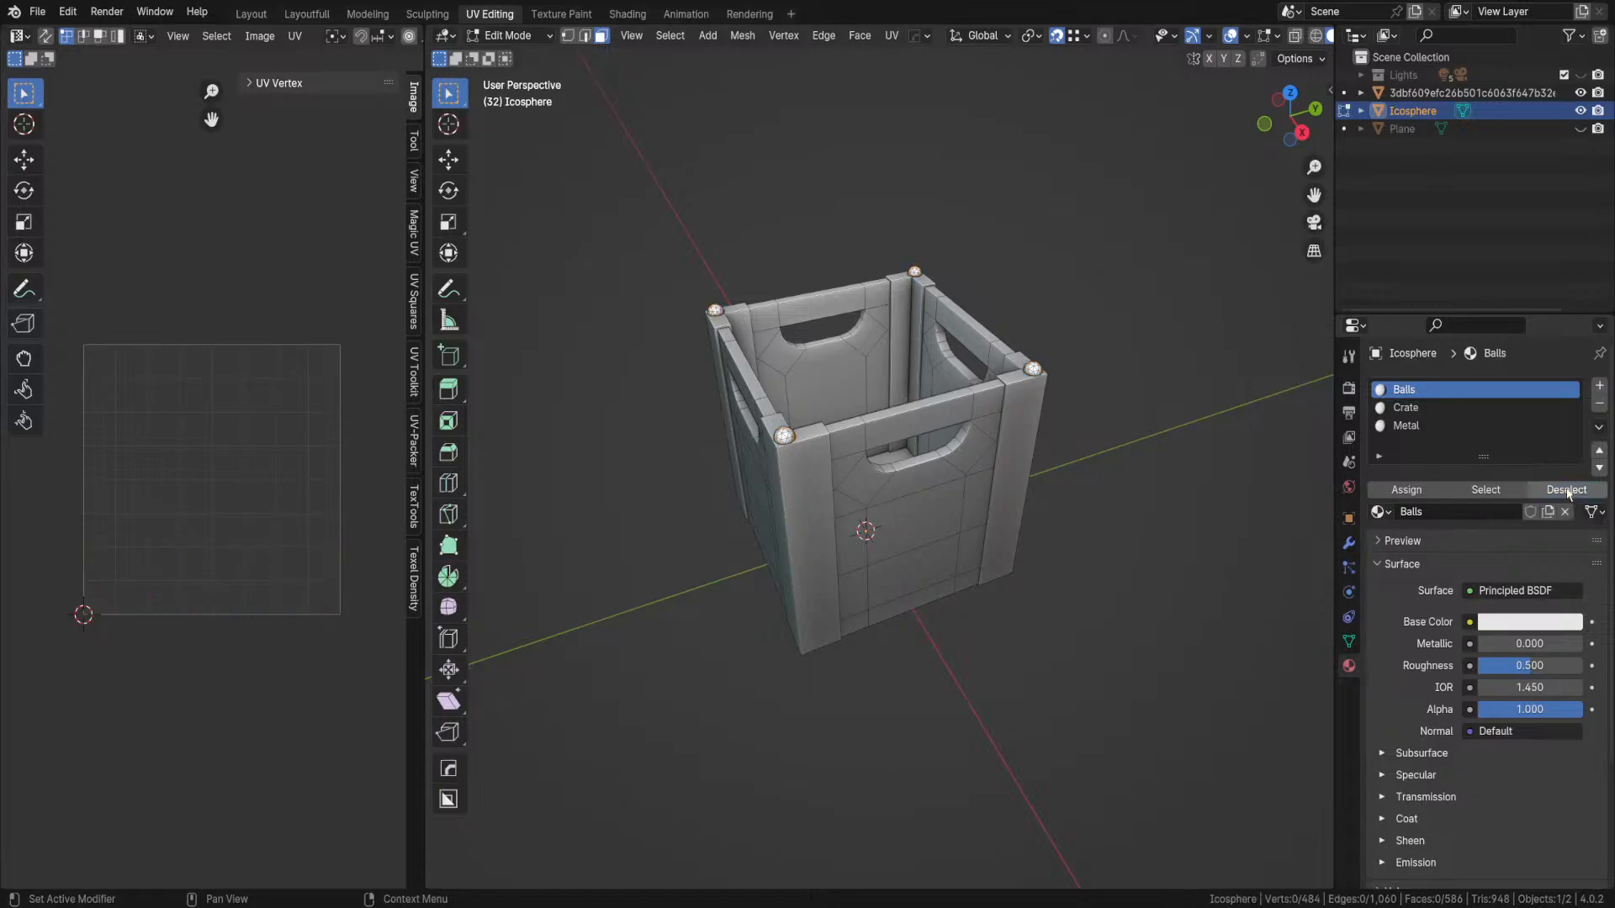
left_click(1434, 410)
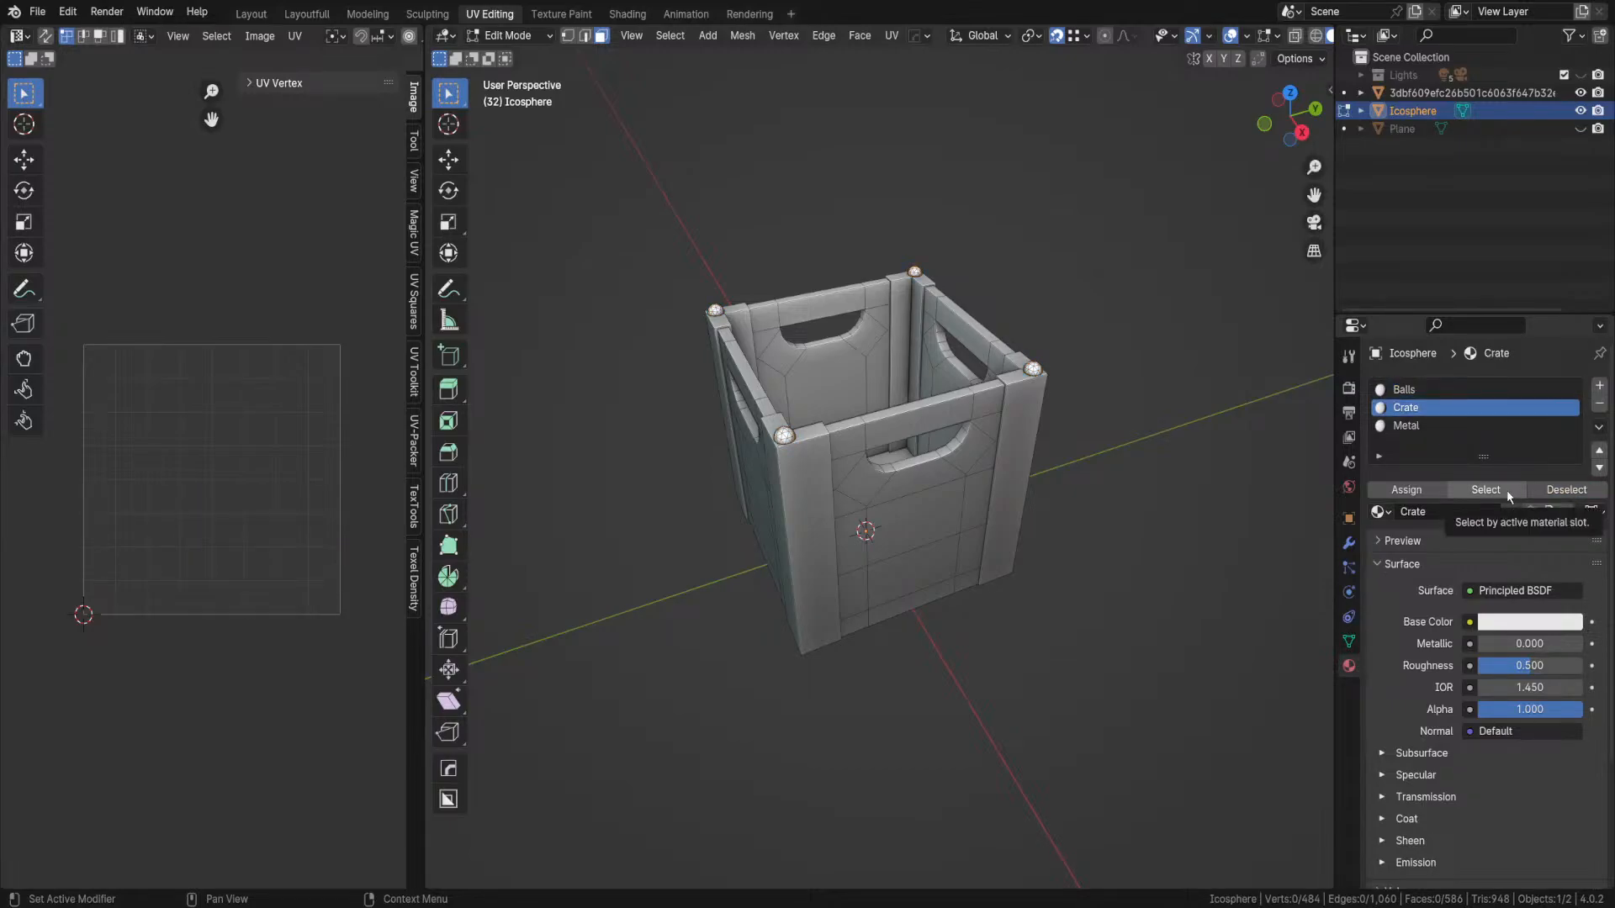
left_click(1485, 491)
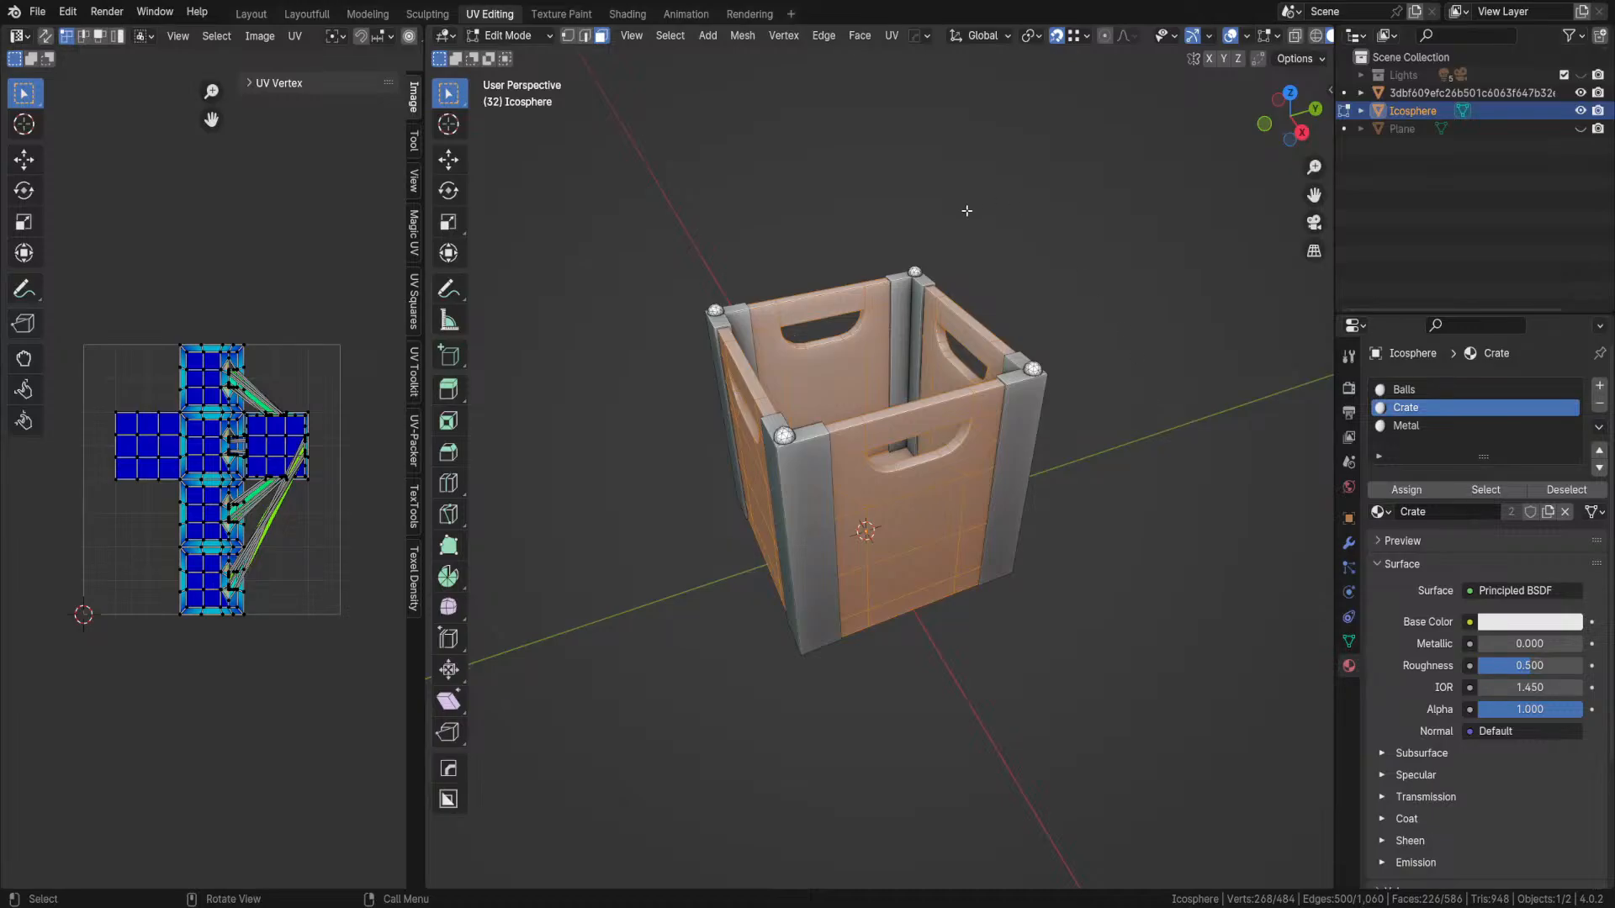
left_click(891, 37)
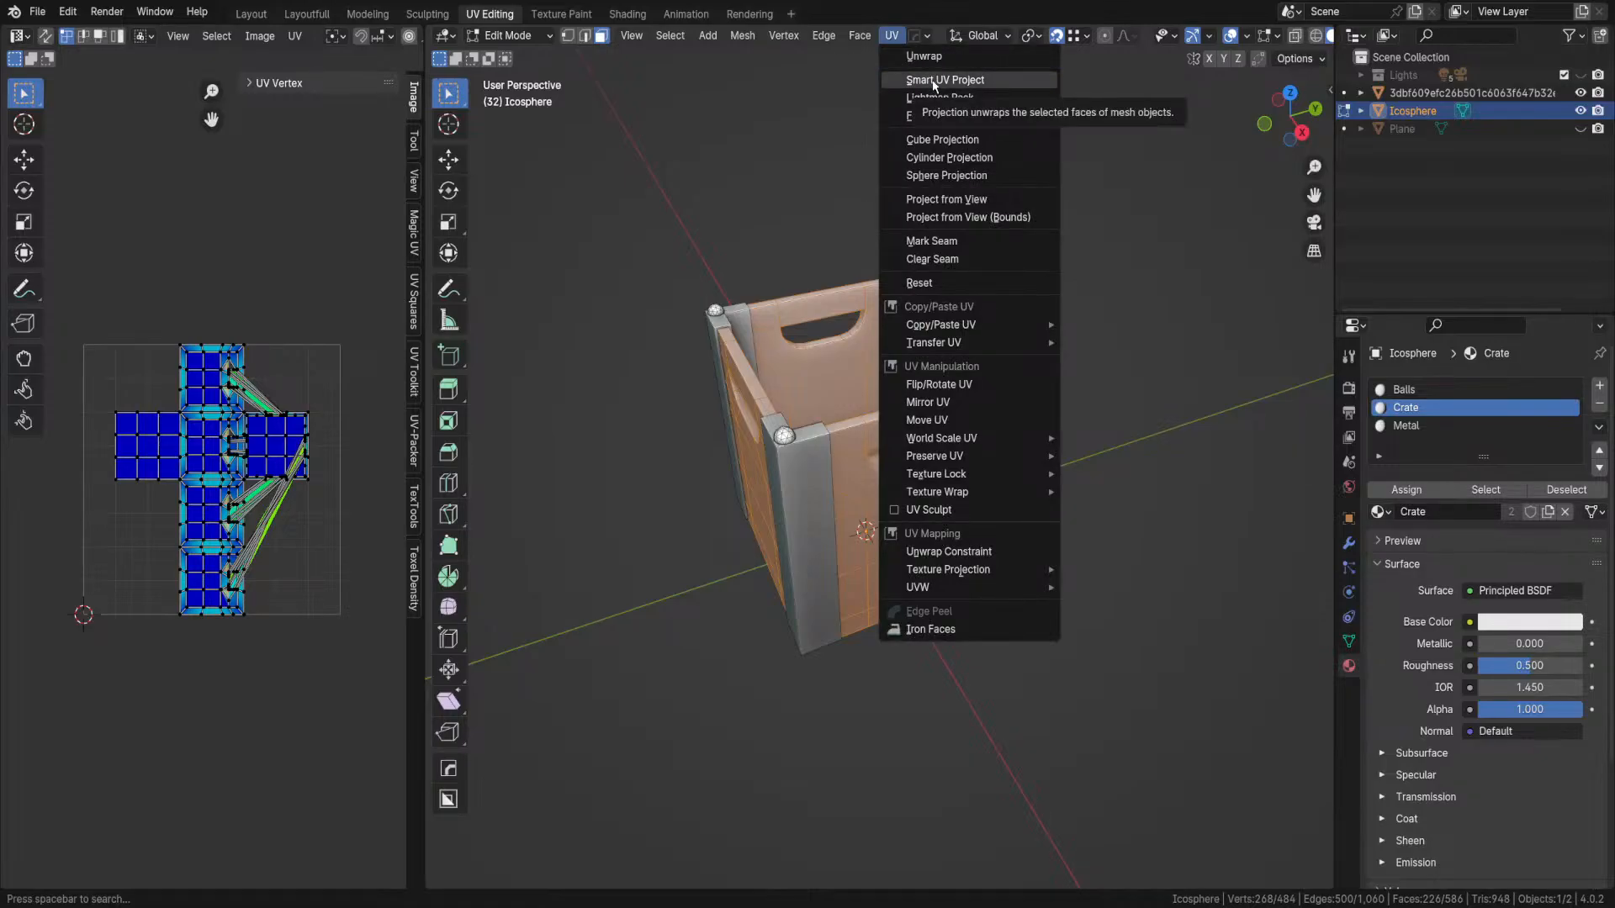
left_click(933, 81)
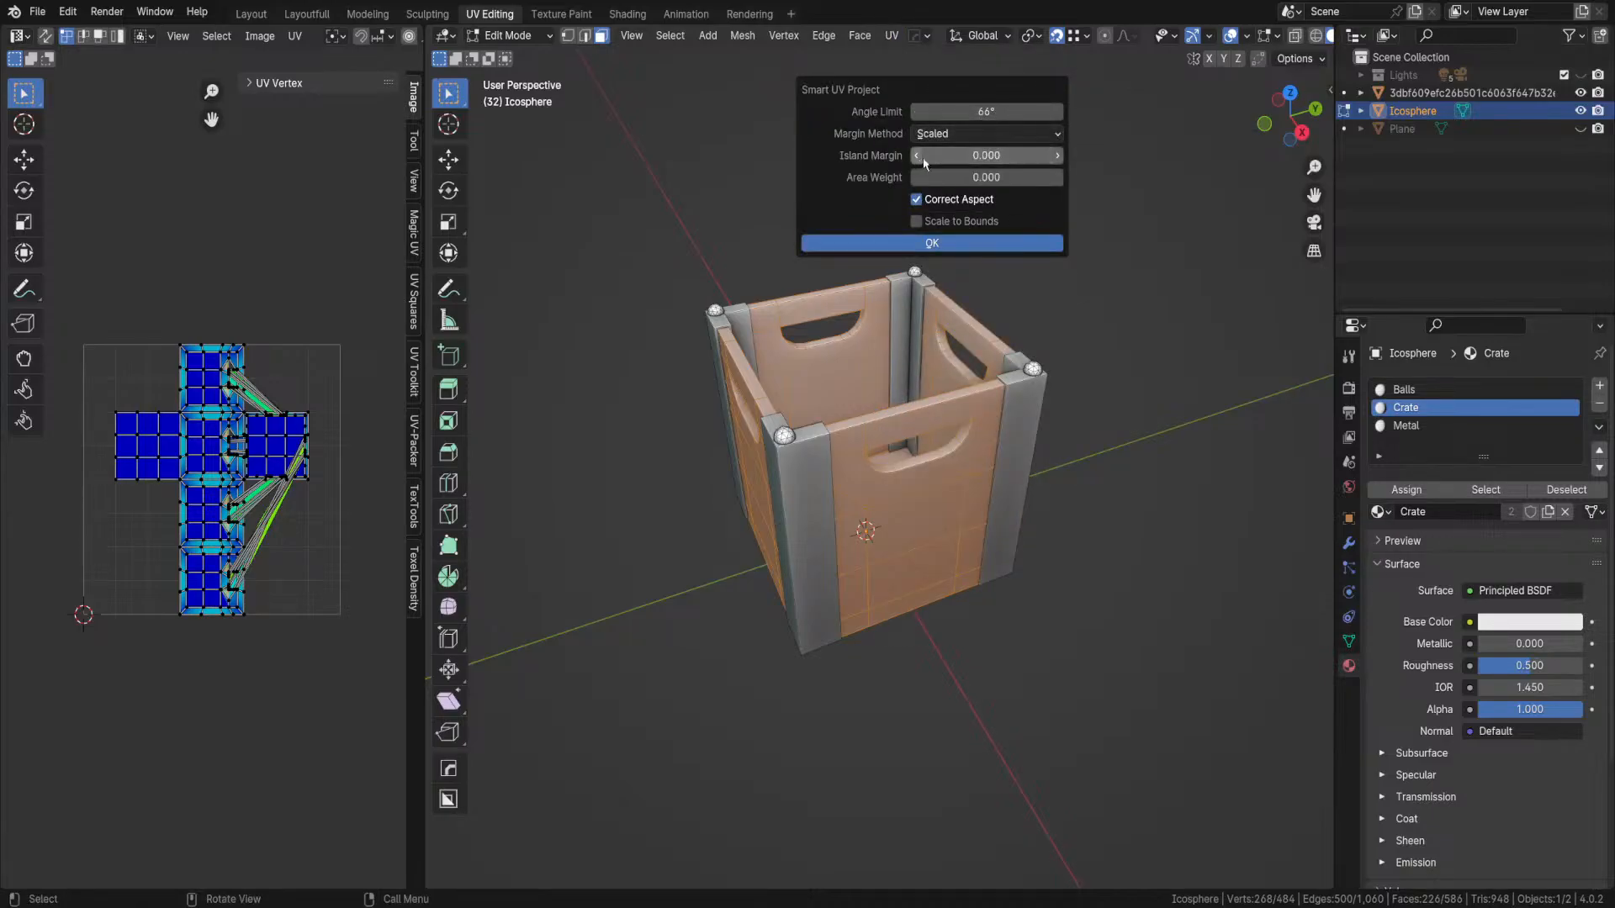
left_click(991, 155)
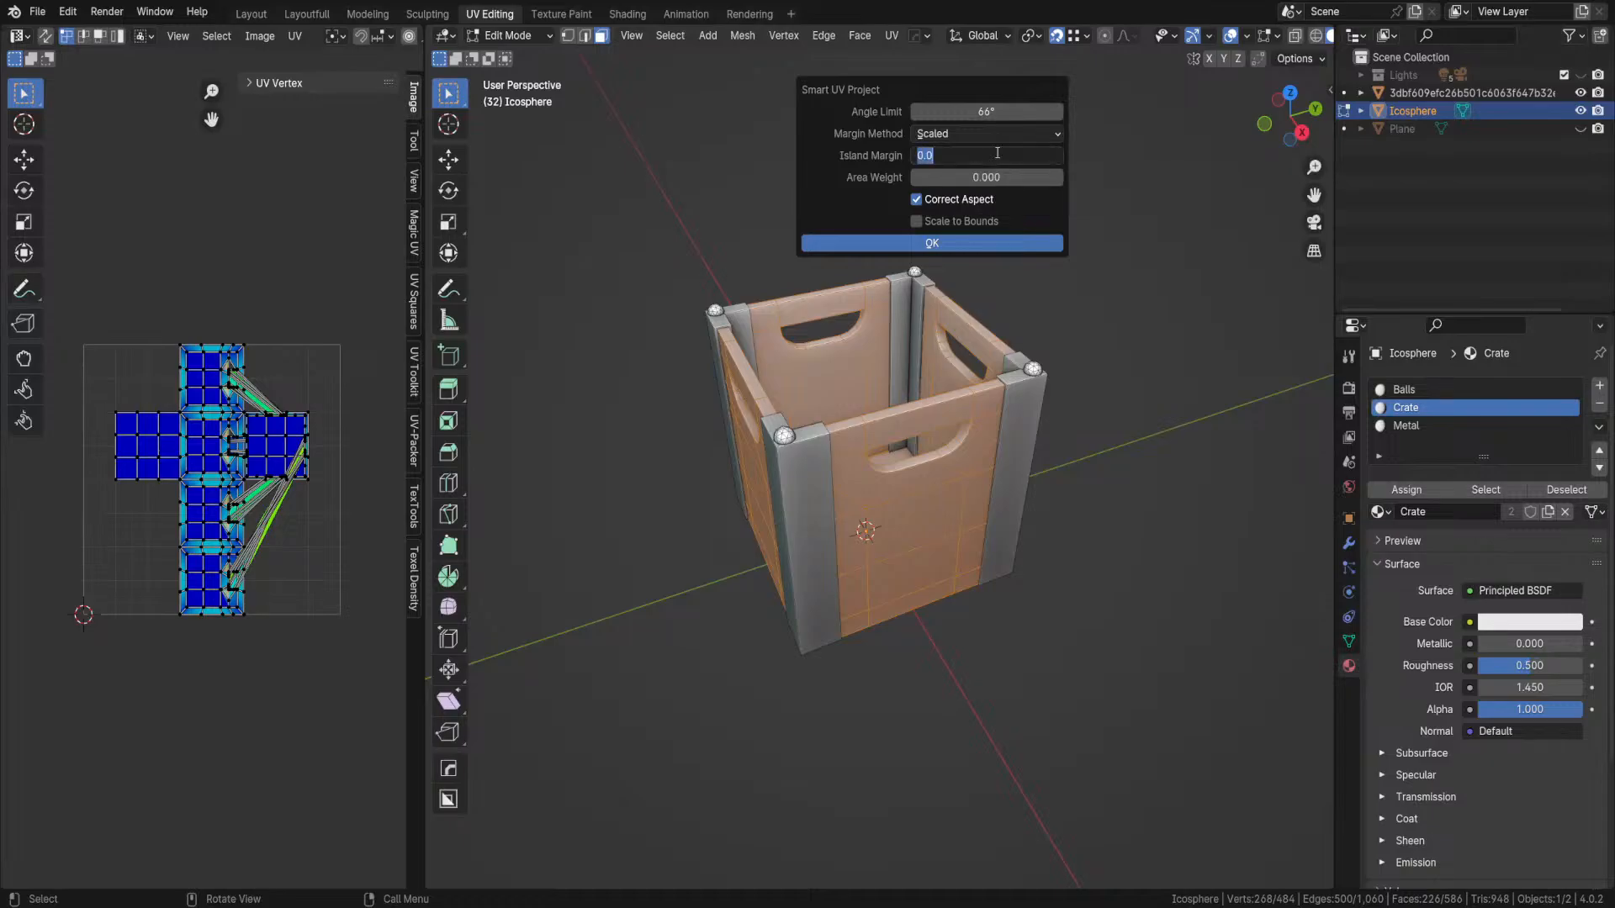
type(".005")
key("Return")
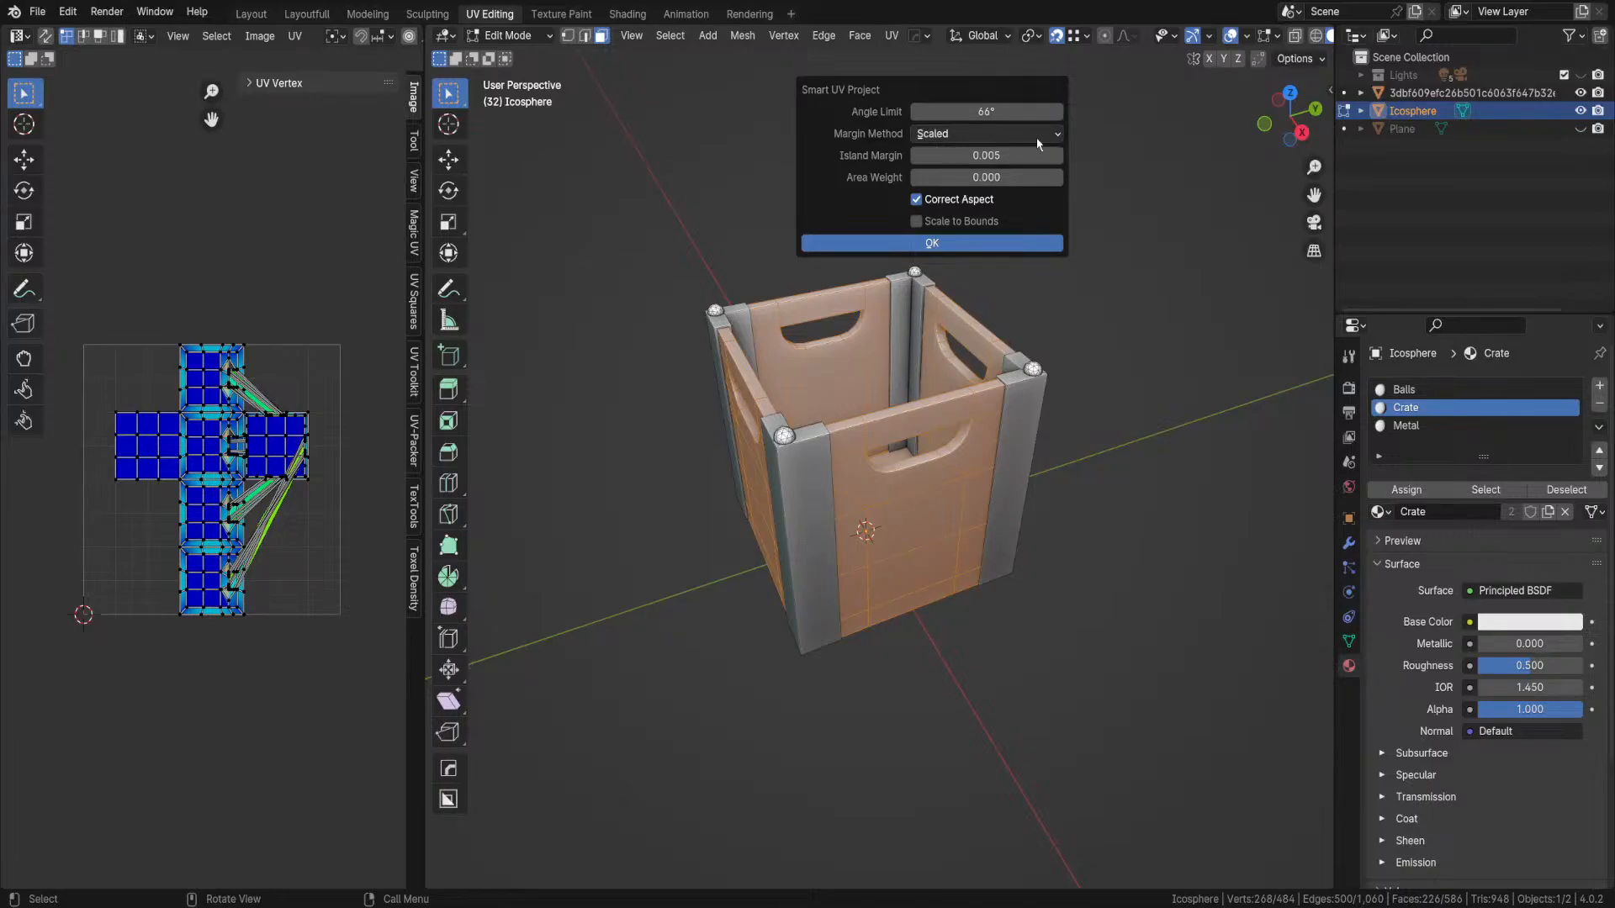
left_click(937, 243)
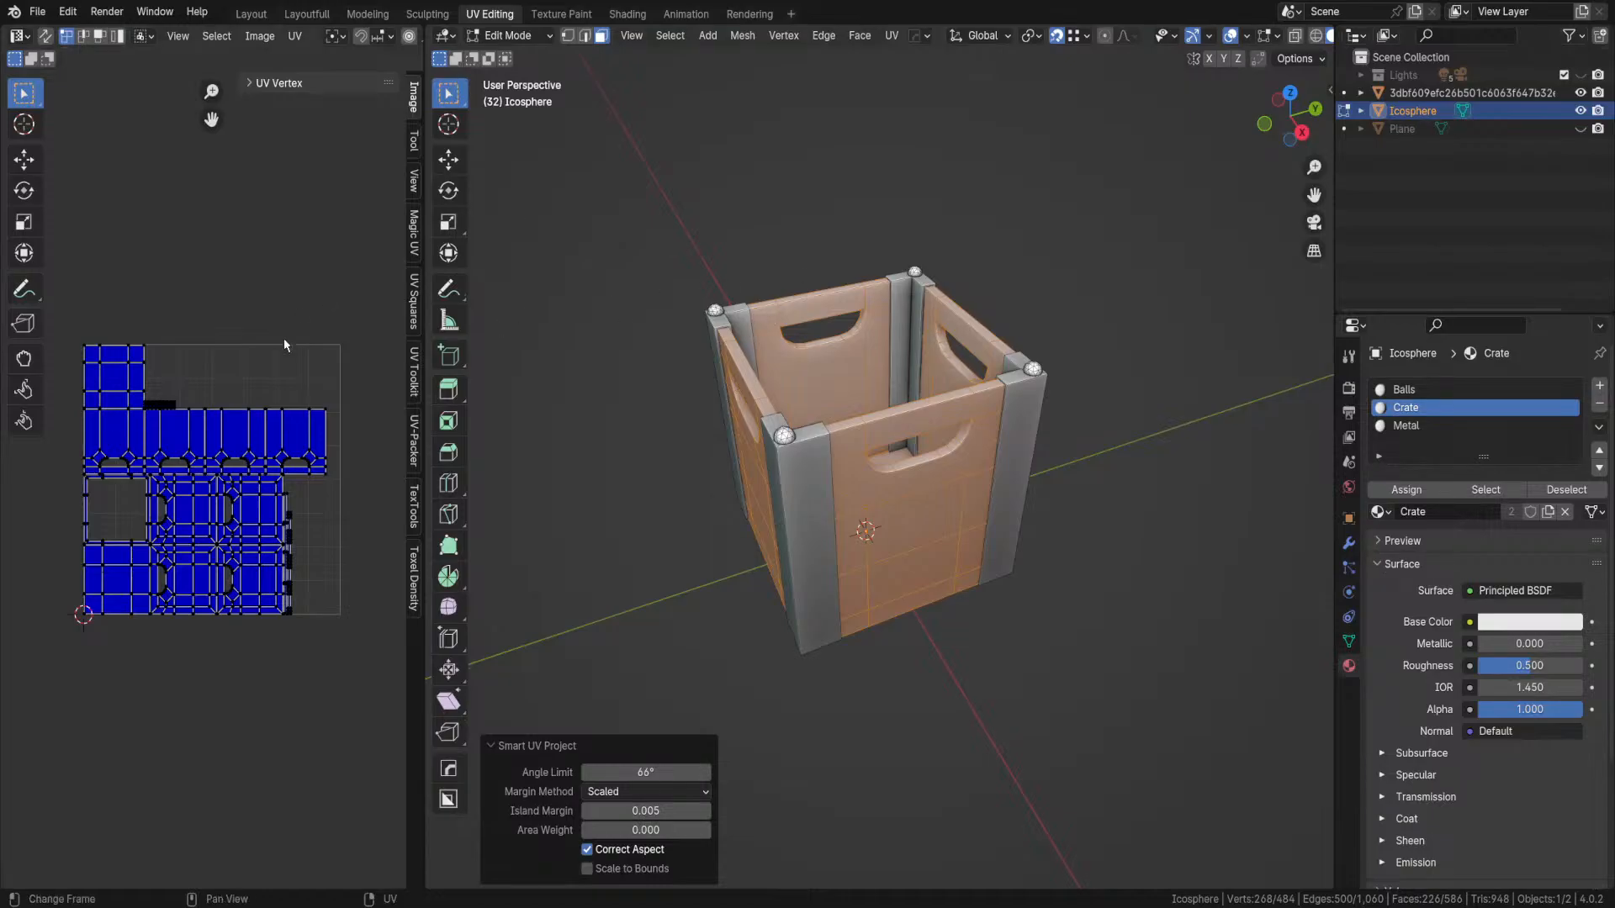
scroll(131, 461, "up", 4)
scroll(131, 461, "down", 3)
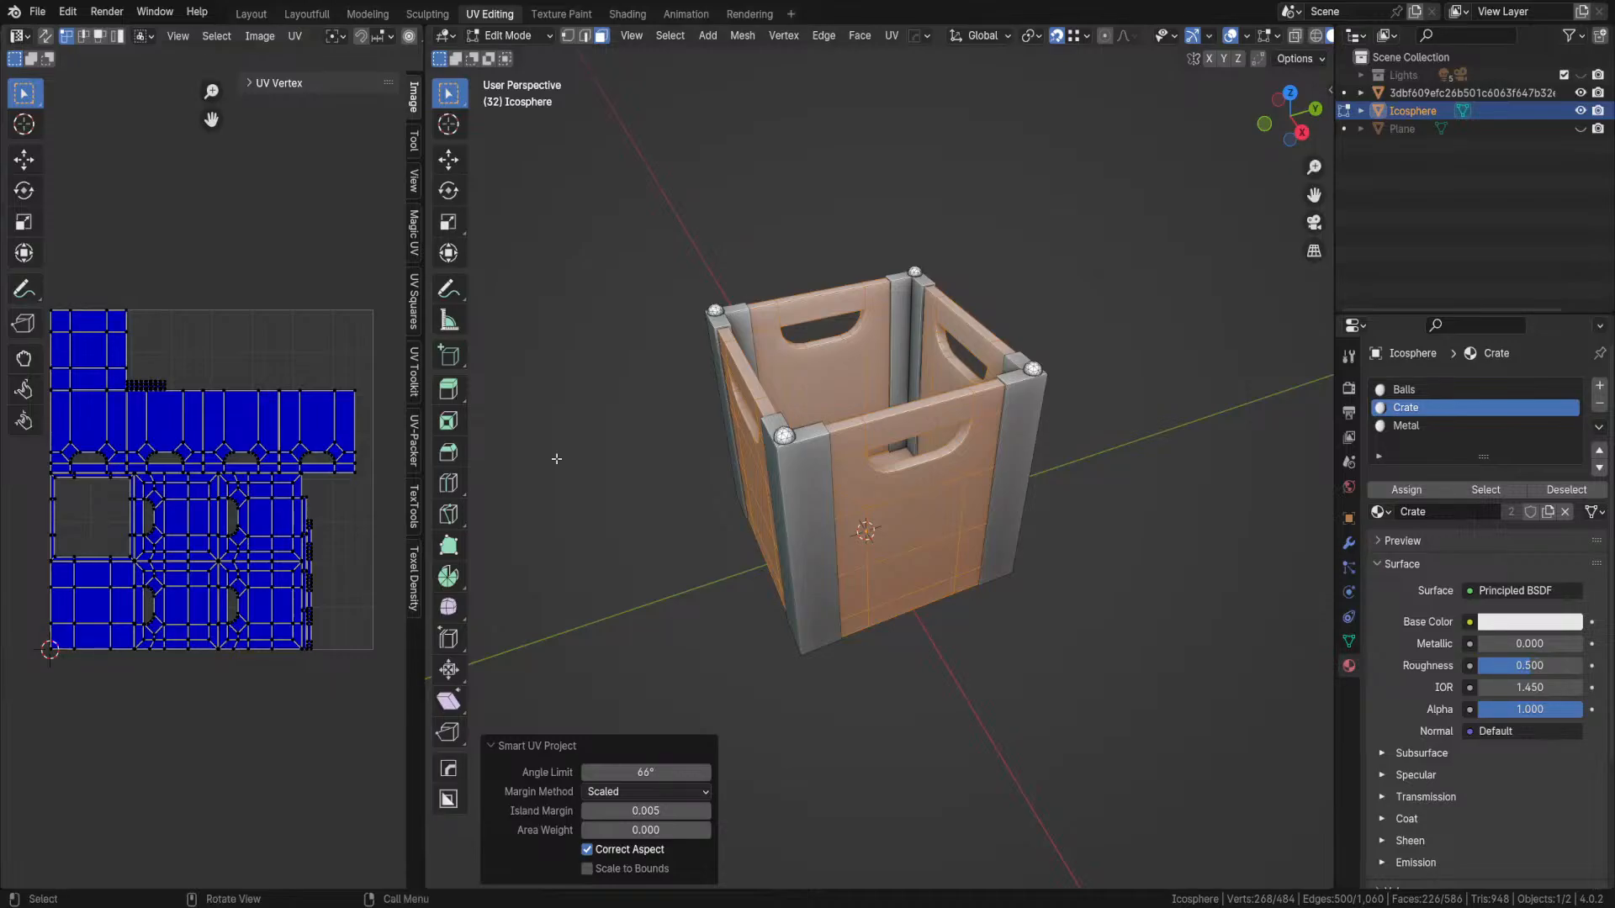
- Unwrap only the Metal material faces with Smart UV Project at a 0.005 island margin, and return to Object Mode
left_click(1567, 492)
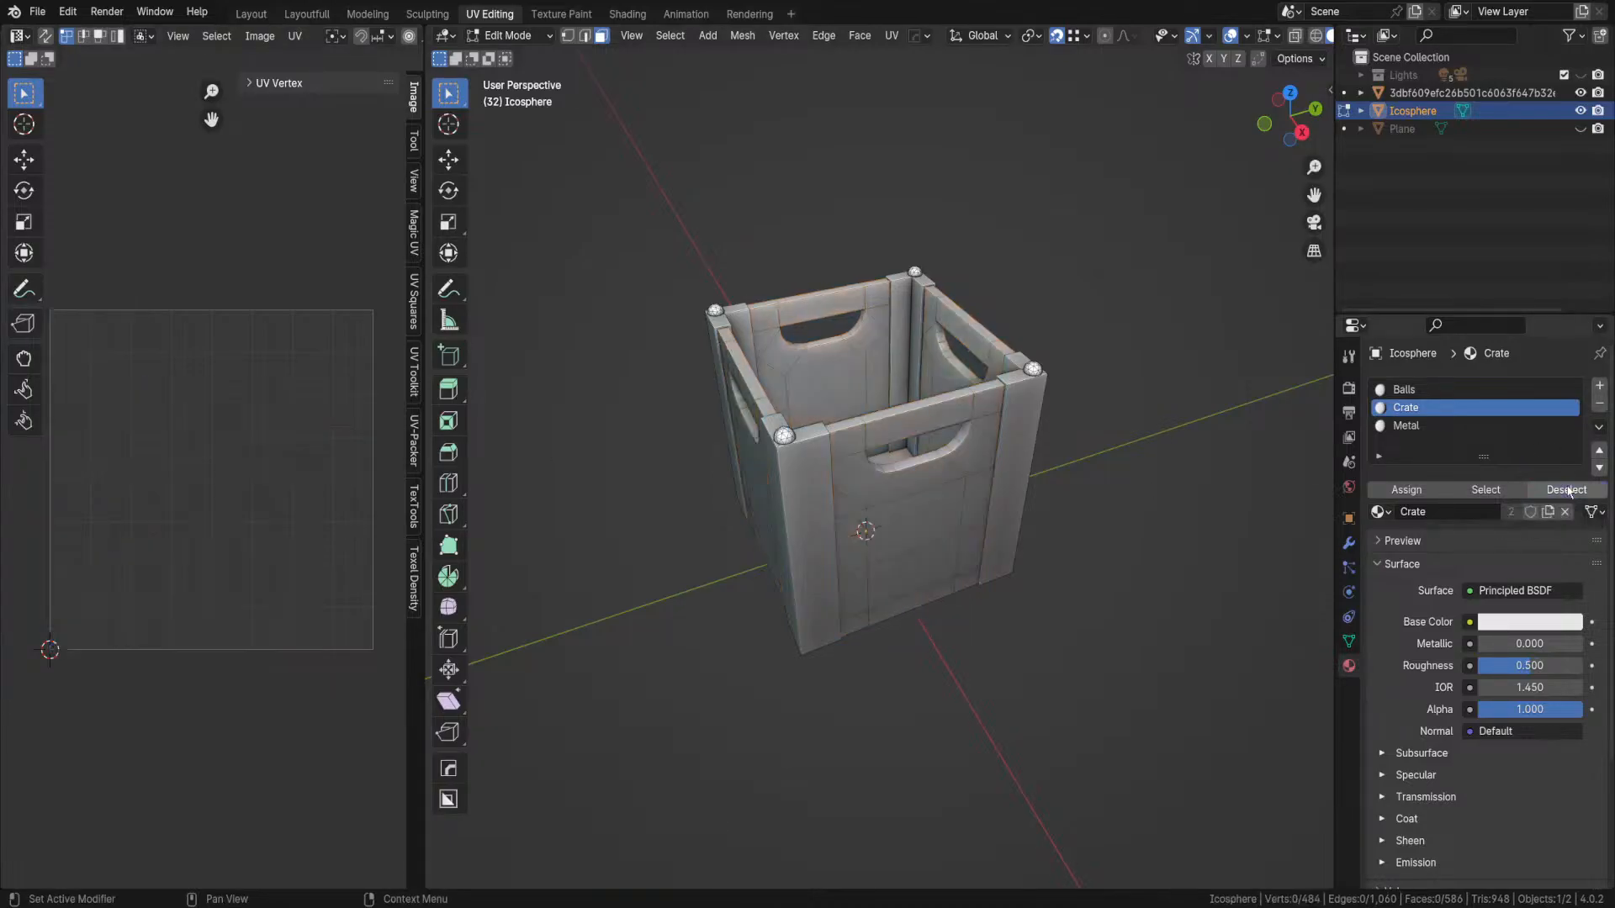
left_click(1431, 426)
left_click(1486, 490)
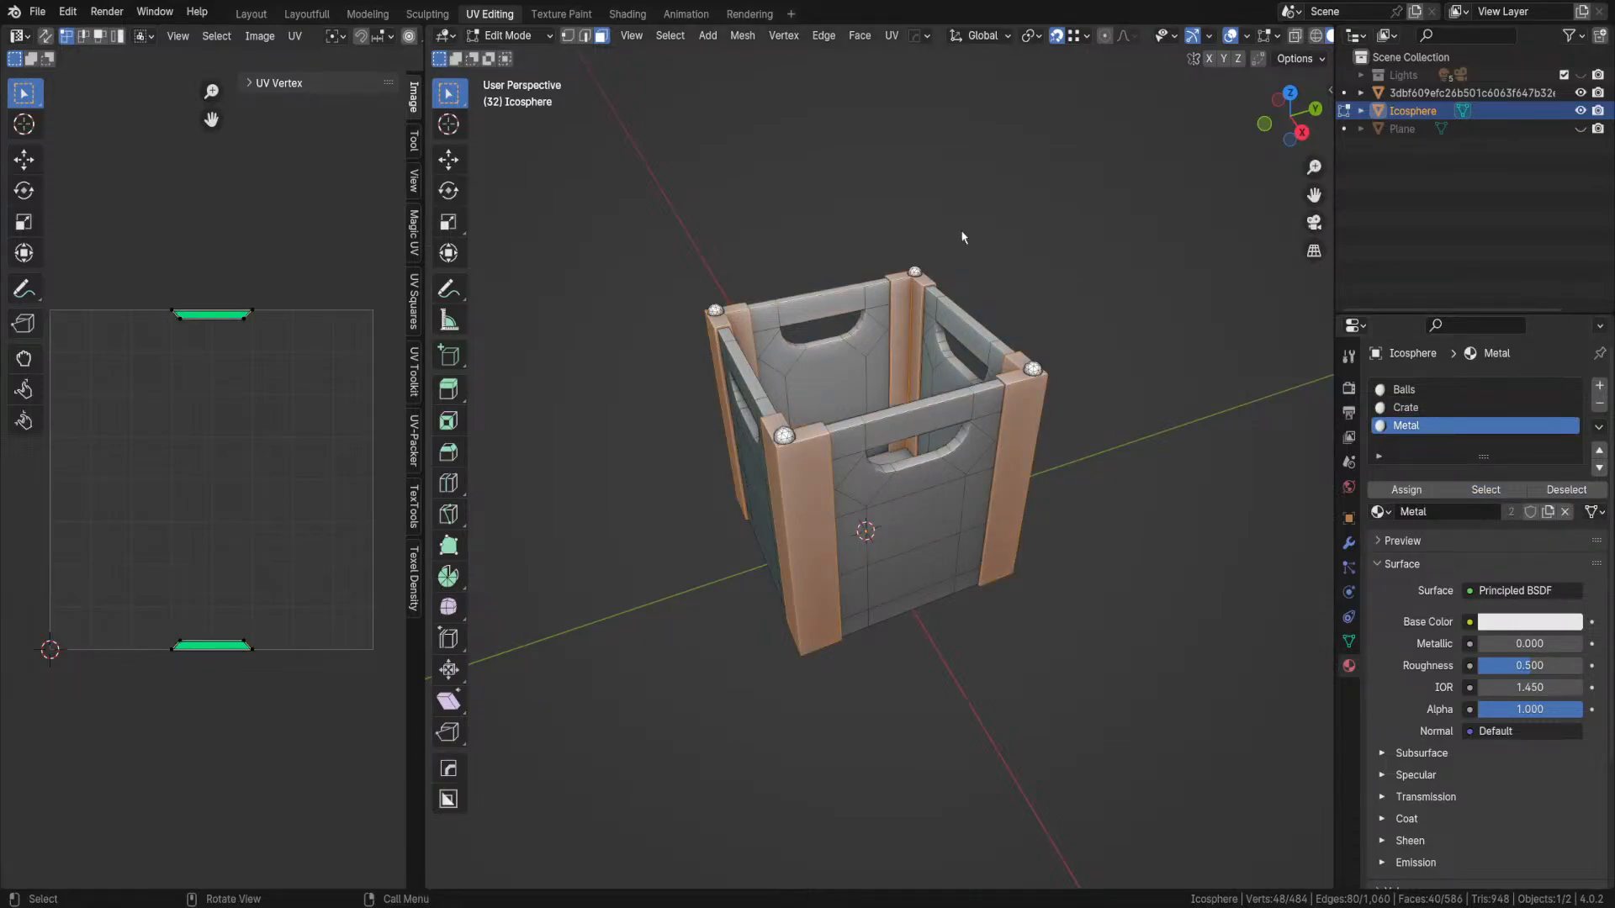
left_click(891, 35)
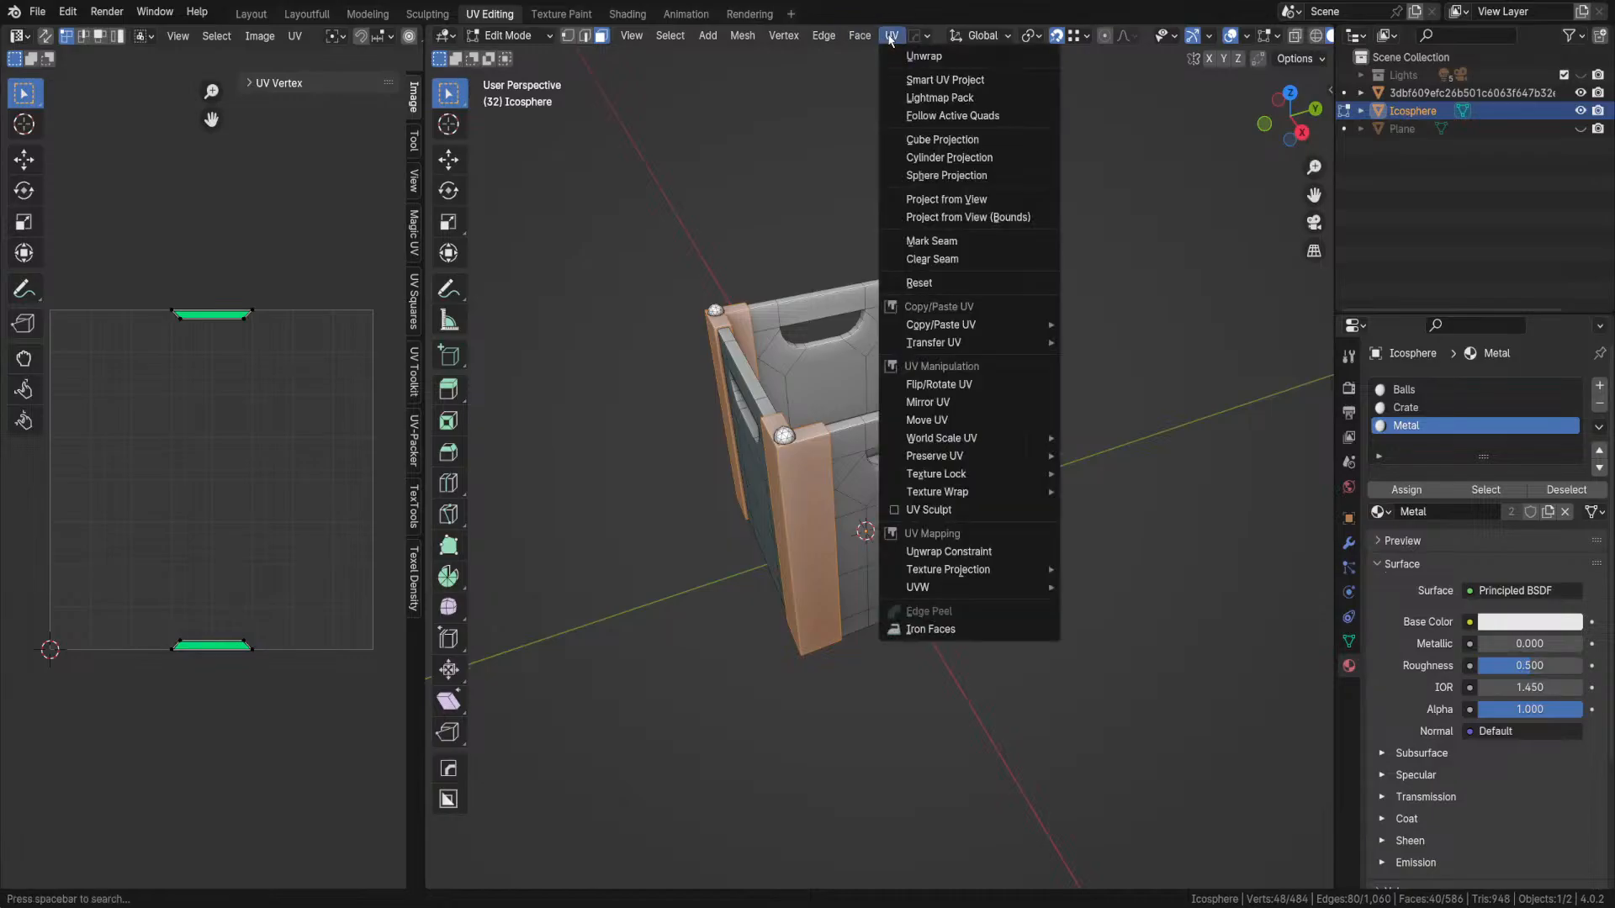
left_click(909, 80)
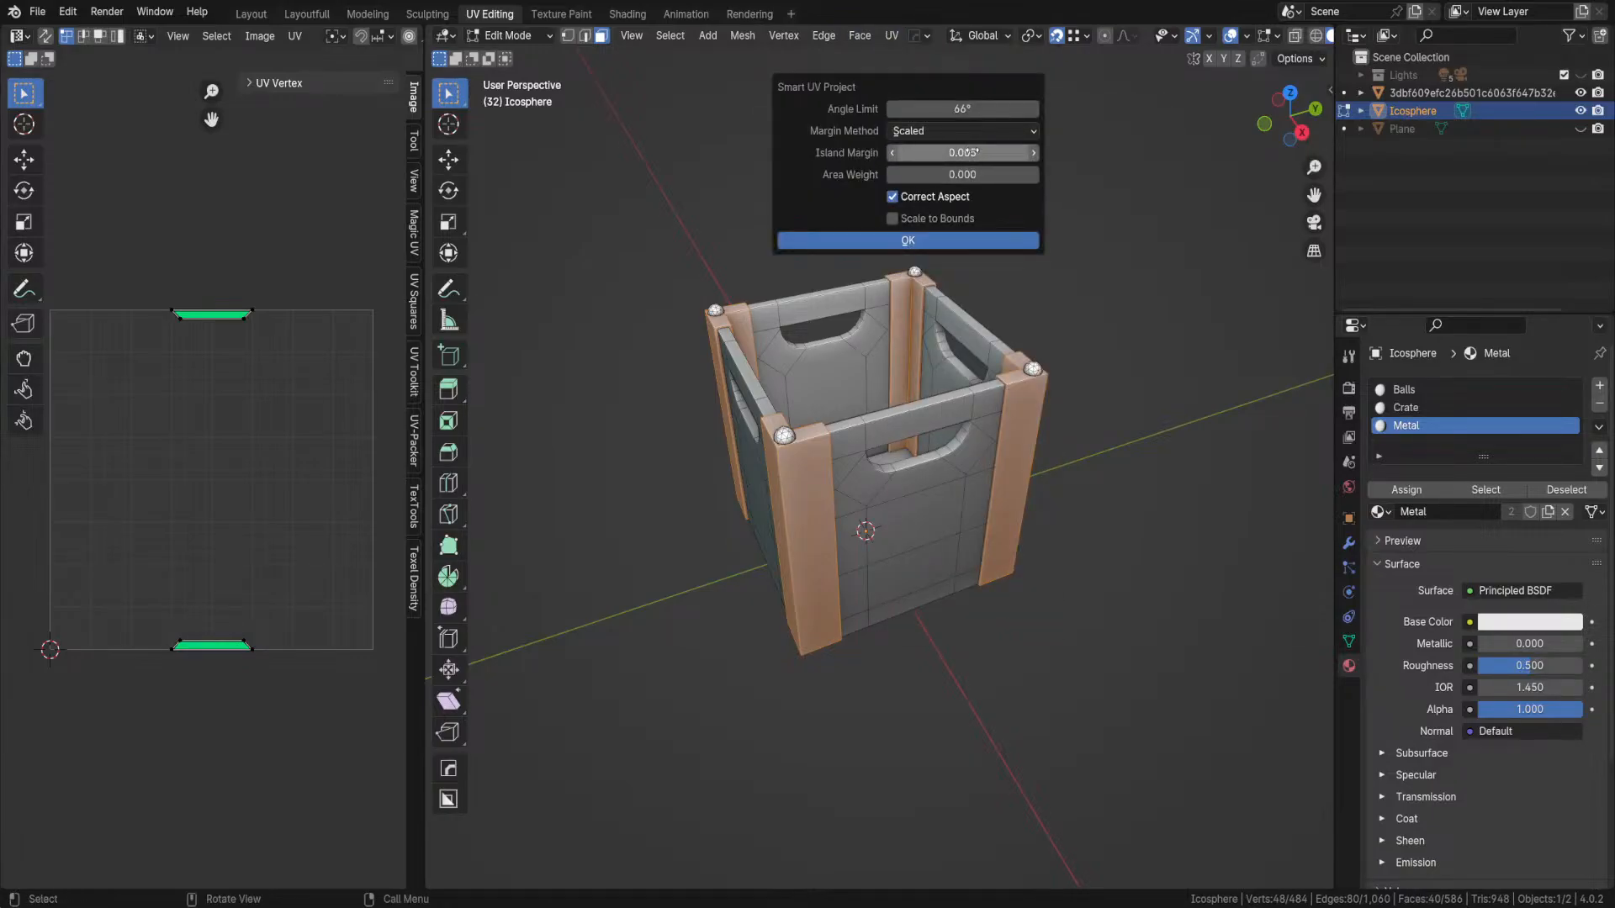
left_click(923, 242)
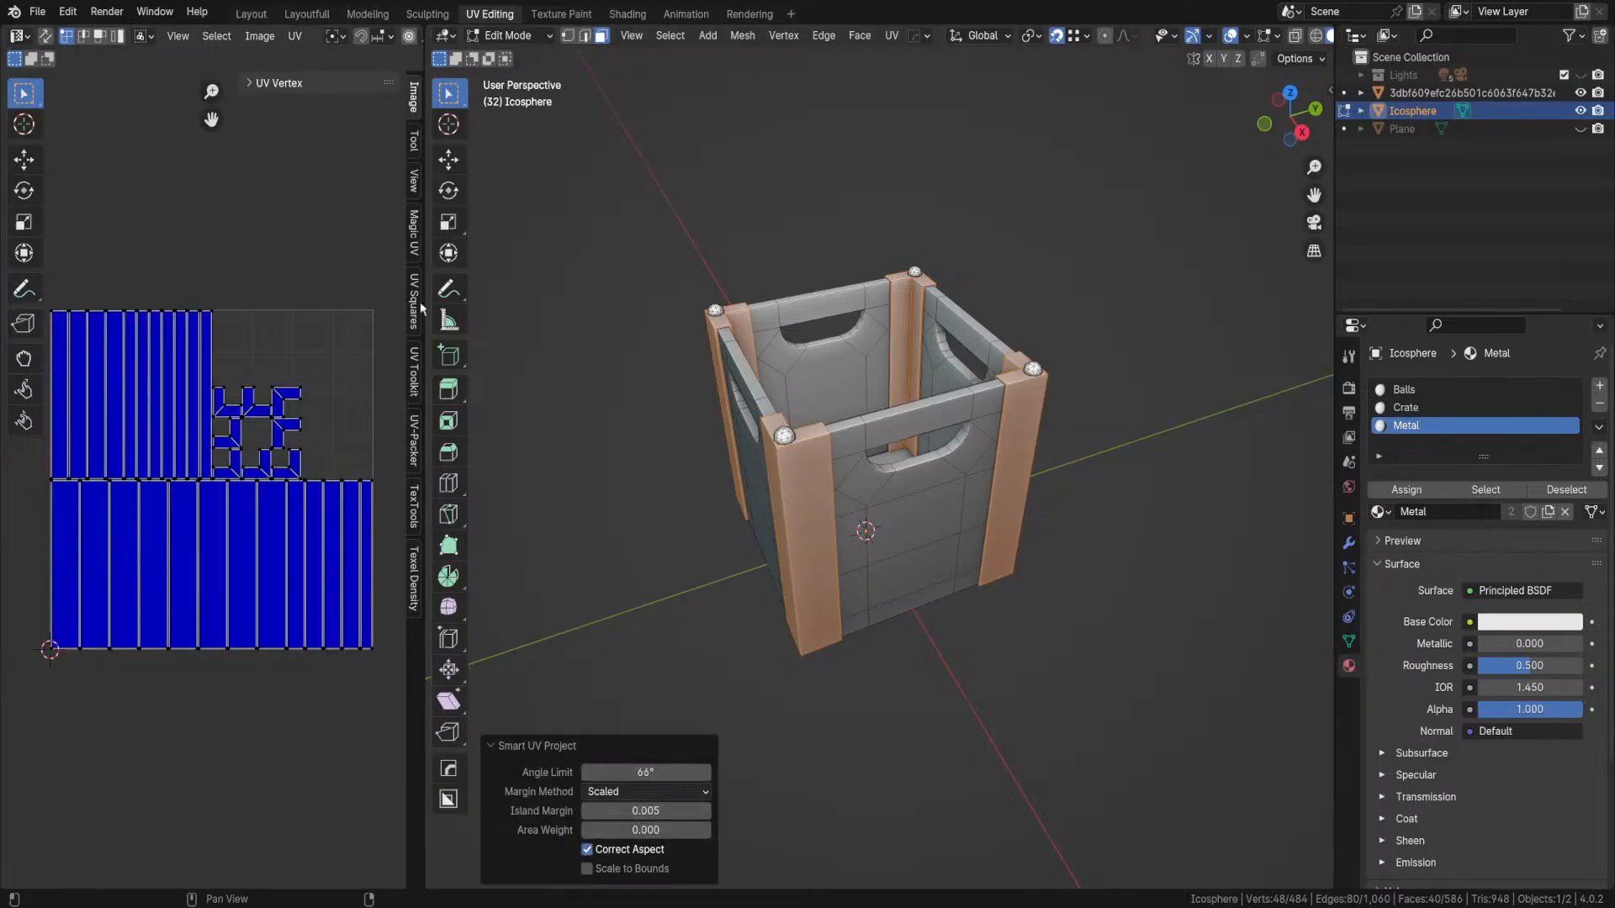
key("Tab")
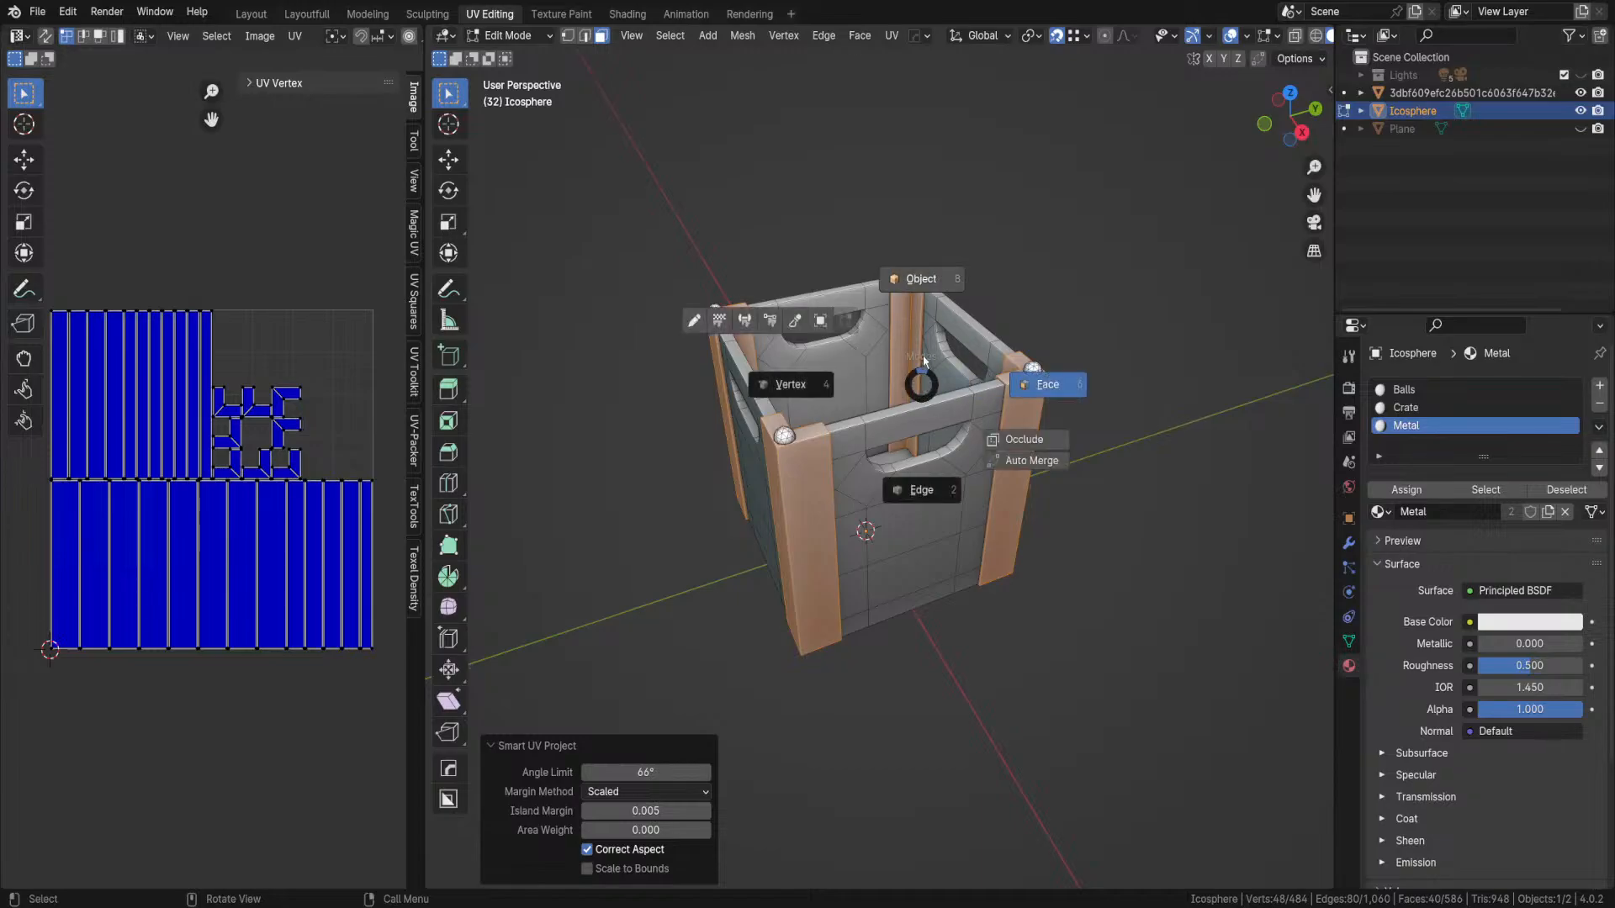
left_click(923, 282)
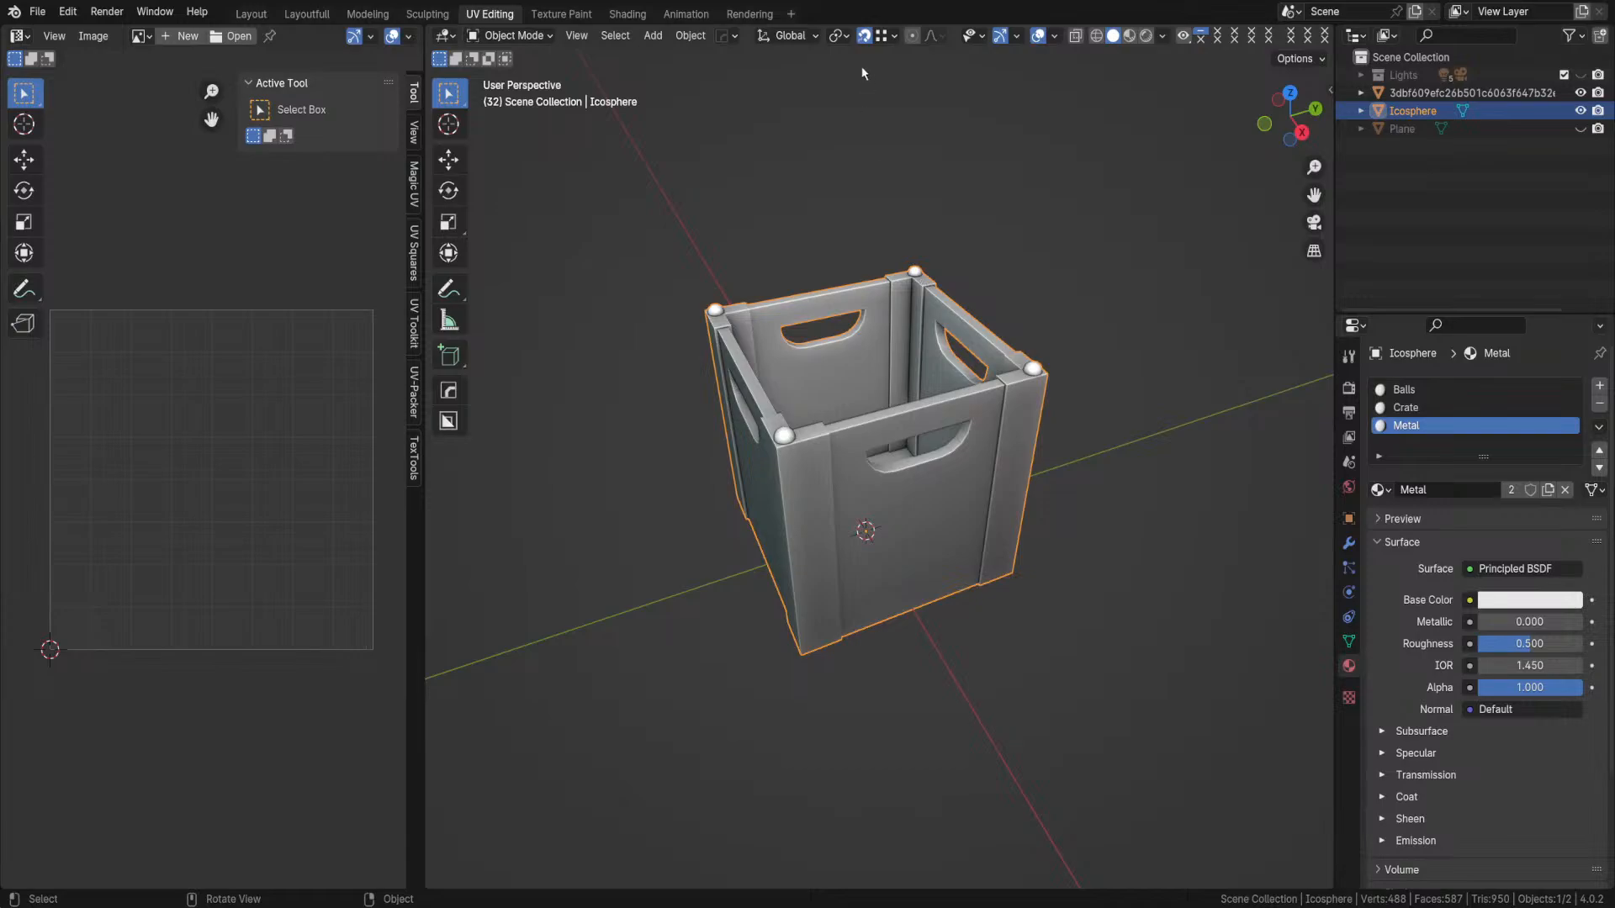
left_click(39, 13)
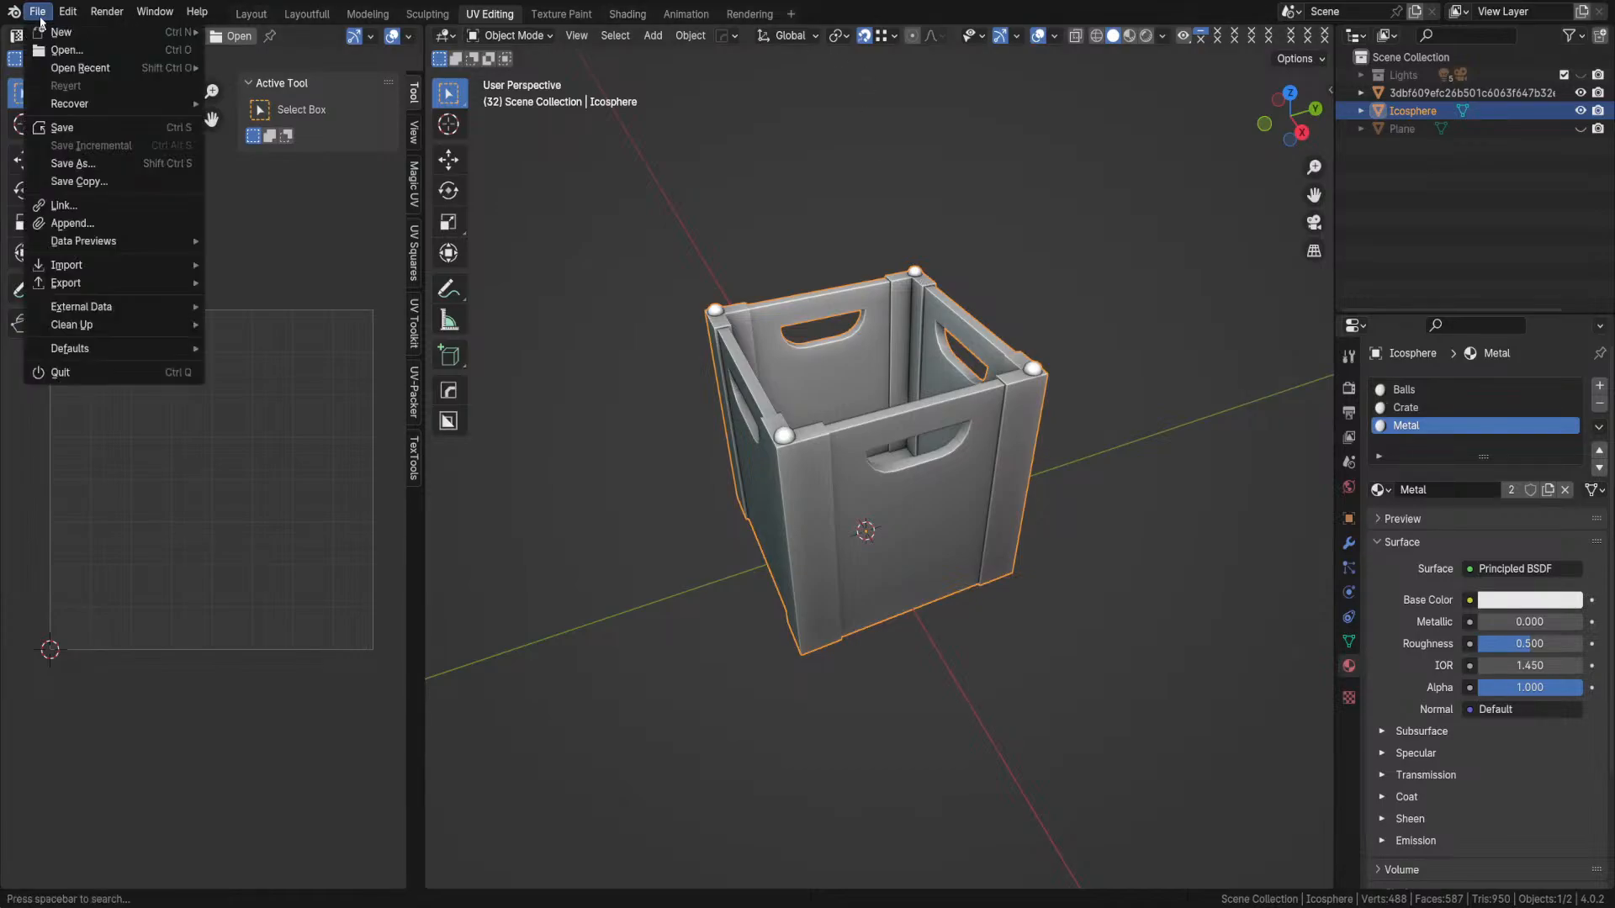
mouse_move(92, 289)
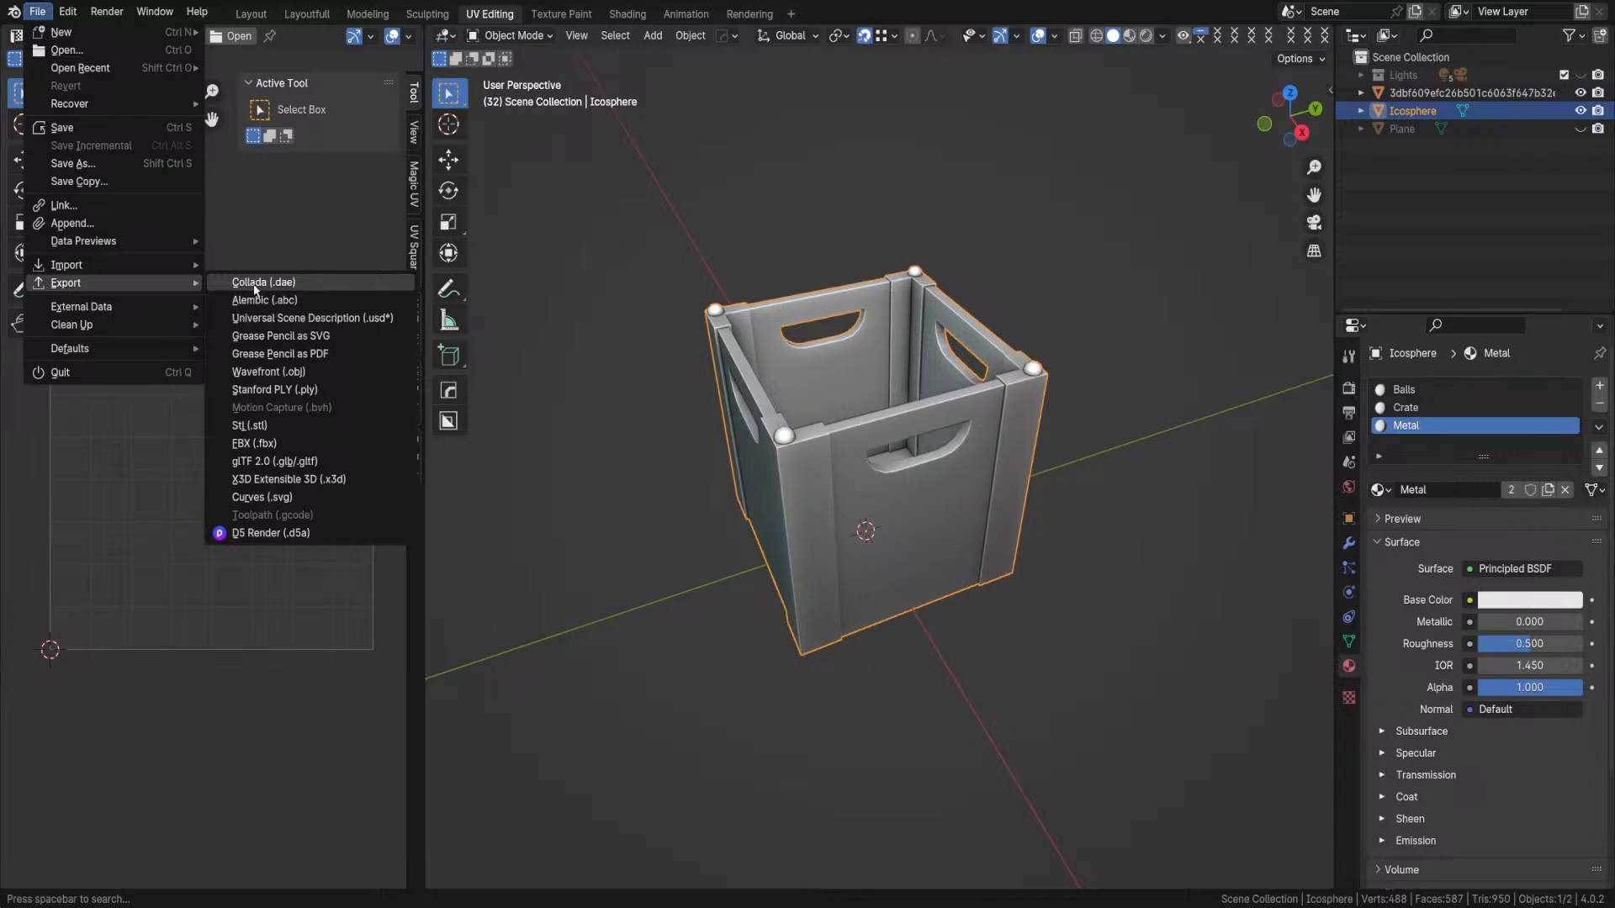
key("Escape")
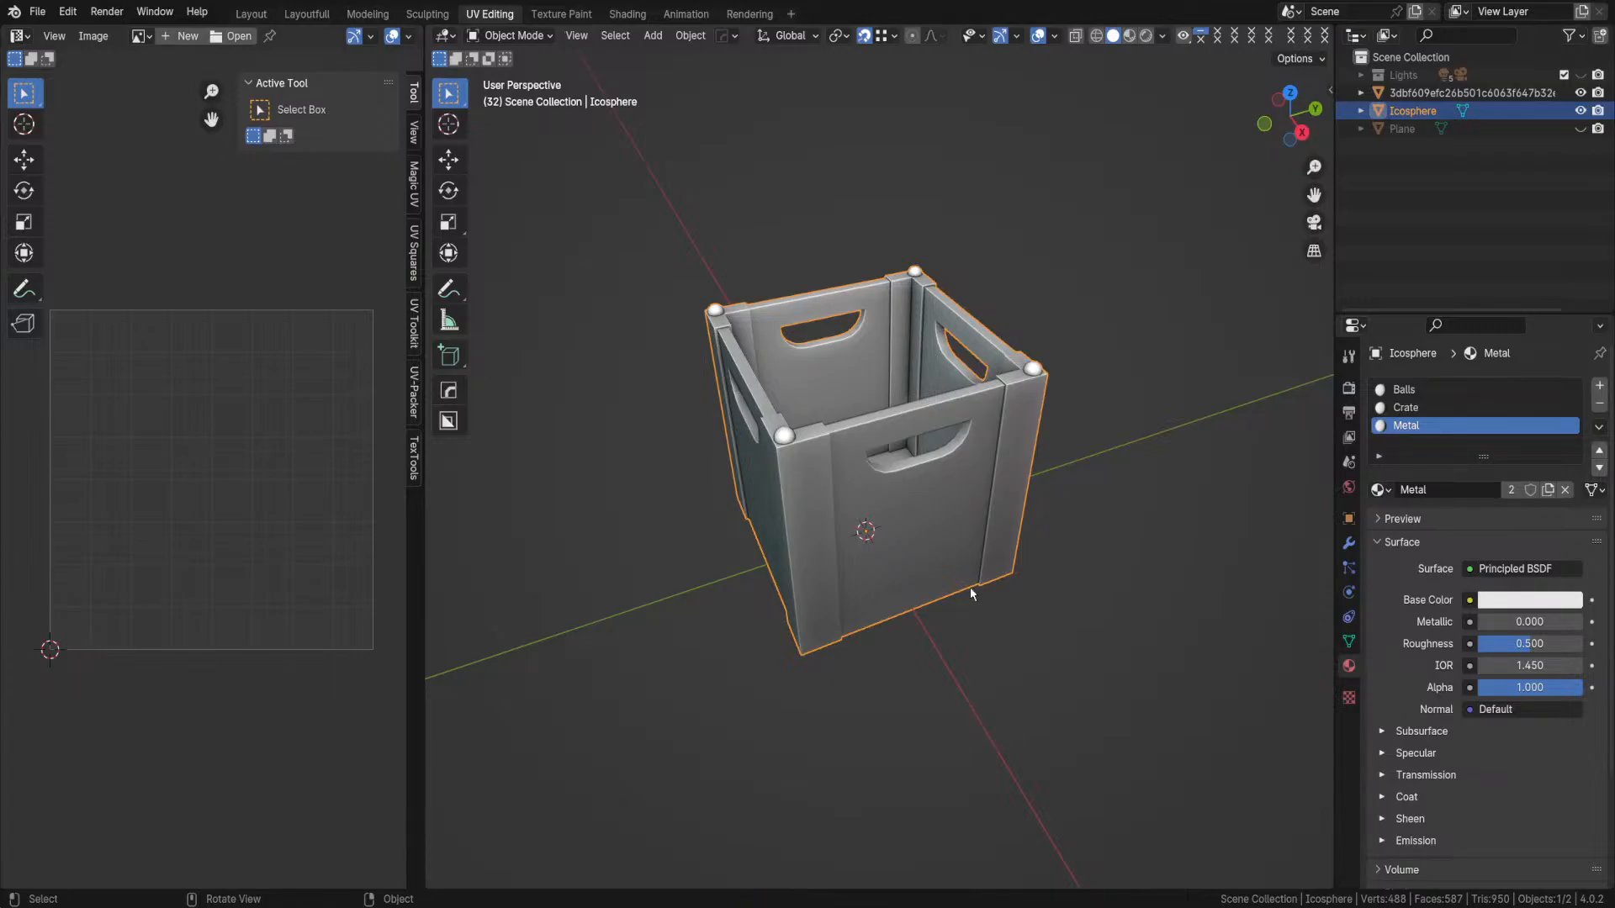
- Save the scene as Crate.blend
left_click(44, 15)
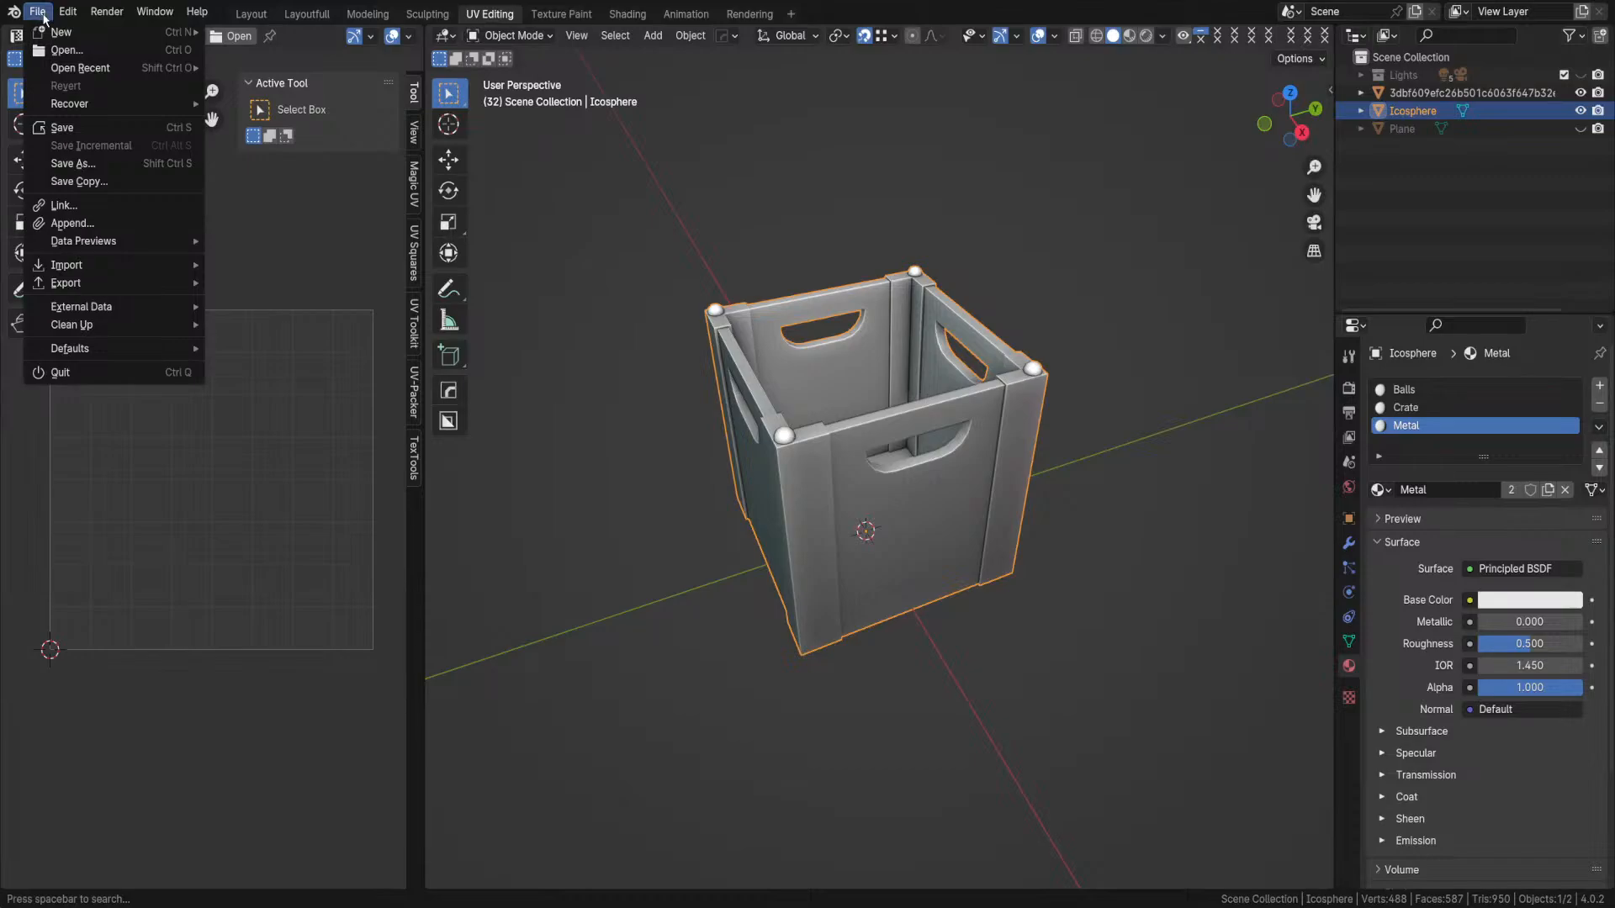
left_click(78, 132)
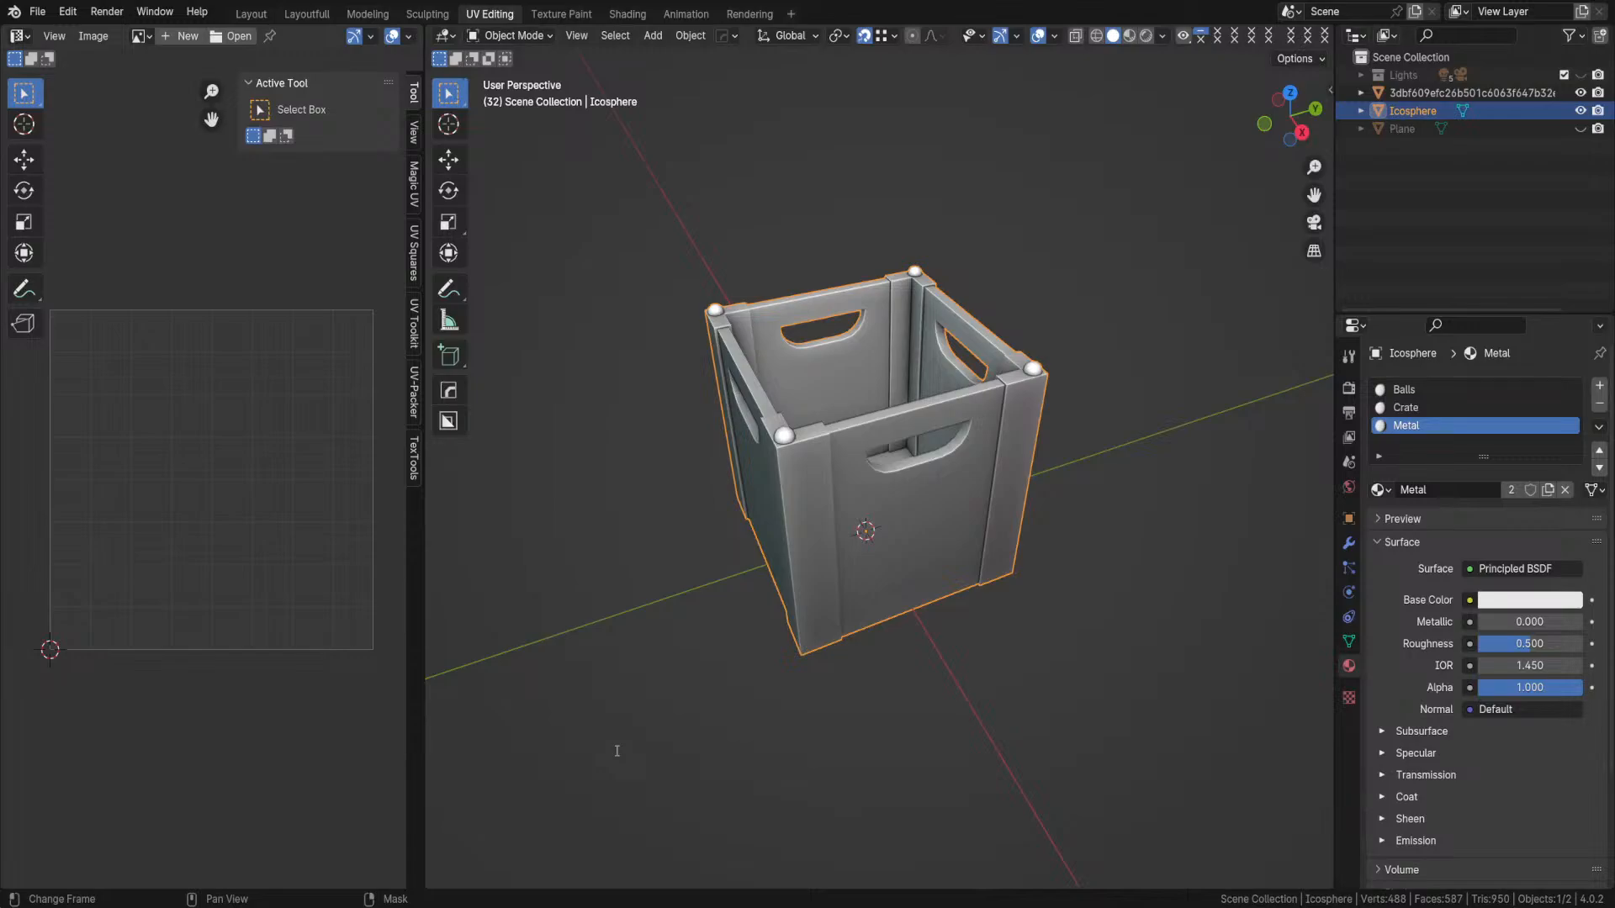
key("ctrl+s")
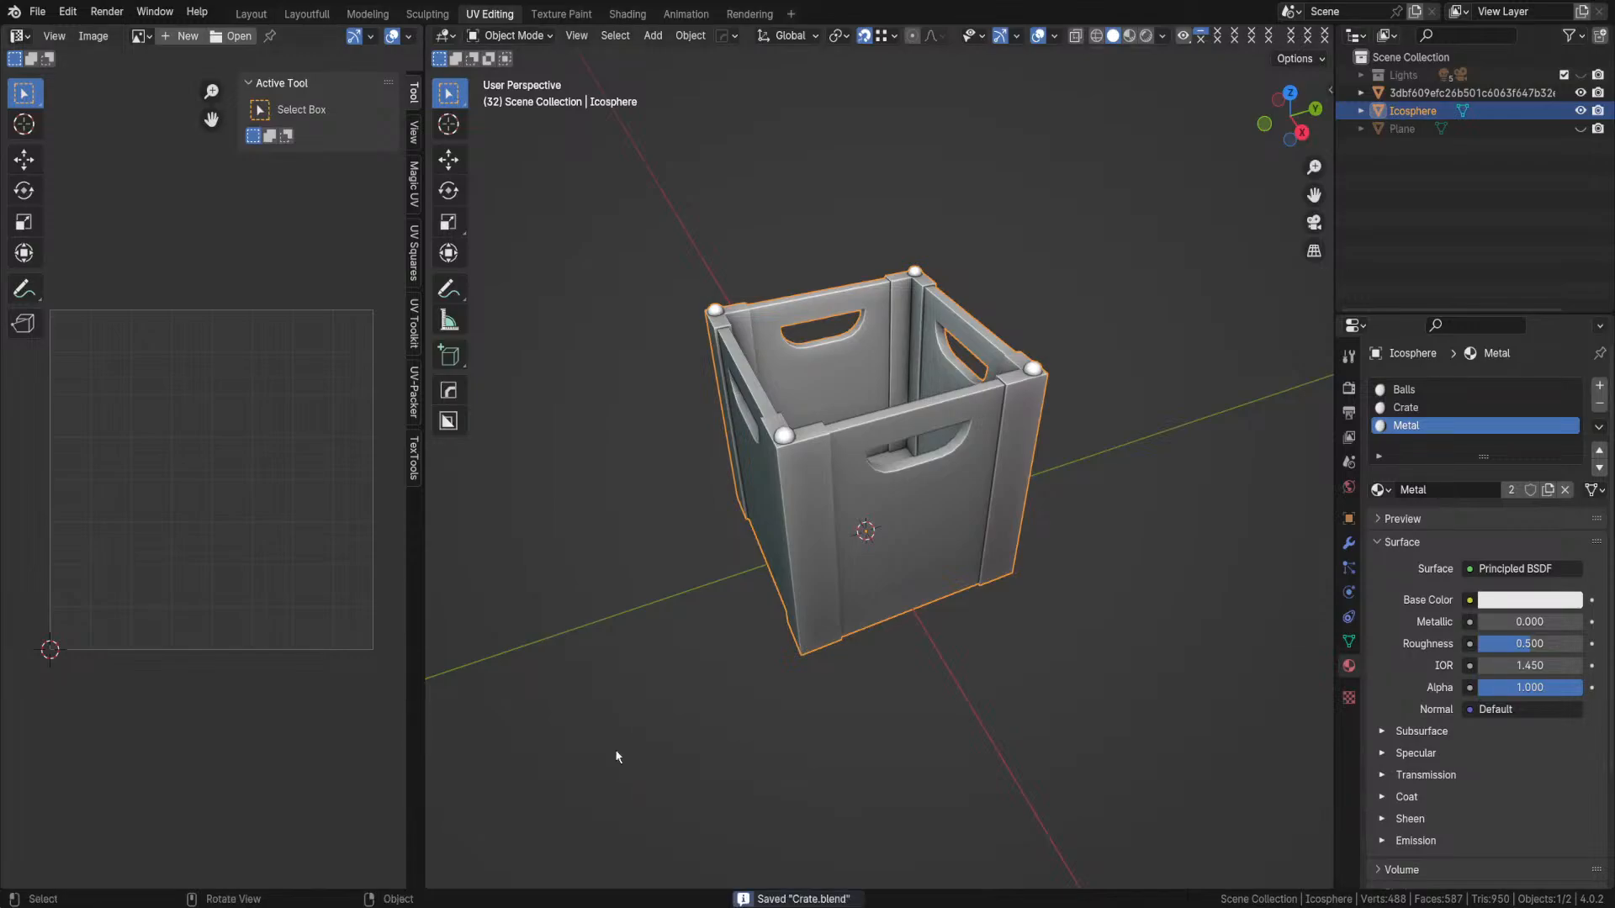